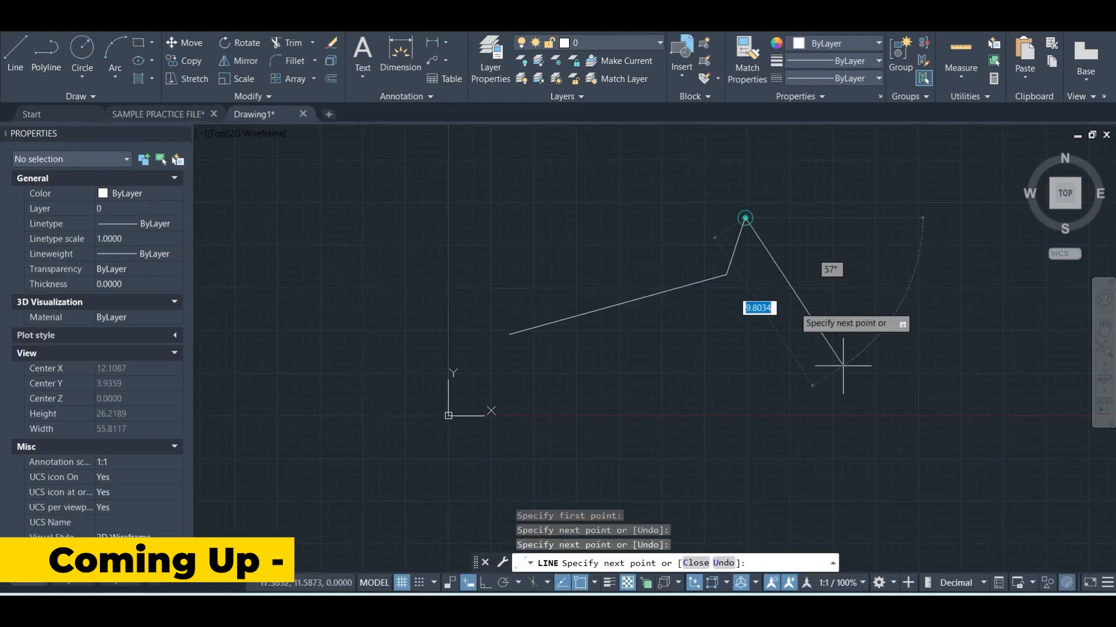
Add a sloping line segment about 9.8 units long, descending to the right from the last vertex.
left_click(846, 368)
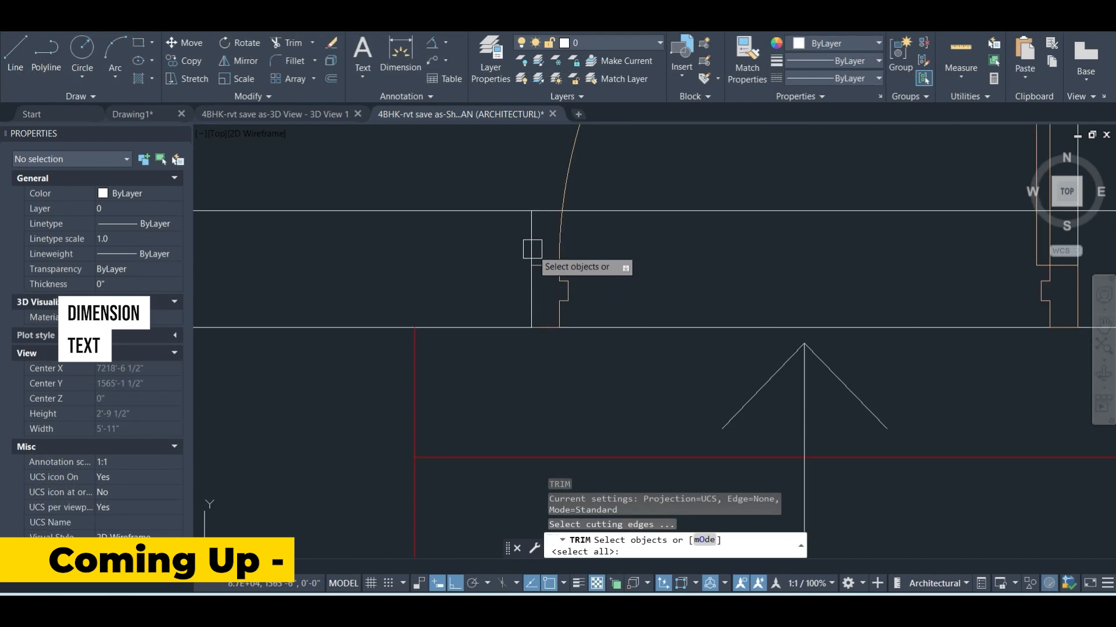
Pick the vertical wall lines on both sides of the door opening as cutting edges for Trim.
left_click(533, 241)
middle_click_drag(535, 232, 587, 277)
scroll(703, 270, "up", 4)
left_click(738, 247)
scroll(662, 276, "down", 2)
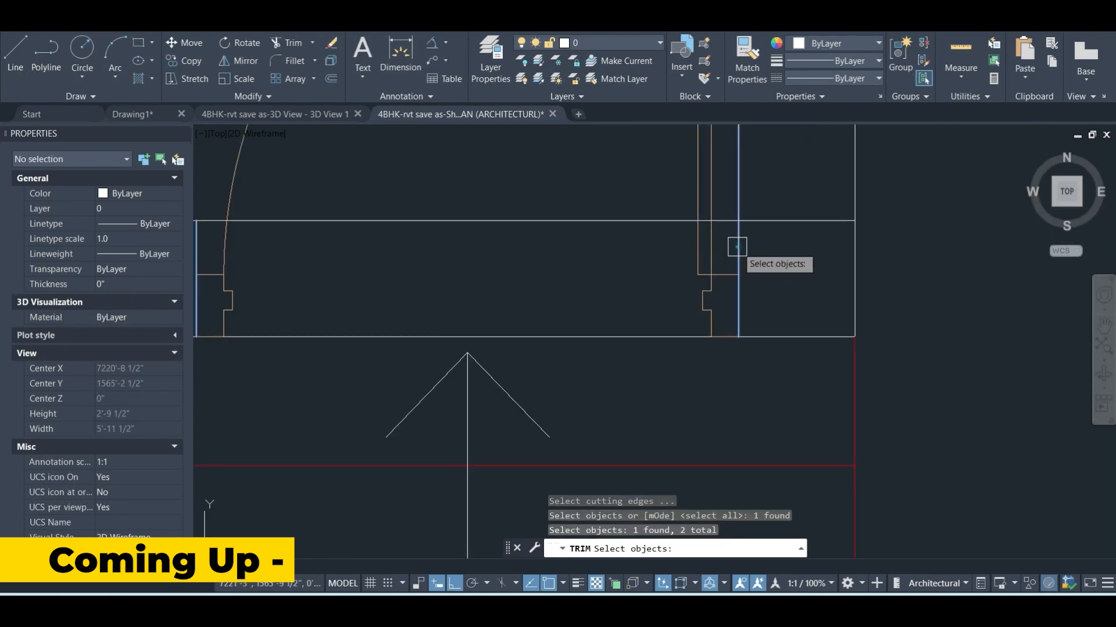
middle_click_drag(608, 273, 668, 274)
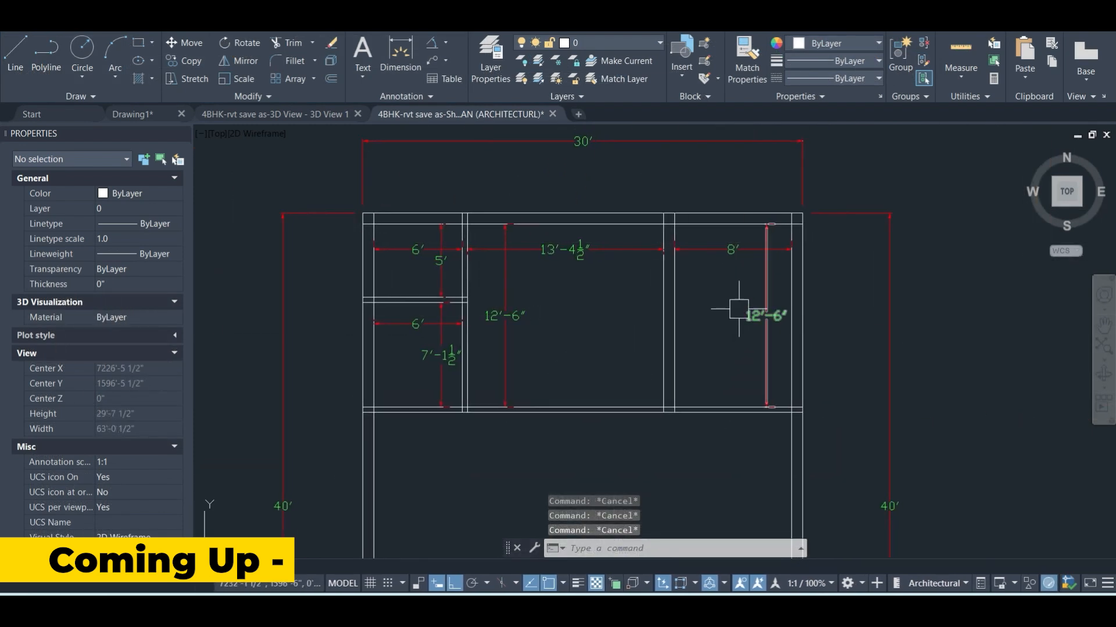
scroll(716, 309, "up", 3)
scroll(716, 308, "down", 2)
scroll(698, 237, "up", 2)
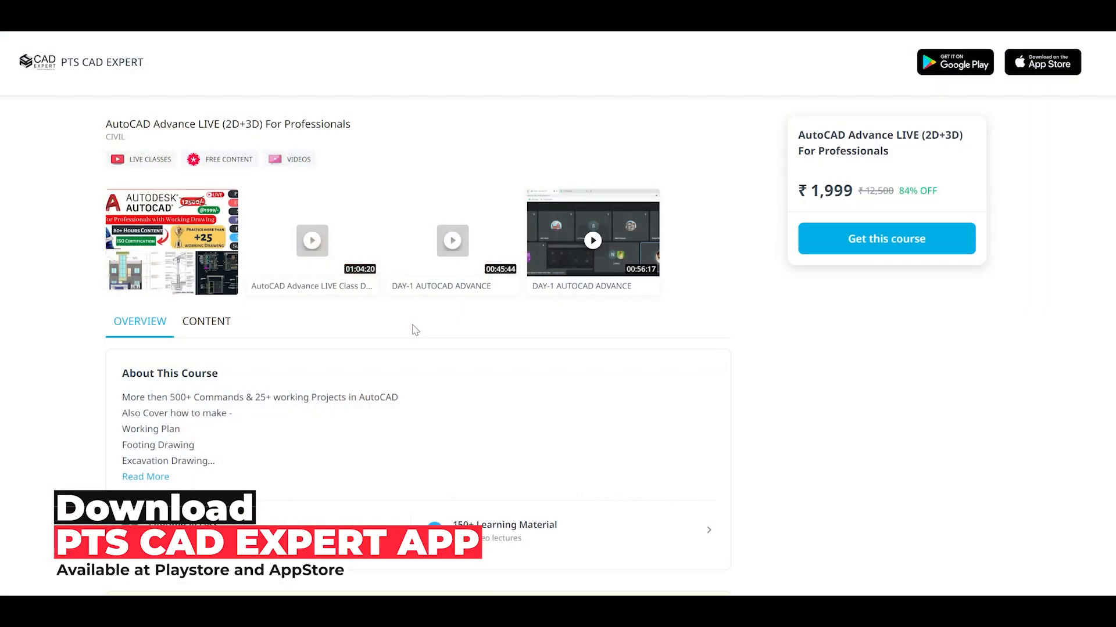
Read the full description and syllabus of the AutoCAD Advance LIVE course on its web page.
scroll(246, 402, "down", 1)
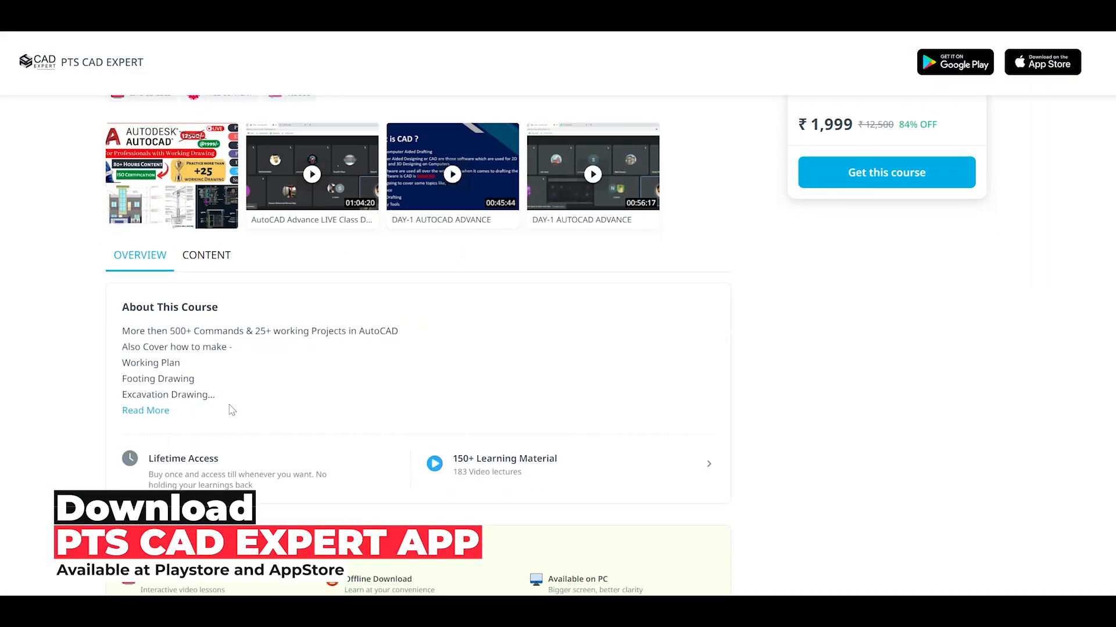
left_click(143, 411)
scroll(523, 386, "down", 10)
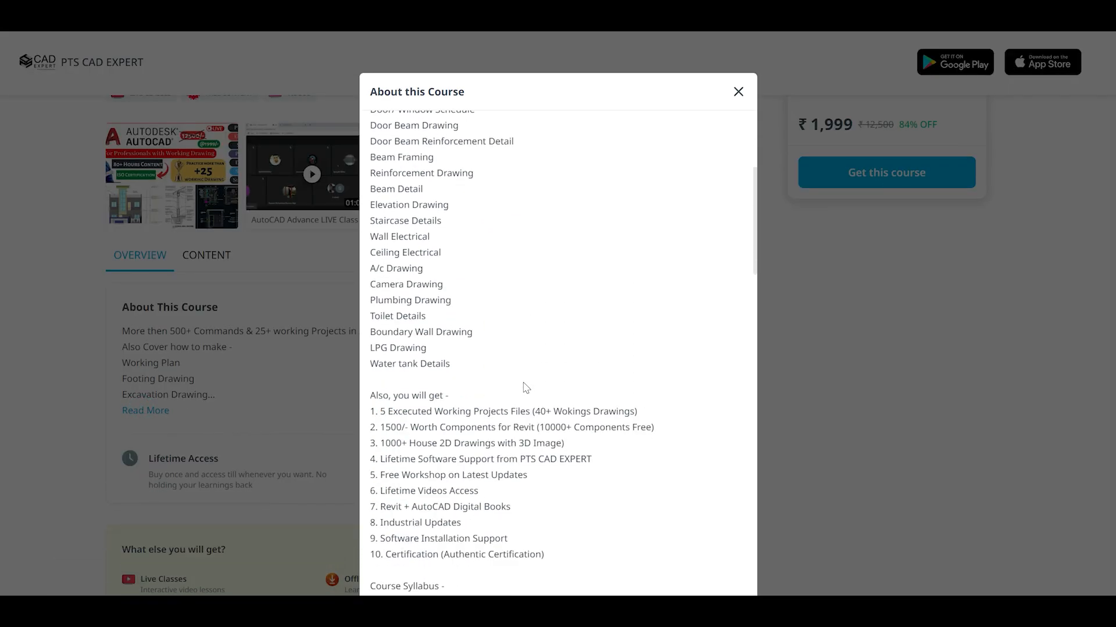
scroll(526, 387, "down", 13)
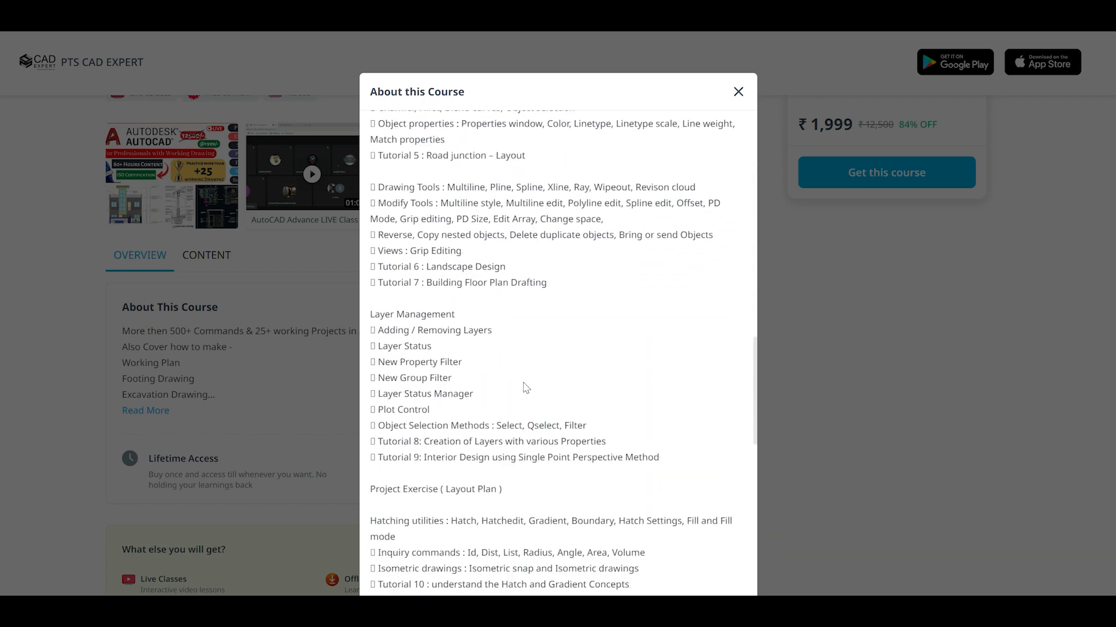
scroll(525, 388, "down", 4)
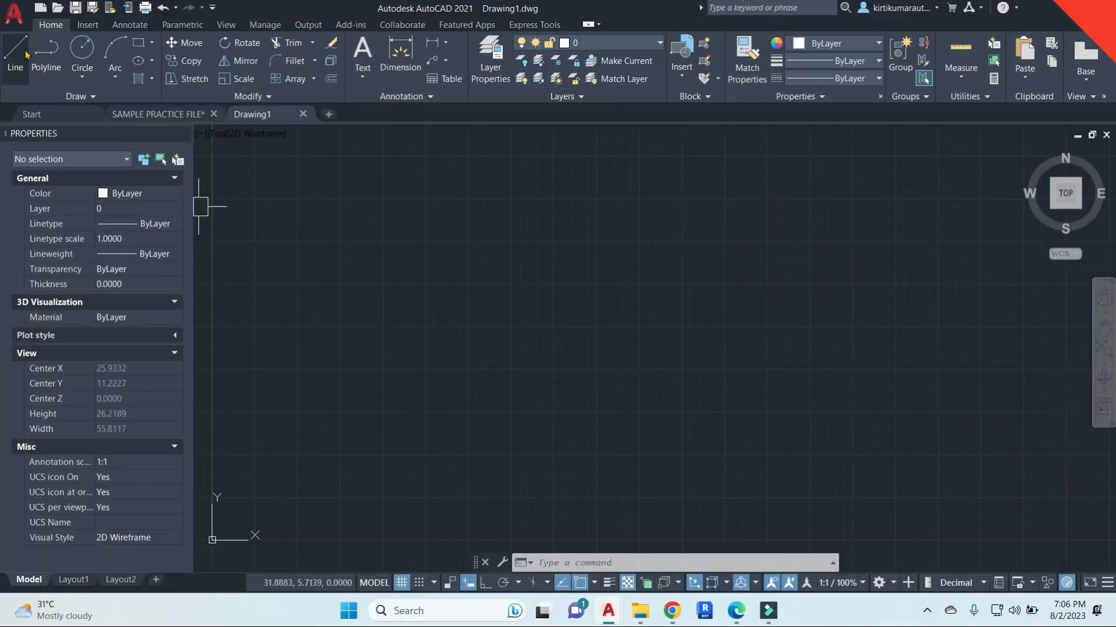
Draw a long freehand chain of connected zigzag line segments around the drawing area with the Line command.
type("l")
key("Return")
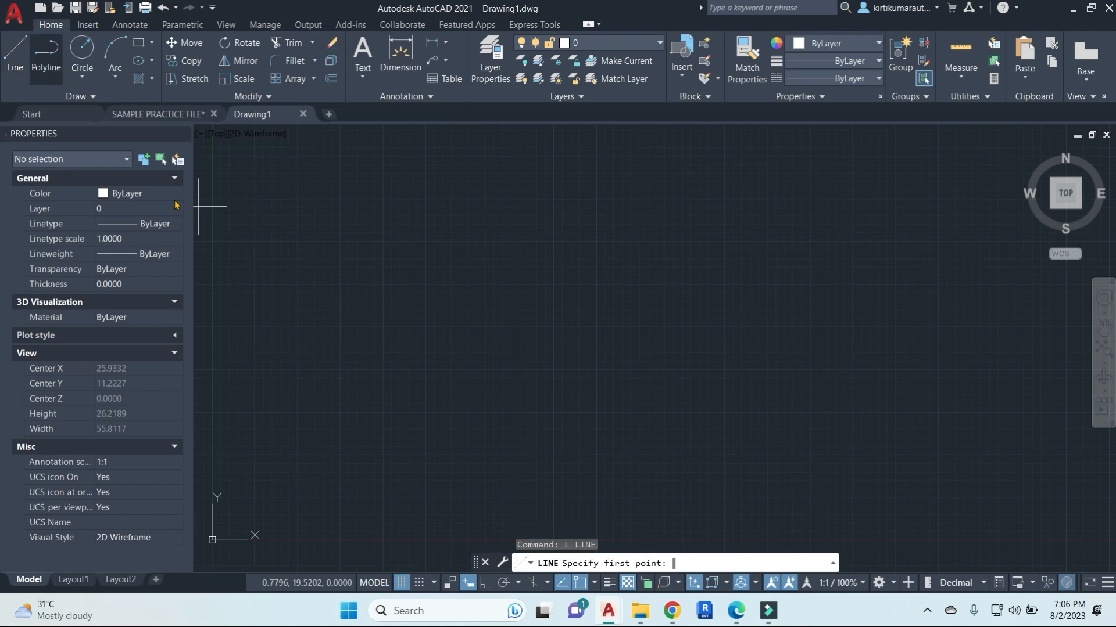
middle_click_drag(399, 241, 630, 177)
middle_click_drag(584, 306, 587, 287)
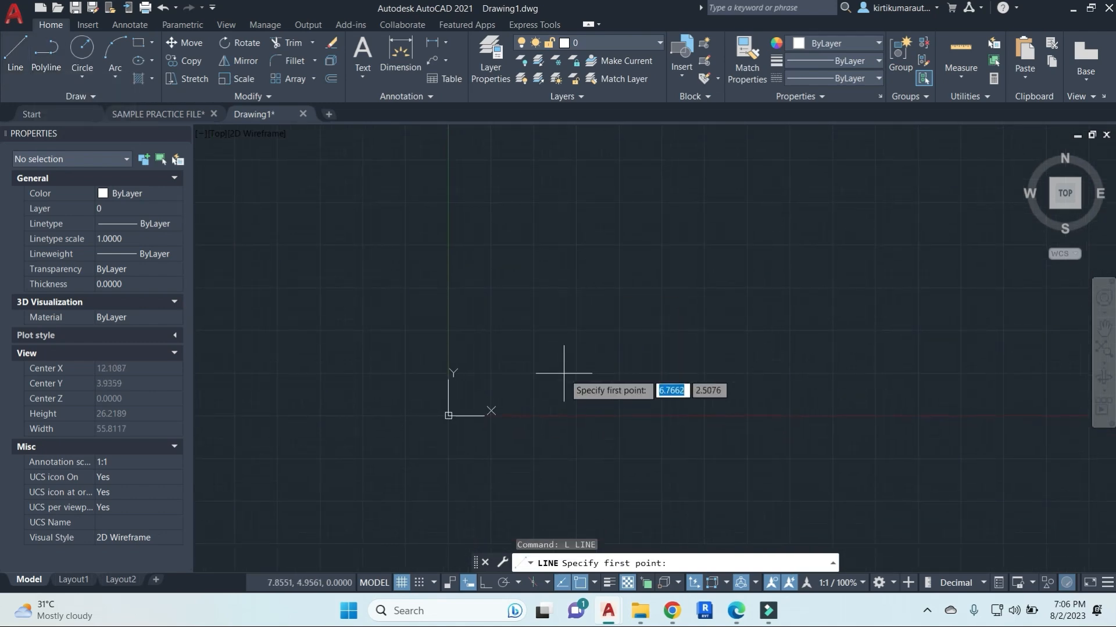
left_click(509, 334)
left_click(726, 275)
left_click(745, 219)
left_click(848, 368)
left_click(900, 234)
left_click(918, 282)
left_click(812, 373)
left_click(708, 382)
left_click(583, 199)
left_click(571, 148)
left_click(519, 233)
left_click(506, 306)
left_click(678, 228)
left_click(819, 180)
left_click(919, 181)
left_click(956, 261)
left_click(1011, 375)
left_click(847, 467)
left_click(717, 466)
left_click(713, 301)
left_click(730, 170)
left_click(648, 214)
left_click(648, 347)
left_click(605, 384)
left_click(455, 252)
left_click(312, 189)
left_click(451, 400)
left_click(526, 422)
left_click(642, 163)
left_click(812, 317)
left_click(614, 447)
left_click(479, 152)
left_click(418, 314)
left_click(382, 370)
left_click(440, 437)
left_click(529, 453)
key("Escape")
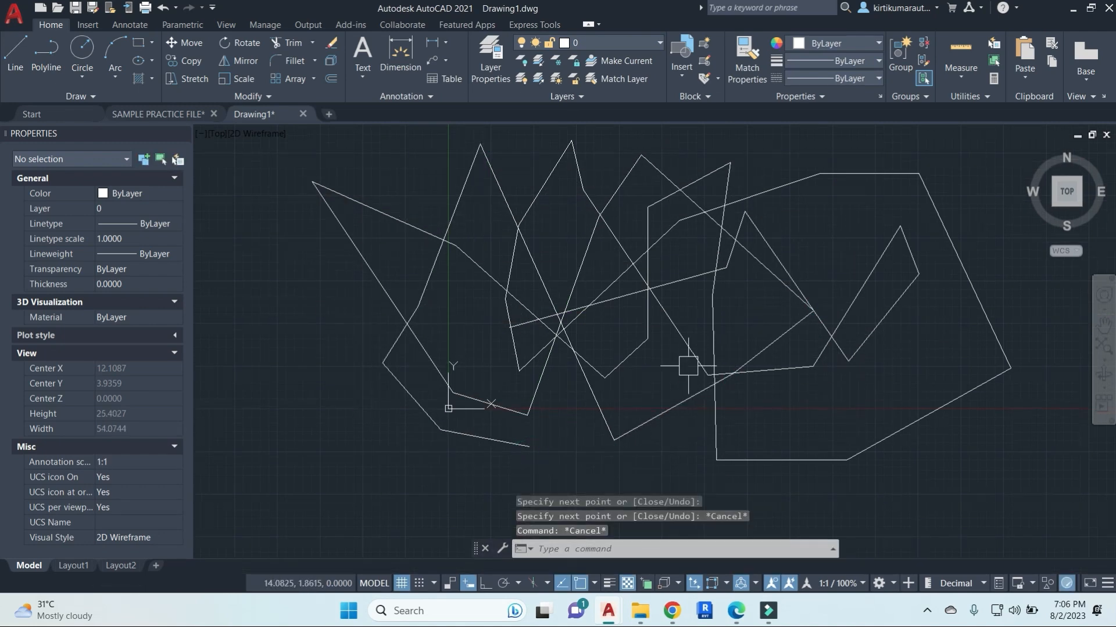
Select all of the zigzag line segments and erase them.
left_click(673, 292)
key("Escape")
left_click(682, 278)
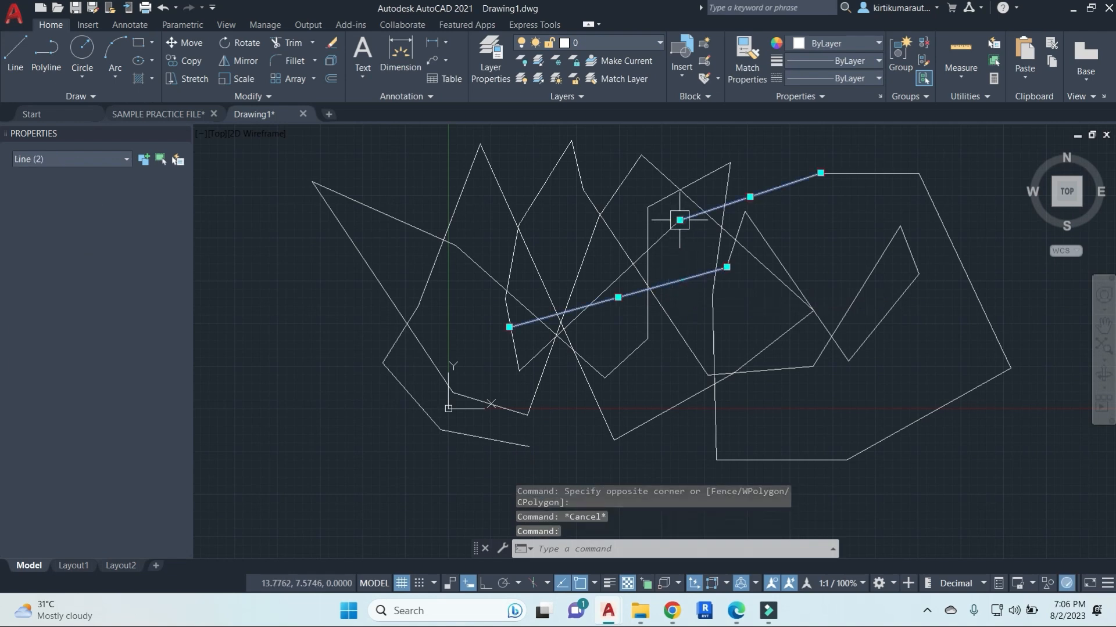
left_click(681, 219)
left_click(658, 200)
left_click(656, 167)
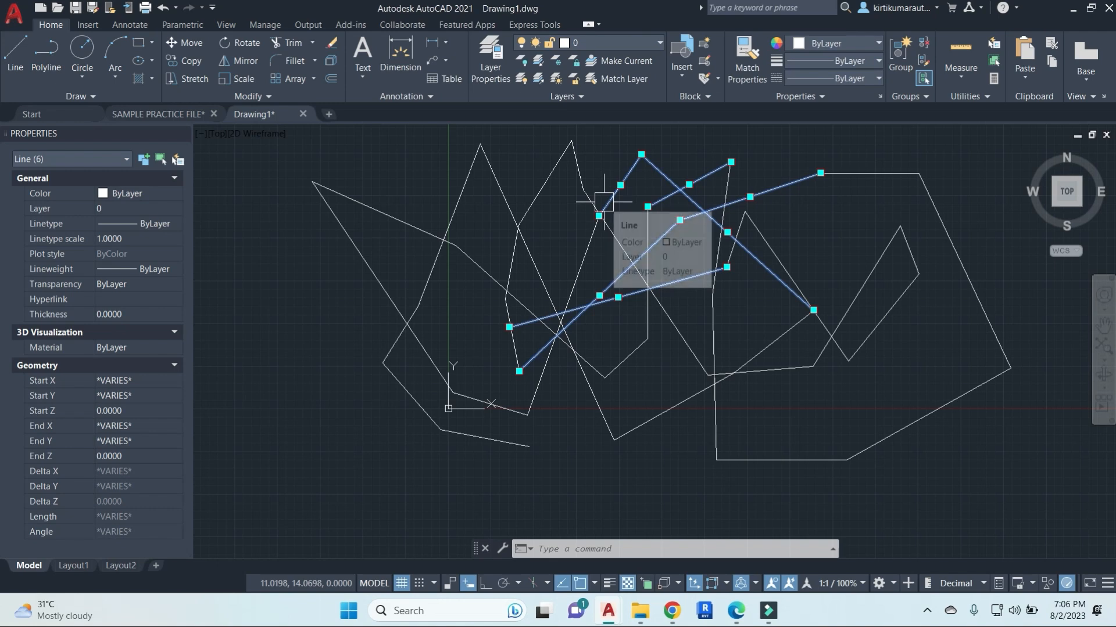
left_click(976, 461)
left_click(372, 171)
key("e")
key("Return")
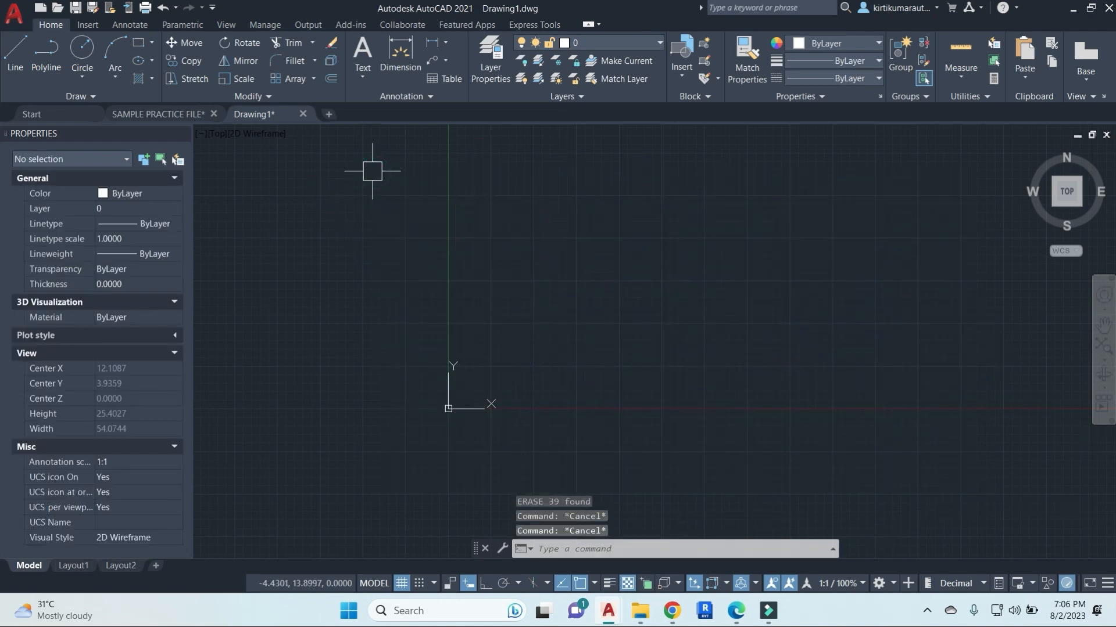
Start a line at 0,0, turn on Ortho mode, and draw a horizontal segment 20 units to the right.
type("l")
key("Return")
type("0")
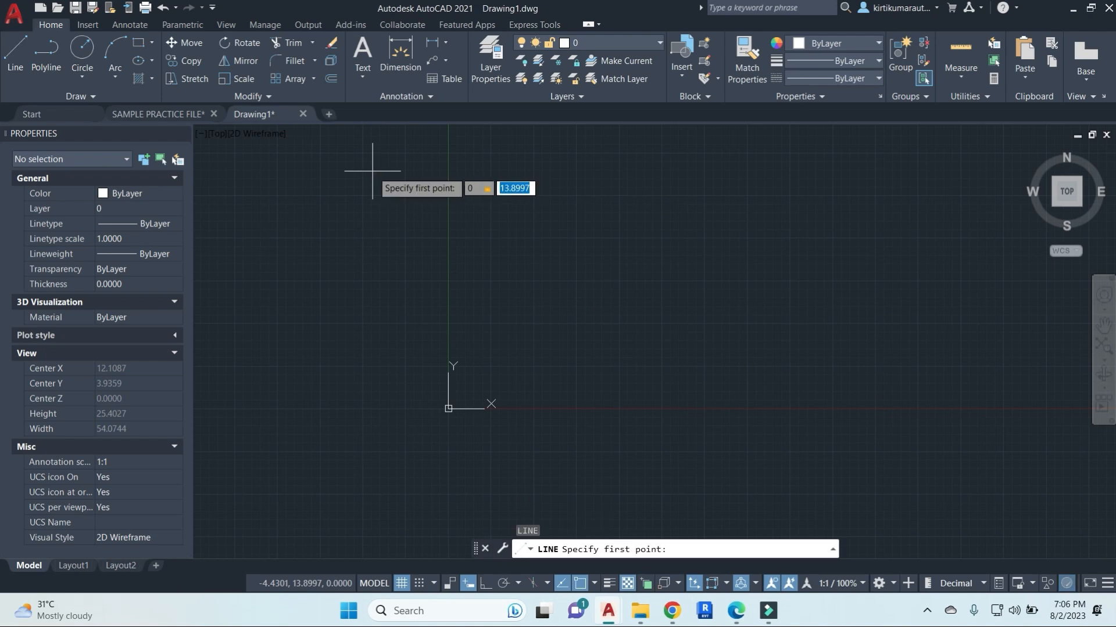
type(",0")
key("Return")
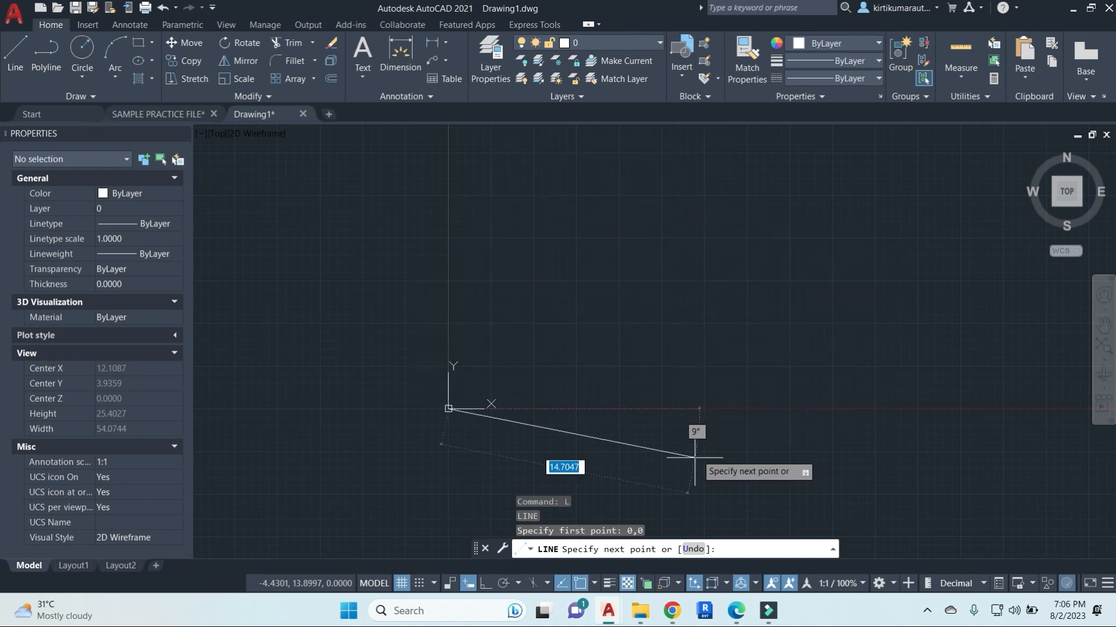
left_click(484, 585)
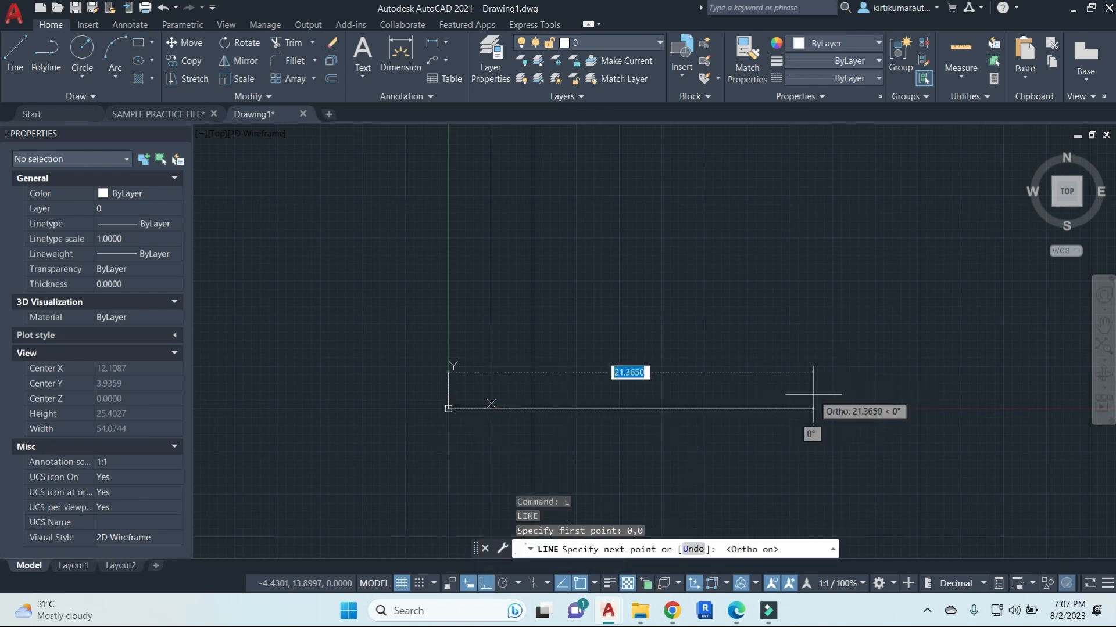
key("Return")
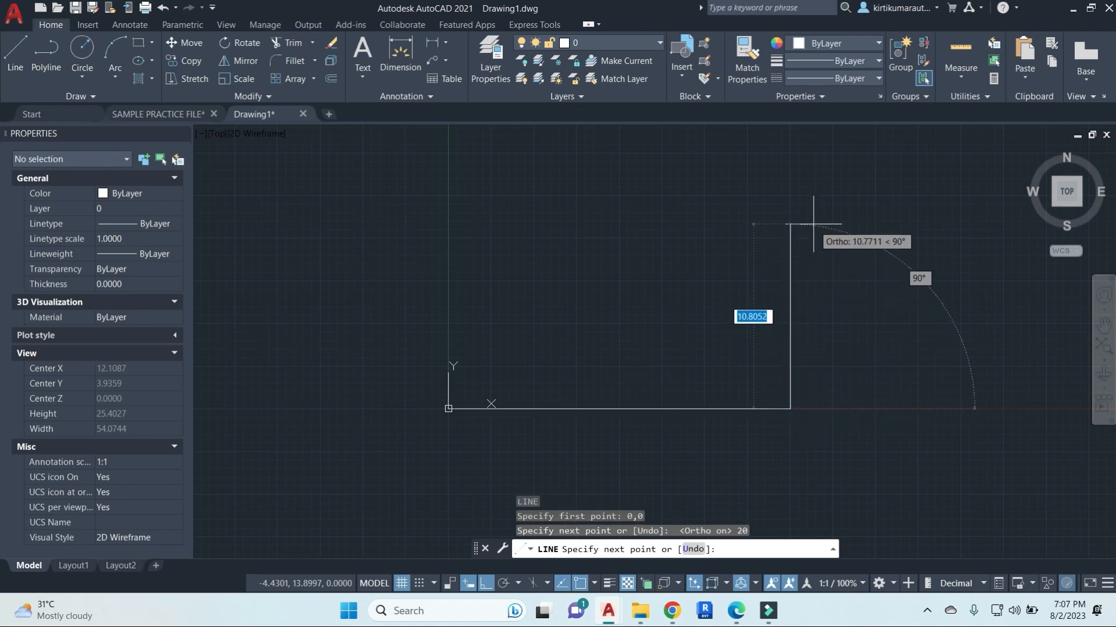
Continue the stepped line about 10.8 units up, 30 right, 30 up and 40 right.
key("Return")
scroll(599, 441, "down", 5)
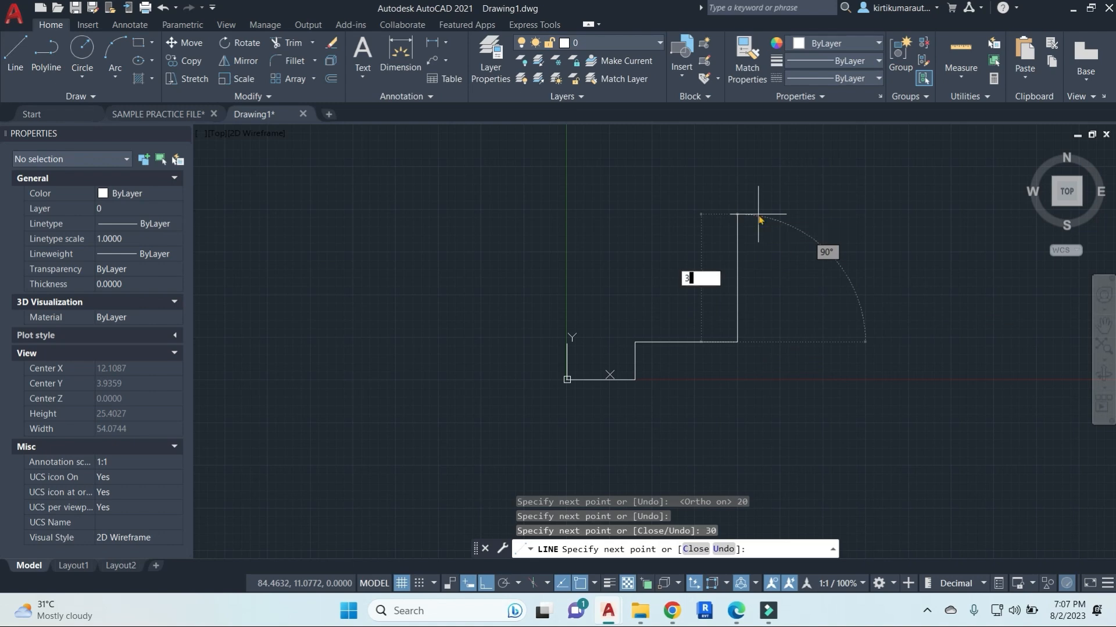
key("Return")
type("4")
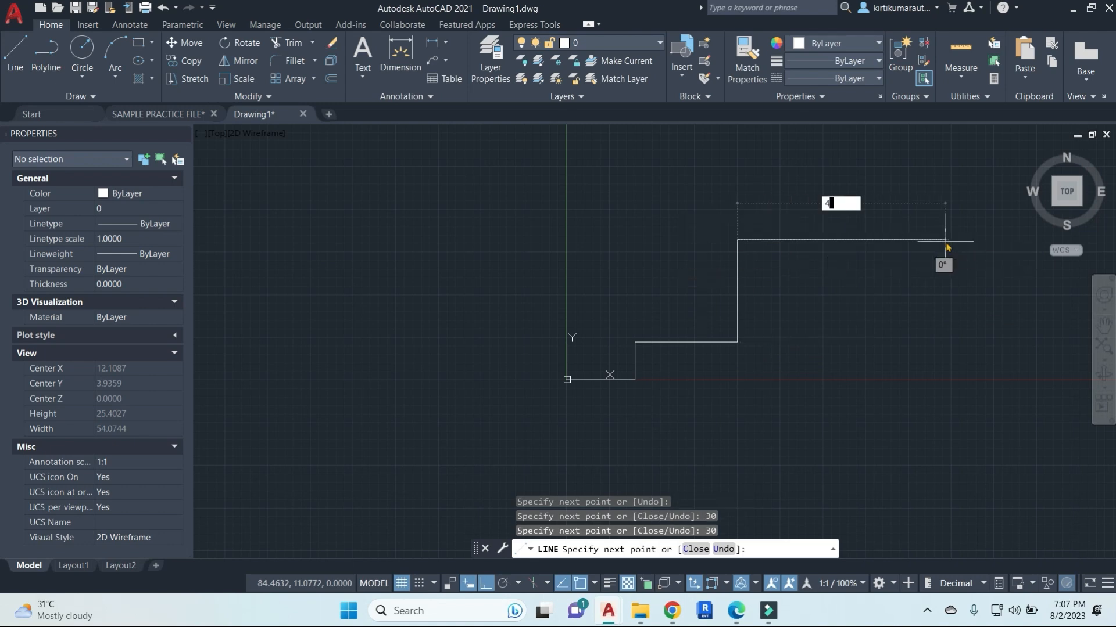
type("0")
key("Return")
Add freehand orthogonal segments down, left, up and right to the stepped line, and end the command.
left_click(874, 409)
left_click(652, 409)
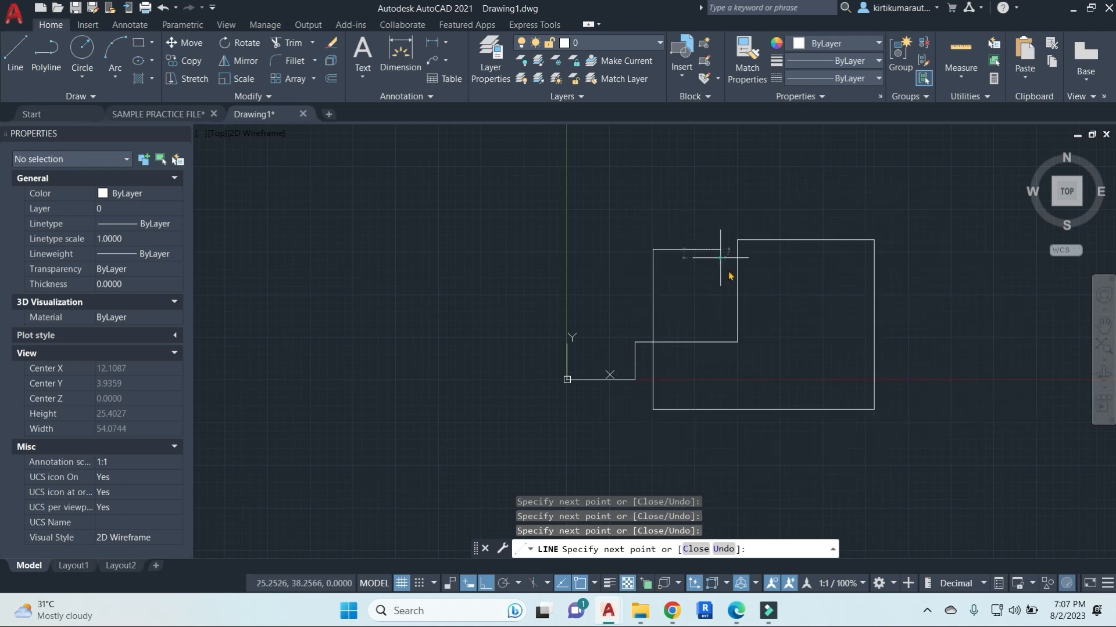
key("Escape")
key("Escape")
Switch to the Google Meet call in Chrome to admit the waiting participant, and return to AutoCAD.
mouse_move(671, 615)
left_click(590, 429)
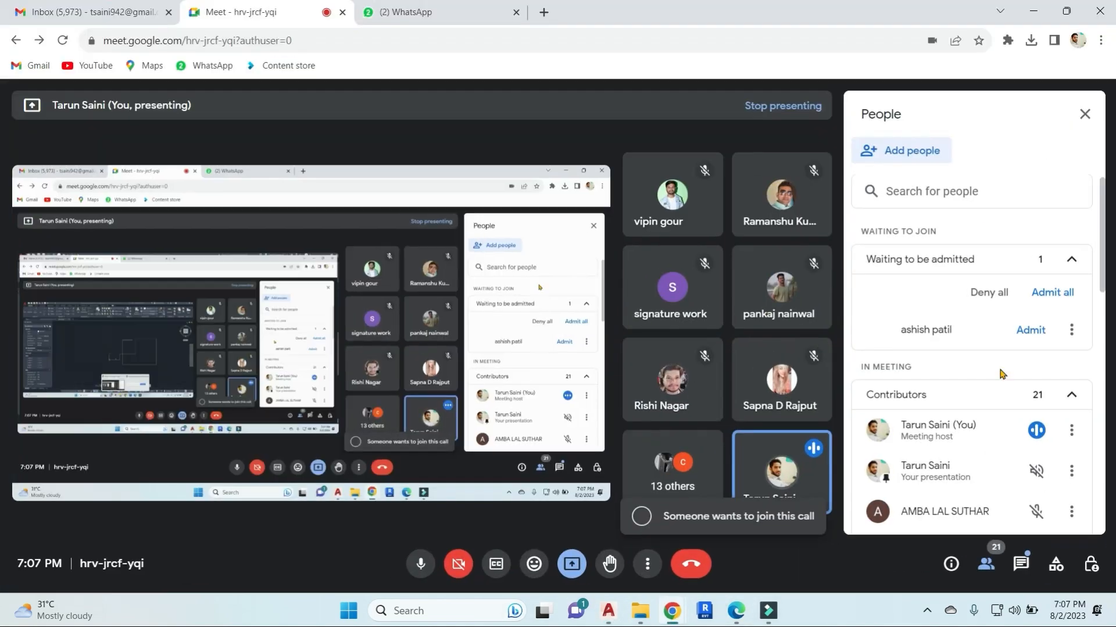
left_click(1031, 331)
left_click(1035, 12)
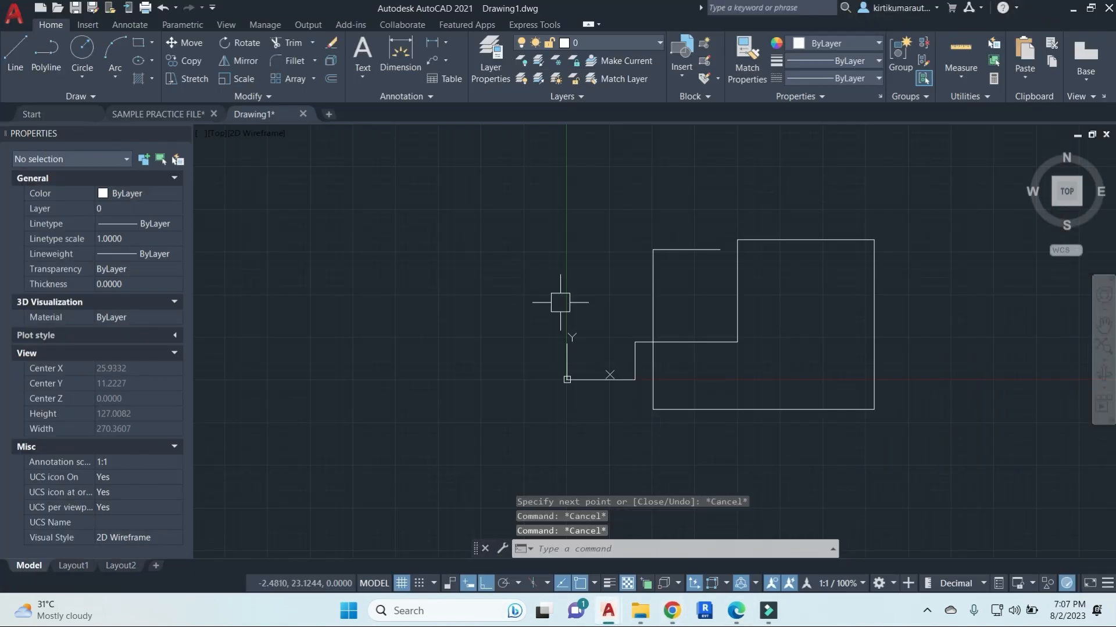
Start a polyline at 10,10 and draw its first segment about 7.7 units straight up.
type("pl")
key("Return")
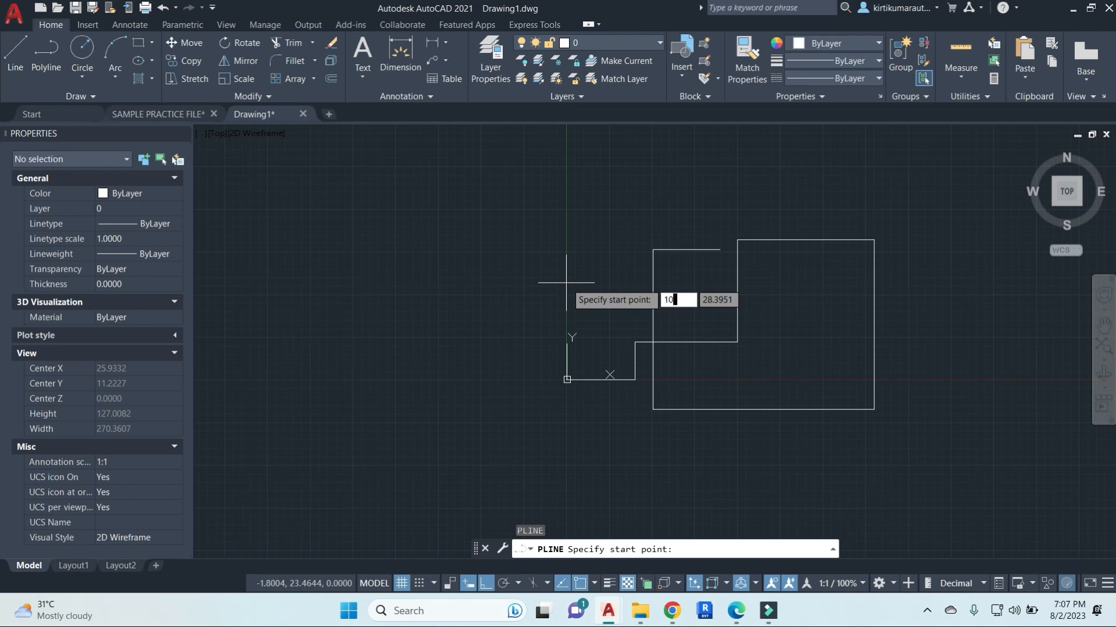
type("10,10")
key("Return")
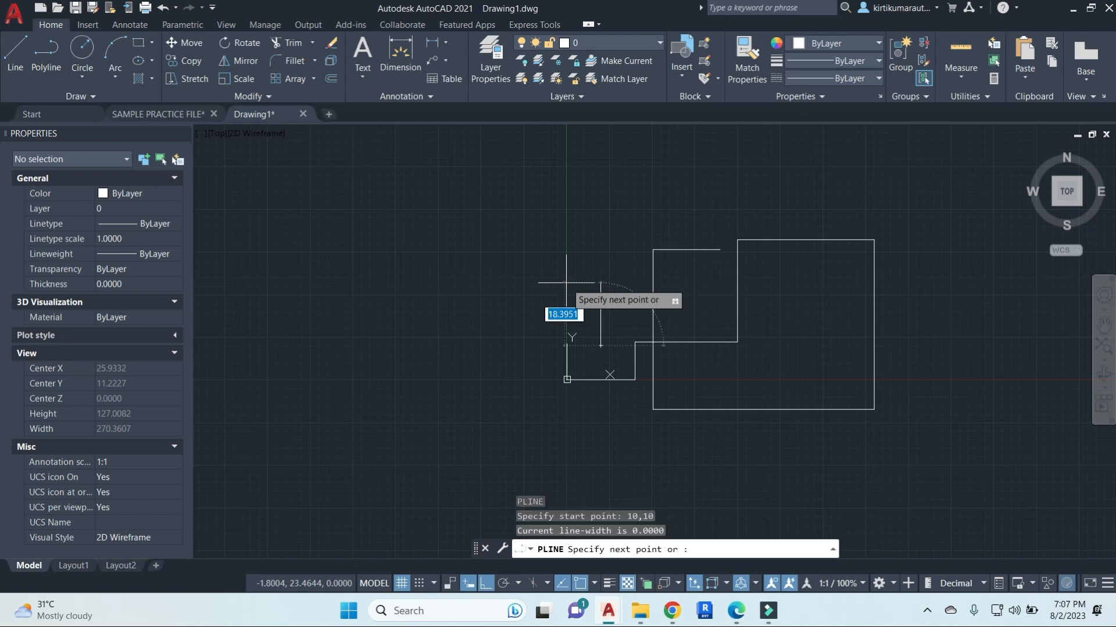
scroll(610, 349, "up", 6)
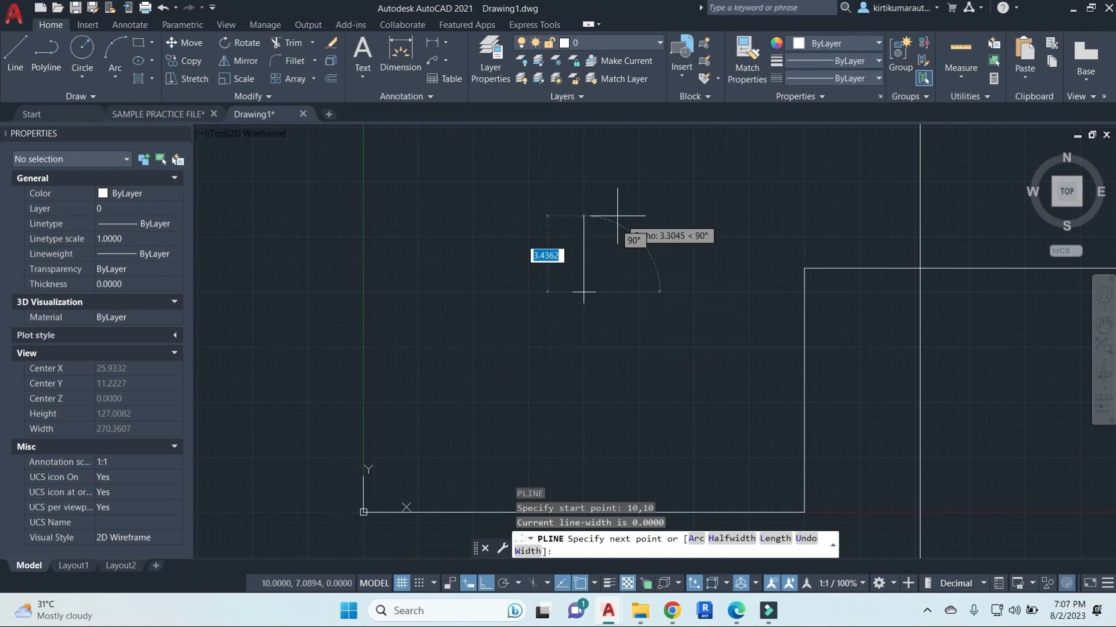
middle_click_drag(589, 136, 605, 191)
left_click(605, 177)
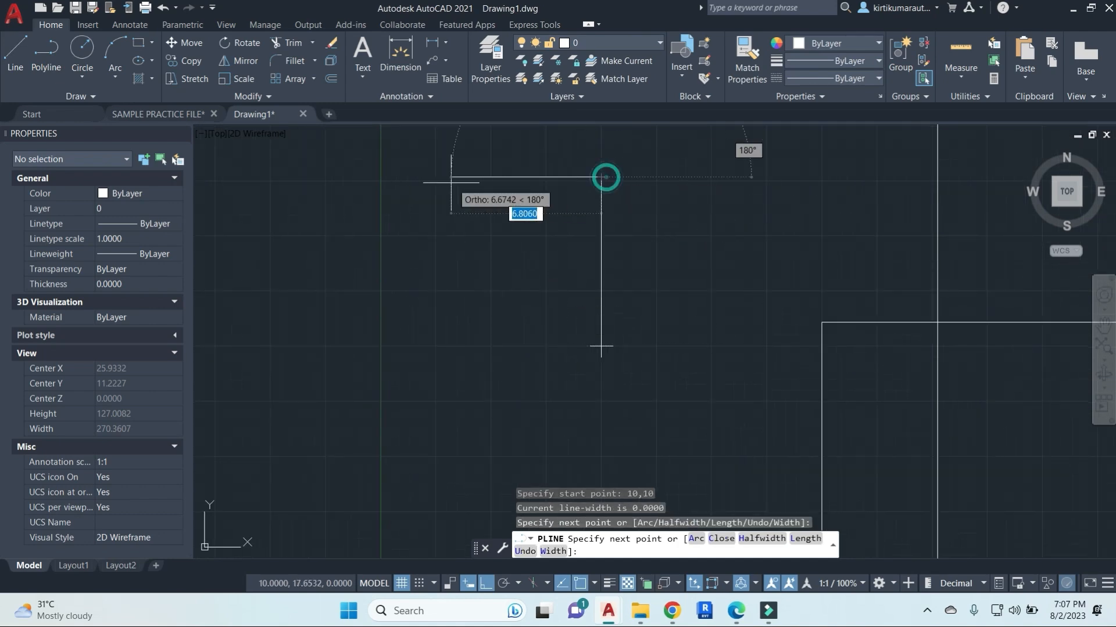
Continue the polyline about 6.8 units left, then freehand down, right, up and right, and end it.
left_click(451, 179)
left_click(452, 287)
left_click(704, 286)
left_click(705, 201)
left_click(762, 200)
key("Return")
key("Escape")
mouse_move(588, 365)
middle_mouse_down()
mouse_move(601, 246)
mouse_move(642, 340)
middle_mouse_up()
left_click(615, 220)
key("Escape")
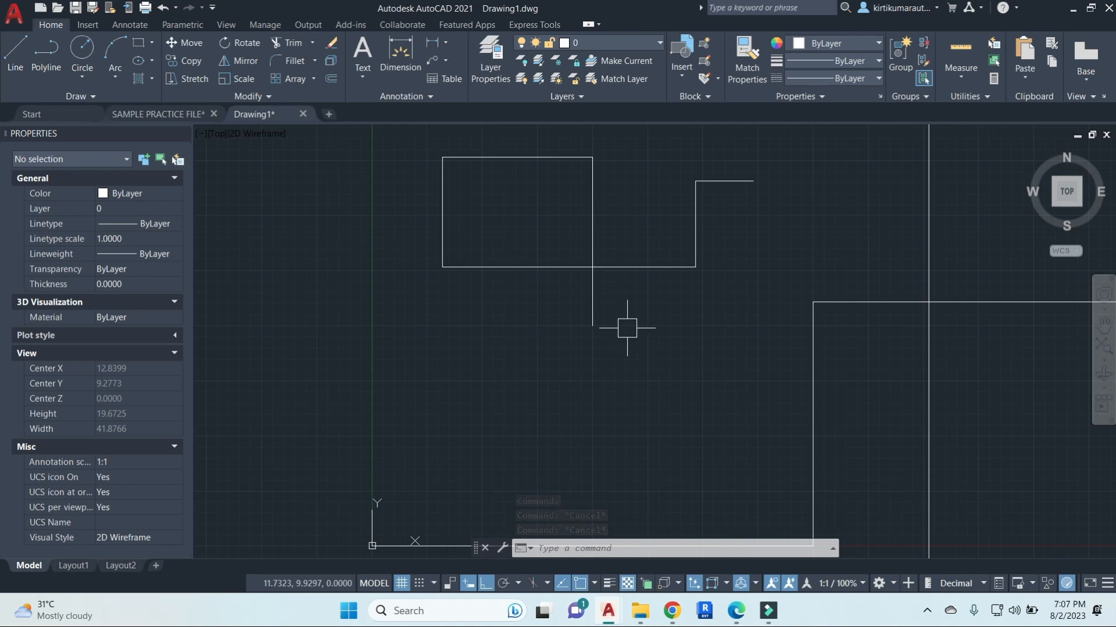
Delete the polyline together with the stepped lines near the origin using a crossing selection.
middle_click_drag(603, 370, 599, 305)
scroll(597, 317, "down", 2)
key("Escape")
key("Escape")
key("Escape")
left_click(854, 504)
left_click(533, 188)
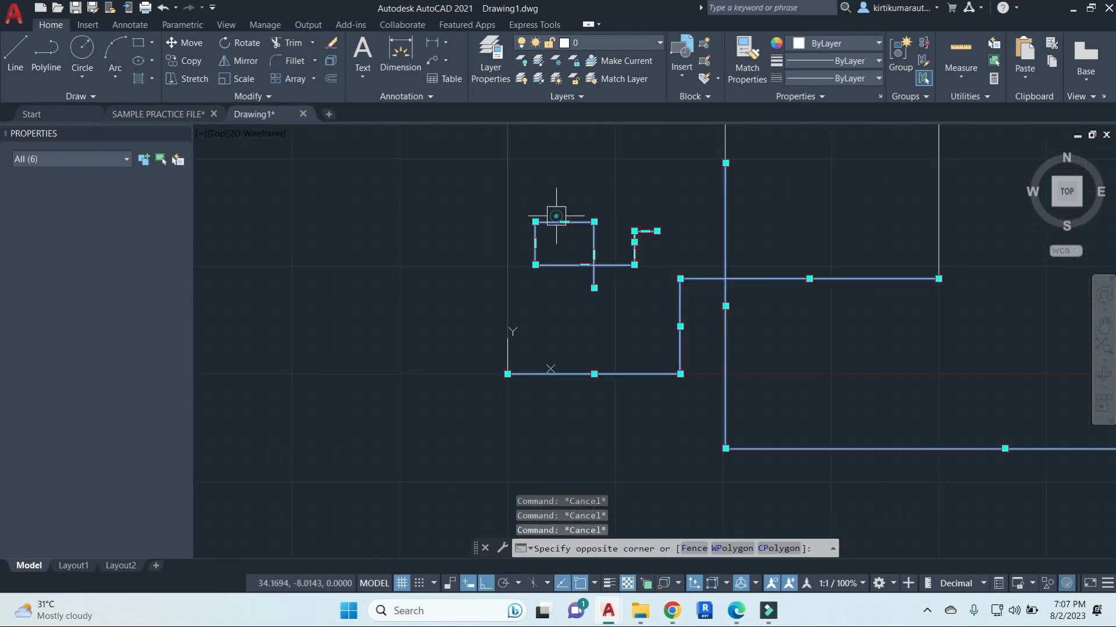
key("Delete")
Try starting a line at the relative coordinate @0,0 and leave the command without placing a segment.
type("l")
key("Return")
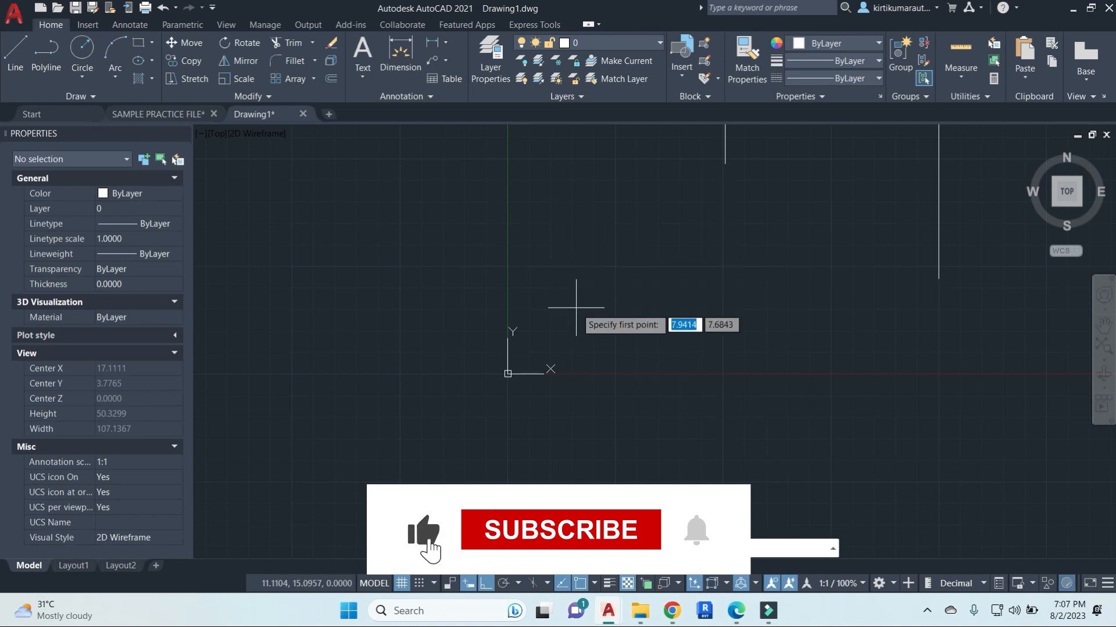
middle_click_drag(571, 317, 552, 316)
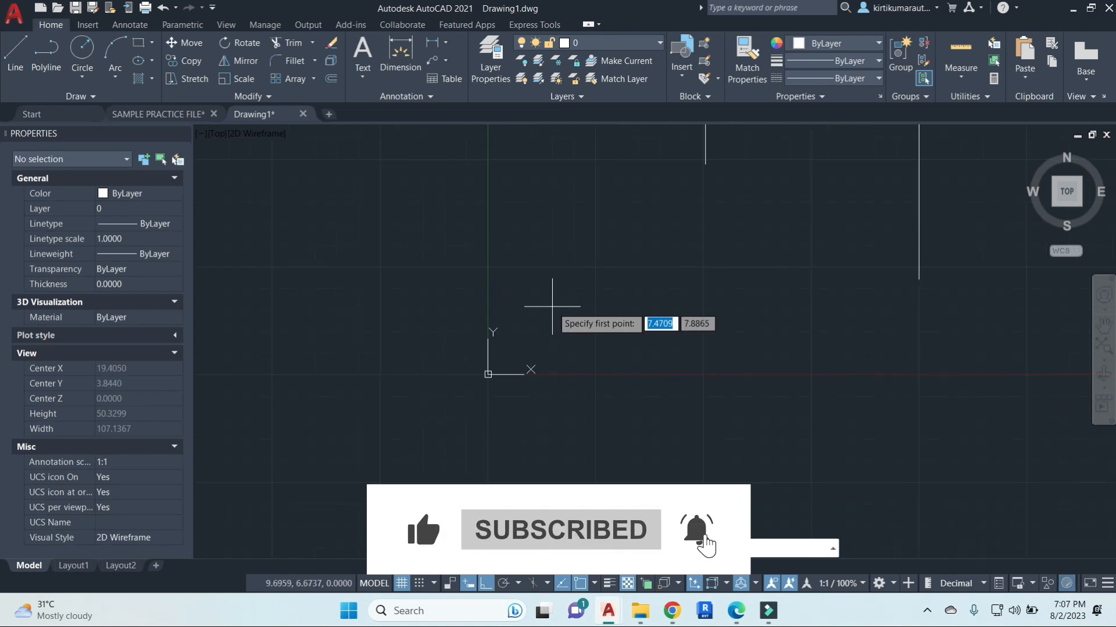
type("@")
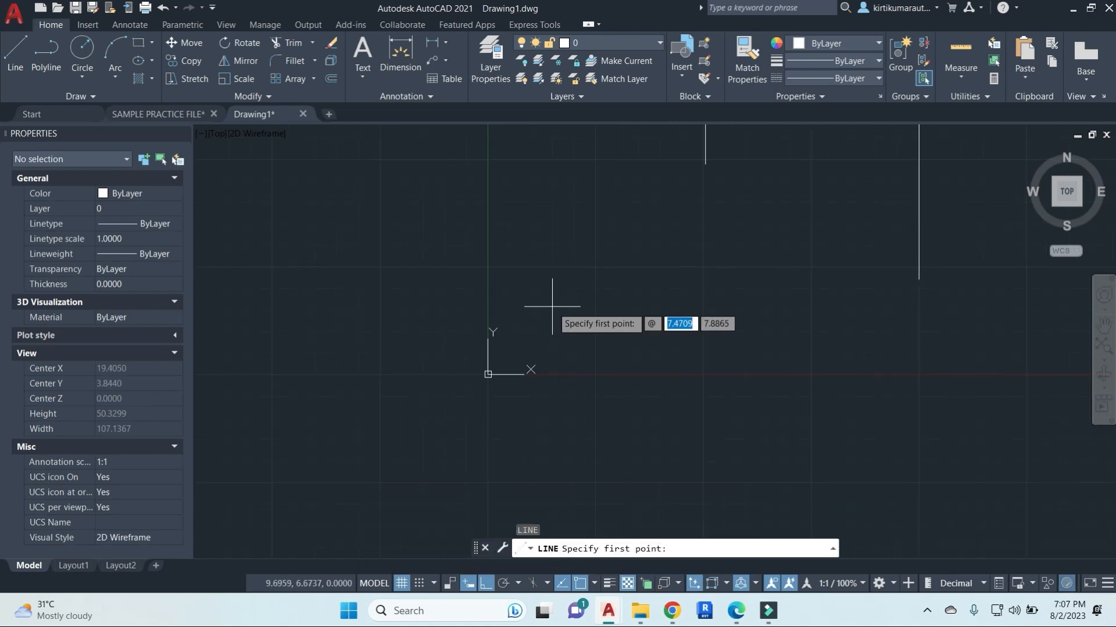
type("0")
key("Tab")
type("0")
key("Return")
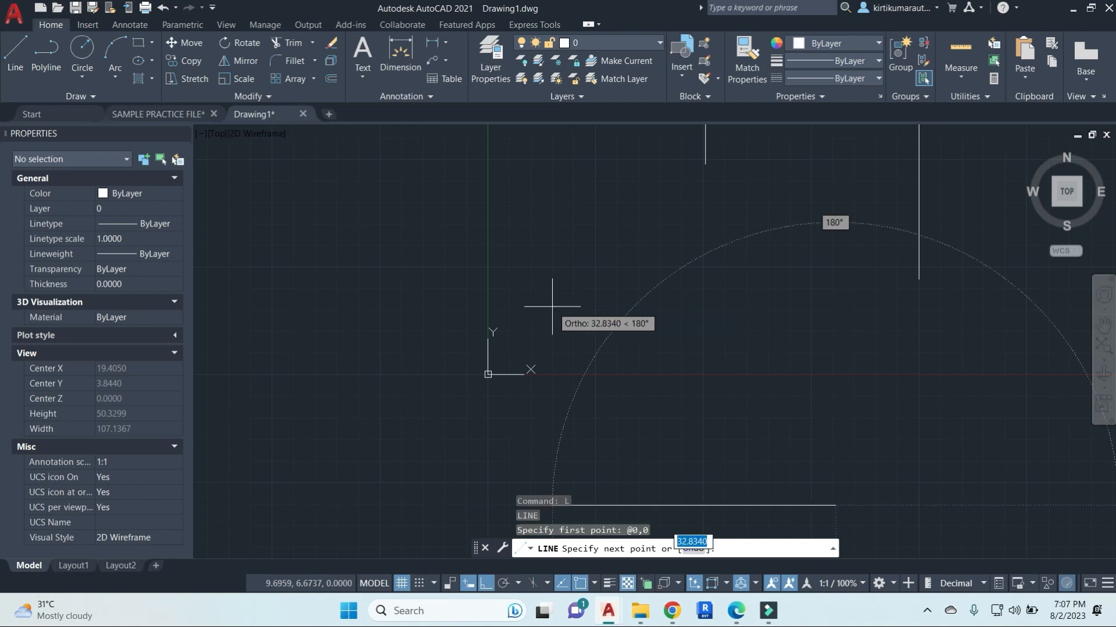
middle_click_drag(953, 442, 824, 369)
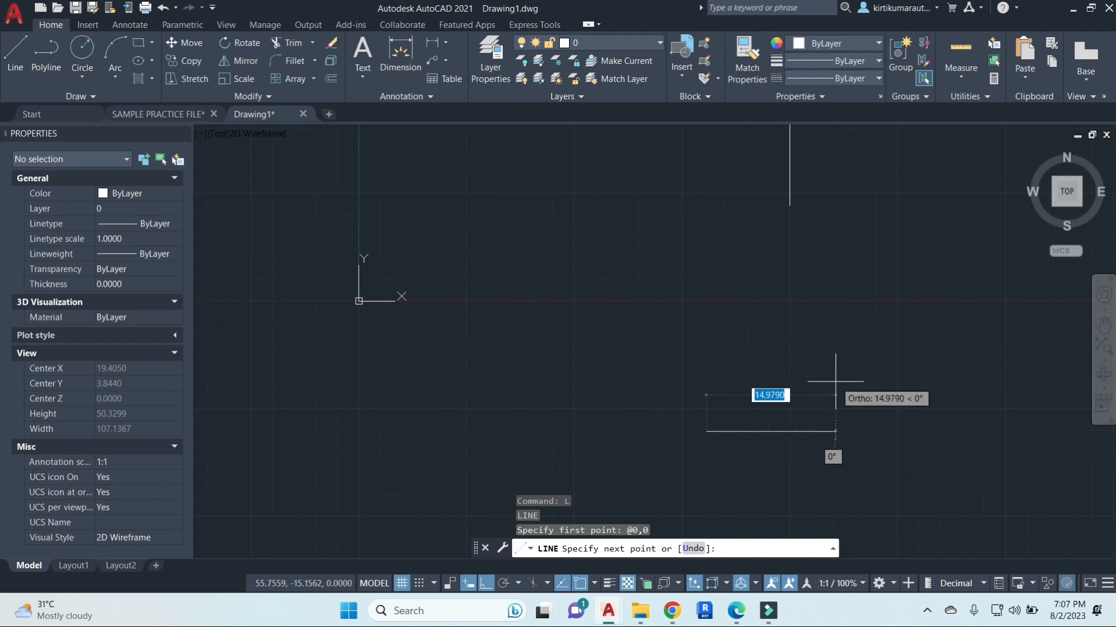
key("Escape")
key("Escape")
key("Escape")
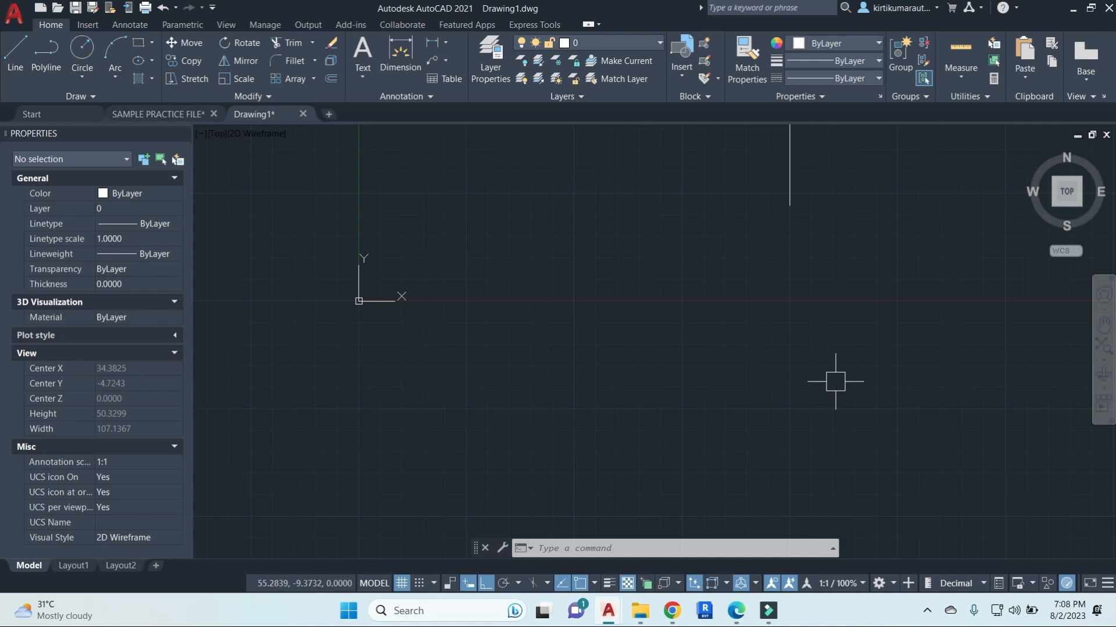
Start a line below the X axis with a horizontal segment running to the right.
key("Escape")
key("Escape")
key("Escape")
type("l")
key("Return")
left_click(582, 377)
left_click(744, 357)
Continue the line with Ortho off, adding a long diagonal segment rising to the right at about 45°, and end it.
key("F8")
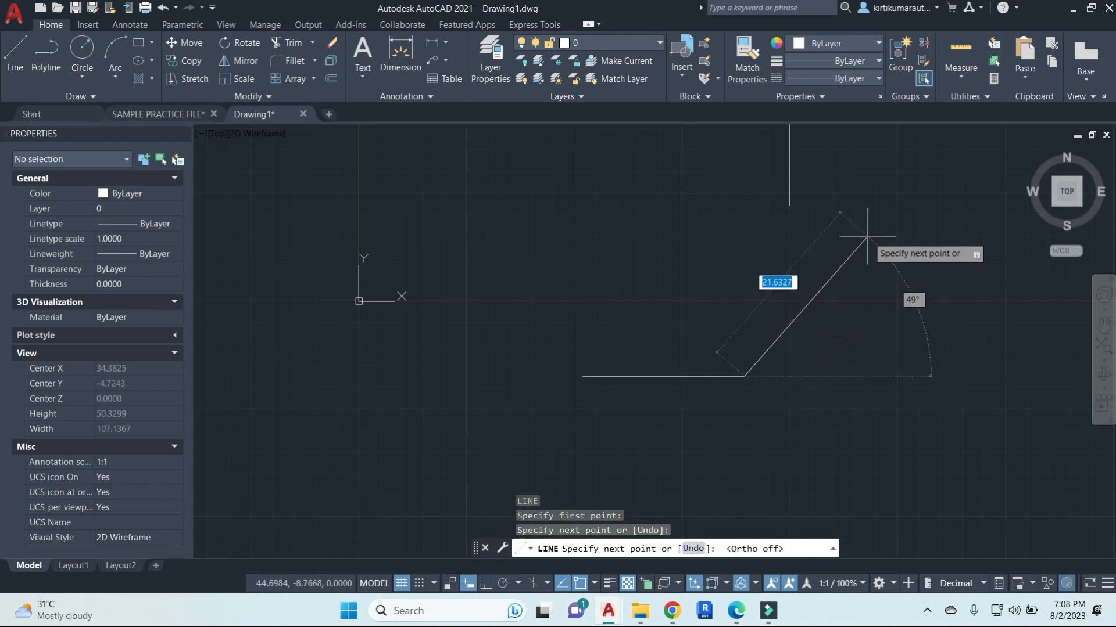
middle_click_drag(870, 195, 658, 323)
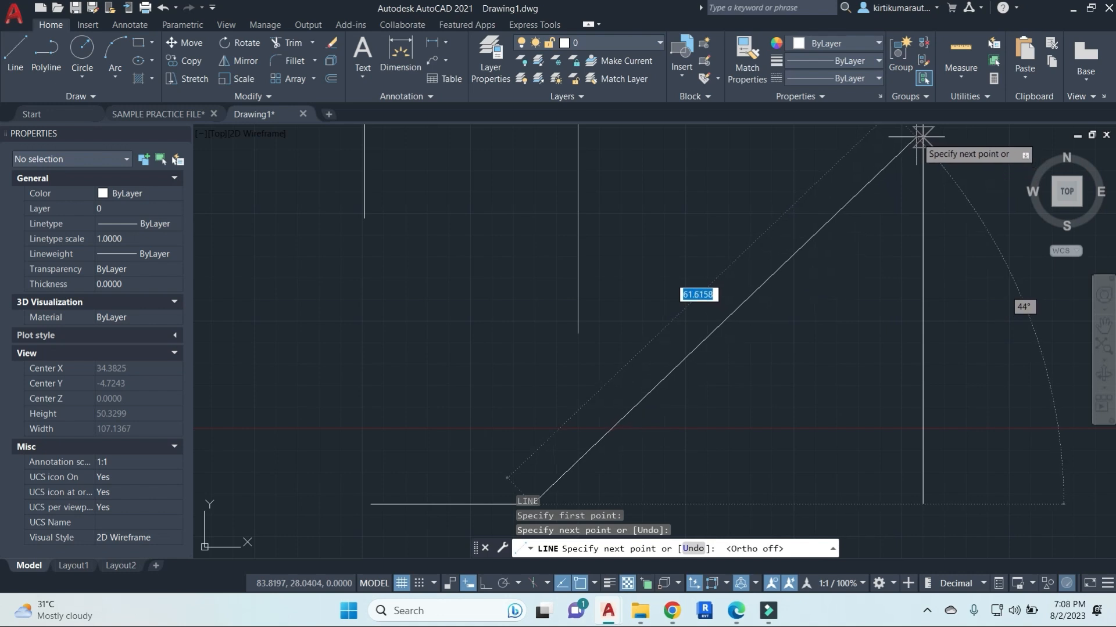
middle_click_drag(912, 133, 922, 182)
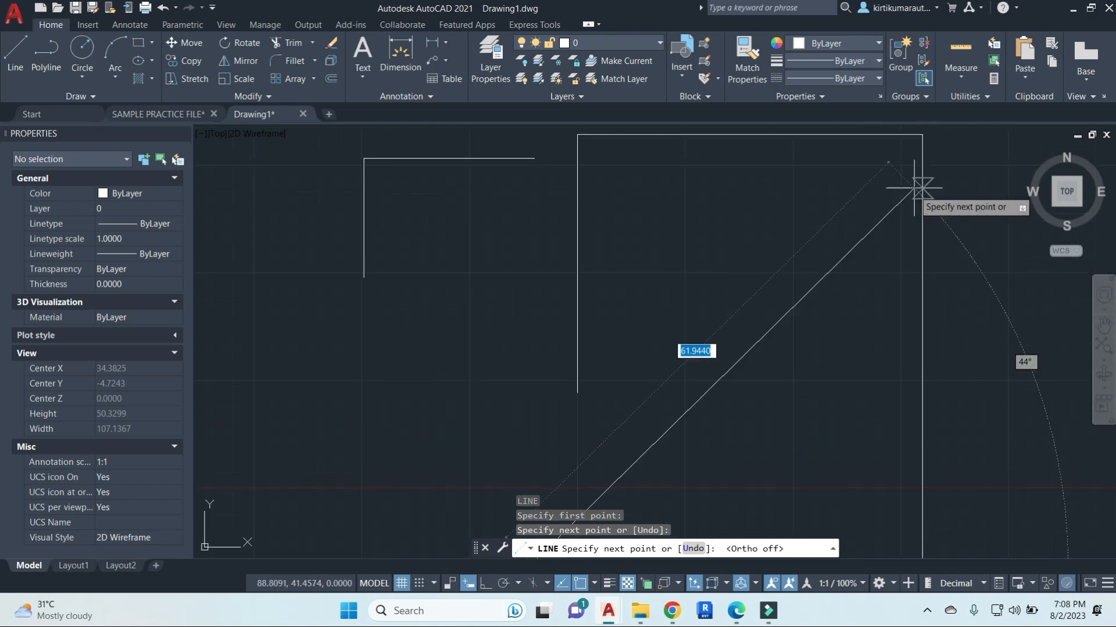
left_click(921, 173)
key("Escape")
key("Escape")
scroll(811, 325, "down", 2)
middle_click_drag(825, 394, 798, 364)
key("Escape")
key("Escape")
scroll(614, 438, "up", 2)
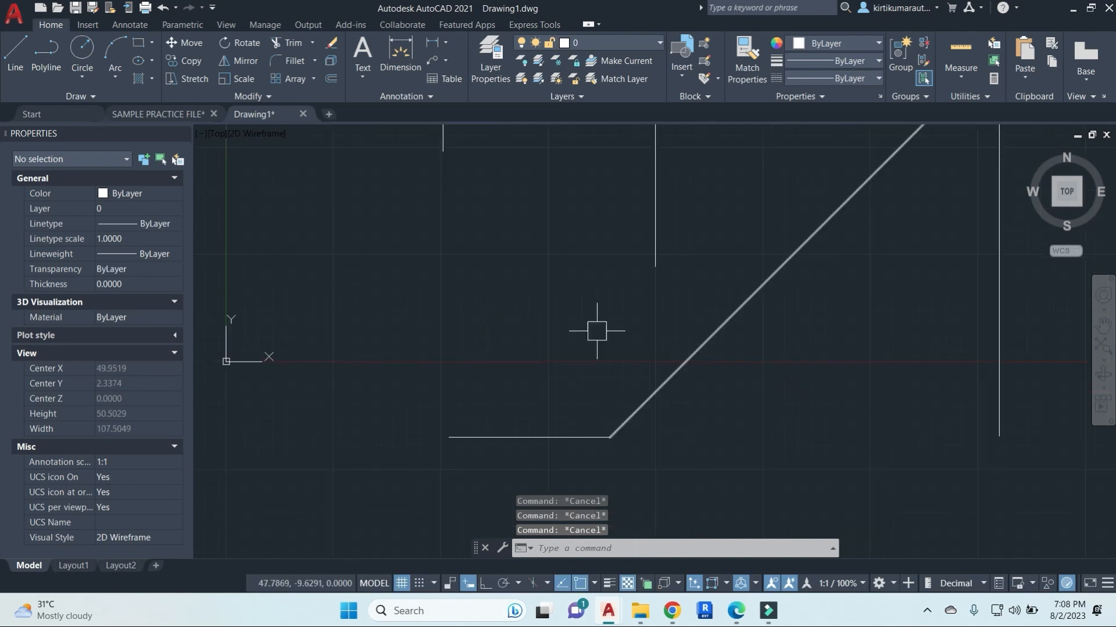
Add an angular dimension on the right of the vertex between the diagonal and the horizontal segment.
left_click(448, 43)
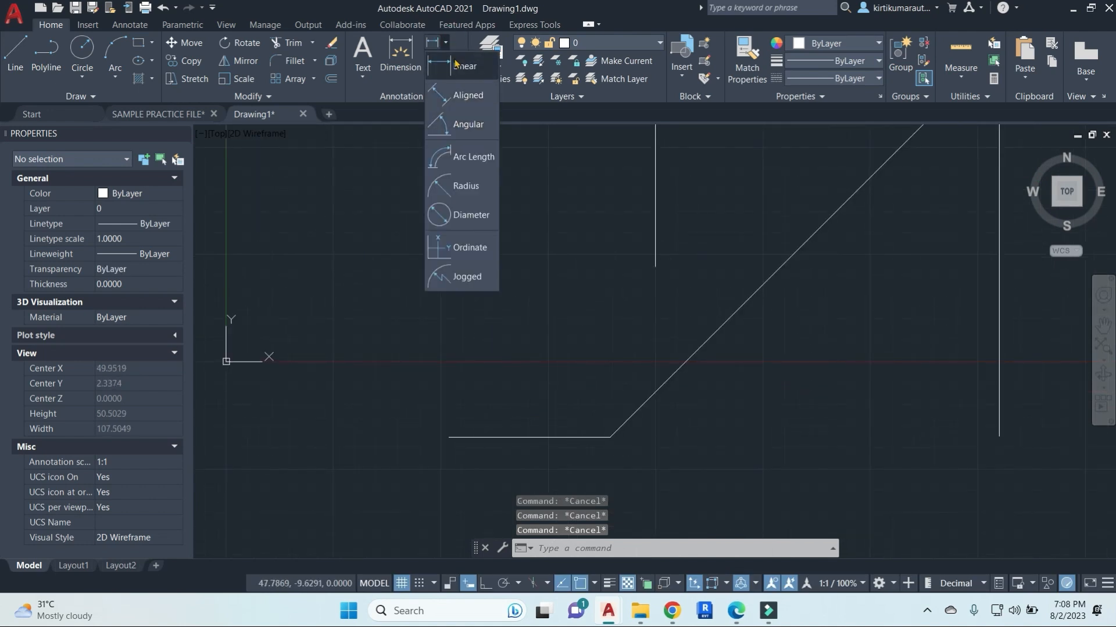
left_click(445, 125)
left_click(630, 417)
left_click(575, 437)
scroll(598, 444, "up", 2)
left_click(581, 438)
scroll(643, 384, "down", 3)
key("Escape")
key("Escape")
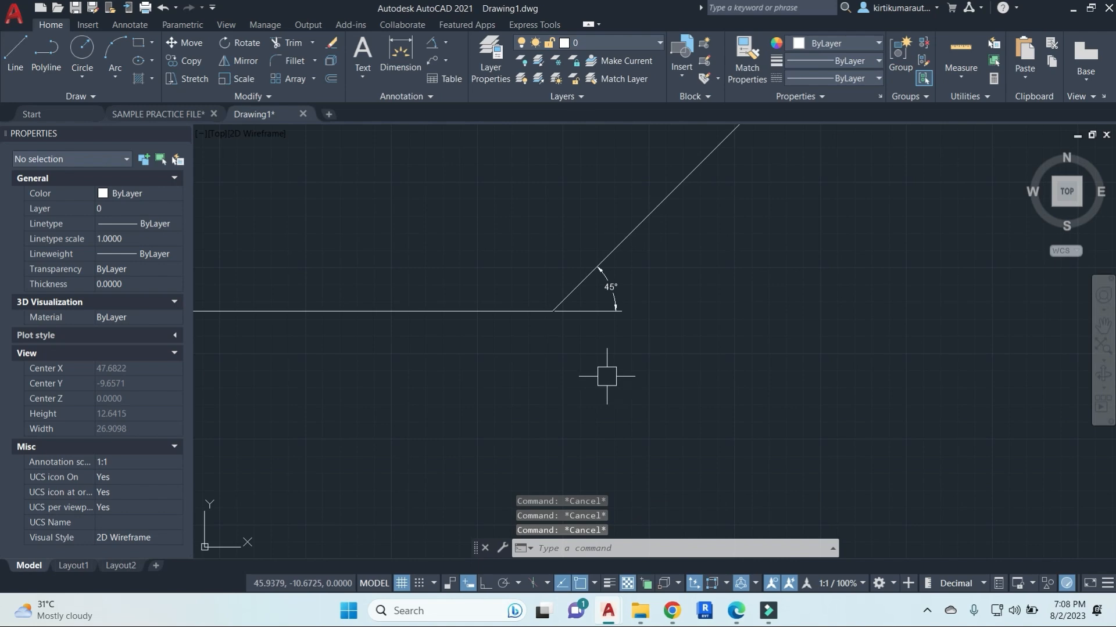
Check the Google Meet call window in Chrome and return to the AutoCAD drawing.
mouse_move(673, 612)
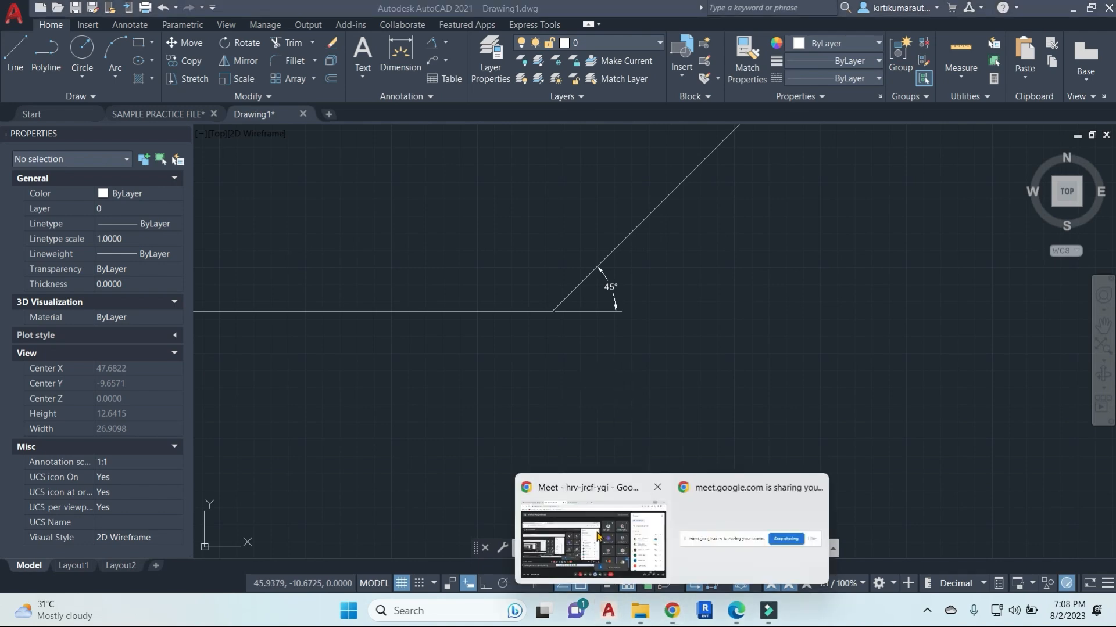
left_click(589, 534)
left_click(1031, 329)
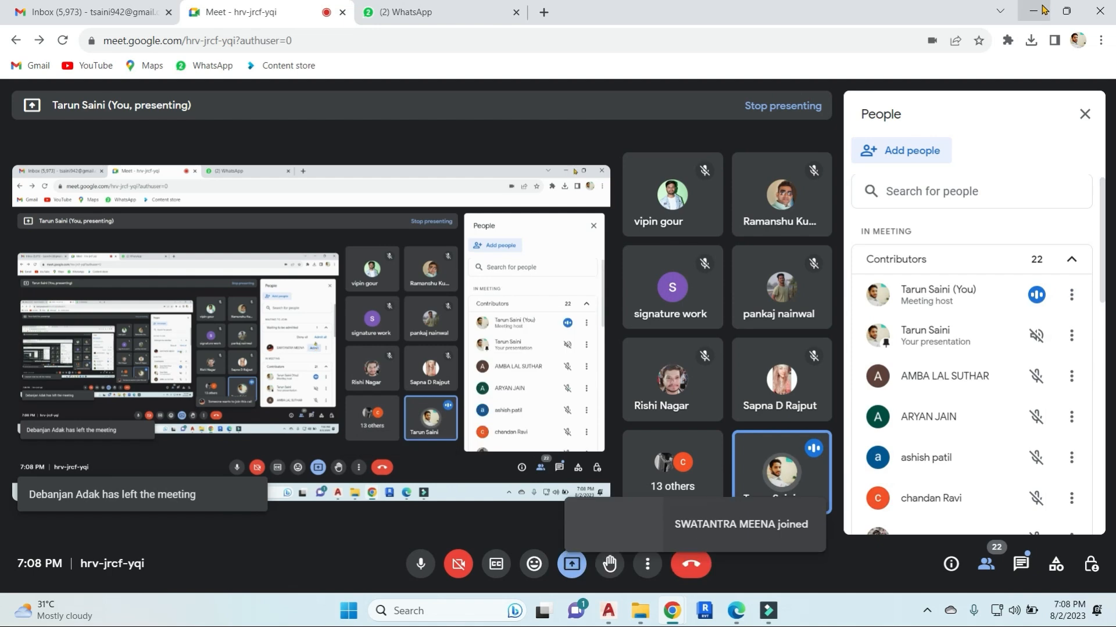
key("alt+Tab")
Erase the angular dimension, its two lines and all remaining geometry using crossing selections.
left_click(672, 348)
left_click(528, 236)
type("E")
key("Return")
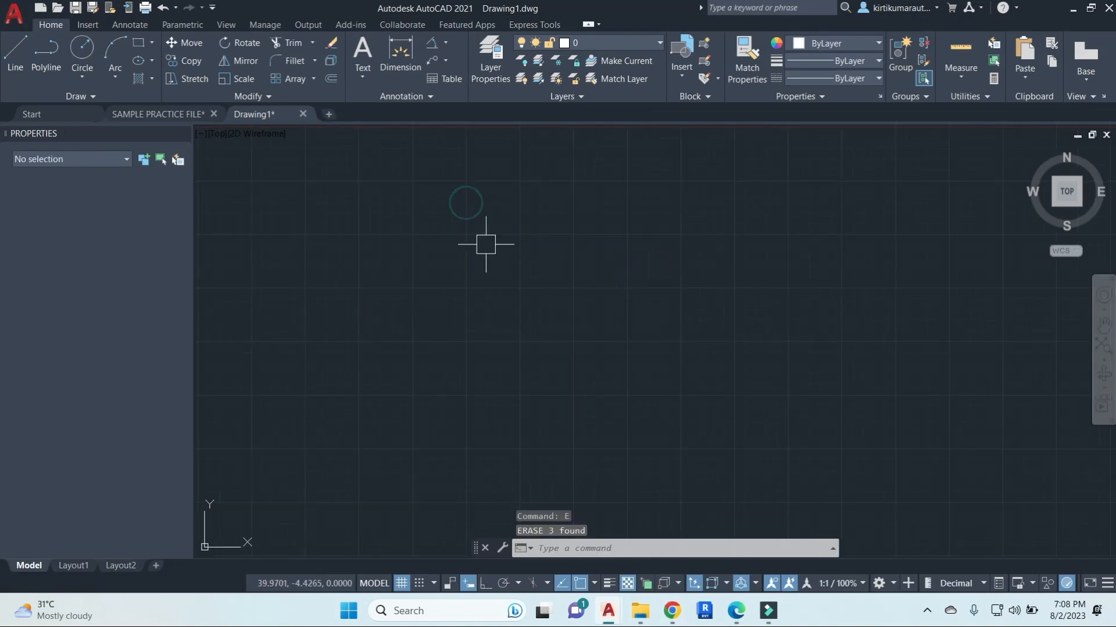
scroll(516, 281, "down", 10)
left_click(796, 372)
left_click(475, 144)
type("E")
key("Return")
key("Escape")
Draw a short horizontal polyline segment above the X axis with Ortho on.
type("pl")
key("Return")
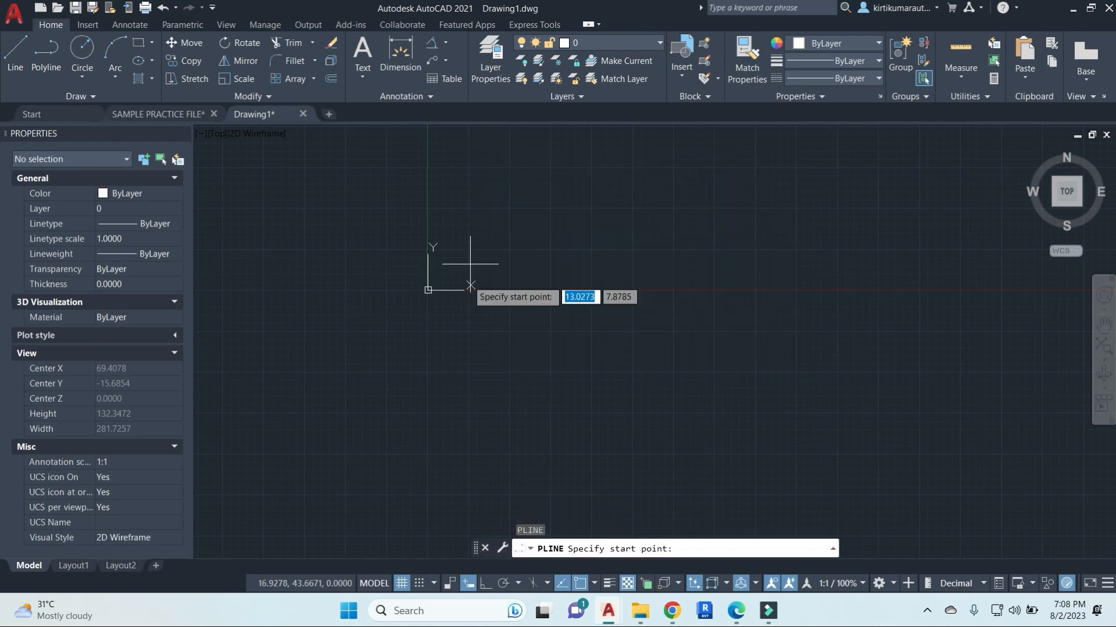
left_click(494, 208)
key("F8")
left_click(569, 210)
key("Return")
key("Return")
key("Escape")
Draw a single, longer horizontal line to the right of the polyline at about the same height.
type("l")
key("Return")
left_click(646, 208)
left_click(765, 208)
key("Escape")
key("Escape")
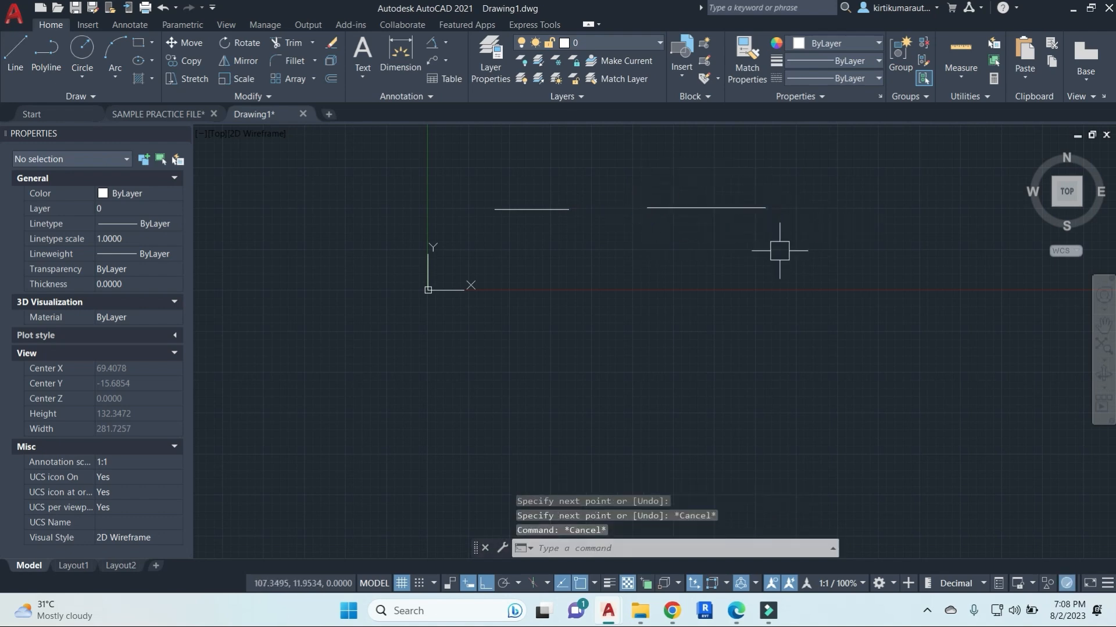
Draw a rectangle about 24.6 by 20.2 units below the short polyline.
type("rec")
key("Return")
left_click(491, 237)
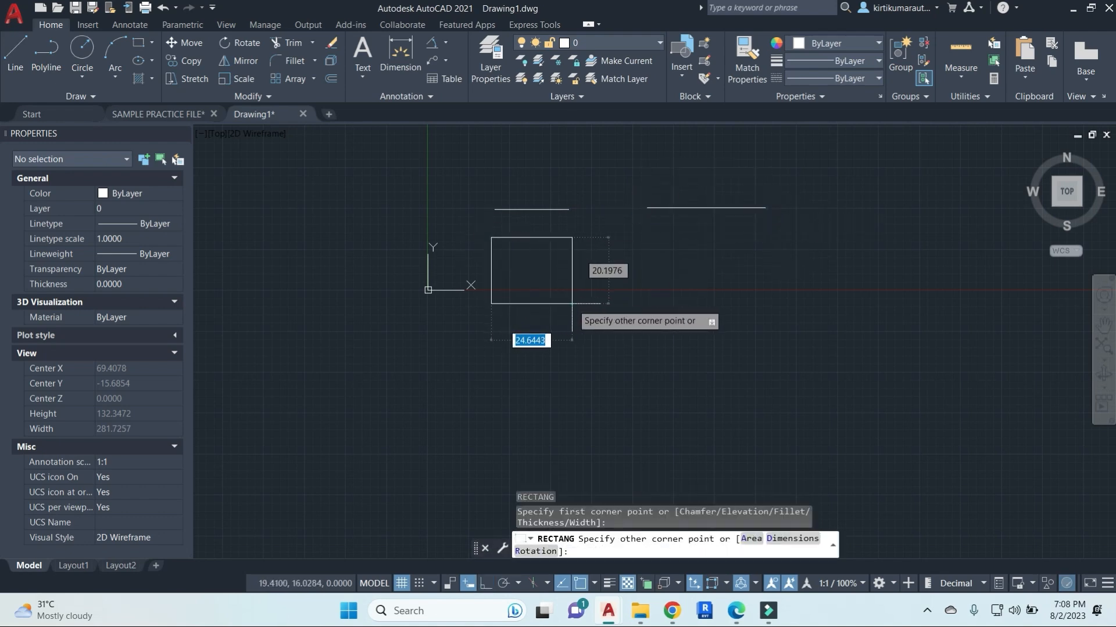
left_click(572, 304)
left_click(573, 268)
key("Escape")
key("Escape")
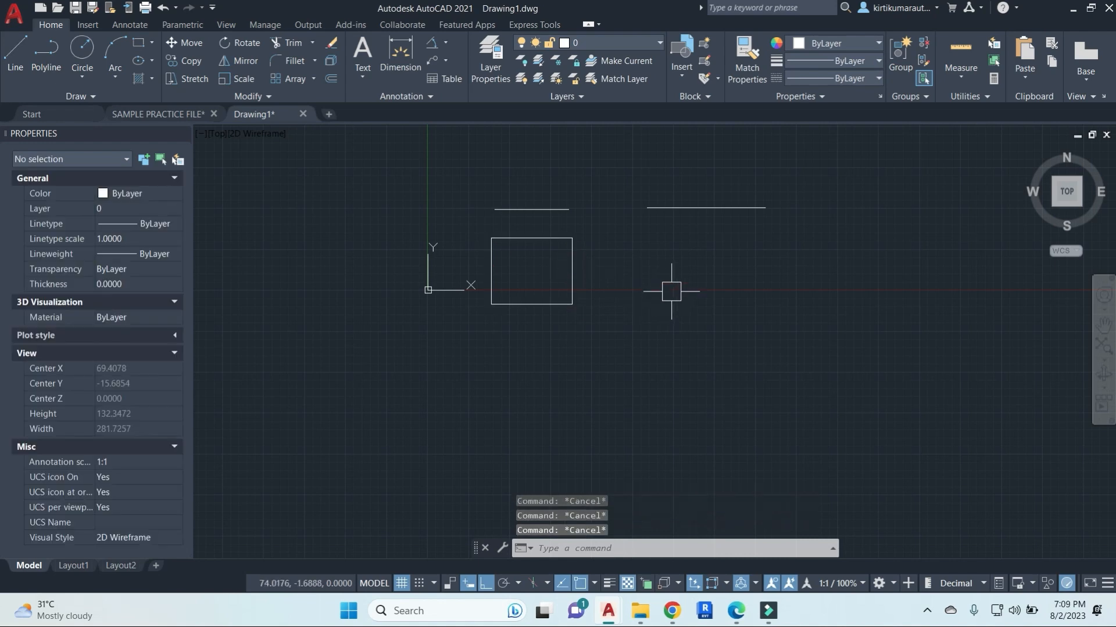
Draw a box of four connected lines about 26 units wide below the longer line, with its left side overshooting the top edge.
type("l")
key("Return")
left_click(671, 240)
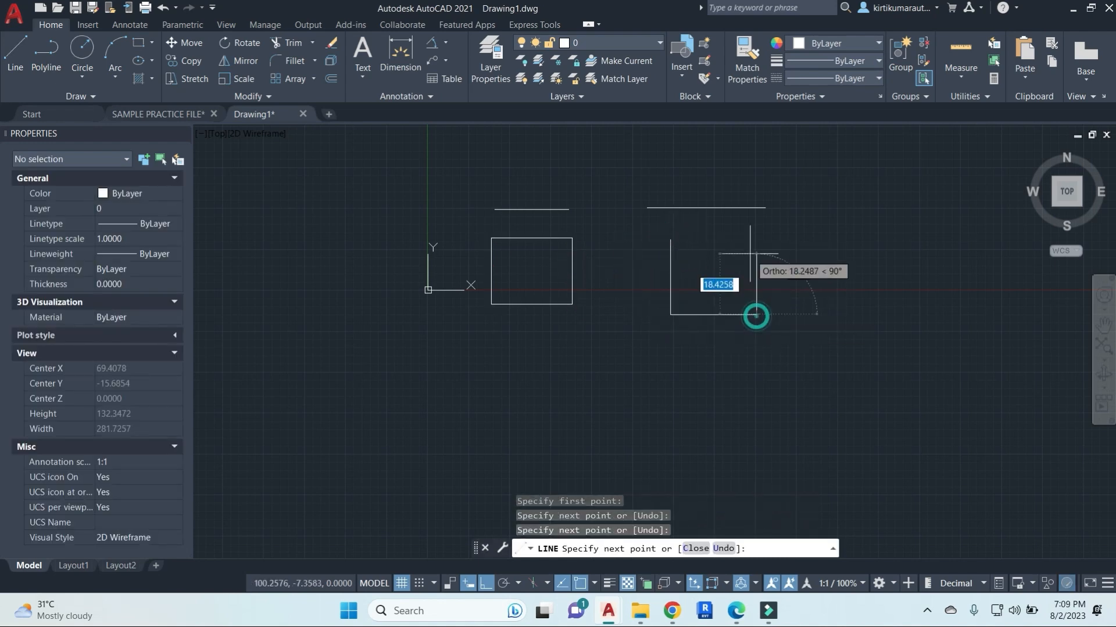
left_click(756, 314)
left_click(756, 252)
left_click(670, 253)
key("Escape")
key("Escape")
Fillet the box's top-left corner with radius 0 to trim the overshooting left side.
type("f")
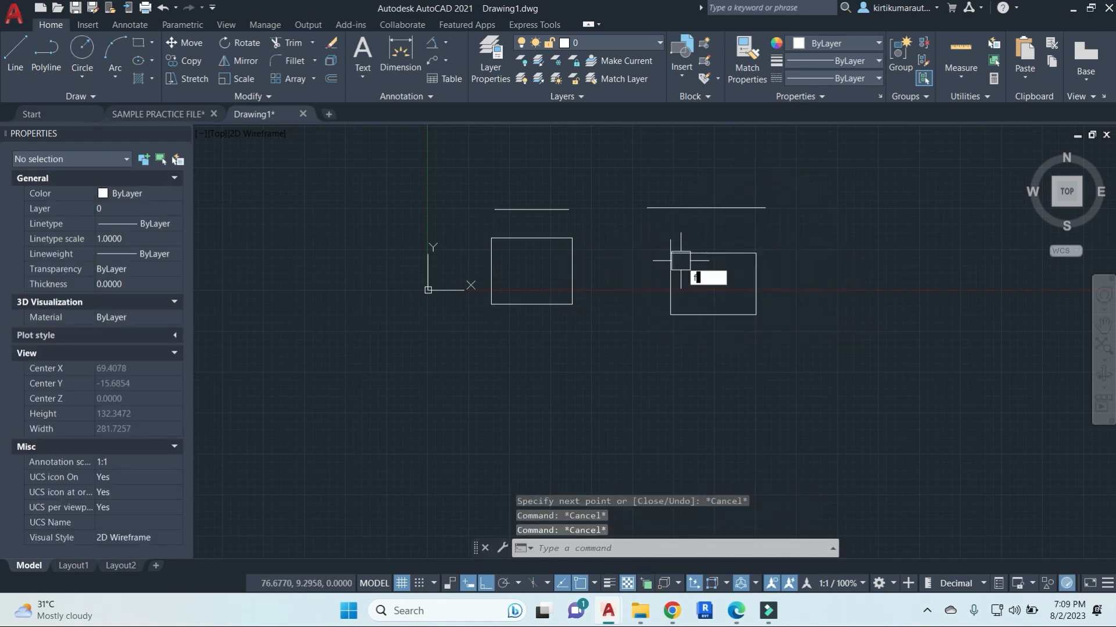
key("Return")
scroll(679, 260, "up", 4)
left_click(680, 239)
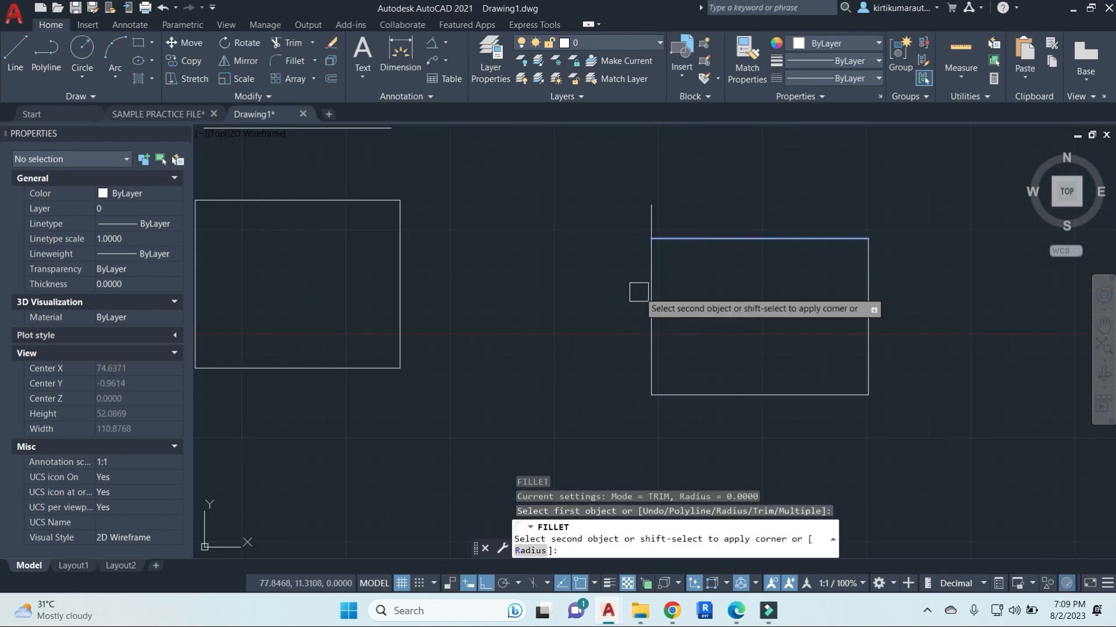
scroll(661, 236, "up", 4)
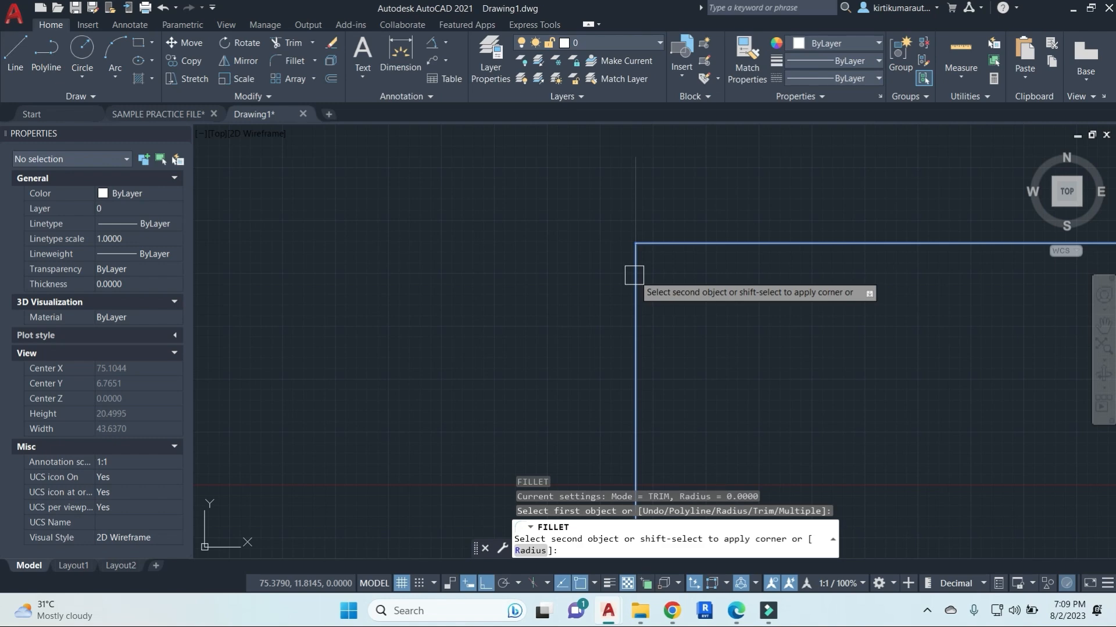
key("Escape")
Move the four lines of the box straight up, closer to the line above it.
scroll(635, 279, "down", 8)
left_click(560, 235)
left_click(723, 337)
type("m")
key("Return")
left_click(748, 352)
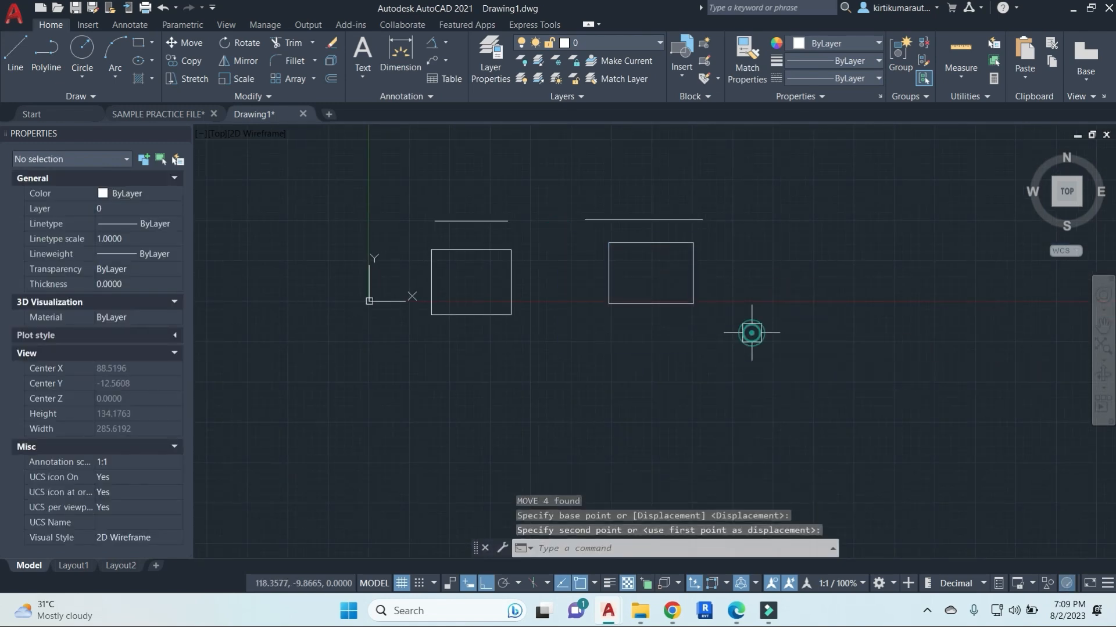
key("Escape")
key("Escape")
Explode the rectangle near the origin into separate lines and select its four sides individually to check them.
scroll(505, 259, "up", 2)
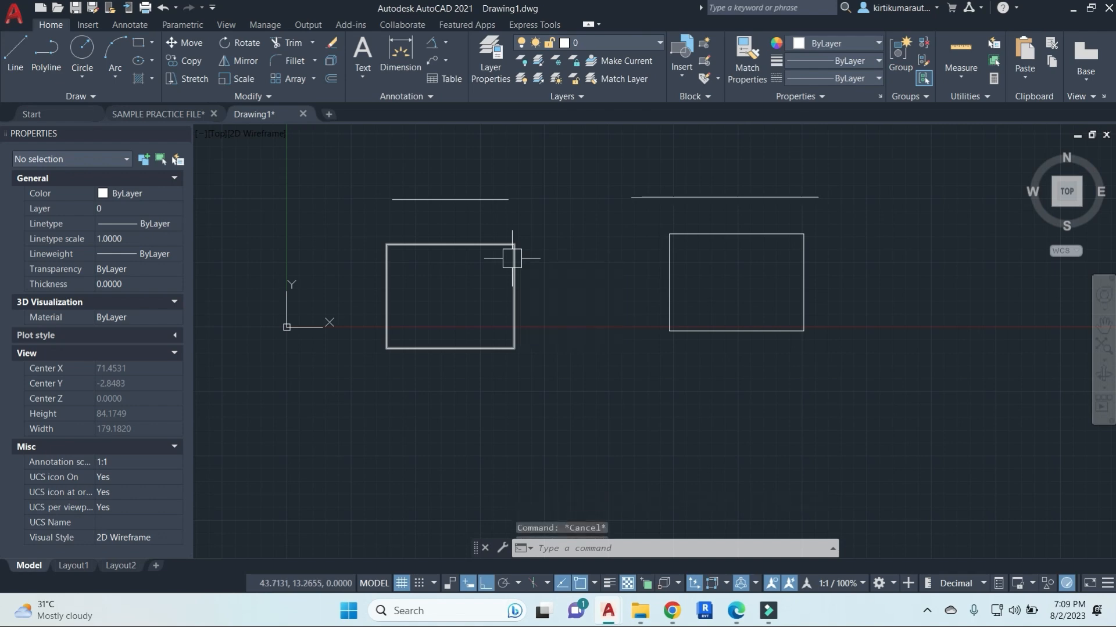
left_click(518, 294)
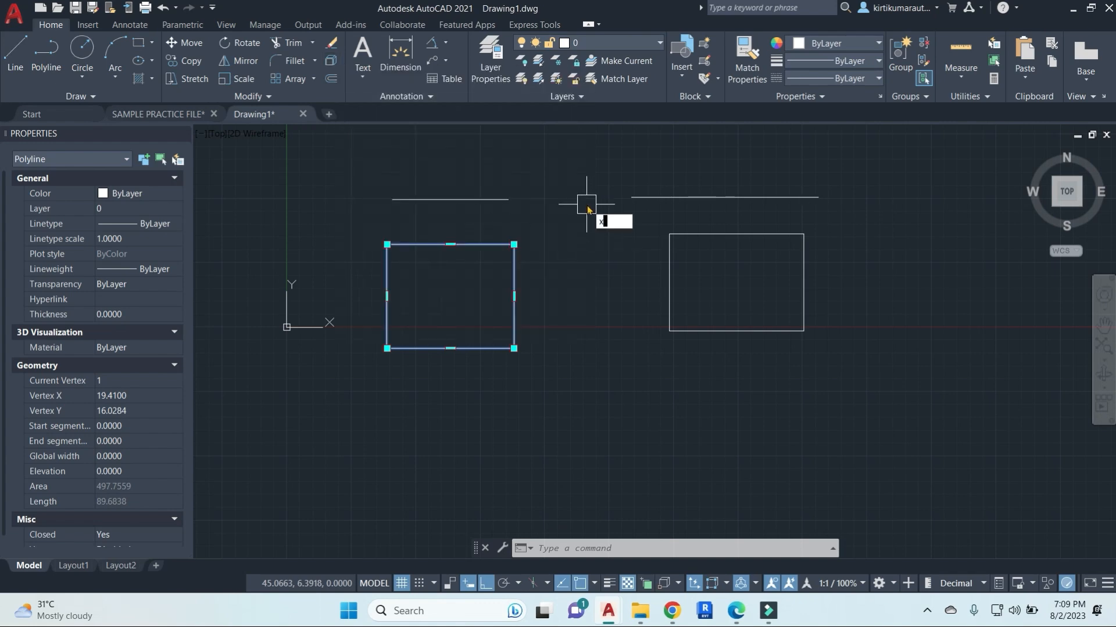
key("Return")
left_click(514, 297)
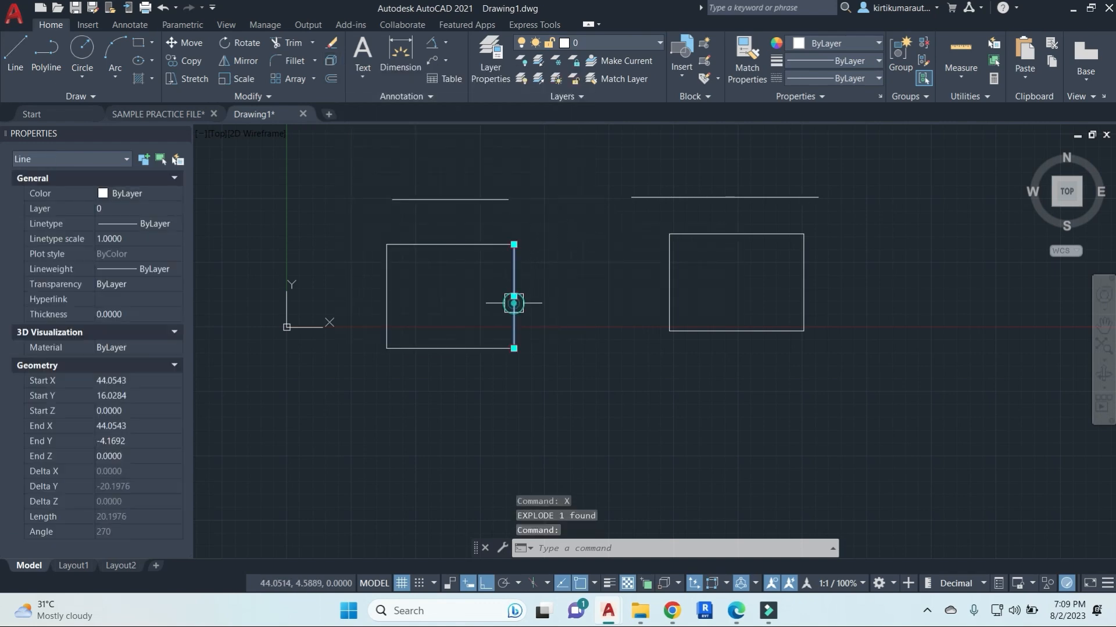
left_click(473, 249)
left_click(386, 312)
left_click(436, 349)
key("Escape")
key("Escape")
Join the four lines of the right-hand box into one polyline and stretch its top edge up about 3.4 units.
left_click(668, 273)
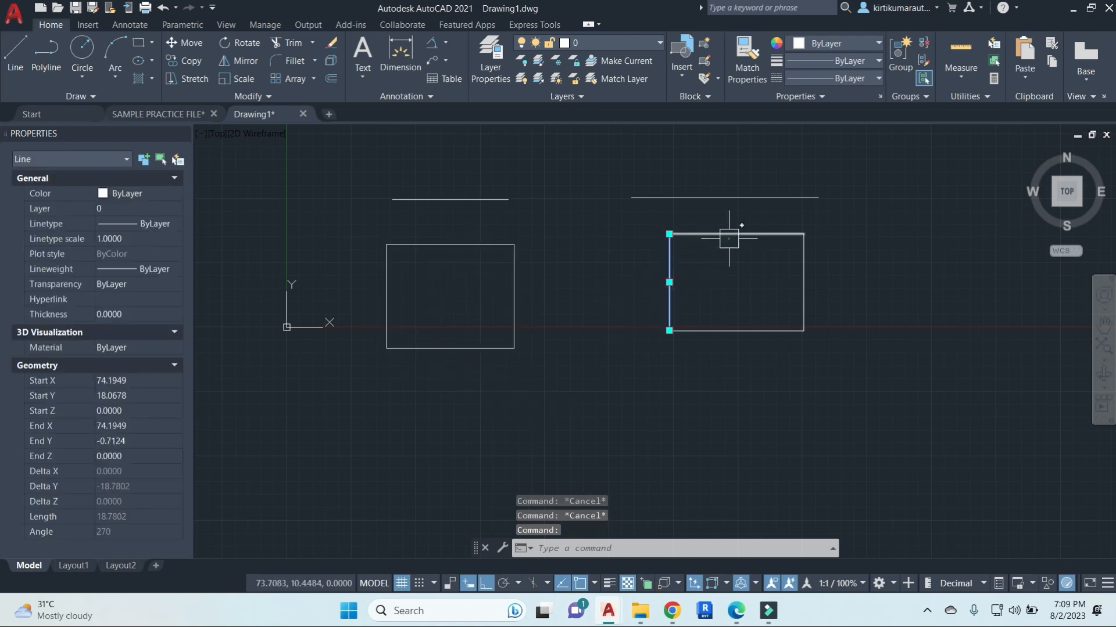
left_click(727, 234)
left_click(804, 267)
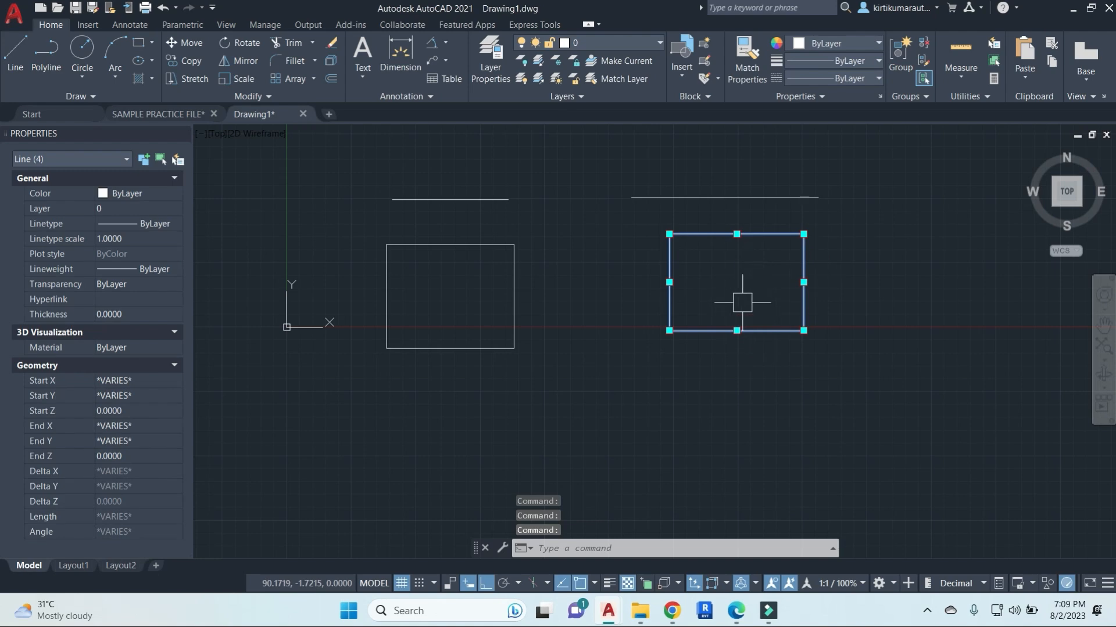
key("Return")
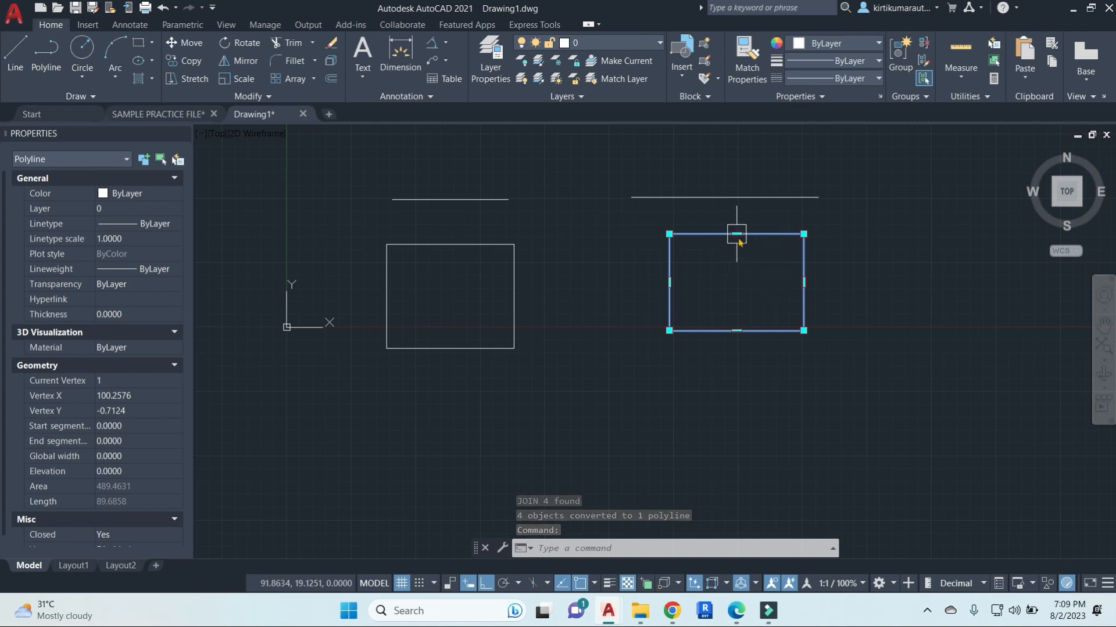
mouse_move(736, 234)
left_click(790, 259)
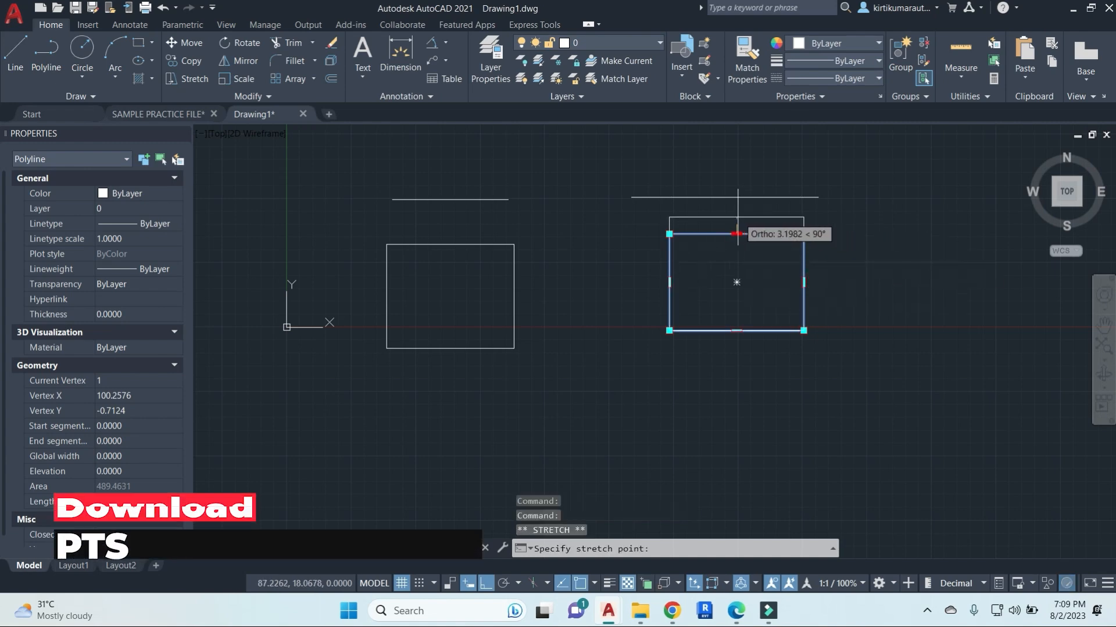
Add two vertices to the joined box's top edge, one near the right corner and one near the left corner.
mouse_move(737, 221)
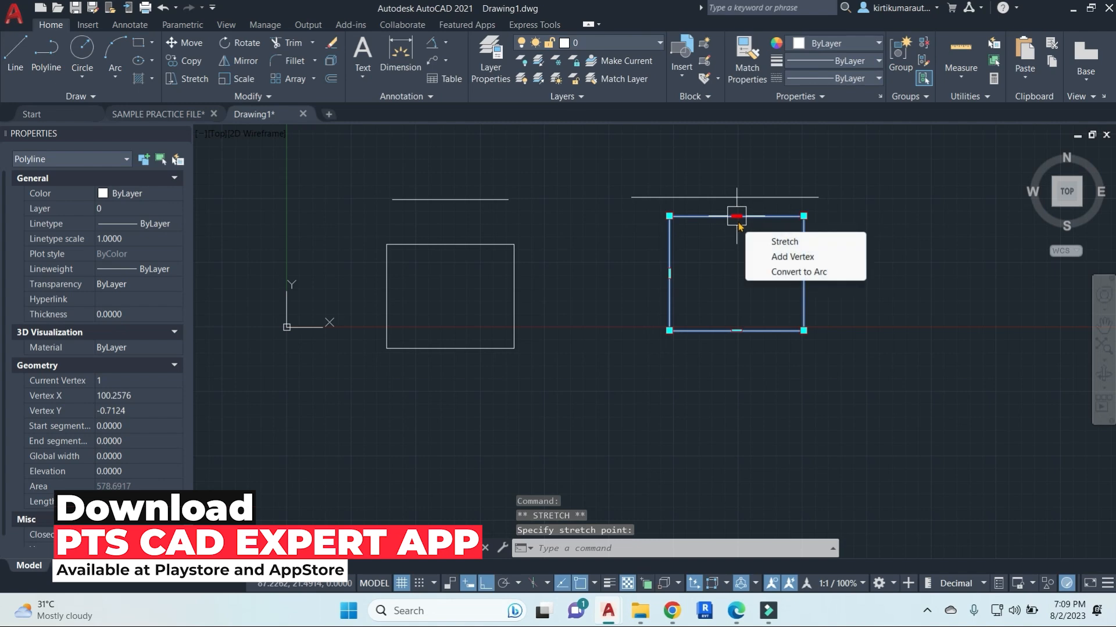
left_click(791, 259)
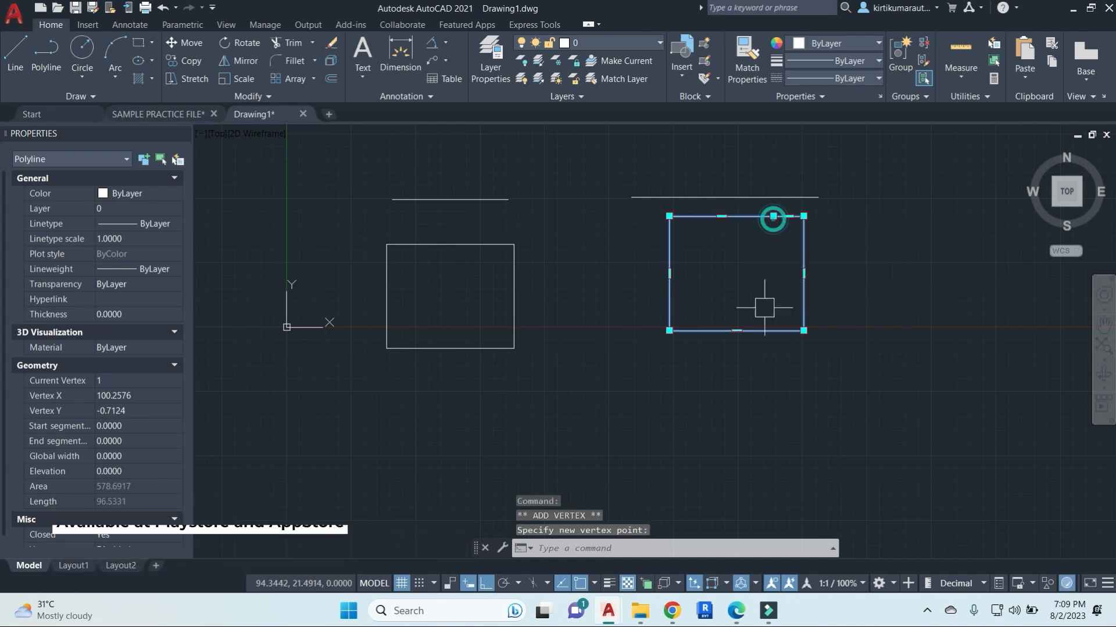
scroll(781, 226, "up", 6)
middle_click_drag(776, 260, 827, 338)
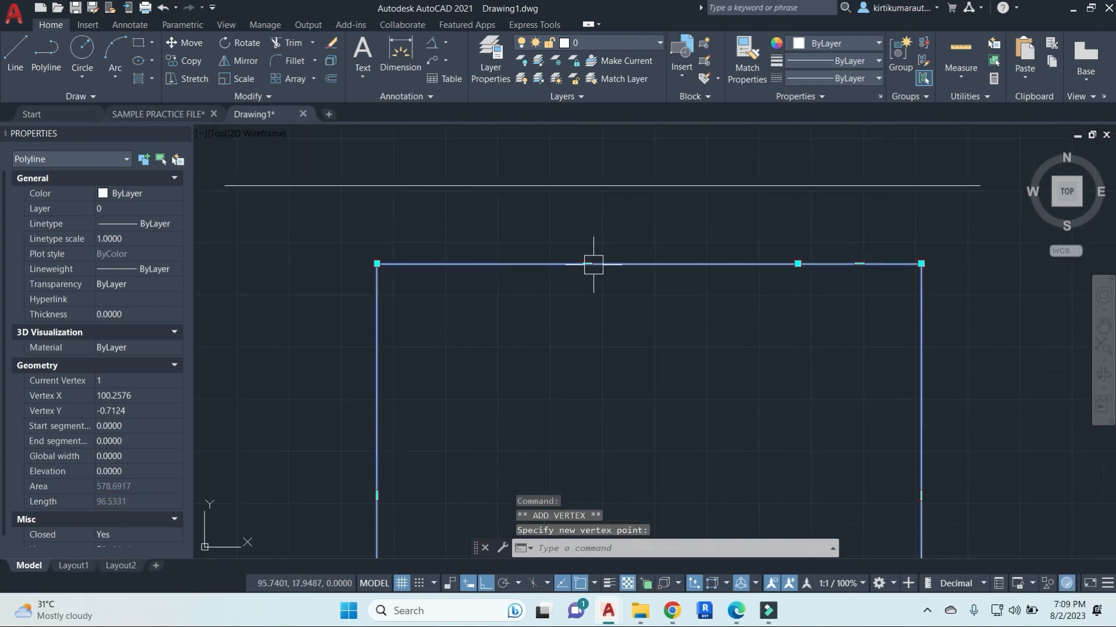
mouse_move(587, 264)
left_click(639, 301)
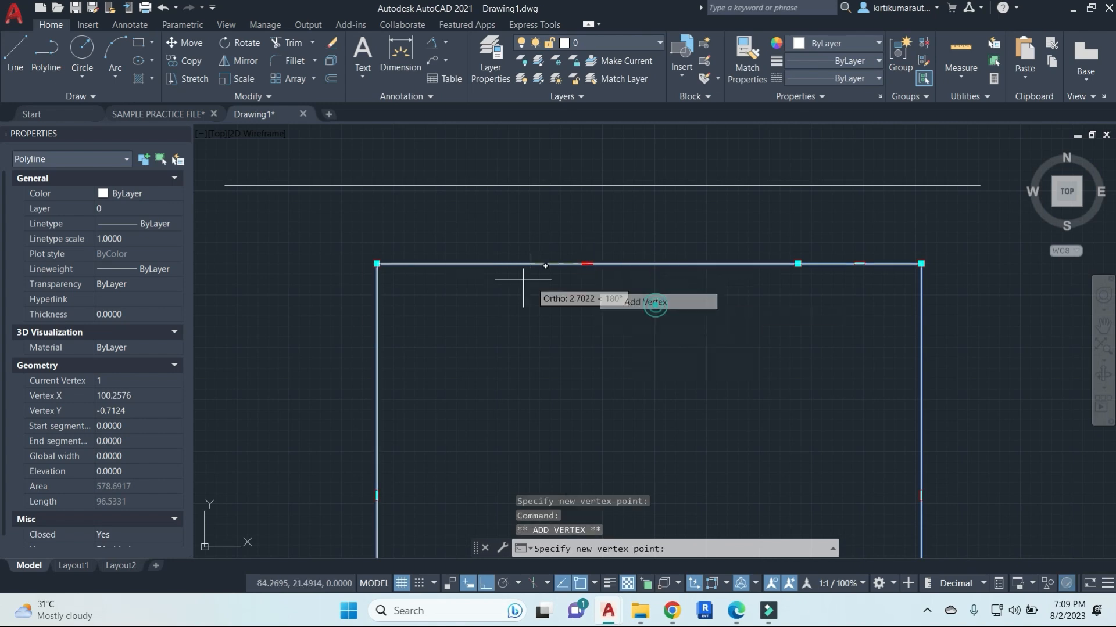
left_click(473, 263)
middle_click_drag(508, 341, 518, 324)
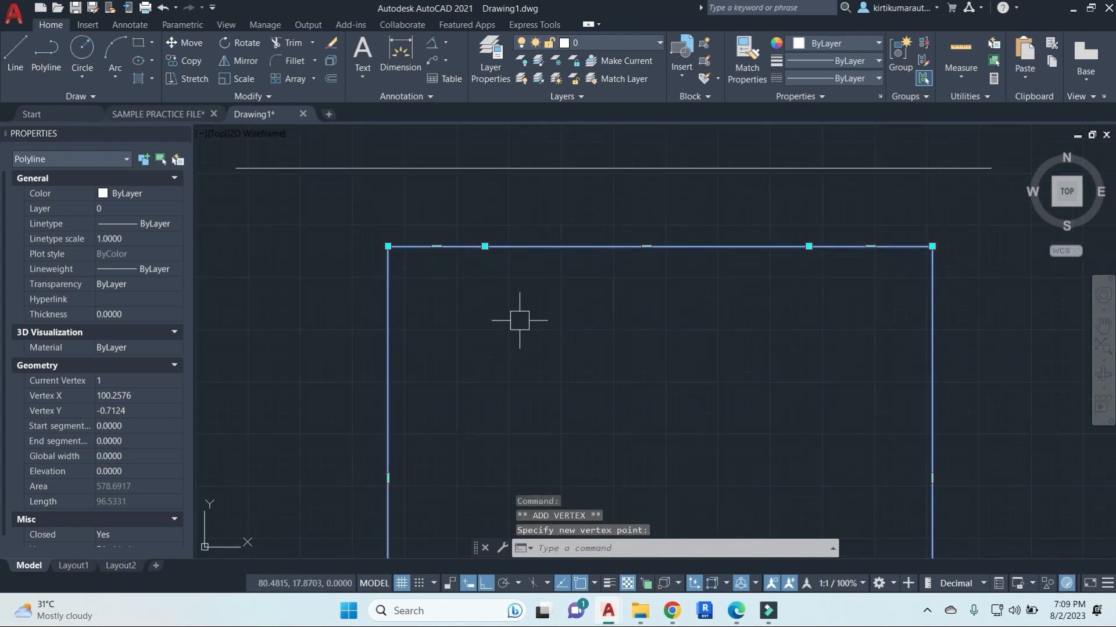
Convert the short segment at the top edge's left end into an arc bulging upward about 1.2 units.
mouse_move(436, 247)
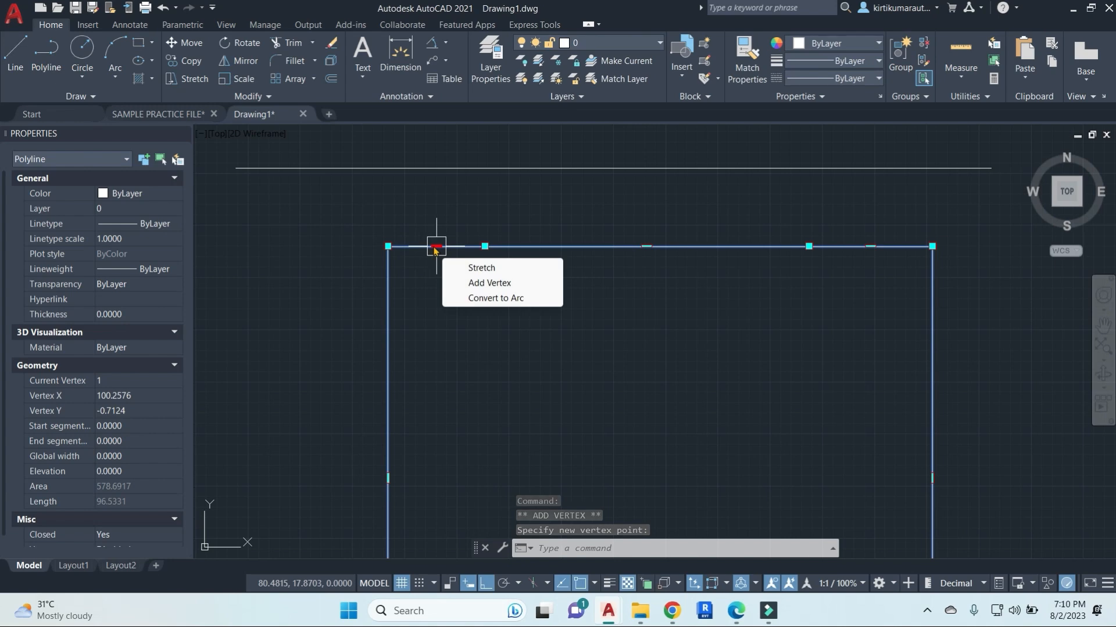
left_click(477, 298)
left_click(436, 221)
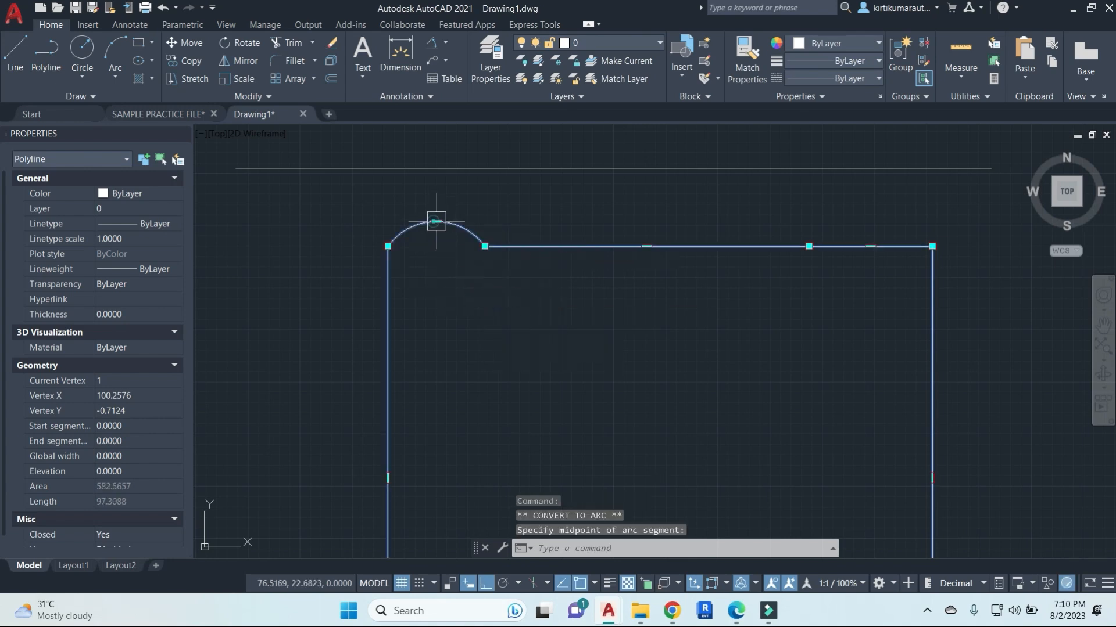
Convert the short segment at the right end of the joined box's top edge into an arc bulging upward.
mouse_move(870, 247)
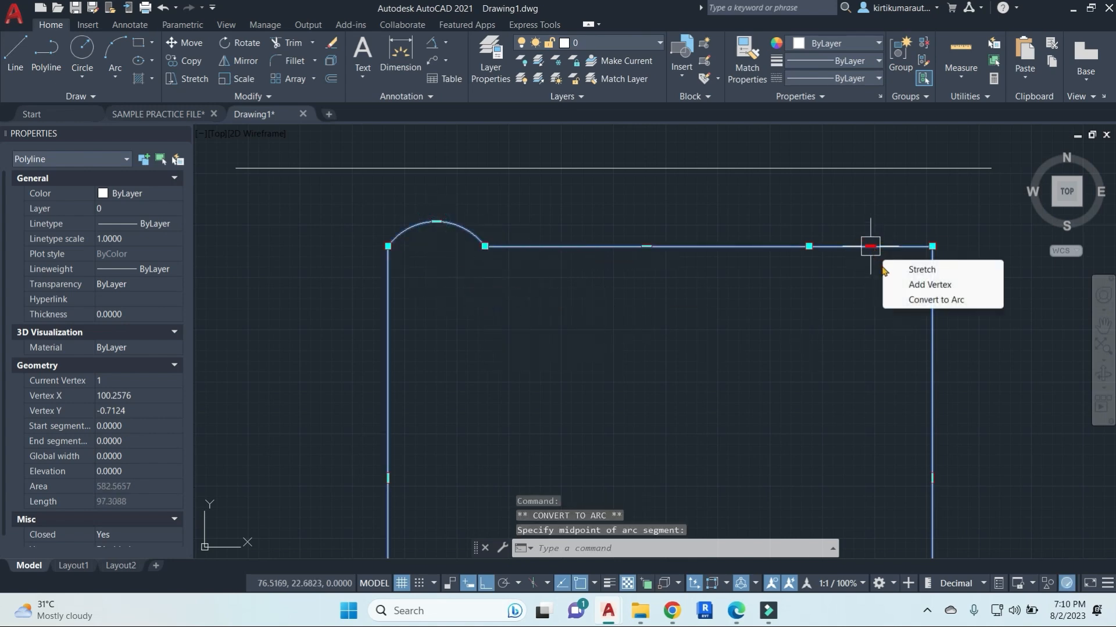
left_click(916, 296)
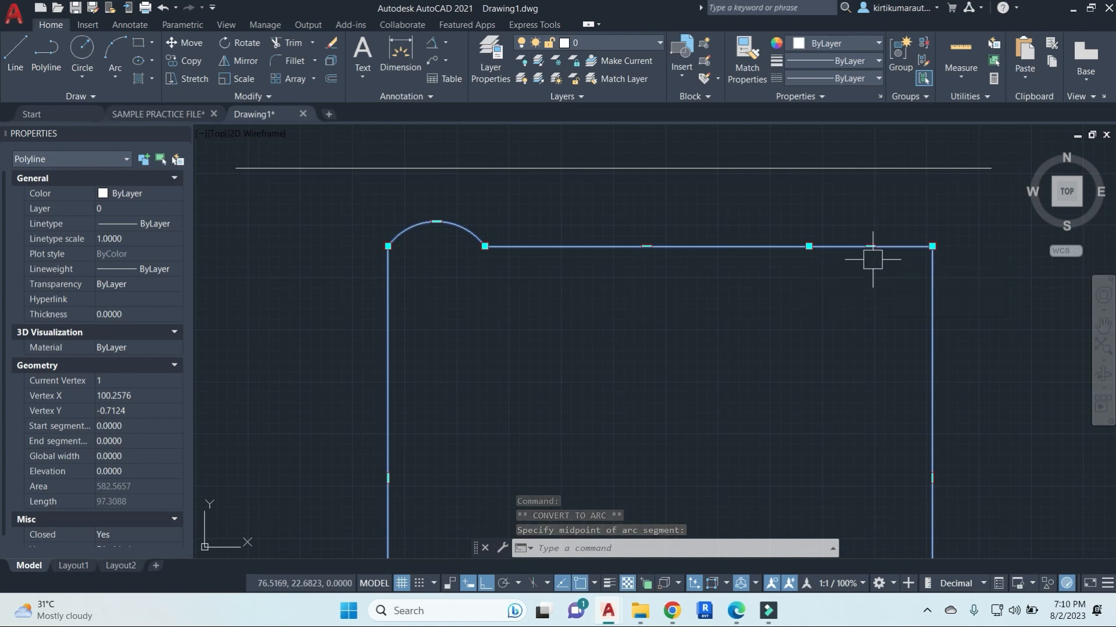
mouse_move(871, 248)
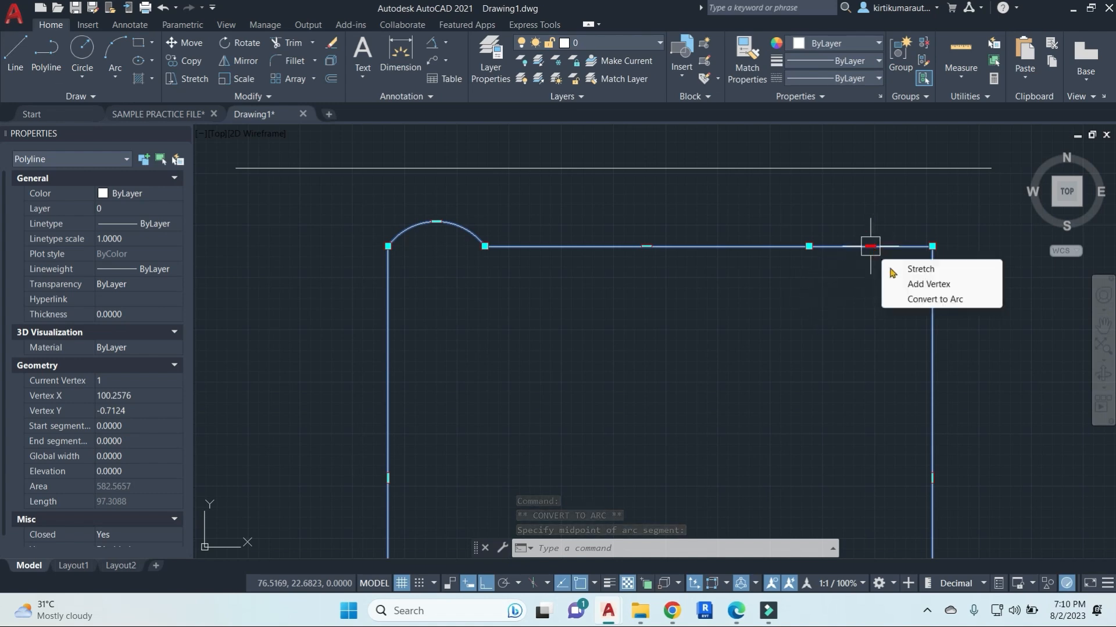
left_click(931, 303)
scroll(693, 331, "down", 2)
middle_click_drag(721, 359, 674, 300)
key("Escape")
key("Escape")
key("Escape")
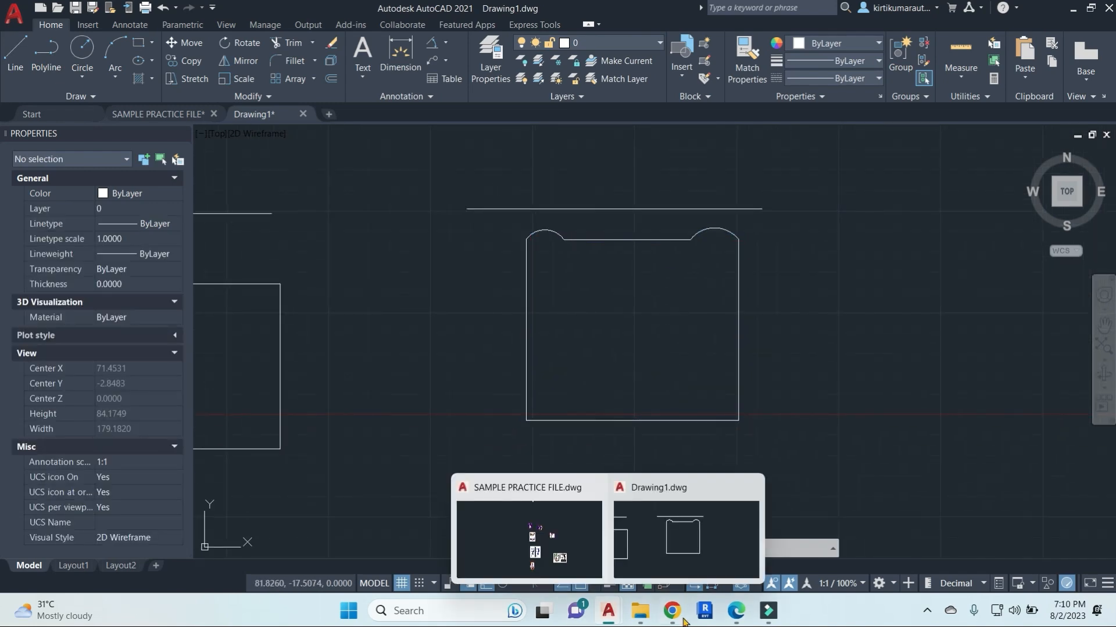
Switch to the Google Meet window in Chrome, answer the join request, and return to the AutoCAD drawing.
mouse_move(673, 610)
left_click(601, 518)
left_click(1039, 329)
left_click(1033, 12)
Erase all the practice lines and boxes from the drawing.
scroll(688, 247, "down", 6)
middle_click_drag(657, 281, 612, 359)
left_click(652, 391)
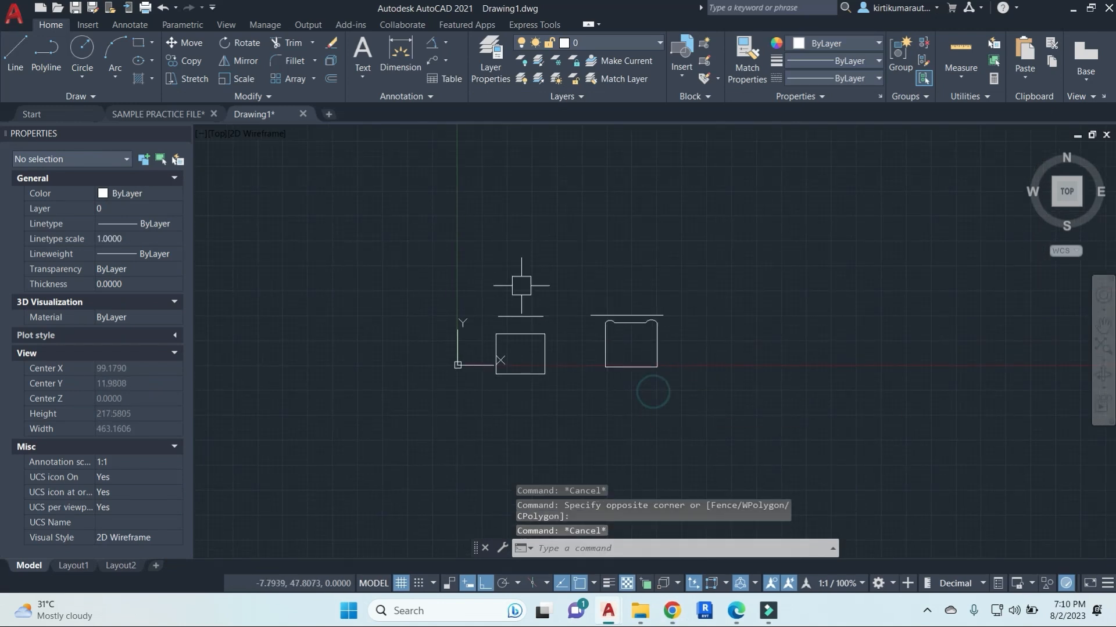
key("Escape")
key("Return")
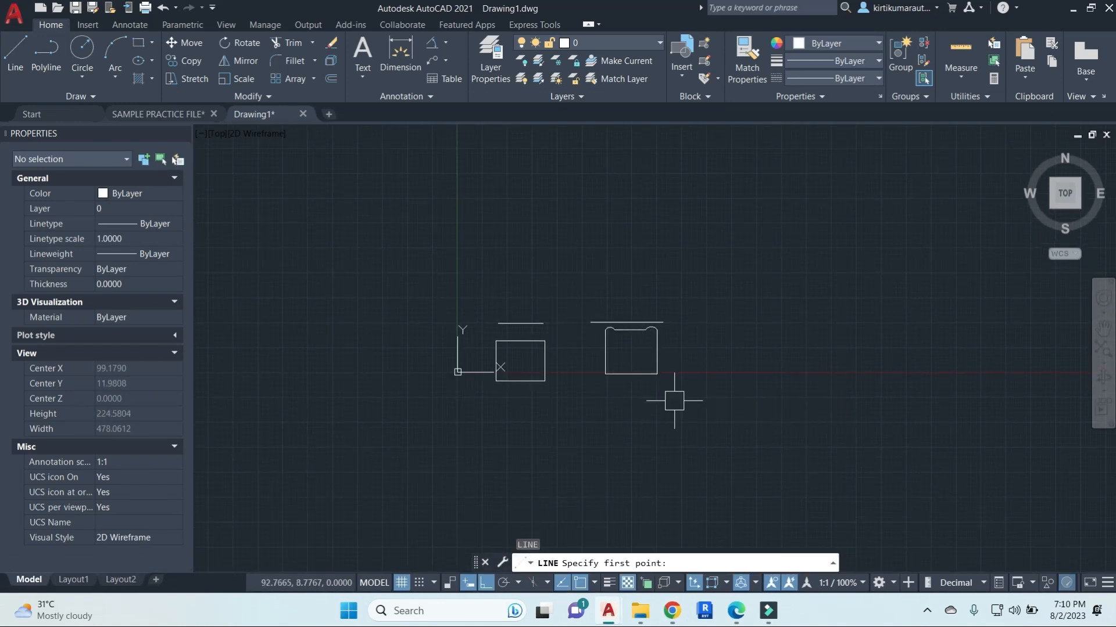
key("Escape")
key("Escape")
left_click(685, 406)
left_click(451, 272)
type("e")
key("Return")
scroll(498, 266, "down", 4)
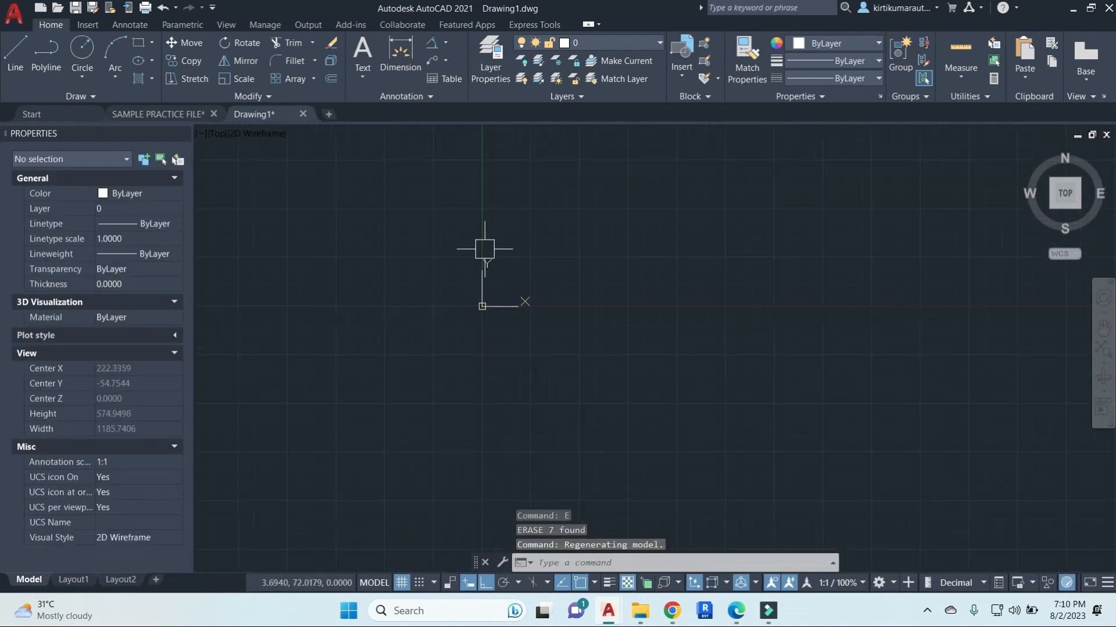
key("Escape")
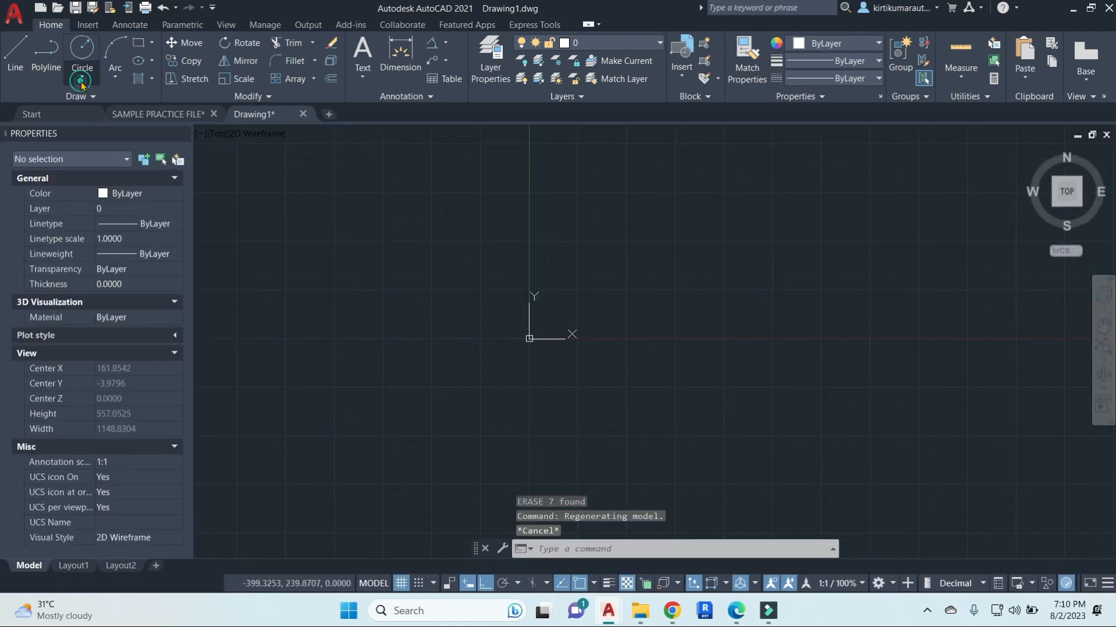
left_click(82, 81)
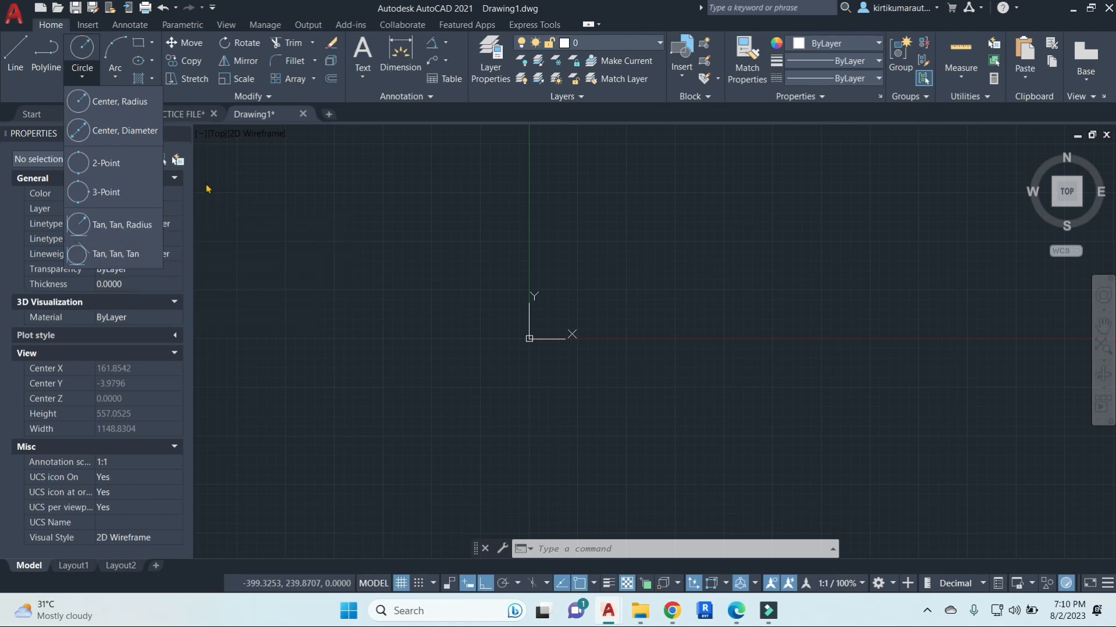
left_click(84, 103)
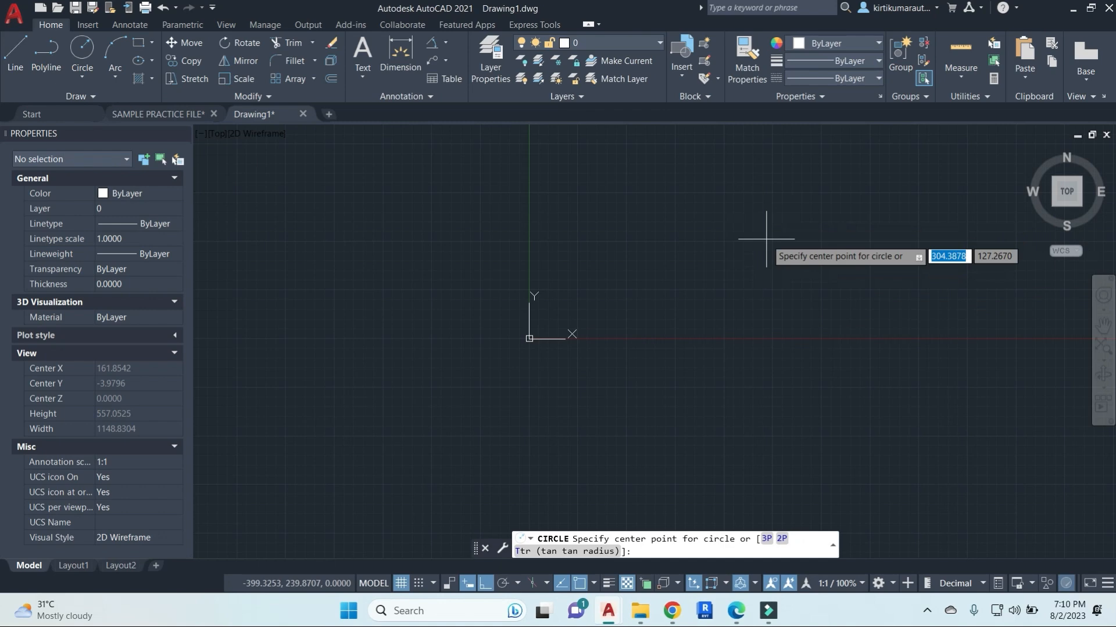
key("Escape")
Draw three separate circles by centre and radius to the upper right of the origin, the rightmost with a radius of about 21.6.
type("c")
key("Return")
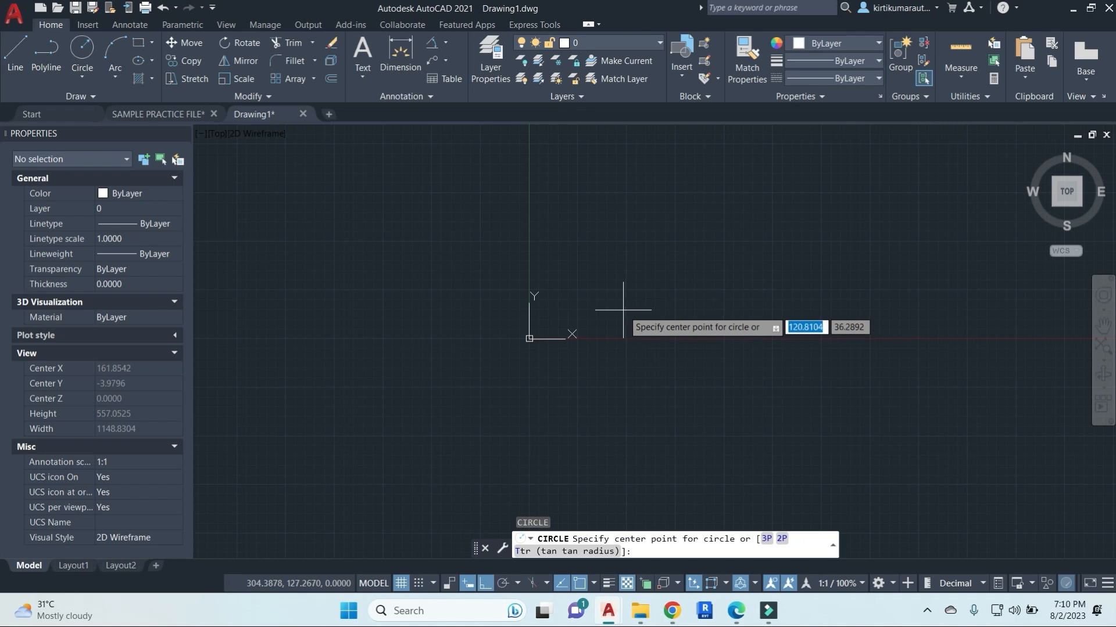
left_click(734, 236)
left_click(760, 218)
key("Return")
left_click(826, 257)
left_click(859, 244)
key("Return")
left_click(900, 232)
left_click(915, 226)
Draw a fourth circle with a radius of 50, centred to the left of the other three.
key("Return")
left_click(654, 232)
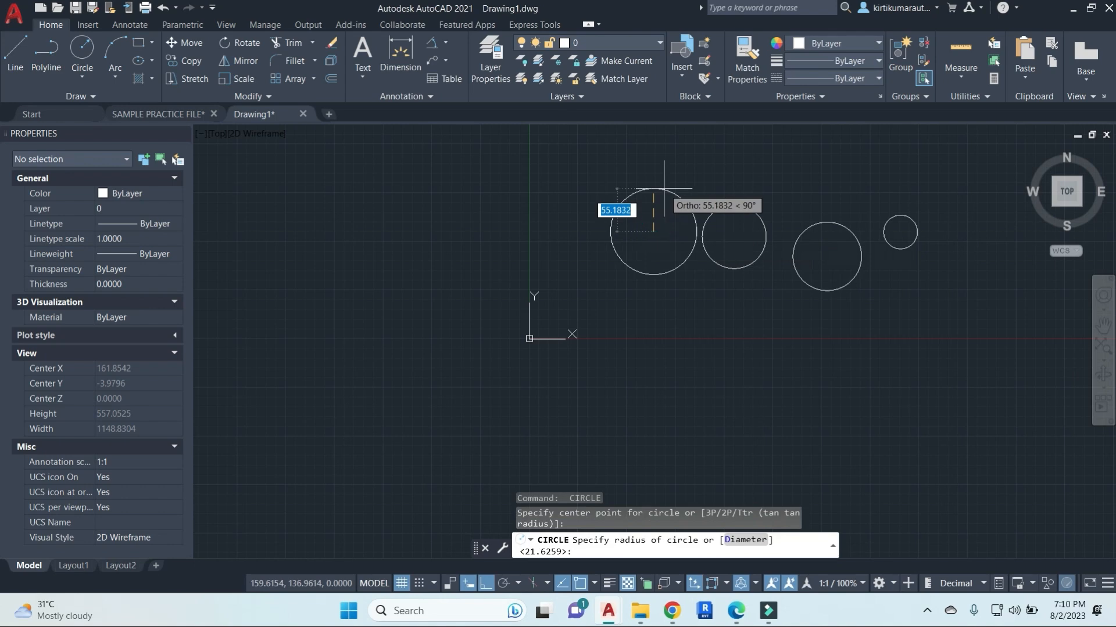
type("50")
key("Return")
scroll(682, 222, "up", 2)
middle_click_drag(682, 221, 580, 285)
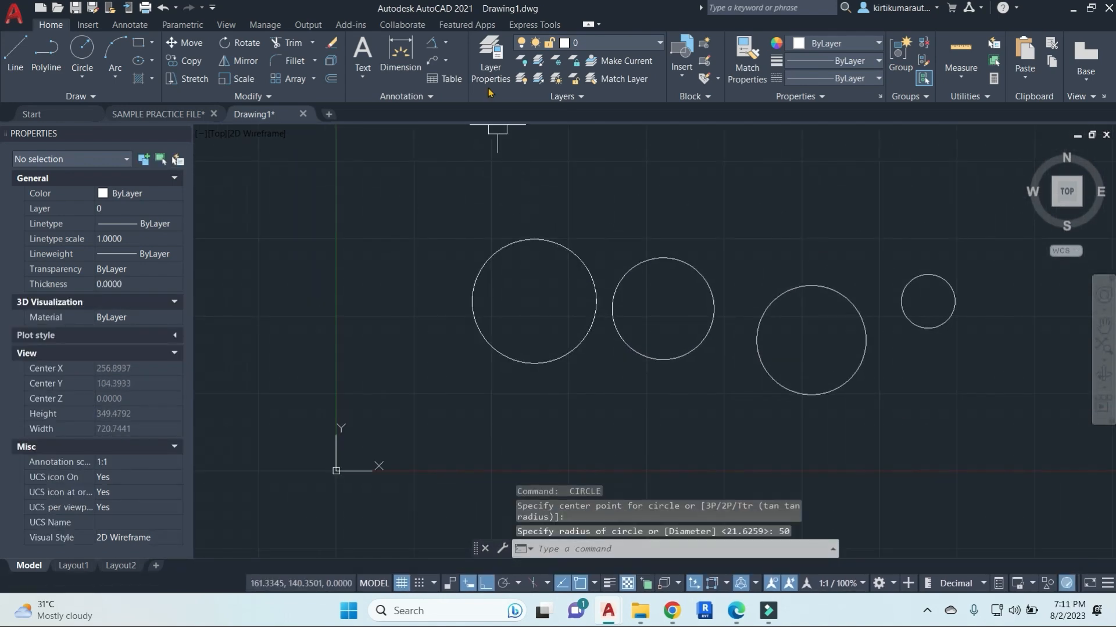
Add a radius dimension to the 50-radius circle, placing its text inside the circle near the upper edge.
left_click(445, 43)
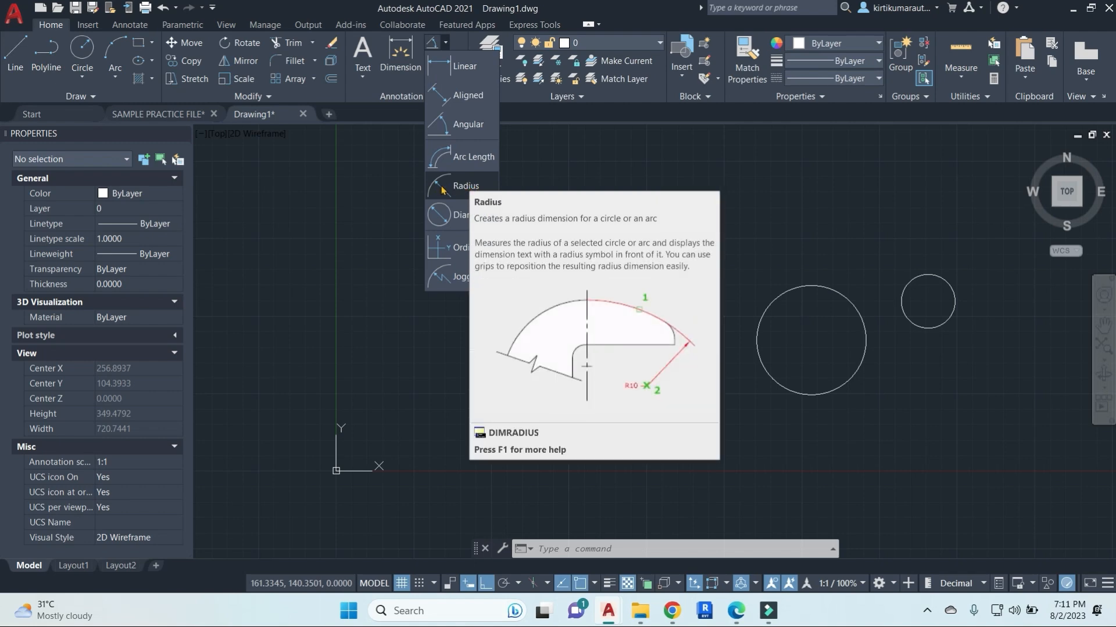
left_click(464, 189)
left_click(588, 217)
scroll(588, 217, "up", 5)
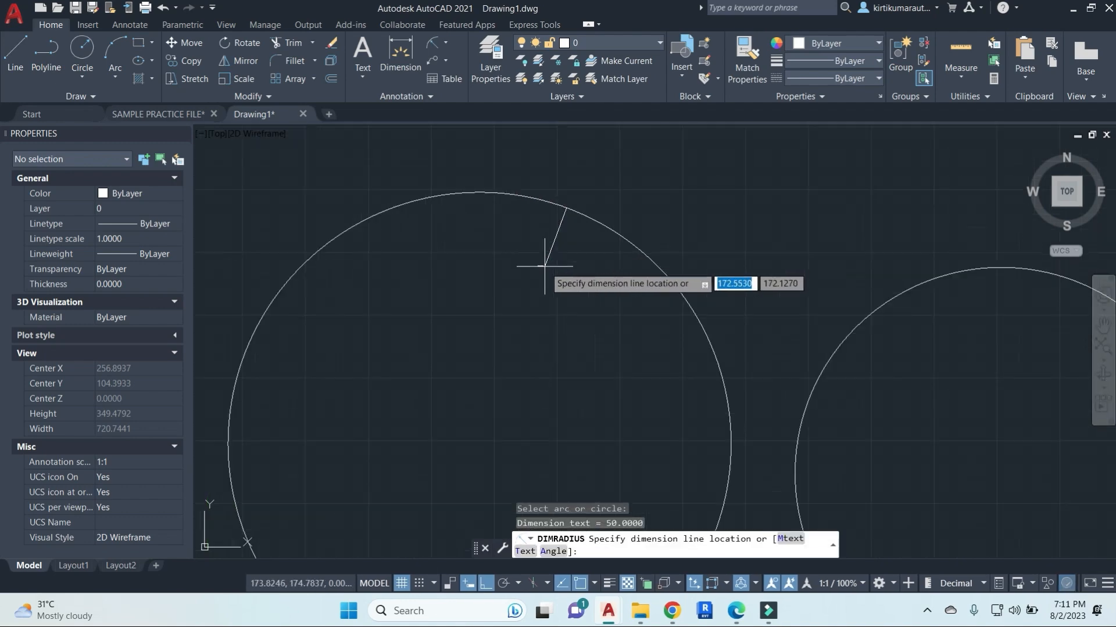
scroll(535, 227, "up", 4)
left_click(543, 242)
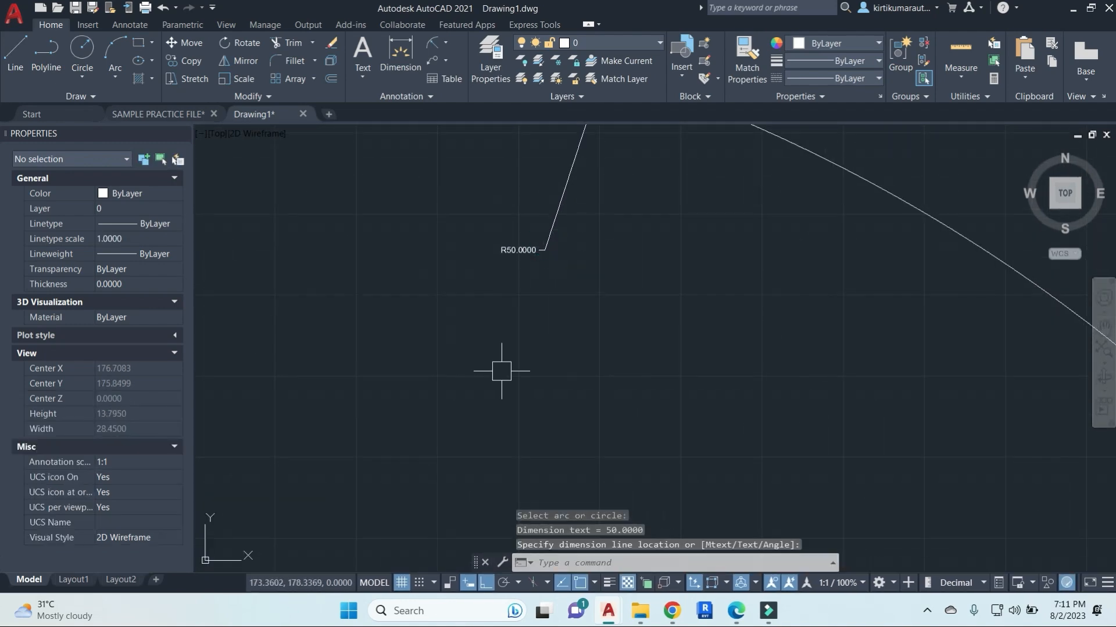
scroll(542, 224, "up", 5)
scroll(459, 298, "down", 12)
Switch to the Google Meet window in Chrome, admit the waiting participant, and go back to AutoCAD.
left_click(672, 611)
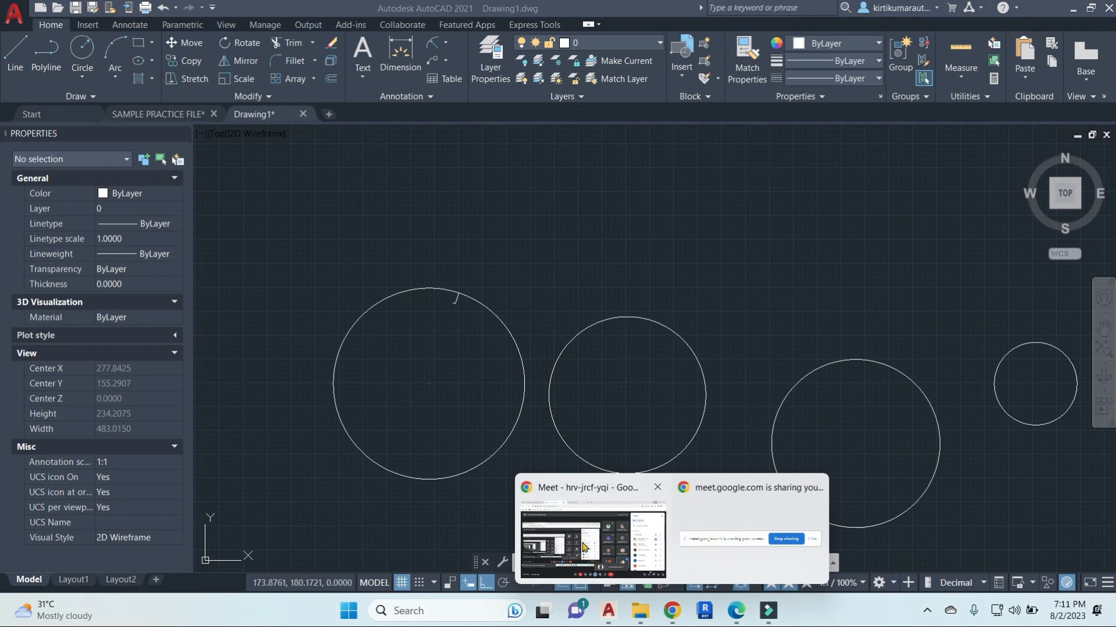
left_click(601, 528)
left_click(1030, 329)
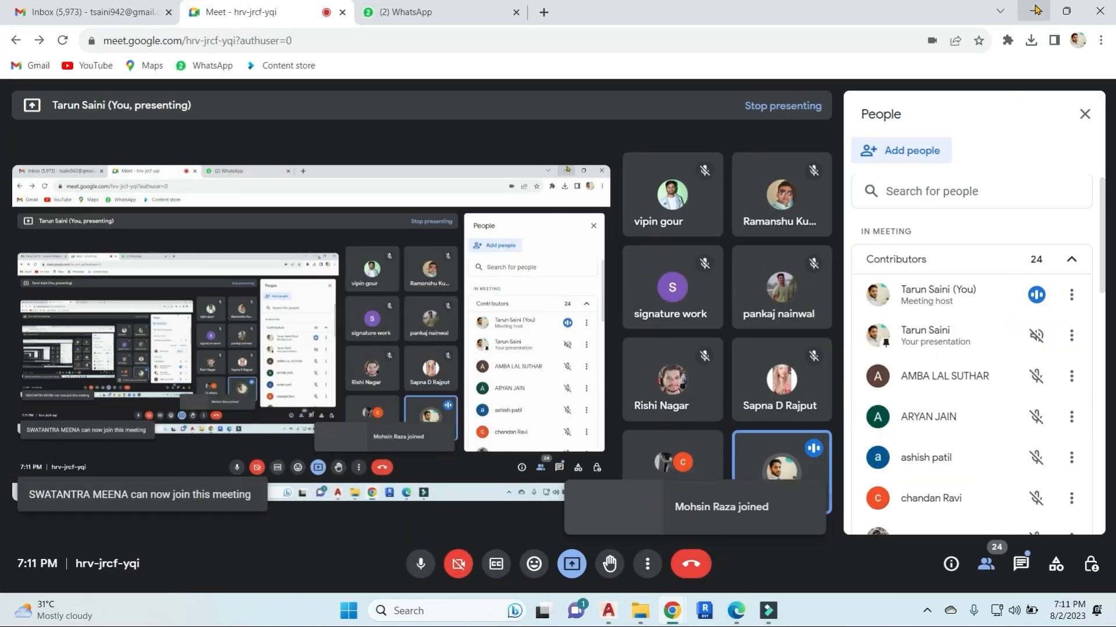
key("alt+Tab")
scroll(626, 259, "down", 6)
middle_click_drag(557, 327, 622, 358)
scroll(620, 355, "up", 2)
key("Escape")
key("Escape")
left_click(989, 384)
key("Escape")
key("Escape")
key("Escape")
key("Escape")
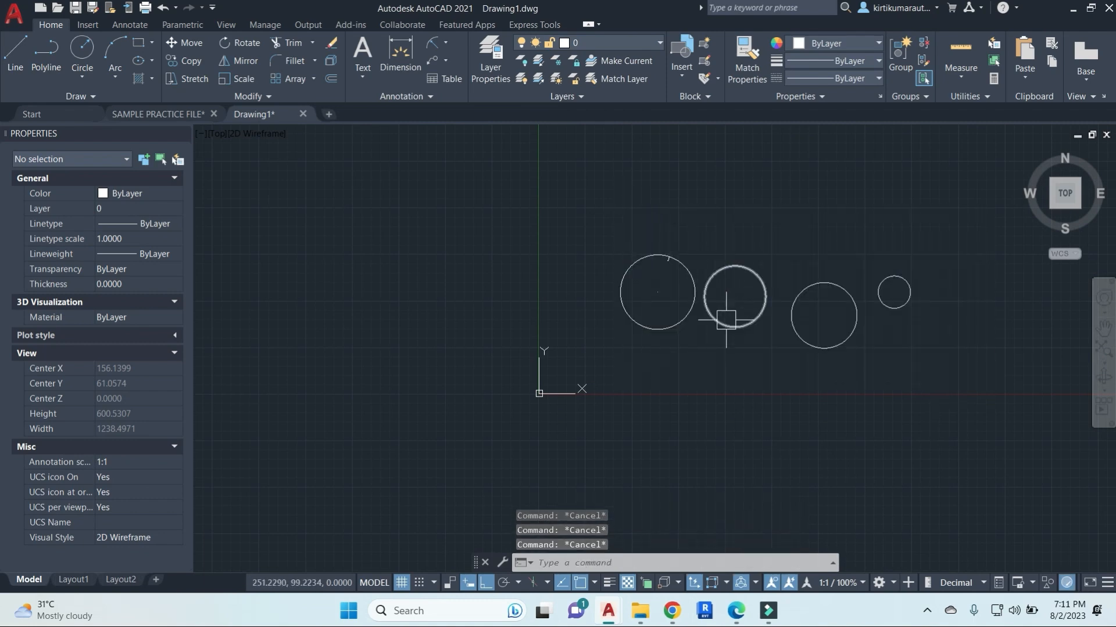
Draw a circle centred at 0,0 with a radius of 20.
type("c")
key("Return")
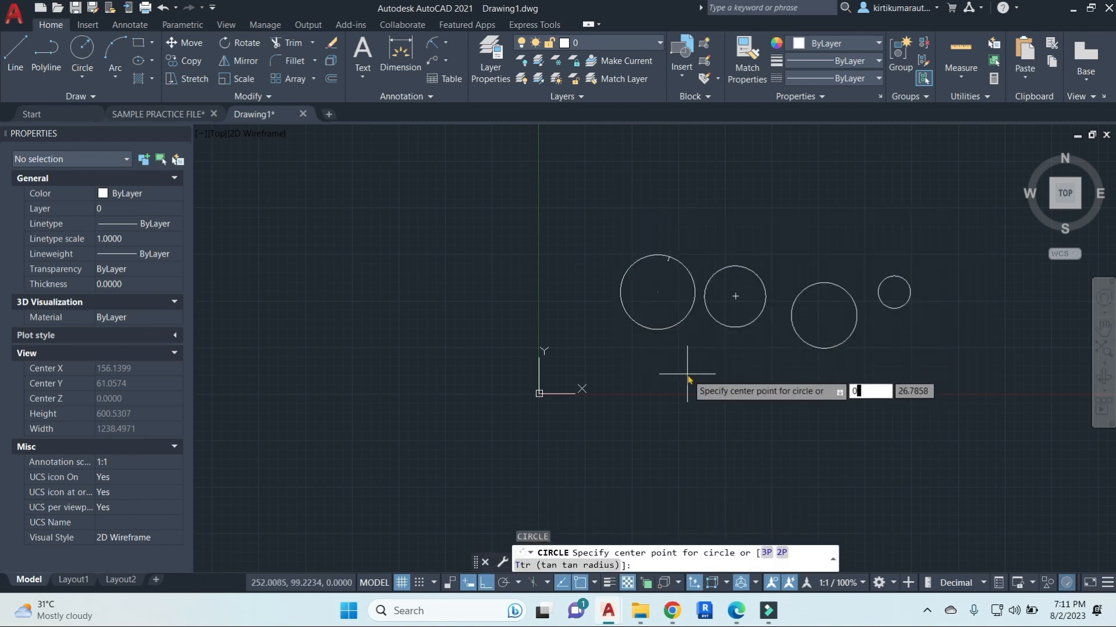
type("0,0")
key("Return")
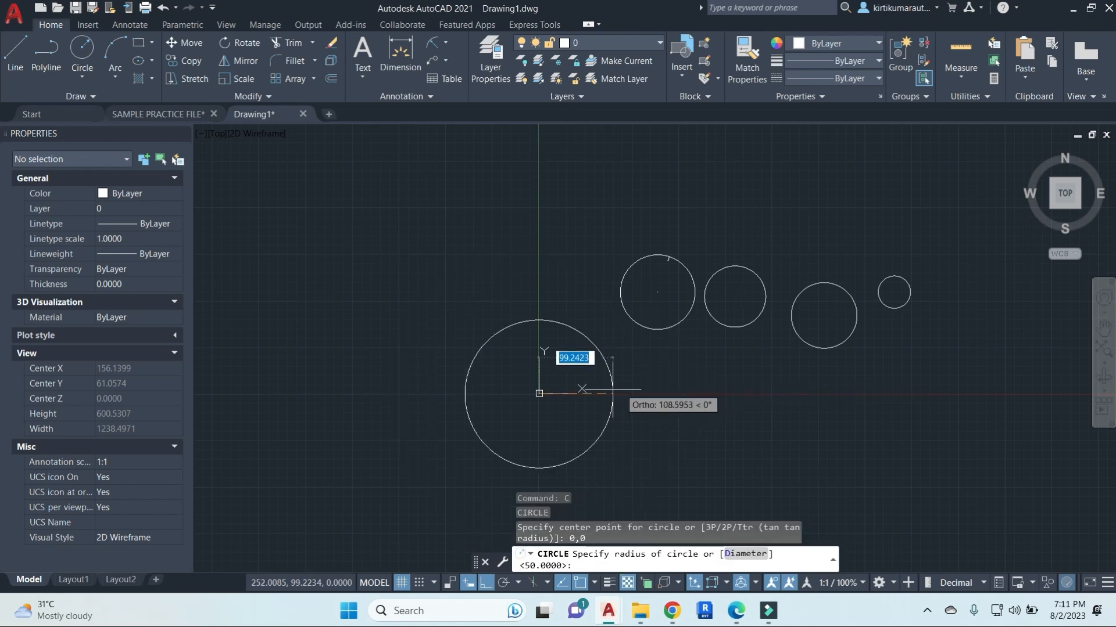
scroll(559, 400, "up", 5)
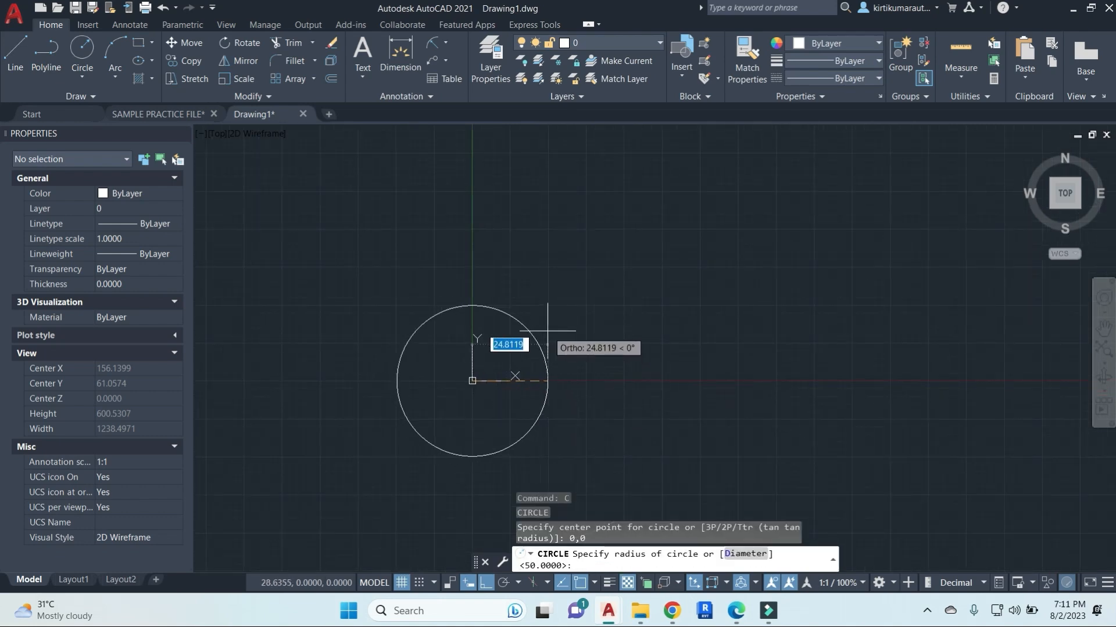
type("2")
key("Return")
scroll(505, 360, "up", 4)
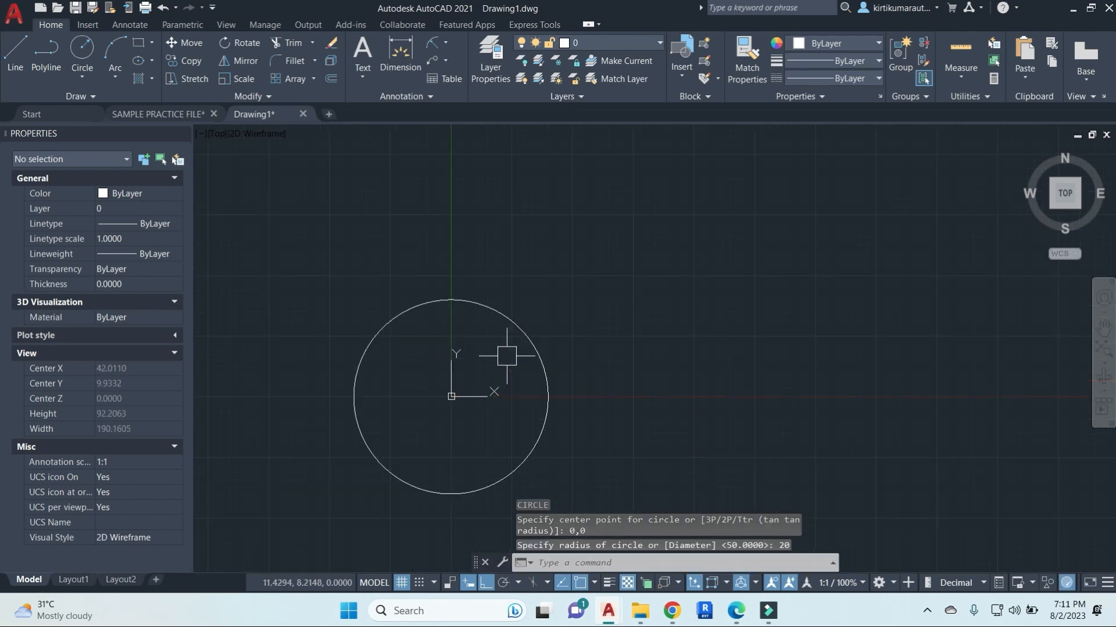
Add two ordinate dimensions at the origin circle's centre, one leader running right and one running up.
left_click(446, 43)
left_click(541, 305)
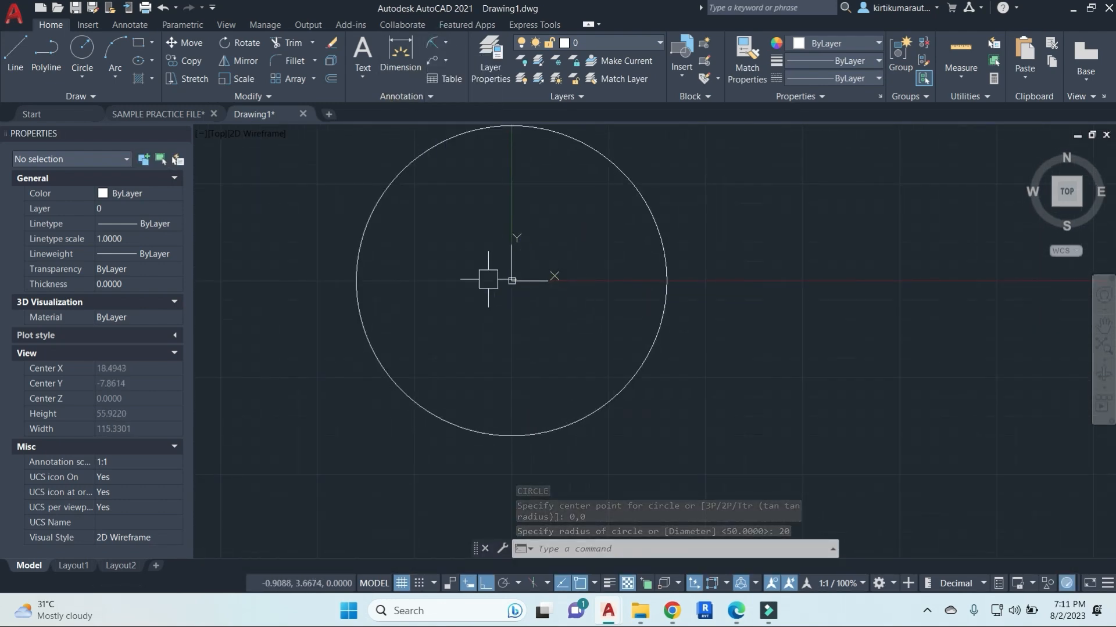
left_click(446, 43)
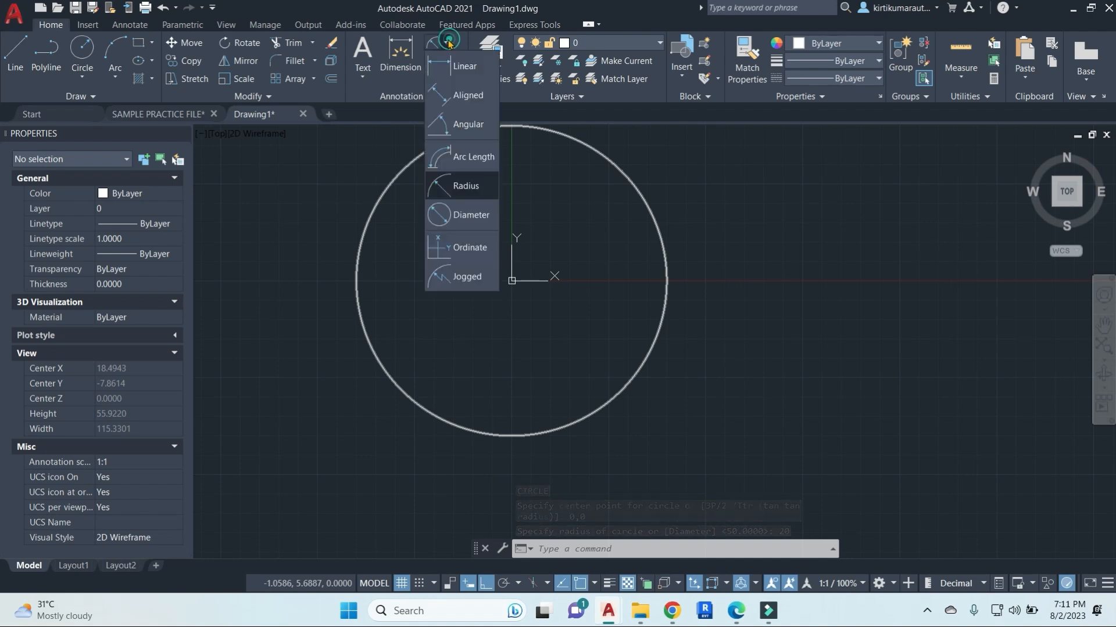
left_click(462, 254)
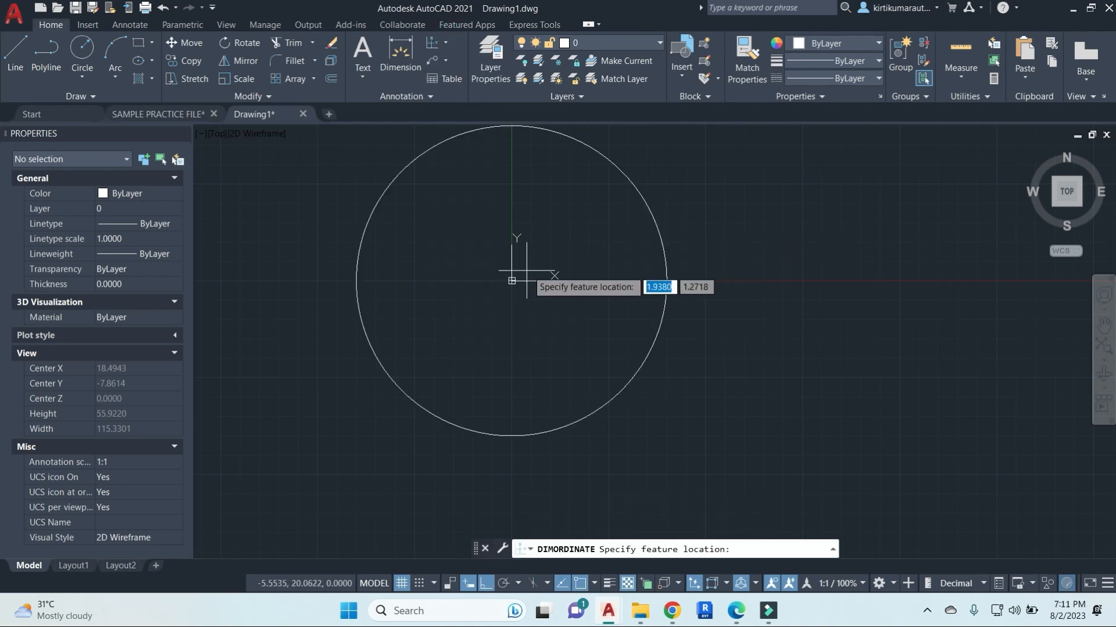
left_click(511, 280)
scroll(526, 274, "up", 5)
scroll(503, 307, "up", 8)
left_click(544, 294)
key("Return")
left_click(382, 348)
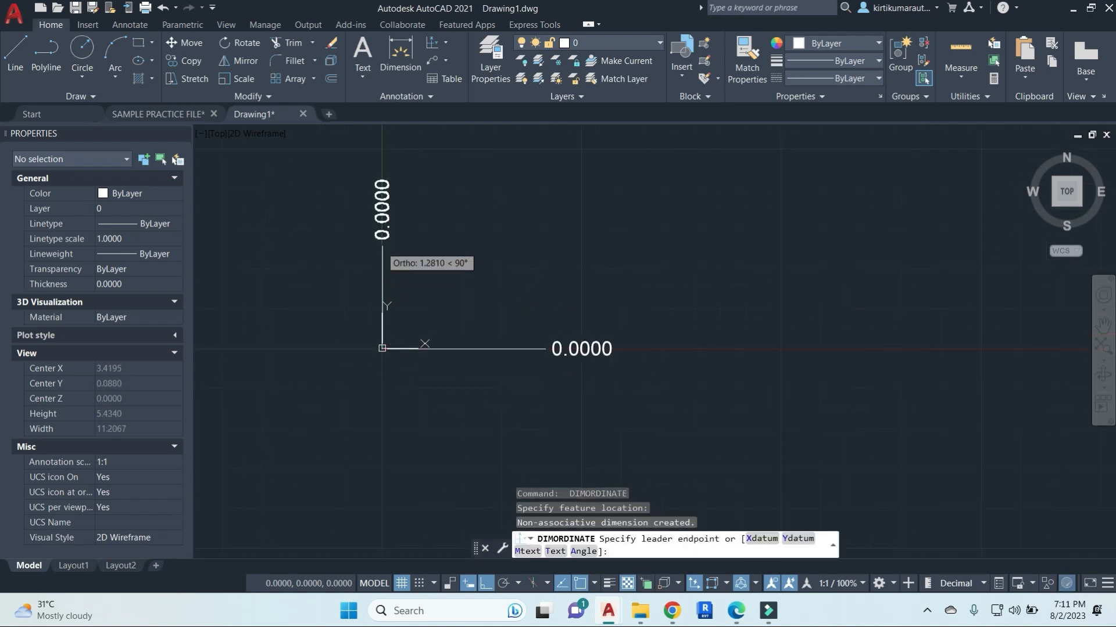
left_click(382, 249)
scroll(582, 324, "down", 8)
scroll(602, 279, "down", 5)
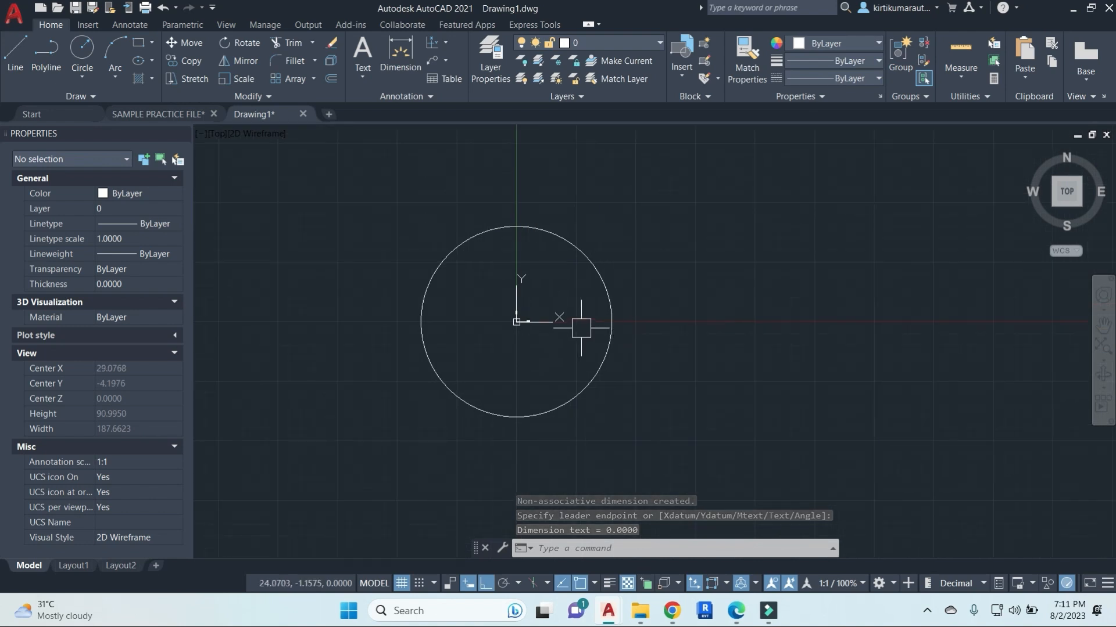
Erase the four circles and the radius dimension to the upper right, keeping the circle at the origin.
scroll(626, 352, "down", 5)
key("Escape")
key("Escape")
left_click(994, 382)
left_click(676, 196)
type("E")
key("Return")
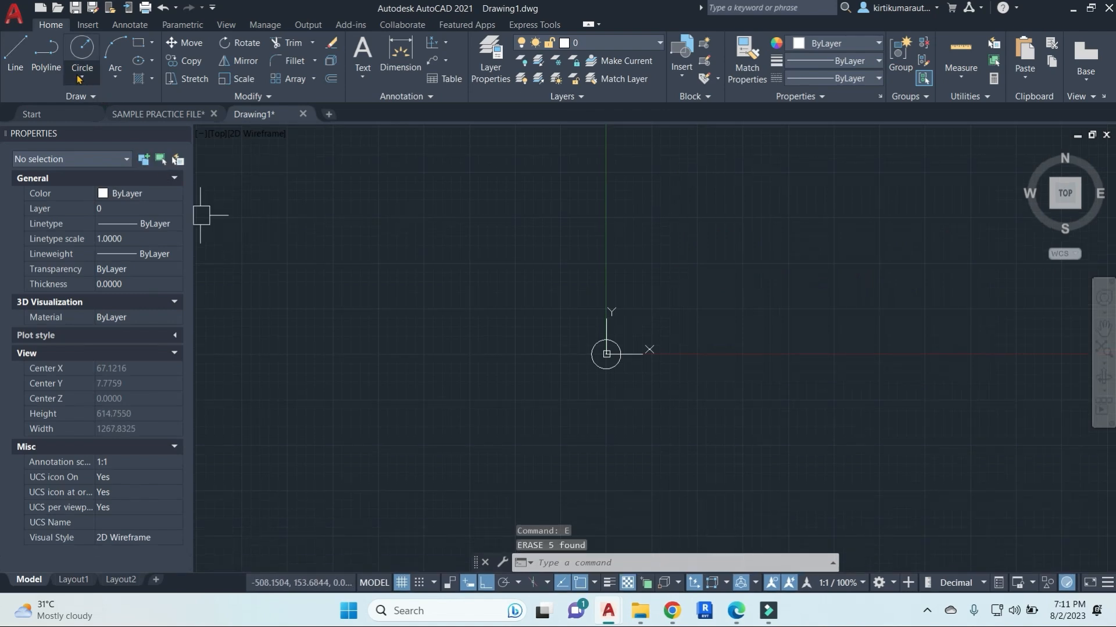
Draw a concentric circle at the origin with the Center, Diameter method and a diameter of 20.
left_click(80, 79)
left_click(90, 125)
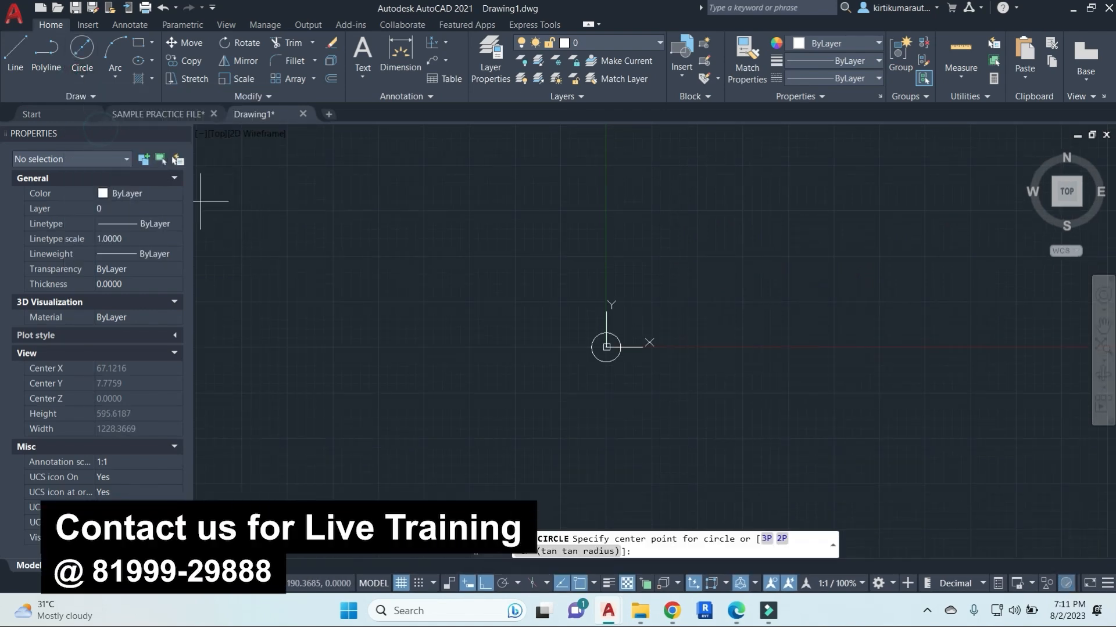
scroll(621, 339, "up", 8)
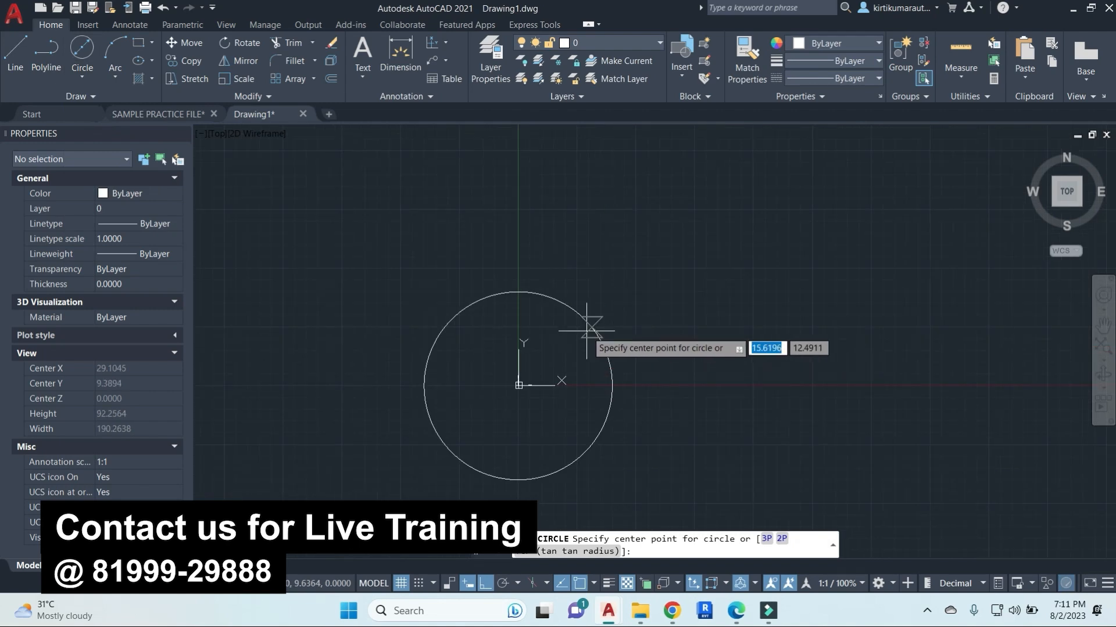
left_click(519, 385)
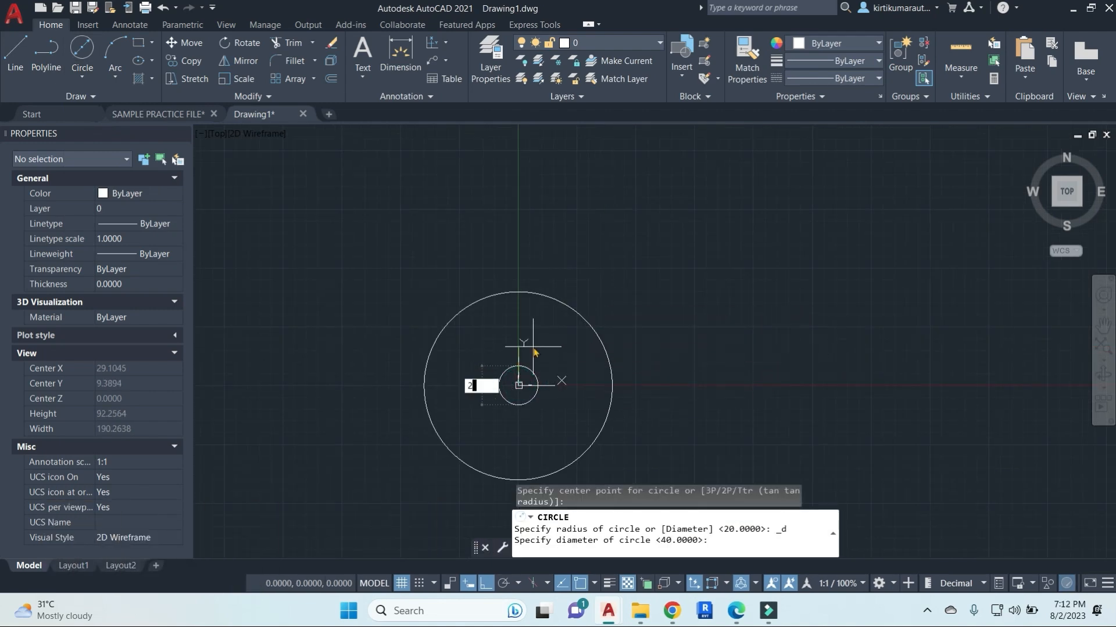
type("20")
key("Return")
scroll(543, 350, "up", 2)
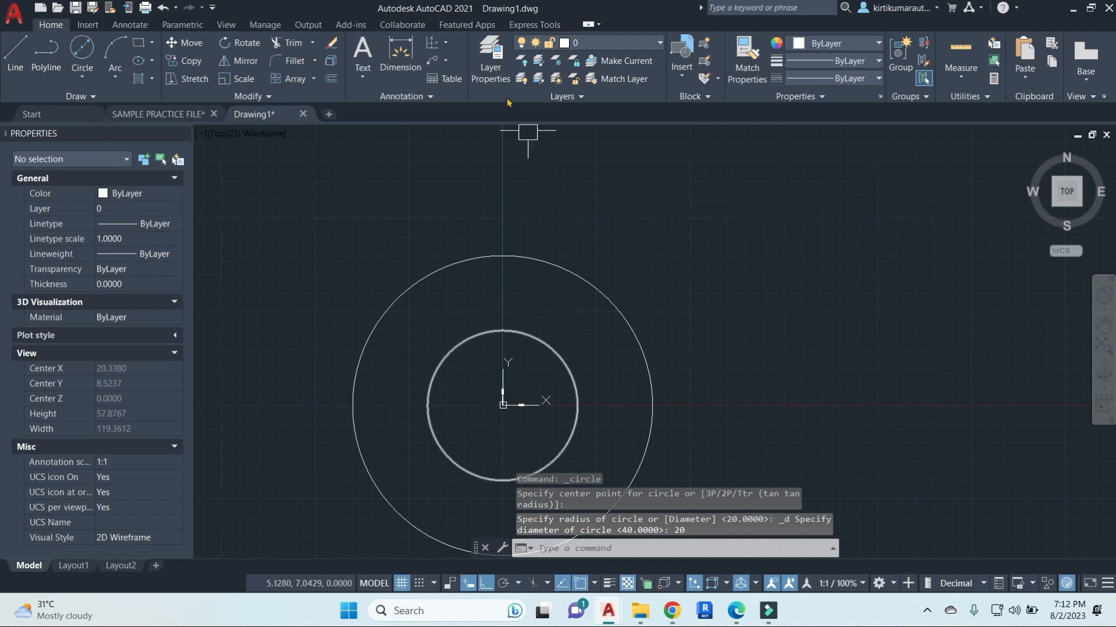
Add a diameter dimension to the inner concentric circle, placing its text inside the circle.
left_click(444, 50)
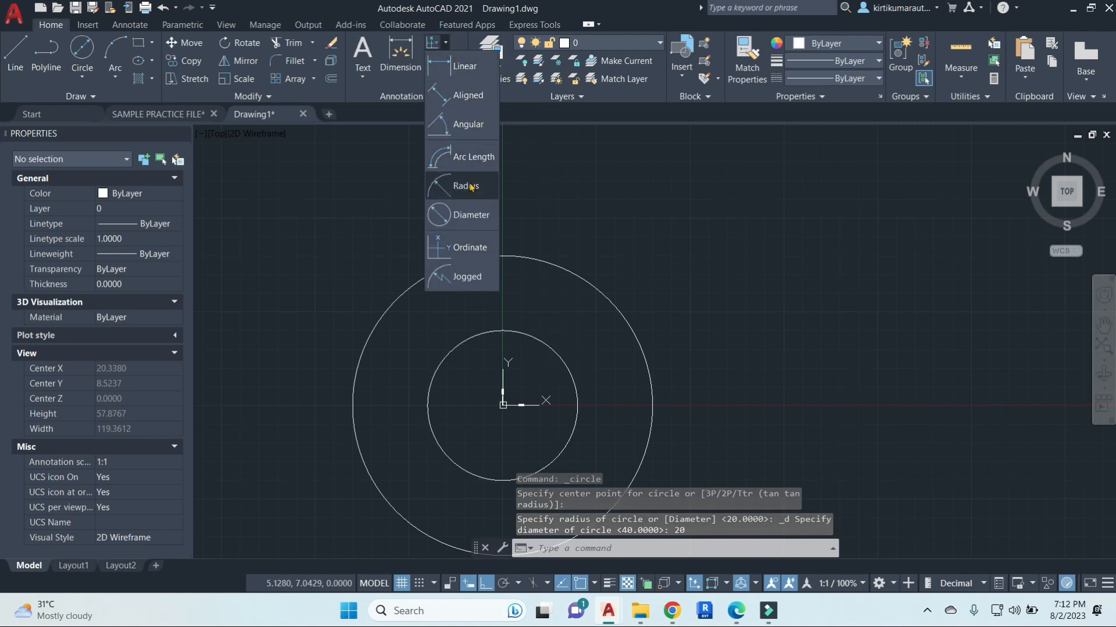
left_click(461, 217)
left_click(541, 340)
scroll(528, 373, "up", 4)
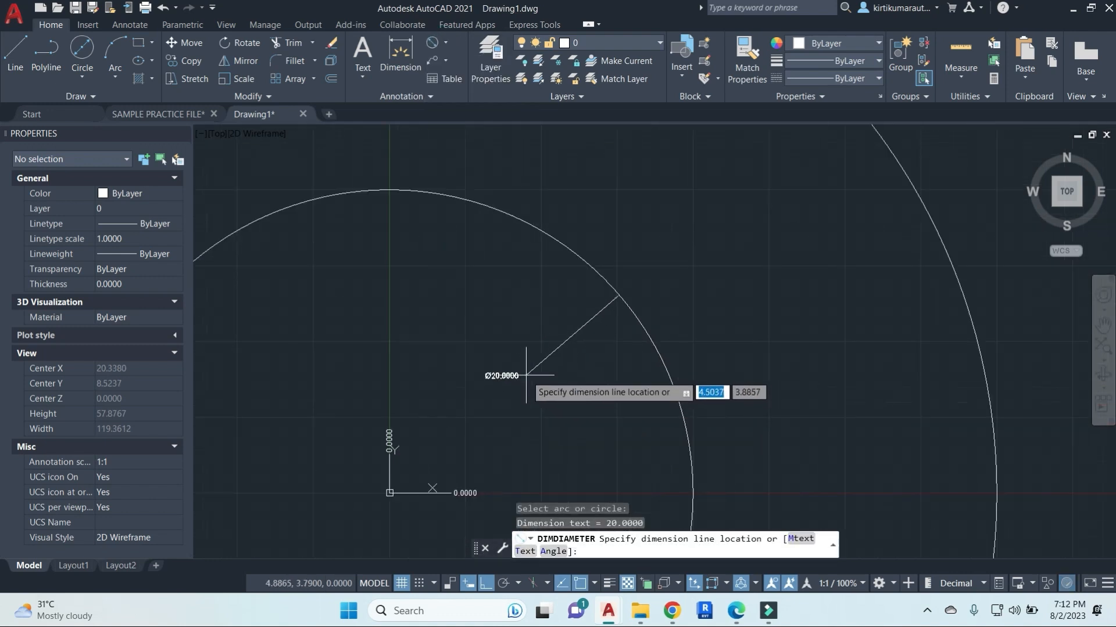
scroll(415, 353, "down", 8)
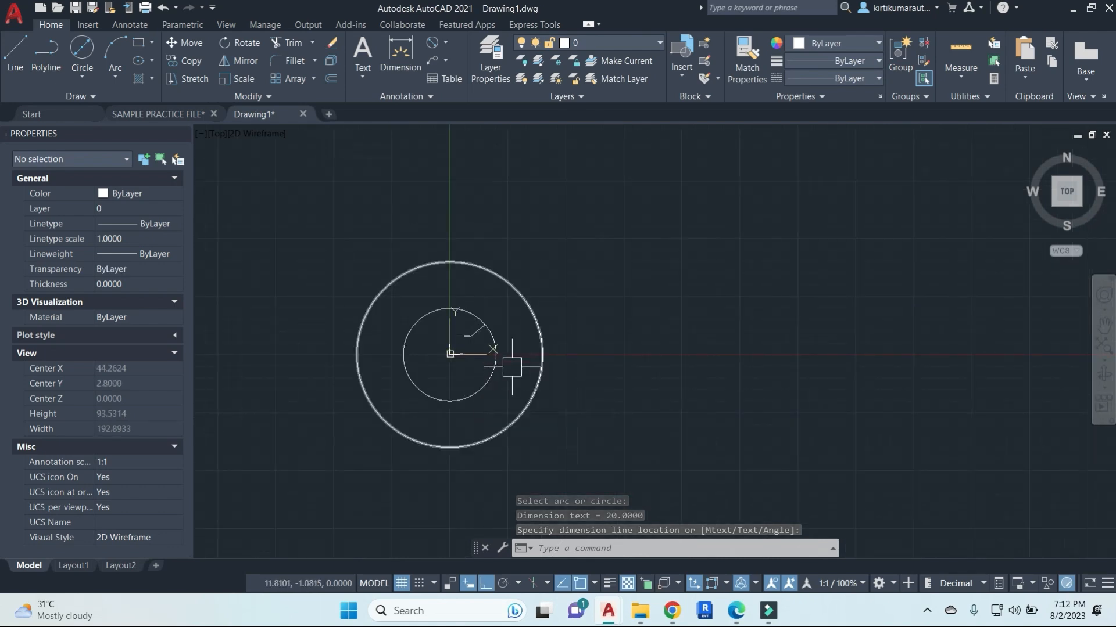
middle_click_drag(539, 375, 624, 356)
key("Escape")
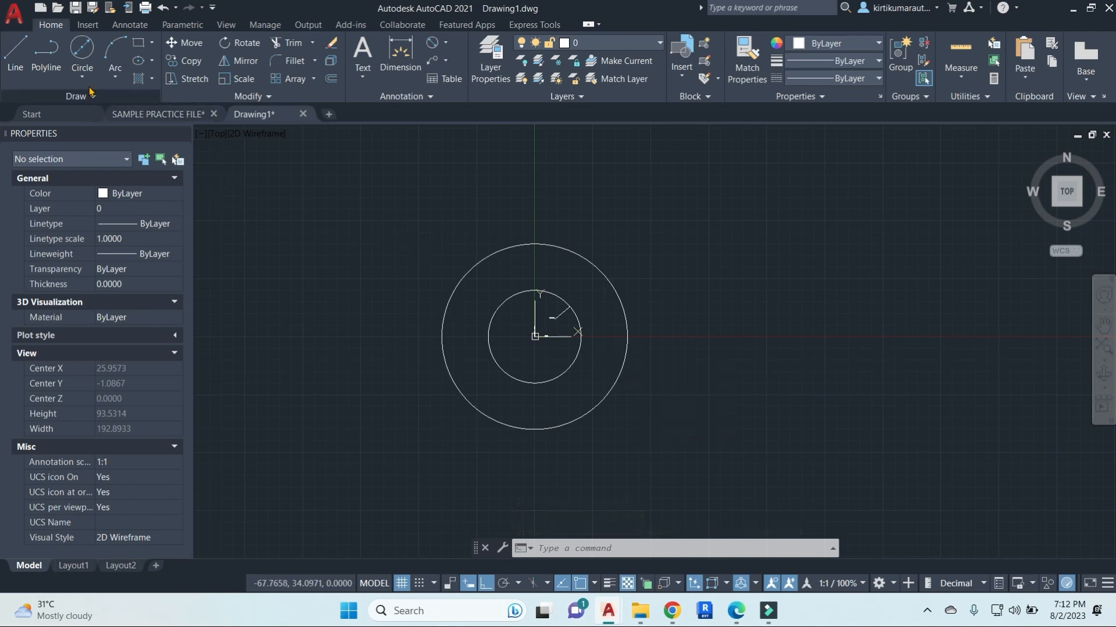
Draw a single horizontal line above and to the right of the concentric circles at the origin.
left_click(81, 74)
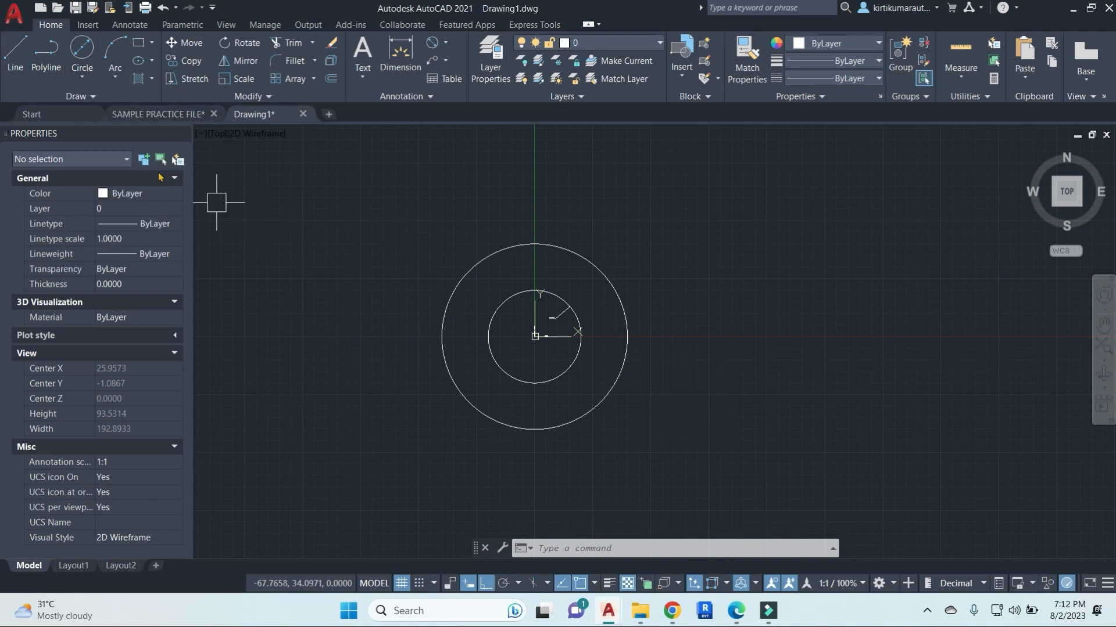
left_click(82, 74)
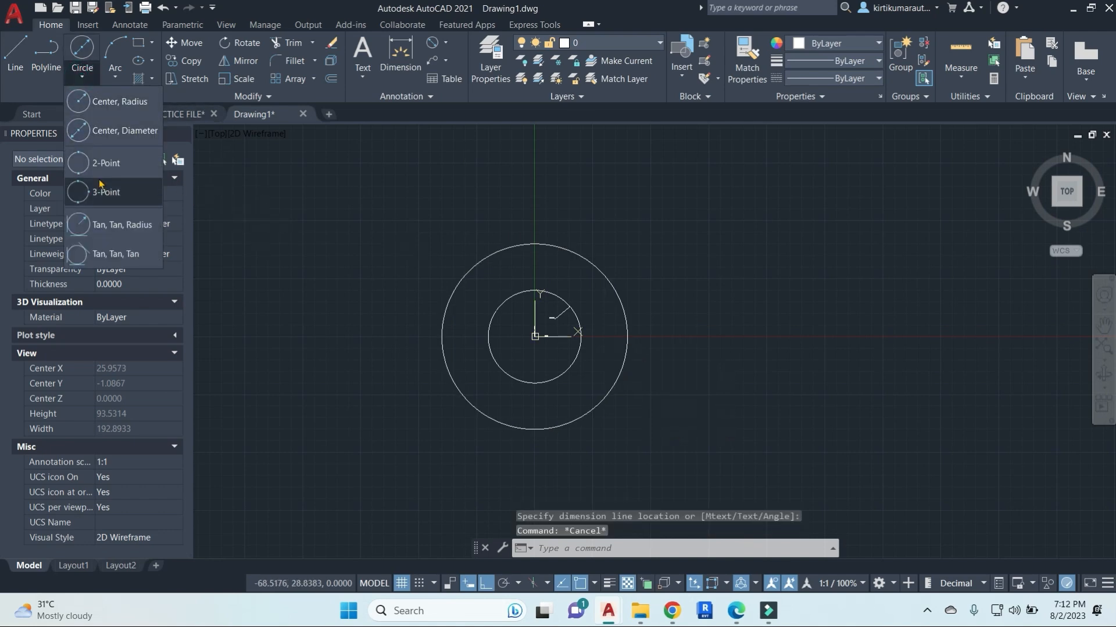
key("Escape")
type("l")
key("Return")
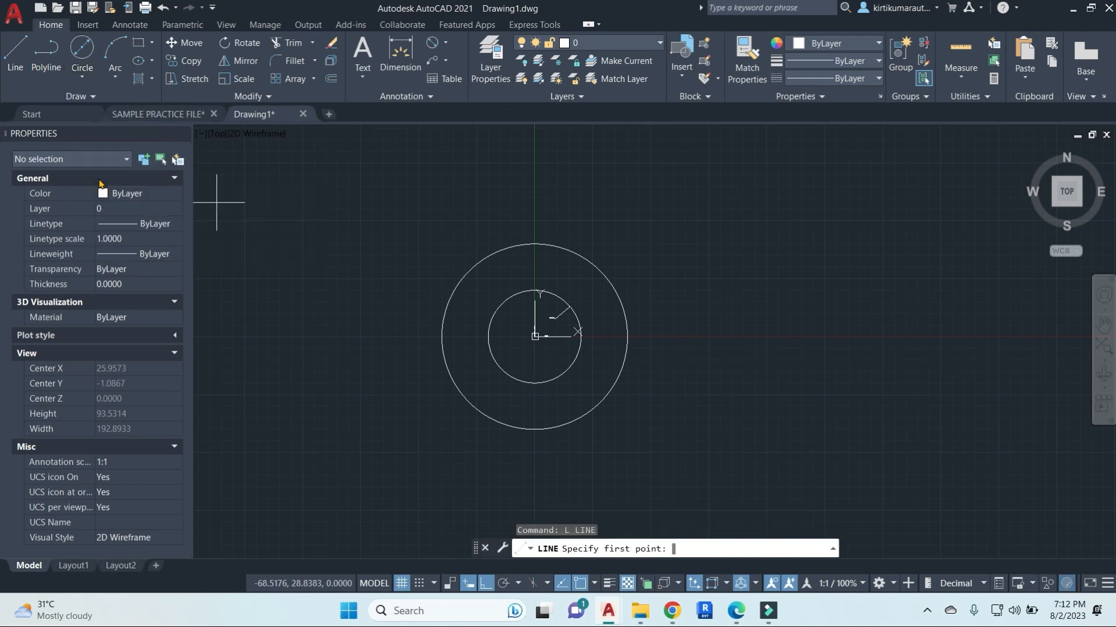
left_click(591, 208)
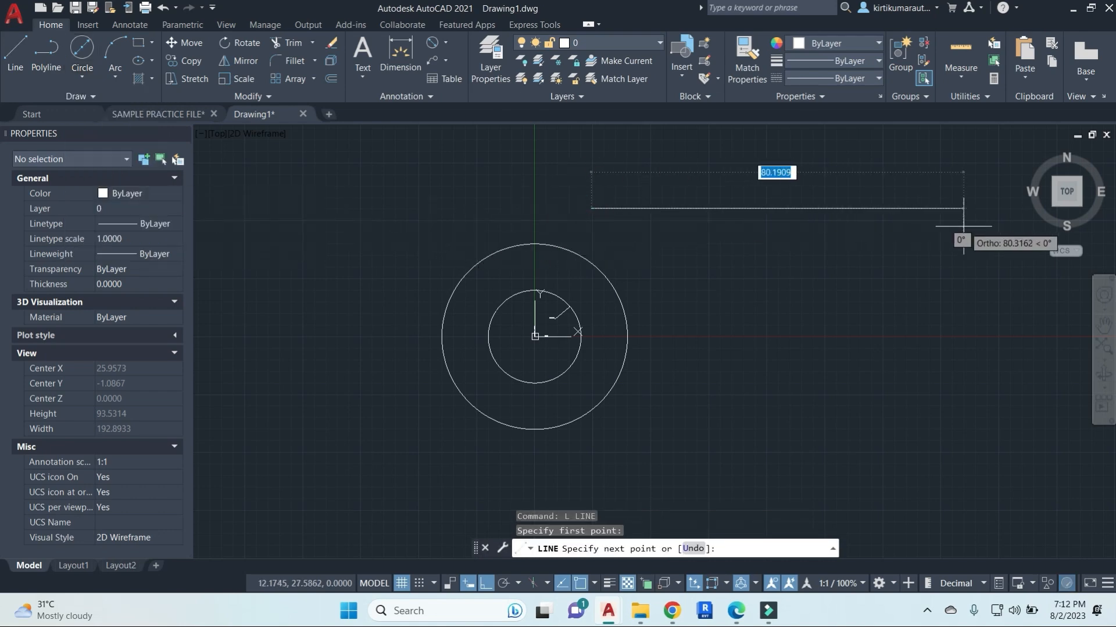
left_click(915, 241)
key("Escape")
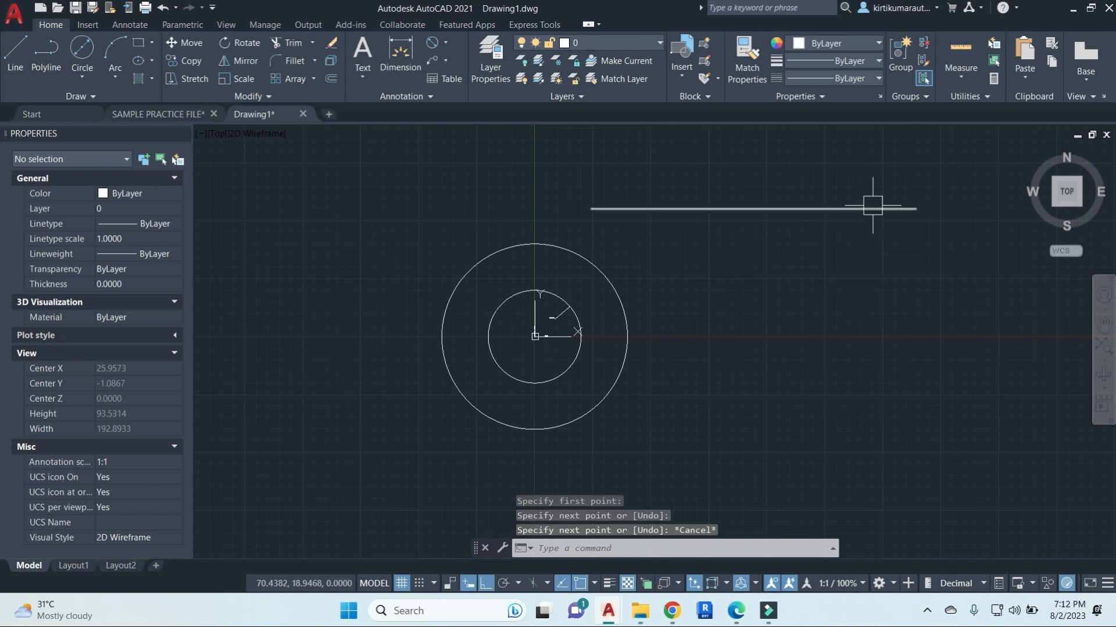
Draw a 2-Point circle using the two endpoints of the horizontal line as its diameter.
left_click(86, 78)
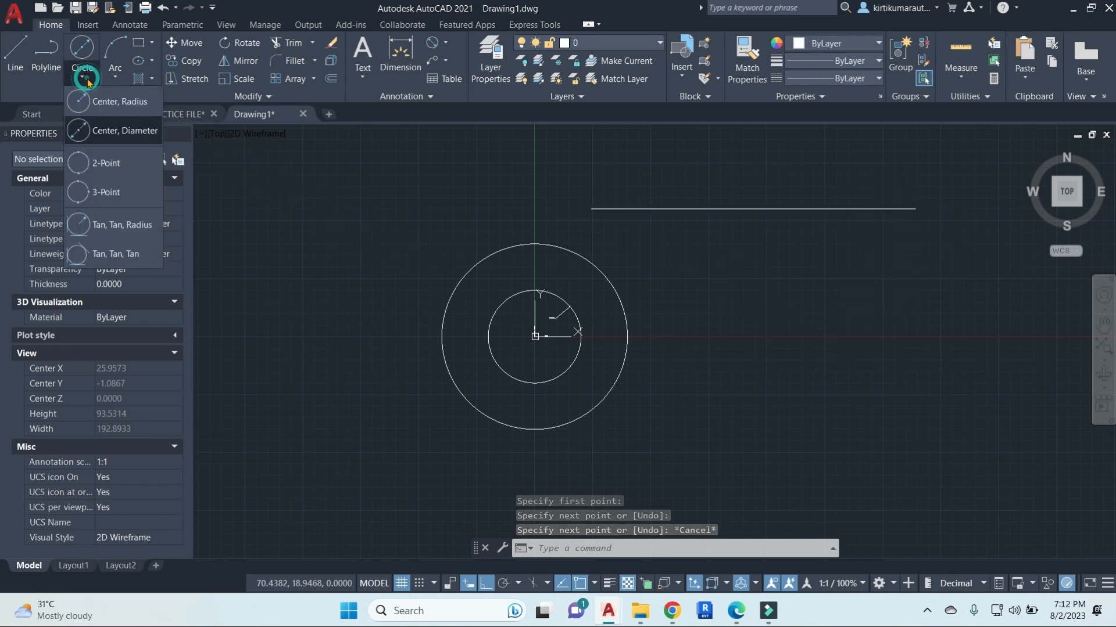
left_click(96, 168)
left_click(590, 209)
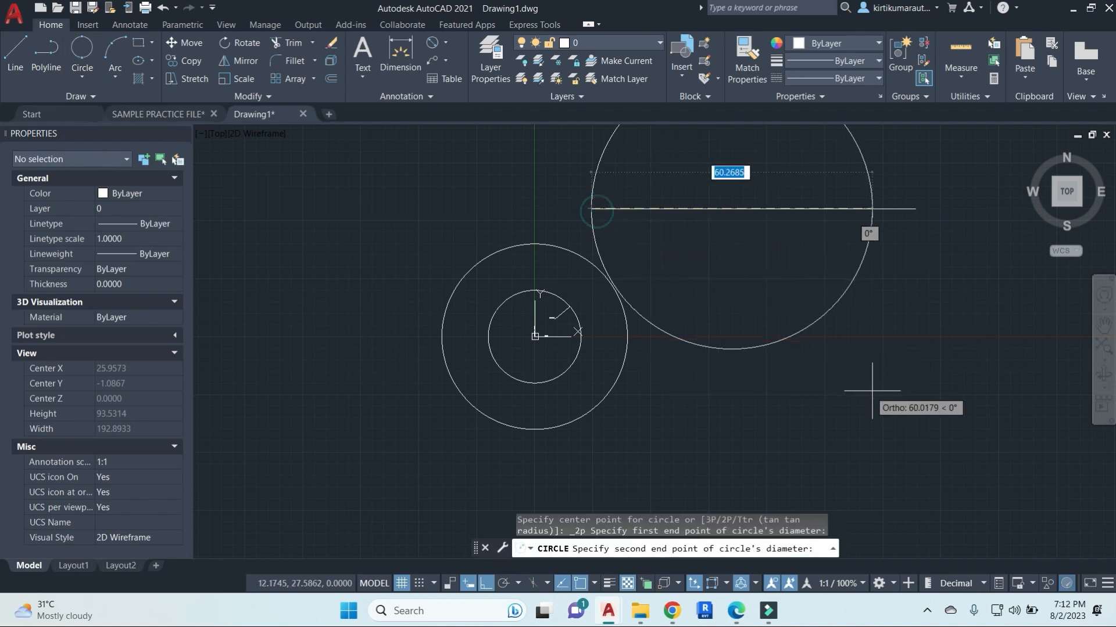
left_click(921, 210)
scroll(787, 366, "down", 3)
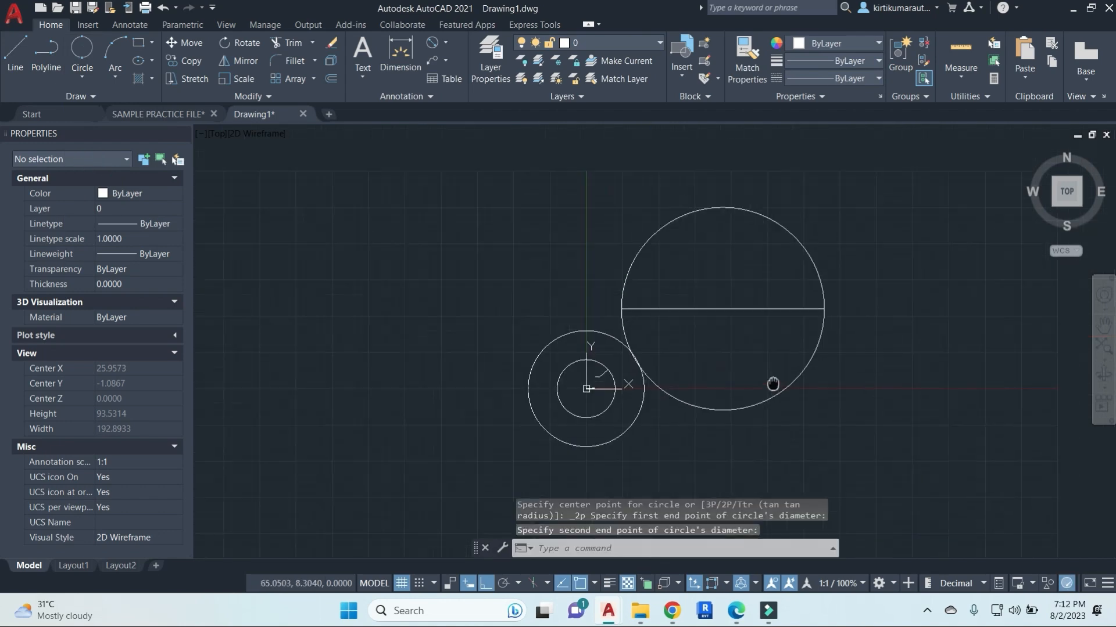
scroll(626, 322, "up", 4)
scroll(689, 406, "down", 2)
middle_click_drag(689, 406, 486, 351)
key("Escape")
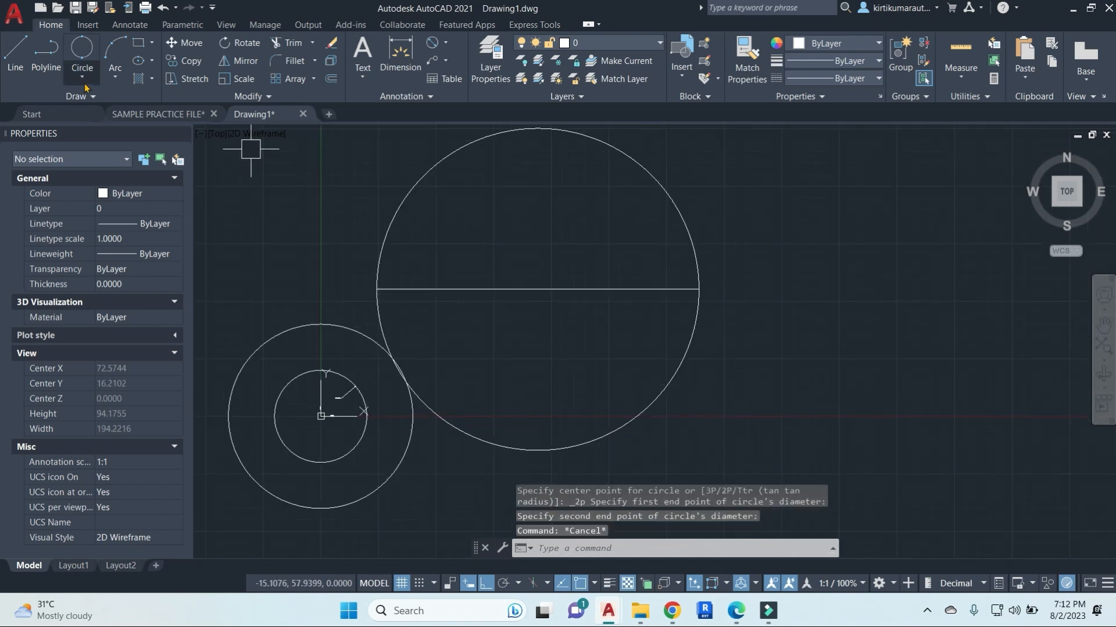
Draw a right triangle with lines to the right of the 2-Point circle, with a horizontal leg about 43 units long.
left_click(91, 84)
key("Escape")
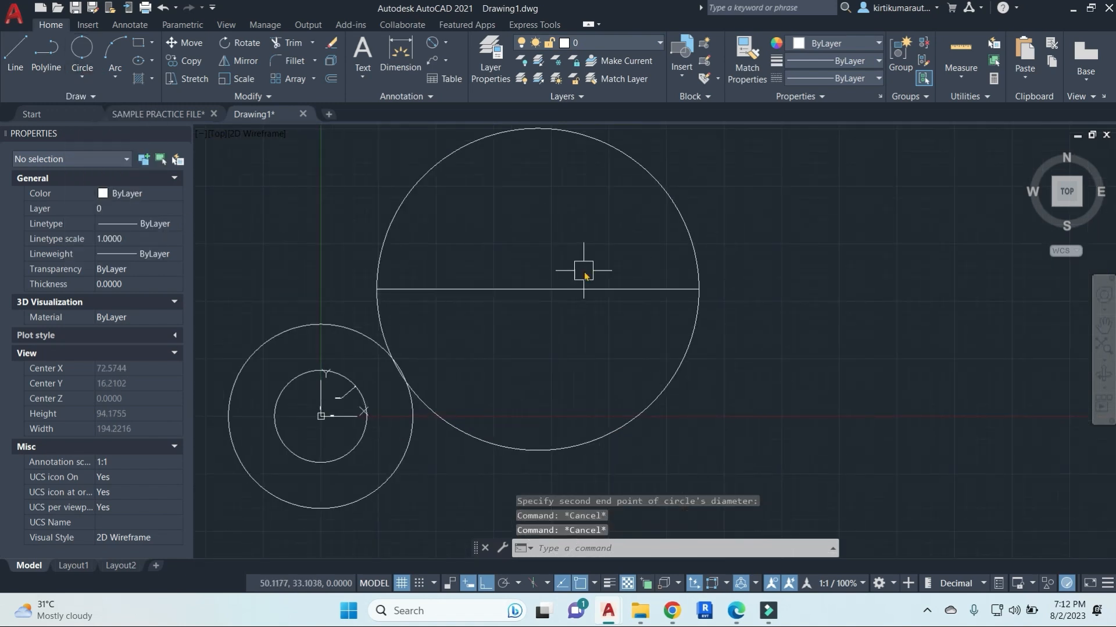
type("l")
key("Return")
middle_click_drag(946, 256, 787, 250)
left_click(791, 244)
left_click(790, 390)
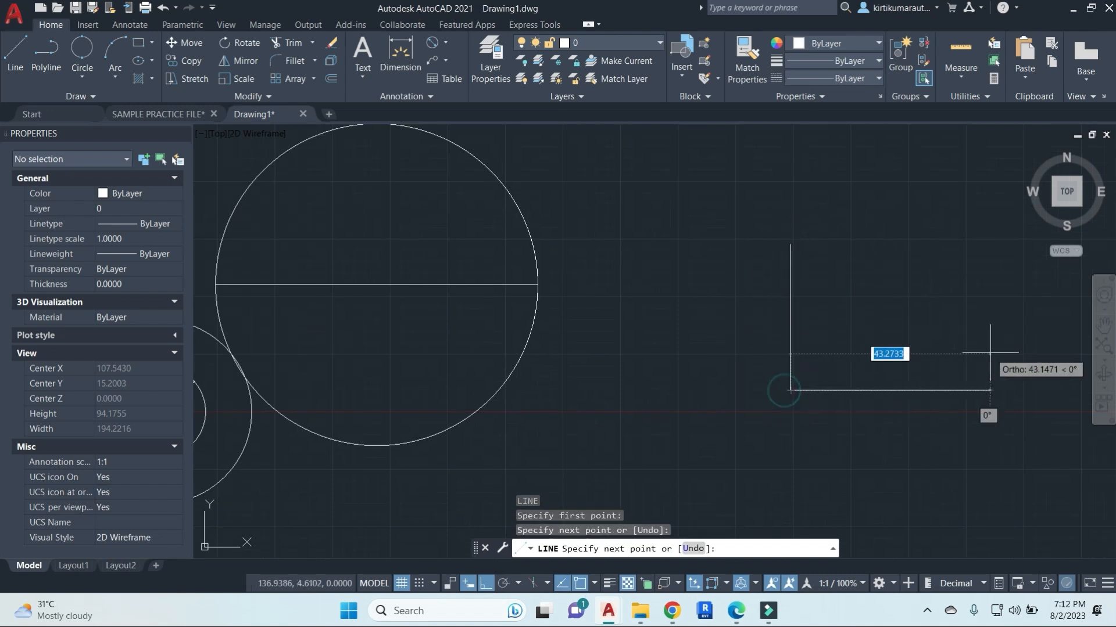
left_click(990, 390)
left_click(790, 244)
key("Escape")
key("Escape")
middle_click_drag(945, 394, 806, 349)
left_click(846, 411)
key("Escape")
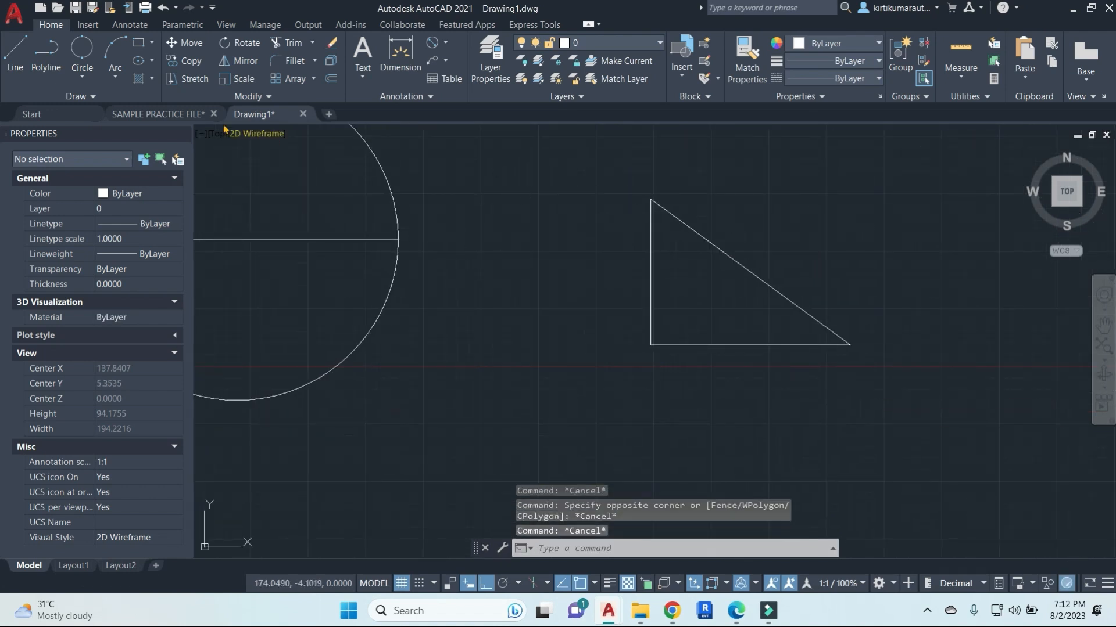
Draw a 3-Point circle through the three corners of the triangle.
left_click(90, 76)
left_click(121, 196)
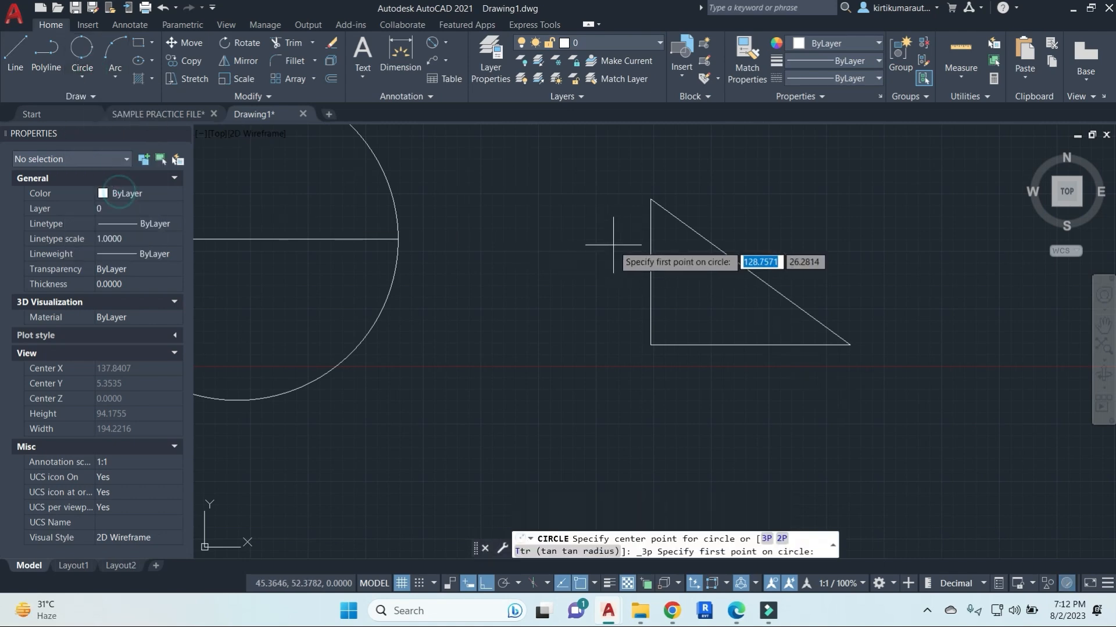
left_click(651, 344)
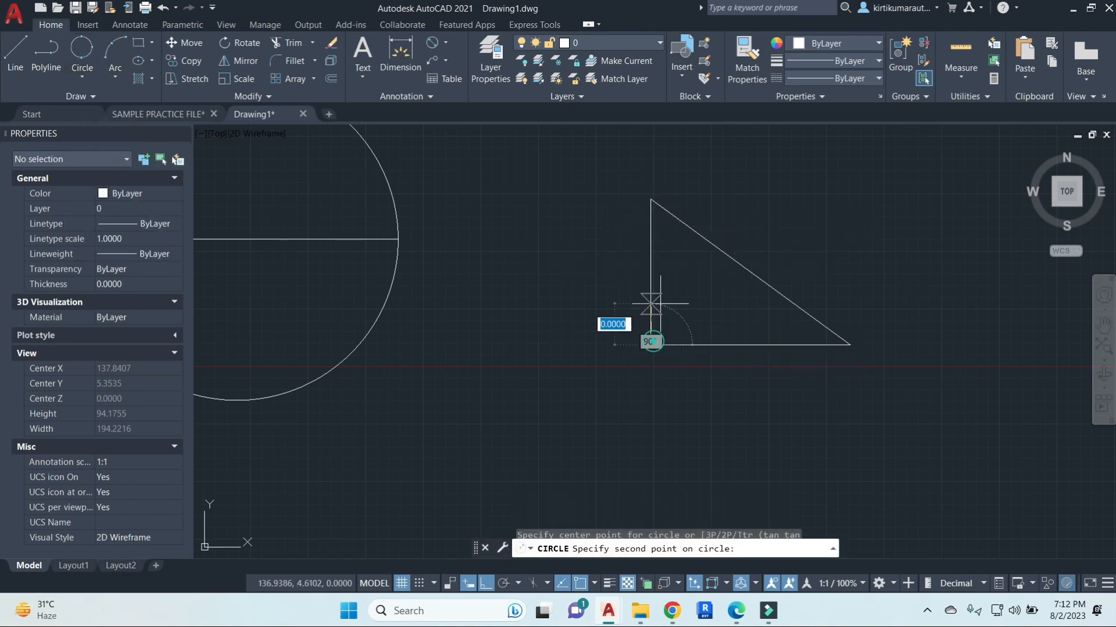
left_click(651, 198)
left_click(848, 344)
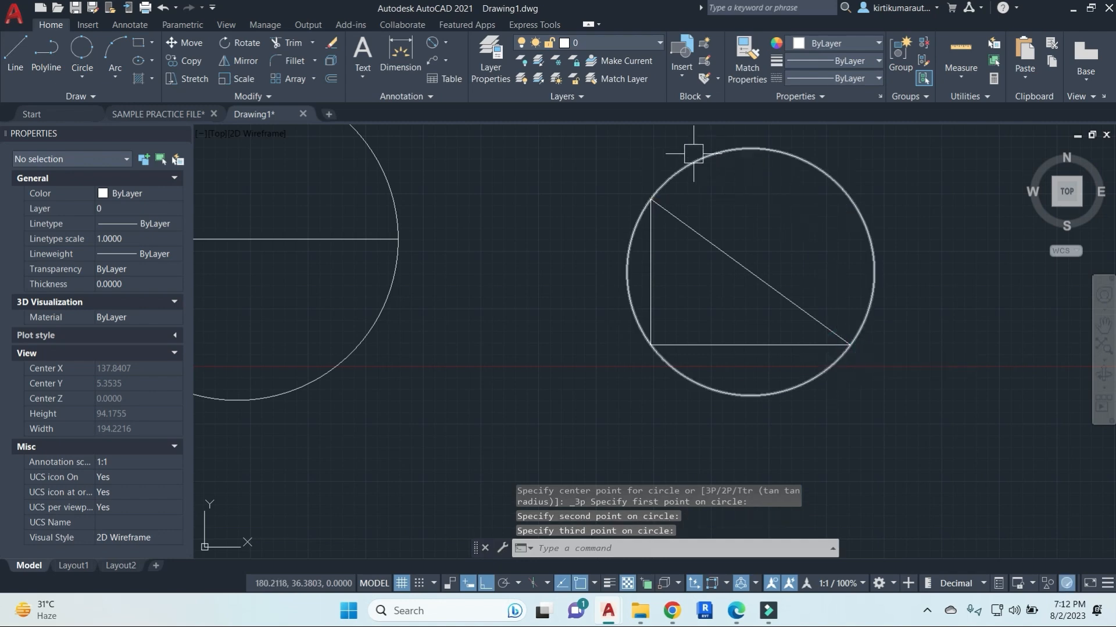
key("Escape")
key("Escape")
key("Escape")
middle_click_drag(786, 316, 776, 331)
left_click(786, 386)
left_click(739, 277)
left_click(638, 289)
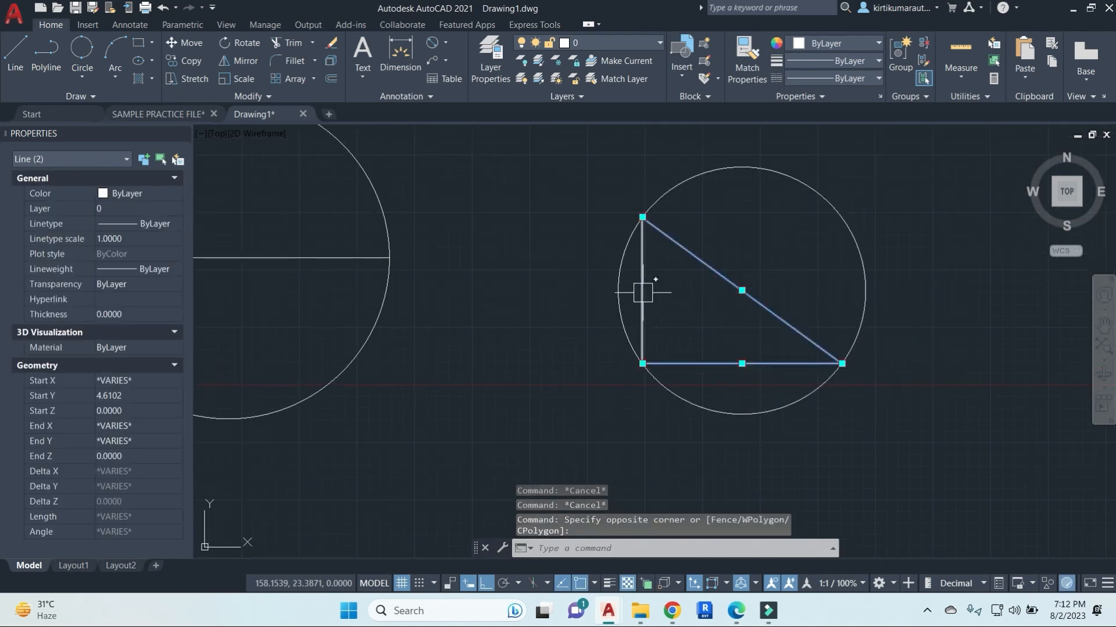
type("m")
key("Return")
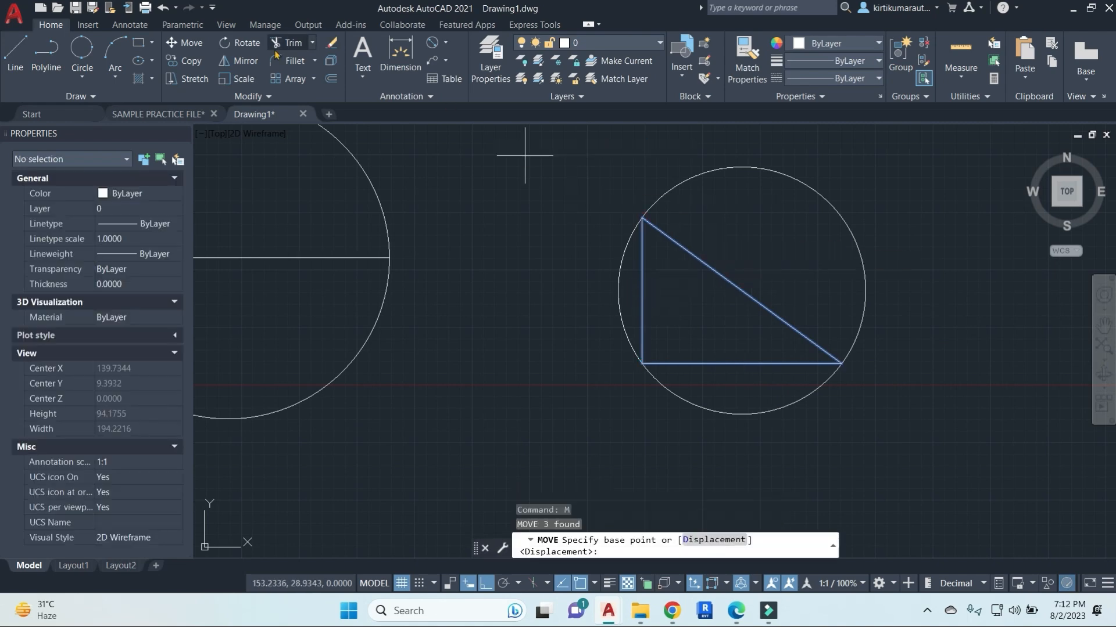
Move the triangle's three lines out of the 3-Point circle to the empty space below, using the triangle's right corner as base point.
left_click(193, 50)
left_click(809, 382)
left_click(690, 244)
left_click(657, 288)
left_click(617, 291)
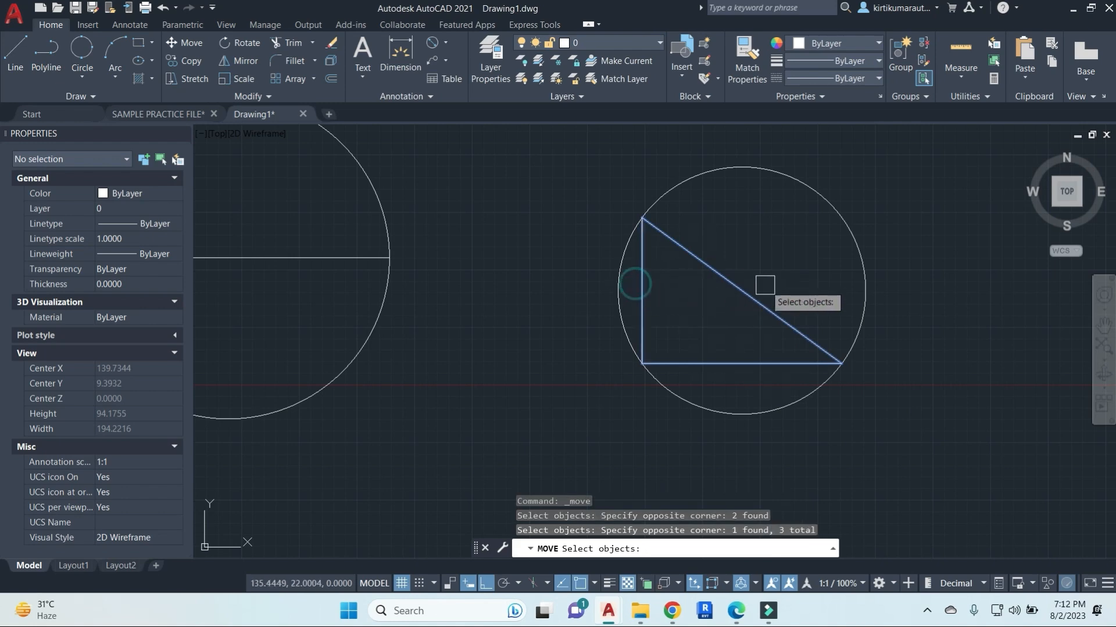
key("Return")
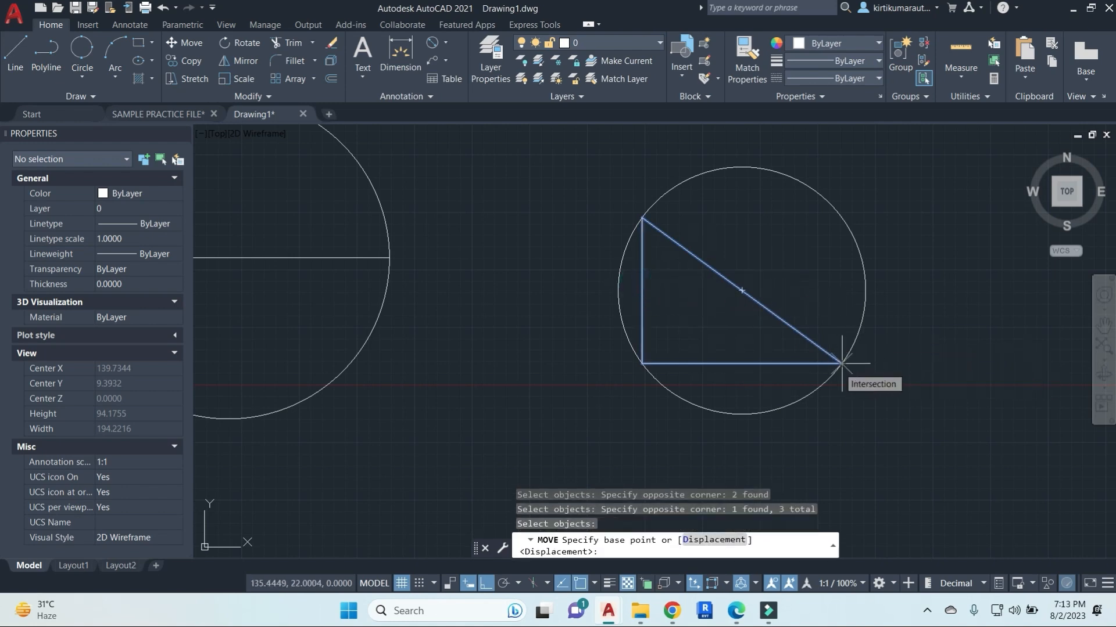
left_click(842, 364)
scroll(846, 437, "down", 4)
middle_click_drag(862, 424, 827, 169)
left_click(826, 292)
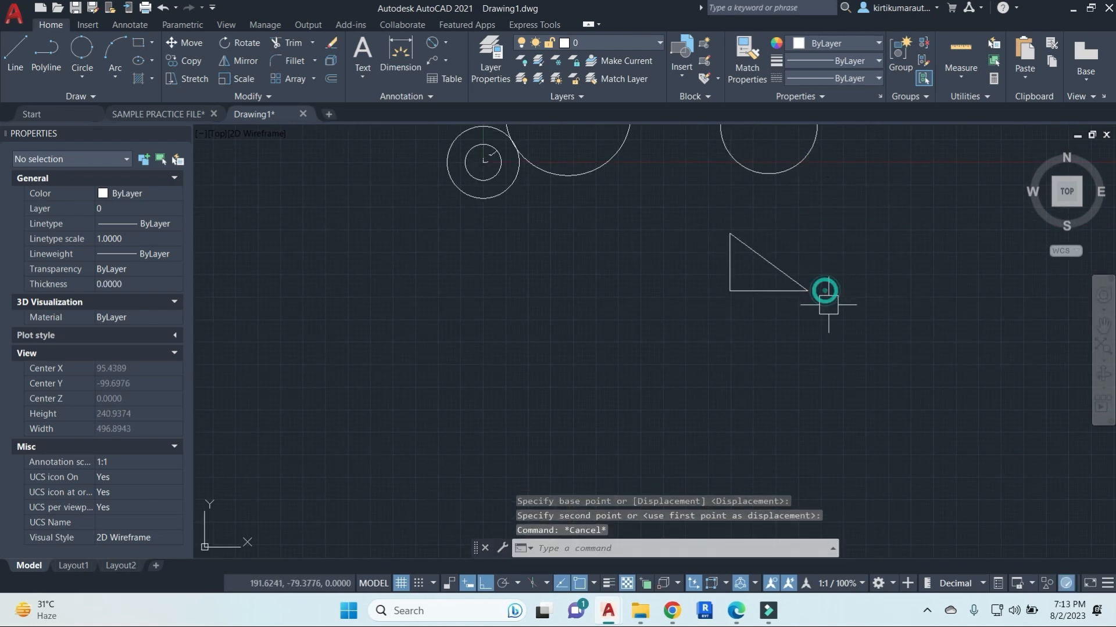
Draw a circle centred on the triangle's right-angle corner with its radius reaching the end of the horizontal leg.
scroll(822, 282, "up", 2)
type("c")
key("Return")
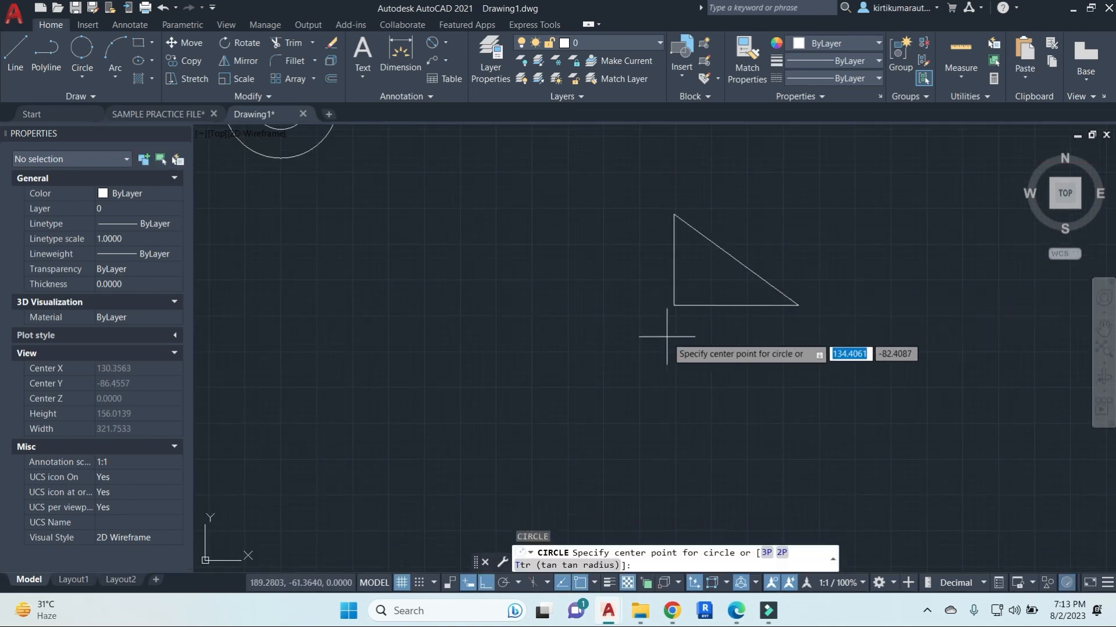
left_click(673, 305)
left_click(797, 304)
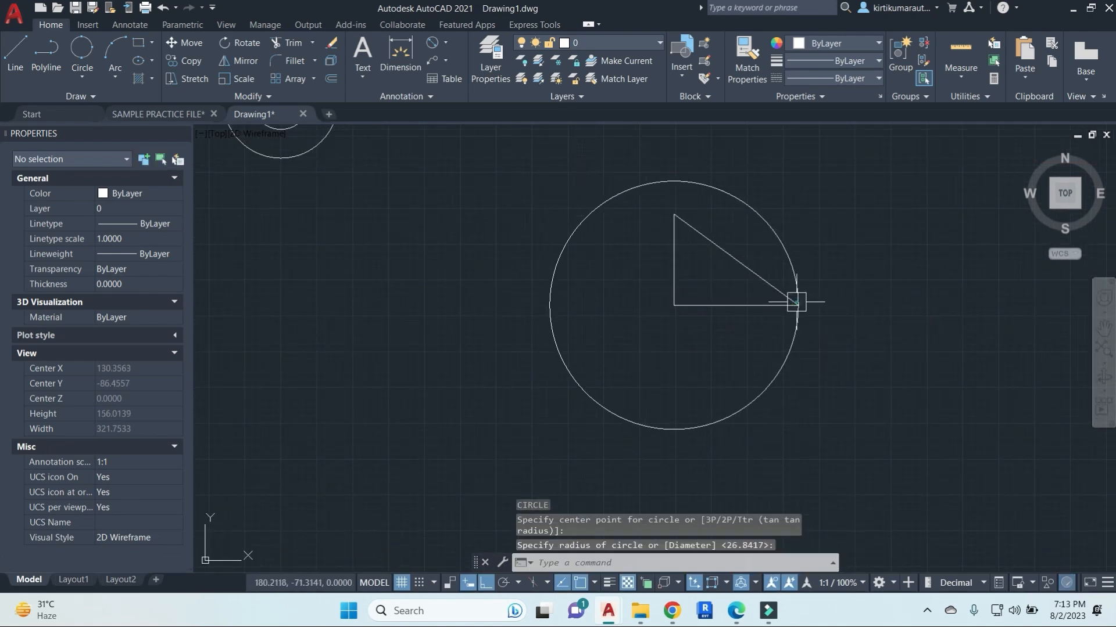
scroll(725, 264, "down", 4)
middle_click_drag(730, 181, 689, 244)
scroll(690, 244, "up", 2)
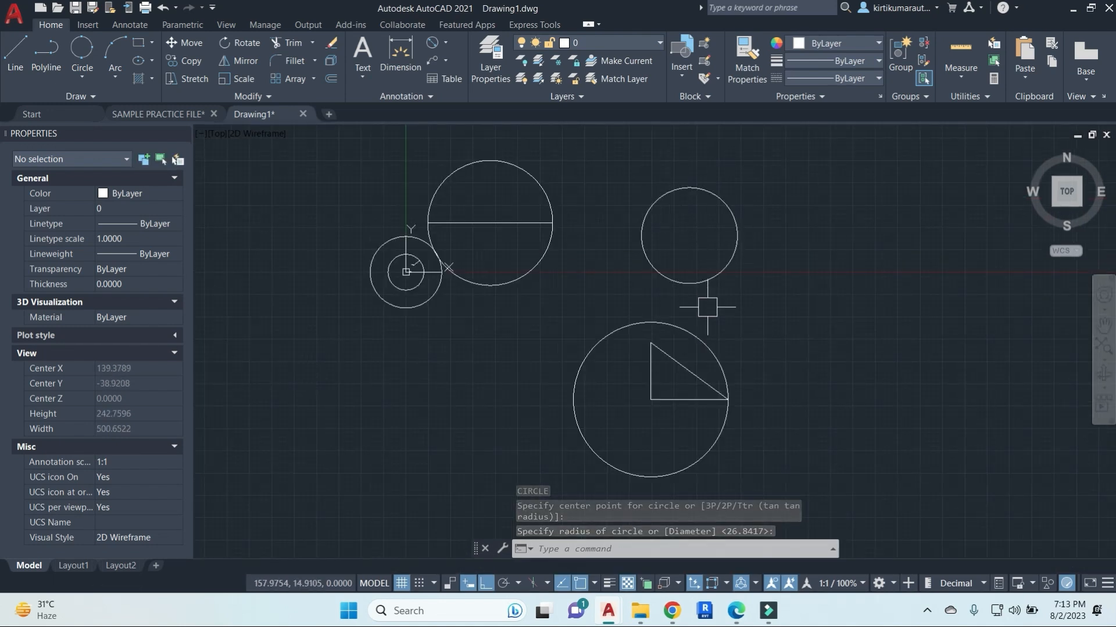
key("Escape")
key("Escape")
key("Escape")
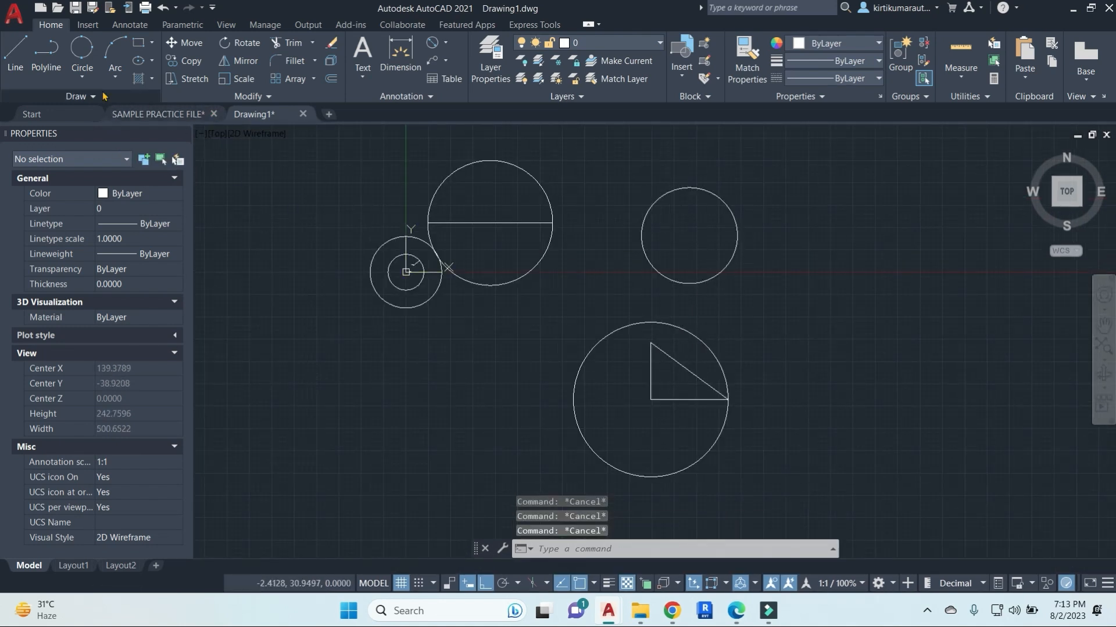
left_click(81, 79)
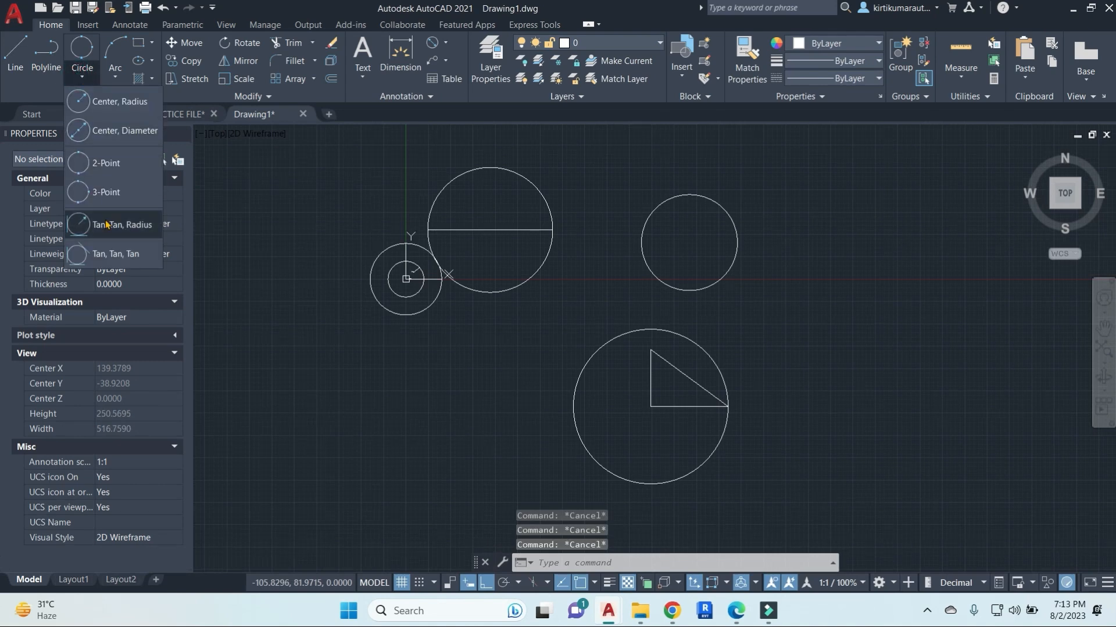
left_click(108, 254)
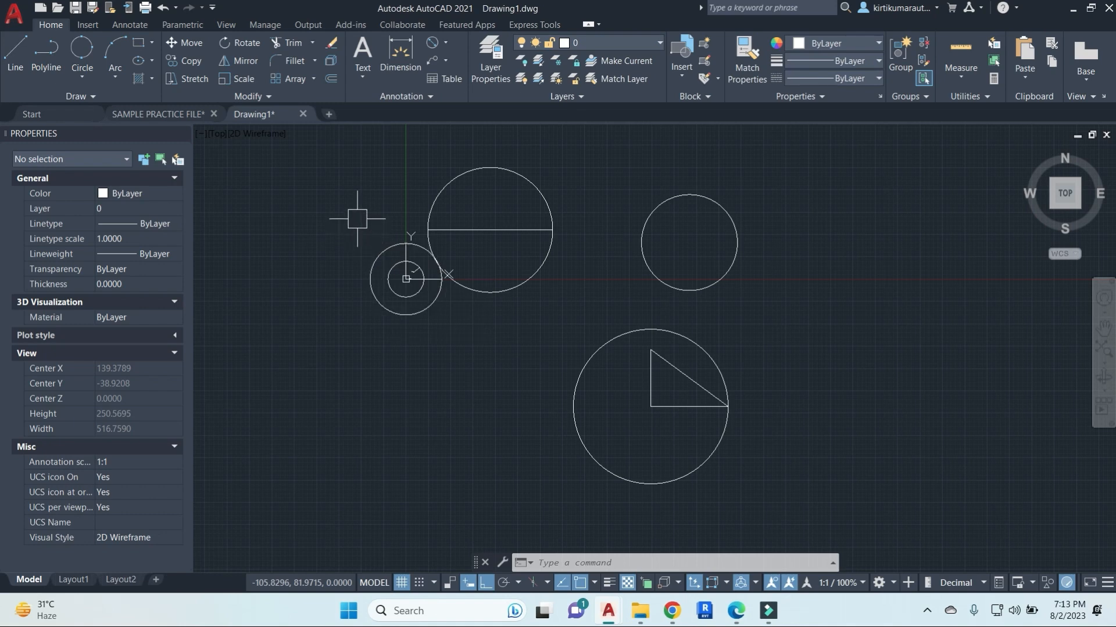
left_click(70, 79)
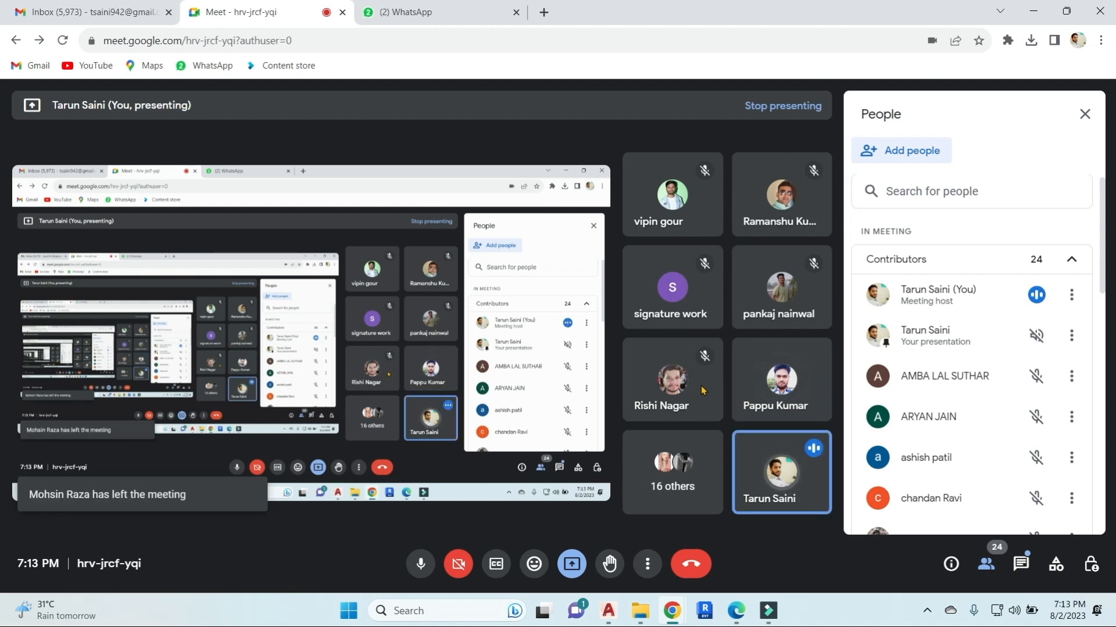
Back in AutoCAD, draw a Tan, Tan, Radius circle of radius 20 tangent to the outer concentric circle and the large 2-Point circle.
left_click(1038, 7)
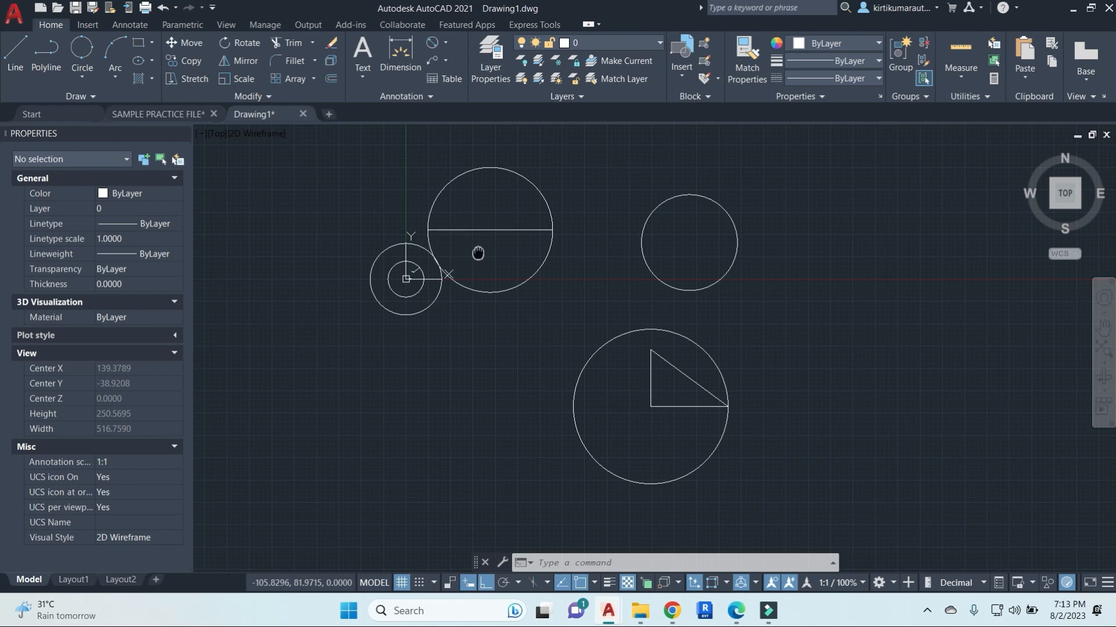
left_click(82, 76)
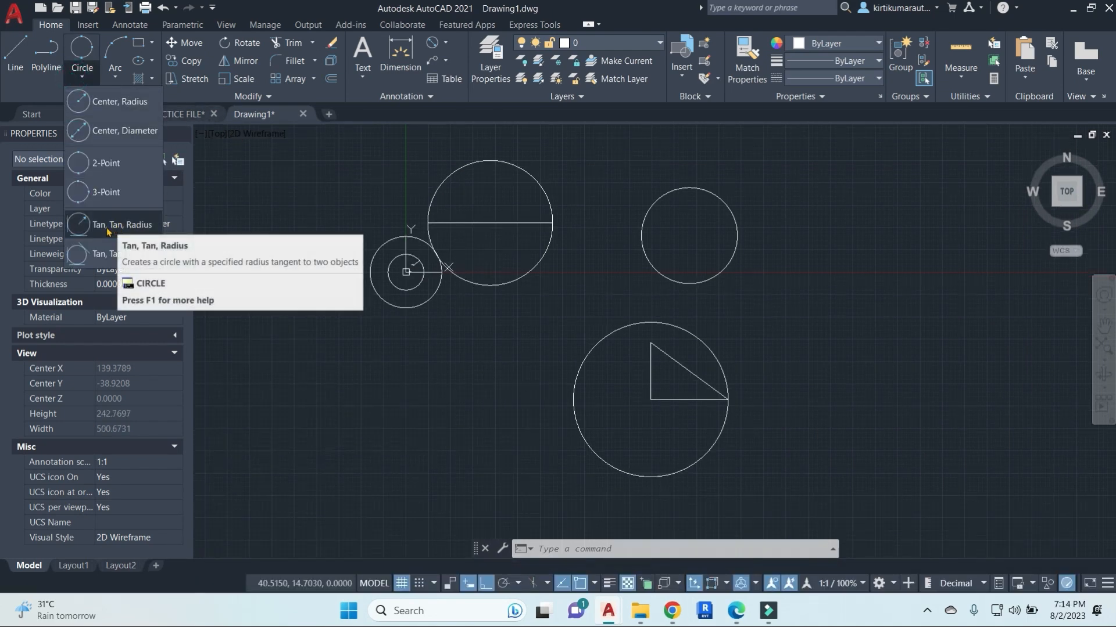
left_click(108, 227)
scroll(446, 320, "up", 4)
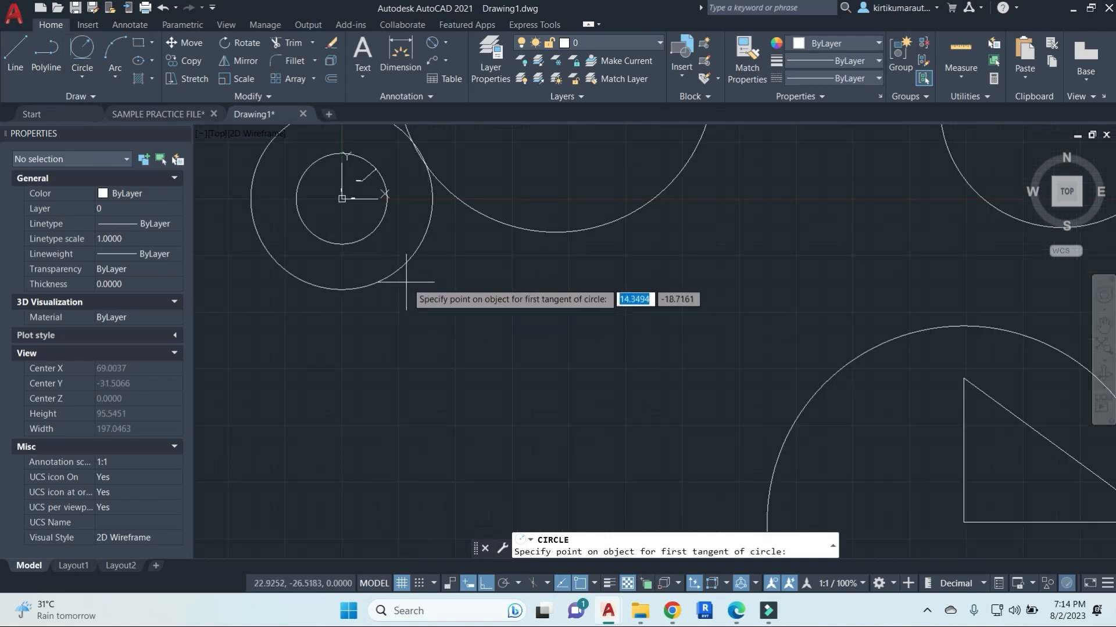
left_click(398, 261)
left_click(517, 229)
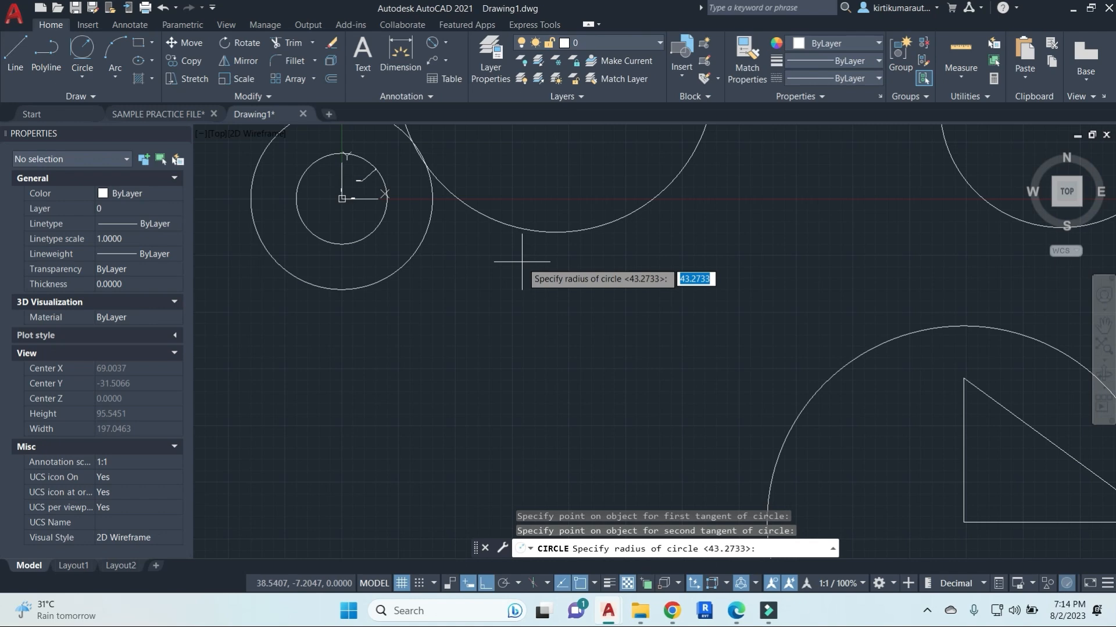
key("Return")
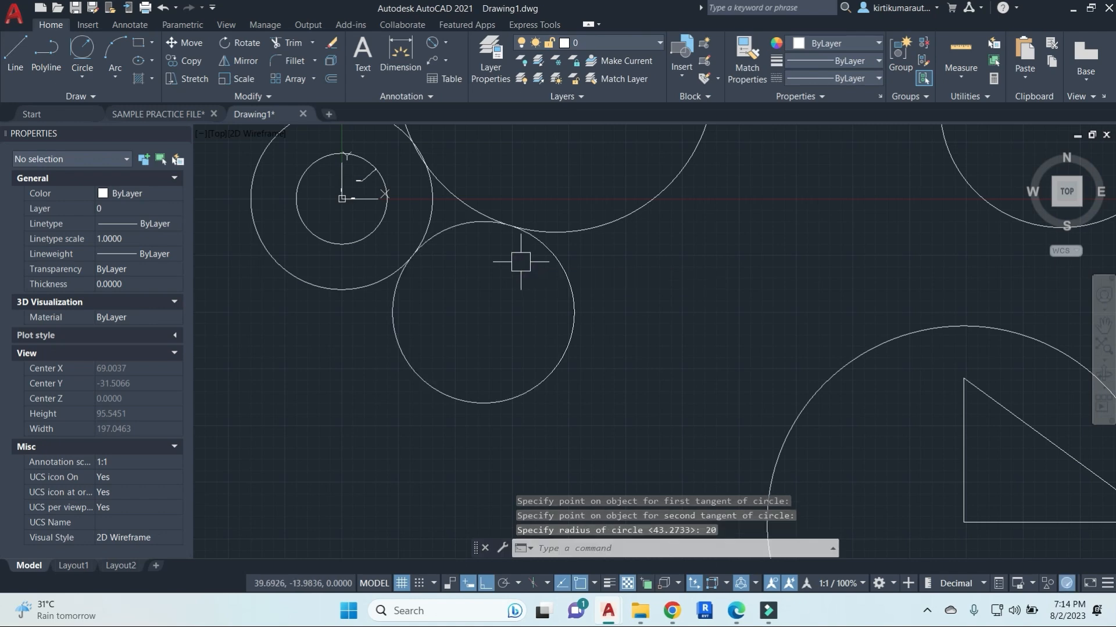
Examine closely the points where the new circle touches the outer concentric circle and the large 2-Point circle.
left_click(432, 199)
scroll(413, 256, "up", 5)
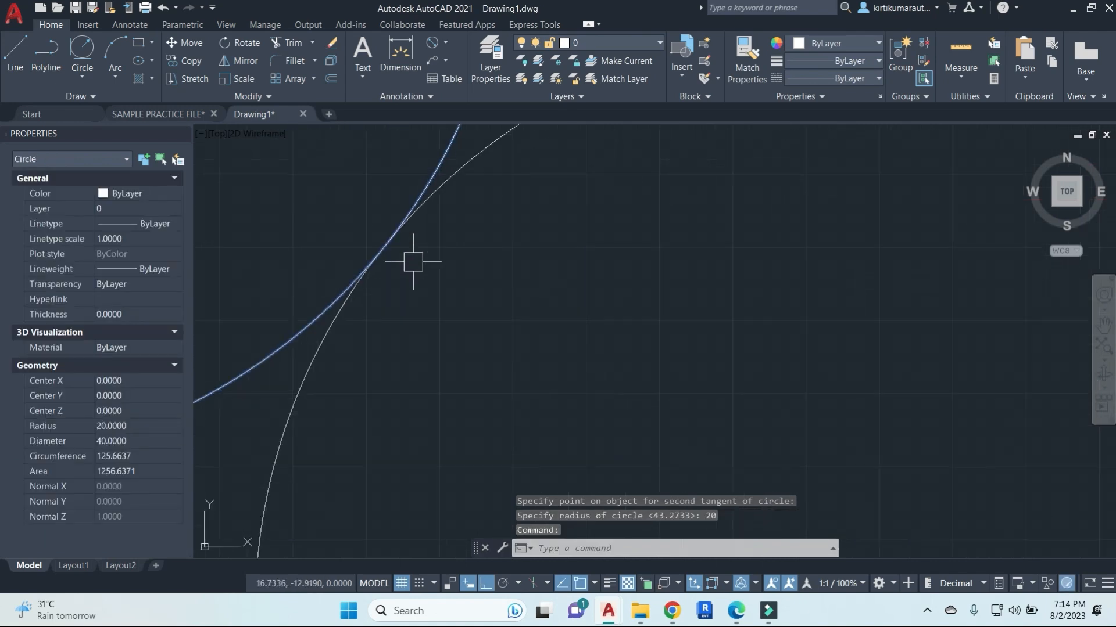
scroll(374, 386, "down", 5)
scroll(570, 309, "up", 3)
scroll(657, 299, "up", 5)
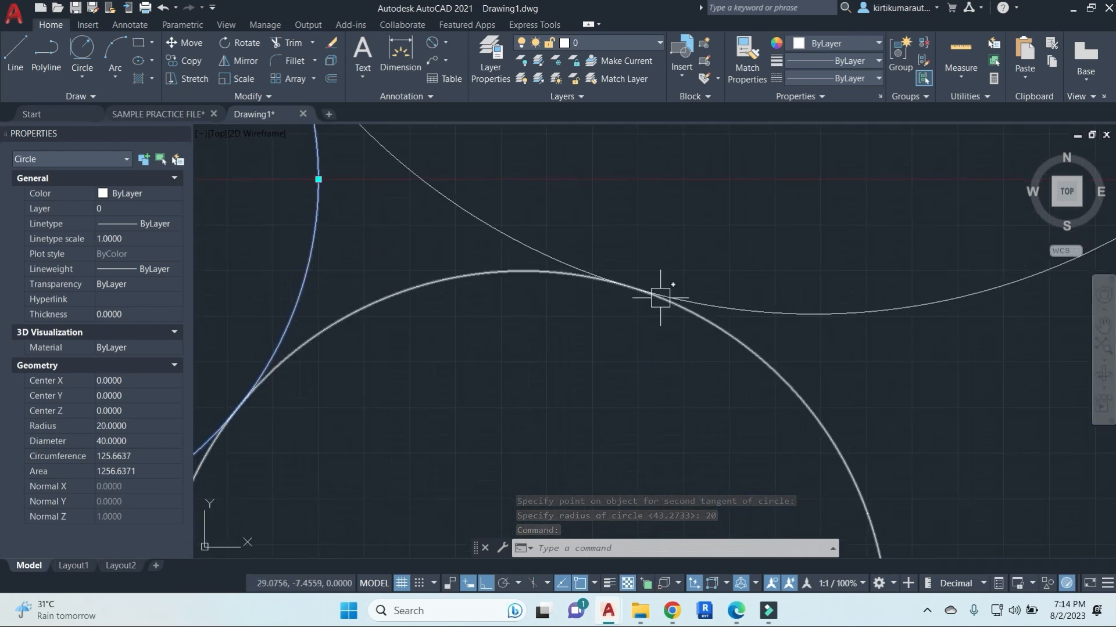
scroll(445, 246, "up", 2)
scroll(707, 239, "down", 8)
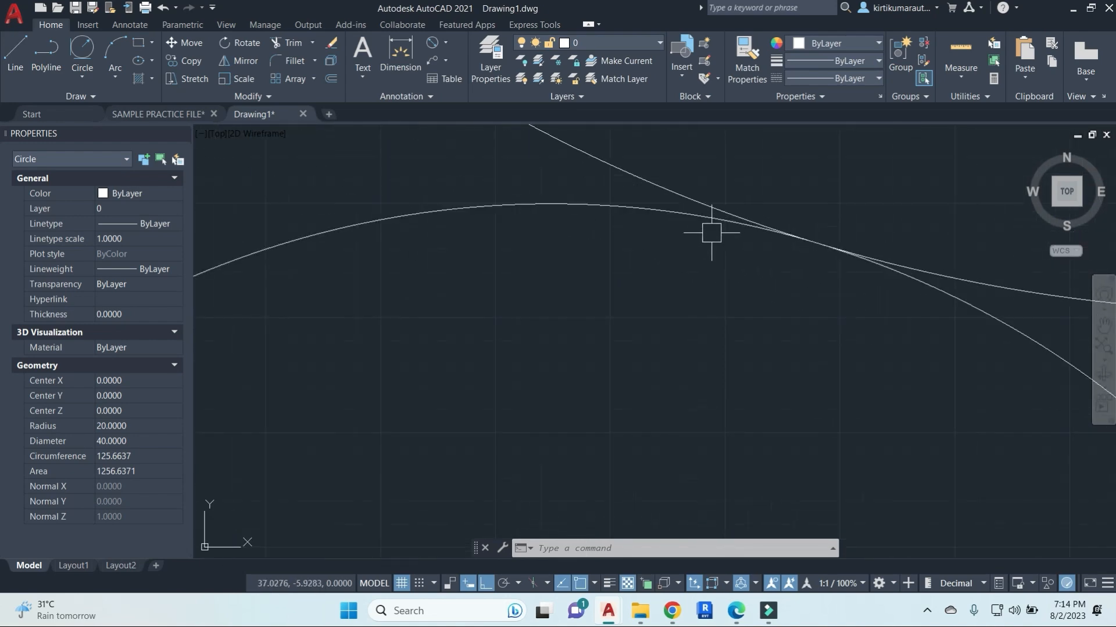
Add a diameter dimension to the new tangent circle, with its text placed inside the circle.
left_click(441, 52)
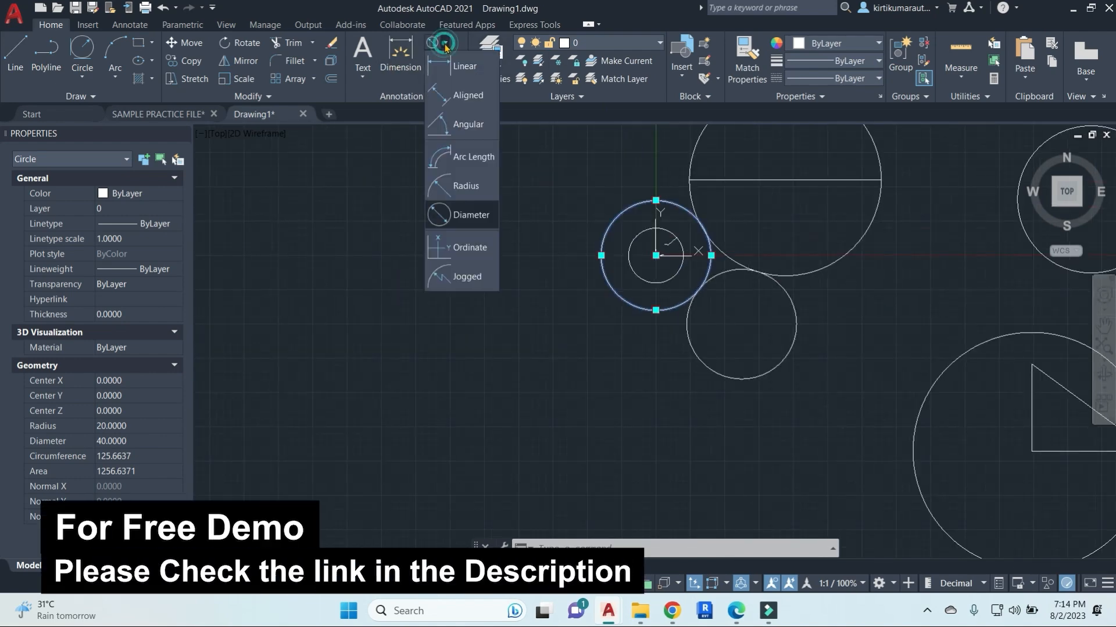
left_click(477, 216)
left_click(796, 319)
scroll(767, 319, "up", 4)
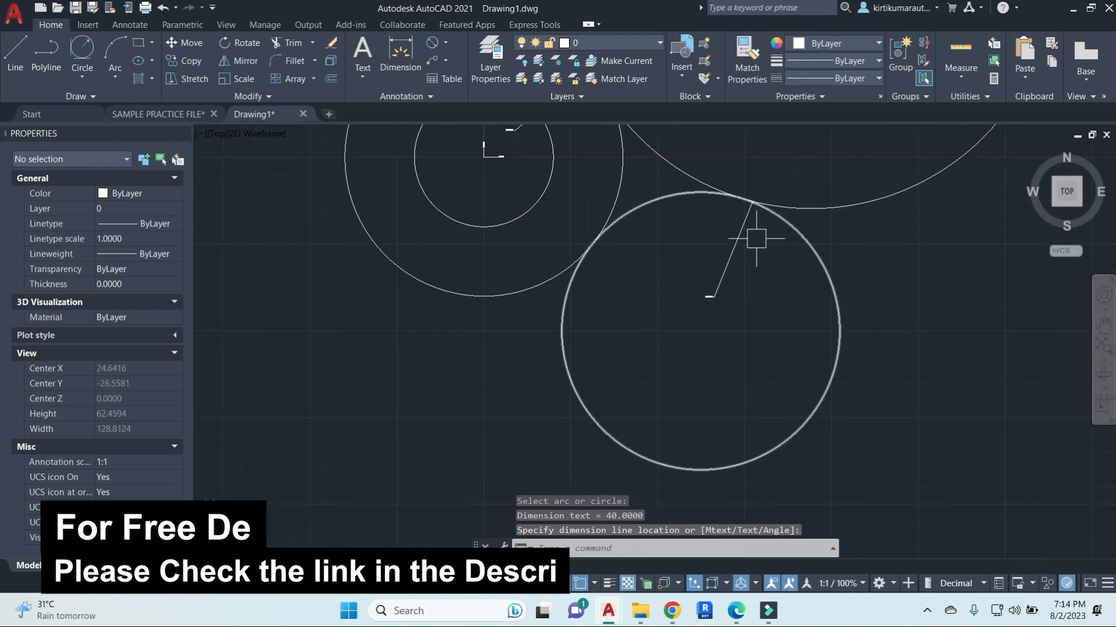
Try a centre-radius circle about 3.5 units in radius, placed by eye in the gap between the three circles.
left_click(96, 80)
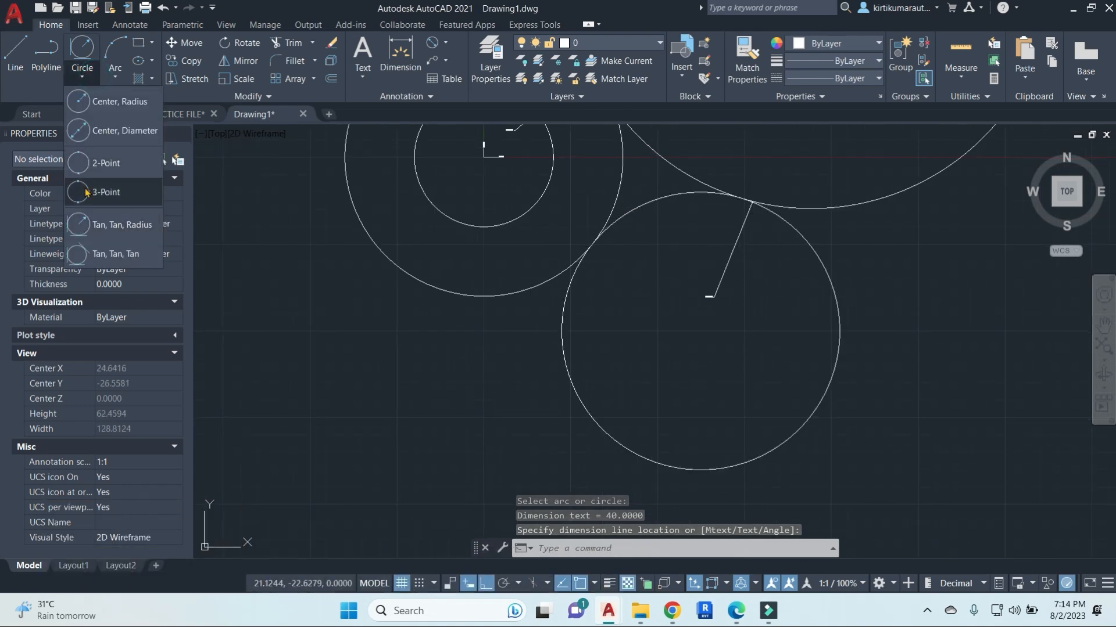
scroll(657, 190, "up", 2)
scroll(614, 348, "down", 2)
scroll(607, 309, "up", 5)
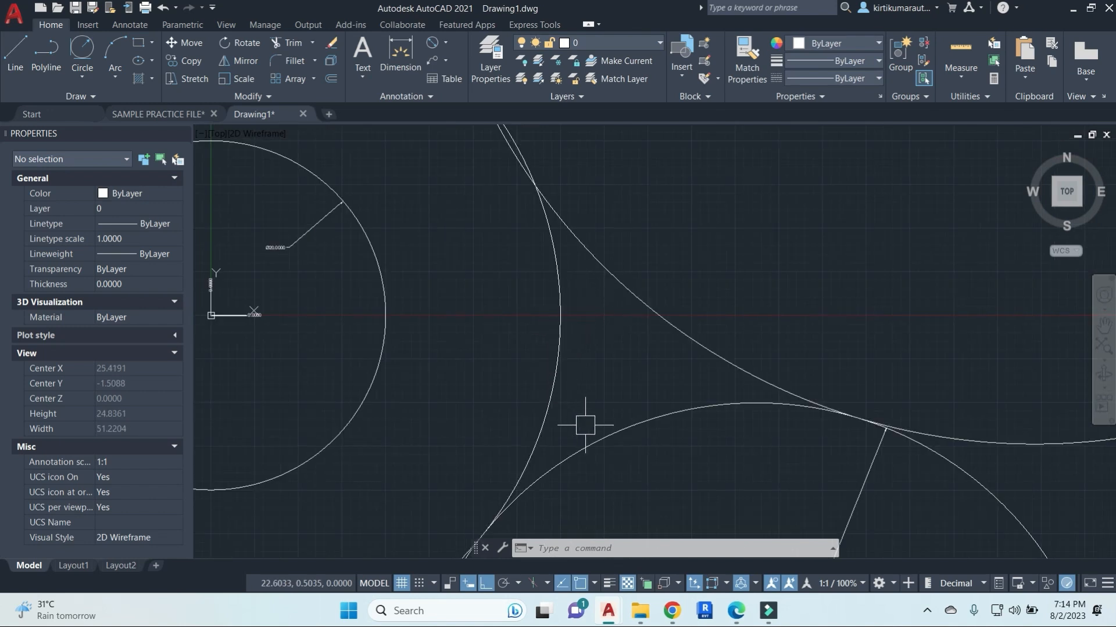
key("Escape")
type("c")
key("Return")
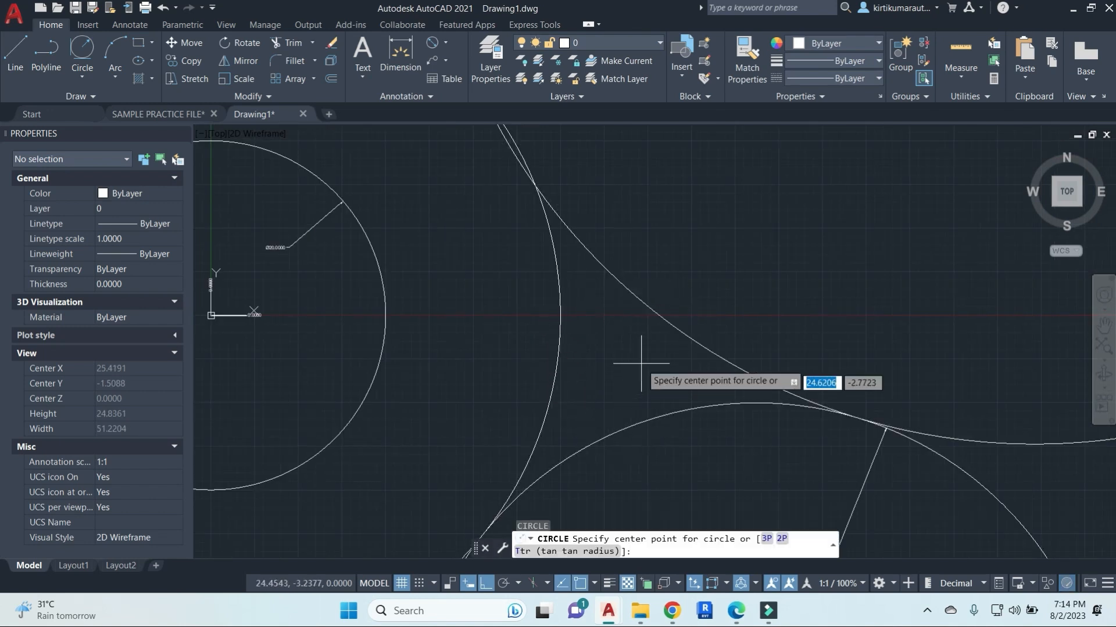
left_click(610, 354)
scroll(633, 308, "up", 2)
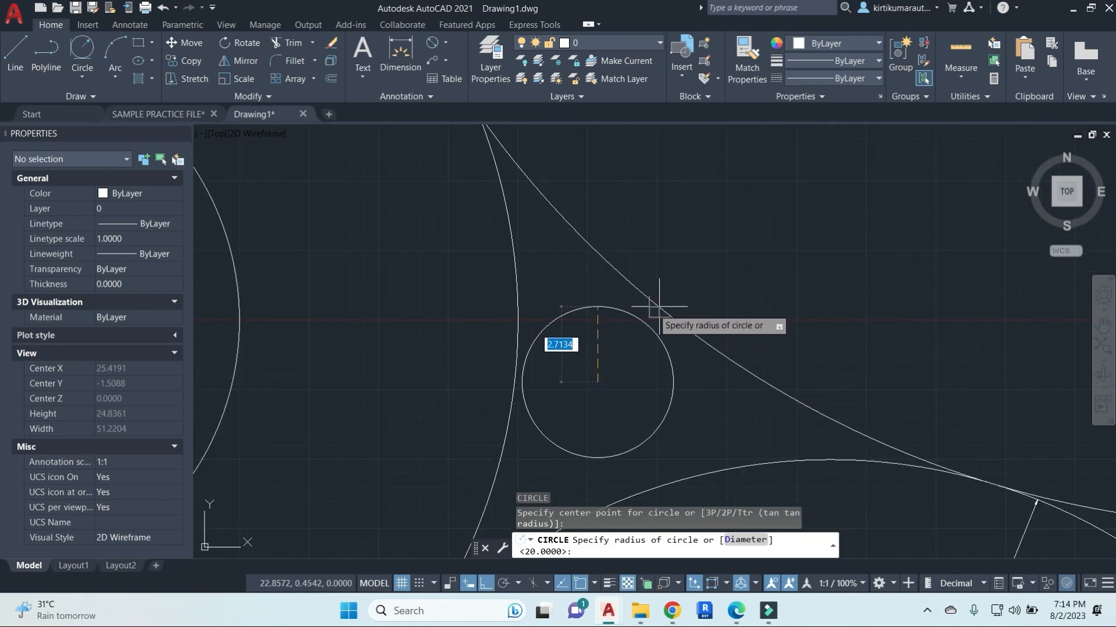
left_click(652, 309)
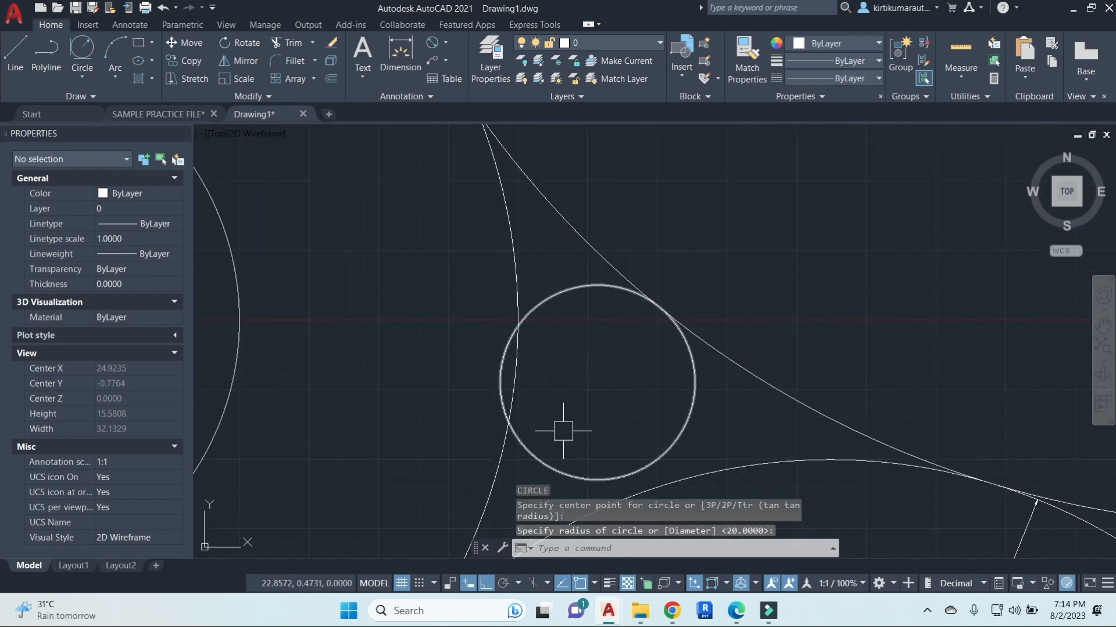
Move the small trial circle slightly downward in the gap to try to make it touch the surrounding circles.
middle_click_drag(644, 433, 647, 294)
left_click(652, 328)
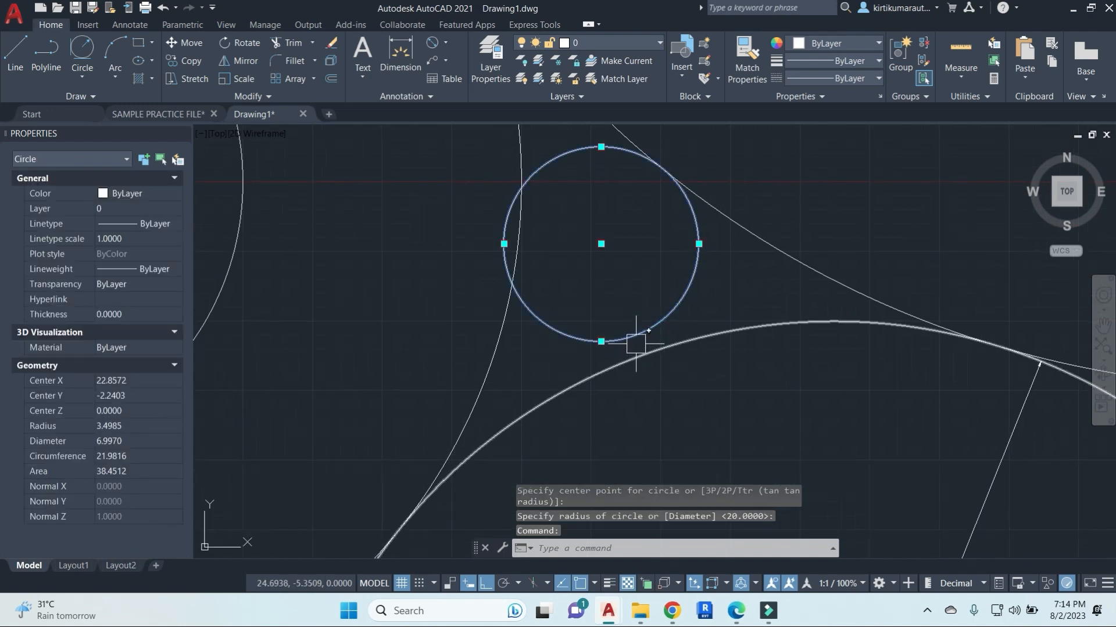
type("m")
key("Return")
left_click(630, 338)
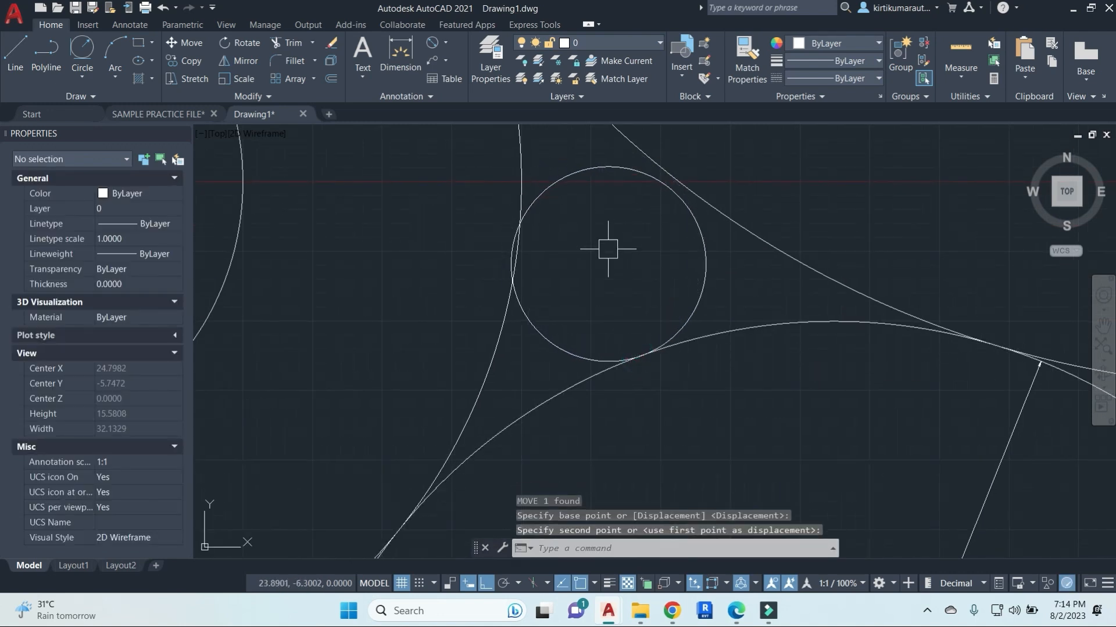
Erase the small trial circle from the gap between the three circles.
key("Escape")
left_click(598, 158)
type("E")
key("Return")
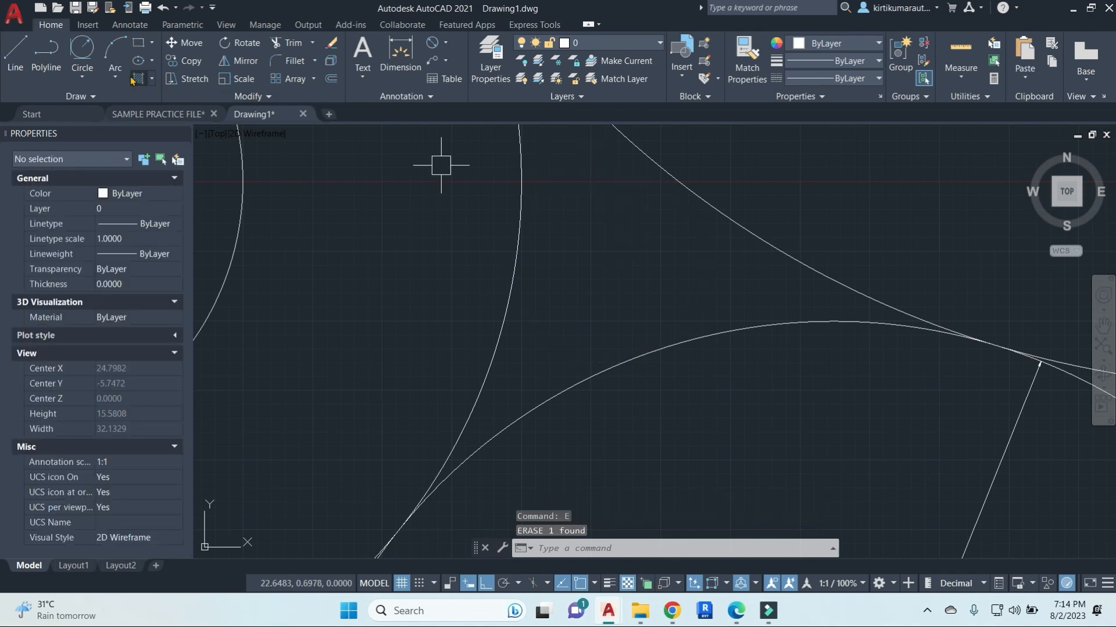
Draw a Tan, Tan, Tan circle in the gap, tangent to the outer concentric circle, the 2-Point circle and the radius-20 circle below.
left_click(90, 81)
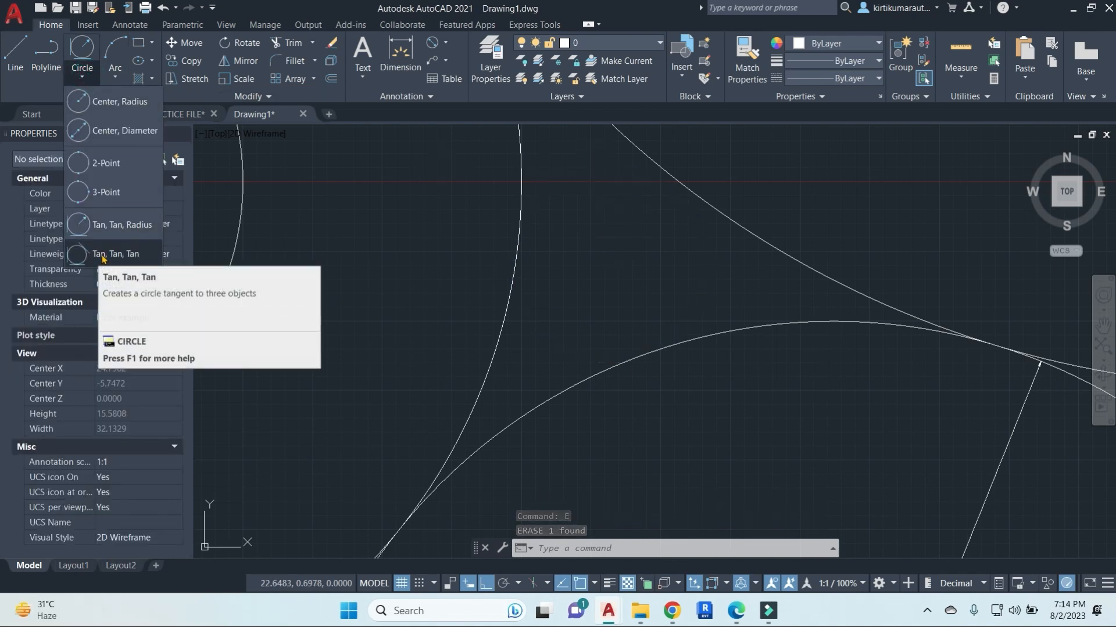
left_click(103, 259)
left_click(512, 243)
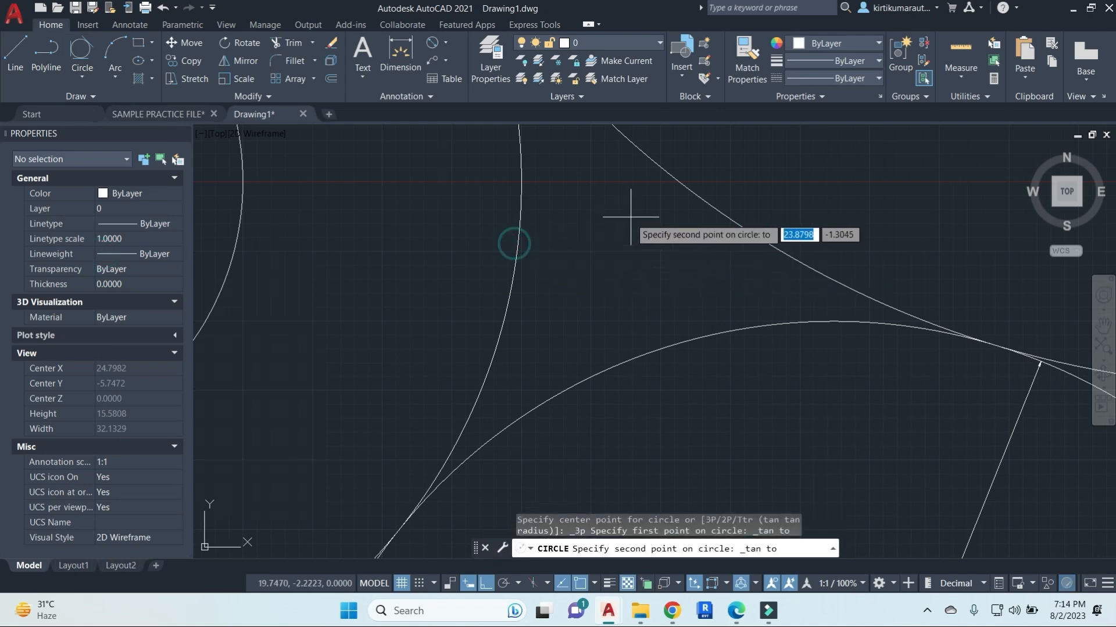
left_click(678, 174)
left_click(635, 350)
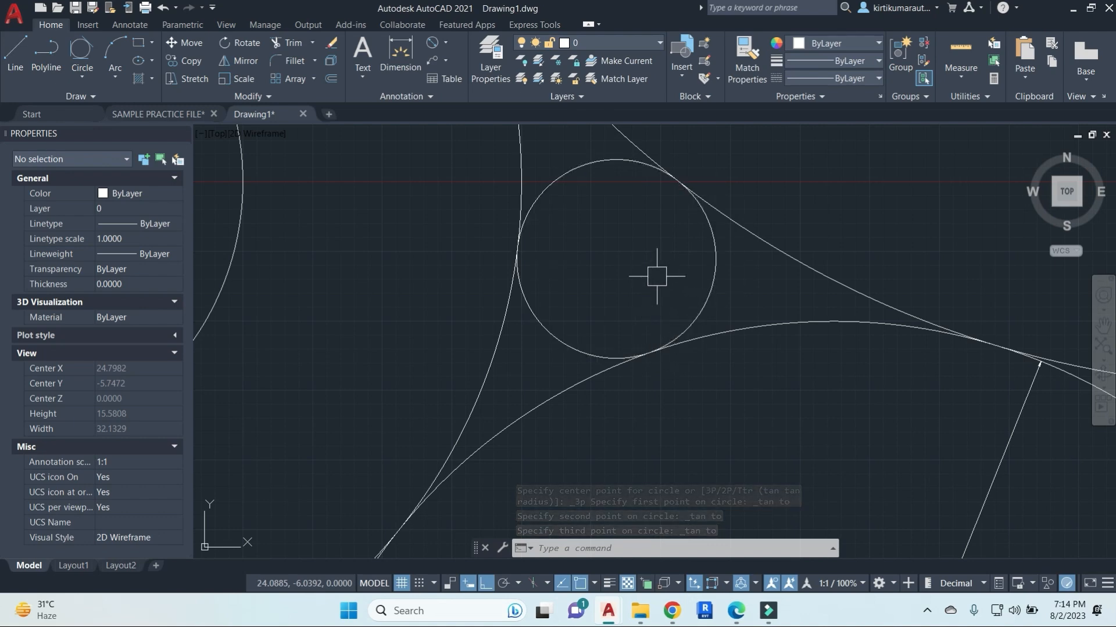
scroll(657, 276, "down", 10)
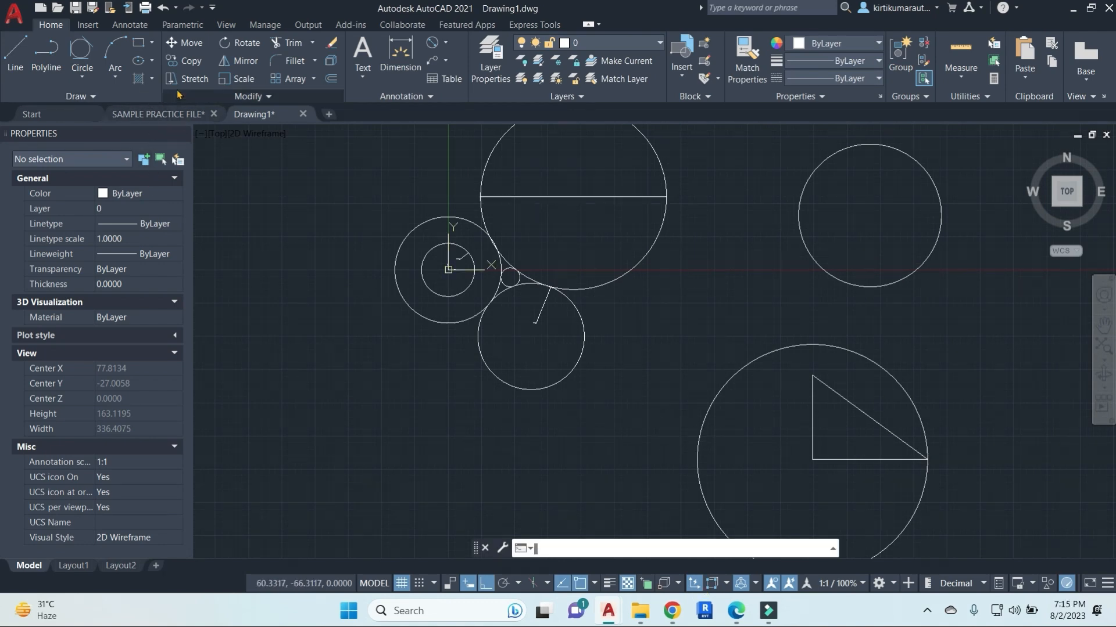
Erase the separate 3-Point circle together with the triangle and the circle around it.
scroll(575, 270, "down", 3)
key("Escape")
key("Escape")
key("Escape")
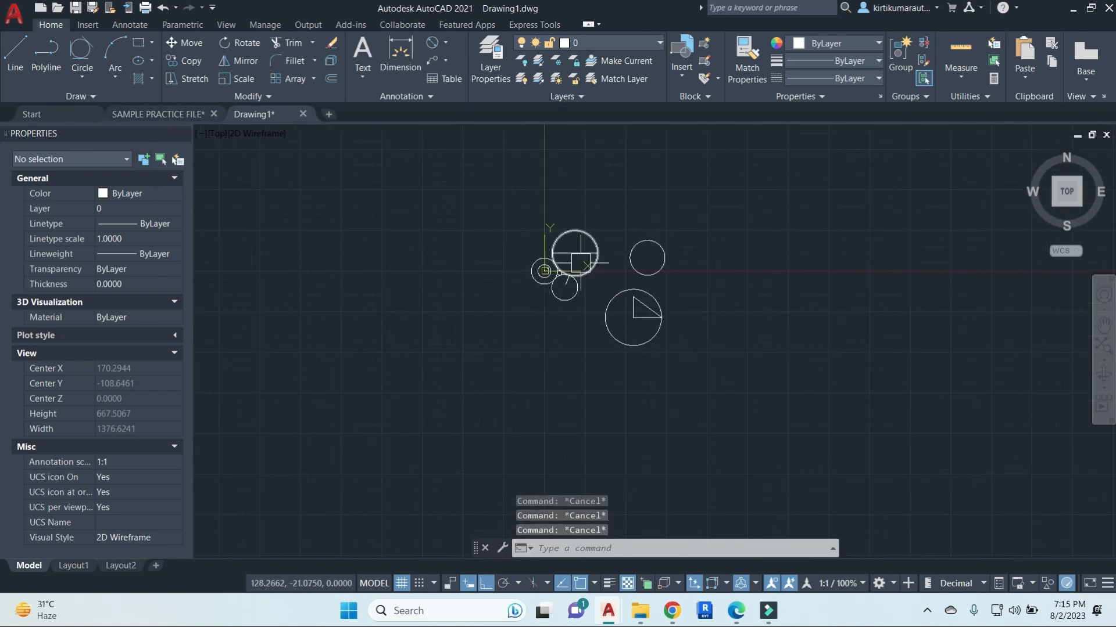
scroll(573, 252, "up", 3)
left_click(842, 419)
left_click(678, 184)
type("e")
key("Return")
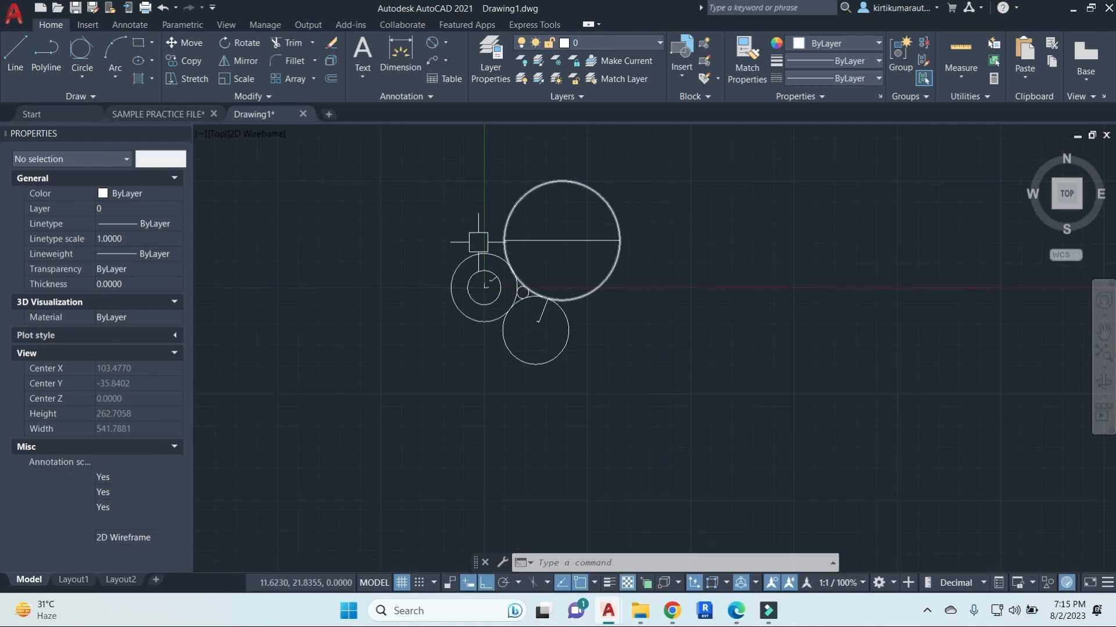
middle_click_drag(478, 242, 485, 337)
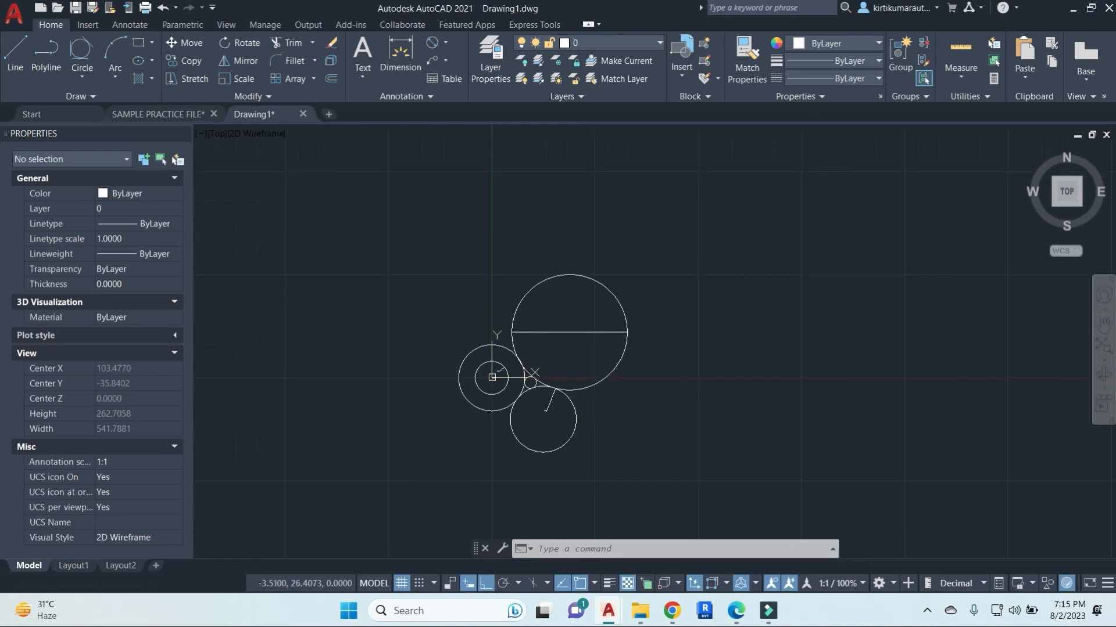
left_click(153, 43)
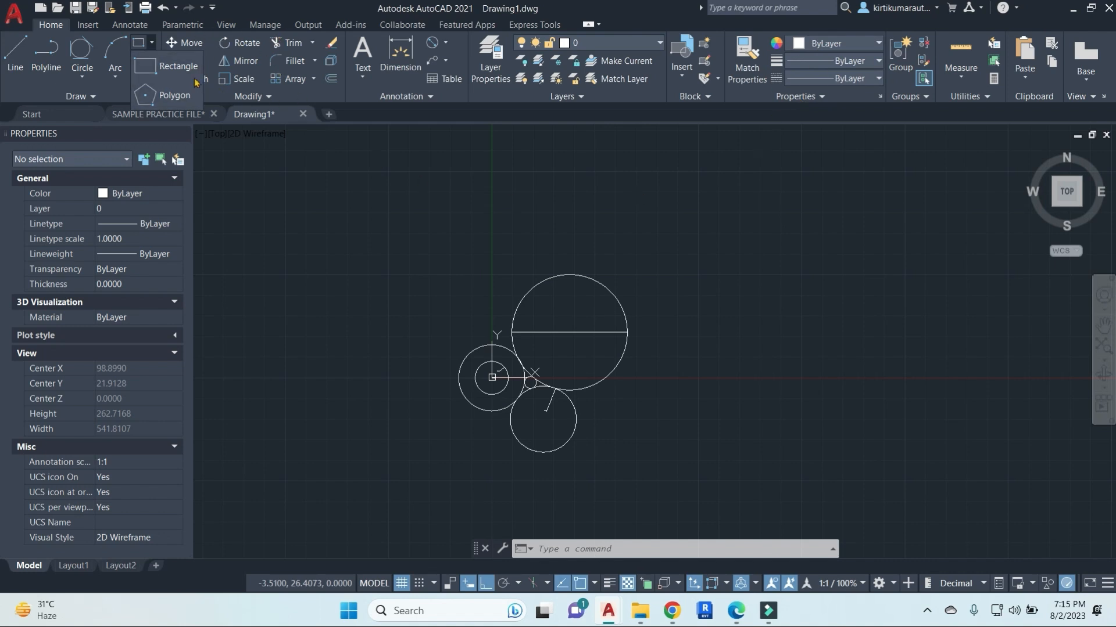
key("Escape")
key("Escape")
key("Escape")
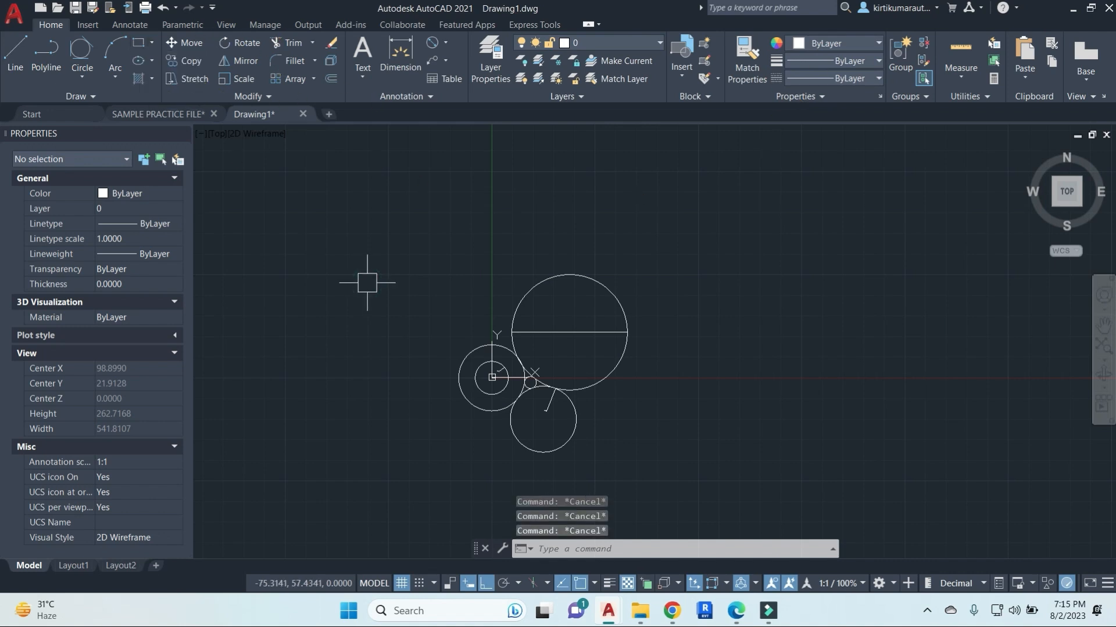
type("c")
key("Return")
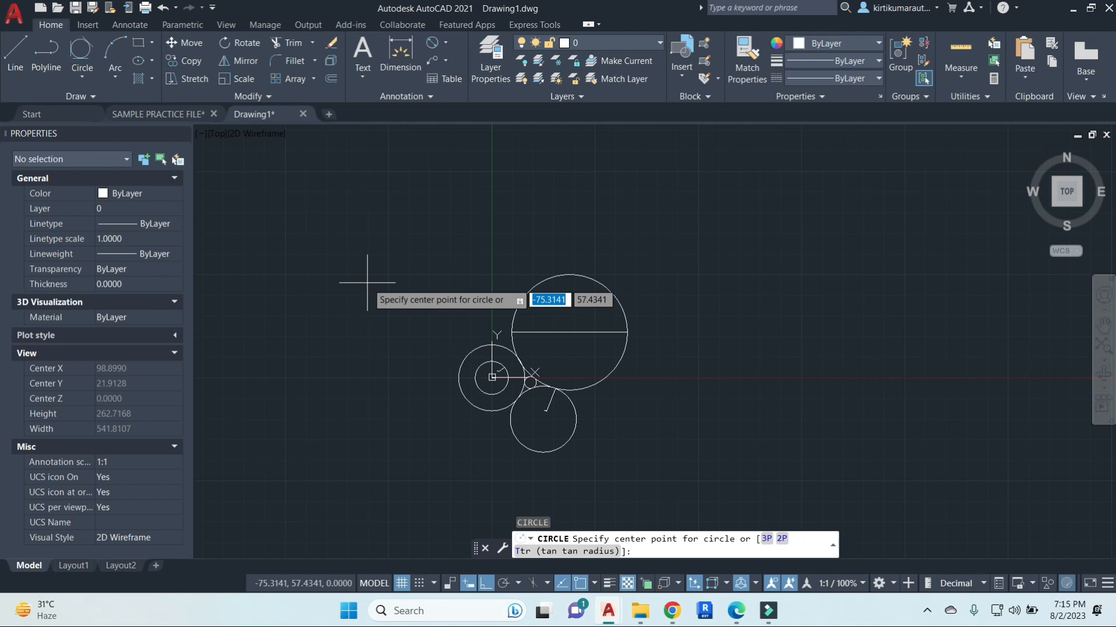
middle_click_drag(627, 213, 592, 249)
key("Escape")
key("Escape")
Draw a rectangle about 53 by 31 units in the empty space above and to the right of the 2-Point circle.
type("re")
key("Return")
left_click(624, 221)
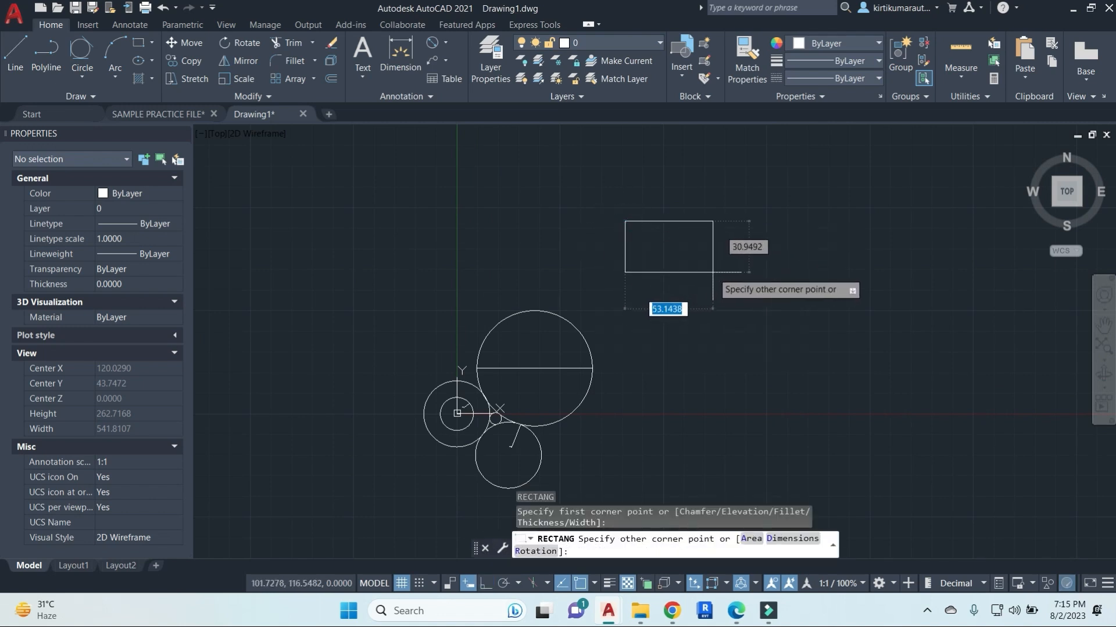
left_click(712, 272)
Draw a second, larger rectangle below the first one, offset slightly to its right.
key("Return")
left_click(670, 318)
left_click(794, 405)
left_click(792, 211)
key("Escape")
key("Escape")
type("c")
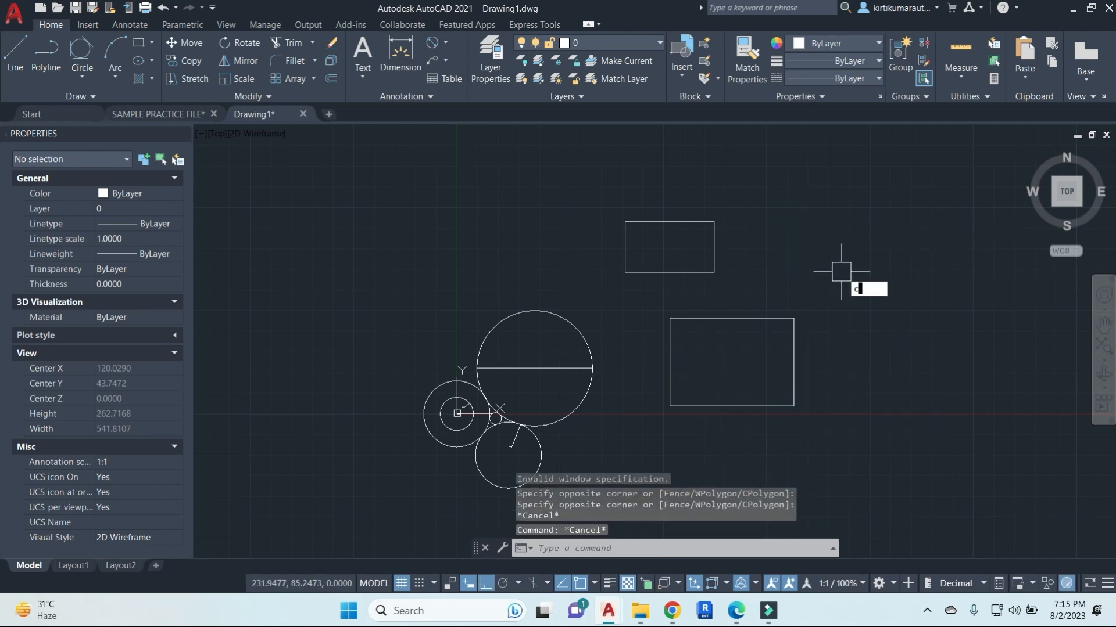
key("Return")
key("Escape")
type("c")
key("Return")
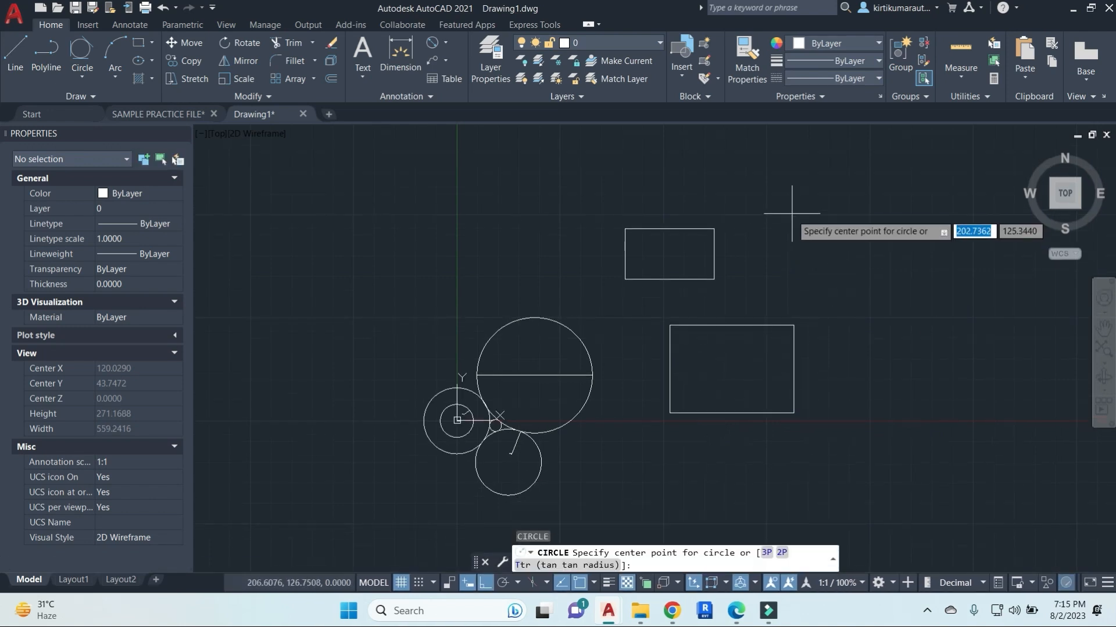
middle_click_drag(760, 310, 497, 357)
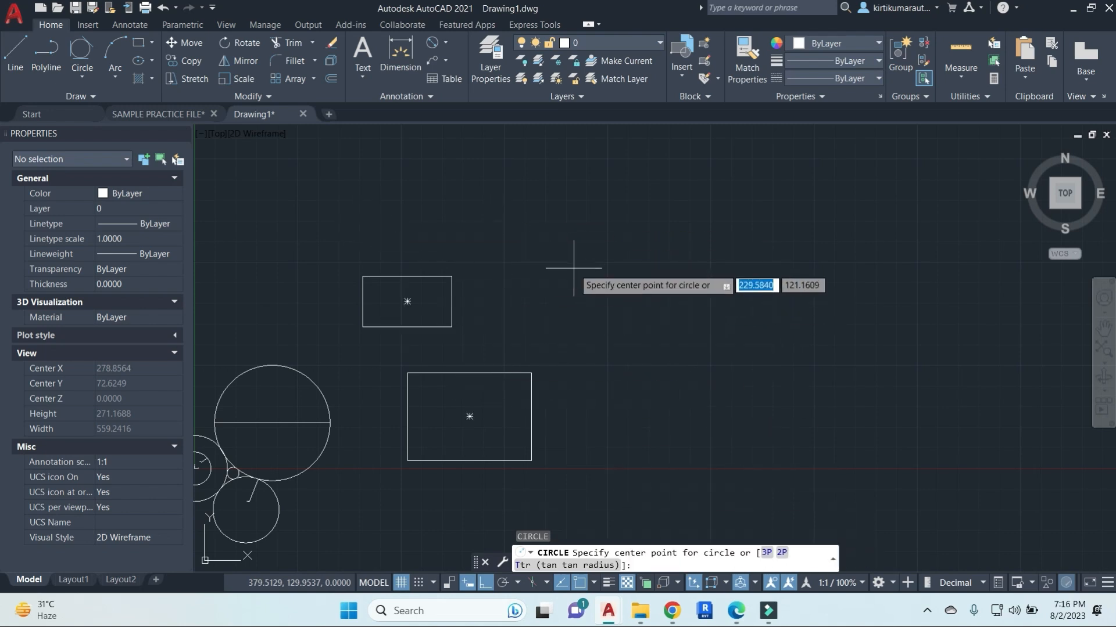
key("Escape")
Draw a rectangle 1500 units long and about 96 units high to the right of the two existing rectangles.
type("rec")
key("Return")
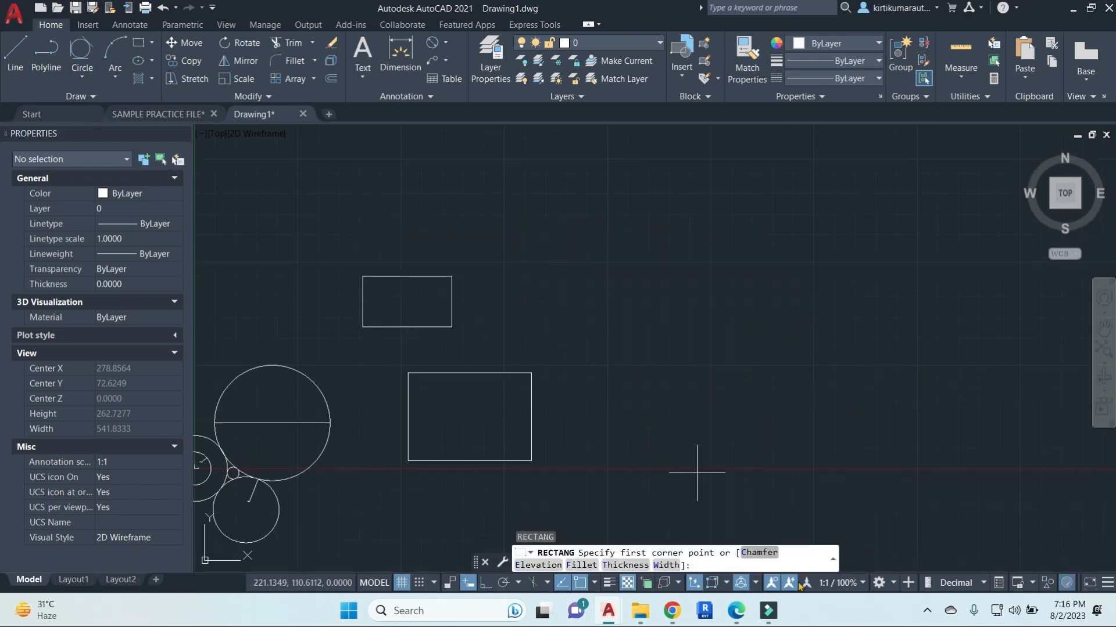
mouse_move(768, 610)
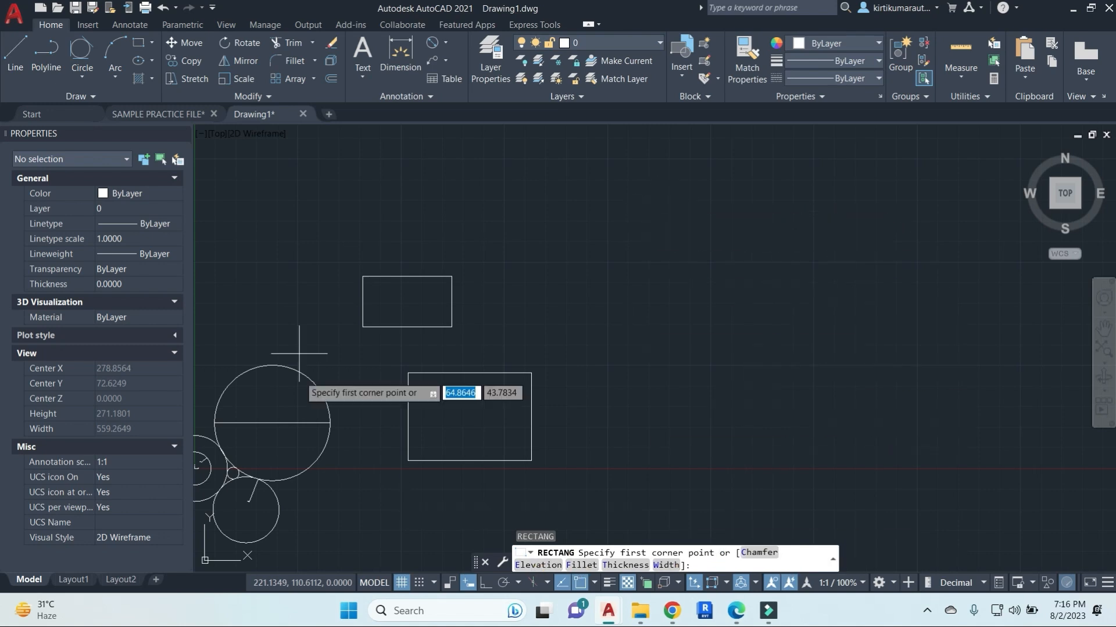
left_click(597, 237)
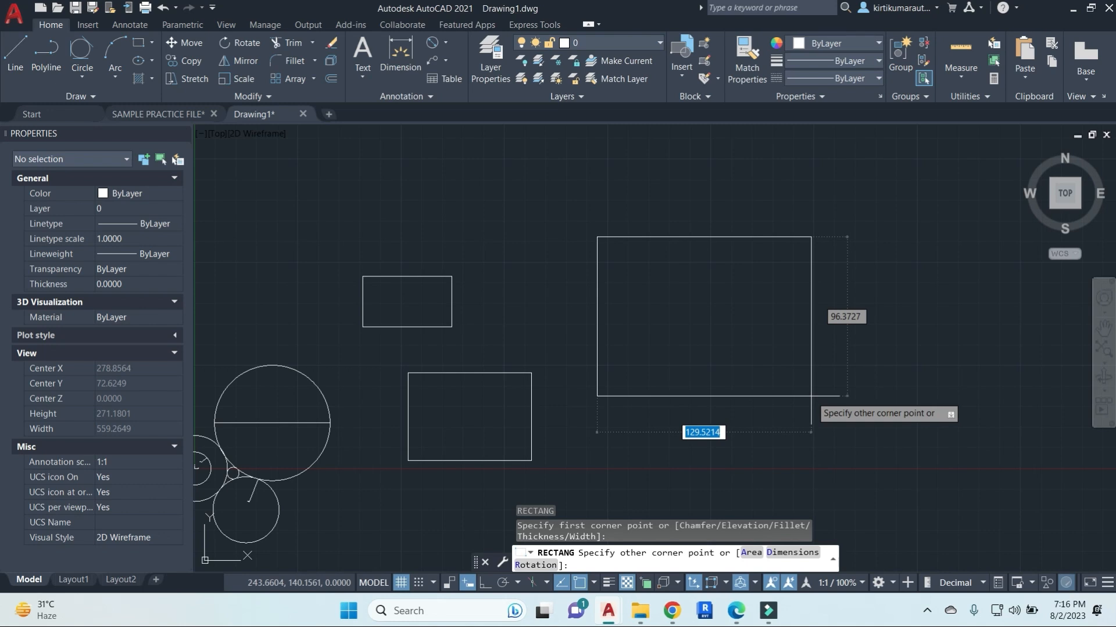
key("BackSpace")
key("Return")
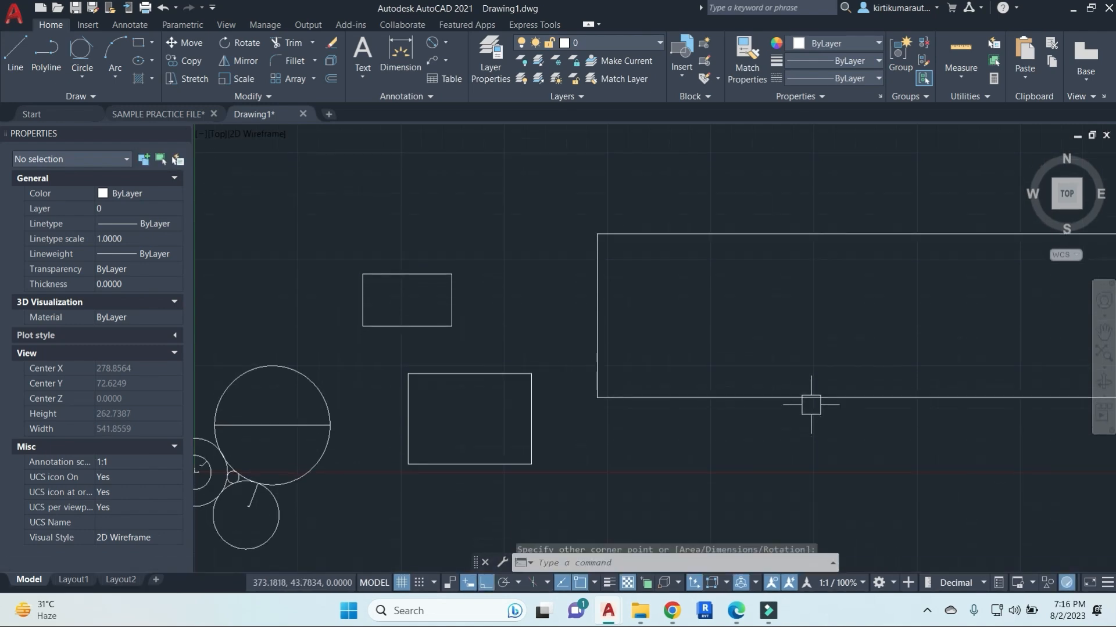
scroll(812, 432, "down", 4)
middle_click_drag(812, 432, 374, 340)
scroll(620, 356, "down", 2)
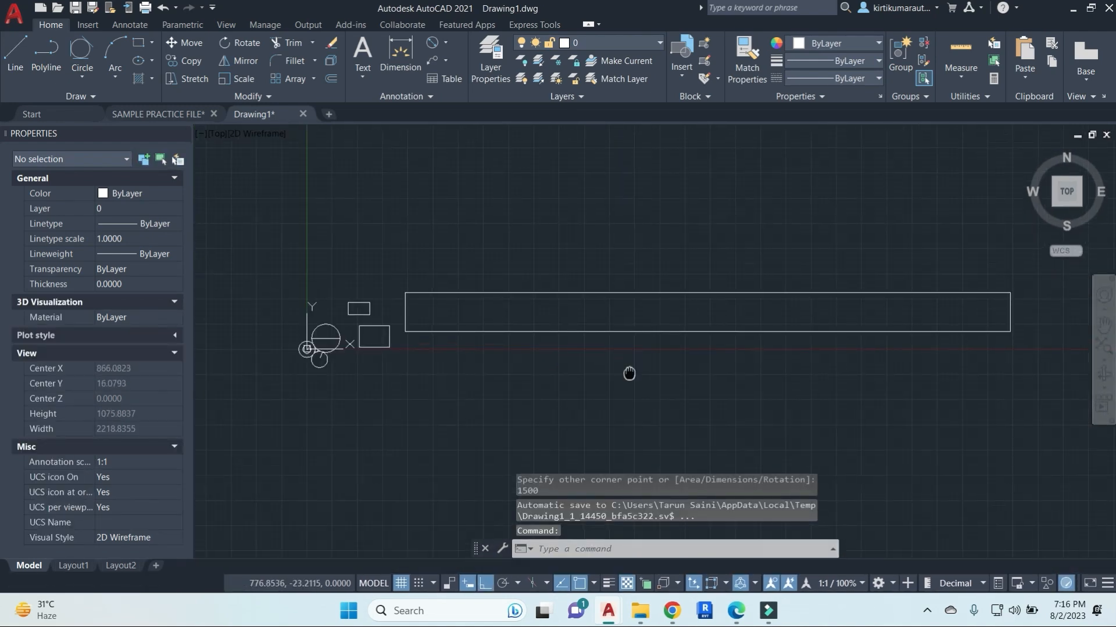
middle_click_drag(620, 358, 628, 370)
key("Escape")
key("Escape")
type("dli")
key("Return")
key("Escape")
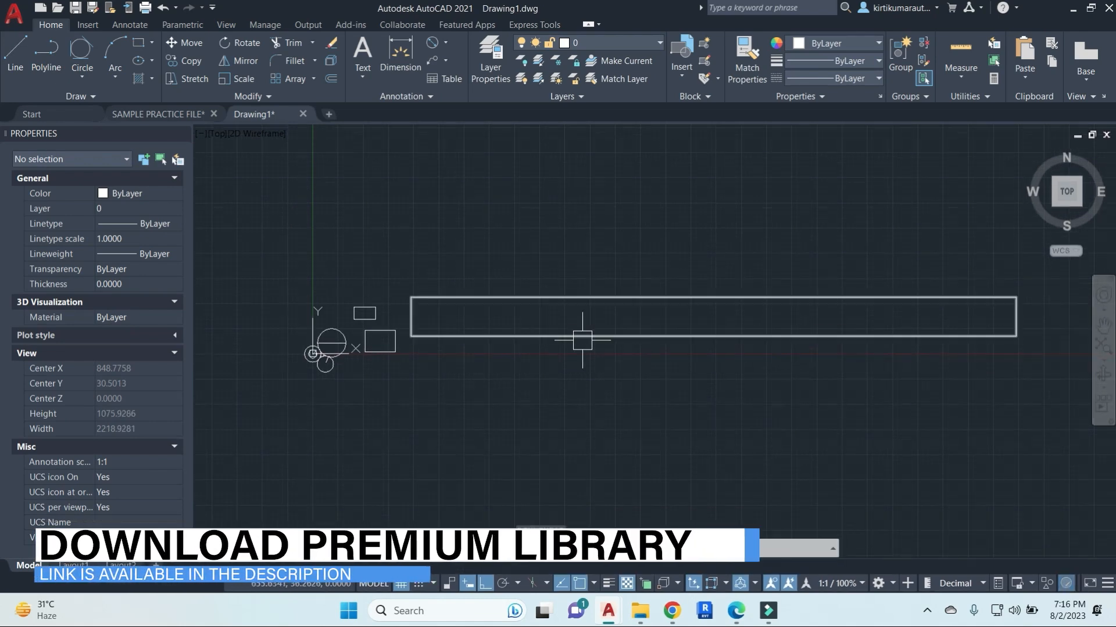
key("Escape")
key("Escape")
key("Escape")
left_click(623, 342)
key("Escape")
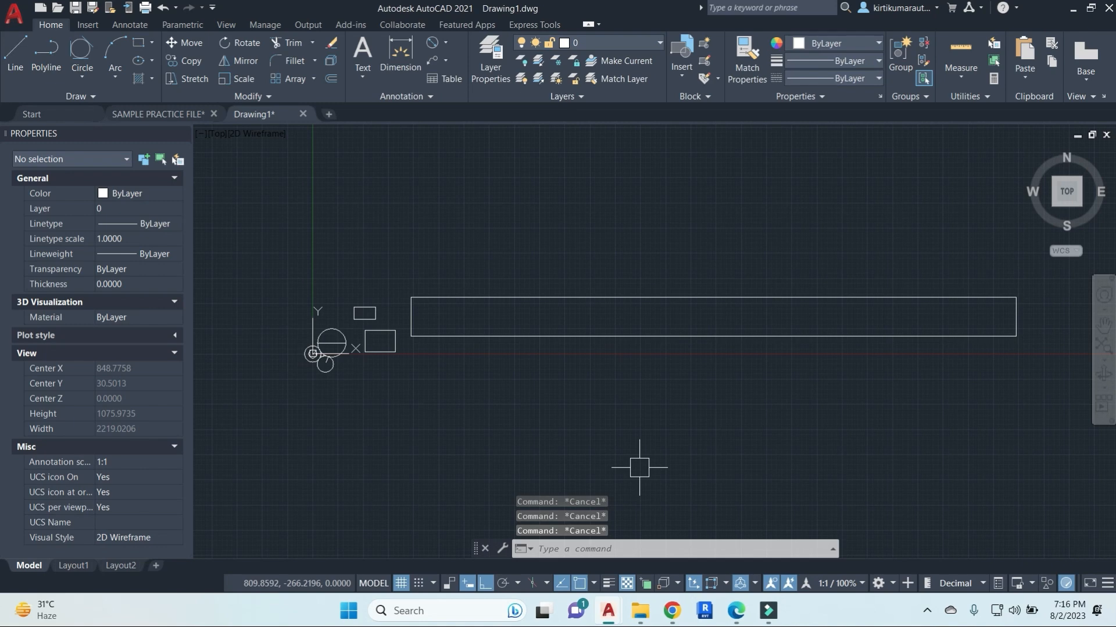
List the properties of the 1500-unit-long rectangle to read its area and perimeter.
type("li")
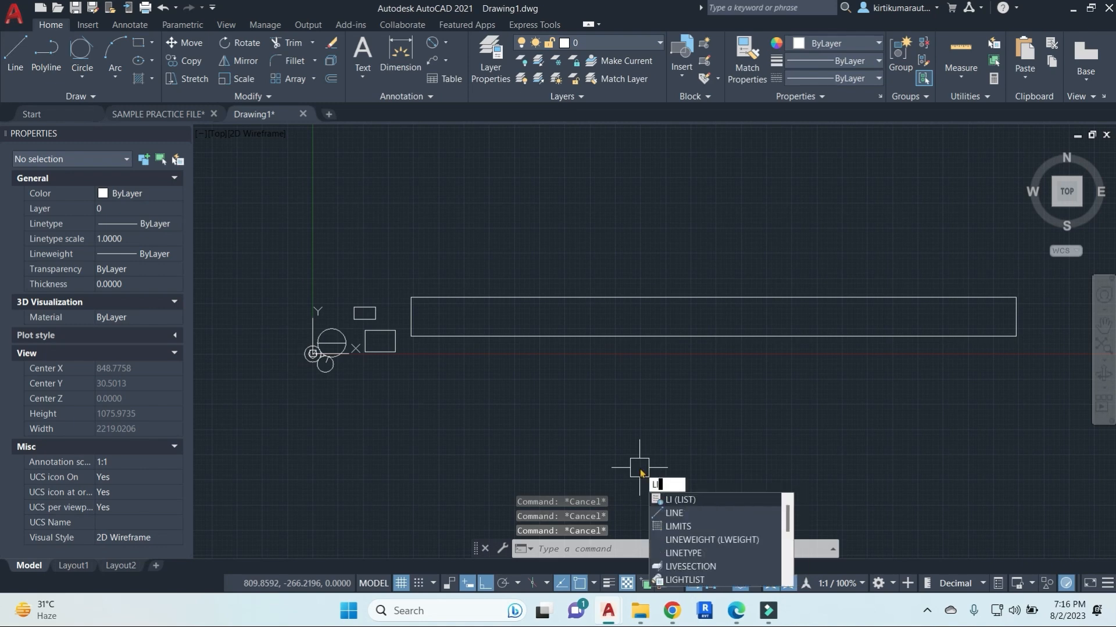
key("Return")
left_click(693, 336)
key("Return")
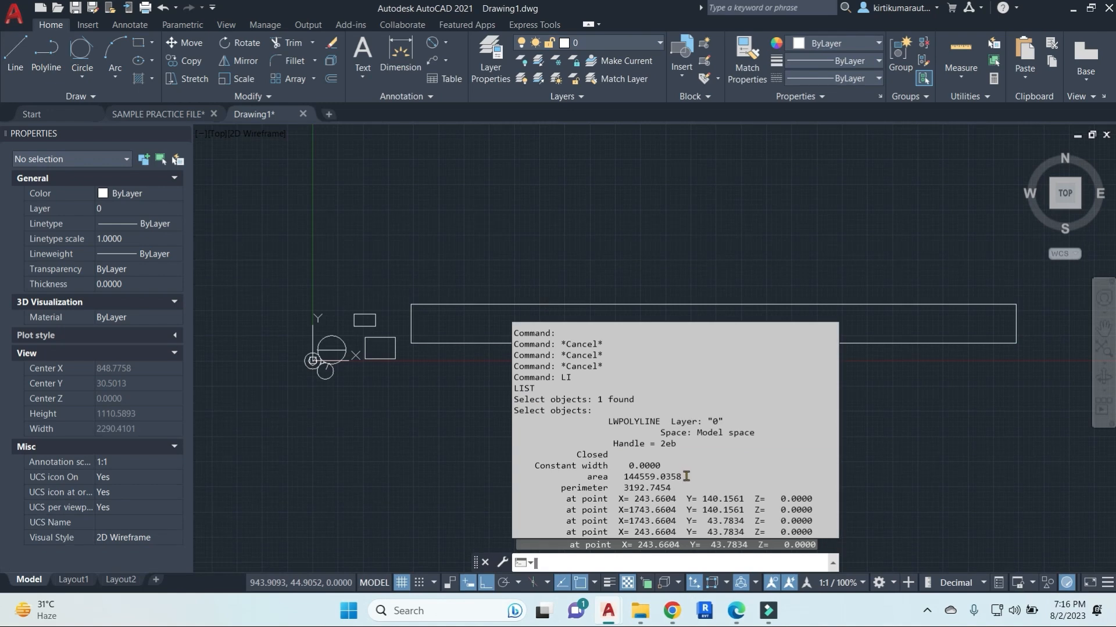
Close the property listing and erase the 1500-unit-long rectangle.
key("Escape")
left_click(876, 344)
key("Delete")
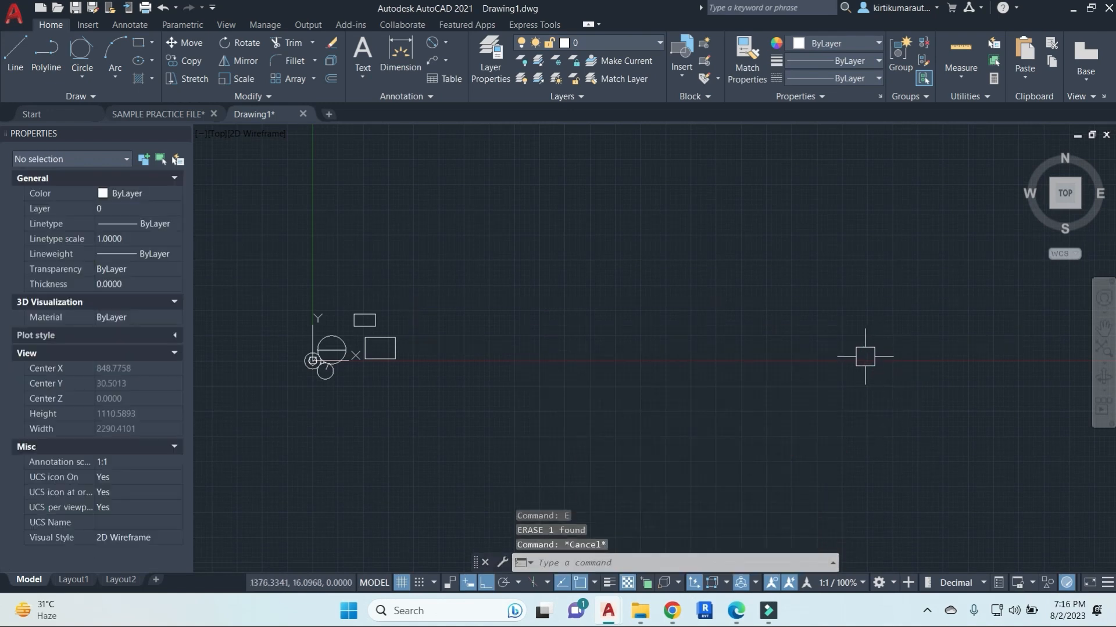
Draw a rectangle with the Area option, area 1500 and length 10, in the empty space above and right of the existing shapes.
key("Return")
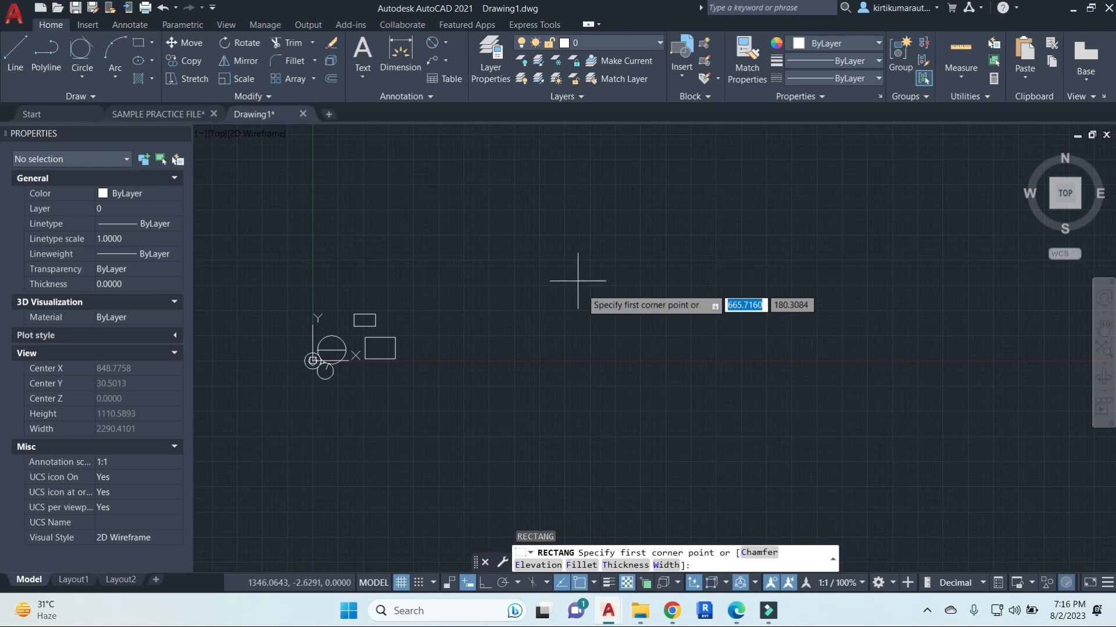
left_click(558, 256)
left_click(752, 554)
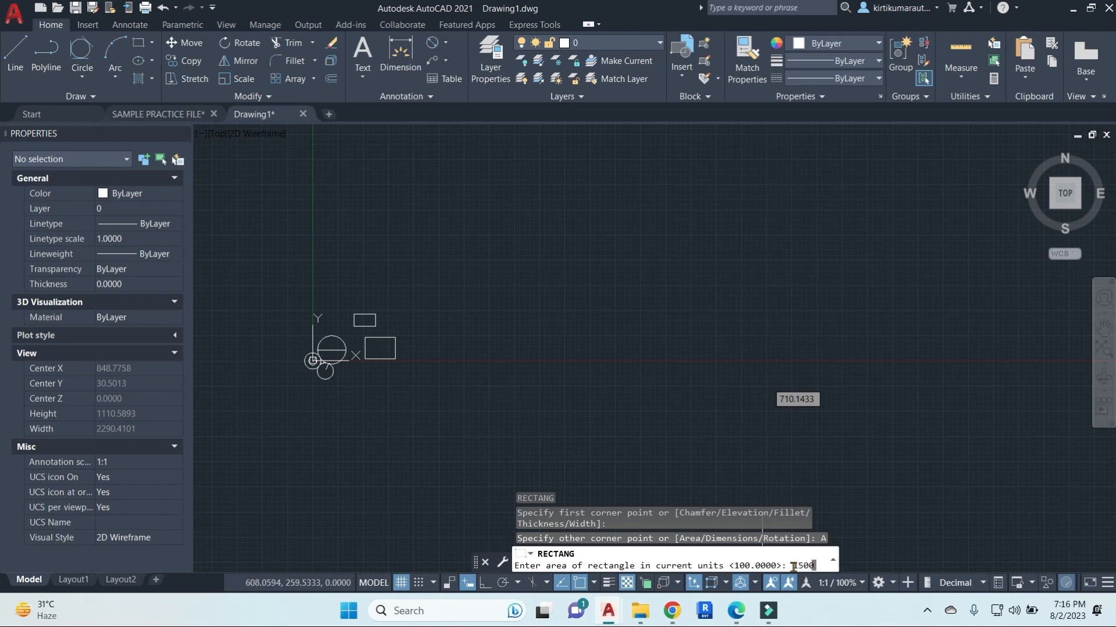
type("1500")
key("Return")
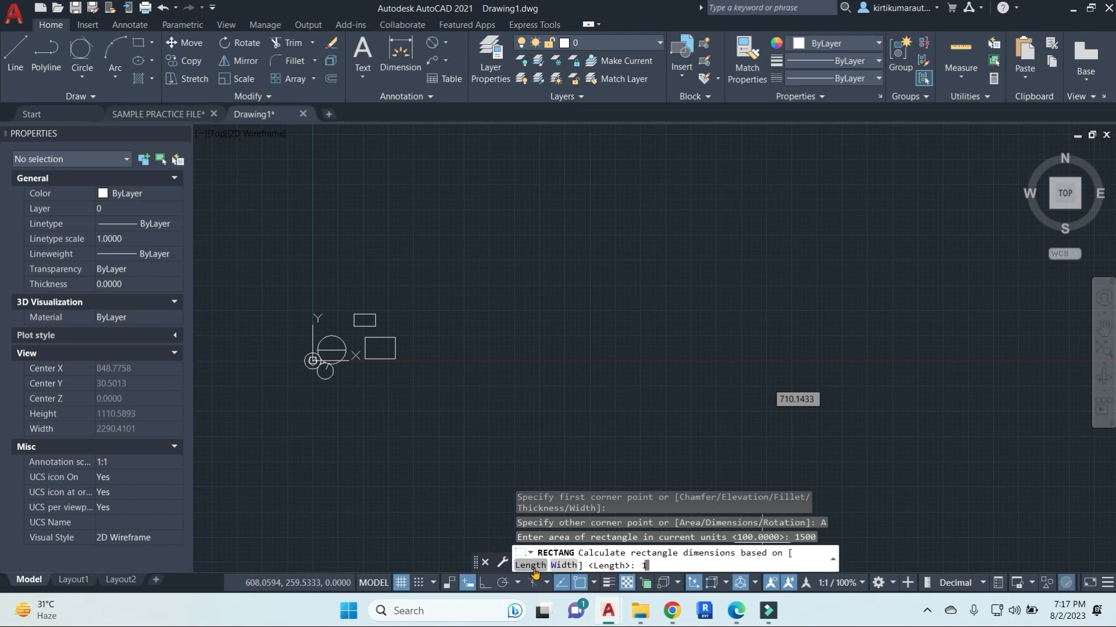
key("Return")
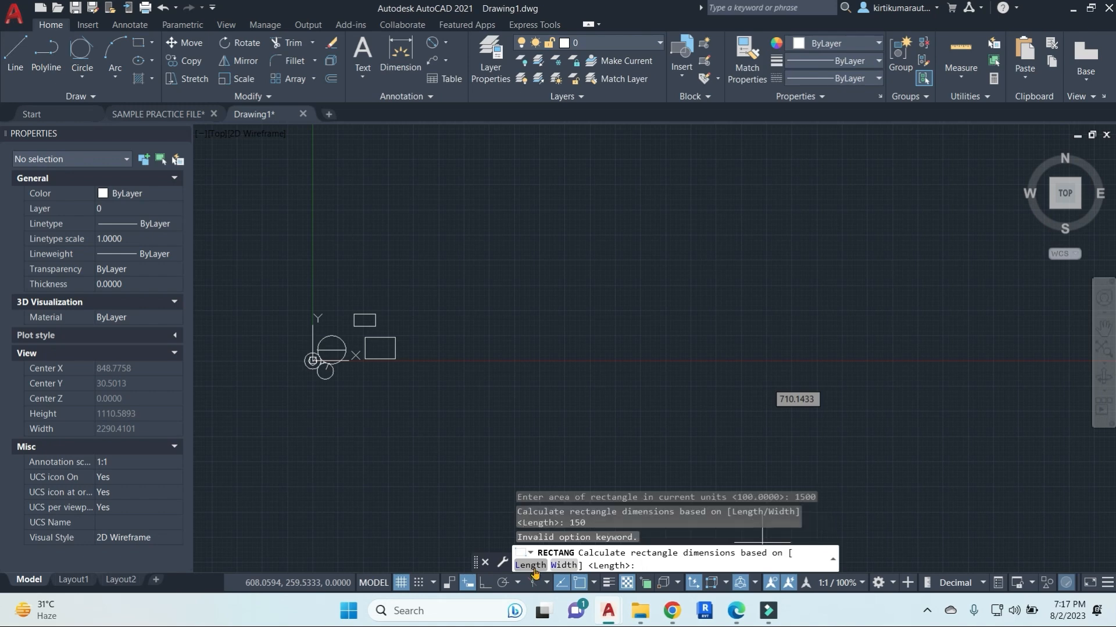
scroll(636, 346, "down", 2)
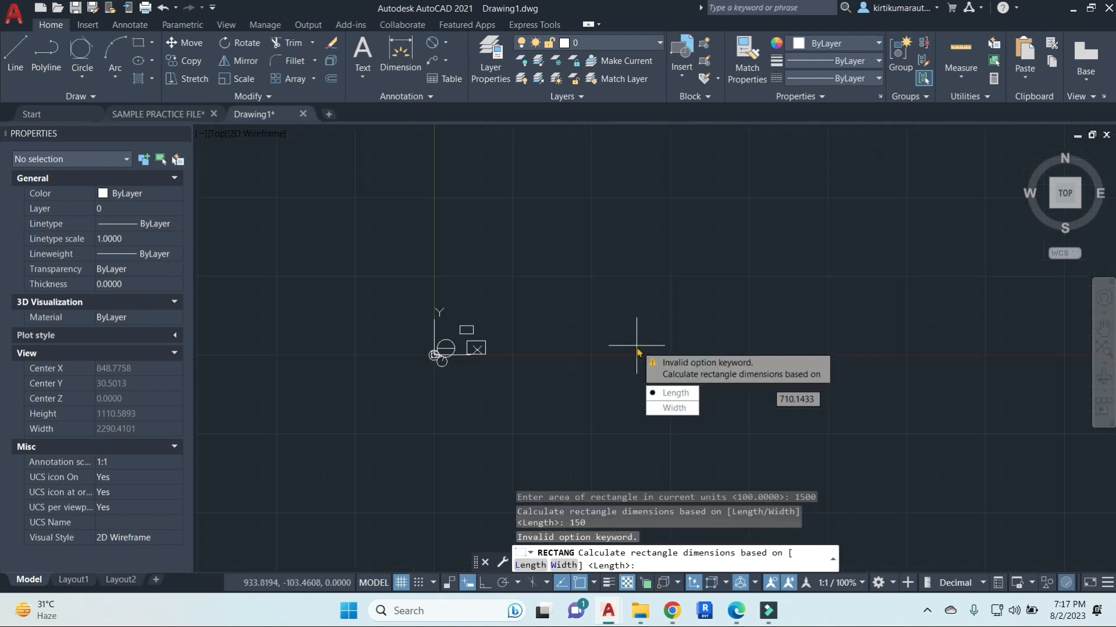
left_click(677, 386)
scroll(760, 366, "up", 5)
scroll(638, 365, "down", 5)
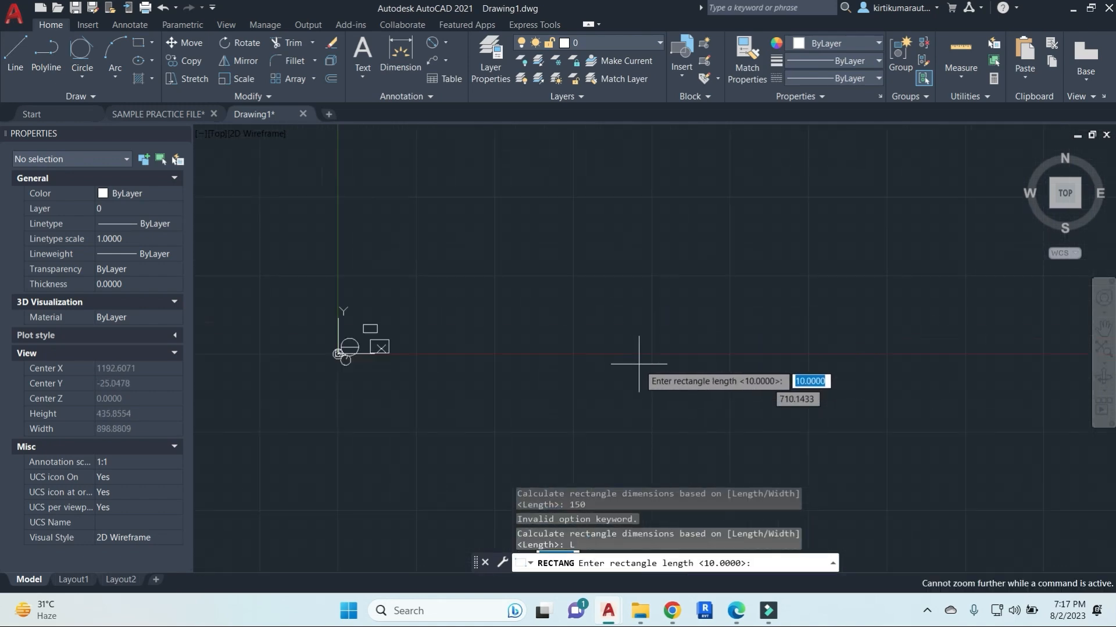
left_click(646, 359)
left_click(649, 359)
scroll(511, 273, "up", 5)
scroll(605, 311, "down", 3)
key("Escape")
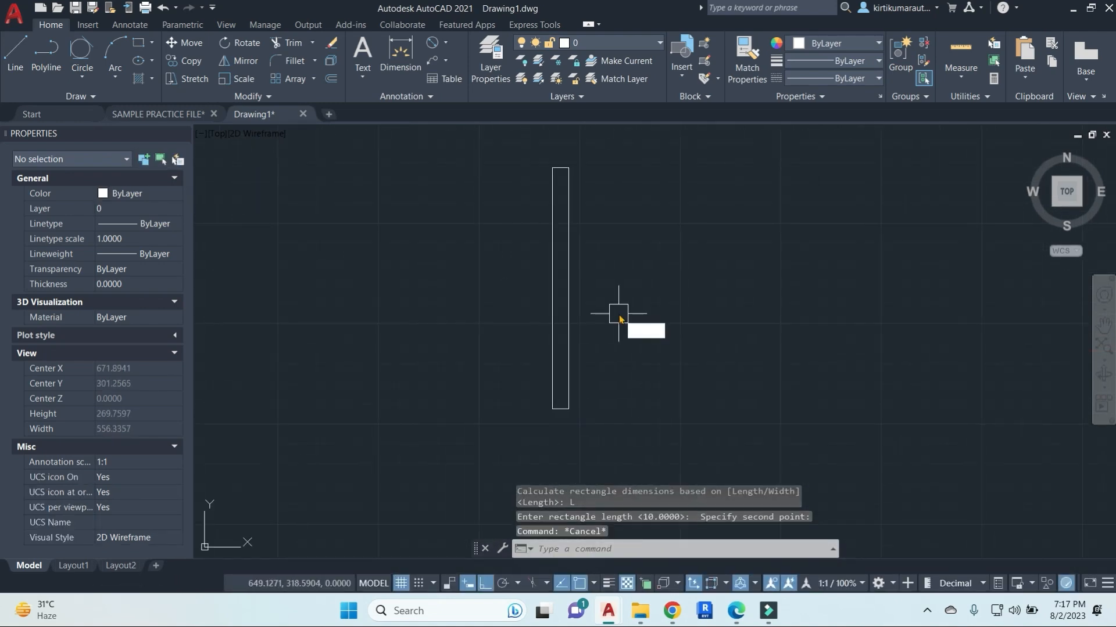
Add a horizontal linear dimension below the bottom edge of the tall narrow rectangle.
key("Return")
scroll(552, 419, "up", 4)
left_click(551, 394)
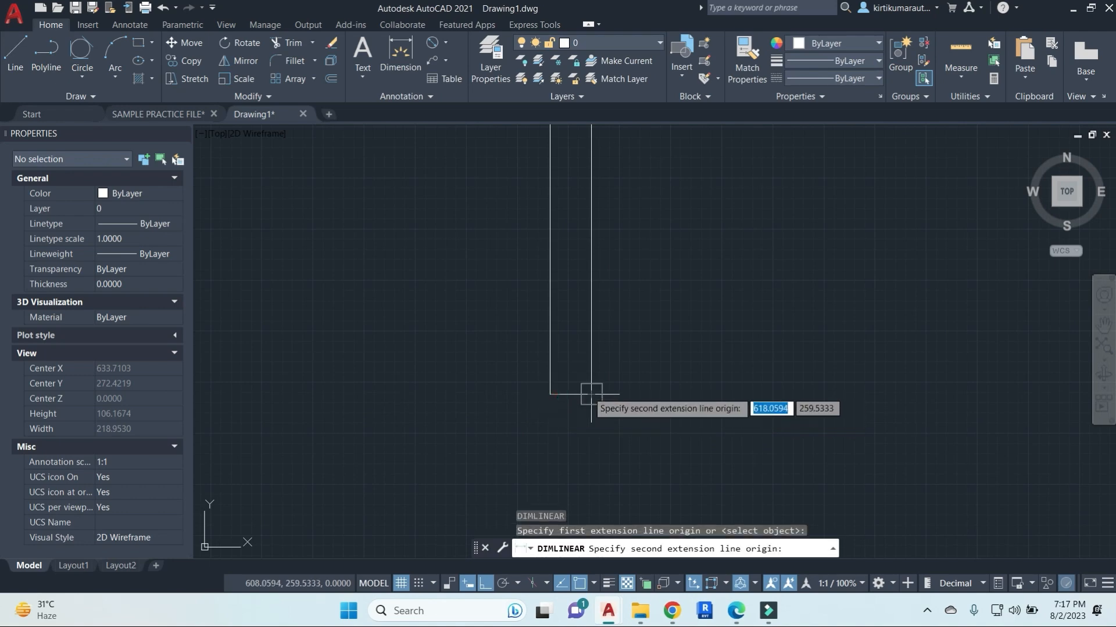
left_click(588, 396)
scroll(563, 400, "up", 4)
scroll(562, 401, "up", 3)
scroll(563, 401, "up", 2)
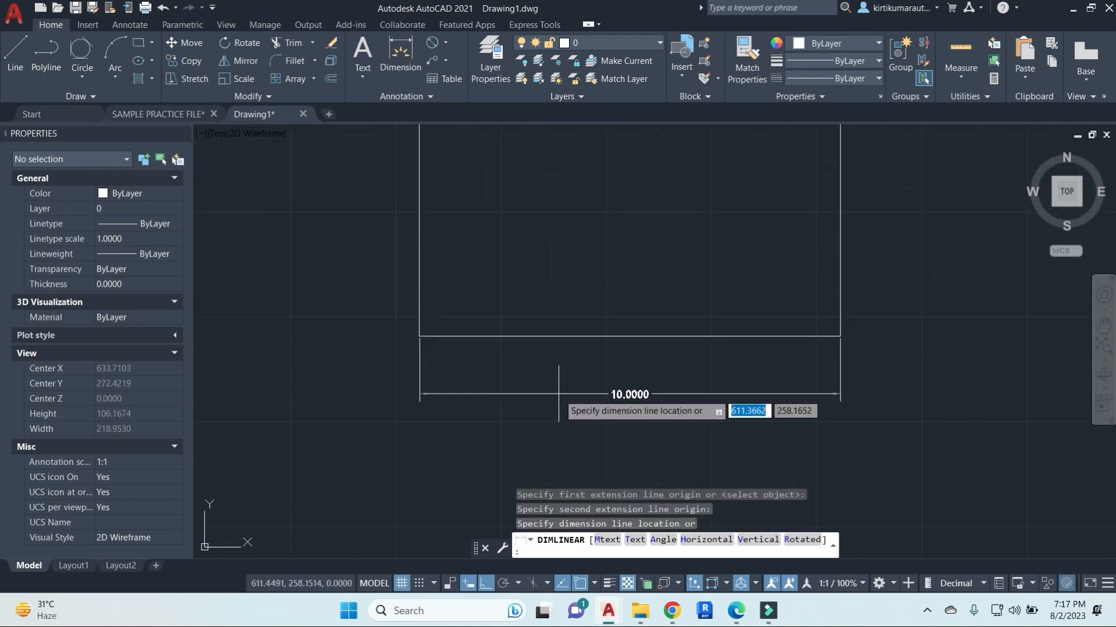
left_click(515, 400)
Add a vertical linear dimension along the left side of the tall narrow rectangle.
key("Return")
left_click(418, 336)
scroll(420, 325, "down", 7)
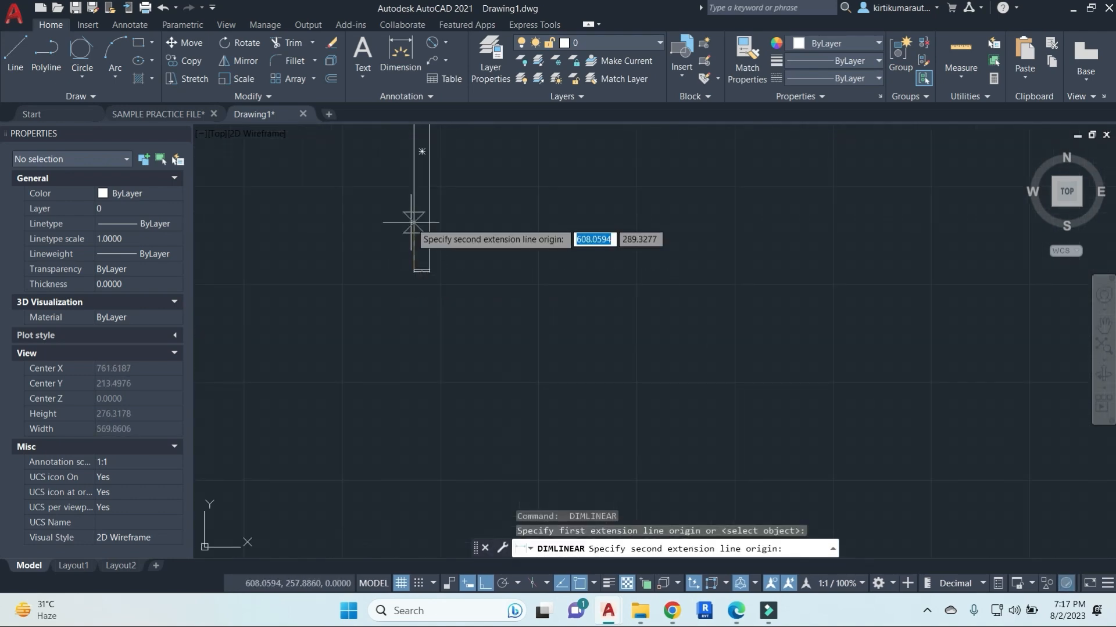
left_click(432, 192)
scroll(416, 372, "up", 12)
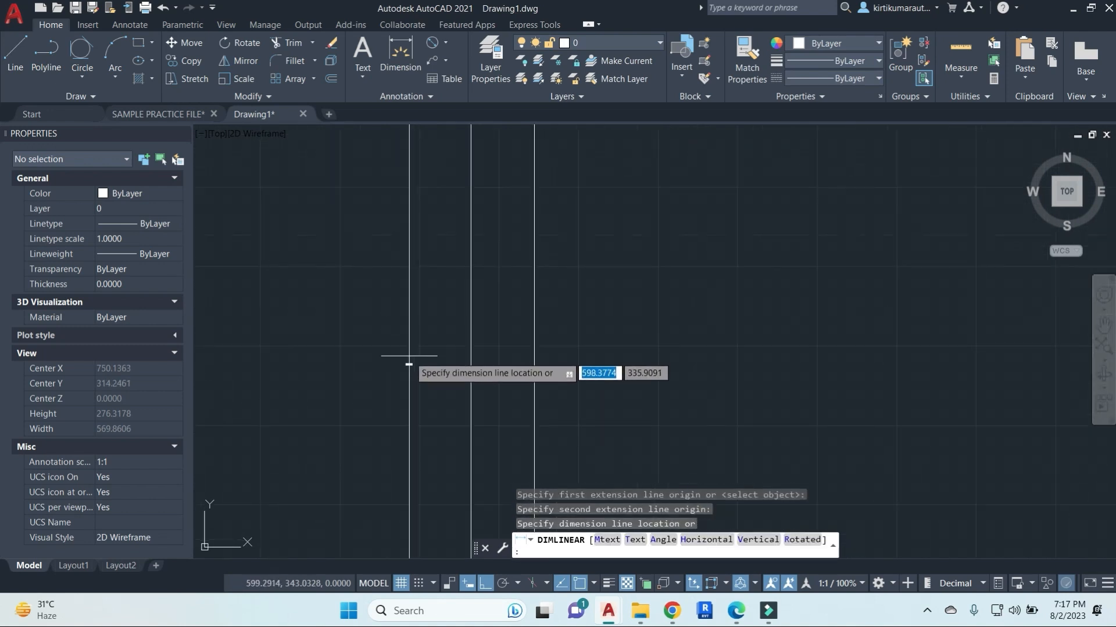
scroll(419, 430, "up", 1)
left_click(450, 473)
scroll(528, 368, "down", 6)
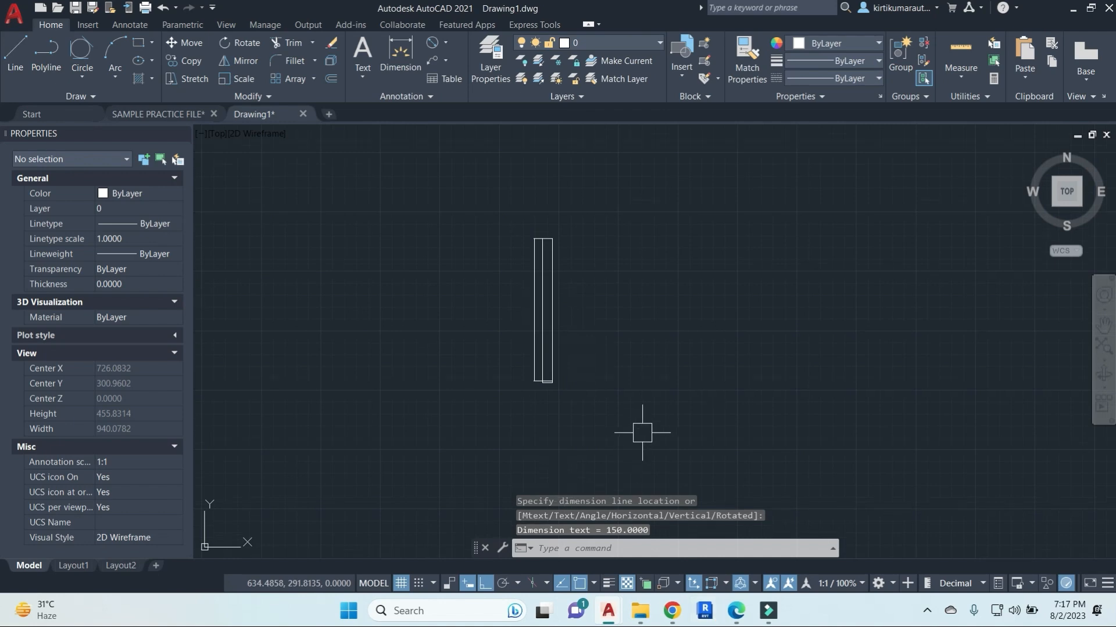
List the properties of the tall narrow rectangle, highlight its area value, and inspect its dimensions up close.
key("Escape")
key("Escape")
key("Escape")
type("li")
key("Return")
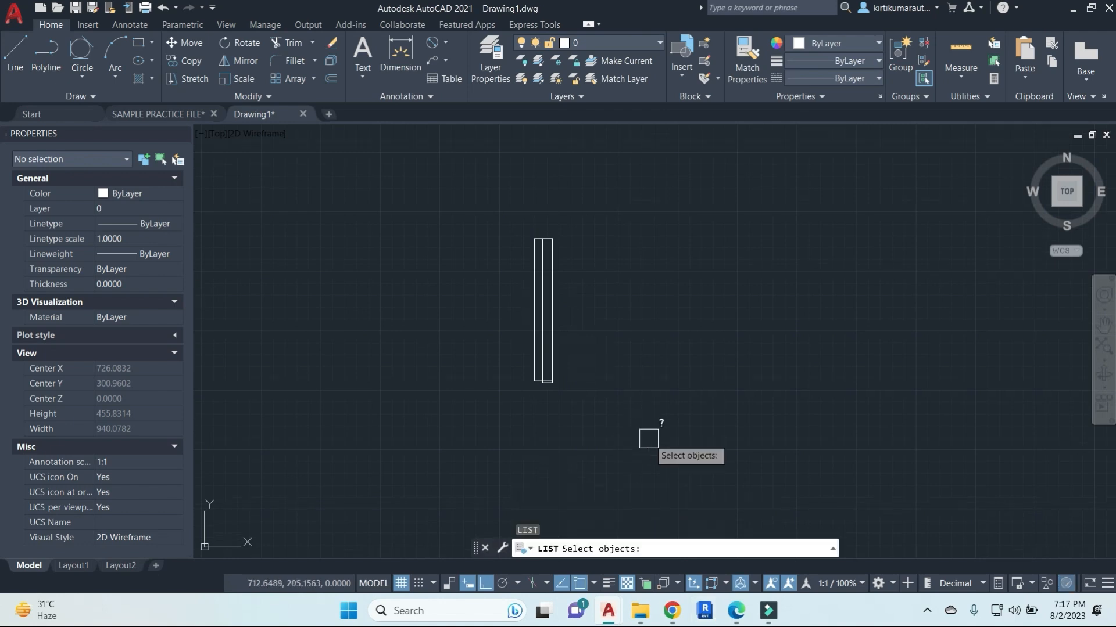
left_click(549, 347)
key("Return")
left_click_drag(689, 475, 586, 476)
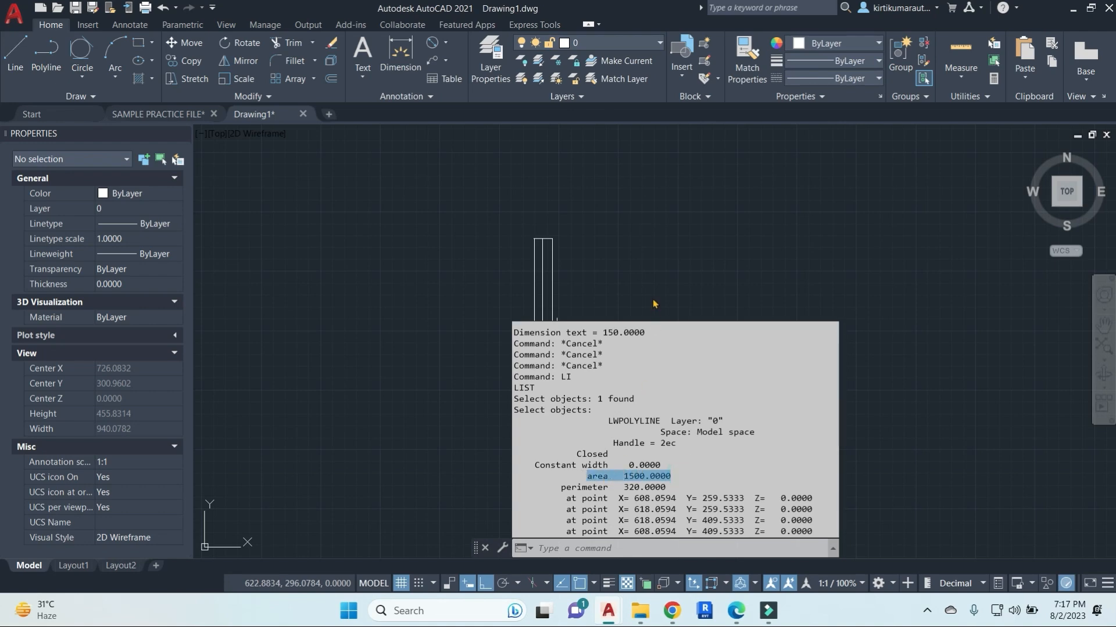
key("ctrl+c")
key("ctrl+v")
scroll(610, 303, "up", 10)
scroll(446, 284, "up", 3)
left_click(409, 296)
key("Escape")
scroll(525, 333, "down", 5)
Draw a rectangle 5000 units long and about 14 units high to the right of the dimensioned narrow rectangle.
type("rec")
key("Return")
middle_click_drag(660, 376, 598, 374)
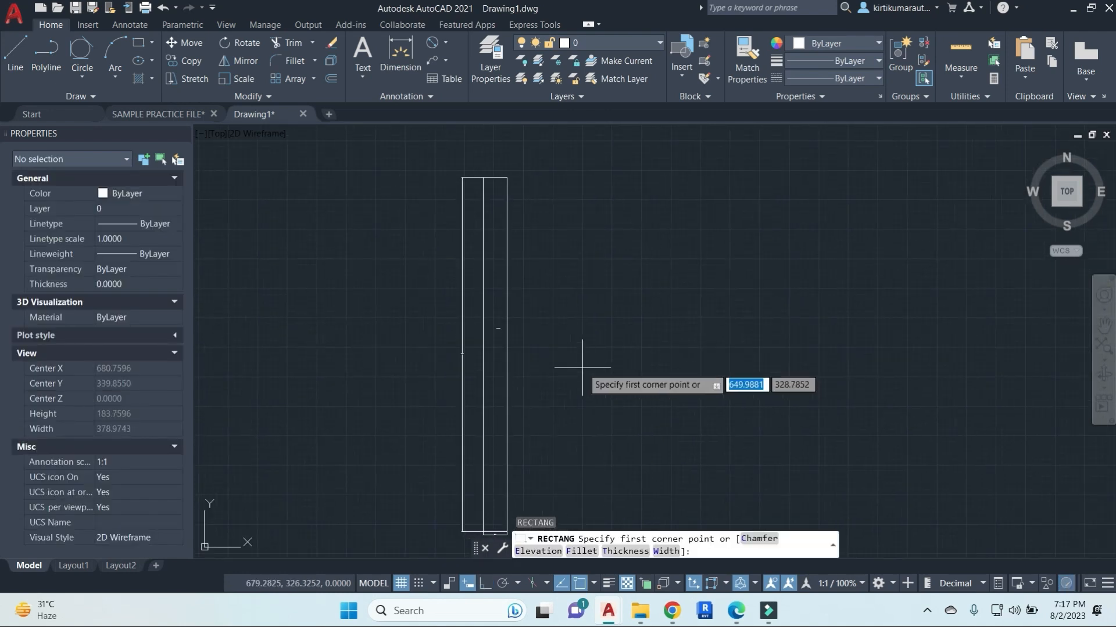
left_click(582, 246)
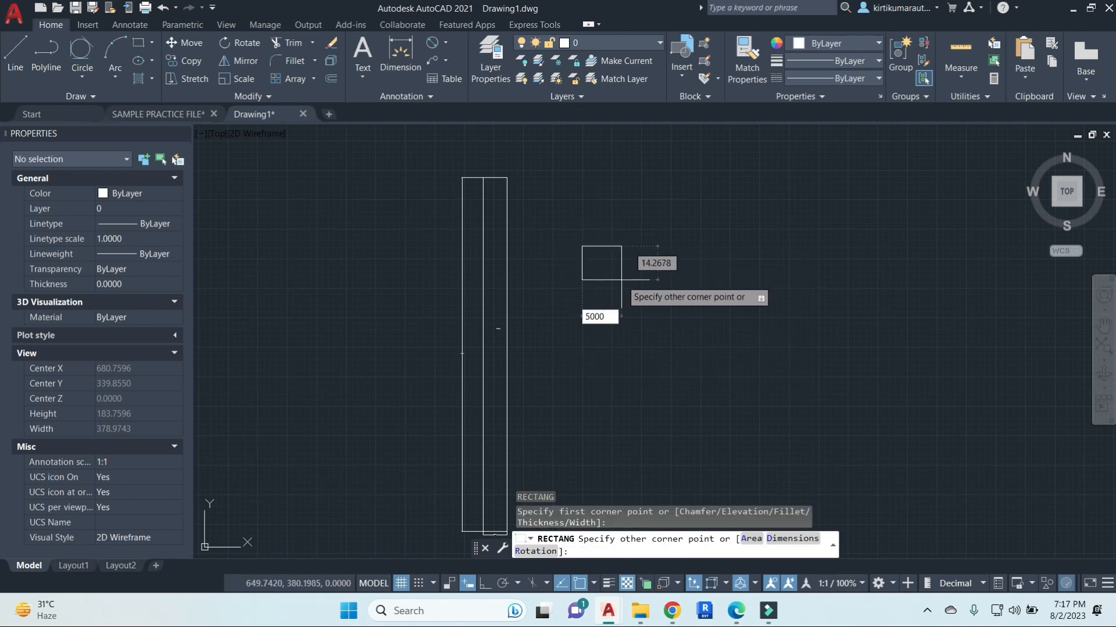
key("Return")
key("Escape")
key("Escape")
key("Escape")
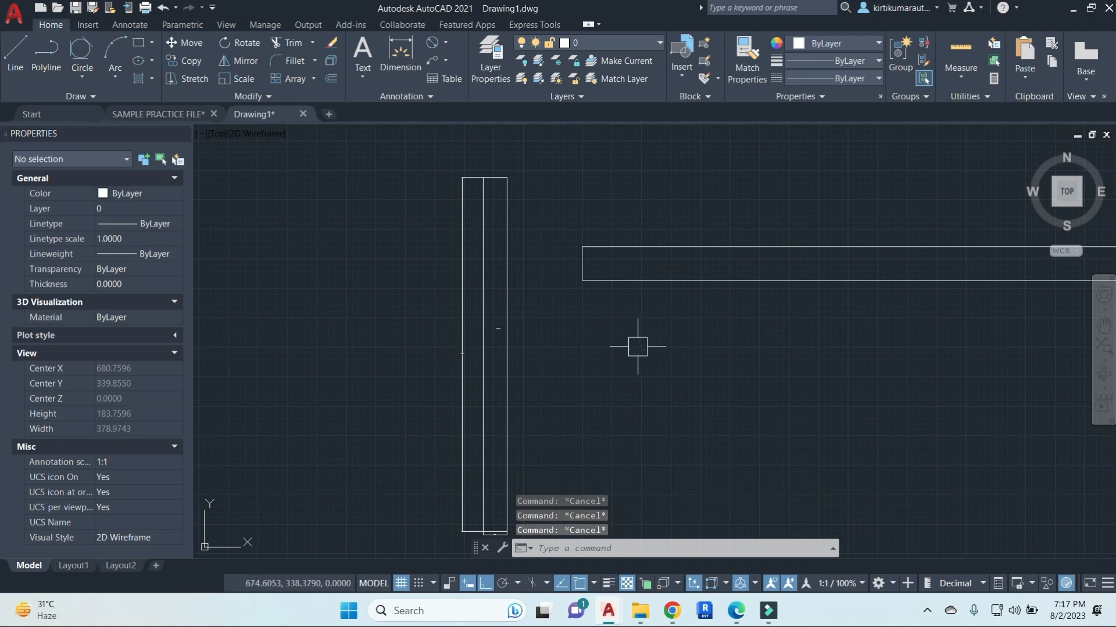
Erase the 5000-unit-long rectangle beside the dimensioned narrow rectangle.
key("Escape")
type("rec")
key("Return")
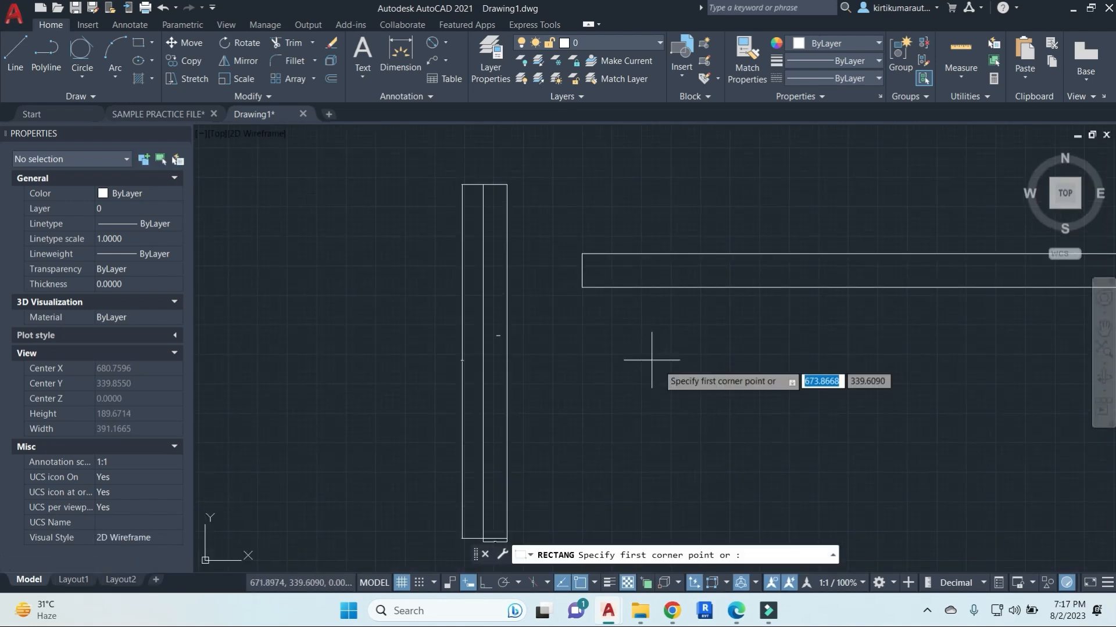
middle_click_drag(778, 384, 545, 351)
key("Escape")
left_click(546, 351)
left_click(423, 172)
type("e")
key("Return")
key("Escape")
Draw a rectangle with the Area option, area 5000 and width 100, to the right of the dimensioned narrow rectangle.
type("re")
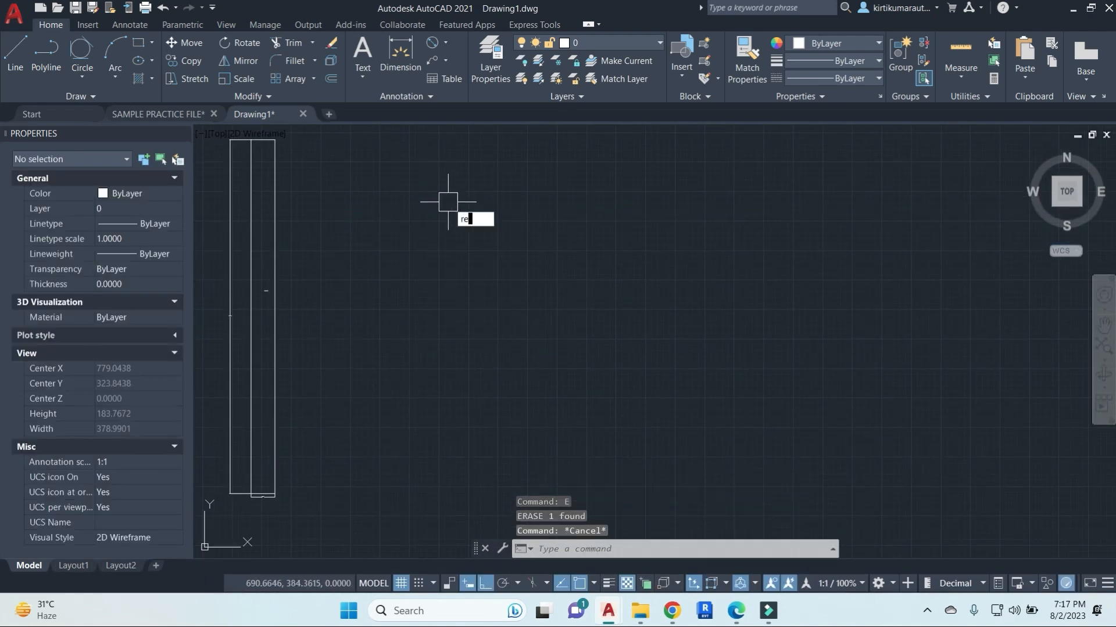
type("c")
key("Return")
left_click(530, 280)
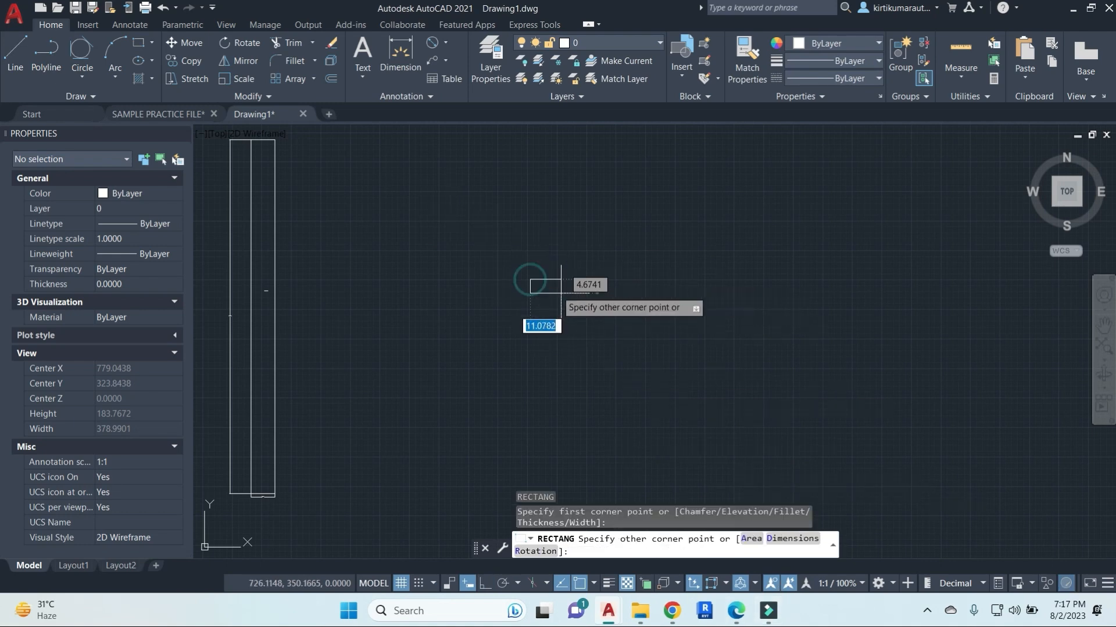
type("a")
key("Return")
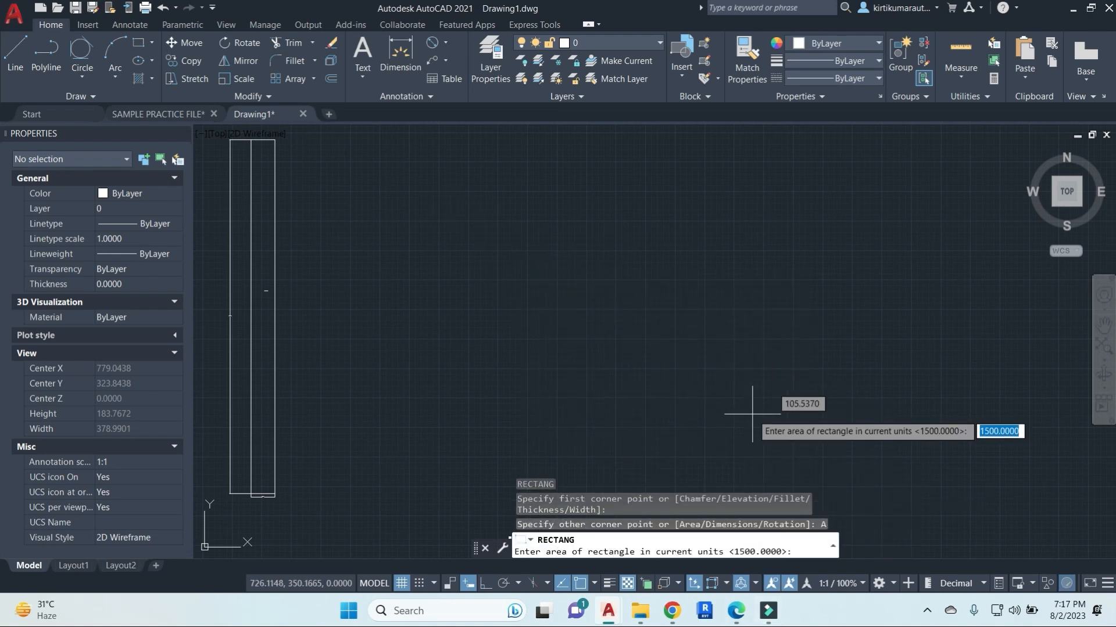
type("50")
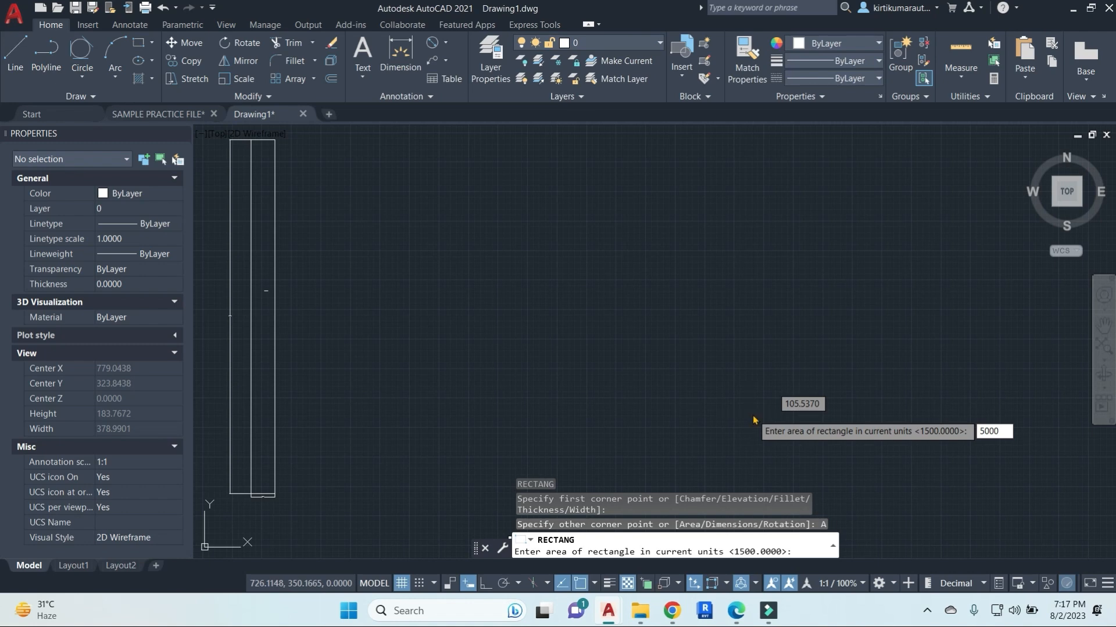
type("00")
key("Return")
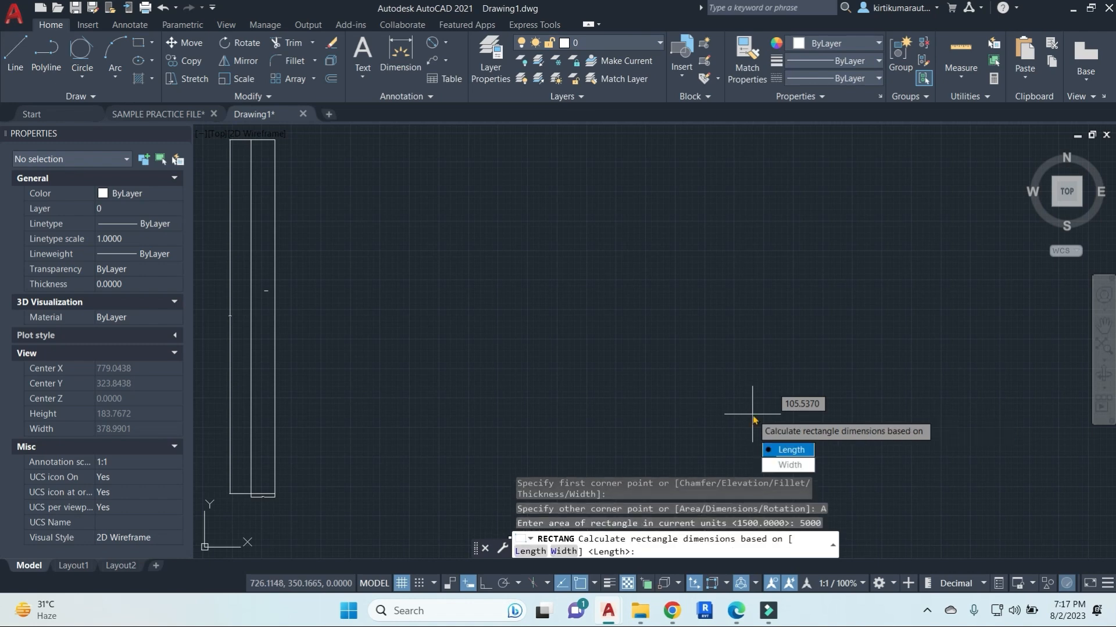
left_click(792, 466)
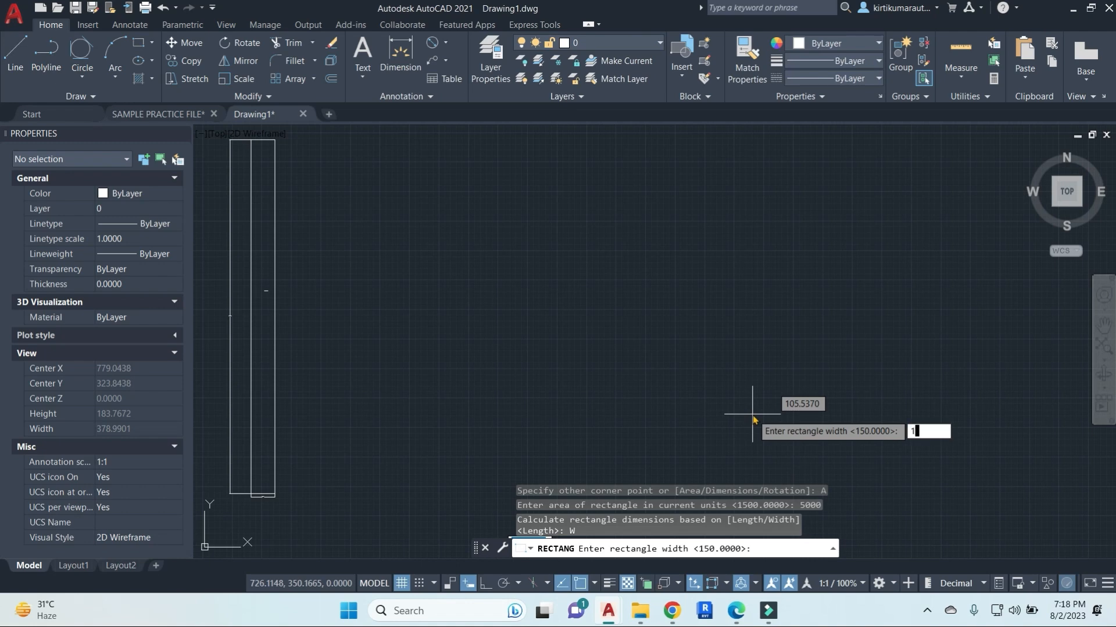
key("Return")
scroll(744, 383, "down", 3)
key("Escape")
key("Escape")
Add a linear dimension above the top edge of the wider area-based rectangle to the right of the narrow one.
type("dli")
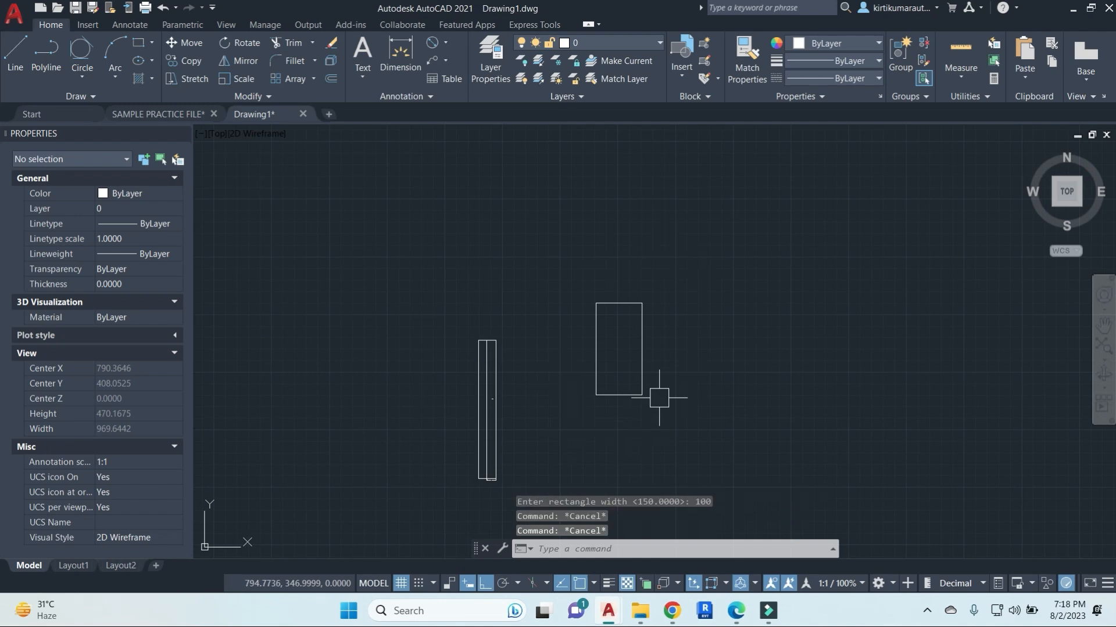
key("Return")
left_click(641, 303)
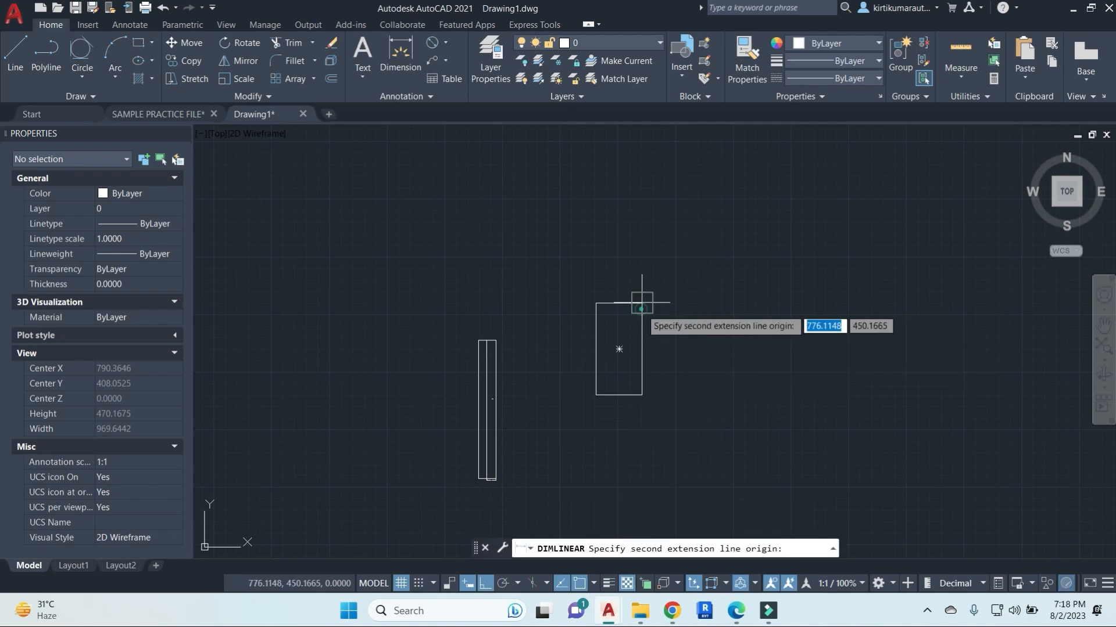
left_click(596, 303)
scroll(598, 305, "up", 5)
left_click(606, 415)
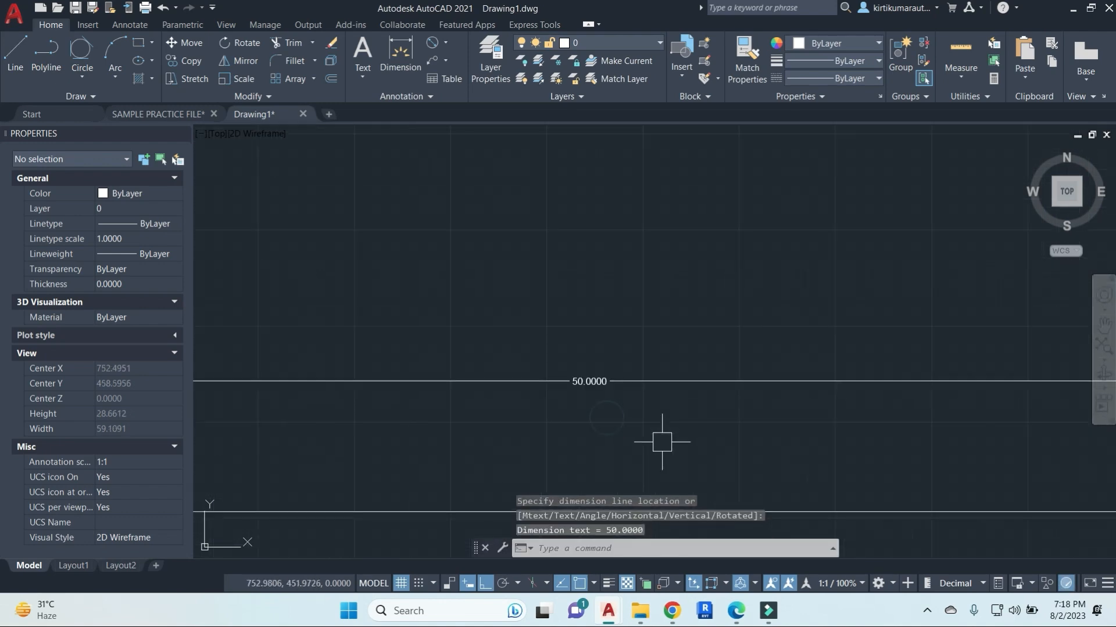
scroll(662, 438, "up", 3)
Add a vertical linear dimension along the left edge of the same area-based rectangle.
key("Return")
left_click(377, 254)
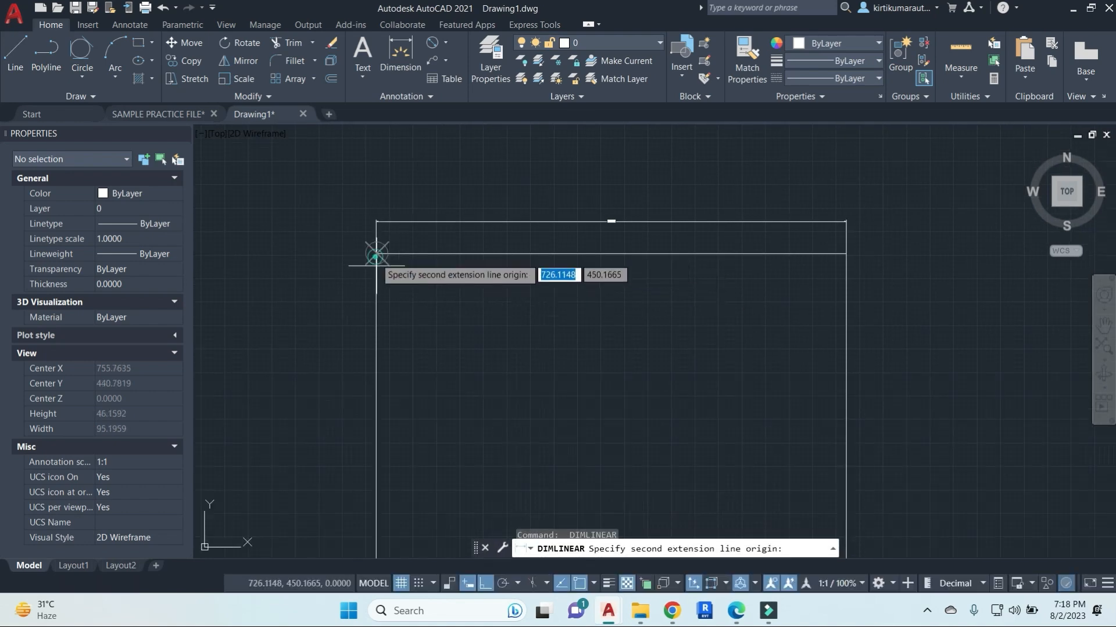
scroll(459, 377, "down", 4)
middle_click_drag(493, 466, 521, 378)
scroll(494, 384, "down", 2)
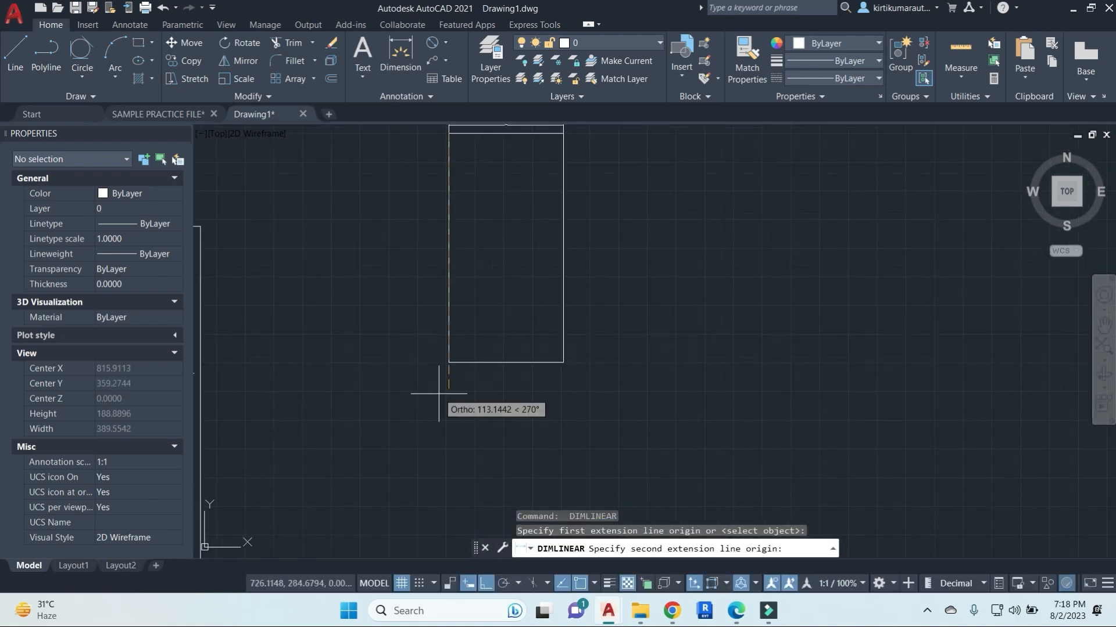
left_click(447, 362)
scroll(442, 302, "up", 4)
left_click(495, 197)
scroll(552, 272, "up", 5)
key("Escape")
key("Escape")
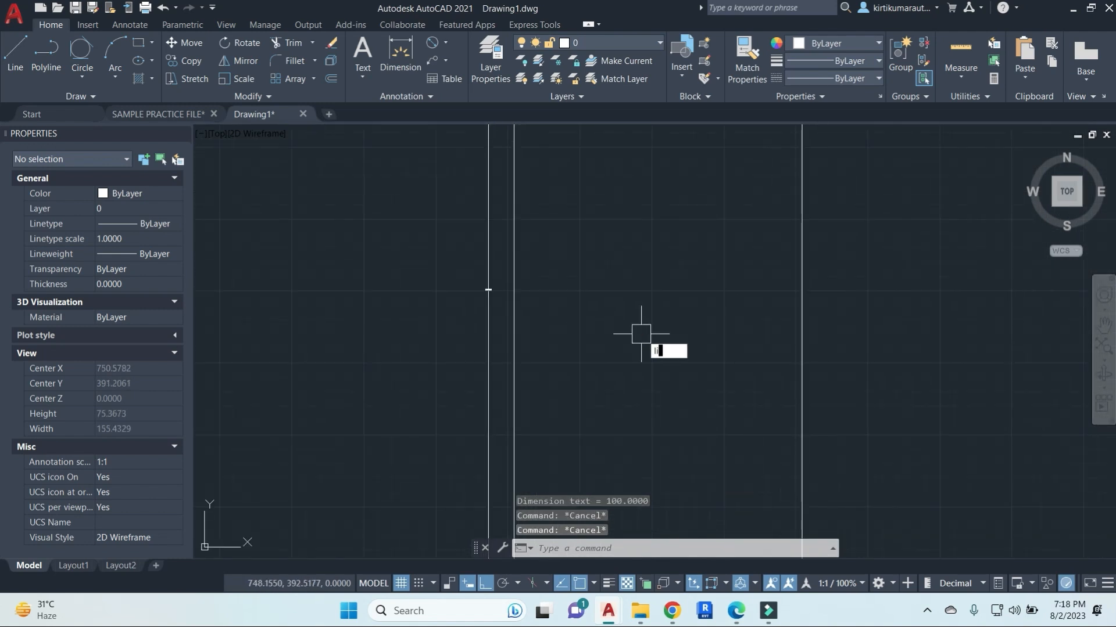
key("Escape")
Measure the area of the dimensioned wider rectangle using the Area command's Object option.
type("are")
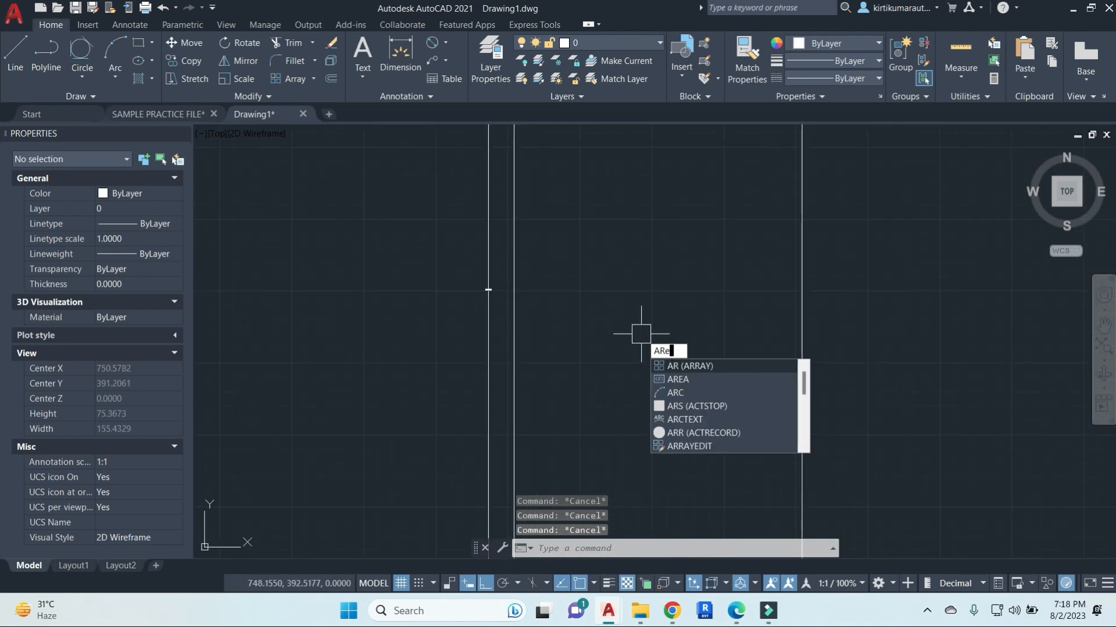
key("Return")
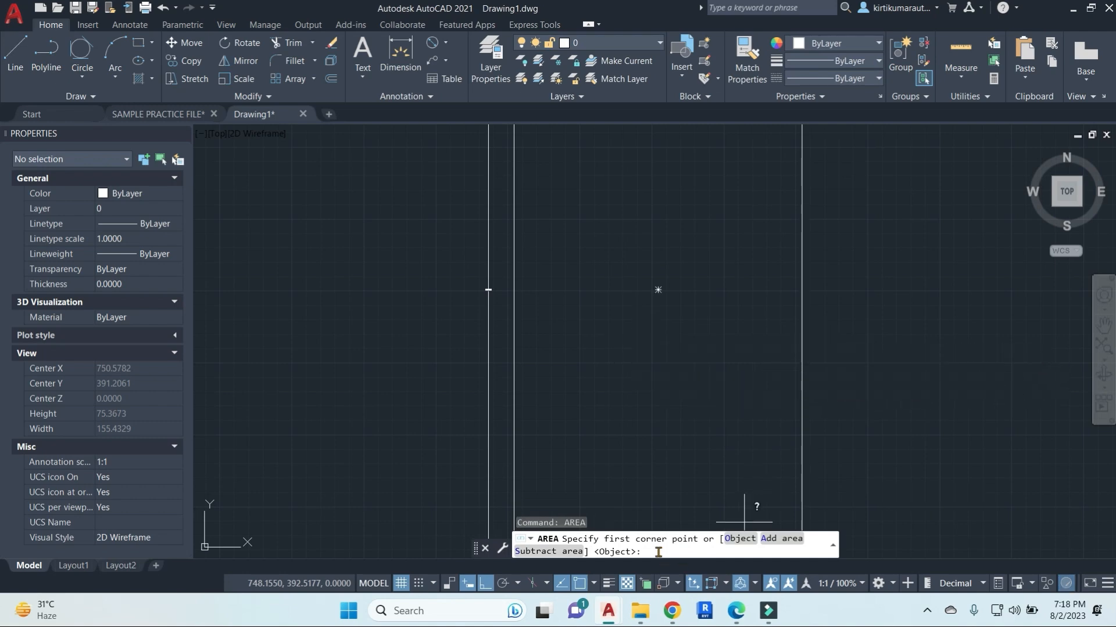
left_click(746, 540)
left_click(802, 416)
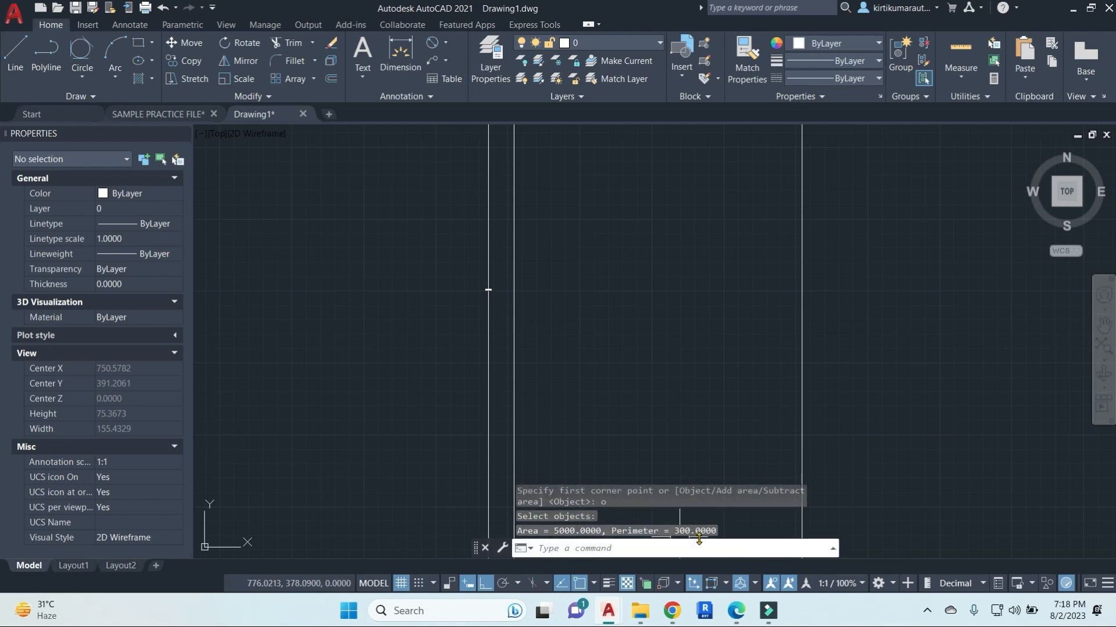
key("Escape")
key("Escape")
key("Escape")
scroll(706, 308, "down", 5)
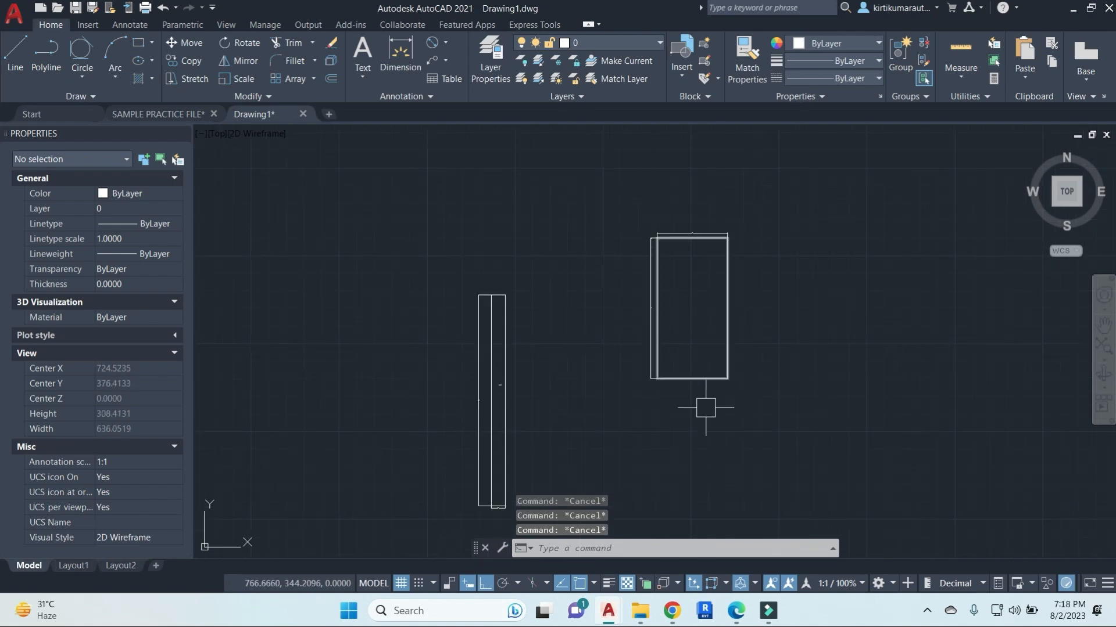
Draw a rectangle with the Dimensions option, length 300 and width 400, below the dimensioned wider rectangle.
scroll(715, 387, "up", 5)
type("re")
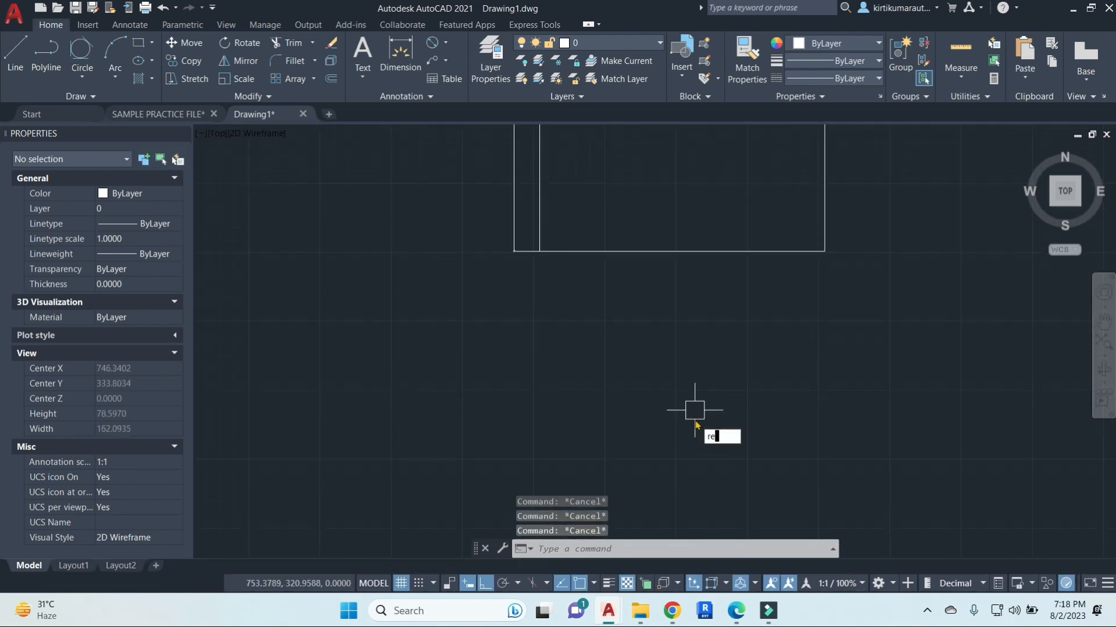
type("c")
key("Return")
left_click(616, 341)
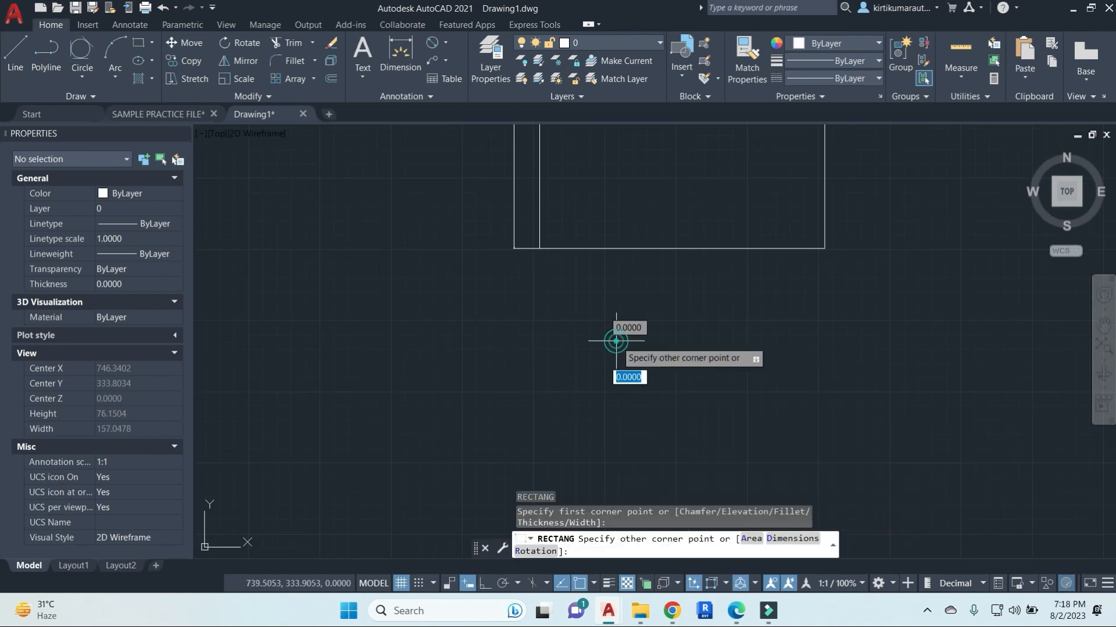
left_click(799, 543)
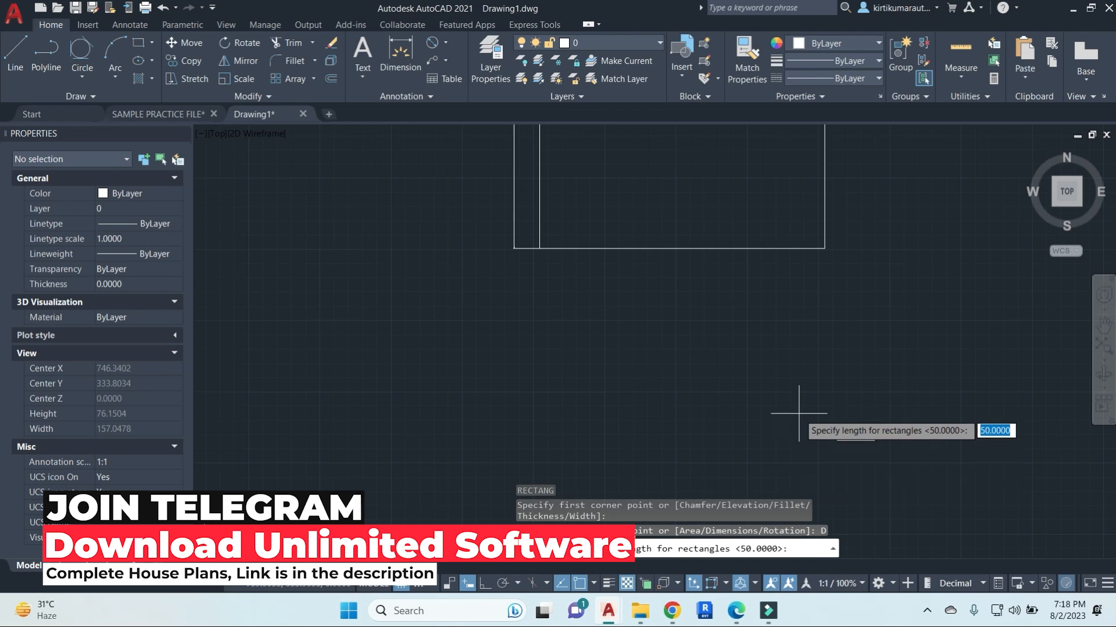
type("3")
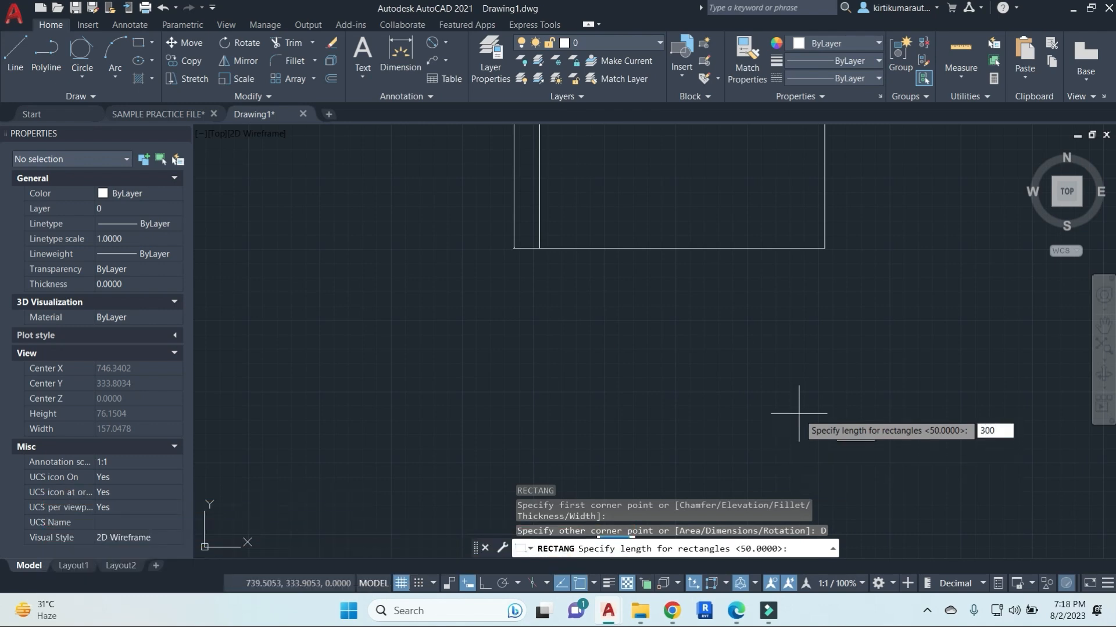
type("00")
key("Return")
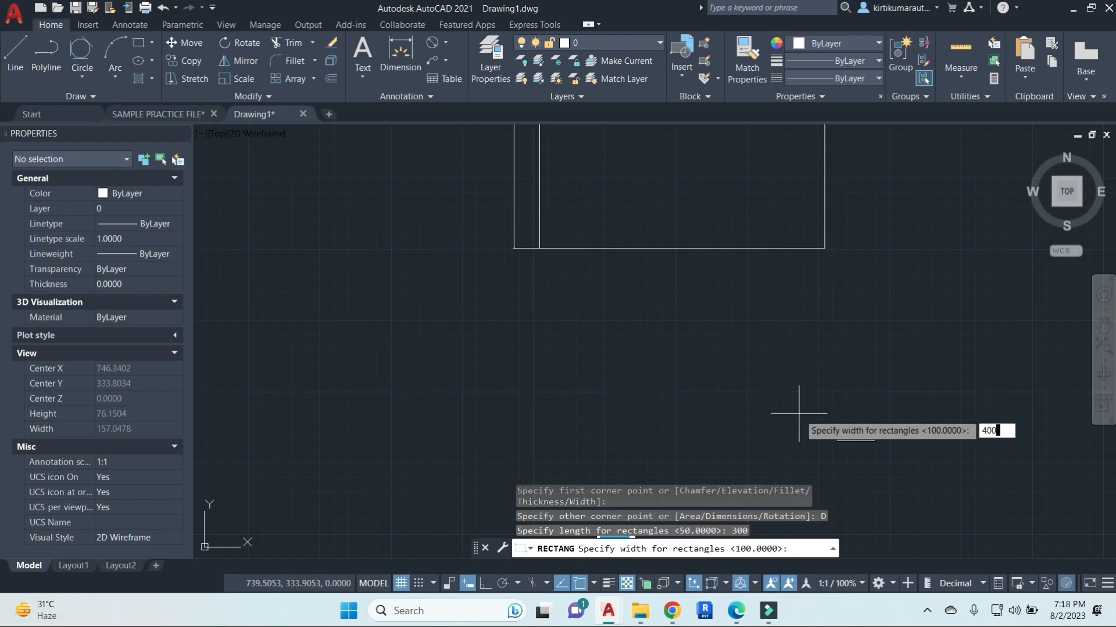
key("Return")
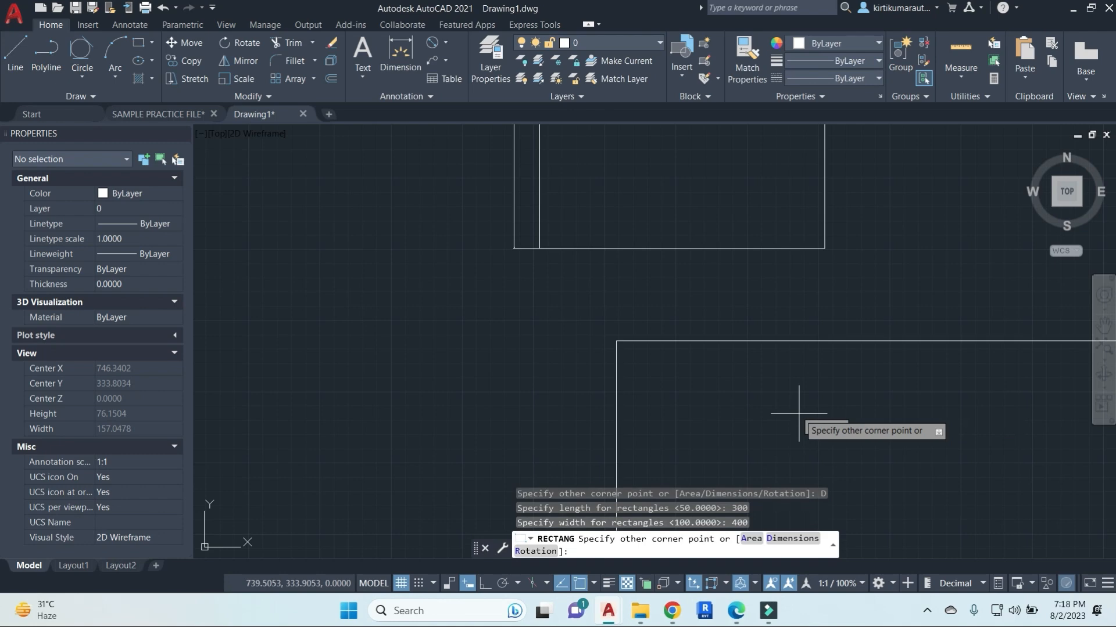
scroll(802, 424, "down", 10)
left_click(613, 260)
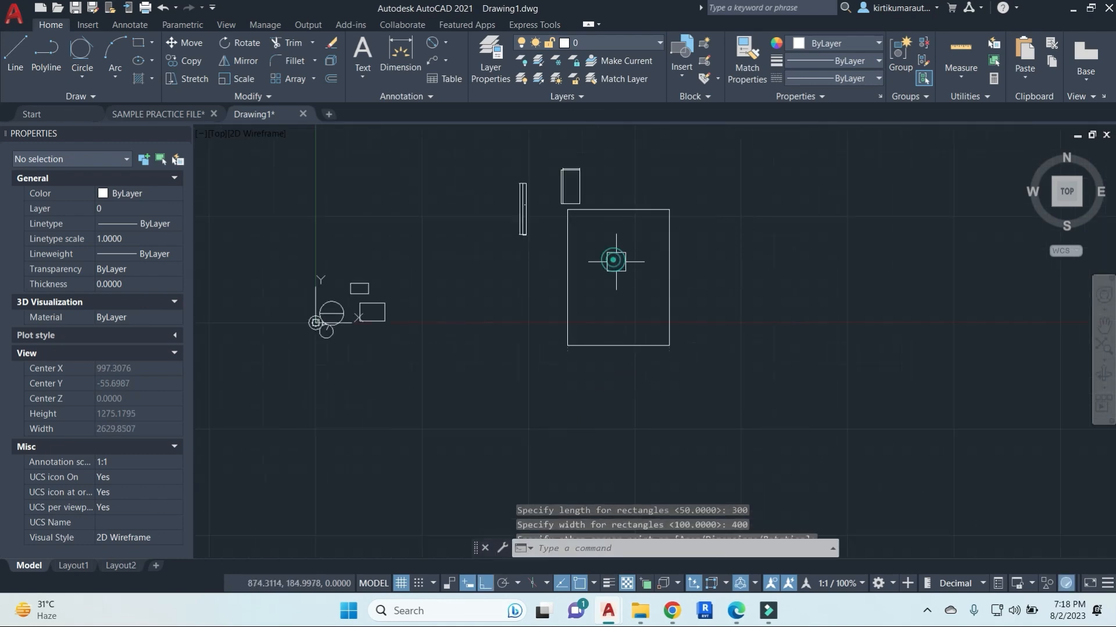
scroll(613, 260, "up", 4)
key("Escape")
key("Escape")
type("d")
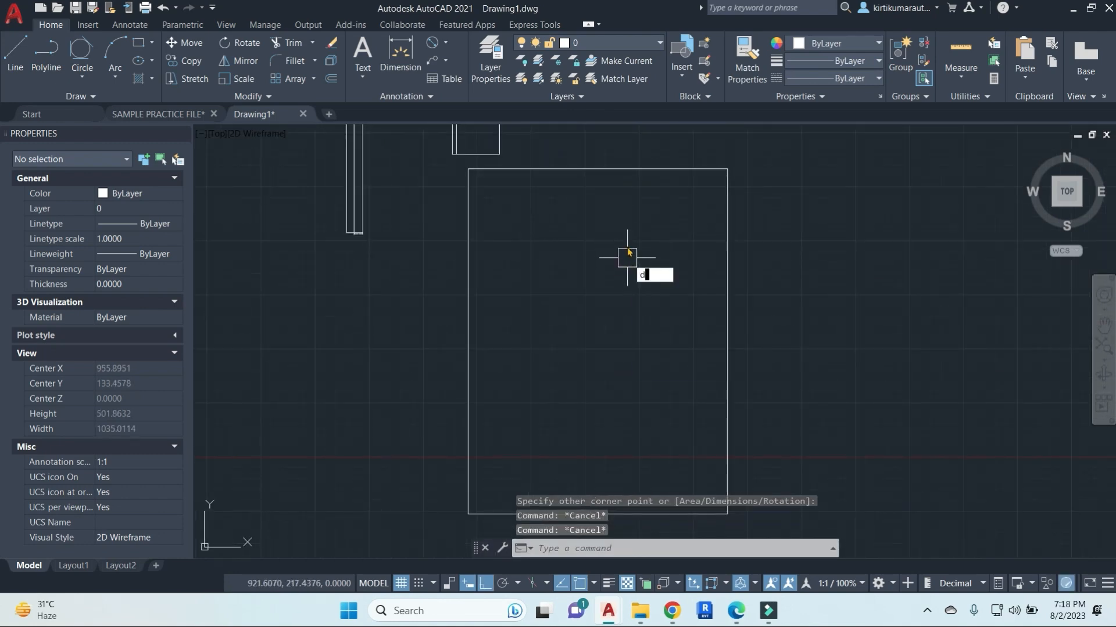
key("Return")
key("Escape")
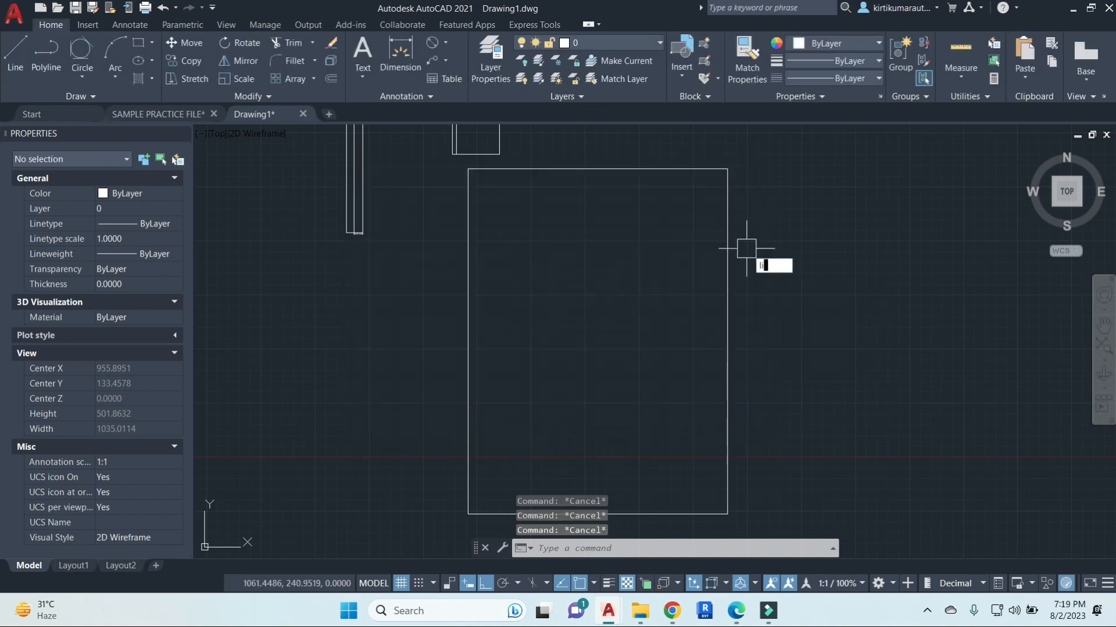
List the properties of the 300 by 400 rectangle and paste its copied area value as text inside it.
type("li")
key("Return")
left_click(720, 291)
key("Return")
left_click_drag(694, 474, 618, 476)
key("ctrl+c")
left_click(641, 274)
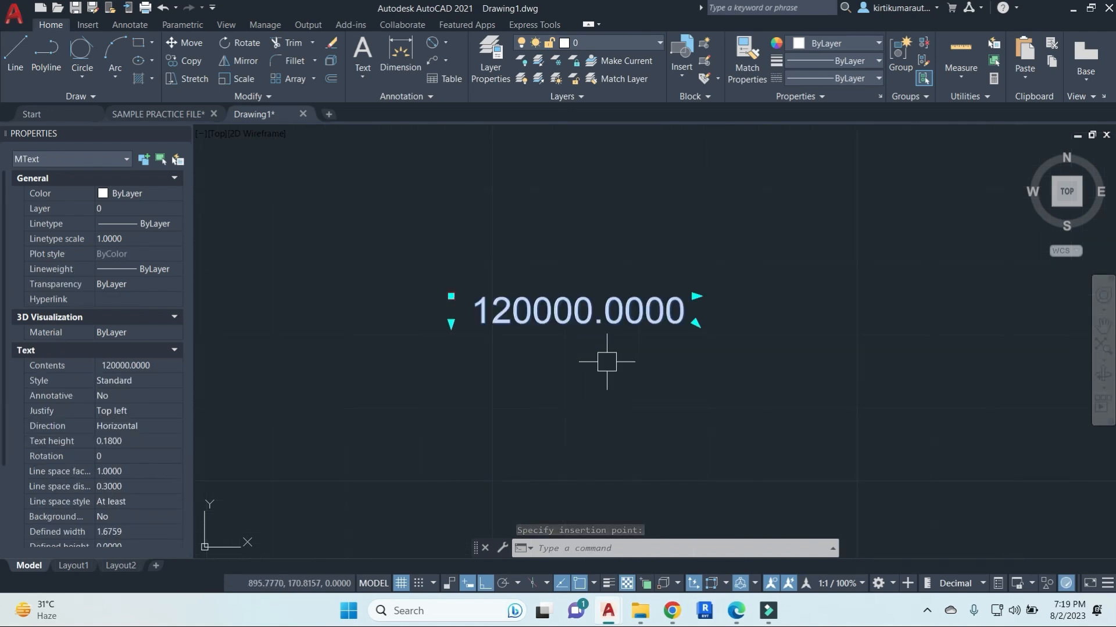
scroll(636, 384, "down", 10)
scroll(626, 382, "up", 10)
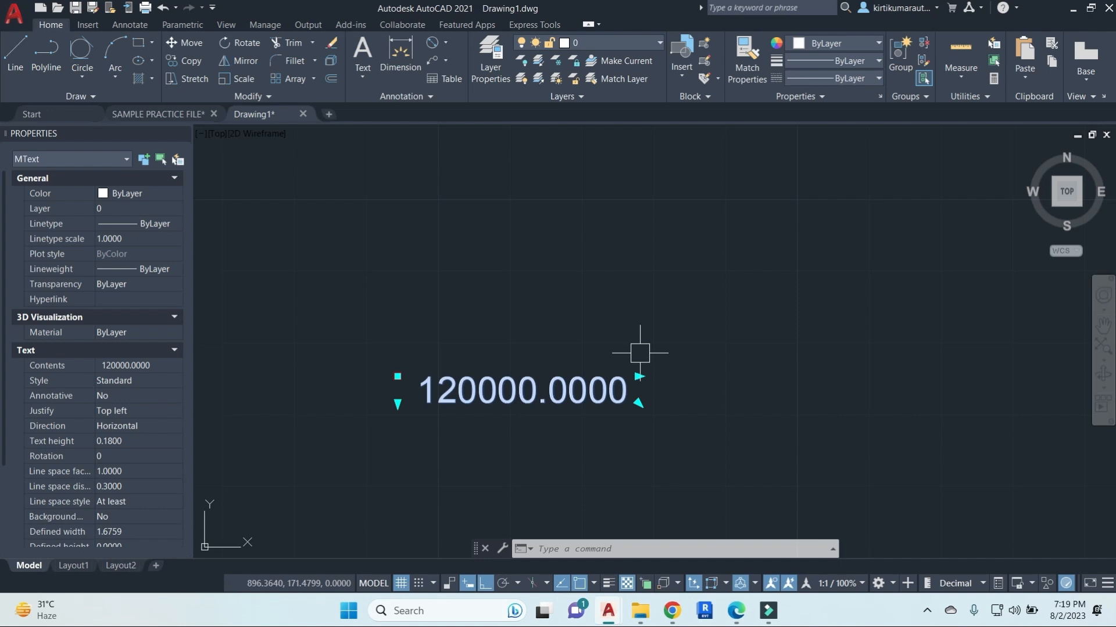
scroll(640, 352, "down", 5)
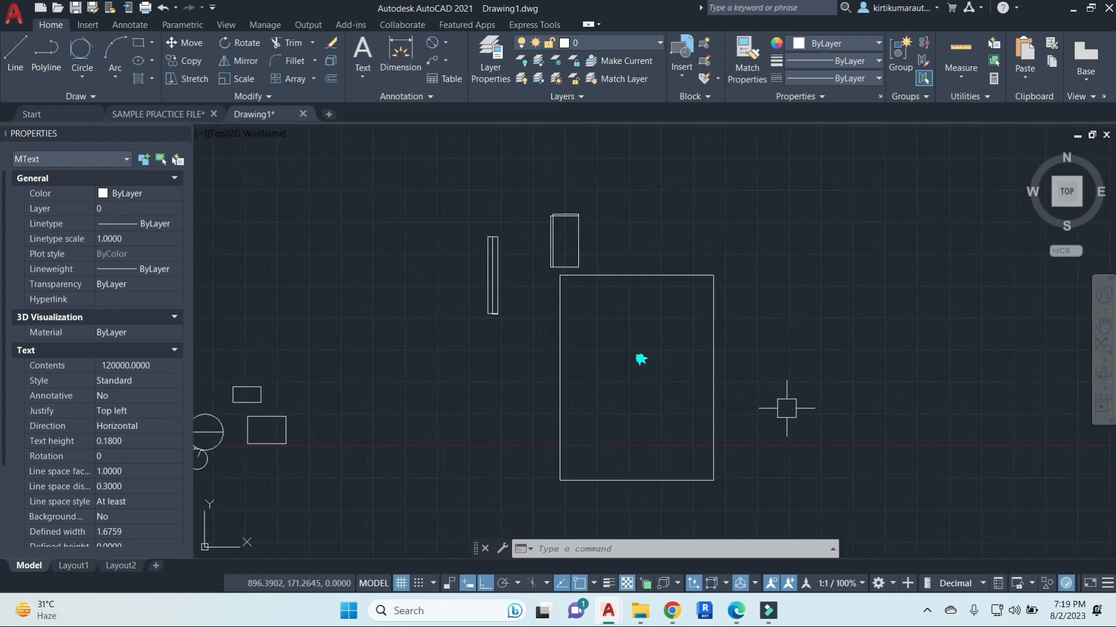
Erase the narrow rectangle, the wider one and the 300 by 400 one together with their dimensions and the area text.
key("Escape")
key("Escape")
middle_click_drag(786, 406, 717, 381)
left_click(705, 386)
left_click(391, 175)
type("e")
key("Return")
key("Escape")
key("Escape")
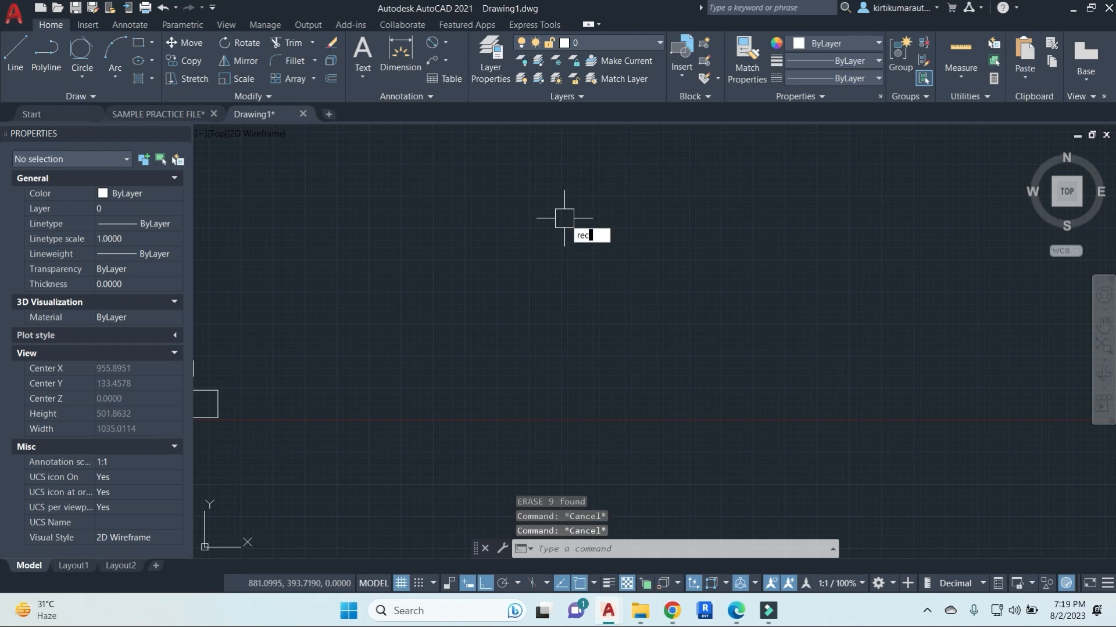
Draw a rectangle in the cleared area with a rotation of 15 degrees, an area of 5000 and a width of 60.
type("rec")
key("Return")
left_click(547, 273)
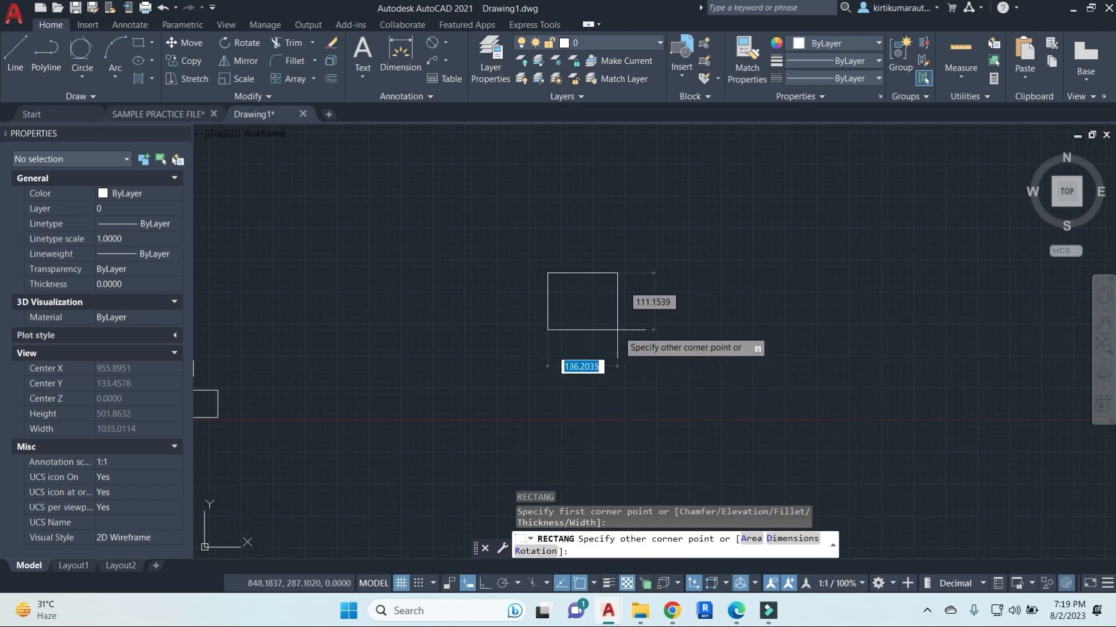
left_click(529, 551)
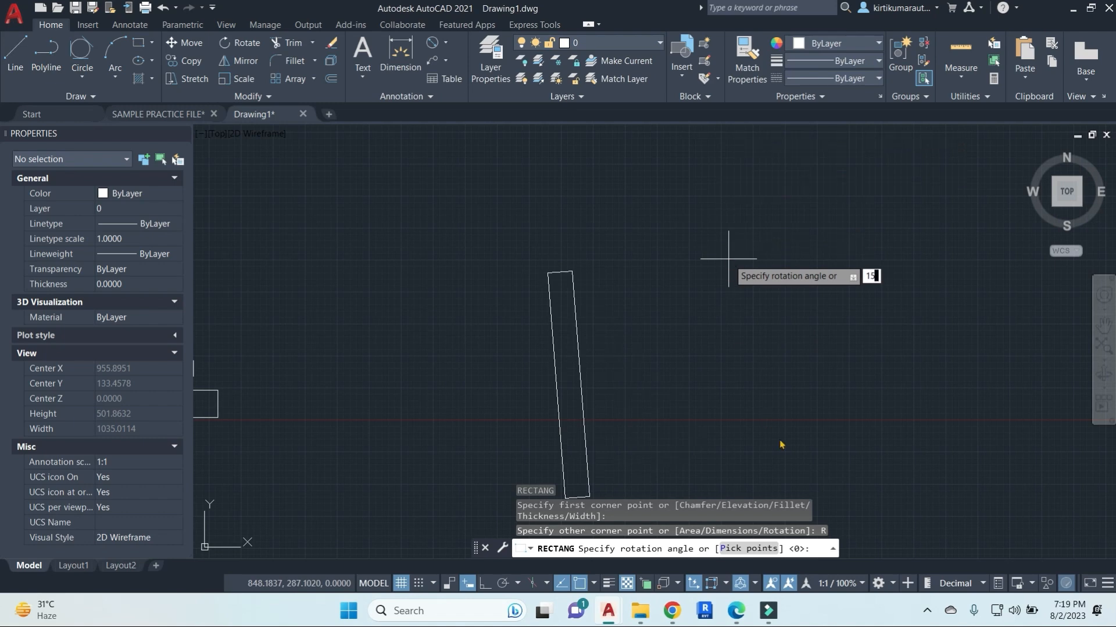
key("Return")
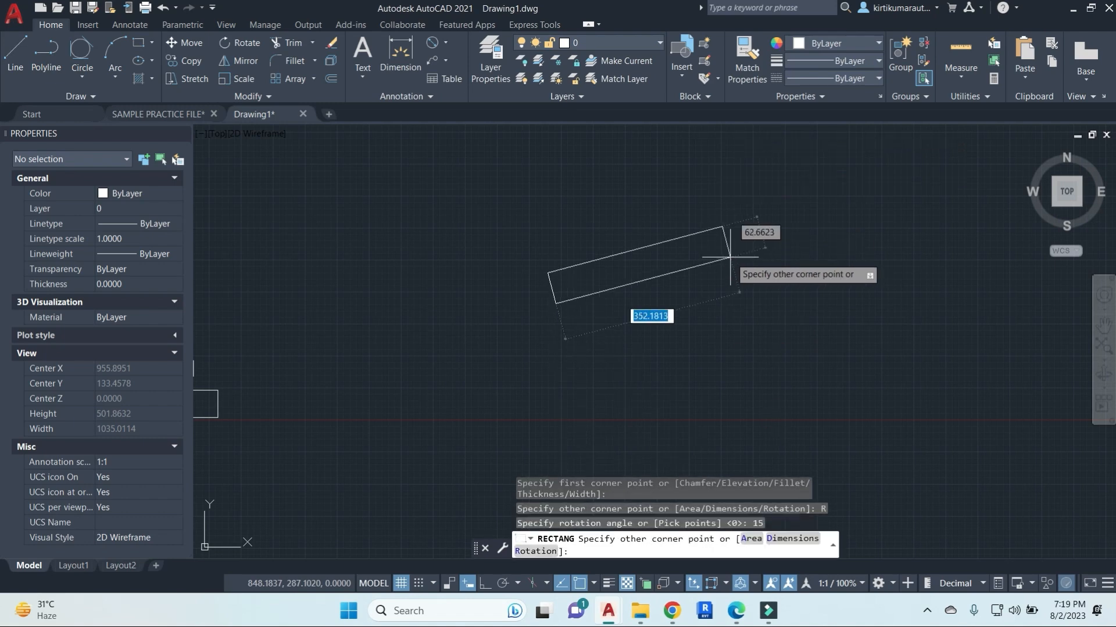
left_click(742, 541)
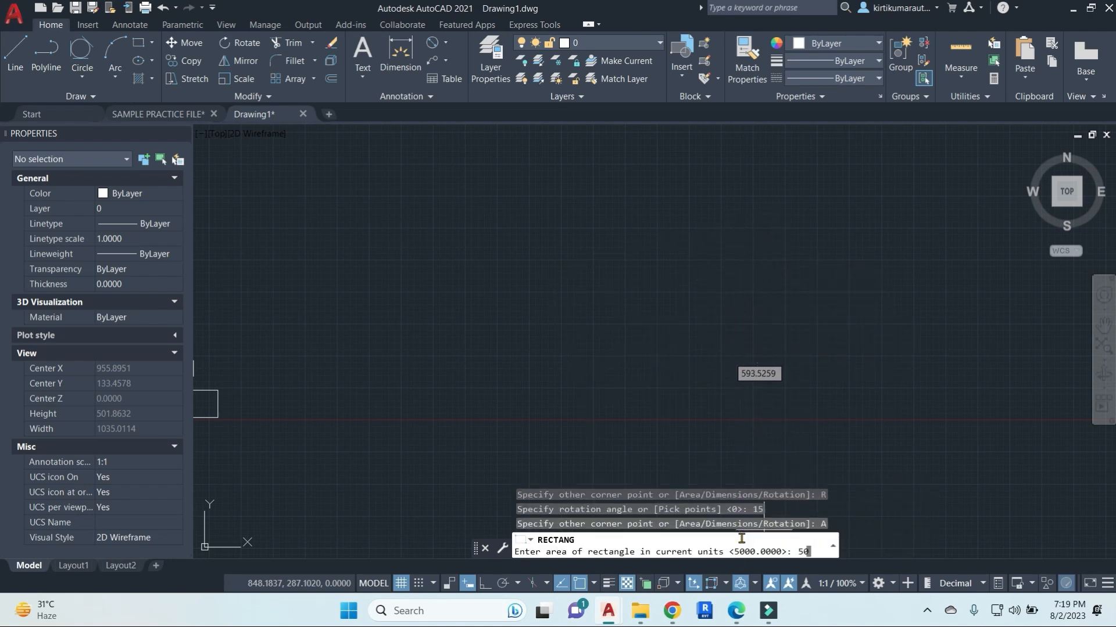
key("Return")
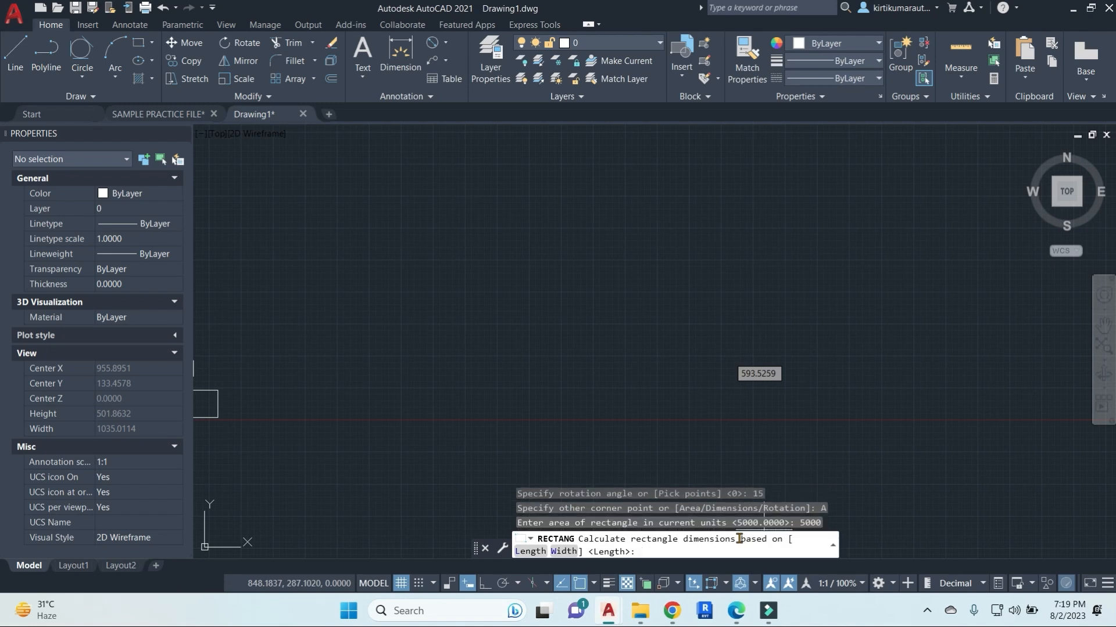
left_click(566, 552)
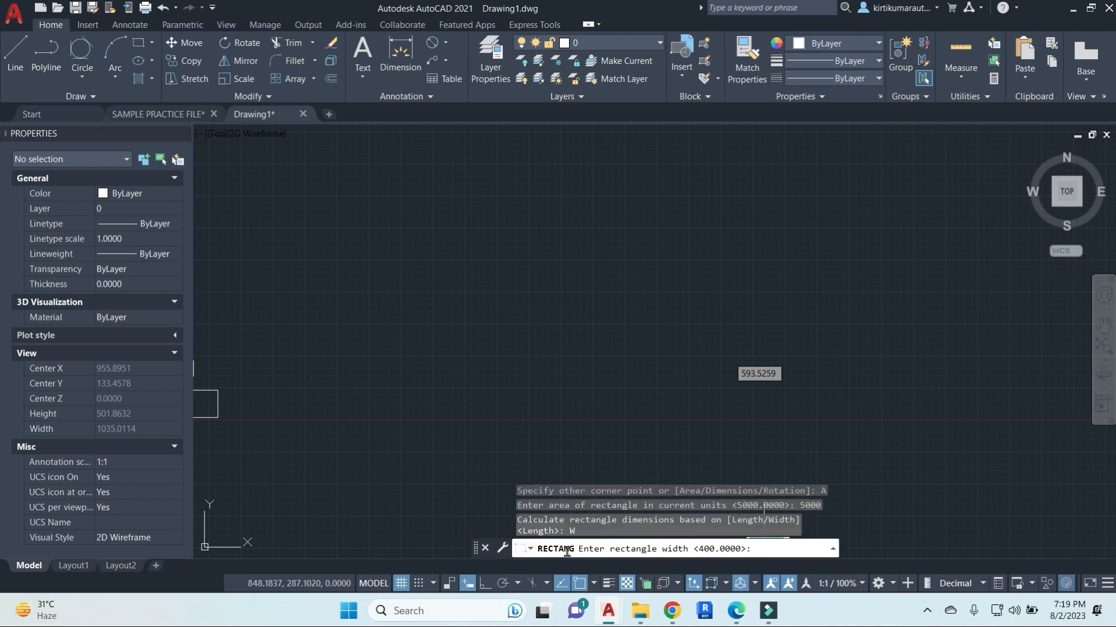
key("Return")
left_click(600, 331)
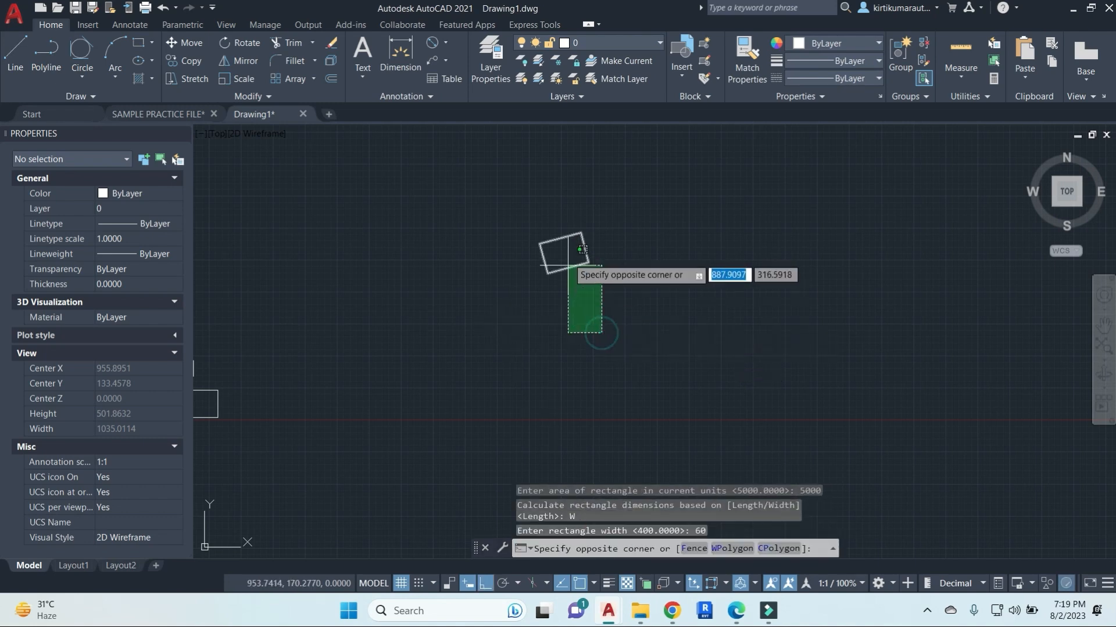
scroll(577, 272, "up", 2)
left_click(636, 366)
scroll(593, 283, "up", 3)
key("Escape")
key("Escape")
key("Escape")
middle_click_drag(526, 279, 561, 308)
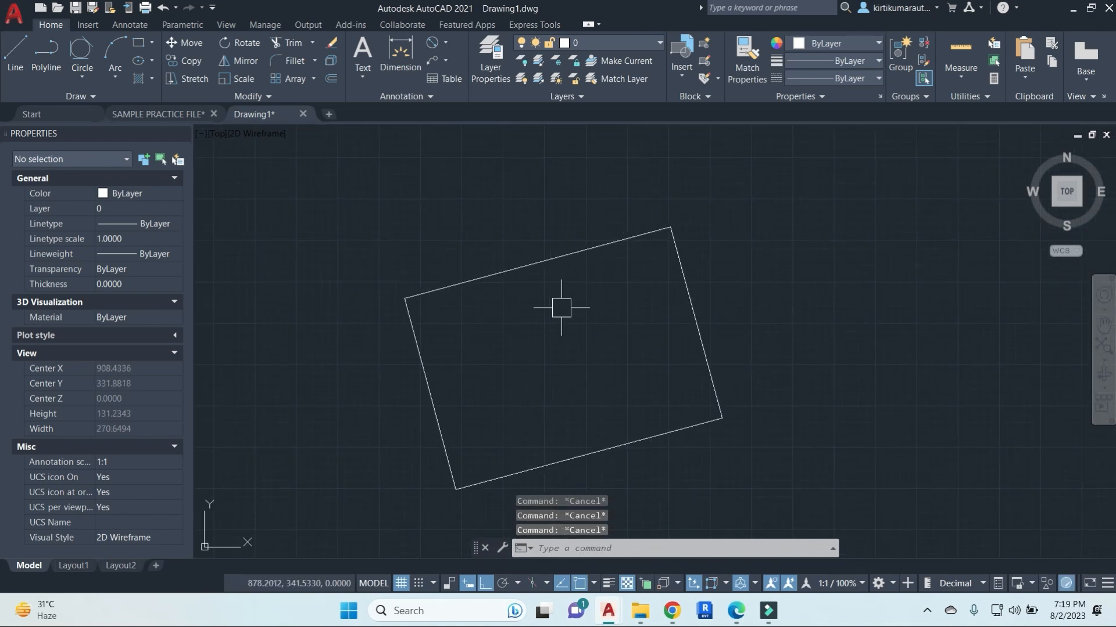
middle_click_drag(544, 341, 540, 302)
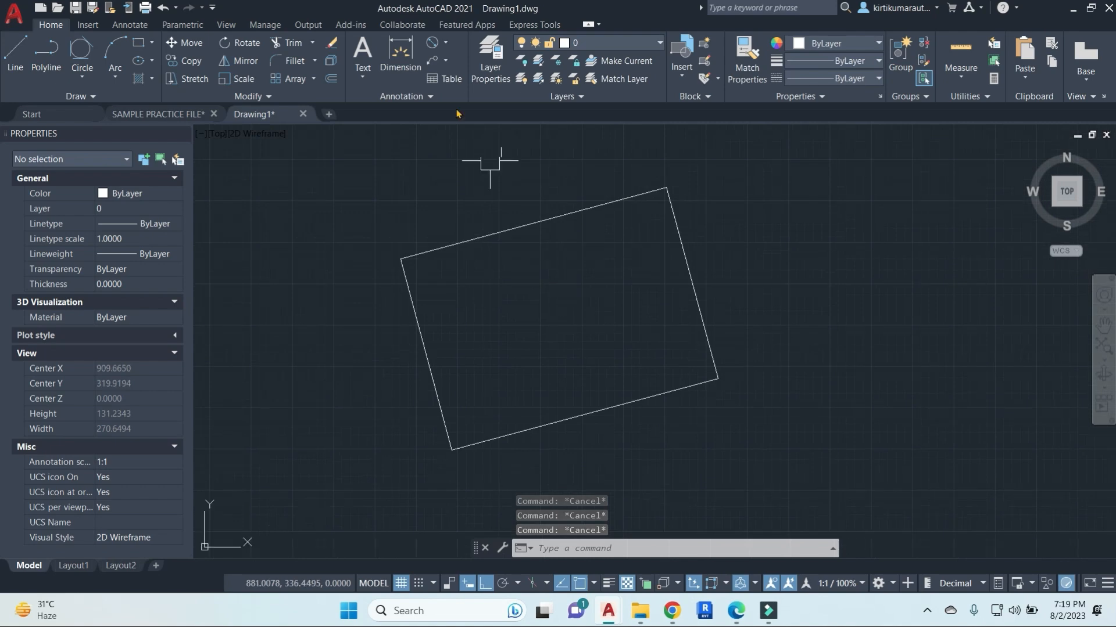
Place a horizontal linear dimension about 57 units long between two free points above the rotated rectangle.
left_click(445, 43)
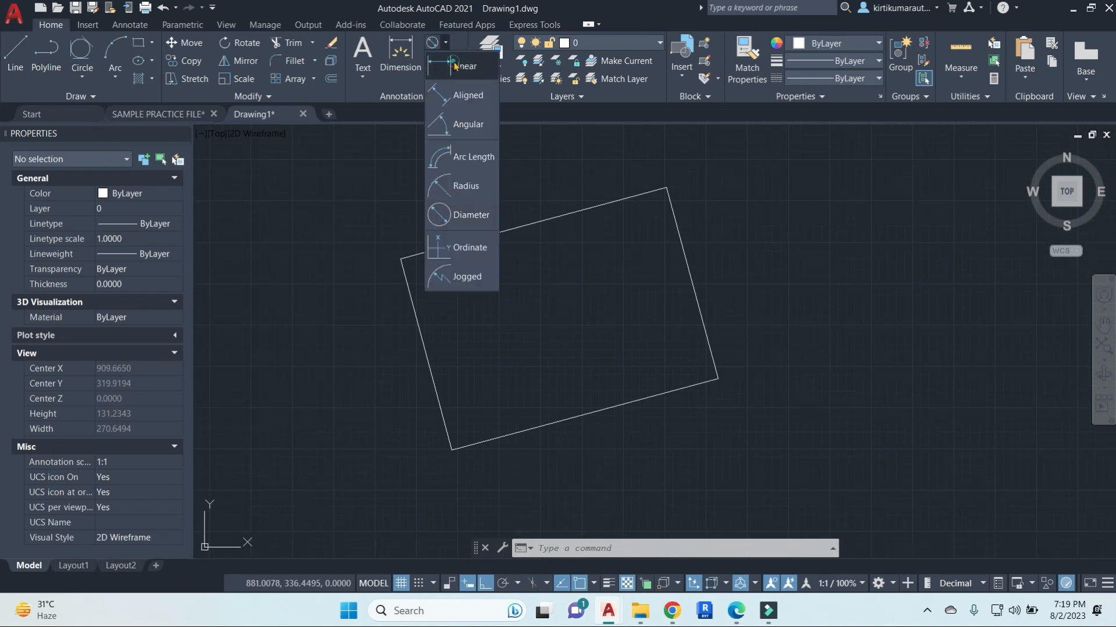
left_click(456, 66)
scroll(638, 381, "down", 5)
scroll(581, 314, "up", 6)
left_click(580, 325)
left_click(766, 324)
left_click(765, 308)
middle_click_drag(744, 369, 631, 323)
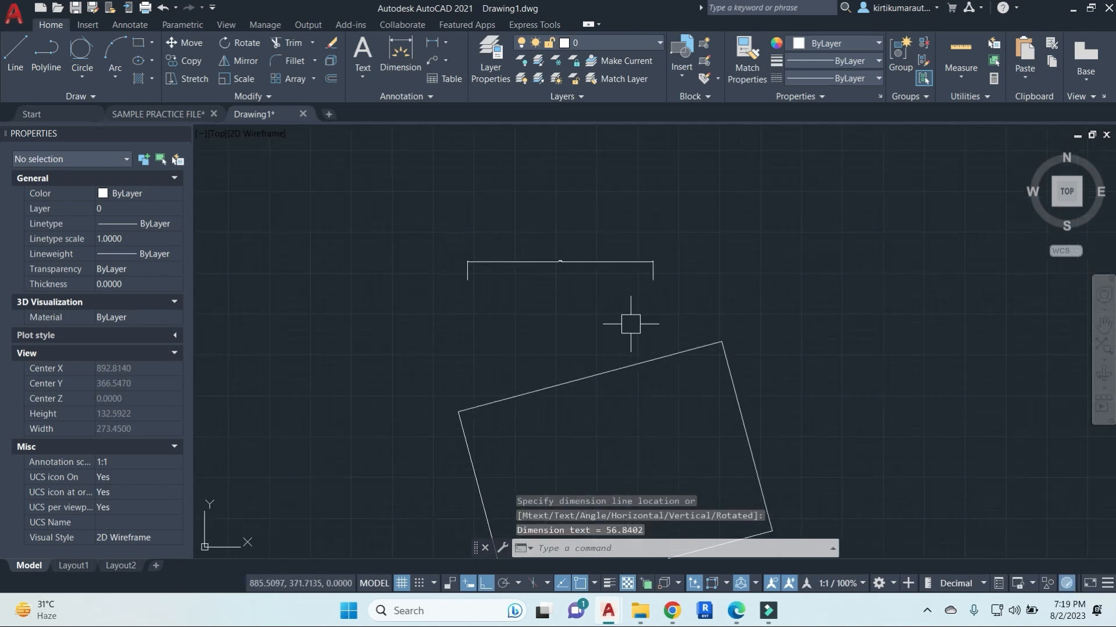
key("Escape")
key("Escape")
scroll(551, 259, "up", 4)
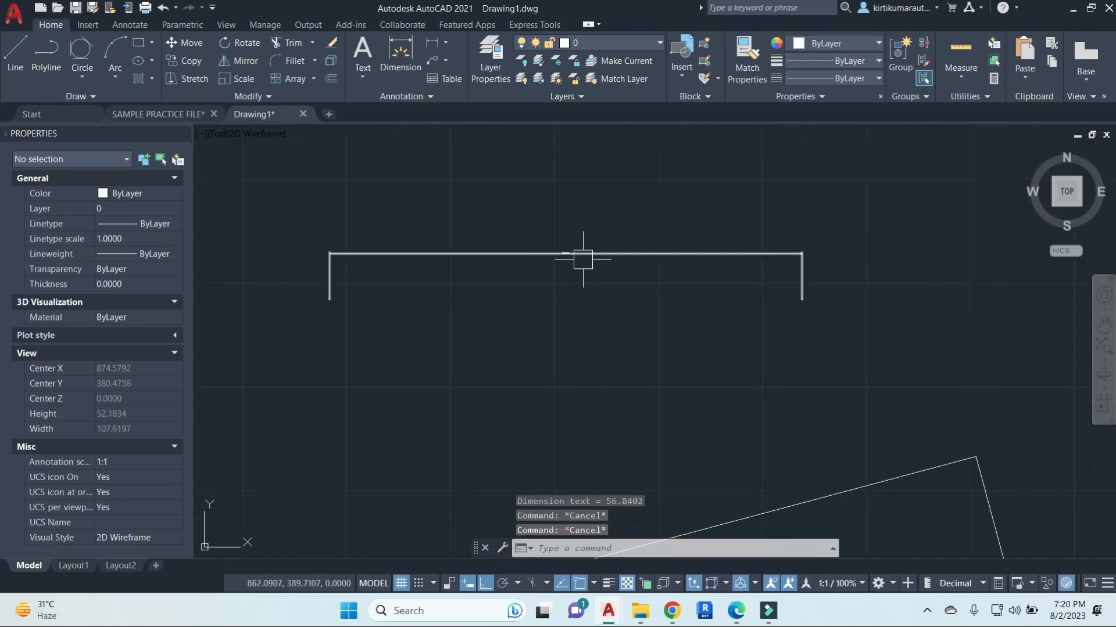
Modify the Standard dimension style to use a larger text height and return to the drawing.
key("Return")
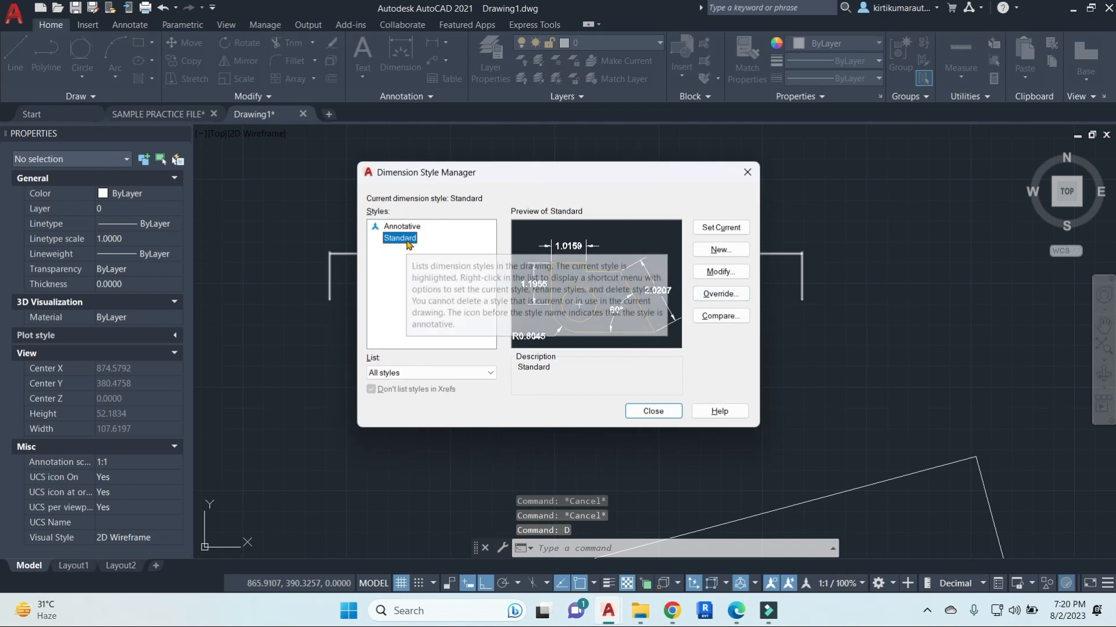
left_click(720, 271)
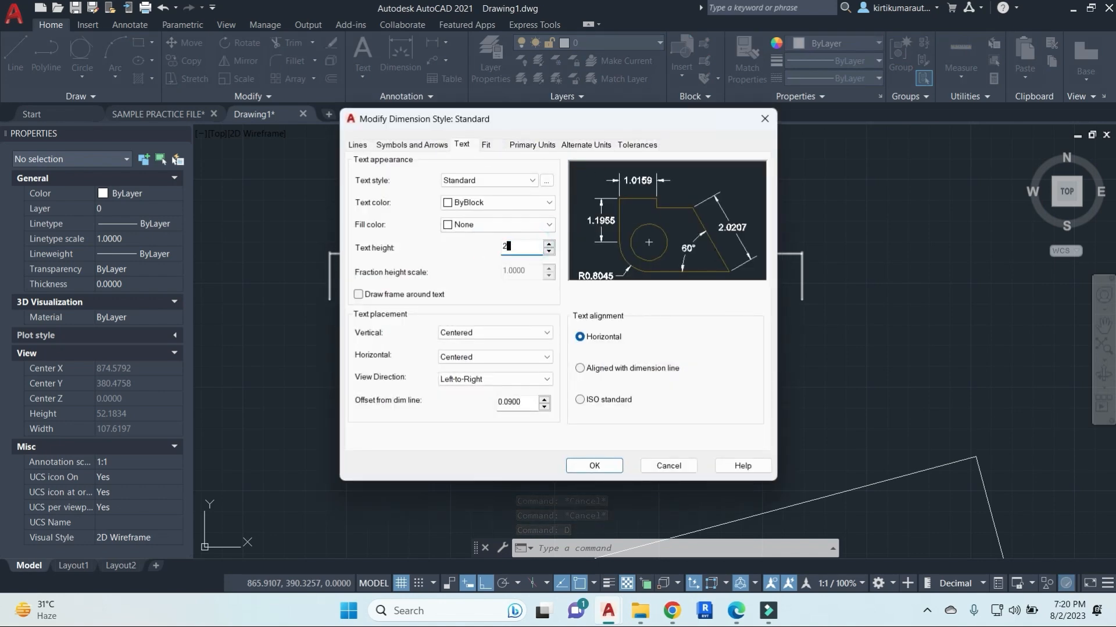
left_click(606, 470)
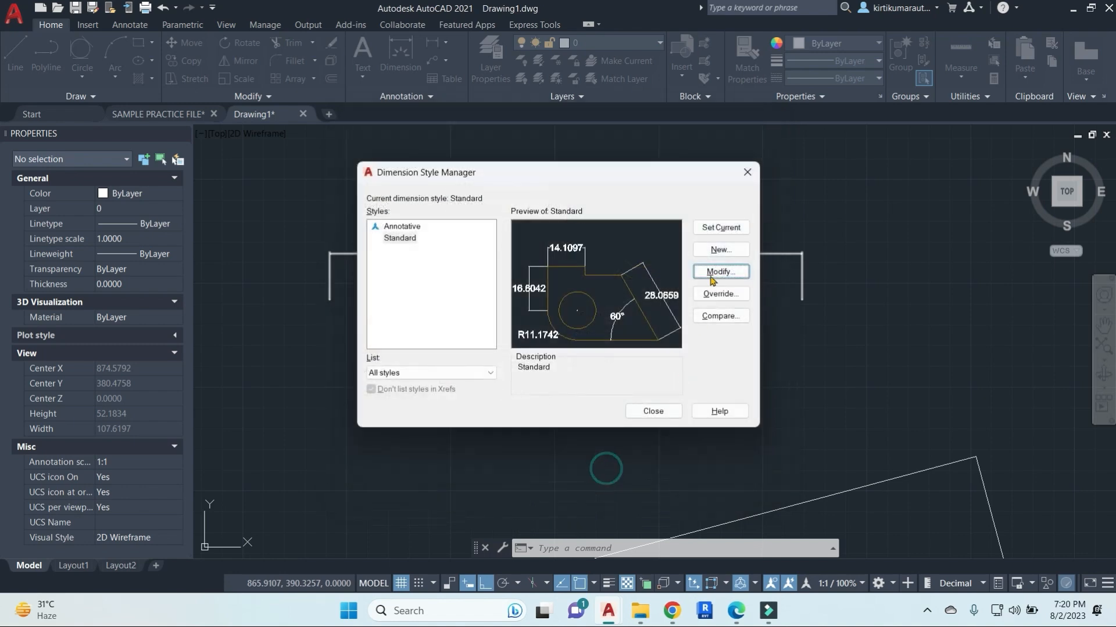
left_click(654, 411)
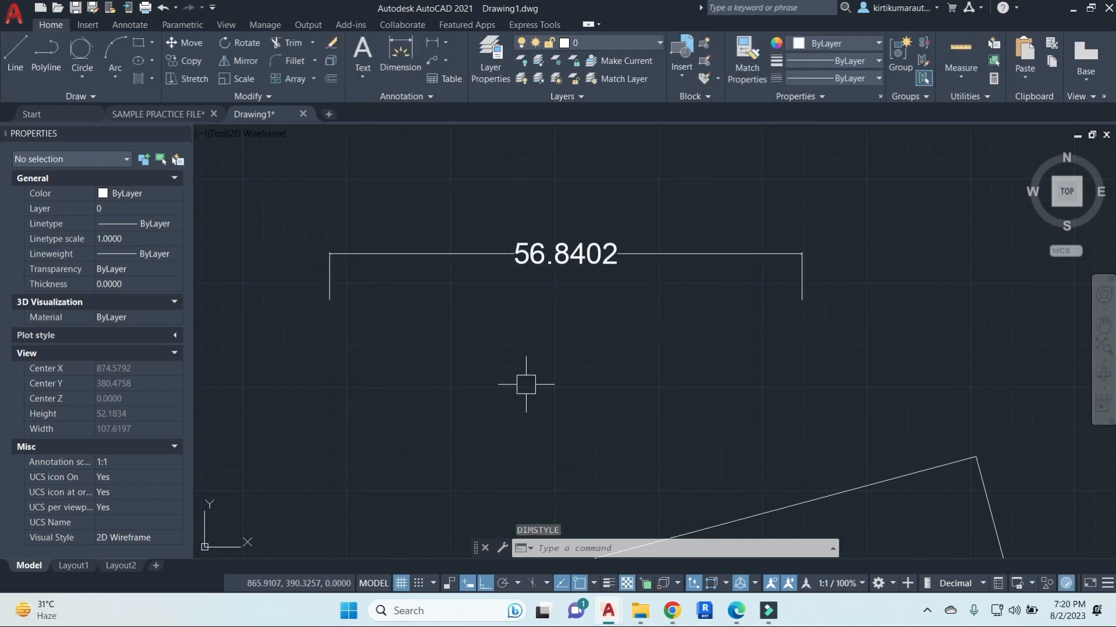
key("Escape")
key("Escape")
Place a horizontal linear dimension above the rotated rectangle between the two corners of its upper edge.
scroll(587, 255, "down", 5)
type("dli")
key("Return")
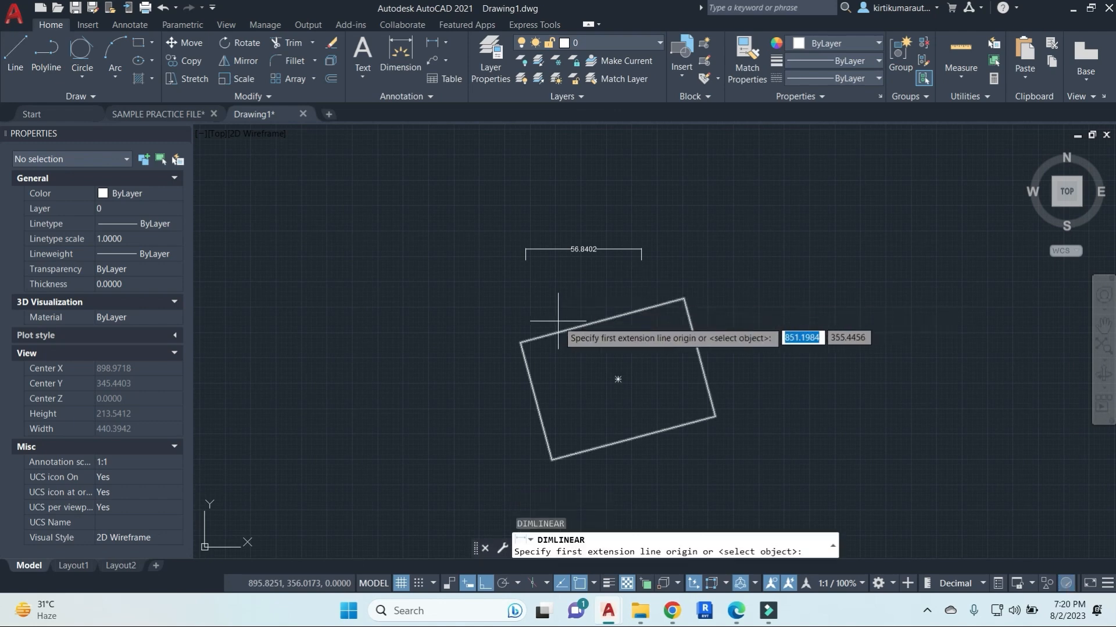
left_click(521, 343)
left_click(680, 301)
scroll(616, 286, "up", 4)
left_click(623, 271)
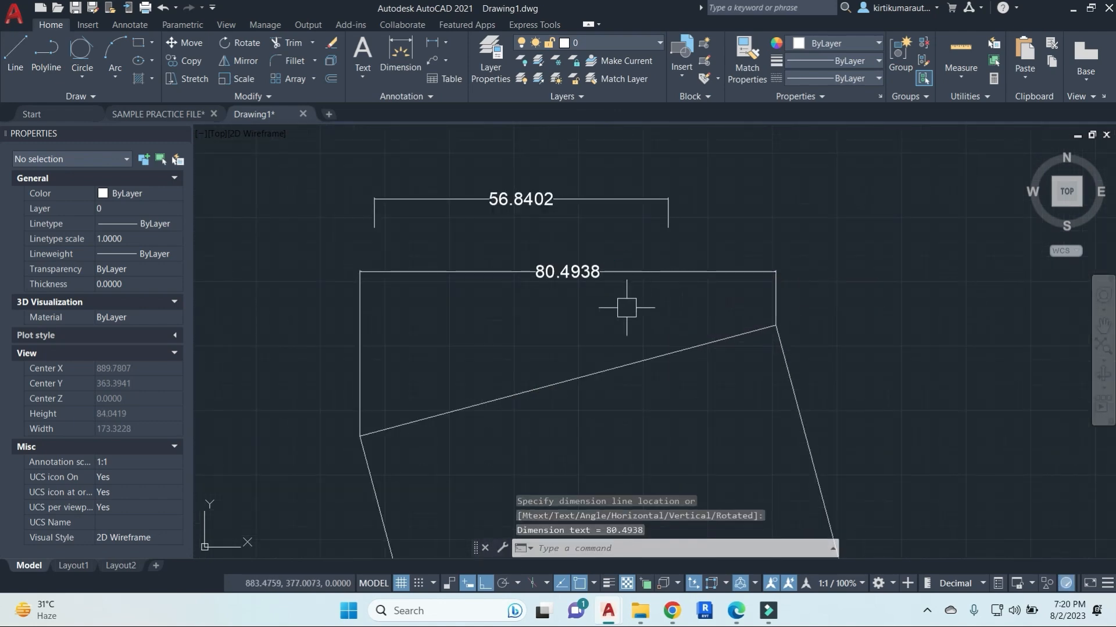
Place an aligned dimension along the rotated rectangle's upper edge, between the edge and the linear dimension.
left_click(446, 41)
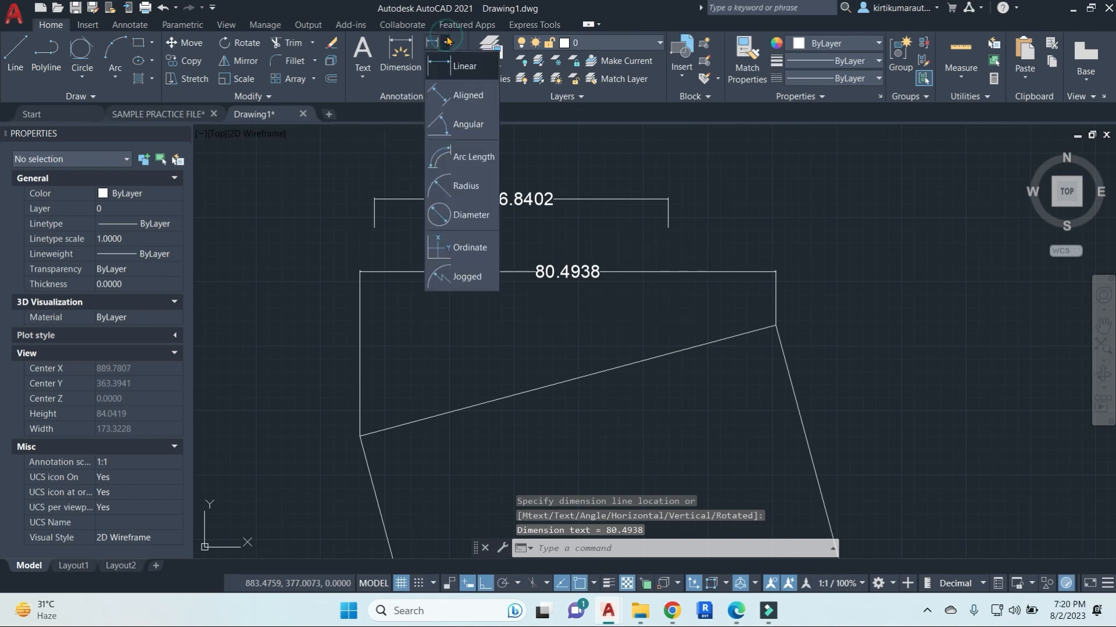
left_click(460, 104)
scroll(632, 342, "down", 2)
middle_click_drag(761, 416, 656, 280)
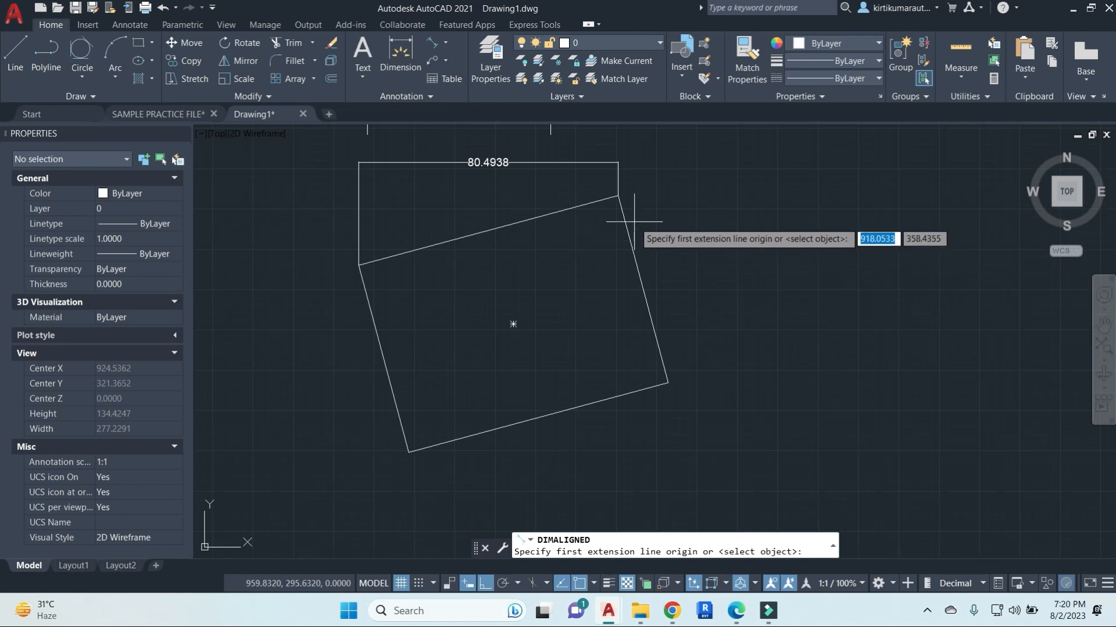
left_click(618, 196)
left_click(359, 265)
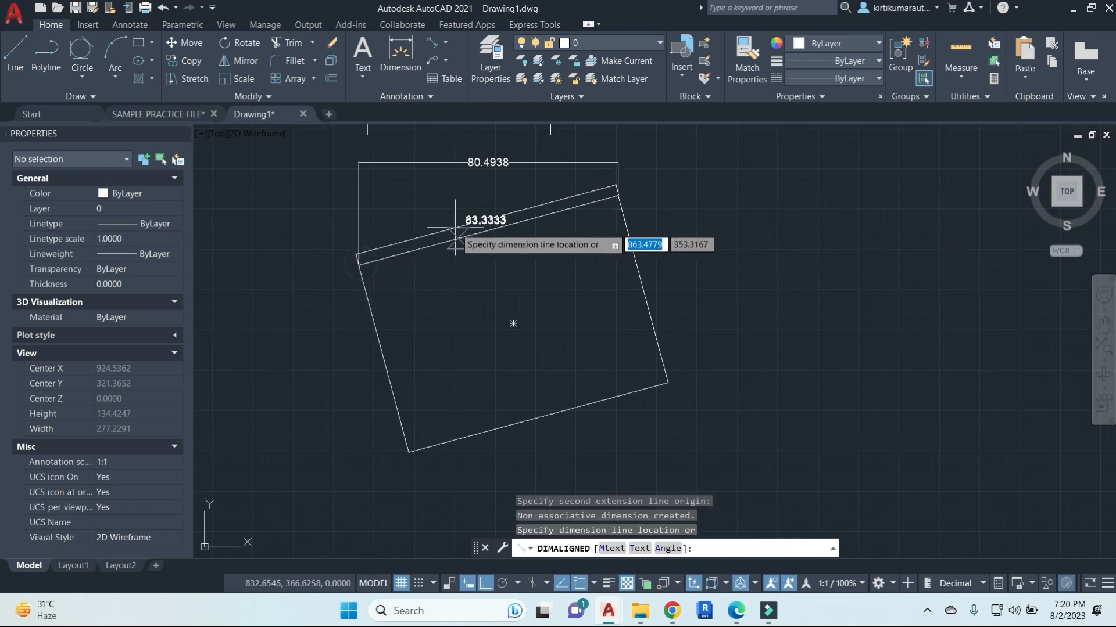
scroll(457, 229, "up", 2)
left_click(459, 208)
Place an aligned dimension outside the right edge of the rotated rectangle by picking its two corners.
key("Return")
left_click(715, 176)
left_click(793, 475)
left_click(808, 347)
scroll(770, 379, "down", 2)
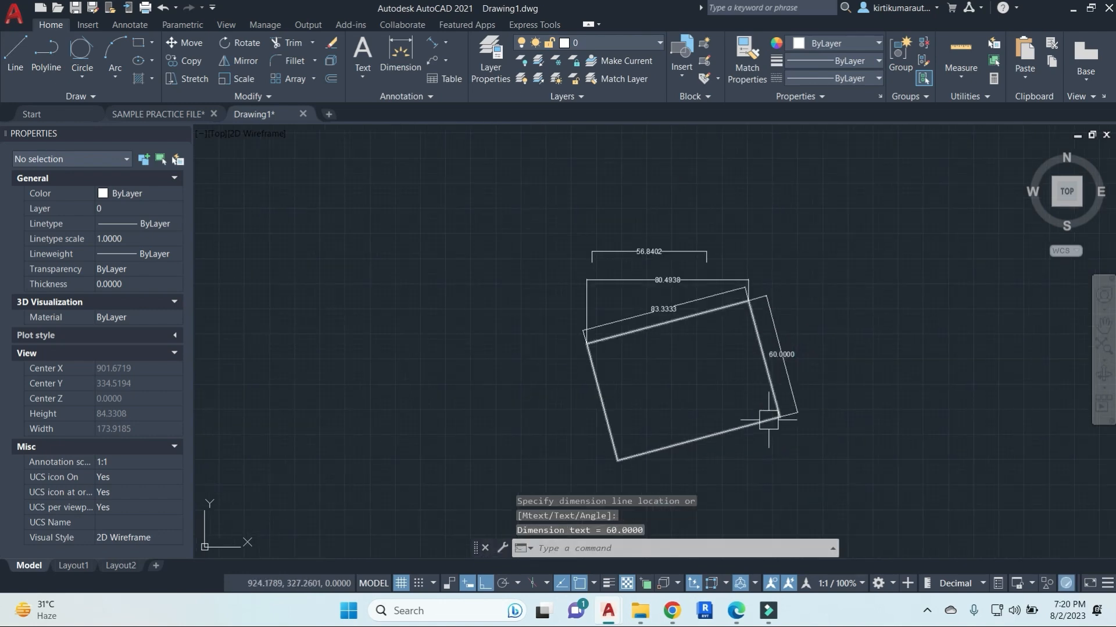
Add aligned dimensions outside the rotated rectangle's lower and left edges by selecting each edge.
middle_click_drag(767, 418, 768, 354)
key("Return")
key("Return")
left_click(706, 373)
left_click(706, 399)
key("Return")
key("Return")
left_click(607, 348)
left_click(575, 355)
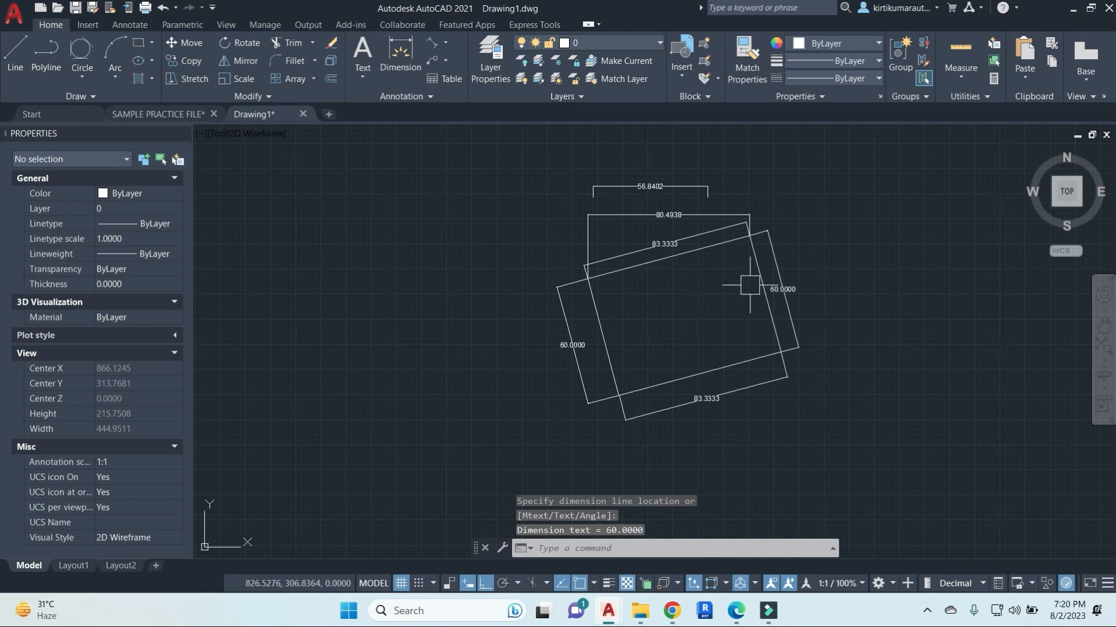
List the properties of the rotated rectangle and copy the area entry from the results.
middle_click_drag(766, 256, 704, 283)
scroll(735, 308, "up", 4)
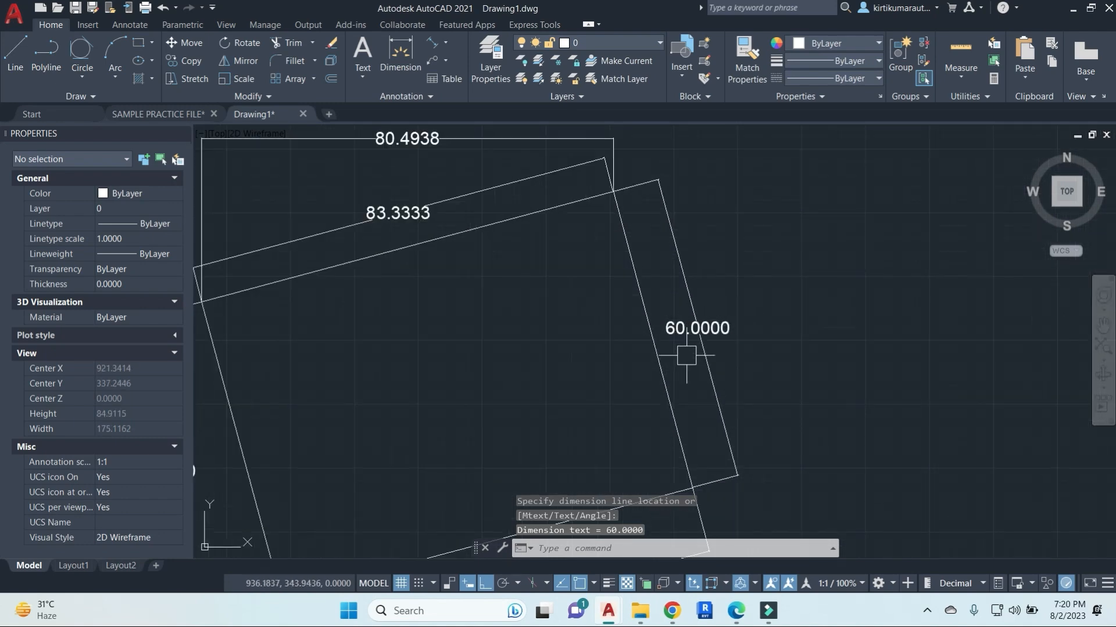
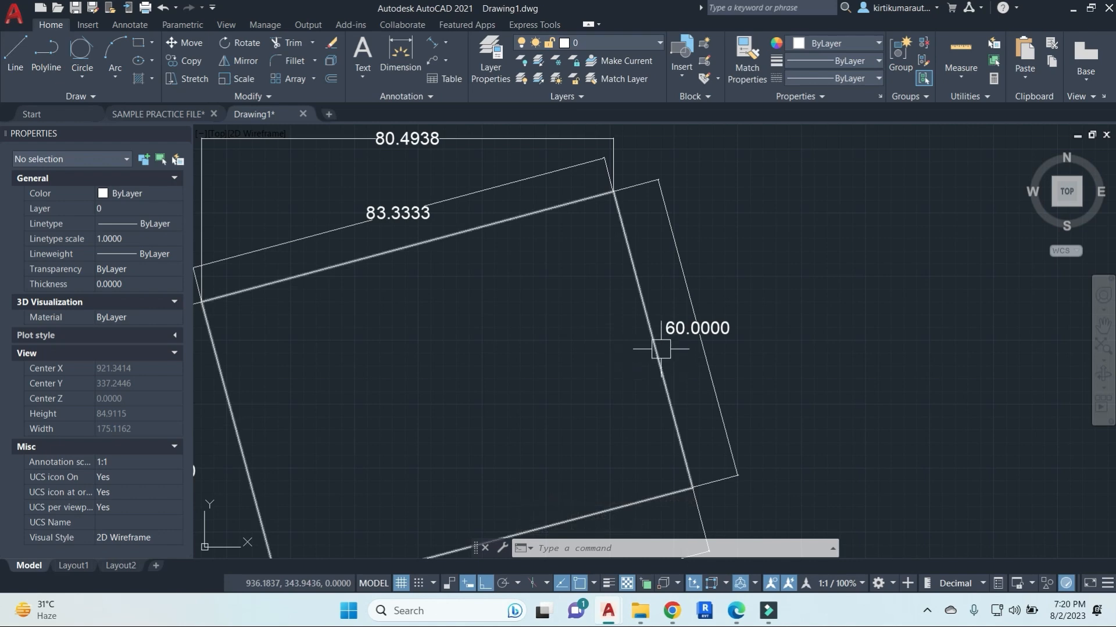
scroll(661, 350, "down", 2)
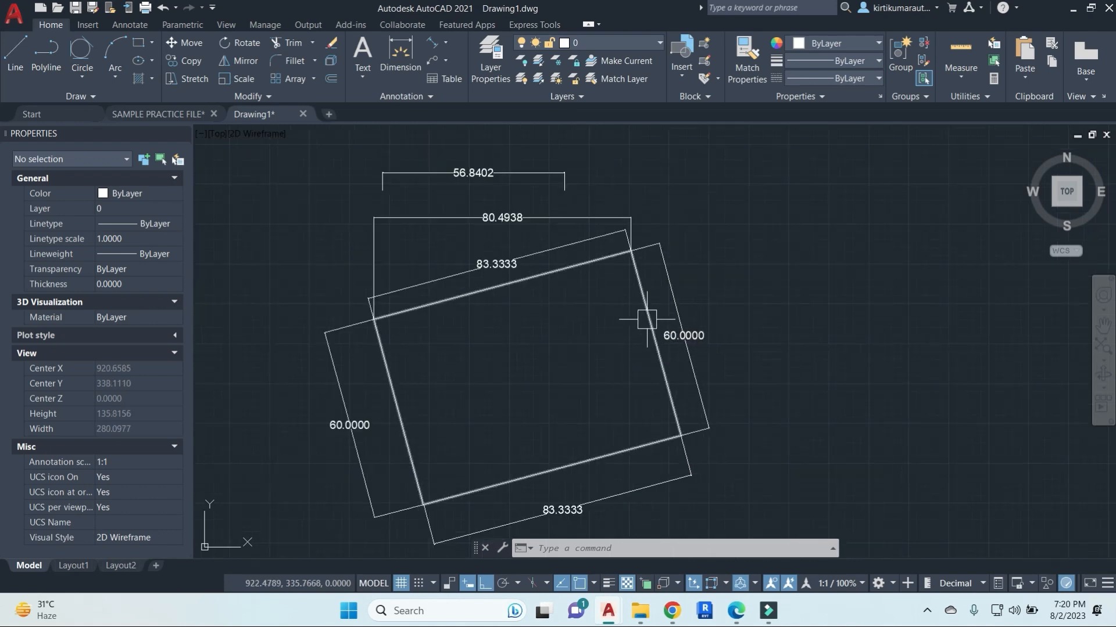
key("Return")
left_click(653, 381)
key("Return")
left_click_drag(683, 475, 633, 476)
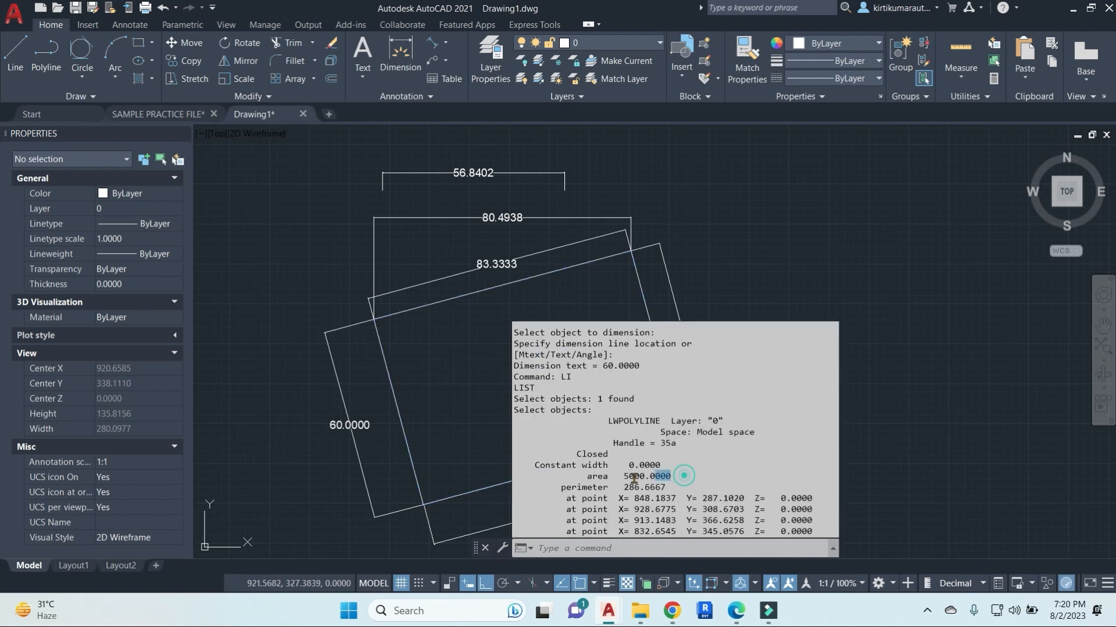
left_click(588, 477)
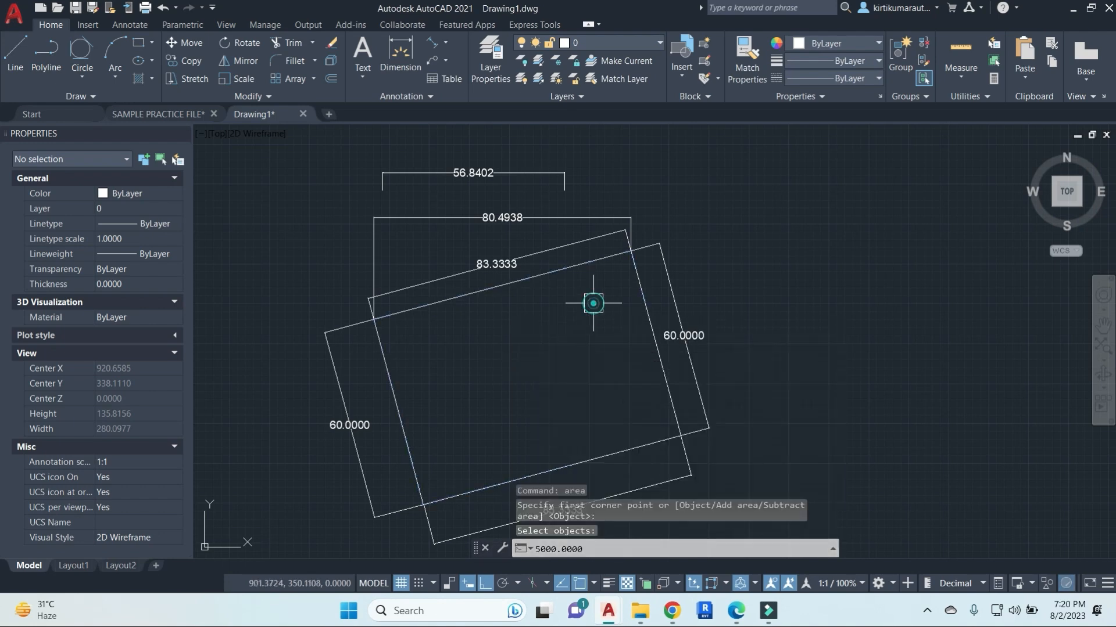
Paste the copied area entry as text inside the rotated rectangle.
key("Escape")
key("ctrl+v")
left_click(539, 373)
scroll(560, 388, "up", 4)
key("Escape")
key("Escape")
key("Escape")
scroll(631, 355, "down", 6)
Erase the pasted area text from inside the rotated rectangle.
left_click(637, 348)
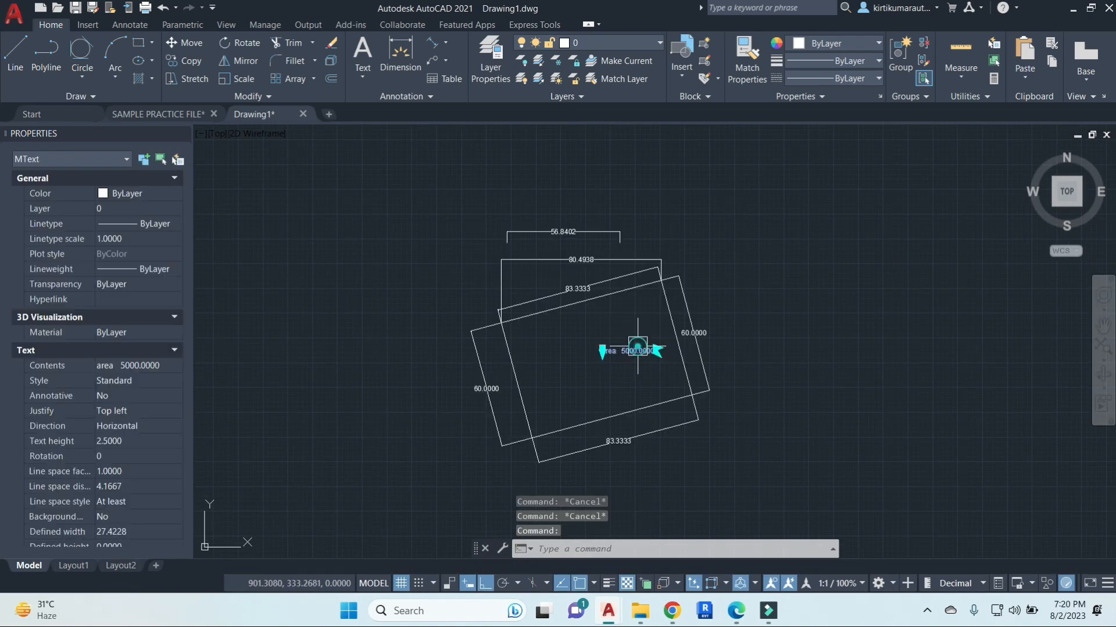
key("e")
key("Return")
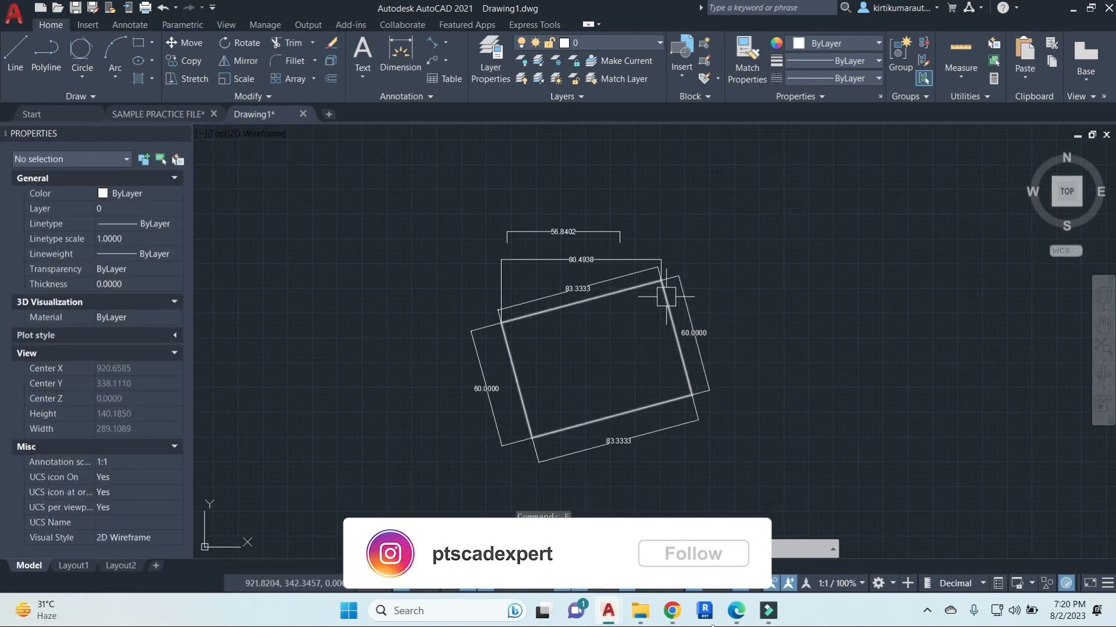
left_click(447, 44)
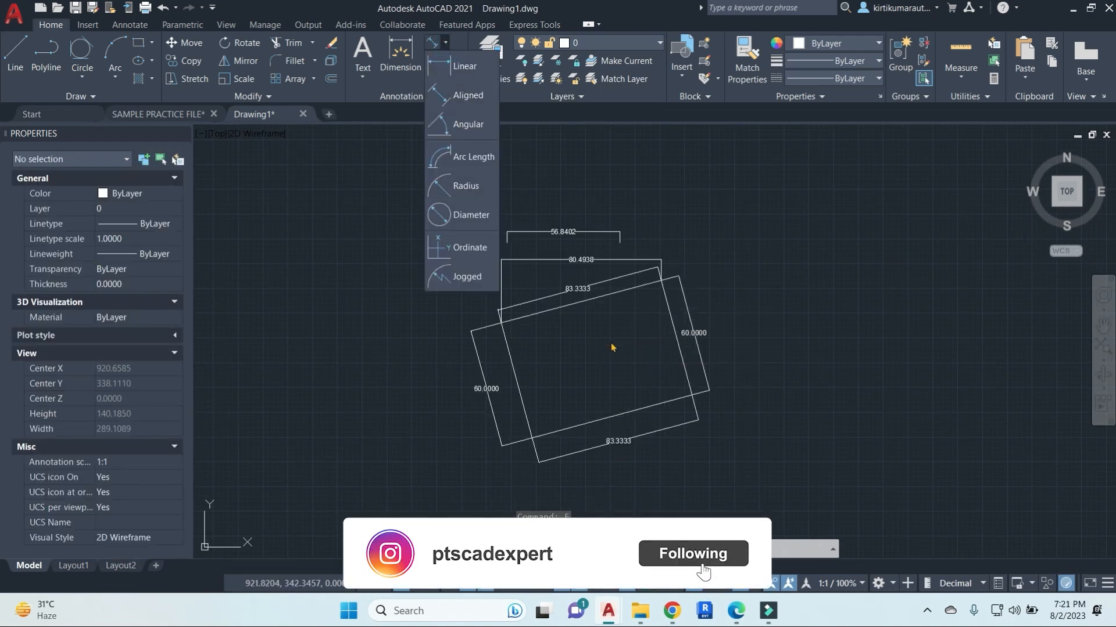
key("Escape")
key("Escape")
key("Escape")
Draw a horizontal line from the rotated rectangle's lowest corner to the right, ending beyond its right edge.
type("l")
key("Return")
left_click(532, 438)
left_click(779, 456)
key("Escape")
Admit the waiting participant to the Google Meet call in Chrome and return to AutoCAD.
mouse_move(672, 610)
left_click(656, 532)
left_click(1030, 330)
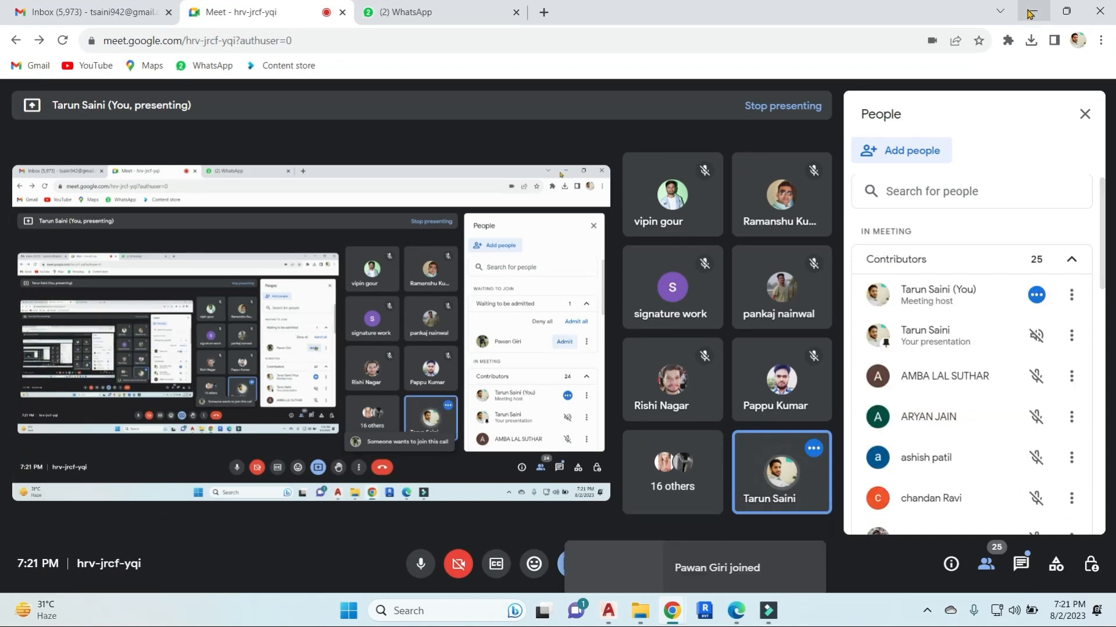
left_click(1033, 11)
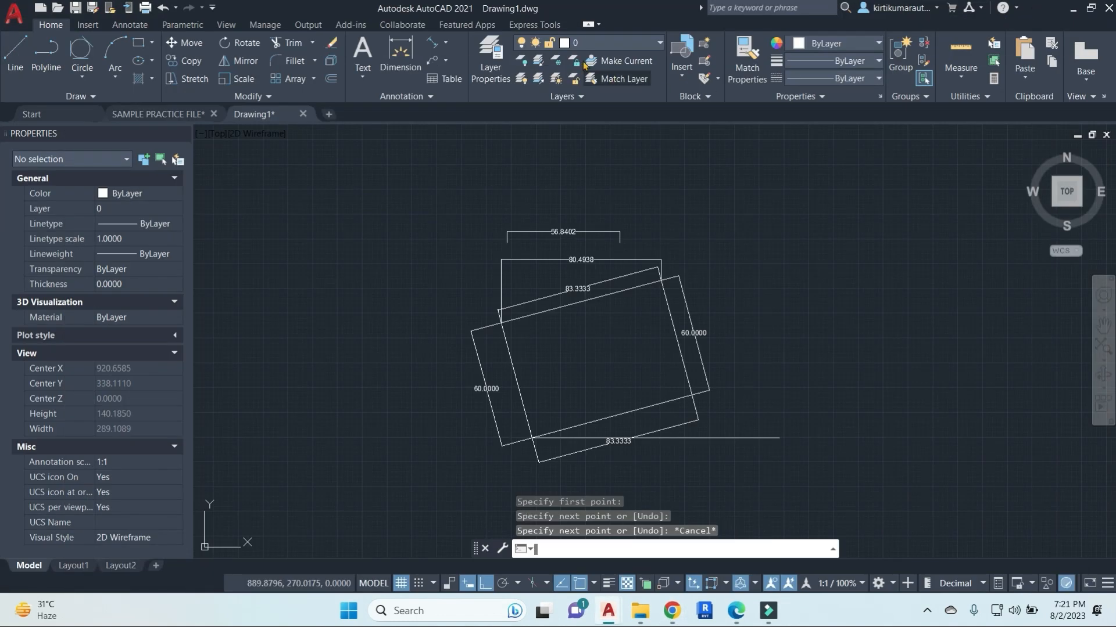
Place an angular dimension between the rotated rectangle's lower edge and the horizontal line.
left_click(448, 45)
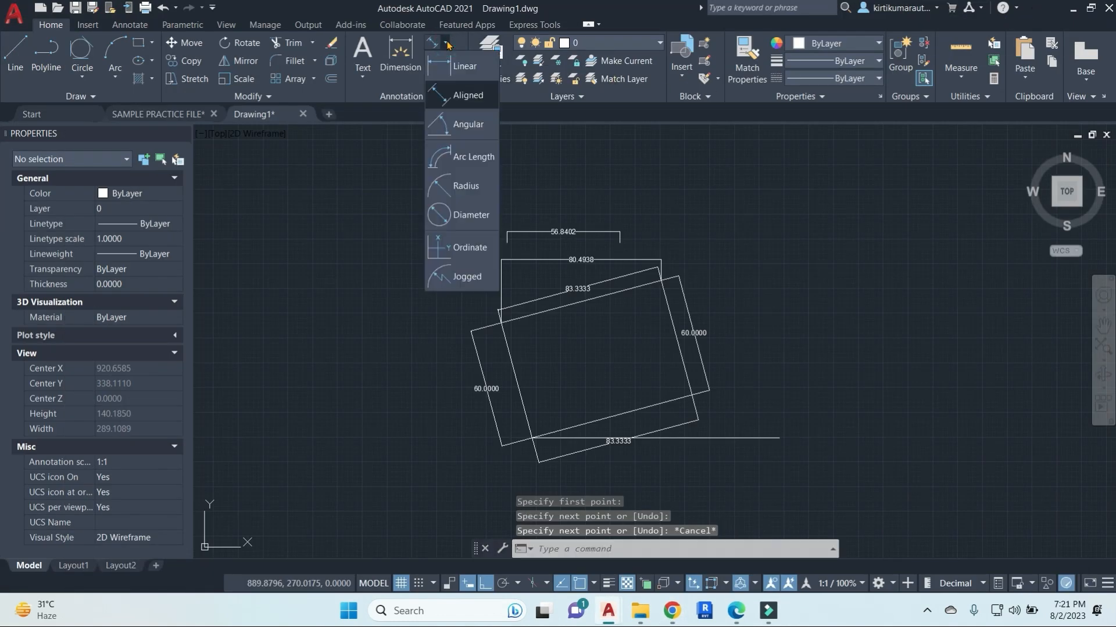
left_click(471, 131)
scroll(575, 465, "up", 4)
left_click(543, 330)
left_click(528, 385)
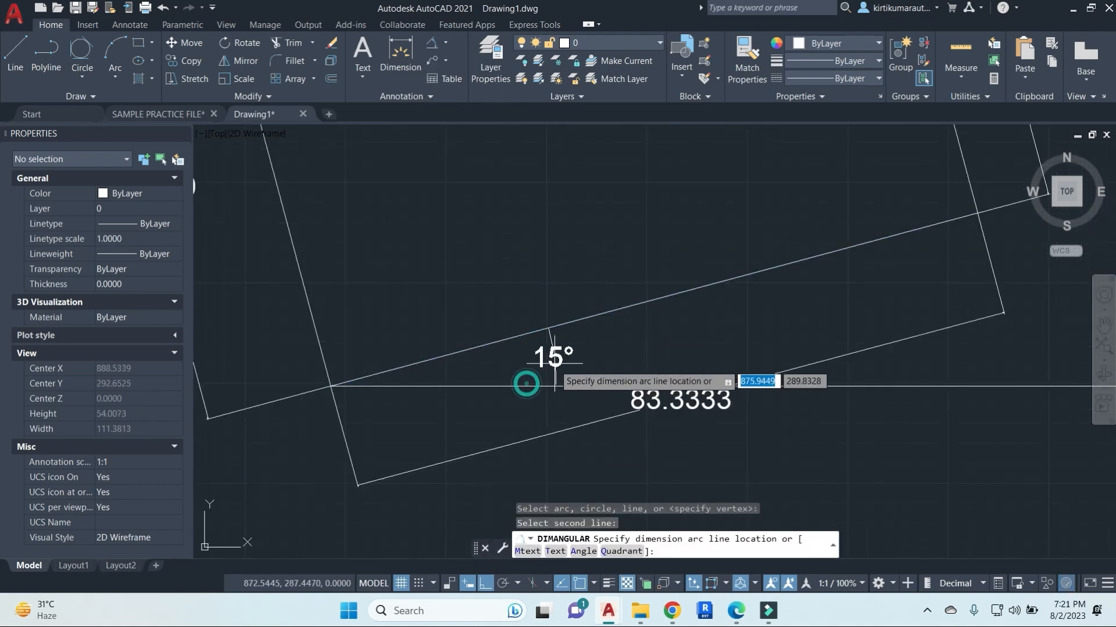
left_click(552, 386)
Place another aligned dimension for the rotated rectangle's left edge, this time inside the rectangle.
scroll(615, 304, "down", 5)
left_click(442, 40)
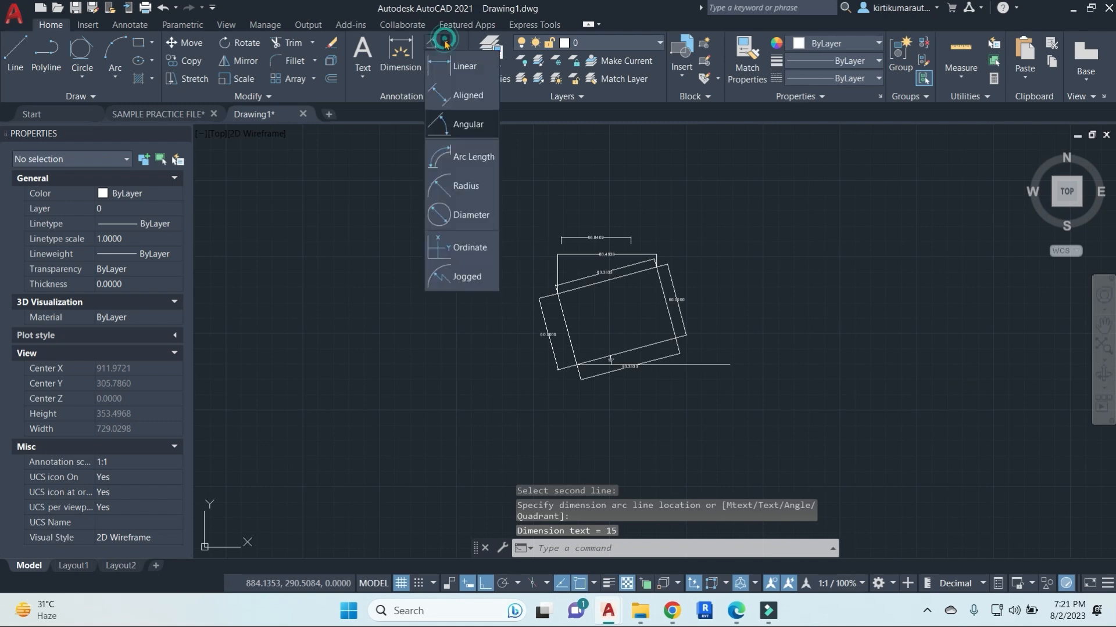
left_click(464, 106)
scroll(555, 305, "up", 4)
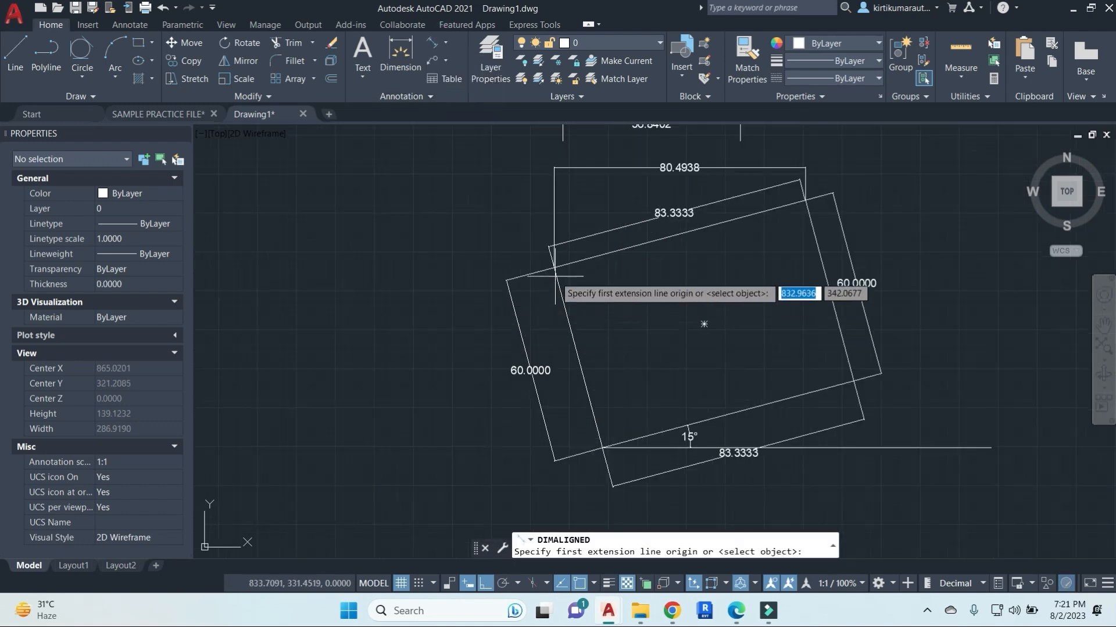
left_click(557, 294)
left_click(577, 365)
left_click(603, 356)
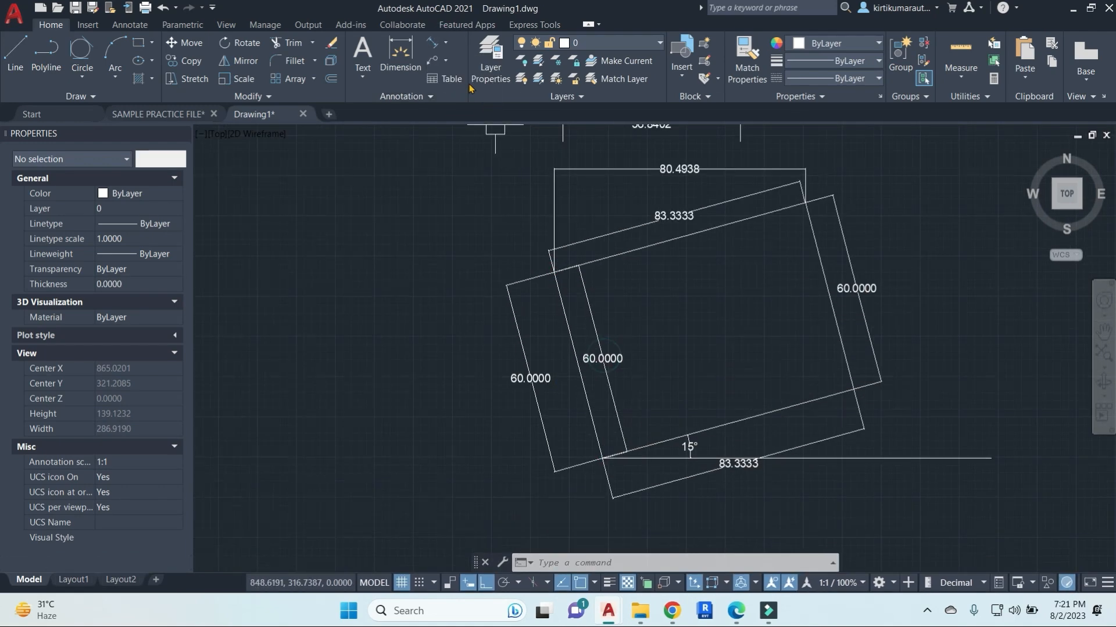
key("Escape")
key("Escape")
key("Escape")
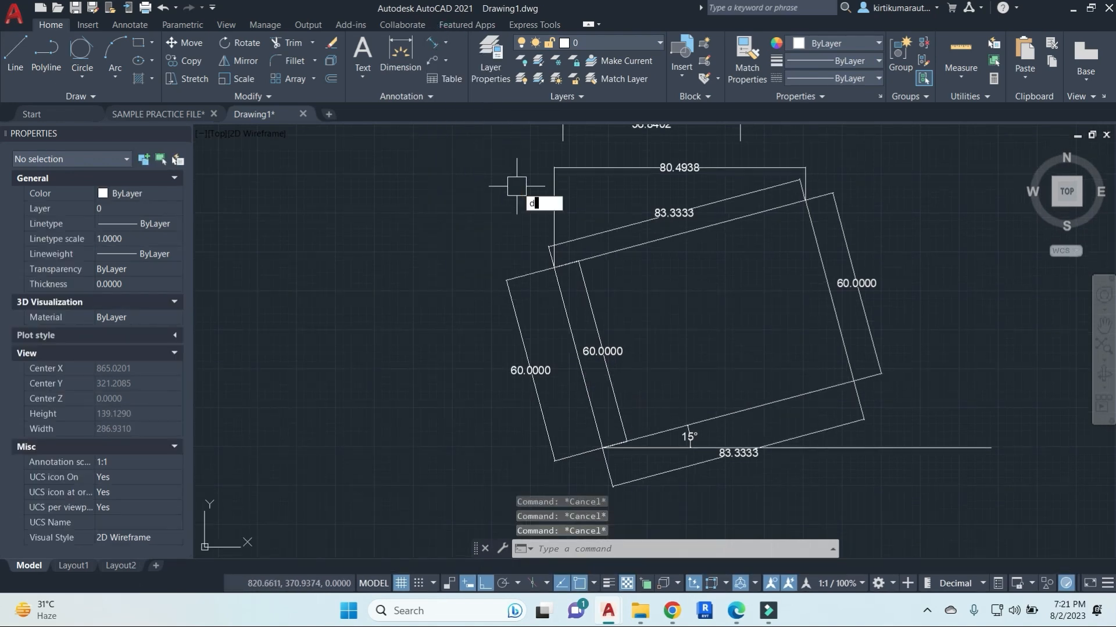
Place an angular dimension inside the rotated rectangle between its right and lower edges.
key("Return")
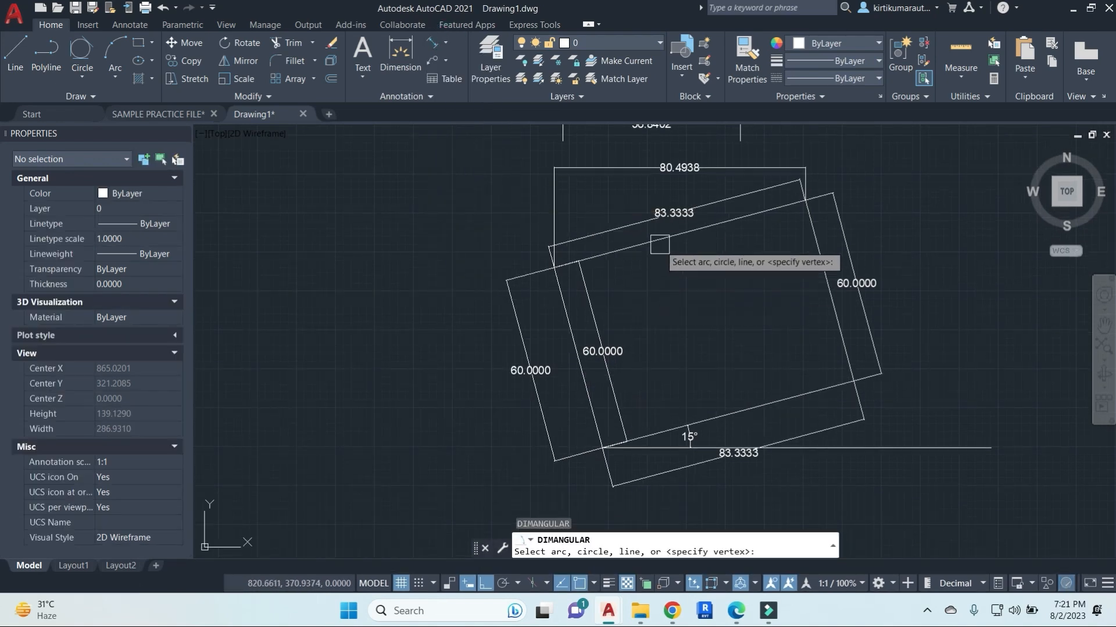
left_click(836, 321)
scroll(795, 324, "down", 1)
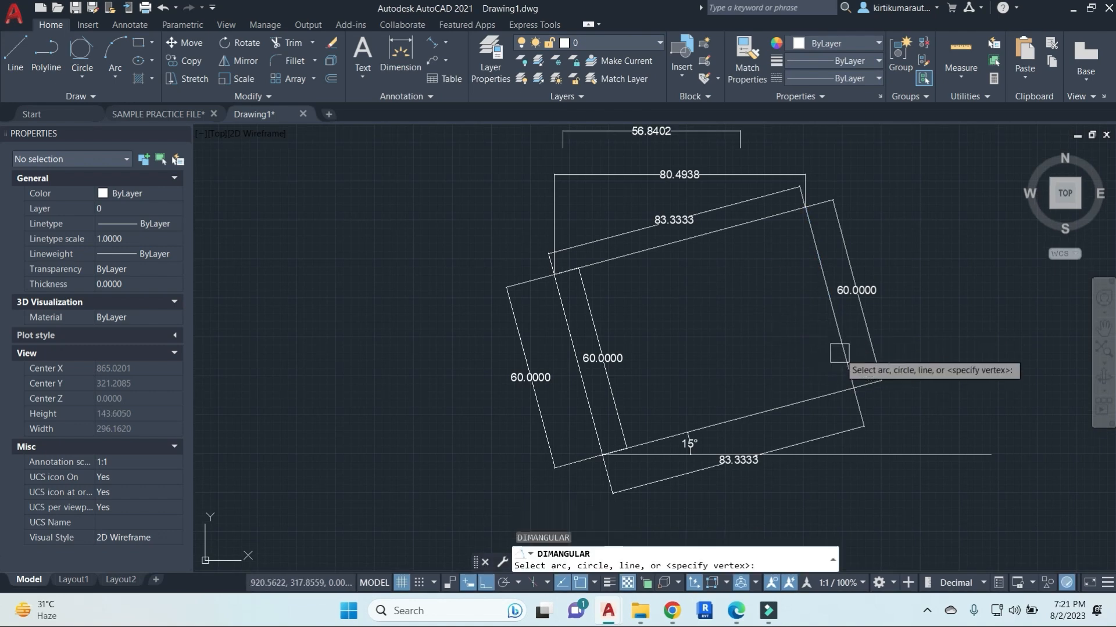
left_click(828, 385)
left_click(818, 358)
key("Escape")
key("Escape")
Add a second aligned dimension for the rotated rectangle's right edge, farther out than the existing one, by selecting the edge.
type("dal")
key("Return")
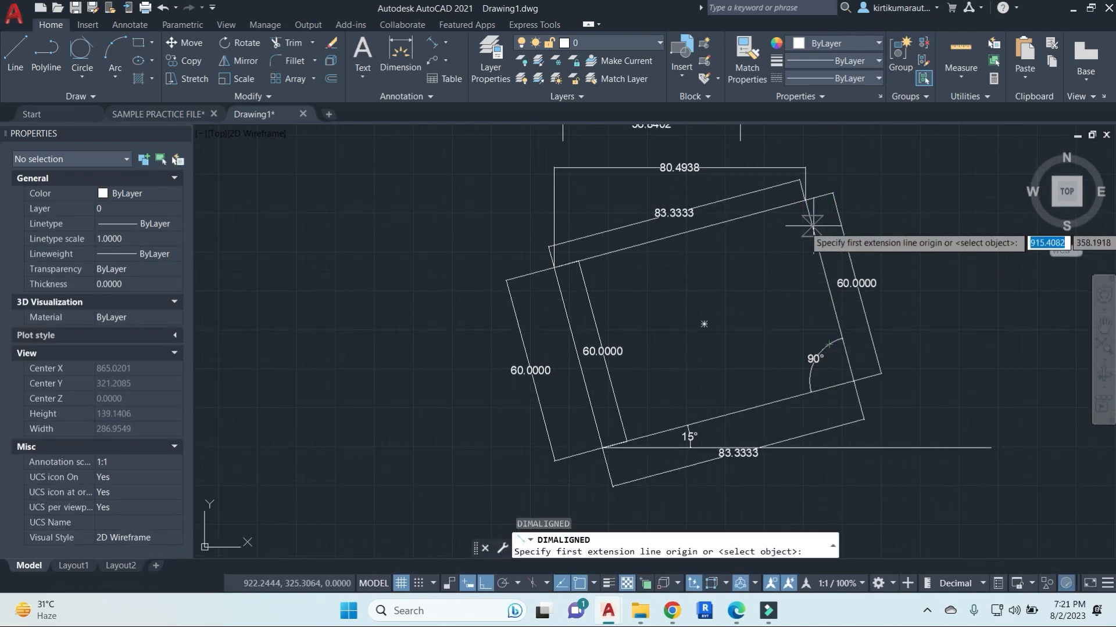
key("Return")
left_click(850, 252)
left_click(929, 212)
key("Escape")
Add a second horizontal linear dimension for the rotated rectangle's upper edge above the existing one by selecting the edge.
type("dl")
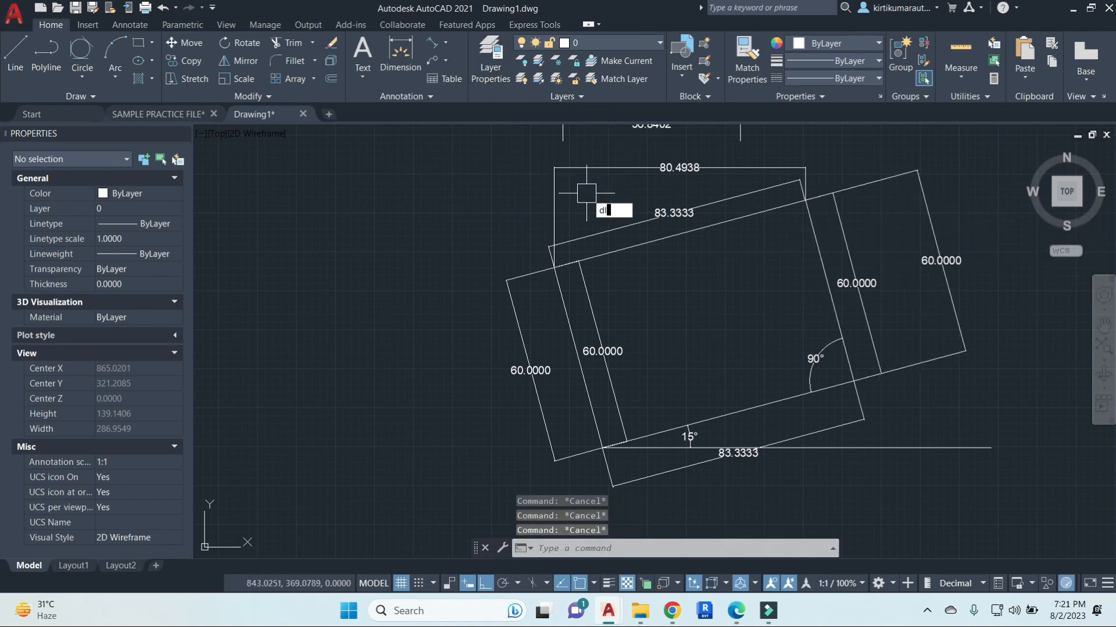
type("i")
key("Return")
key("Return")
left_click(710, 227)
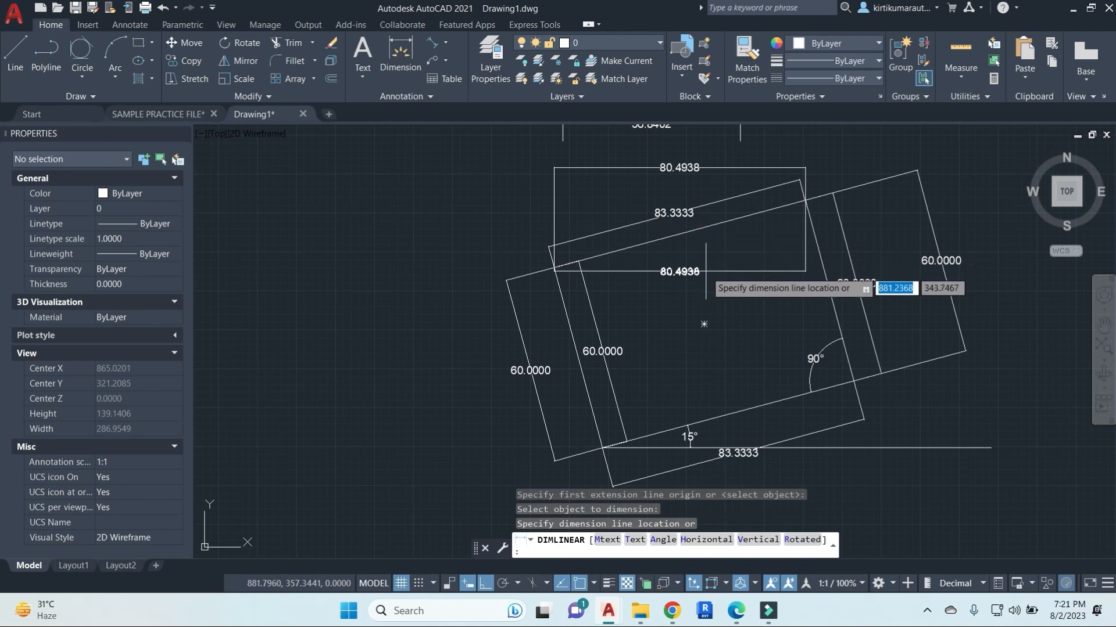
left_click(715, 149)
key("Escape")
key("Escape")
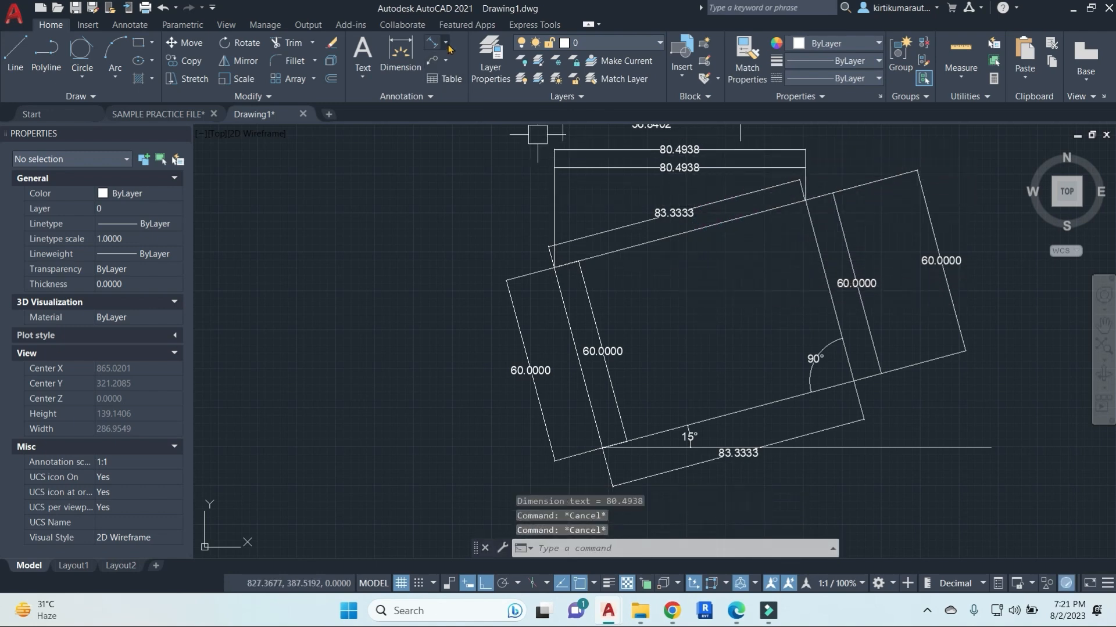
left_click(446, 44)
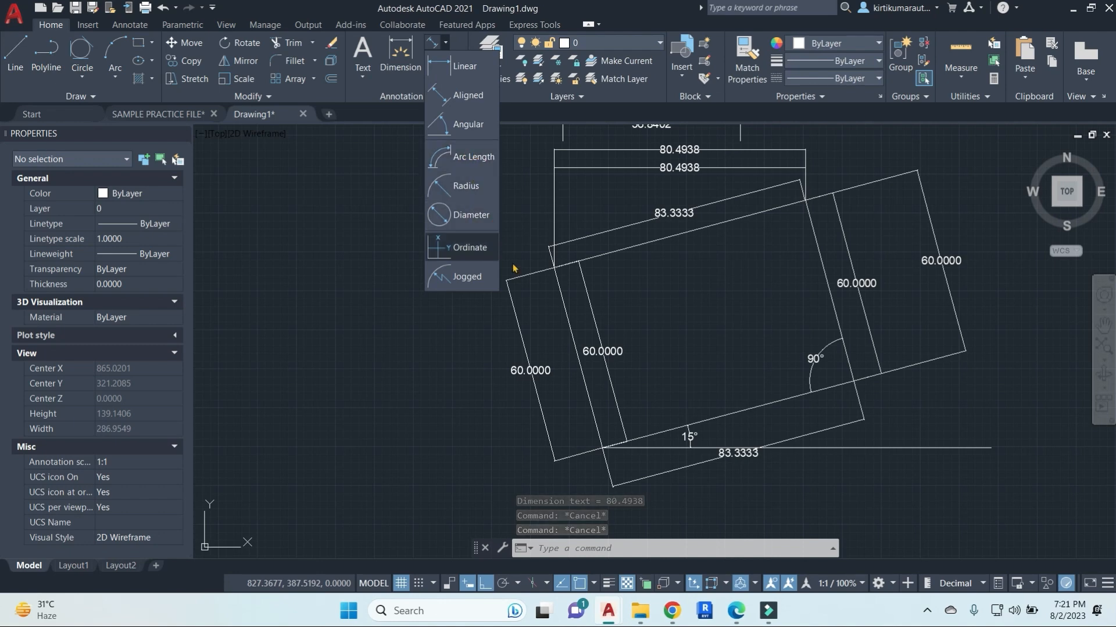
key("Escape")
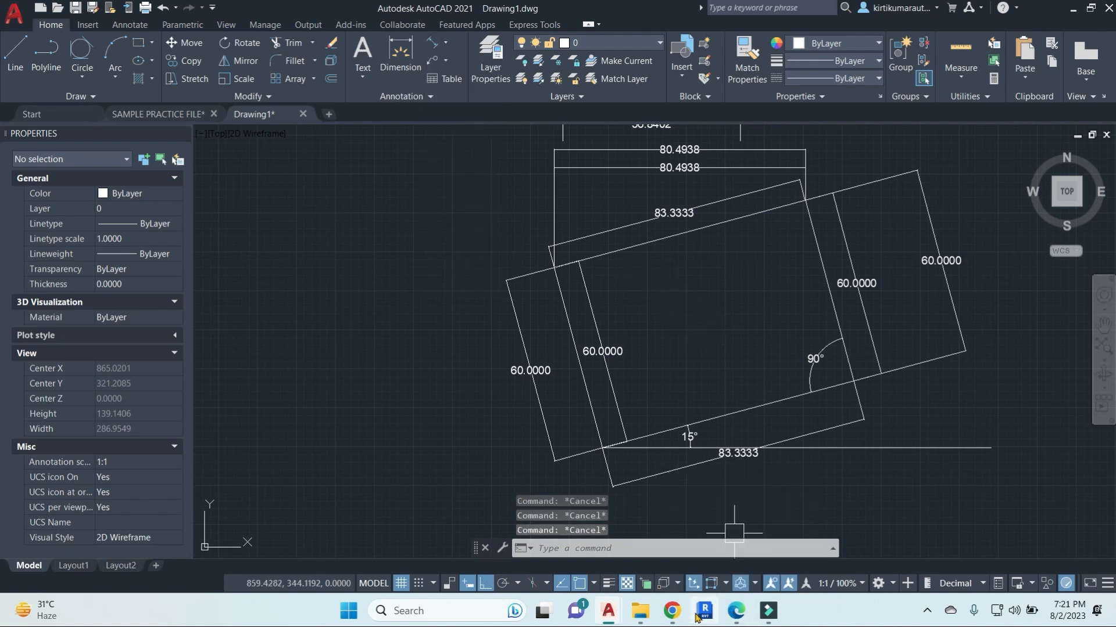
Erase the rotated rectangle's outermost right-edge aligned dimension together with the horizontal reference line and its 15° angular dimension.
scroll(714, 272, "down", 4)
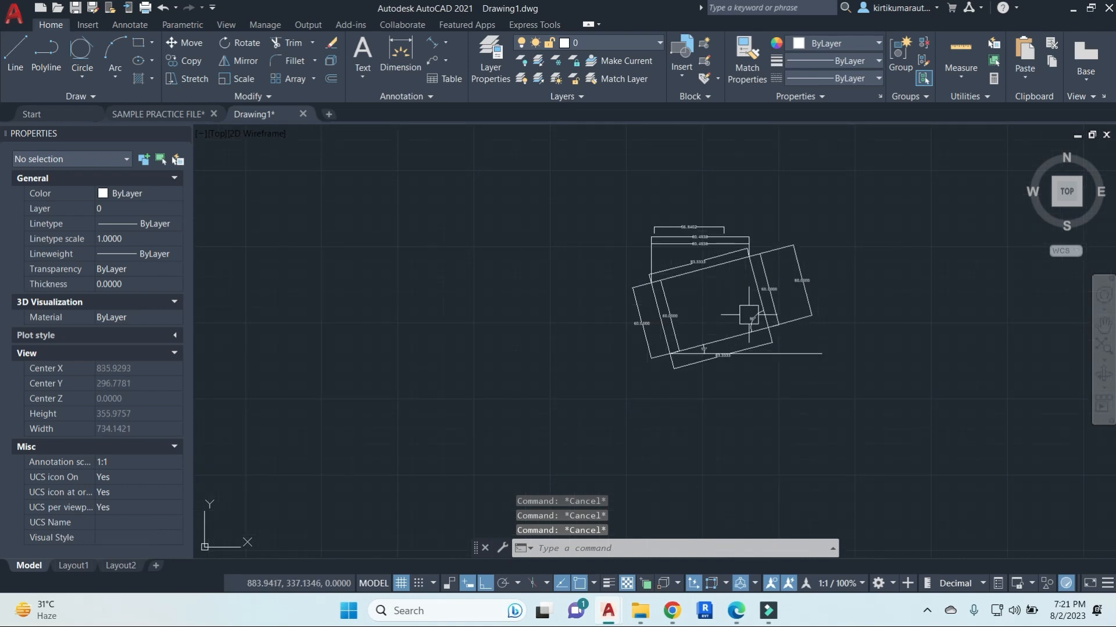
left_click(788, 364)
left_click(722, 204)
type("e")
key("Return")
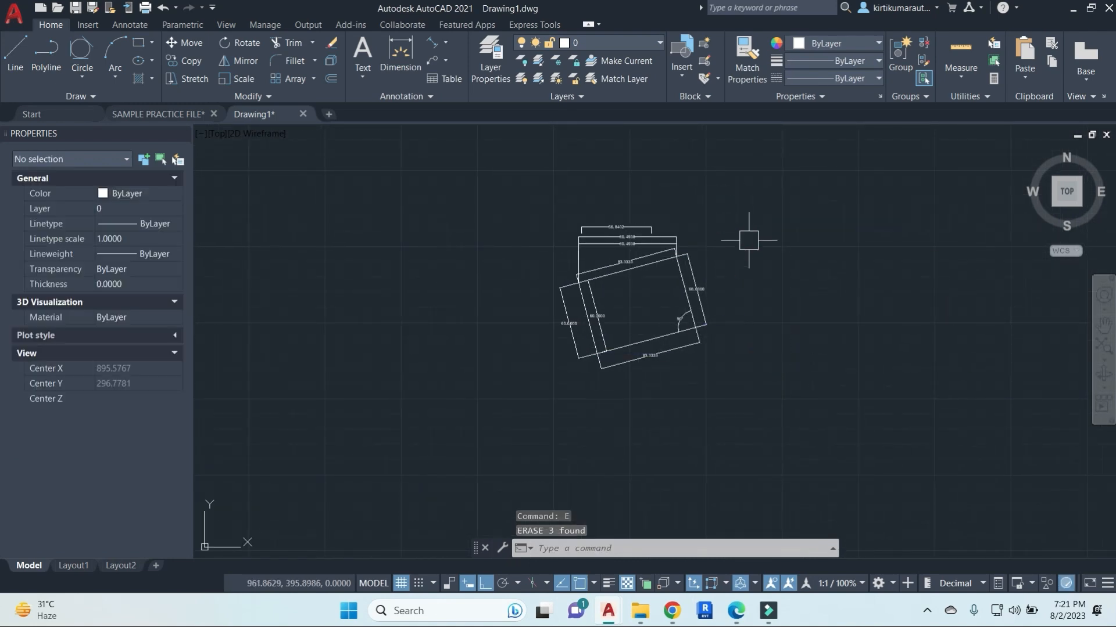
Erase the horizontal linear dimensions above the rotated rectangle.
left_click(715, 249)
left_click(464, 190)
type("e")
key("Return")
Erase the remaining aligned dimension on the rotated rectangle's right edge and the outer one on its left edge.
left_click(708, 312)
type("e")
key("Return")
scroll(584, 341, "up", 2)
key("Escape")
left_click(566, 341)
type("e")
key("Return")
Erase the rotated rectangle's upper and lower aligned dimensions and the one inside its left edge.
left_click(643, 210)
type("e")
key("Return")
left_click(601, 299)
key("e")
key("Return")
left_click(695, 358)
type("e")
key("Return")
Erase the 90° angular dimension inside the rotated rectangle's lower right corner.
left_click(726, 301)
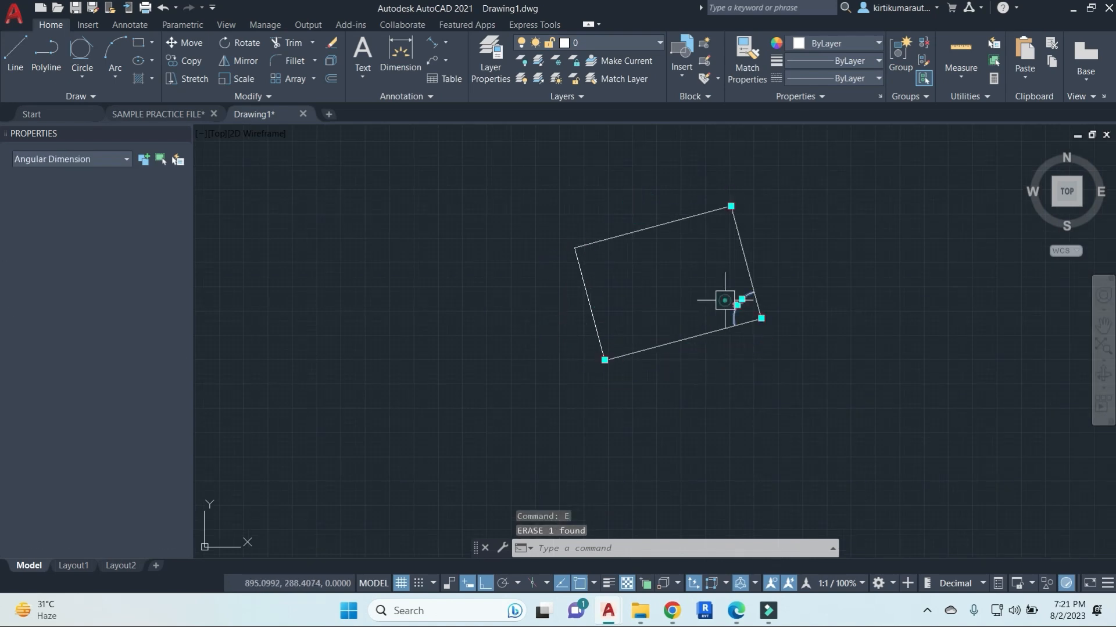
type("e")
key("Return")
Draw a rectangle of about 201 by 169 units with rotation 0 to the right of the rotated rectangle.
scroll(727, 299, "down", 4)
key("Escape")
key("Escape")
left_click(727, 357)
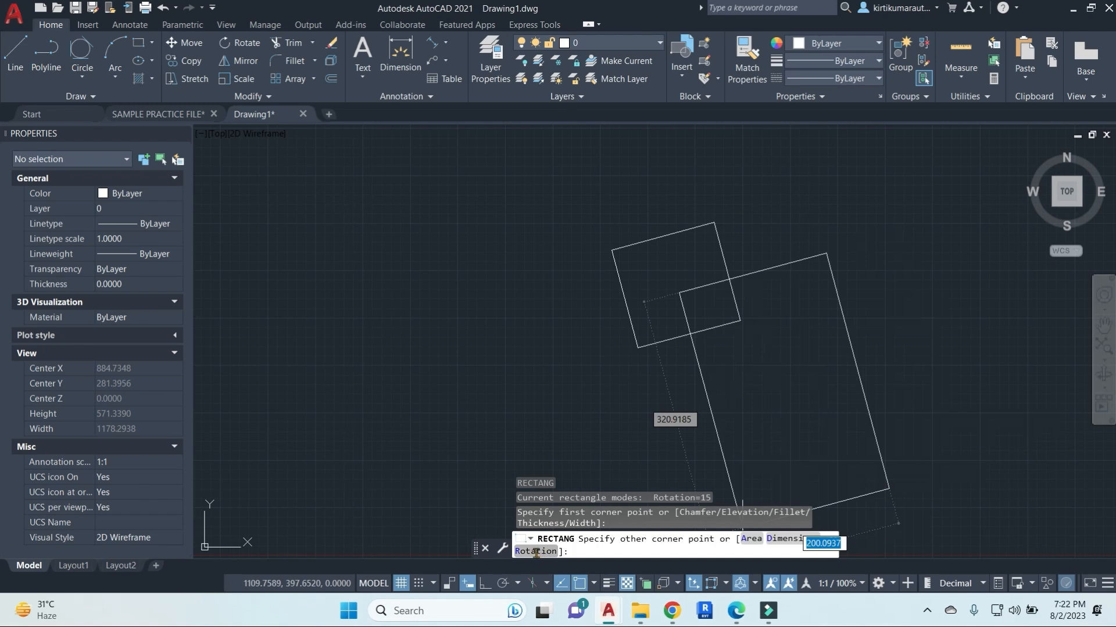
left_click(534, 554)
type("0")
key("Return")
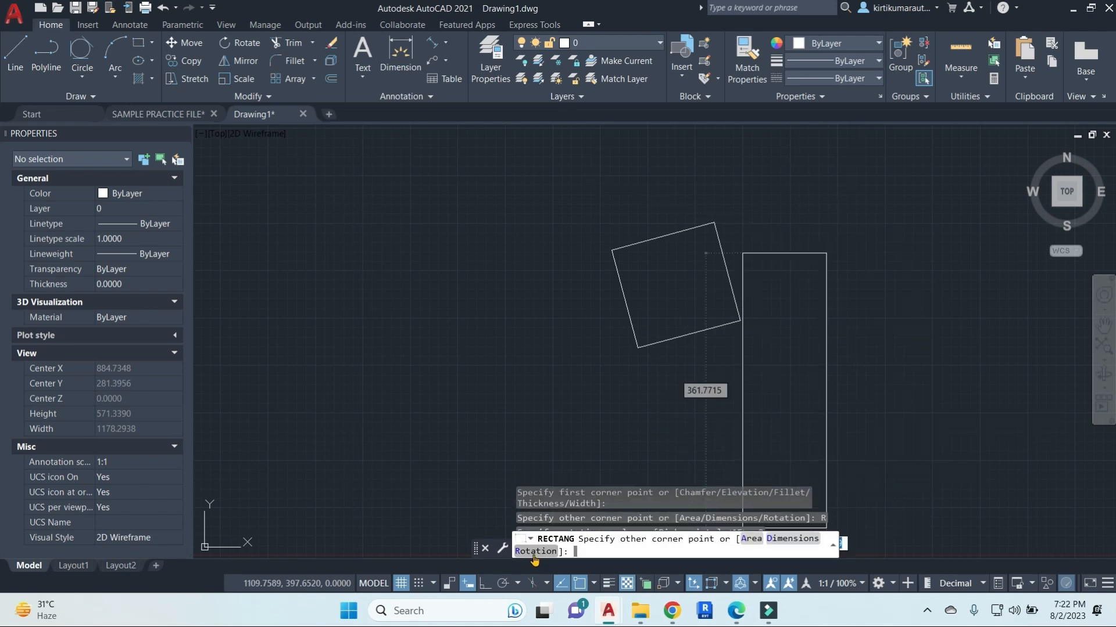
left_click(976, 381)
middle_click_drag(1081, 412, 912, 416)
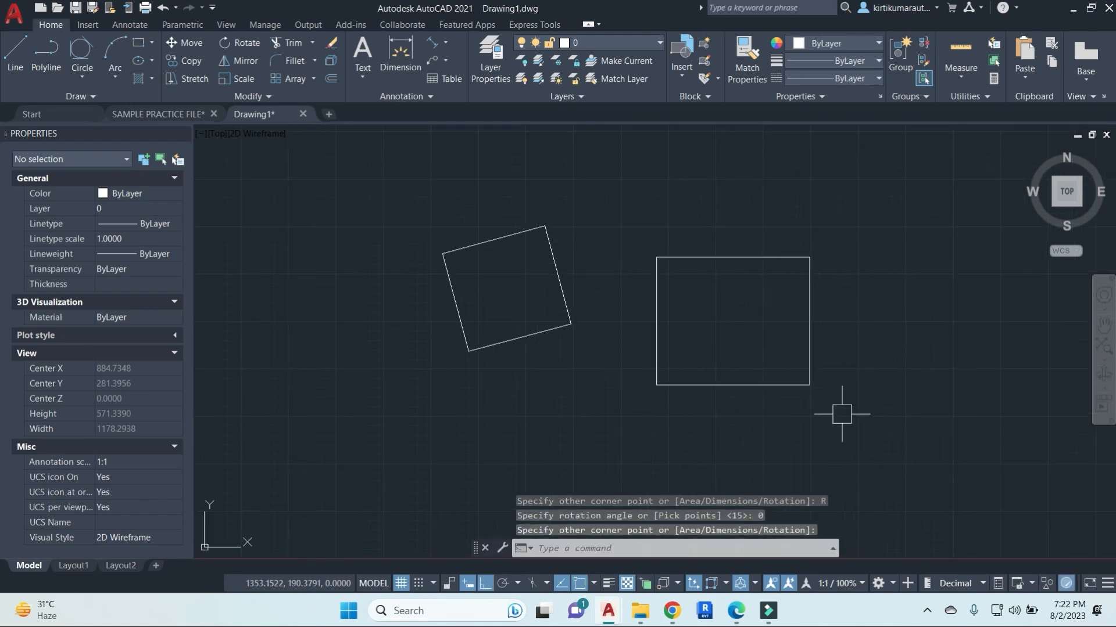
middle_click_drag(848, 324, 829, 330)
key("Escape")
key("Escape")
key("Escape")
scroll(686, 325, "up", 2)
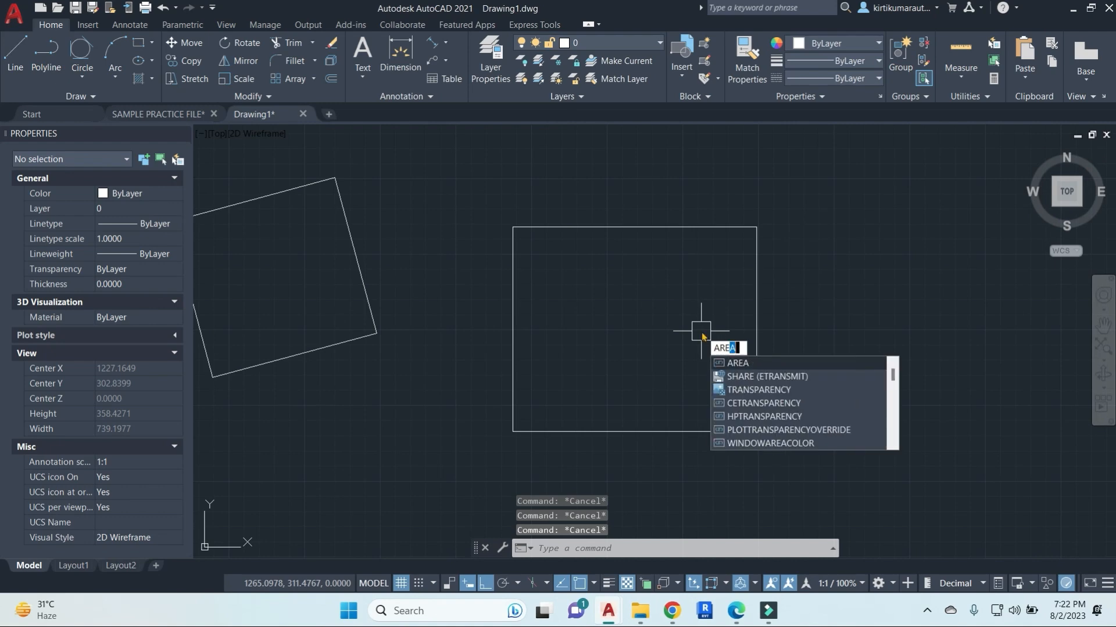
key("BackSpace")
key("BackSpace")
key("BackSpace")
type("A")
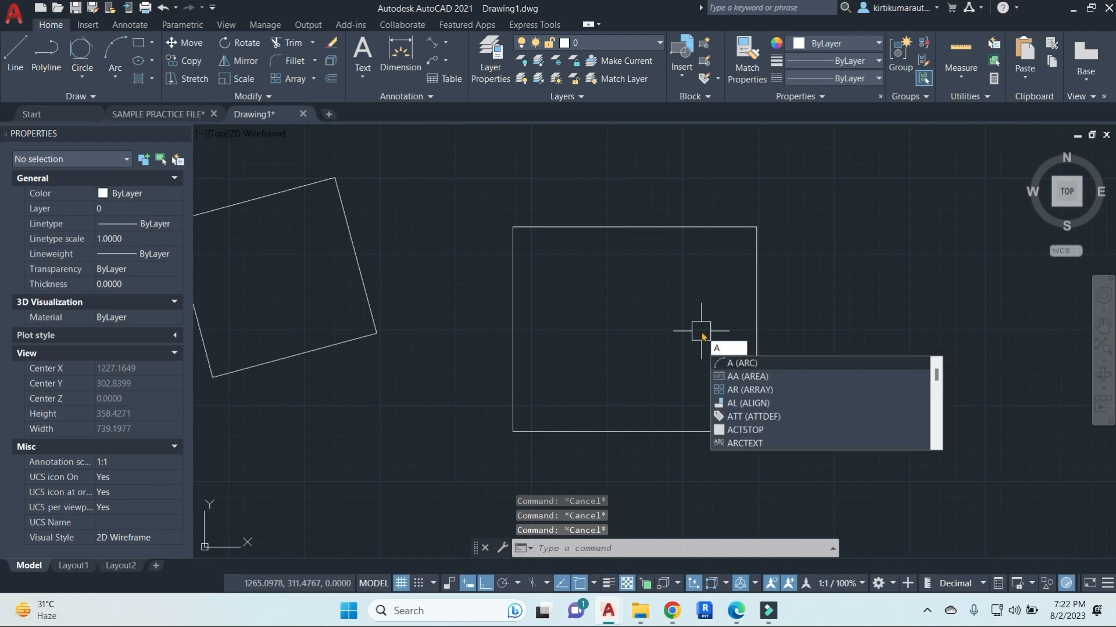
type("re")
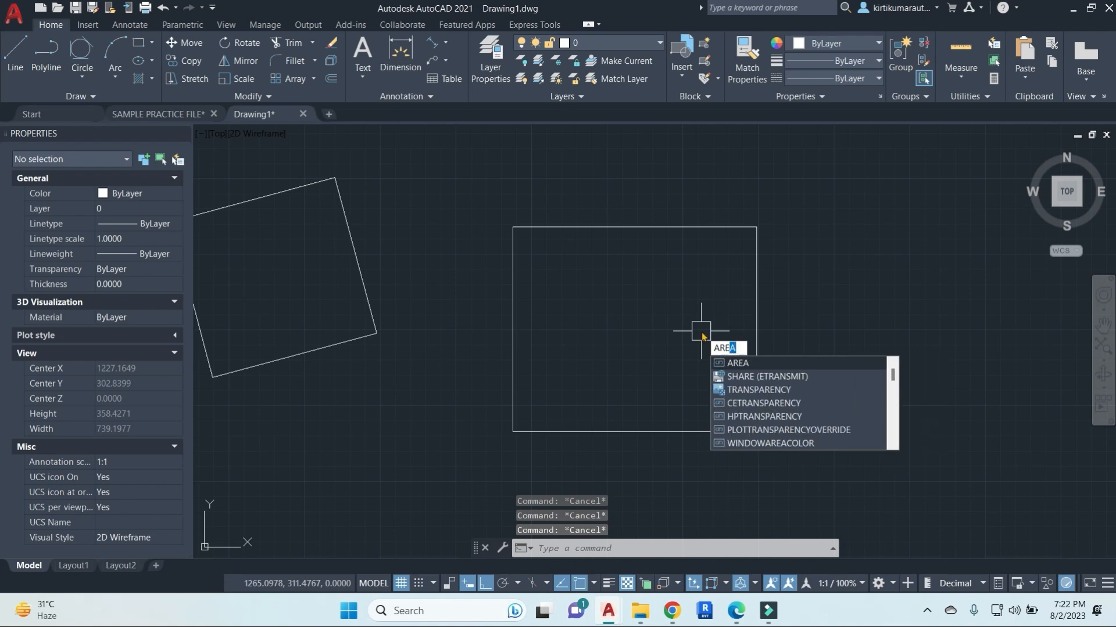
key("Return")
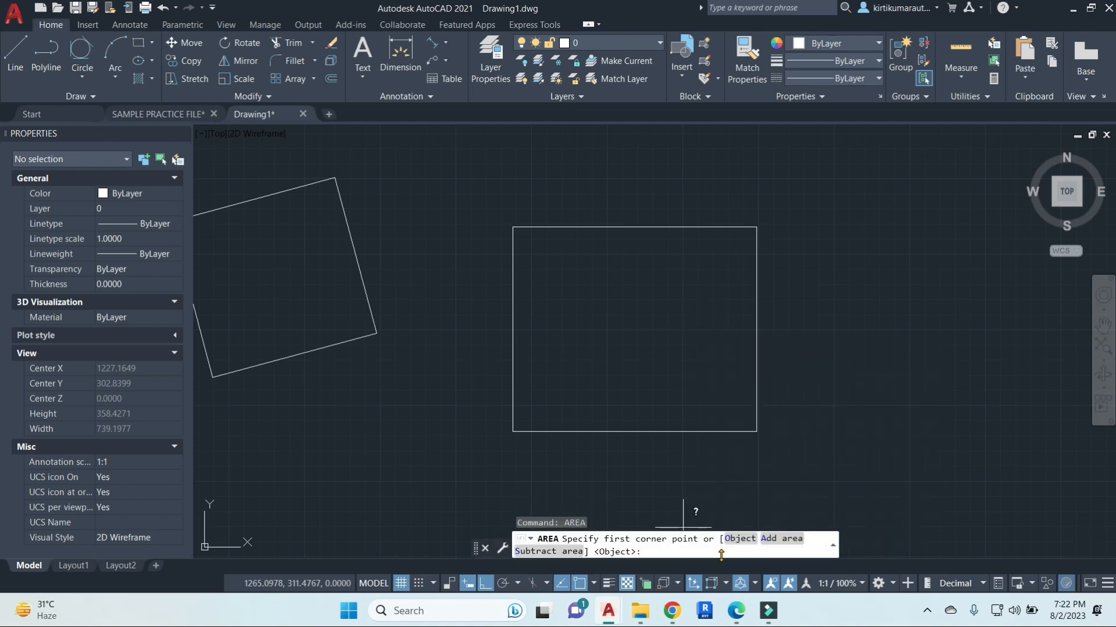
left_click(740, 537)
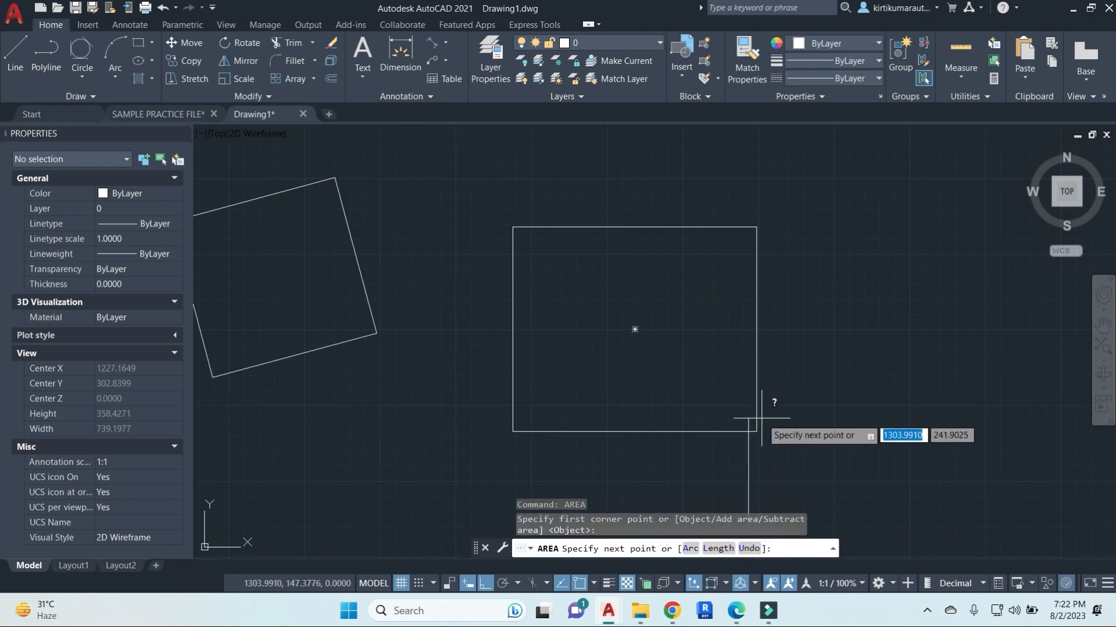
key("Escape")
Measure the unrotated rectangle's area and perimeter using the Area command's Object option.
key("Return")
type("O")
key("Return")
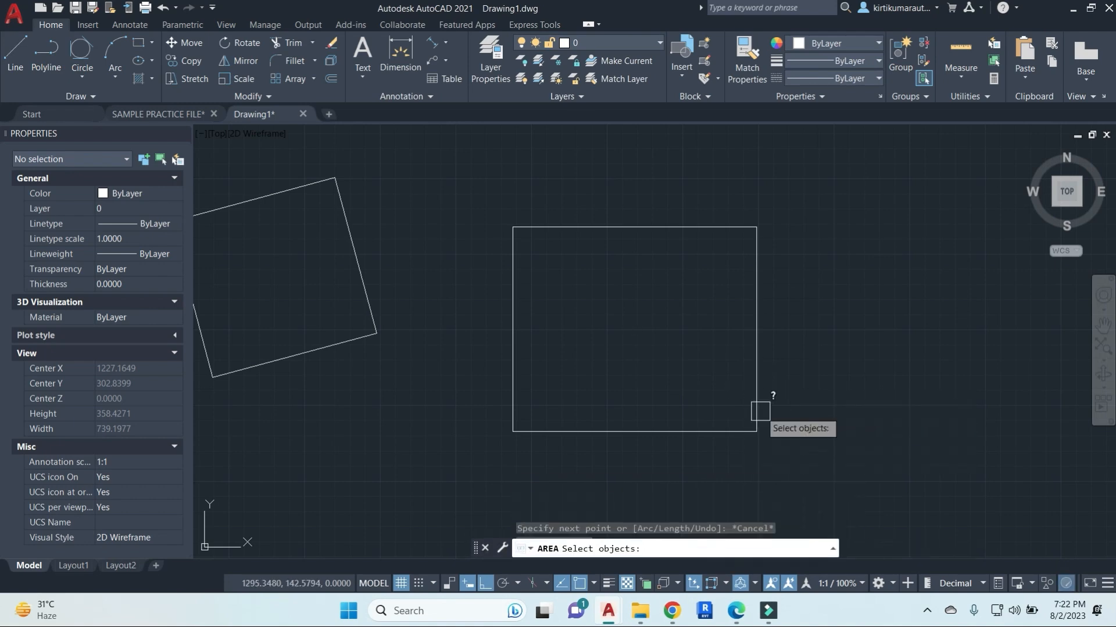
left_click(756, 372)
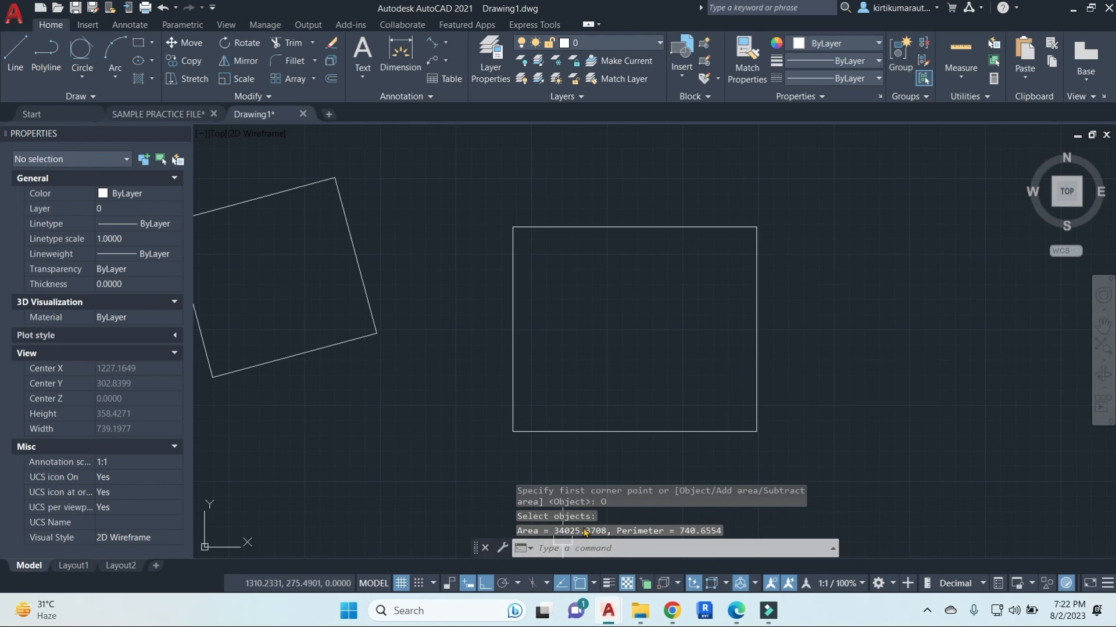
key("Escape")
key("Escape")
key("Escape")
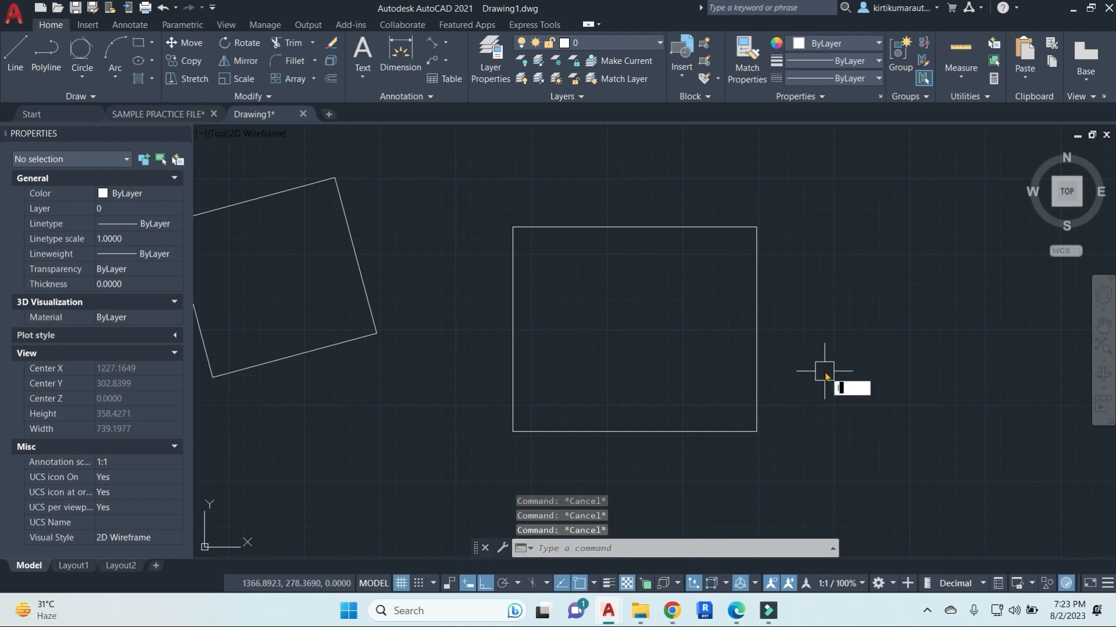
Display the unrotated rectangle's properties with the List command.
type("I")
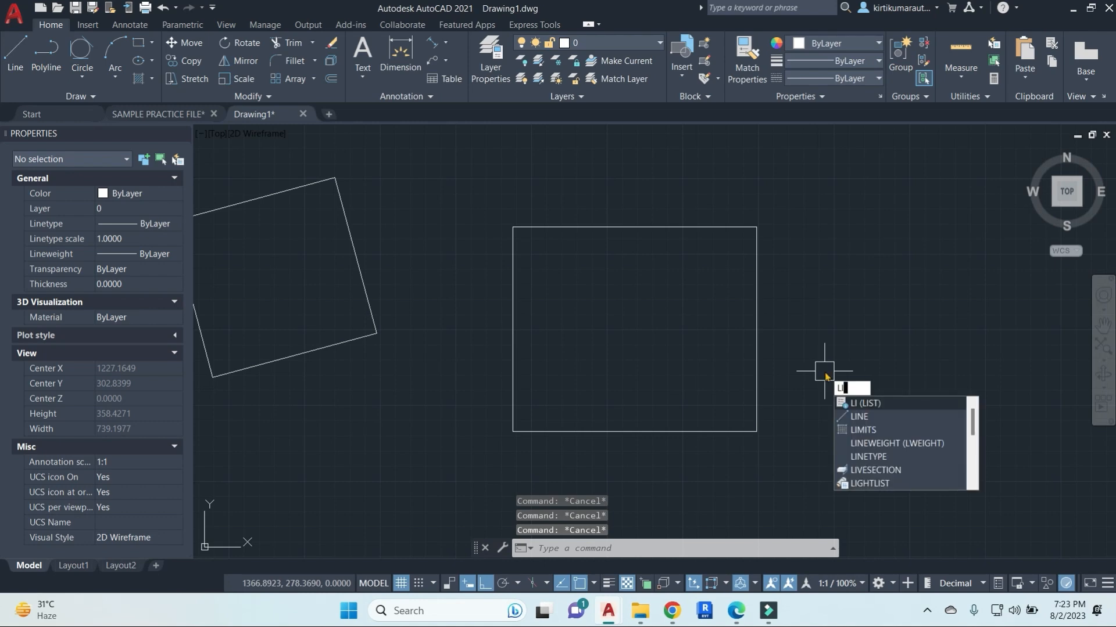
key("Return")
left_click(752, 325)
key("Return")
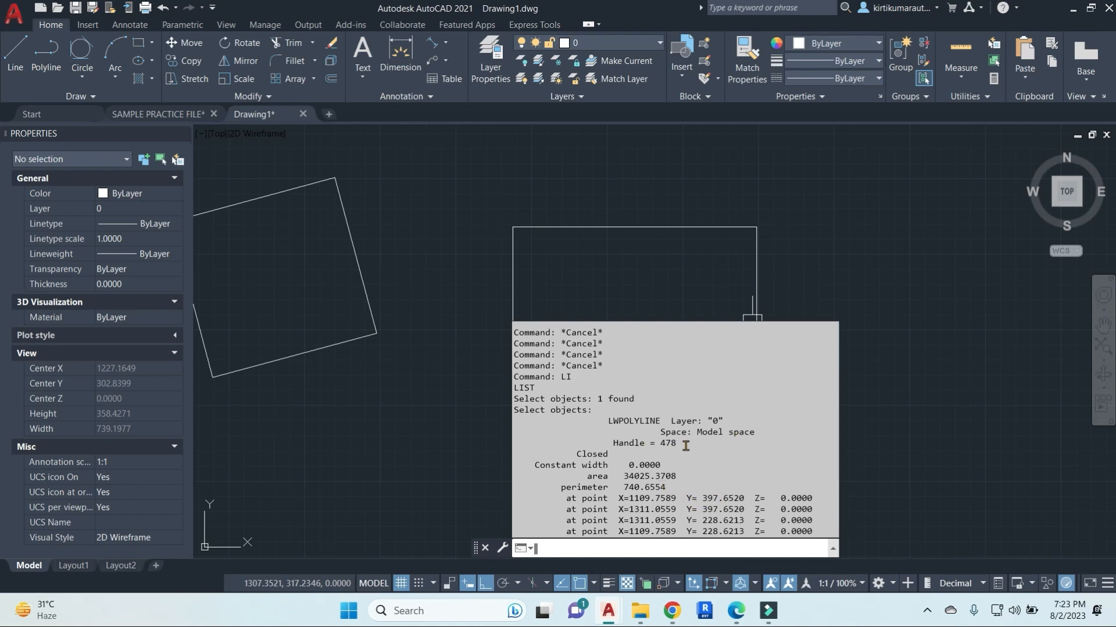
Copy the listed perimeter and corner point coordinates and paste them as text inside the unrotated rectangle.
left_click(686, 470)
left_click_drag(575, 483, 615, 550)
key("ctrl+c")
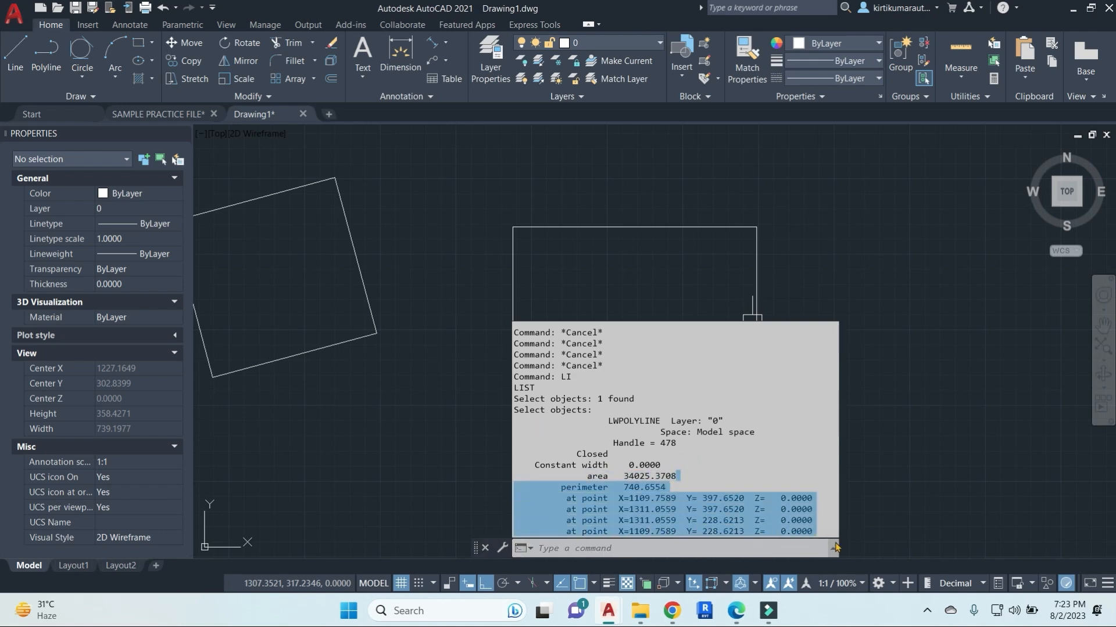
left_click(682, 280)
key("Escape")
key("Escape")
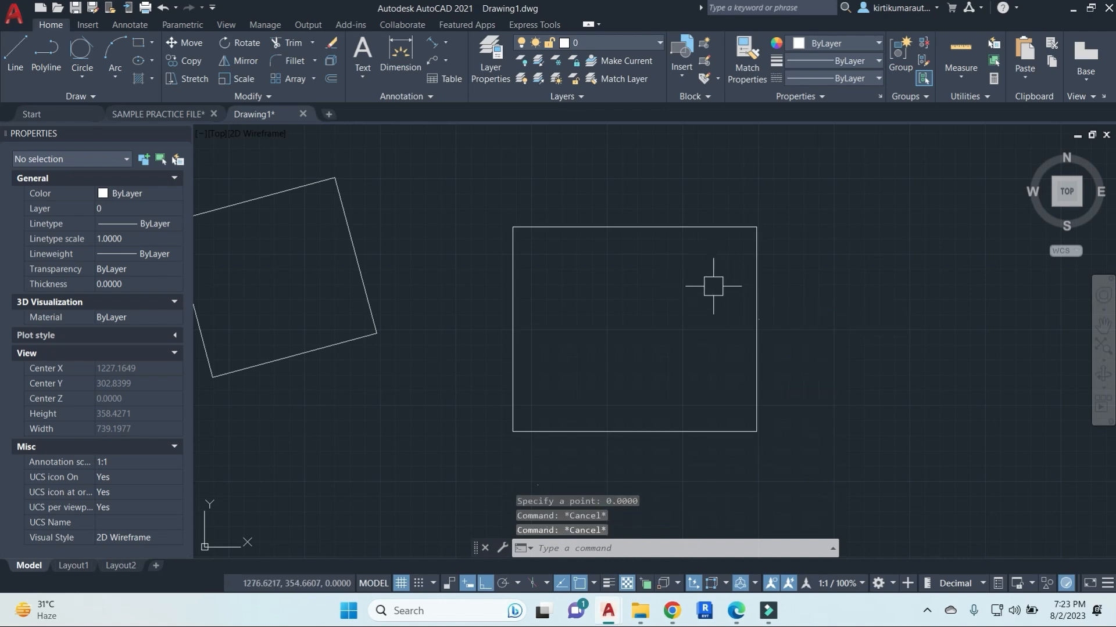
key("ctrl+v")
left_click(570, 313)
scroll(581, 336, "up", 4)
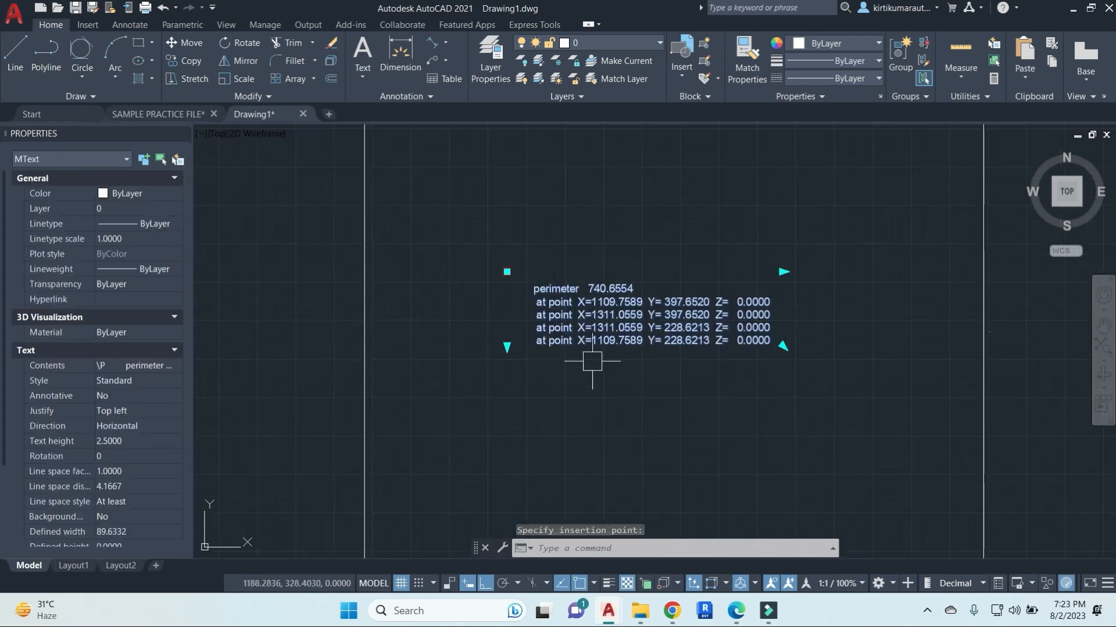
Erase the pasted perimeter and coordinate text from the rectangle.
key("Escape")
left_click(758, 318)
type("E")
key("Return")
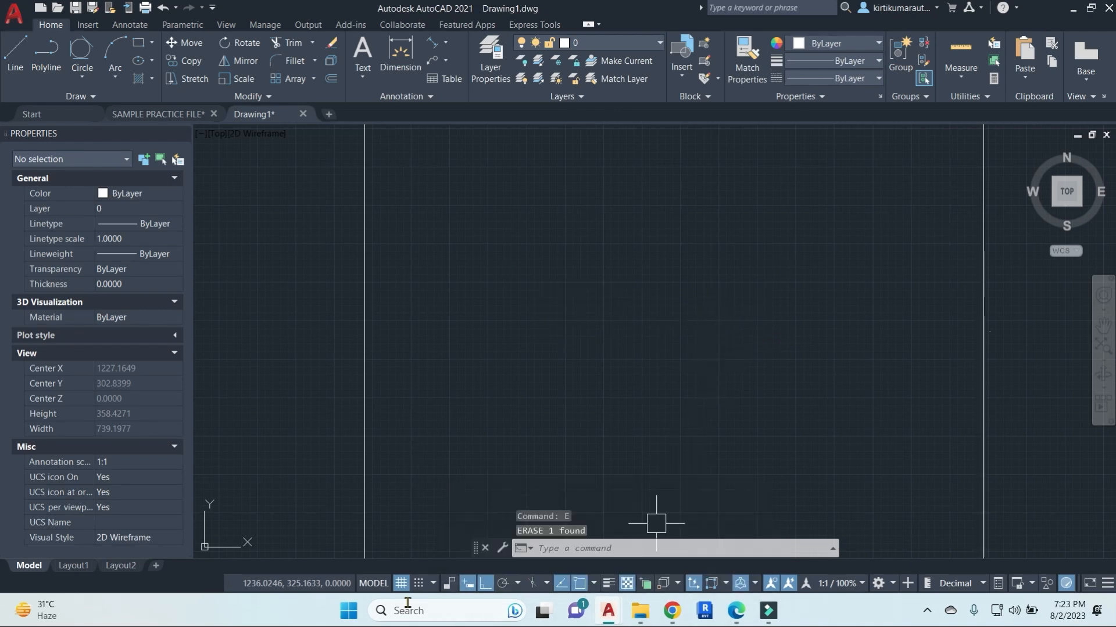
left_click(670, 623)
Erase the unrotated rectangle and the objects around it with one crossing selection.
scroll(702, 285, "down", 6)
middle_click_drag(721, 327, 622, 362)
key("Escape")
key("Escape")
left_click(778, 485)
left_click(304, 155)
type("E")
key("Return")
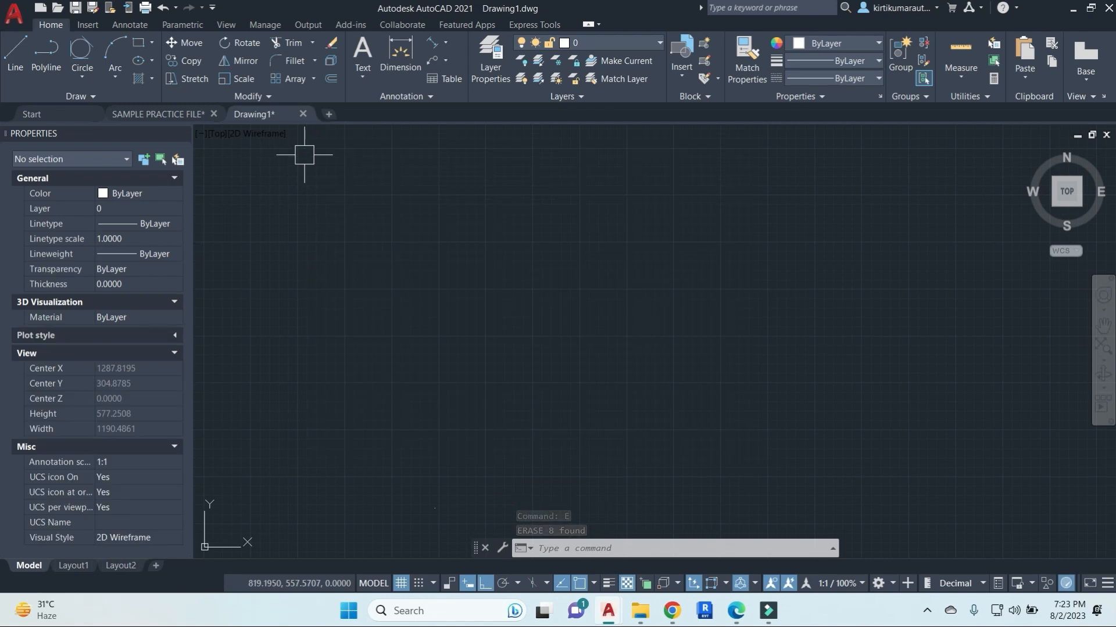
Erase all remaining objects so that the drawing is empty.
scroll(462, 315, "down", 5)
left_click(517, 393)
left_click(282, 247)
type("E")
key("Return")
key("Escape")
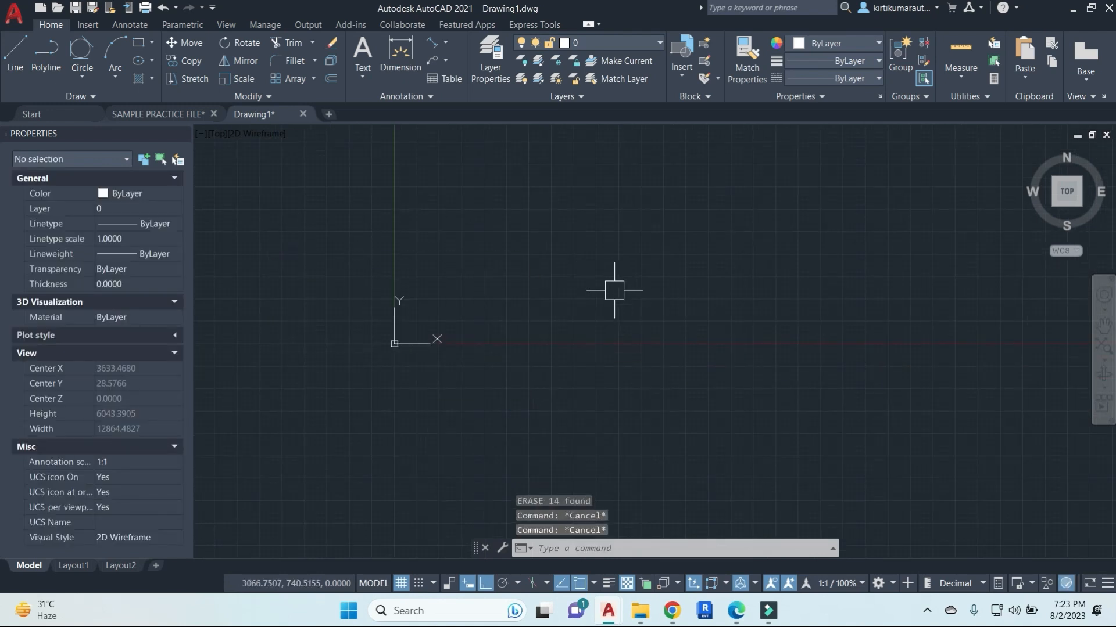
Create a new drawing from the acad template.
left_click(13, 13)
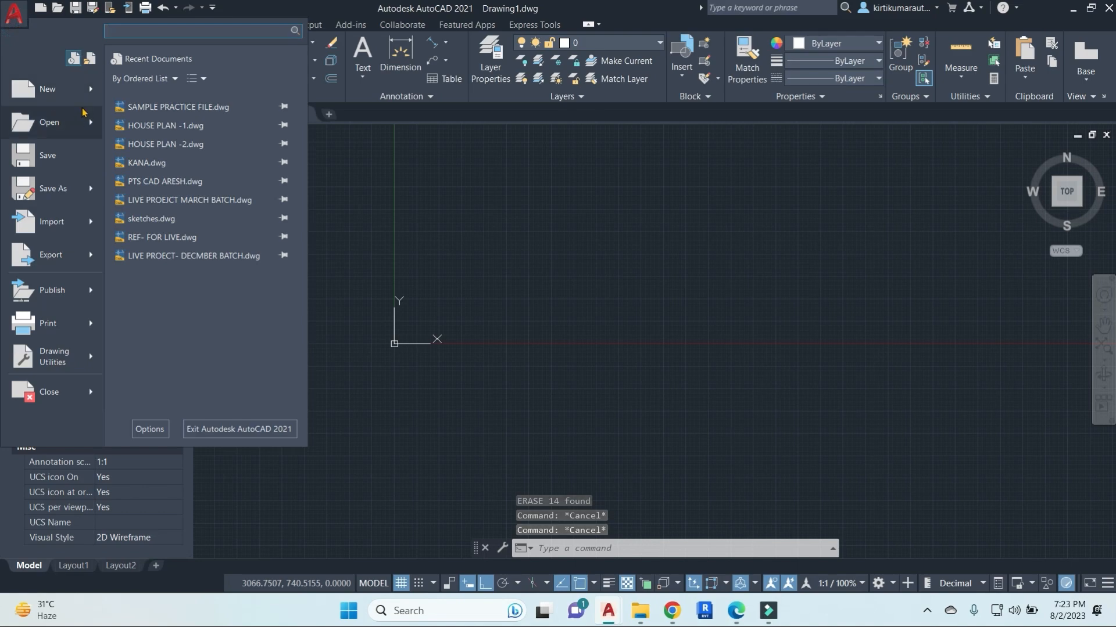
mouse_move(90, 93)
left_click(446, 243)
scroll(453, 247, "down", 3)
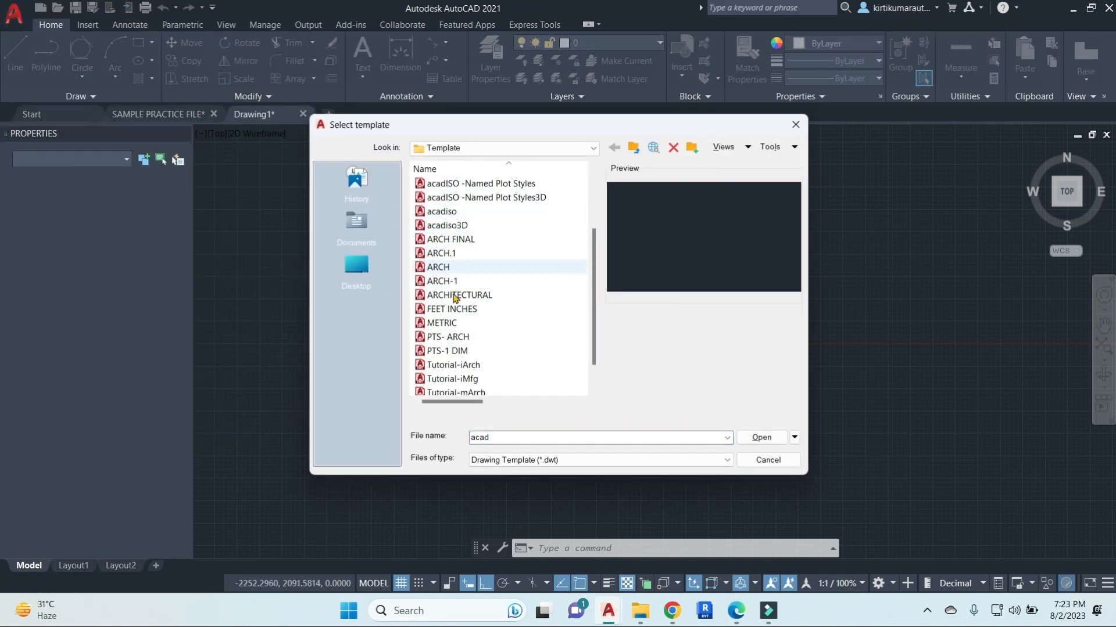
scroll(455, 265, "up", 3)
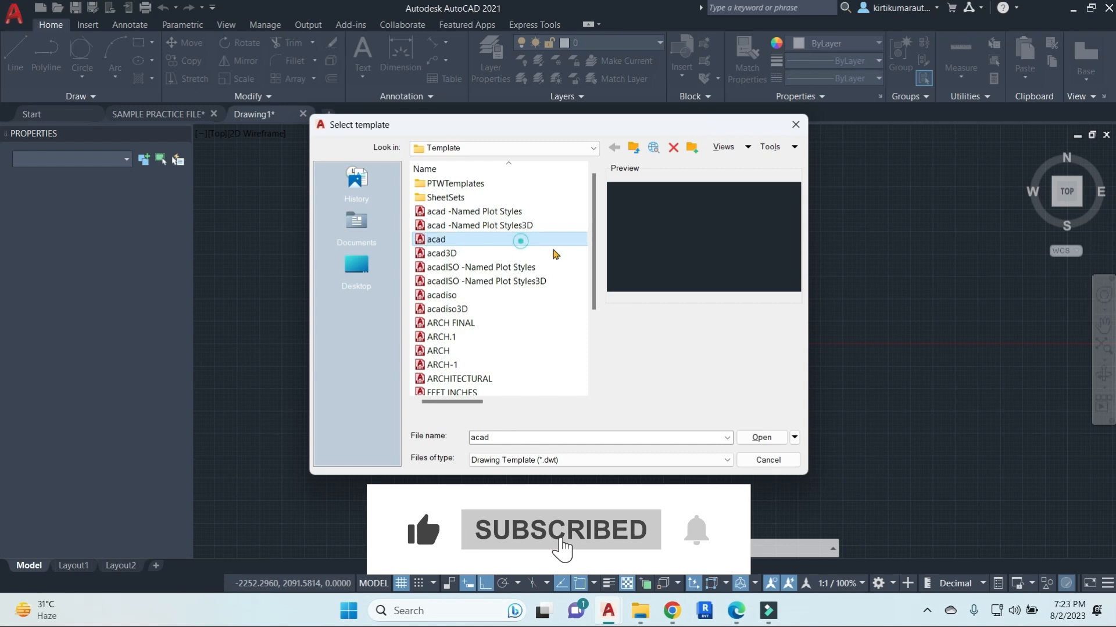
left_click(779, 437)
type("l")
key("Return")
left_click(498, 247)
key("Escape")
key("Escape")
key("Escape")
Draw a line 15000 units long straight down from a point above and right of the origin.
scroll(604, 320, "down", 10)
key("Escape")
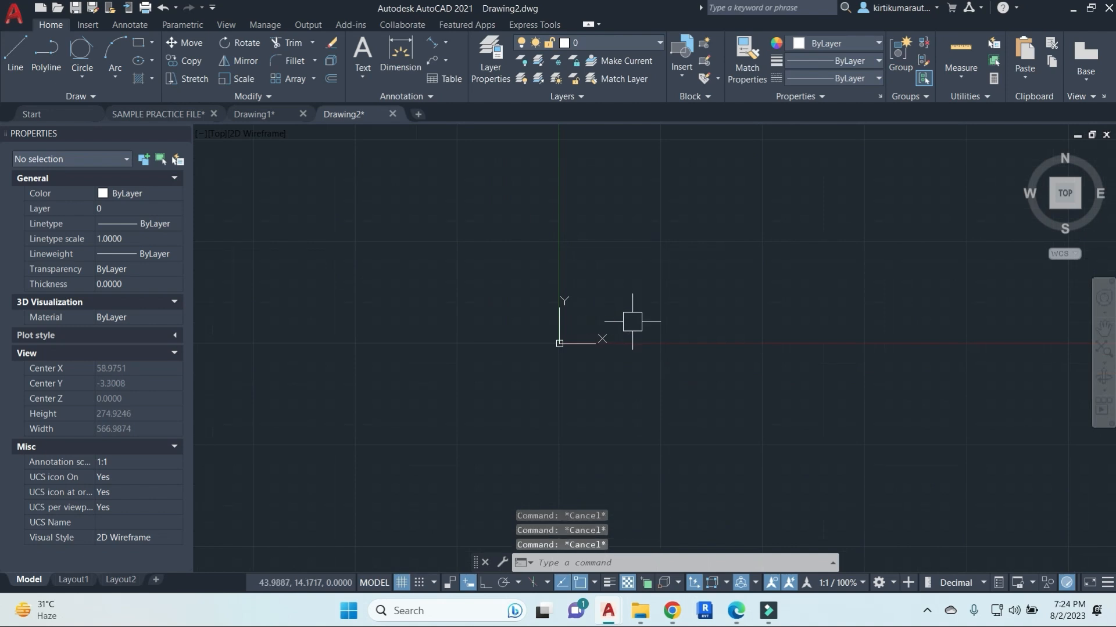
type("l")
key("Return")
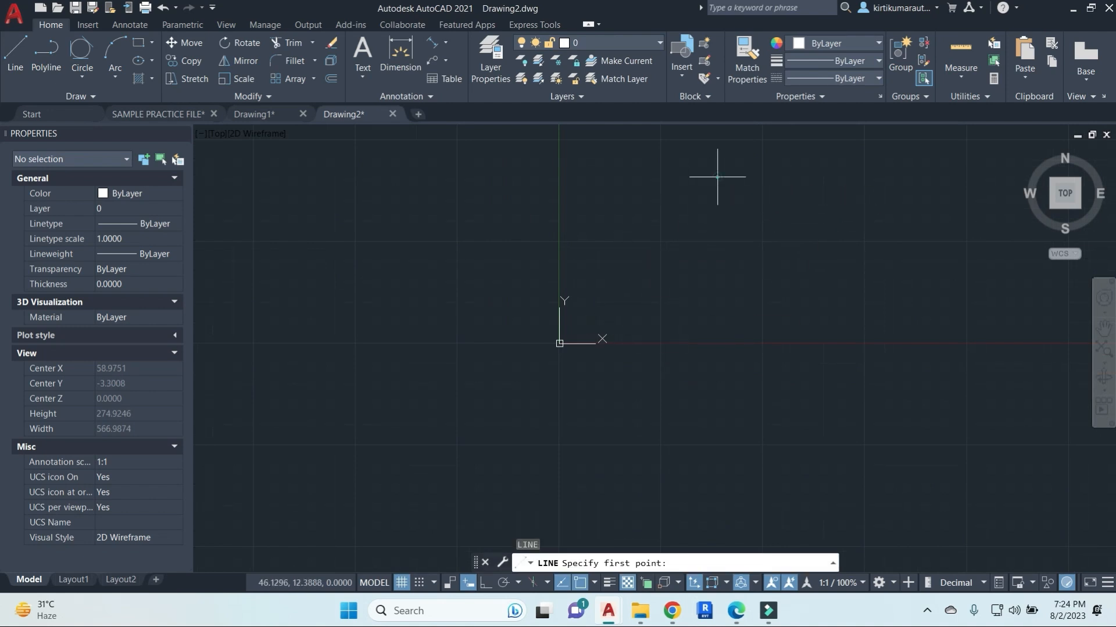
left_click(718, 178)
type("150")
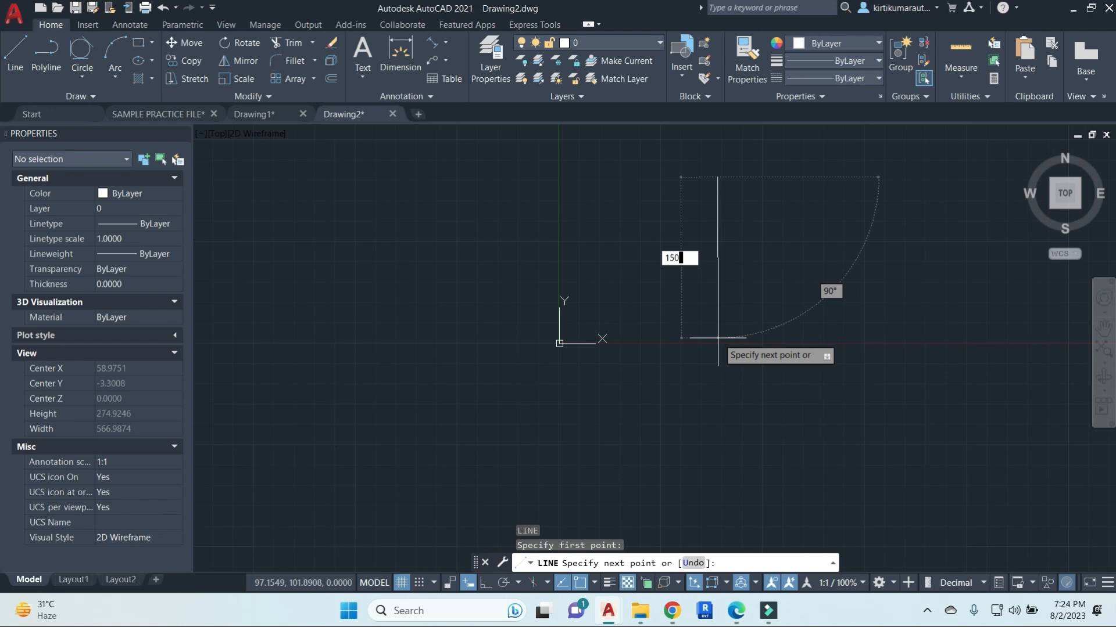
key("Return")
scroll(718, 342, "down", 3)
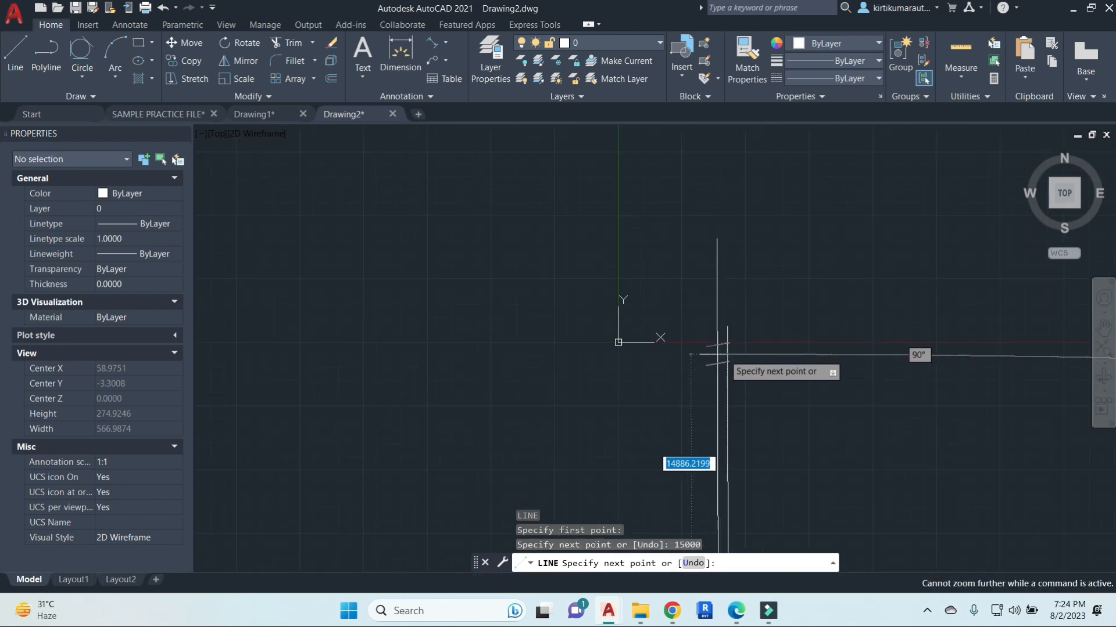
key("Escape")
key("Escape")
left_click(757, 401)
left_click(644, 327)
key("Return")
key("Escape")
Draw a vertical line 15000 units long downward with Ortho on, to the right of the first line.
key("Return")
left_click(797, 172)
key("F8")
type("15000")
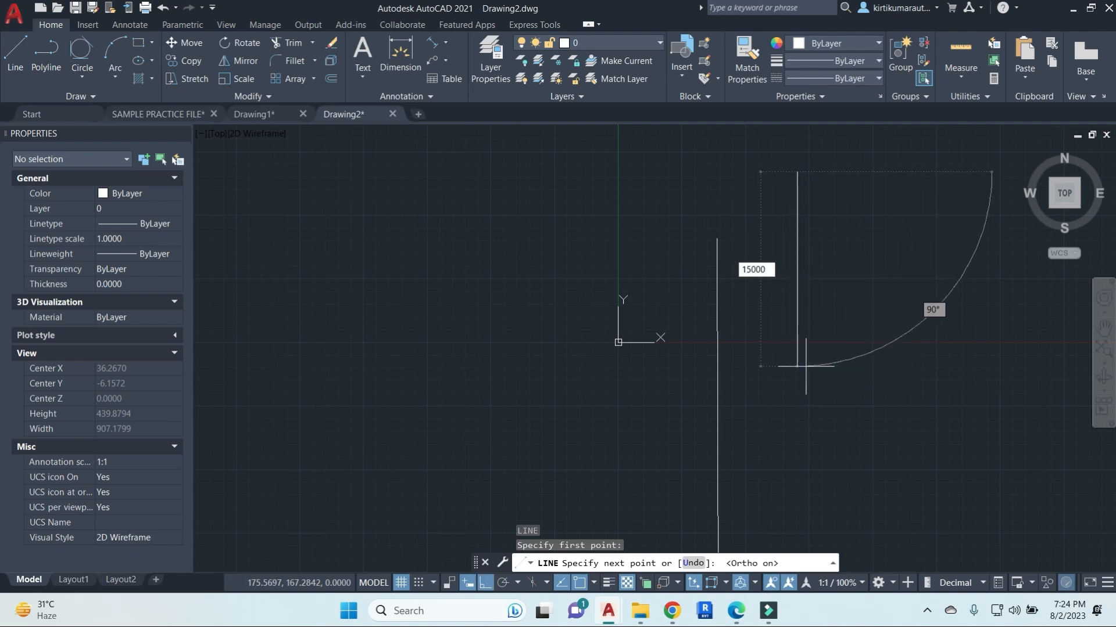
key("Return")
key("Escape")
key("Escape")
Erase the first line drawn without Ortho, keeping the truly vertical one.
scroll(881, 474, "down", 2)
mouse_move(880, 473)
middle_mouse_down()
mouse_move(750, 368)
mouse_move(675, 240)
middle_mouse_up()
key("Escape")
key("Escape")
left_click(636, 391)
type("e")
key("Return")
Examine the full length of the remaining vertical line.
scroll(746, 359, "down", 4)
scroll(747, 399, "down", 3)
middle_click_drag(748, 399, 570, 288)
scroll(599, 380, "down", 2)
key("Escape")
left_click(581, 379)
middle_click_drag(654, 351, 687, 352)
key("Escape")
key("Escape")
key("Escape")
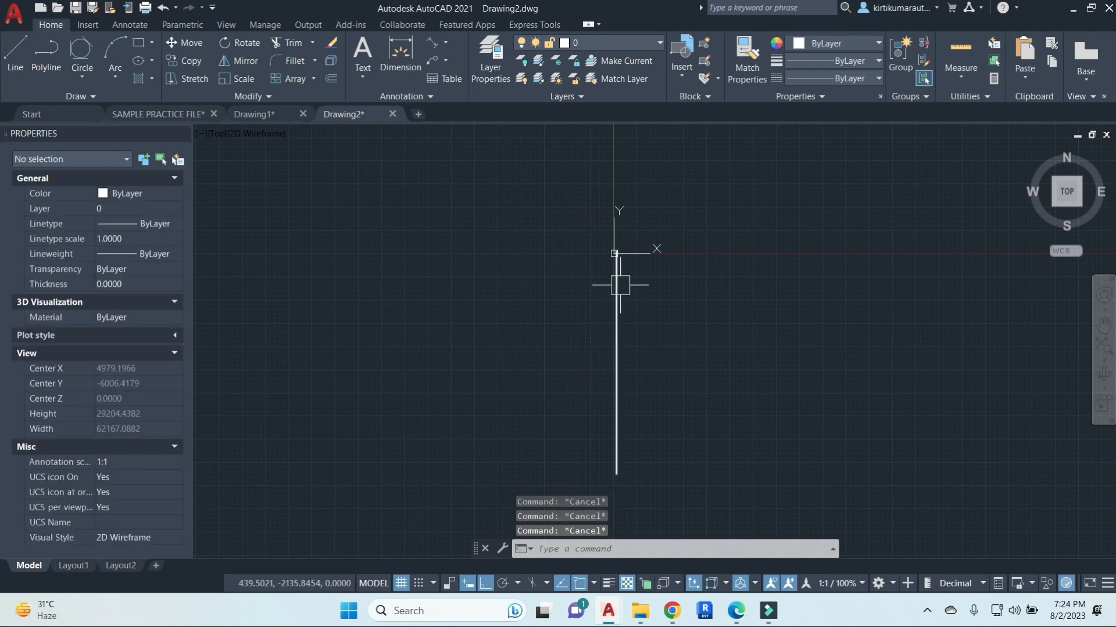
Offset the vertical line 230 units to the right.
type("o")
key("Return")
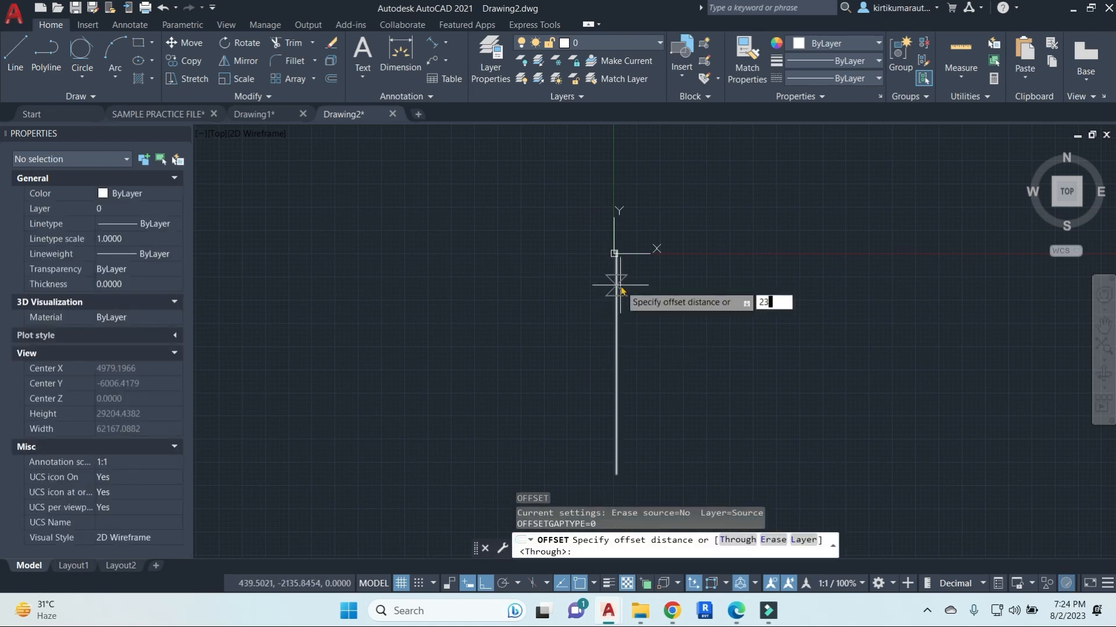
type("230")
key("Return")
left_click(615, 285)
left_click(619, 317)
scroll(619, 304, "up", 4)
key("Escape")
key("Escape")
Check the horizontal distance between the two parallel vertical lines with a linear dimension.
type("dli")
key("Return")
scroll(630, 294, "up", 4)
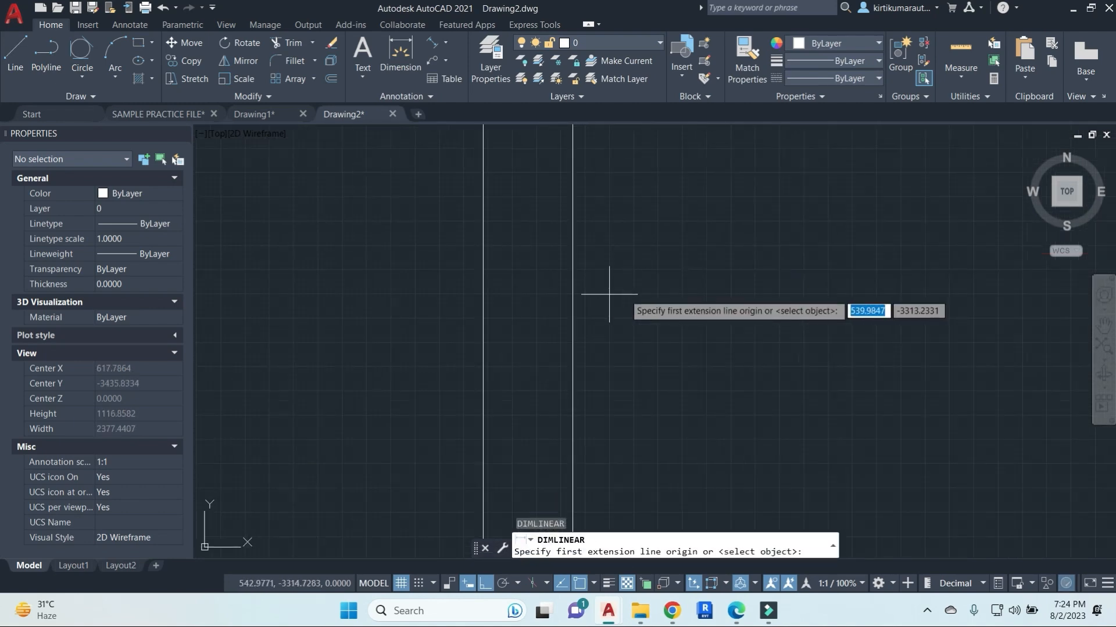
left_click(572, 311)
left_click(483, 311)
scroll(523, 314, "up", 5)
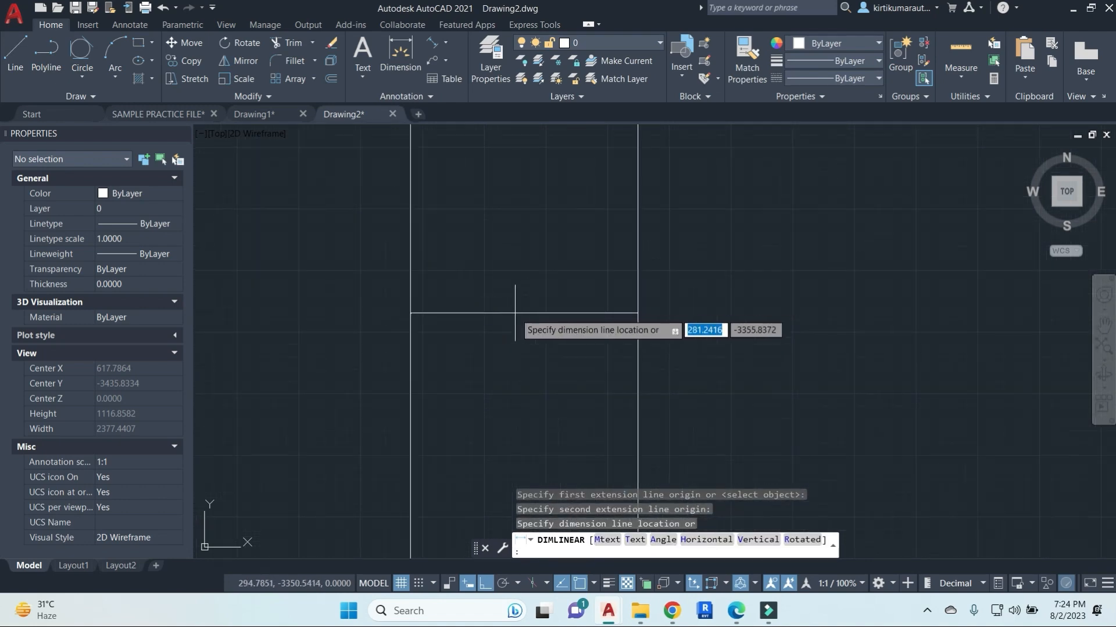
scroll(575, 312, "up", 4)
scroll(611, 302, "down", 5)
scroll(610, 295, "down", 6)
key("Escape")
key("Escape")
Erase both vertical lines from the drawing.
left_click(800, 366)
left_click(421, 299)
type("e")
key("Return")
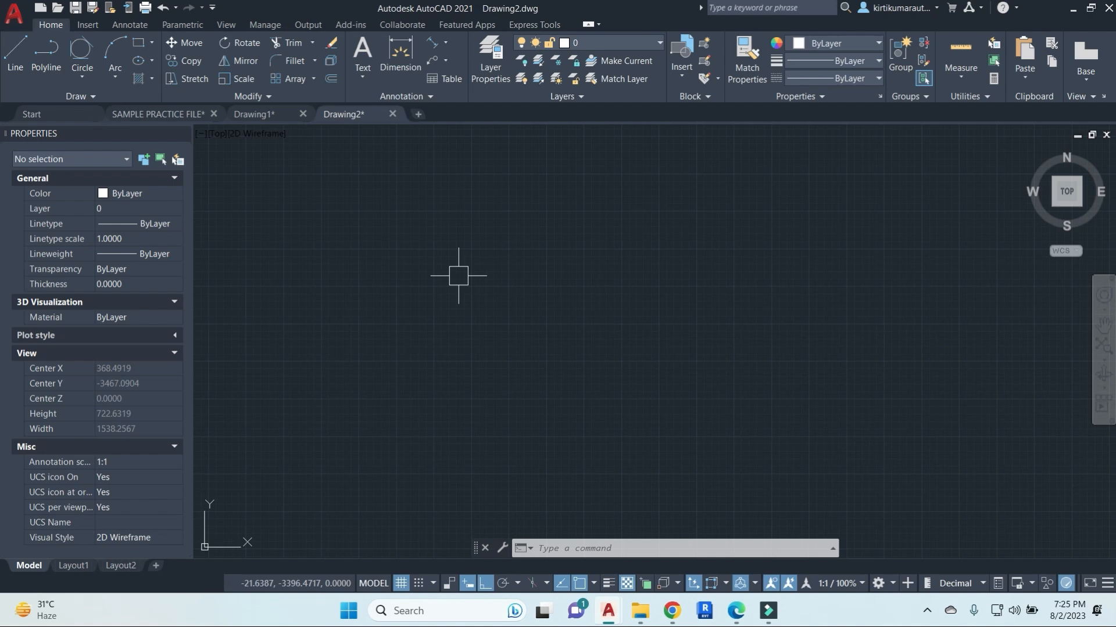
key("Escape")
key("Escape")
key("Escape")
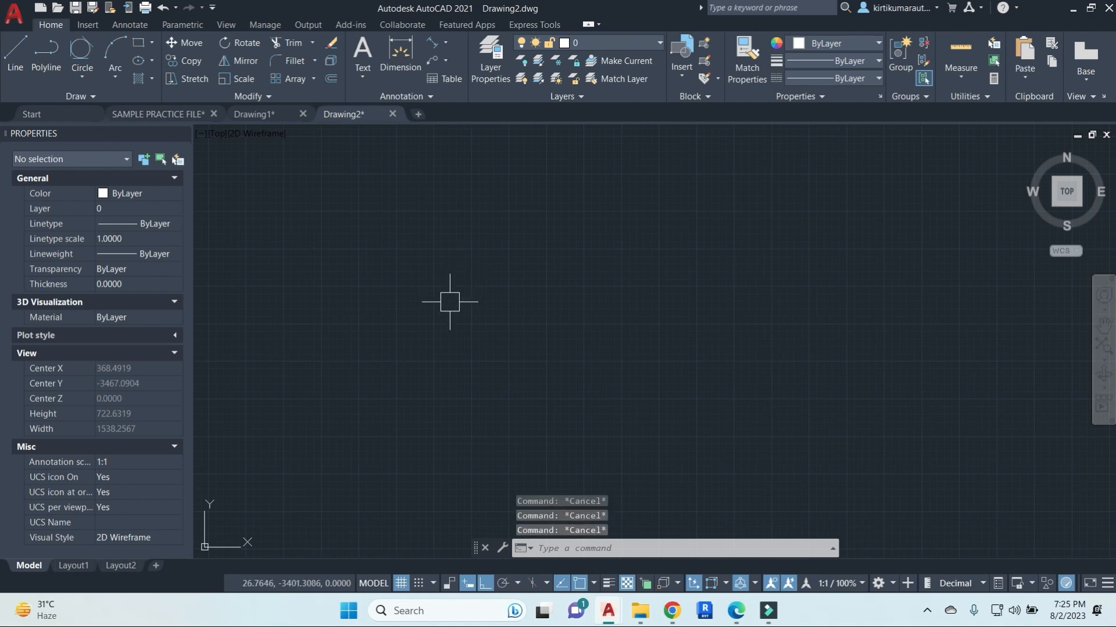
Draw an open stepped outline of eight connected horizontal and vertical line segments with Ortho on.
type("l")
key("Return")
left_click(550, 247)
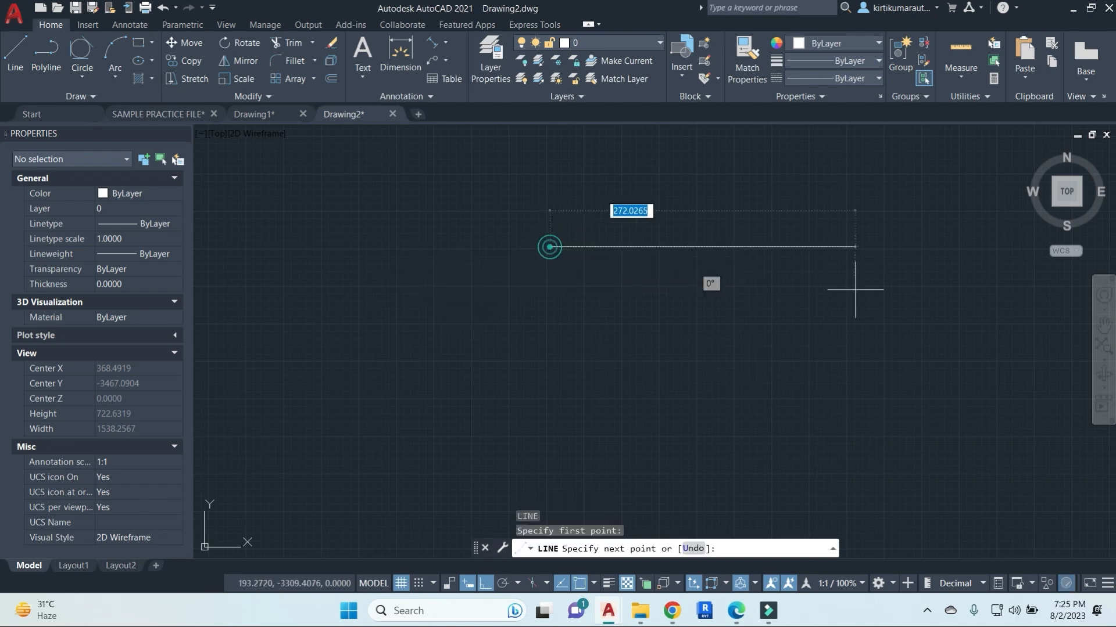
left_click(905, 247)
left_click(905, 467)
left_click(616, 466)
left_click(616, 332)
left_click(748, 331)
left_click(748, 391)
left_click(841, 391)
left_click(842, 288)
key("Escape")
key("Escape")
key("Escape")
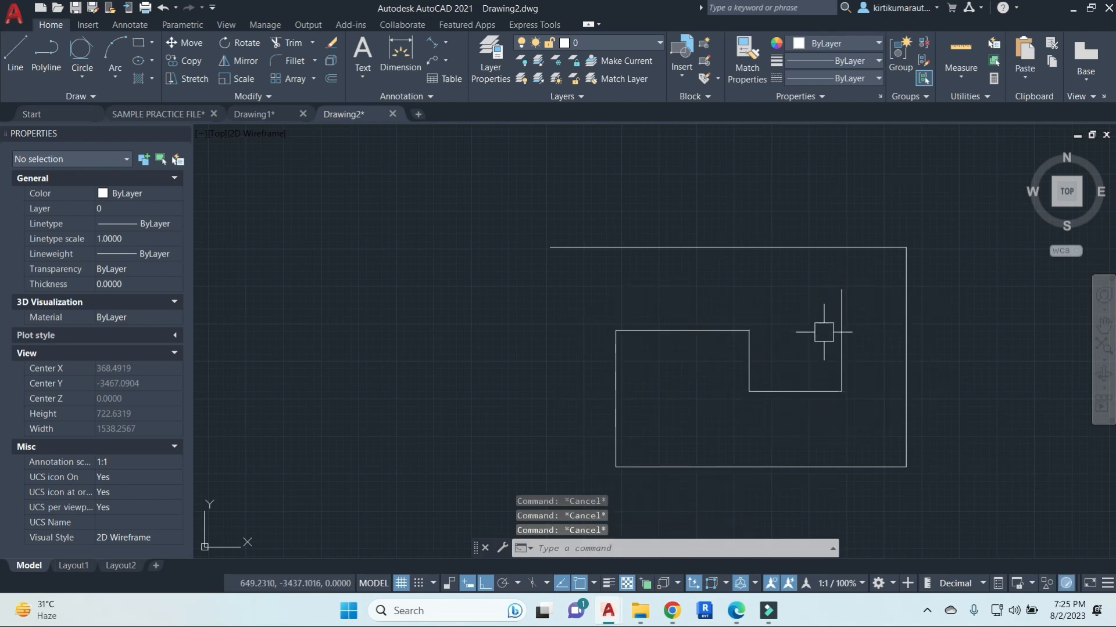
Erase all segments of the stepped outline.
left_click(869, 426)
left_click(736, 292)
key("Return")
key("Escape")
left_click(867, 425)
left_click(690, 278)
type("e")
key("Return")
left_click(910, 472)
left_click(500, 192)
type("e")
key("Return")
key("Escape")
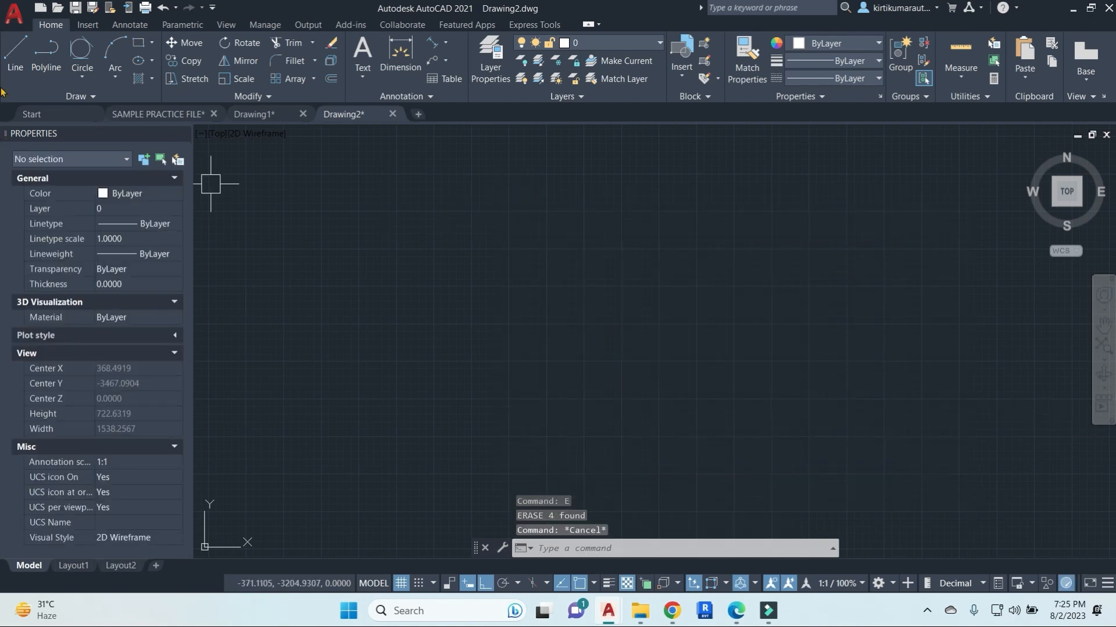
Create a new drawing from the acad template.
left_click(13, 13)
left_click(83, 89)
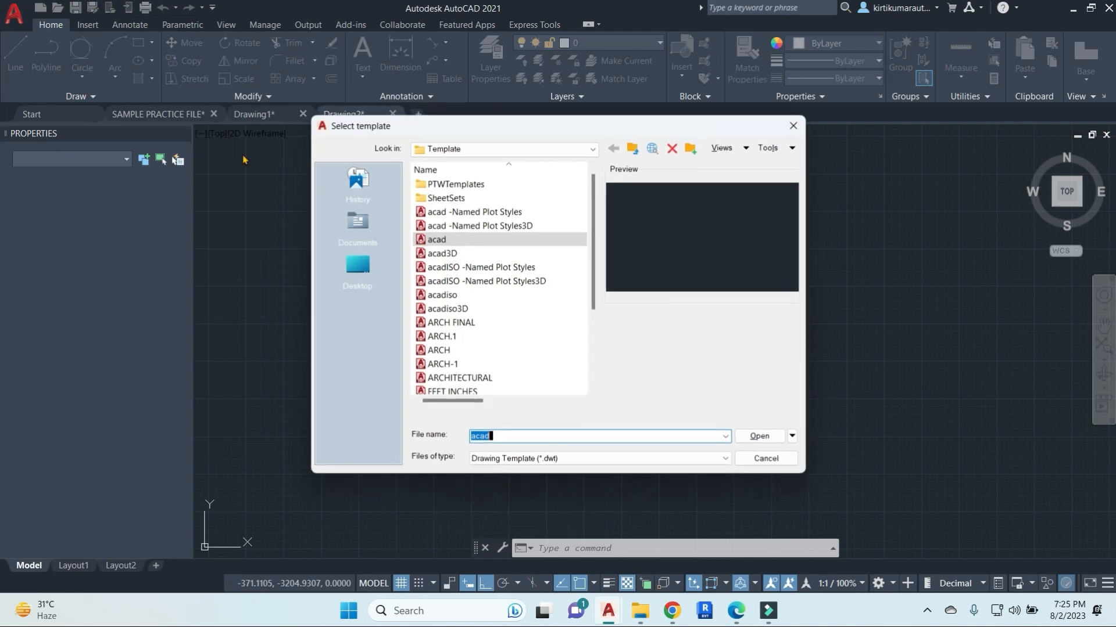
left_click(454, 239)
left_click(760, 438)
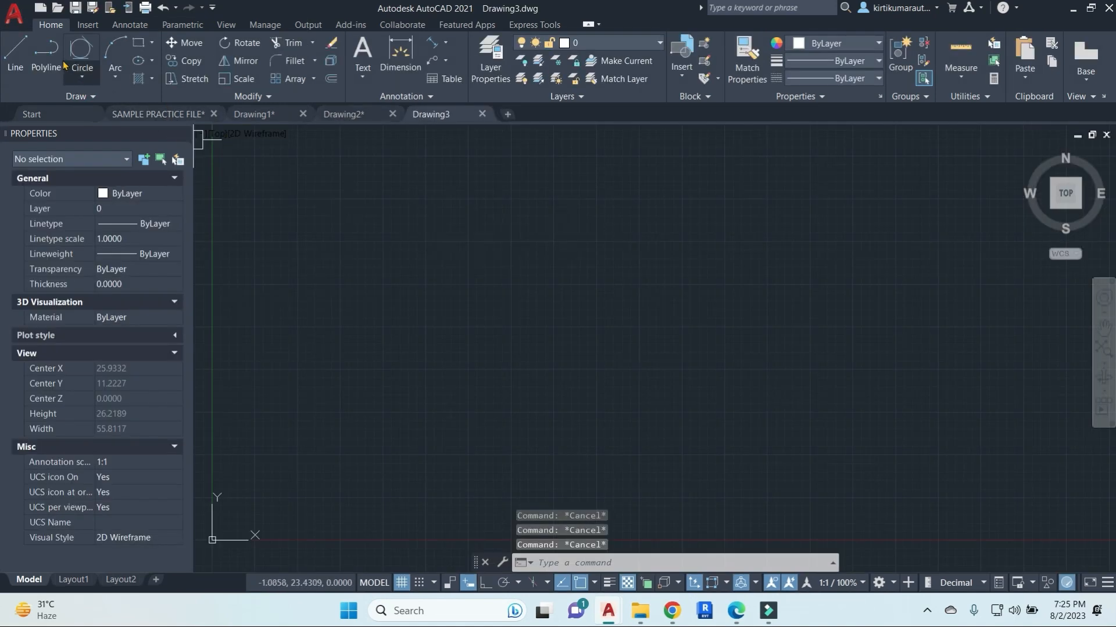
Create another new drawing, again based on the acad template.
left_click(13, 12)
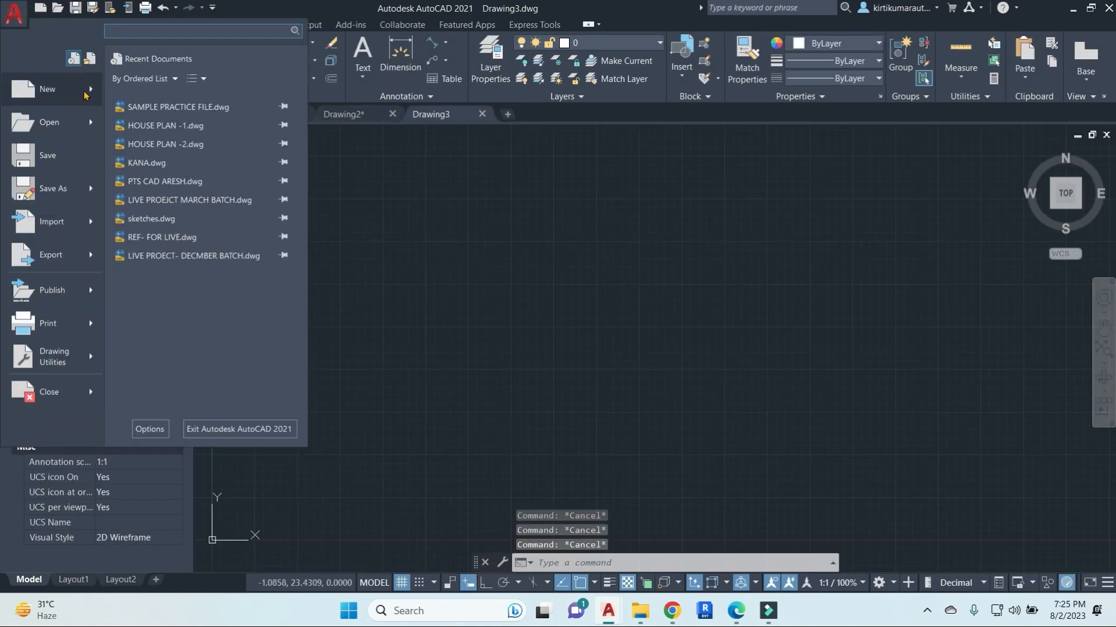
left_click(696, 314)
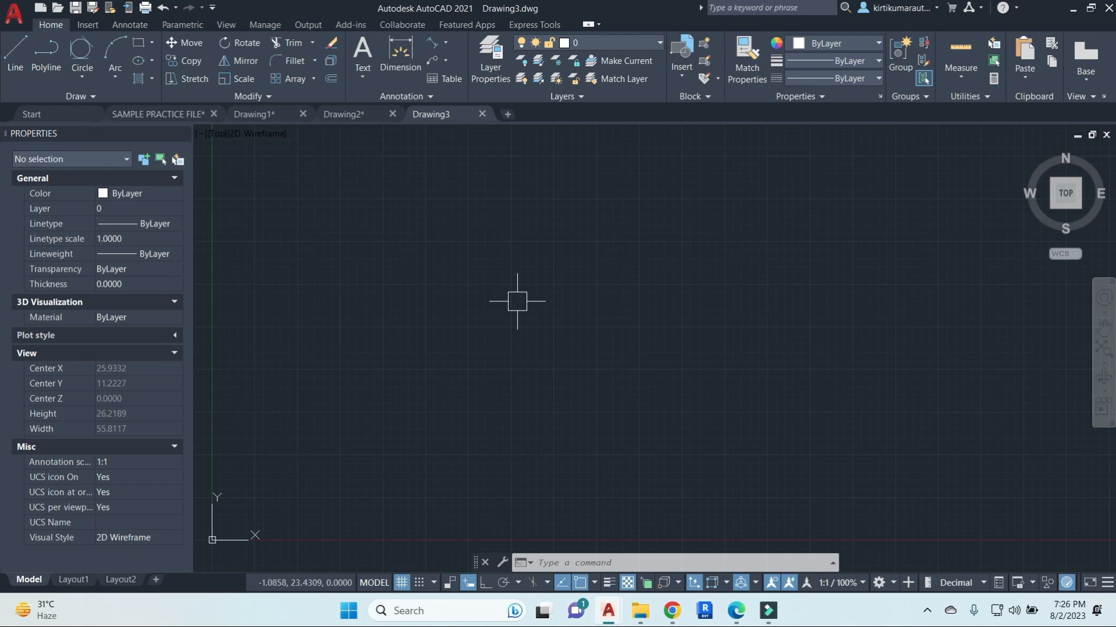
left_click(23, 19)
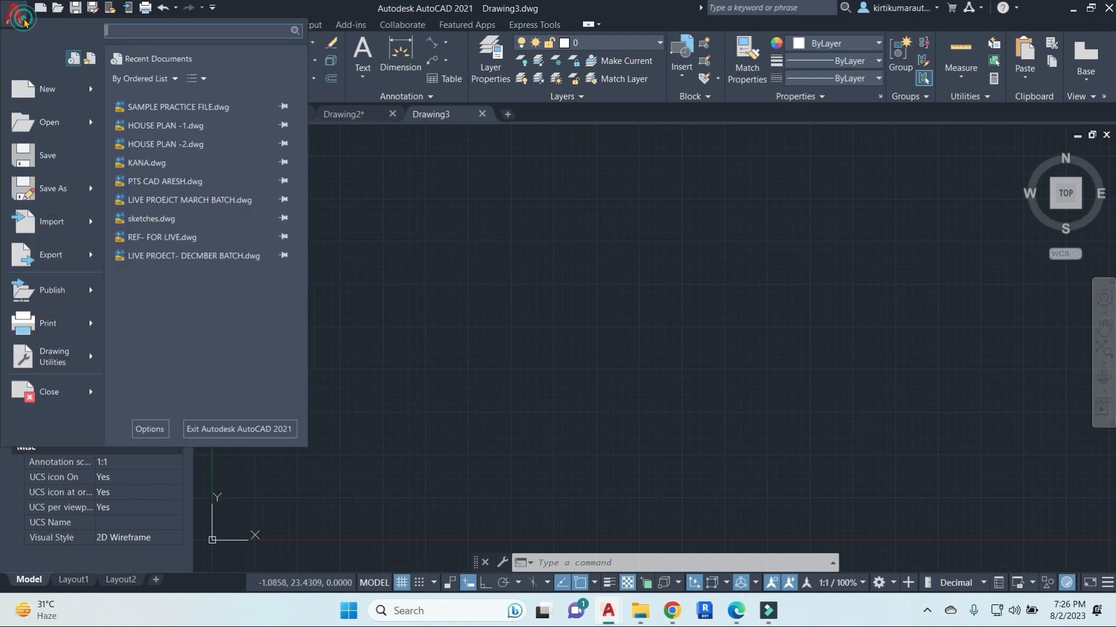
mouse_move(66, 81)
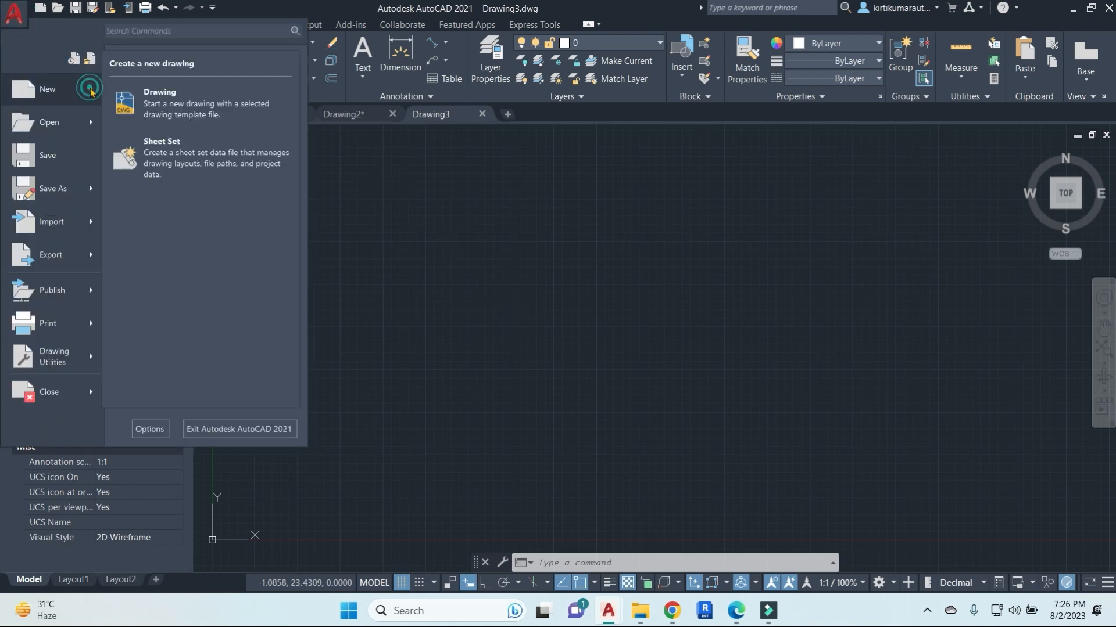
left_click(195, 103)
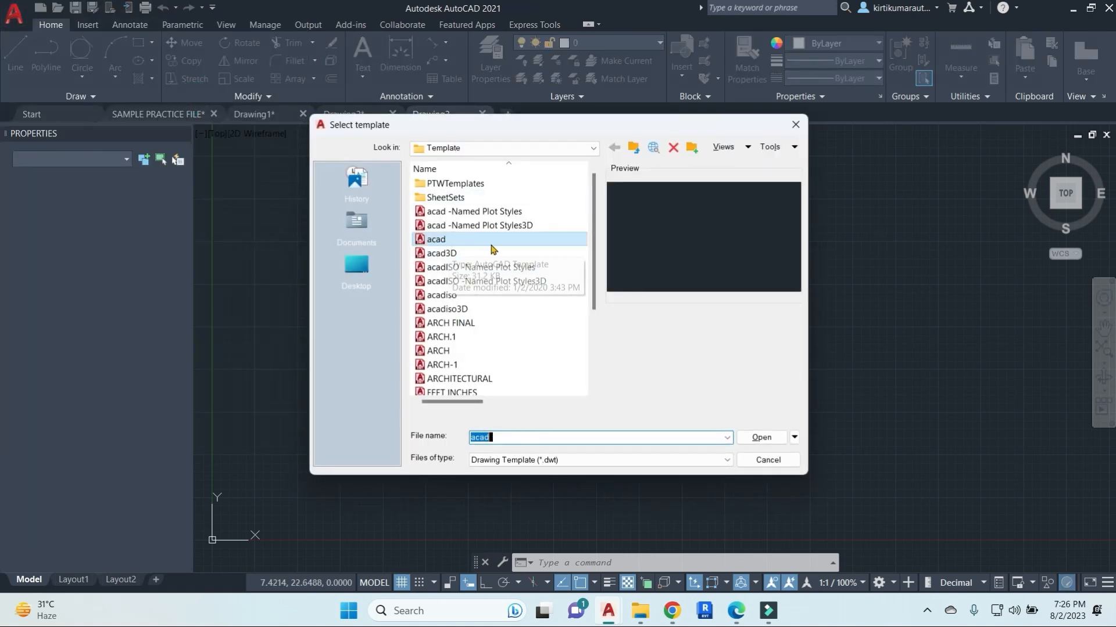
left_click(753, 438)
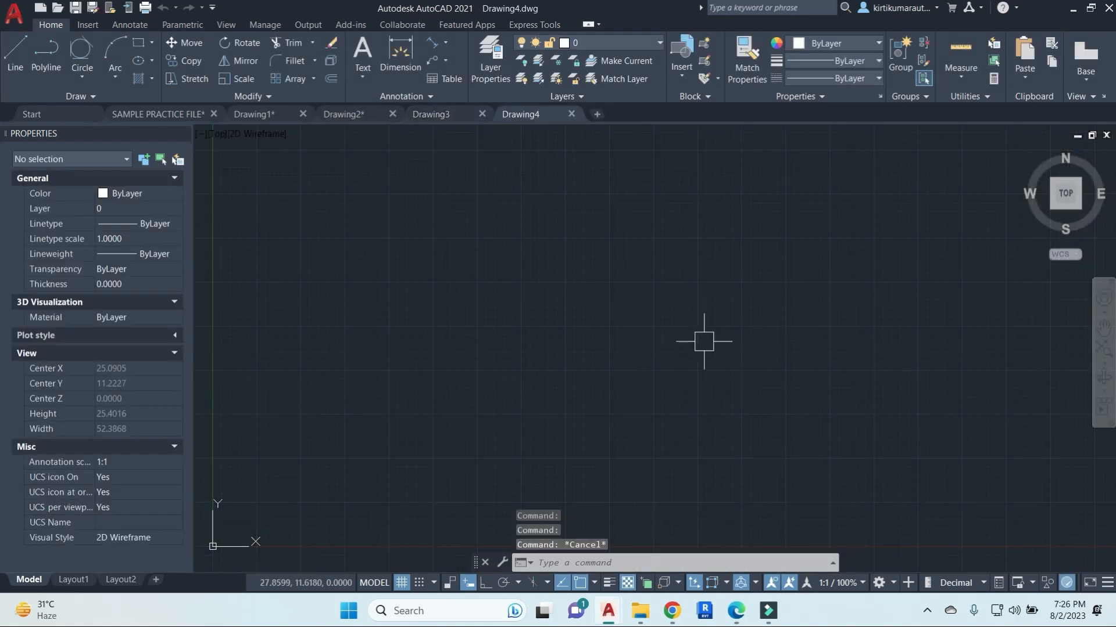
Set the drawing units to a length precision of 0.0 and an insertion scale of millimeters.
type("u")
key("Return")
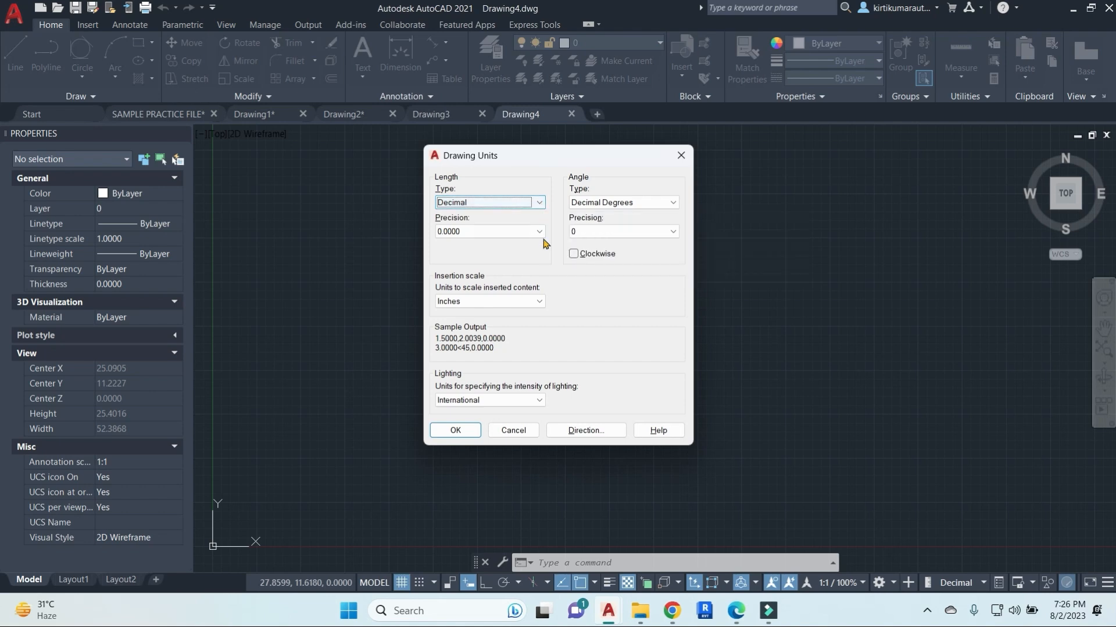
left_click(482, 231)
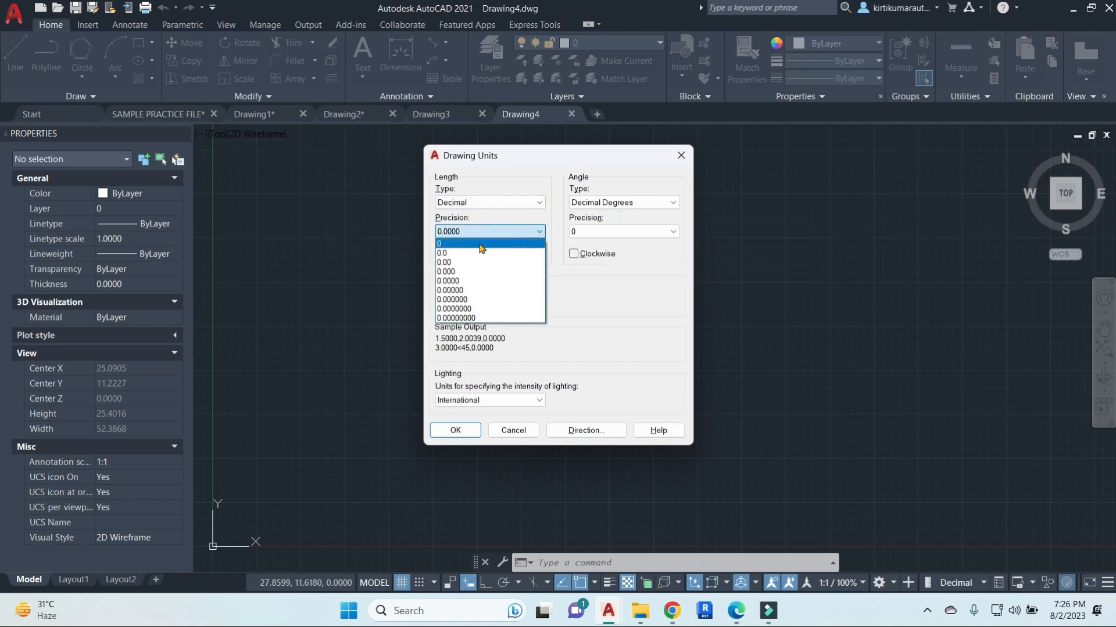
left_click(448, 247)
left_click(541, 232)
left_click(441, 253)
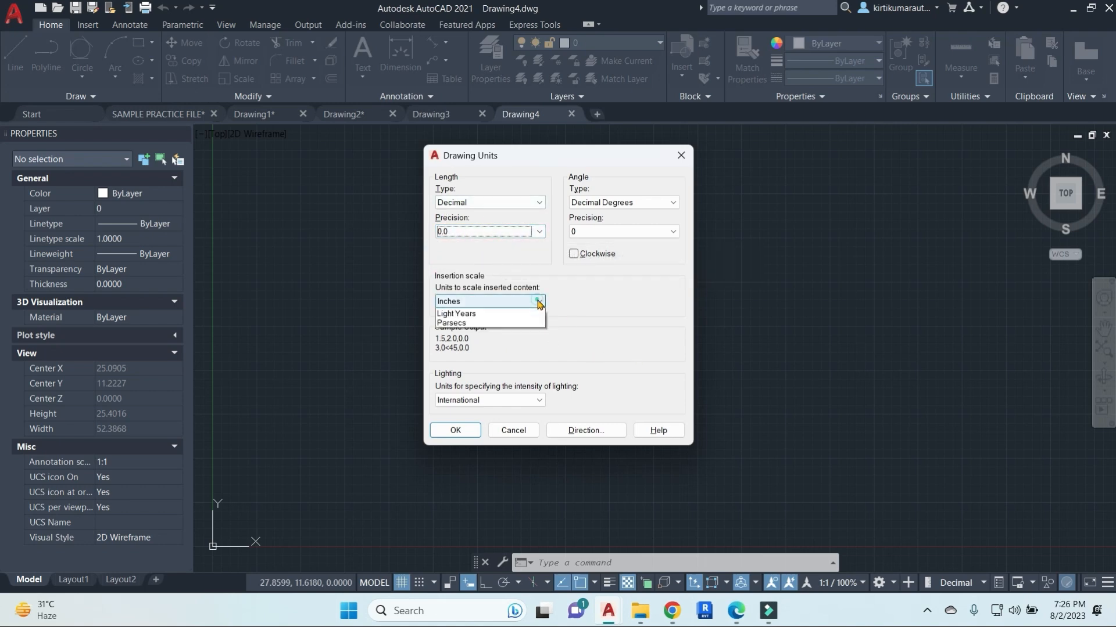
left_click(499, 302)
left_click(478, 361)
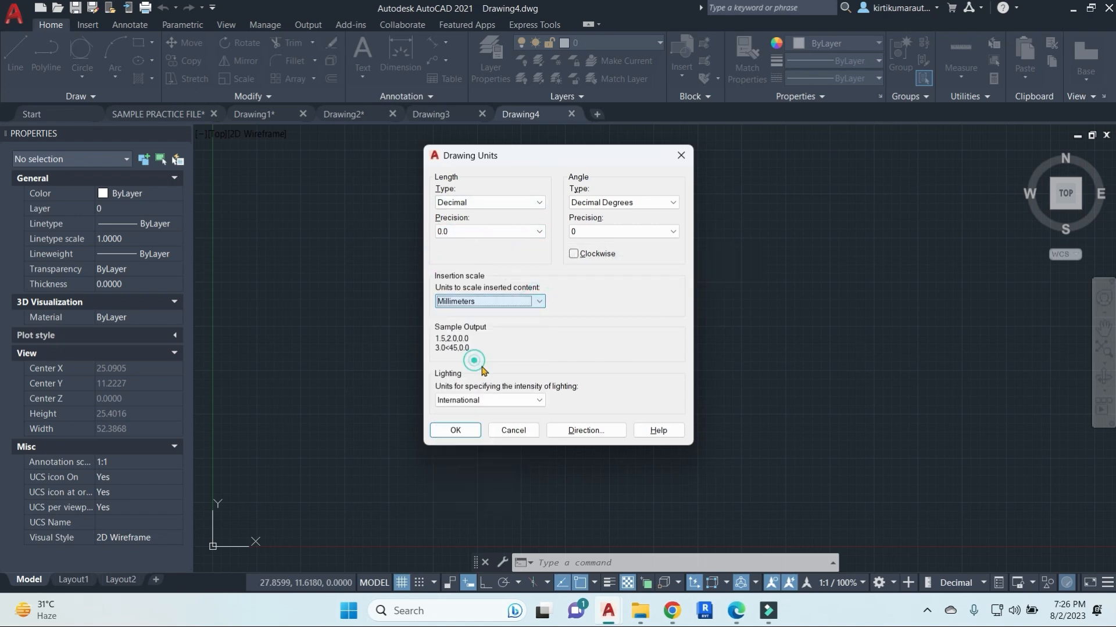
left_click(459, 430)
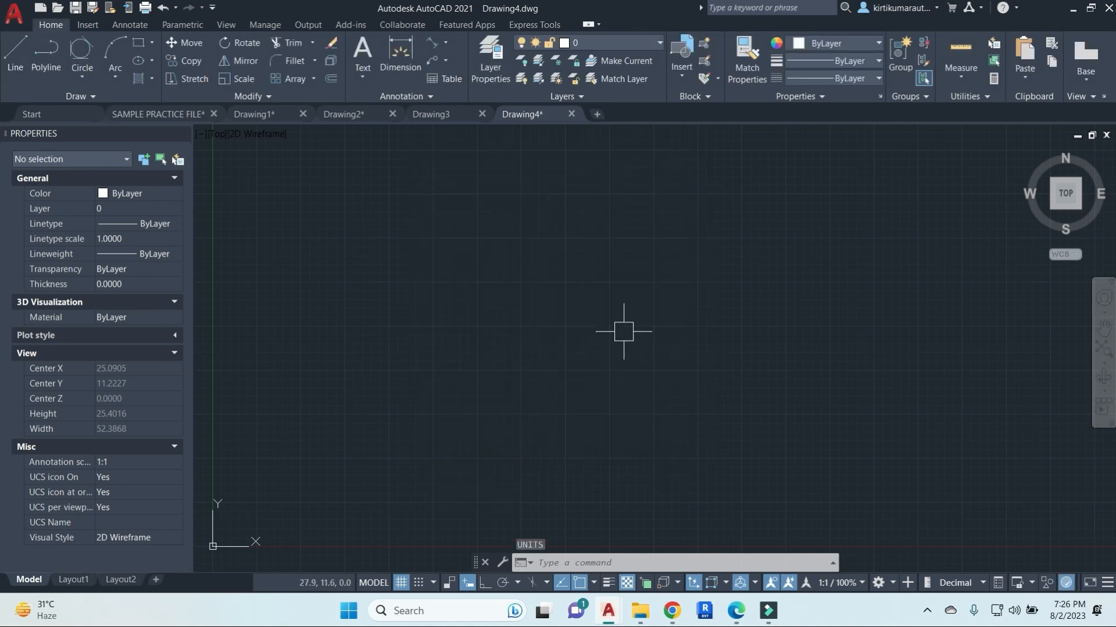
Draw a closed 20 by 20 square from four lines with Ortho turned on.
type("l")
key("Return")
left_click(495, 261)
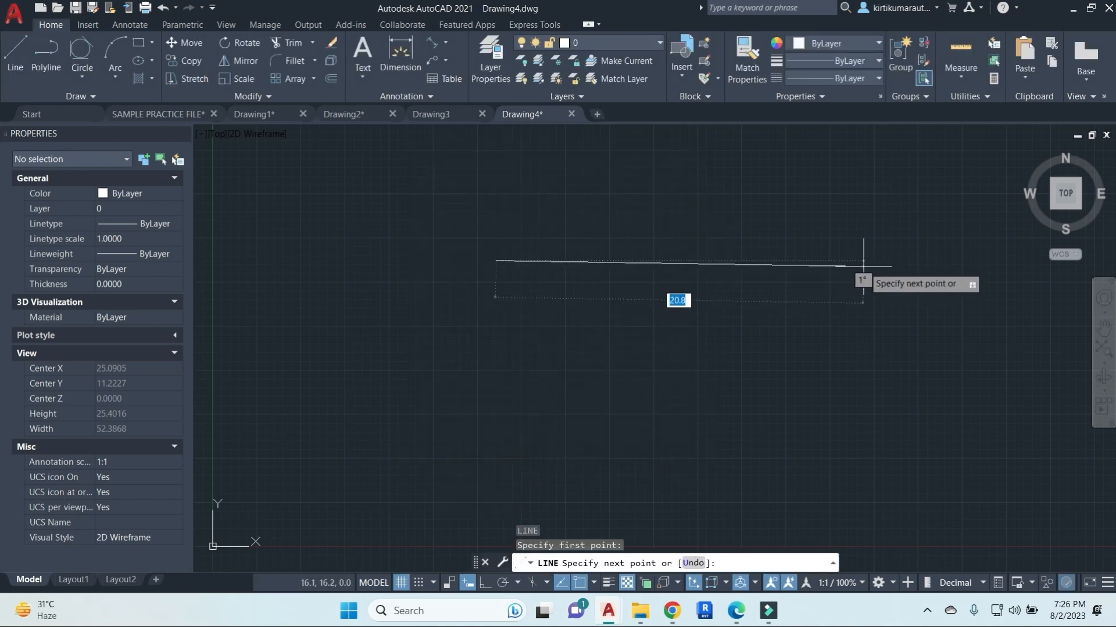
key("F8")
type("20")
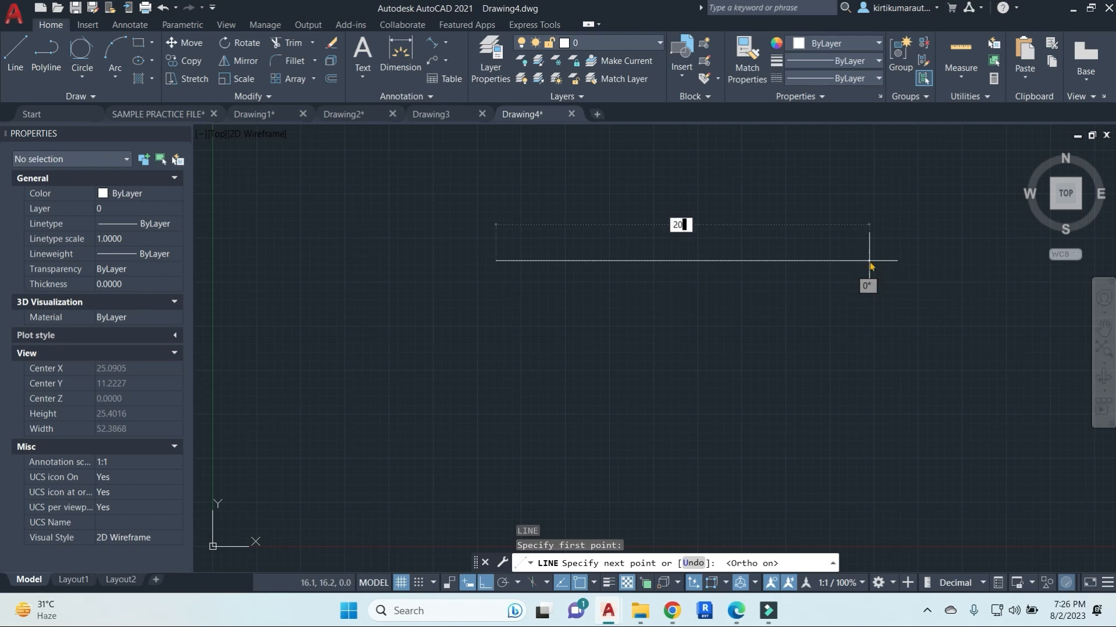
key("Return")
type("20")
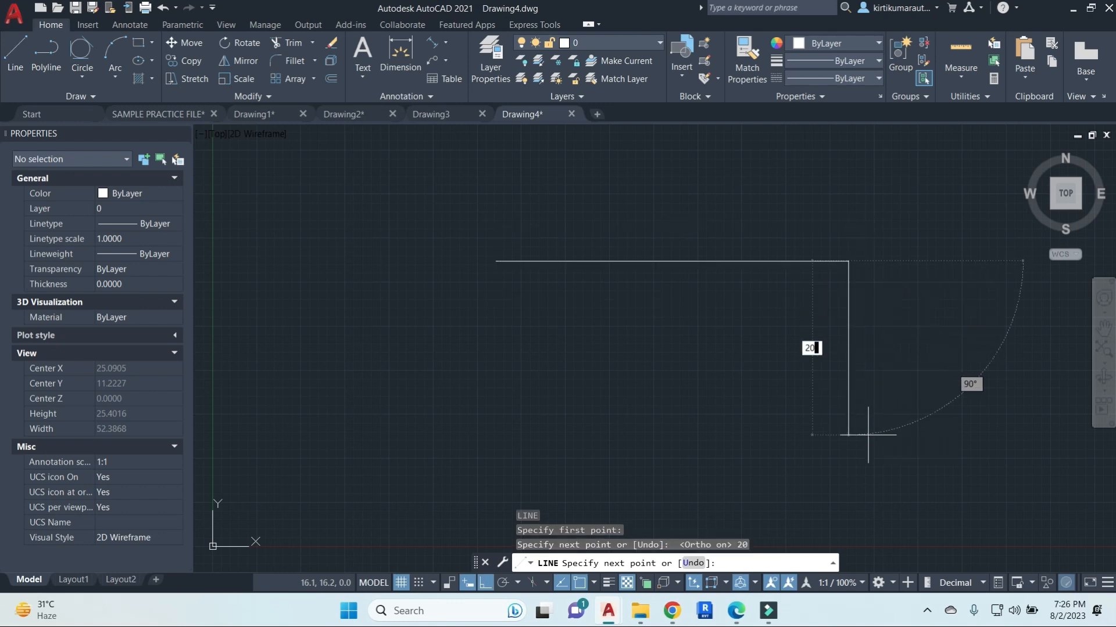
key("Return")
scroll(548, 319, "down", 3)
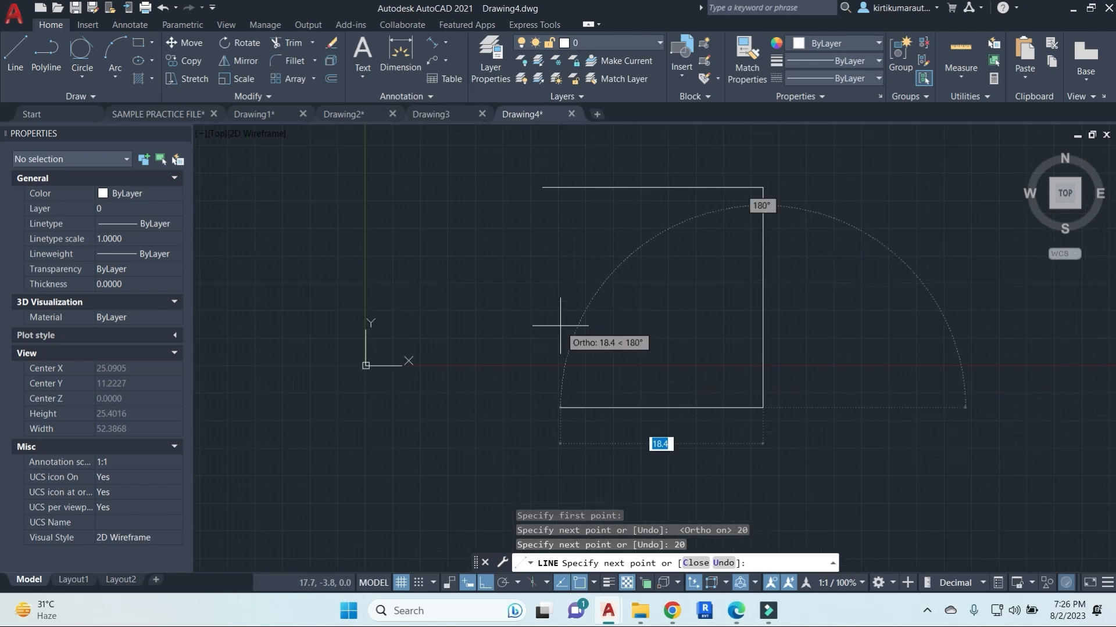
type("20")
key("Return")
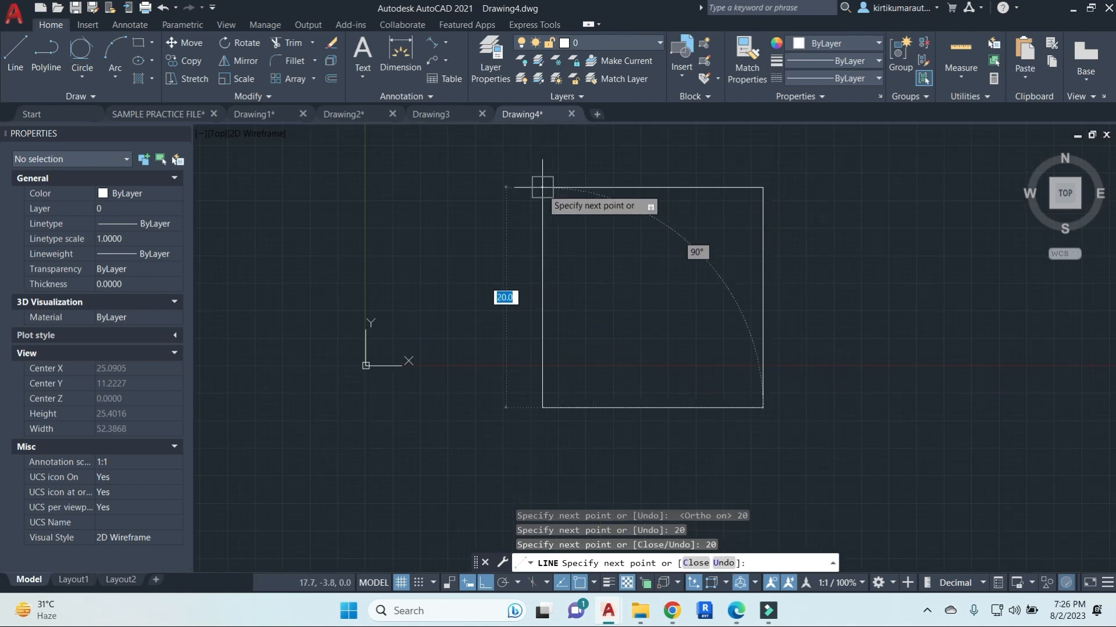
key("Return")
key("Escape")
key("Escape")
key("Escape")
type("o")
key("Return")
type("23")
key("Return")
left_click(642, 182)
scroll(698, 199, "down", 2)
key("Escape")
middle_click_drag(779, 230, 638, 290)
key("Escape")
key("Escape")
key("Escape")
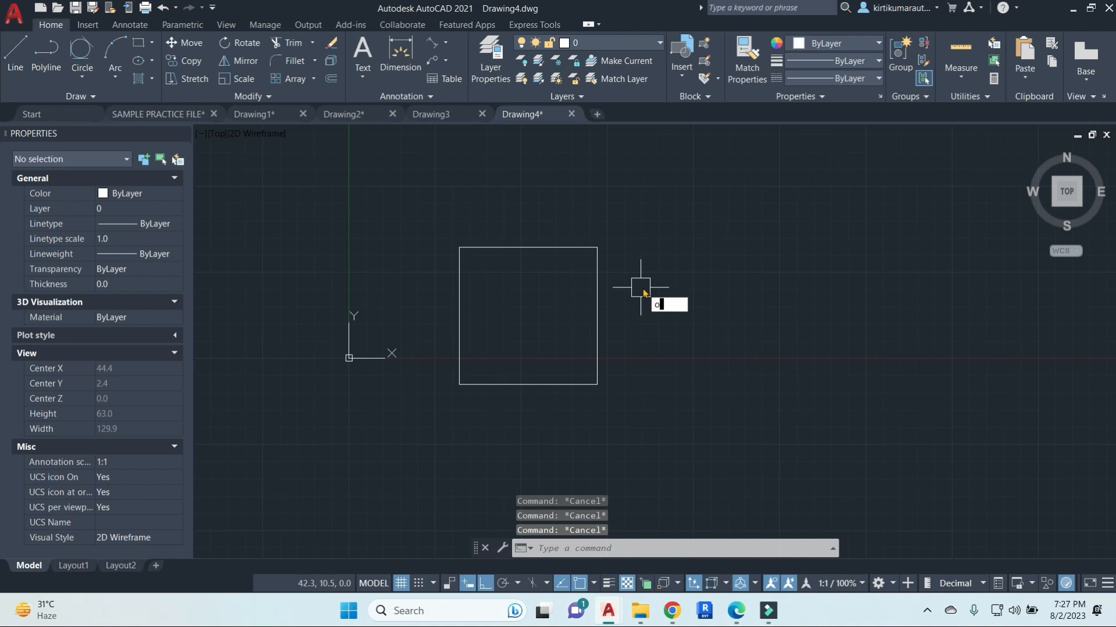
type("o")
key("Return")
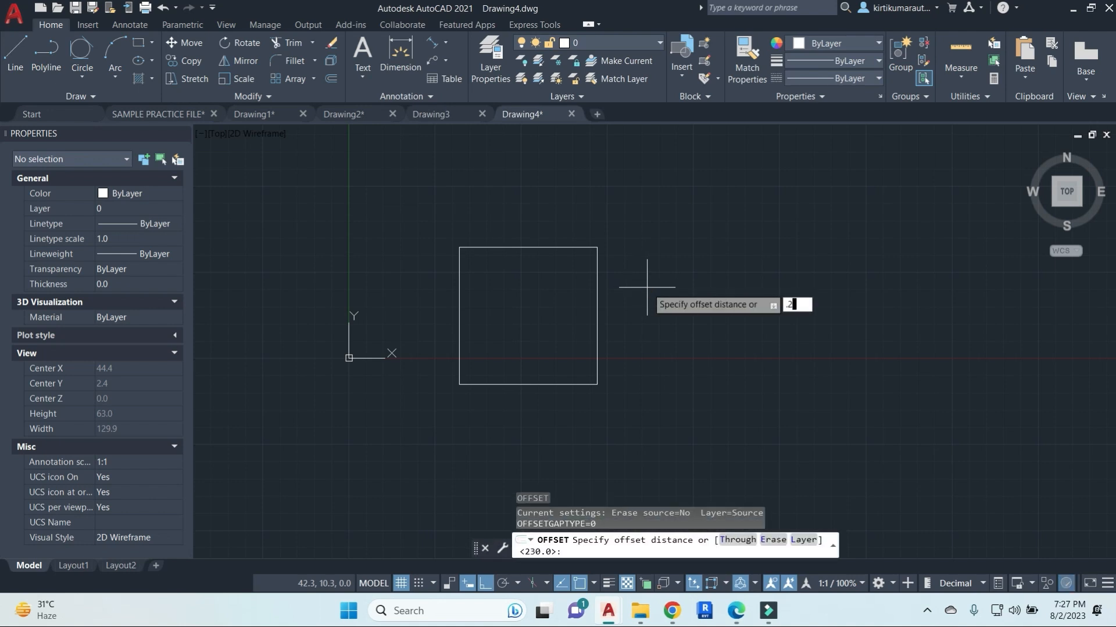
key("Escape")
Offset each of the square's four sides inward by a small decimal distance to form double lines.
key("Return")
type(".")
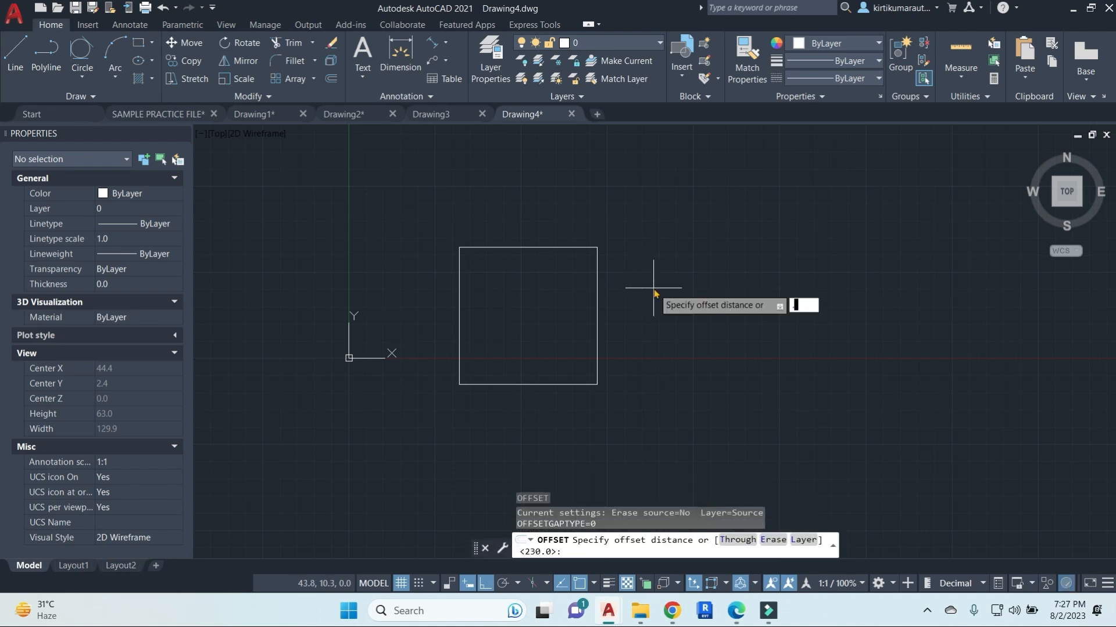
key("Return")
left_click(552, 250)
left_click(552, 282)
left_click(443, 291)
left_click(461, 292)
left_click(549, 299)
left_click(602, 291)
left_click(536, 307)
left_click(573, 384)
left_click(575, 314)
scroll(588, 249, "up", 6)
key("Escape")
key("Escape")
key("Escape")
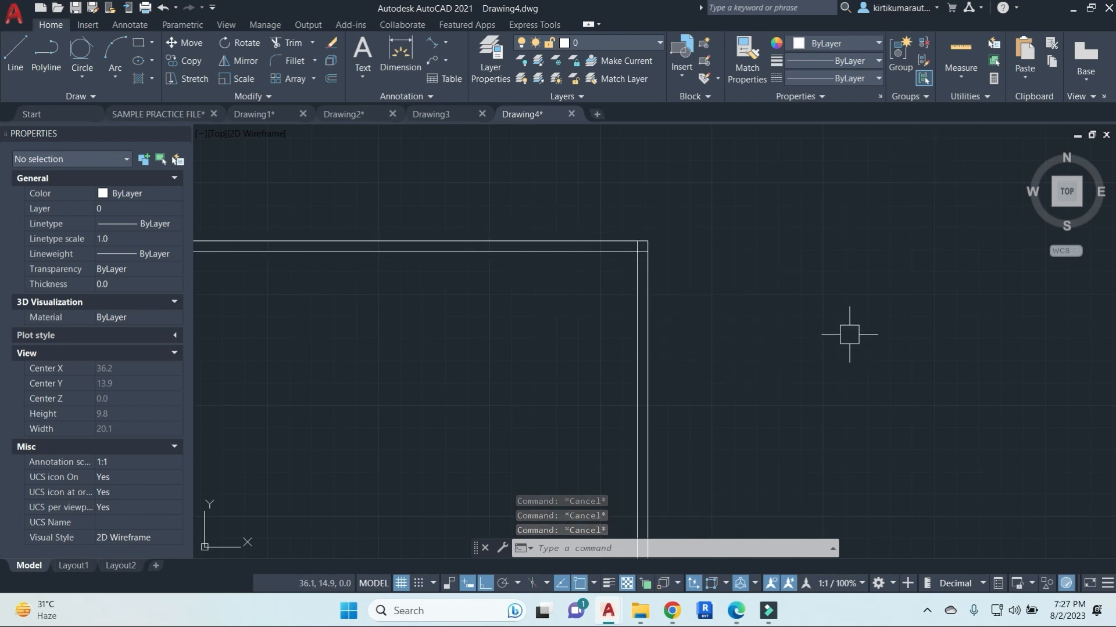
Erase the square, its offset lines and every remaining object in the drawing.
scroll(814, 374, "down", 5)
left_click(814, 374)
left_click(237, 274)
type("e")
key("Return")
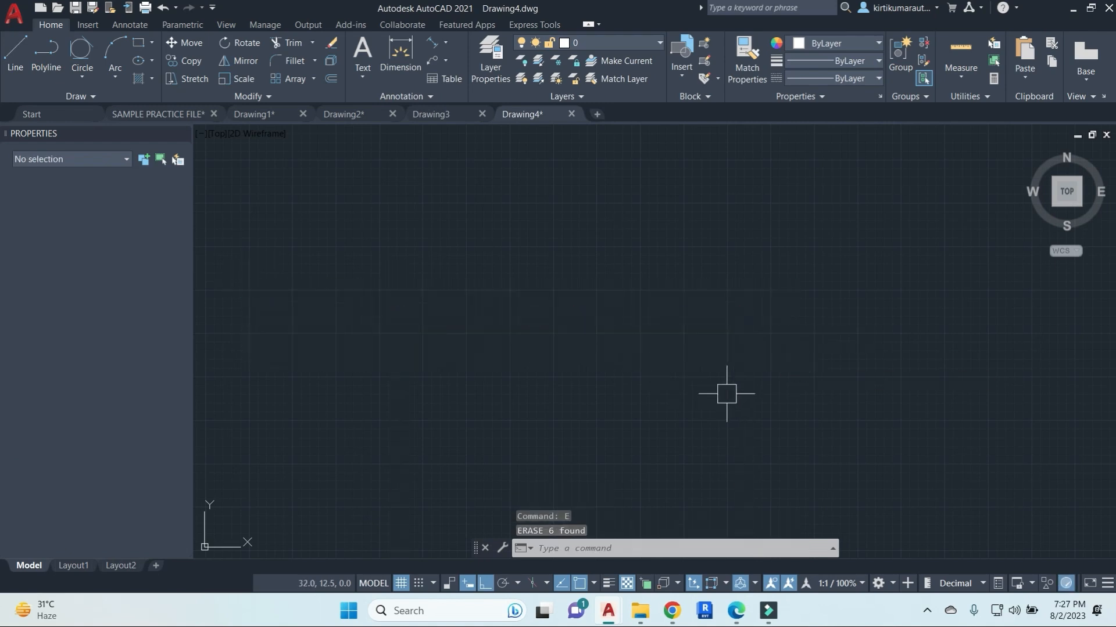
scroll(720, 395, "down", 6)
left_click(788, 456)
left_click(525, 333)
type("e")
key("Return")
key("Escape")
key("Escape")
Set the drawing units to Architectural length with 0'-0 1/2" precision and an insertion scale of inches.
type("un")
key("Return")
left_click(539, 203)
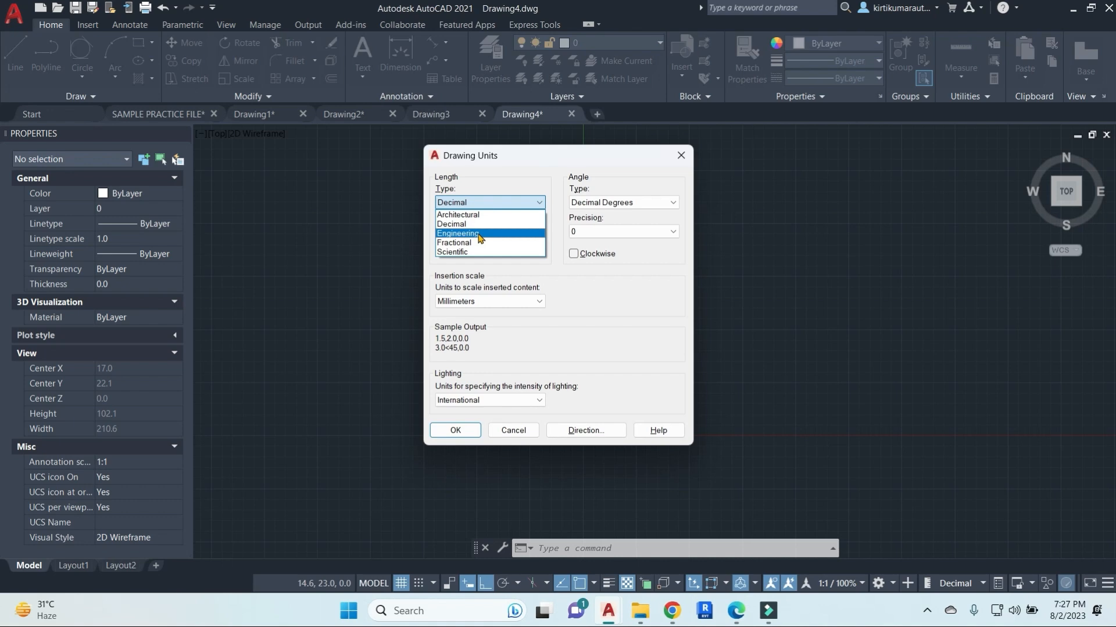
left_click(482, 214)
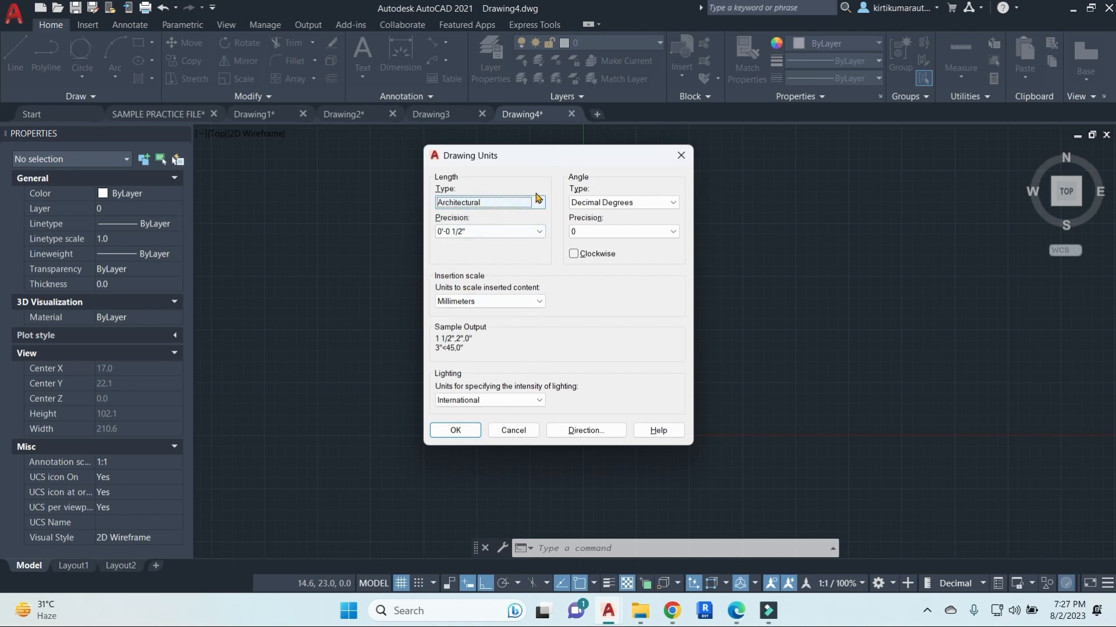
left_click(535, 232)
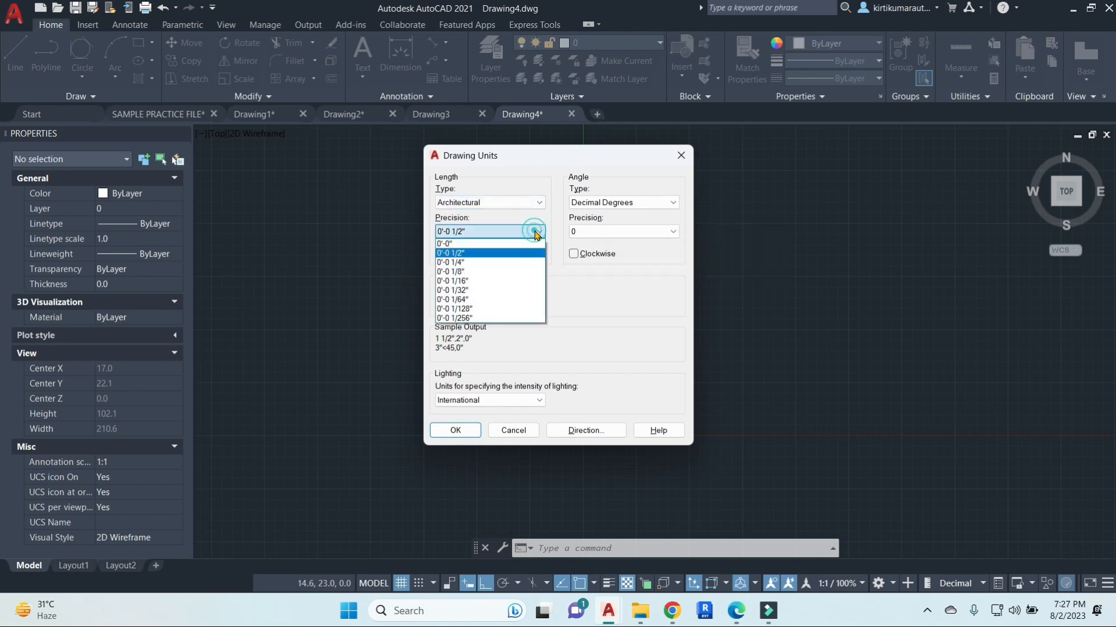
left_click(455, 254)
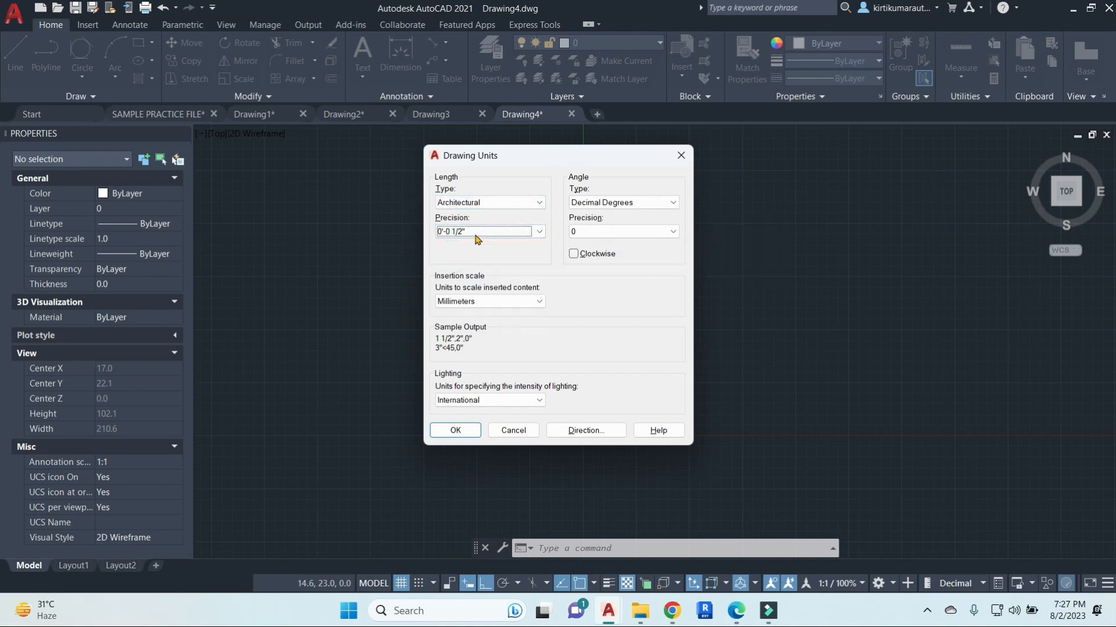
left_click(488, 231)
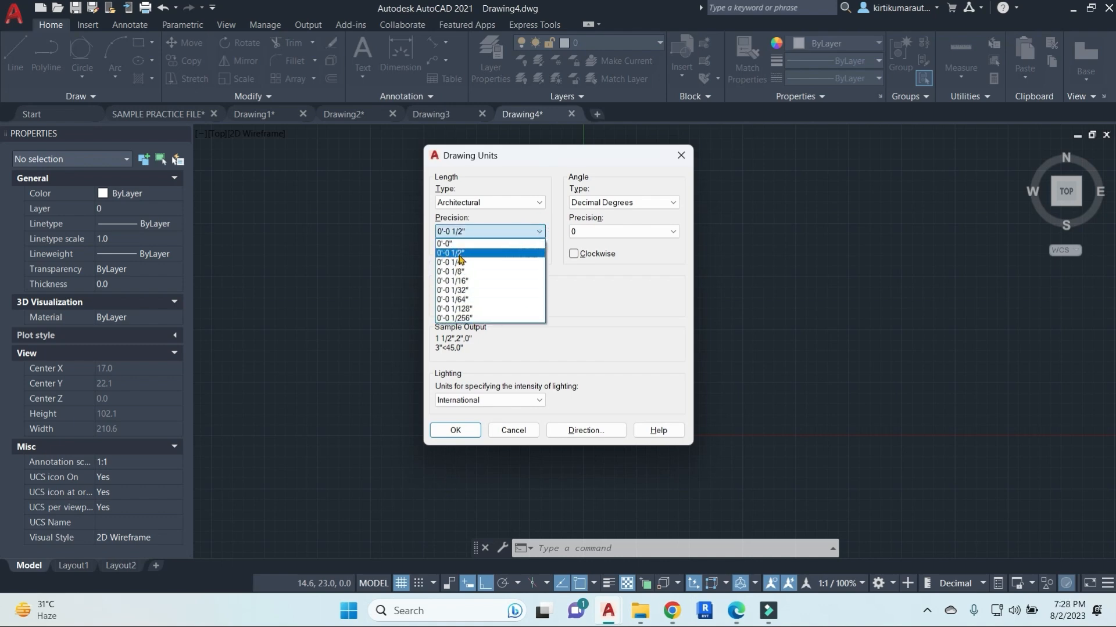
left_click(459, 254)
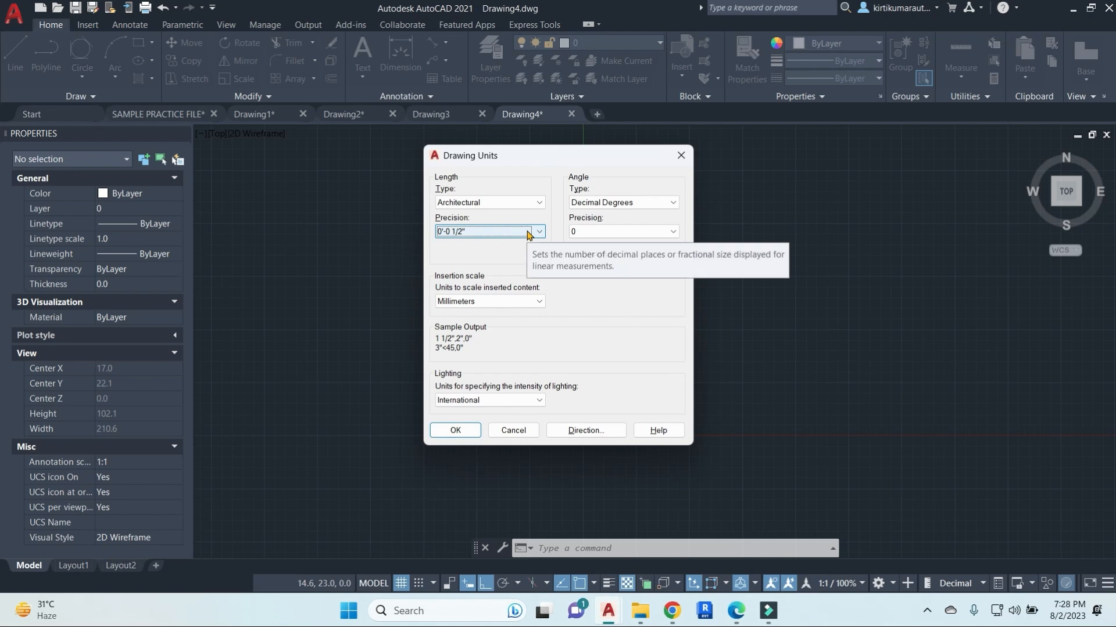
left_click(463, 301)
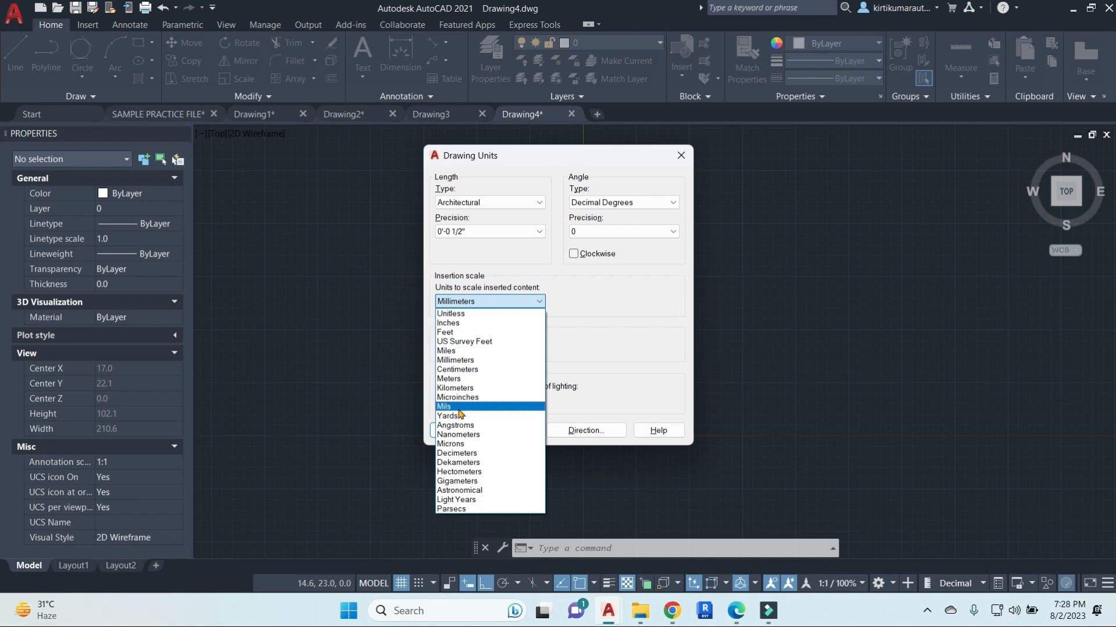
left_click(466, 323)
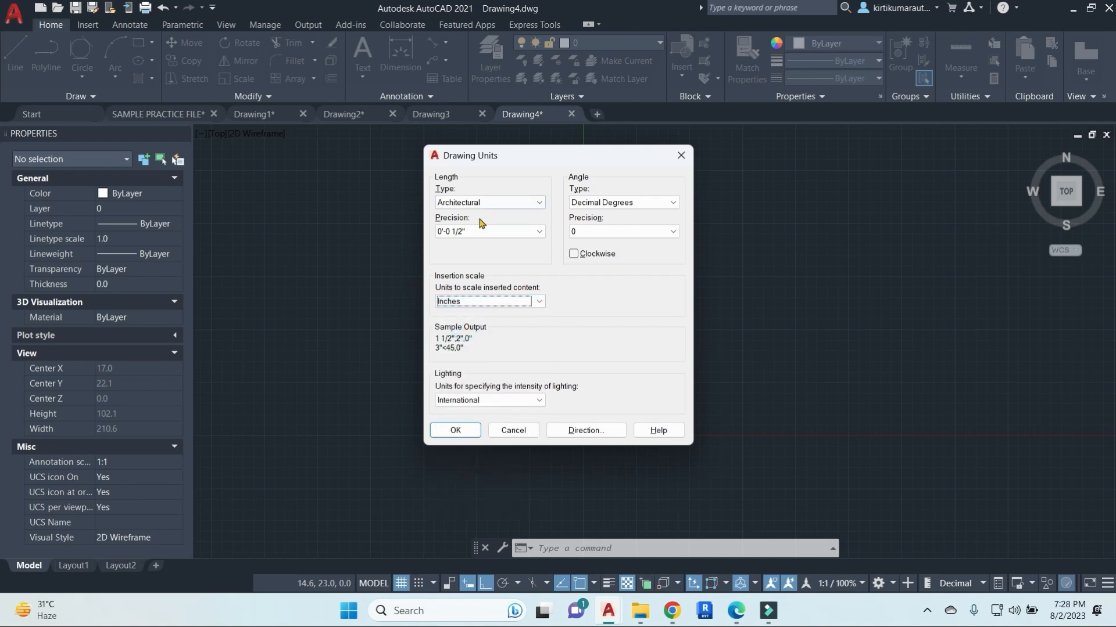
left_click(455, 430)
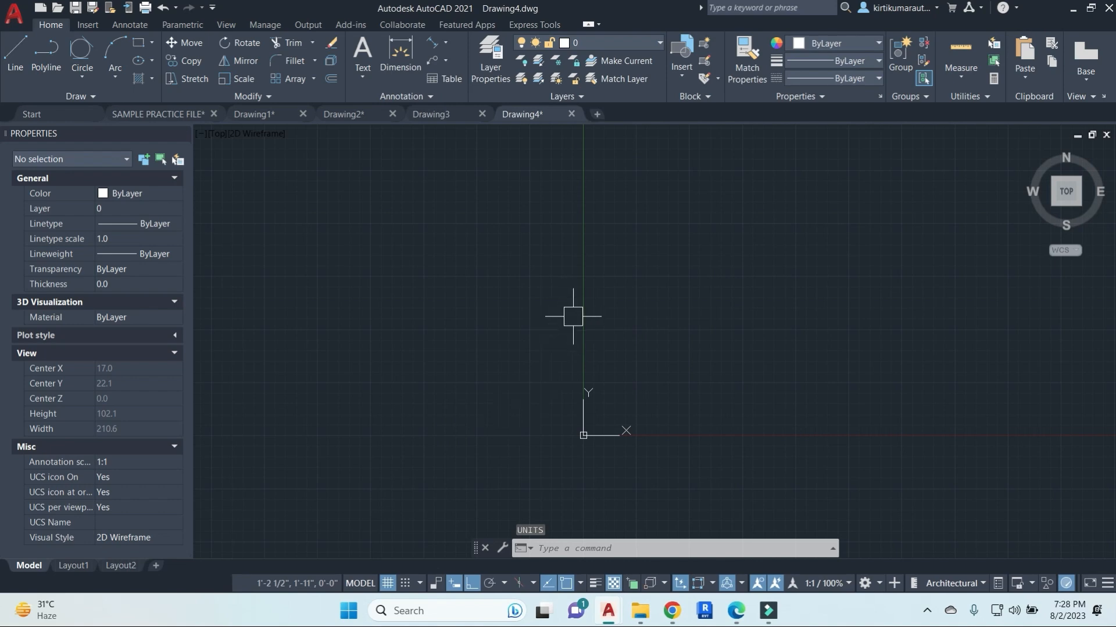
Modify the Standard dimension style's primary units to Architectural format with 0'-0 1/2" precision.
type("d")
key("Return")
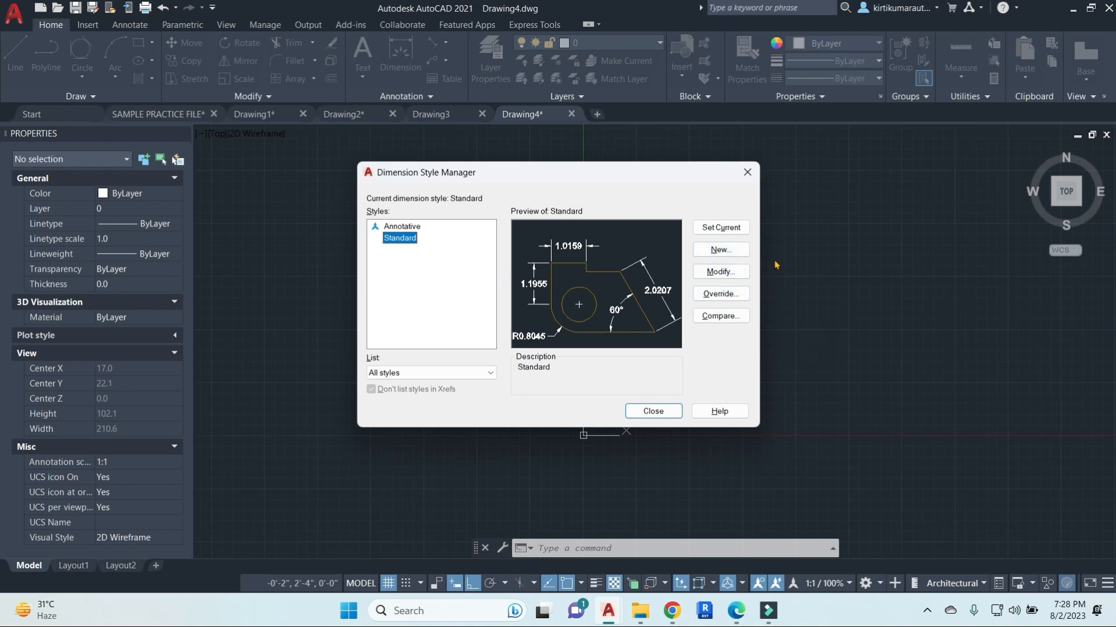
left_click(720, 272)
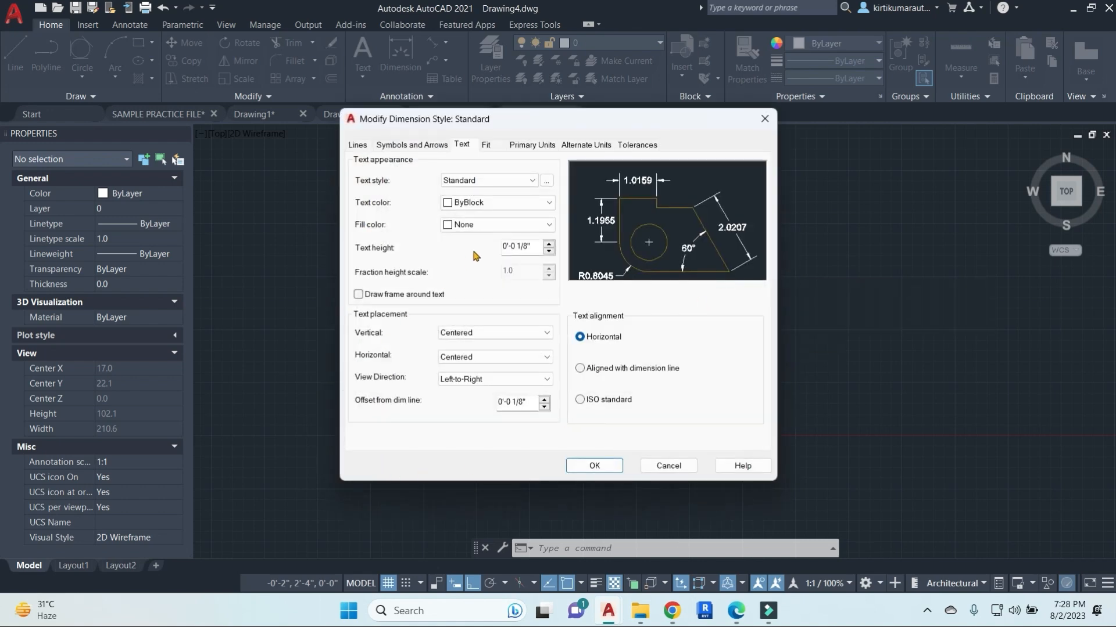
left_click(542, 147)
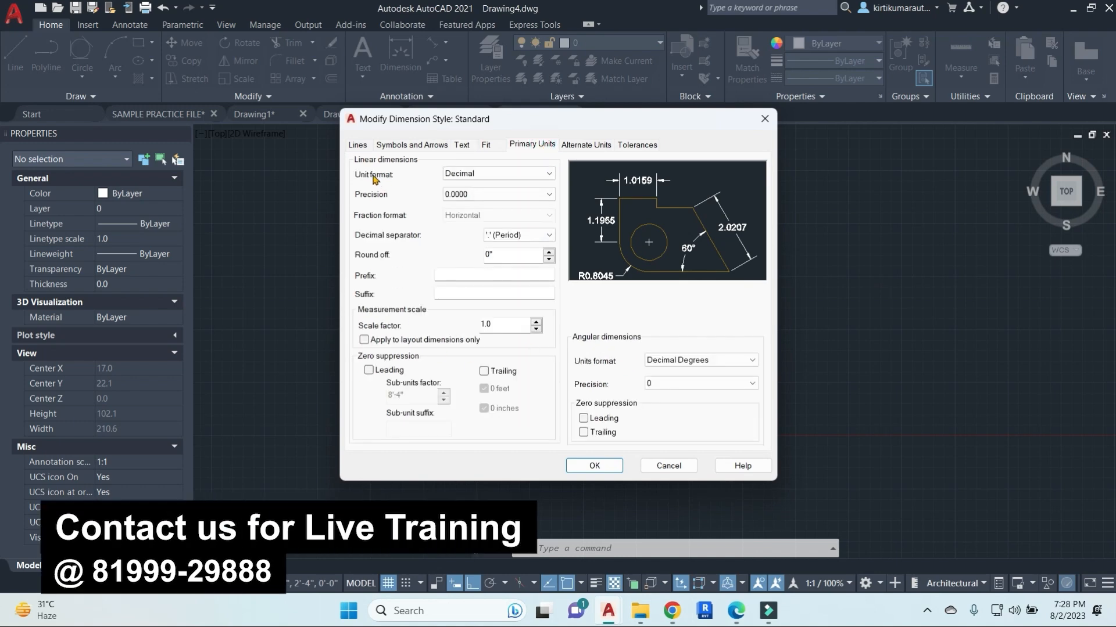
left_click(534, 177)
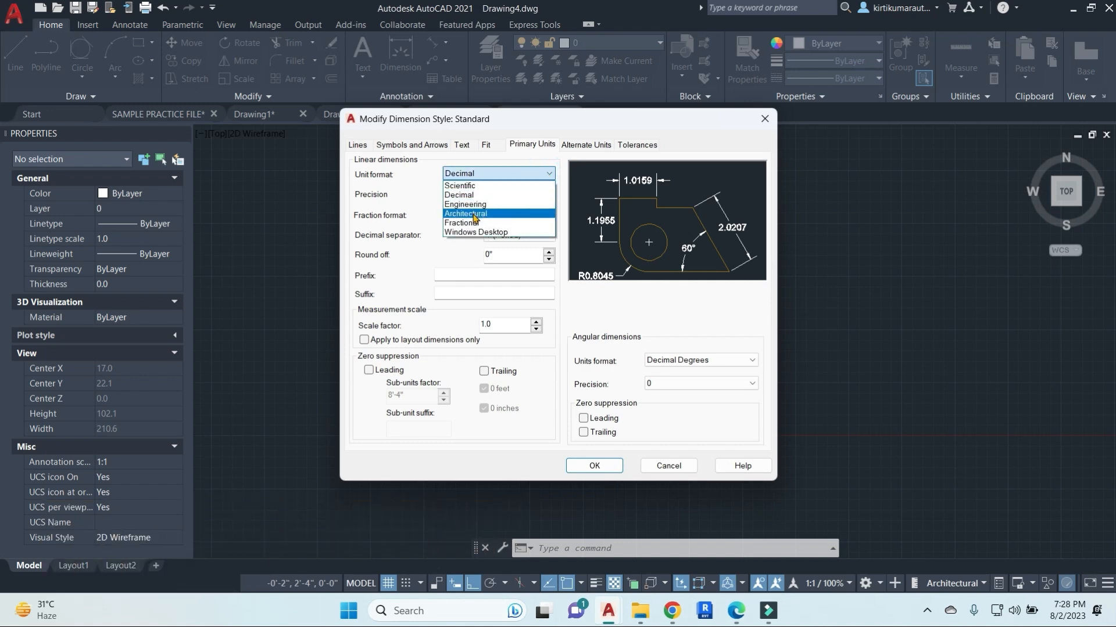
left_click(474, 217)
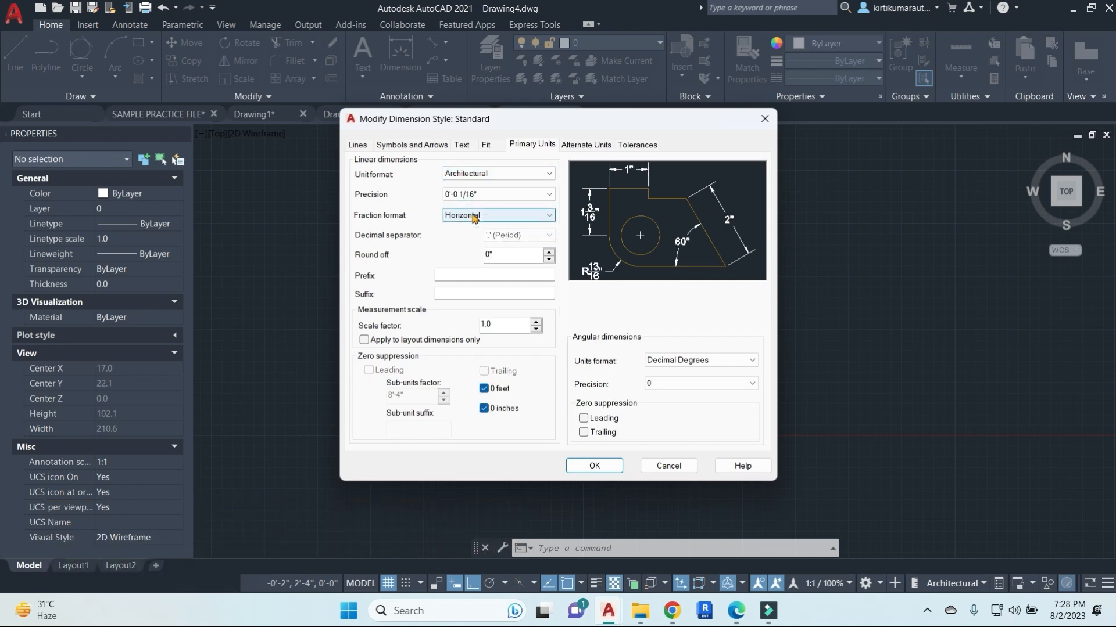
left_click(547, 197)
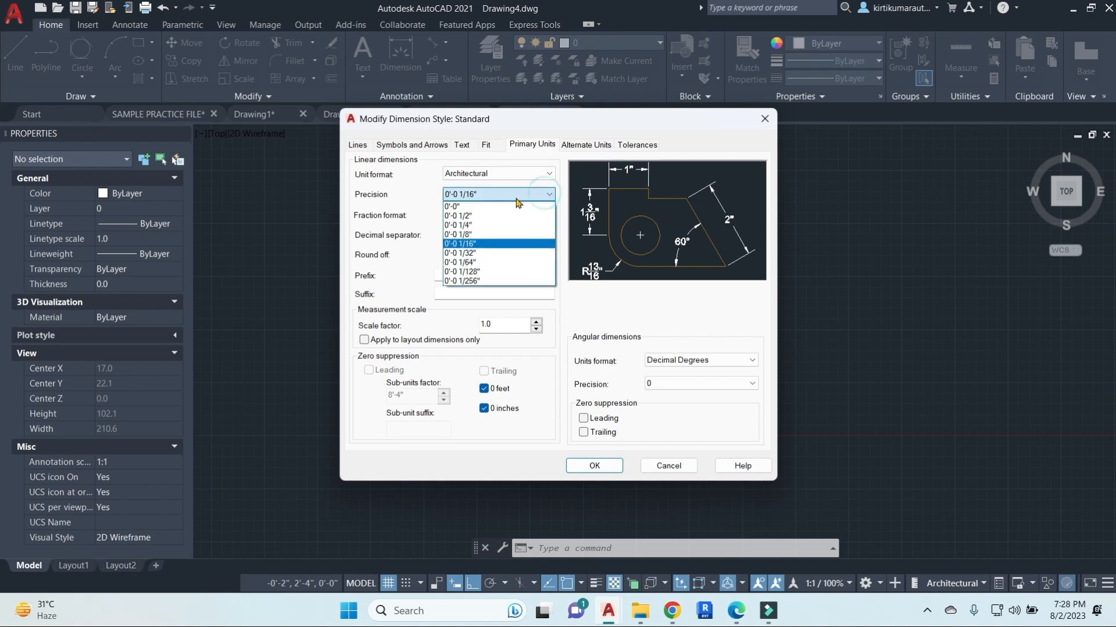
left_click(464, 216)
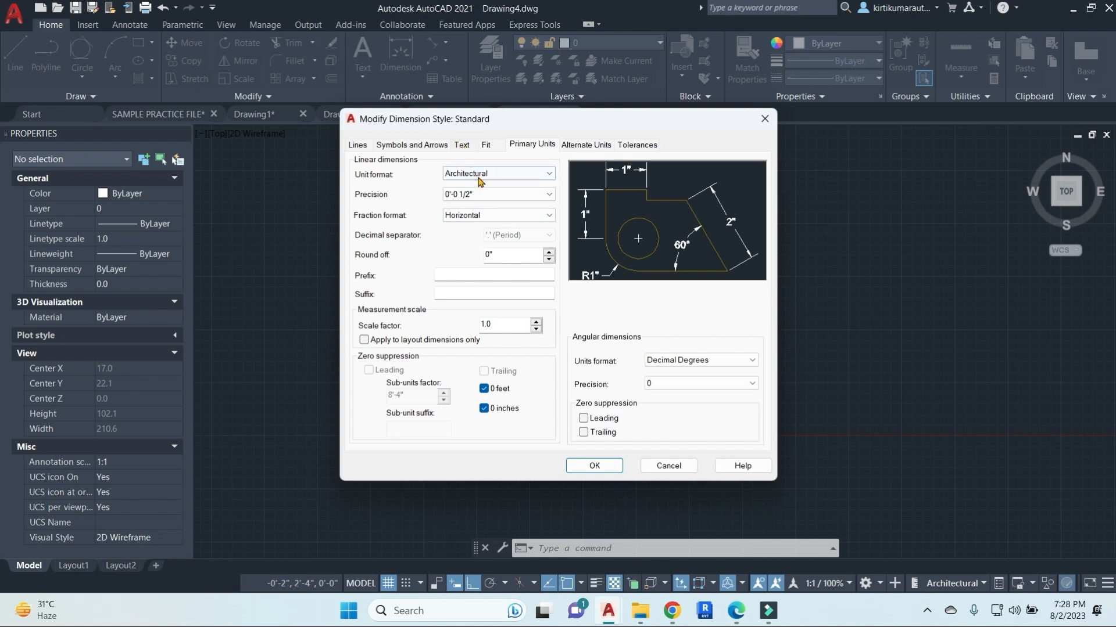
Set the Standard dimension style's text height to 7" and text color to Red, and make the style current.
left_click(461, 146)
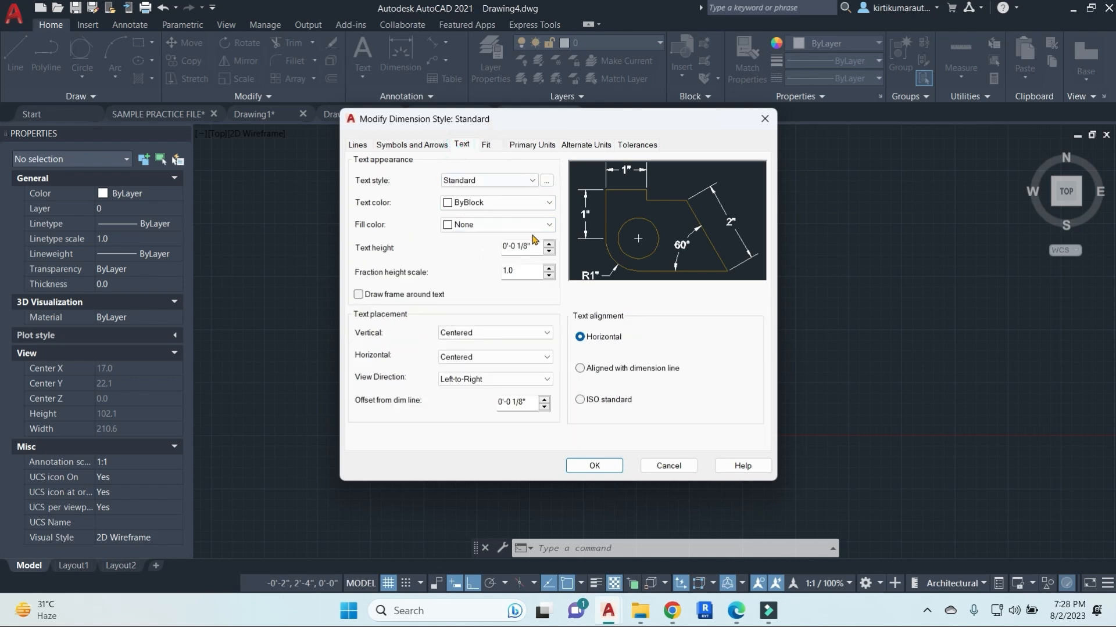
left_click_drag(534, 247, 459, 260)
left_click(526, 205)
left_click(471, 241)
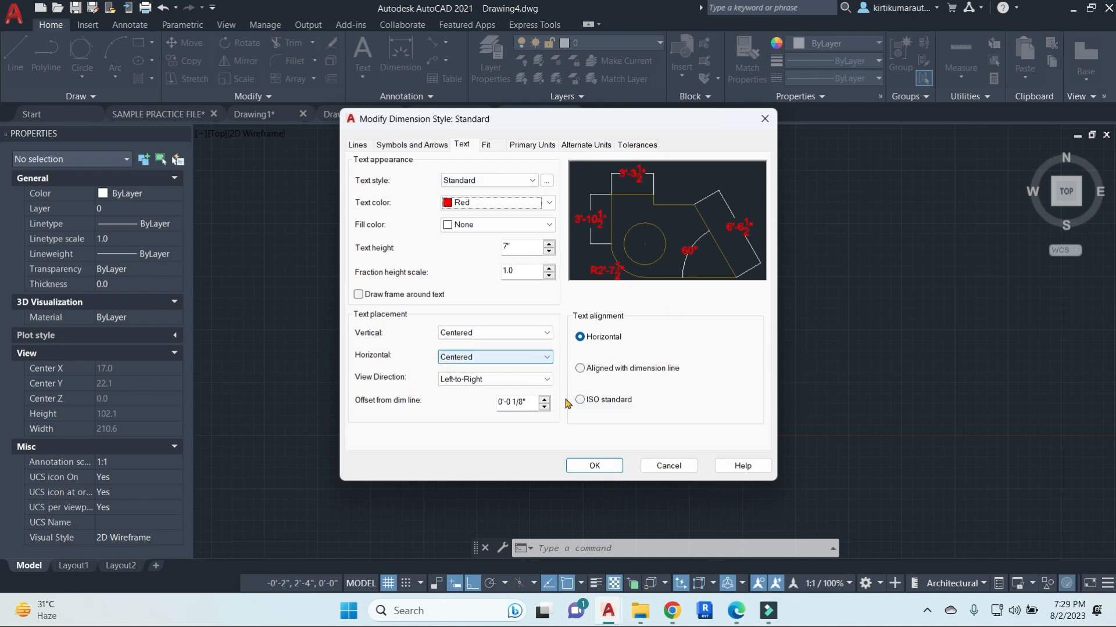
left_click(607, 467)
left_click(721, 226)
left_click(653, 411)
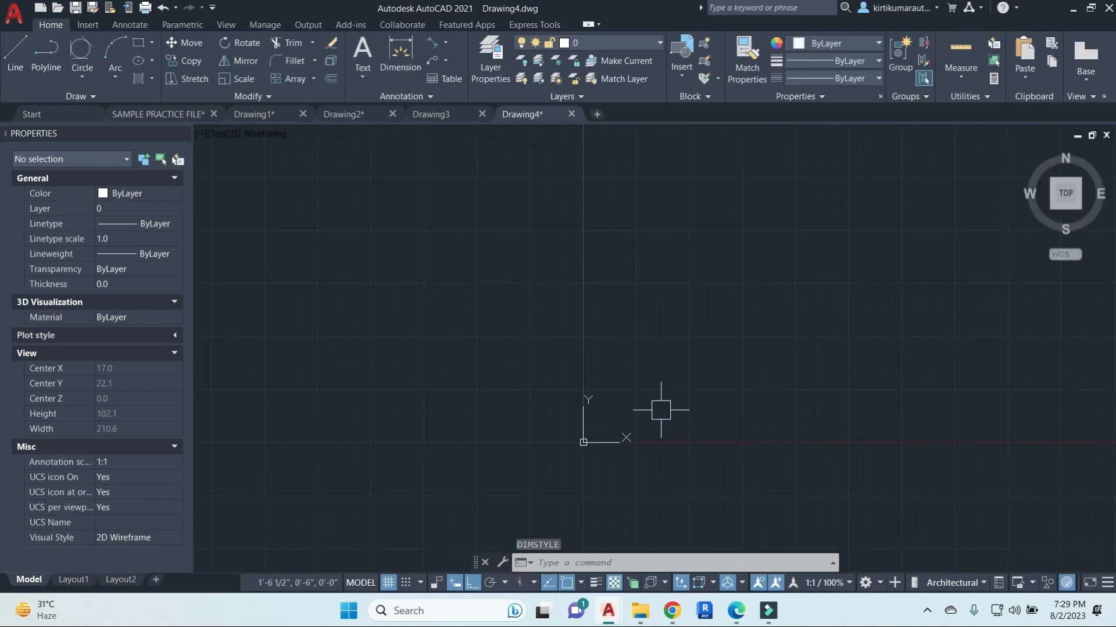
Draw a 40' horizontal line above and to the right of the origin.
key("Escape")
type("l")
key("Return")
left_click(620, 220)
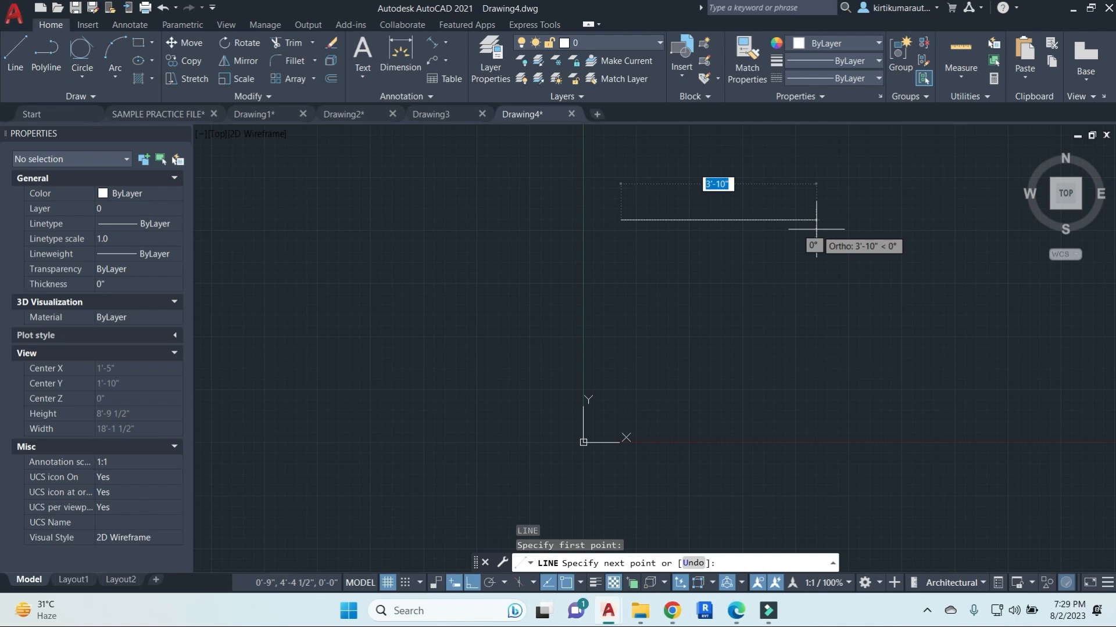
type("40'")
key("Return")
key("Escape")
Add a linear dimension to the 40' horizontal line, placed just above it.
scroll(815, 253, "down", 8)
middle_click_drag(874, 332, 567, 391)
key("Escape")
key("Escape")
type("dli")
key("Return")
key("Return")
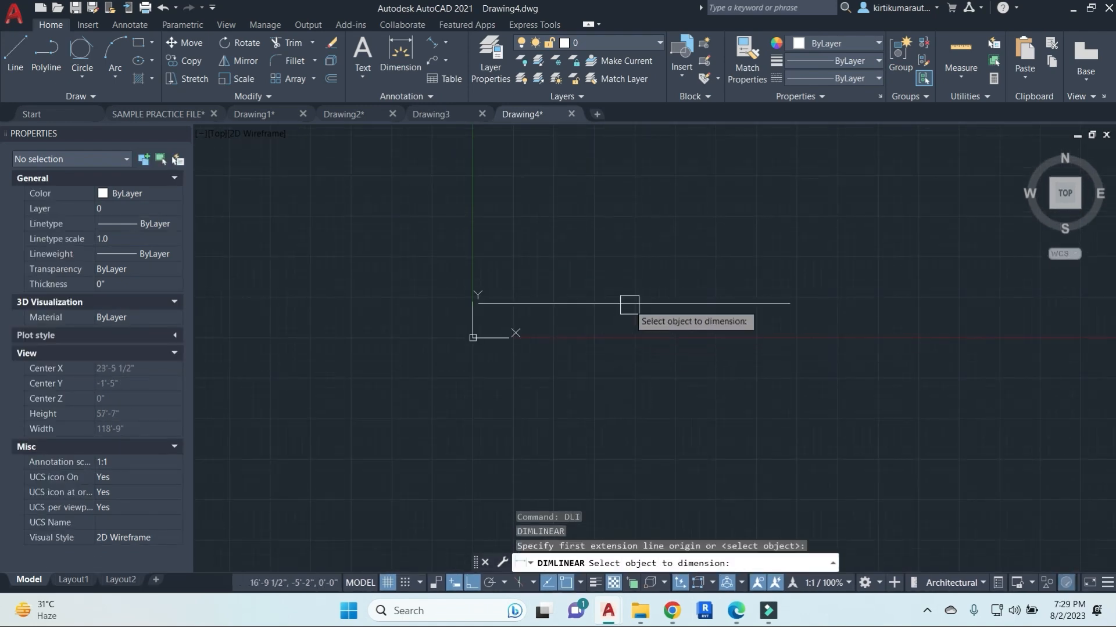
left_click(629, 306)
scroll(618, 298, "up", 6)
left_click(618, 301)
scroll(695, 318, "down", 6)
scroll(663, 252, "up", 5)
scroll(642, 334, "down", 5)
Draw a 60' vertical line downward from the left end of the horizontal line.
type("l")
key("Return")
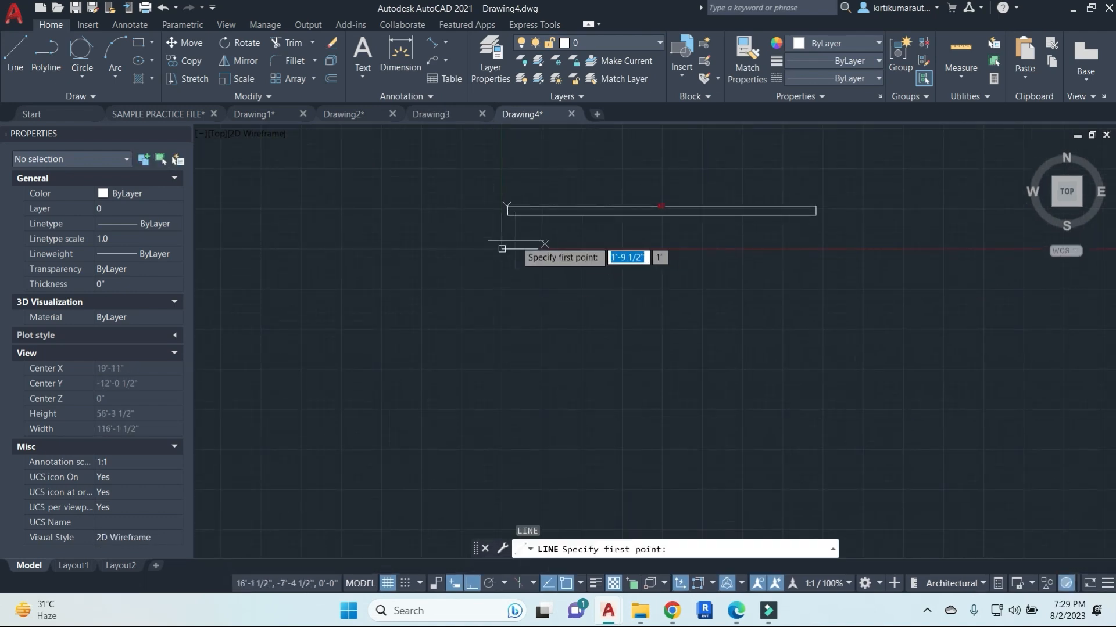
left_click(509, 211)
type("60'")
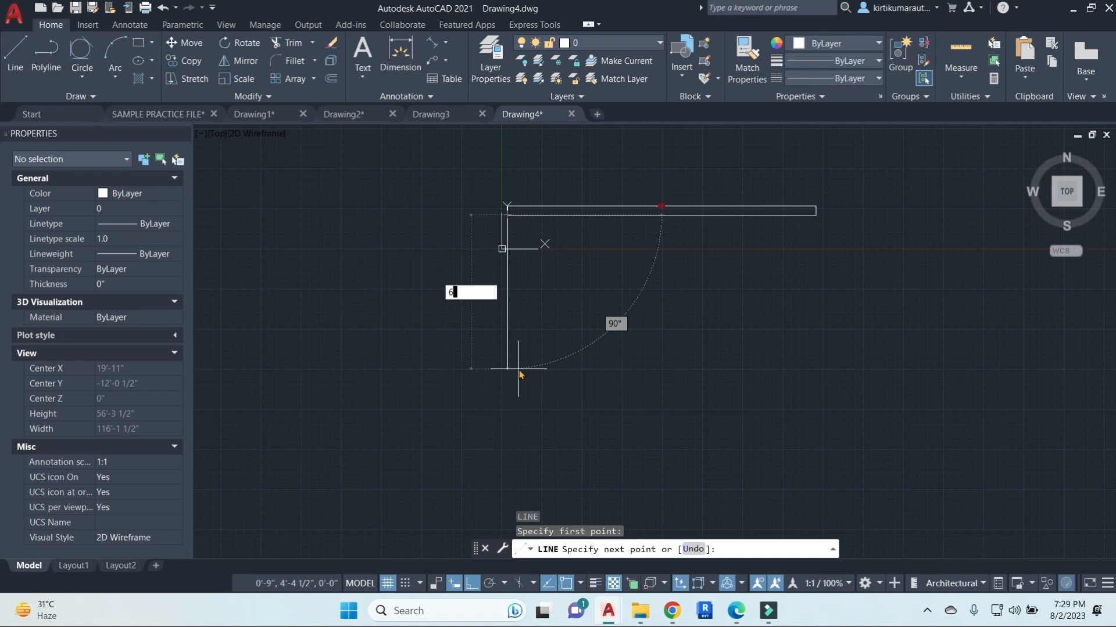
key("Return")
key("Escape")
Close the rectangle with a 40' bottom line from the vertical line's lower end and a side up to the top line's right end.
scroll(530, 407, "down", 3)
middle_click_drag(585, 460, 585, 321)
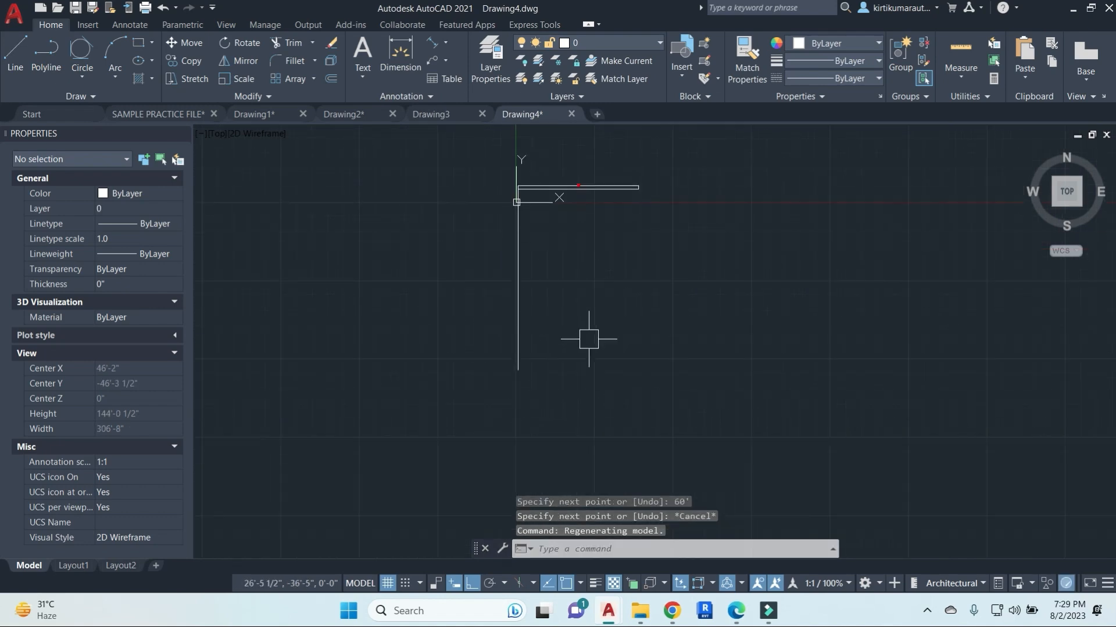
type("l")
key("Return")
left_click(516, 369)
type("4")
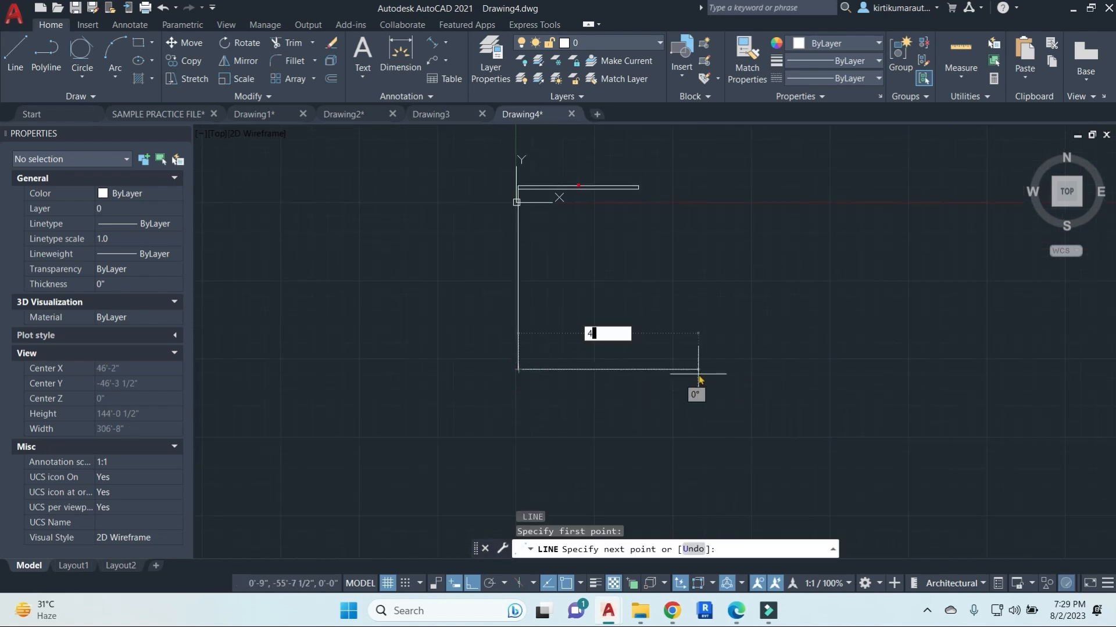
type("0")
key("Return")
left_click(638, 187)
key("Escape")
key("Escape")
key("Escape")
type("dli")
key("Return")
left_click(638, 246)
key("Escape")
key("Escape")
Add linear dimensions to the rectangle's right and left vertical sides, placed outside the outline.
type("dli")
key("Return")
key("Return")
left_click(639, 268)
scroll(655, 275, "up", 4)
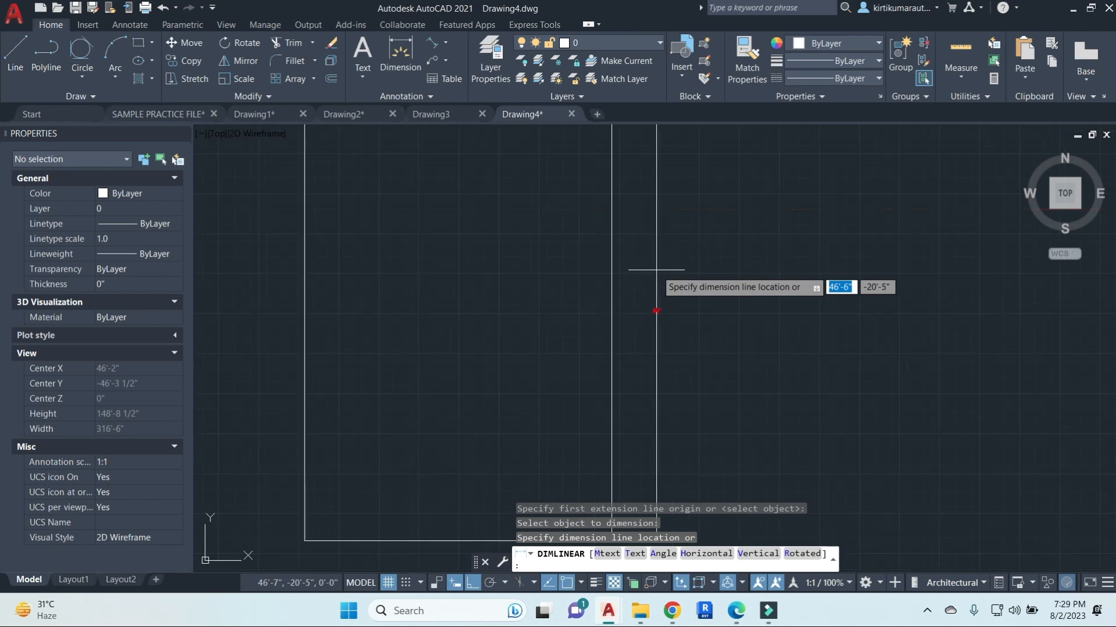
scroll(663, 283, "down", 4)
left_click(659, 378)
key("Return")
left_click(538, 201)
left_click(540, 377)
left_click(524, 302)
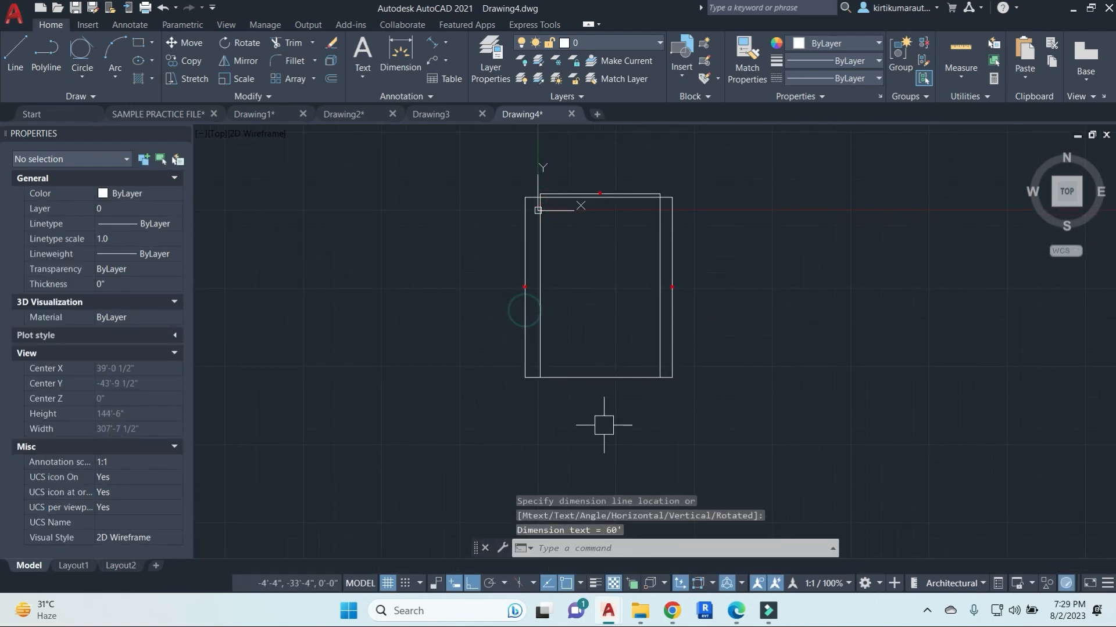
Add a linear dimension to the rectangle's bottom side, placed just below it.
key("Return")
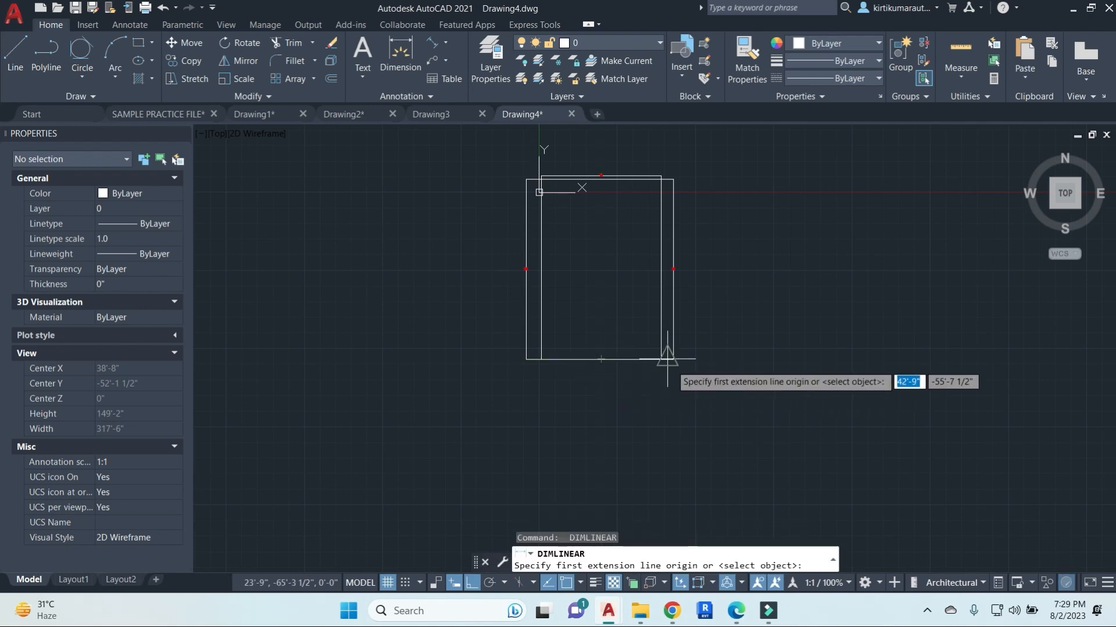
scroll(637, 378, "up", 3)
key("Return")
left_click(613, 358)
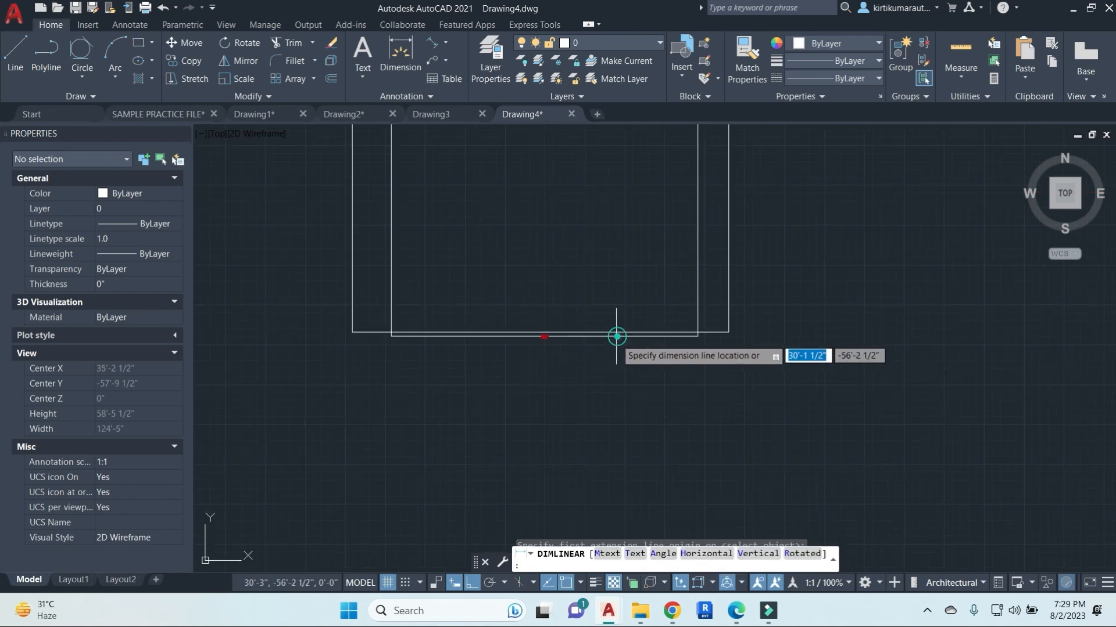
key("Escape")
Examine the linear dimensions around the rectangle up close.
scroll(551, 373, "up", 2)
scroll(515, 343, "down", 4)
middle_click_drag(547, 333, 567, 401)
scroll(498, 311, "up", 3)
middle_click_drag(477, 352, 412, 572)
middle_click_drag(873, 515, 756, 451)
scroll(768, 452, "down", 2)
key("Escape")
key("Escape")
key("Escape")
type("s")
key("Escape")
Start a horizontal line in the empty area above and to the right of the rectangle.
middle_click_drag(792, 336, 661, 323)
type("l")
key("Return")
left_click(710, 219)
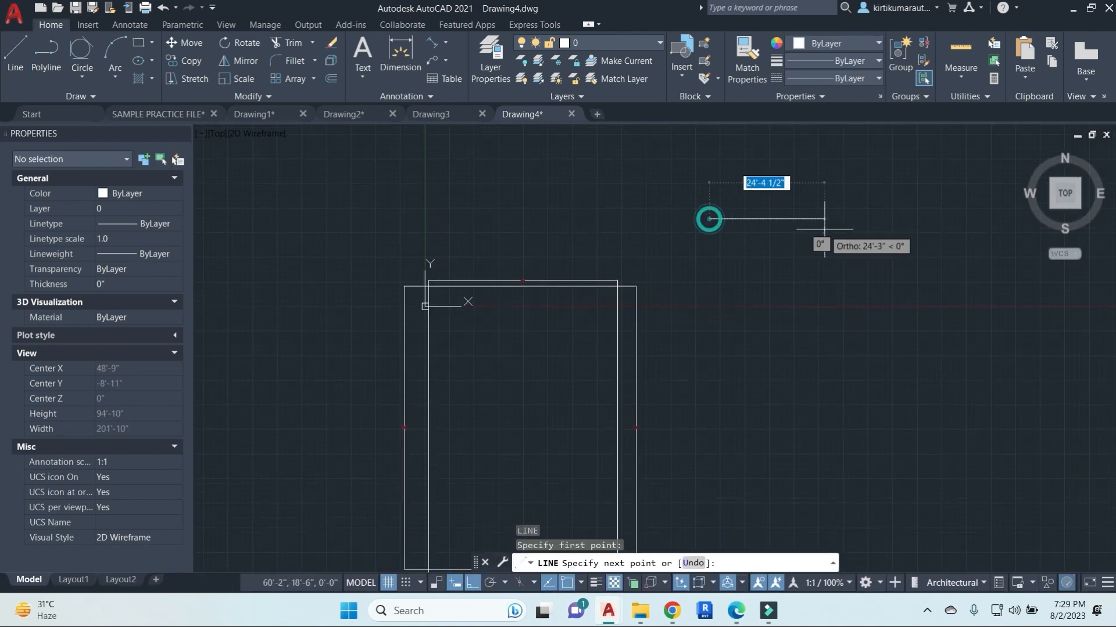
Finish the started horizontal line with a length of 1'6" in the empty area beside the existing outlines.
type("1")
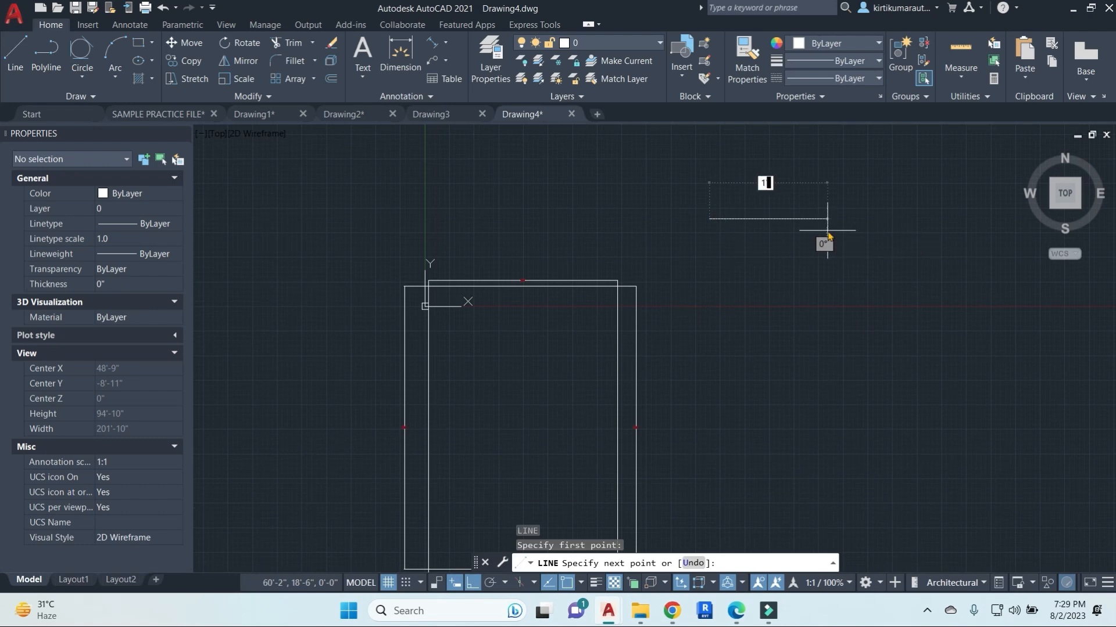
type("'6")
key("Return")
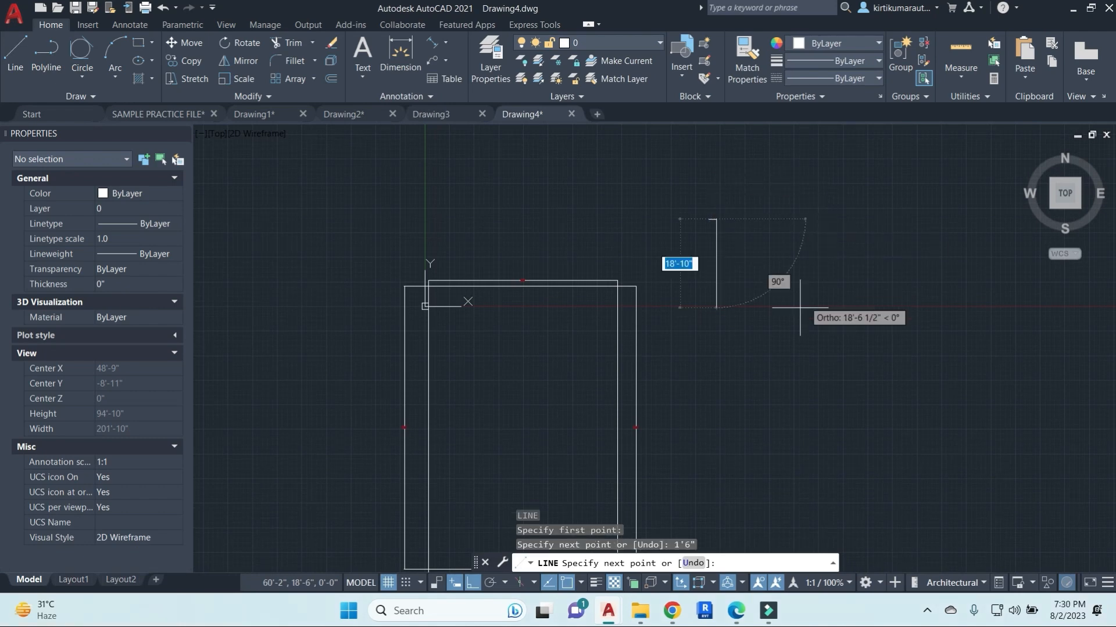
key("Escape")
scroll(706, 199, "up", 10)
middle_click_drag(693, 324, 639, 436)
key("Escape")
key("Escape")
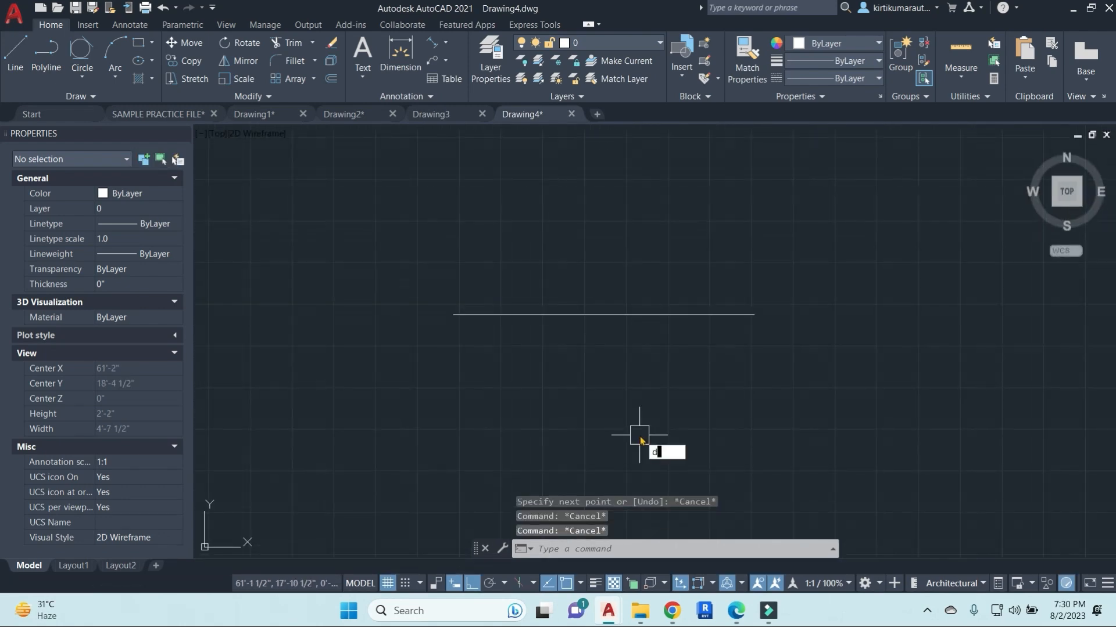
Add a linear dimension to the horizontal line, placed above it.
type("dli")
key("Return")
key("Return")
left_click(506, 314)
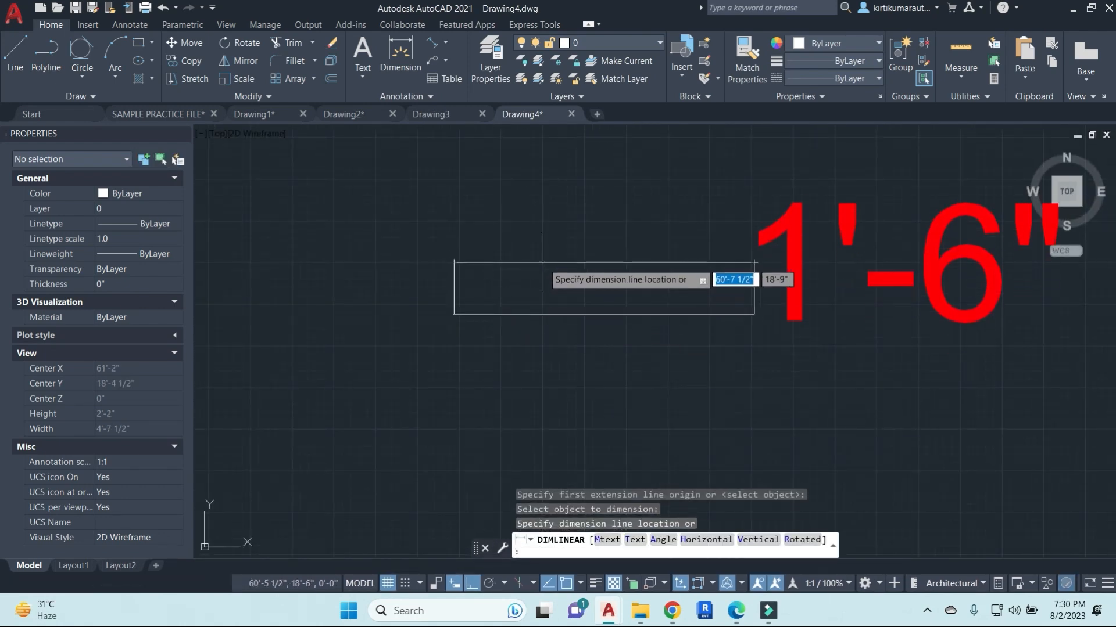
middle_click_drag(546, 220, 499, 346)
left_click(528, 293)
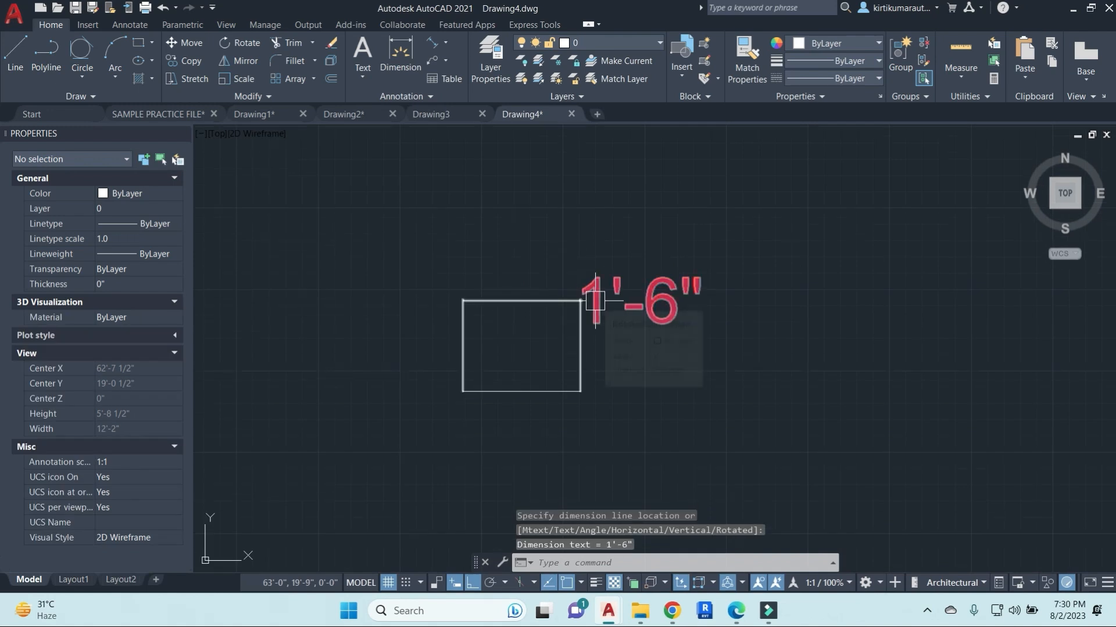
key("Escape")
key("Escape")
key("Escape")
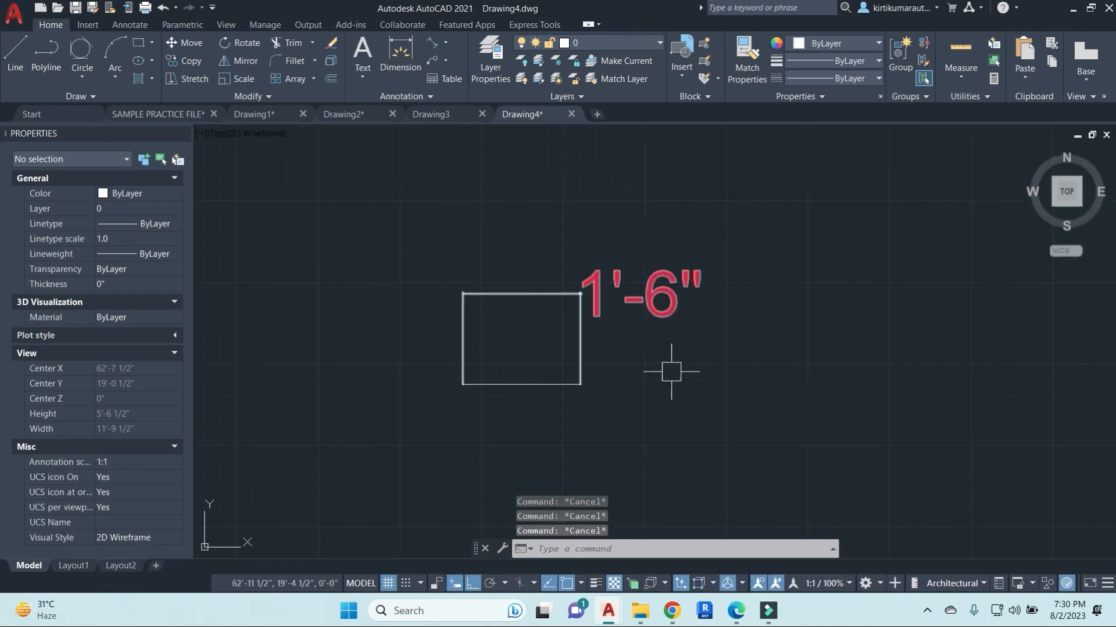
Draw a second horizontal line 1'6.5" long below the first dimensioned line.
type("l")
key("Return")
left_click(480, 456)
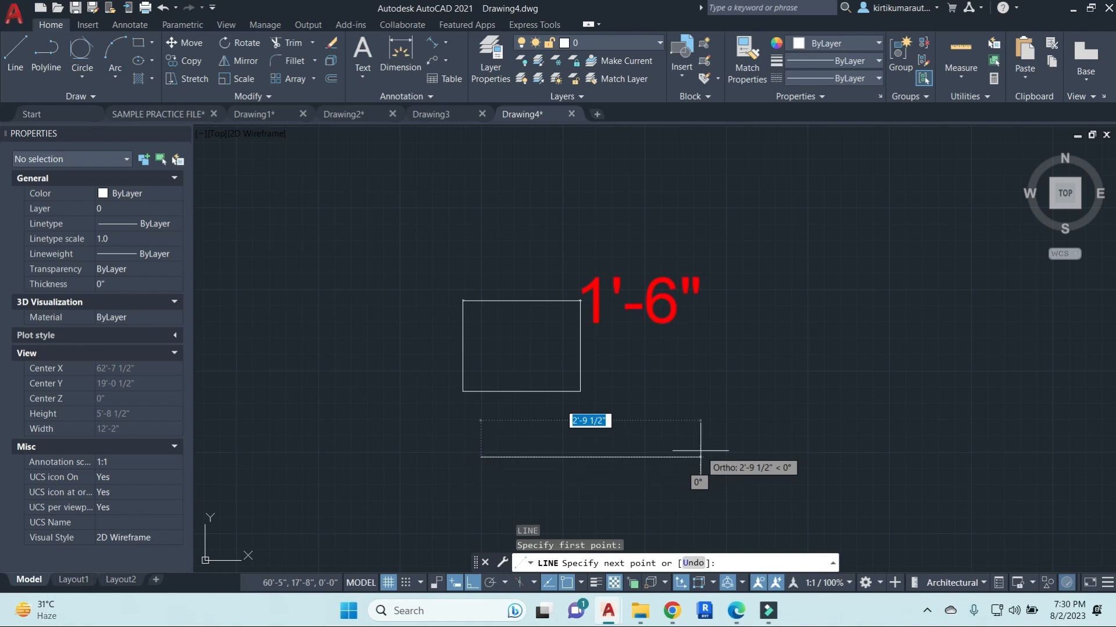
type("1'6")
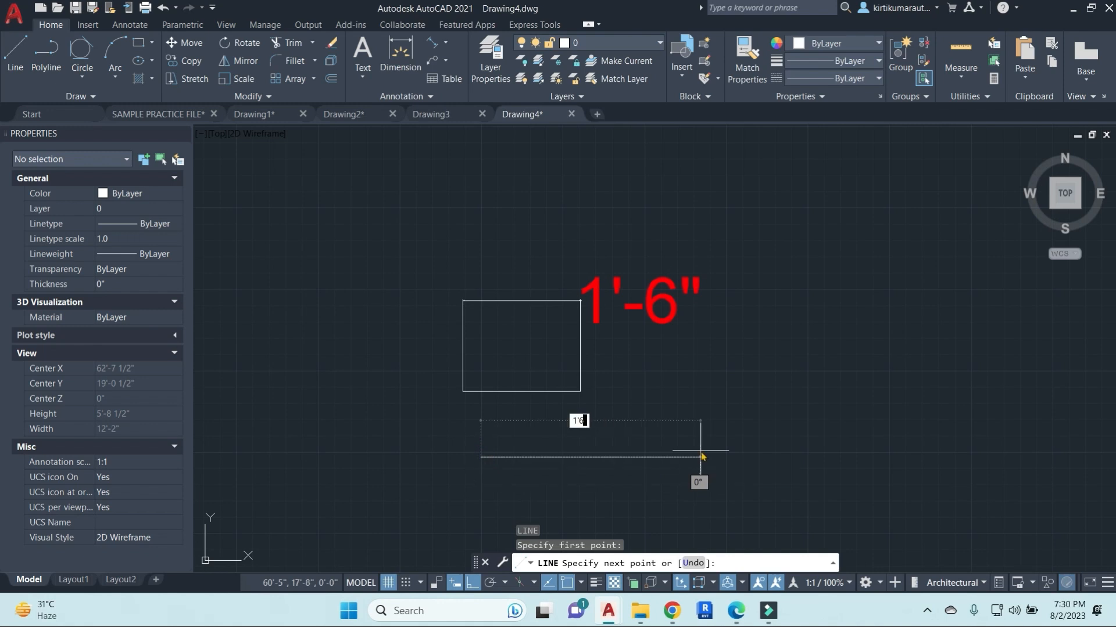
type(".5\"")
key("Return")
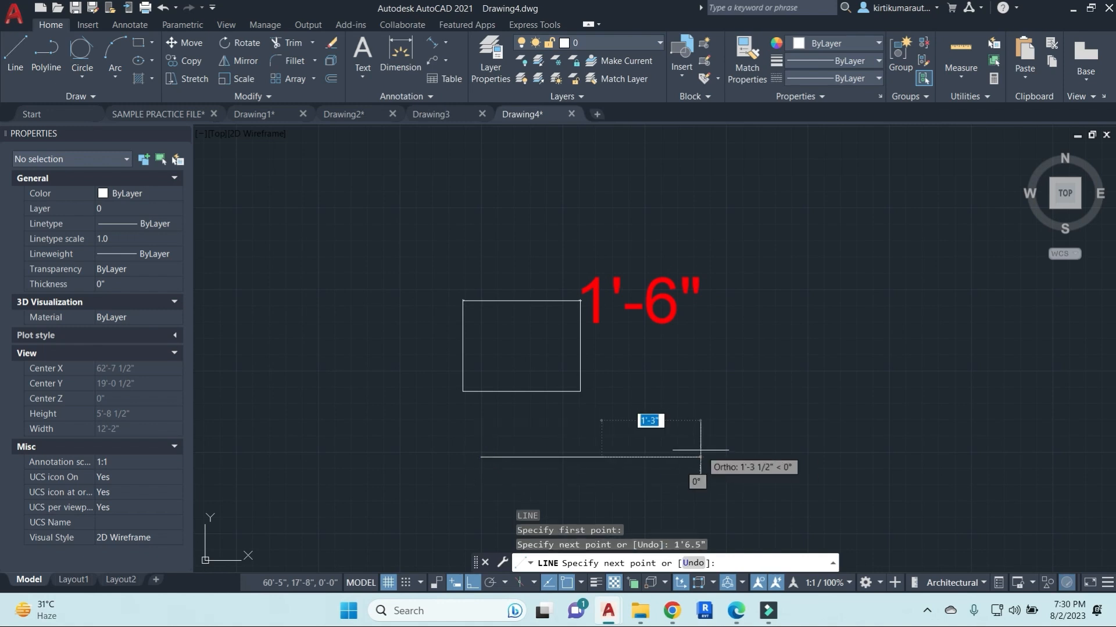
key("Escape")
key("Escape")
Add a linear dimension to the lower line, placed just above it.
type("dli")
key("Return")
key("Return")
left_click(490, 456)
middle_click_drag(489, 449, 561, 386)
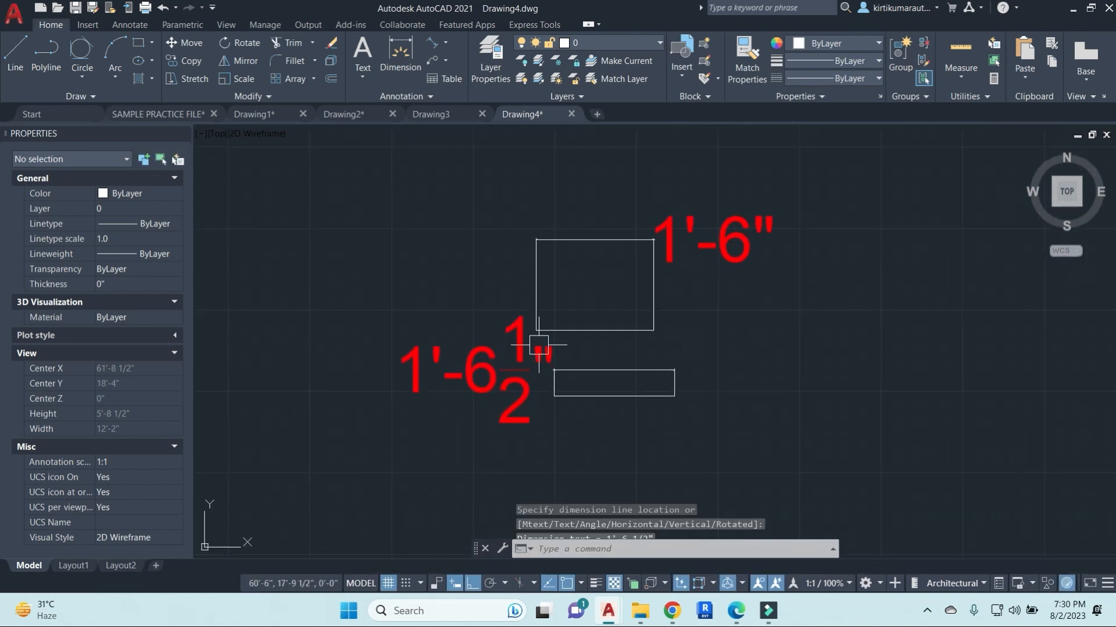
scroll(543, 405, "down", 2)
middle_click_drag(659, 390, 664, 336)
key("Escape")
key("Escape")
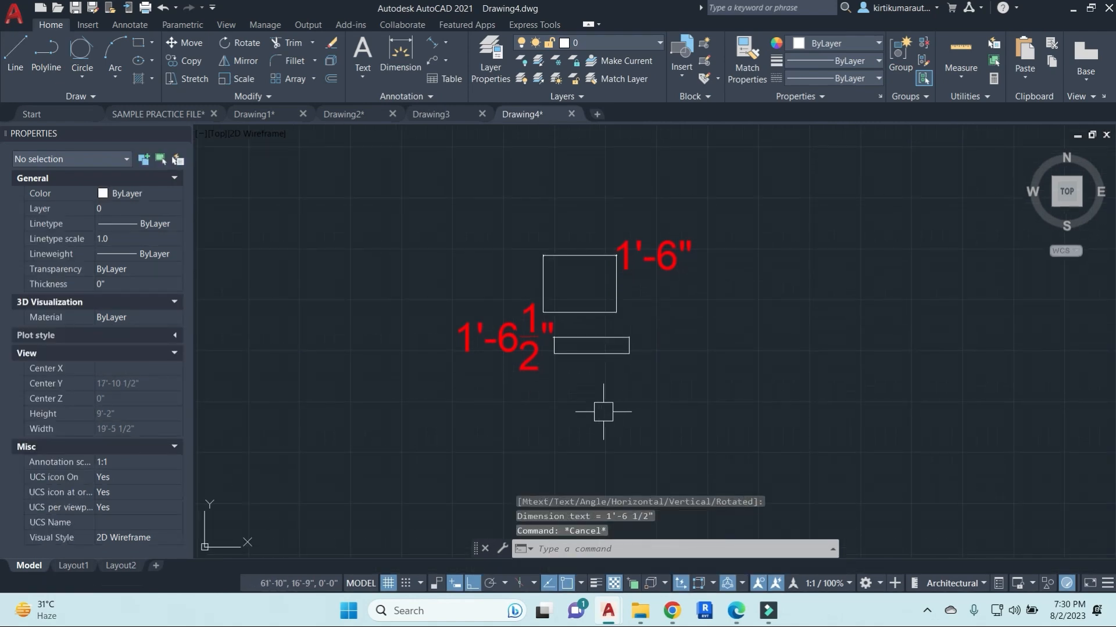
Copy the lower horizontal line to a free spot straight below it.
left_click(593, 354)
type("co")
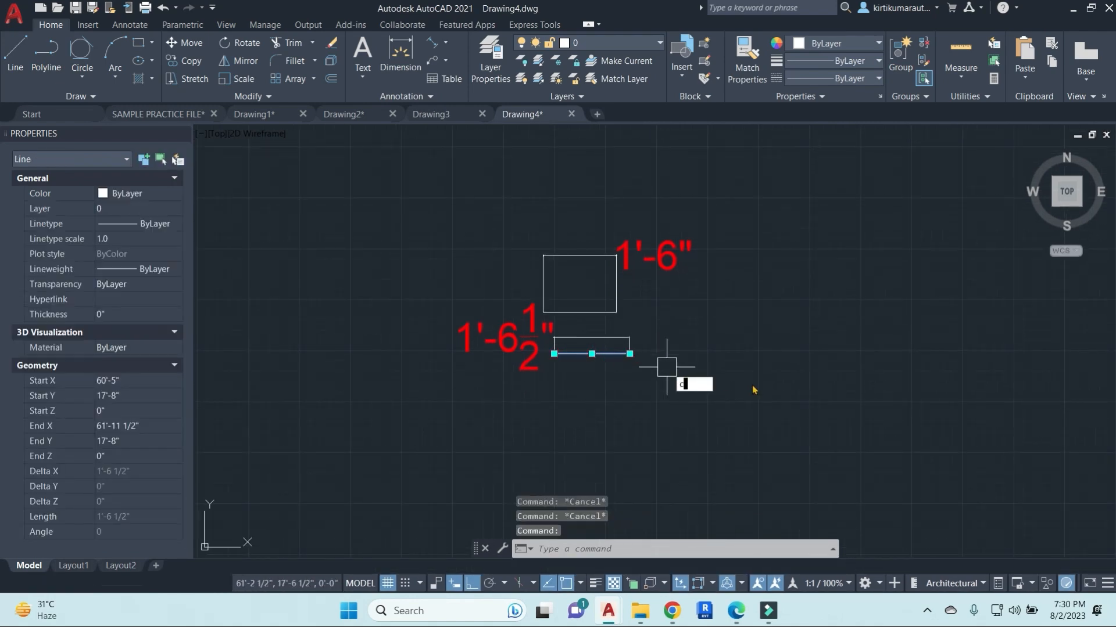
key("Return")
left_click(825, 314)
scroll(847, 407, "down", 2)
middle_click_drag(853, 405, 783, 311)
left_click(796, 349)
key("Escape")
key("Escape")
key("Escape")
Set the drawing units' length type to Engineering, leaving the insertion scale at Inches.
type("un")
key("Return")
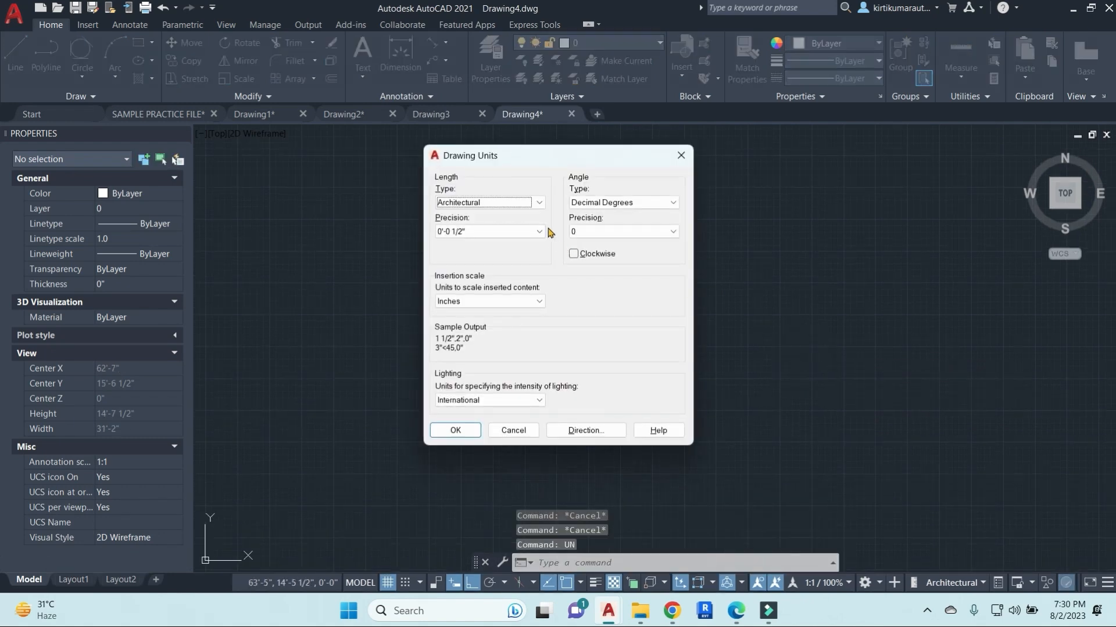
left_click(540, 203)
left_click(464, 235)
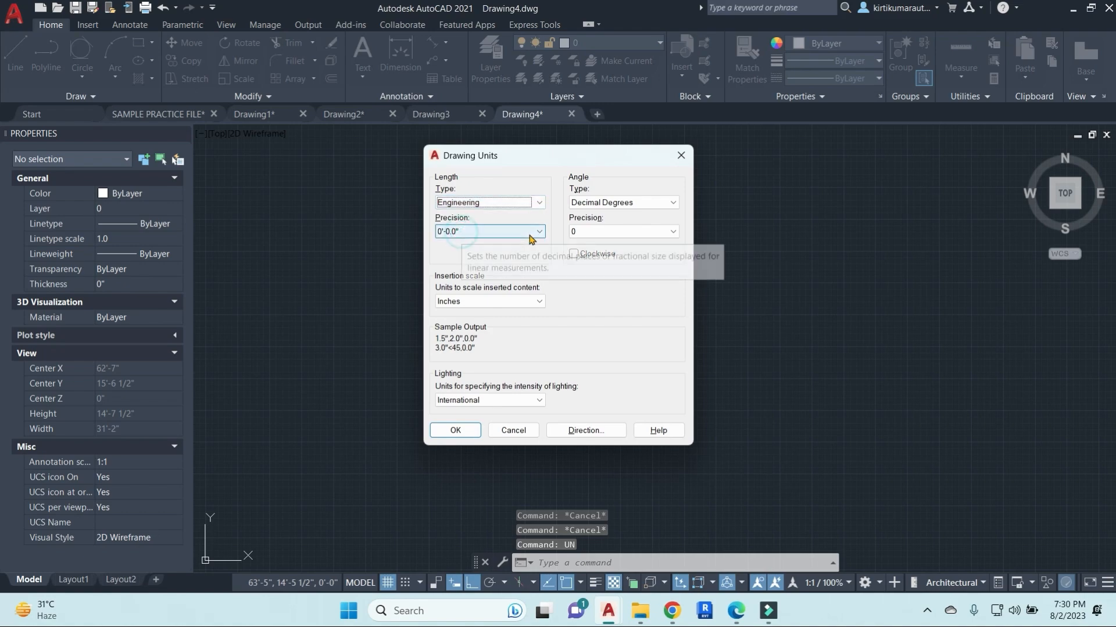
left_click(536, 303)
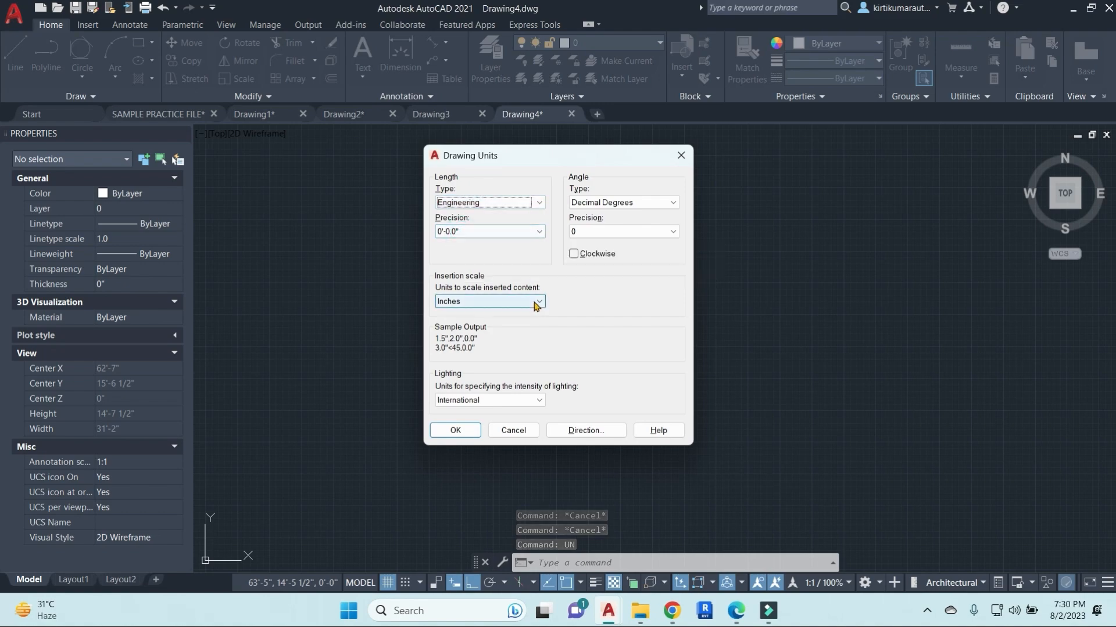
left_click(455, 431)
Modify the Standard dimension style so its linear primary units use the Engineering format.
type("d")
key("Return")
left_click(719, 272)
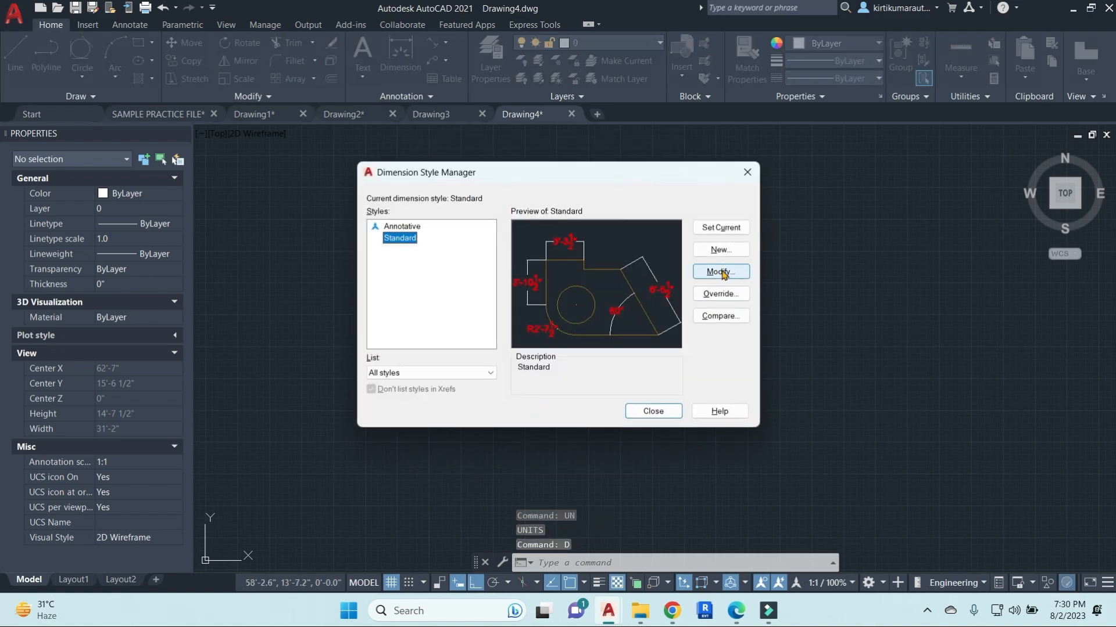
left_click(532, 145)
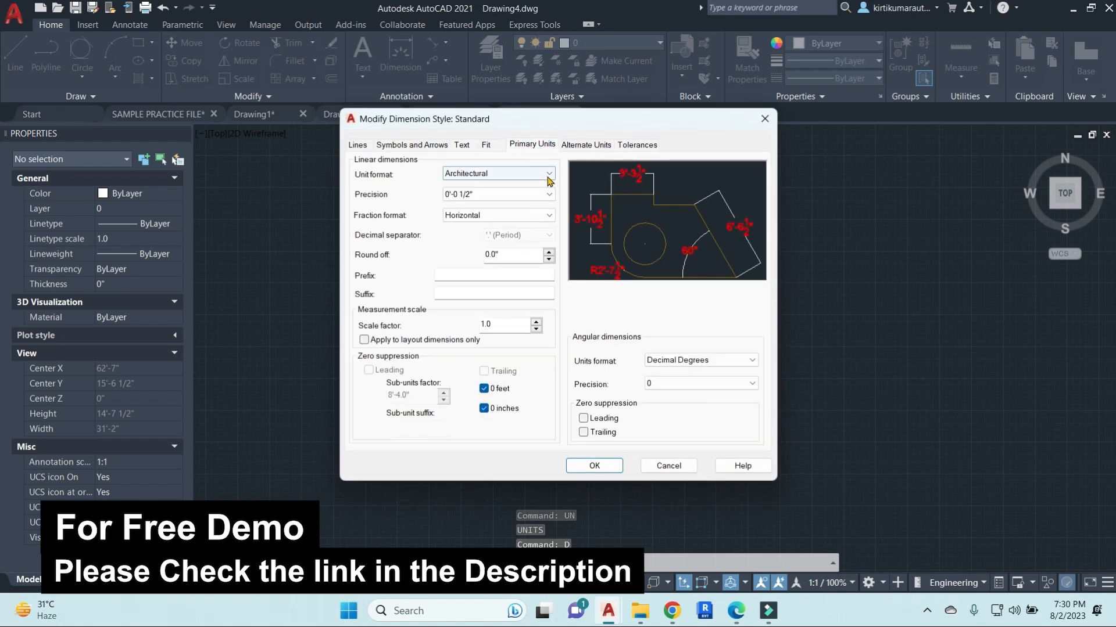
left_click(494, 173)
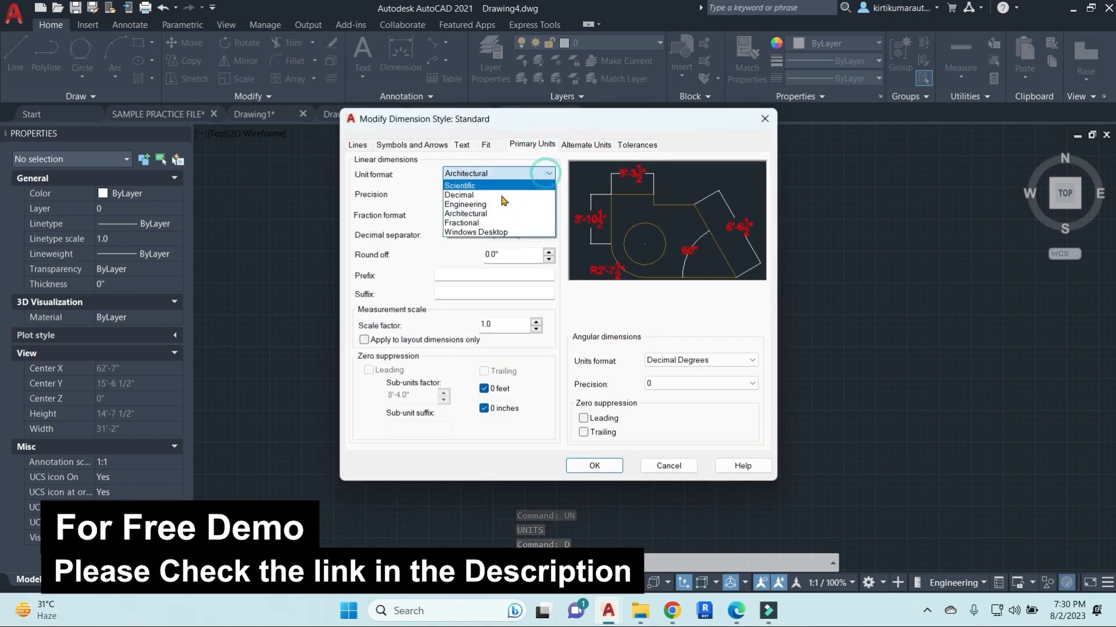
left_click(465, 204)
left_click(590, 464)
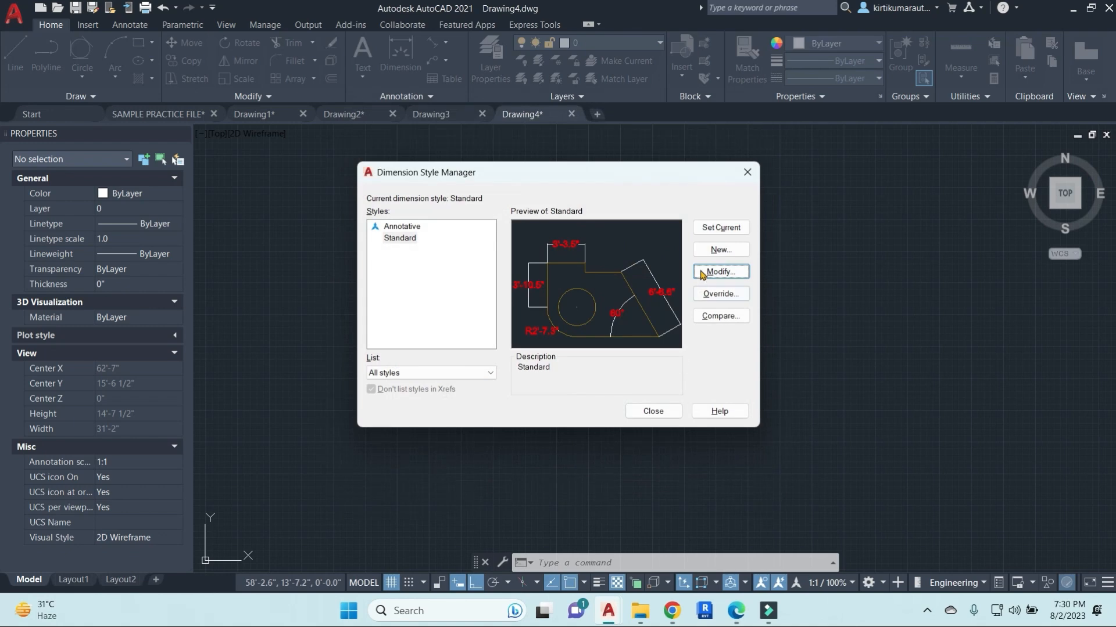
left_click(654, 411)
Add a linear dimension to the copied line at the bottom, placed above it.
type("DLI")
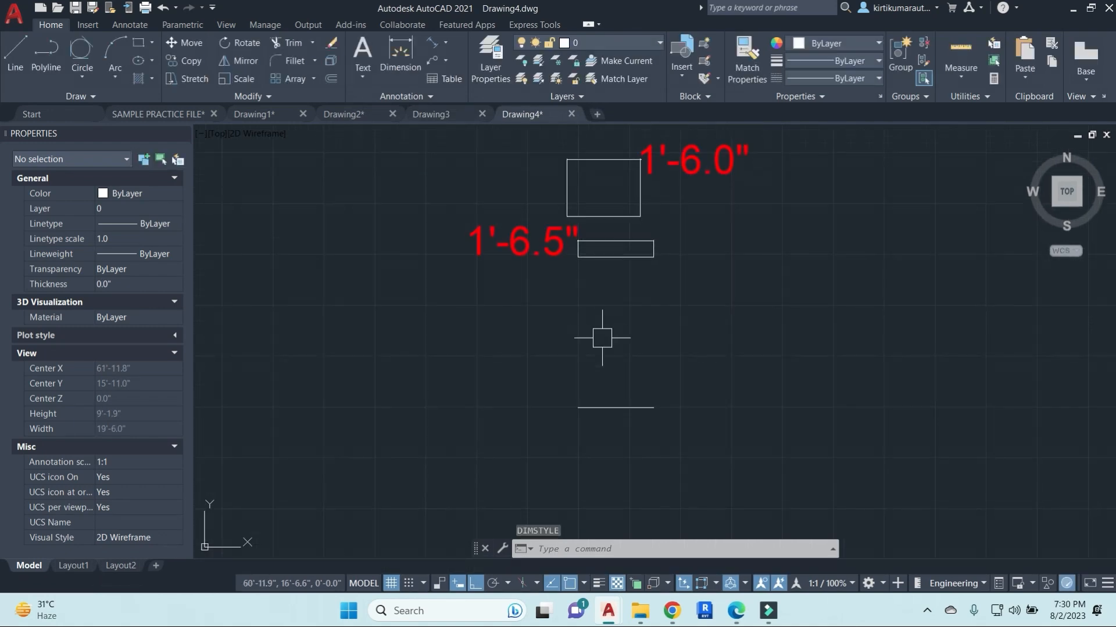
key("Return")
scroll(591, 400, "up", 2)
key("Return")
scroll(590, 408, "up", 2)
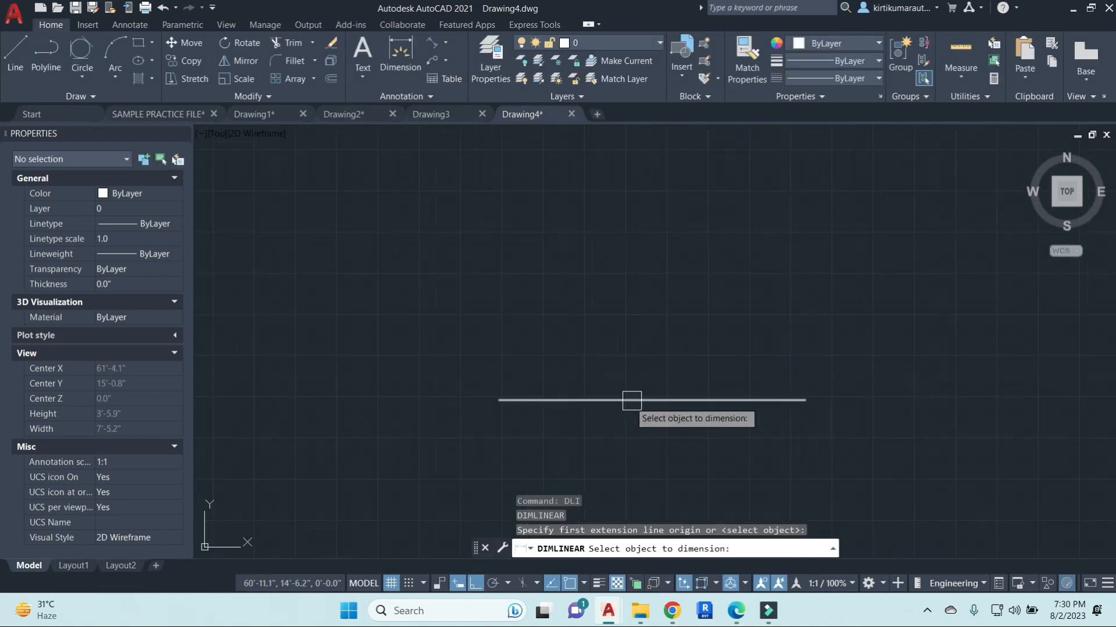
left_click(617, 404)
scroll(636, 399, "down", 3)
left_click(607, 299)
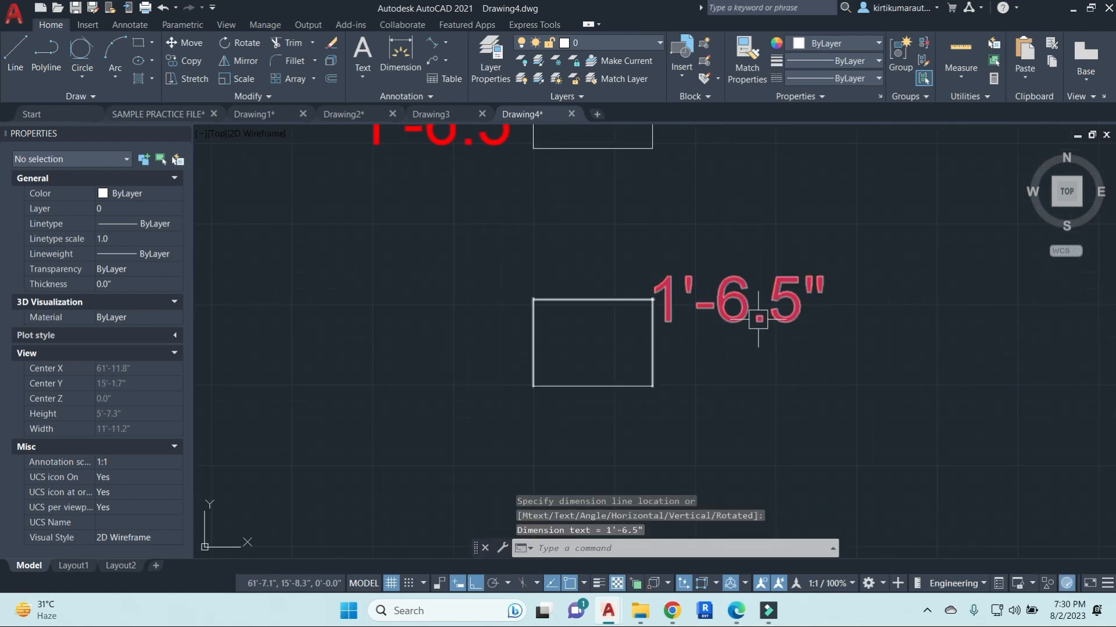
middle_click_drag(757, 319, 722, 393)
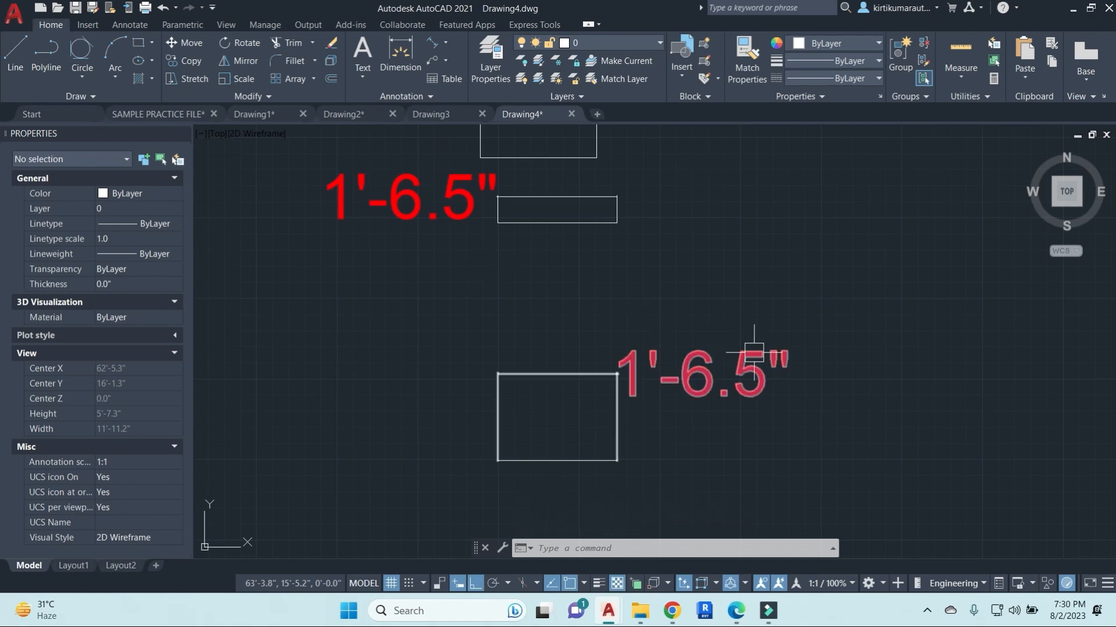
scroll(754, 352, "down", 4)
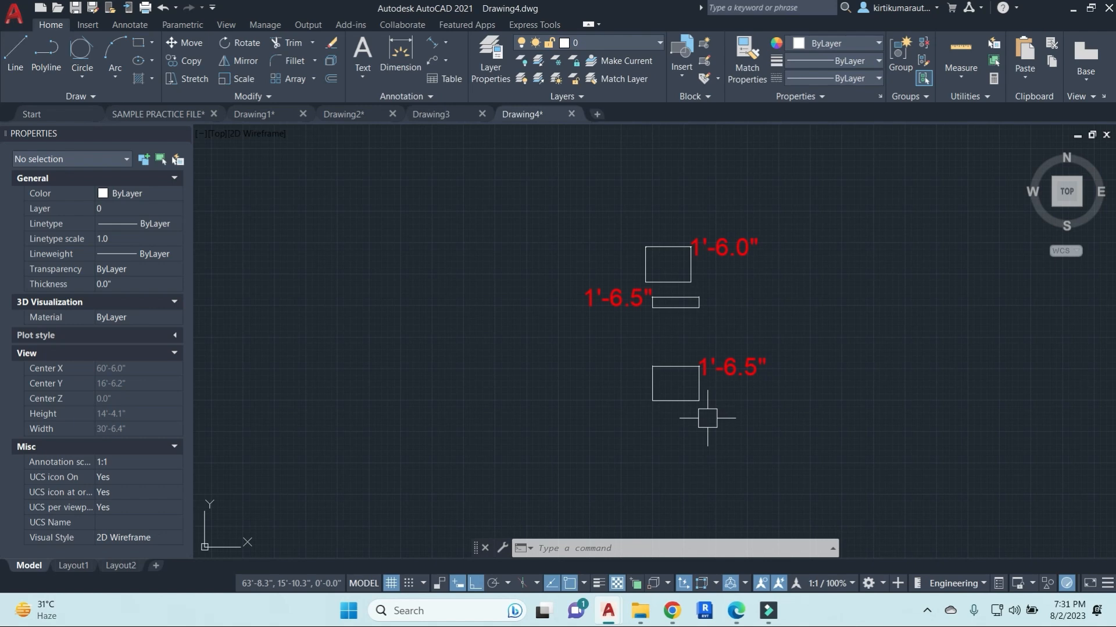
Erase the three sample lines together with their linear dimensions.
key("Escape")
key("Escape")
left_click(810, 443)
left_click(568, 181)
key("Delete")
type("d")
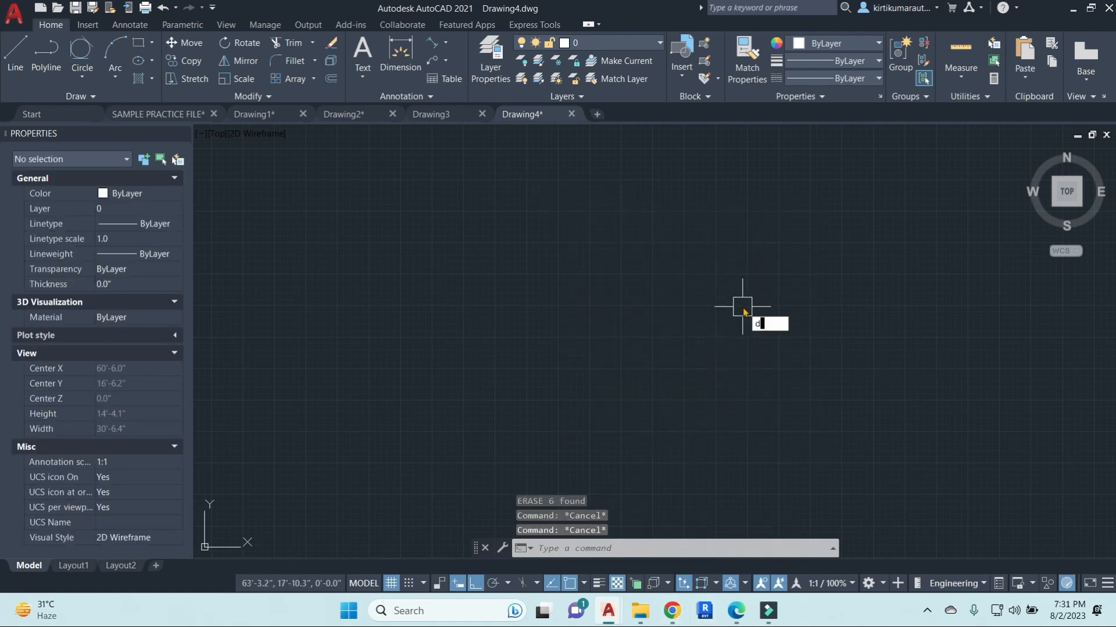
key("Return")
key("Escape")
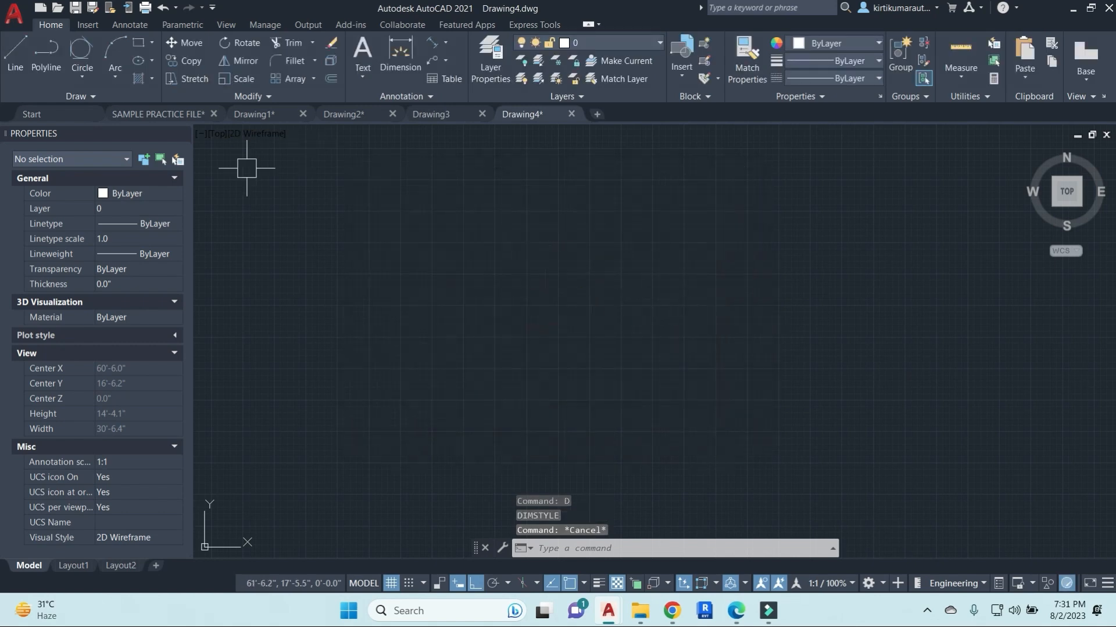
Switch to Drawing3 and increase the dimension text height in its Standard dimension style.
left_click(437, 115)
type("d")
key("Return")
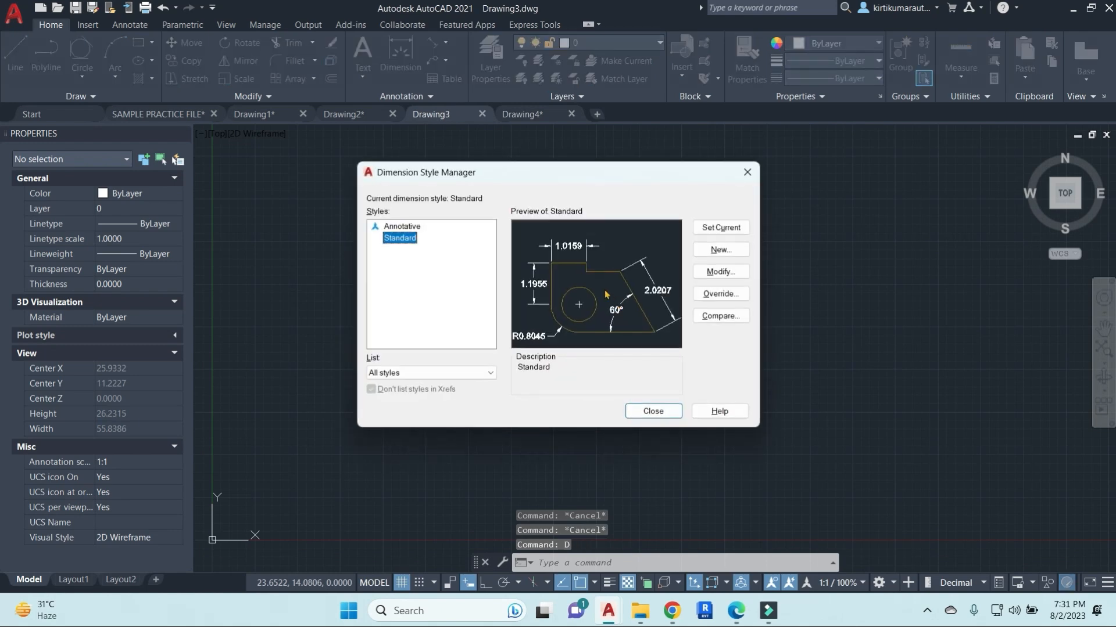
left_click(721, 272)
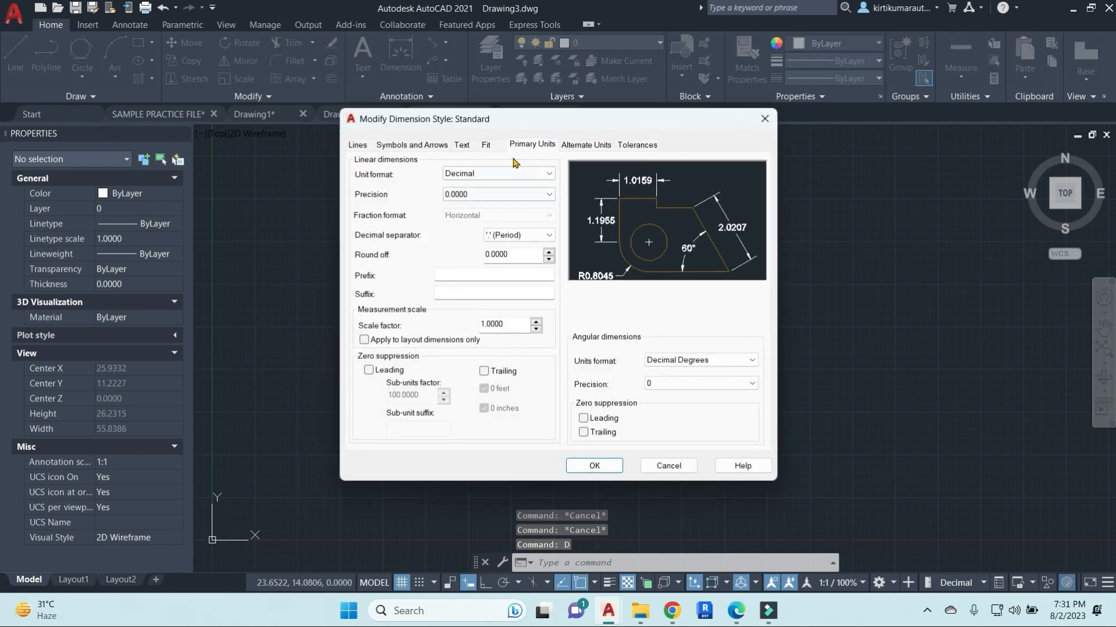
left_click(462, 145)
double_click(512, 246)
type("2")
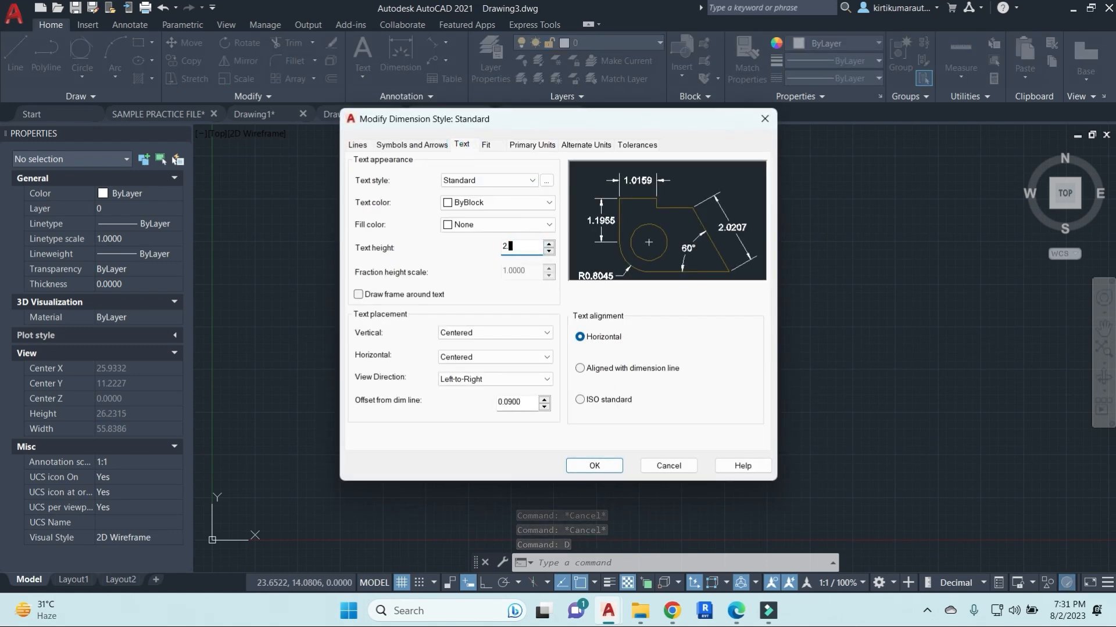
left_click(594, 465)
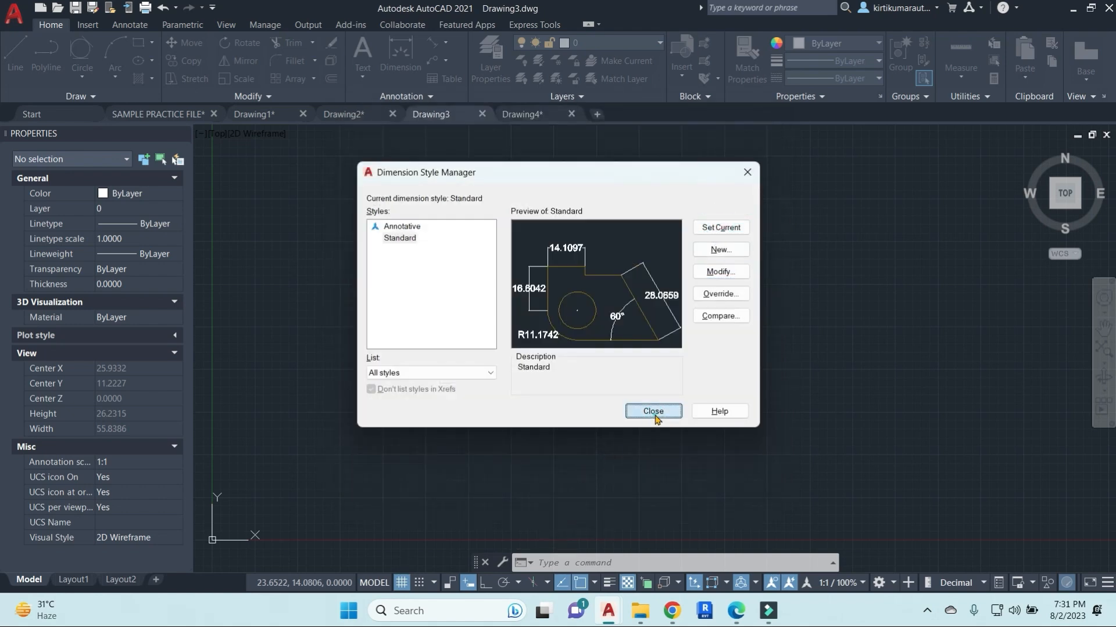
left_click(653, 411)
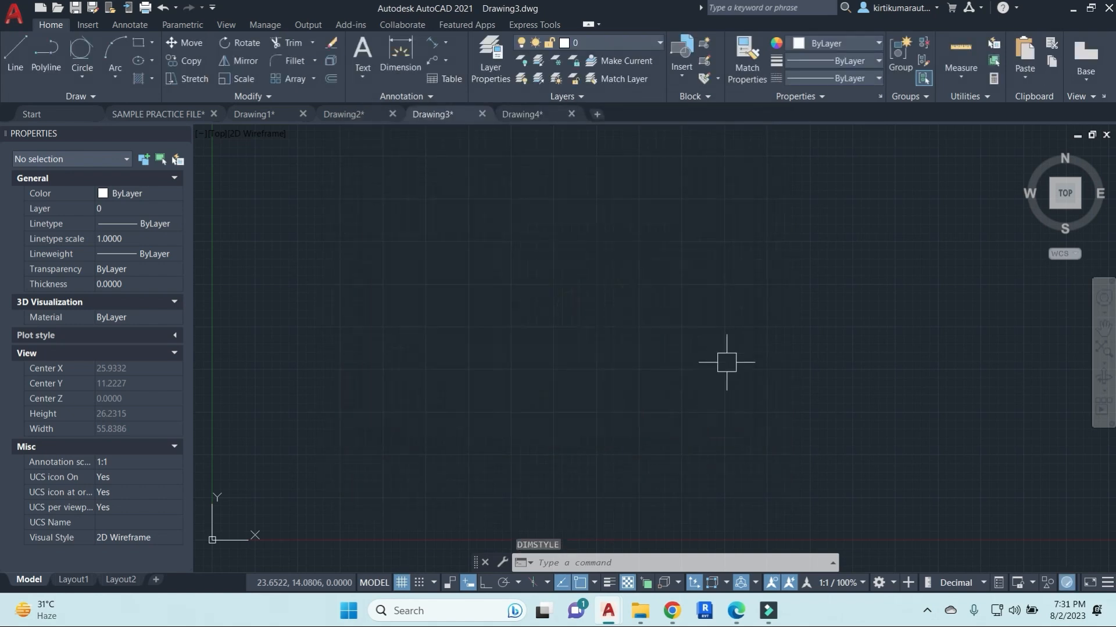
left_click(598, 549)
left_click(1033, 330)
left_click(1038, 13)
scroll(702, 323, "down", 2)
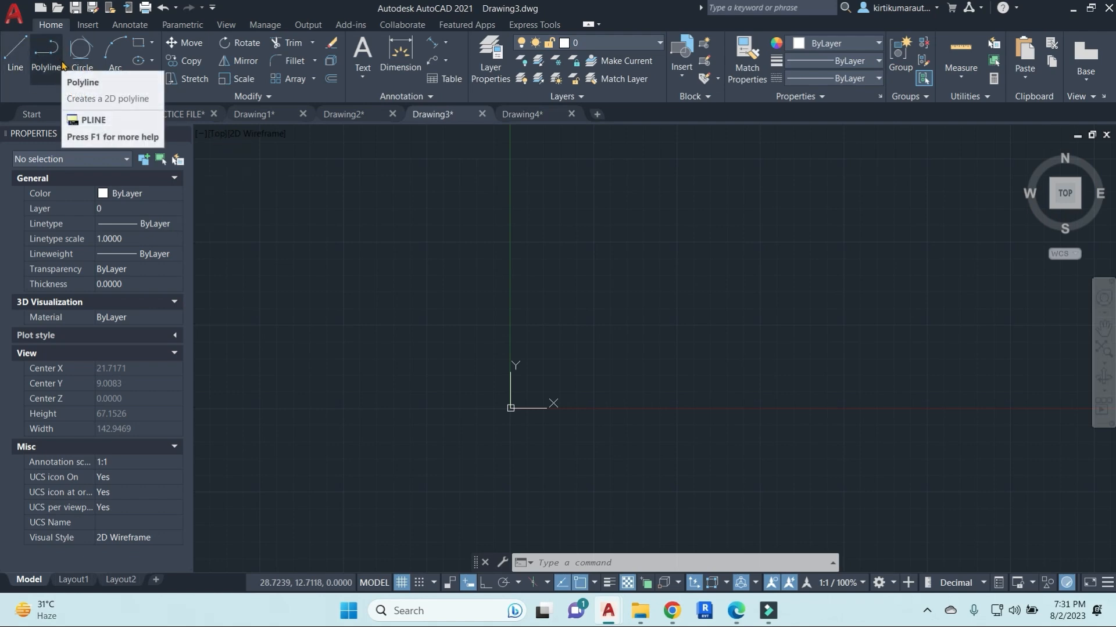
type("r")
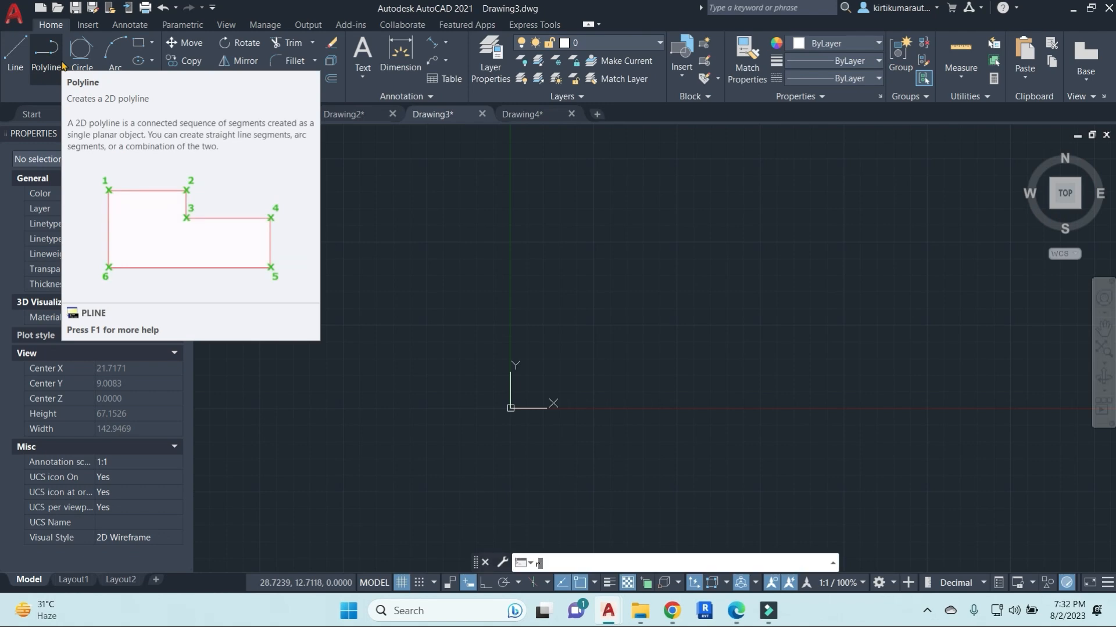
type("ec")
key("Return")
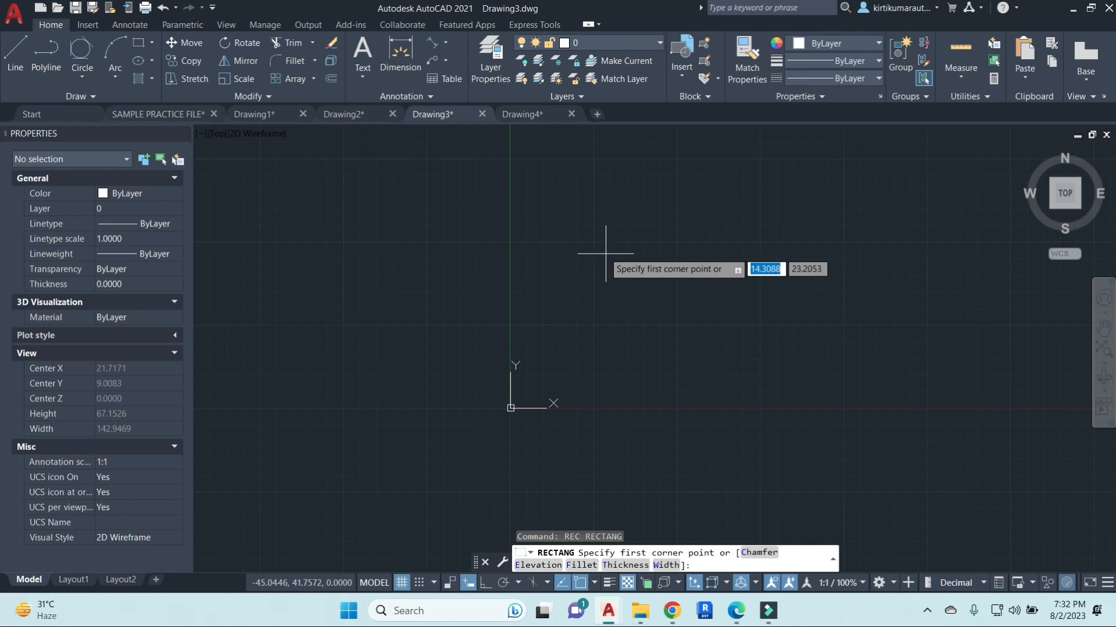
key("Escape")
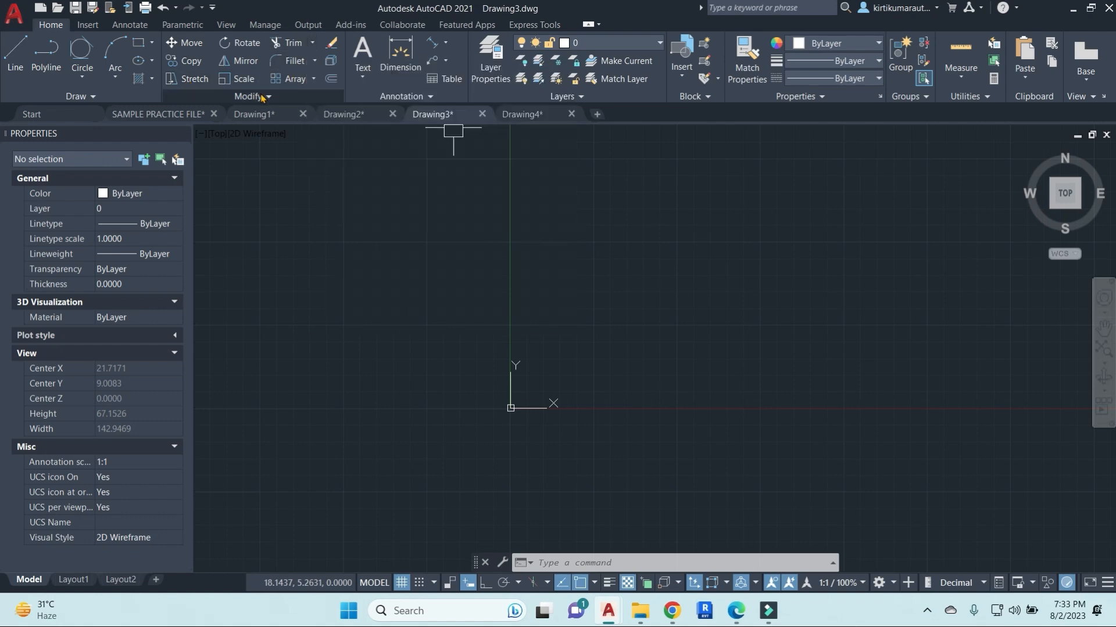
Draw a tall, narrow rectangle above and to the right of the origin.
key("Escape")
type("L")
key("Return")
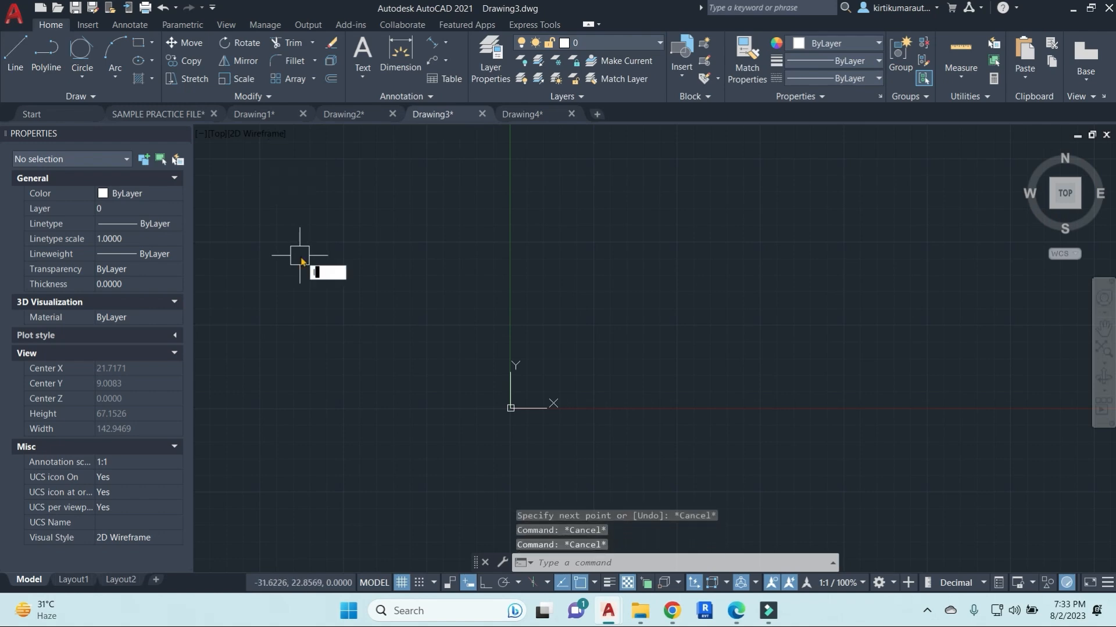
key("Escape")
type("rec")
key("Return")
left_click(585, 218)
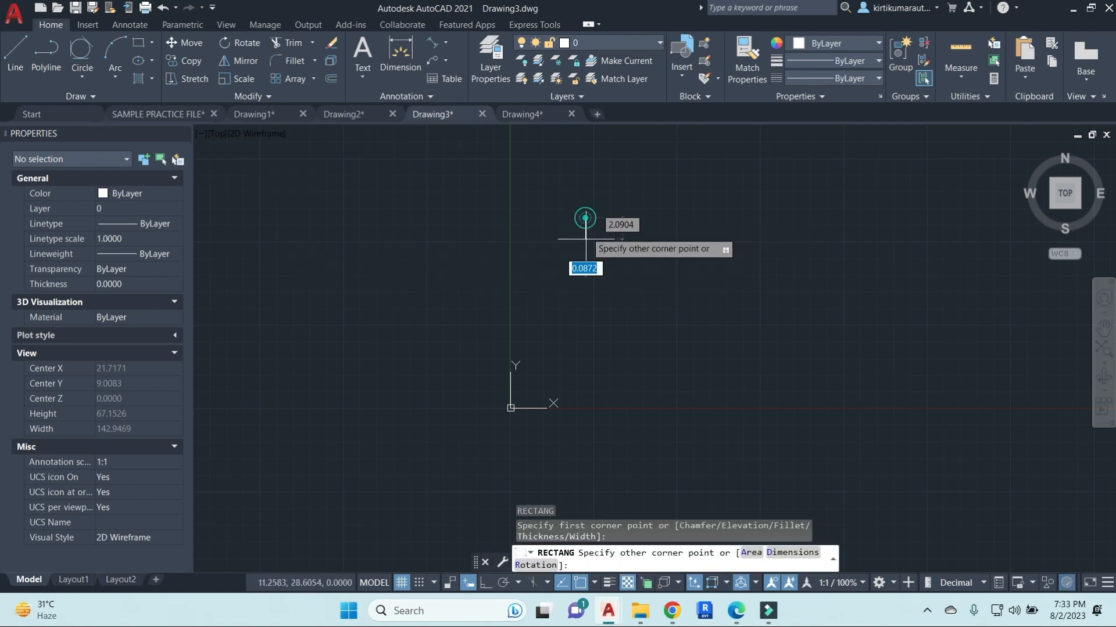
left_click(622, 357)
Copy the rectangle twice, placing both copies to its right at the same height.
left_click(623, 318)
type("co")
key("Return")
left_click(681, 364)
left_click(774, 365)
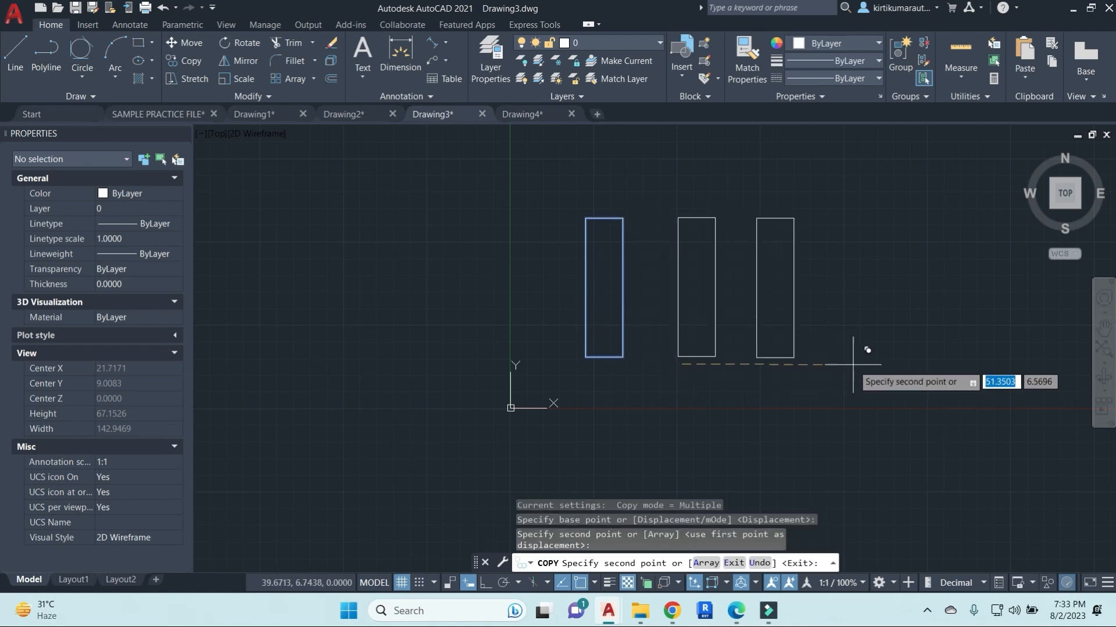
key("Escape")
key("Escape")
Erase the copied rectangles, keeping only the original.
left_click(706, 322)
type("e")
key("Return")
Move the rectangle 100 units horizontally to the right from its centre, with Ortho on.
scroll(616, 248, "up", 2)
left_click(625, 238)
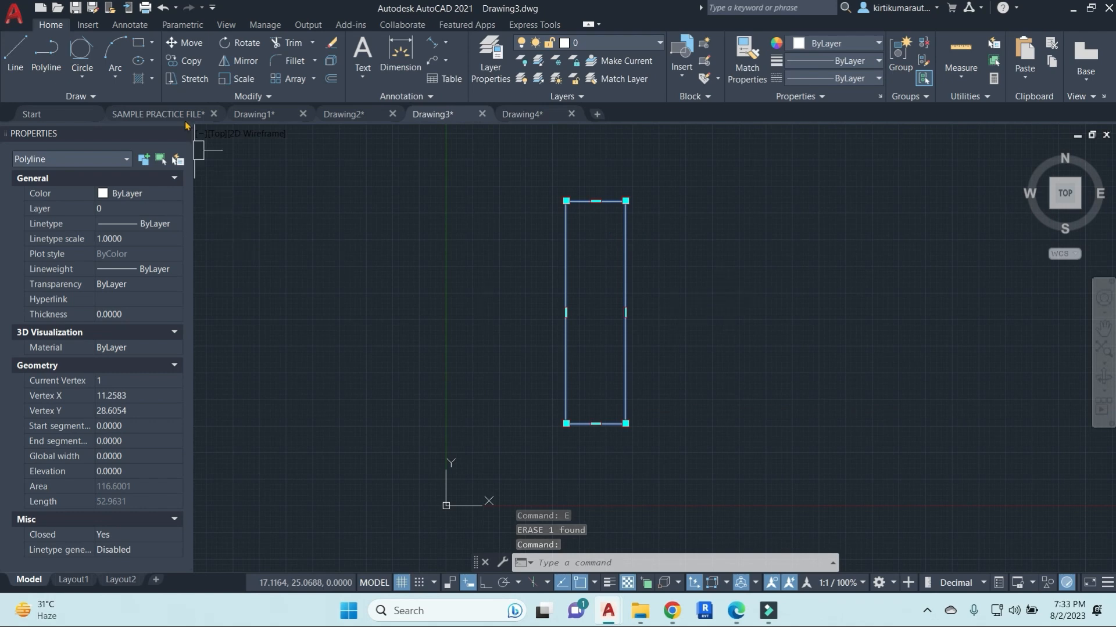
left_click(186, 46)
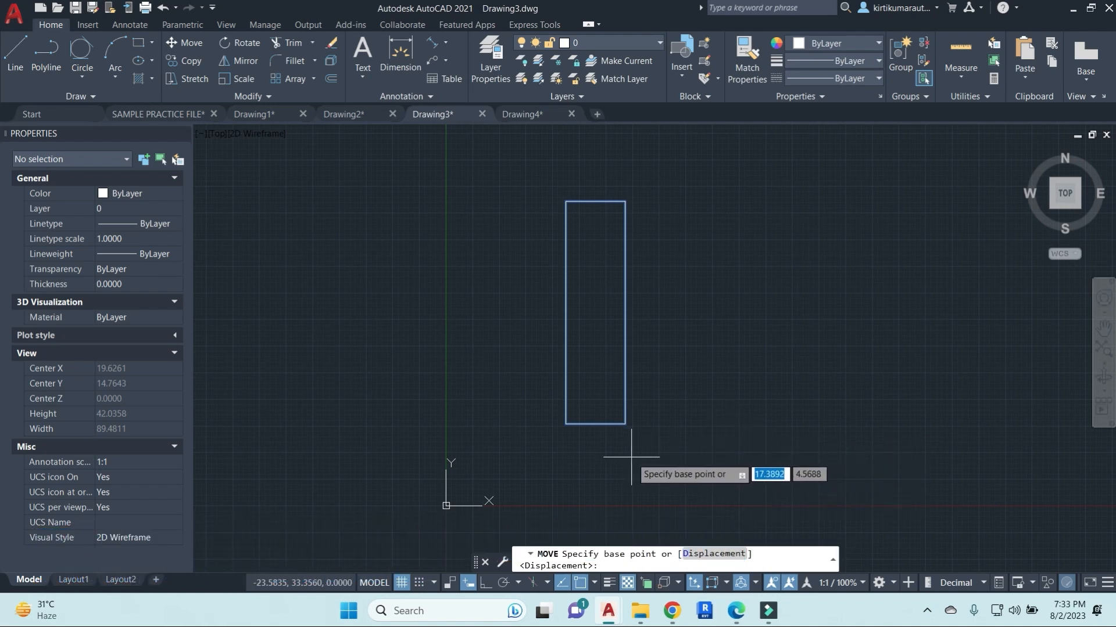
left_click(596, 312)
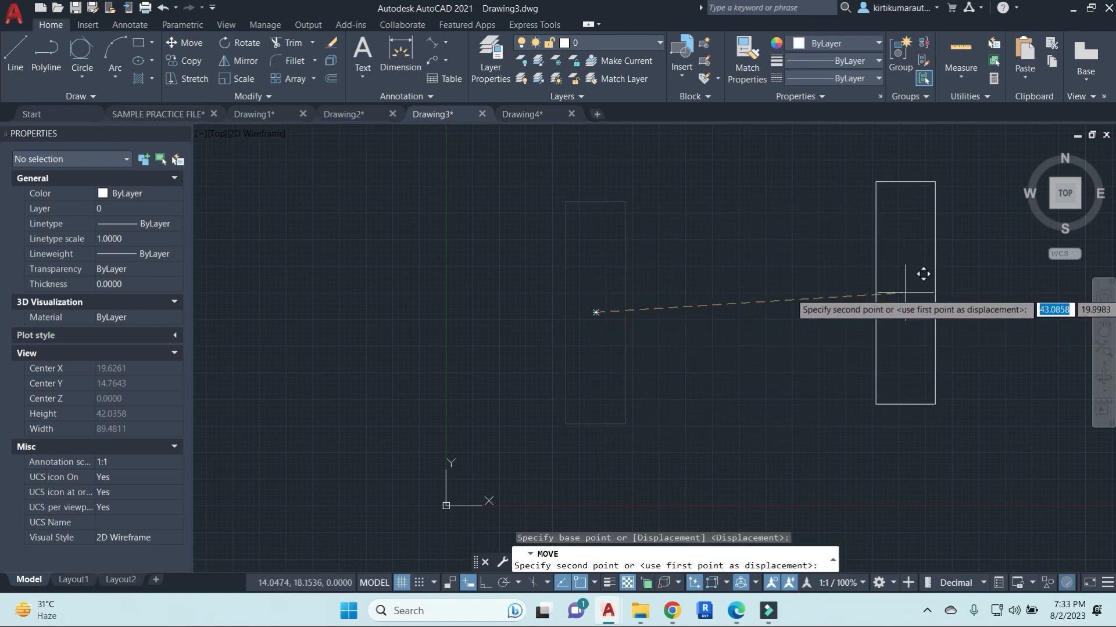
key("F8")
type("100")
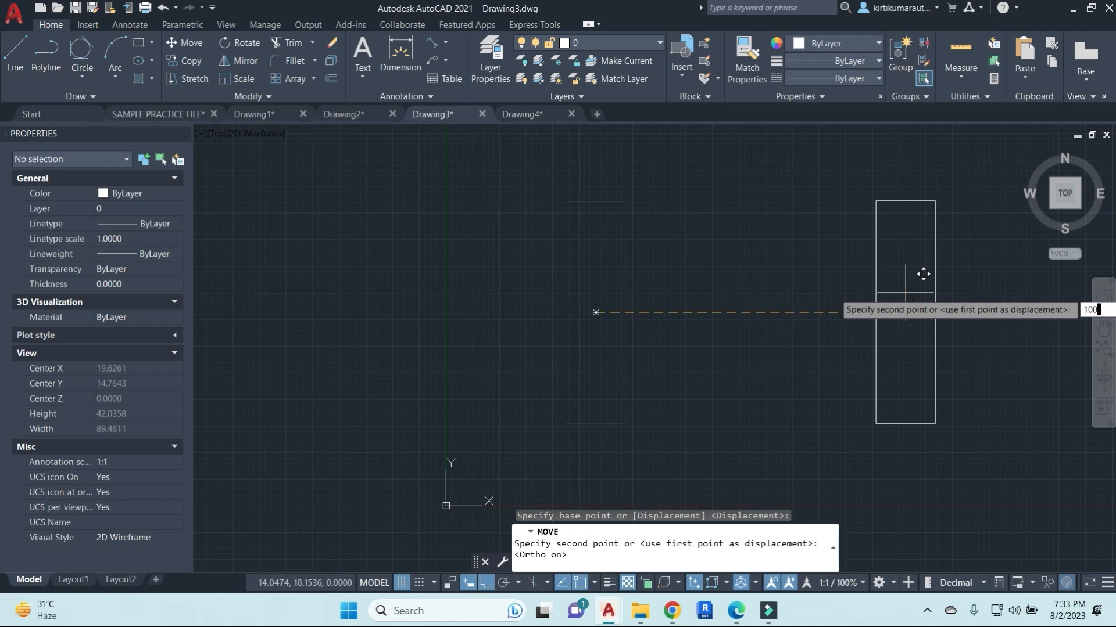
key("Return")
scroll(839, 299, "down", 8)
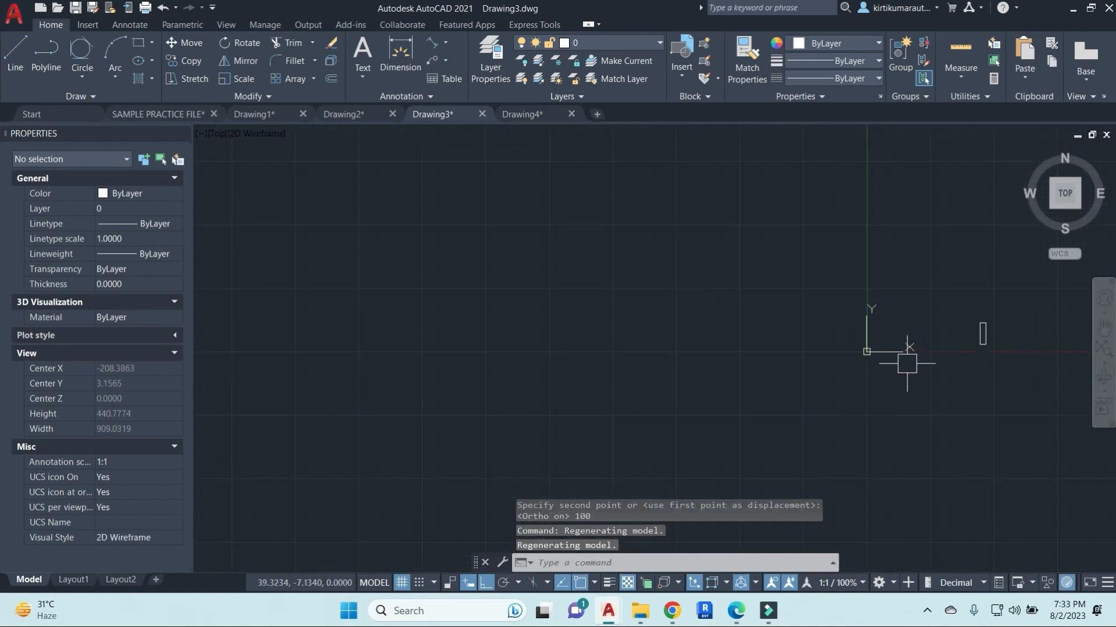
Copy the rectangle horizontally to the left at distances of 100, 200 and 300 units from its lower-left corner.
scroll(790, 349, "up", 5)
left_click(677, 298)
type("co")
key("Return")
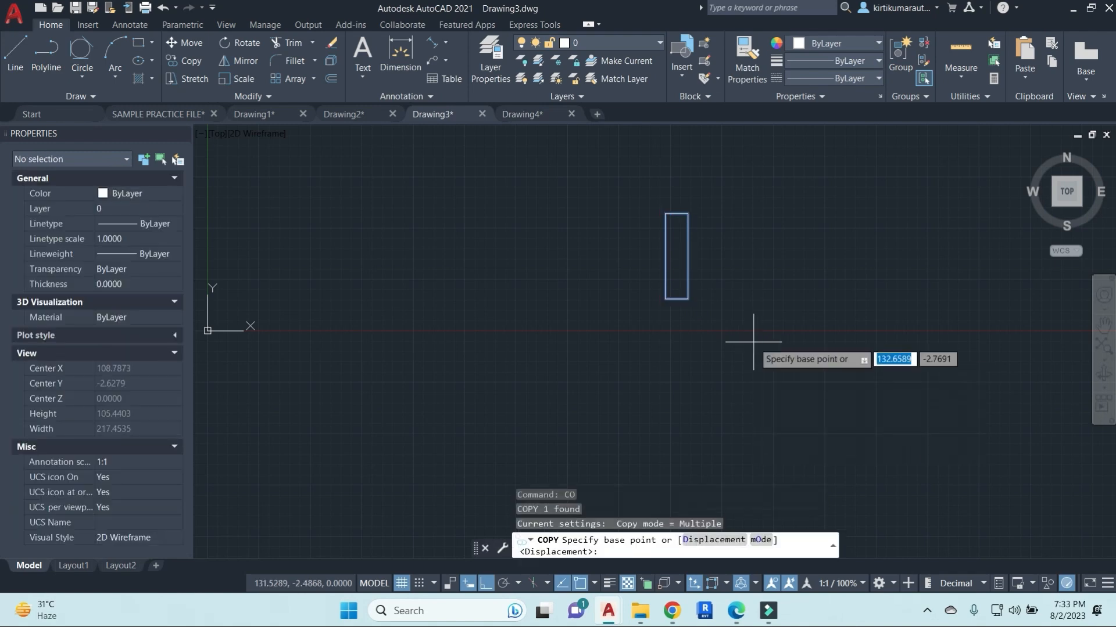
left_click(665, 299)
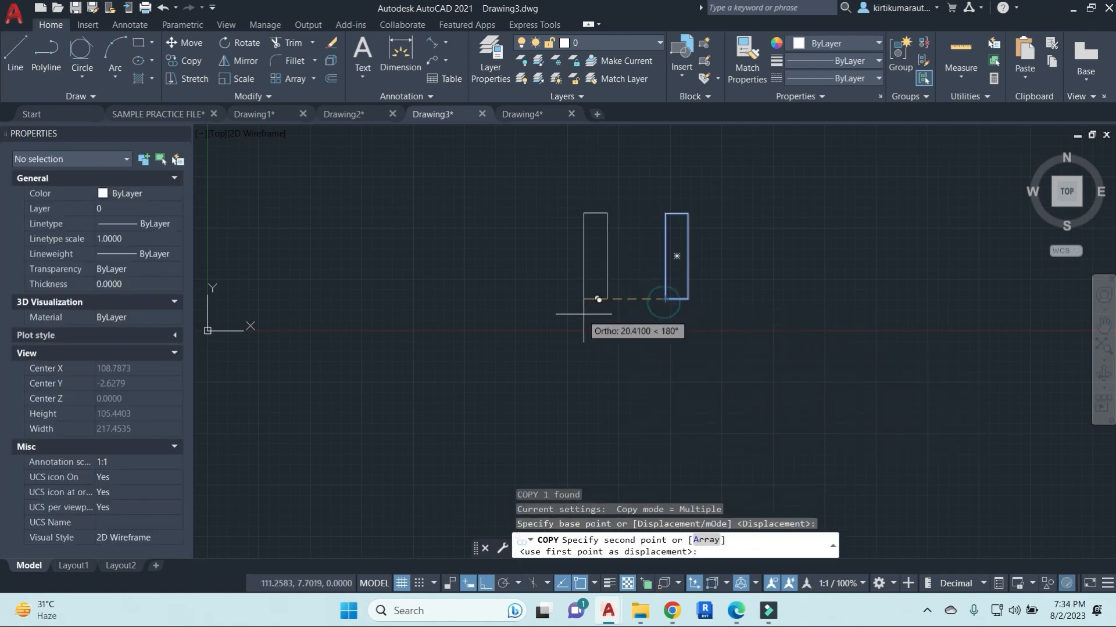
type("100")
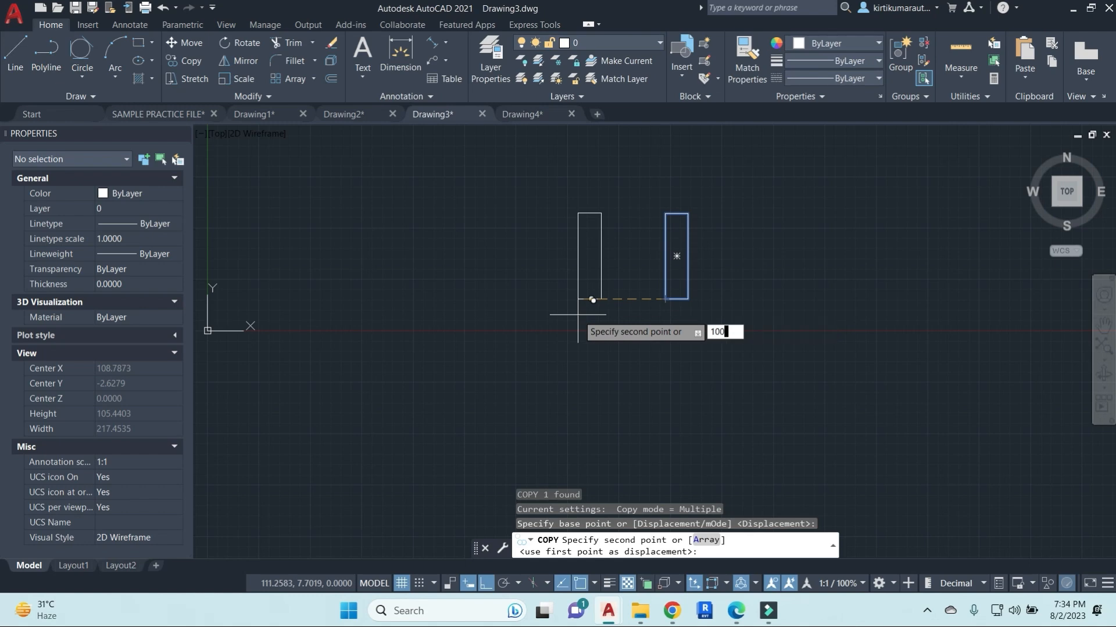
key("Return")
scroll(584, 316, "down", 4)
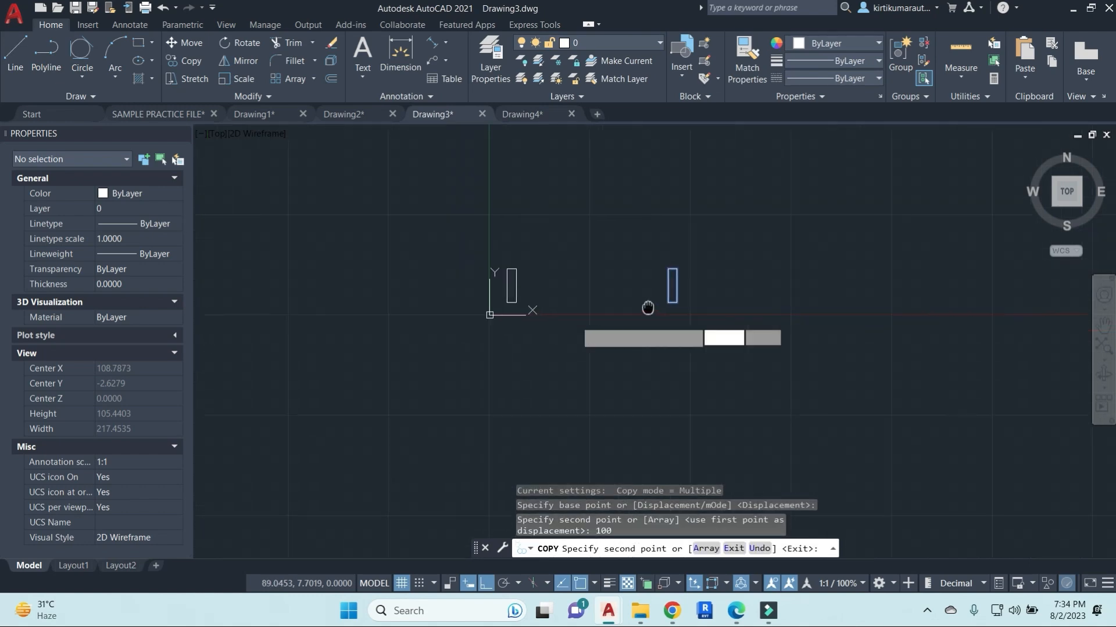
type("200")
key("Return")
type("300")
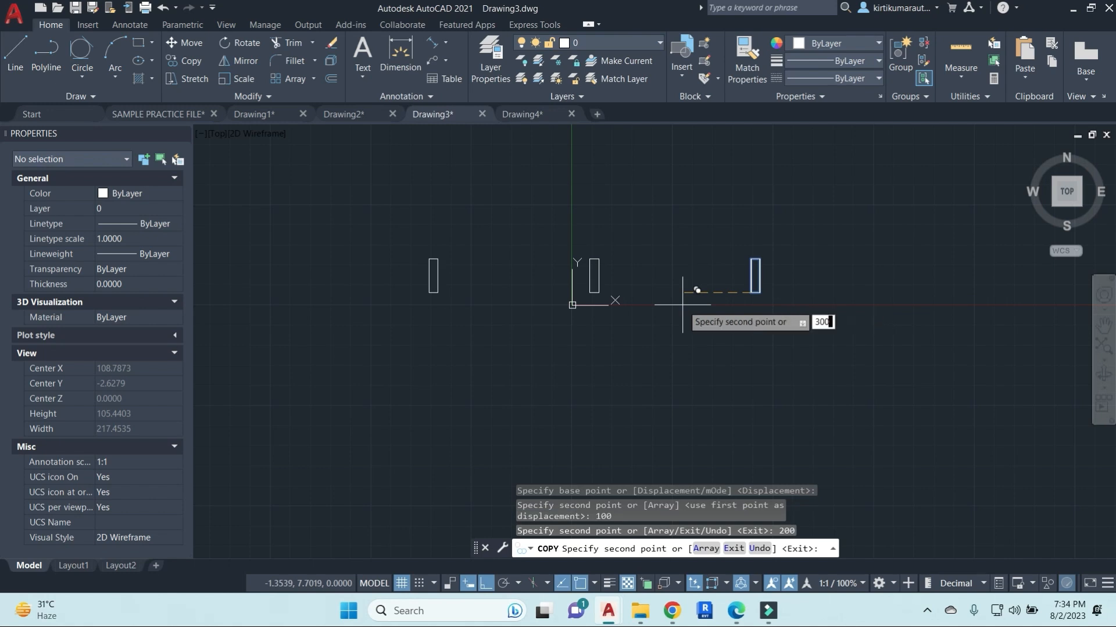
key("Return")
key("Escape")
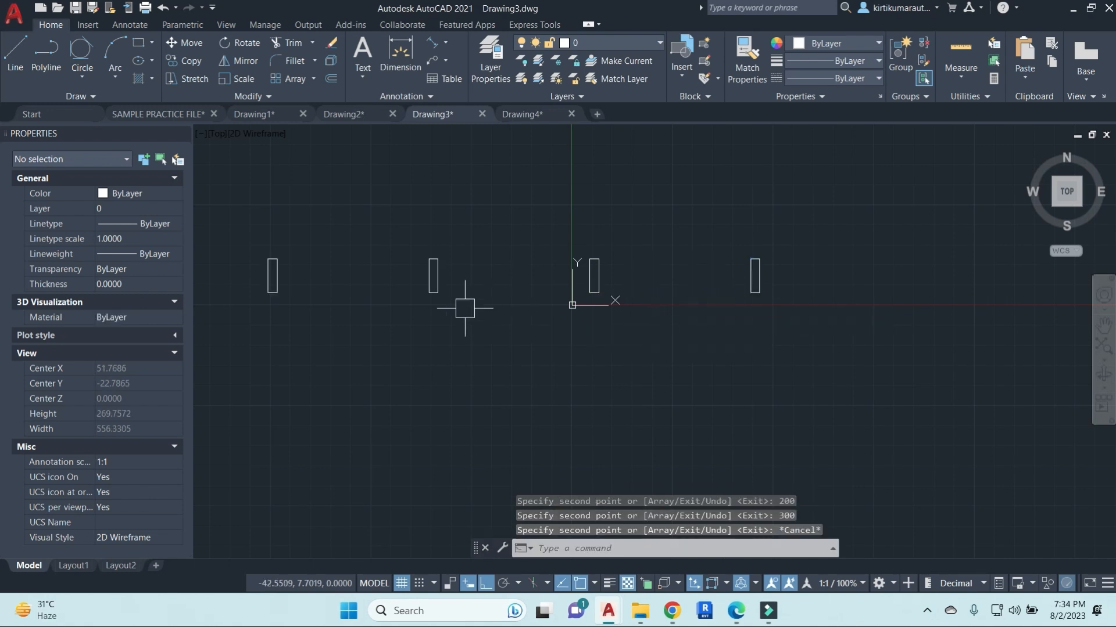
middle_click_drag(466, 332, 560, 363)
key("Escape")
key("Escape")
left_click(371, 308)
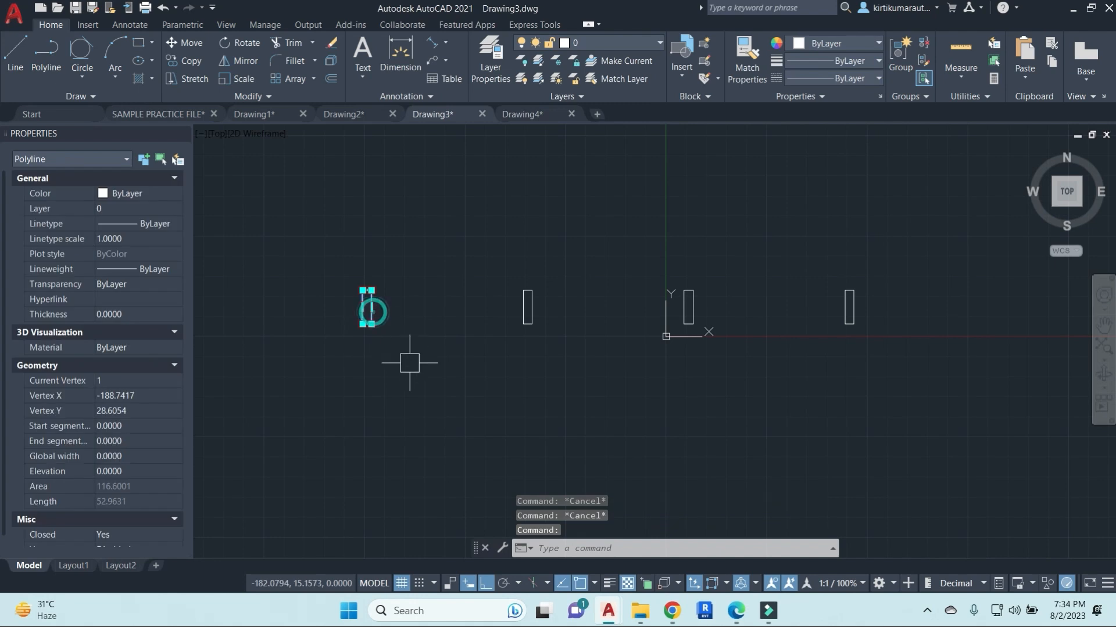
middle_click_drag(398, 356, 516, 376)
key("Escape")
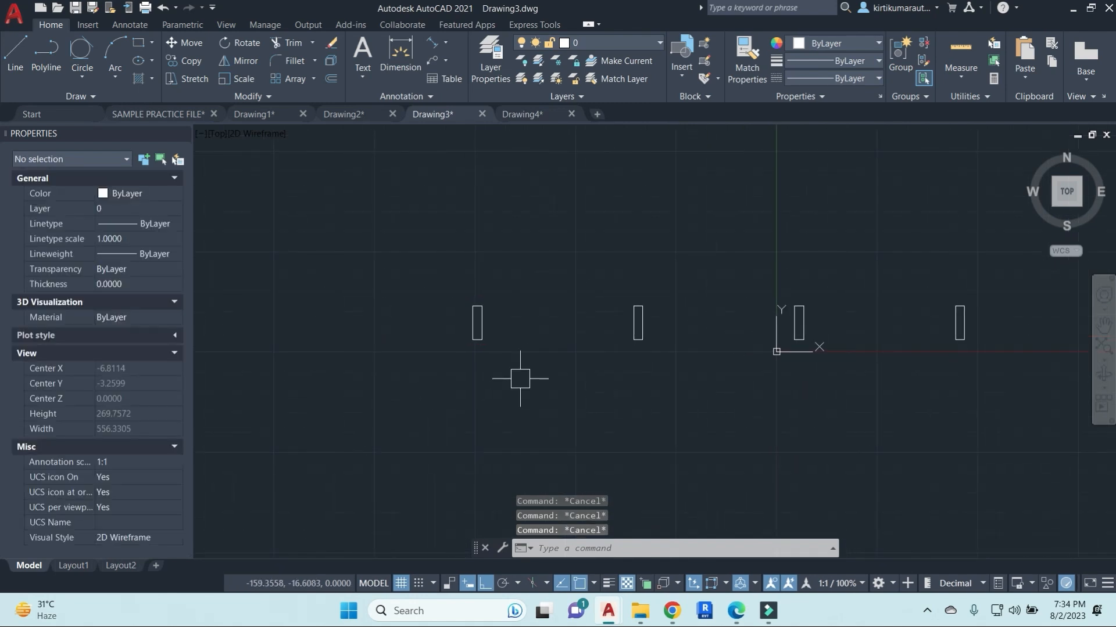
left_click(480, 320)
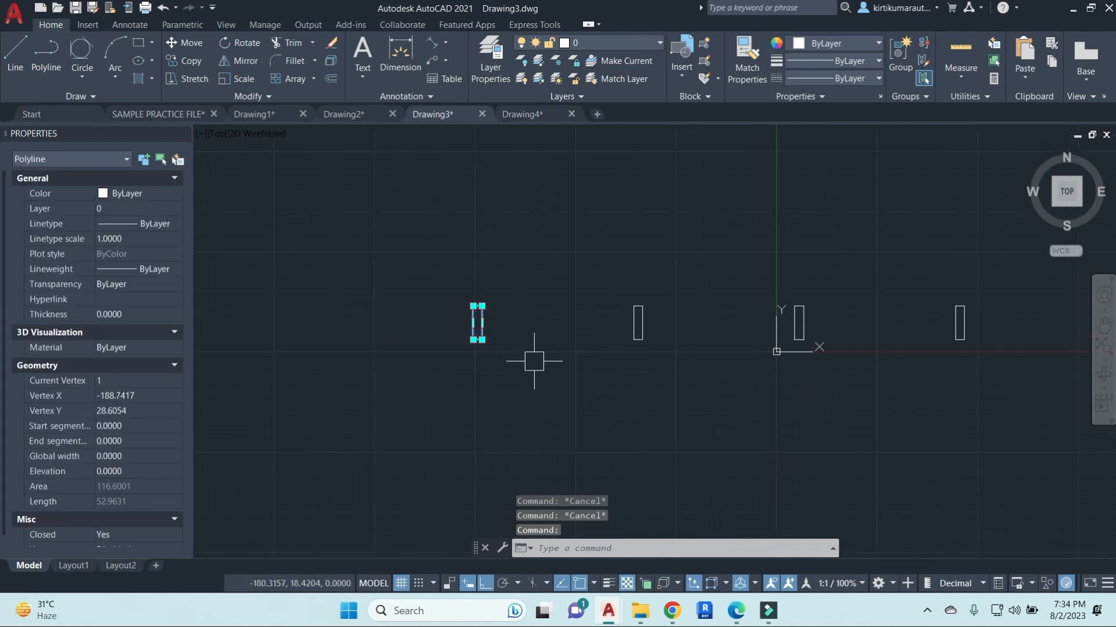
type("c")
key("Escape")
Copy the leftmost rectangle to three positions directly above it from its lower-right corner.
left_click(478, 329)
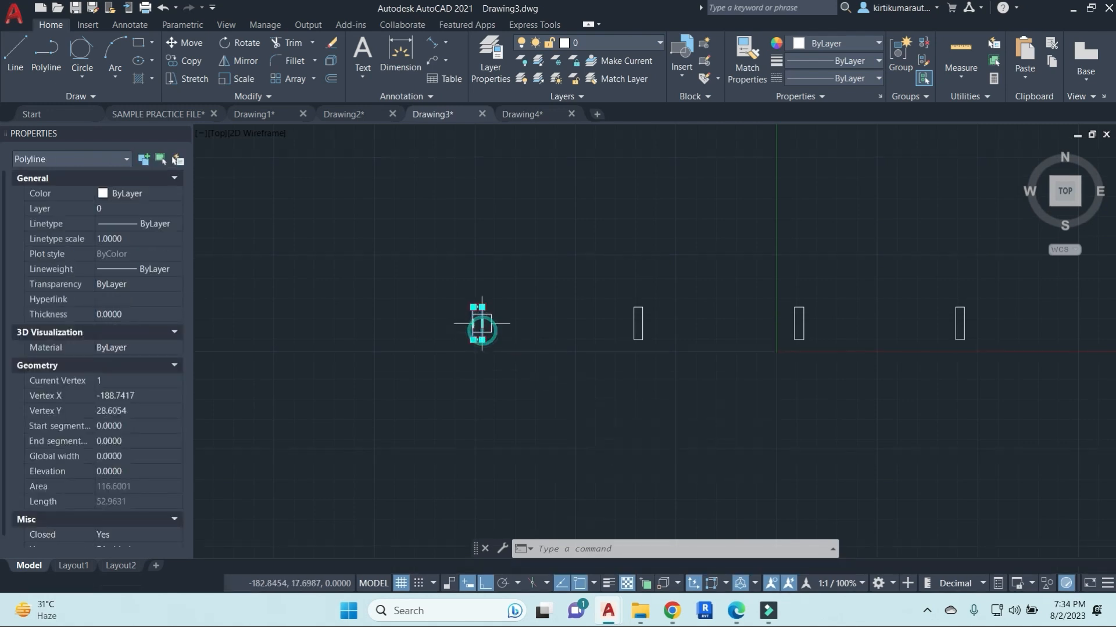
left_click(189, 63)
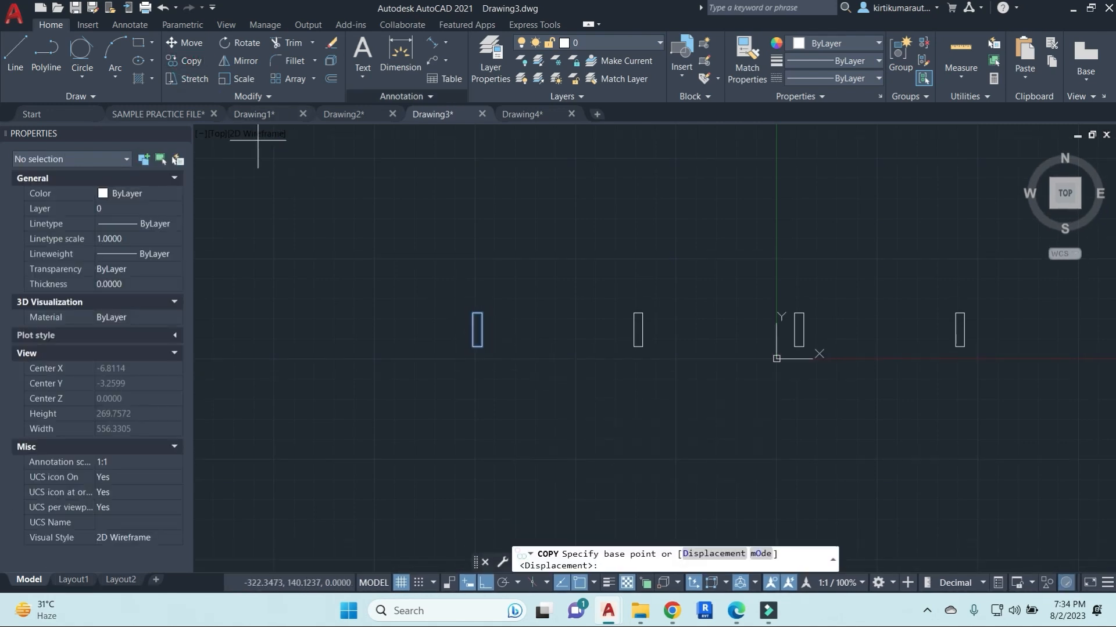
left_click(481, 350)
left_click(481, 252)
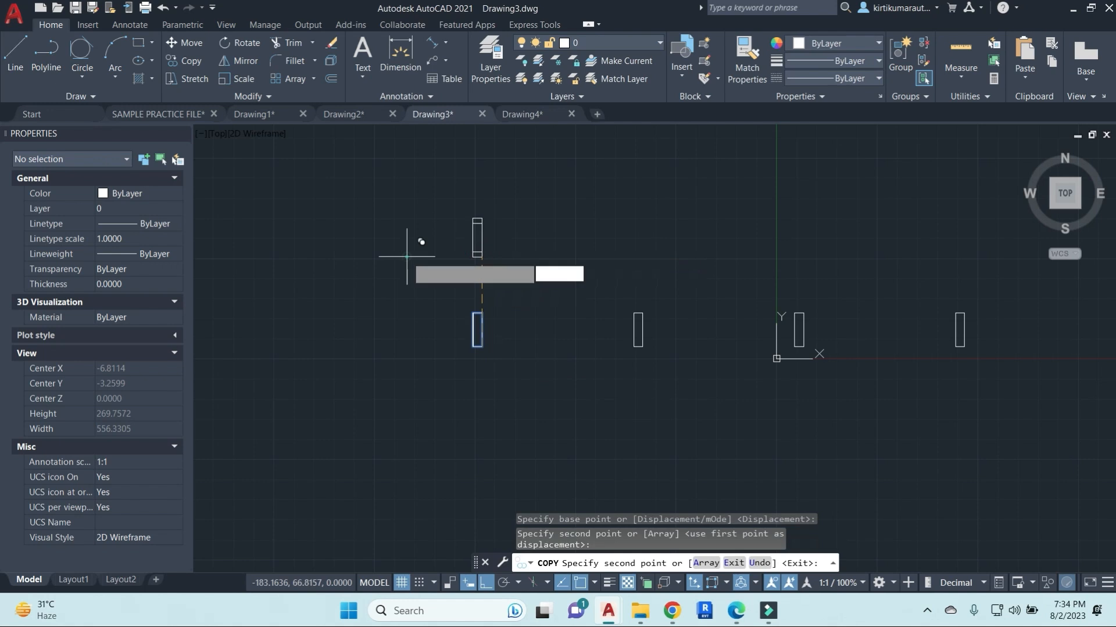
left_click(408, 257)
left_click(496, 186)
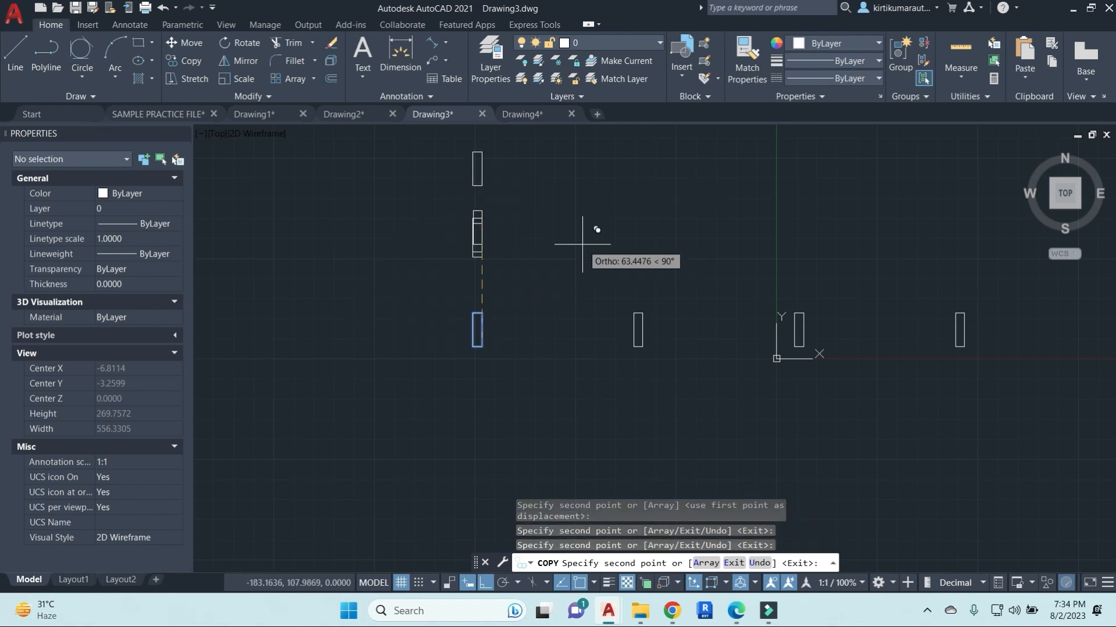
Turn Ortho off and scatter many more copies of the rectangle freely around the original.
key("F8")
left_click(613, 240)
left_click(612, 316)
left_click(586, 422)
left_click(454, 462)
left_click(375, 407)
left_click(396, 292)
left_click(456, 275)
left_click(521, 391)
left_click(462, 403)
left_click(437, 360)
left_click(429, 347)
left_click(389, 349)
left_click(381, 349)
left_click(370, 390)
key("Escape")
key("Escape")
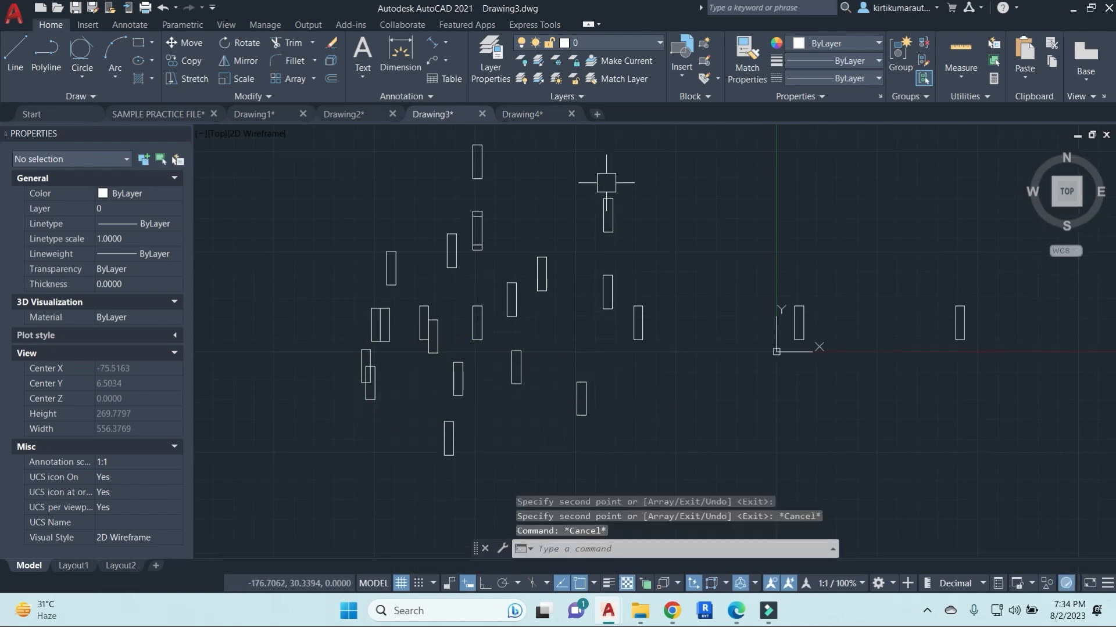
left_click(607, 212)
type("co")
key("Return")
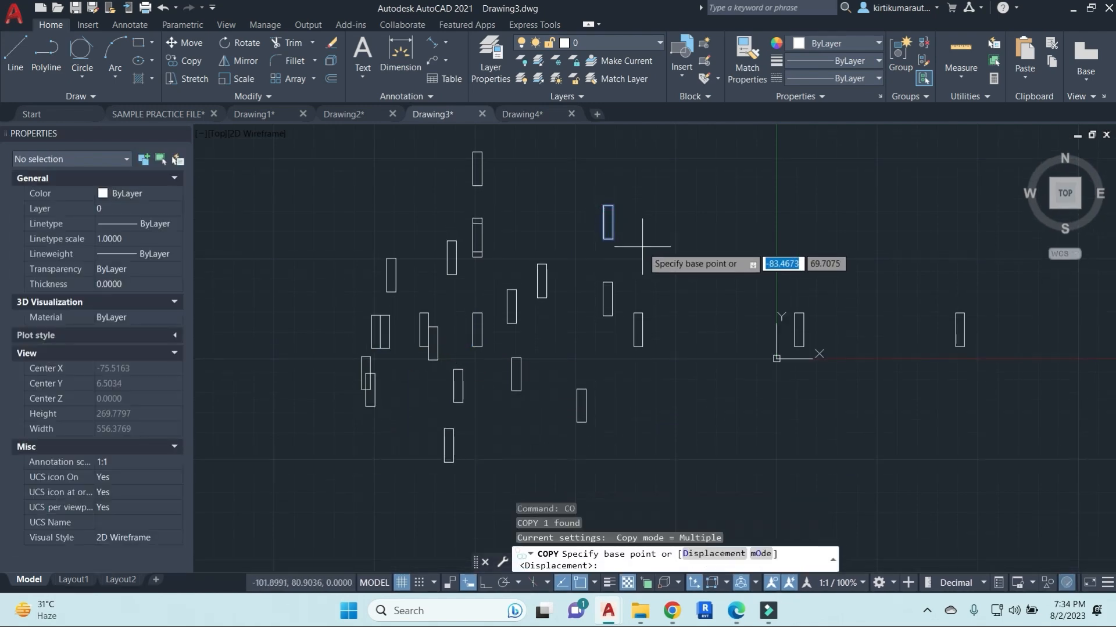
left_click(612, 238)
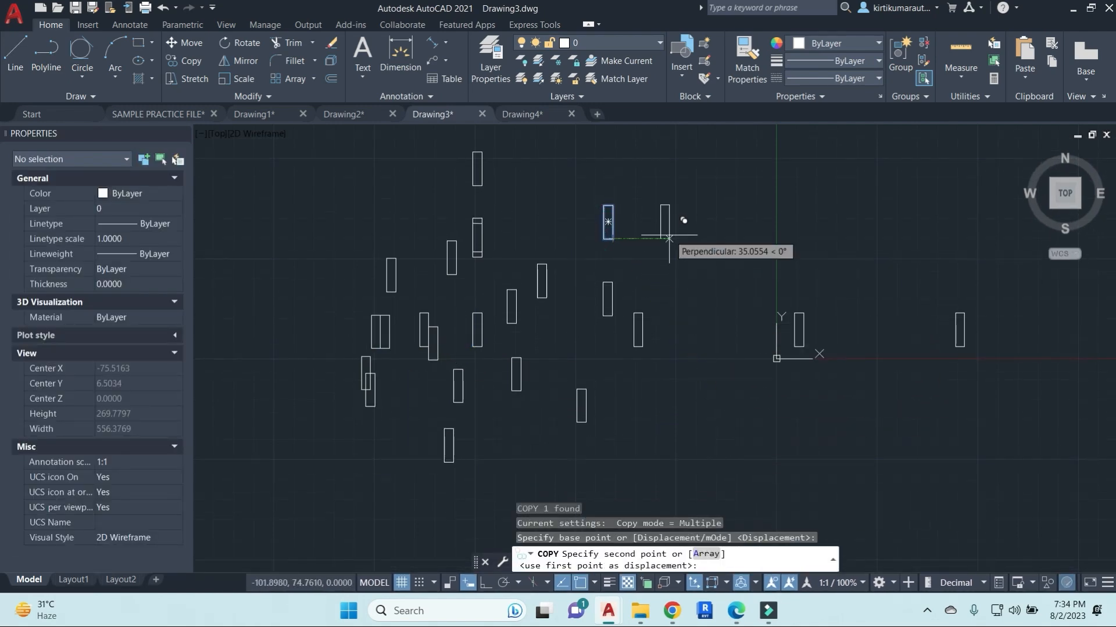
key("Escape")
Copy the upper-right rectangle of the scattered group with the Displacement option, picking a displacement point in the drawing.
left_click(608, 220)
type("co")
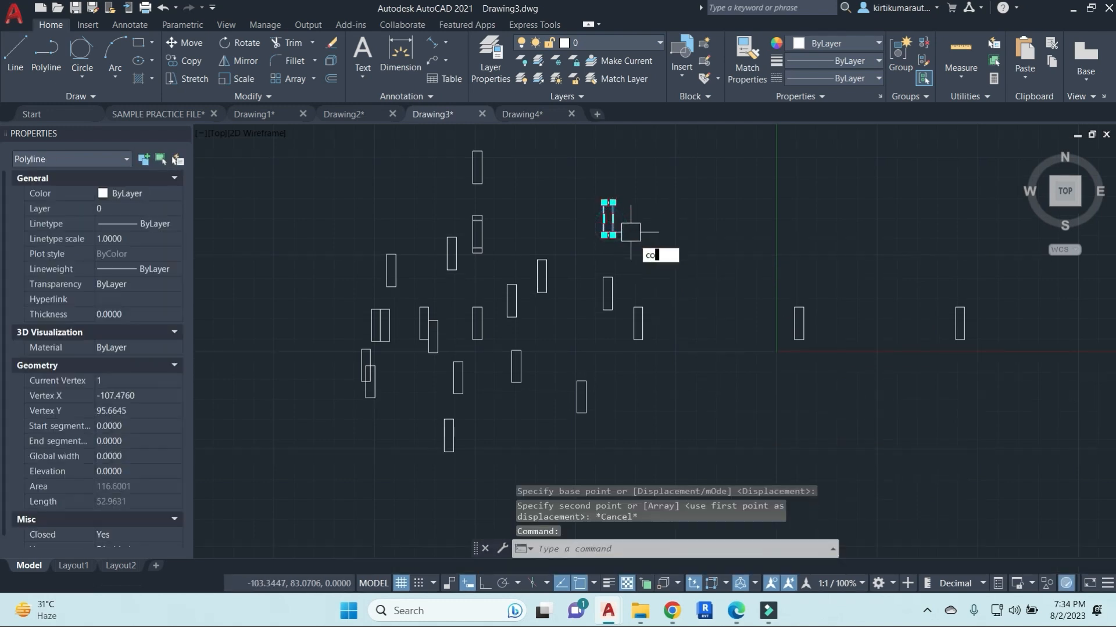
key("Return")
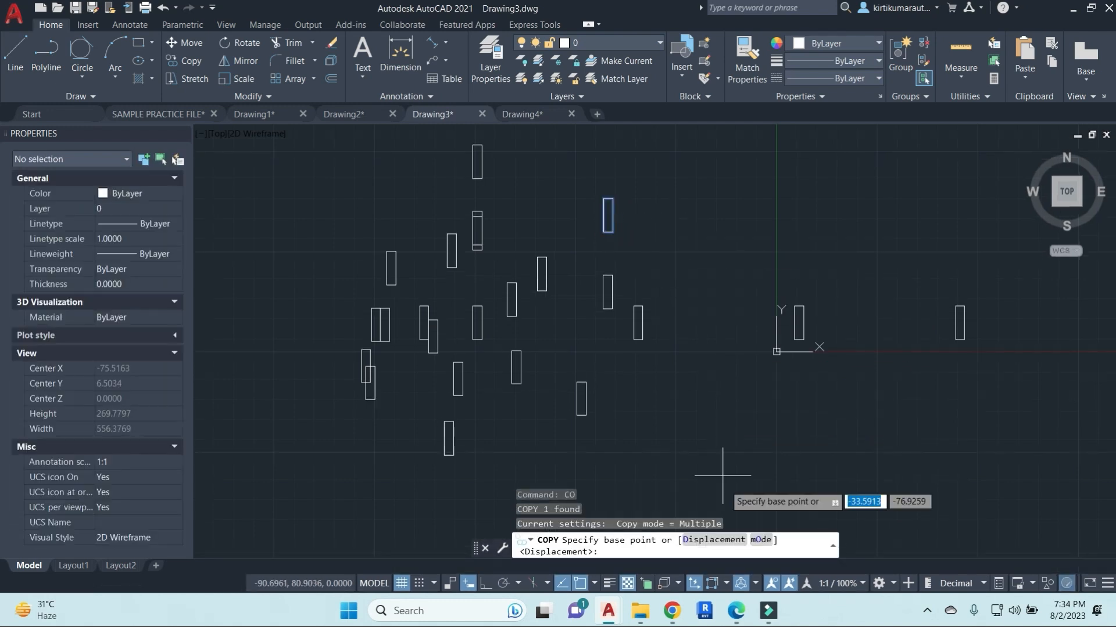
left_click(721, 543)
left_click(675, 249)
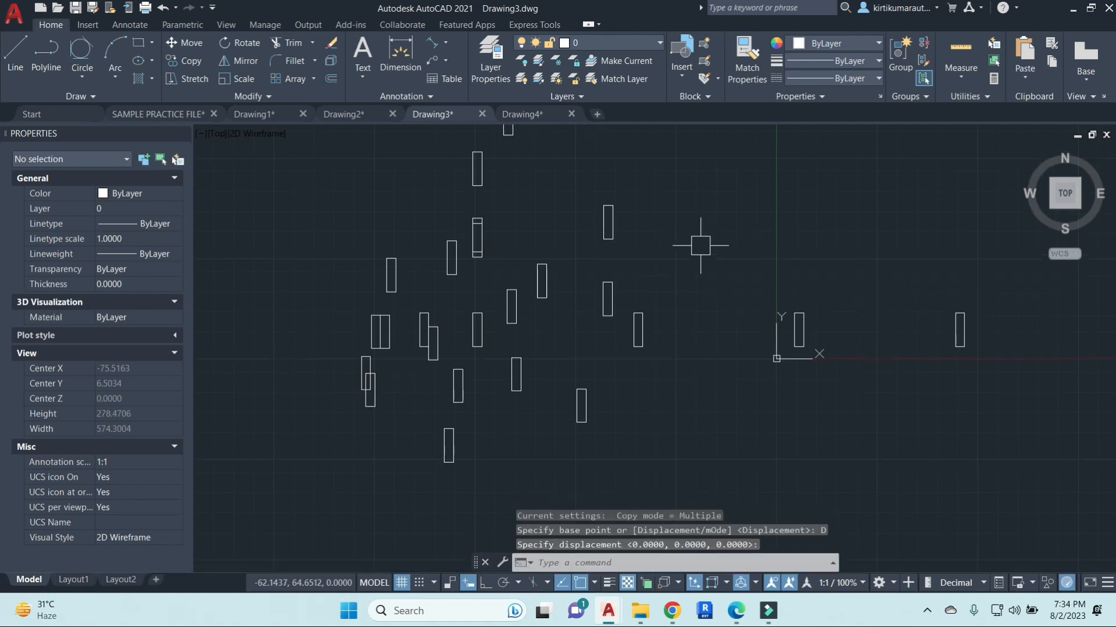
Copy the same rectangle in Single copy mode, placing the copy about 50.6 units to its right.
middle_click_drag(650, 223, 667, 282)
left_click(630, 279)
type("CO")
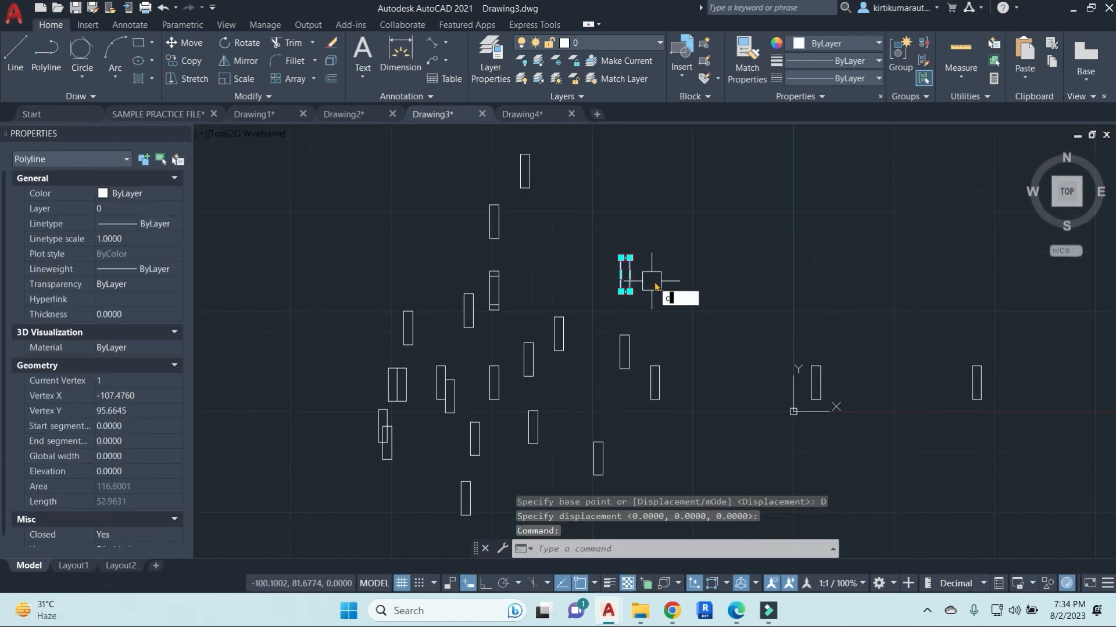
key("Return")
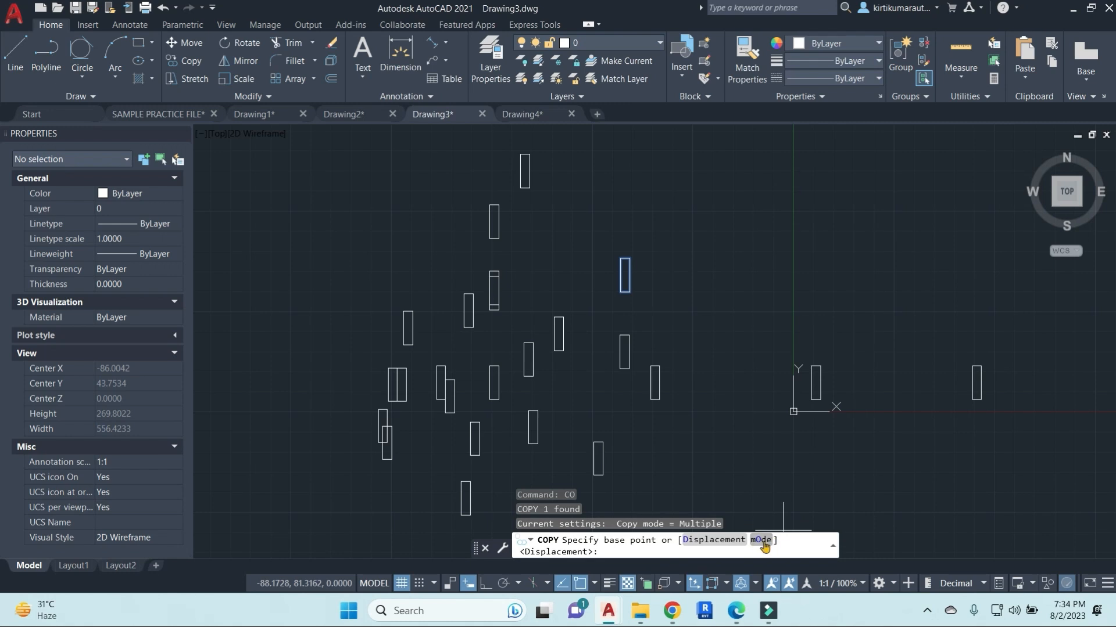
left_click(761, 541)
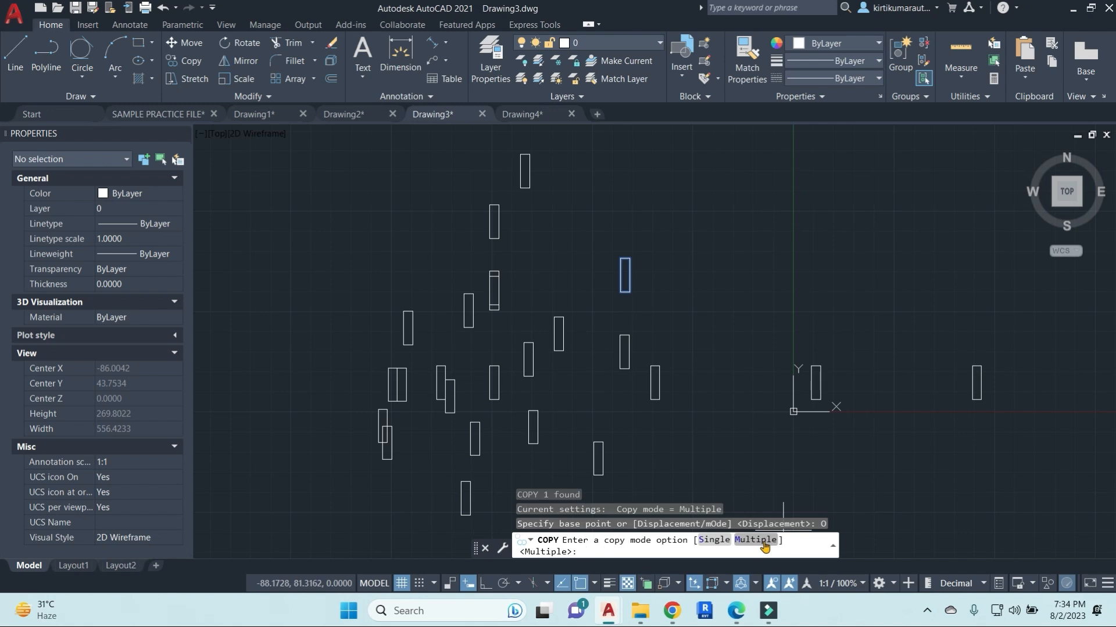
left_click(716, 541)
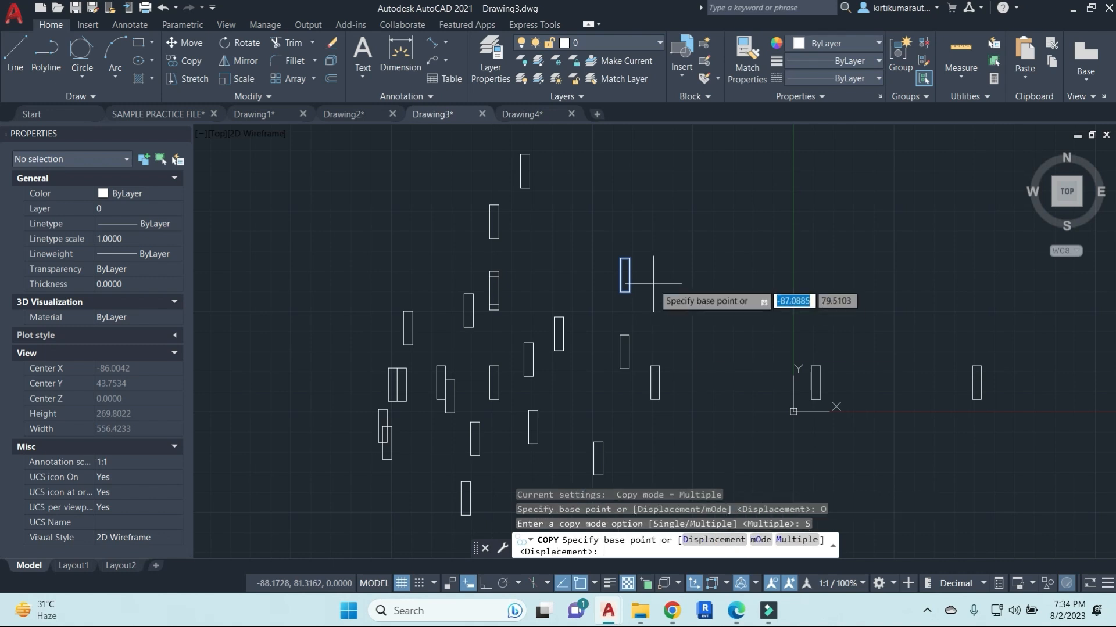
left_click(625, 275)
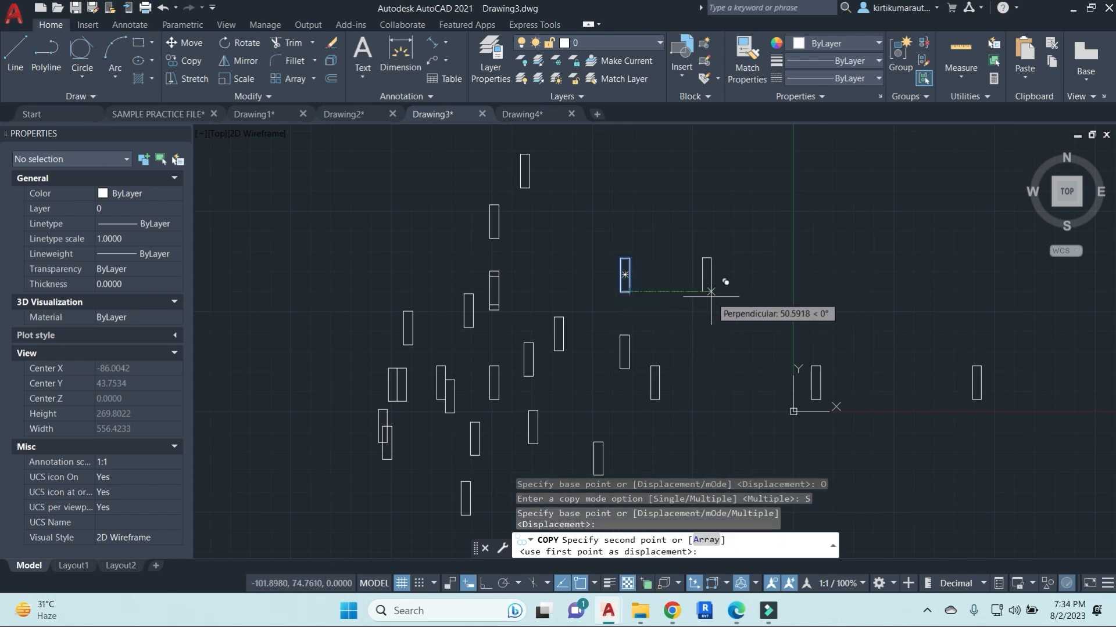
left_click(706, 292)
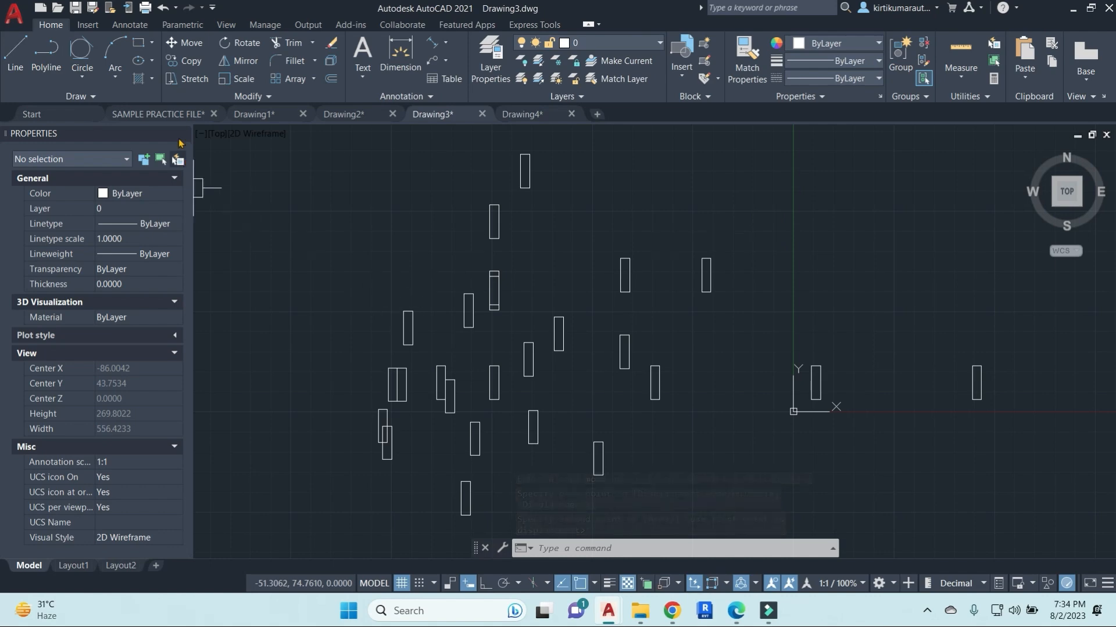
Switch to the SAMPLE PRACTICE FILE drawing and select the bed block in the floor plan's upper-right bedroom.
left_click(158, 114)
scroll(677, 291, "up", 10)
scroll(772, 486, "up", 6)
middle_click_drag(699, 497, 794, 366)
left_click(722, 331)
scroll(782, 366, "down", 6)
scroll(666, 437, "down", 5)
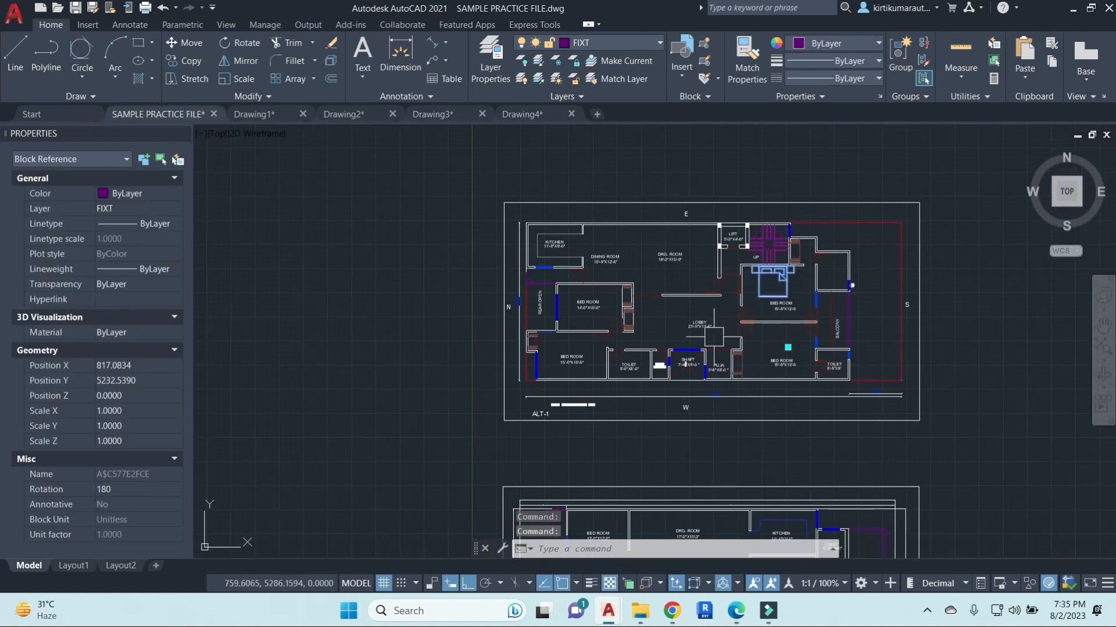
Select the WC blocks in the two adjacent toilets of the neighbouring floor plan.
middle_click_drag(1052, 342, 708, 287)
scroll(794, 288, "up", 8)
scroll(710, 301, "up", 4)
left_click(765, 317)
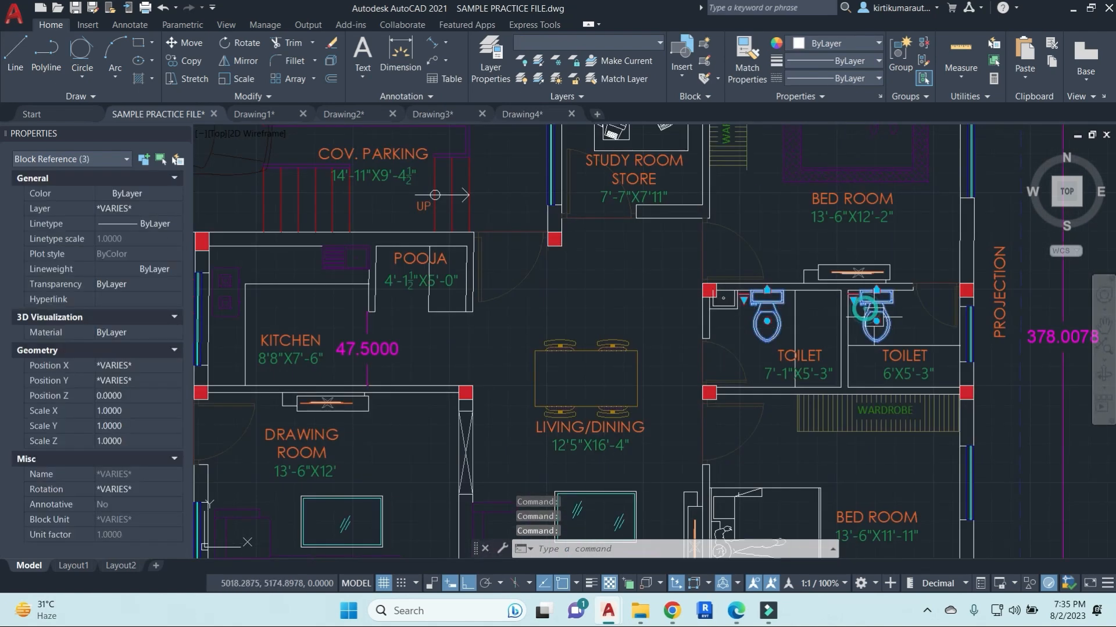
Copy the selected WC blocks to the clipboard and paste them into Drawing4 beside the existing rectangles.
key("ctrl+c")
key("ctrl+v")
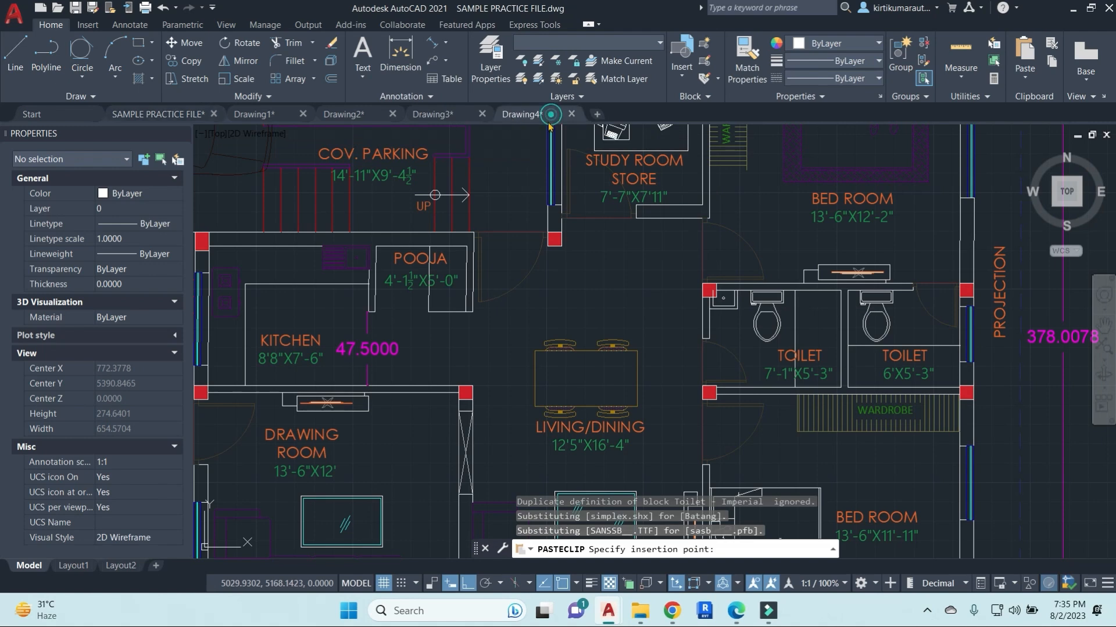
key("Escape")
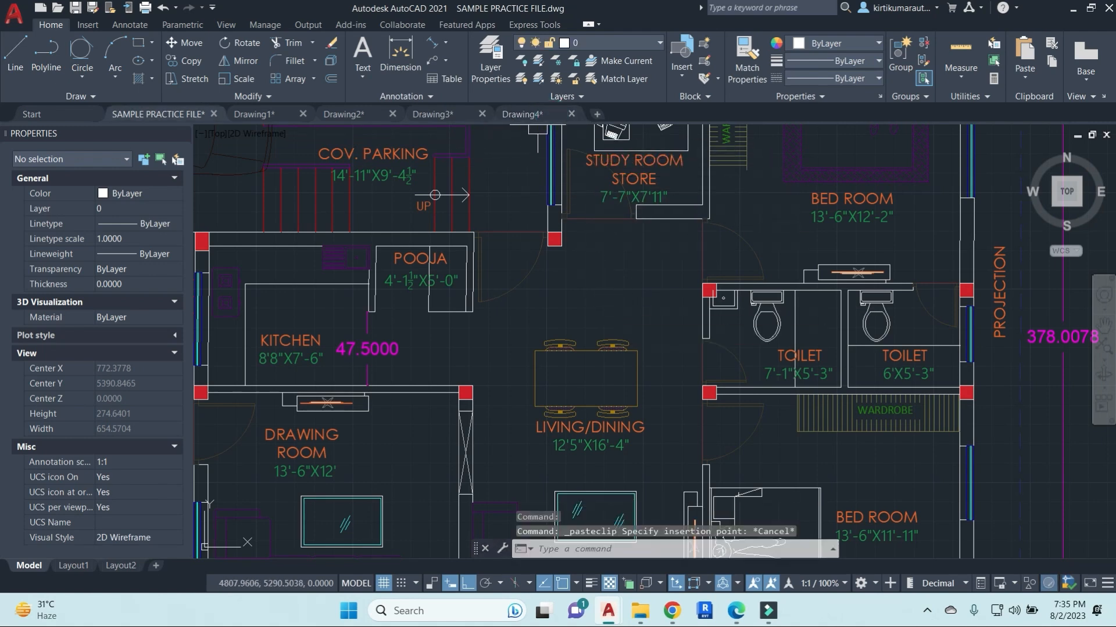
left_click(529, 115)
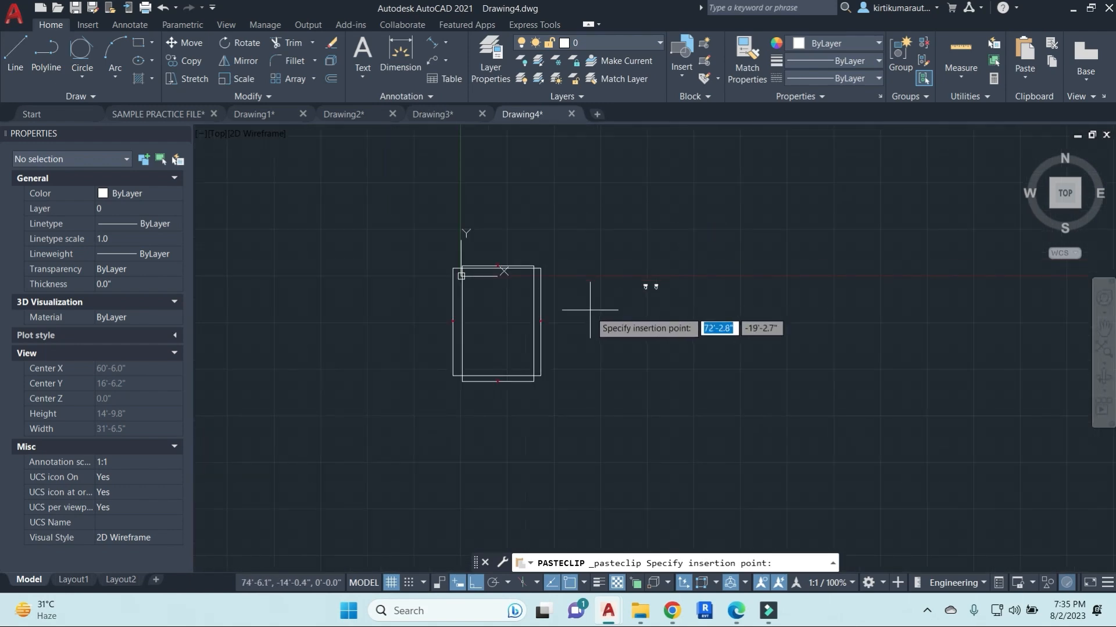
left_click(578, 334)
scroll(654, 300, "up", 4)
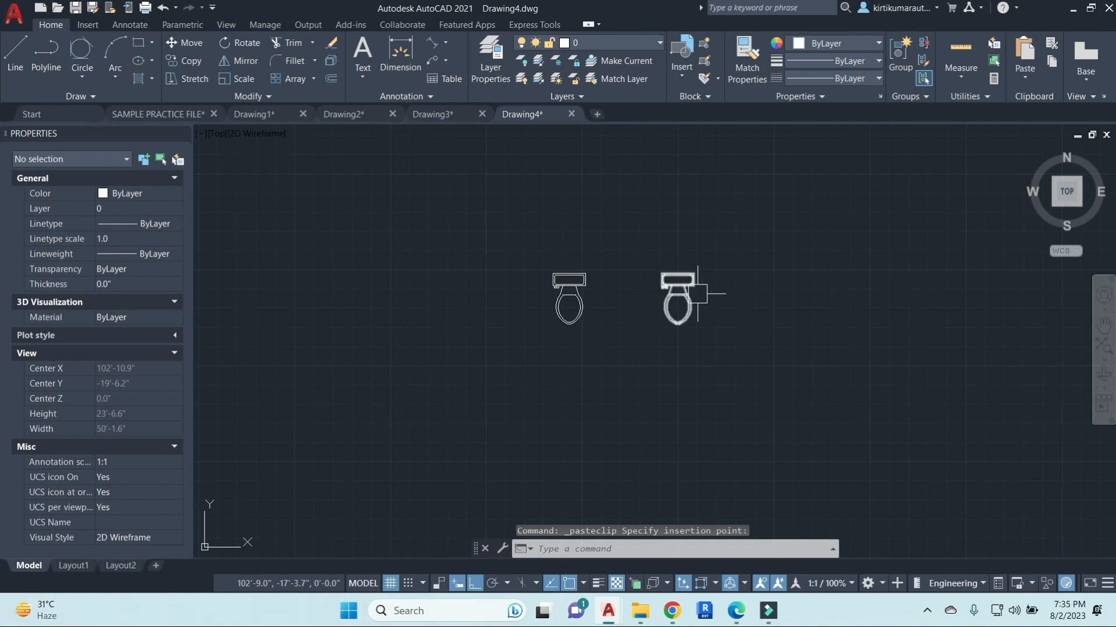
key("Escape")
key("Escape")
Copy the right-hand WC block straight up, with its tank's upper-right corner as base point.
left_click(668, 308)
type("co")
key("Return")
left_click(694, 273)
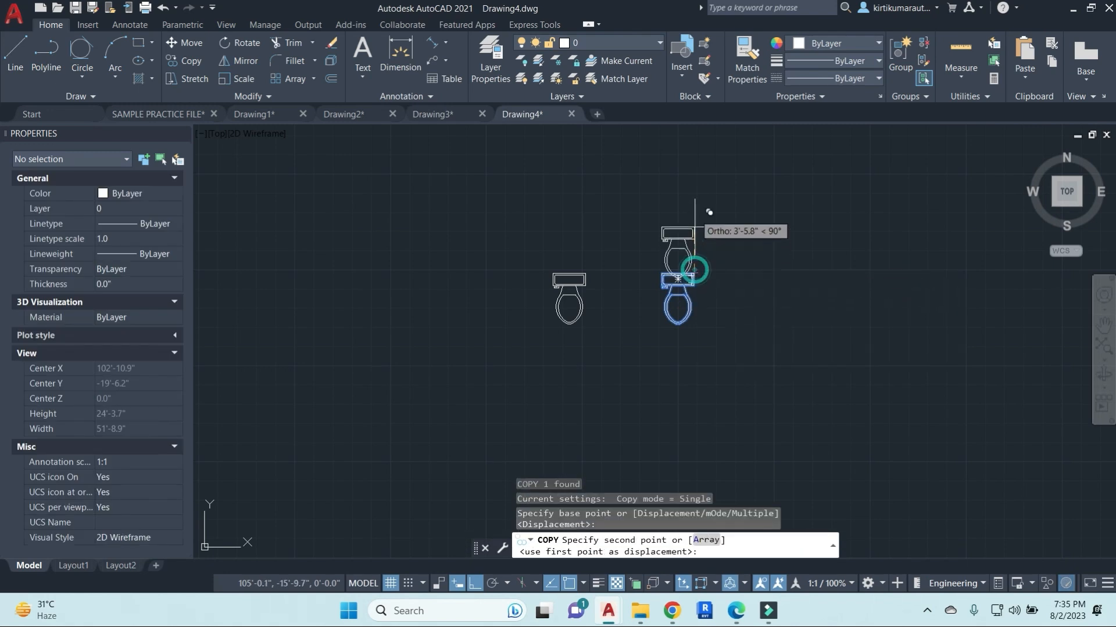
left_click(696, 165)
middle_click_drag(743, 268, 729, 388)
key("Escape")
Draw a long horizontal line above the uppermost WC block.
type("l")
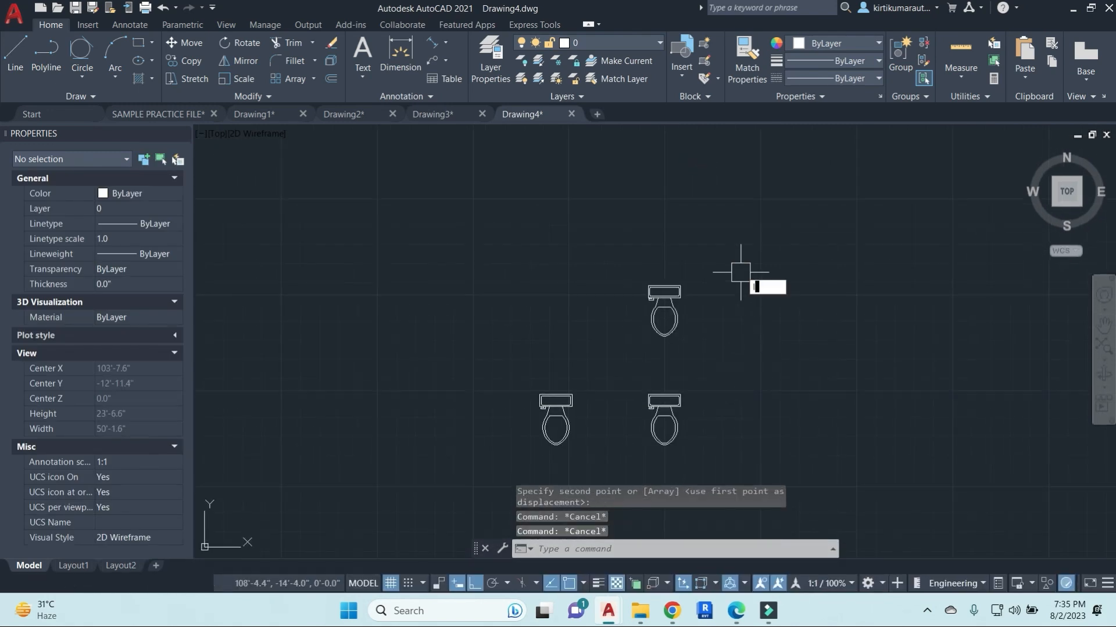
key("Return")
left_click(598, 226)
left_click(937, 241)
key("Escape")
scroll(729, 314, "up", 2)
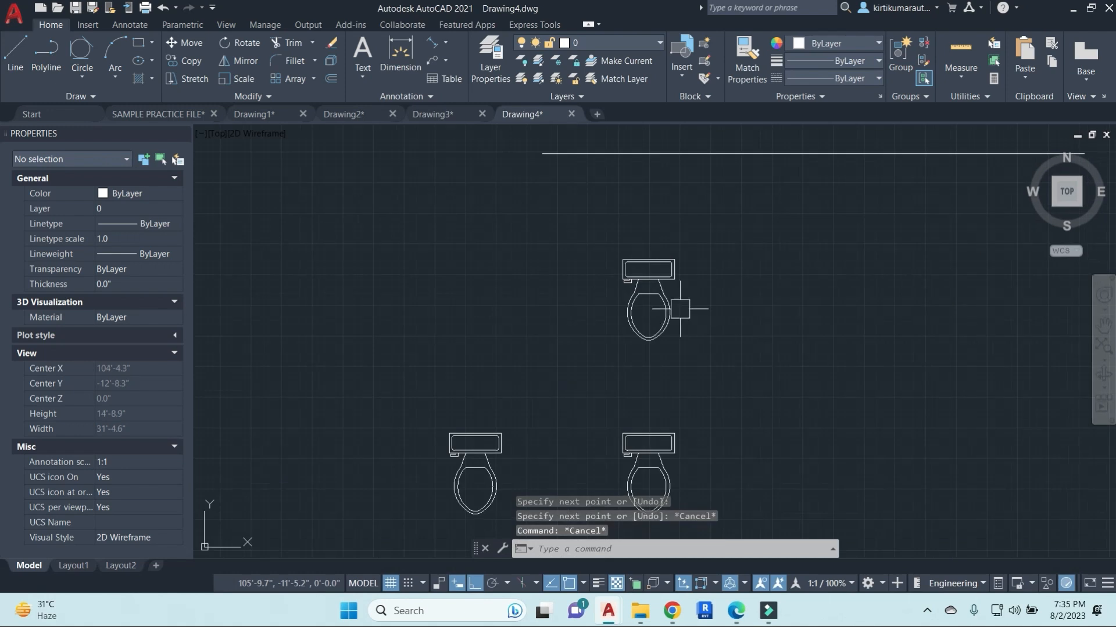
Copy the uppermost WC block up to the horizontal line by eye, using a base point in empty space.
left_click(668, 279)
type("co")
key("Return")
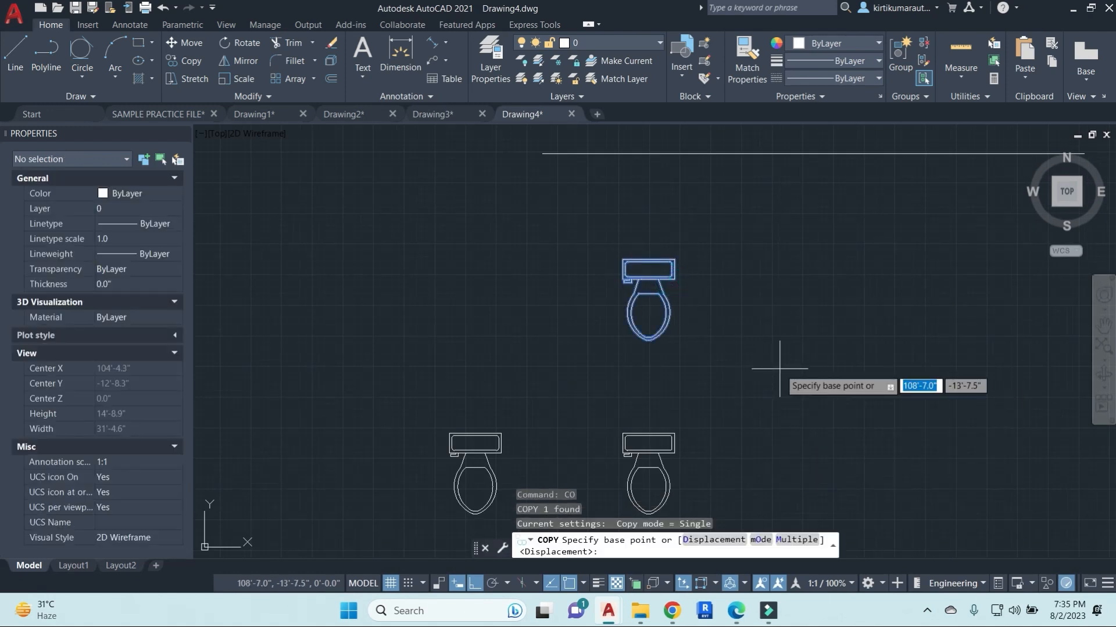
middle_click_drag(791, 348, 772, 442)
scroll(680, 372, "up", 5)
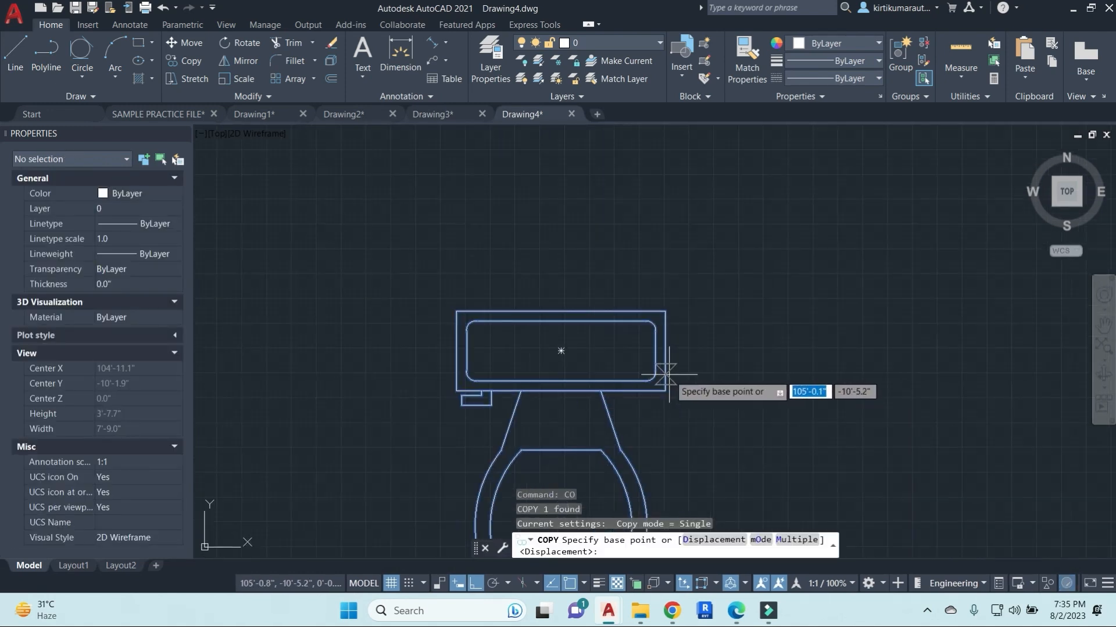
scroll(816, 433, "down", 5)
scroll(831, 445, "up", 3)
scroll(825, 440, "down", 2)
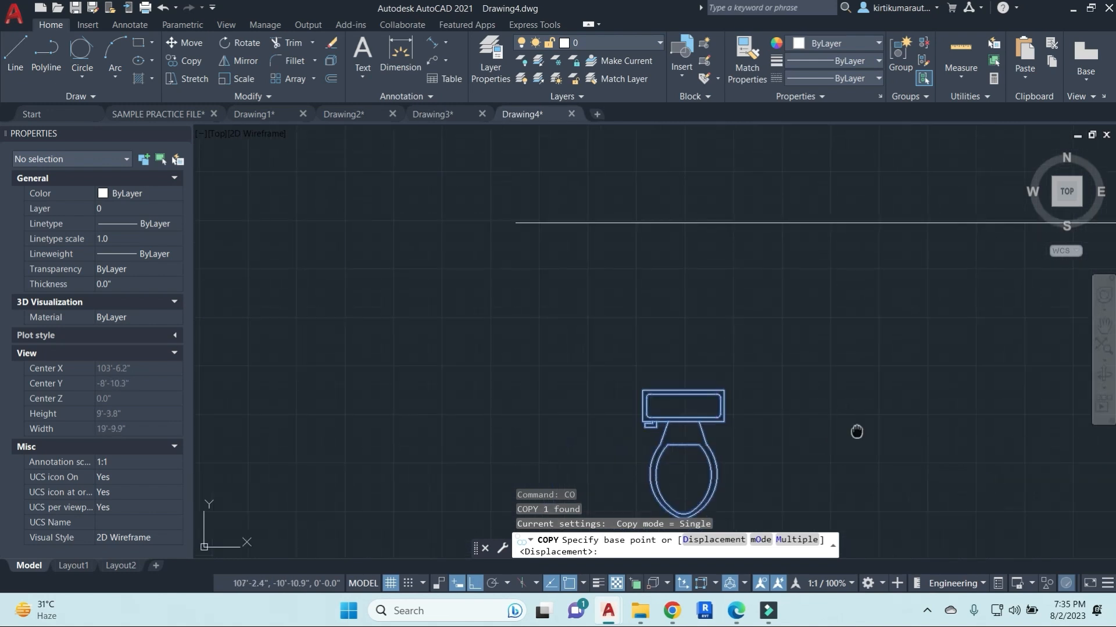
left_click(806, 437)
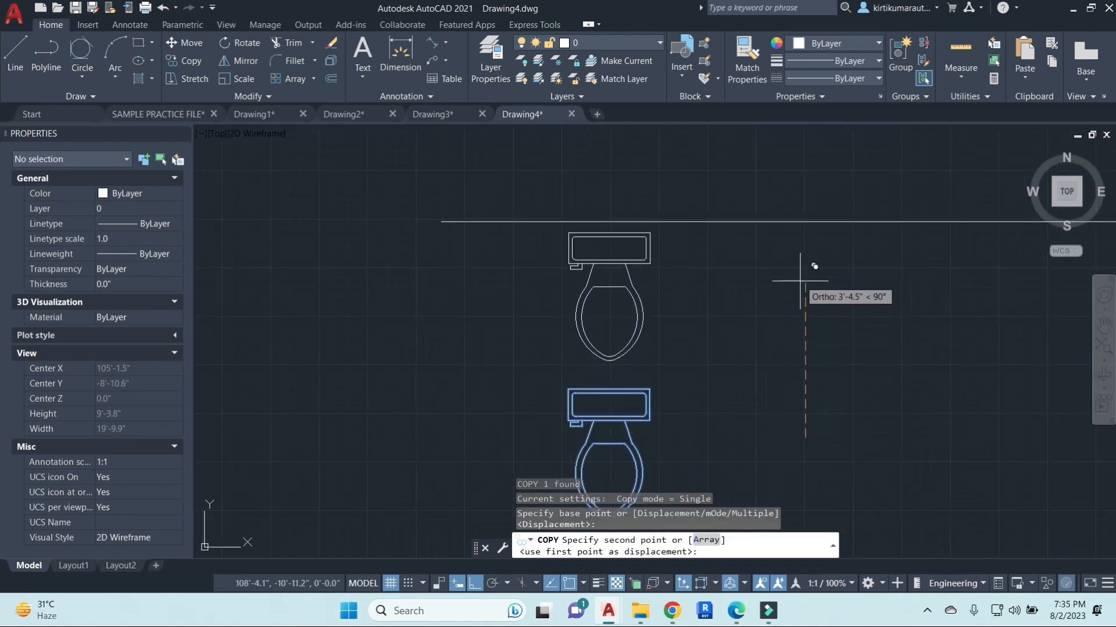
key("Escape")
Check closely how the copied tank meets the horizontal line, and erase that WC copy.
scroll(643, 219, "up", 5)
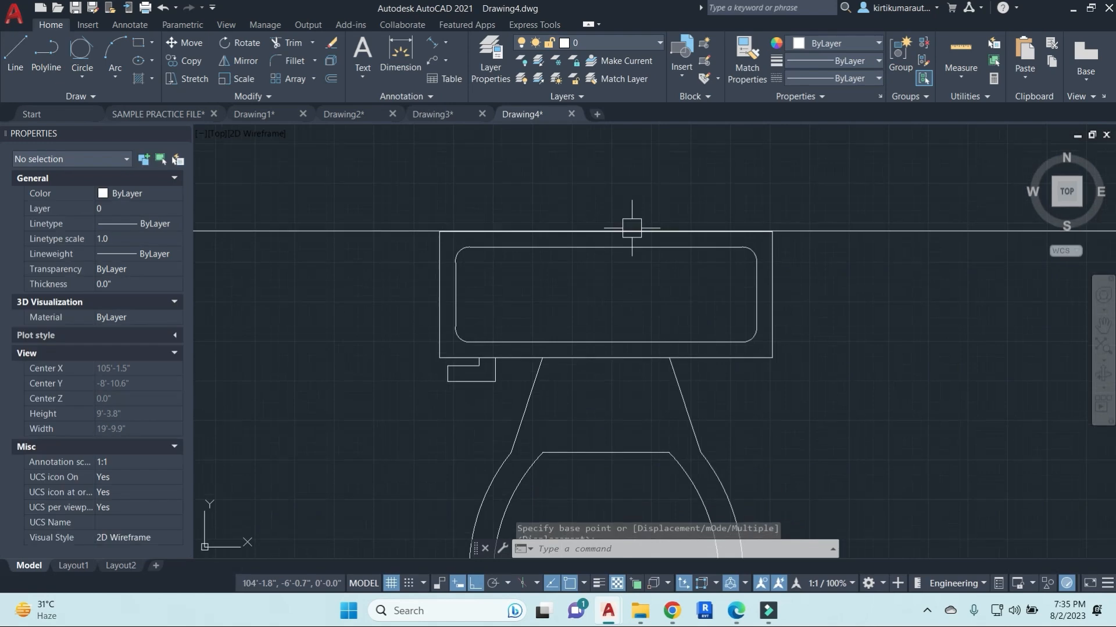
scroll(820, 224, "up", 6)
scroll(754, 175, "up", 12)
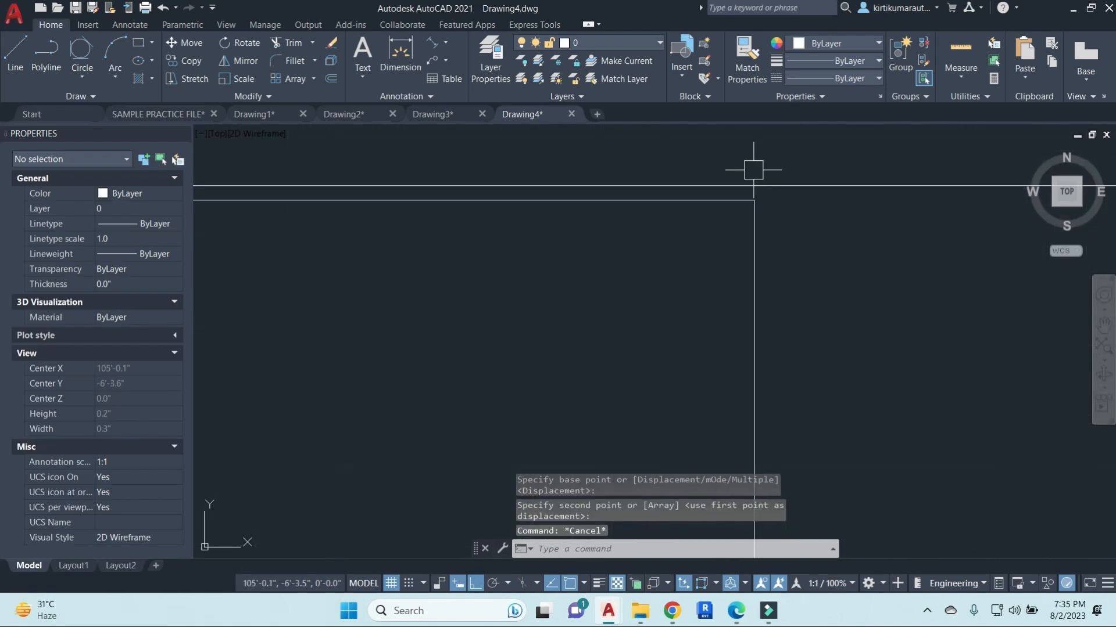
scroll(755, 277, "down", 6)
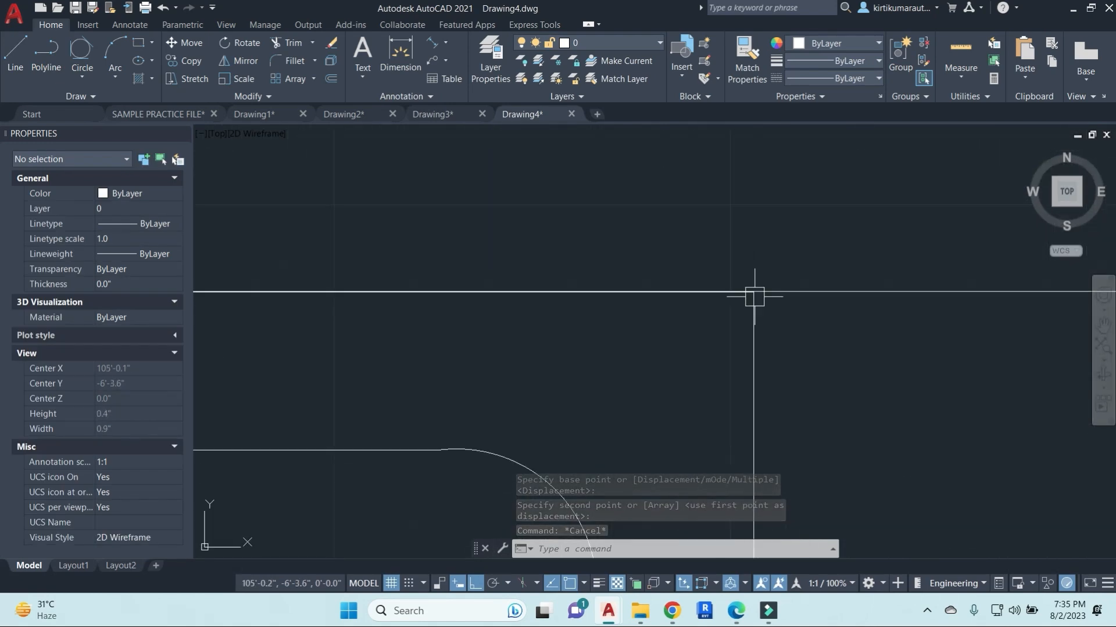
left_click(762, 359)
scroll(812, 405, "down", 3)
key("Delete")
key("Escape")
scroll(841, 468, "down", 5)
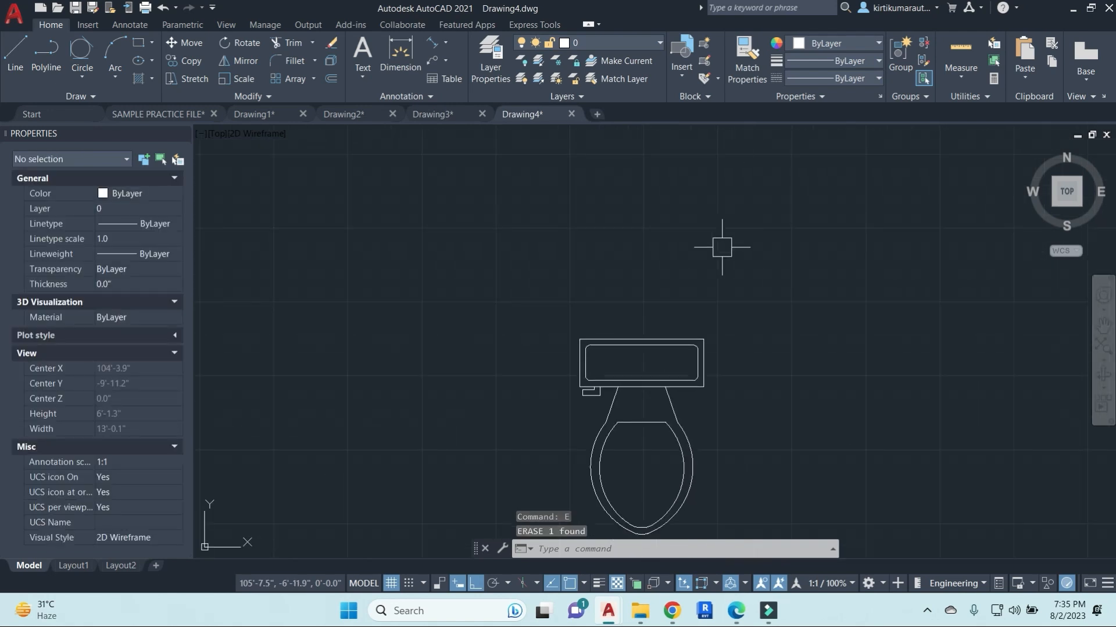
Copy the WC block from its tank's upper-right corner exactly onto the horizontal line.
left_click(705, 341)
type("co")
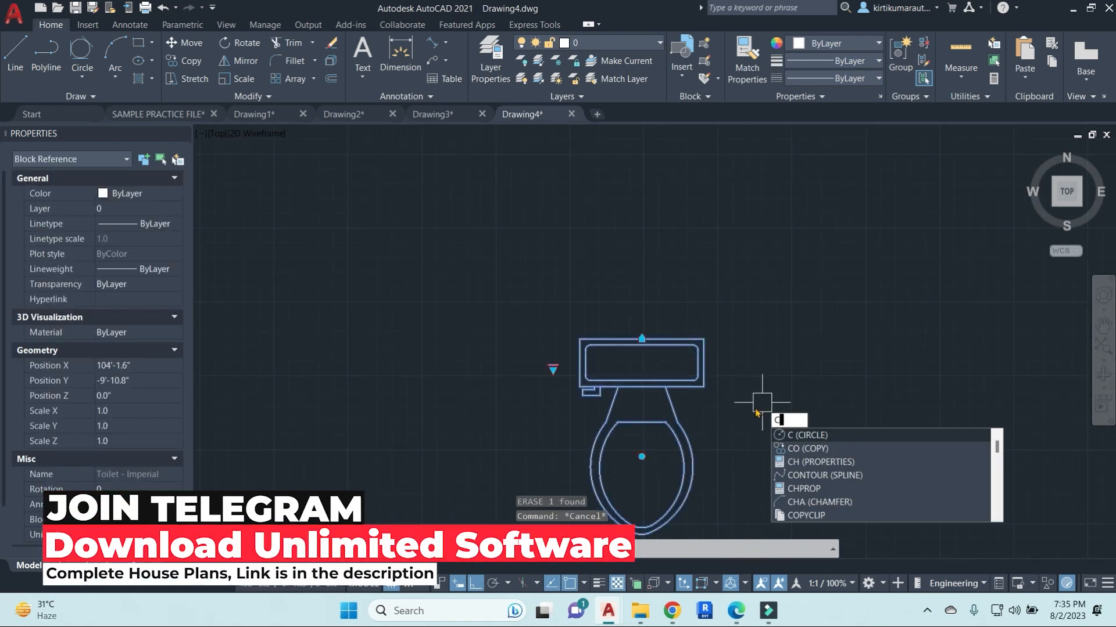
key("Return")
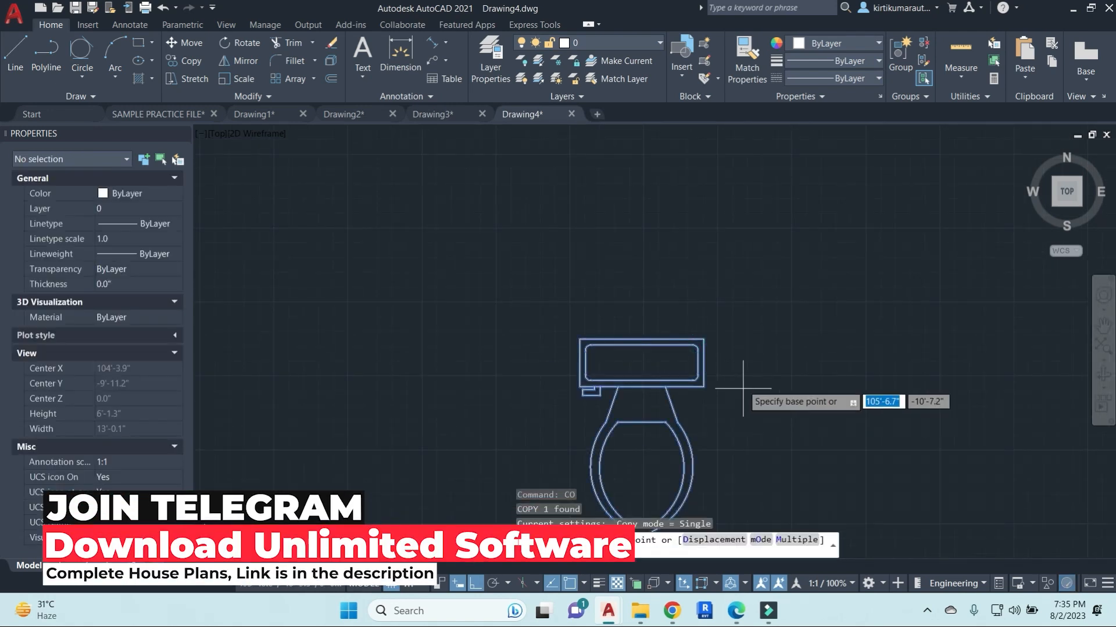
left_click(703, 339)
scroll(710, 242, "down", 5)
scroll(706, 242, "up", 10)
left_click(698, 243)
scroll(683, 231, "up", 8)
scroll(787, 214, "down", 8)
scroll(889, 356, "down", 4)
key("Escape")
Move the WC block directly below the new copy horizontally to the right, using its tank's upper-right corner as base point.
left_click(575, 344)
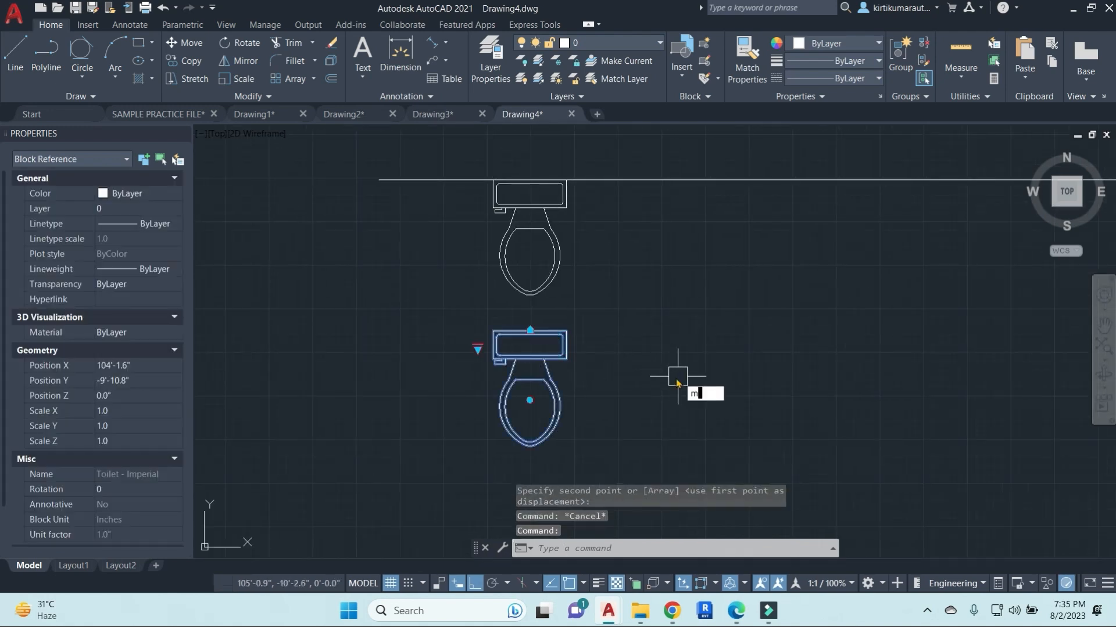
type("m")
key("Return")
left_click(566, 330)
left_click(791, 327)
key("Escape")
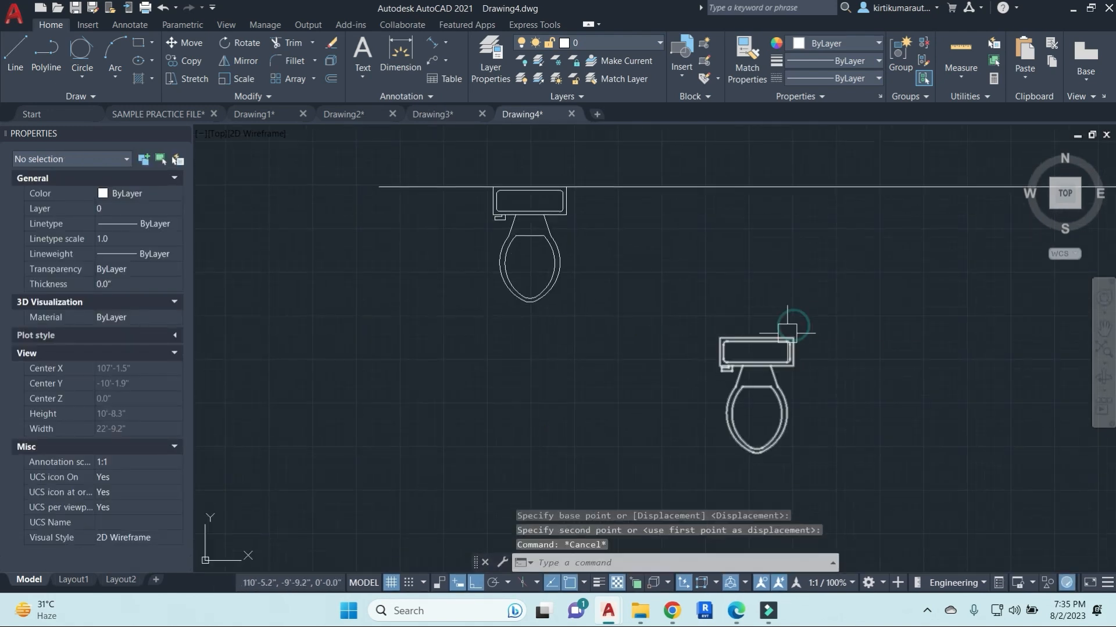
Move that WC block straight up to the horizontal line by eye, with a base point in empty space.
left_click(787, 333)
key("Return")
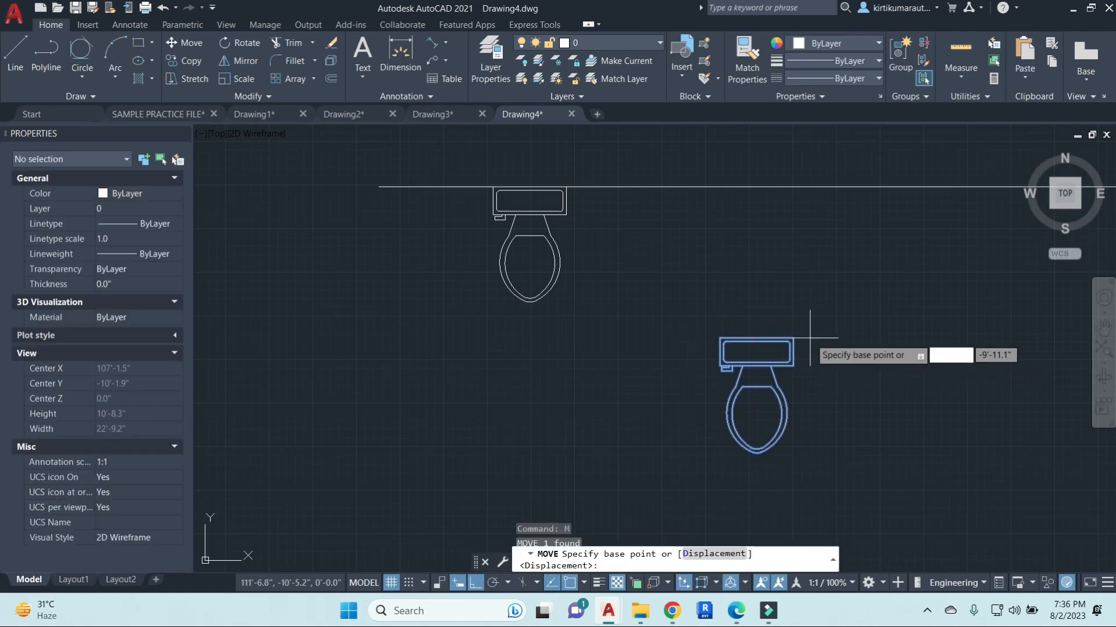
scroll(793, 337, "up", 2)
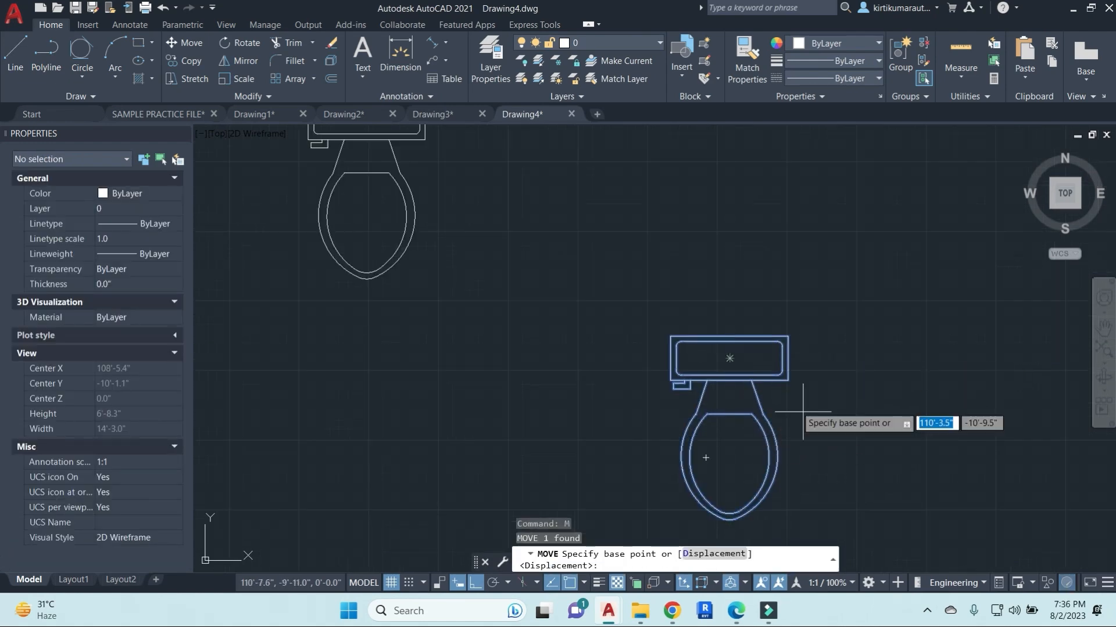
left_click(915, 433)
middle_click_drag(905, 161, 906, 280)
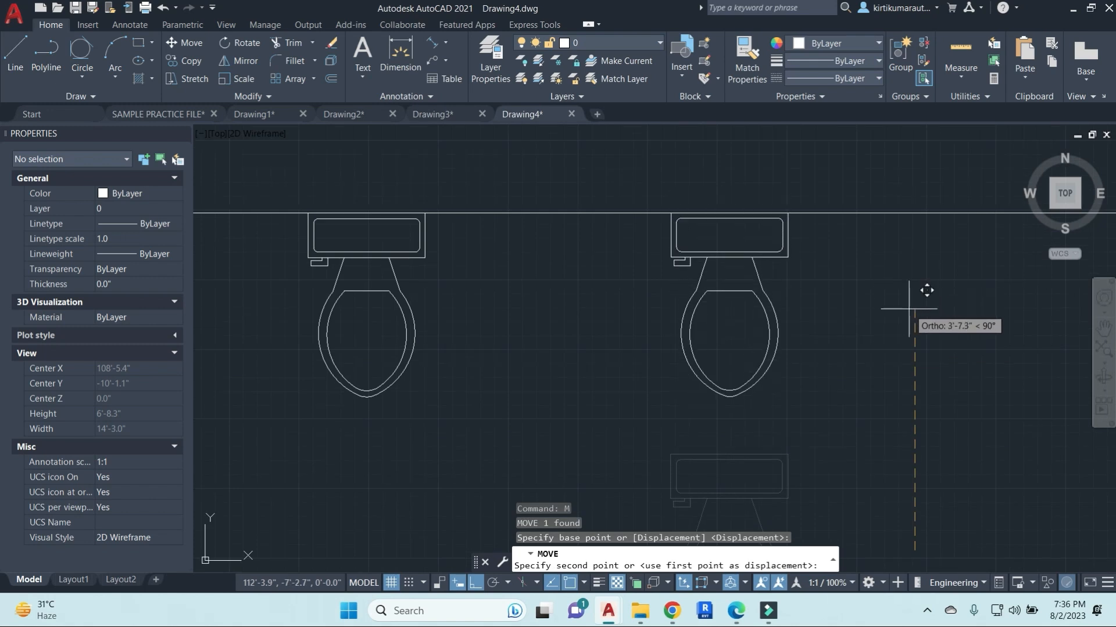
left_click(909, 308)
scroll(761, 245, "up", 12)
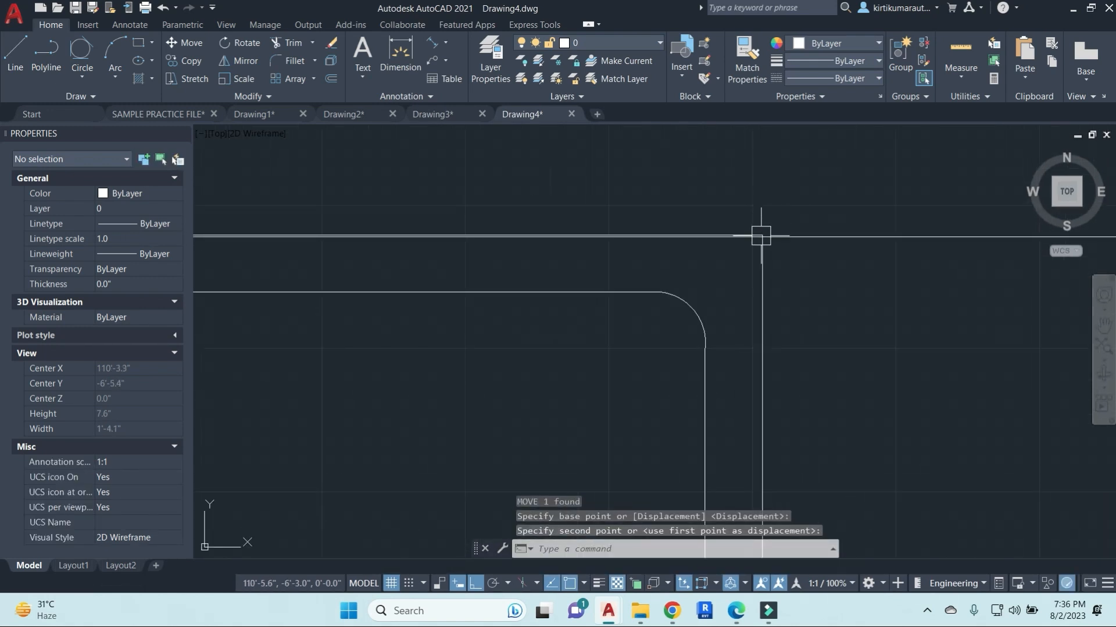
left_click(763, 301)
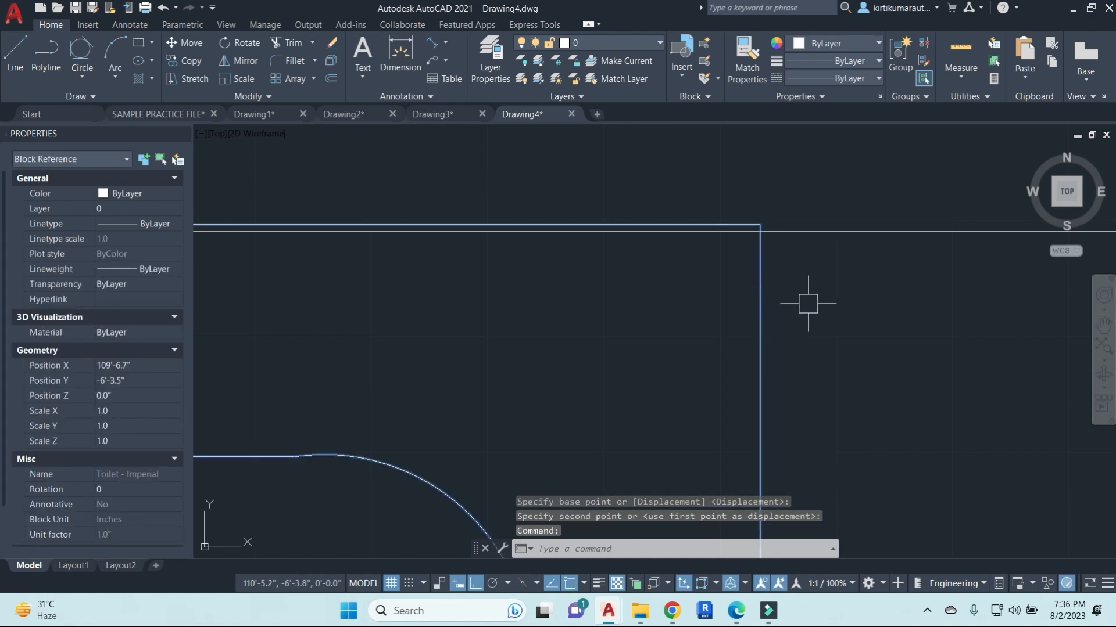
key("Return")
key("Escape")
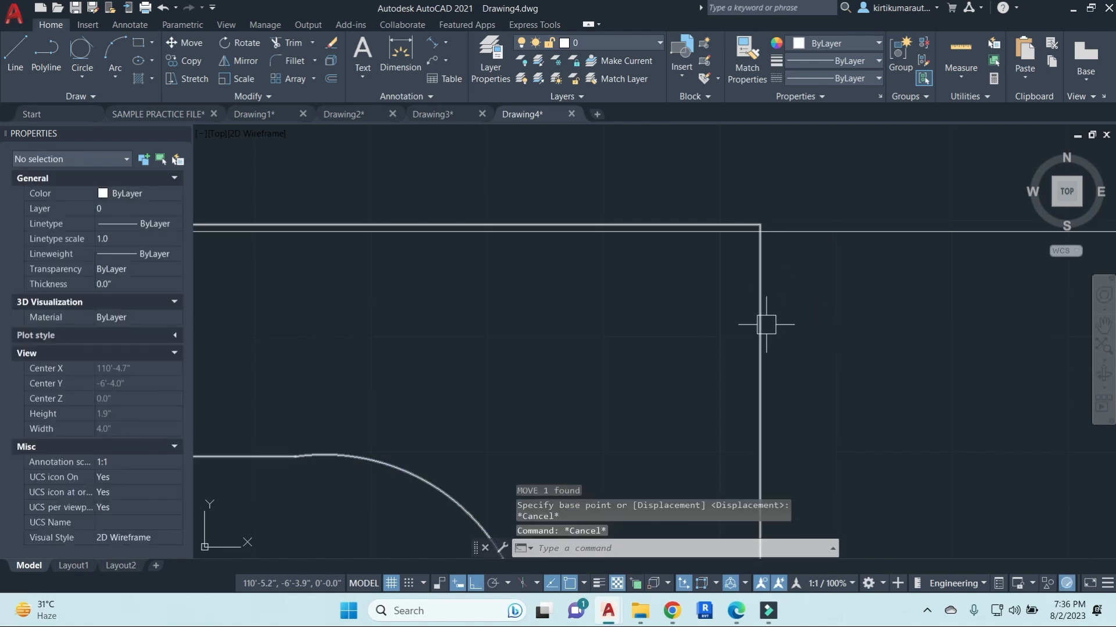
Move the WC block down from its tank's upper-right corner so the tank sits exactly on the horizontal line.
key("Return")
left_click(757, 294)
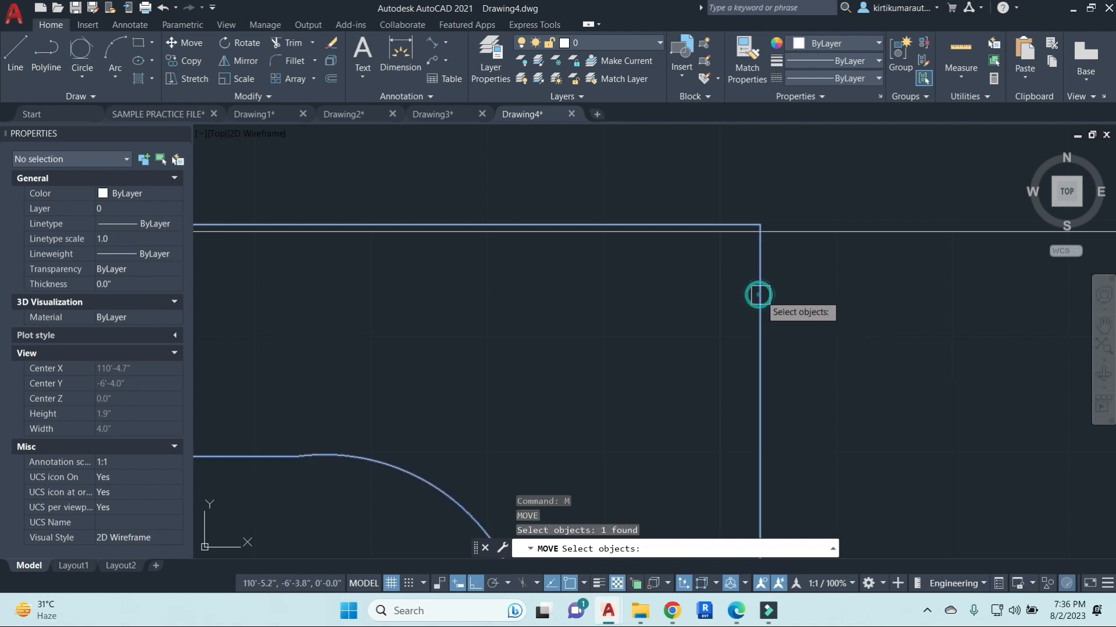
key("Return")
left_click(760, 224)
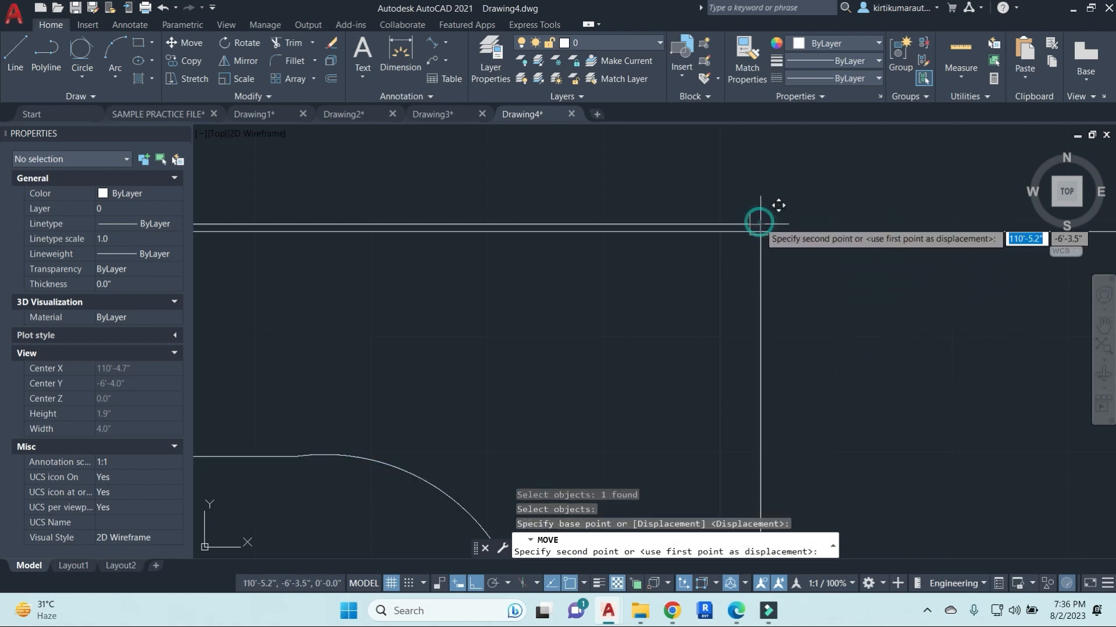
left_click(760, 232)
scroll(796, 335, "down", 8)
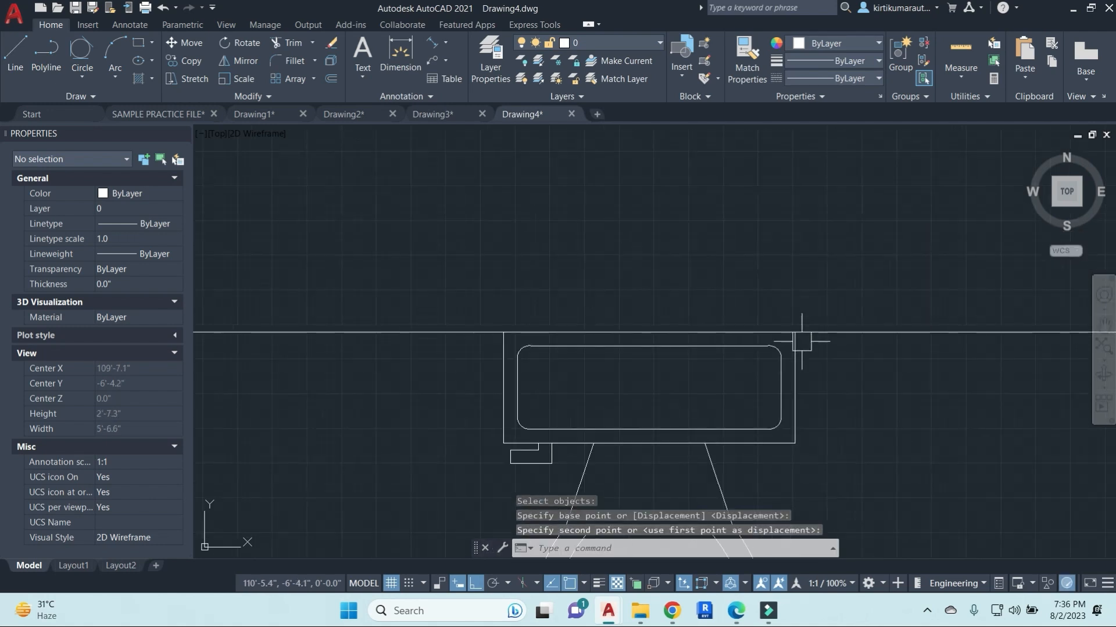
scroll(613, 350, "down", 10)
middle_click_drag(690, 433, 666, 334)
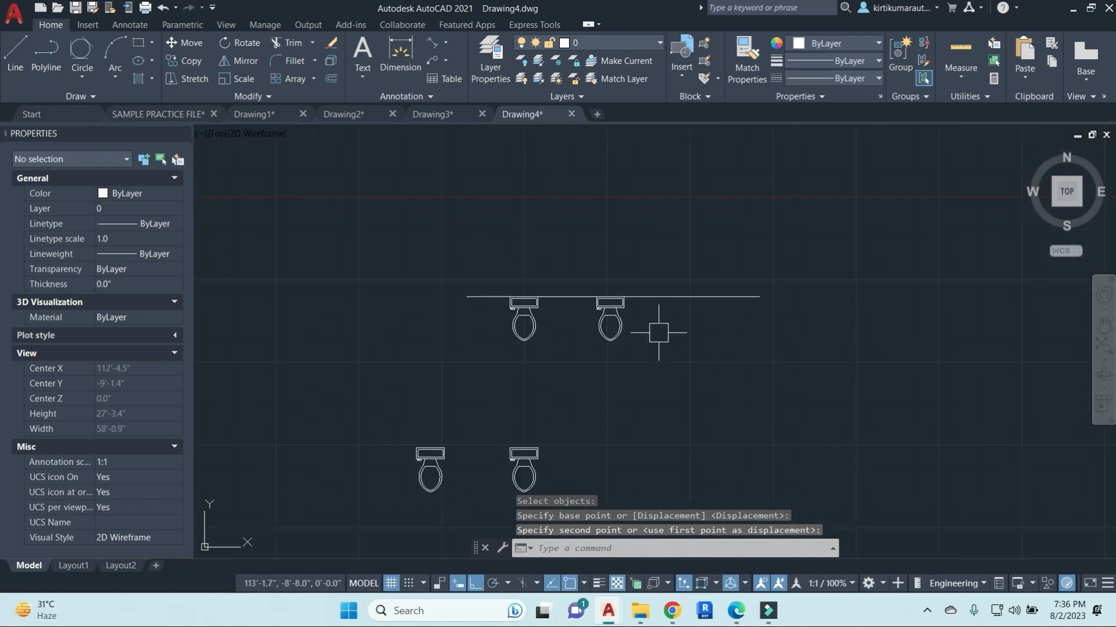
key("Escape")
key("Escape")
Copy the right-hand WC block on the line with the Multiple option, placing orthogonal copies to its right, above and below.
left_click(628, 337)
type("CO")
key("Return")
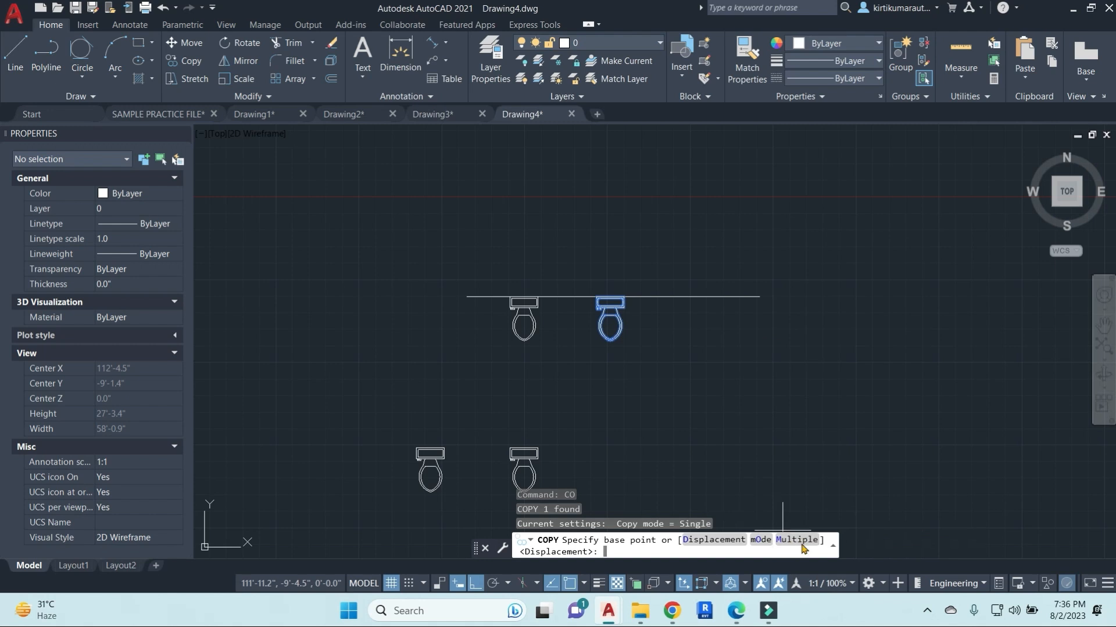
left_click(801, 543)
left_click(623, 325)
left_click(802, 344)
left_click(825, 347)
left_click(875, 354)
left_click(908, 368)
left_click(945, 396)
left_click(936, 413)
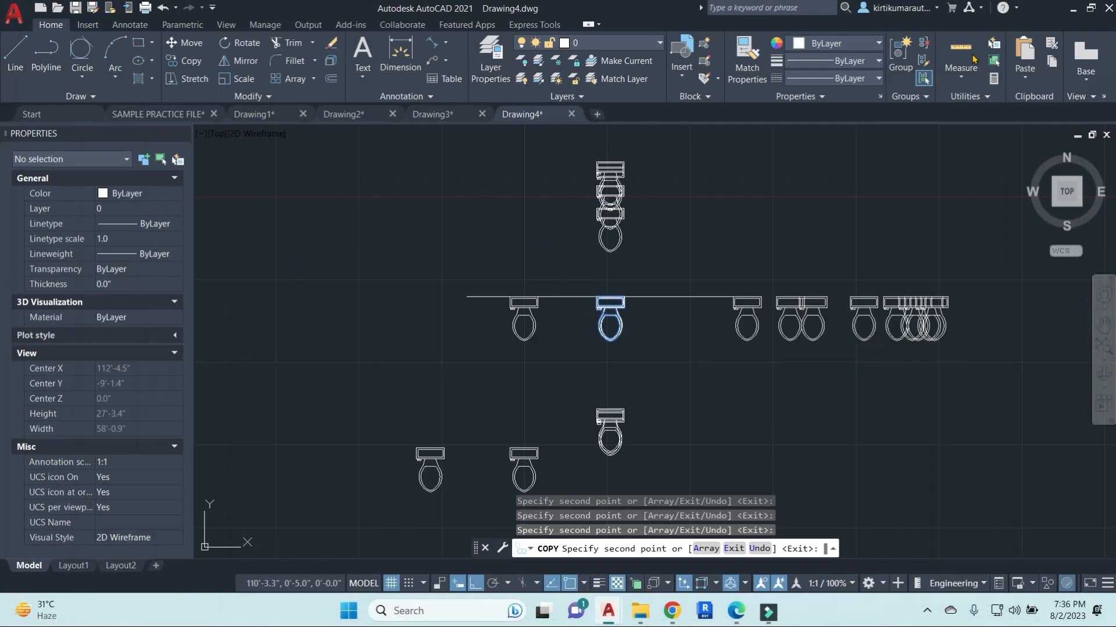
Turn Ortho off, place further WC copies freely around the source block, and end the multiple copy.
key("F8")
key("F8")
key("F8")
left_click(725, 204)
left_click(567, 146)
left_click(490, 219)
left_click(484, 297)
left_click(542, 368)
left_click(654, 389)
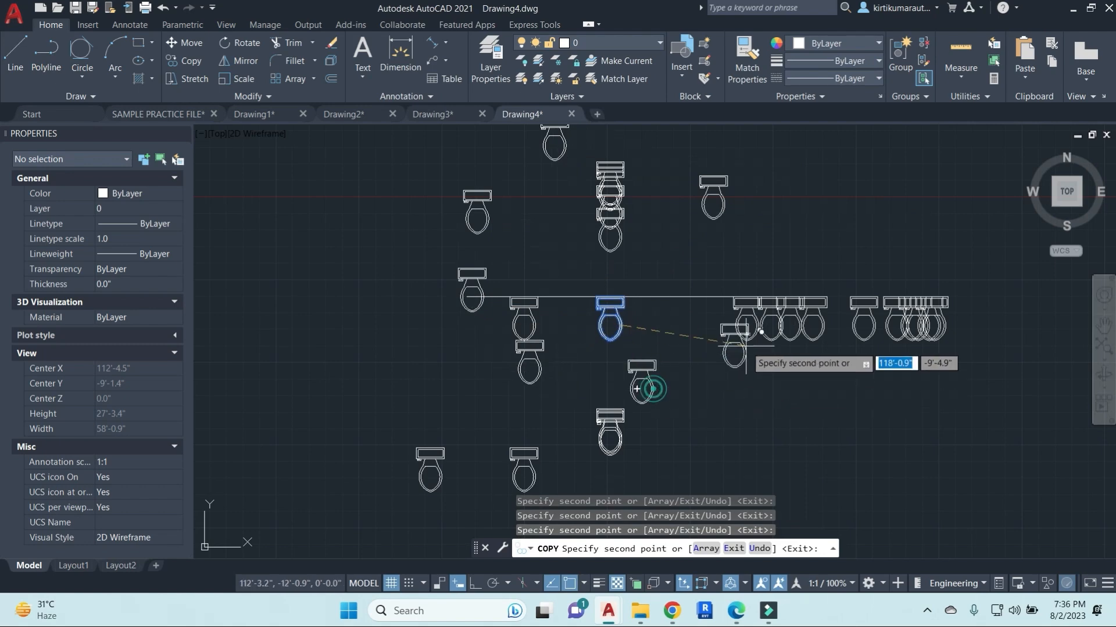
left_click(736, 305)
left_click(654, 280)
key("Escape")
key("Escape")
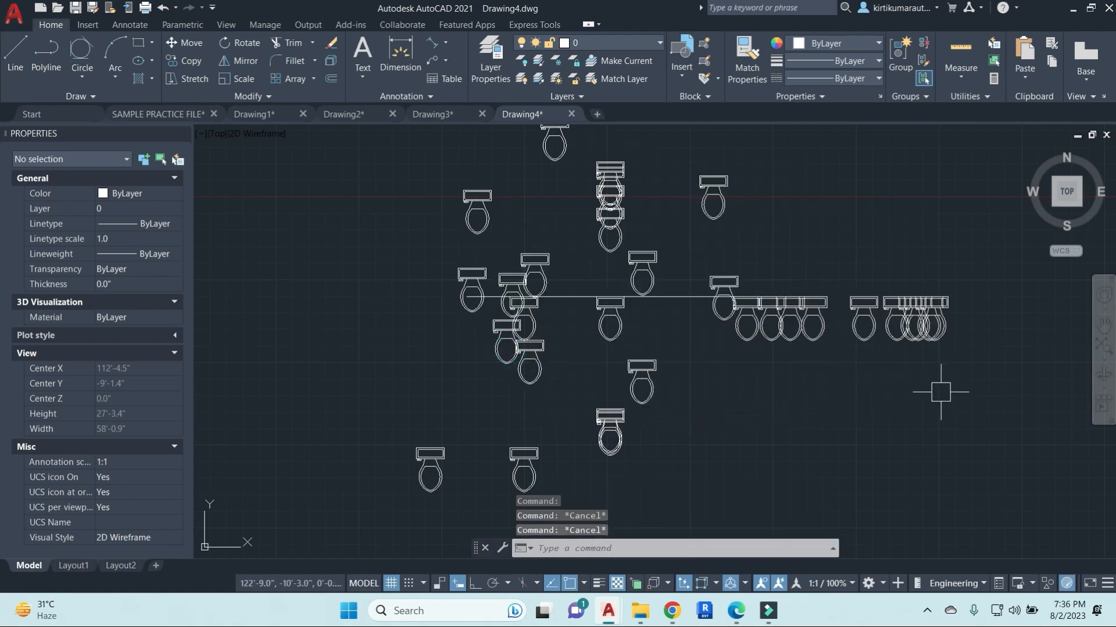
Erase the row of WC blocks along the line and the copies just below it with one crossing selection.
left_click(983, 403)
left_click(468, 325)
type("e")
key("Return")
mouse_move(364, 269)
middle_mouse_down()
mouse_move(453, 333)
mouse_move(610, 388)
middle_mouse_up()
key("Escape")
key("Escape")
middle_click_drag(827, 273, 725, 317)
scroll(668, 308, "up", 4)
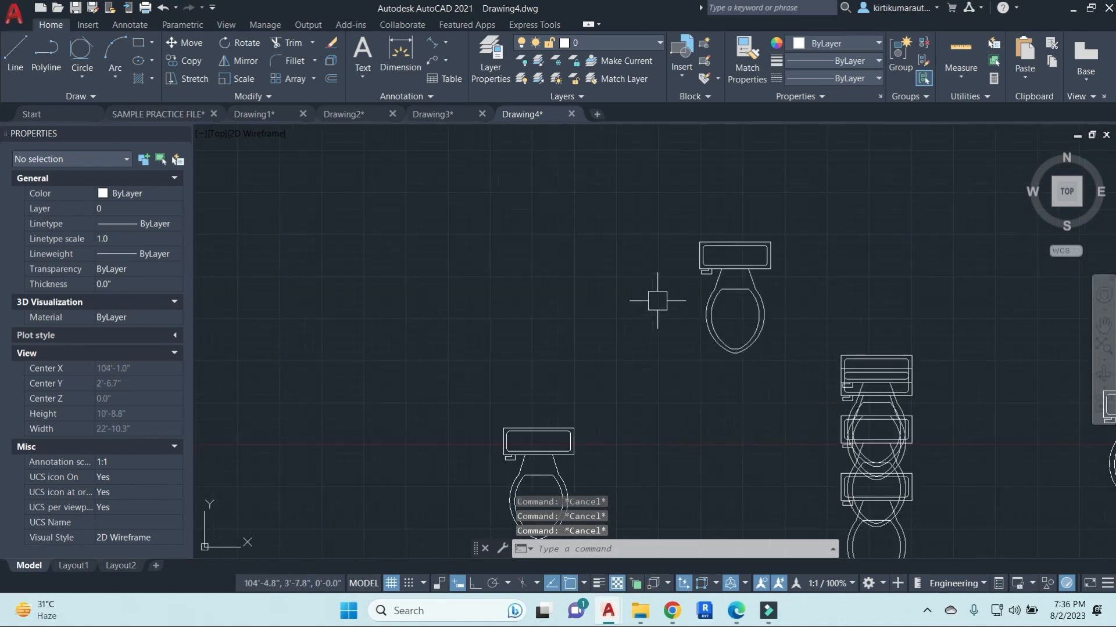
type("l")
key("Return")
scroll(727, 319, "down", 4)
left_click(613, 252)
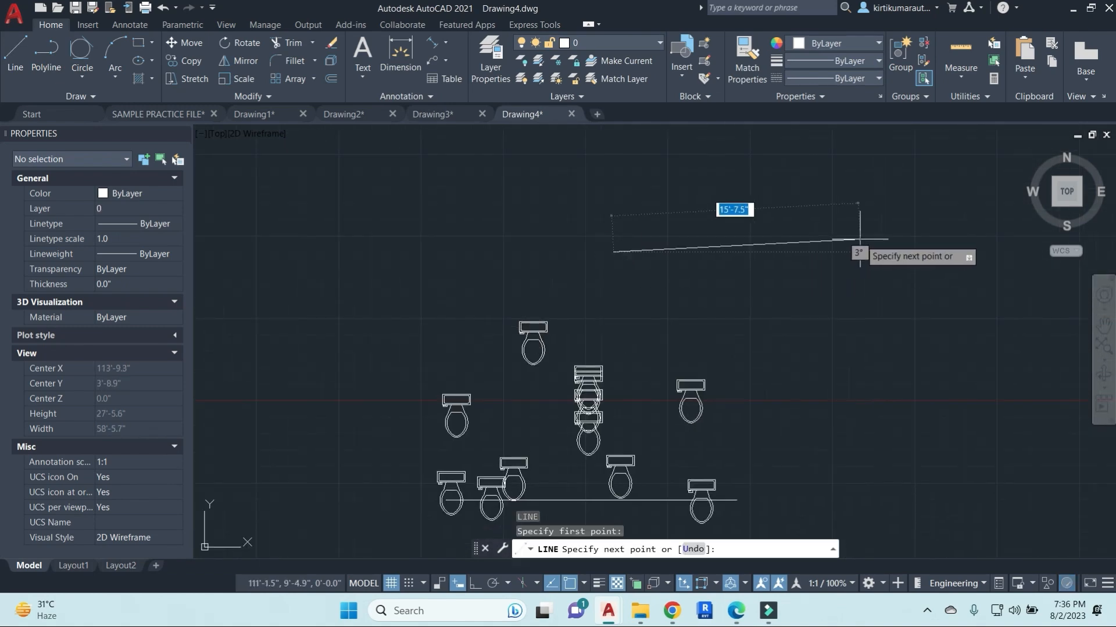
key("Escape")
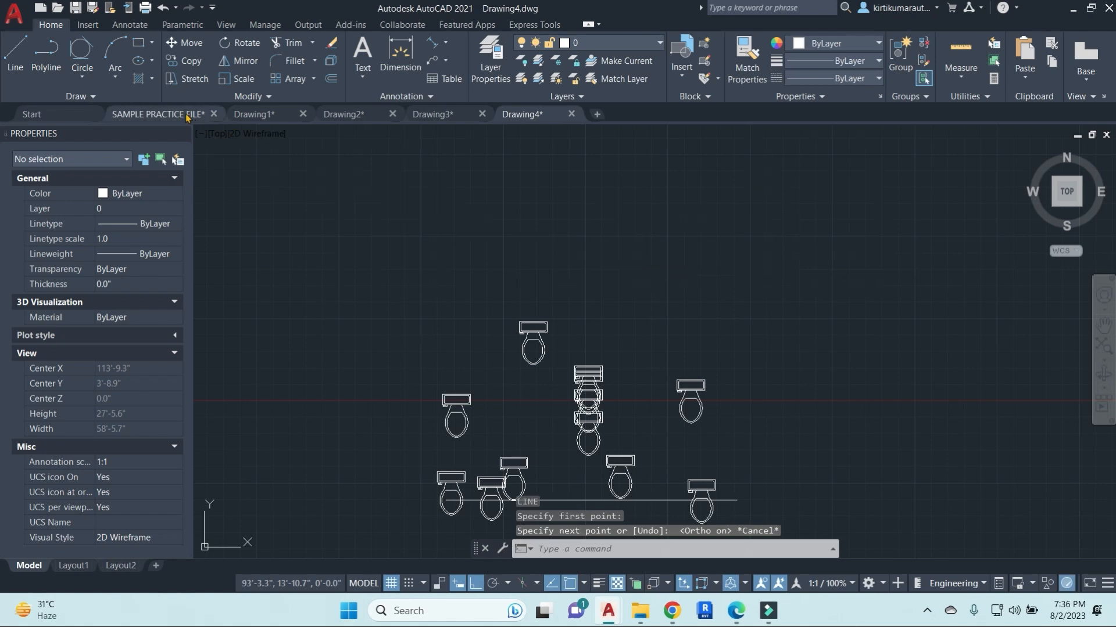
Switch to the SAMPLE PRACTICE FILE drawing and bring the WC blocks of its two toilets into close view.
left_click(190, 114)
scroll(674, 306, "down", 6)
left_click(850, 446)
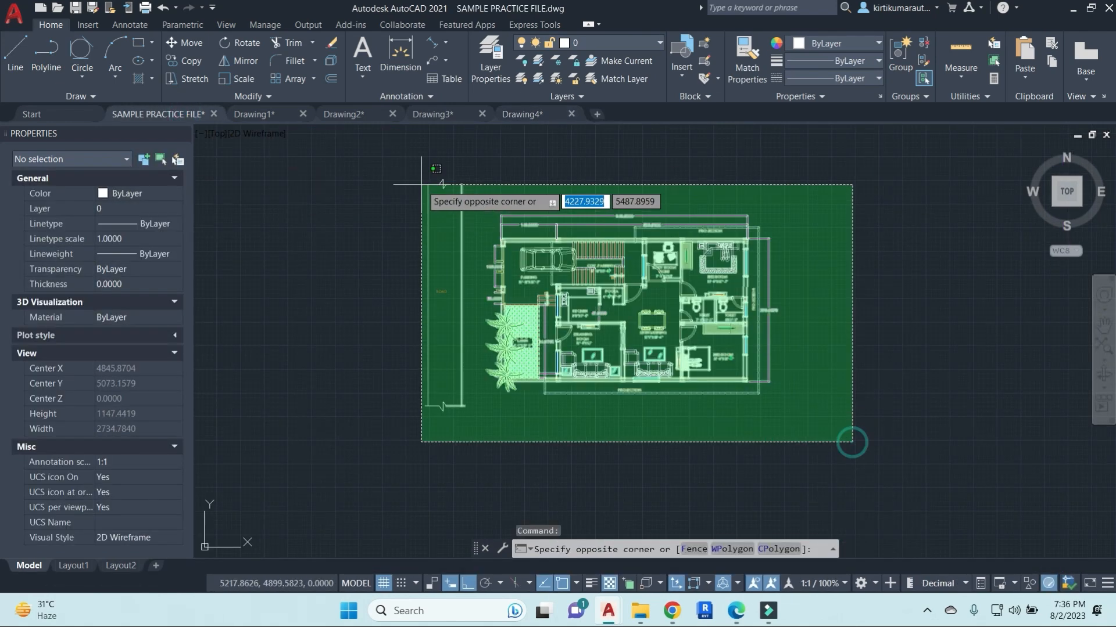
key("Escape")
key("Escape")
scroll(699, 306, "up", 8)
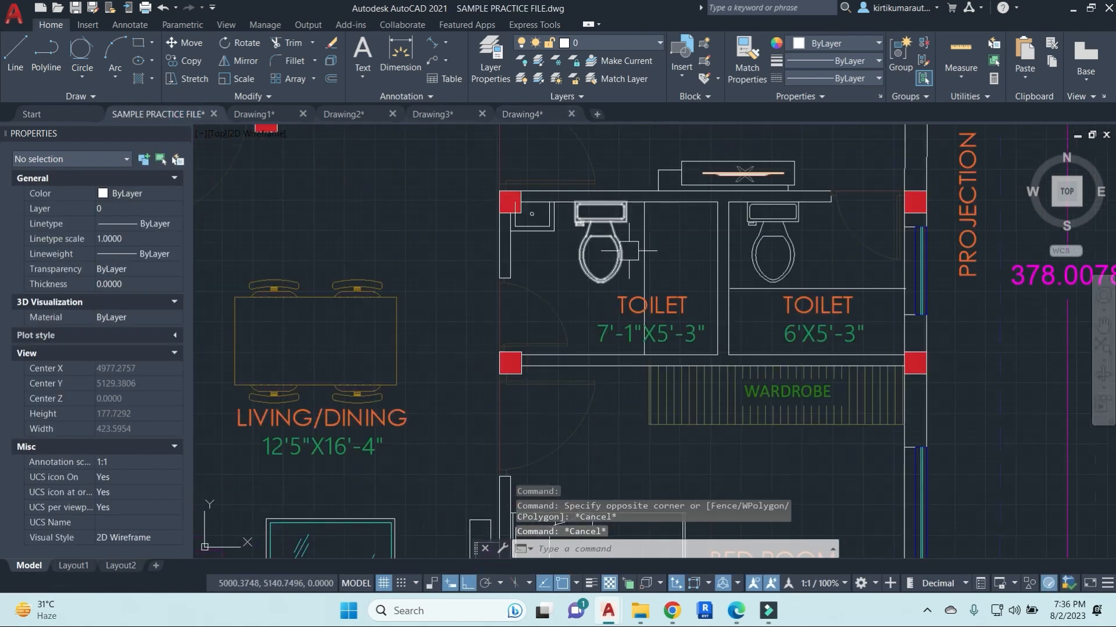
middle_click_drag(788, 254, 753, 262)
scroll(739, 238, "up", 4)
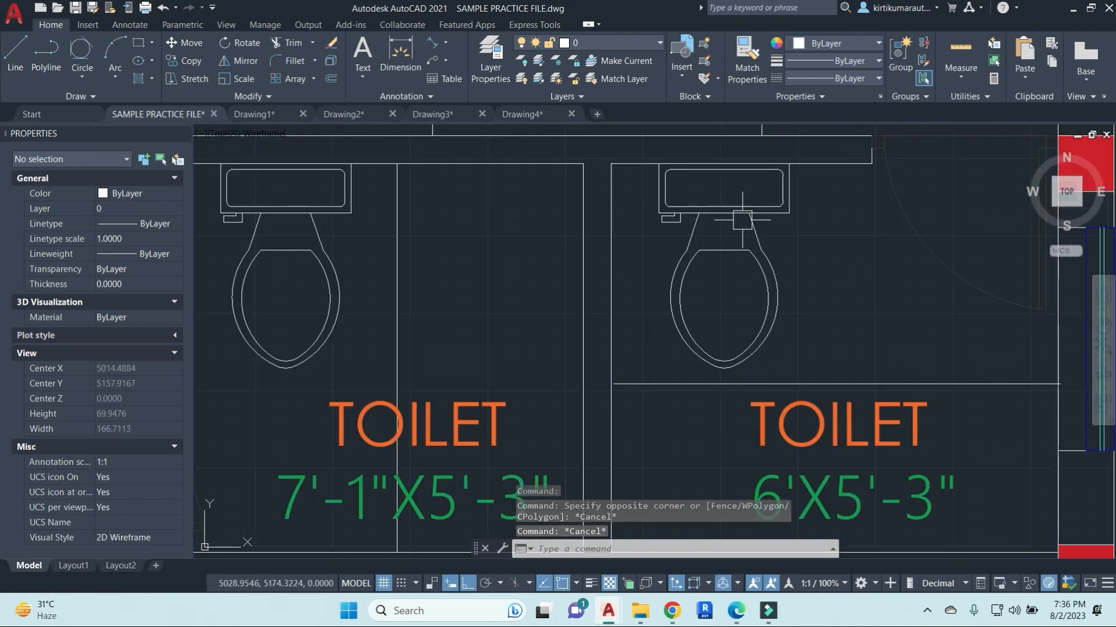
scroll(617, 281, "down", 5)
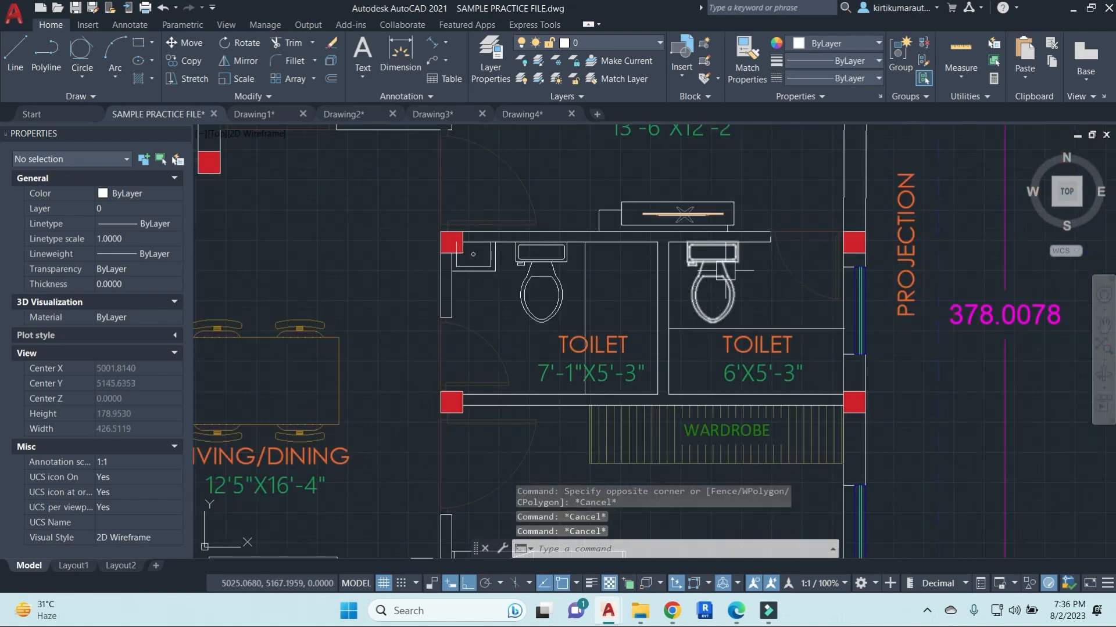
Rotate the WC block in the 6'X5'-3" toilet by 90 degrees about its tank's upper-right corner.
scroll(741, 281, "up", 3)
left_click(741, 281)
type("ro")
key("Return")
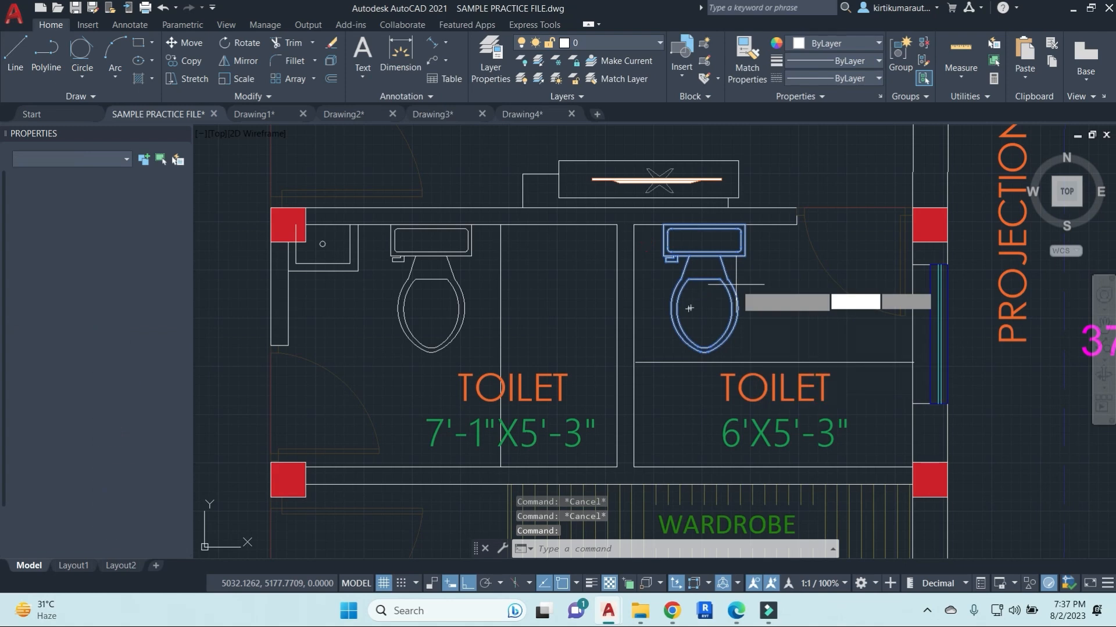
scroll(746, 259, "up", 4)
middle_click_drag(680, 259, 760, 310)
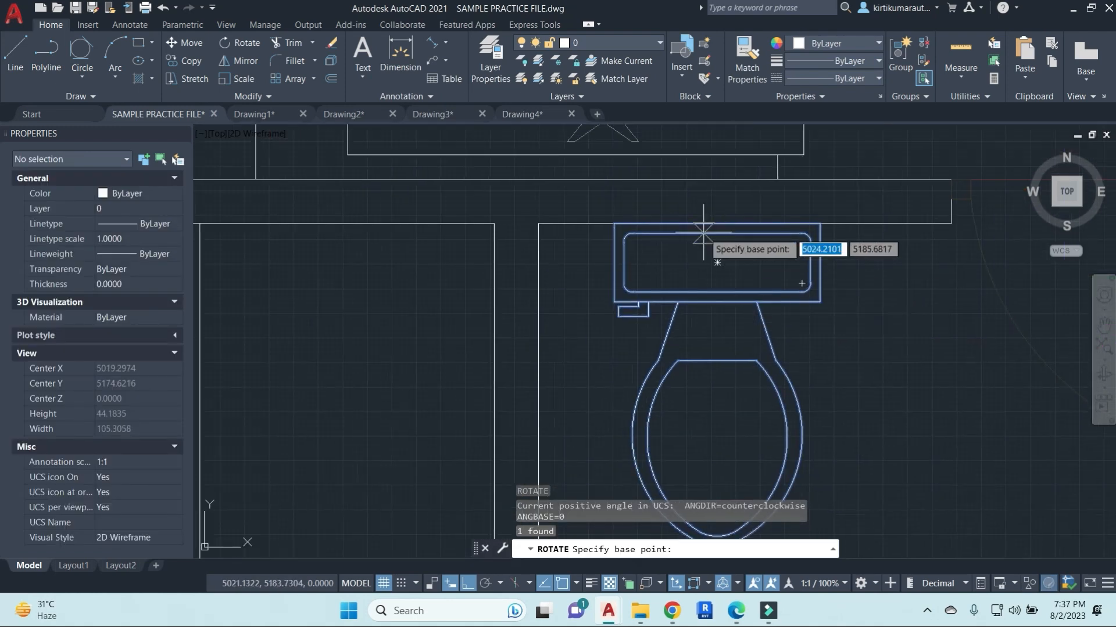
left_click(820, 222)
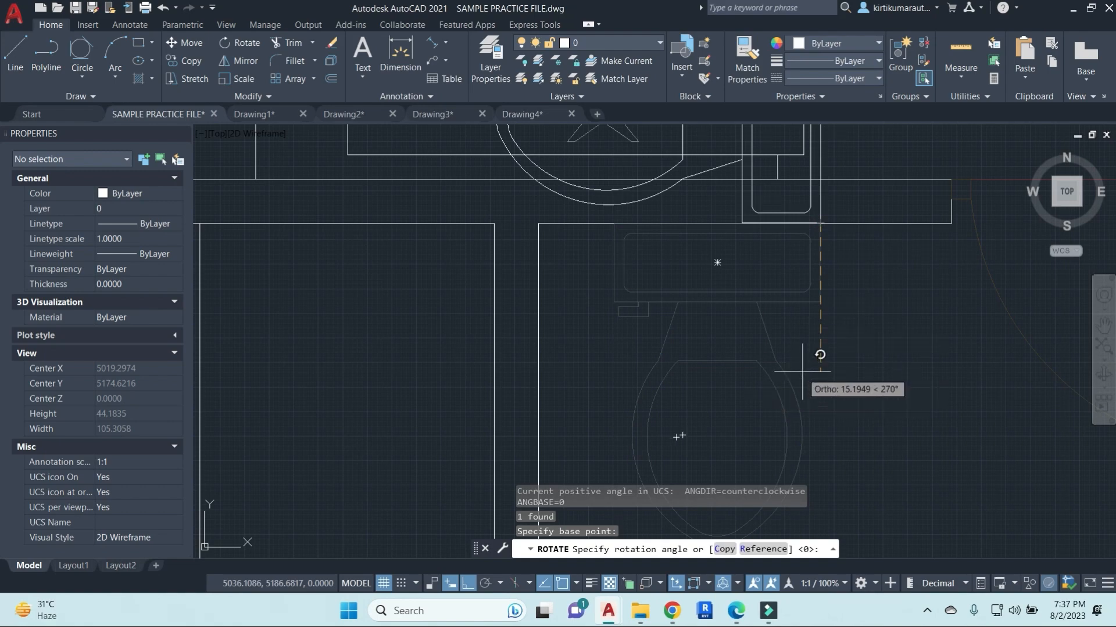
type("90")
key("Return")
scroll(857, 407, "down", 4)
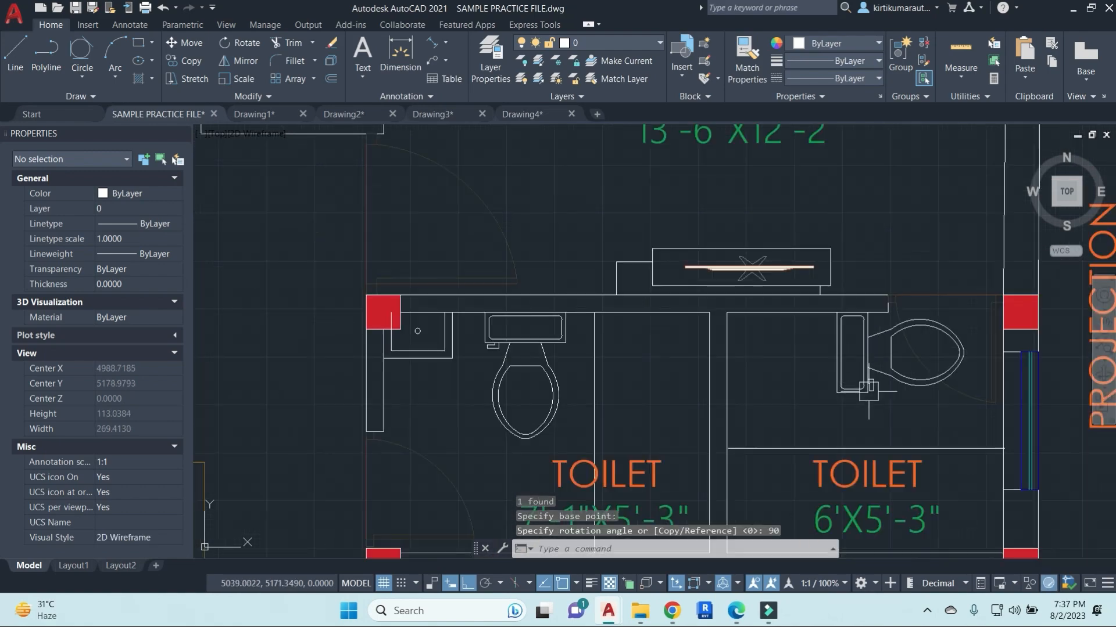
key("Escape")
key("Escape")
Move the rotated WC block by its tank's lower-left corner onto the left wall of the 6'X5'-3" toilet.
scroll(849, 422, "up", 4)
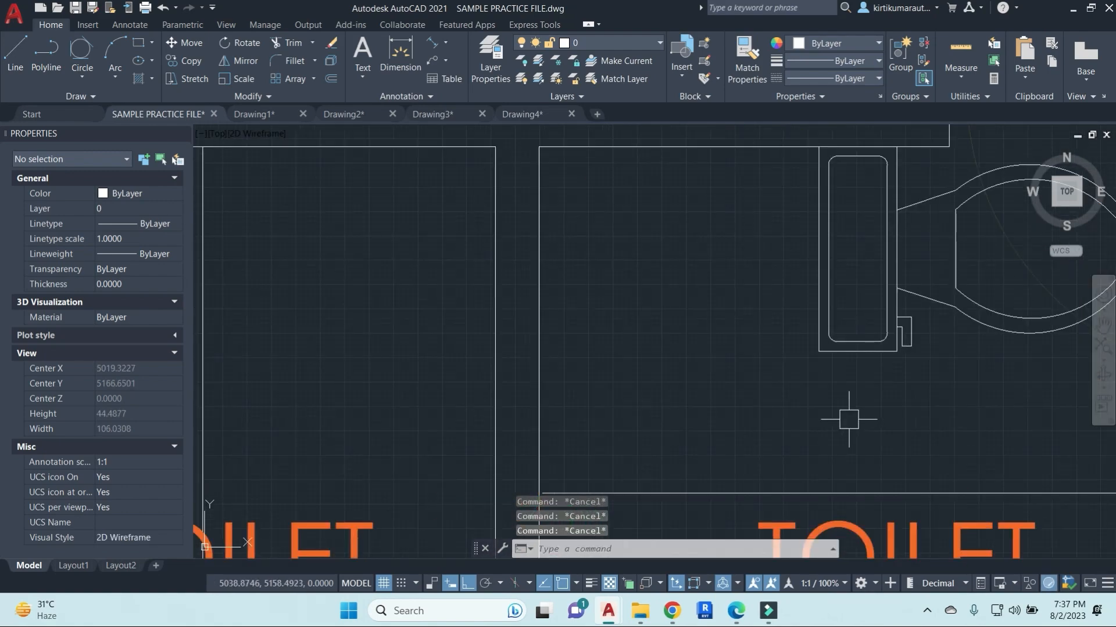
type("m")
key("Return")
left_click(847, 351)
key("Return")
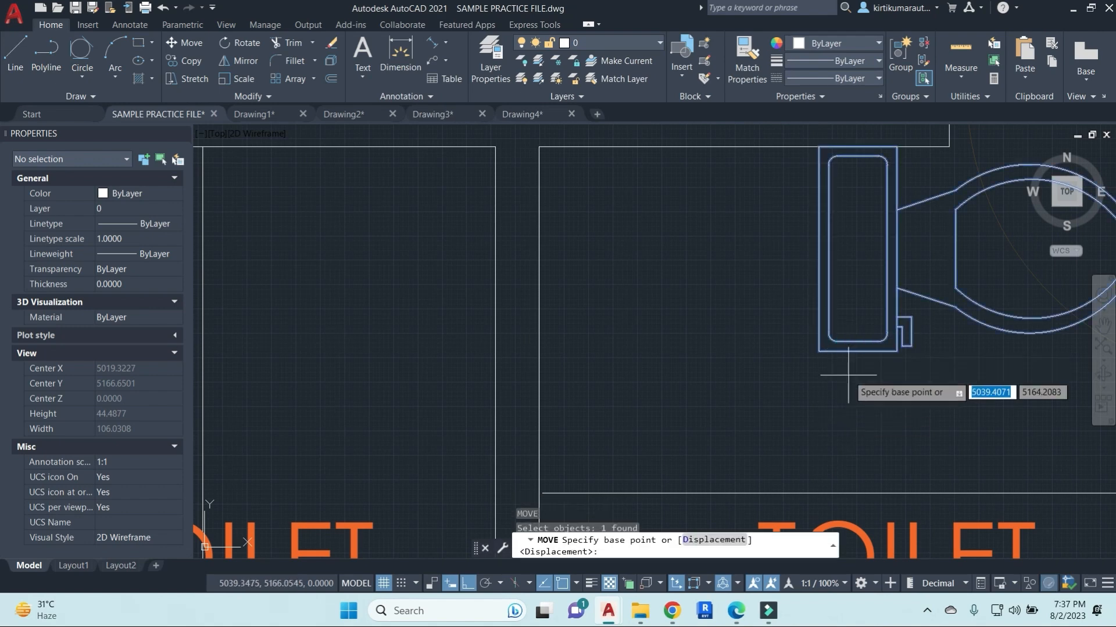
left_click(817, 355)
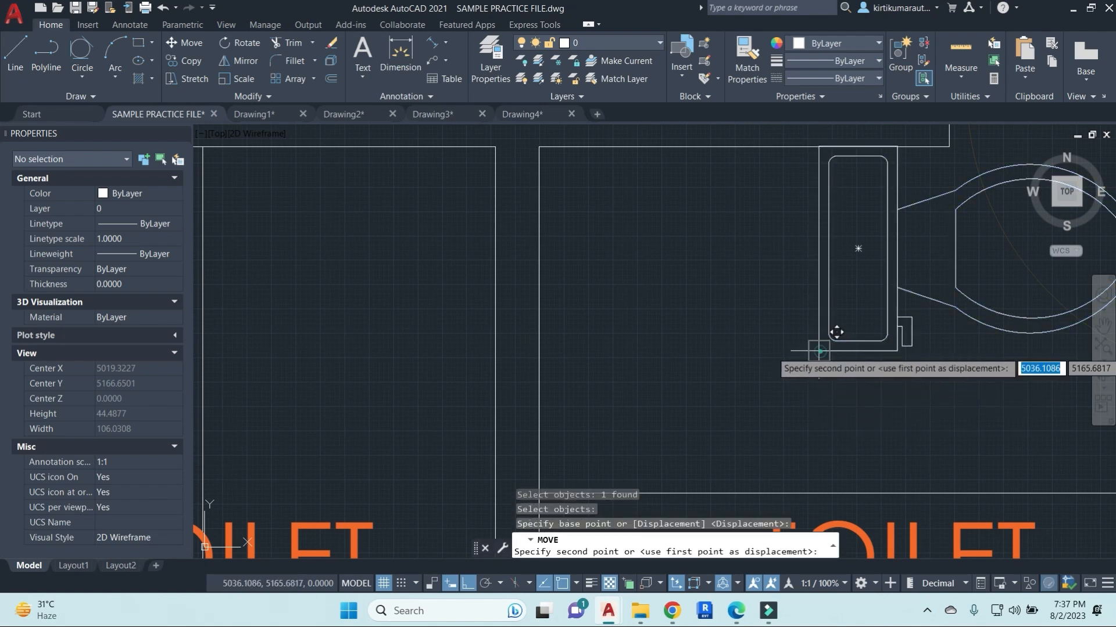
left_click(547, 445)
scroll(616, 345, "down", 2)
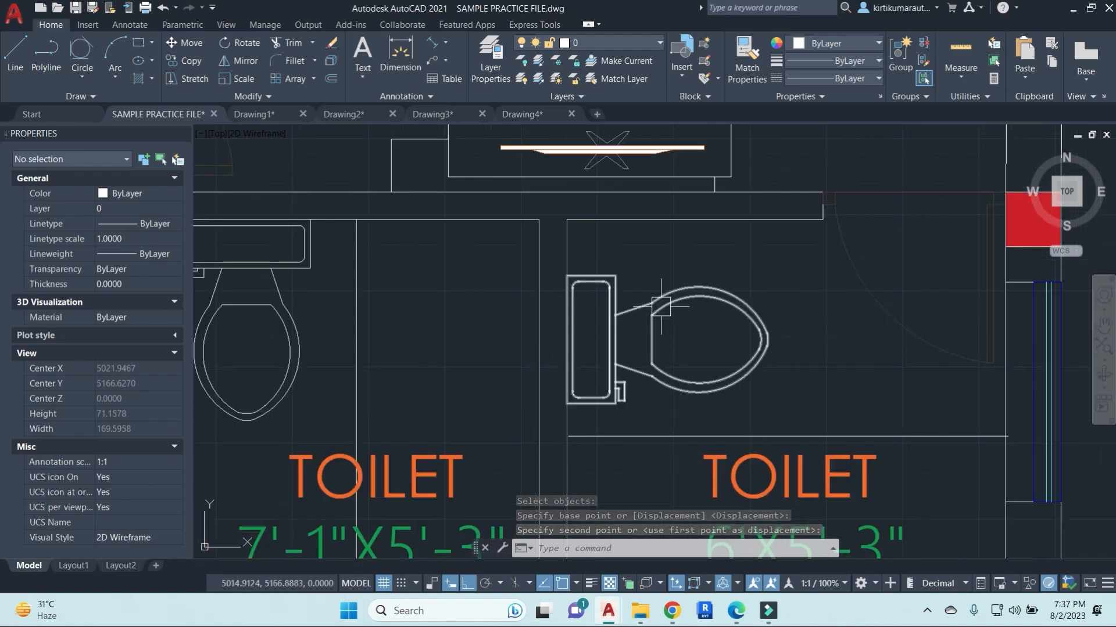
scroll(660, 306, "down", 2)
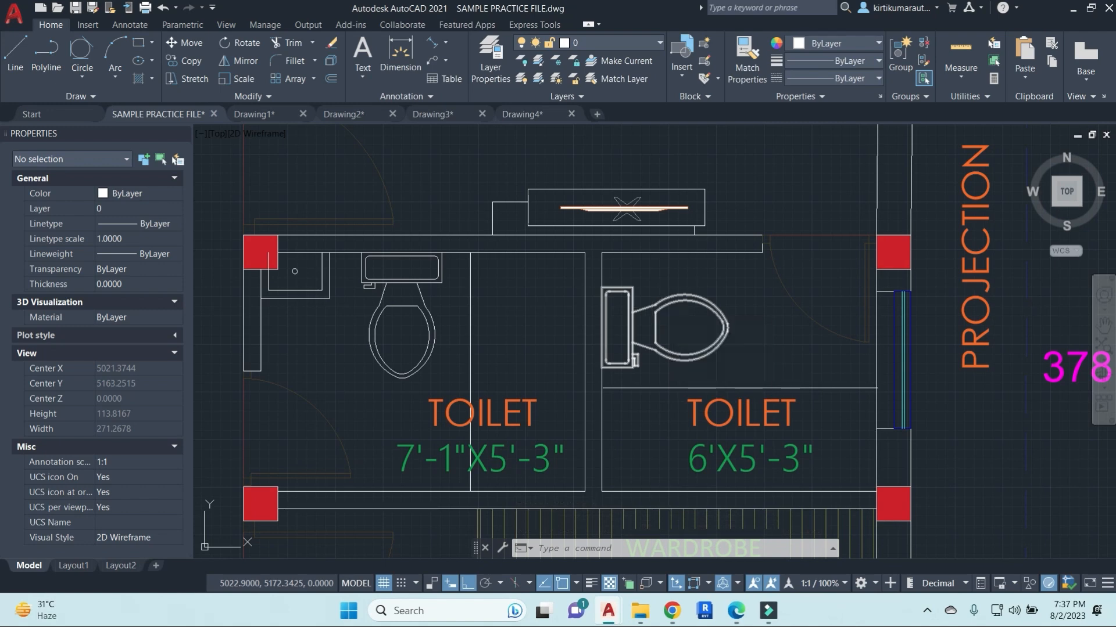
key("Escape")
Copy the rotated WC block about 346 units horizontally into the empty area right of the floor plan.
scroll(781, 342, "down", 12)
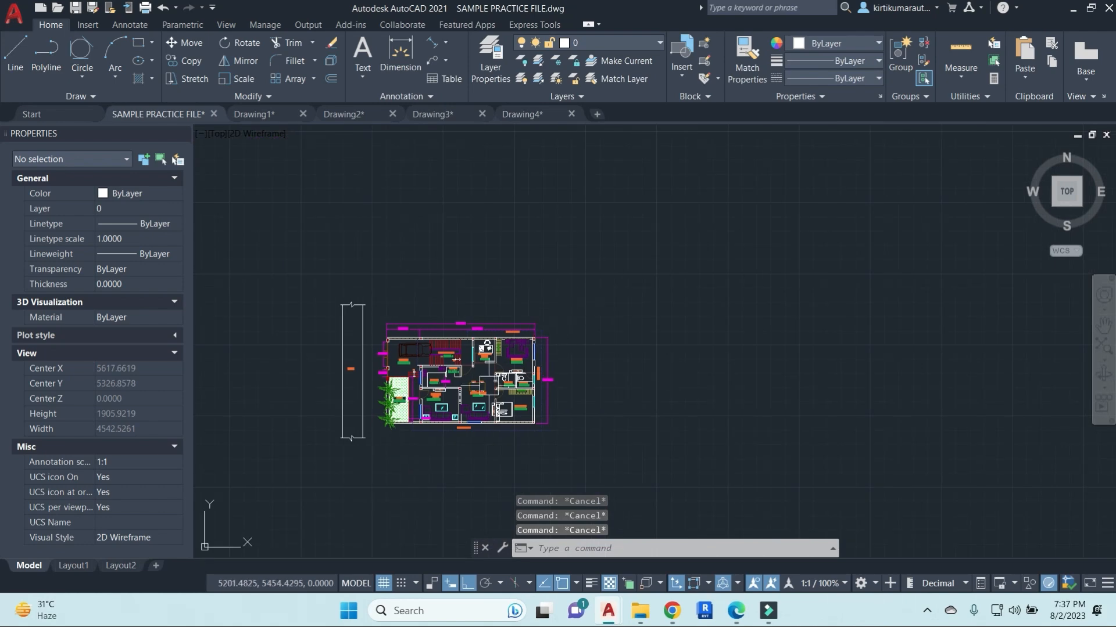
scroll(529, 379, "up", 10)
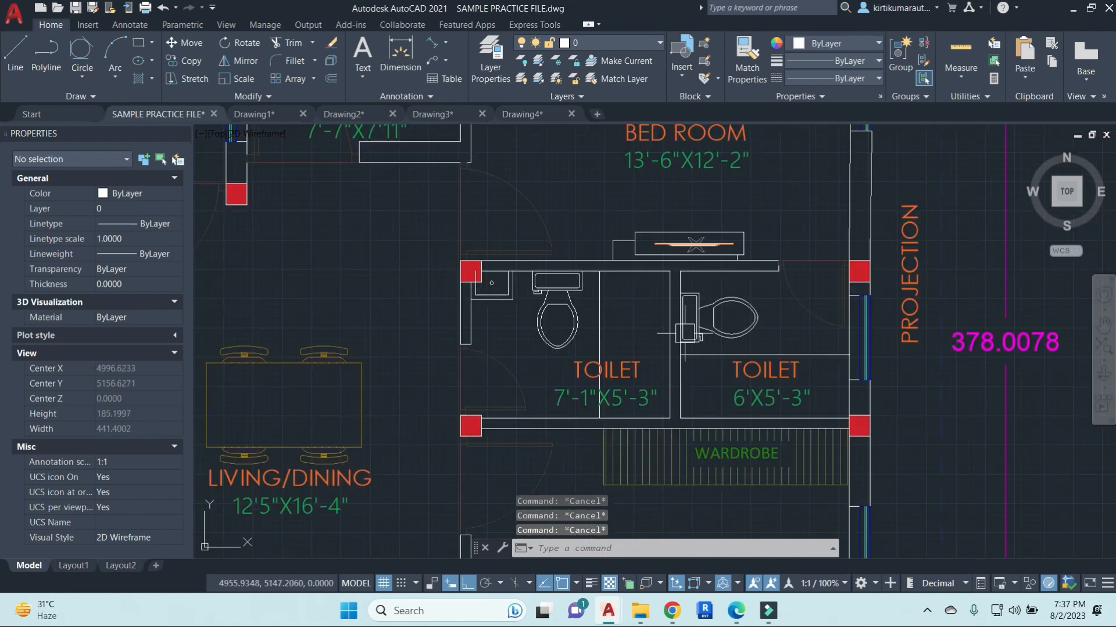
middle_click_drag(739, 320, 604, 326)
left_click(616, 324)
type("co")
key("space")
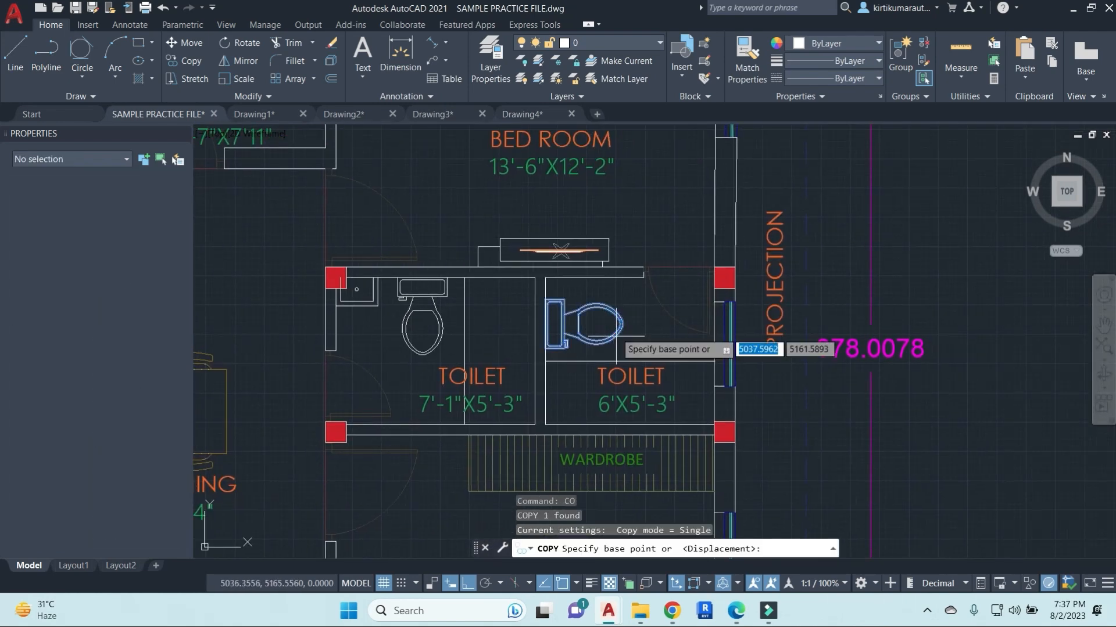
left_click(601, 320)
scroll(708, 323, "down", 2)
middle_click_drag(890, 312, 557, 316)
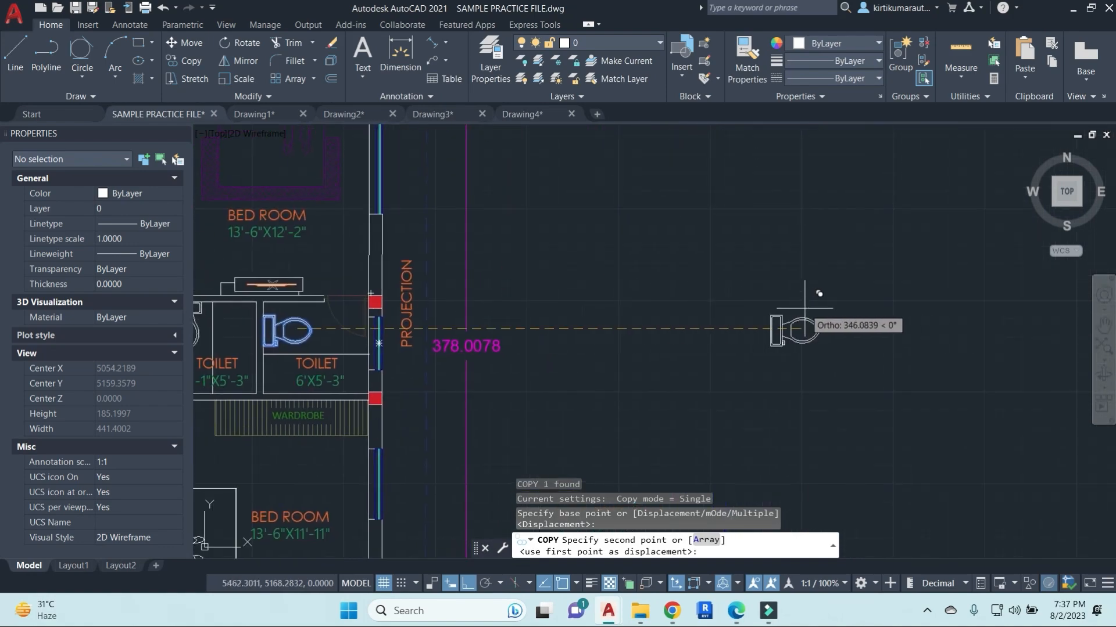
left_click(805, 308)
key("Escape")
key("Escape")
key("Escape")
Draw a vertical line left of the WC copy and a horizontal line above it, meeting at the upper-left corner.
scroll(814, 336, "up", 2)
type("l")
key("space")
left_click(666, 149)
left_click(666, 482)
key("space")
key("space")
left_click(666, 148)
left_click(961, 148)
key("Escape")
key("Escape")
Try to rotate the copied WC block about the tip of its bowl, turning Ortho off during the rotation.
middle_click_drag(762, 321, 709, 377)
left_click(710, 378)
type("ro")
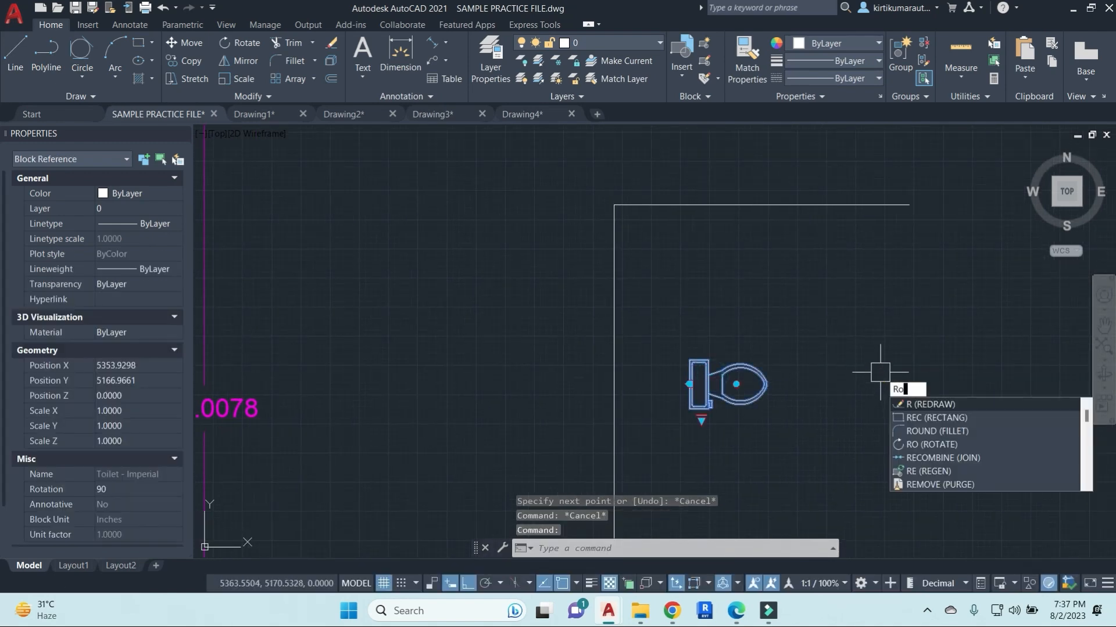
key("space")
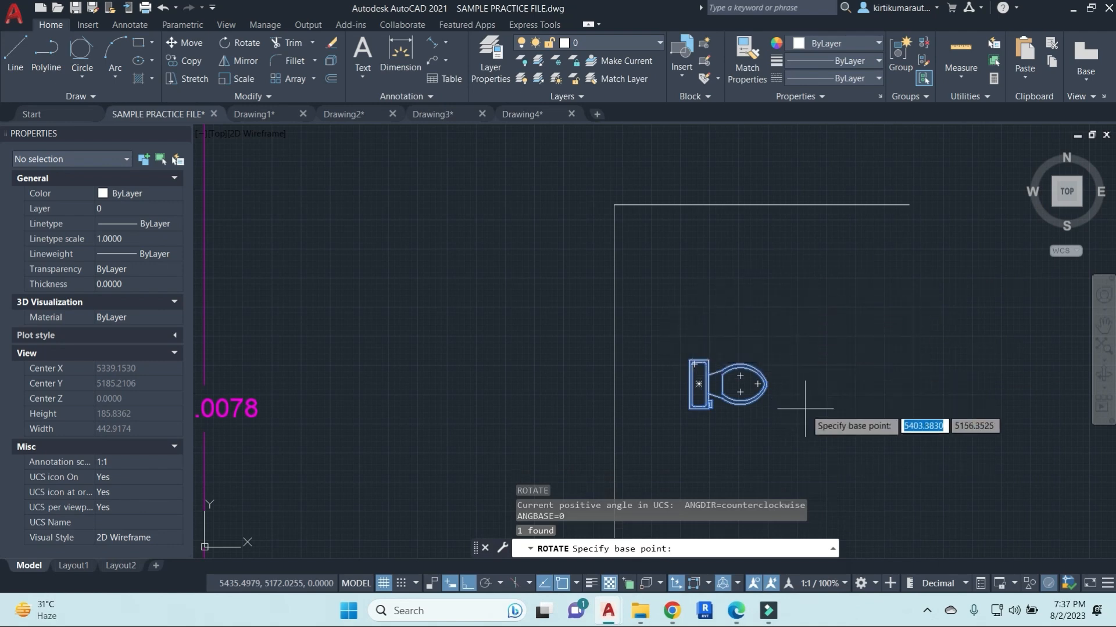
scroll(802, 408, "up", 4)
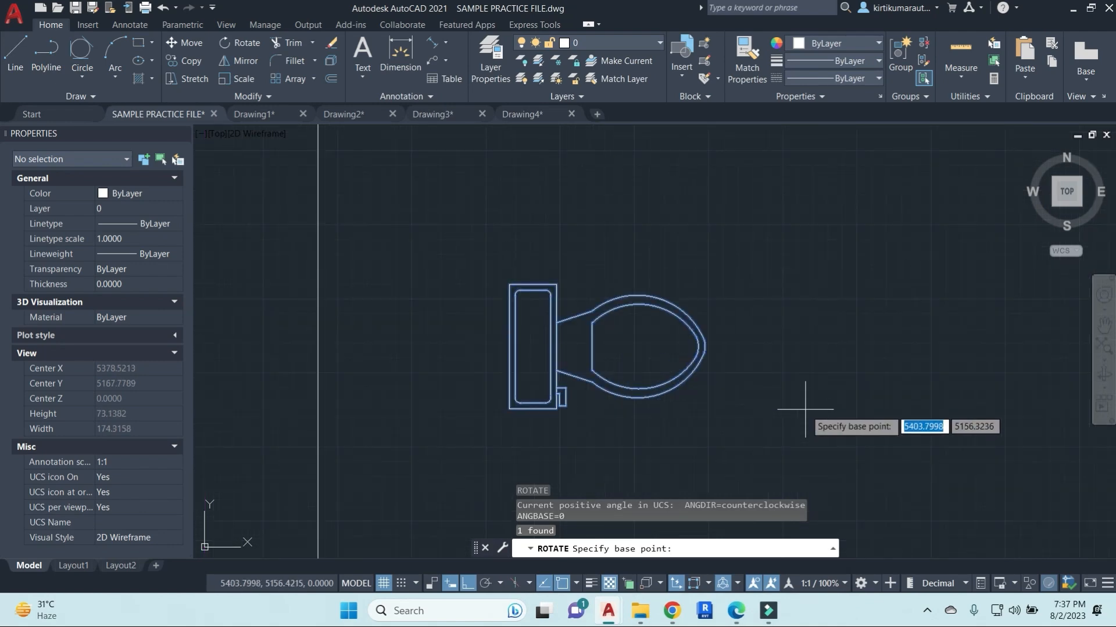
left_click(704, 346)
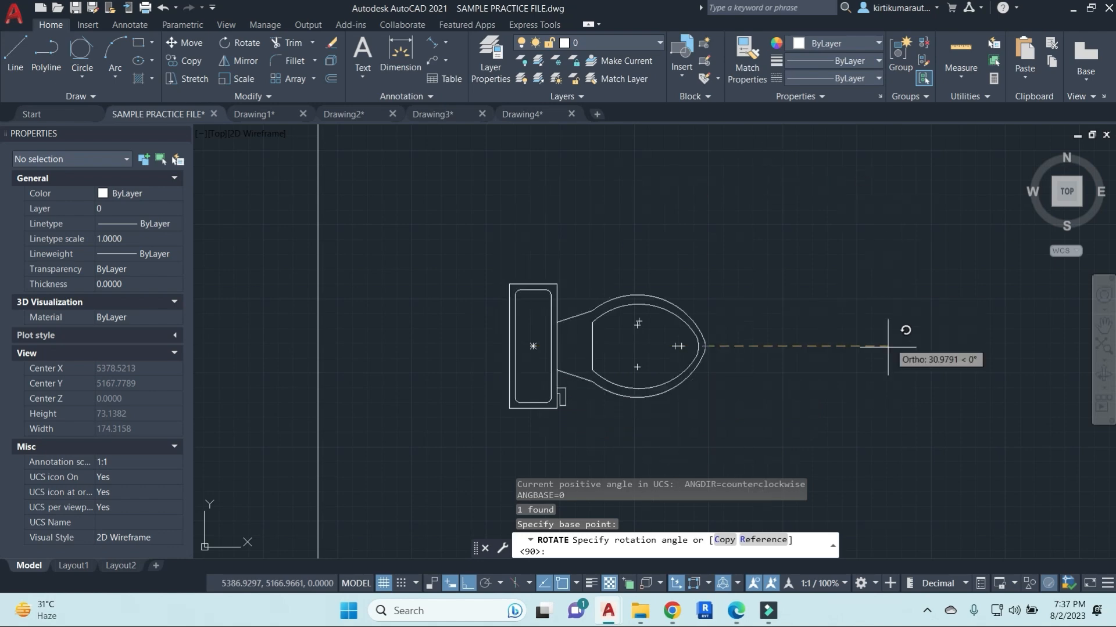
key("F8")
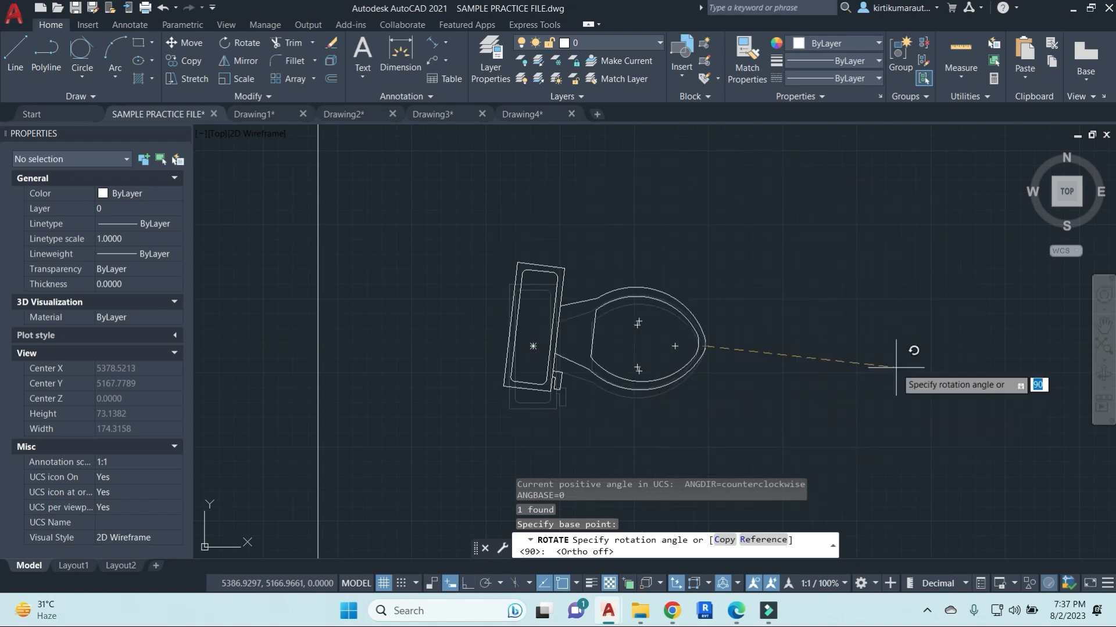
key("Escape")
scroll(648, 359, "down", 6)
key("Escape")
Draw a slanted line about 171 units long at about 36 degrees to the right of the copied WC block.
type("l")
key("Return")
left_click(733, 347)
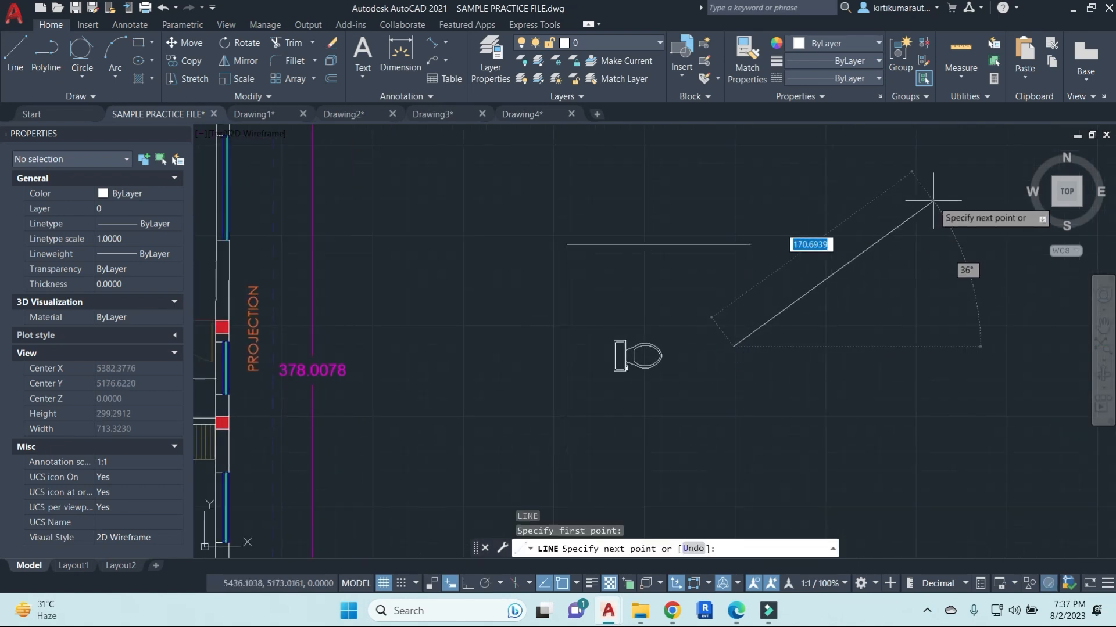
left_click(932, 202)
key("Escape")
Rotate the copied WC block about its tank's upper-left corner by Reference, picking two points on the slanted line and its lower end as new angle.
mouse_move(774, 378)
middle_mouse_down()
mouse_move(671, 403)
mouse_move(727, 415)
middle_mouse_up()
left_click(552, 372)
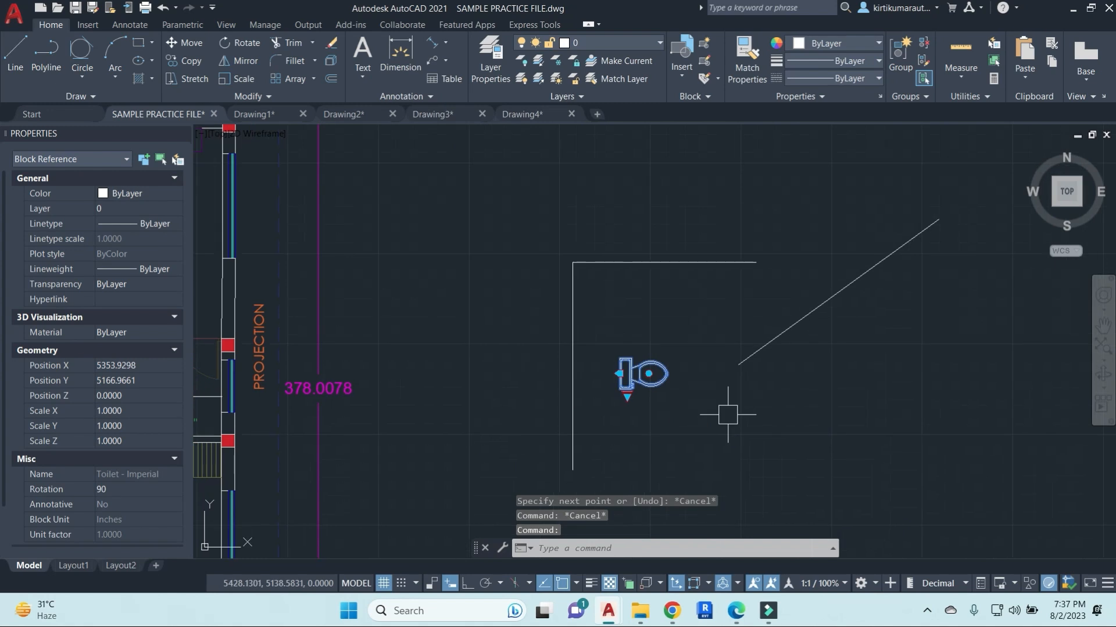
type("ro")
key("Return")
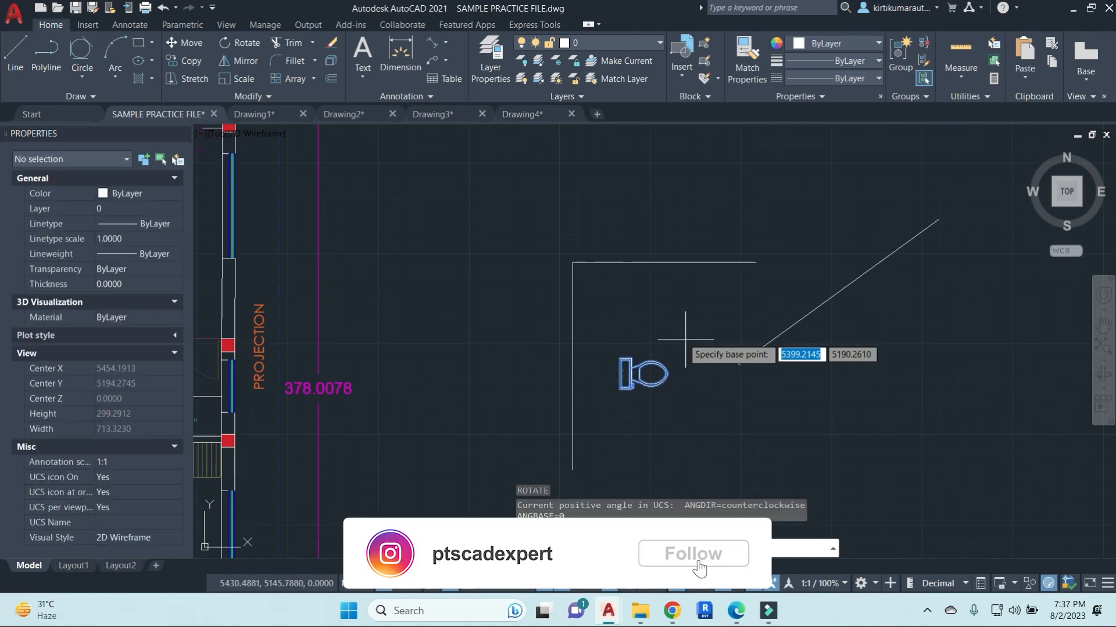
scroll(624, 326, "up", 4)
left_click(607, 405)
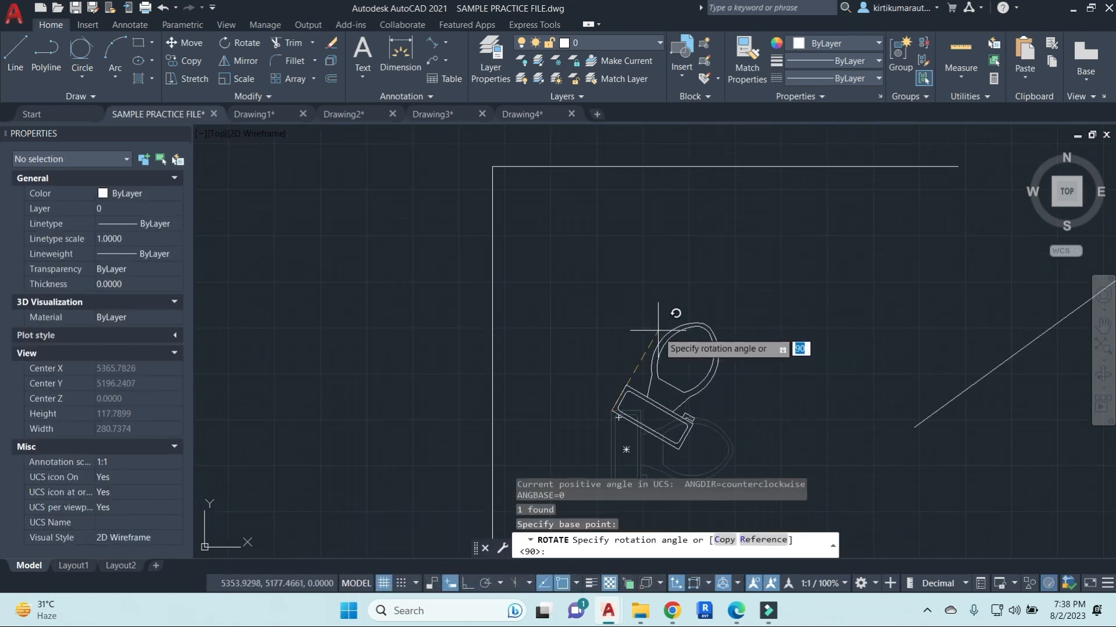
left_click(766, 541)
middle_click_drag(971, 400, 735, 402)
left_click(755, 373)
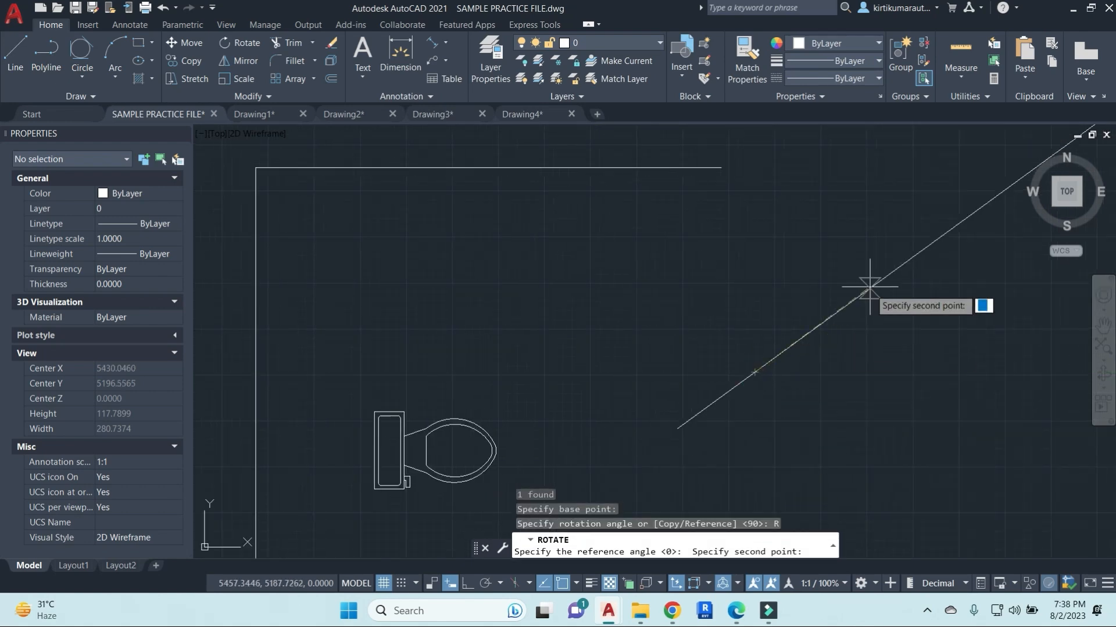
left_click(892, 275)
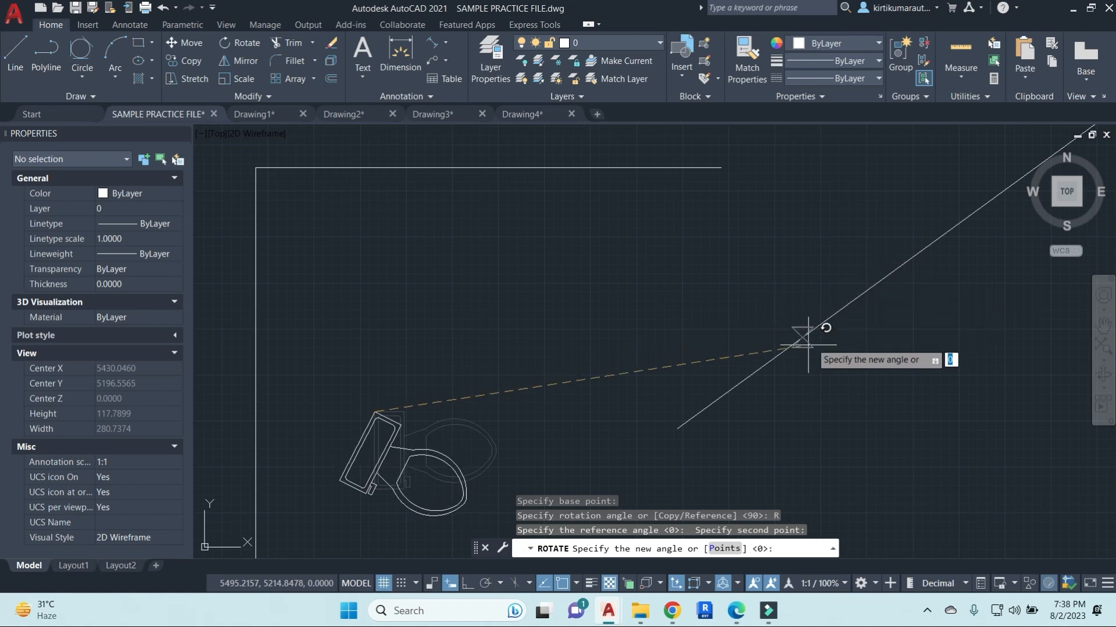
left_click(677, 429)
Move the tilted WC block by its tank's topmost corner onto the slanted line.
middle_click_drag(473, 456, 491, 354)
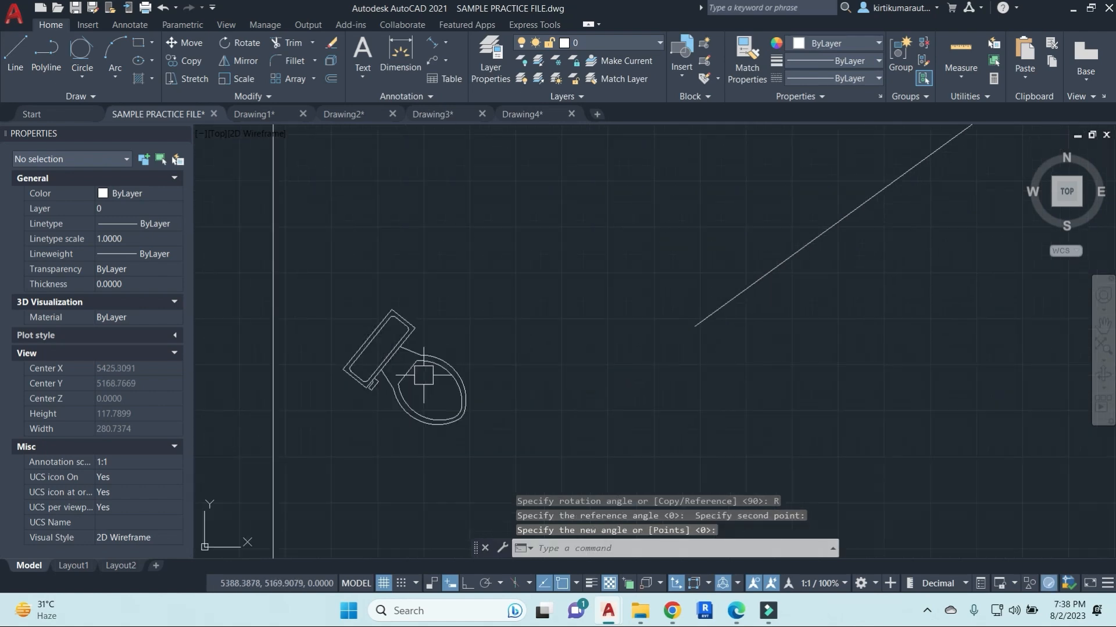
left_click(425, 364)
type("m")
key("Return")
left_click(393, 309)
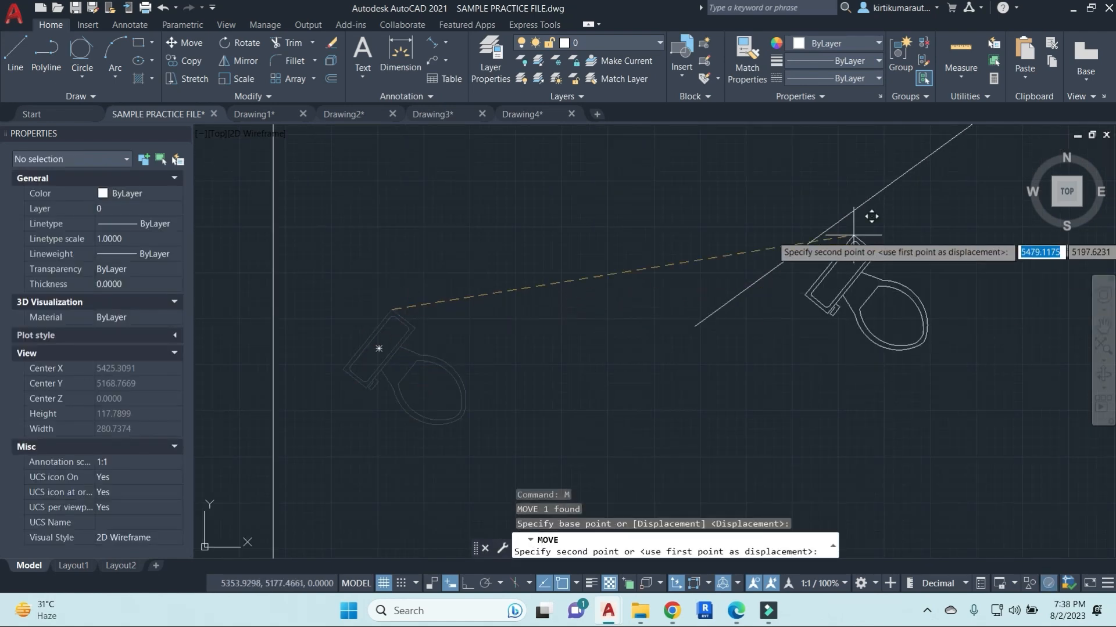
left_click(876, 198)
scroll(735, 273, "up", 3)
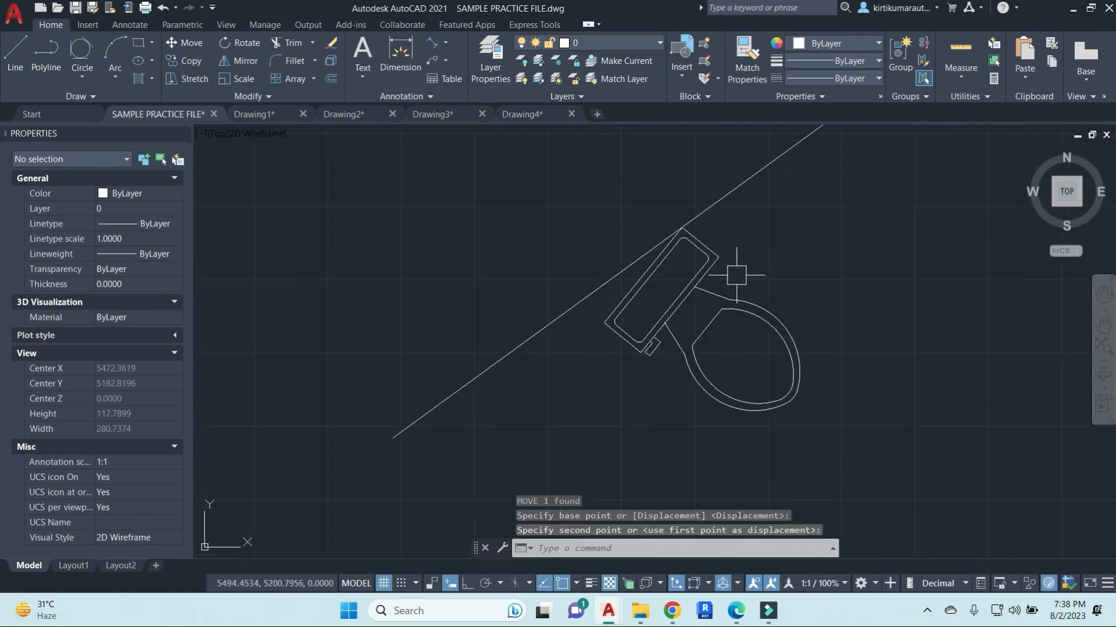
key("Escape")
key("Escape")
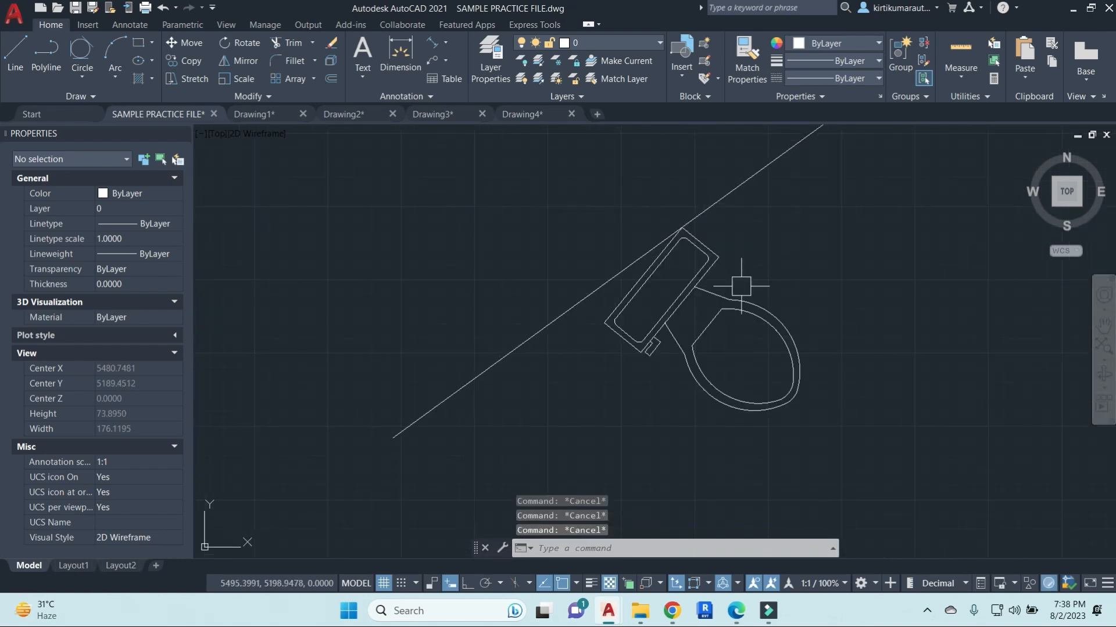
Rotate the WC block about its topmost tank corner by Reference, matching the tank's back edge to the slanted line.
left_click(700, 260)
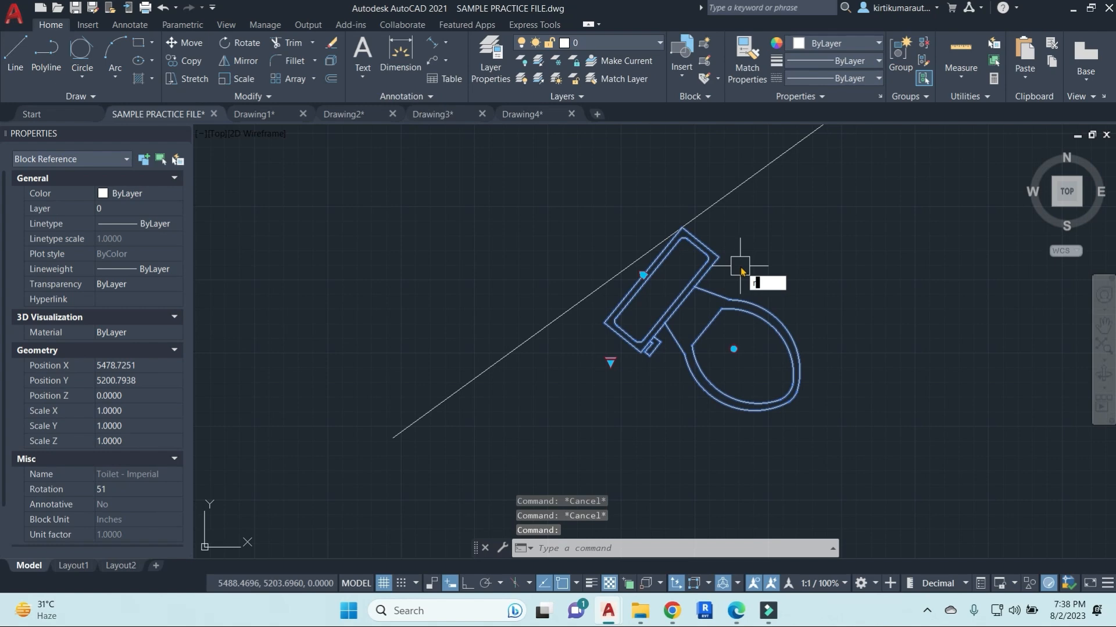
type("r")
key("Return")
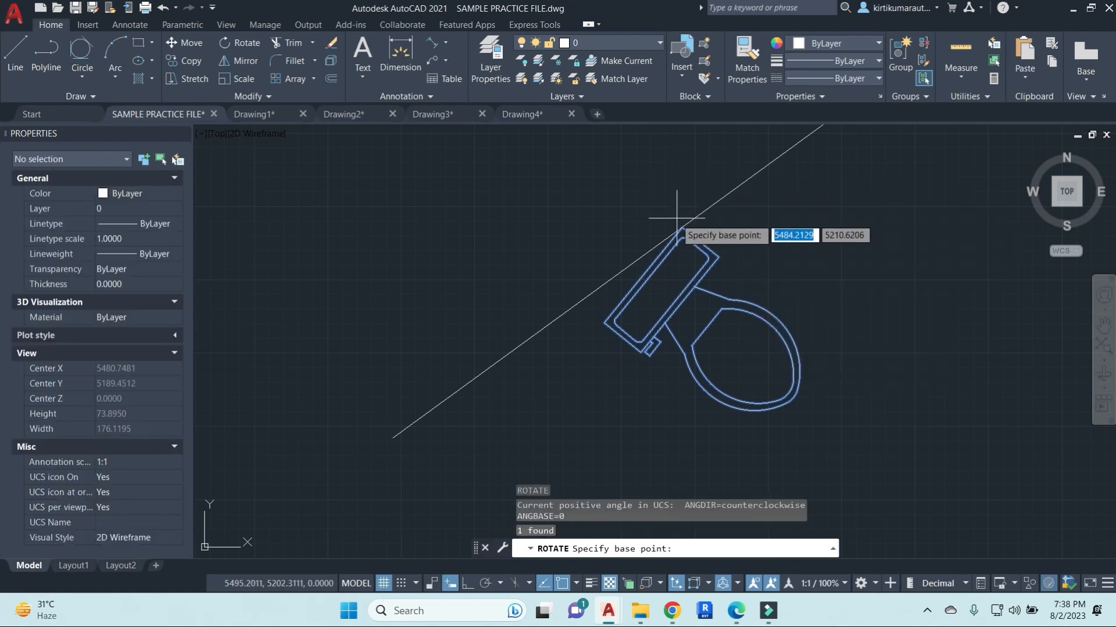
left_click(682, 226)
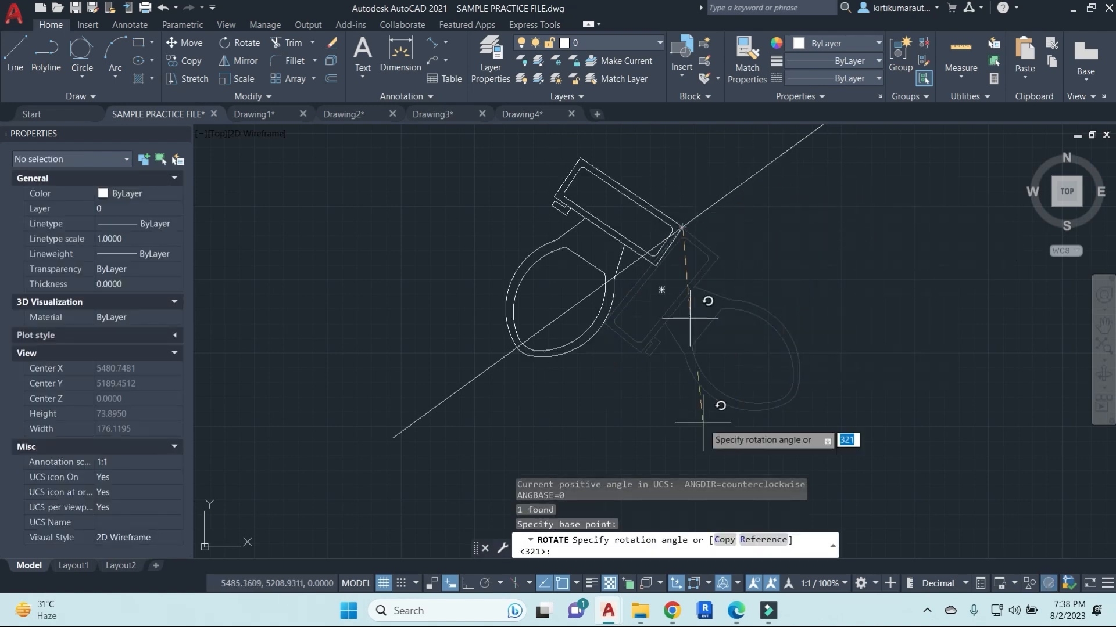
left_click(764, 541)
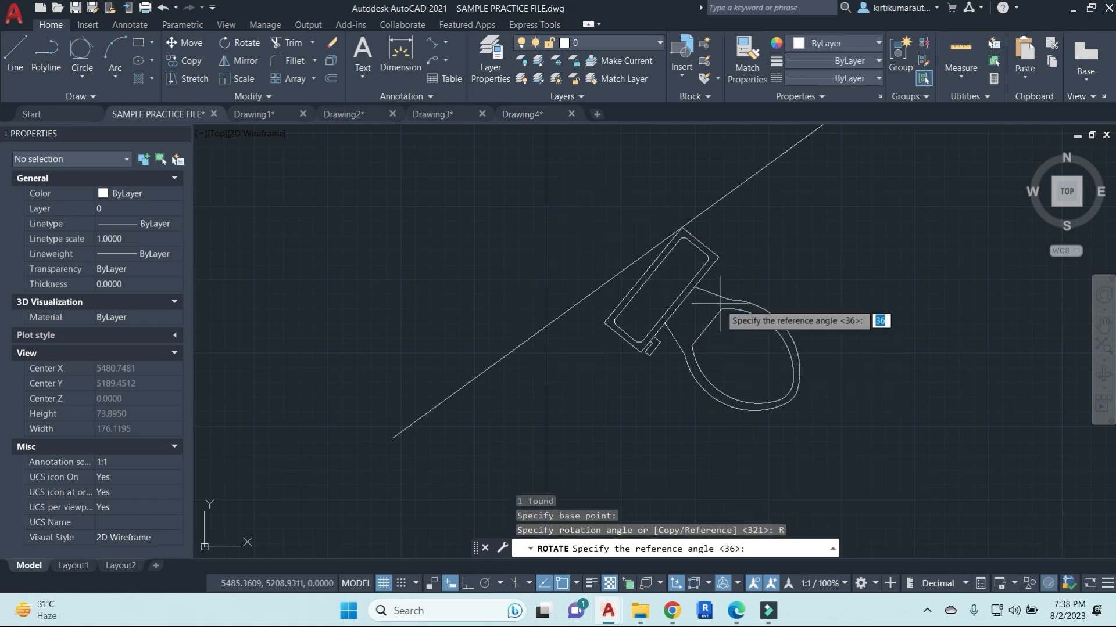
left_click(682, 227)
left_click(604, 321)
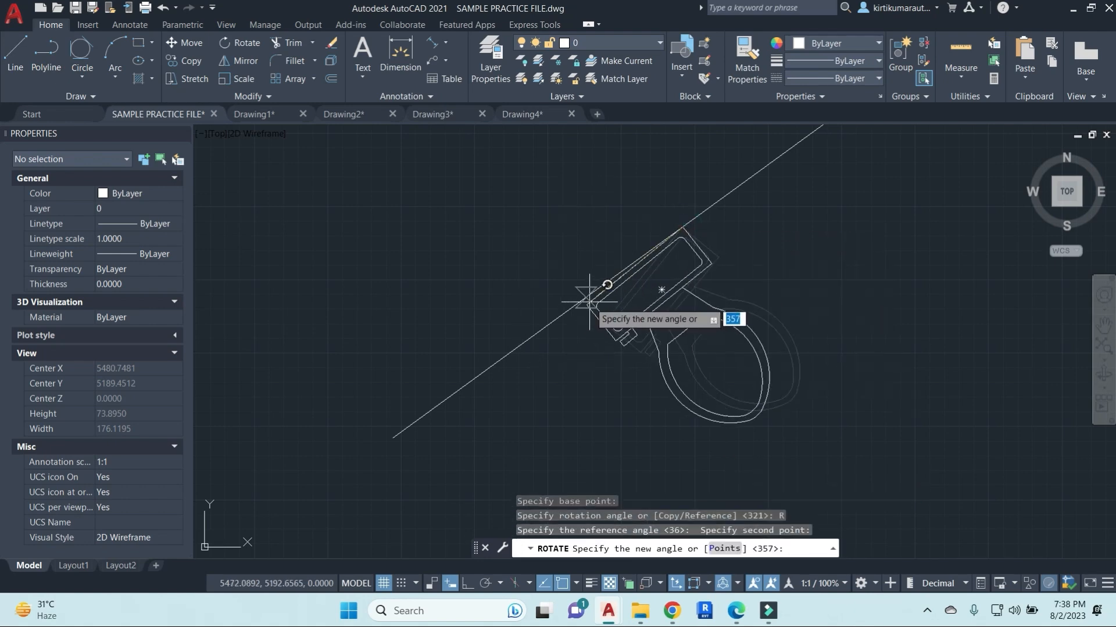
left_click(493, 372)
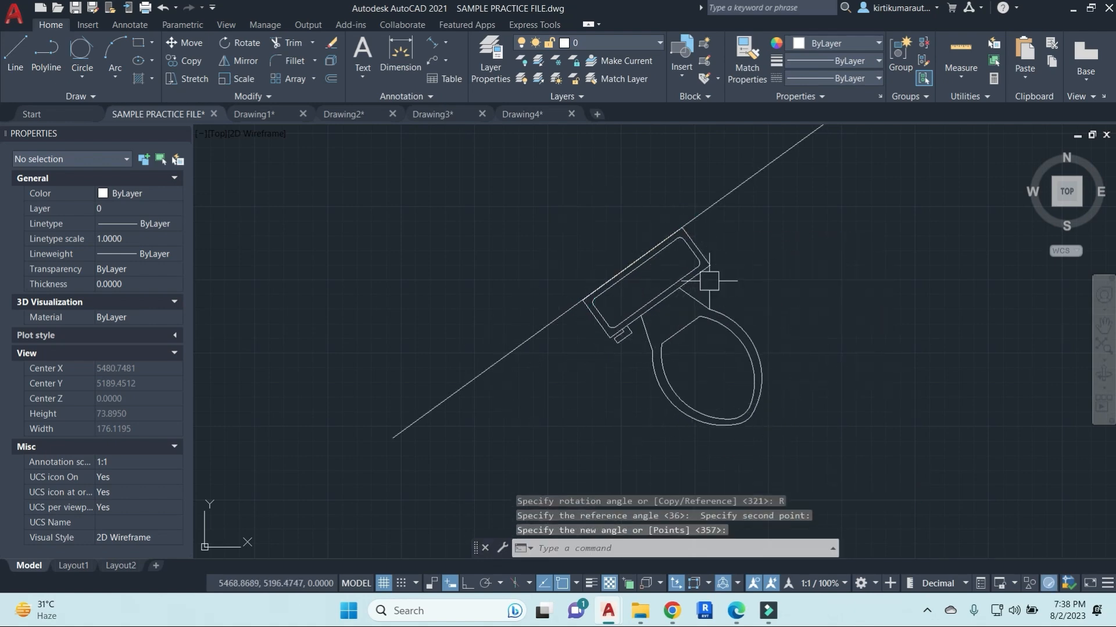
Copy the aligned WC block into the empty area to the right of the slanted line.
scroll(677, 362, "down", 2)
middle_click_drag(814, 412, 685, 340)
scroll(667, 340, "down", 2)
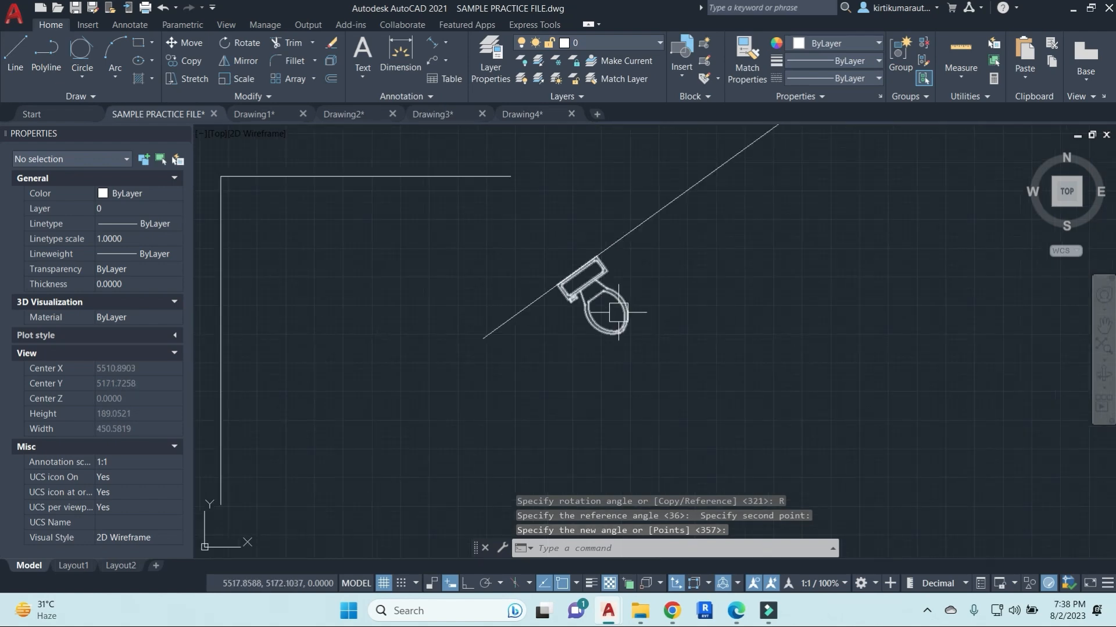
left_click(624, 302)
type("co")
key("Return")
left_click(730, 274)
left_click(916, 249)
key("Escape")
left_click(765, 254)
mouse_move(822, 311)
middle_mouse_down()
mouse_move(755, 341)
mouse_move(746, 358)
middle_mouse_up()
key("Escape")
key("Escape")
Rotate the copied WC block freely about a point to its upper right so its tank no longer parallels the slanted line.
left_click(714, 289)
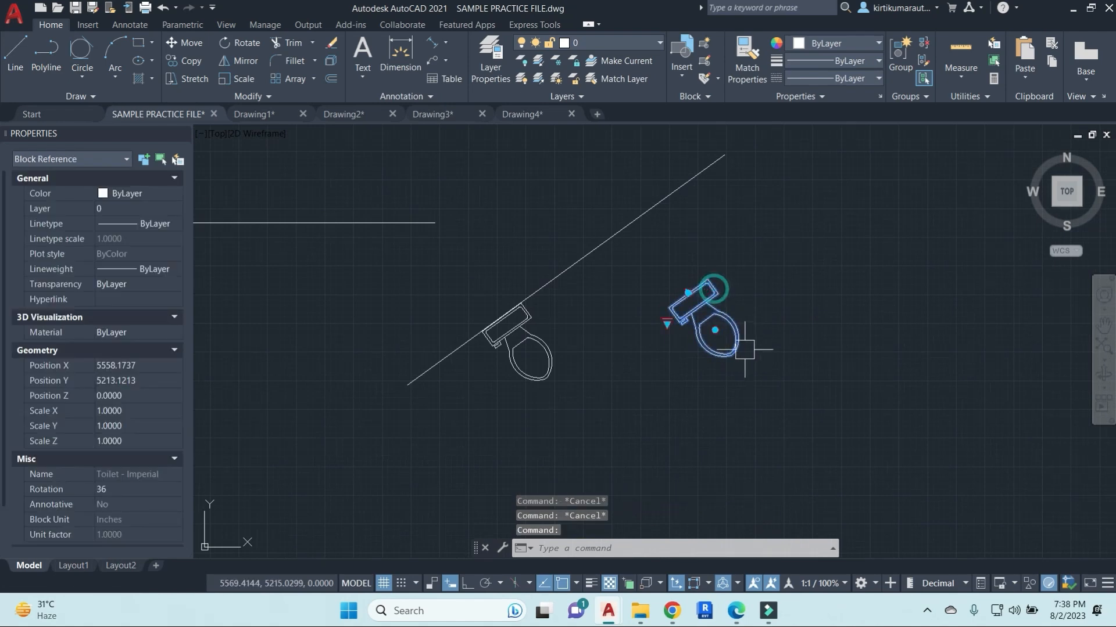
type("ro")
key("Return")
left_click(770, 269)
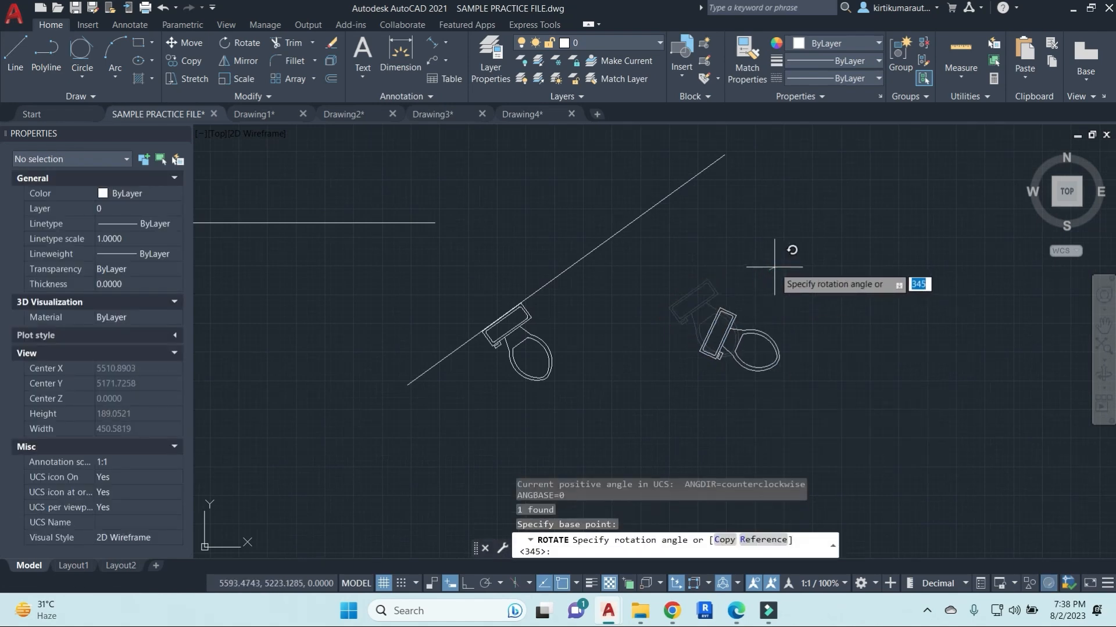
left_click(773, 267)
key("Escape")
Move the rotated WC block a short distance upward, keeping it clear of the slanted line.
left_click(722, 325)
type("m")
key("Return")
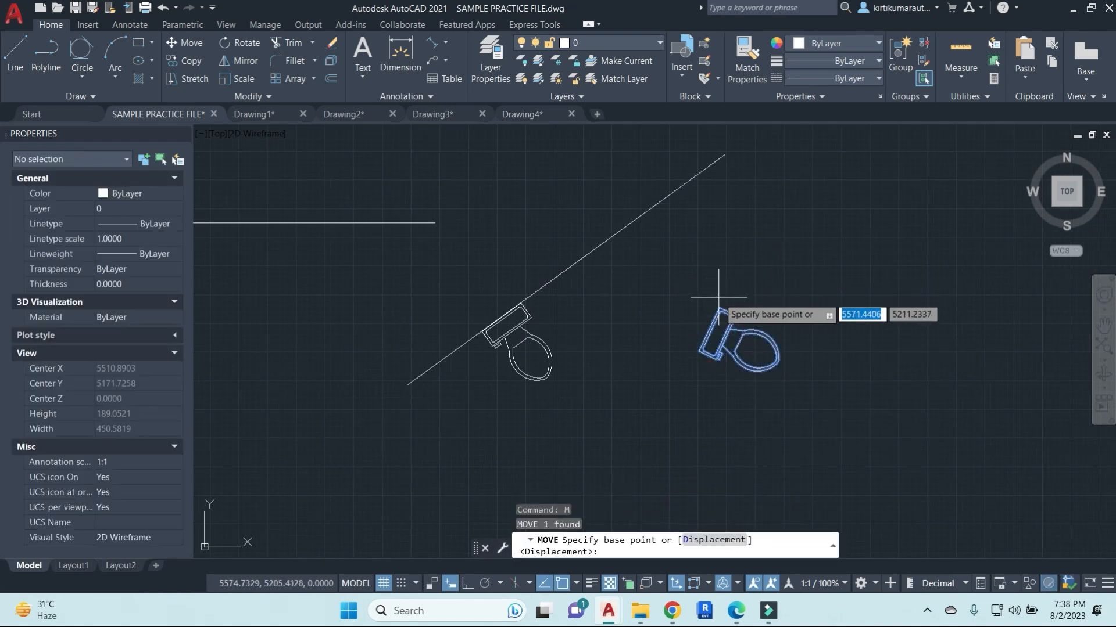
left_click(720, 305)
key("Escape")
middle_click_drag(682, 244, 702, 320)
left_click(705, 297)
type("m")
key("space")
left_click(794, 284)
left_click(840, 337)
key("Escape")
Align the rotated WC block to the slanted line by matching both back corners of its tank to points on the line, without scaling.
scroll(772, 369, "up", 4)
type("al")
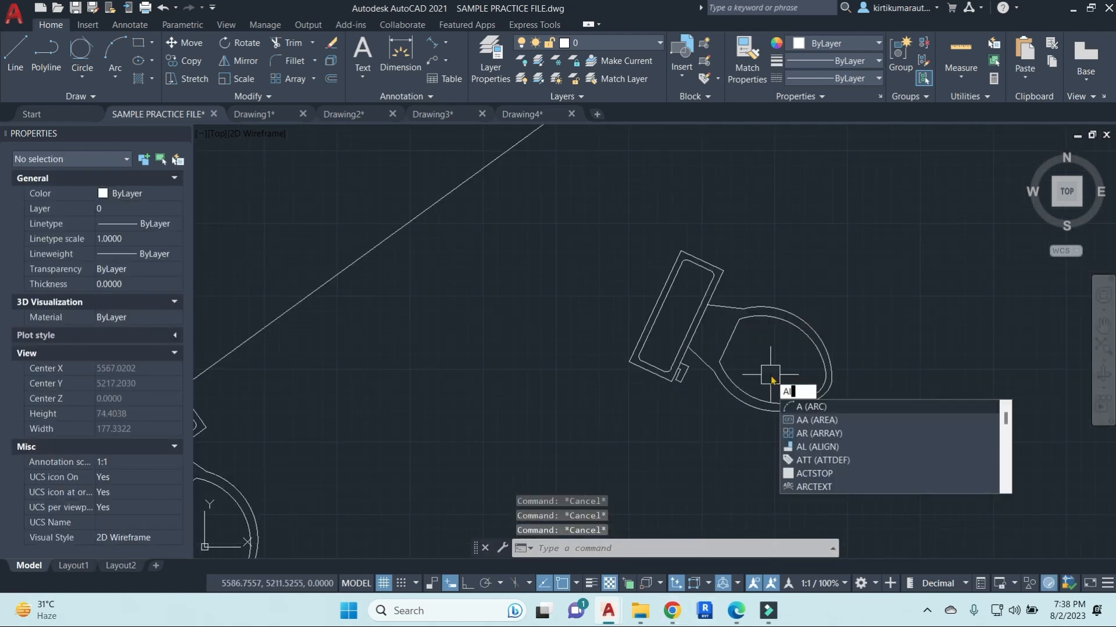
key("Return")
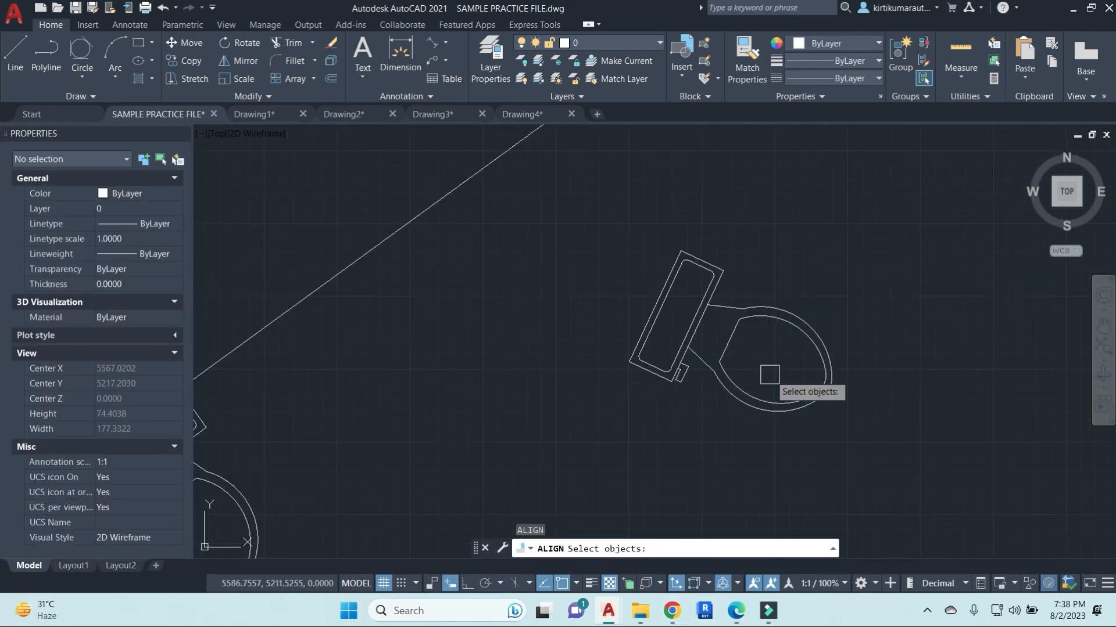
left_click(709, 273)
key("Return")
middle_click_drag(825, 316, 816, 349)
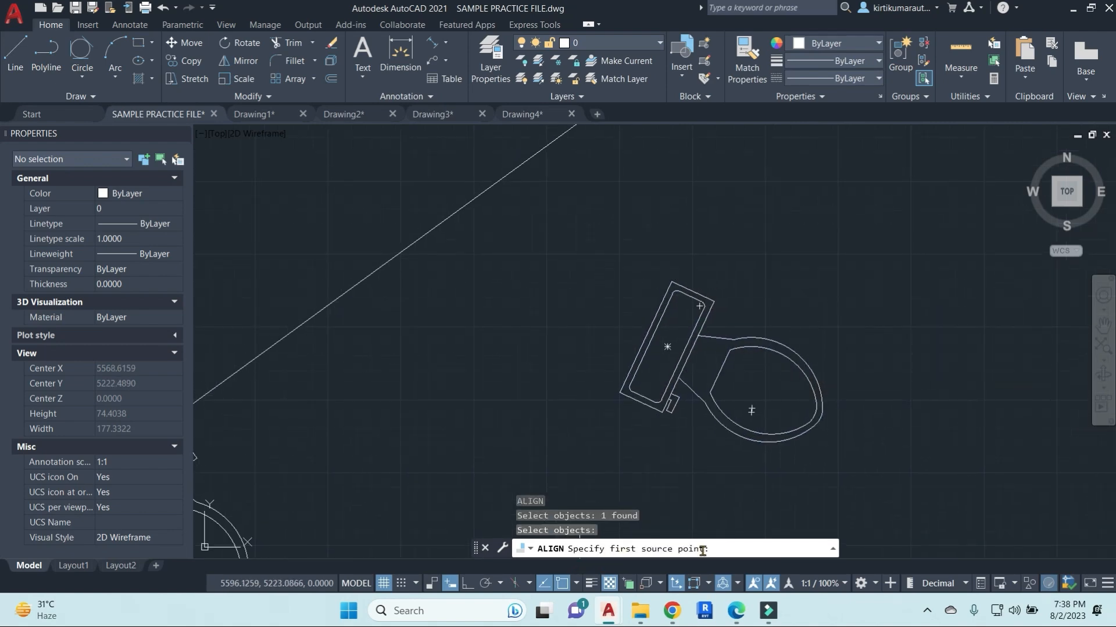
left_click(672, 280)
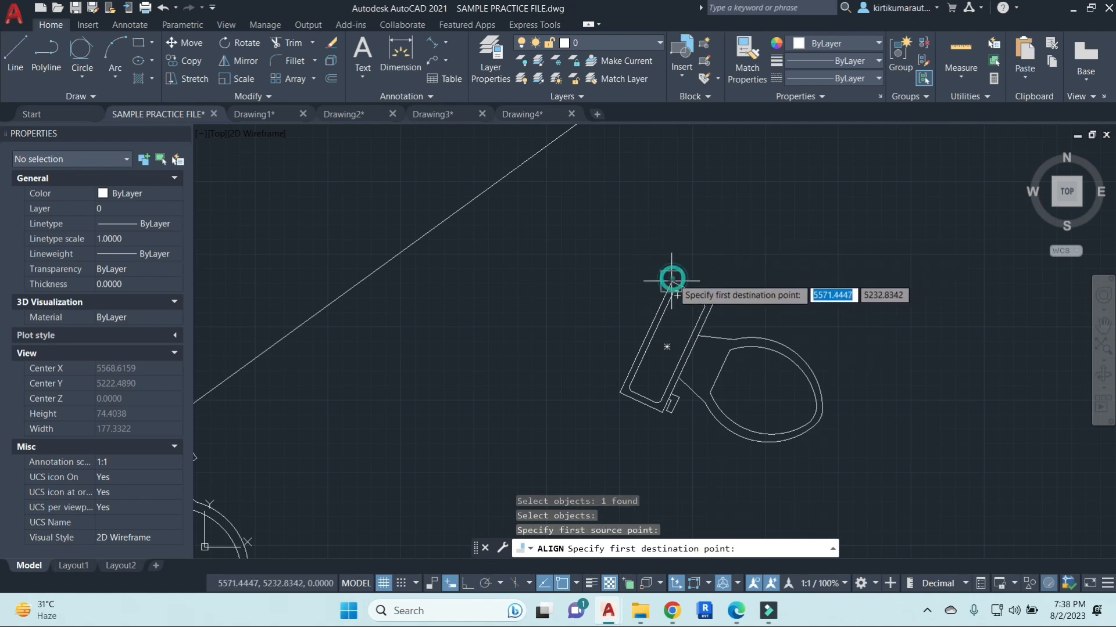
left_click(567, 139)
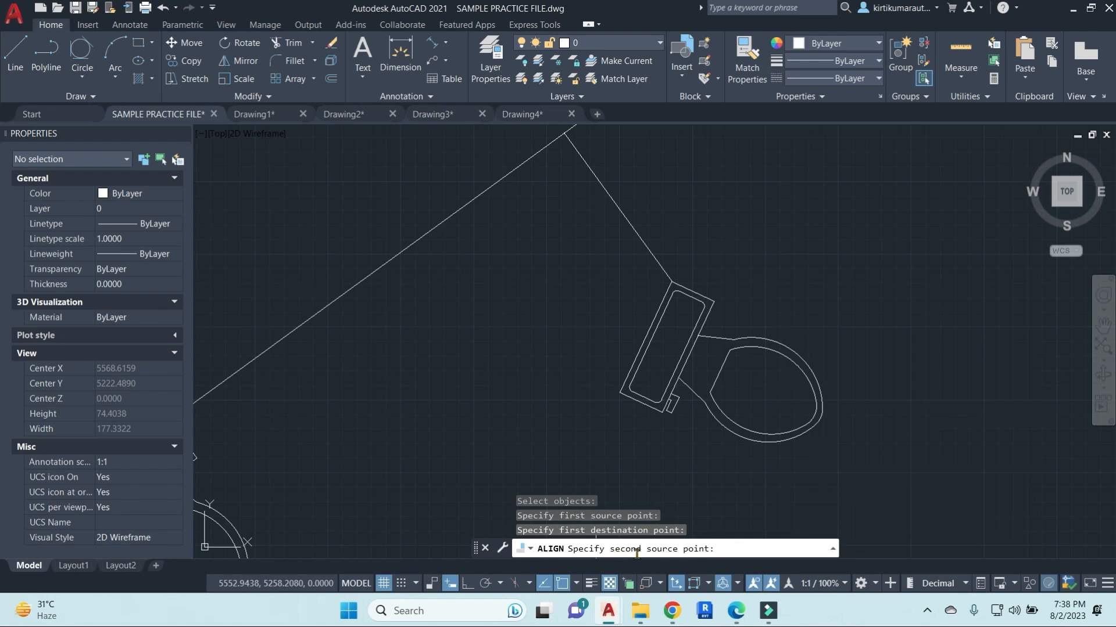
left_click(621, 393)
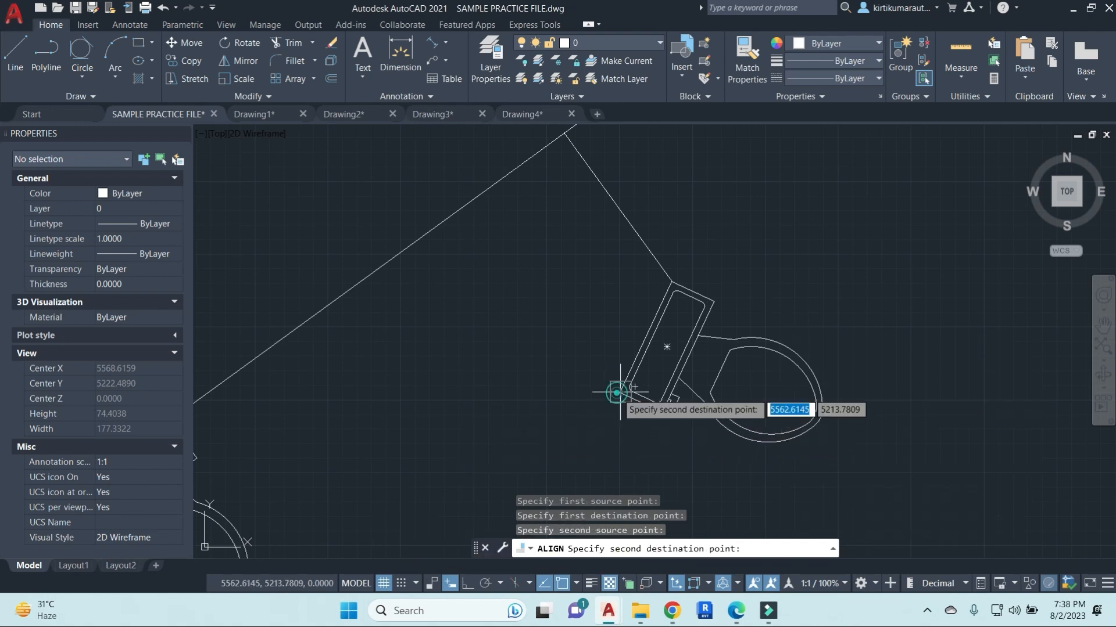
left_click(463, 208)
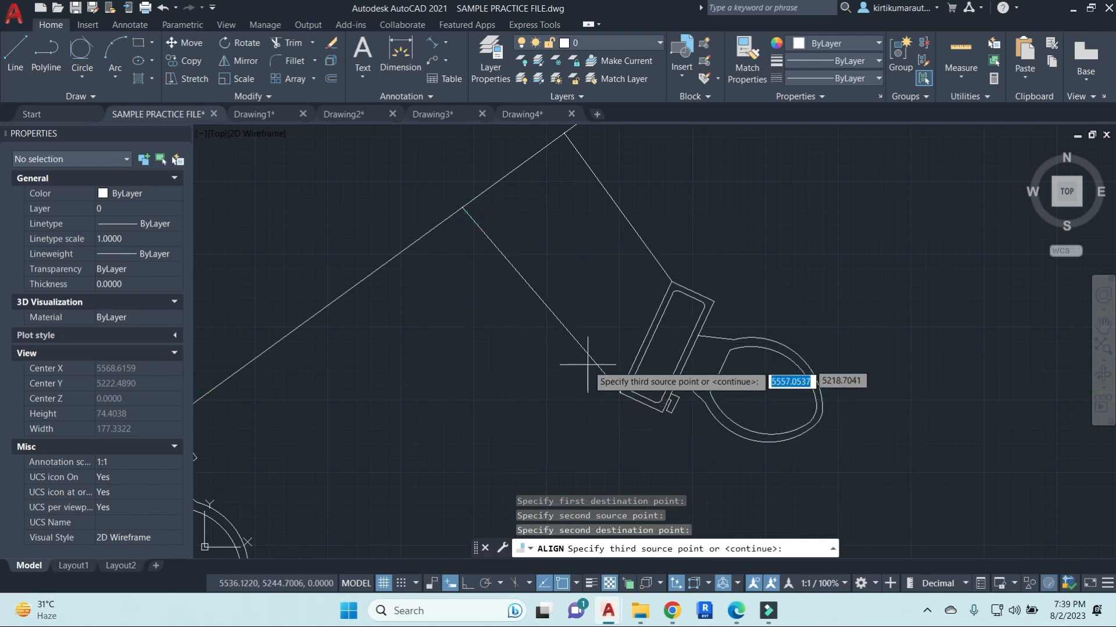
key("Return")
key("Return")
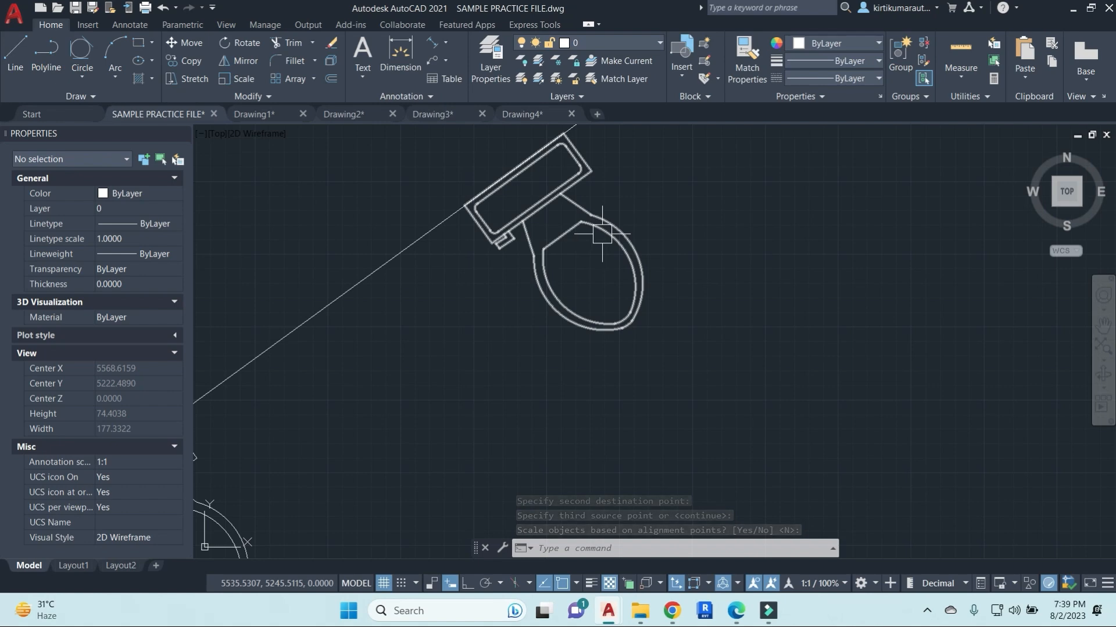
scroll(602, 232, "down", 6)
key("Escape")
key("Escape")
key("Escape")
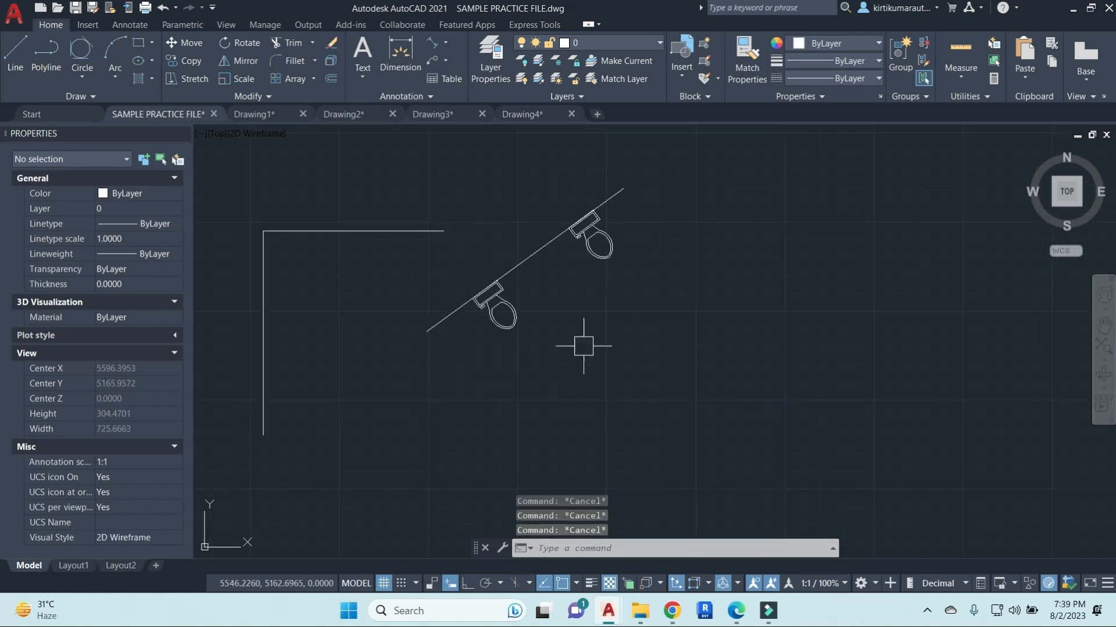
Copy the upper WC block on the slanted line into the empty area to its right.
left_click(624, 259)
type("co")
key("Return")
left_click(630, 302)
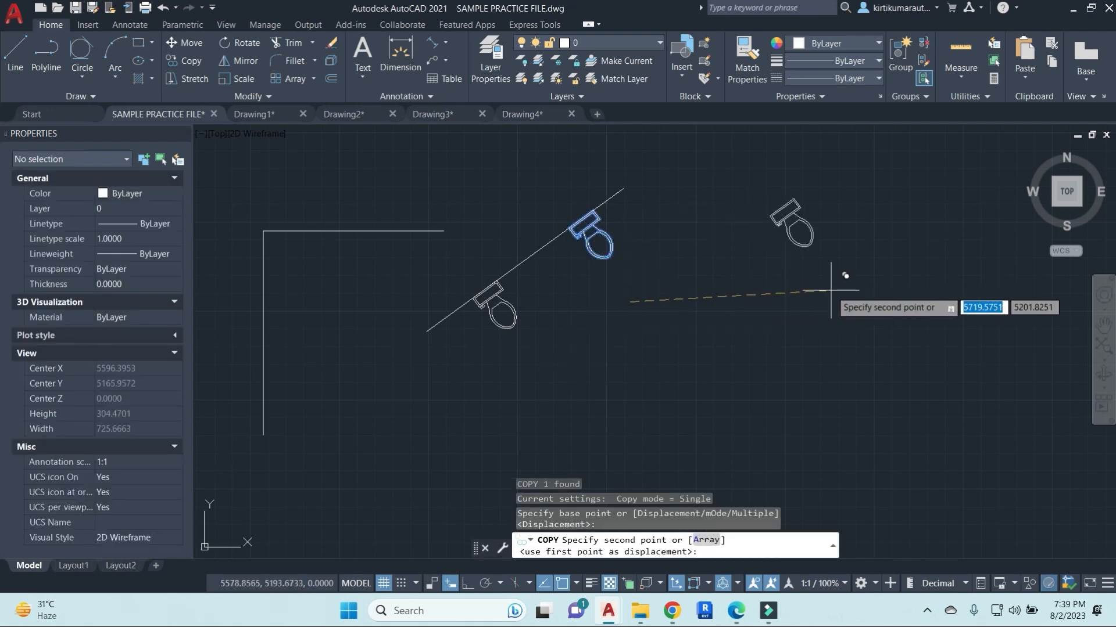
left_click(821, 347)
key("Escape")
key("Escape")
middle_click_drag(821, 343, 713, 378)
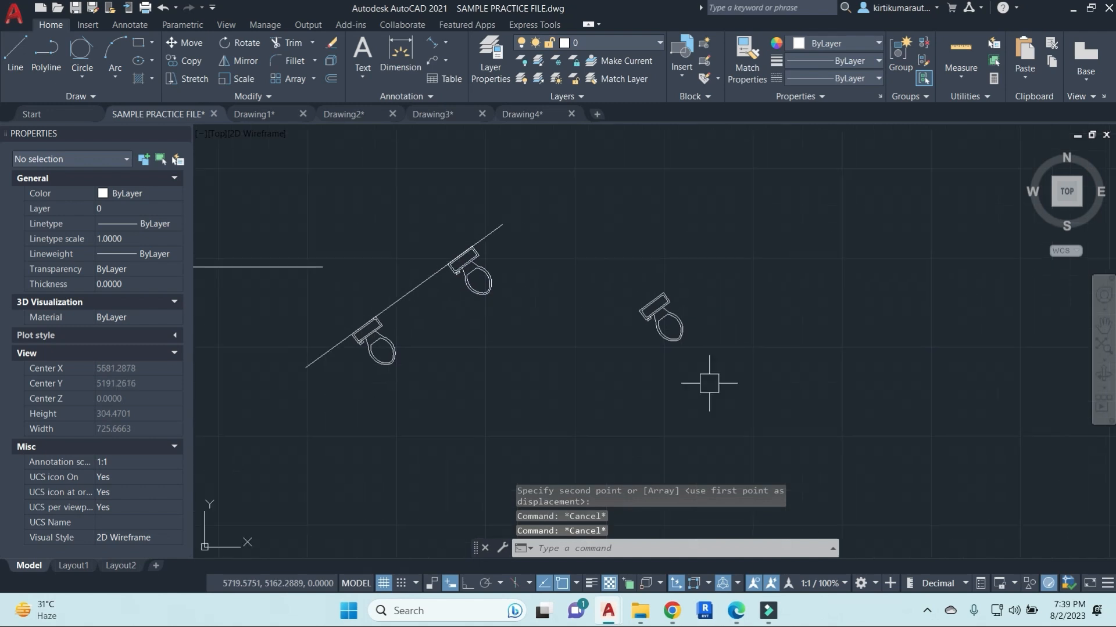
left_click(362, 48)
left_click(809, 254)
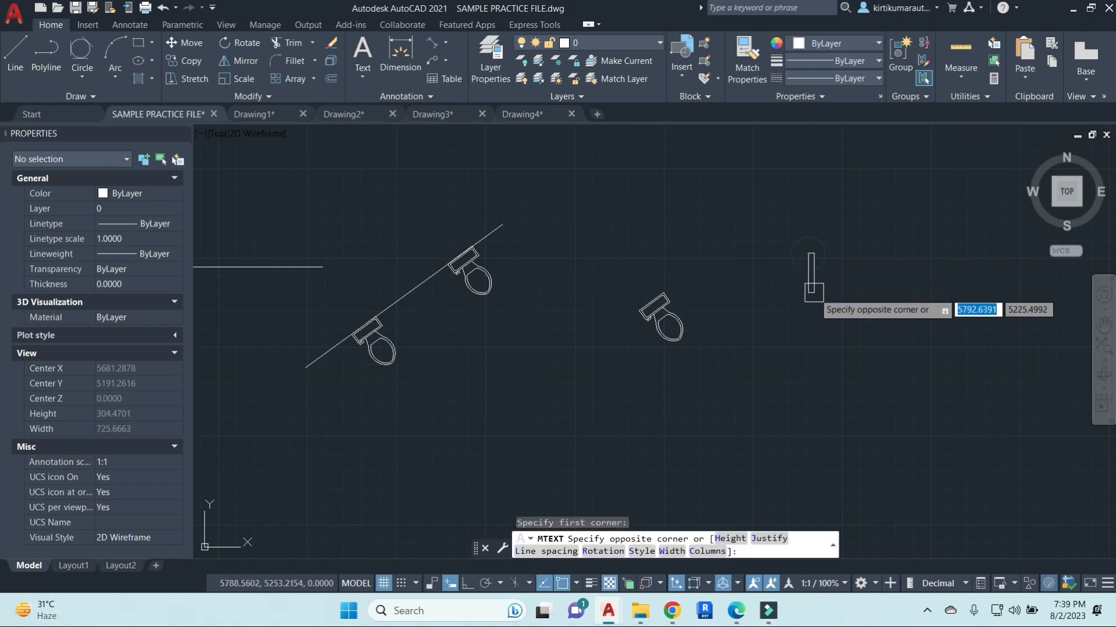
left_click(730, 539)
type("7")
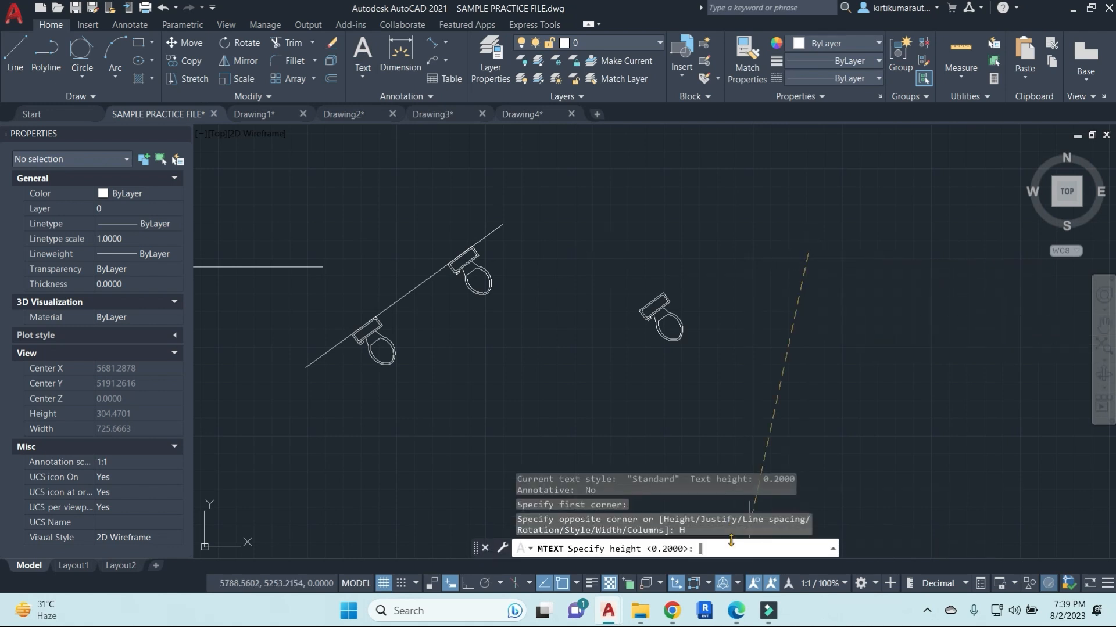
type("\"")
key("Return")
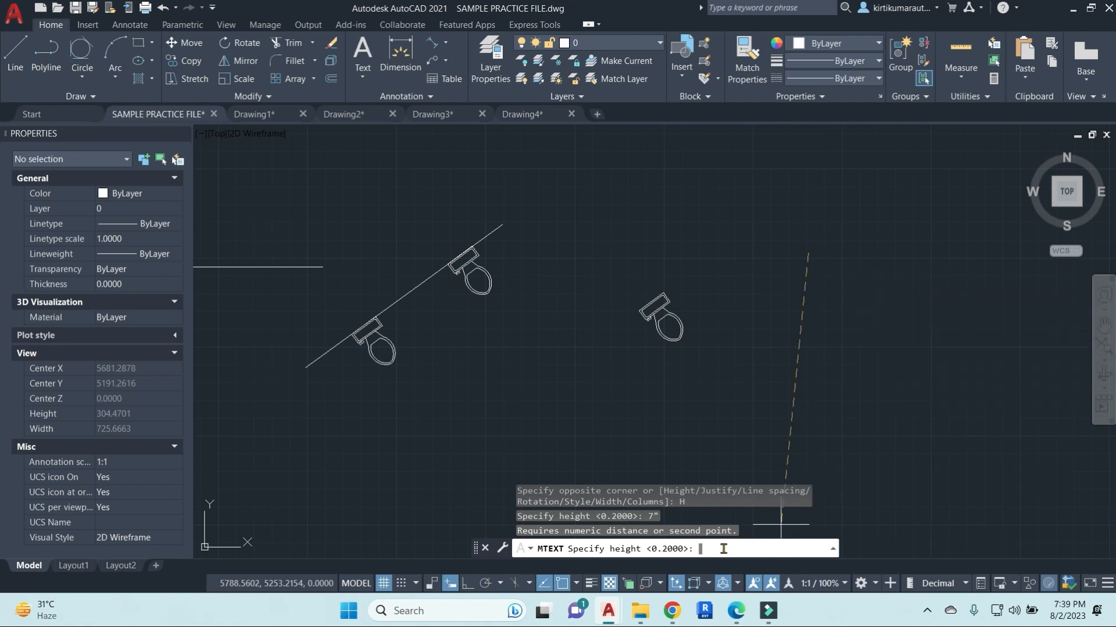
type("7")
key("Escape")
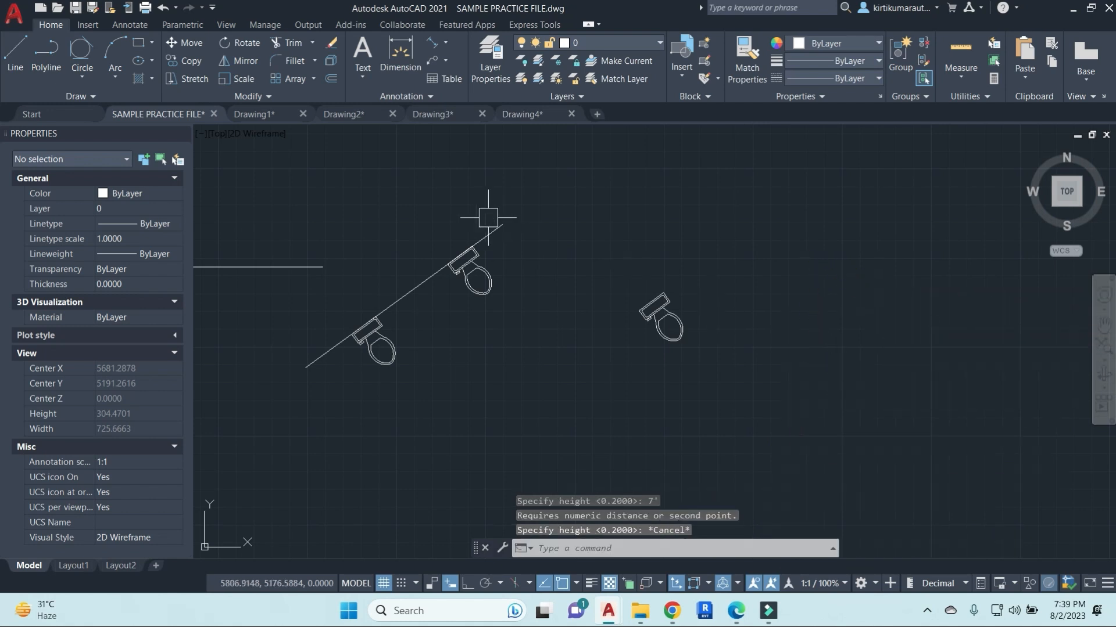
Switch to Drawing4 and place the multiline text "1" with a 7" height to the upper right of the WC blocks.
left_click(523, 114)
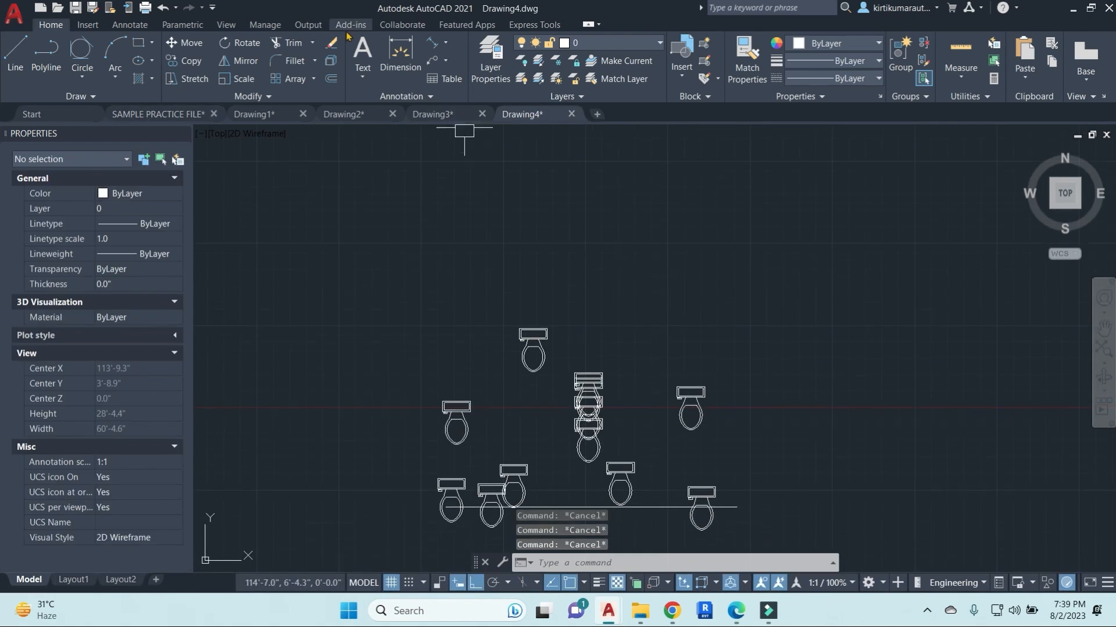
left_click(363, 56)
left_click(781, 281)
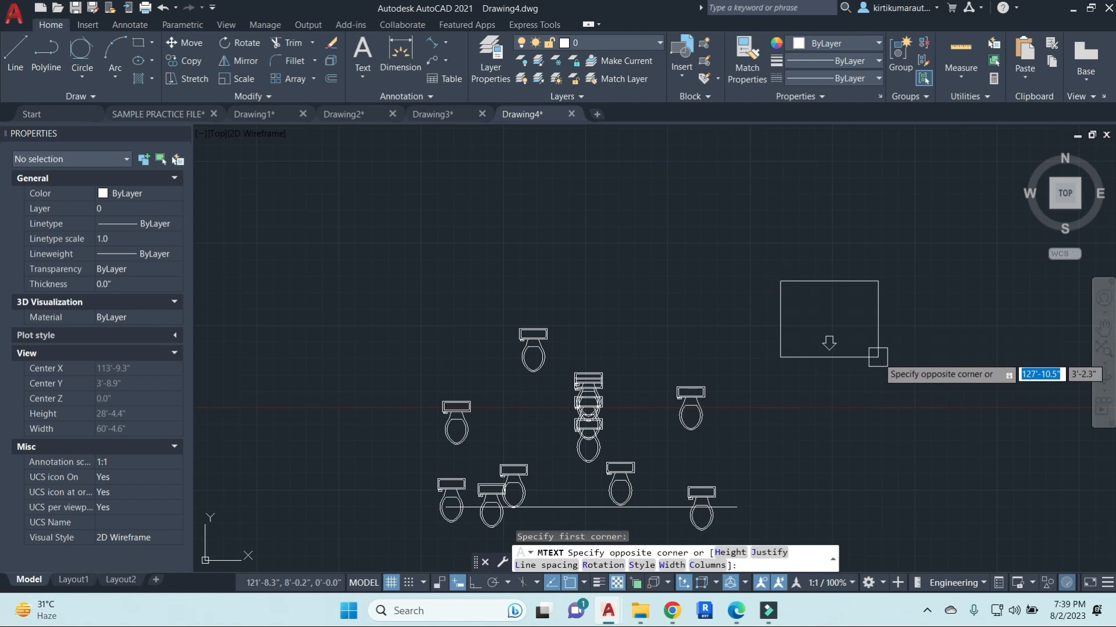
left_click(731, 553)
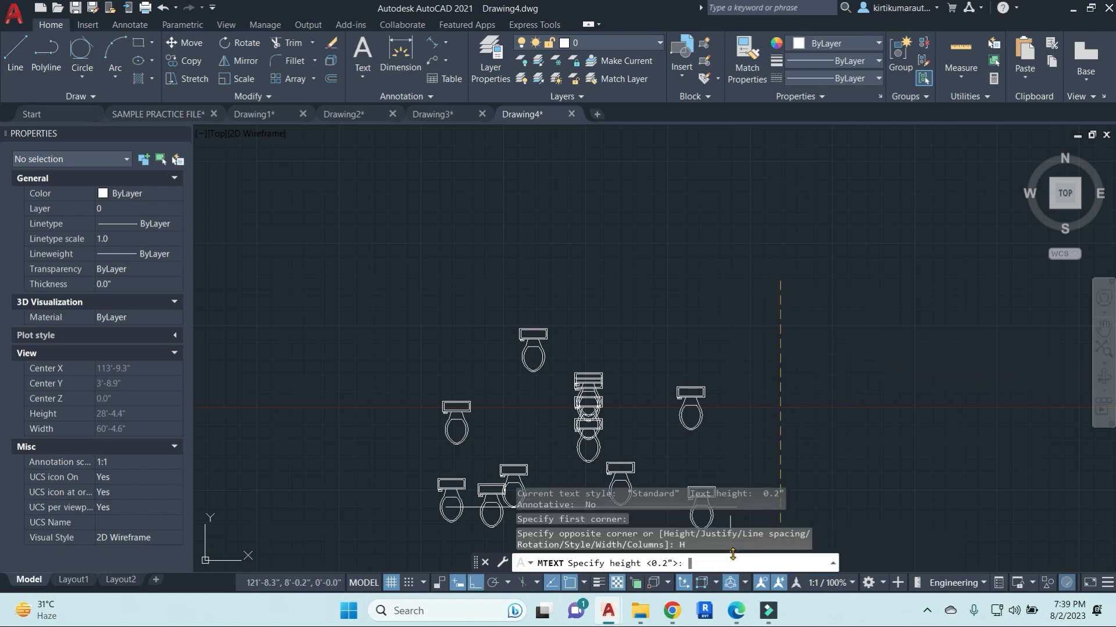
type("7\"")
key("Return")
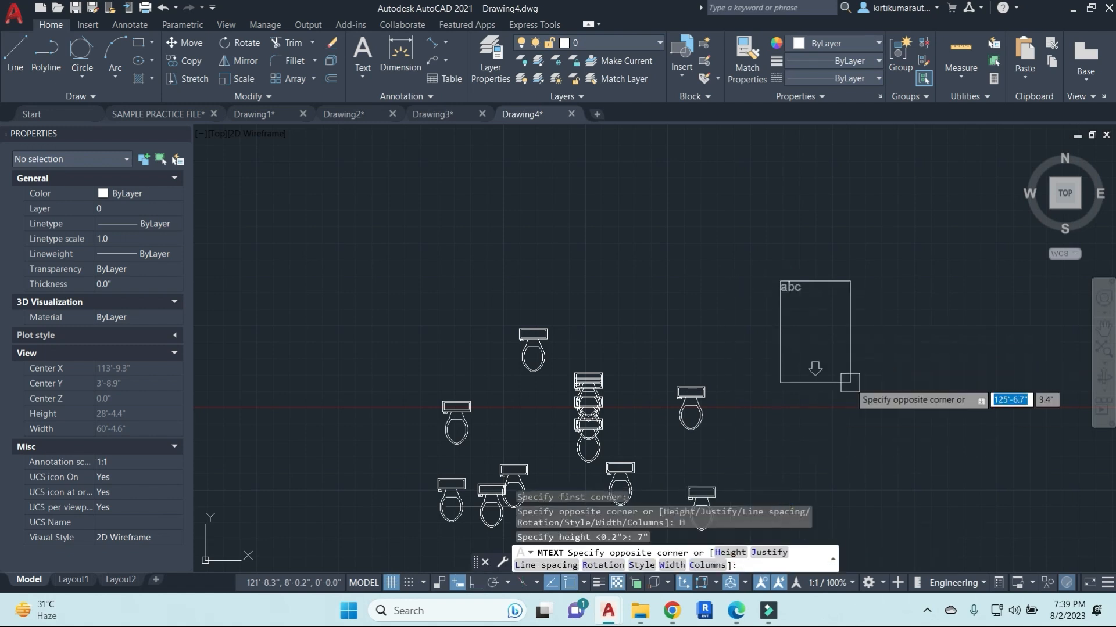
left_click(915, 366)
type("1")
left_click(864, 370)
key("Escape")
key("Escape")
Narrow the text frame of the "1" to a width of about 7".
middle_click_drag(792, 308, 573, 289)
scroll(569, 276, "up", 6)
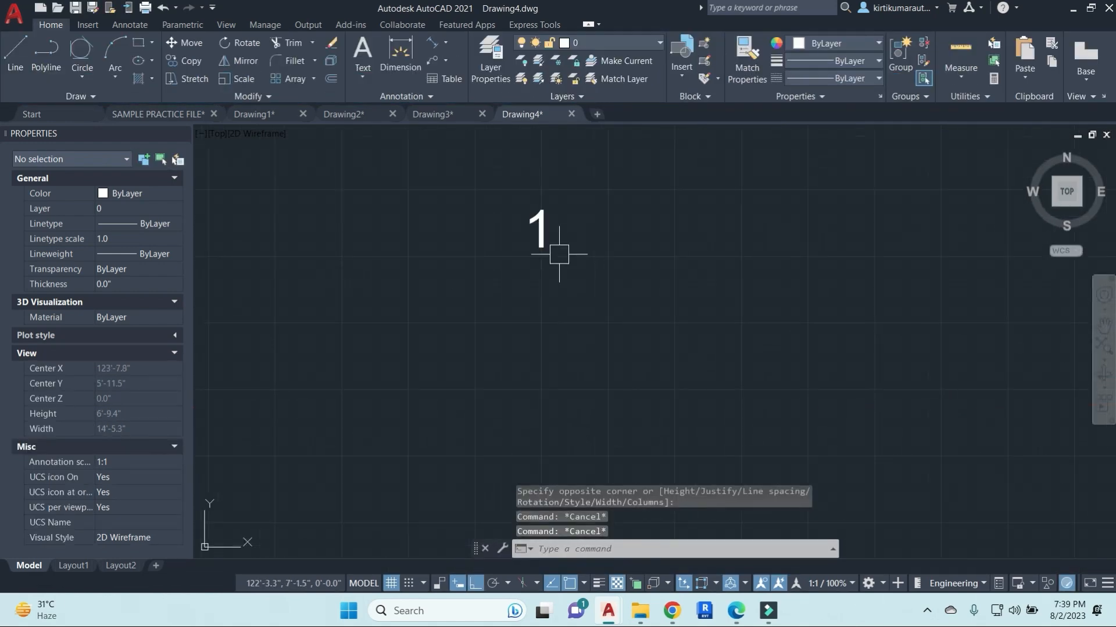
left_click(544, 222)
scroll(837, 290, "down", 5)
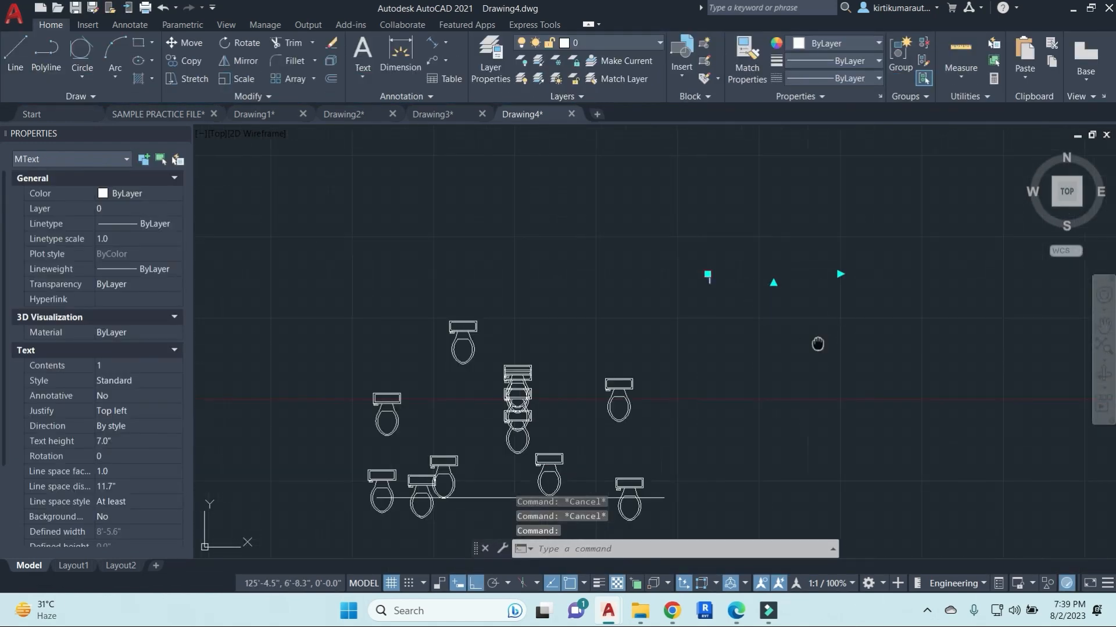
scroll(822, 277, "up", 1)
left_click(822, 275)
scroll(691, 250, "up", 3)
left_click(709, 260)
key("Escape")
Try to copy the text "1" using the Displacement option of the Copy command.
left_click(712, 366)
type("co")
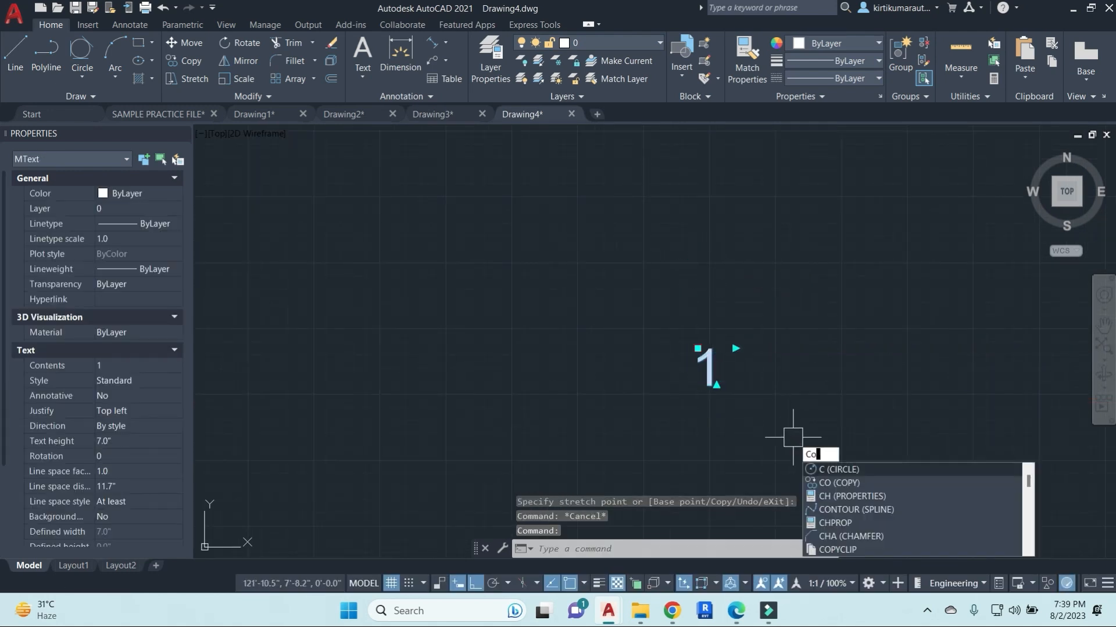
key("Return")
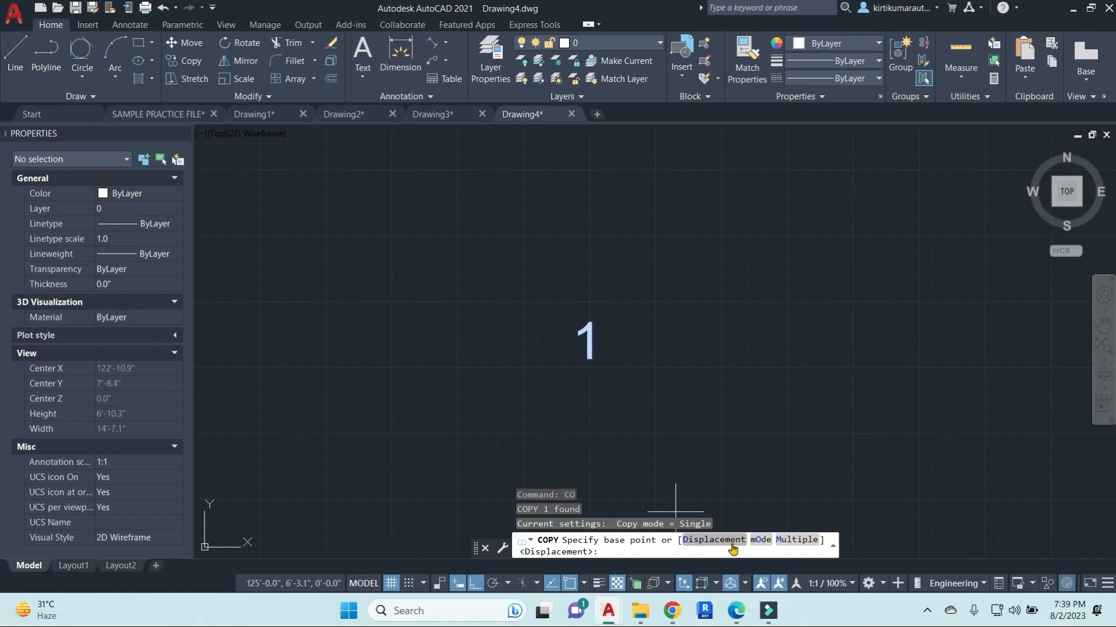
type("D")
key("Return")
left_click(687, 360)
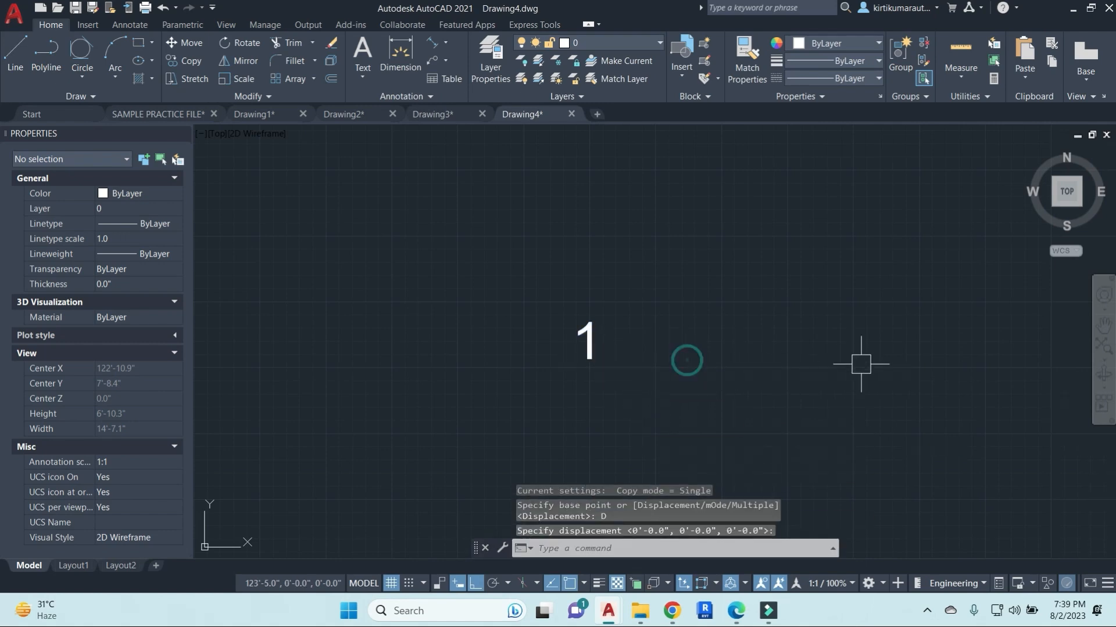
Copy the text "1" horizontally to the right from a picked base point and select the copy.
left_click(591, 348)
type("c")
key("Return")
left_click(590, 393)
left_click(812, 394)
key("Escape")
left_click(808, 347)
middle_click_drag(832, 392, 743, 398)
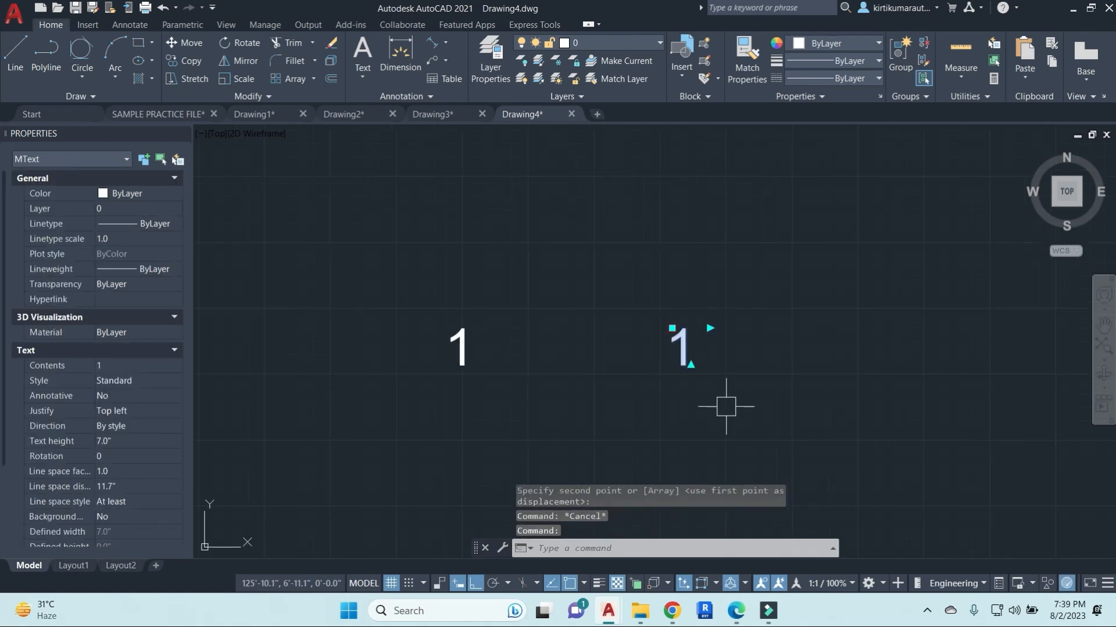
Copy the selected text "1" once more horizontally to the right.
key("Return")
left_click(709, 401)
left_click(863, 403)
key("Escape")
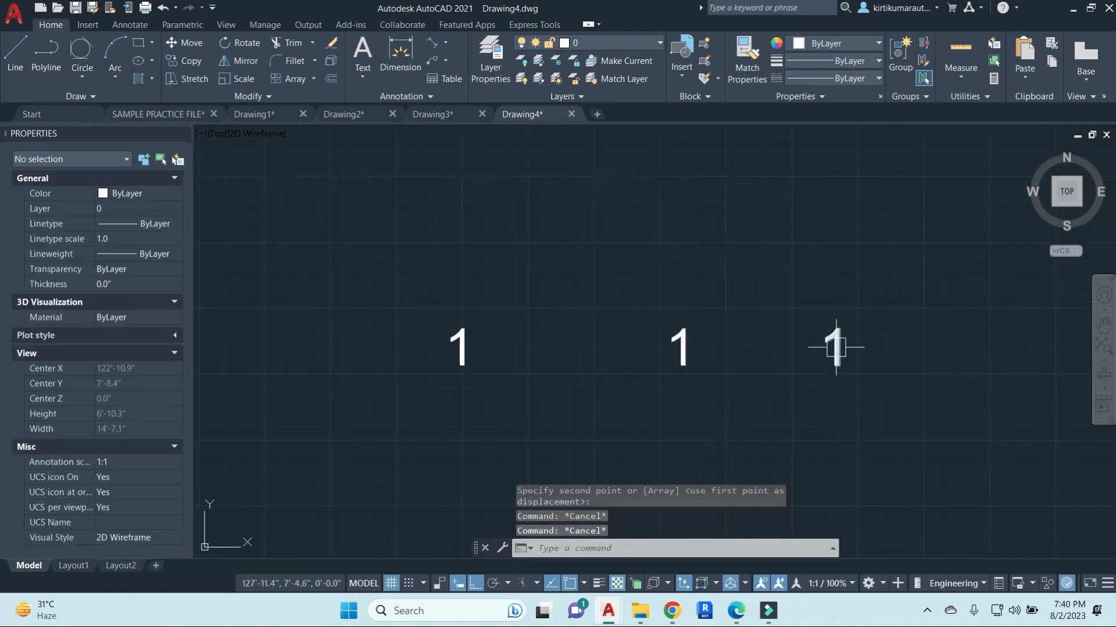
Erase both copies of the text "1", keeping only the original.
left_click(835, 347)
type("e")
key("Return")
left_click(863, 450)
left_click(602, 248)
type("e")
key("Return")
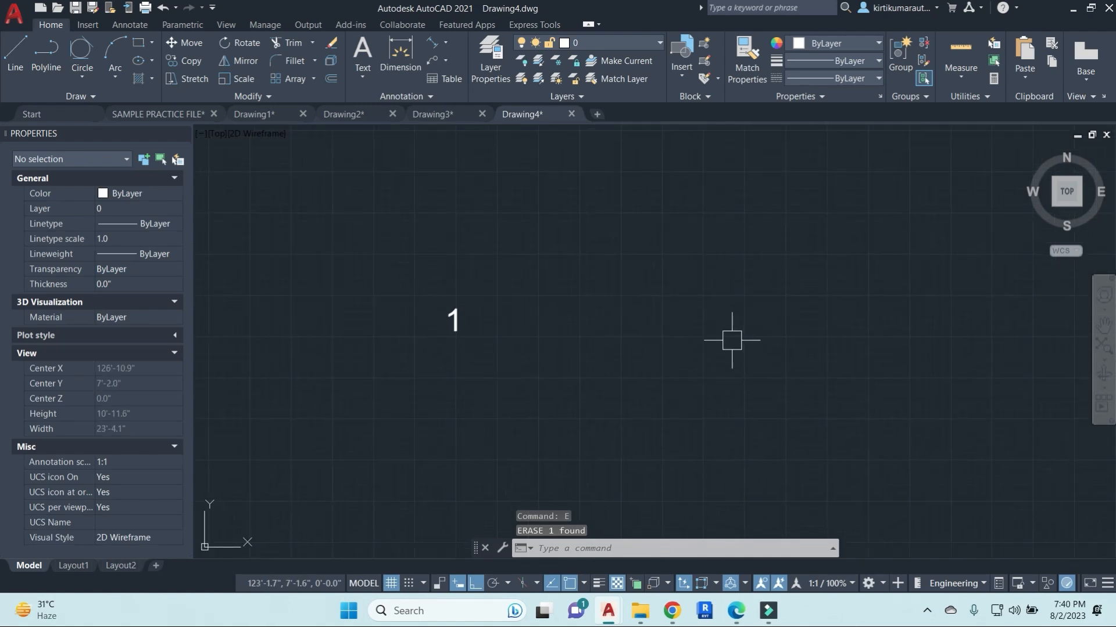
Copy the remaining text "1" horizontally to the right as an array of 10 items.
left_click(464, 319)
type("co")
key("Return")
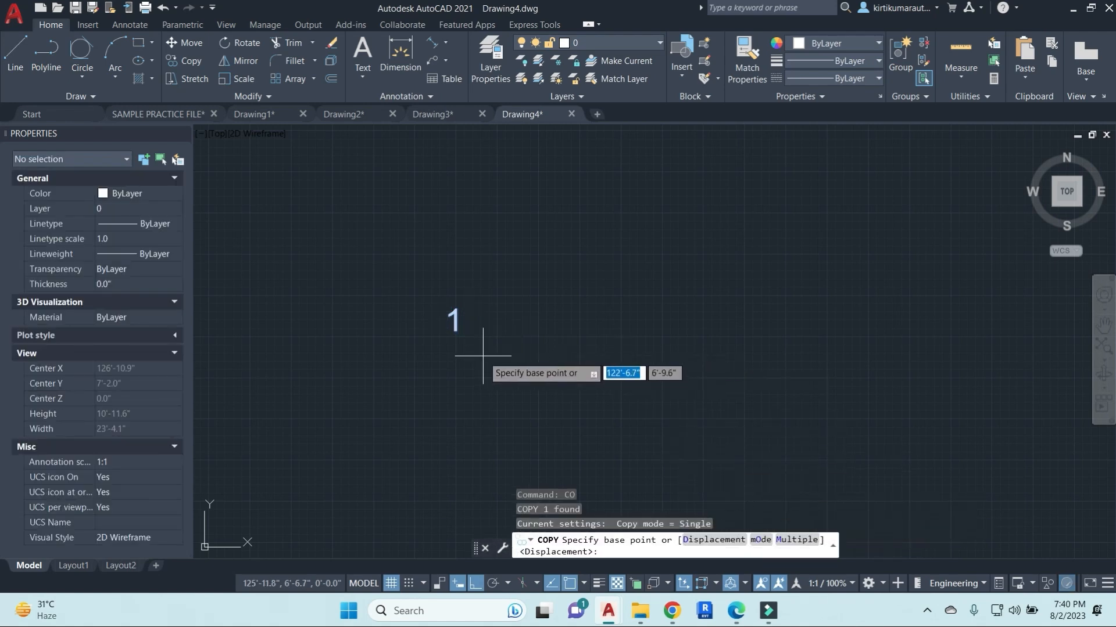
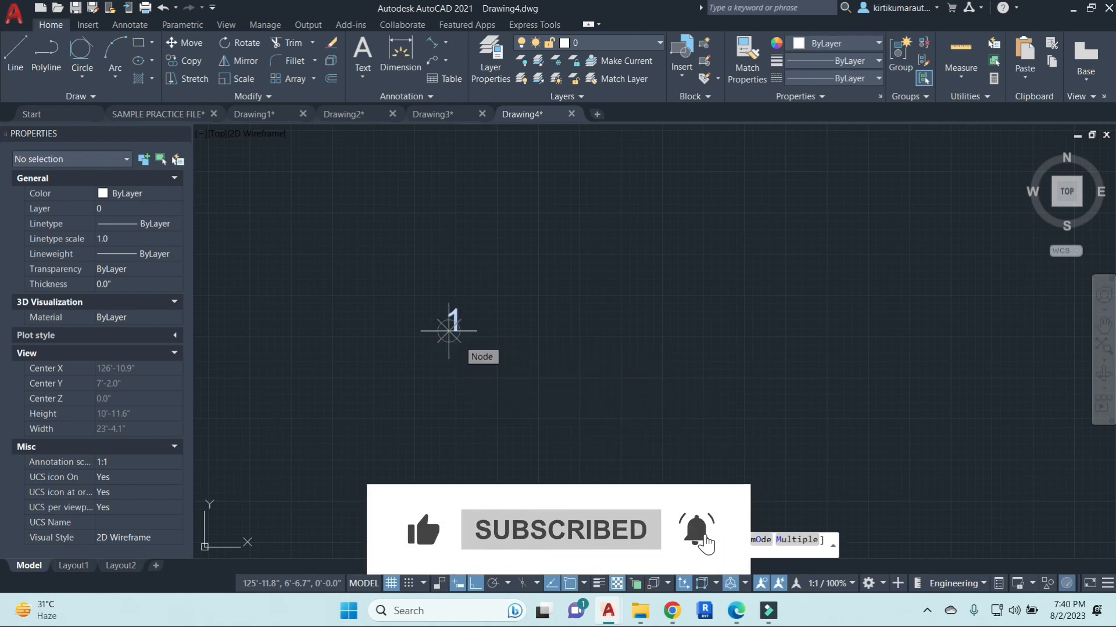
left_click(448, 331)
left_click(706, 540)
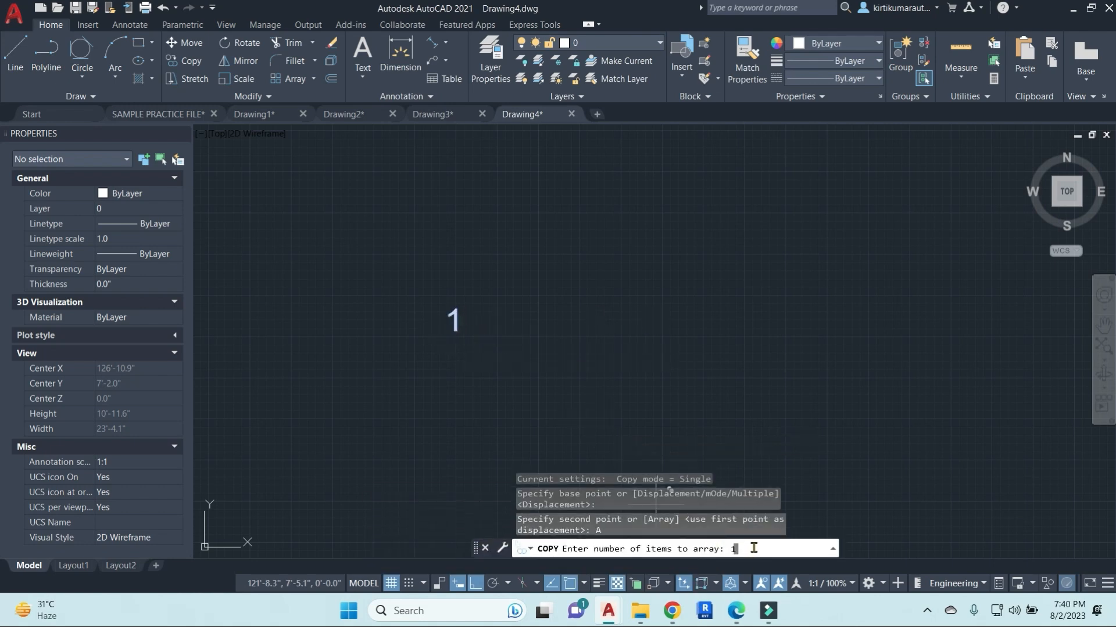
key("Return")
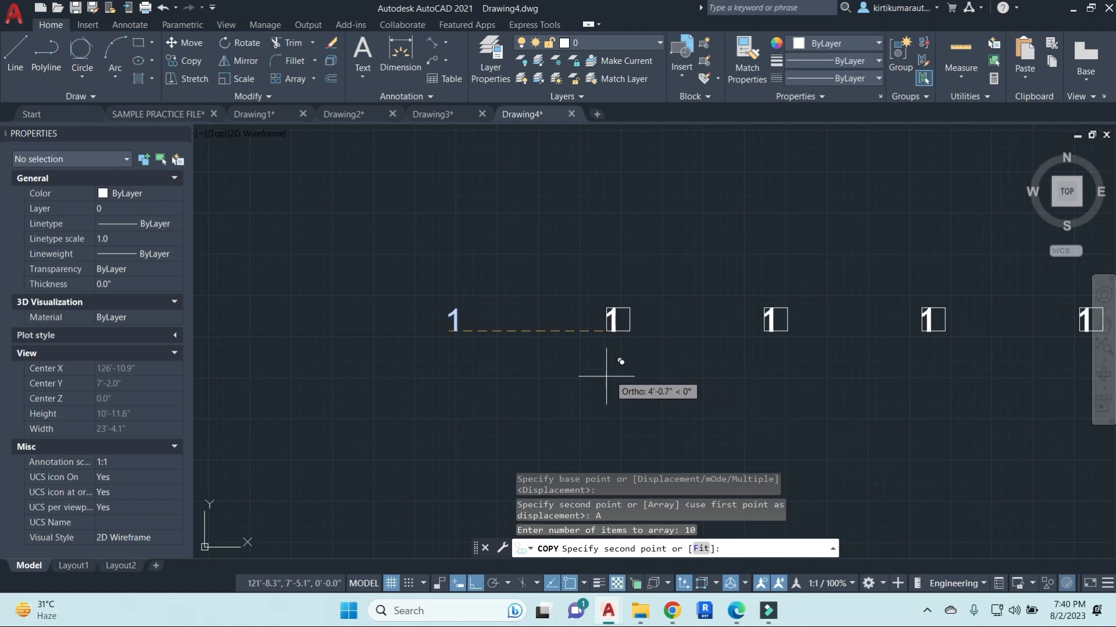
left_click(518, 374)
scroll(601, 402, "down", 3)
middle_click_drag(722, 421, 656, 410)
scroll(497, 371, "up", 4)
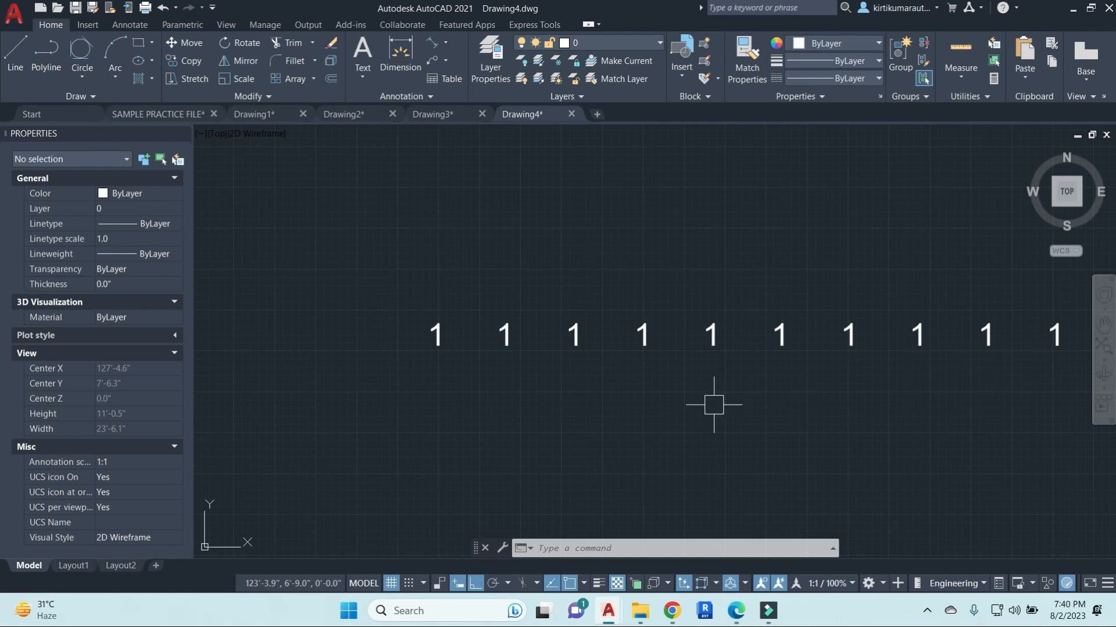
scroll(701, 415, "down", 4)
middle_click_drag(702, 426, 574, 332)
key("Escape")
key("Escape")
key("Escape")
left_click(754, 314)
key("Escape")
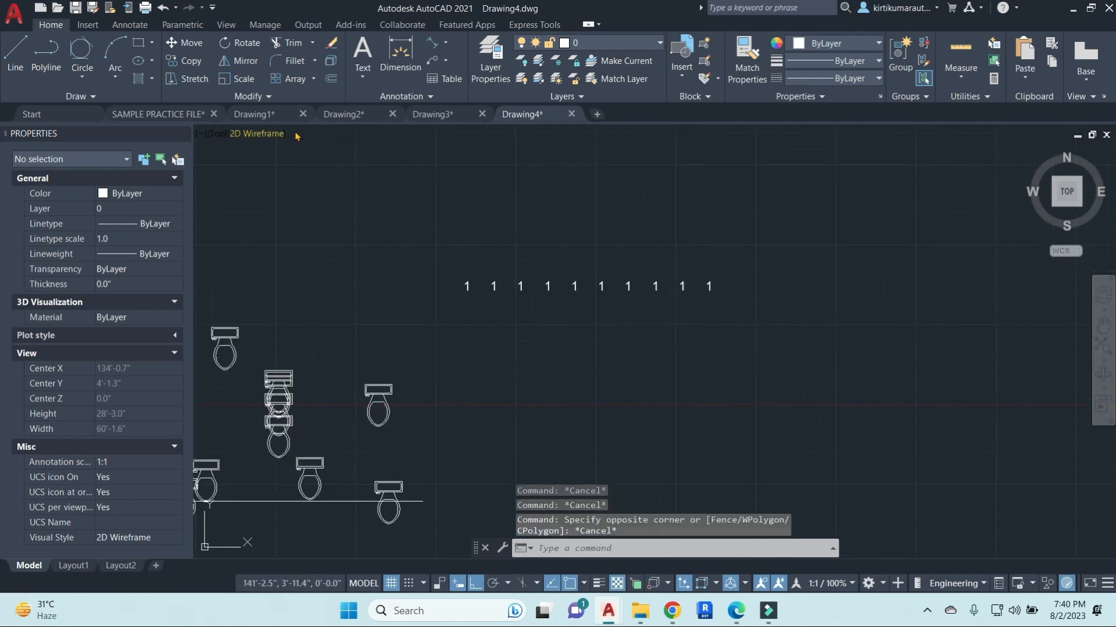
middle_click_drag(408, 268, 561, 286)
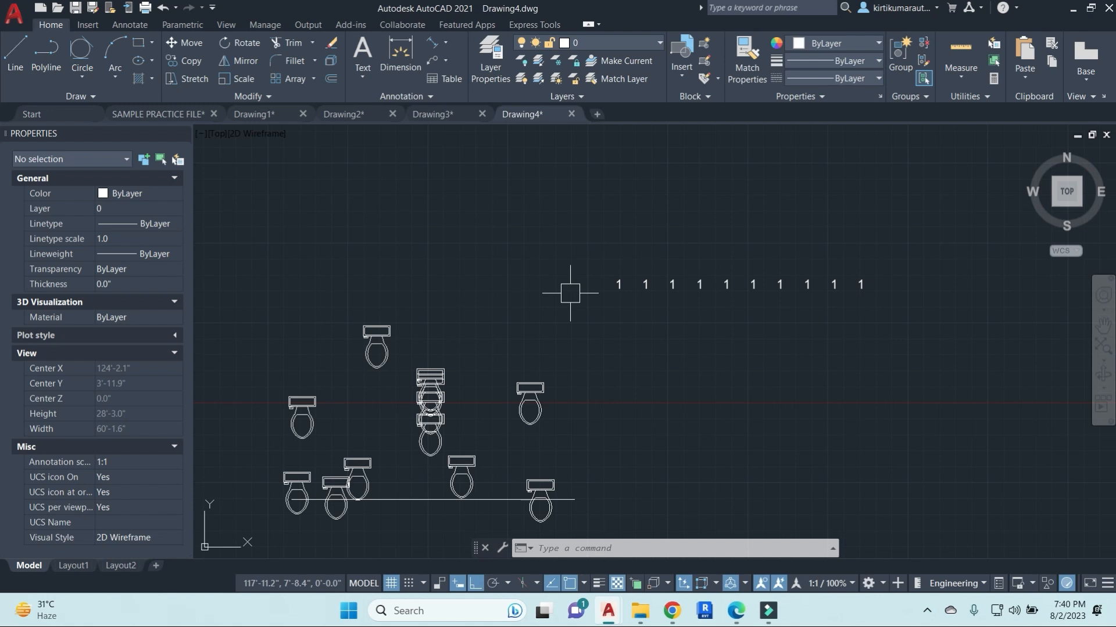
left_click(570, 293)
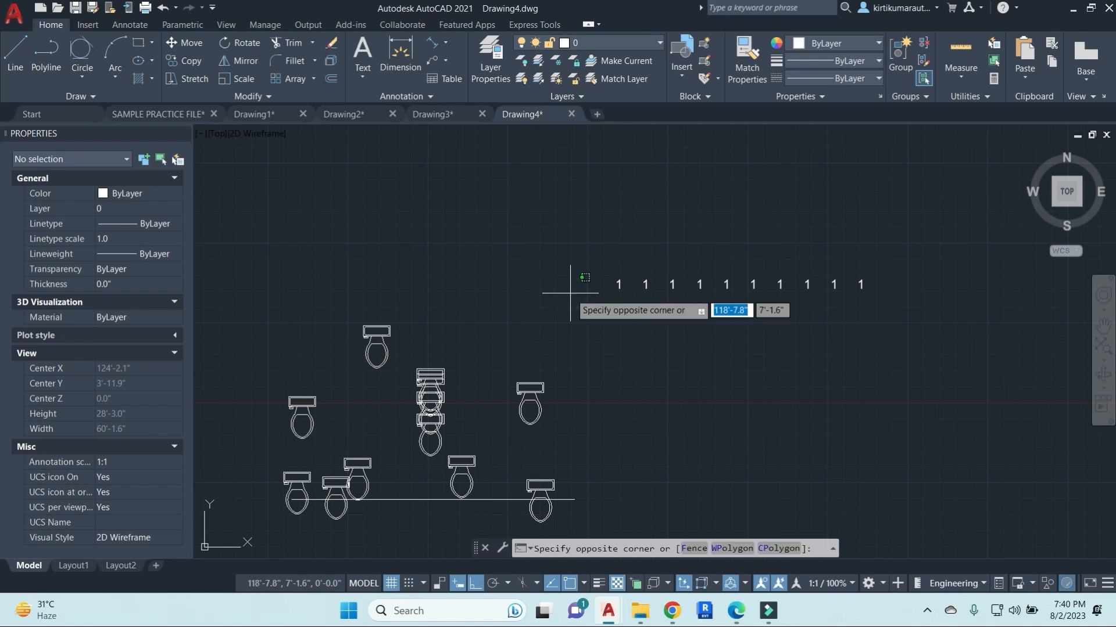
key("Escape")
key("Escape")
key("Escape")
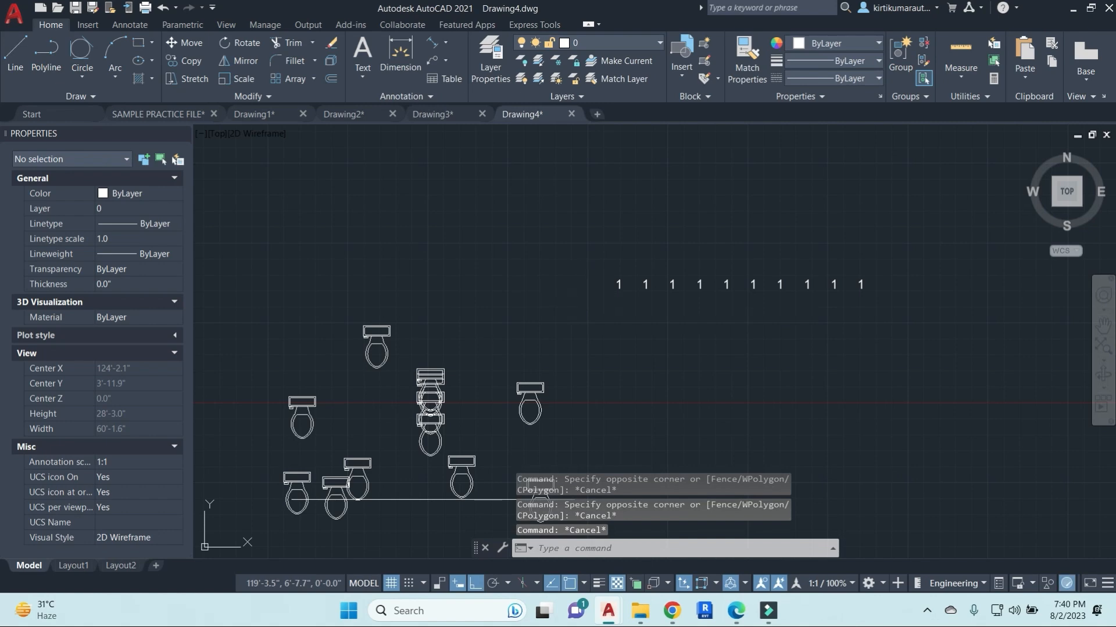
Draw a wide rectangle in the empty area below the row of "1" texts.
type("rec")
key("Return")
left_click(690, 344)
left_click(894, 447)
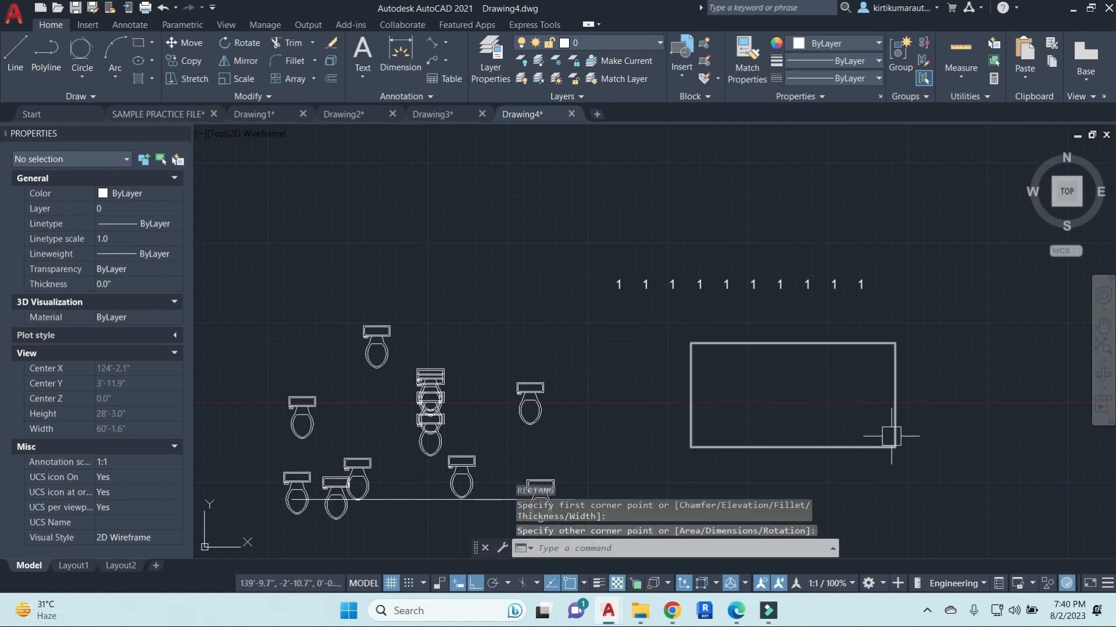
key("Escape")
Switch to the SAMPLE PRACTICE FILE drawing and bring its whole floor plan into view.
left_click(194, 115)
scroll(561, 343, "down", 3)
scroll(523, 337, "up", 3)
middle_click_drag(526, 326, 784, 321)
scroll(804, 272, "up", 2)
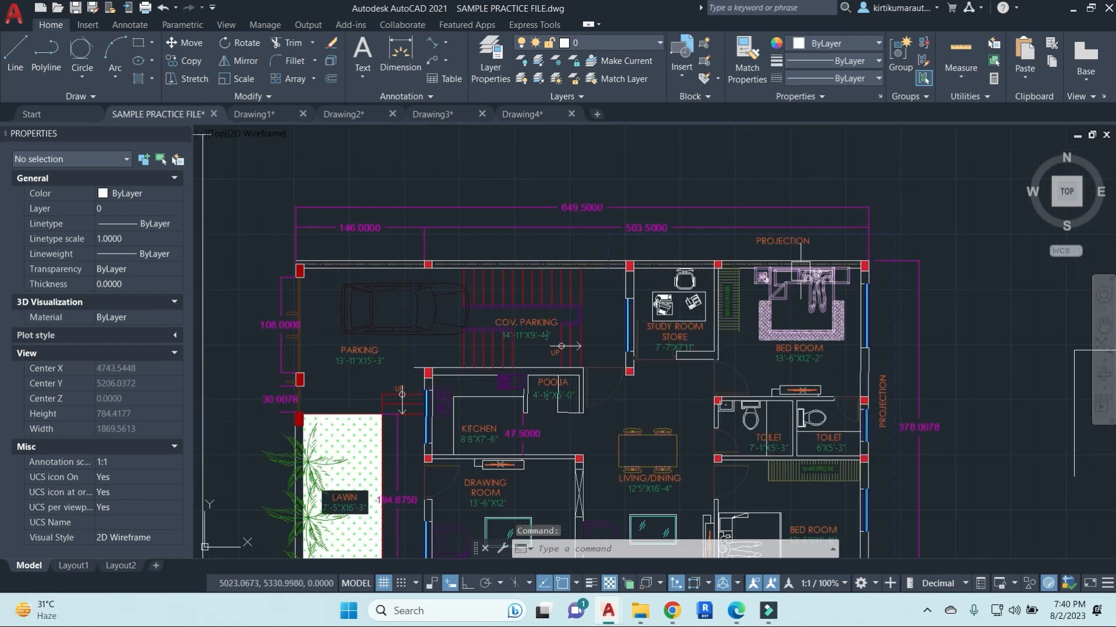
scroll(561, 346, "down", 2)
key("Escape")
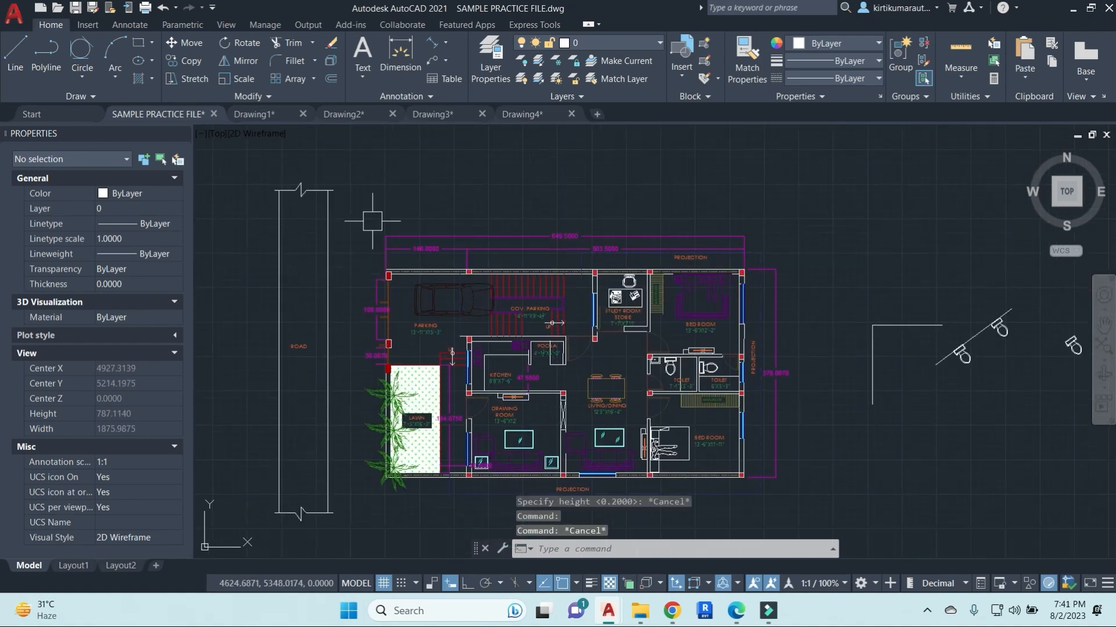
Copy the entire floor plan with its dimensions, excluding the road, into the empty area above the original.
left_click(363, 206)
left_click(815, 518)
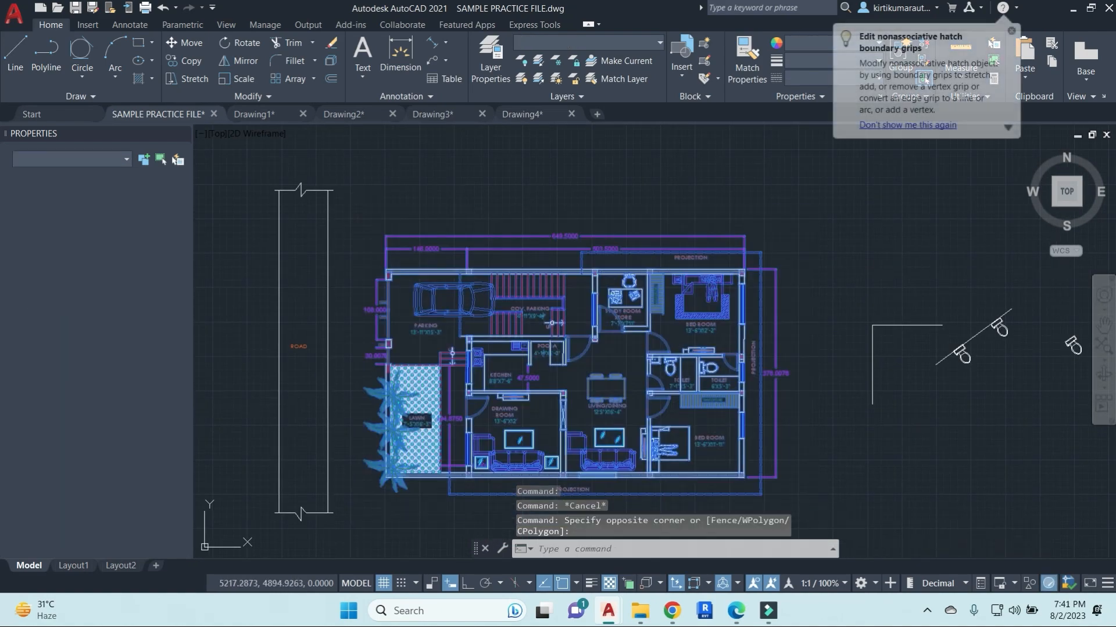
type("co")
key("Return")
scroll(815, 472, "down", 2)
left_click(837, 424)
key("Escape")
key("Escape")
key("Escape")
scroll(817, 343, "up", 2)
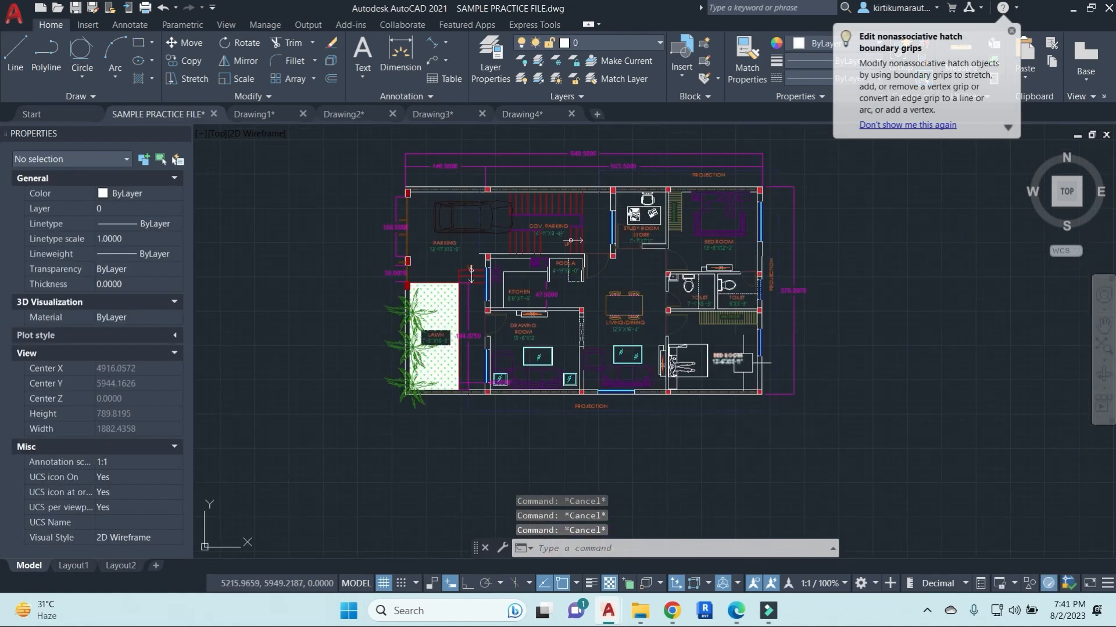
scroll(871, 406, "up", 4)
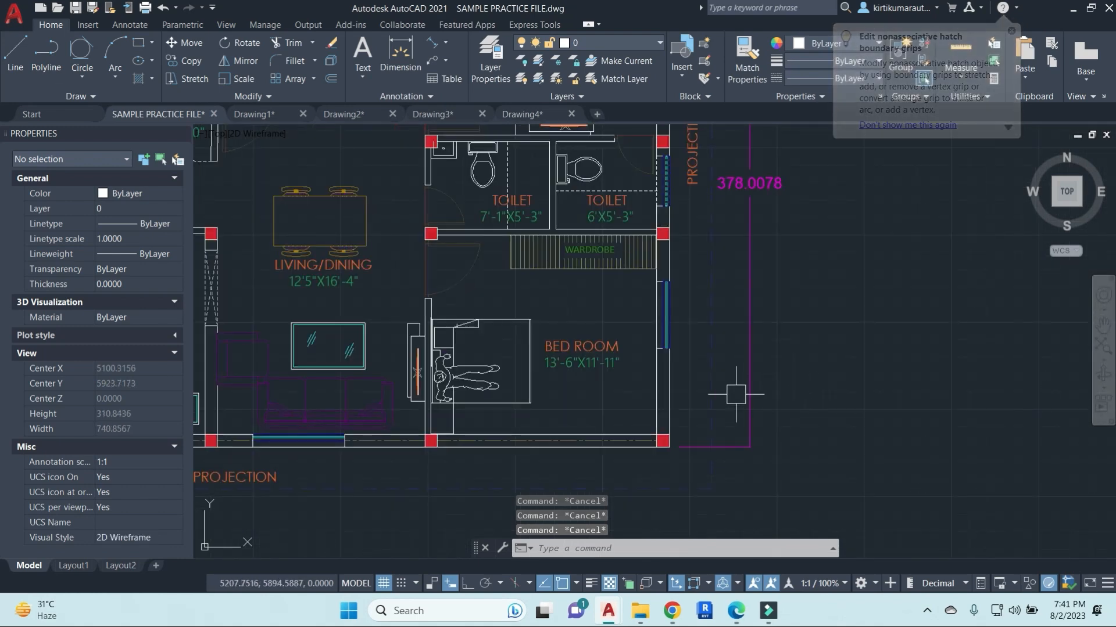
scroll(763, 321, "down", 4)
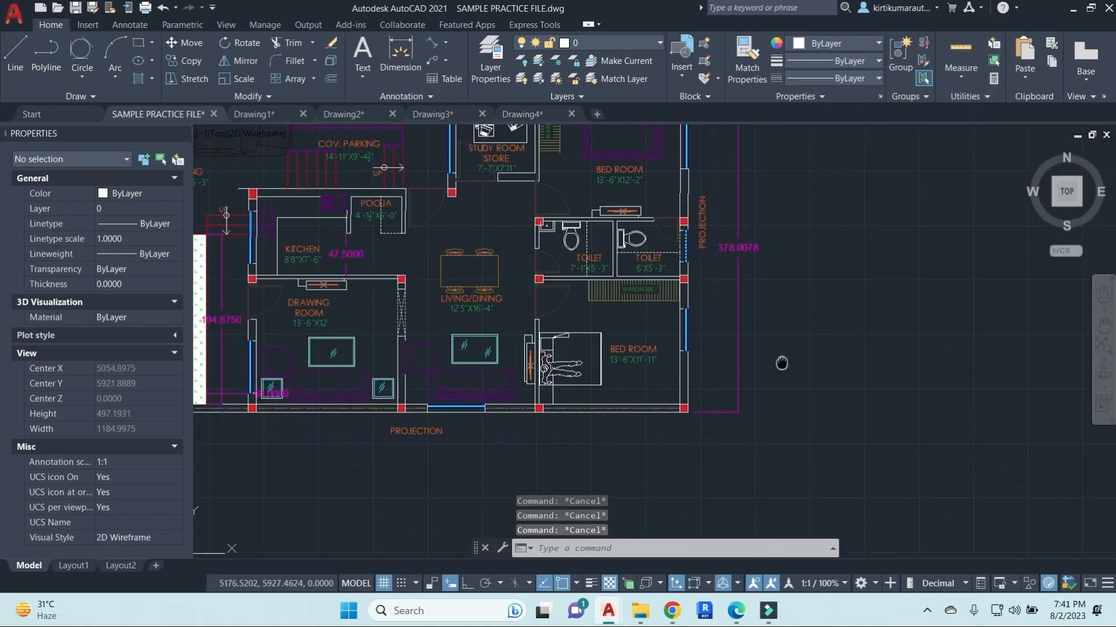
Draw a wide rectangle with a perimeter of about 616 units to the upper right of the copied floor plan.
type("rec")
key("Return")
middle_click_drag(859, 354, 769, 382)
left_click(771, 218)
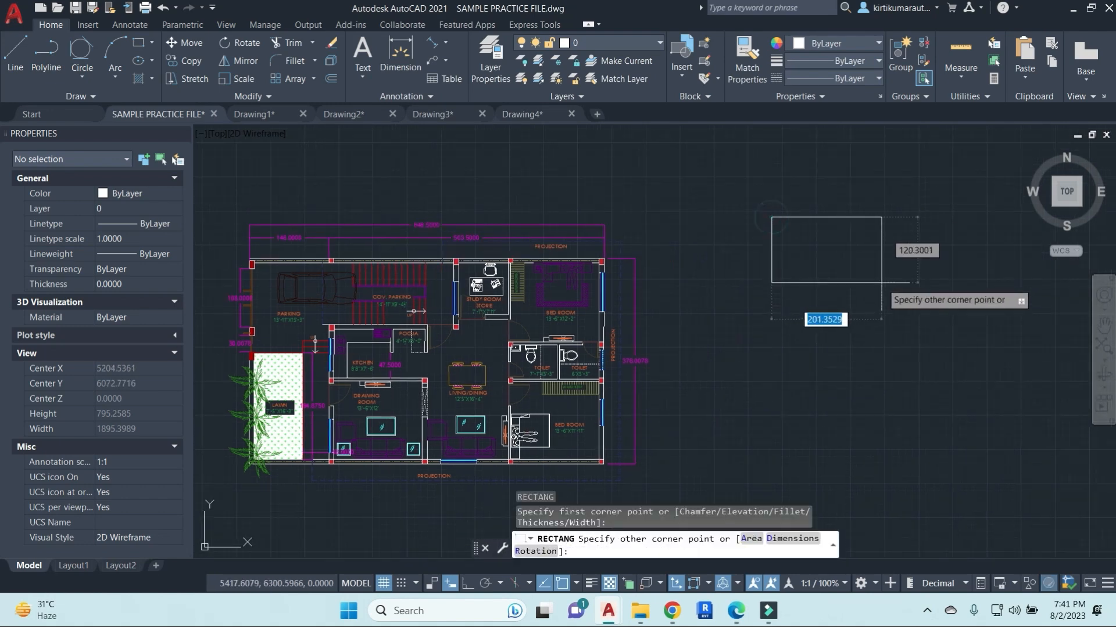
left_click(889, 268)
middle_click_drag(897, 252, 804, 278)
scroll(804, 278, "up", 2)
key("Escape")
key("Escape")
key("Escape")
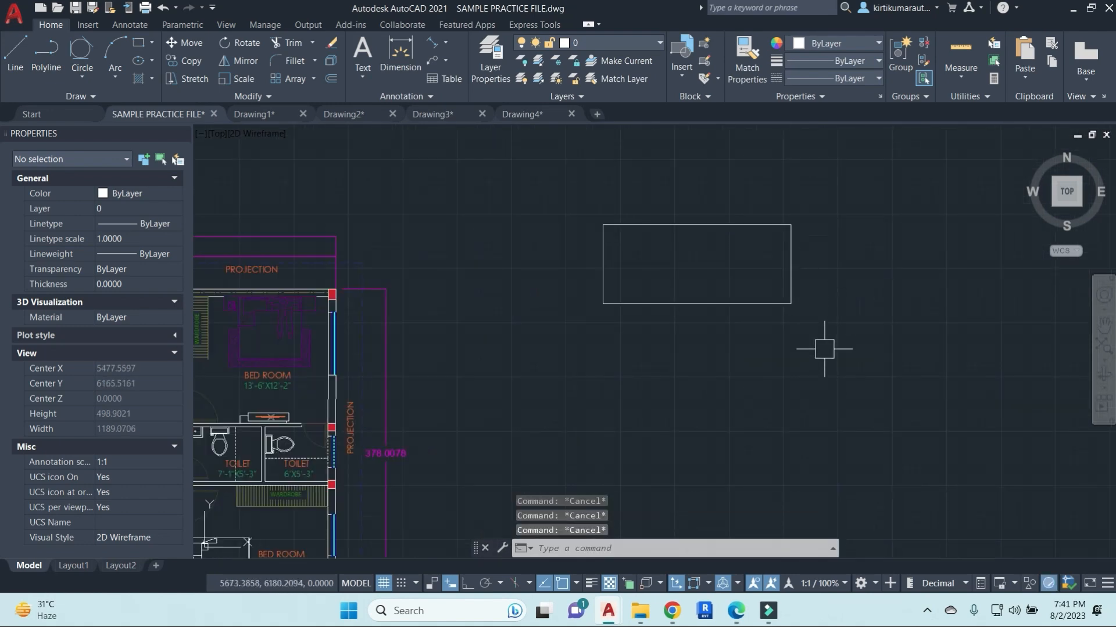
Stretch the right edge of the new rectangle outward to the right to lengthen it.
left_click(790, 266)
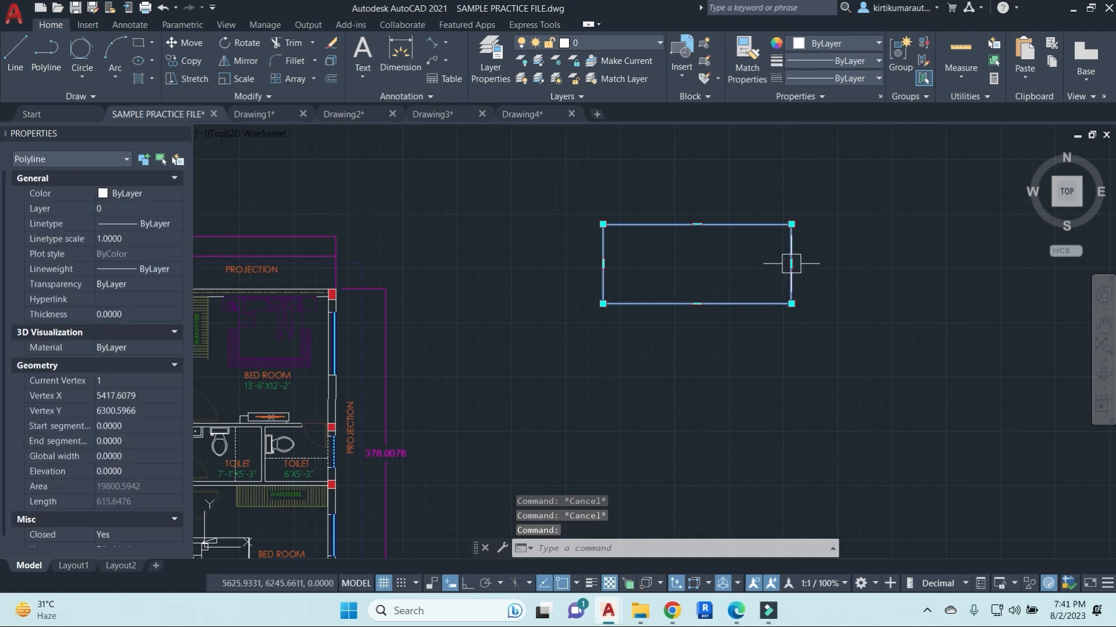
left_click(791, 264)
middle_click_drag(663, 419, 815, 309)
key("Escape")
key("Escape")
scroll(498, 256, "up", 6)
left_click(468, 354)
left_click(453, 382)
left_click(456, 219)
key("Escape")
left_click(461, 234)
key("Escape")
scroll(715, 295, "down", 4)
middle_click_drag(969, 361, 535, 364)
scroll(546, 367, "down", 4)
middle_click_drag(760, 374, 693, 399)
key("Escape")
key("Escape")
scroll(654, 317, "up", 4)
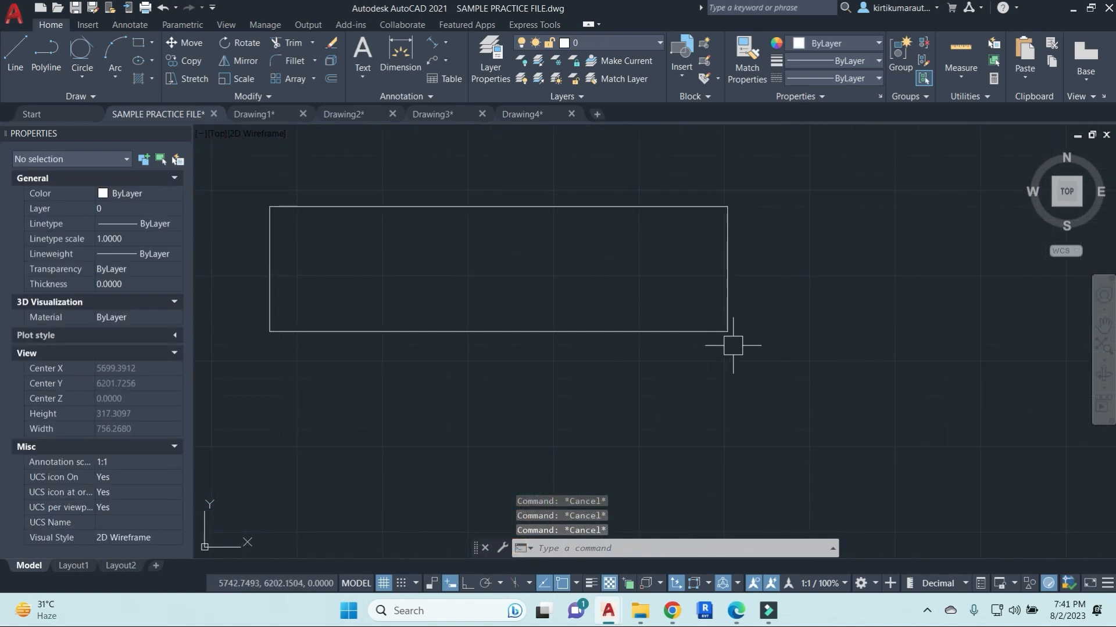
Try to stretch the rectangle after crossing-selecting its right end and then the whole rectangle.
key("Return")
left_click(781, 404)
left_click(702, 172)
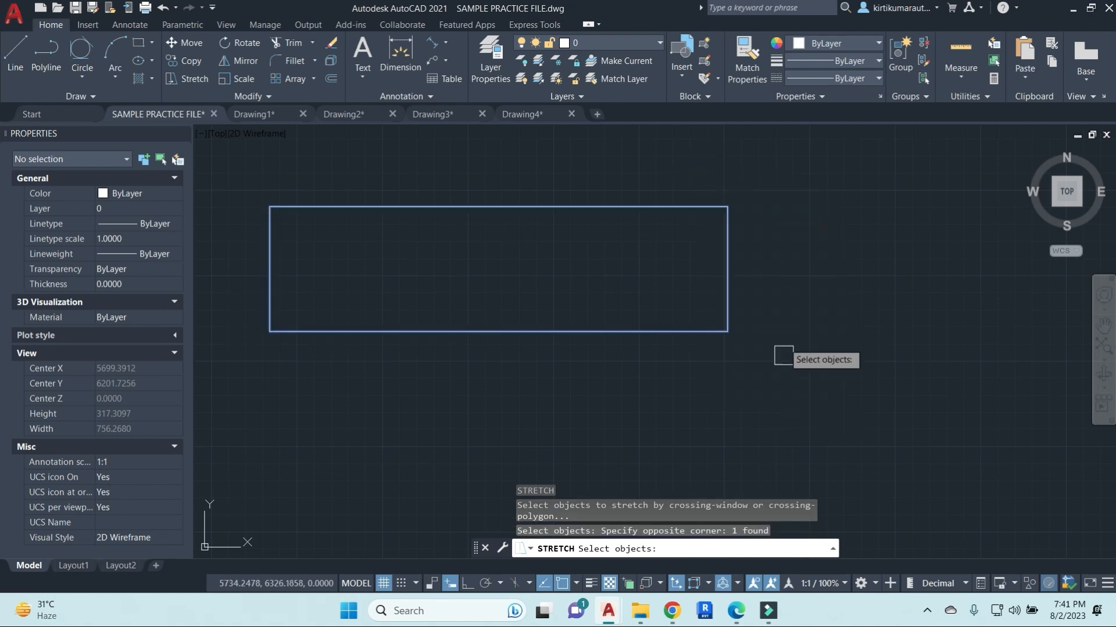
left_click(788, 386)
left_click(220, 141)
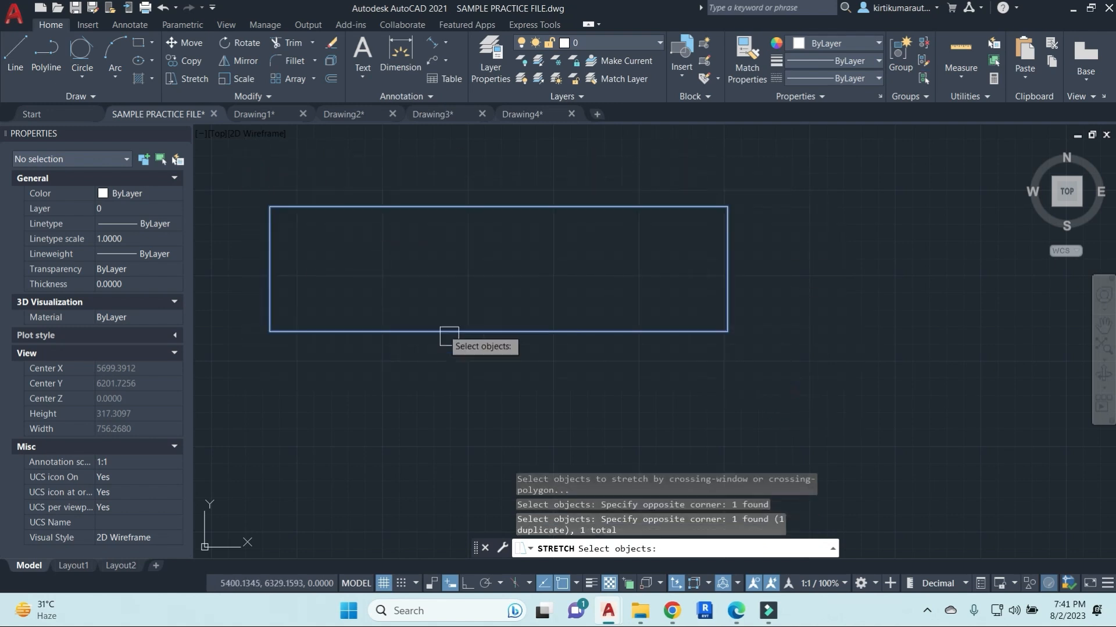
key("Return")
left_click(426, 380)
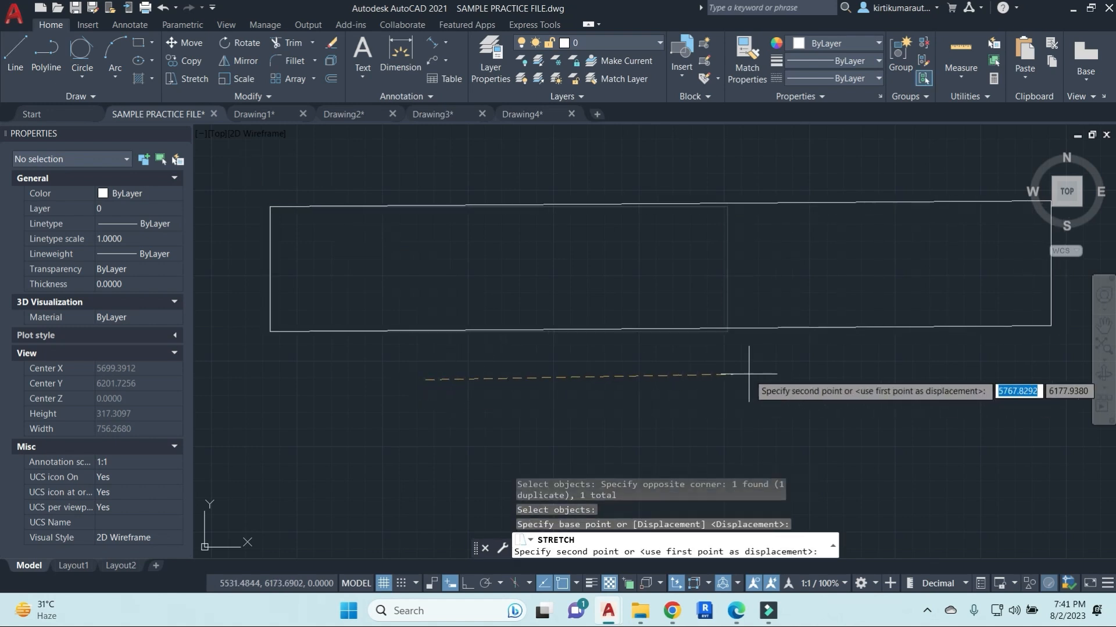
key("Escape")
key("Escape")
key("Escape")
Try to stretch only the rectangle's right end horizontally, turning Ortho on during the command.
key("Return")
left_click(766, 407)
left_click(665, 155)
key("Return")
left_click(511, 399)
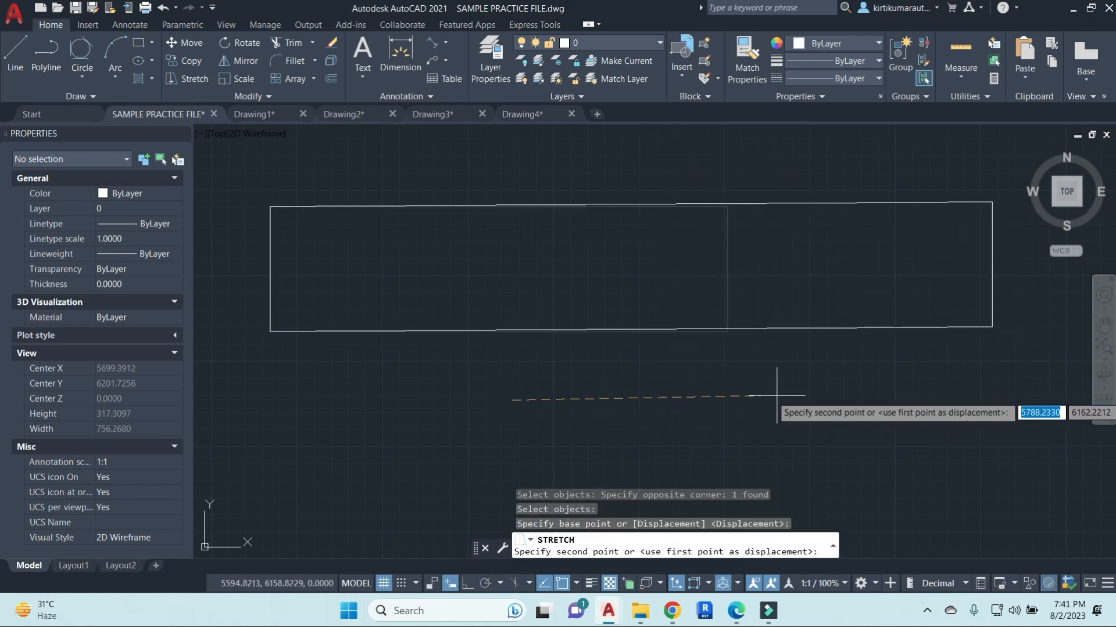
key("F8")
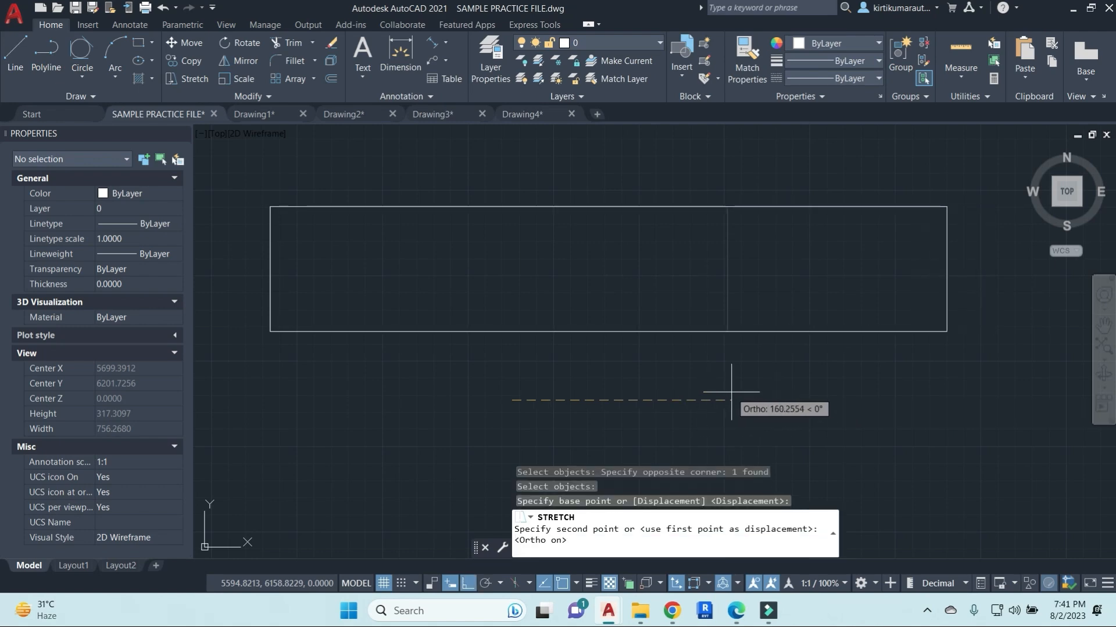
key("Escape")
key("Escape")
Try the Stretch command on the whole rectangle by enclosing it completely in the crossing window.
scroll(726, 349, "down", 2)
type("x")
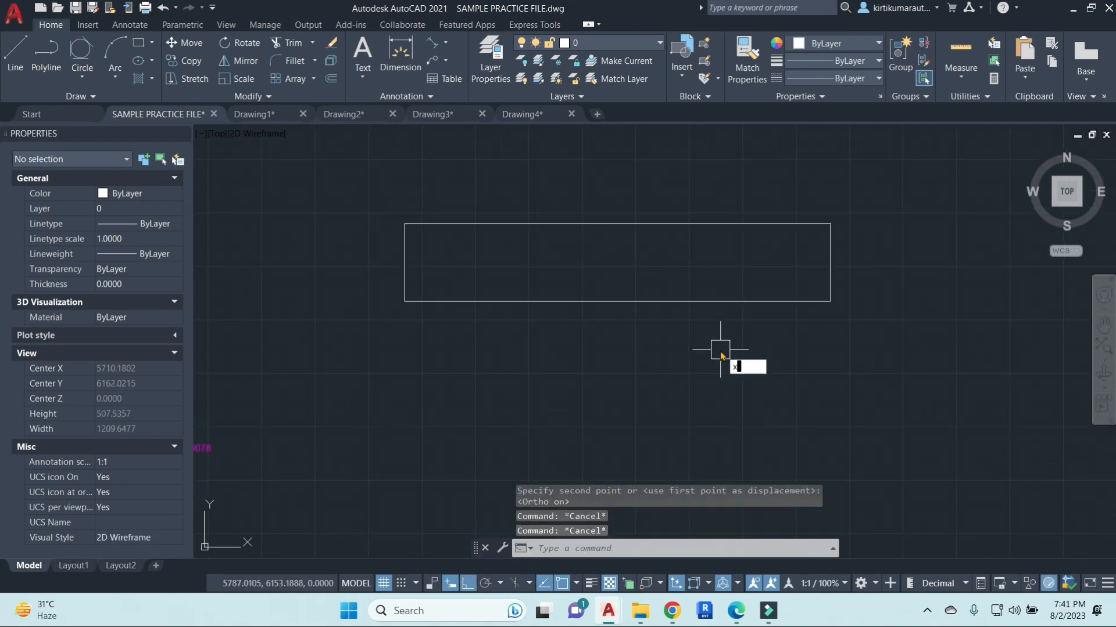
key("Return")
left_click(905, 365)
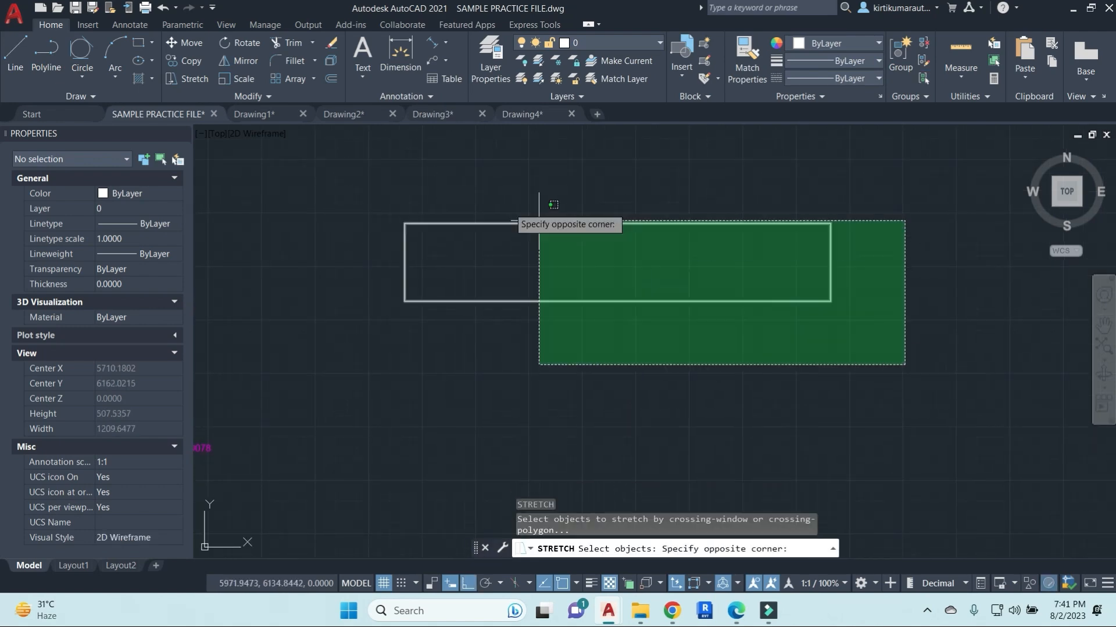
left_click(333, 176)
key("Return")
left_click(372, 386)
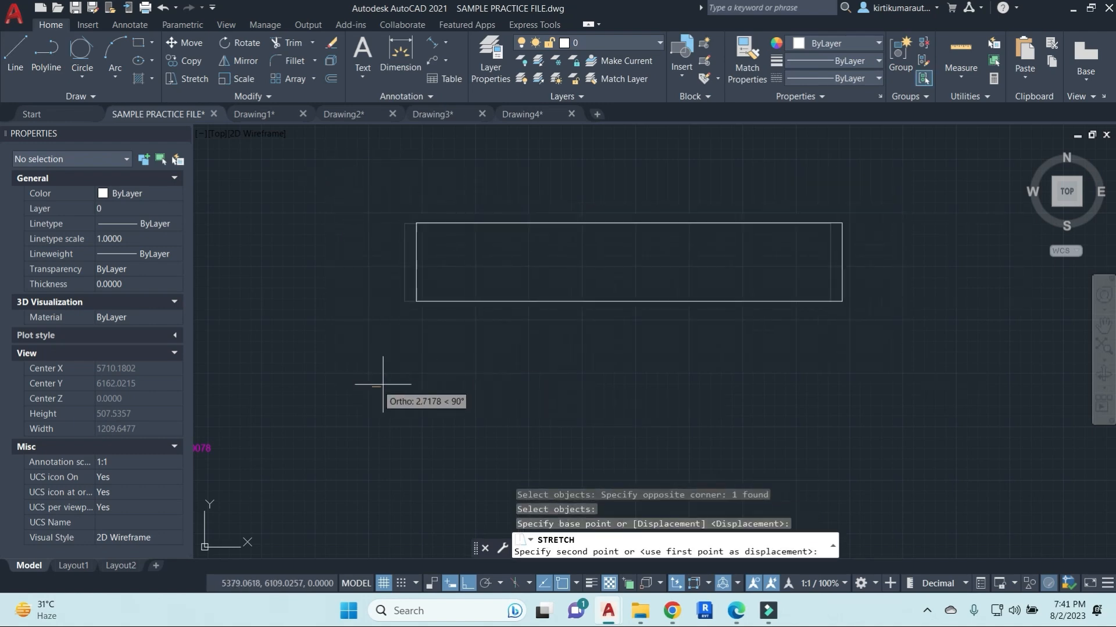
scroll(720, 375, "down", 5)
scroll(549, 302, "up", 3)
key("Escape")
key("Escape")
key("Escape")
Stretch the rectangle's lower edge straight downward to make the rectangle taller.
key("Return")
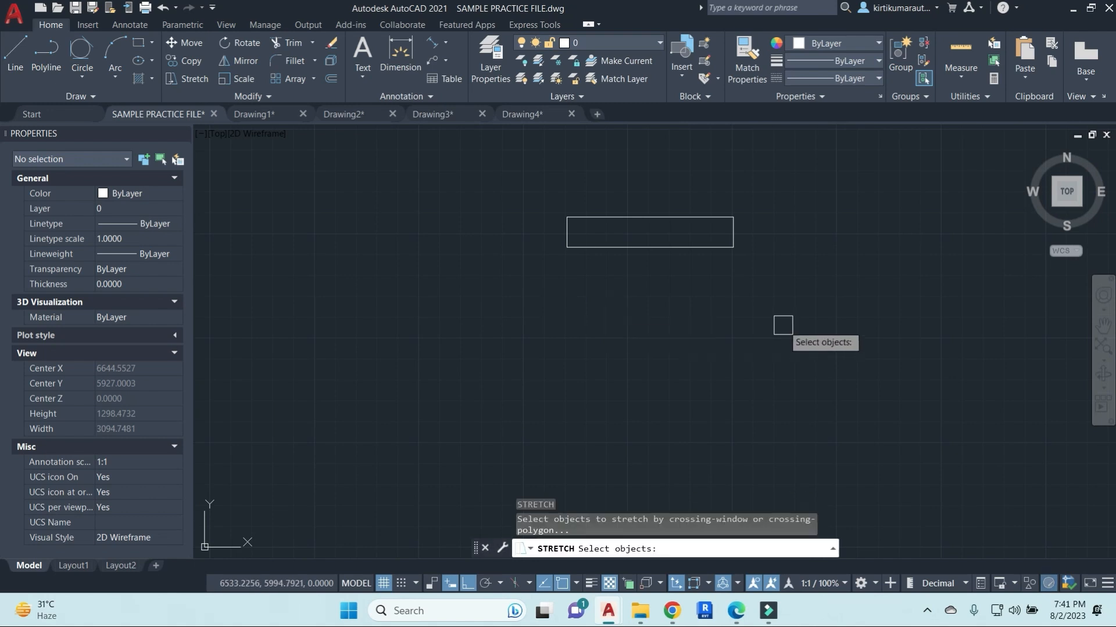
key("Escape")
key("Escape")
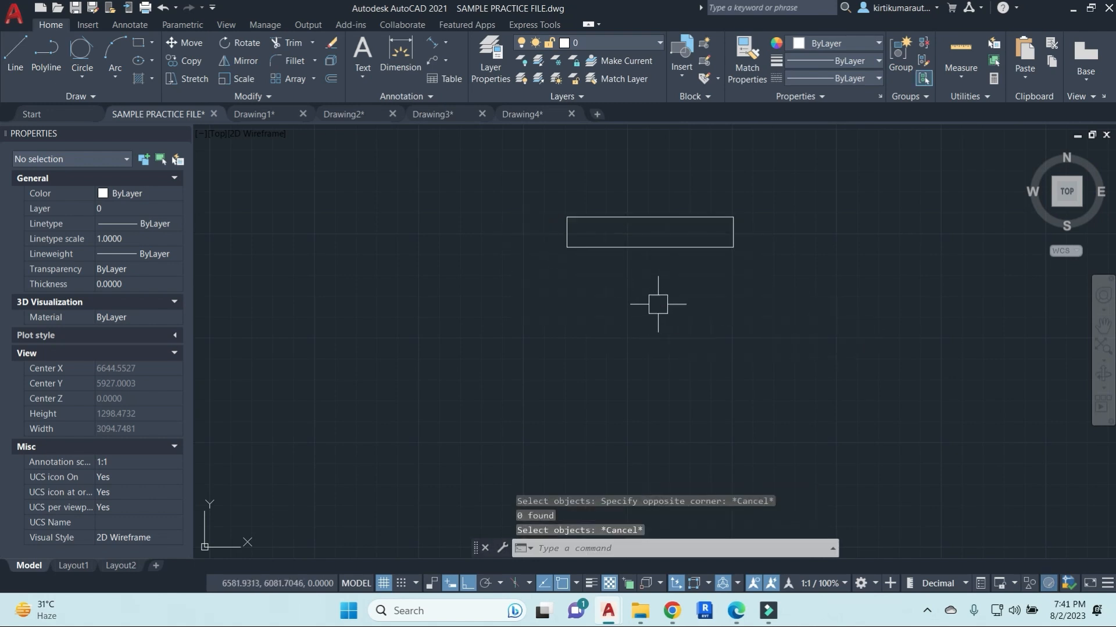
type("s")
key("Return")
left_click(786, 313)
left_click(505, 234)
key("Return")
left_click(884, 244)
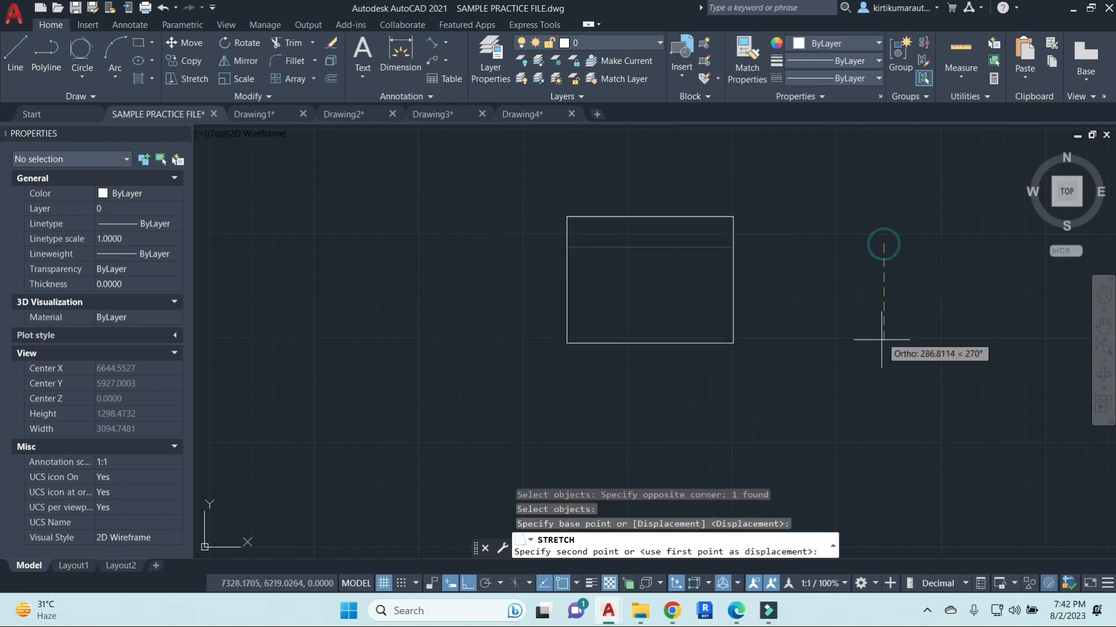
key("Escape")
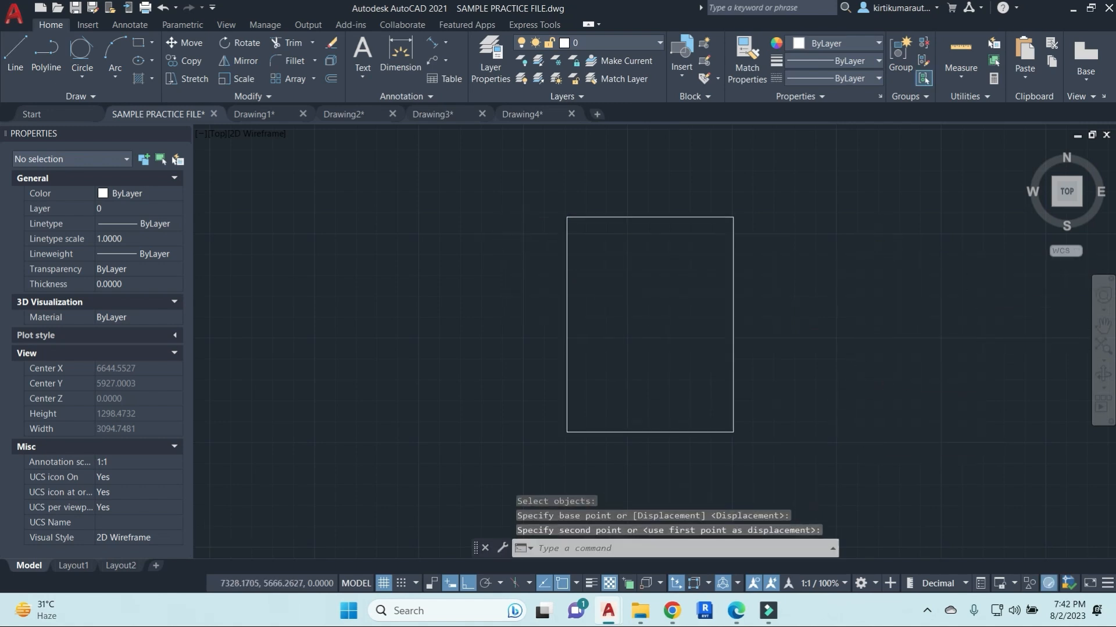
scroll(702, 423, "down", 6)
scroll(722, 349, "up", 4)
scroll(734, 240, "up", 4)
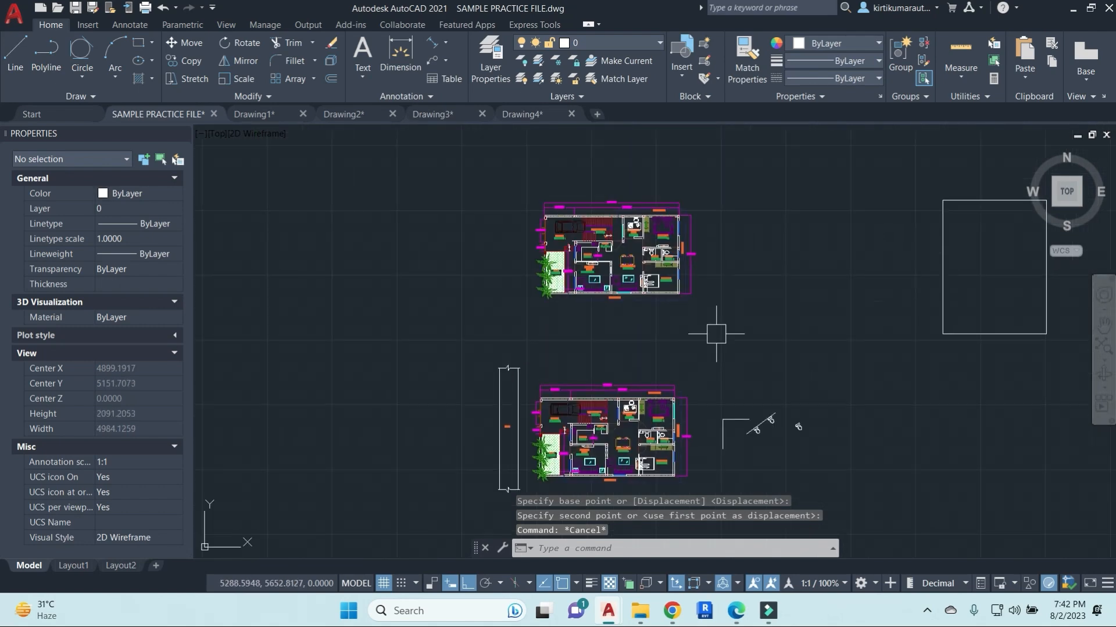
Add a horizontal linear dimension between the side walls of the upper bedroom, placing it below the room label.
scroll(647, 229, "up", 6)
mouse_move(668, 233)
middle_mouse_down()
mouse_move(667, 354)
mouse_move(676, 349)
middle_mouse_up()
key("Return")
left_click(406, 296)
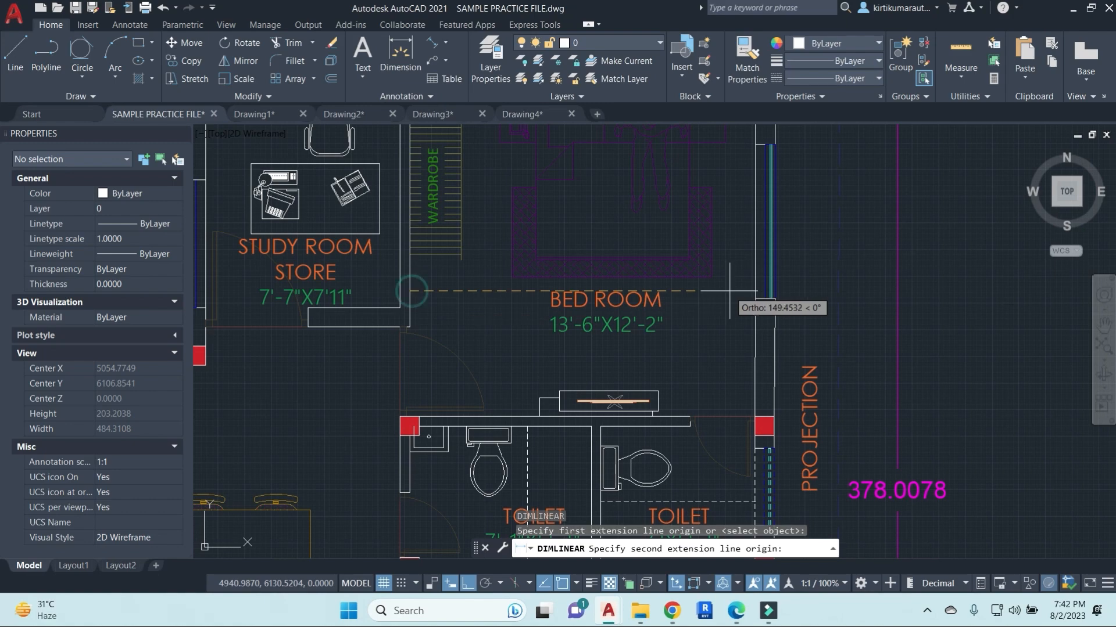
left_click(755, 296)
scroll(694, 293, "up", 2)
left_click(684, 398)
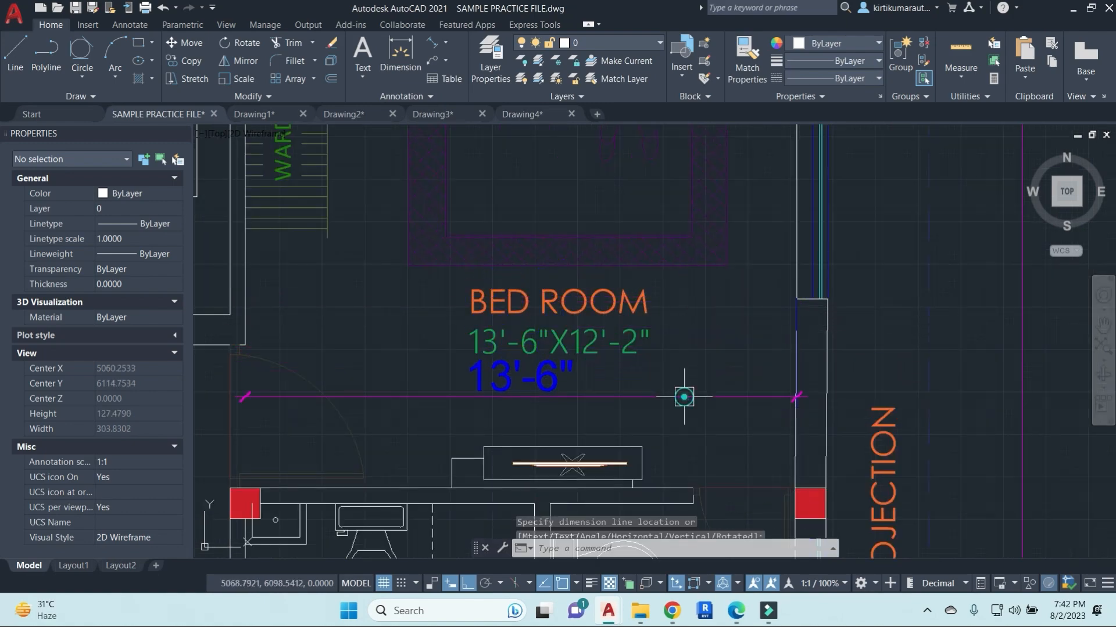
scroll(685, 364, "down", 6)
middle_click_drag(737, 401, 717, 349)
scroll(717, 350, "down", 2)
key("Escape")
key("Escape")
key("Escape")
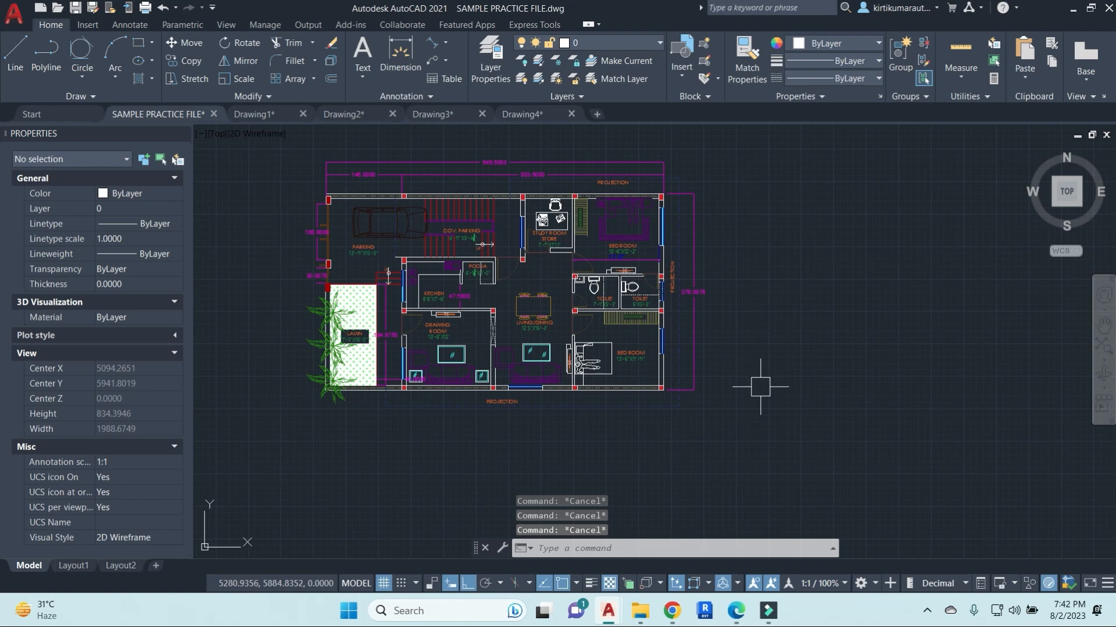
Try to stretch the plan's right end by 2' after selecting it with a crossing window.
type("s")
key("Return")
left_click(762, 435)
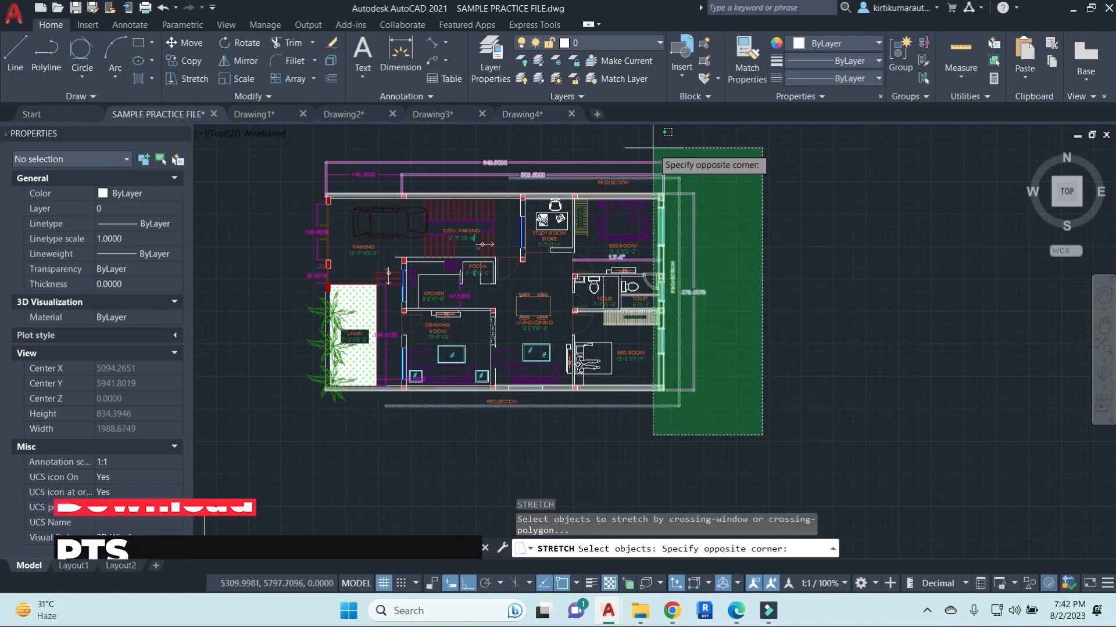
scroll(604, 325, "up", 5)
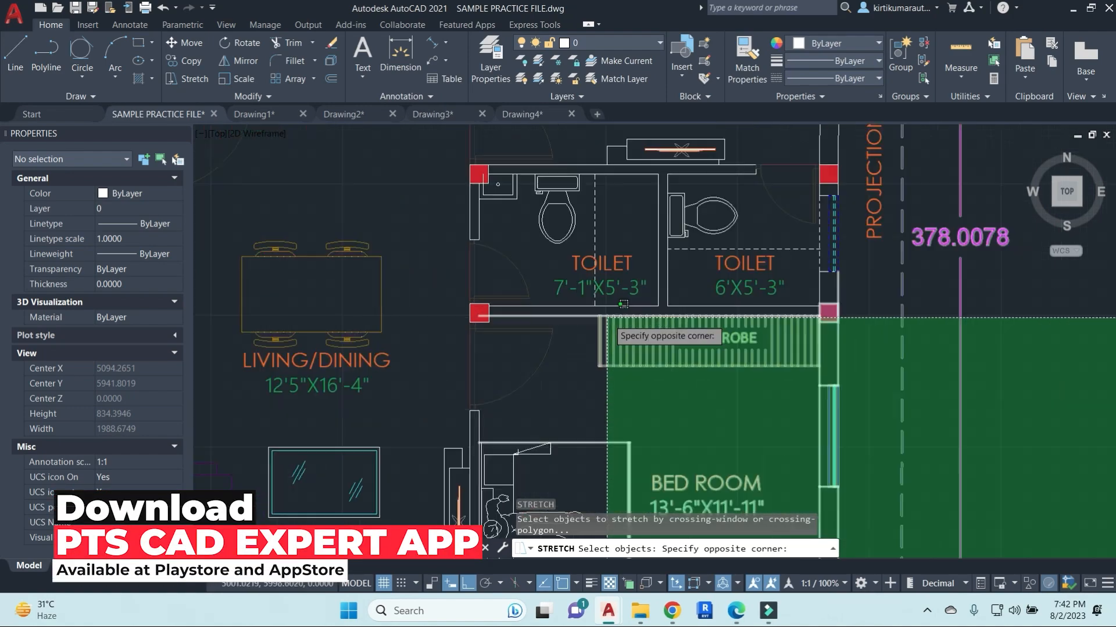
scroll(665, 279, "down", 7)
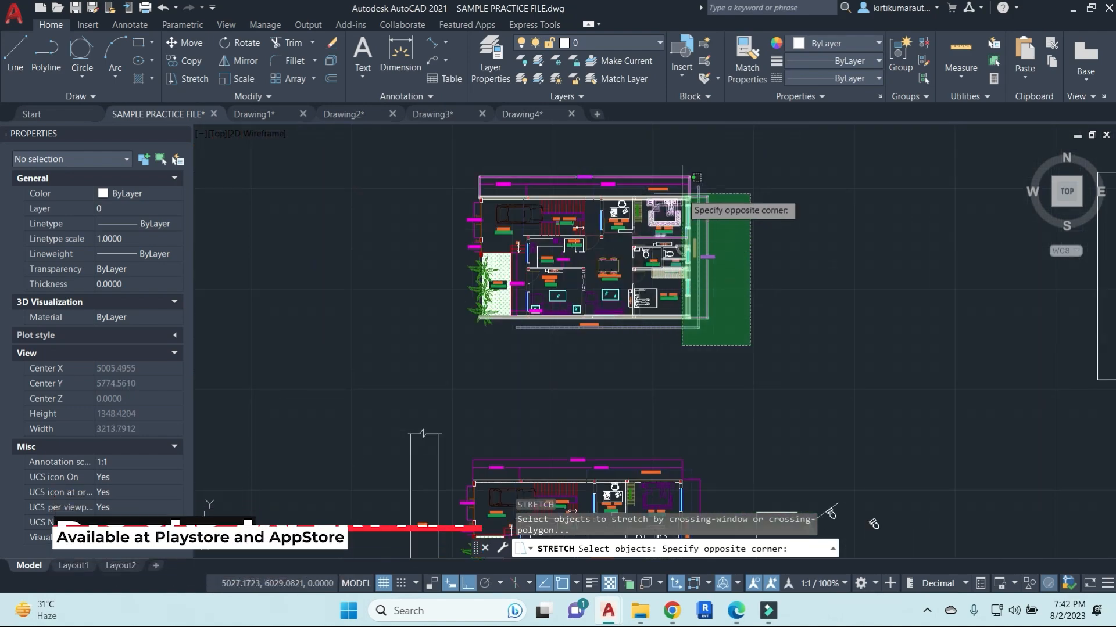
scroll(674, 192, "up", 4)
scroll(682, 157, "down", 3)
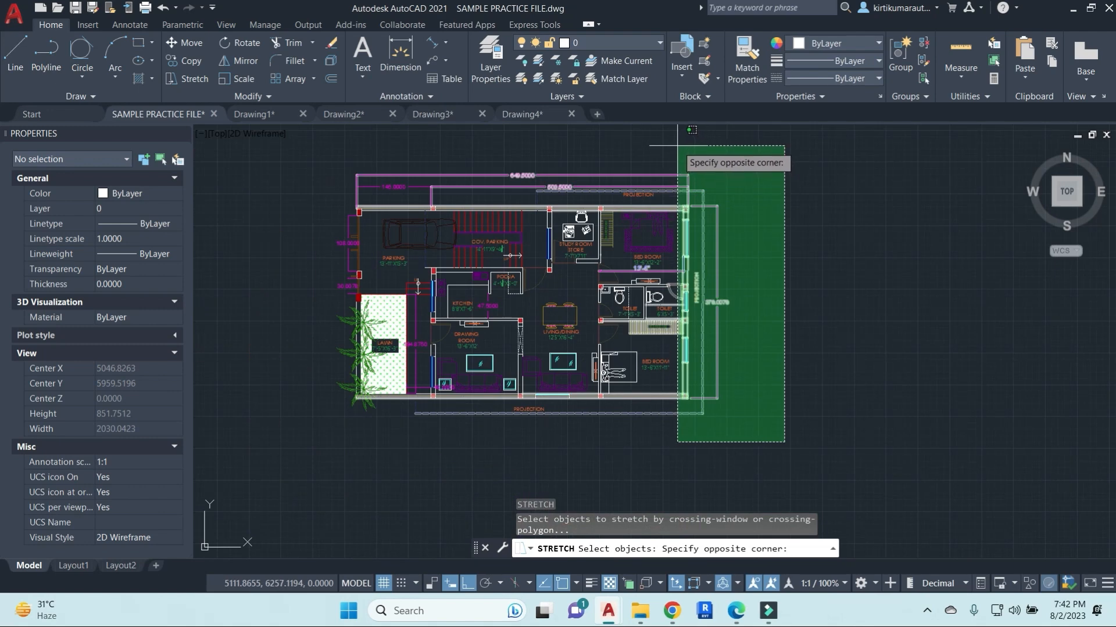
scroll(682, 154, "up", 4)
scroll(696, 168, "down", 2)
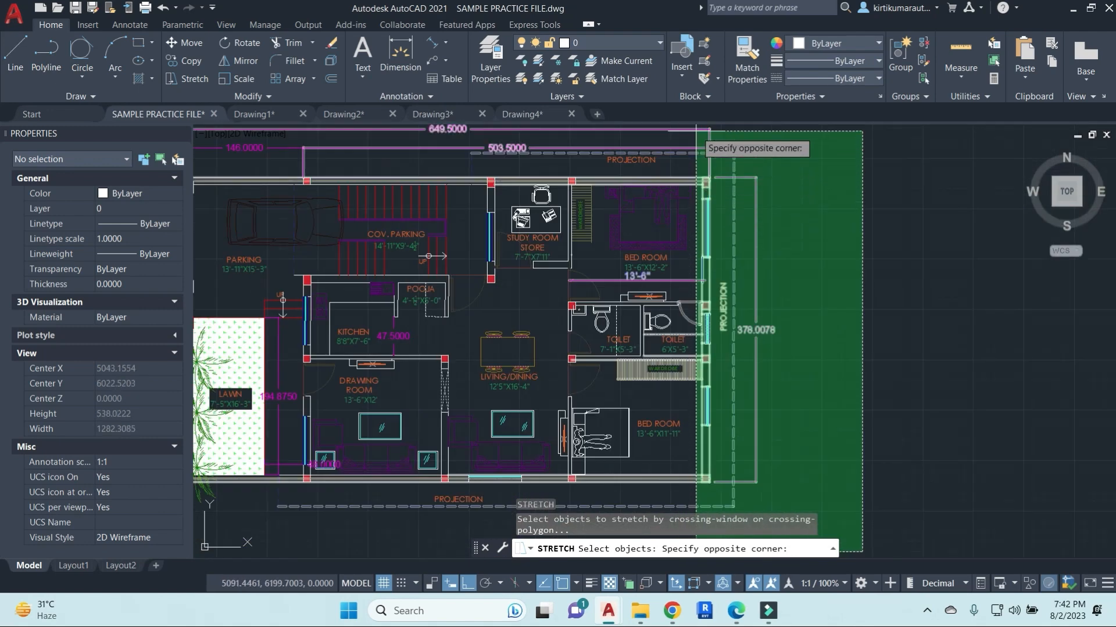
scroll(697, 168, "down", 3)
left_click(699, 144)
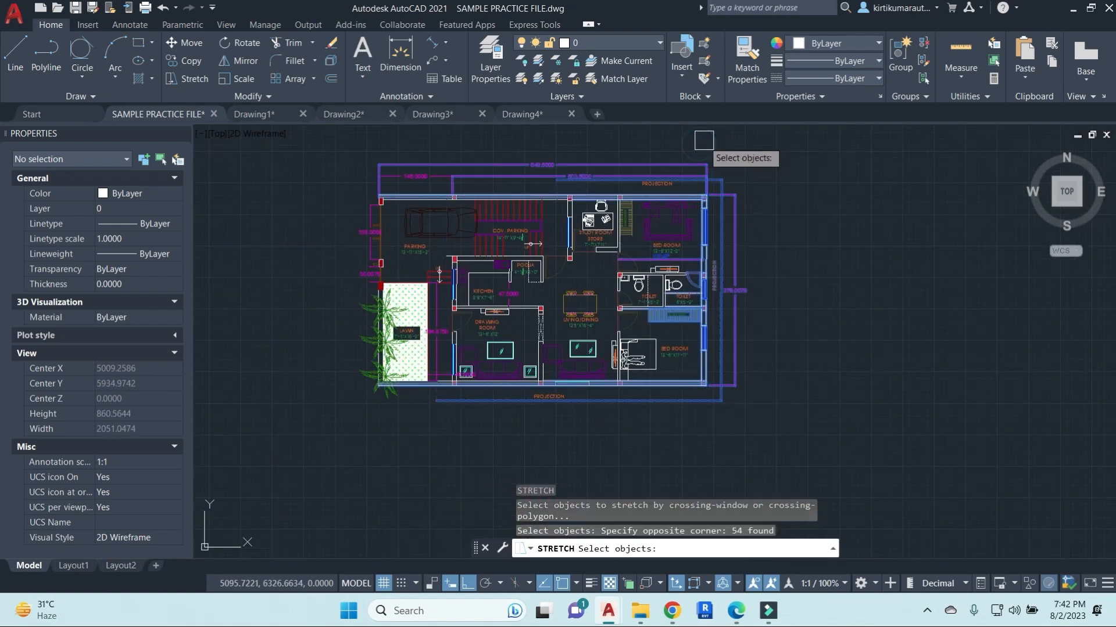
key("Return")
left_click(730, 152)
type("2")
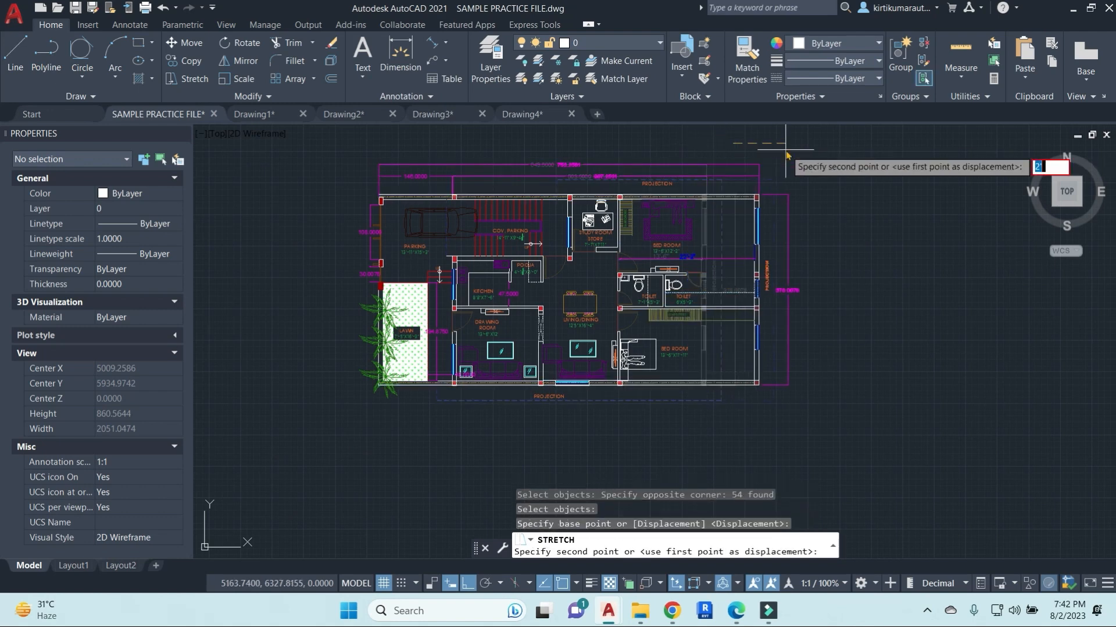
key("Escape")
key("Escape")
key("Escape")
key("Return")
key("Escape")
Set the drawing's length units to Architectural with a precision of 0'-0 1/2".
type("un")
key("Return")
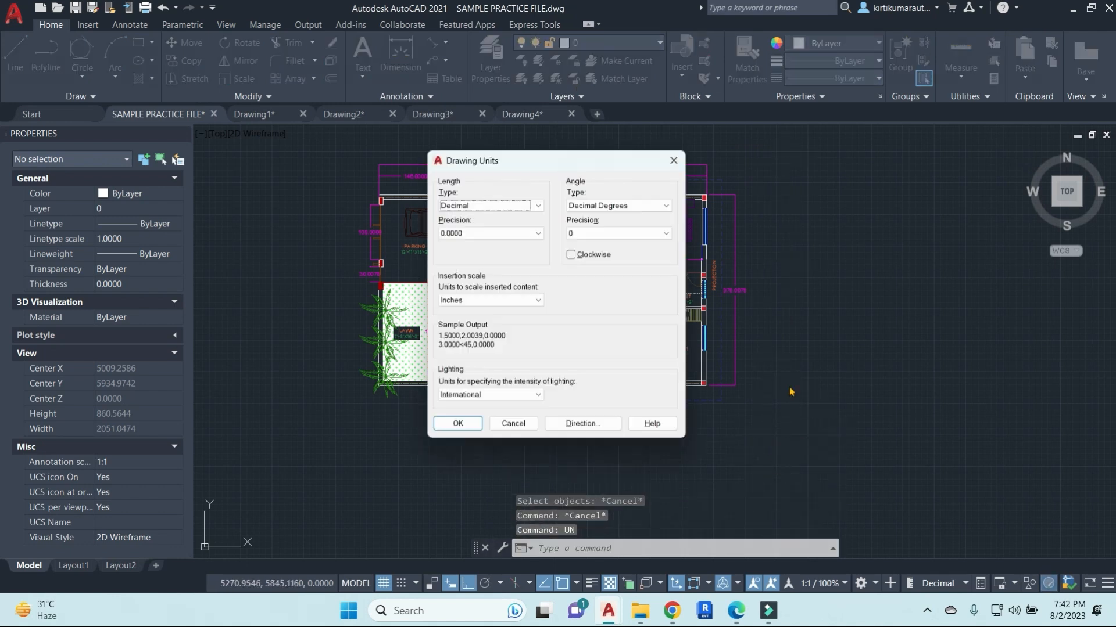
left_click(540, 202)
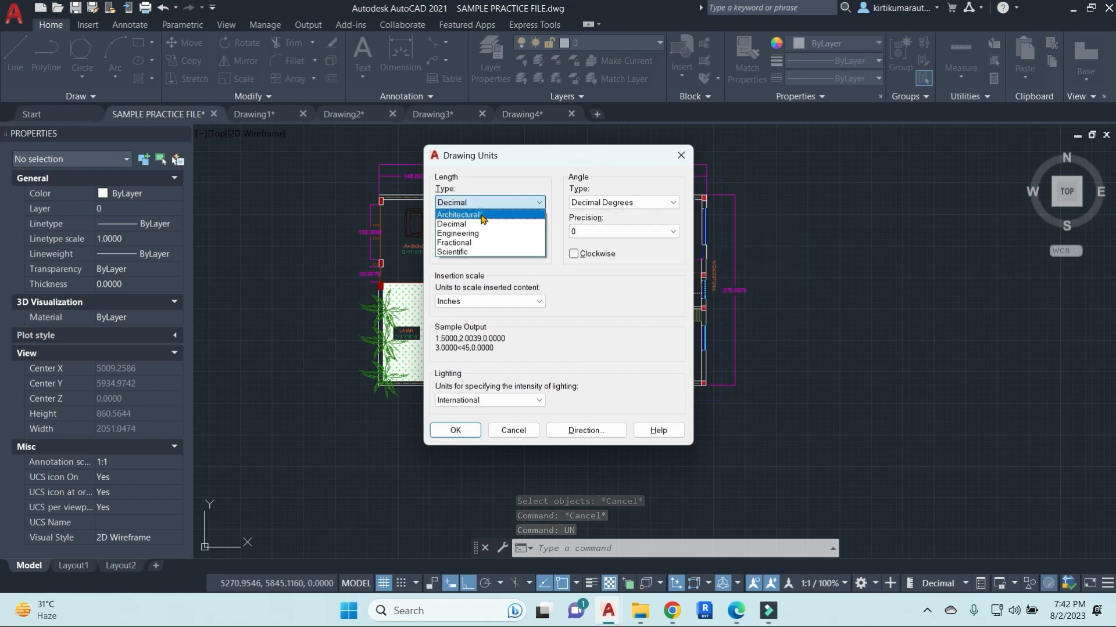
left_click(482, 216)
left_click(539, 231)
left_click(465, 253)
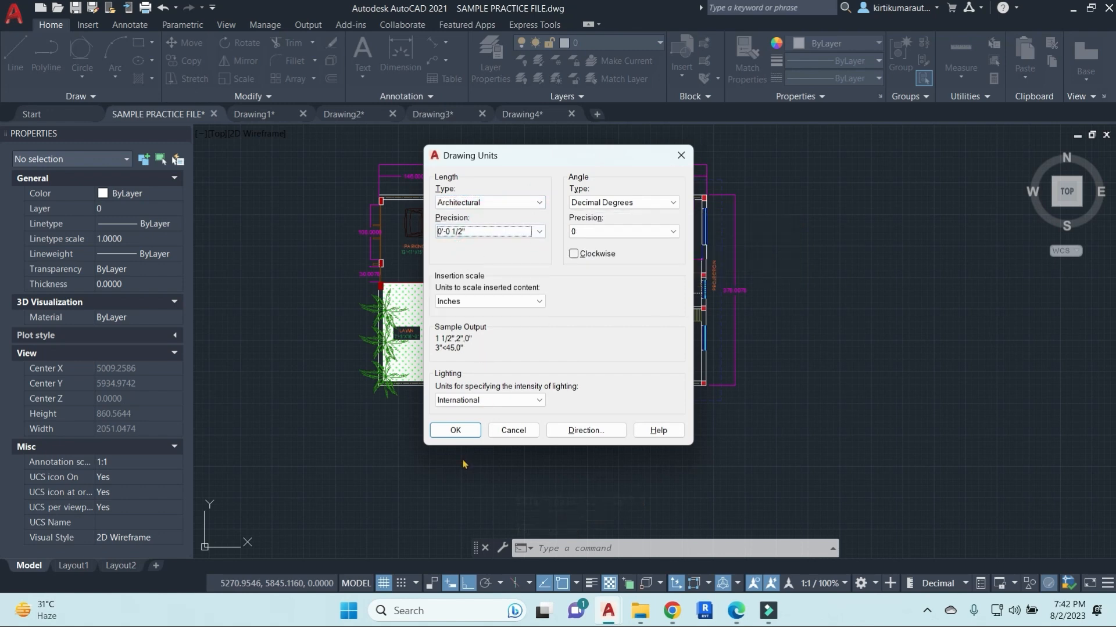
left_click(455, 431)
Stretch the plan's right end 2' to the right using a crossing window, and check the bedroom's width dimension.
type("s")
key("Return")
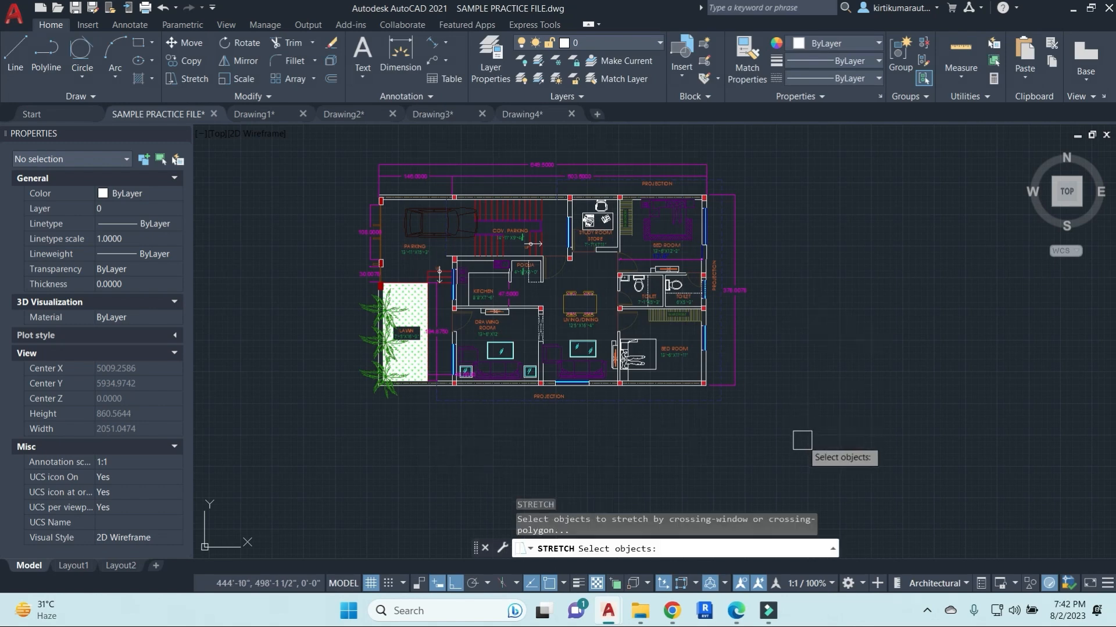
left_click(799, 441)
left_click(695, 146)
key("Return")
left_click(801, 170)
type("2'")
key("Return")
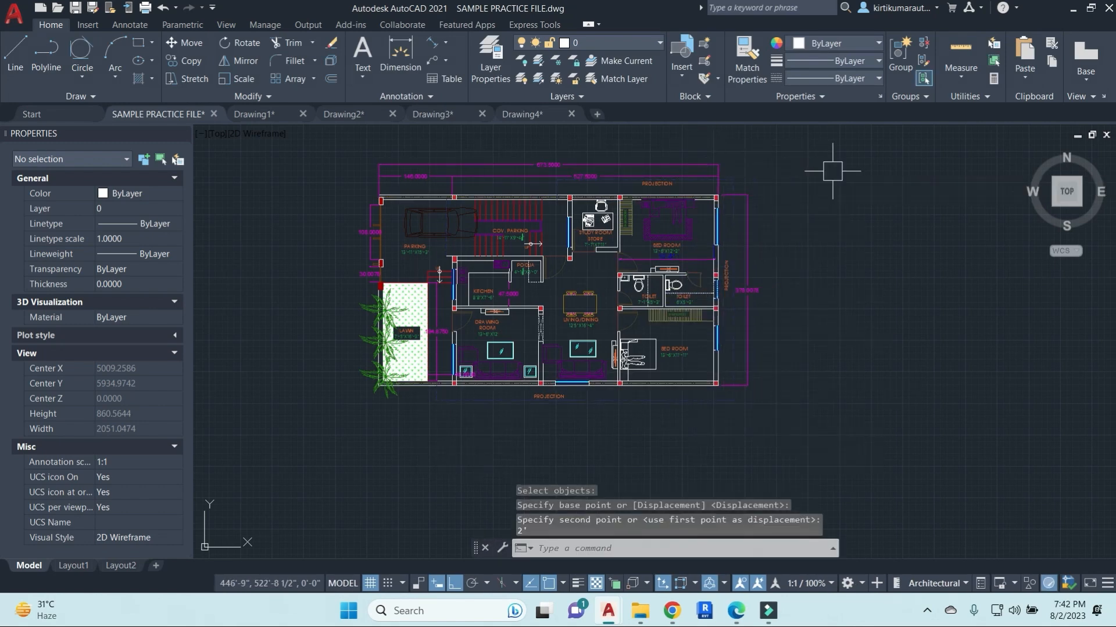
scroll(656, 261, "up", 8)
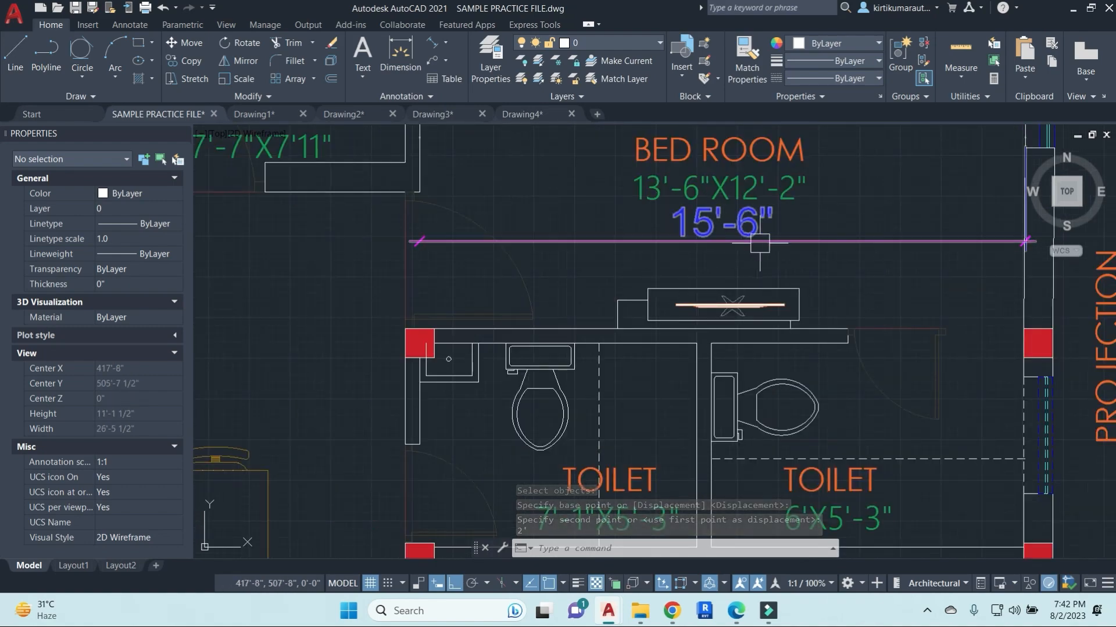
scroll(741, 241, "down", 8)
middle_click_drag(695, 249, 583, 296)
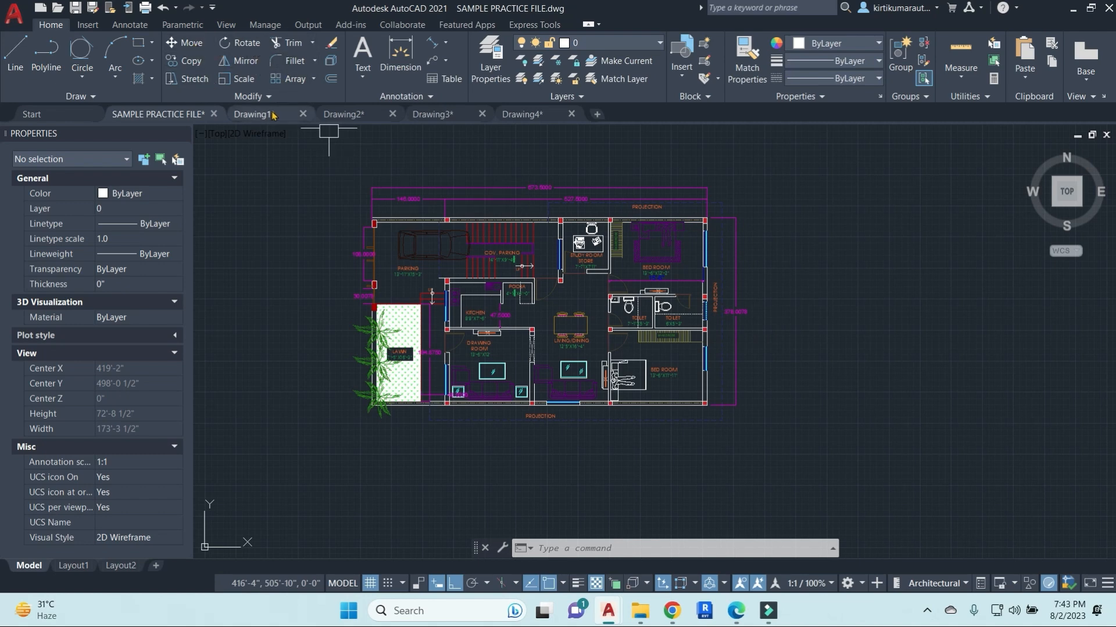
Erase the large practice rectangle standing to the right of the floor plans.
middle_click_drag(364, 254, 381, 254)
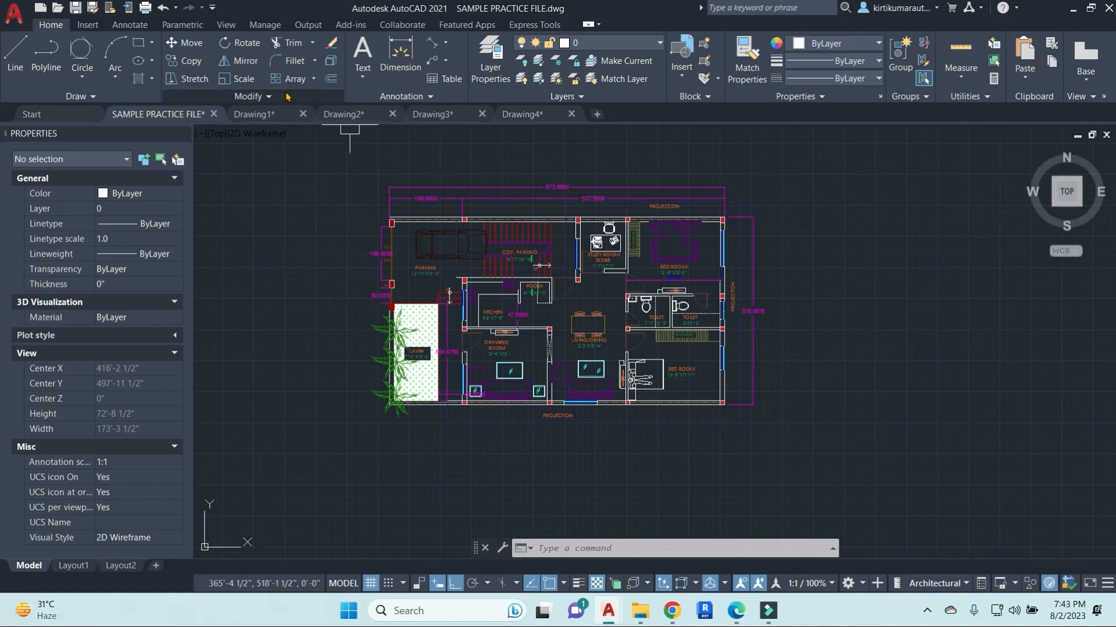
scroll(613, 223, "down", 4)
middle_click_drag(668, 279, 579, 295)
key("Escape")
key("Escape")
key("Escape")
middle_click_drag(831, 291, 570, 292)
scroll(586, 219, "up", 2)
left_click(603, 229)
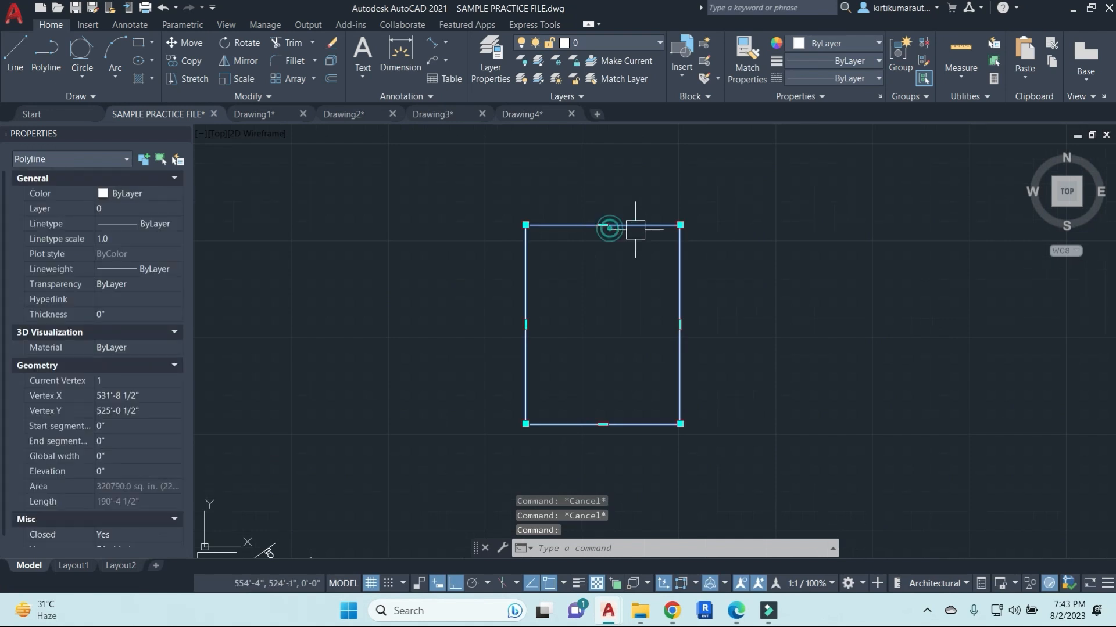
left_click(332, 43)
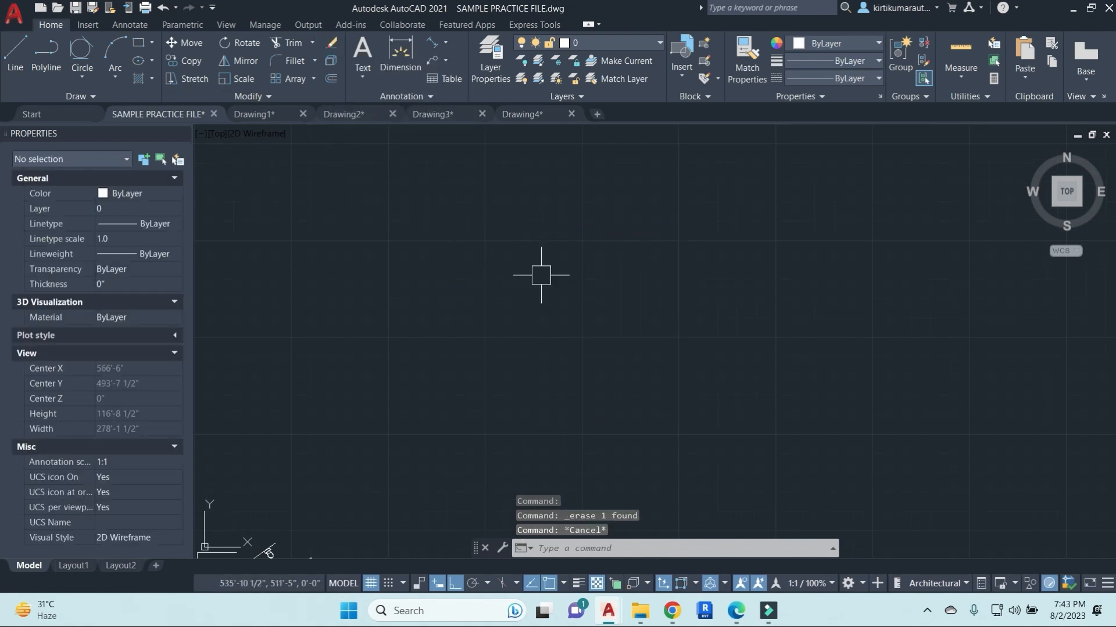
Switch to Drawing3 and explode the topmost rectangle into separate lines.
left_click(433, 114)
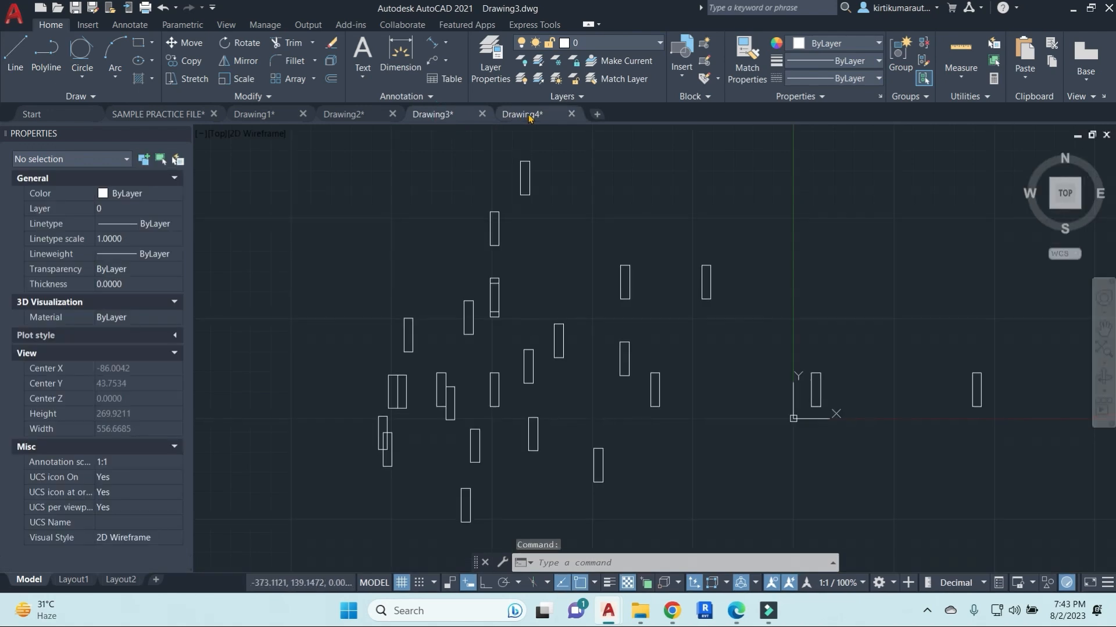
left_click(529, 174)
scroll(509, 158, "up", 3)
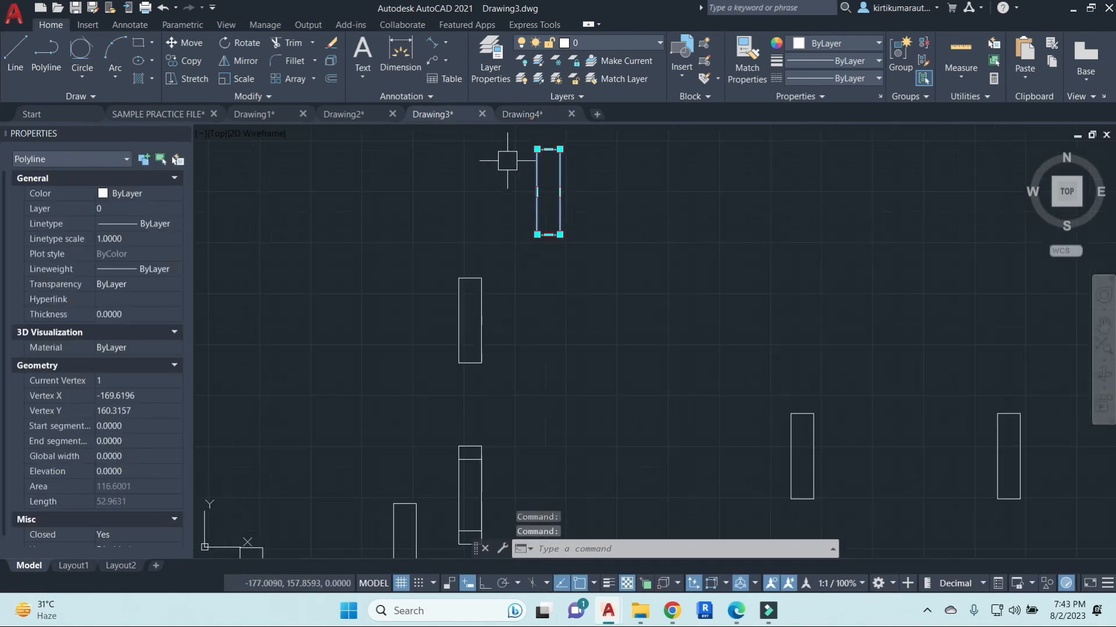
left_click(331, 61)
left_click(561, 179)
left_click(544, 149)
Join the exploded rectangle's four lines back into a single polyline.
left_click(598, 269)
left_click(529, 147)
type("j")
key("Return")
left_click(574, 198)
key("Escape")
key("Escape")
key("Escape")
middle_click_drag(563, 225, 641, 272)
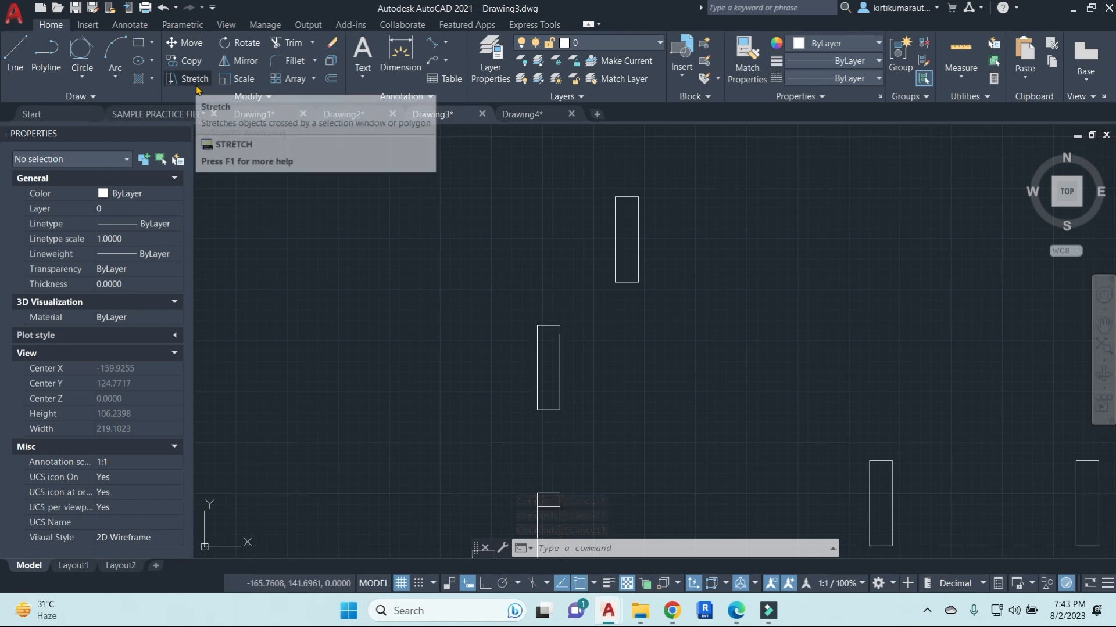
middle_click_drag(685, 136, 636, 164)
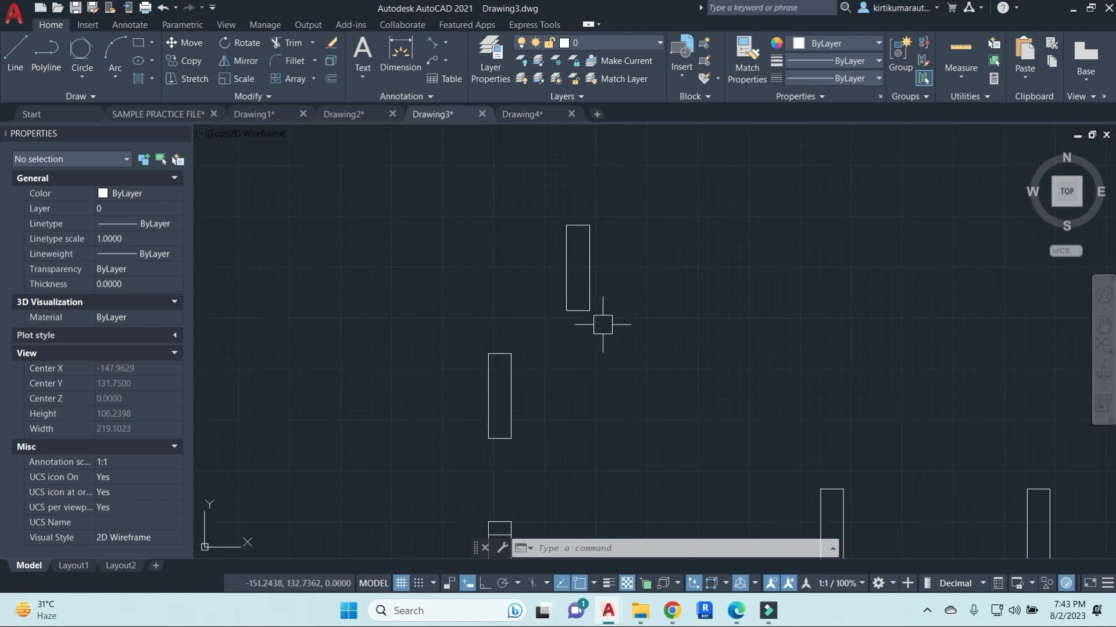
key("Escape")
key("Escape")
key("Escape")
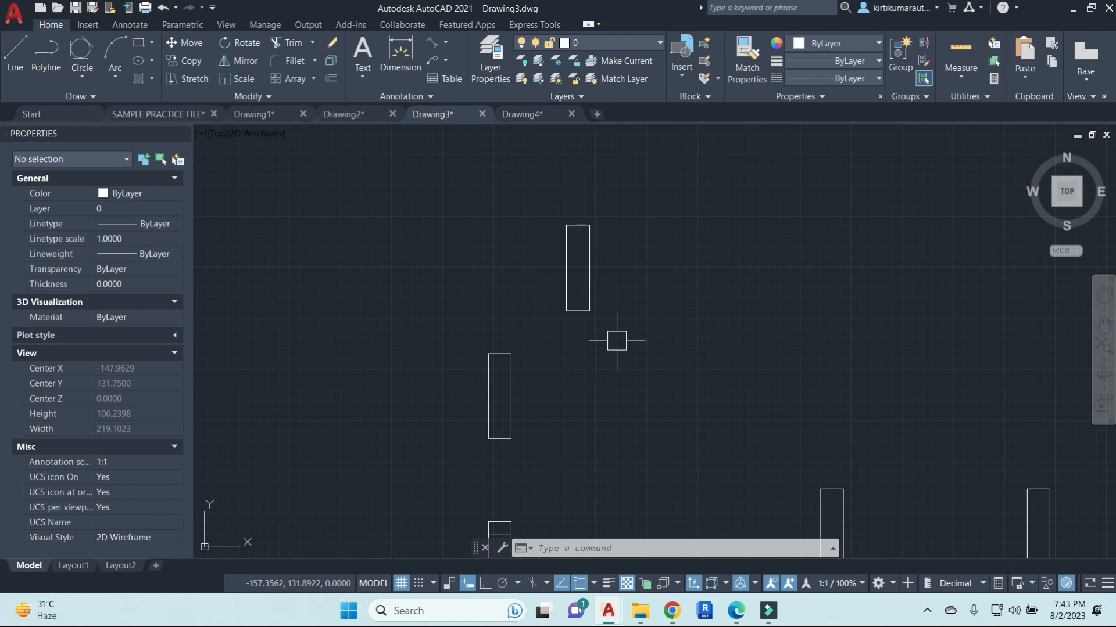
key("Escape")
key("Escape")
key("Escape")
scroll(613, 360, "down", 3)
scroll(604, 354, "up", 5)
left_click(587, 249)
middle_click_drag(633, 332, 625, 382)
key("Escape")
key("Escape")
left_click(585, 306)
key("Escape")
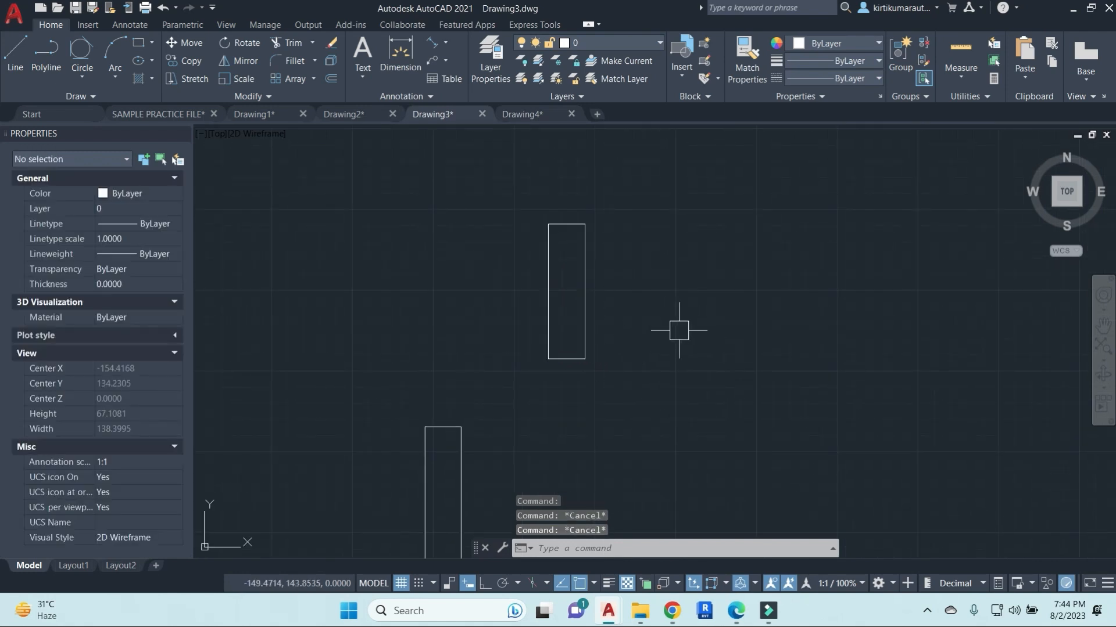
Try to scale the topmost rectangle using its lower-left corner as the base point.
type("sc")
key("Return")
left_click(584, 289)
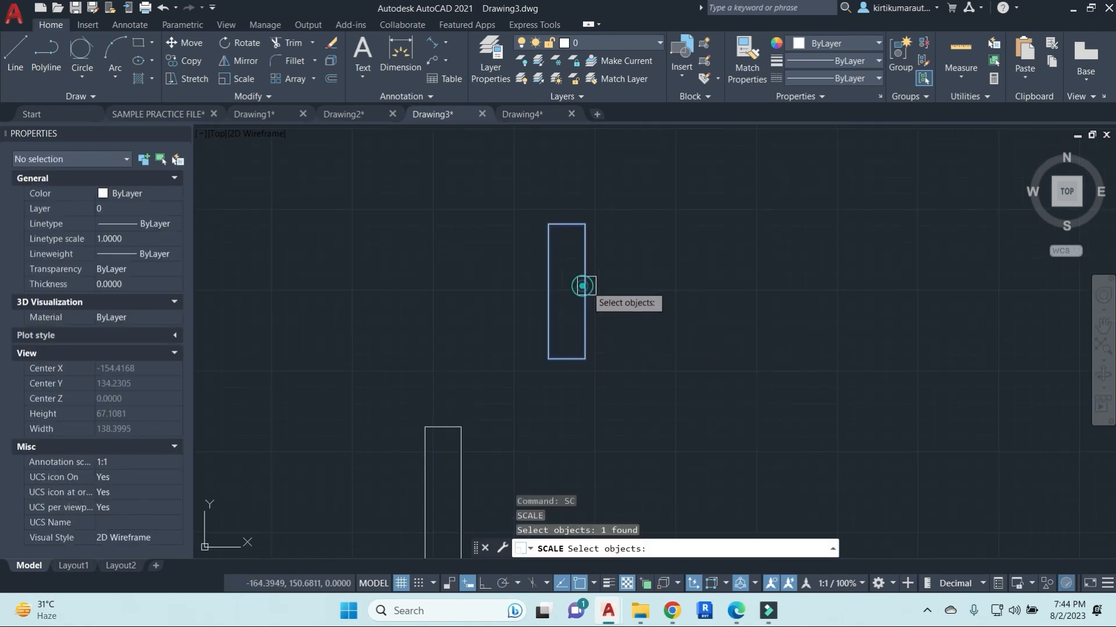
key("Return")
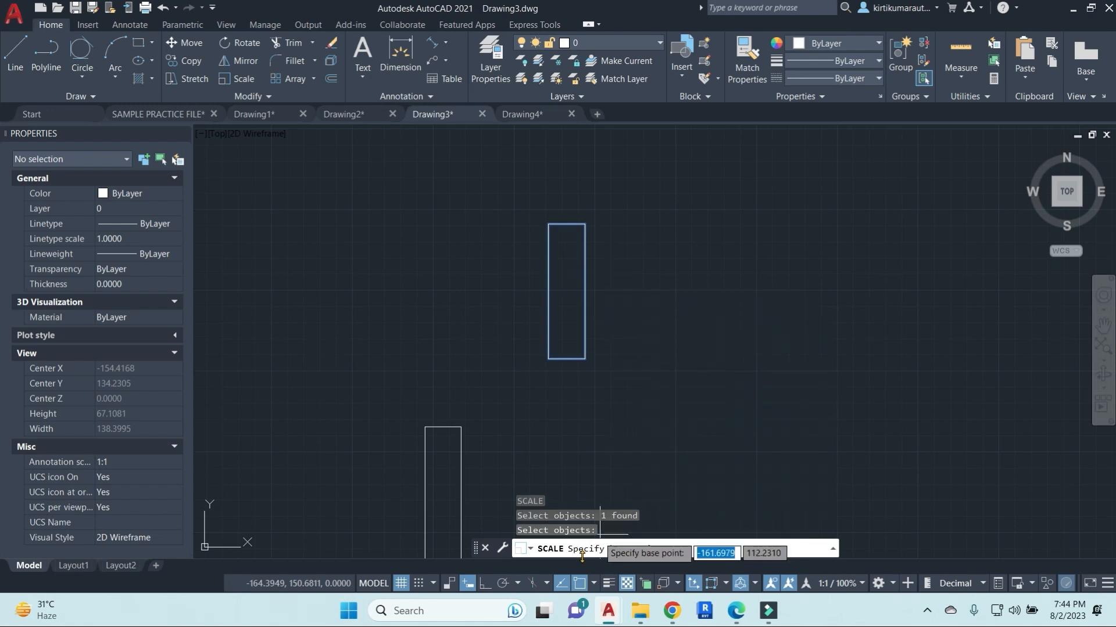
left_click(548, 358)
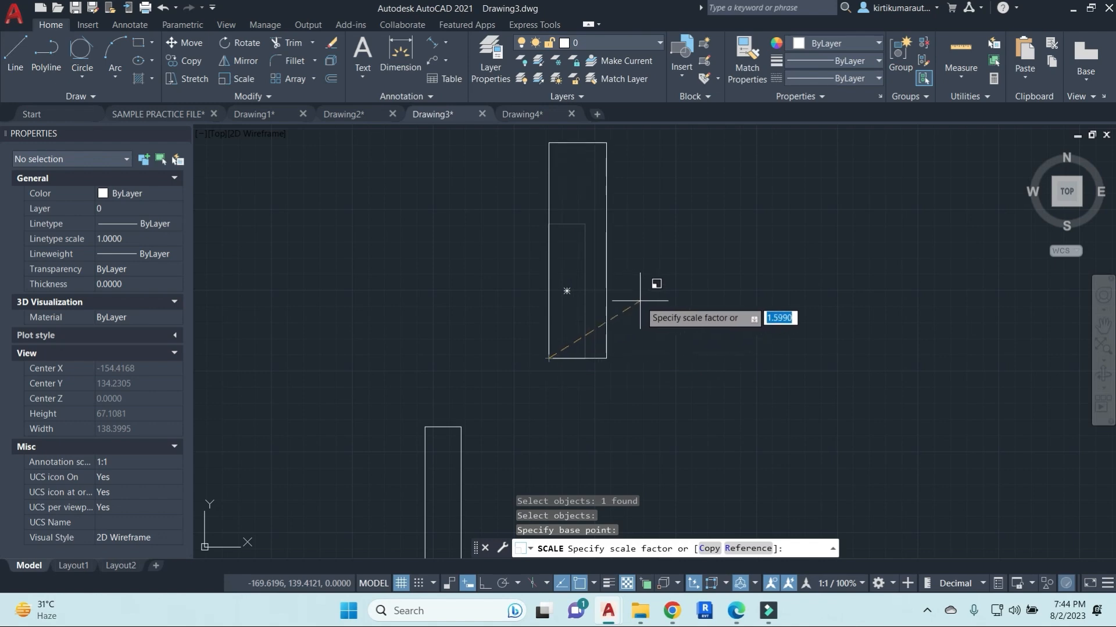
scroll(654, 317, "down", 4)
key("Escape")
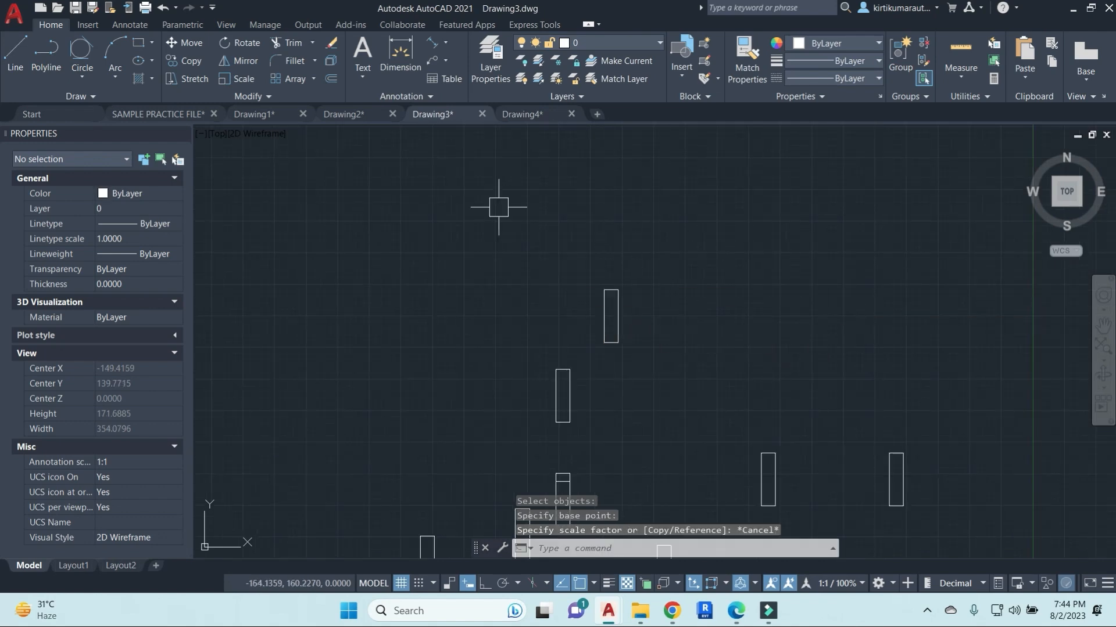
Switch to Drawing4 and move the toilet straight up into clear space.
left_click(538, 119)
scroll(538, 390, "up", 3)
scroll(537, 389, "down", 3)
scroll(455, 349, "up", 6)
left_click(606, 360)
type("m")
key("Return")
left_click(687, 337)
left_click(697, 189)
middle_click_drag(687, 239, 693, 323)
key("Escape")
Explode the moved toilet object and scale the toilet block by a factor of 2 from the tank's upper-right corner.
left_click(616, 246)
type("x")
key("Return")
type("sc")
key("Return")
scroll(613, 224, "up", 5)
left_click(617, 229)
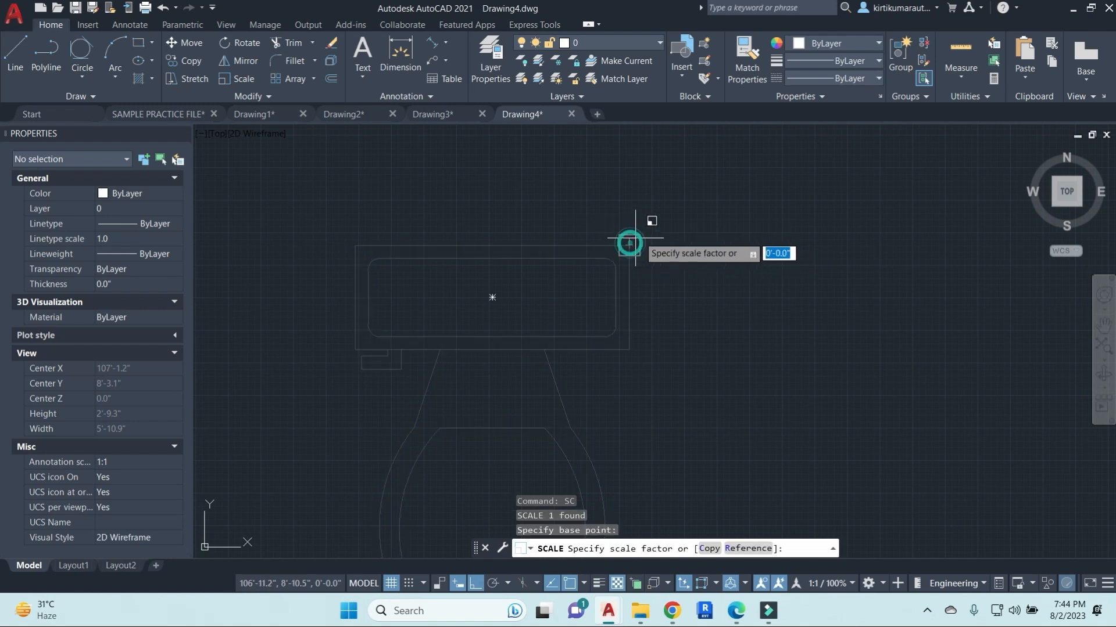
scroll(674, 227, "up", 5)
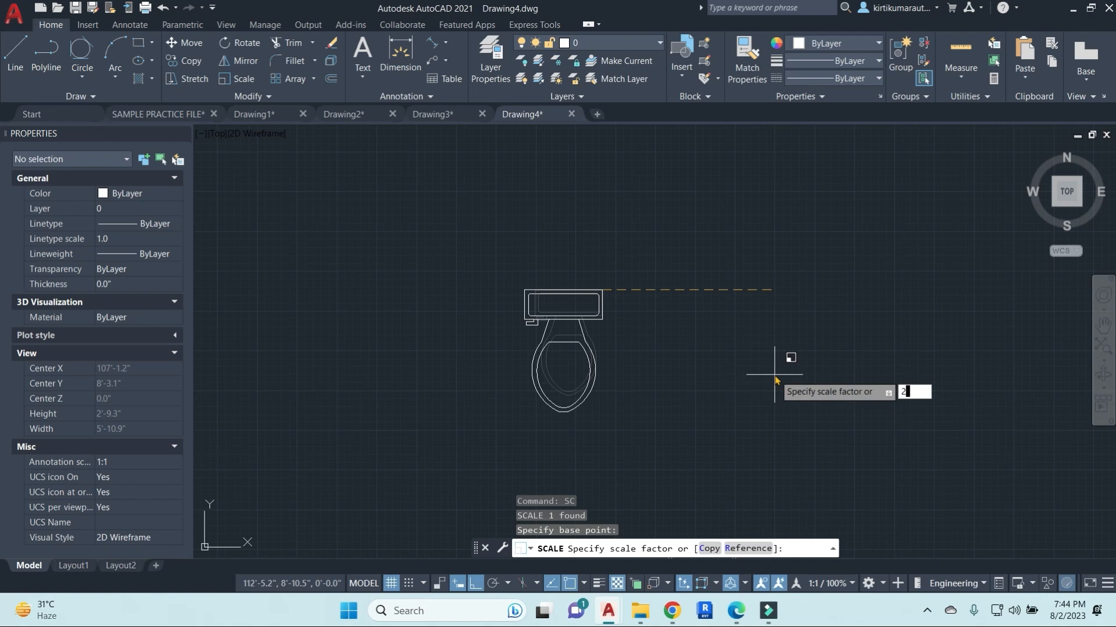
key("Return")
key("Escape")
Scale the enlarged toilet block by a factor of .5 from the tank's upper-right corner.
left_click(602, 297)
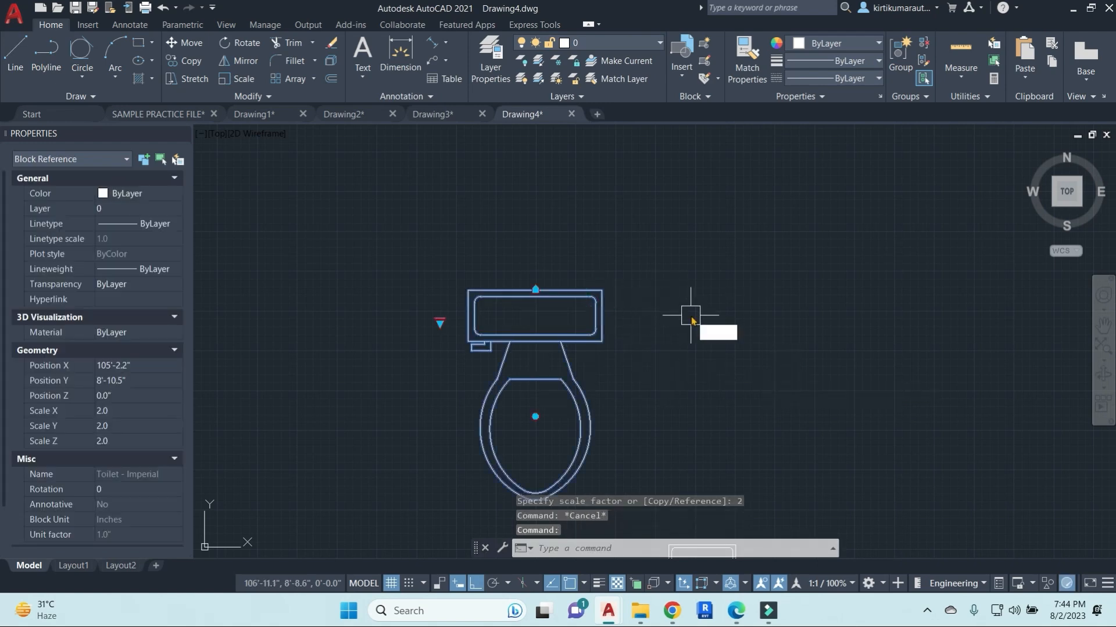
type("sc")
key("Return")
left_click(602, 290)
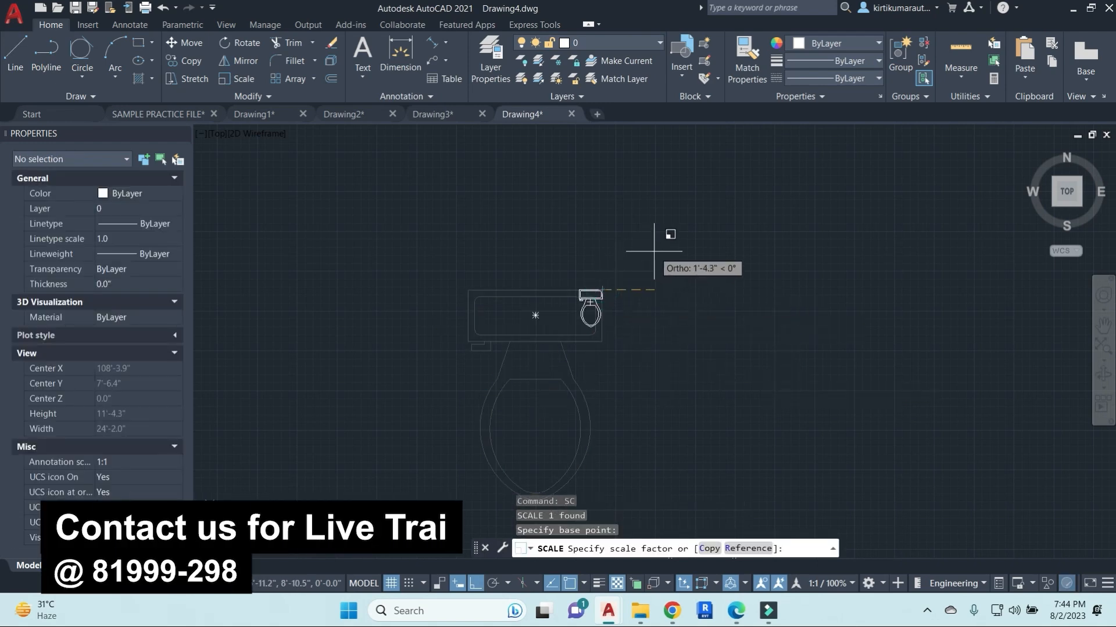
key("Return")
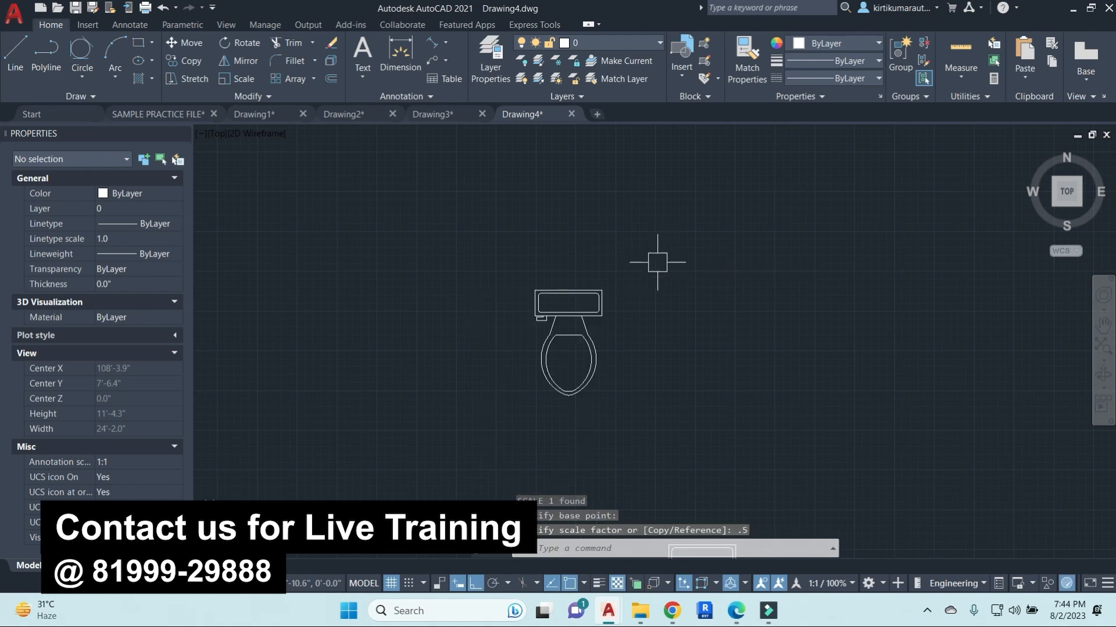
Draw two vertical lines, one on each side of the toilet block.
key("Escape")
key("Escape")
type("l")
key("Return")
left_click(475, 257)
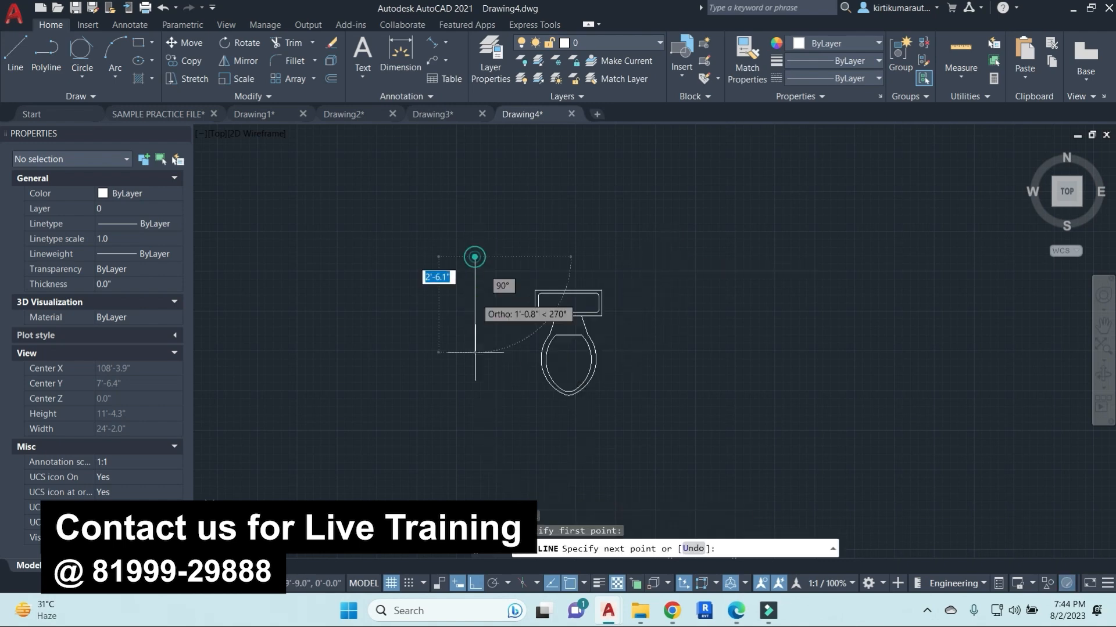
left_click(474, 443)
key("Return")
key("Return")
left_click(612, 249)
left_click(624, 439)
key("Escape")
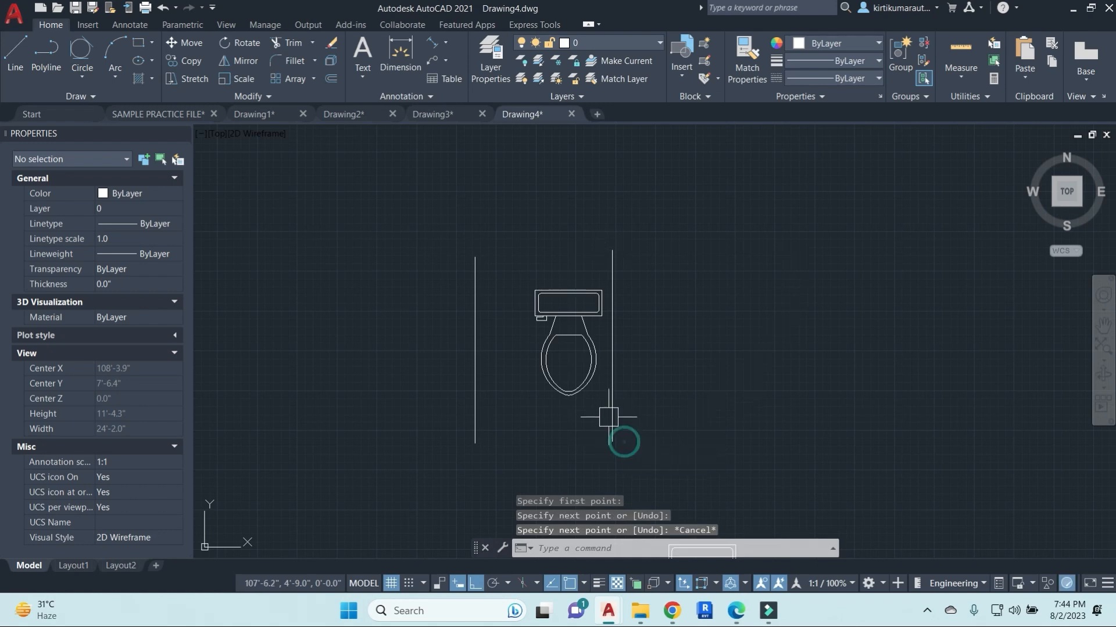
key("Escape")
Move the toilet block so its tank's upper-right corner sits on the right-hand vertical line.
scroll(587, 337, "up", 2)
left_click(601, 273)
scroll(607, 274, "up", 4)
type("m")
key("Return")
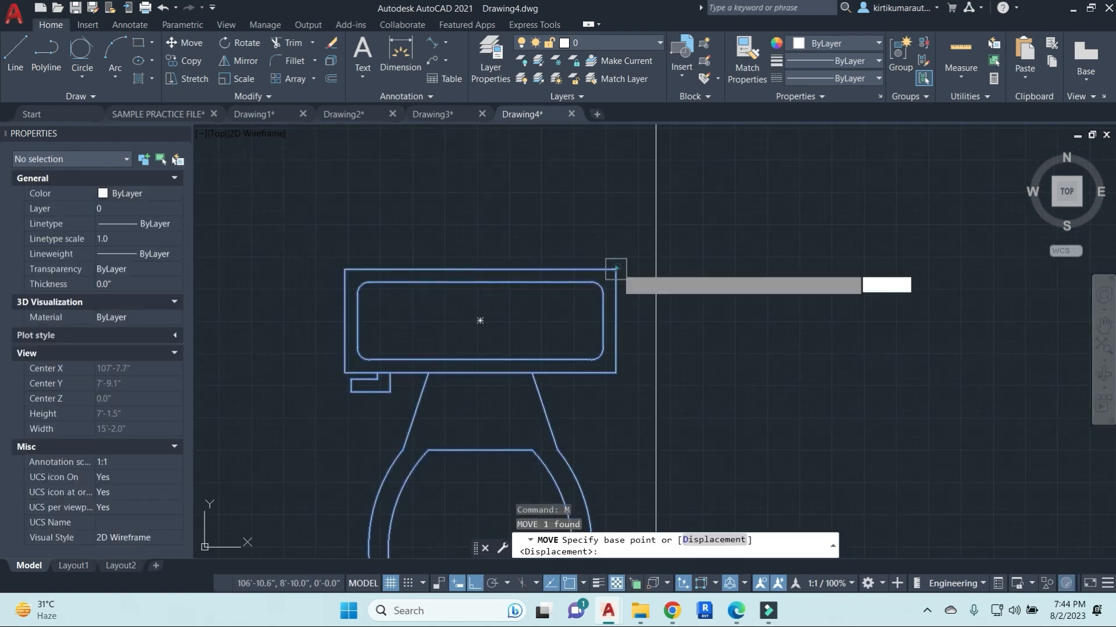
left_click(610, 250)
key("Escape")
scroll(653, 259, "down", 4)
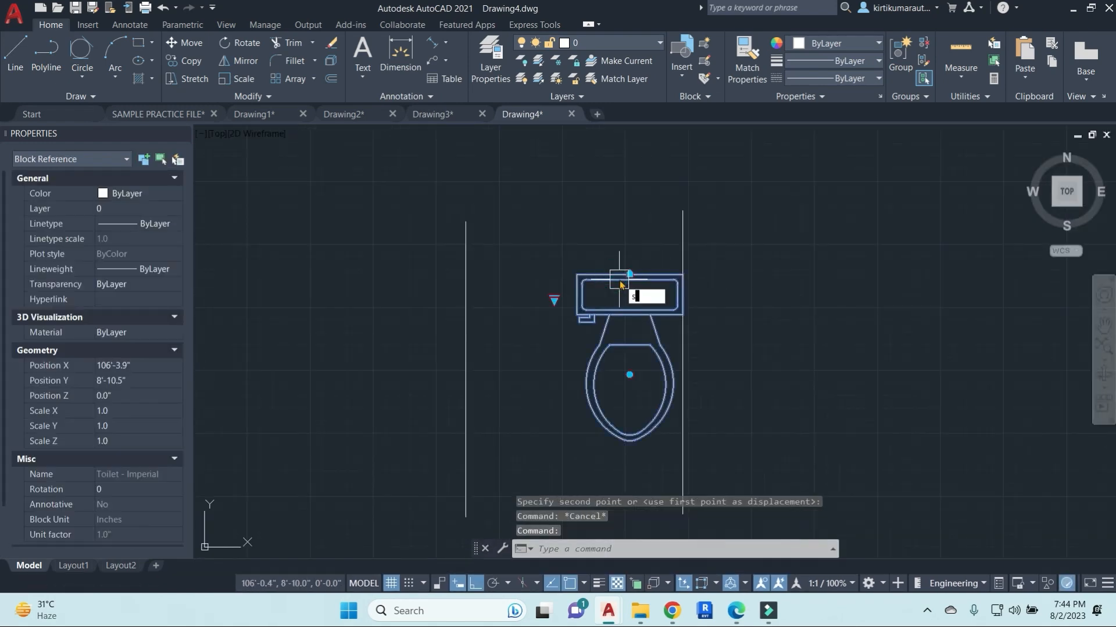
Scale the toilet block by reference from the tank's upper-right corner so the tank width spans both vertical lines.
type("sc")
key("Return")
left_click(672, 274)
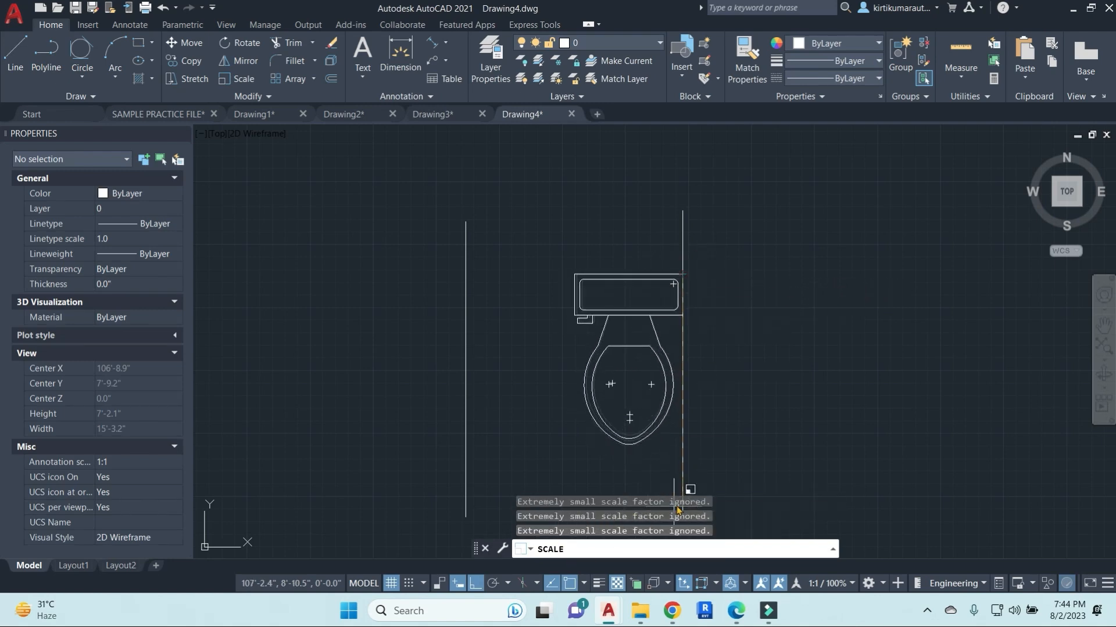
type("r")
key("Return")
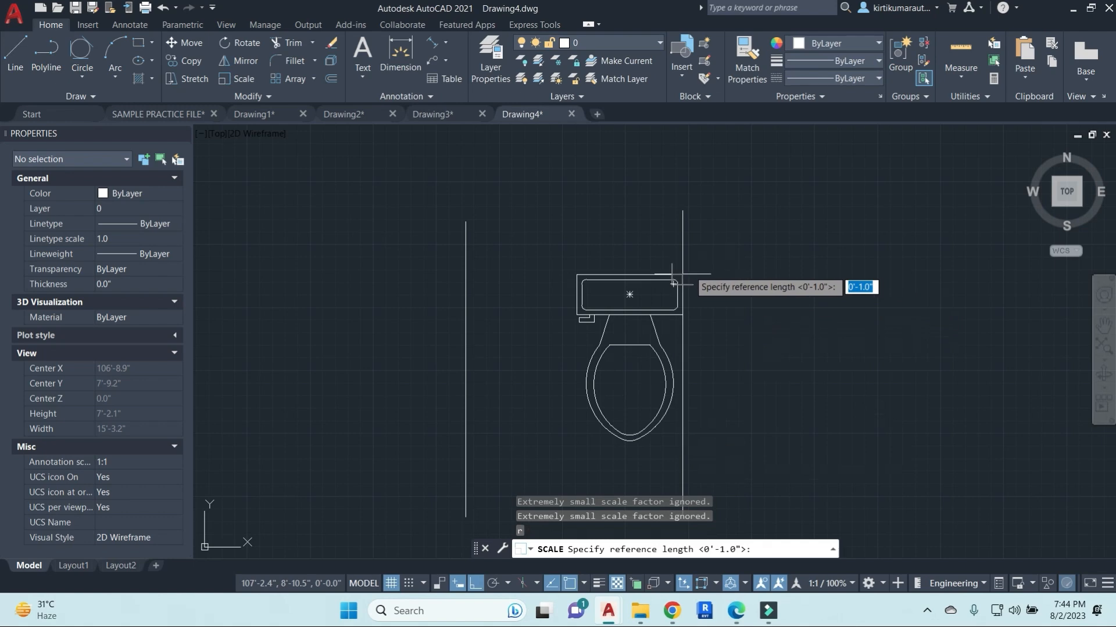
left_click(682, 274)
left_click(577, 274)
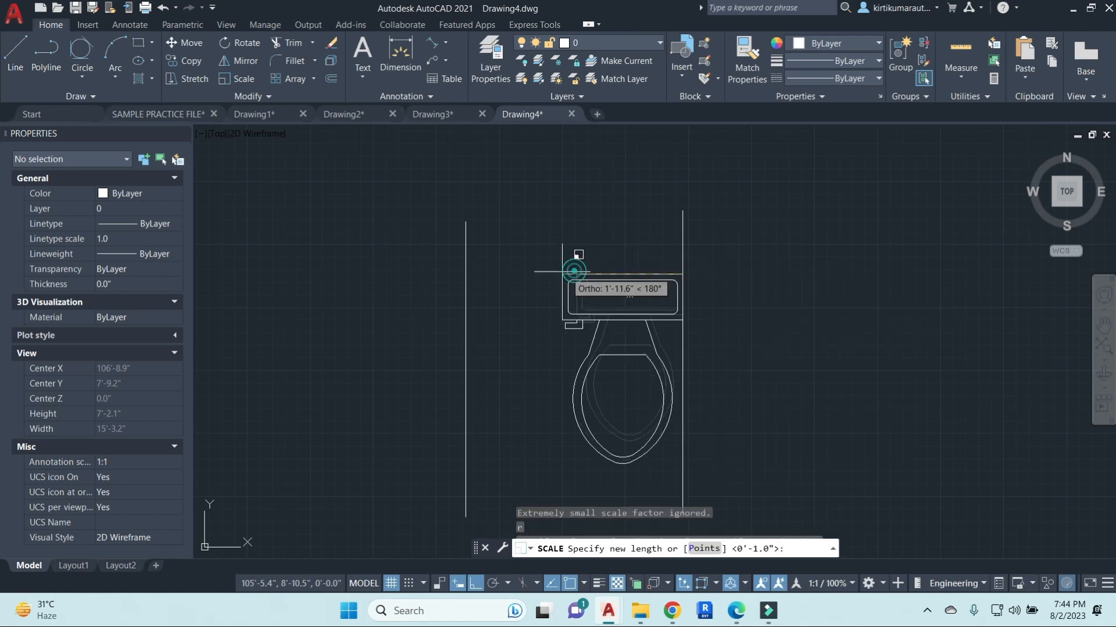
left_click(467, 277)
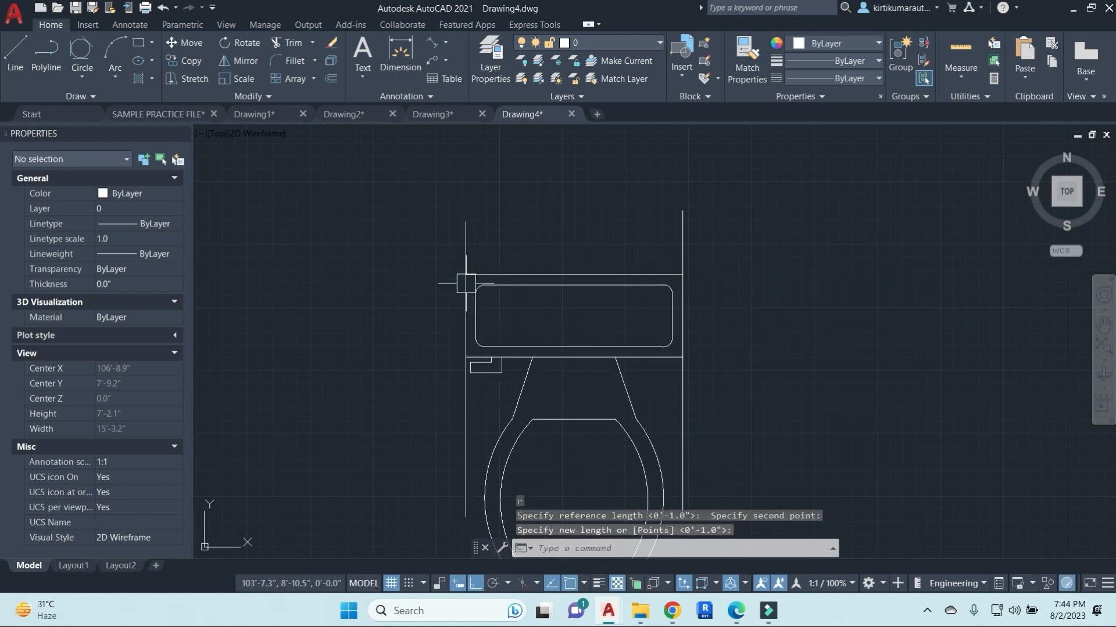
scroll(474, 285, "up", 4)
scroll(1003, 348, "down", 4)
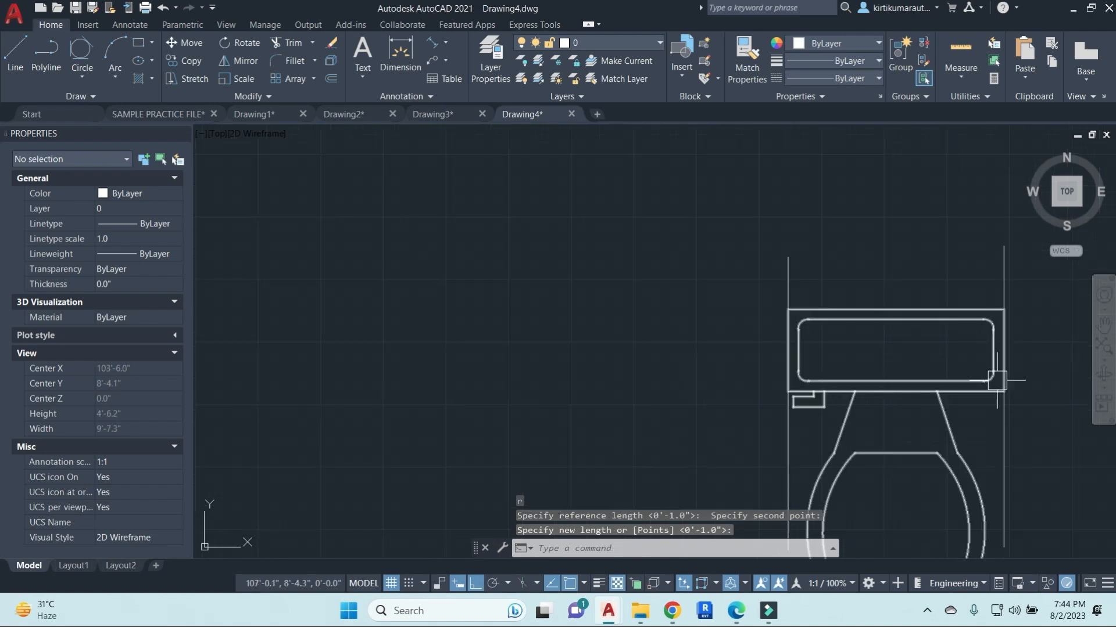
scroll(741, 421, "down", 2)
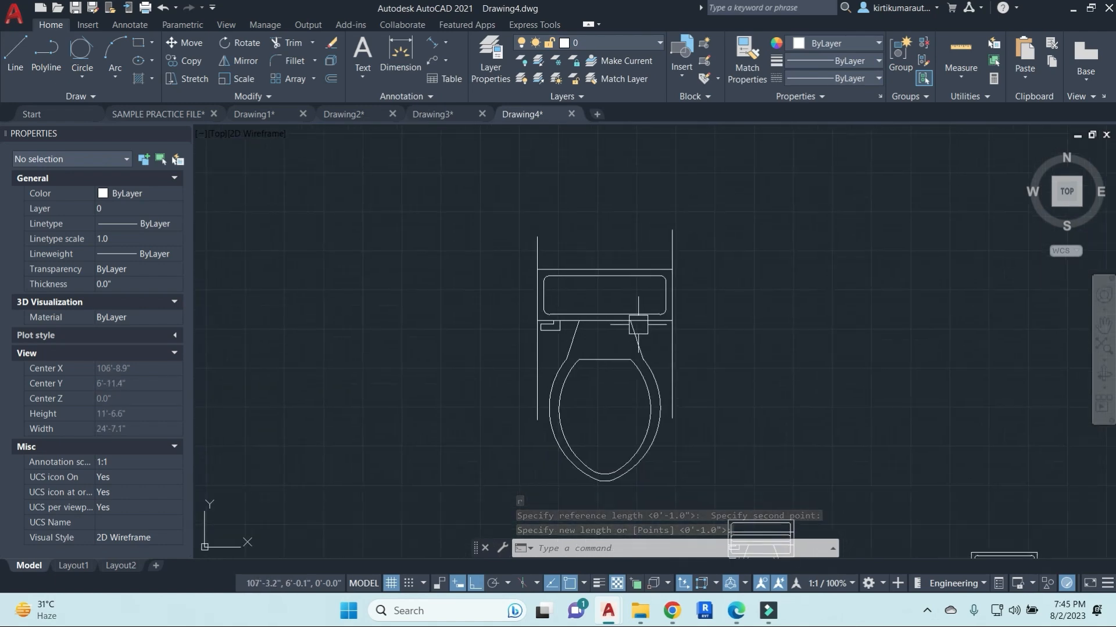
key("Escape")
key("Escape")
key("Escape")
scroll(619, 306, "down", 2)
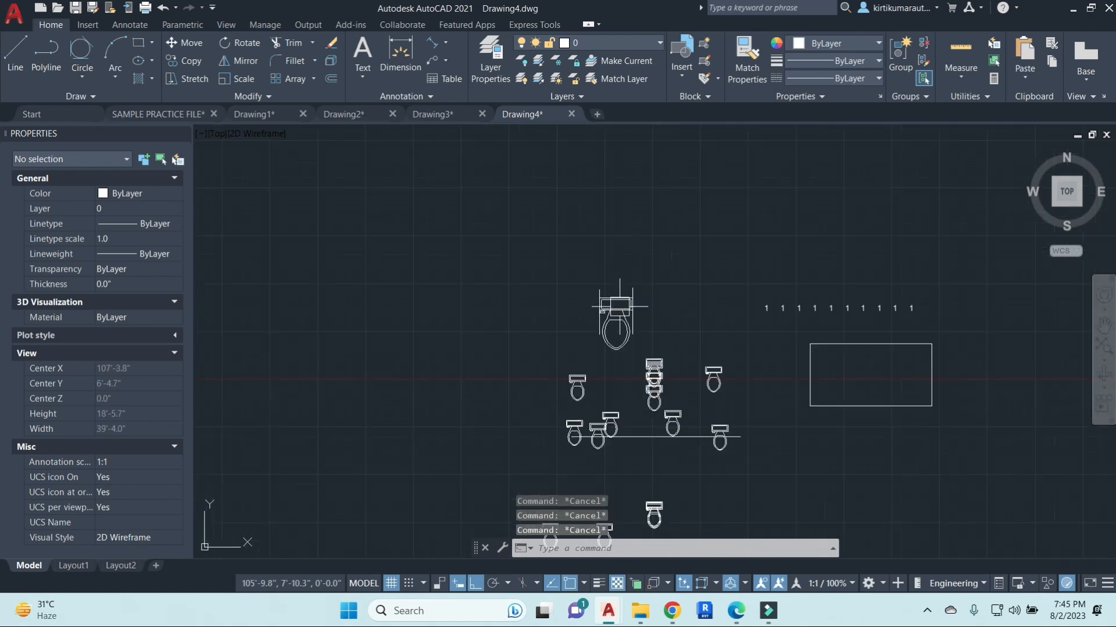
scroll(663, 308, "down", 8)
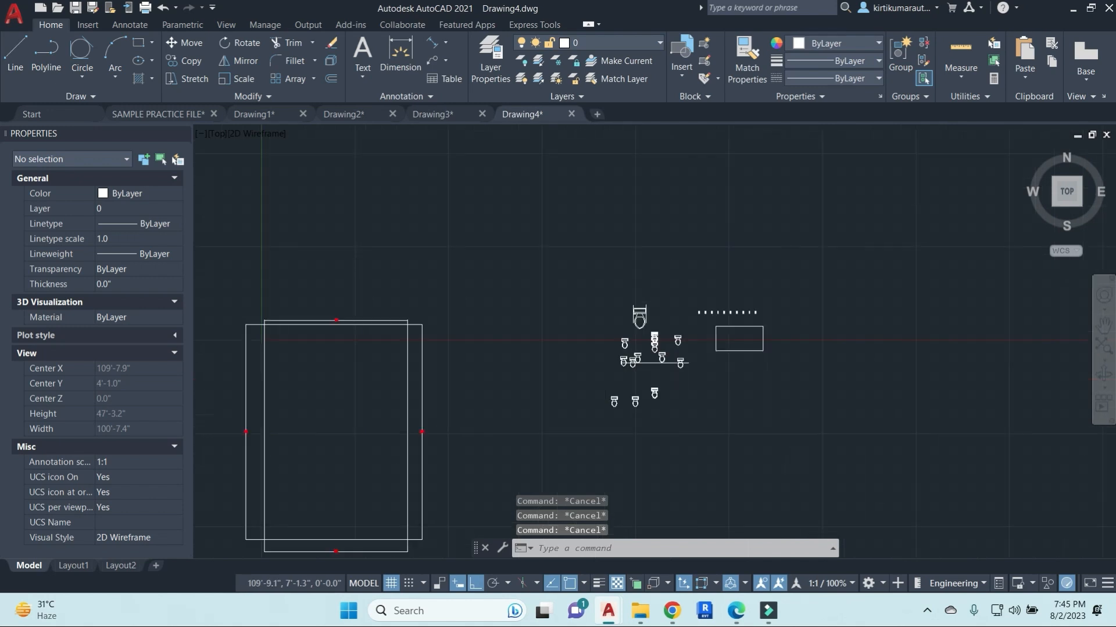
Switch to SAMPLE PRACTICE FILE and measure the study-room door opening with a linear dimension, without placing it.
left_click(164, 115)
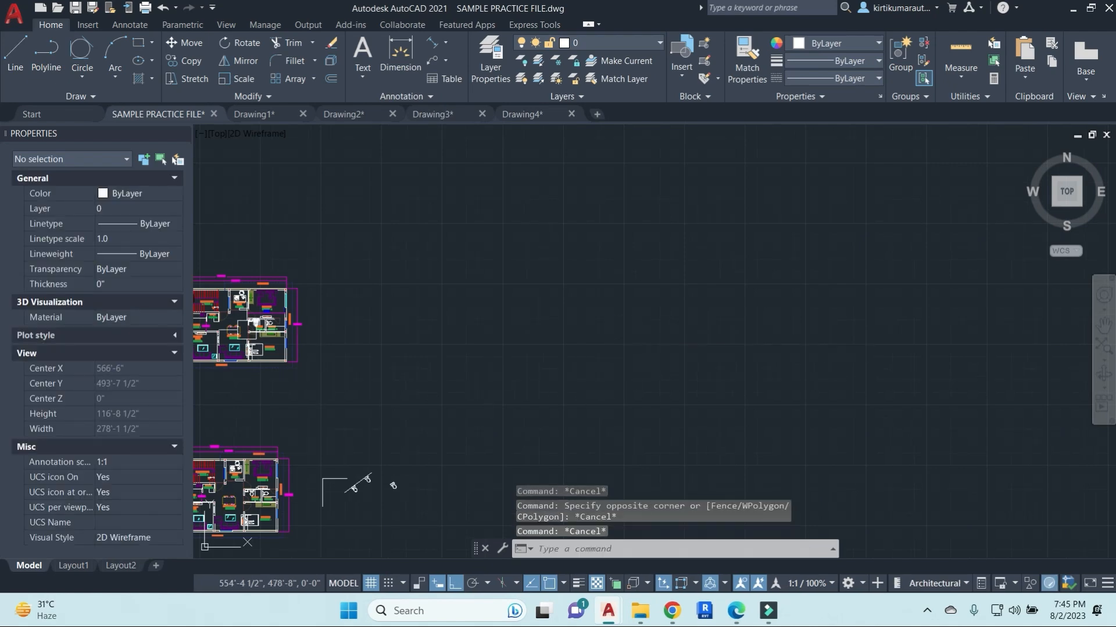
scroll(238, 322, "up", 5)
middle_click_drag(271, 334, 658, 270)
scroll(672, 279, "up", 4)
middle_click_drag(569, 257, 633, 331)
type("i")
key("Return")
left_click(669, 344)
left_click(517, 345)
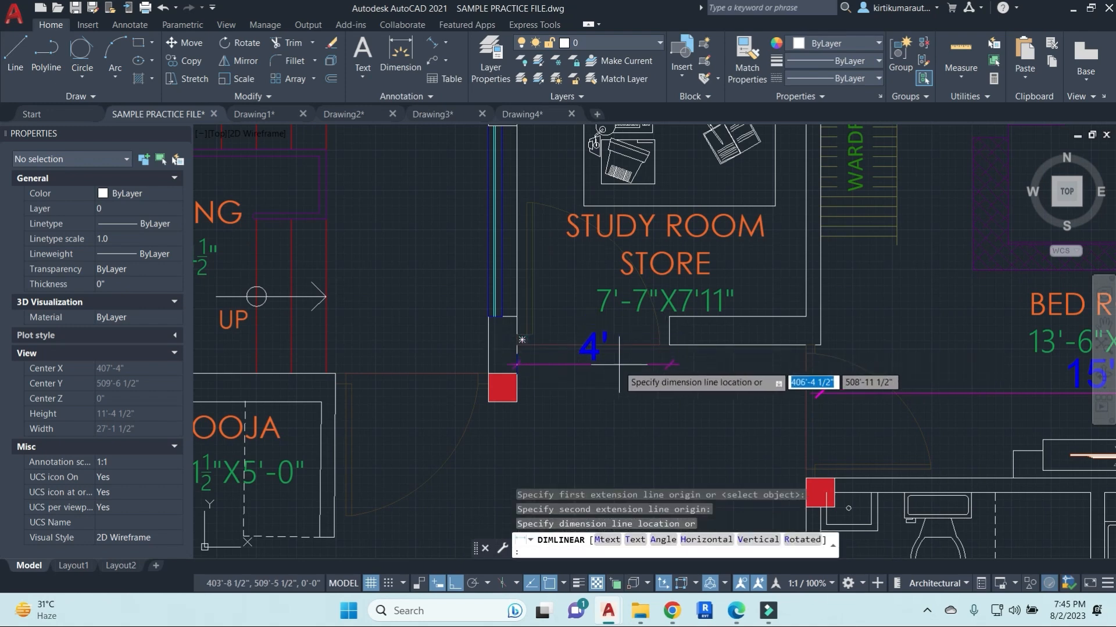
key("Escape")
key("Escape")
key("Escape")
middle_click_drag(697, 386, 691, 408)
key("Escape")
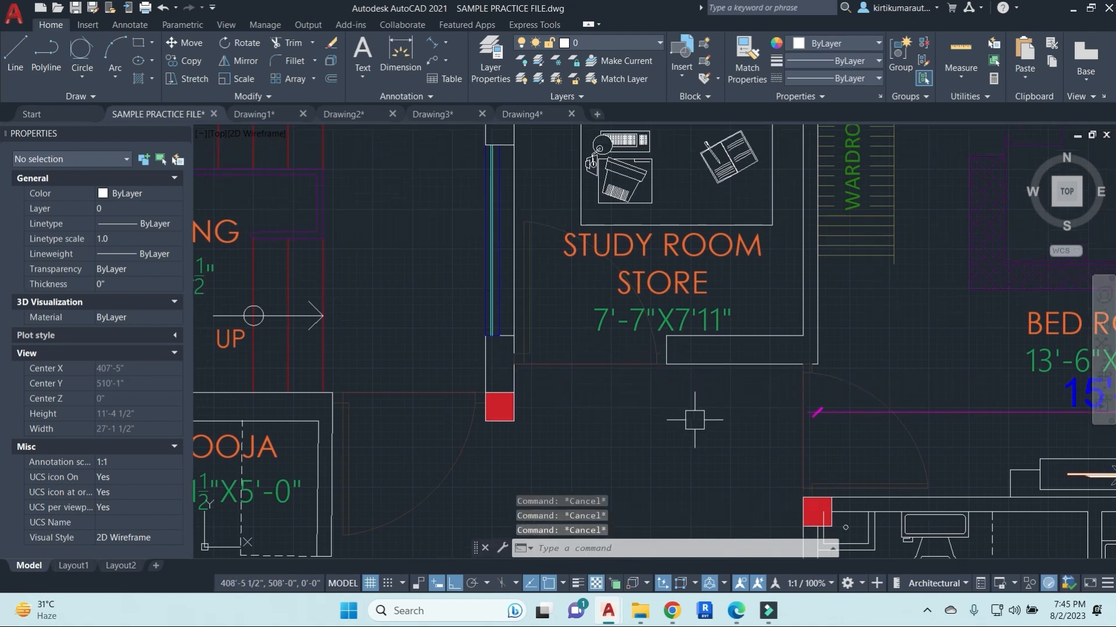
type("s")
key("Return")
left_click(684, 424)
key("Escape")
scroll(665, 346, "up", 2)
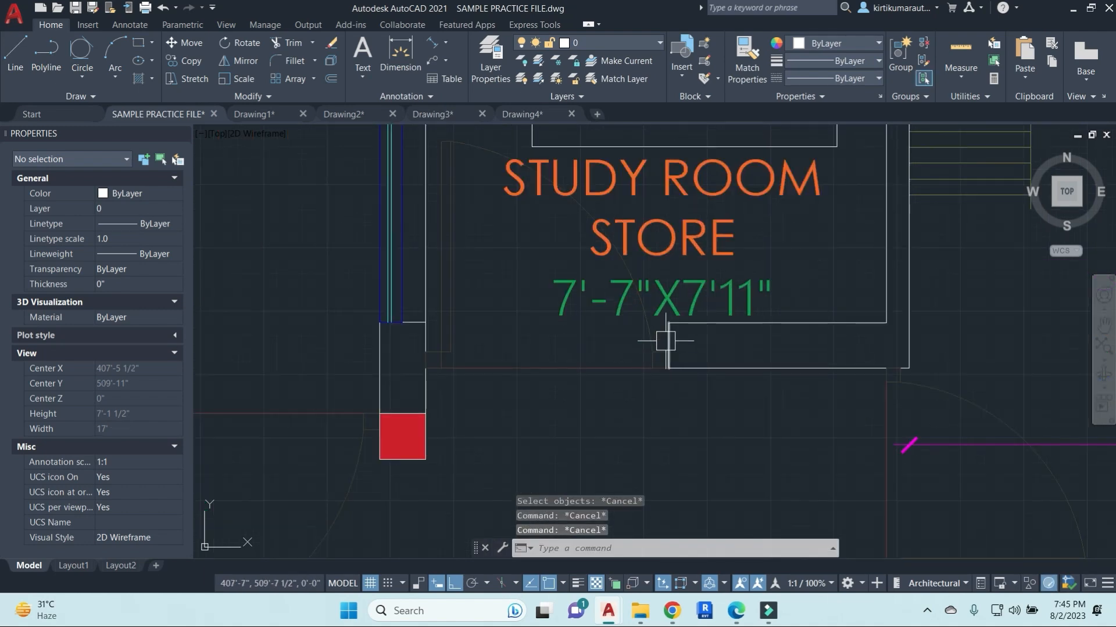
key("Return")
left_click(677, 423)
left_click(679, 354)
key("Escape")
key("Escape")
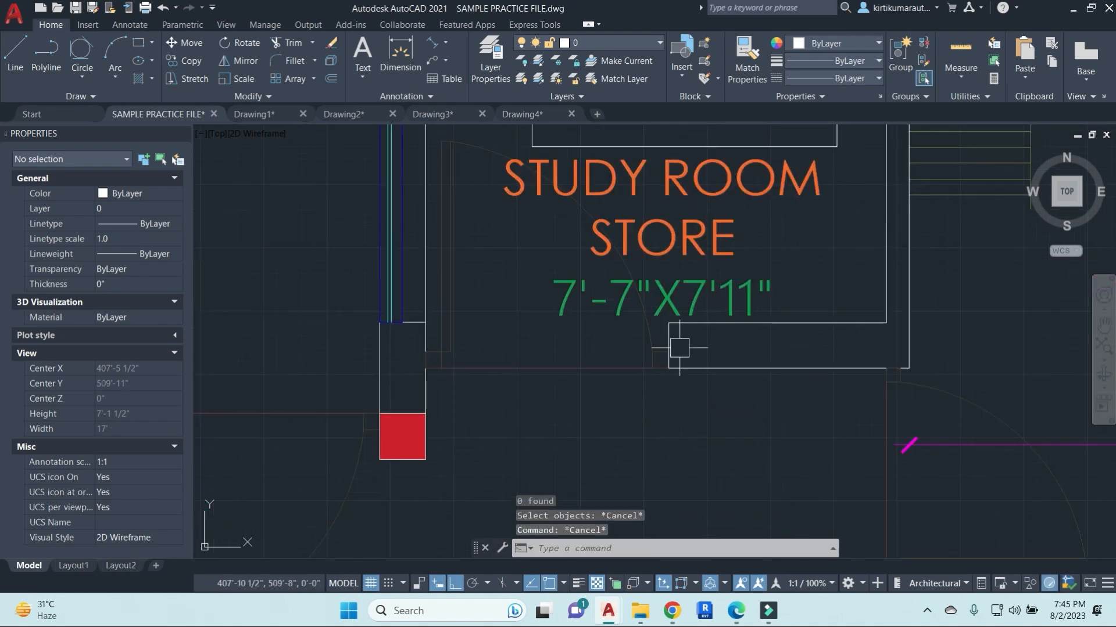
Offset the wall end line beside the study-room door into the door opening.
key("Return")
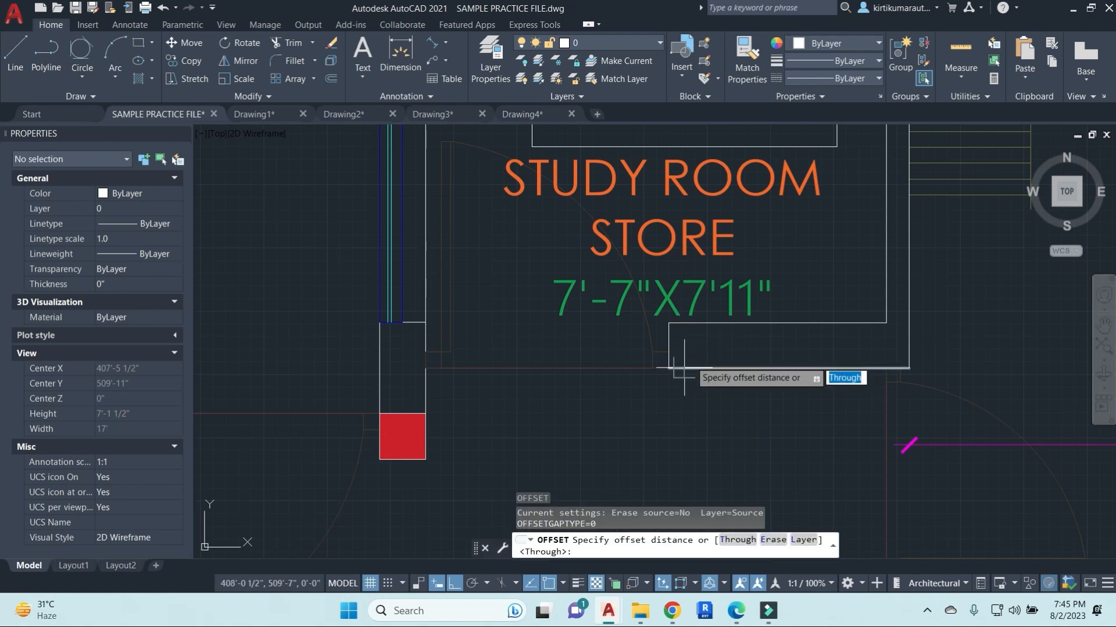
key("Return")
left_click(671, 341)
left_click(510, 341)
key("Escape")
key("Escape")
key("Escape")
key("Escape")
scroll(662, 396, "up", 2)
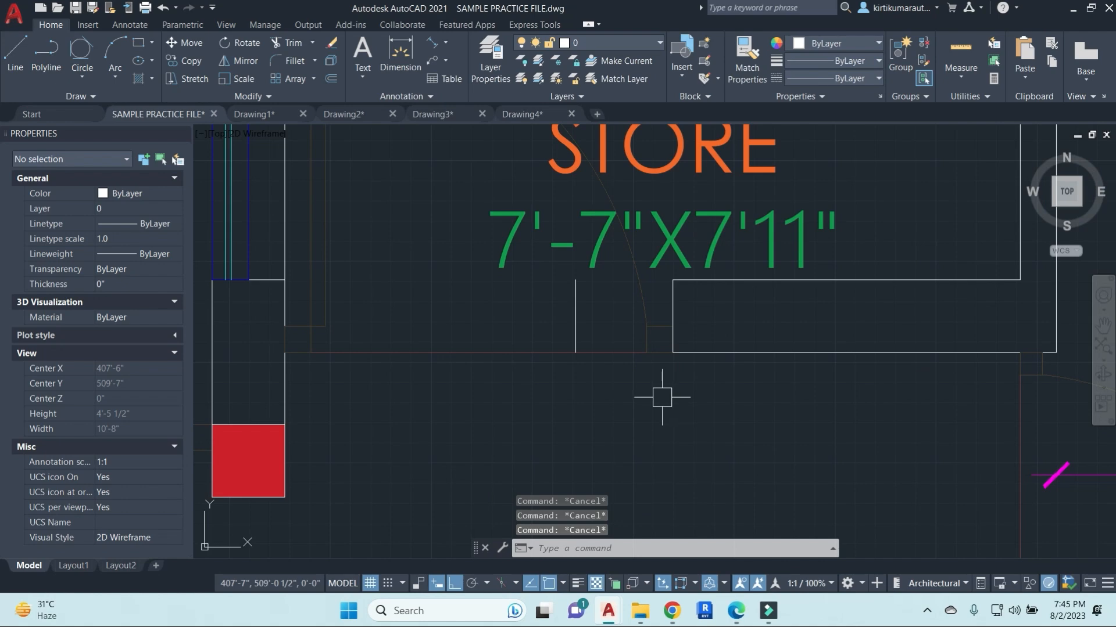
Fillet both wall edges to the offset line with radius 0 and trim the old wall end.
type("f")
key("Return")
left_click(737, 281)
left_click(575, 325)
key("Return")
left_click(721, 353)
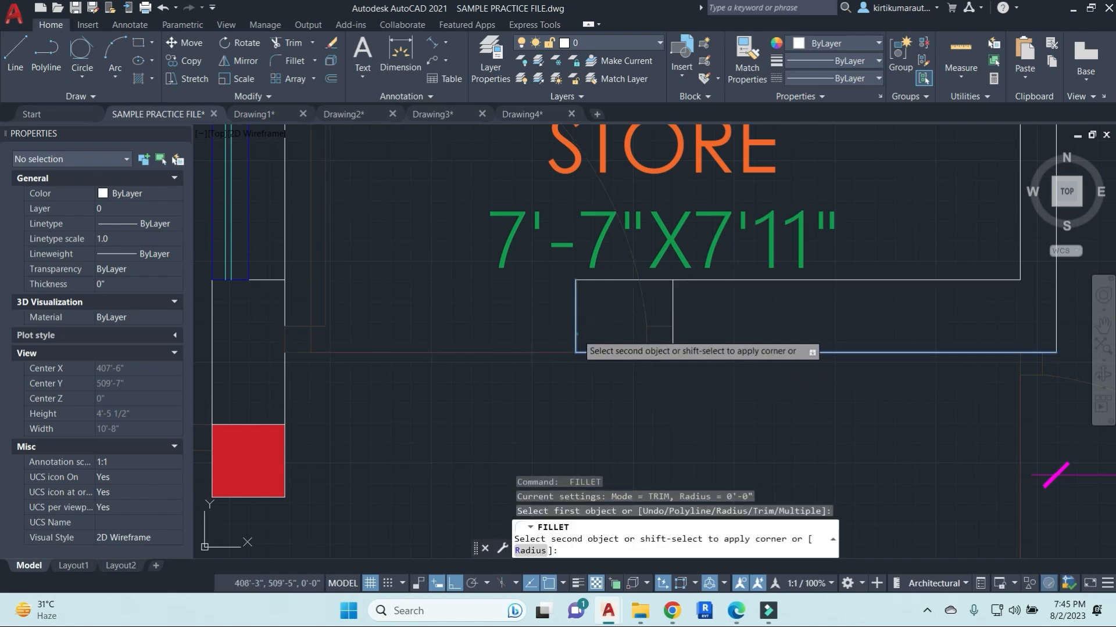
key("Escape")
key("Escape")
key("Escape")
type("tr")
key("space")
key("Escape")
Undo the trim, the fillets and the offset at the study-room wall end.
key("ctrl+z")
key("ctrl+z")
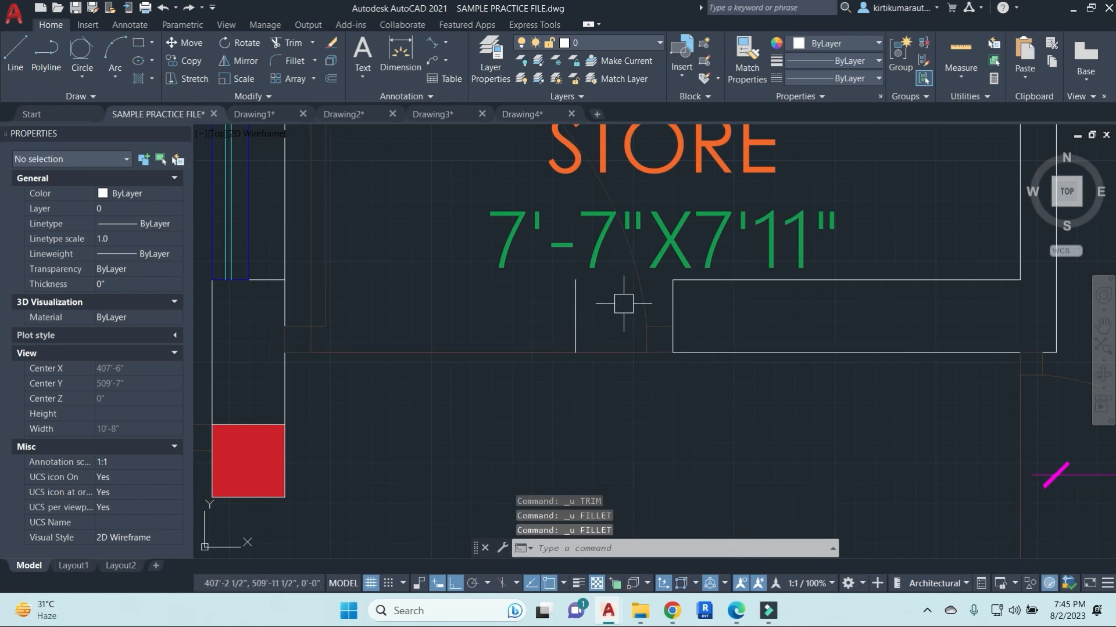
key("ctrl+z")
key("ctrl+z")
key("ctrl+z")
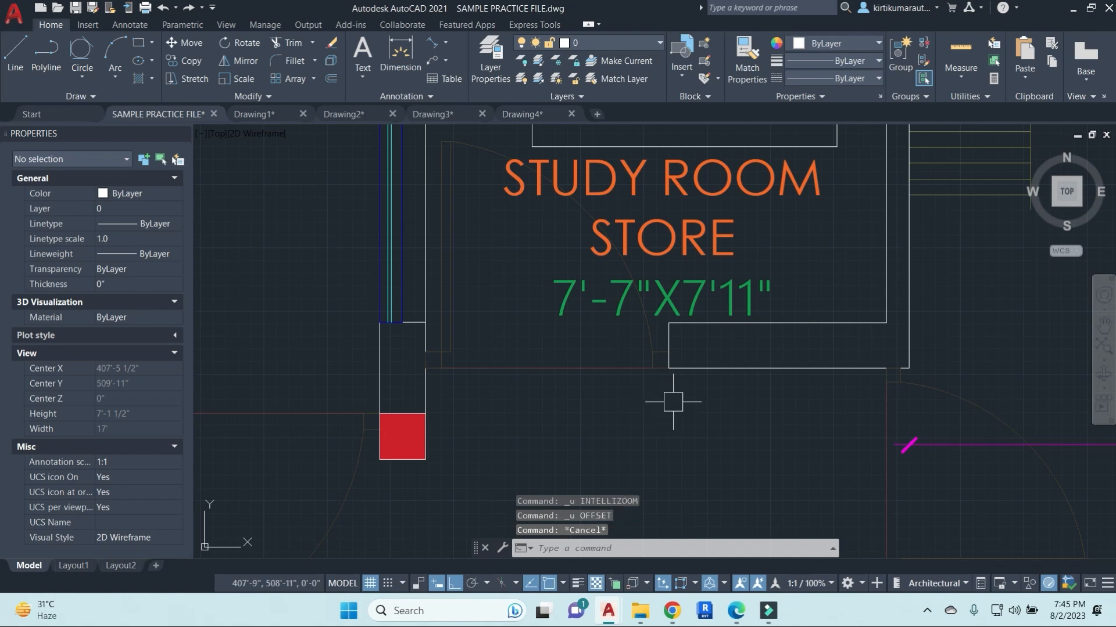
Stretch the wall end beside the study-room door 1' into the door opening.
key("space")
left_click(679, 406)
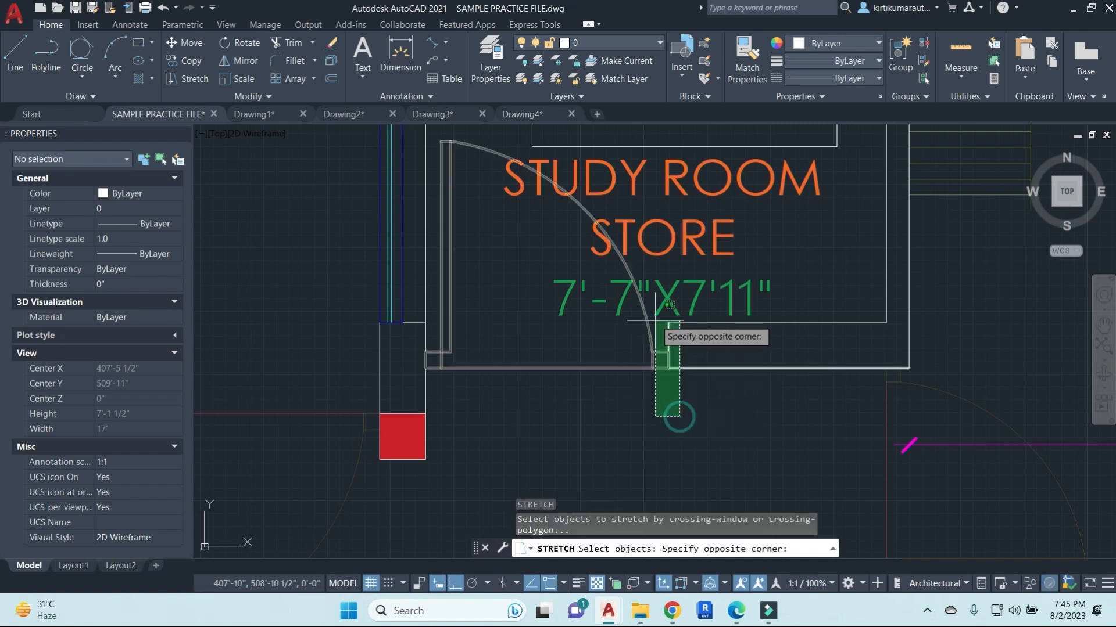
left_click(660, 267)
key("Return")
left_click(713, 439)
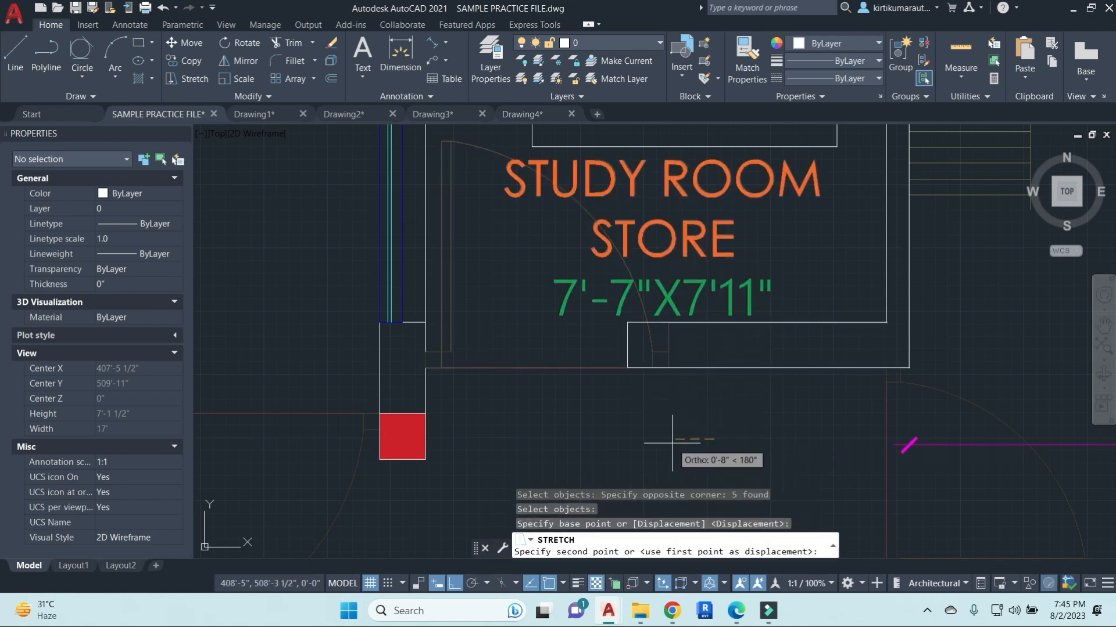
type("1'")
key("Return")
middle_click_drag(627, 438, 665, 452)
key("Escape")
Measure the narrowed study-room door opening with a linear dimension, without placing it.
type("dli")
key("Return")
left_click(647, 382)
left_click(464, 374)
key("Escape")
scroll(589, 401, "down", 2)
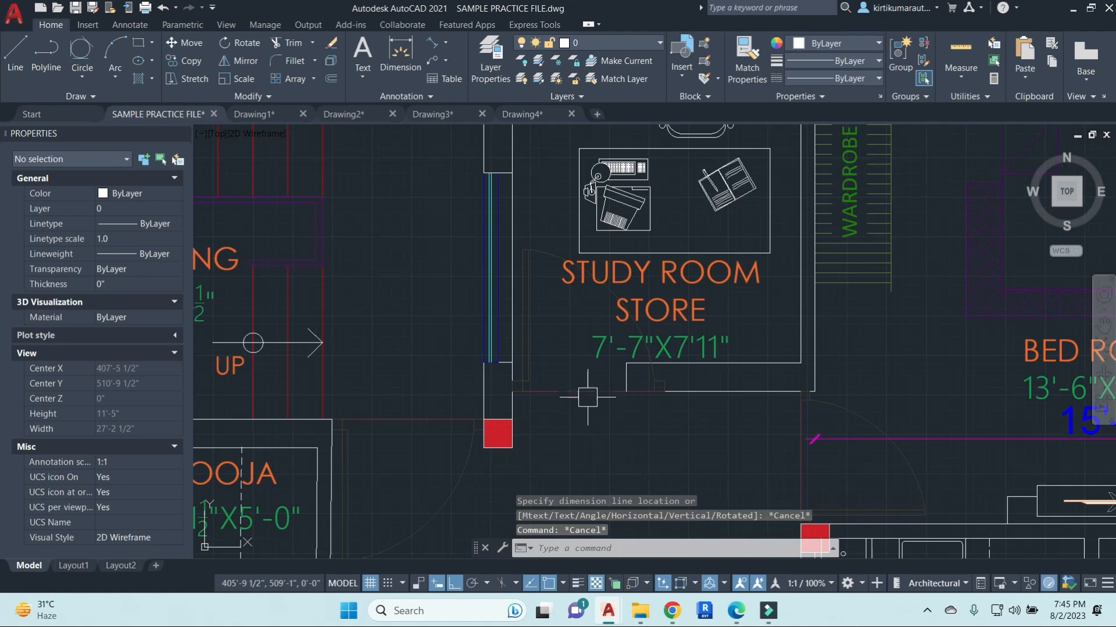
Scale the study-room door block down from its lower-left corner to fit the narrowed opening.
scroll(587, 393, "up", 5)
left_click(588, 389)
scroll(639, 459, "down", 2)
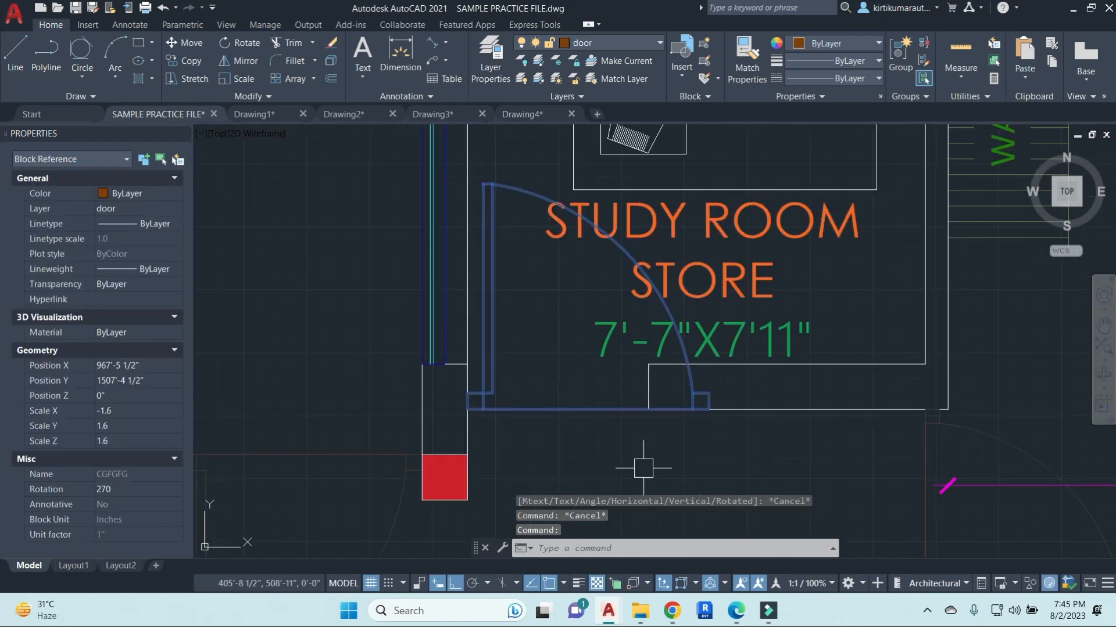
middle_click_drag(642, 461, 666, 460)
type("c")
key("Return")
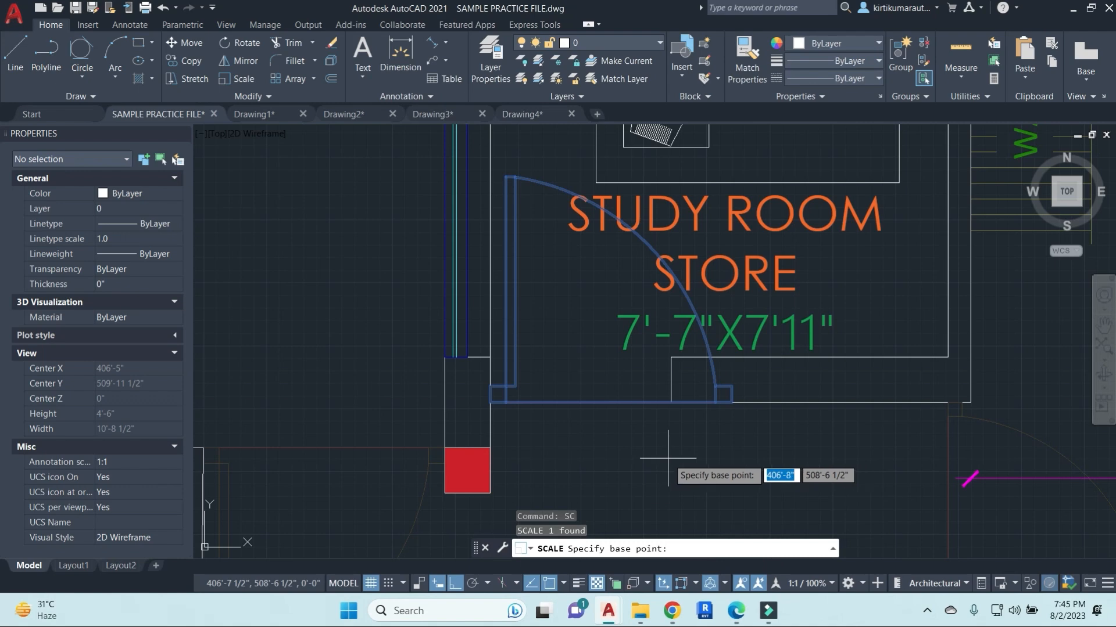
left_click(489, 402)
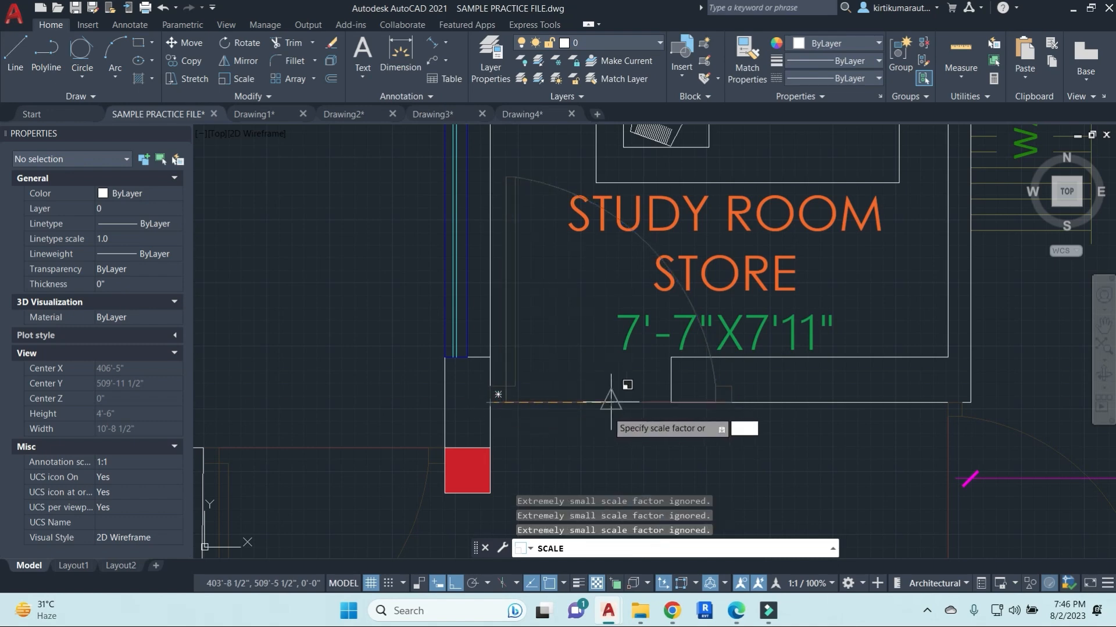
left_click(580, 427)
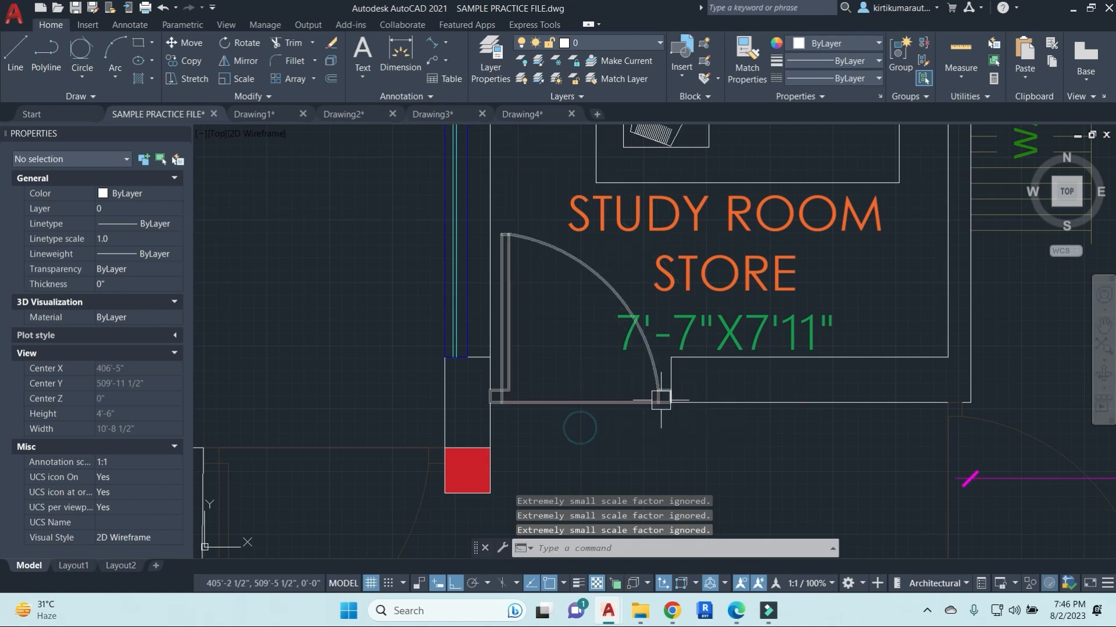
Inspect the scaled door's end against the wall, and undo the last scaling of the door.
scroll(669, 398, "up", 9)
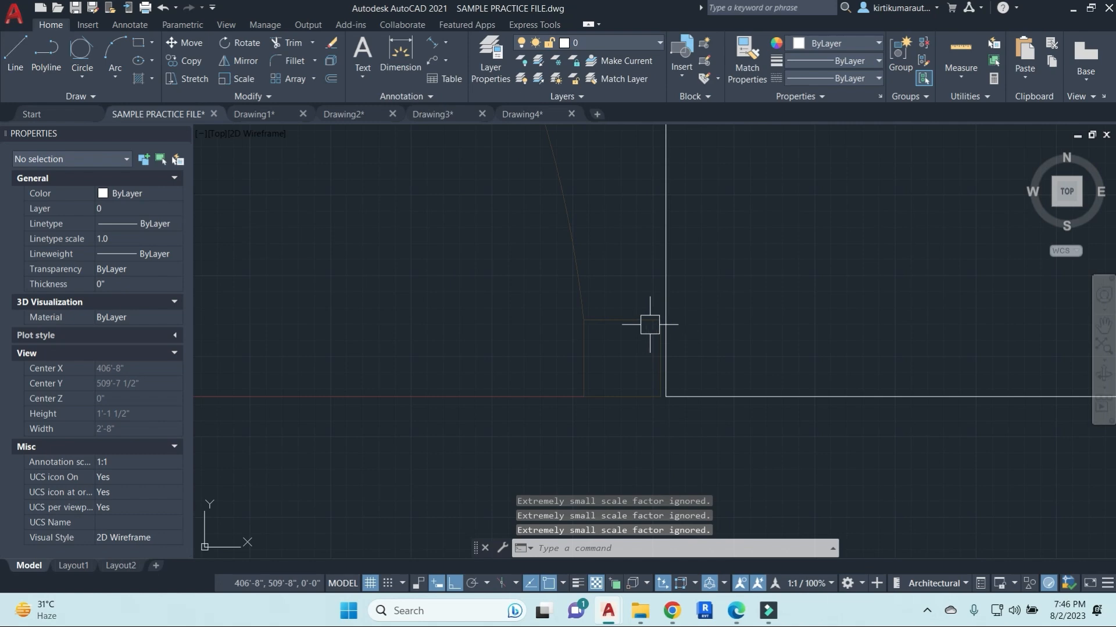
key("ctrl+z")
key("ctrl+z")
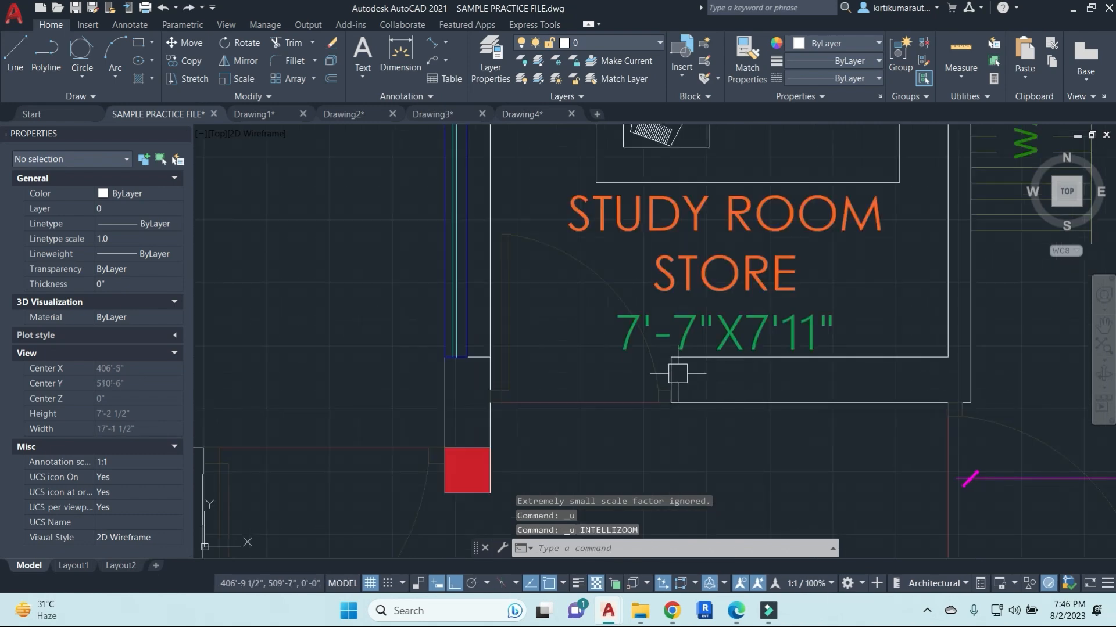
key("ctrl+z")
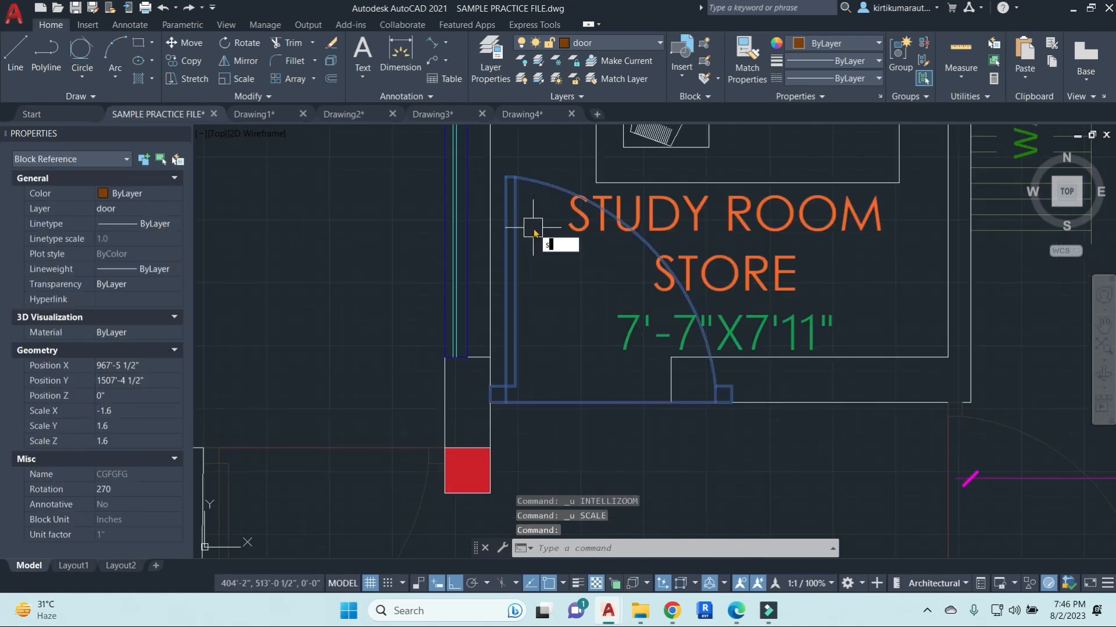
Scale the study-room door by reference from its lower-left corner, using its full width as reference and 3' as new length.
type("c")
key("Return")
scroll(488, 430, "up", 5)
left_click(462, 342)
type("r")
key("Return")
left_click(472, 343)
scroll(517, 369, "down", 4)
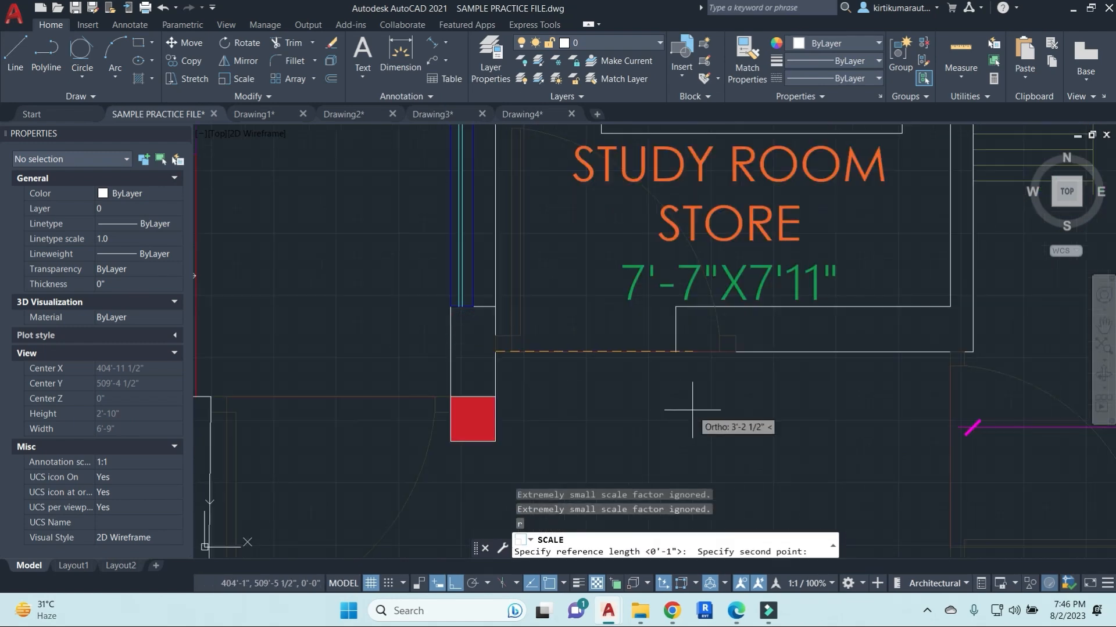
middle_click_drag(686, 410, 610, 419)
left_click(660, 360)
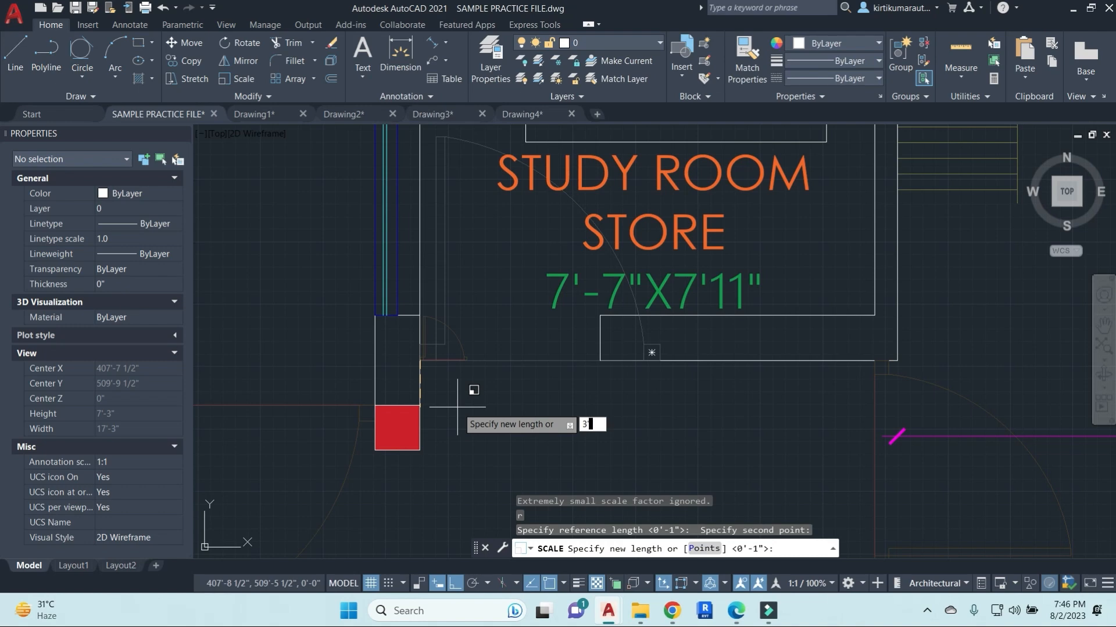
key("Return")
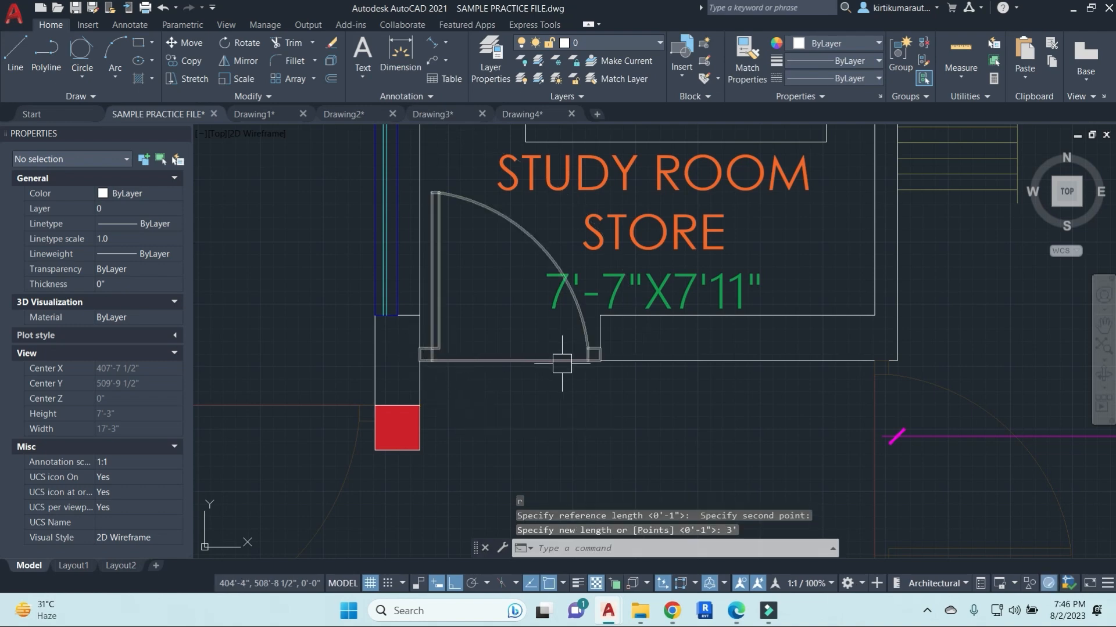
Undo the last reference scaling of the study-room door.
scroll(591, 364, "up", 8)
middle_click_drag(636, 341, 650, 293)
key("ctrl+z")
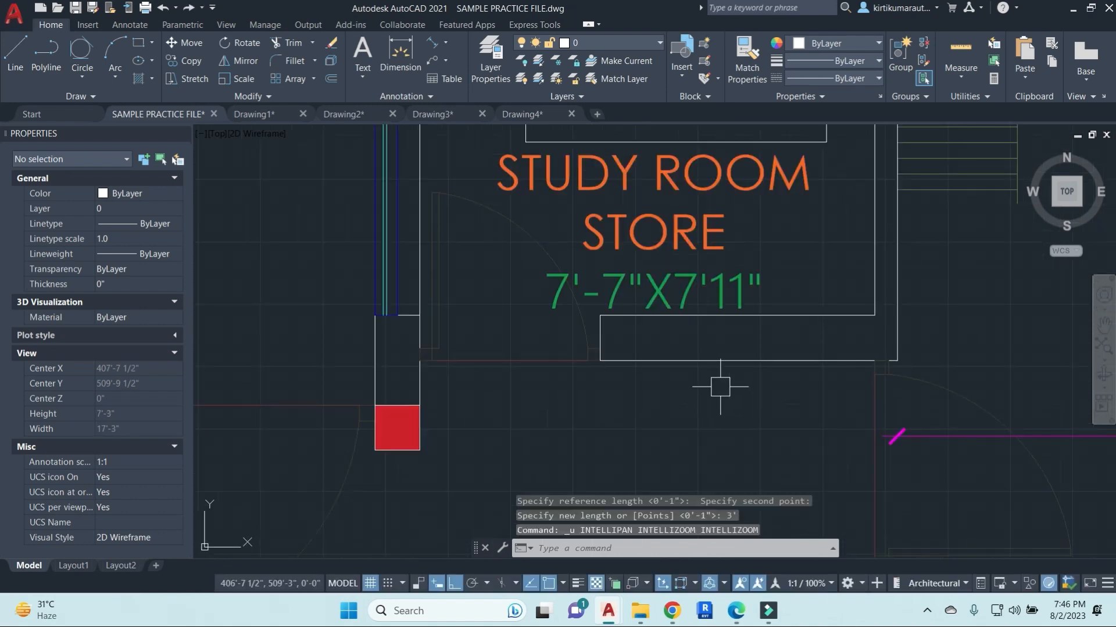
key("ctrl+z")
Scale the study-room door by reference from its lower-left corner, using its full width as reference and picking the opening's opposite wall corner as new length.
left_click(570, 406)
type("s")
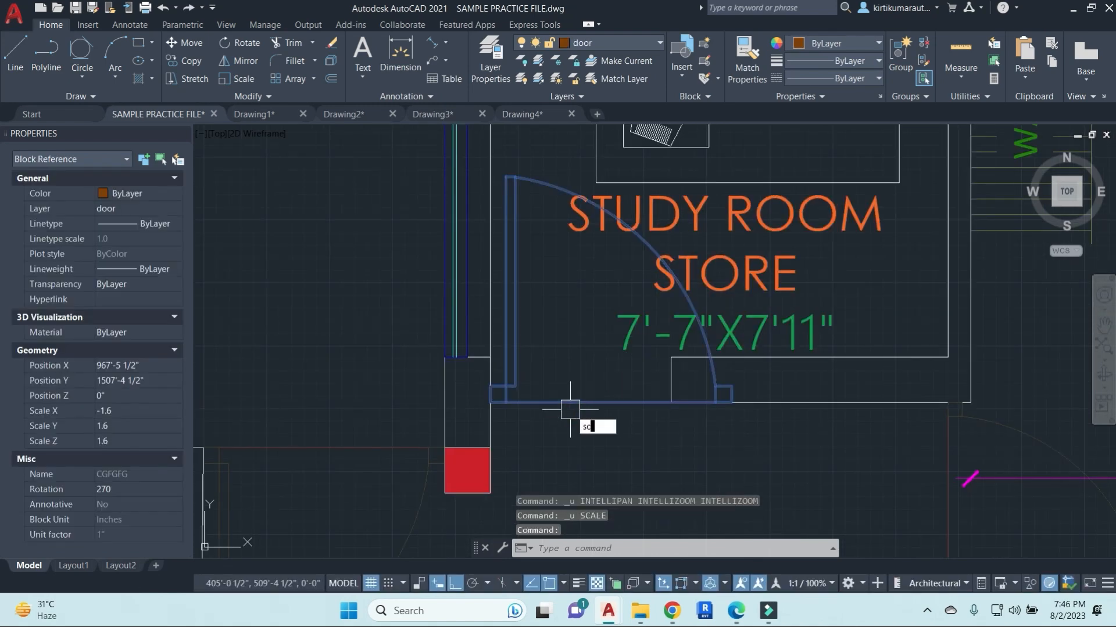
type("c")
key("Return")
scroll(496, 424, "up", 4)
left_click(483, 369)
left_click(483, 368)
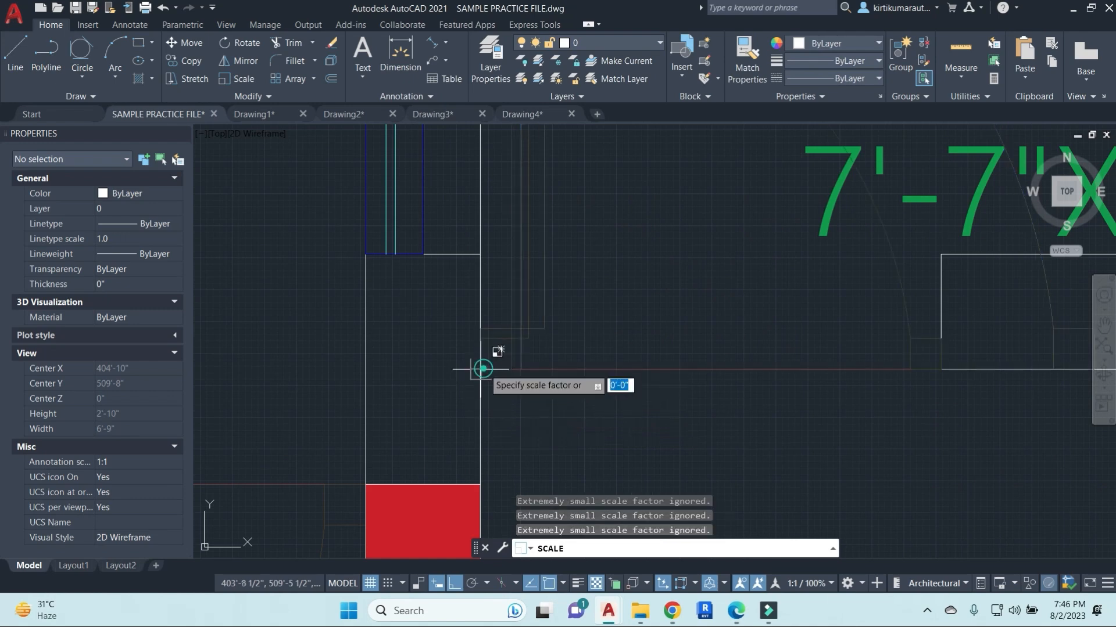
type("r")
key("Return")
left_click(481, 370)
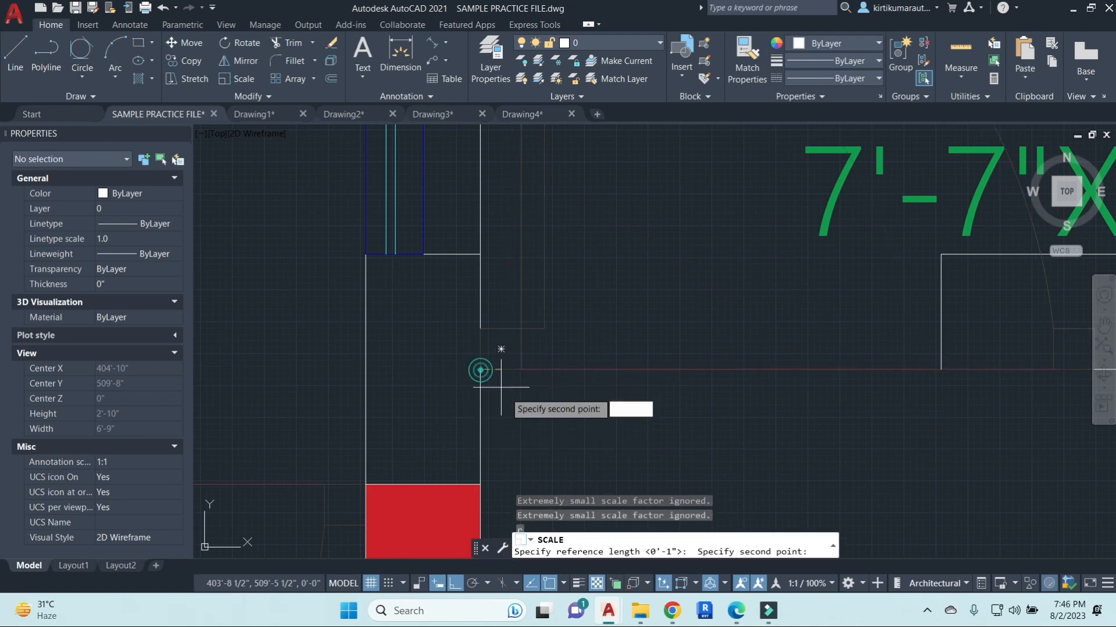
scroll(481, 369, "down", 3)
left_click(767, 390)
scroll(772, 391, "up", 3)
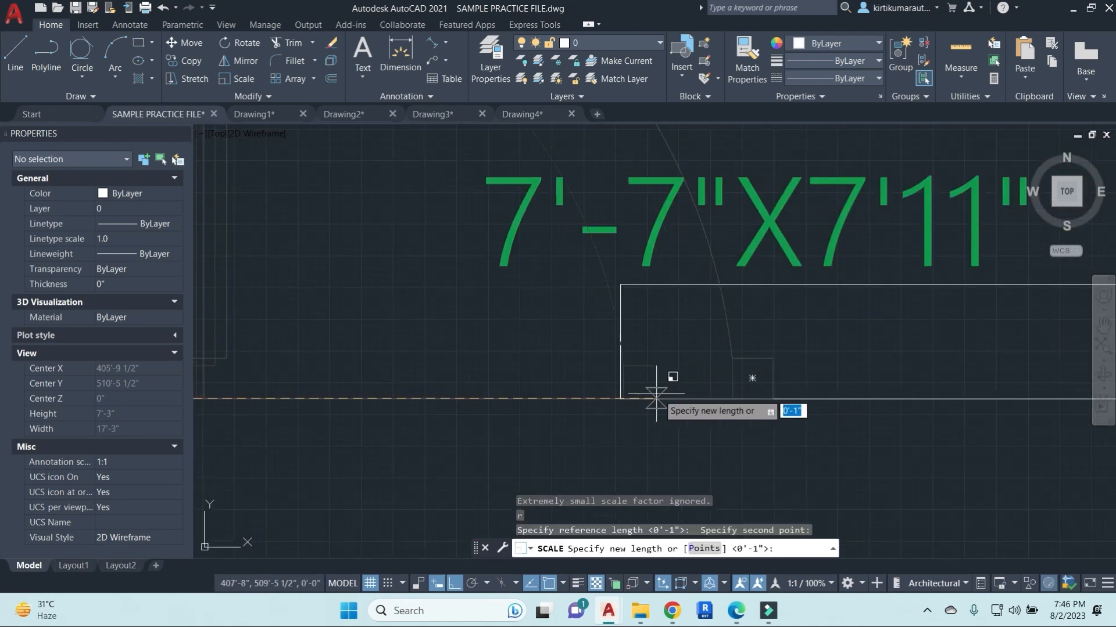
left_click(620, 396)
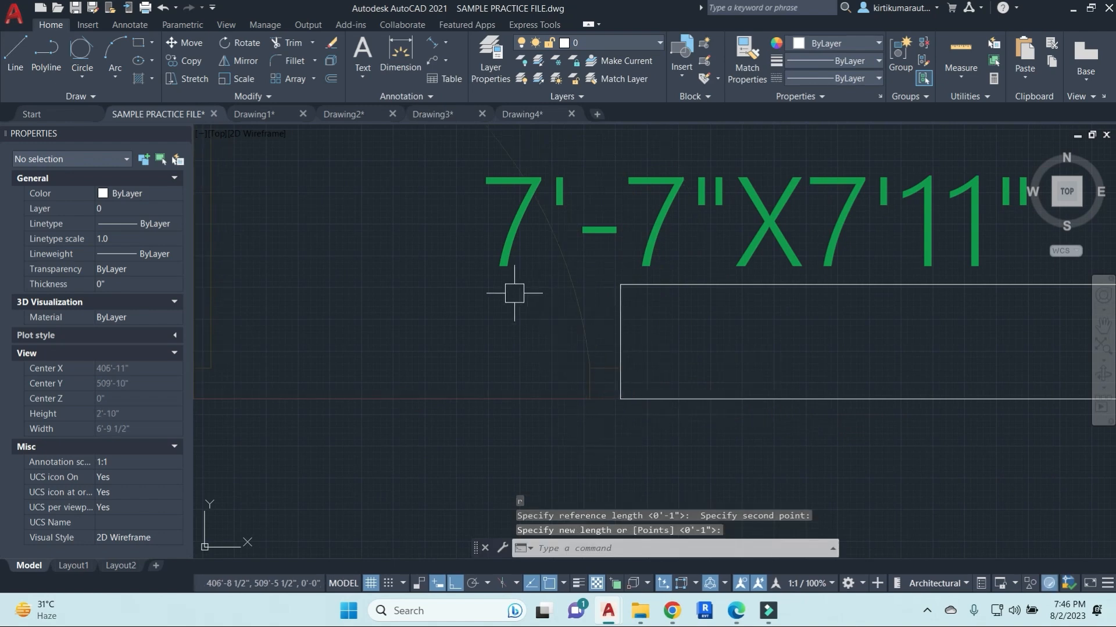
scroll(620, 300, "down", 5)
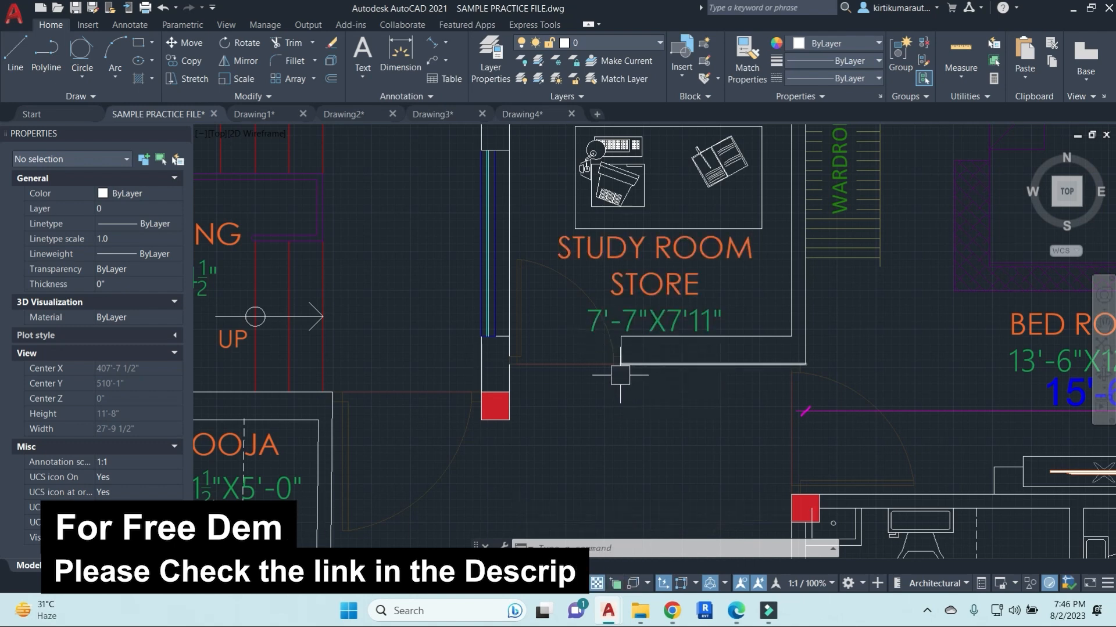
left_click(447, 43)
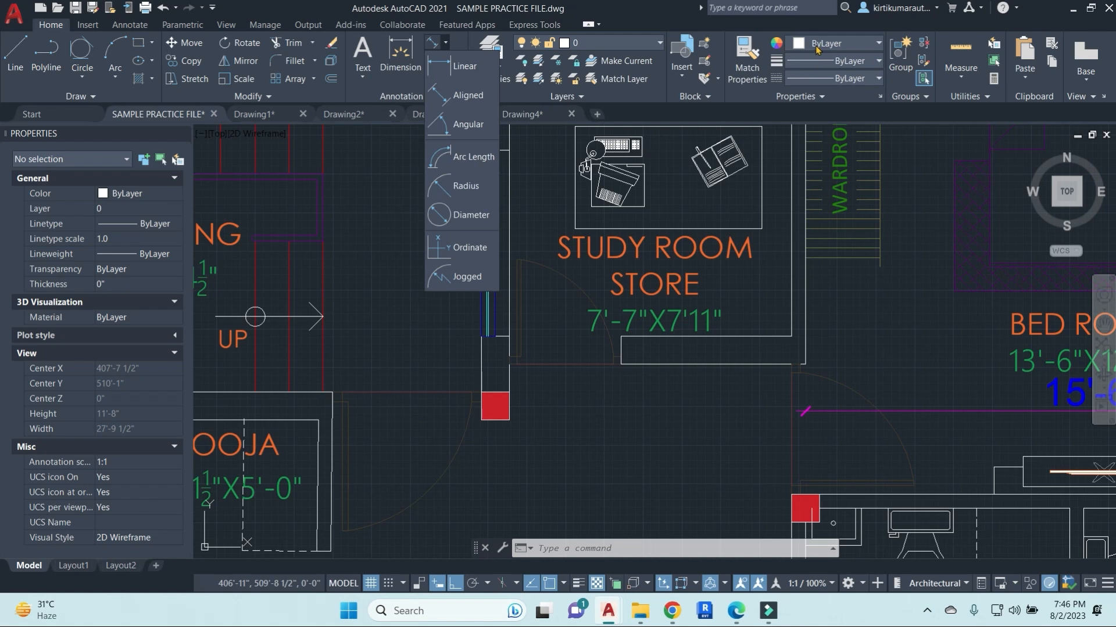
key("Escape")
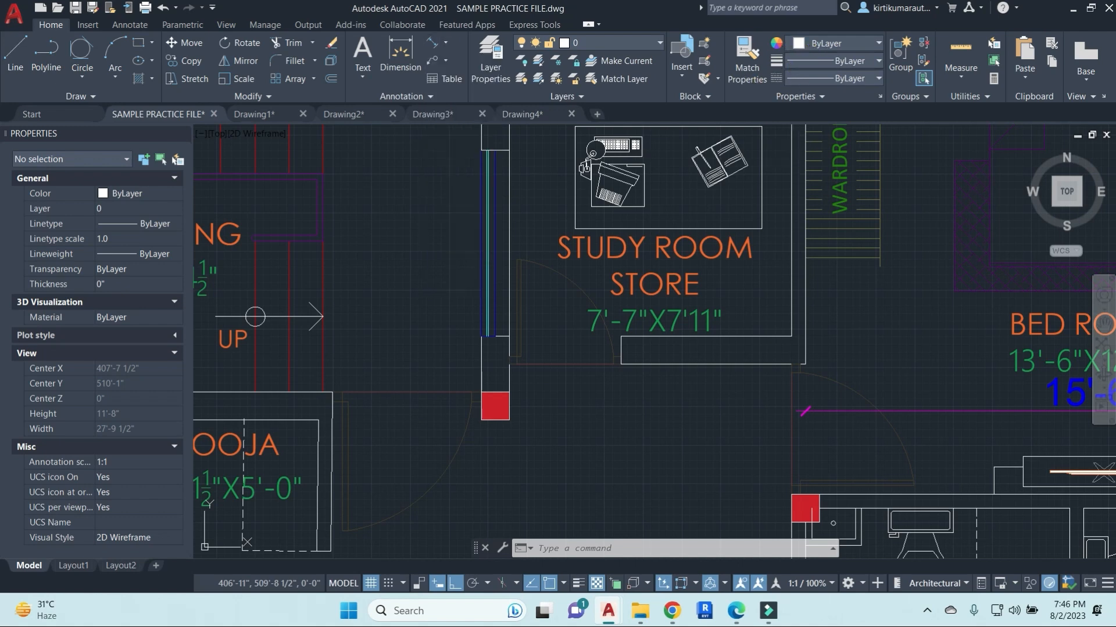
Draw a rectangle with a perimeter of about 82'-9" in the empty space to the right of the floor plan.
scroll(790, 285, "down", 6)
key("Escape")
middle_click_drag(914, 295, 686, 297)
key("Escape")
key("Escape")
type("re")
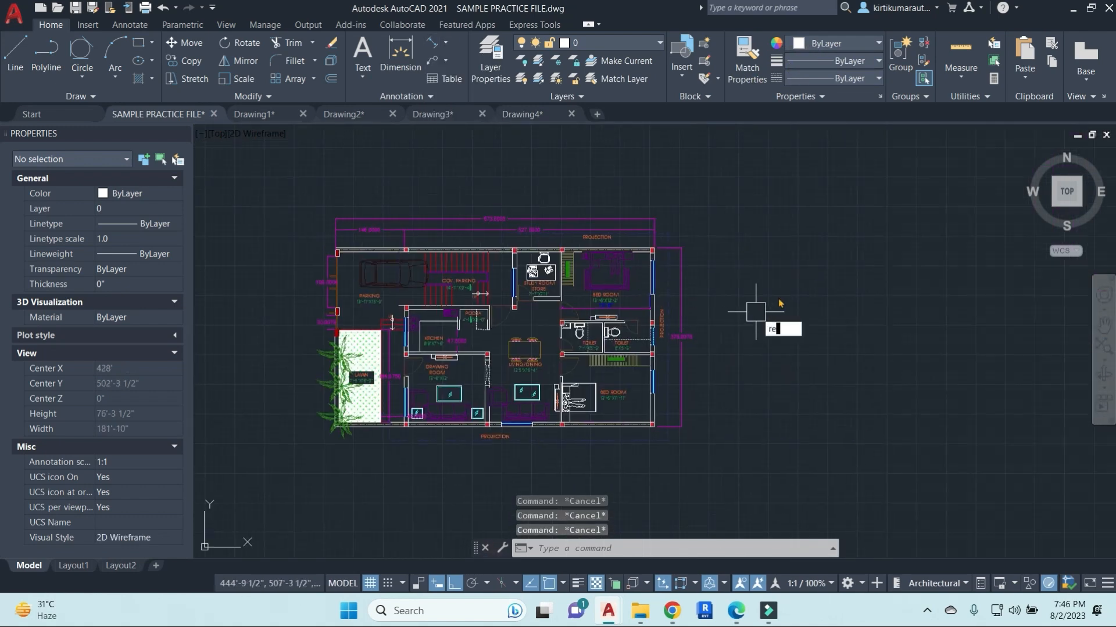
type("c")
key("Return")
left_click(775, 233)
left_click(877, 365)
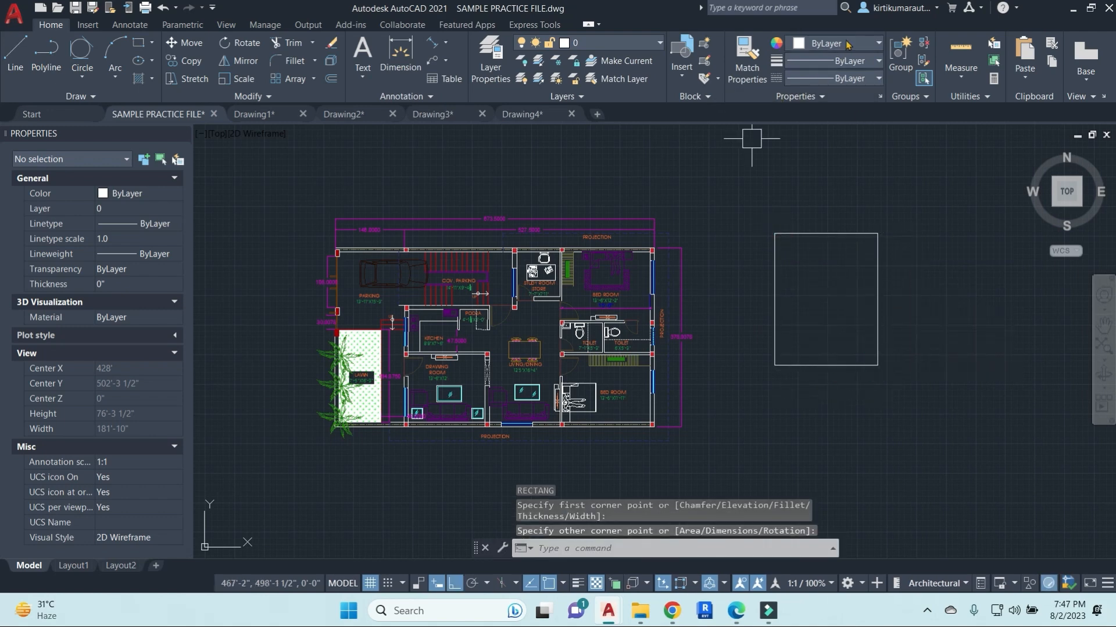
Set the color of the rectangle beside the floor plan to purple 100,33,101.
key("Escape")
left_click(854, 233)
left_click(854, 44)
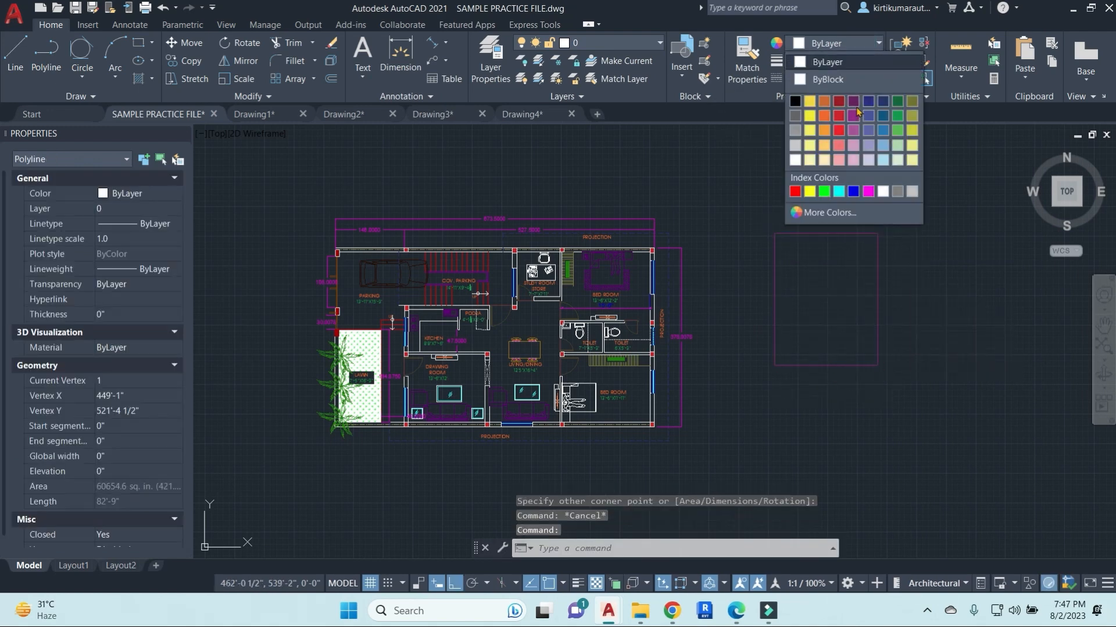
key("Escape")
left_click(876, 44)
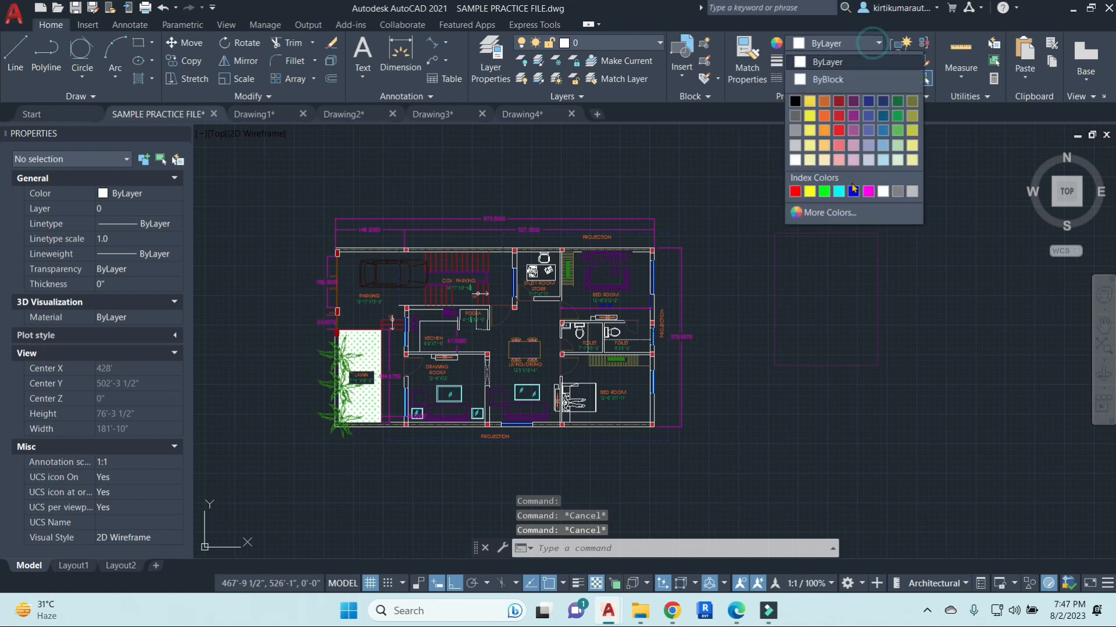
key("Escape")
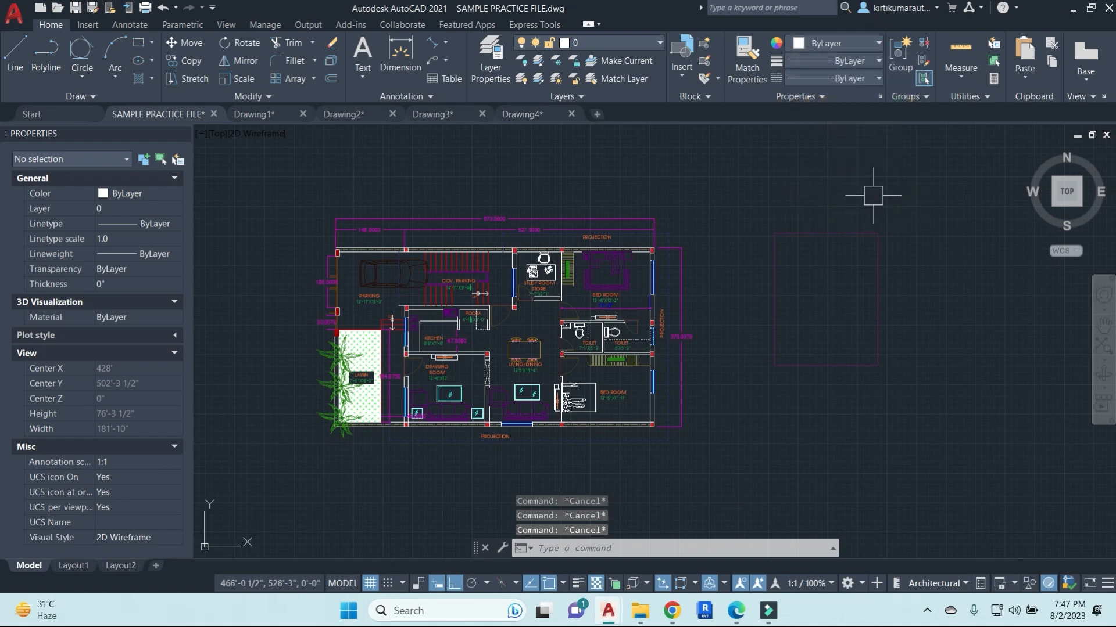
Set the rectangle's lineweight to 0.40 mm and turn on lineweight display for the drawing.
left_click(878, 236)
left_click(878, 61)
scroll(831, 175, "down", 2)
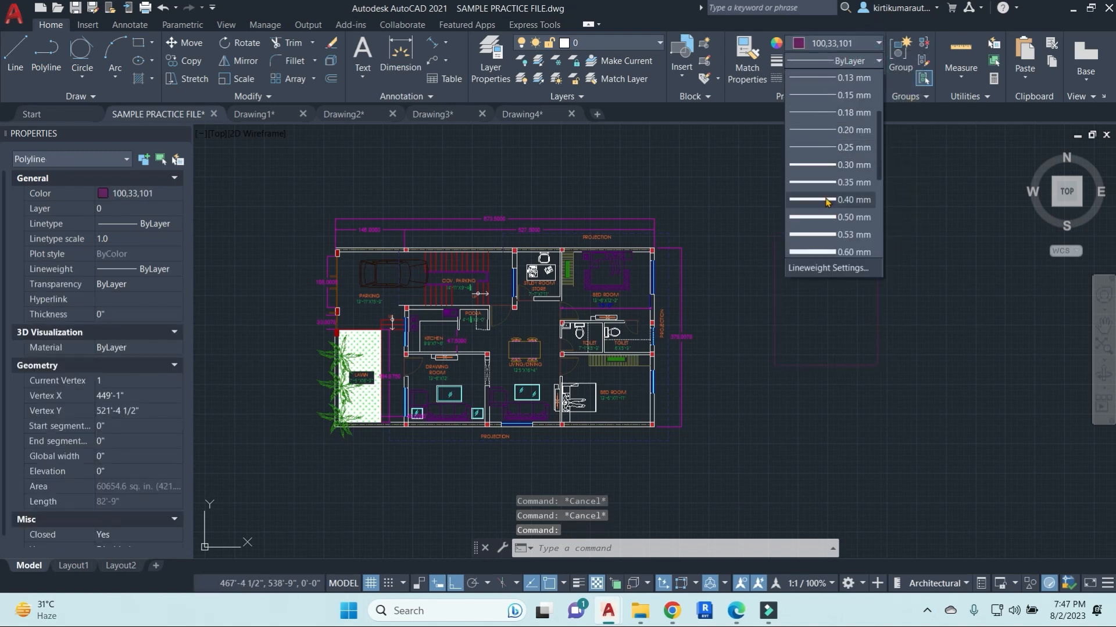
left_click(827, 200)
left_click(578, 585)
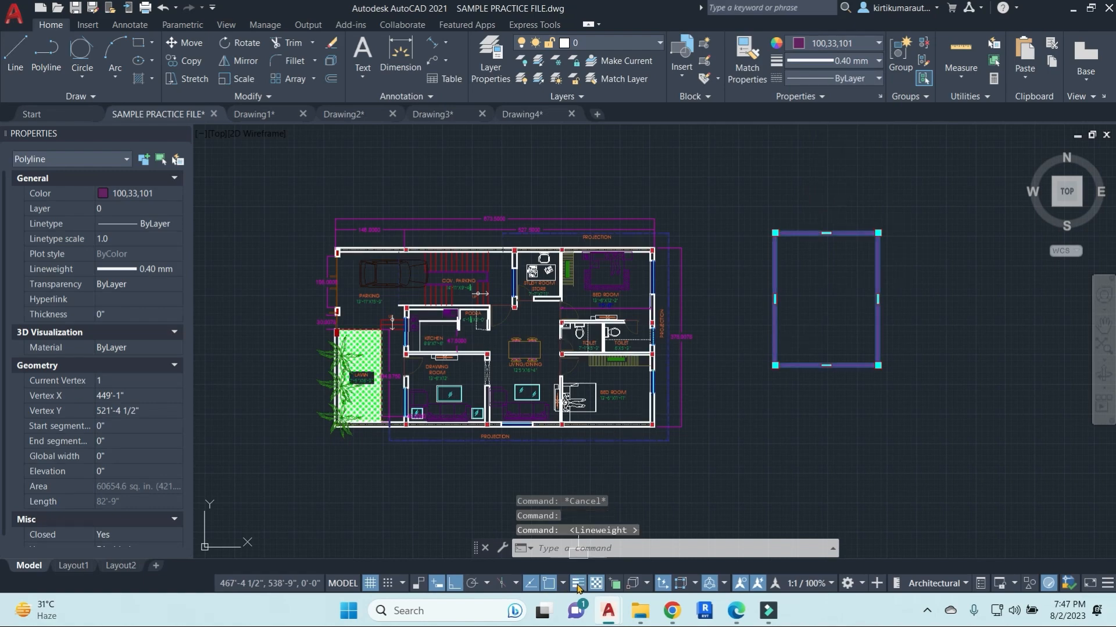
scroll(826, 235, "up", 2)
scroll(517, 251, "up", 5)
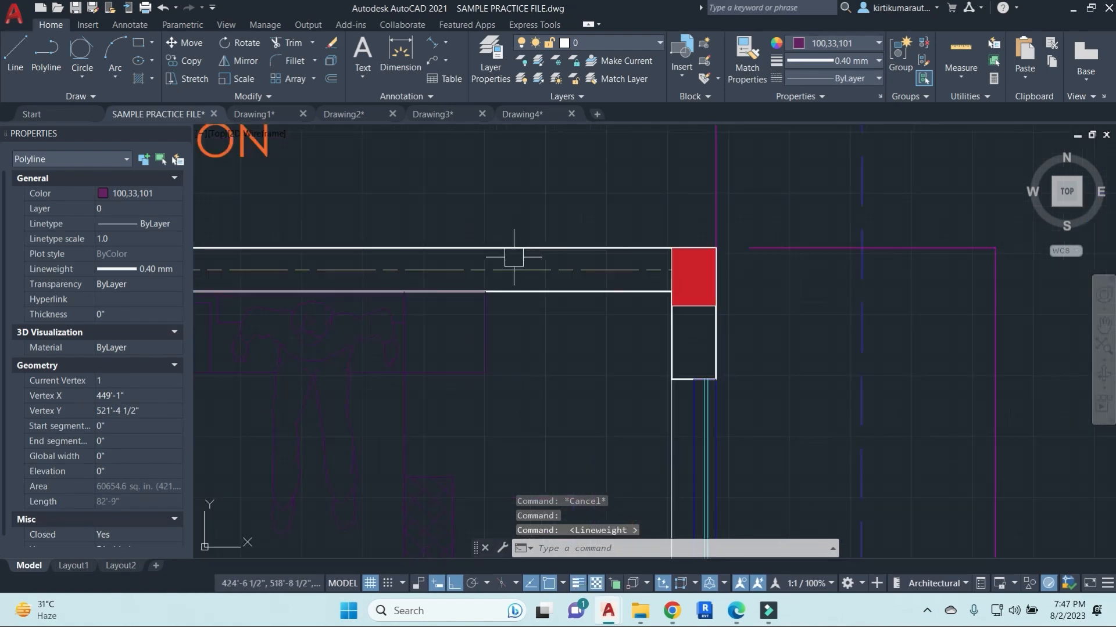
scroll(719, 331, "down", 3)
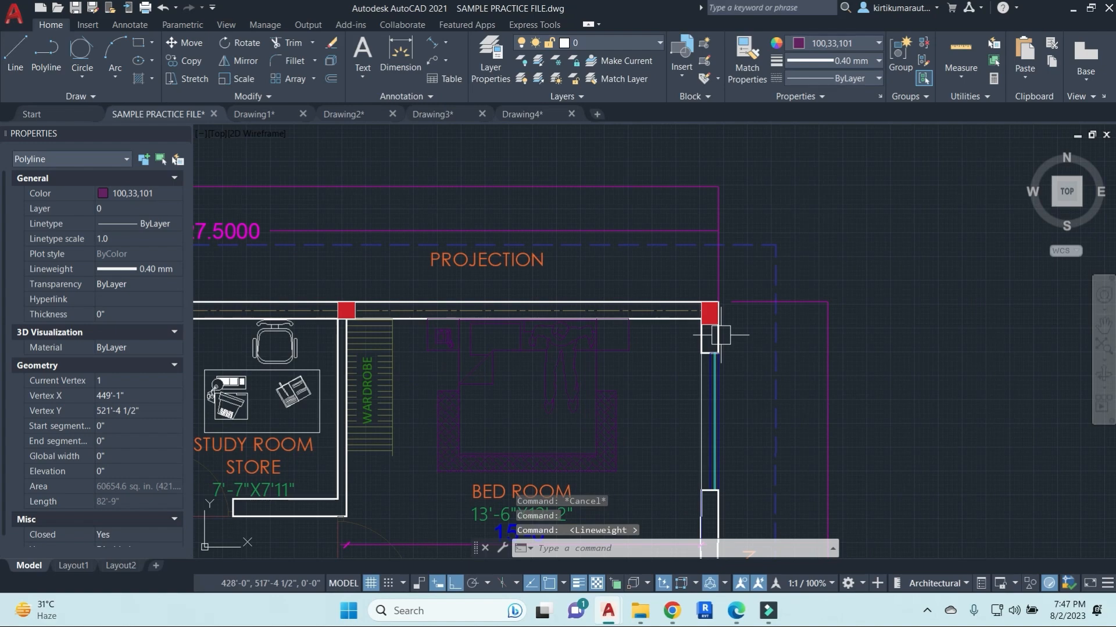
scroll(719, 335, "down", 3)
key("Escape")
key("Escape")
Set the purple rectangle's lineweight back to ByLayer after trying ByBlock.
left_click(775, 235)
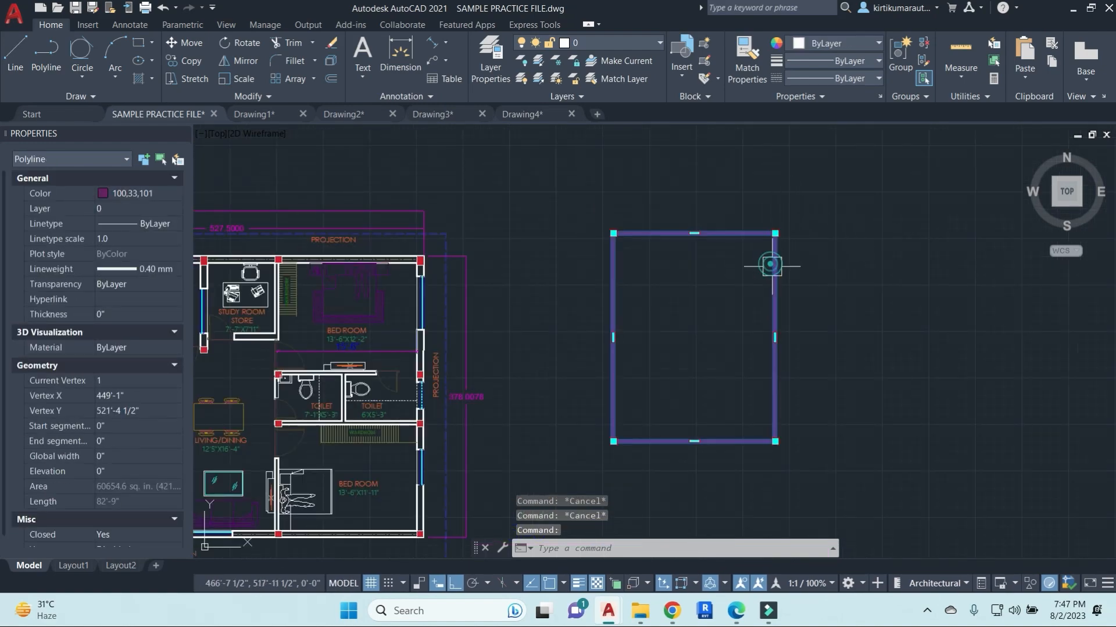
left_click(856, 61)
scroll(837, 116, "up", 3)
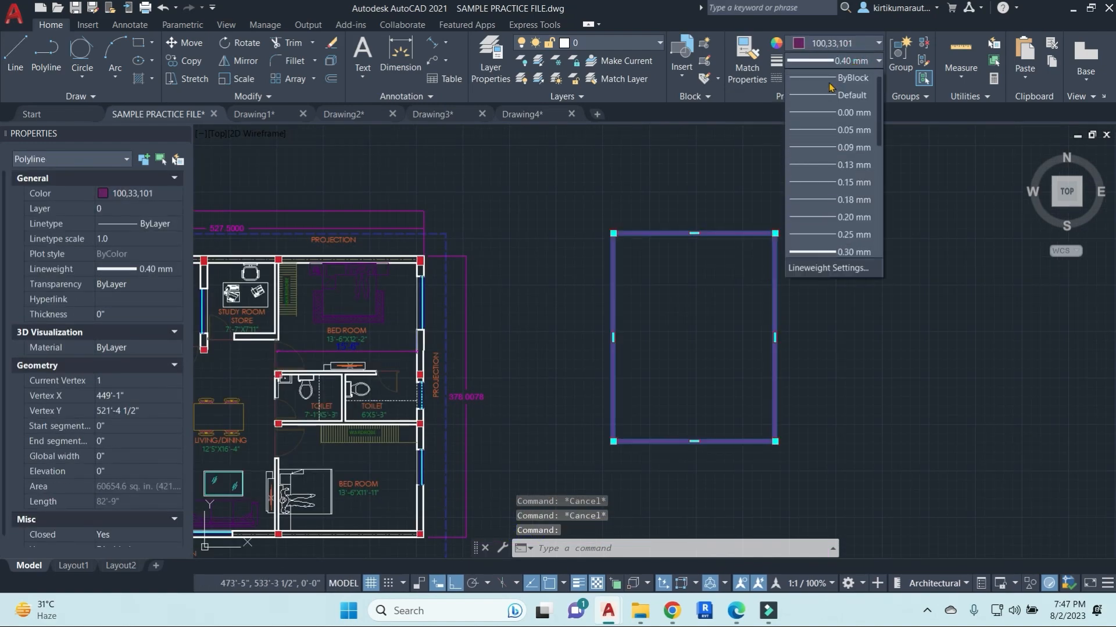
left_click(842, 89)
left_click(865, 61)
scroll(854, 93, "up", 3)
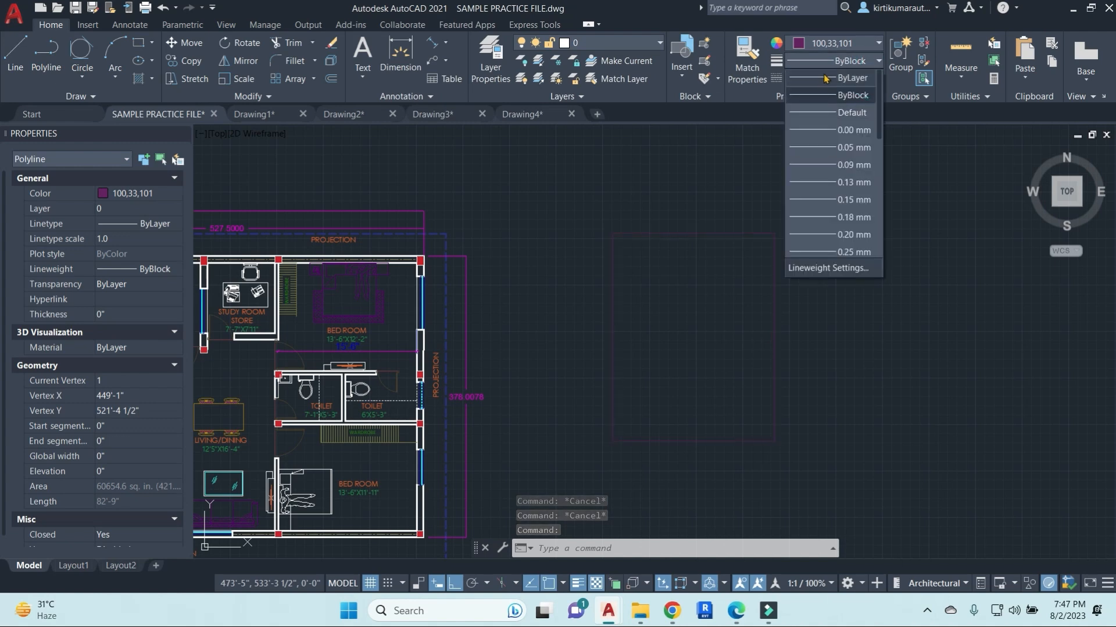
left_click(843, 79)
key("Escape")
key("Escape")
Set the purple rectangle's linetype to DASHED2.
left_click(776, 266)
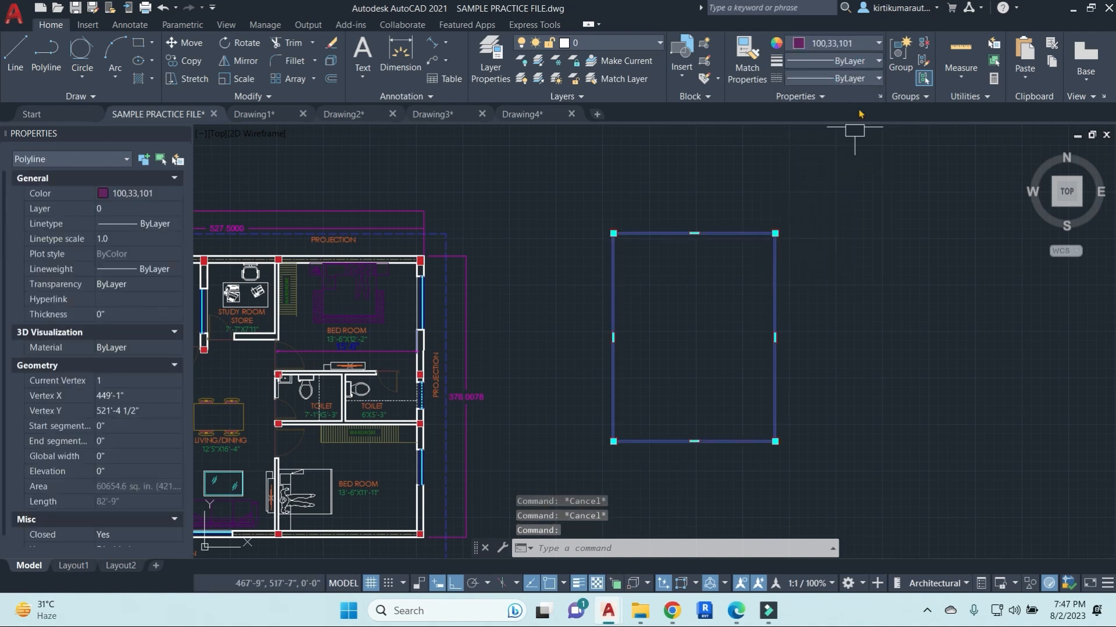
left_click(869, 78)
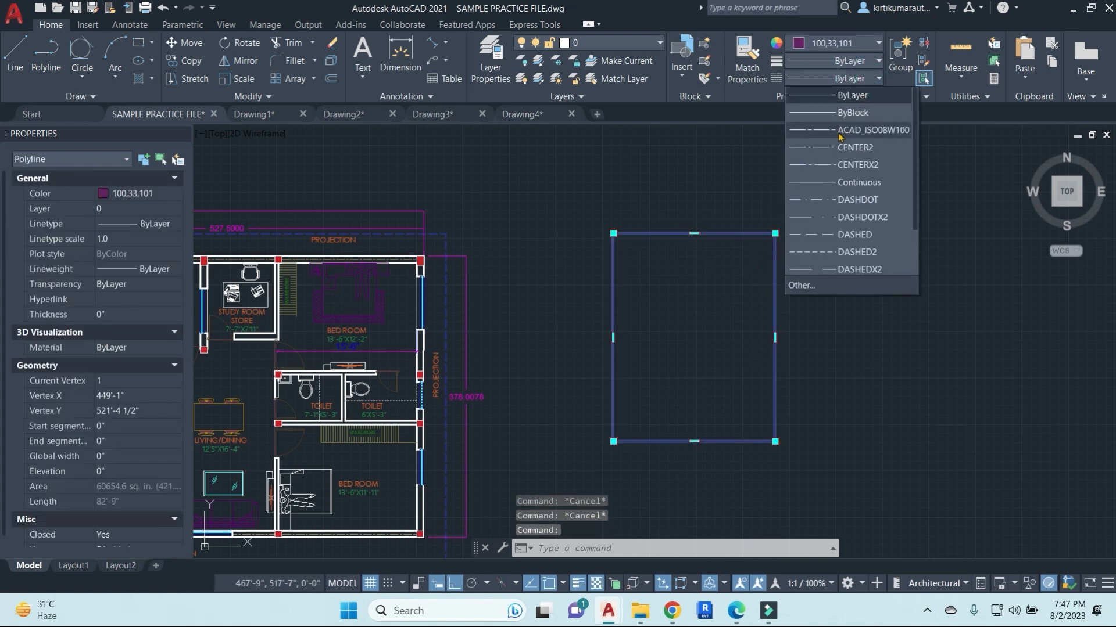
left_click(818, 252)
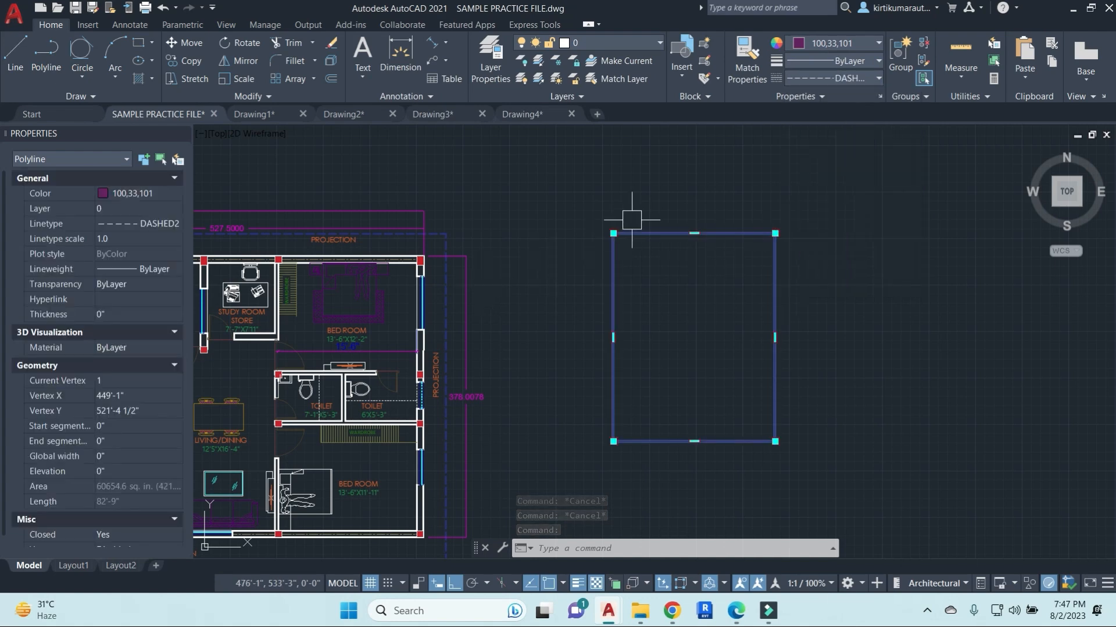
key("Escape")
Match the purple rectangle's properties to the blue dashed projection line around the floor plan.
type("m")
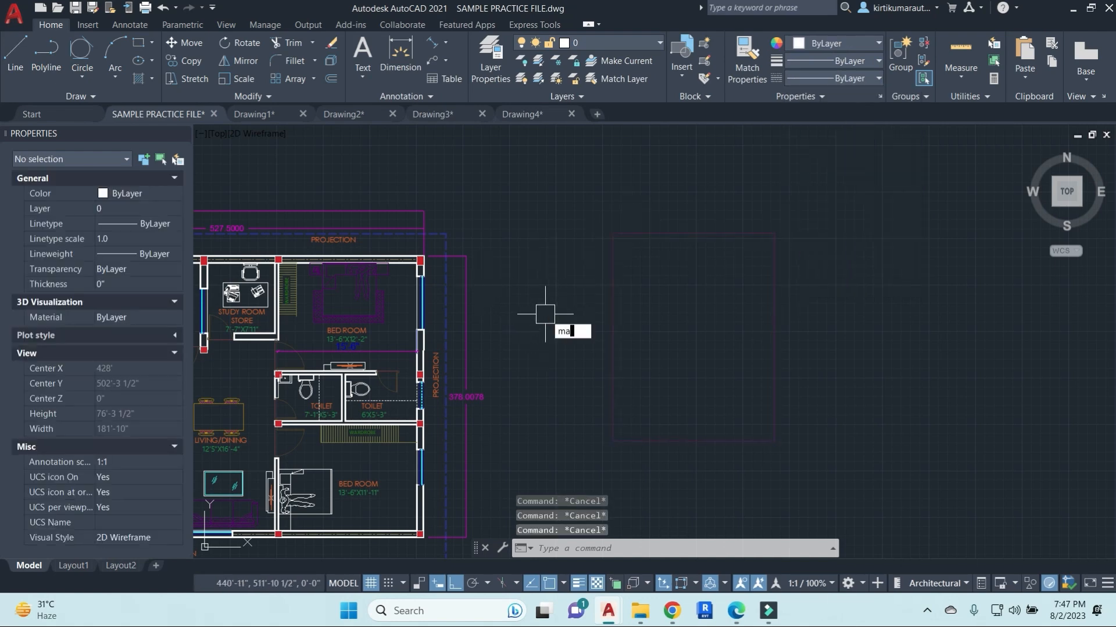
type("a")
key("Return")
scroll(451, 282, "up", 6)
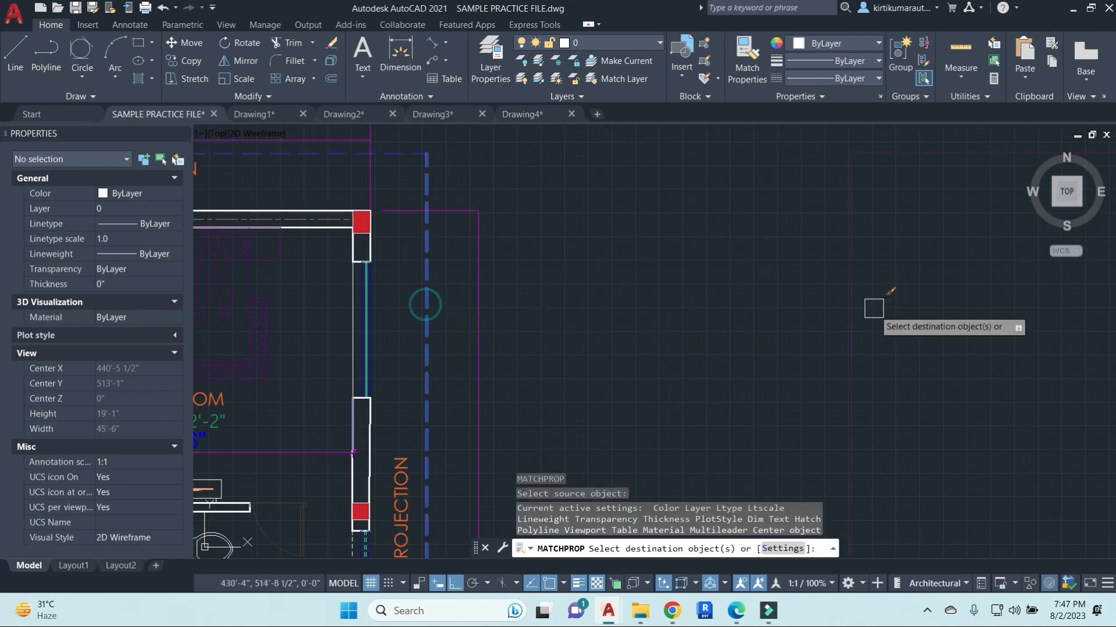
left_click(851, 282)
key("Escape")
left_click(428, 273)
key("Escape")
scroll(491, 261, "down", 5)
Draw a second rectangle with a perimeter of about 60'-5 1/2" above and to the right of the first one.
key("Return")
middle_click_drag(832, 245, 674, 316)
left_click(800, 226)
left_click(941, 356)
key("Escape")
Set the second rectangle's linetype to DASHED2 and its linetype scale to 40.
left_click(941, 266)
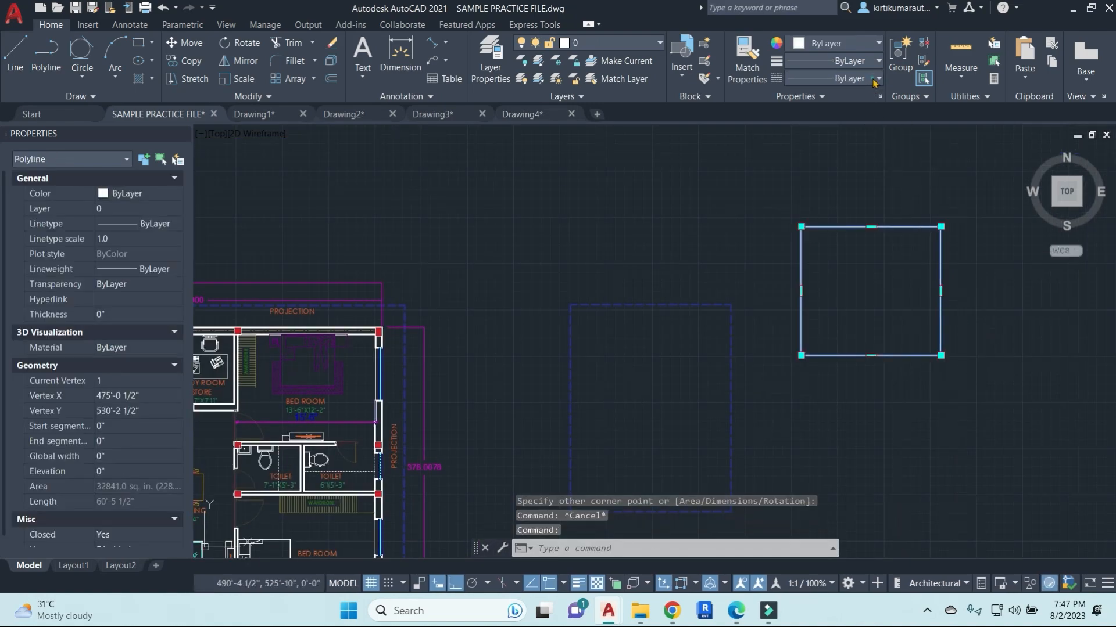
left_click(878, 78)
left_click(823, 252)
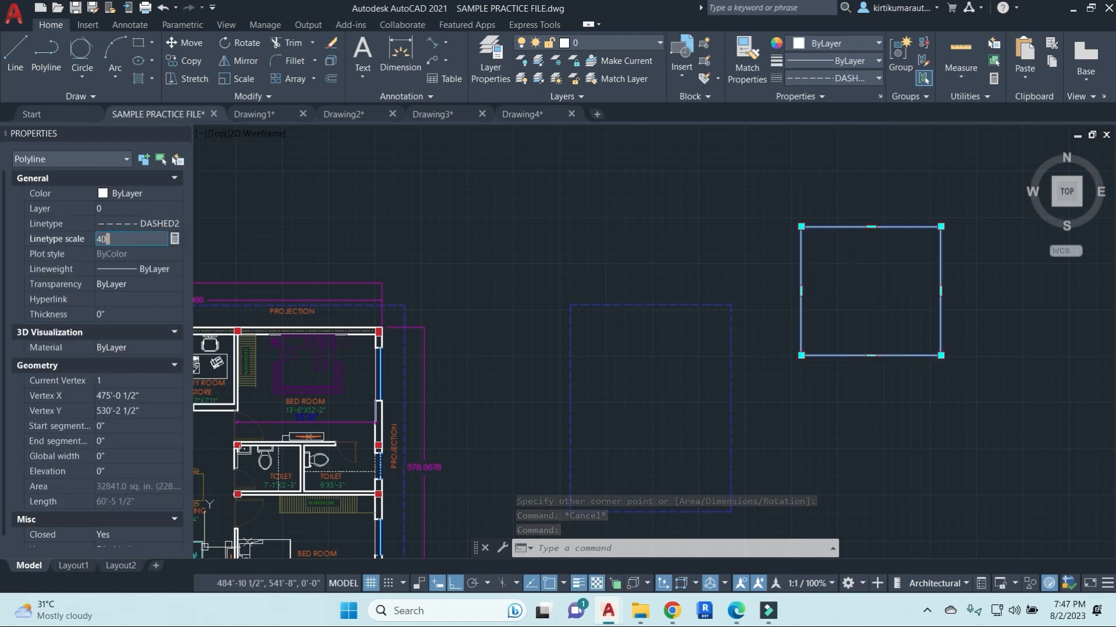
type("40")
key("Return")
key("Escape")
key("Escape")
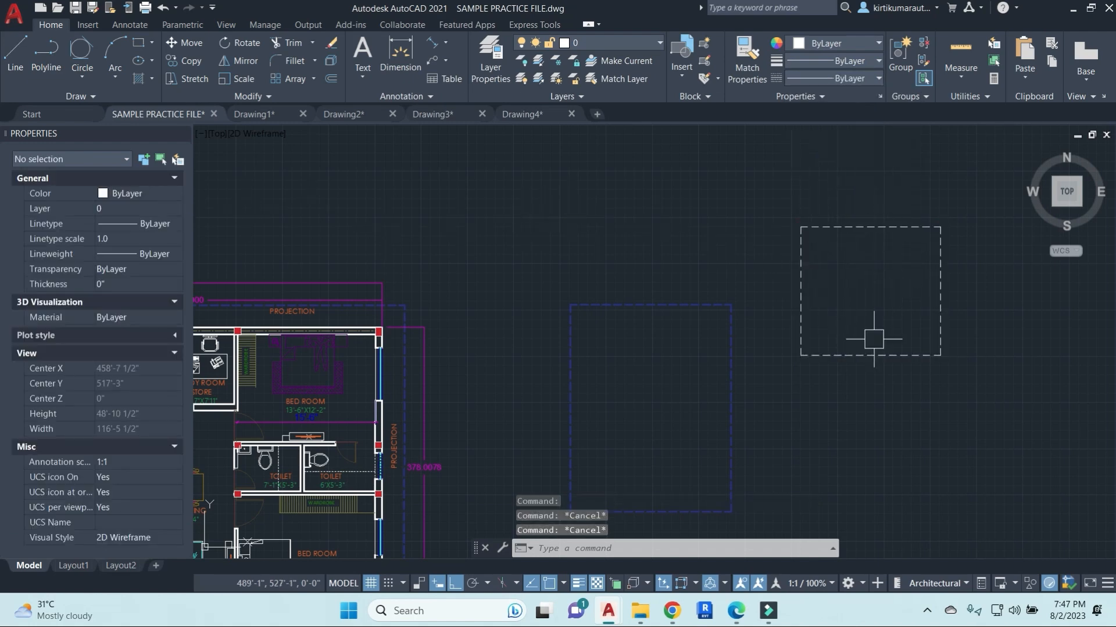
Erase both dashed rectangles beside the floor plan.
middle_click_drag(845, 282, 841, 284)
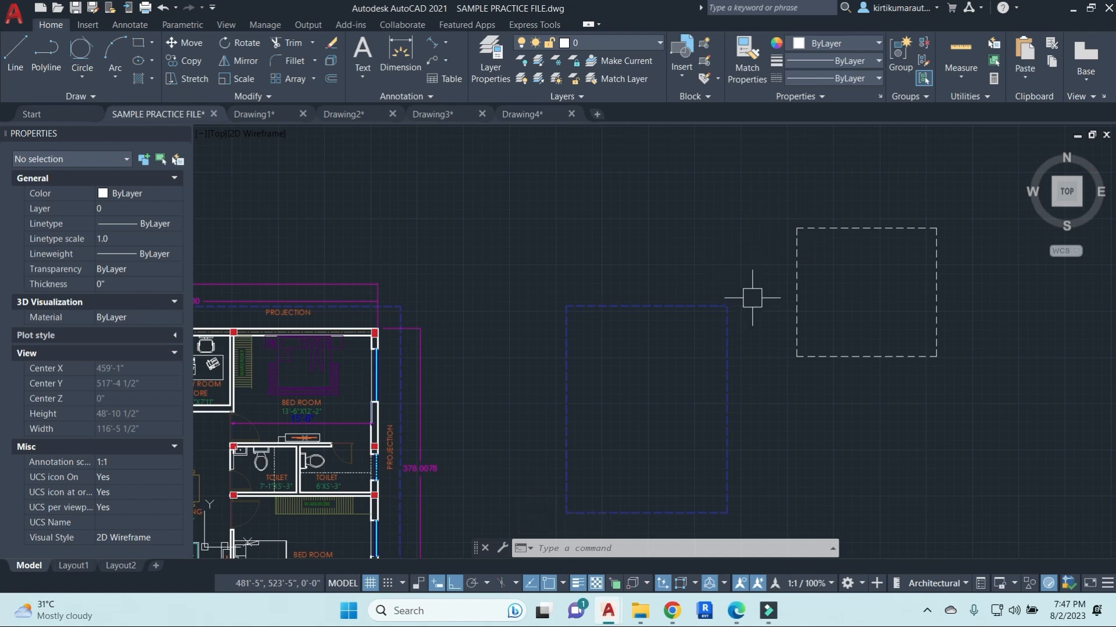
left_click(884, 430)
left_click(678, 188)
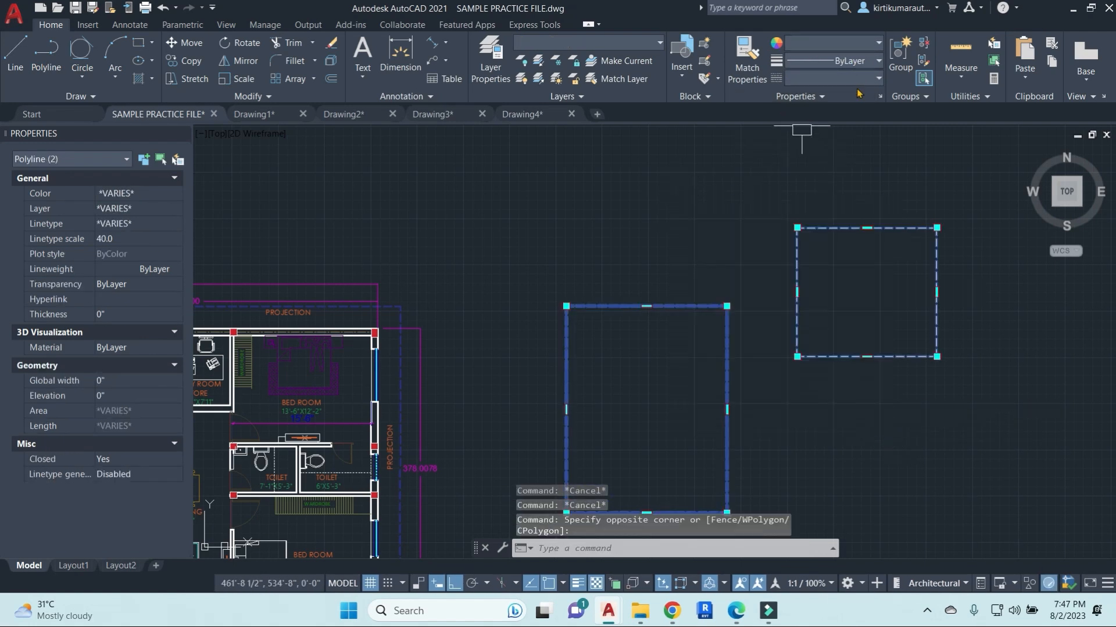
type("E")
key("Return")
key("Escape")
key("Escape")
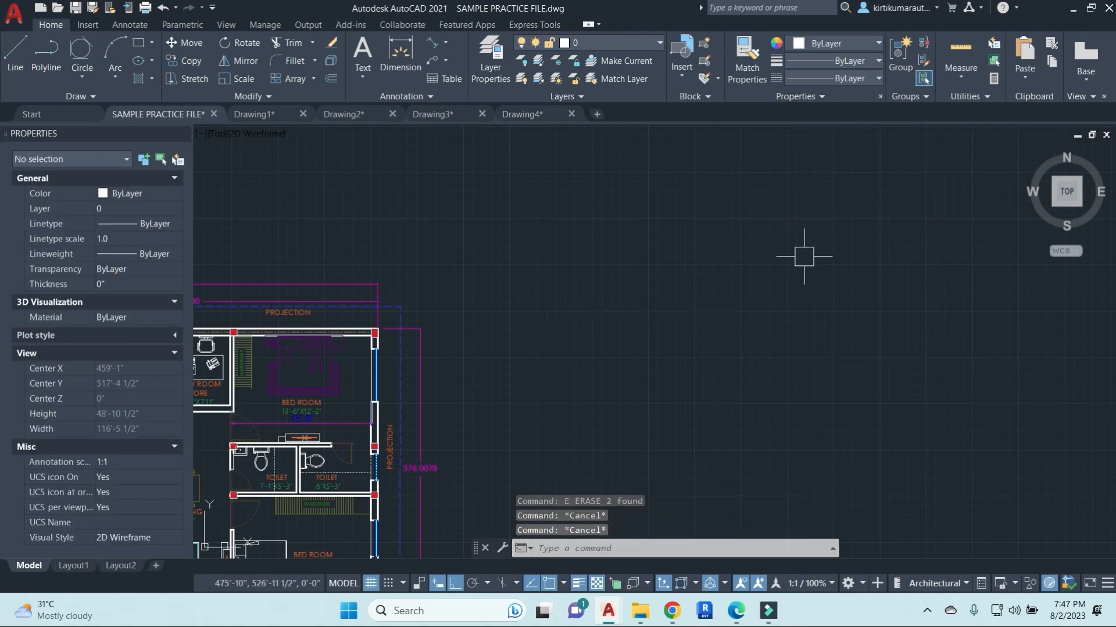
Open the Dimension Style Manager.
scroll(562, 276, "down", 4)
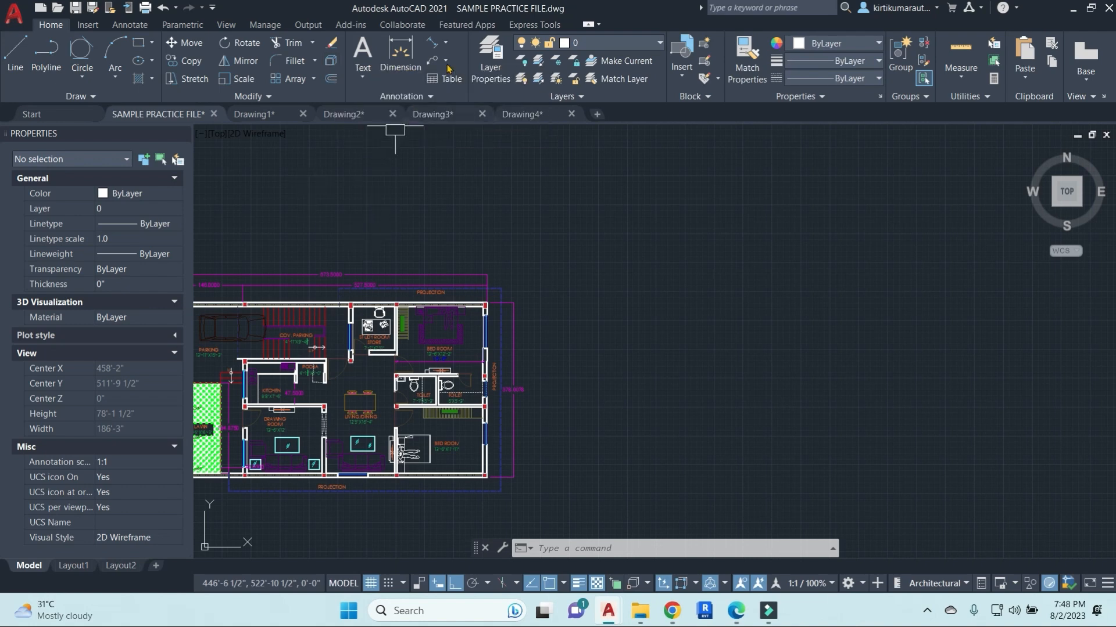
left_click(446, 43)
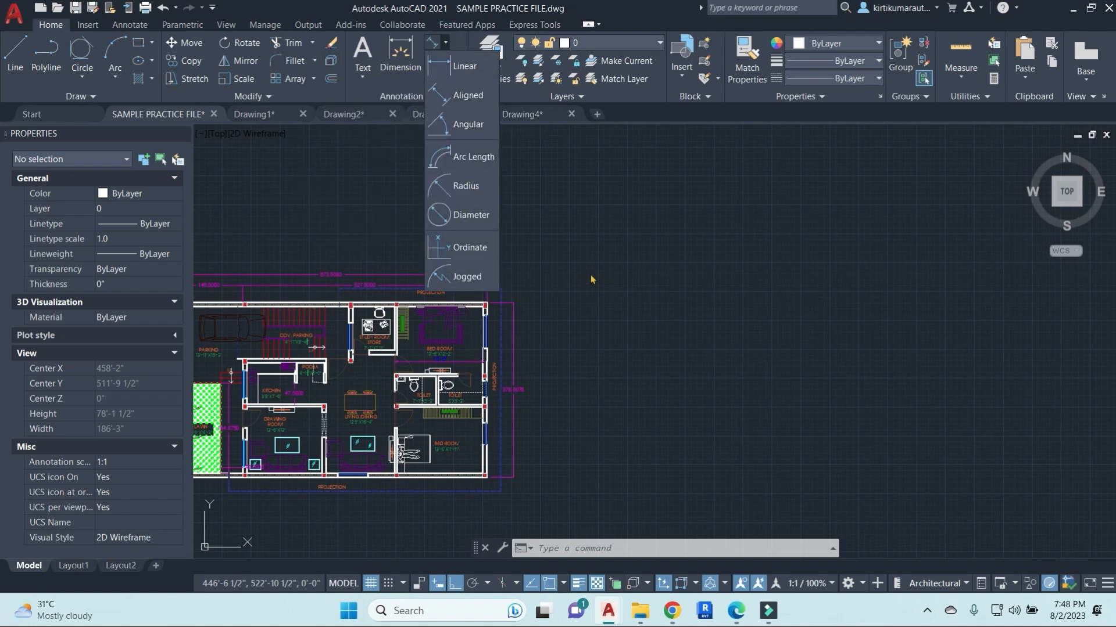
left_click(608, 266)
key("Escape")
type("D")
key("Return")
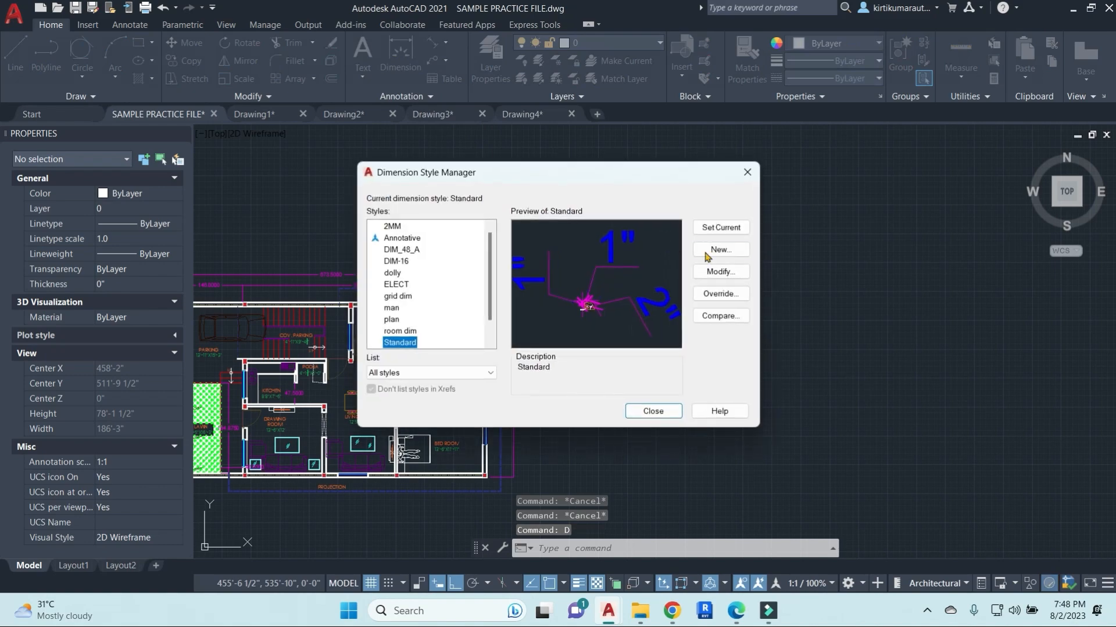
Switch to Drawing4 and examine the Standard dimension style's primary units and text settings, plus the available drawing unit formats.
key("Escape")
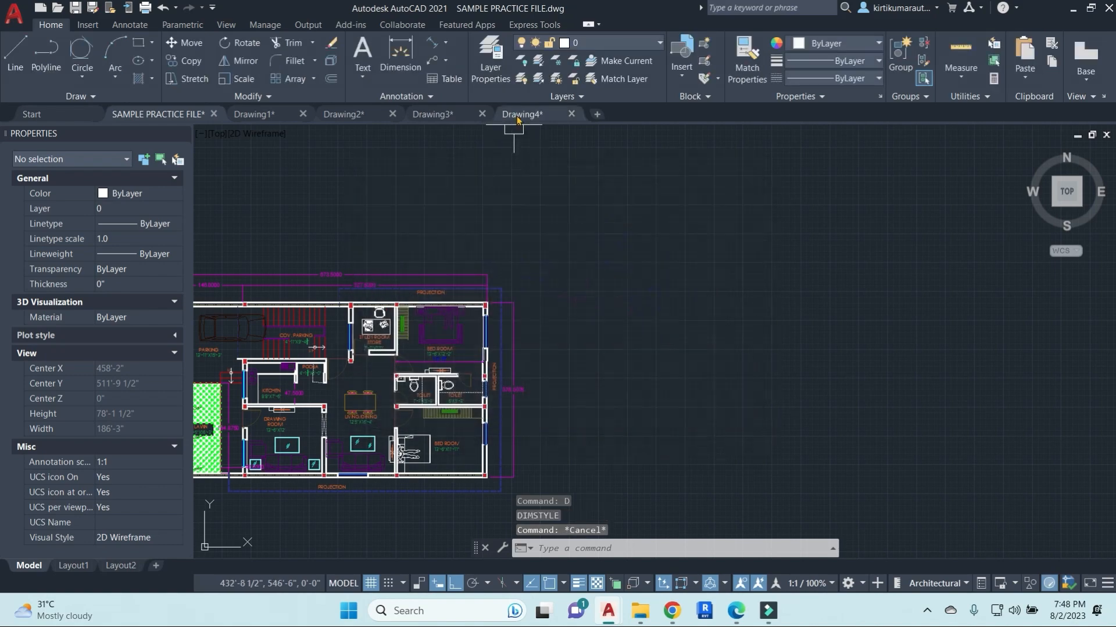
left_click(522, 114)
type("D")
key("Return")
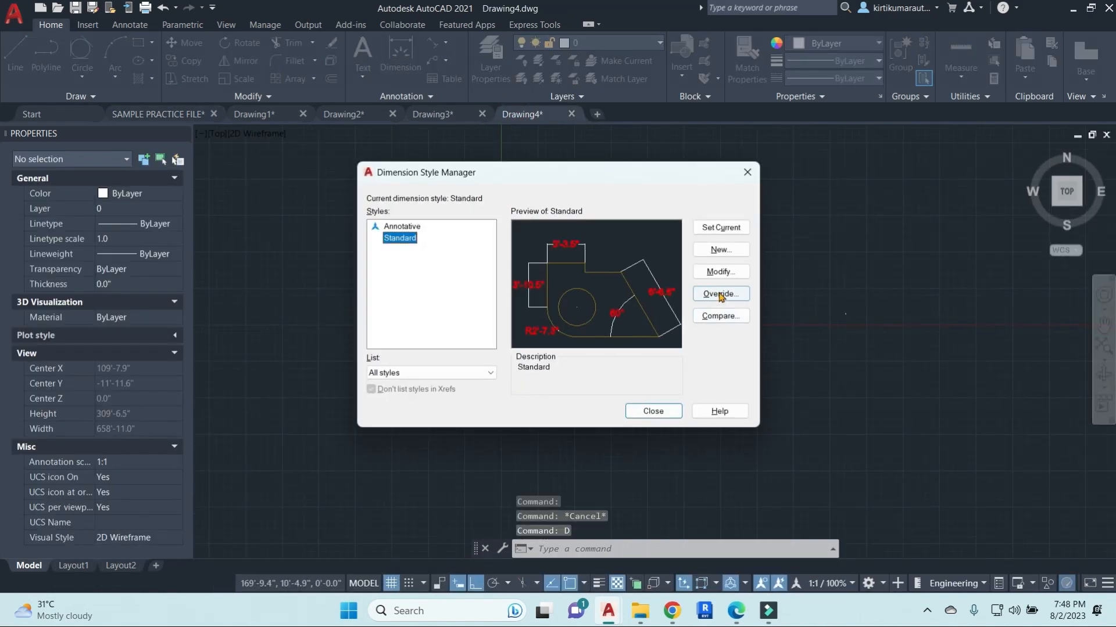
left_click(714, 269)
left_click(532, 145)
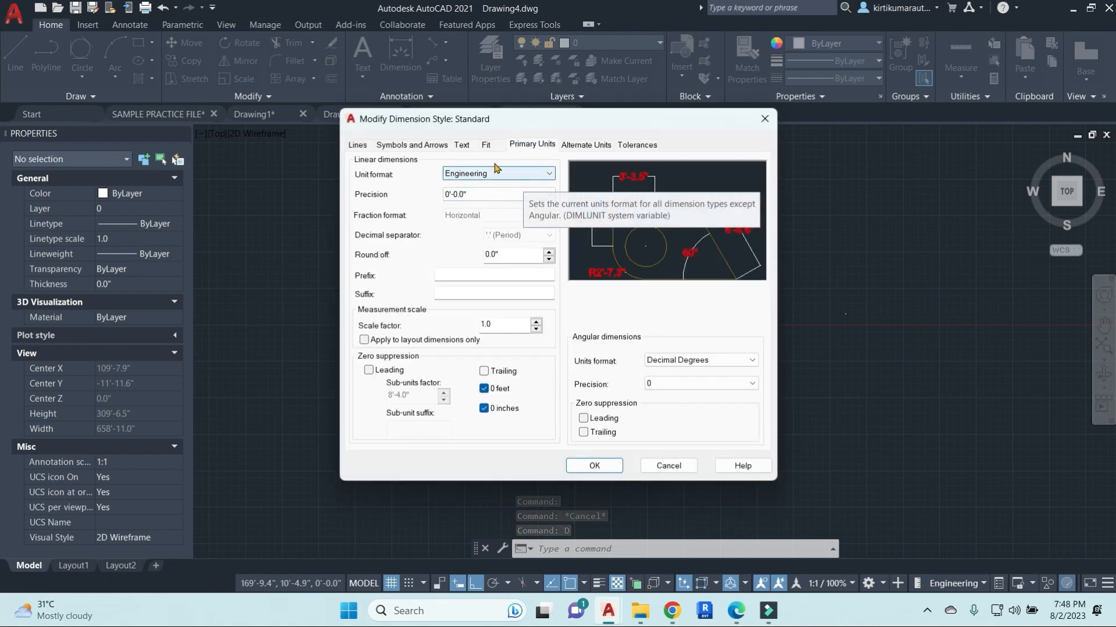
left_click(465, 146)
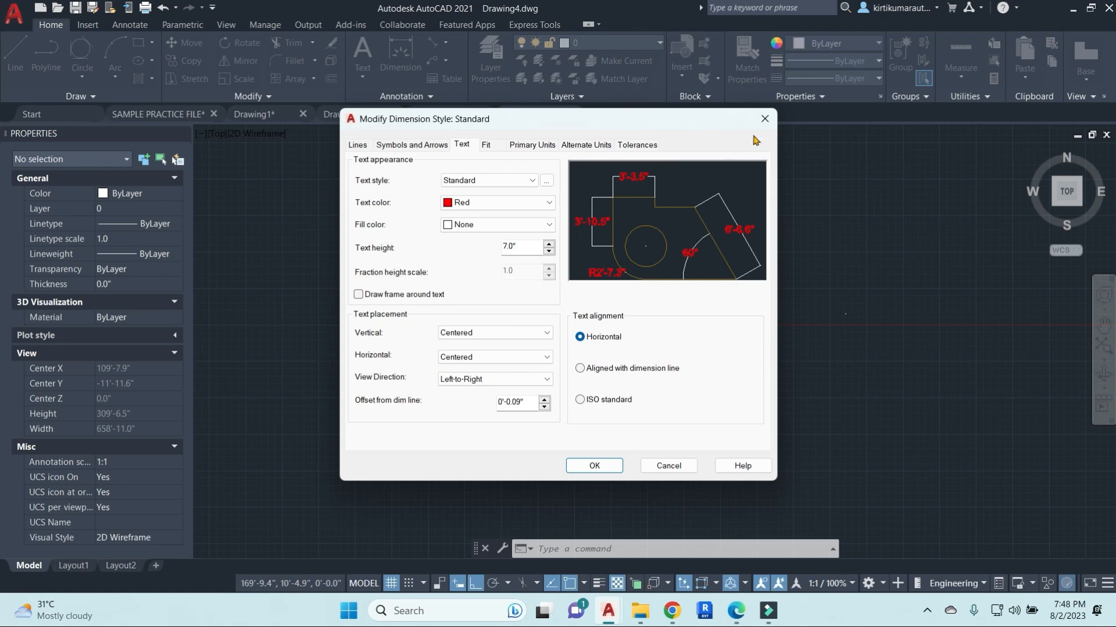
left_click(762, 119)
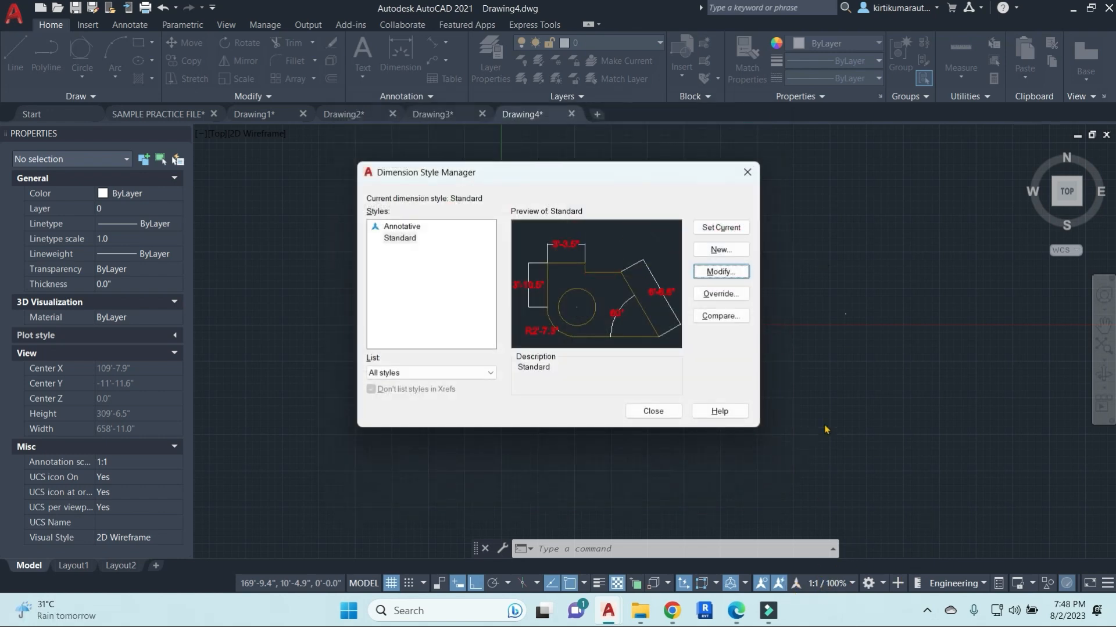
key("Escape")
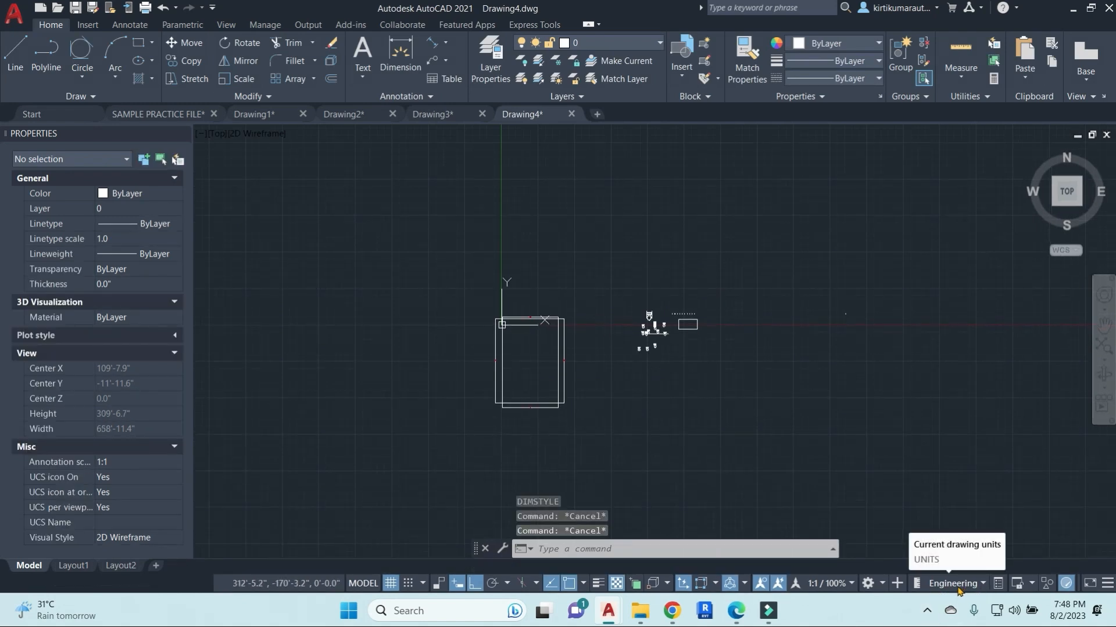
left_click(982, 585)
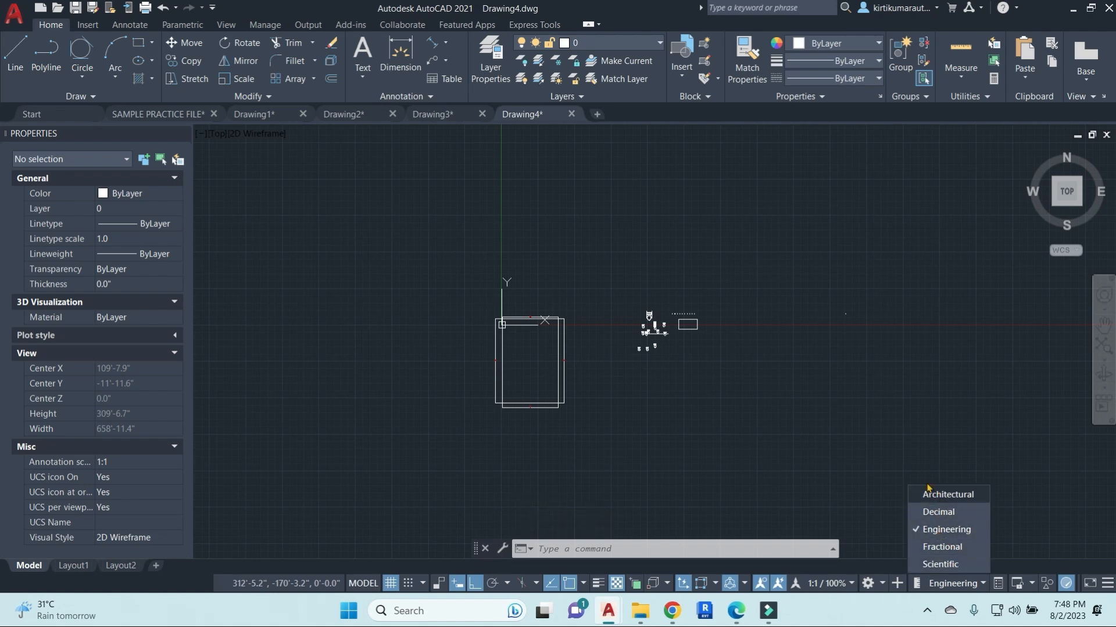
key("Escape")
key("Escape")
key("Escape")
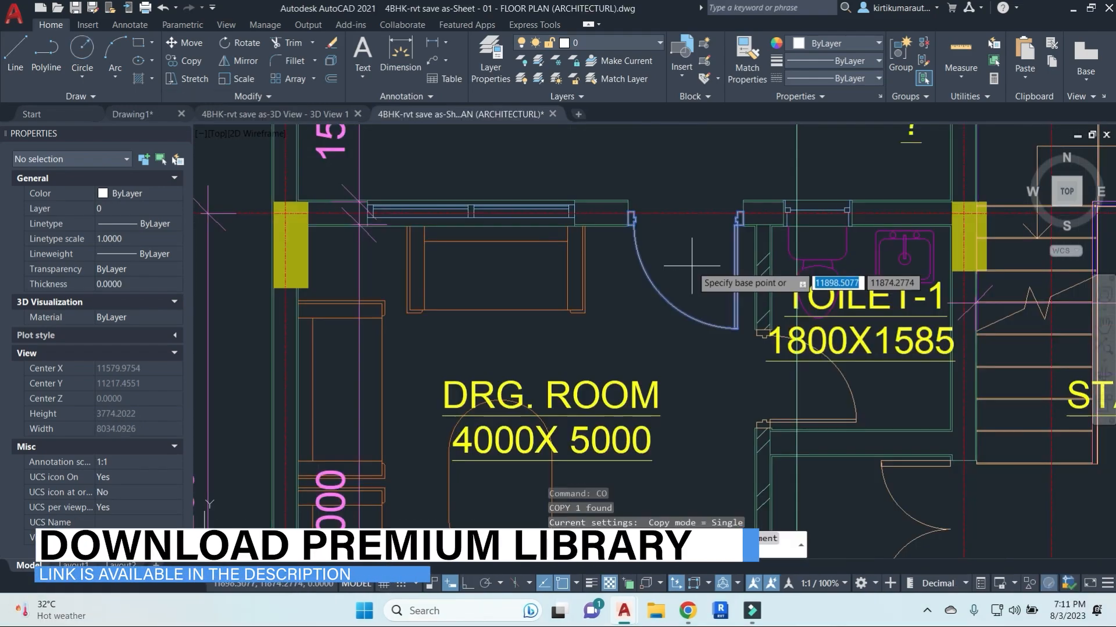
left_click(660, 288)
scroll(660, 288, "down", 3)
scroll(678, 279, "up", 5)
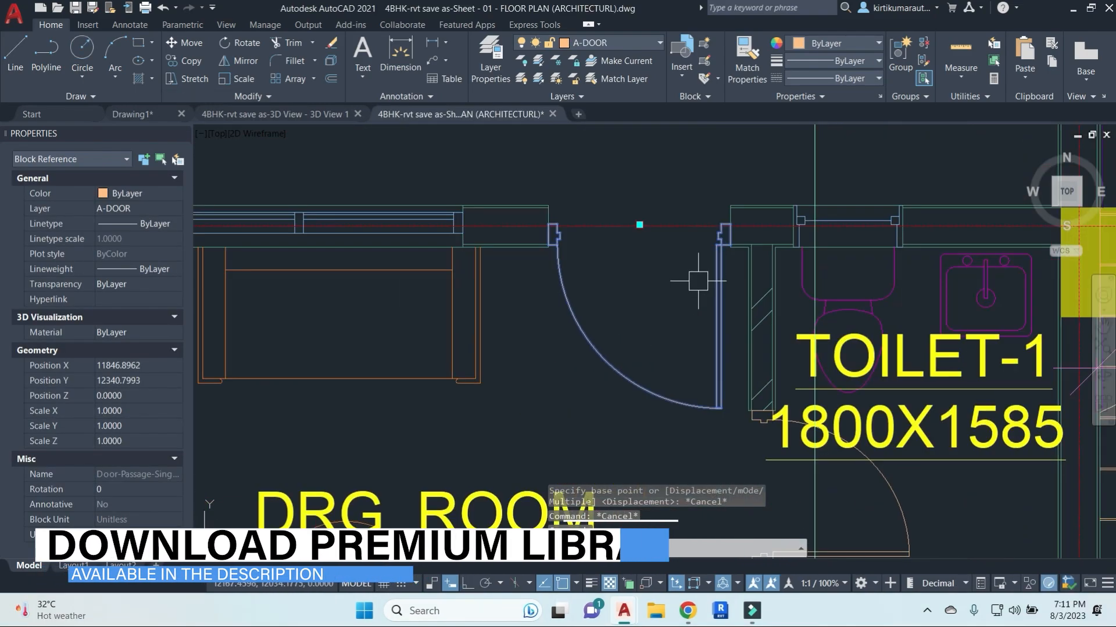
scroll(691, 273, "down", 5)
scroll(707, 302, "up", 4)
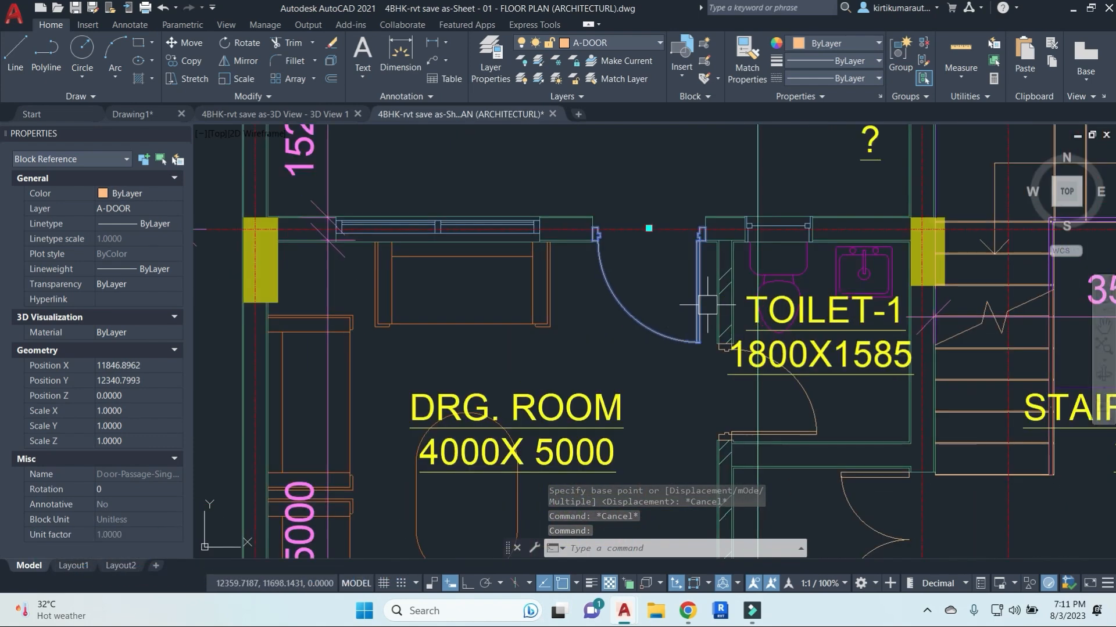
key("Escape")
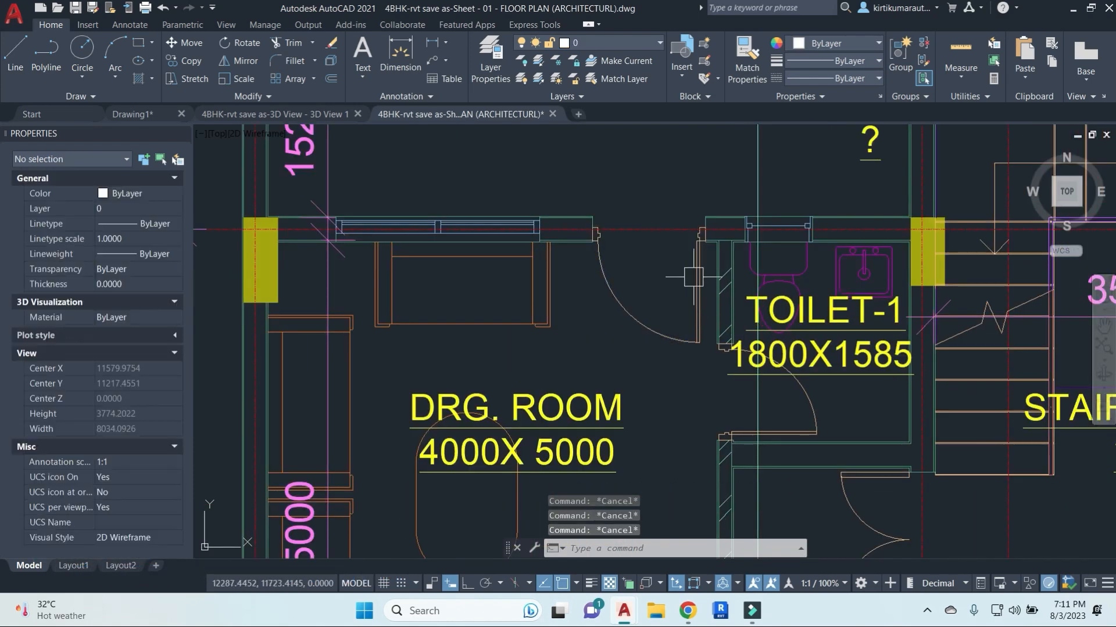
Mirror the drawing room door beside Toilet-1 about a vertical line near the middle of its opening, with Ortho on, keeping the original.
scroll(686, 275, "down", 2)
scroll(678, 267, "up", 6)
scroll(732, 262, "down", 2)
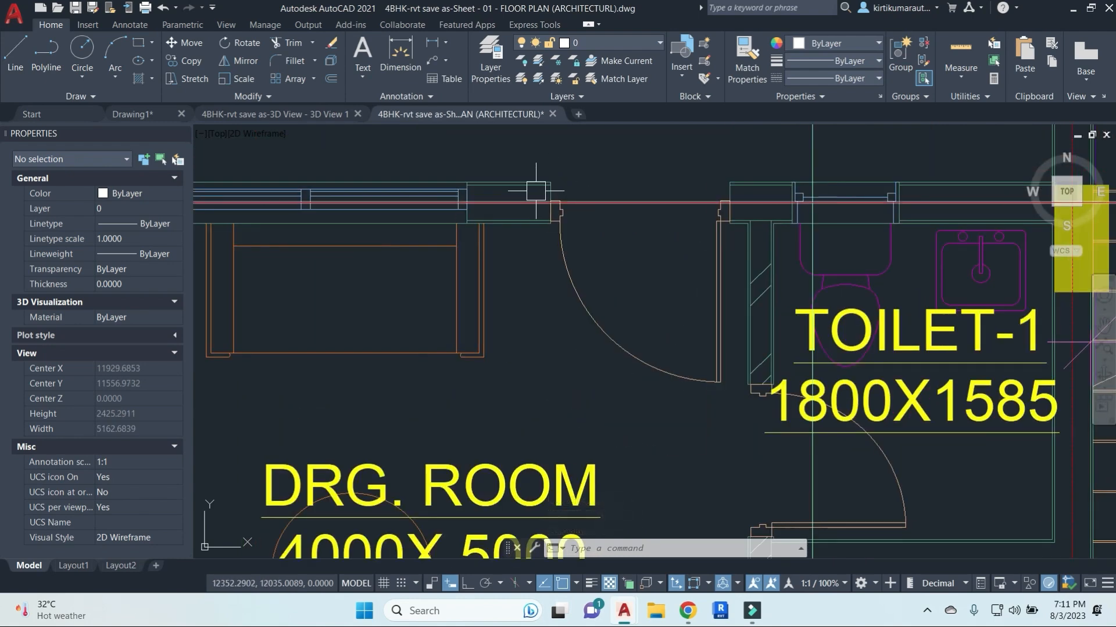
left_click(715, 263)
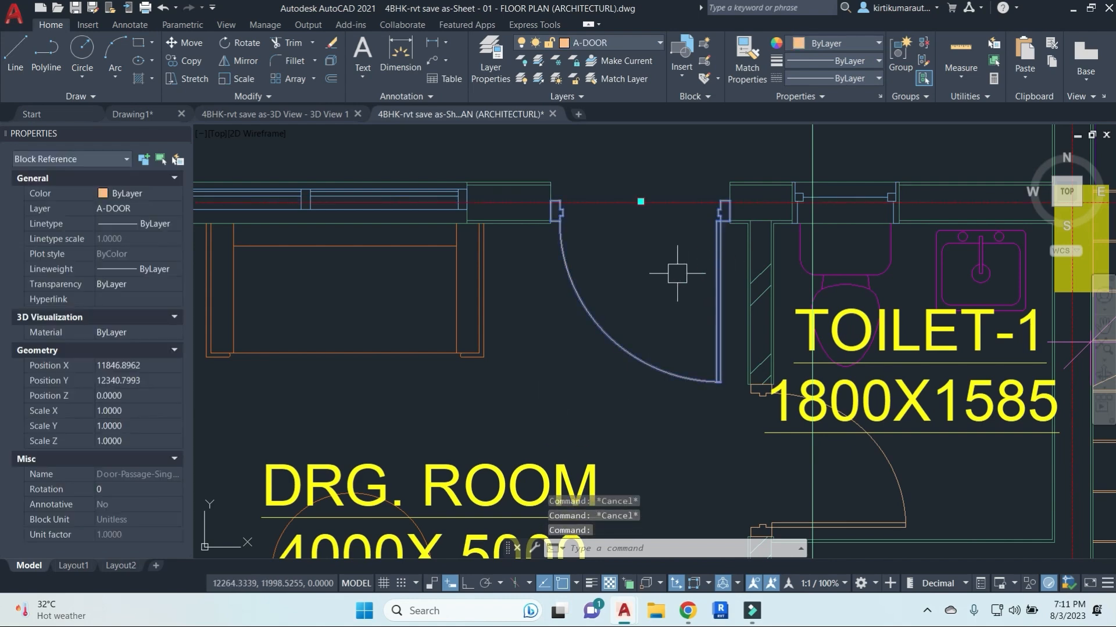
key("Return")
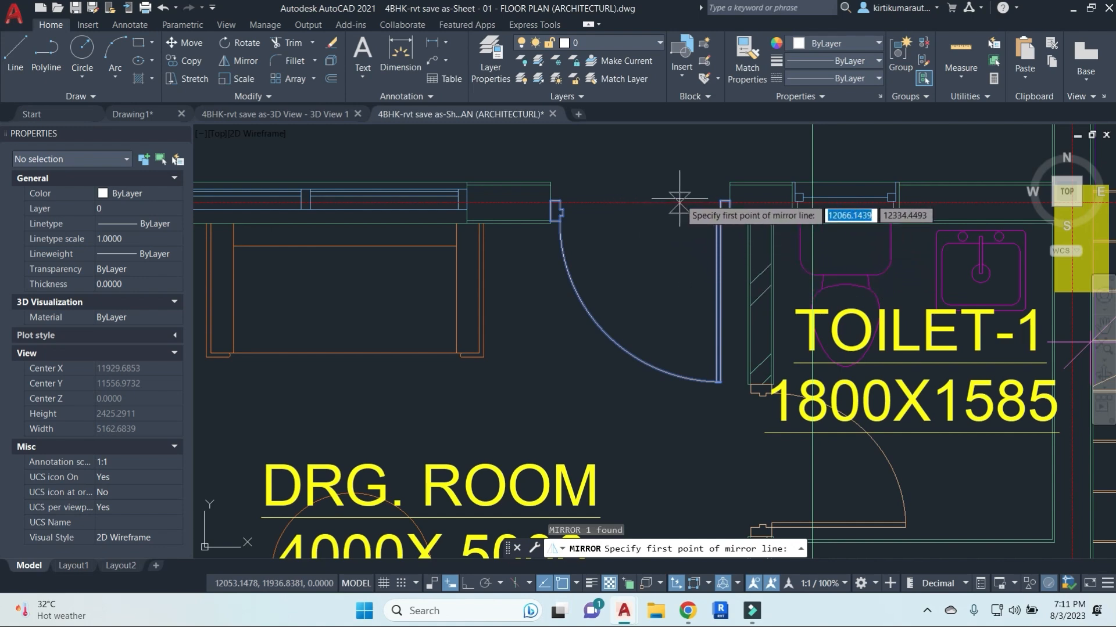
left_click(644, 218)
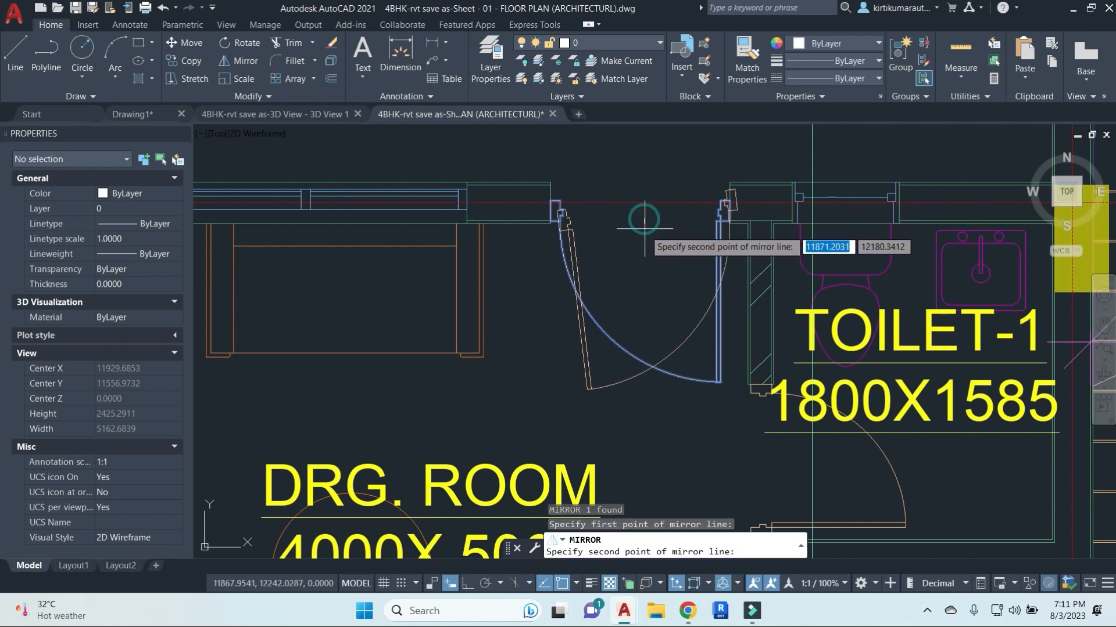
key("F8")
left_click(641, 295)
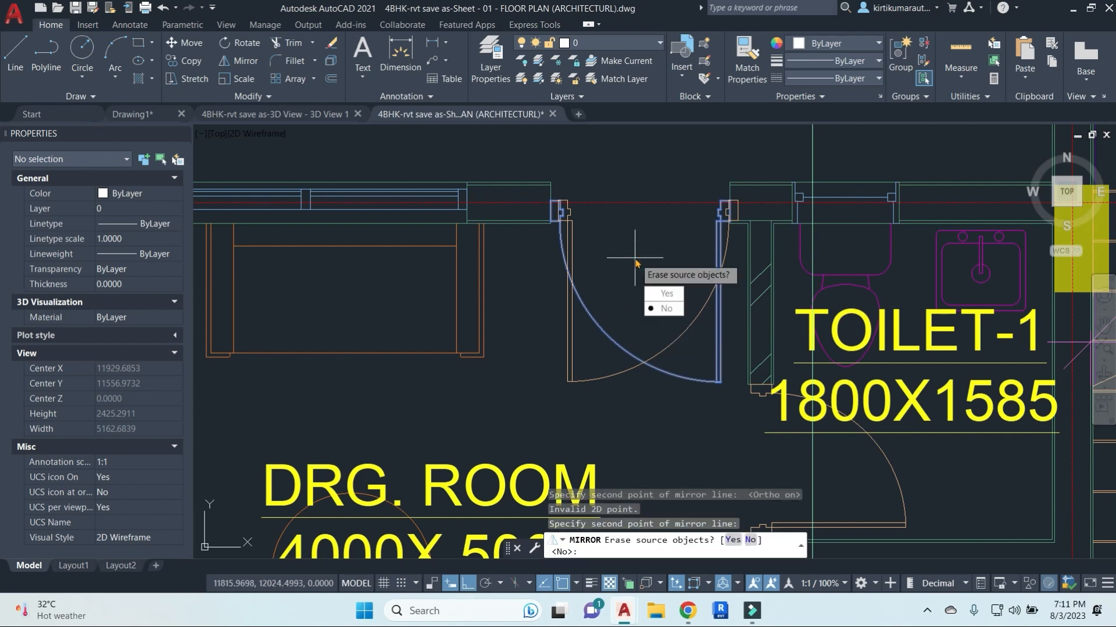
key("Return")
Move the mirrored door by its left frame corner so it lines up with the original door's frame in the wall opening.
left_click(573, 376)
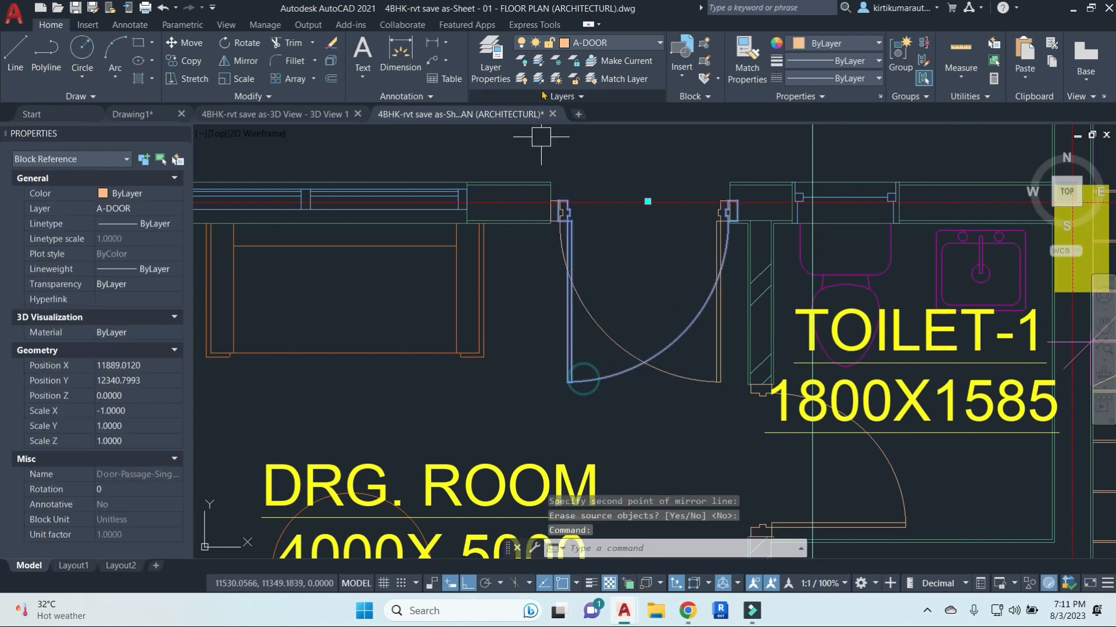
scroll(563, 201, "up", 5)
type("m")
key("Return")
scroll(567, 209, "up", 4)
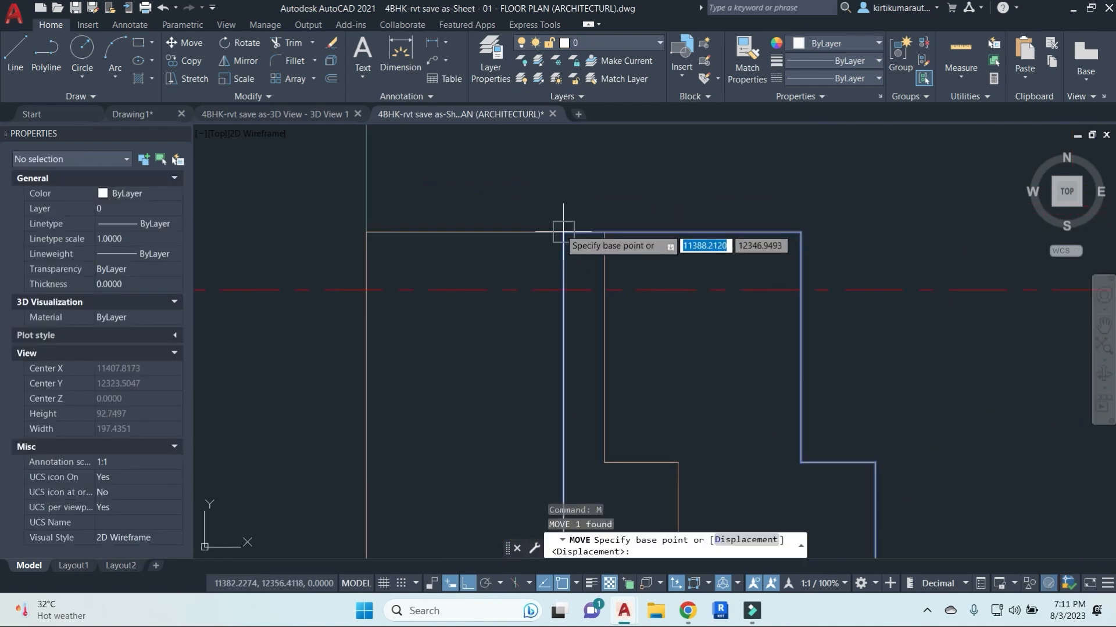
left_click(563, 233)
scroll(538, 234, "down", 6)
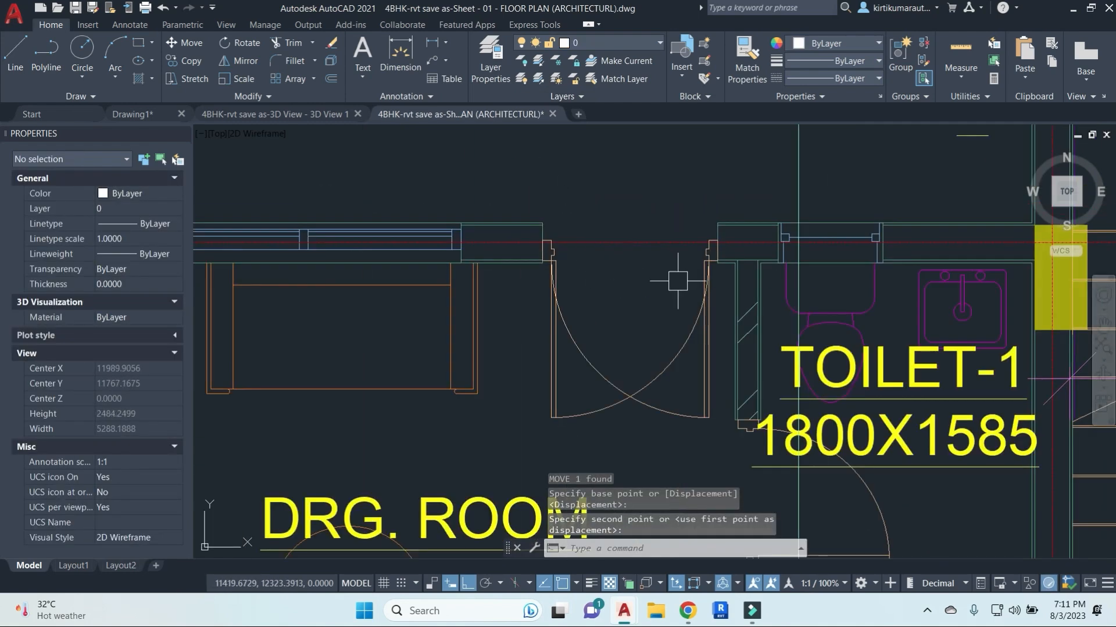
Erase the original right-hinged door from the drawing room opening.
key("Escape")
key("Escape")
left_click(707, 362)
type("e")
key("Return")
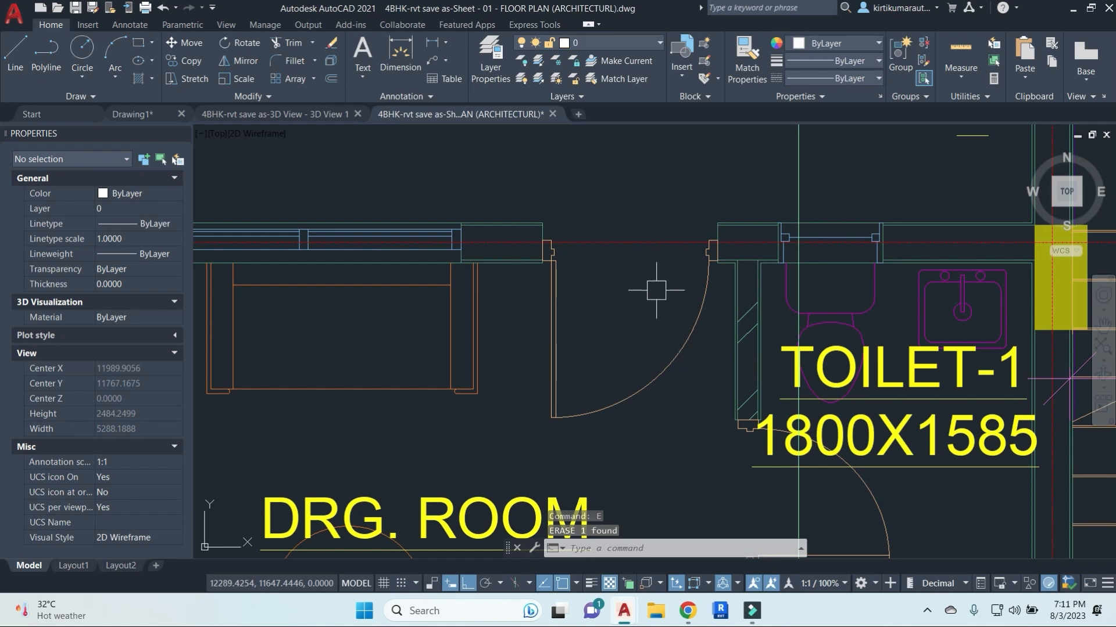
Mirror the remaining drawing room door about a vertical line through its opening, erasing the source door.
left_click(694, 347)
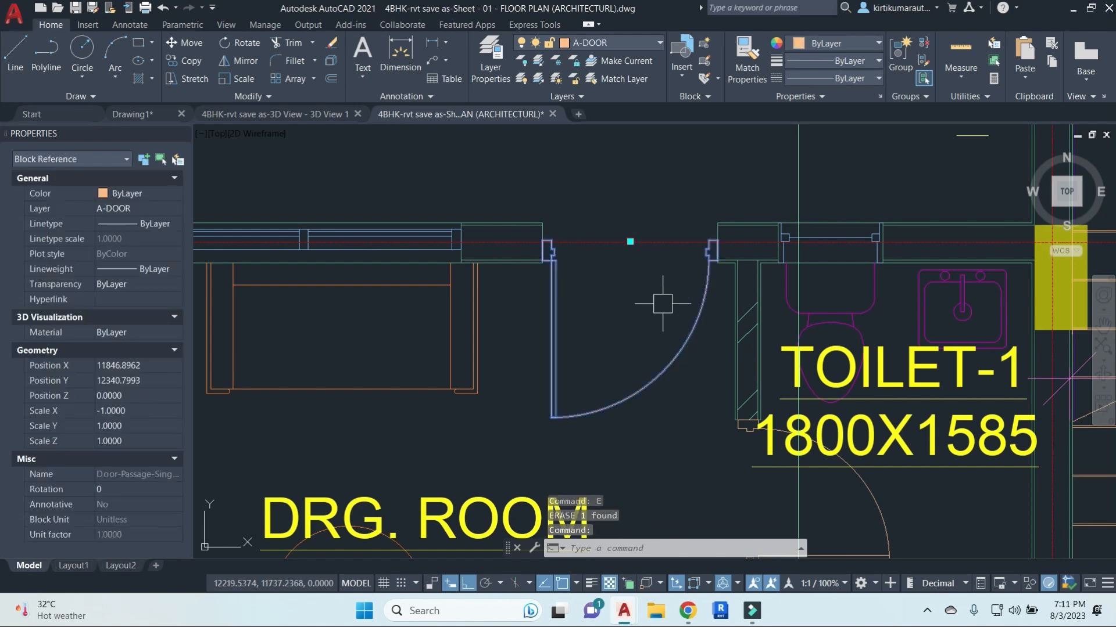
key("Escape")
key("Escape")
left_click(678, 358)
type("mi")
key("Return")
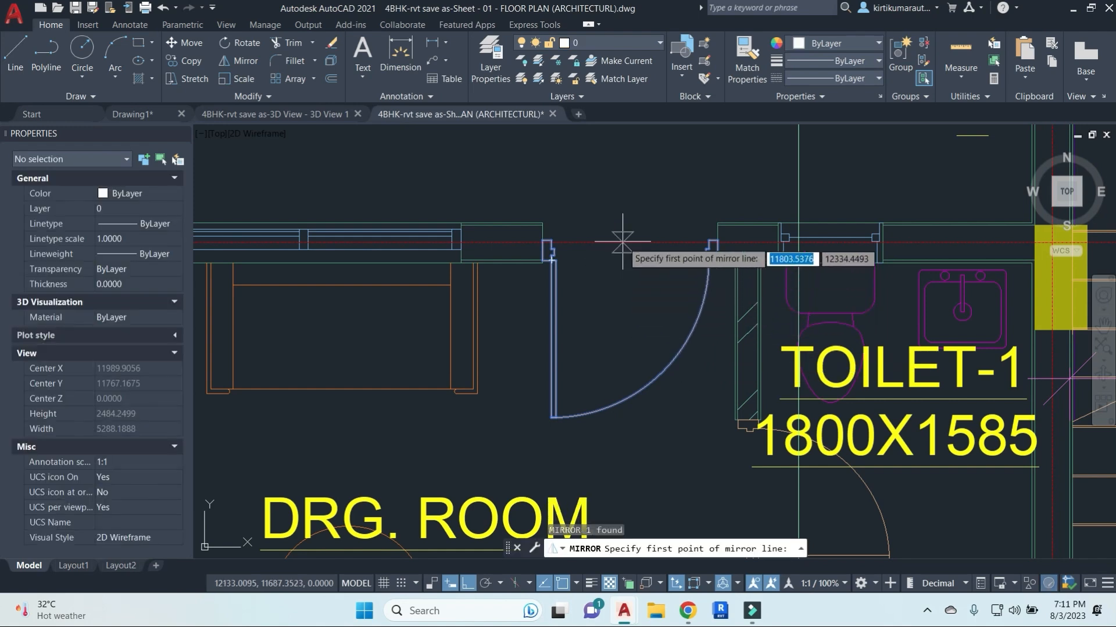
left_click(626, 240)
left_click(626, 186)
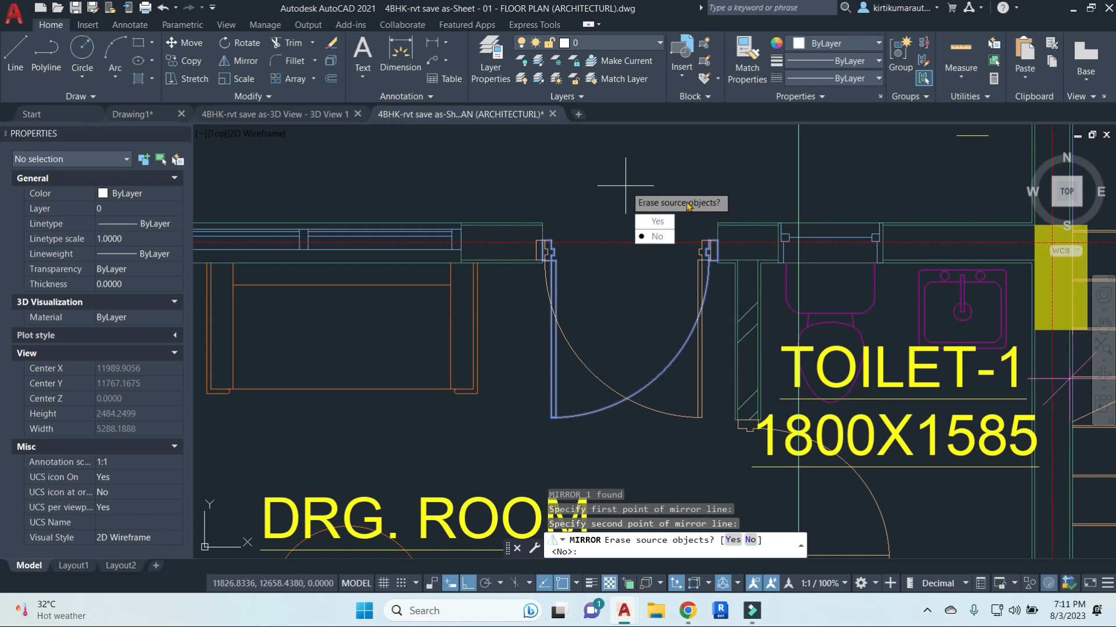
left_click(657, 221)
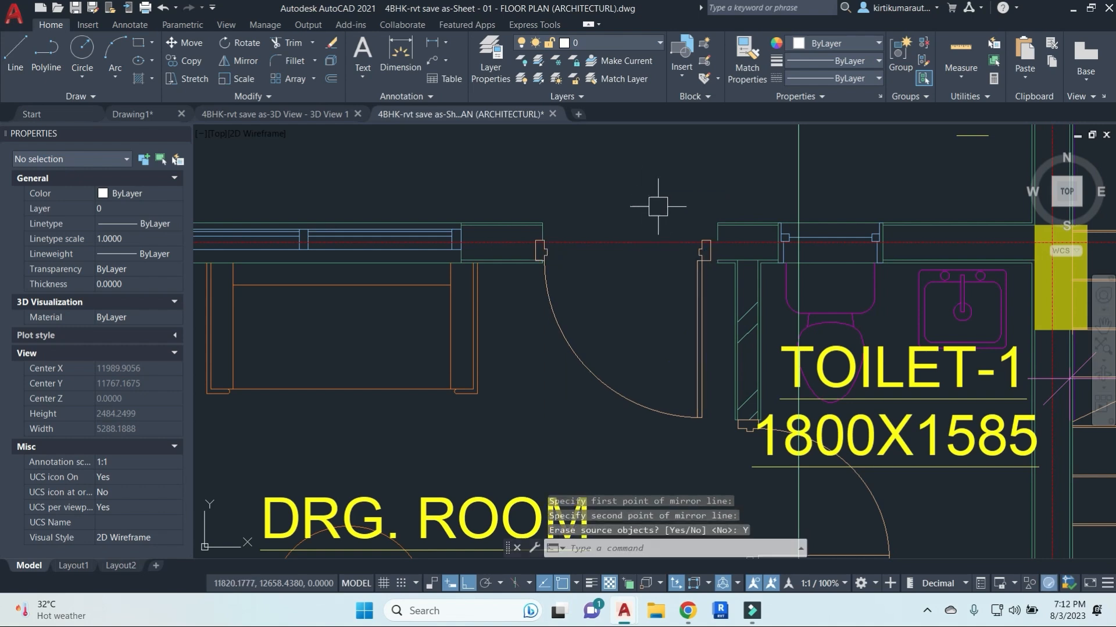
Move the mirrored door so its right frame meets the wall end beside Toilet-1.
left_click(697, 293)
key("Return")
scroll(721, 263, "up", 5)
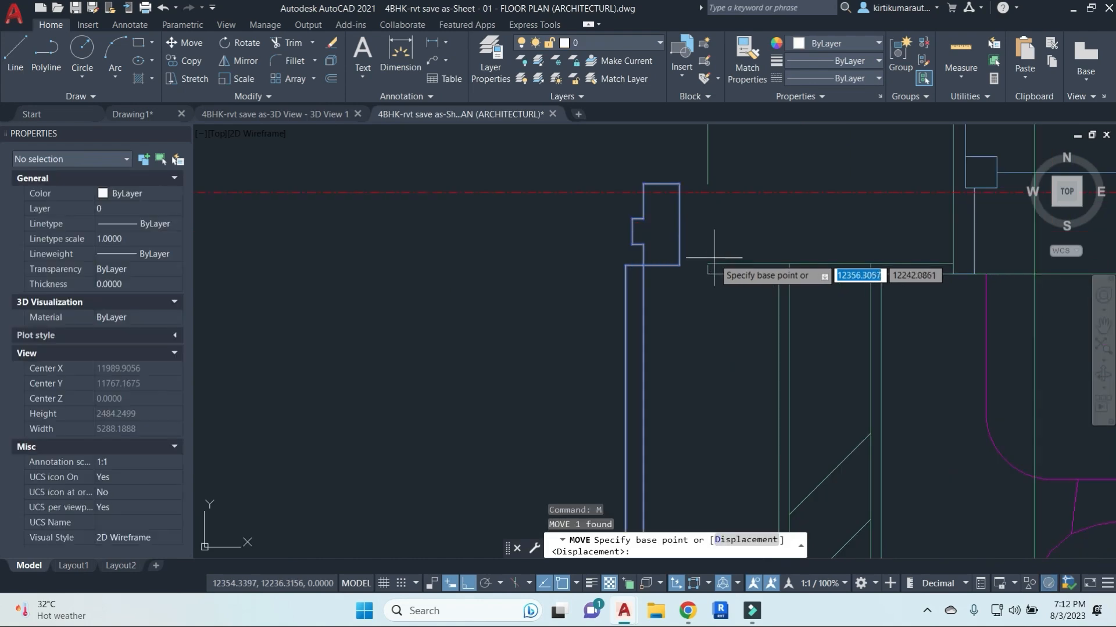
left_click(706, 263)
left_click(704, 261)
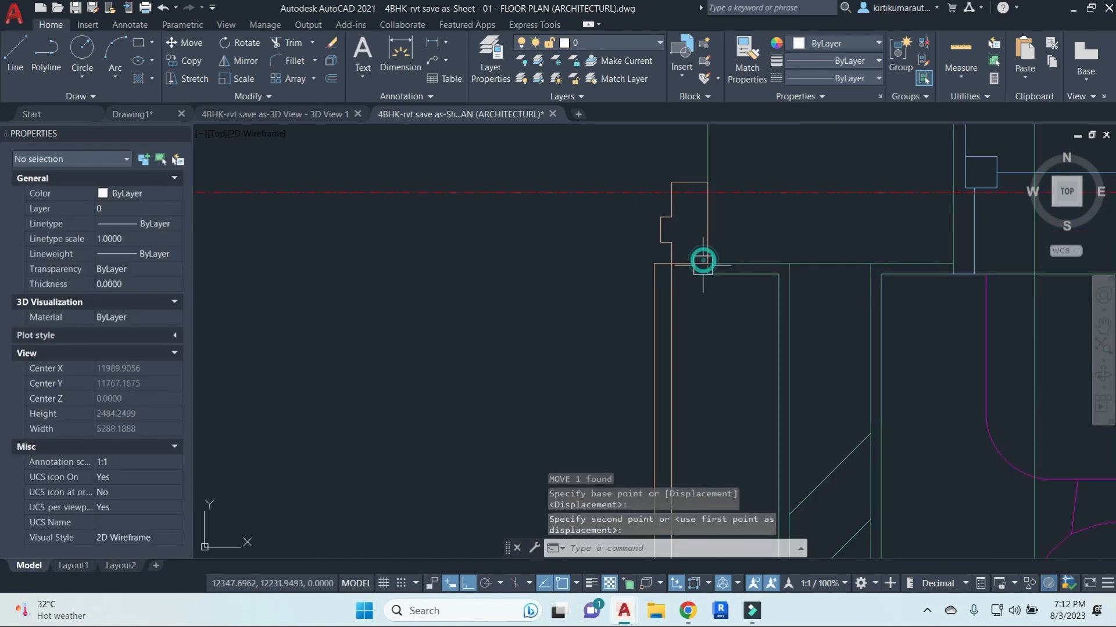
scroll(684, 254, "down", 10)
key("Escape")
key("Escape")
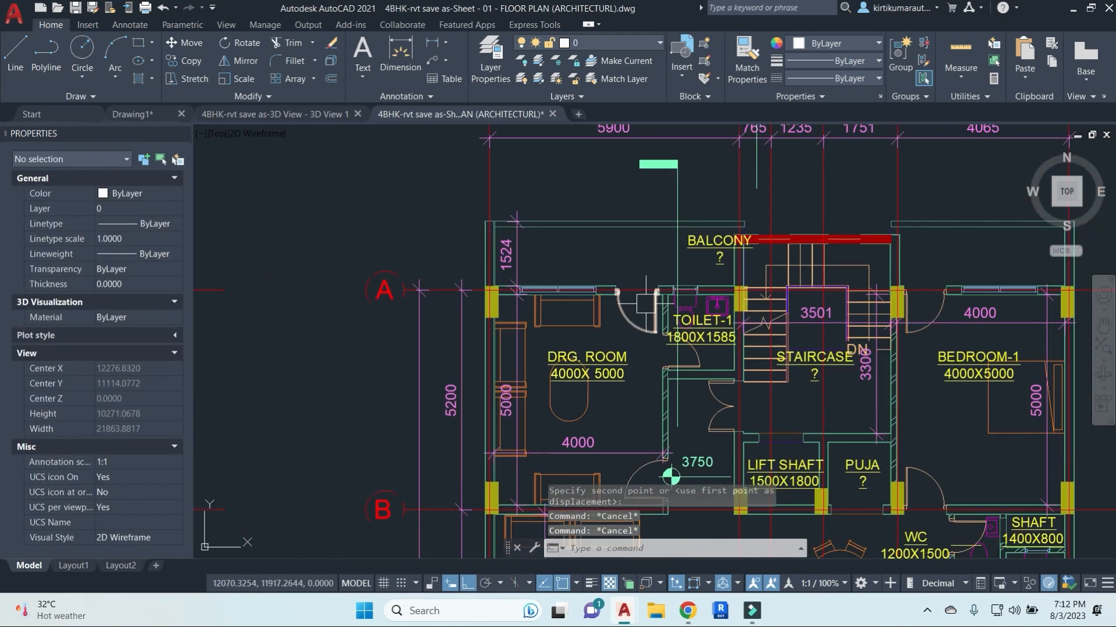
key("Escape")
Move the sink in Toilet-1 straight up against the upper wall.
scroll(721, 301, "up", 8)
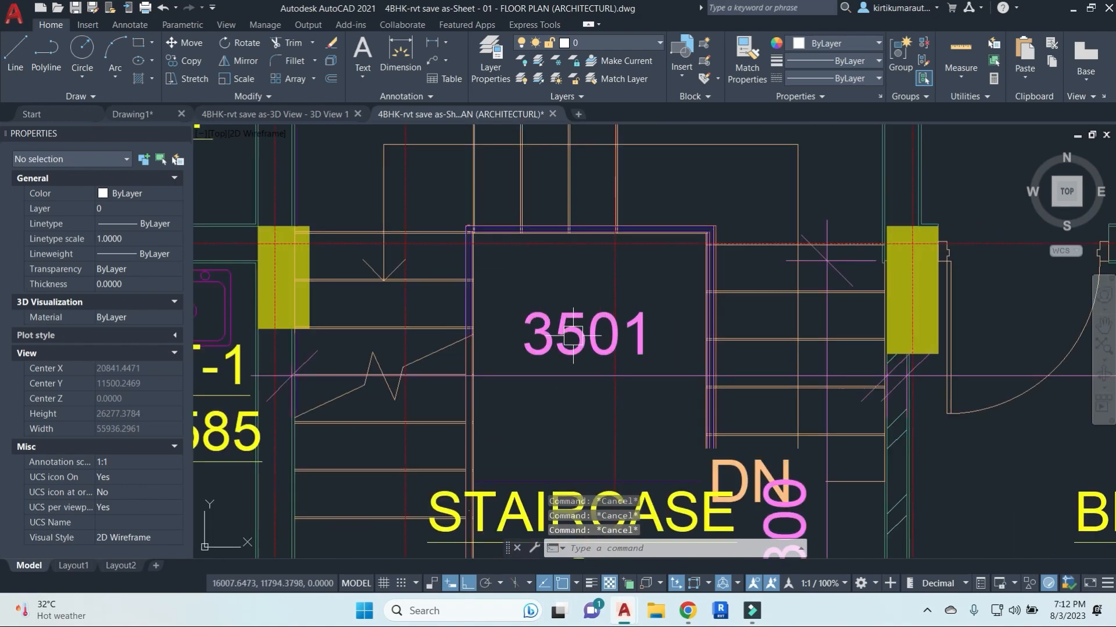
scroll(787, 387, "down", 9)
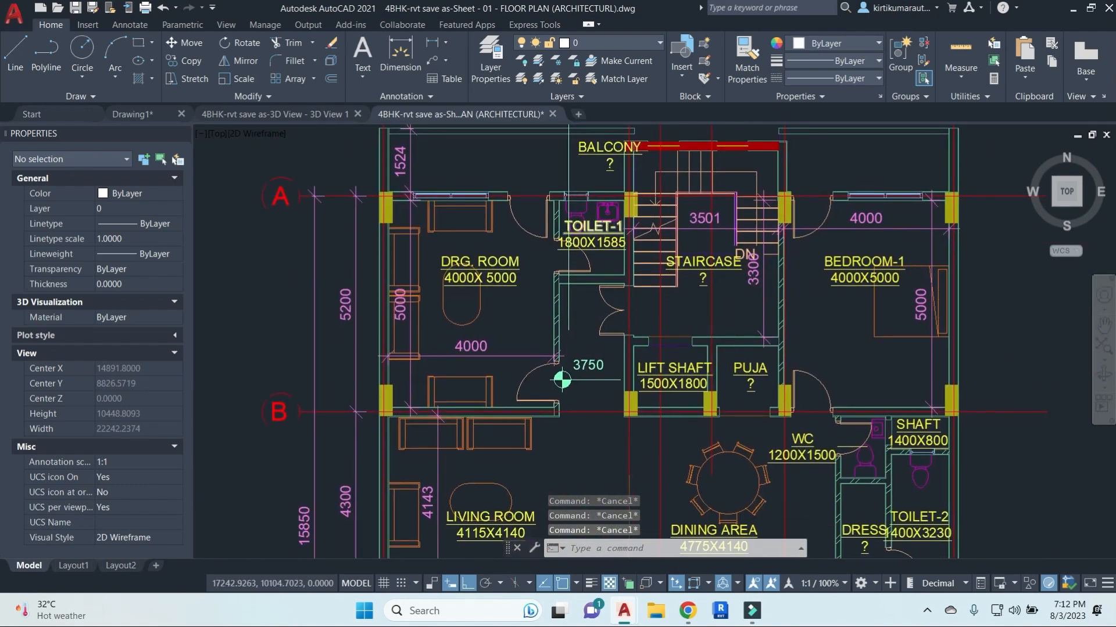
scroll(640, 302, "up", 9)
scroll(641, 303, "down", 3)
scroll(627, 278, "up", 6)
left_click(643, 272)
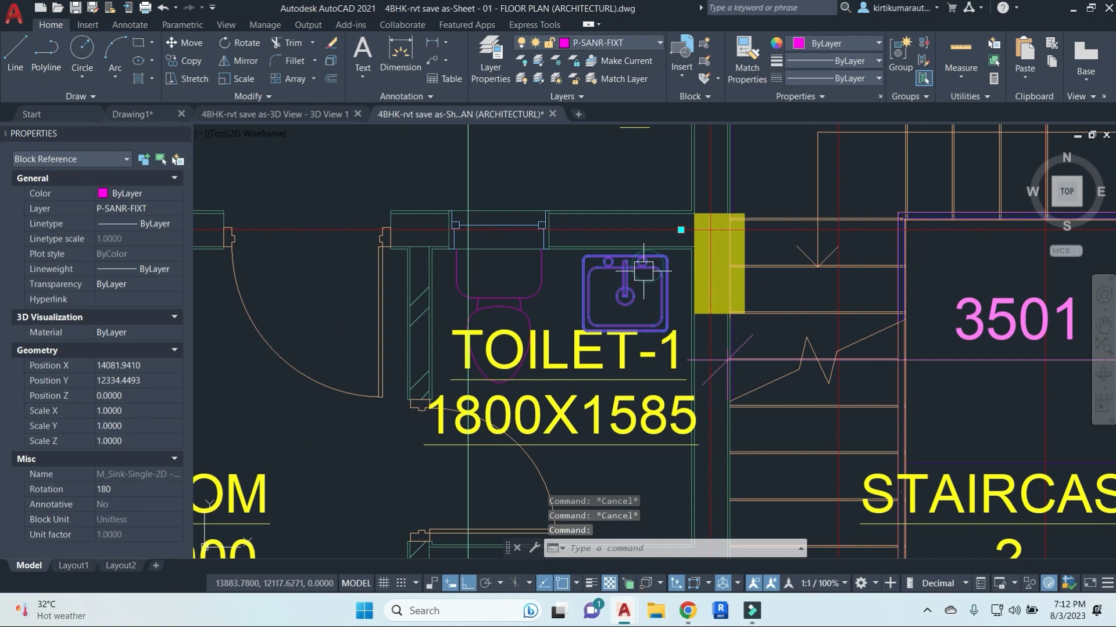
type("m")
key("Return")
scroll(610, 237, "up", 3)
left_click(615, 249)
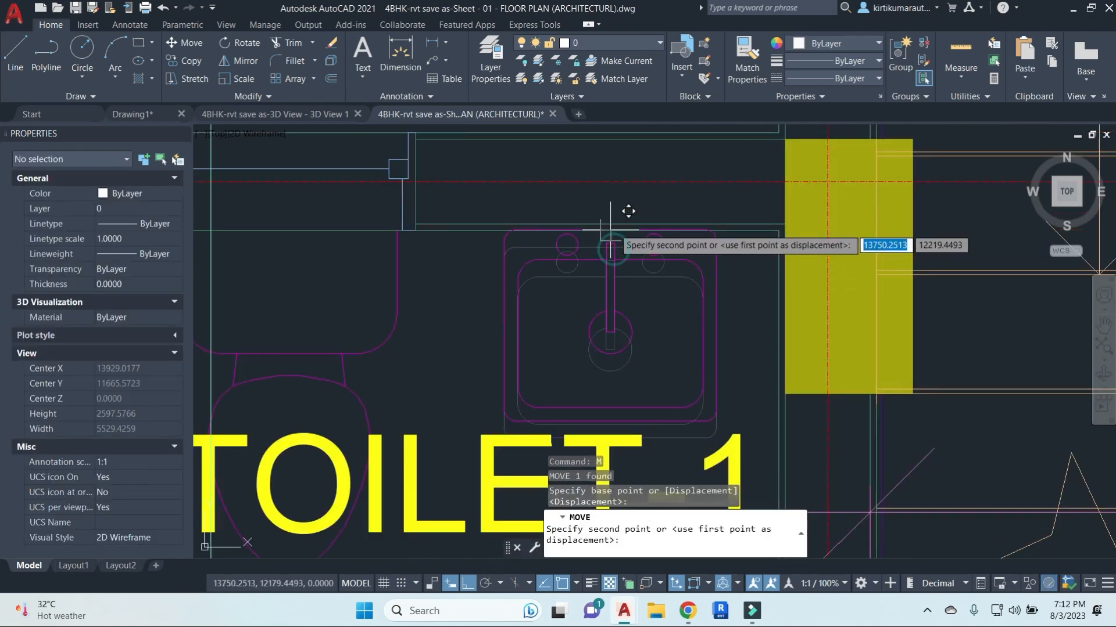
scroll(640, 275, "down", 4)
Mirror the Toilet-1 sink about a horizontal line through the middle of the room, keeping the original sink.
left_click(642, 279)
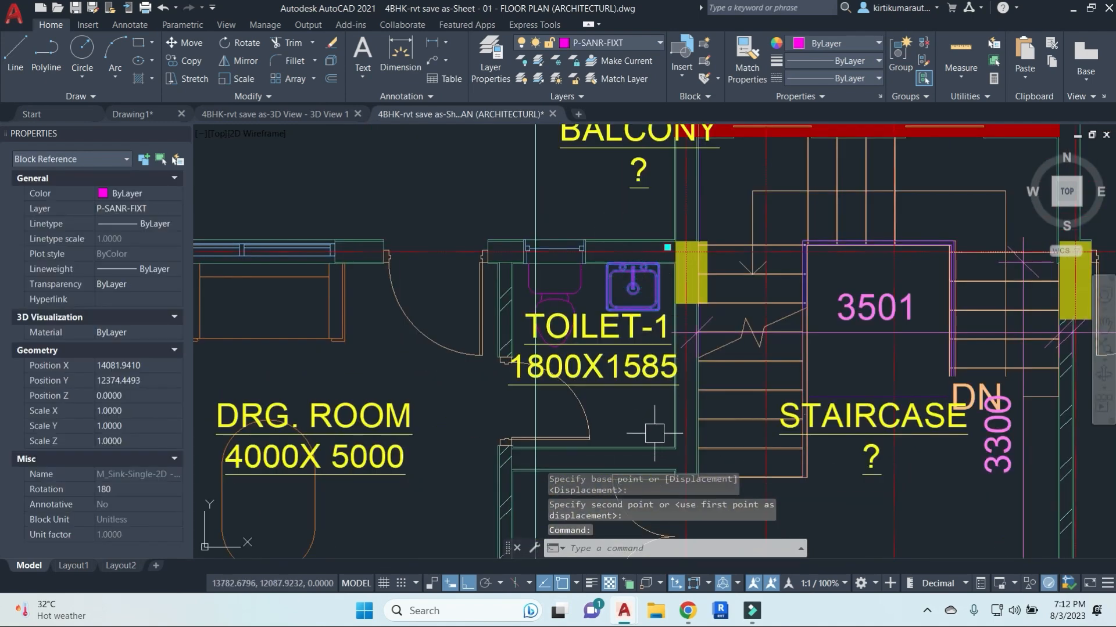
type("mi")
key("Return")
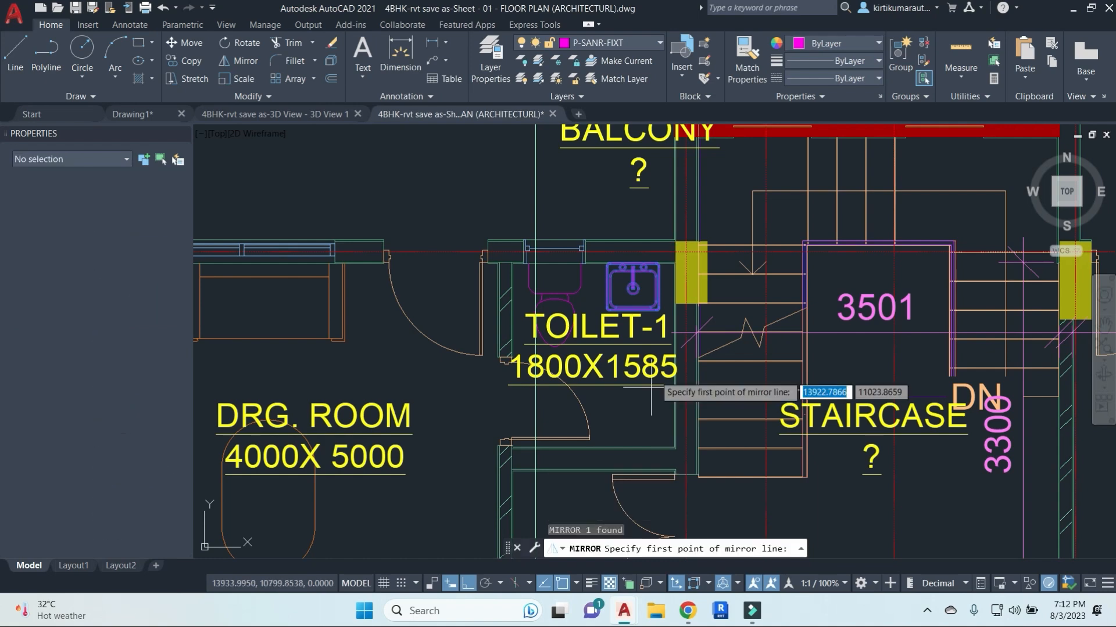
left_click(674, 355)
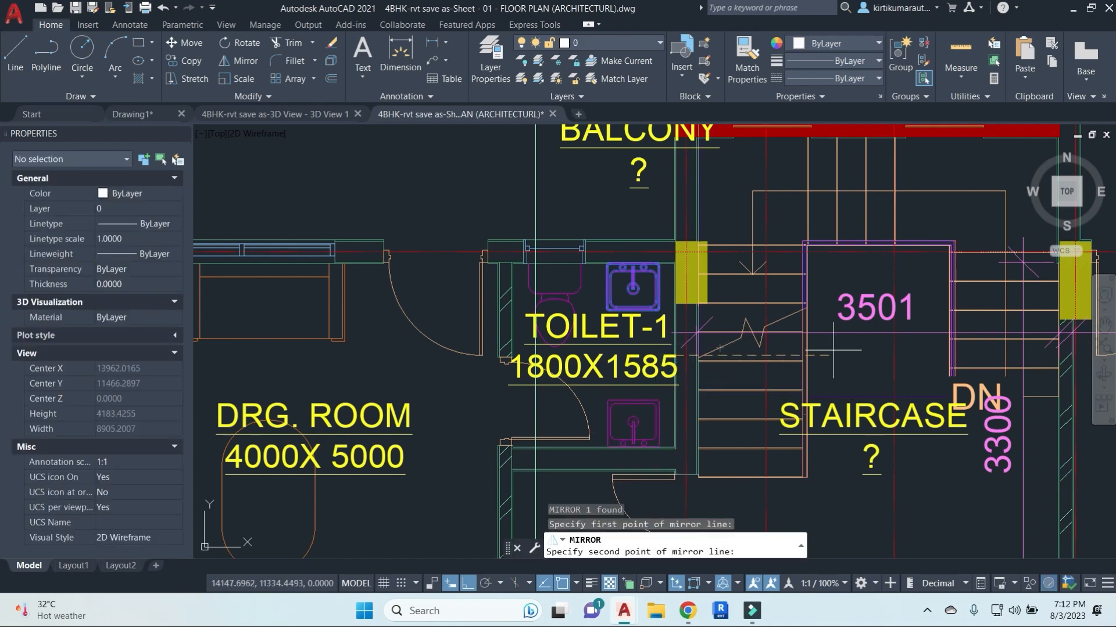
left_click(852, 352)
key("Return")
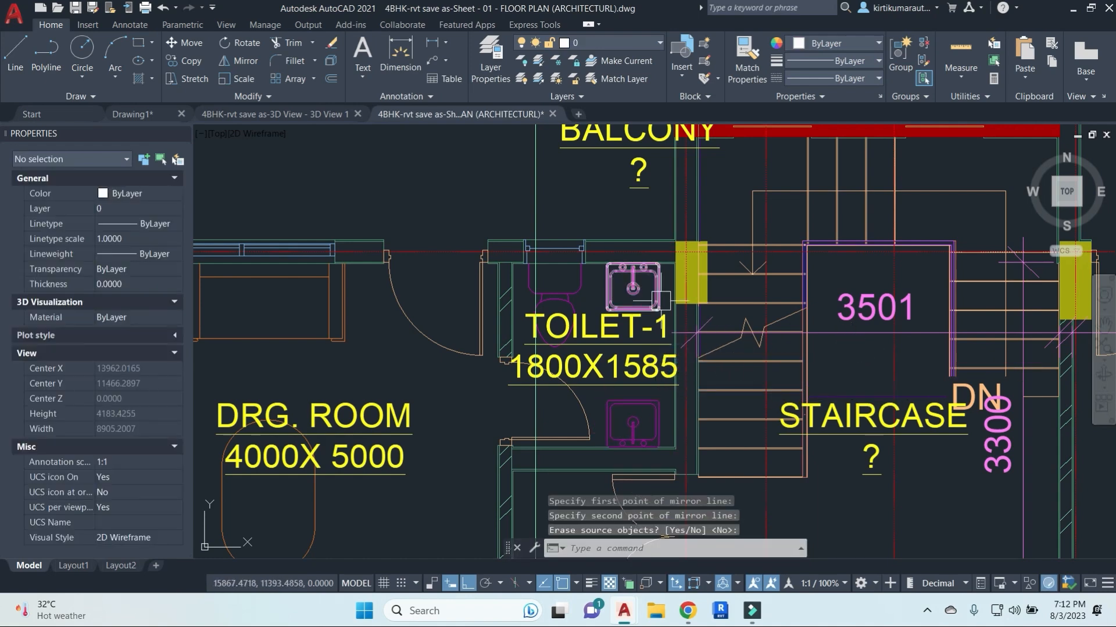
Erase the upper sink in Toilet-1, leaving only the sink beside the lower wall.
scroll(646, 288, "up", 2)
left_click(651, 278)
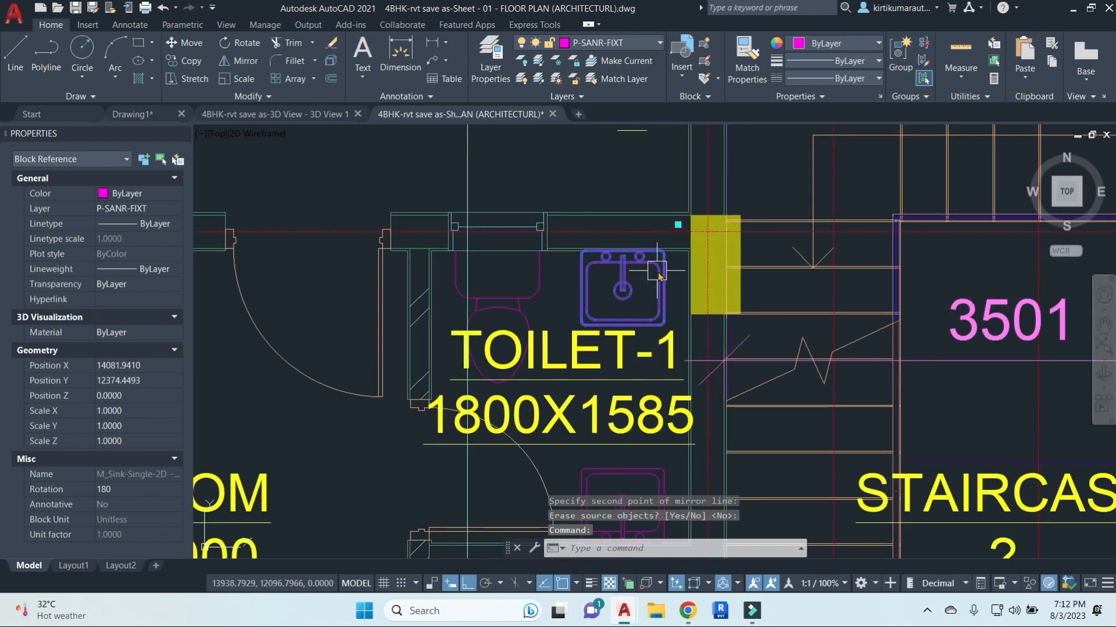
type("e")
key("Return")
key("Escape")
scroll(656, 285, "down", 2)
Mirror the lower Toilet-1 sink about a horizontal line through the middle of the room, erasing the source sink.
left_click(653, 411)
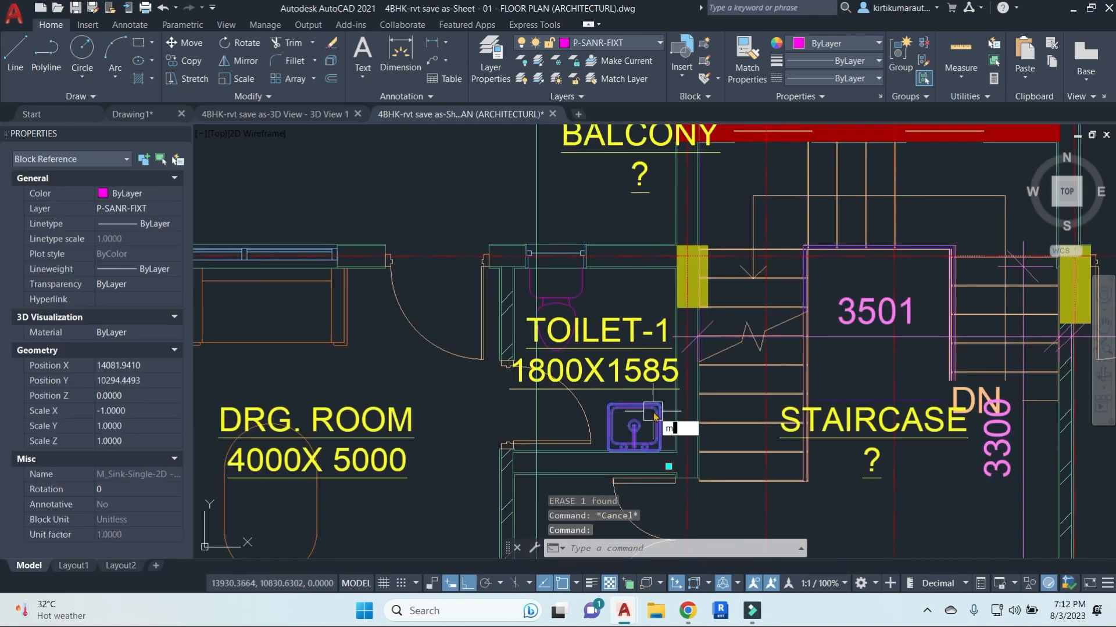
type("mi")
key("Return")
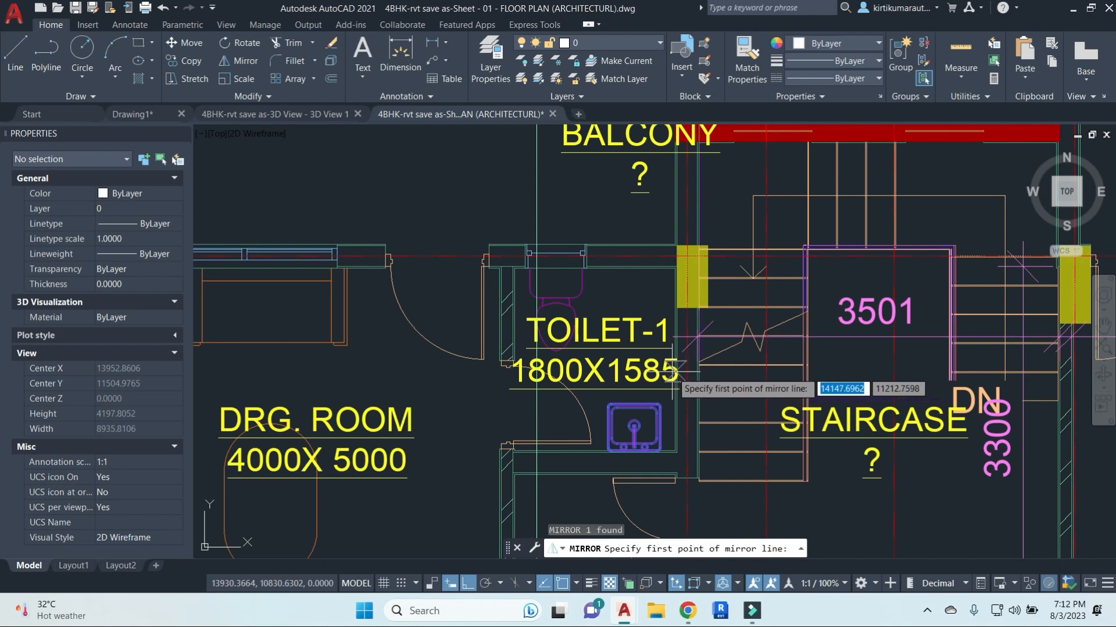
left_click(675, 359)
left_click(860, 360)
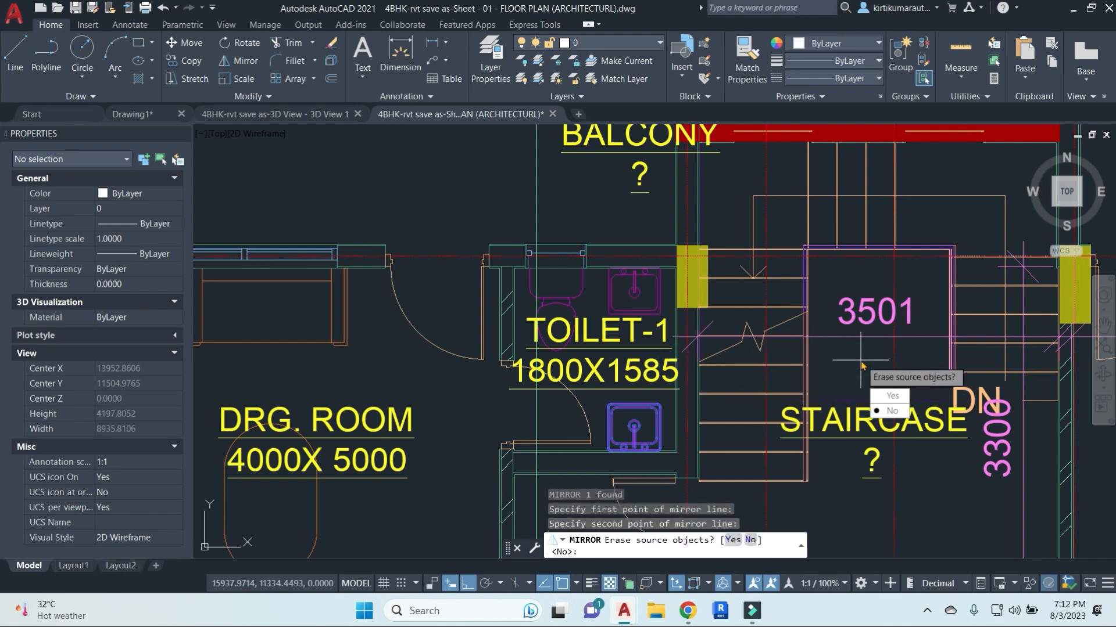
type("y")
key("Return")
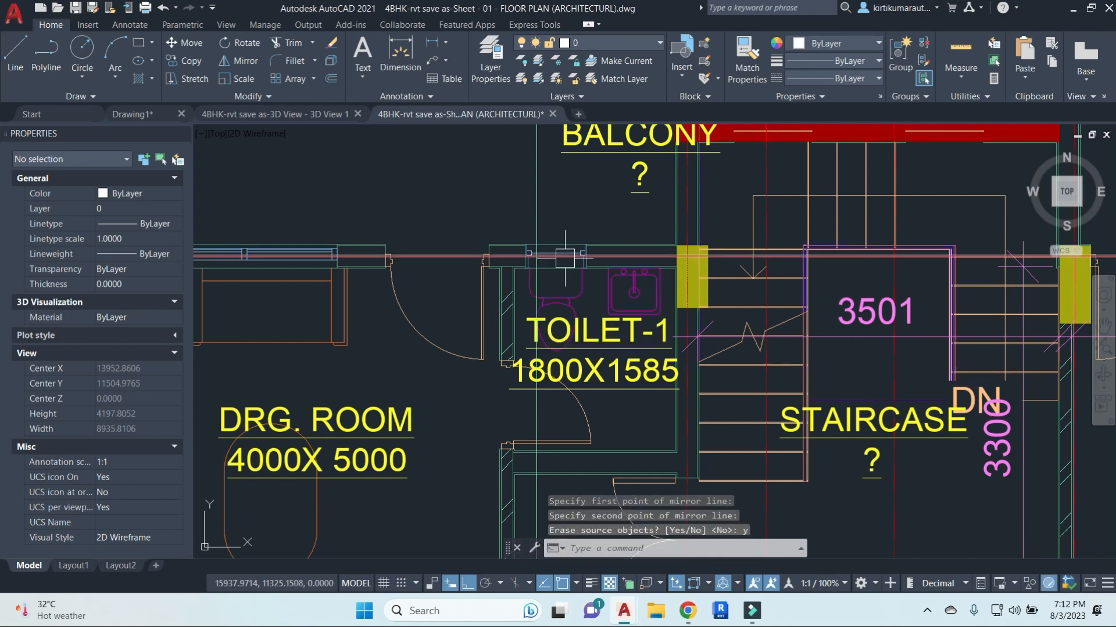
Draw a rectangle in the empty drawing area to the right of the floor plans.
scroll(575, 260, "down", 2)
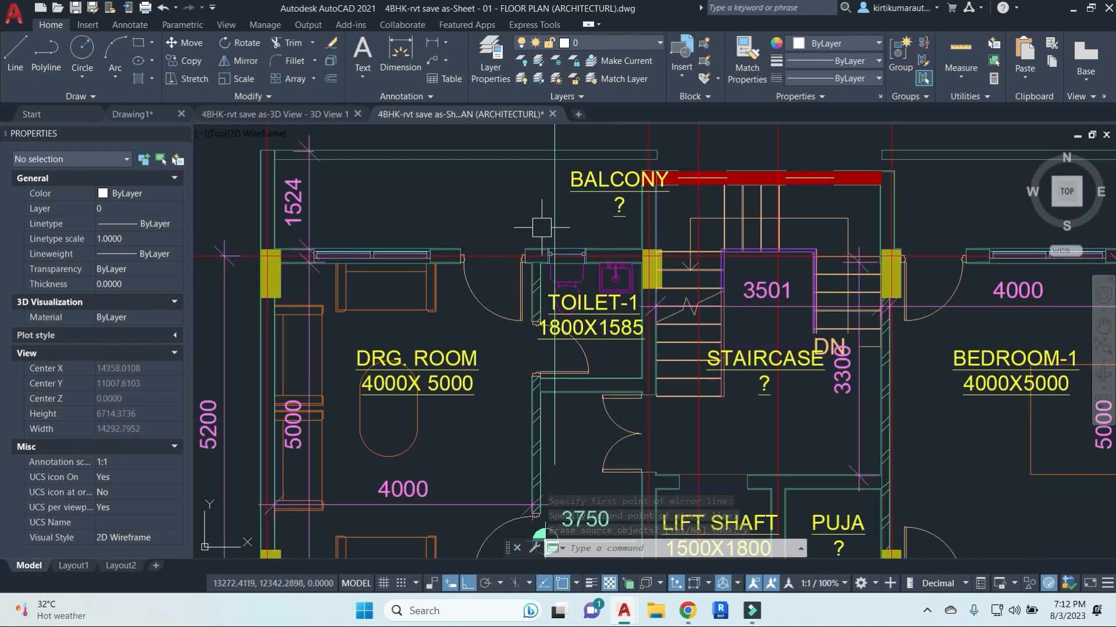
middle_click_drag(499, 197, 499, 236)
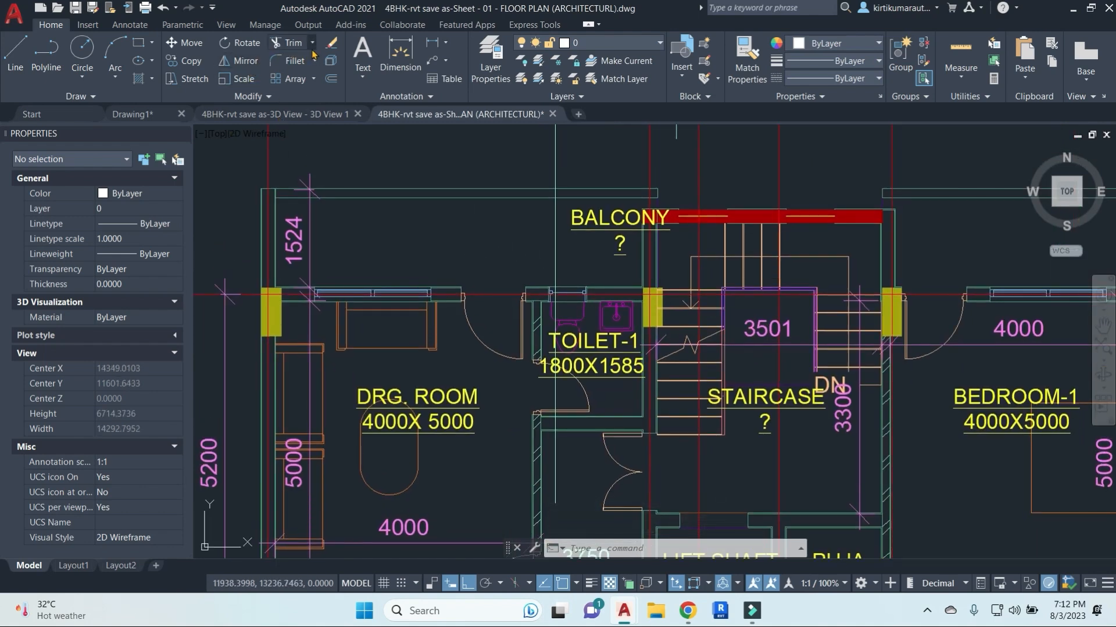
scroll(627, 299, "down", 10)
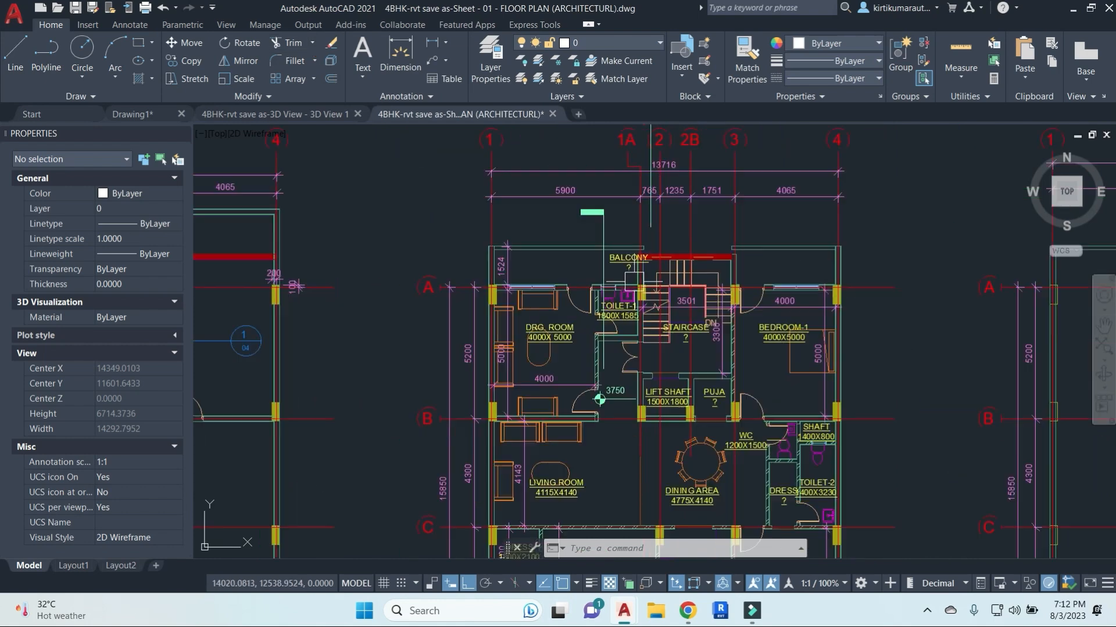
middle_click_drag(823, 356, 655, 364)
key("Escape")
key("Escape")
key("Escape")
key("Escape")
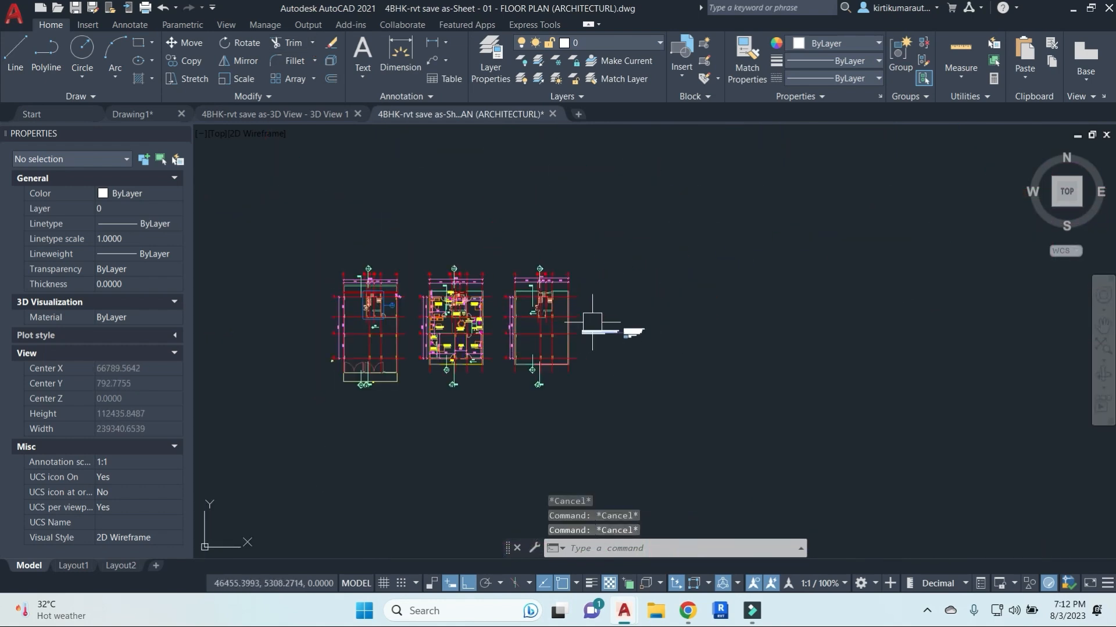
type("rec")
key("Return")
left_click(661, 251)
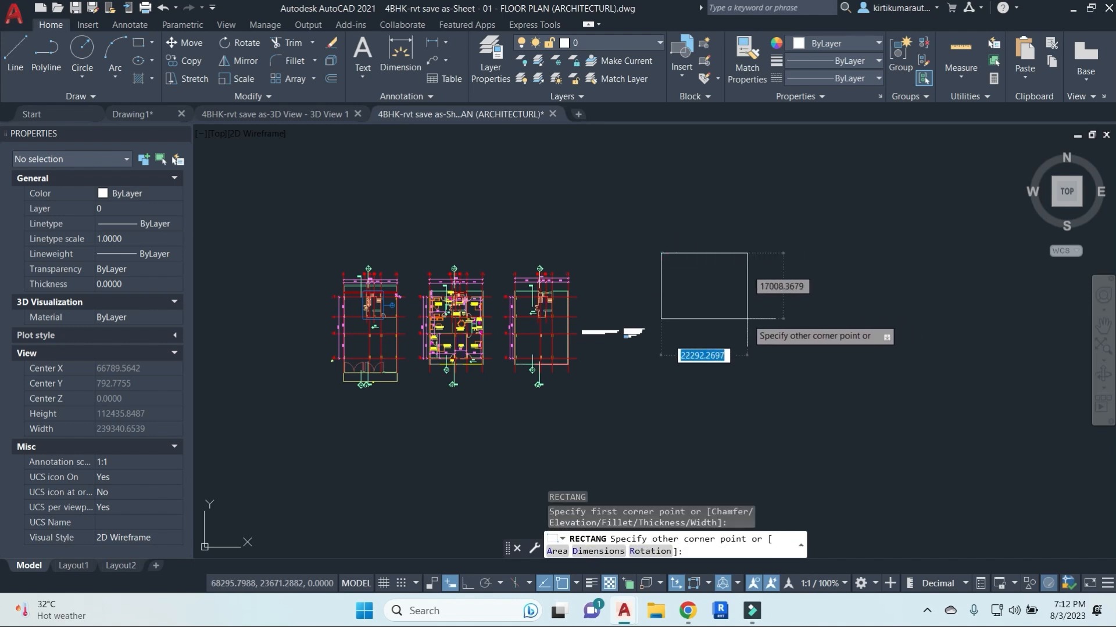
scroll(682, 259, "up", 6)
left_click(659, 288)
middle_click_drag(647, 314, 672, 364)
key("Escape")
key("Escape")
Draw three separate horizontal lines across the rectangle, each extending past both of its sides.
type("l")
key("Return")
left_click(510, 300)
left_click(793, 300)
key("Escape")
key("Return")
left_click(487, 315)
left_click(824, 326)
key("Escape")
key("Return")
left_click(485, 336)
left_click(801, 336)
key("Escape")
key("Return")
Draw two separate vertical lines through the rectangle, each extending past its upper and lower edges.
left_click(632, 211)
left_click(647, 410)
key("Escape")
key("Return")
left_click(656, 199)
left_click(662, 423)
key("Escape")
key("Escape")
scroll(645, 295, "up", 4)
scroll(628, 323, "up", 2)
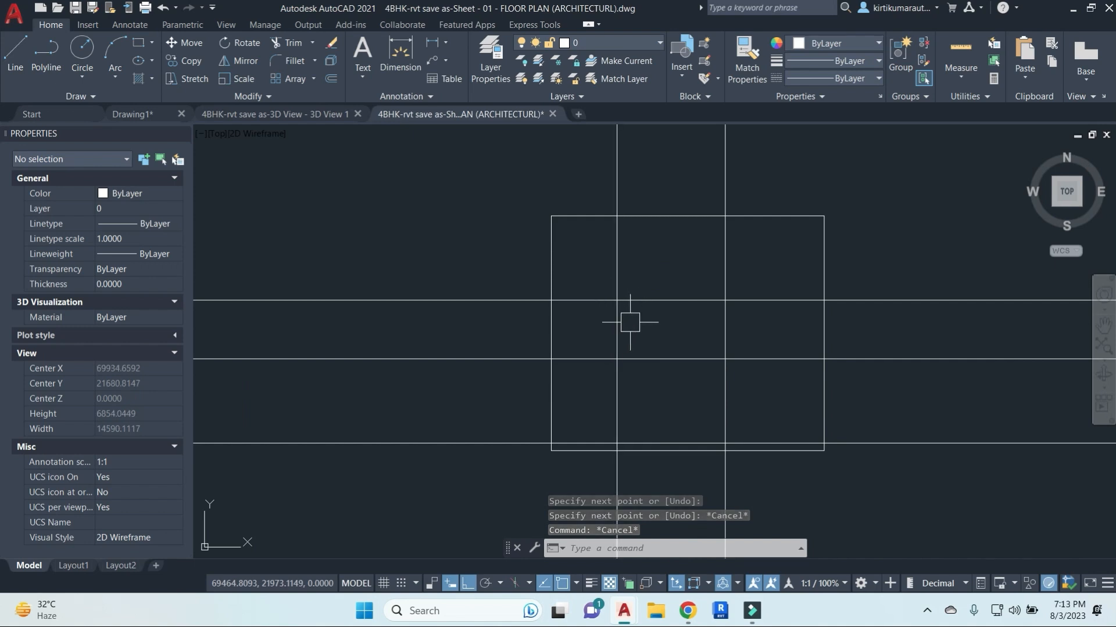
Trim away the four segments enclosed between the two upper horizontal lines and the two vertical lines, using all objects as cutting edges.
key("Escape")
key("Escape")
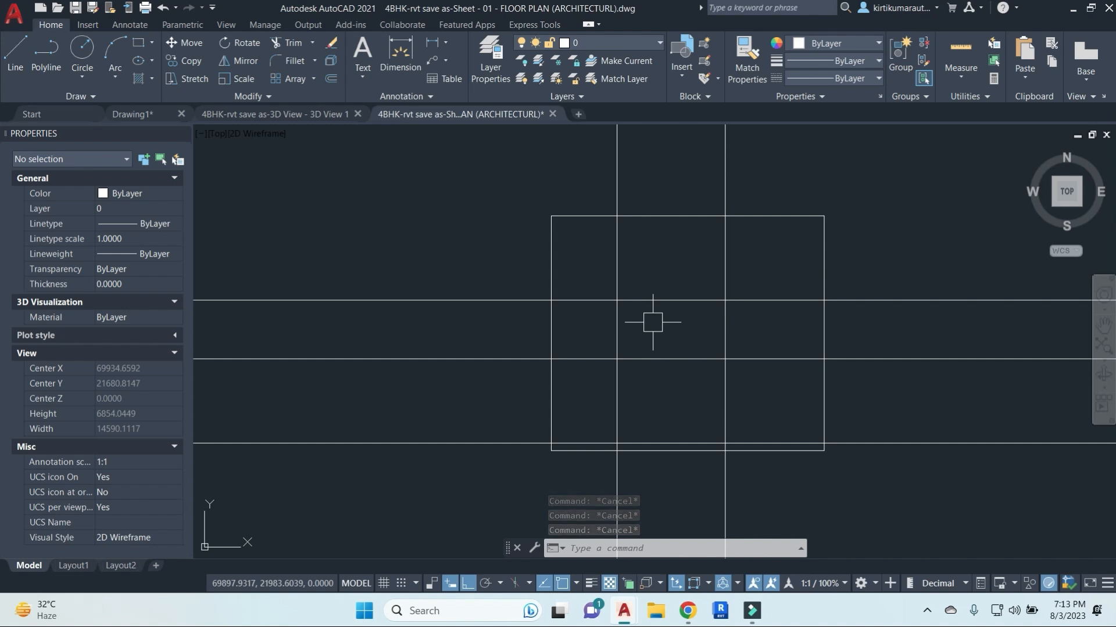
type("tr")
key("Return")
key("Return")
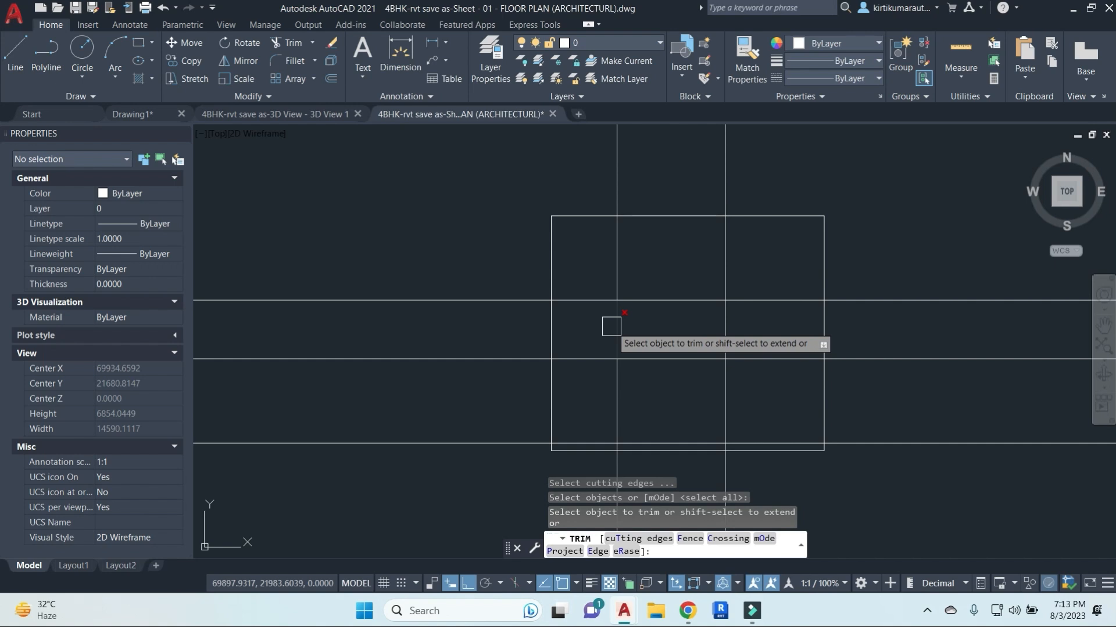
left_click(617, 322)
left_click(667, 300)
left_click(667, 360)
left_click(720, 327)
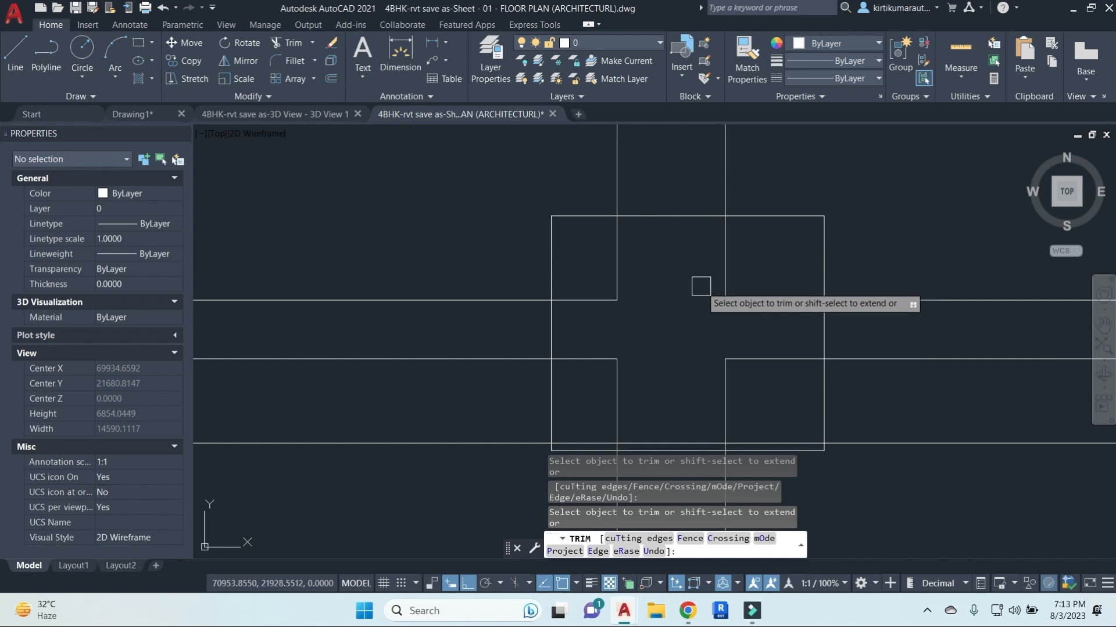
Trim the right vertical and upper-right horizontal lines back to the square's edges, and erase the vertical's leftover piece above the square.
scroll(700, 287, "down", 4)
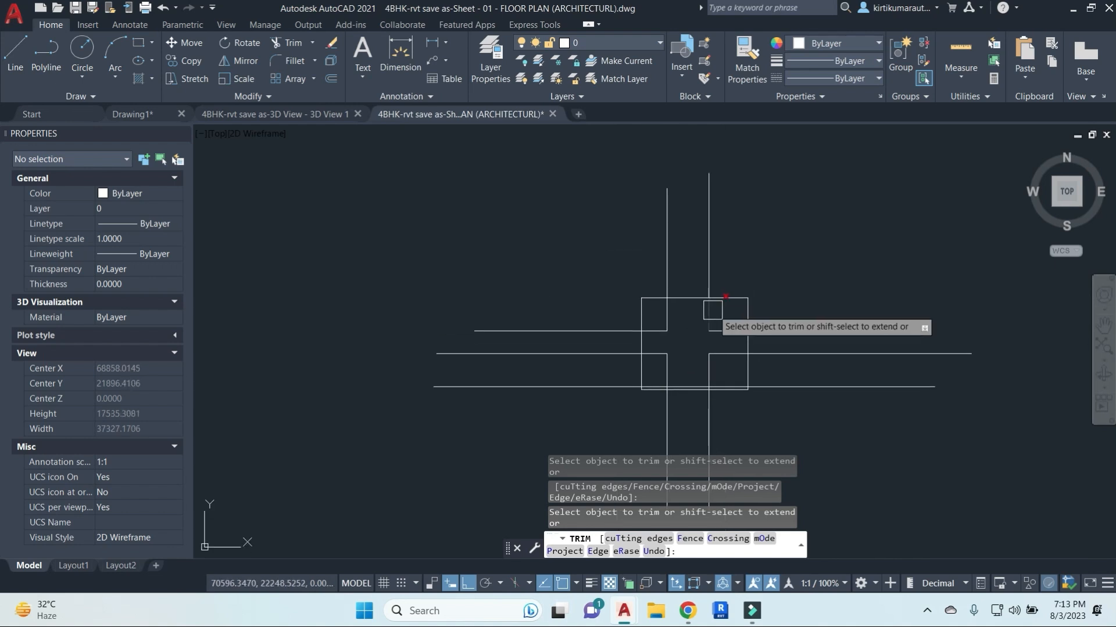
scroll(732, 290, "up", 2)
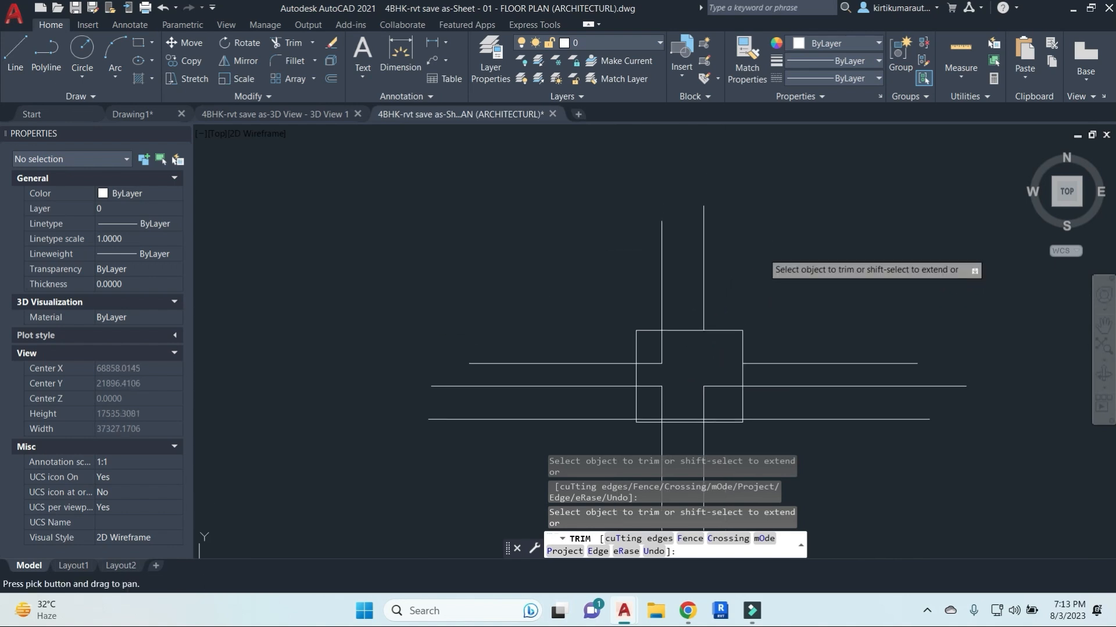
middle_click_drag(733, 296, 730, 331)
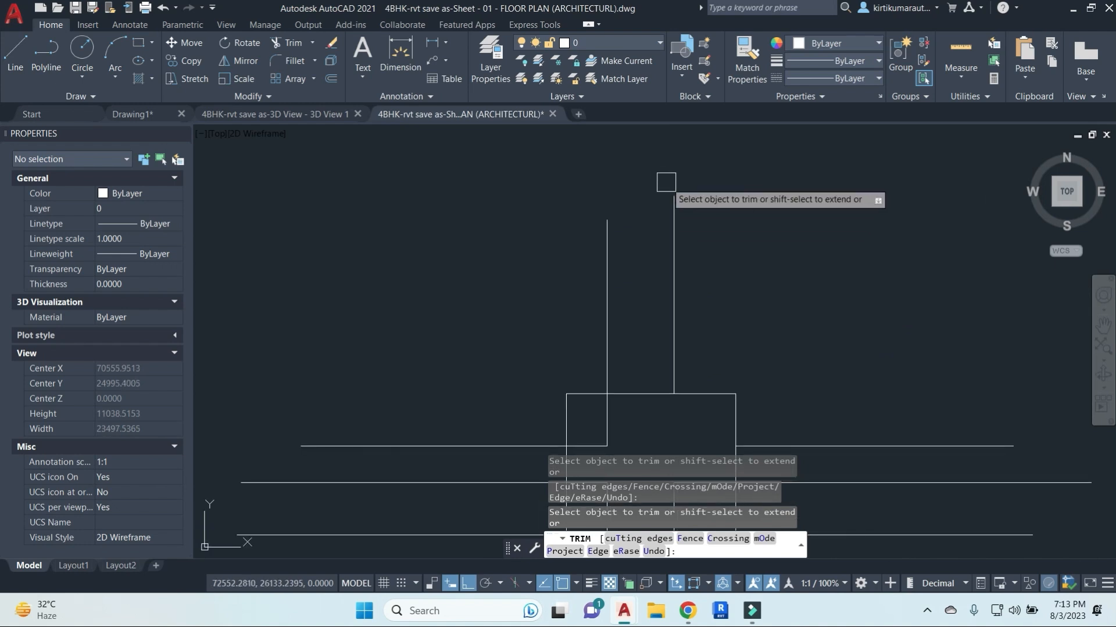
left_click(675, 287)
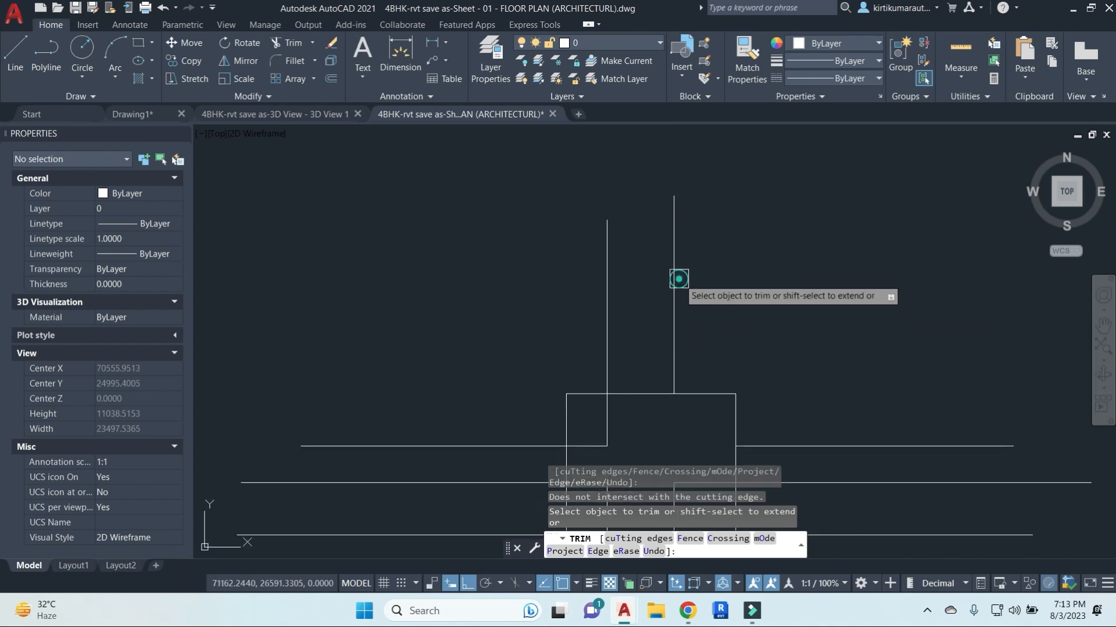
key("Escape")
left_click(676, 233)
type("e")
key("Return")
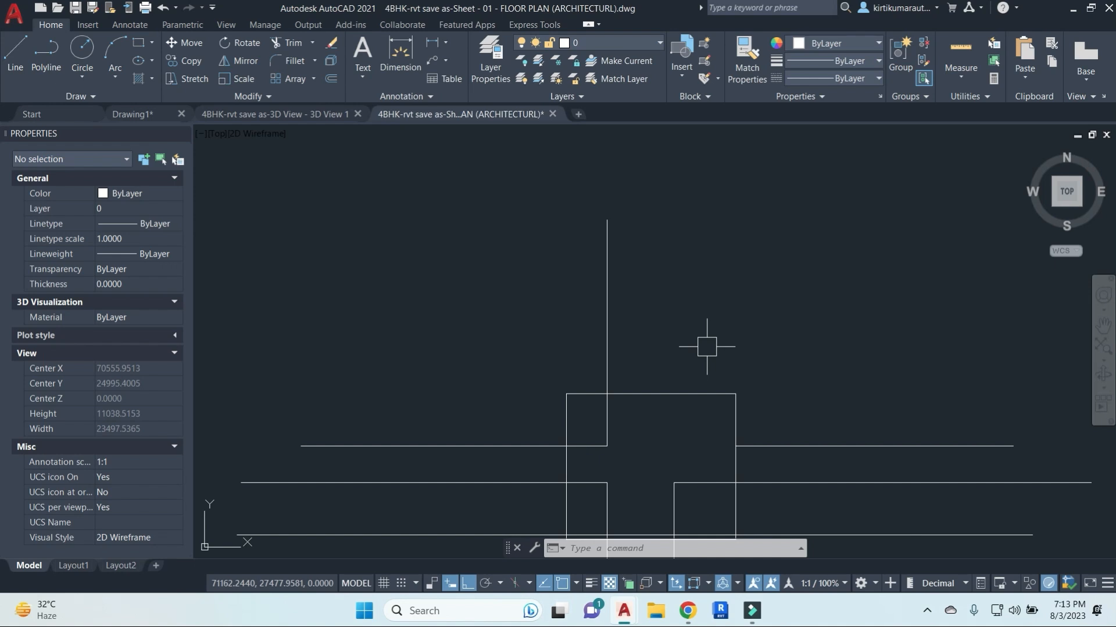
key("Escape")
key("Escape")
type("ex")
key("Return")
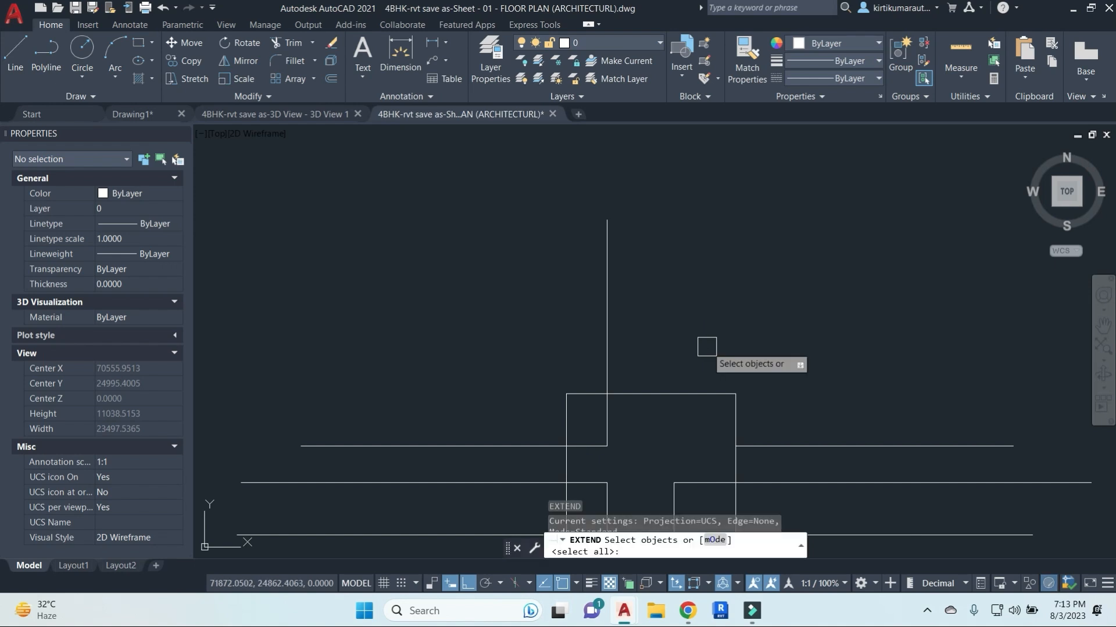
key("Escape")
key("Escape")
key("Escape")
key("Escape")
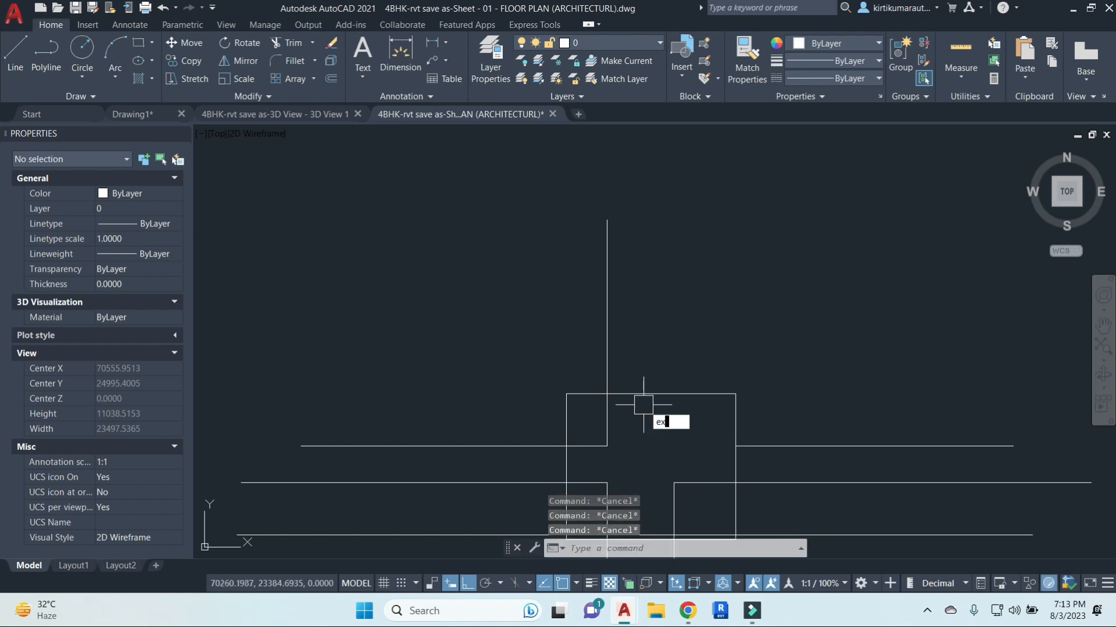
Extend the cut horizontal and vertical line ends back across the gaps inside the square, using all objects as boundary edges.
type("ex")
key("Return")
key("Return")
middle_click_drag(699, 440, 703, 317)
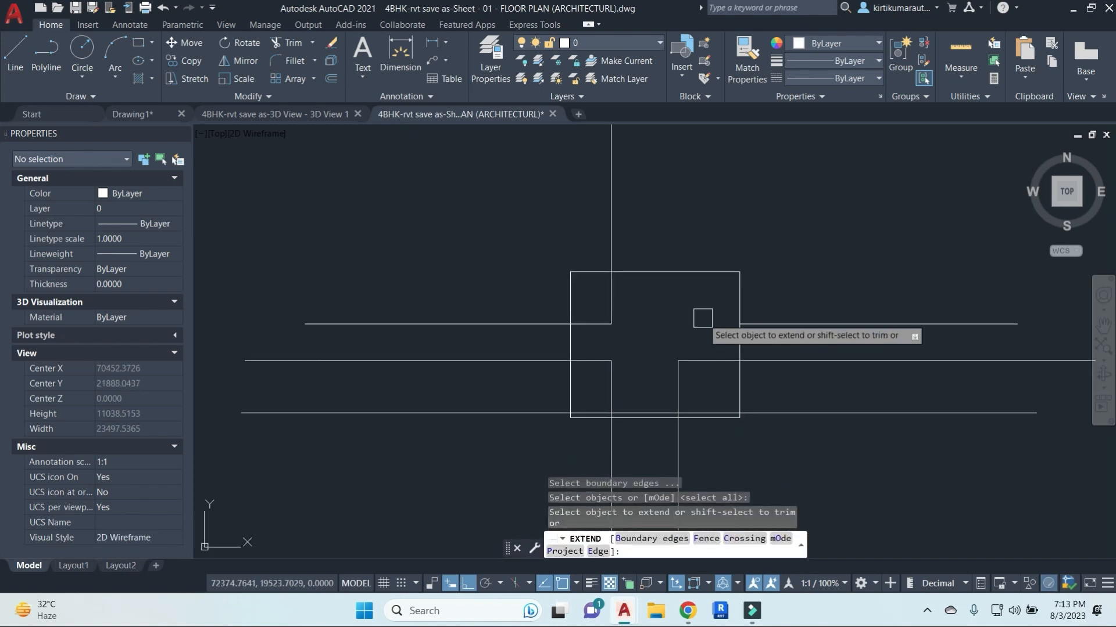
left_click(755, 324)
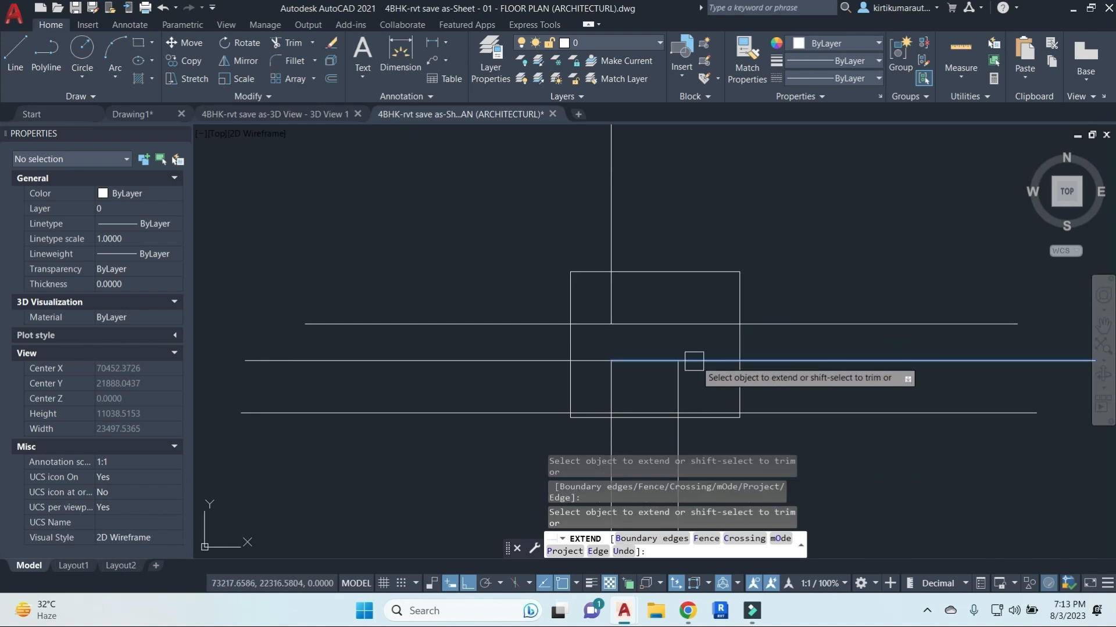
left_click(610, 381)
left_click(684, 343)
left_click(608, 341)
scroll(705, 283, "down", 3)
middle_click_drag(861, 299, 762, 318)
scroll(595, 320, "up", 2)
scroll(597, 322, "up", 2)
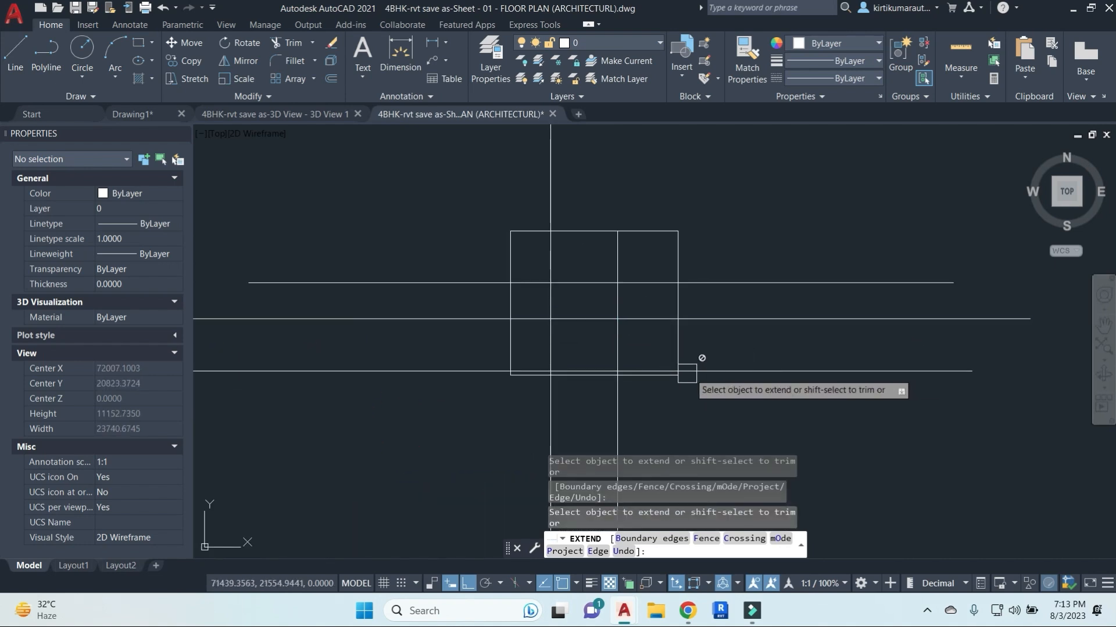
key("Escape")
key("Escape")
key("Escape")
Set the Trim command's mode to Quick and restart Trim to check its settings.
scroll(597, 325, "down", 8)
scroll(596, 324, "up", 6)
scroll(597, 314, "up", 2)
type("tr")
key("Return")
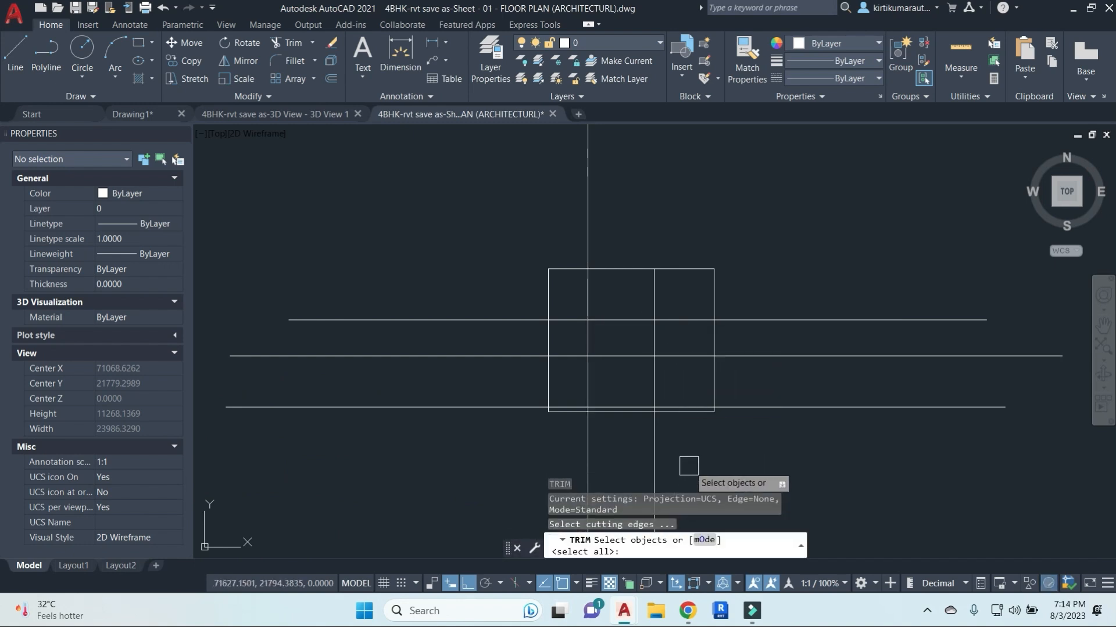
left_click(705, 541)
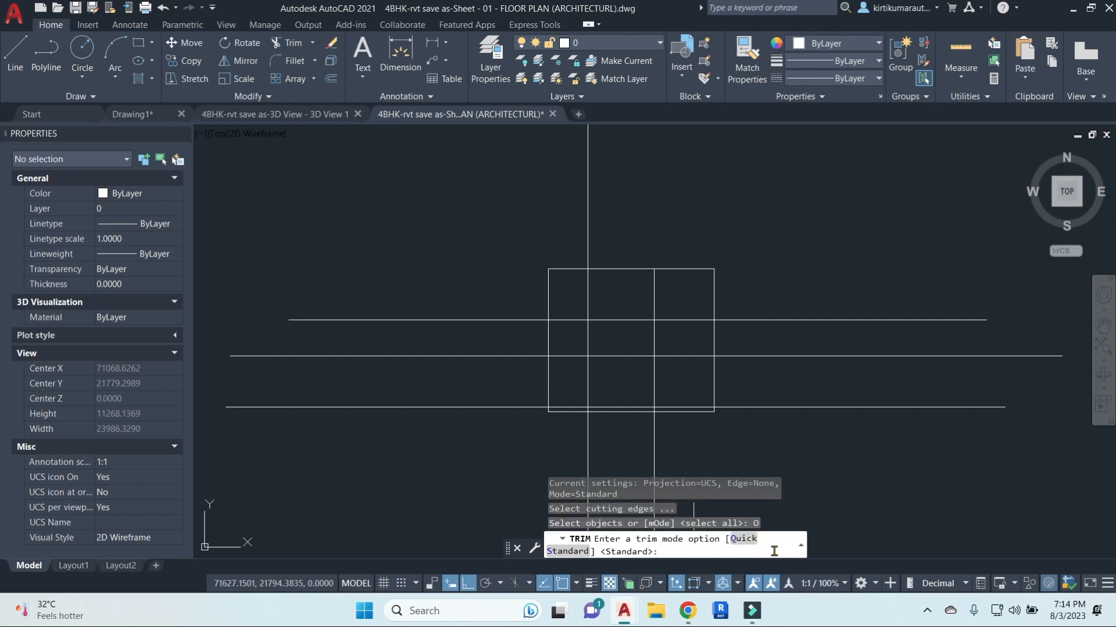
left_click(737, 540)
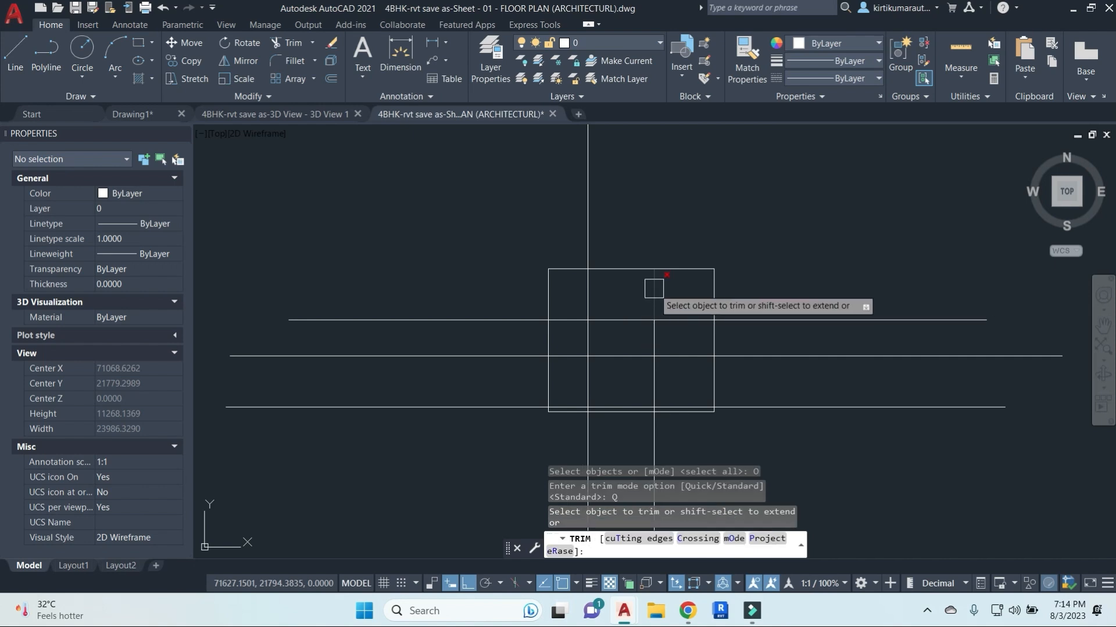
key("Escape")
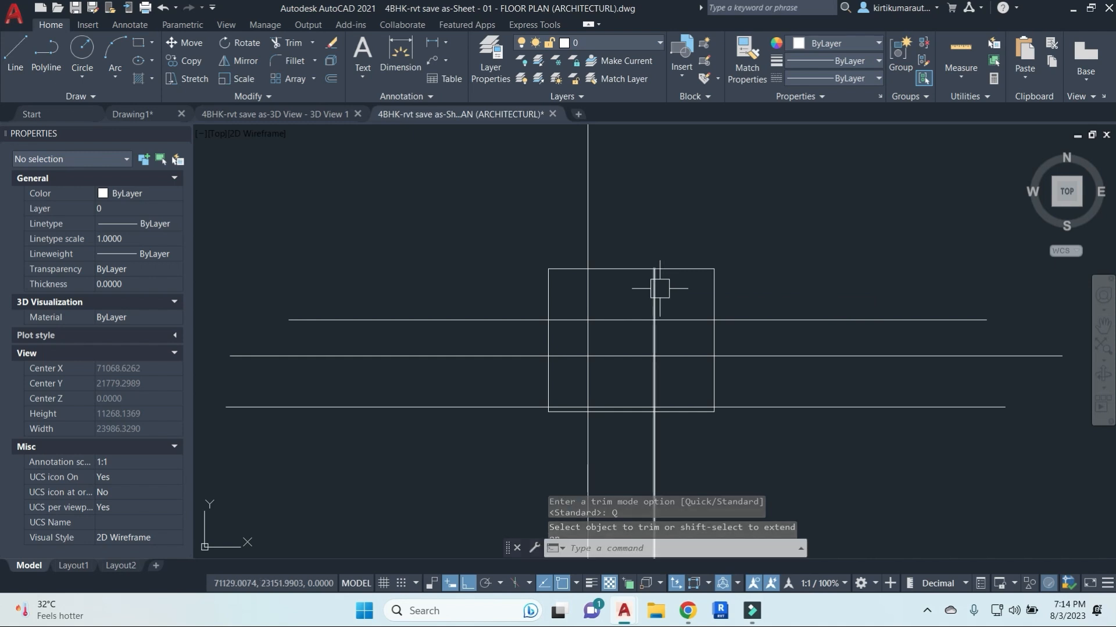
key("Return")
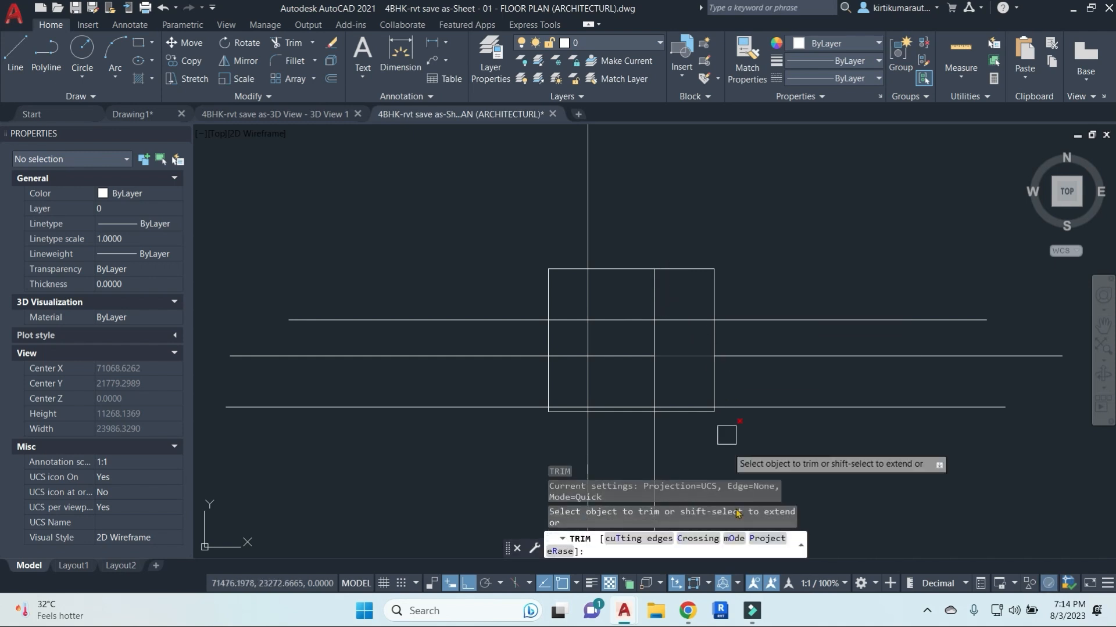
key("Escape")
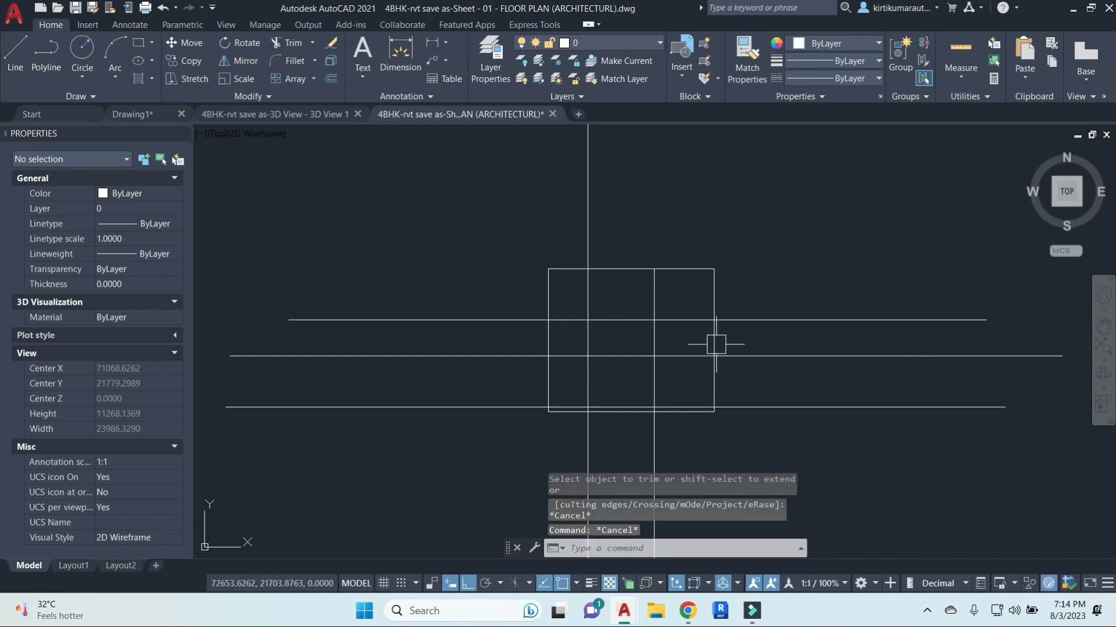
Set the Trim command's mode back to Standard and end the command.
type("tr")
key("Return")
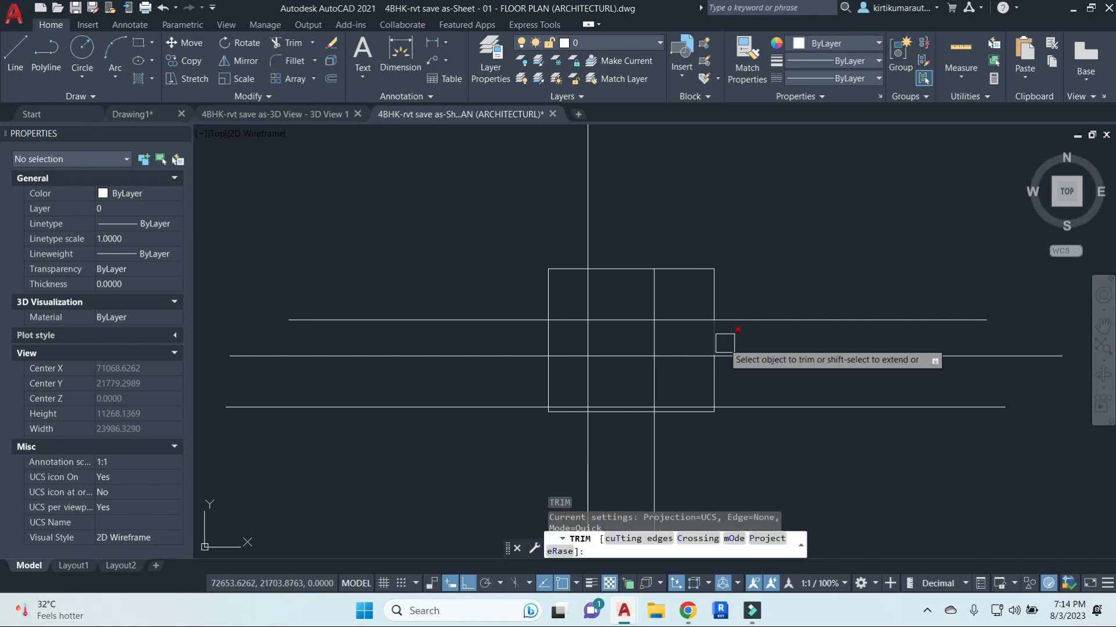
left_click(734, 540)
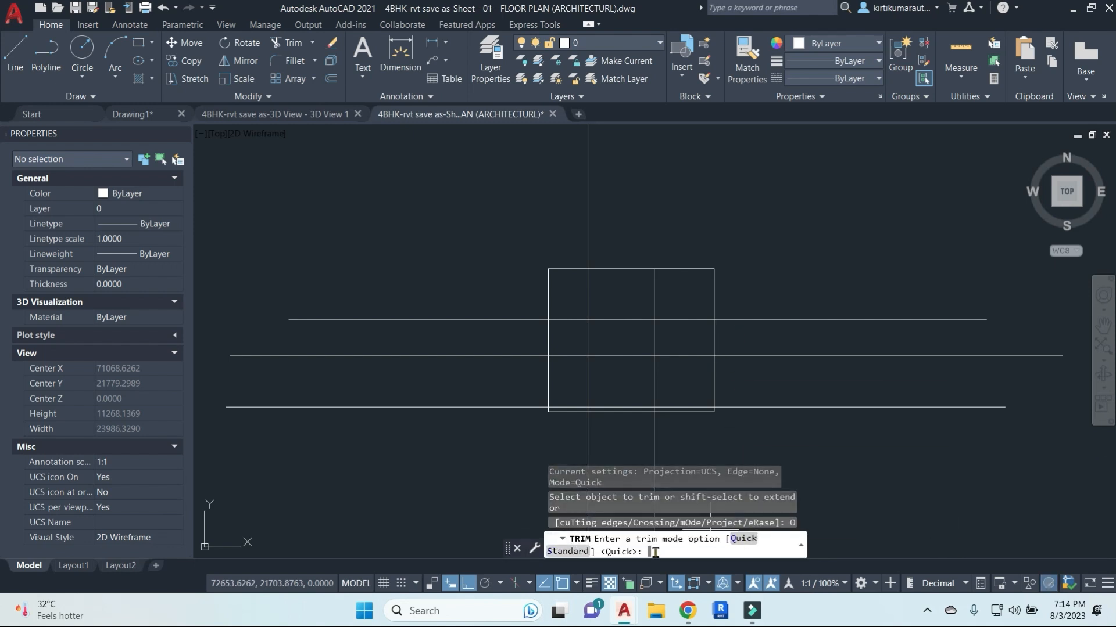
left_click(576, 552)
scroll(785, 340, "down", 4)
middle_click_drag(820, 291, 678, 311)
key("Escape")
key("Escape")
key("Escape")
Draw one vertical line and two horizontal lines crossing it in the empty area beside the square.
type("l")
key("space")
left_click(819, 192)
left_click(821, 459)
key("Escape")
key("space")
left_click(650, 253)
left_click(942, 254)
key("Escape")
key("space")
left_click(640, 300)
left_click(991, 300)
key("Escape")
Draw three more vertical lines across the two new horizontal lines, making four verticals in total.
left_click(883, 445)
key("Return")
key("space")
left_click(852, 165)
left_click(849, 428)
key("Escape")
key("space")
key("space")
left_click(779, 166)
key("Escape")
key("space")
left_click(782, 183)
left_click(802, 448)
key("Escape")
type("tr")
key("space")
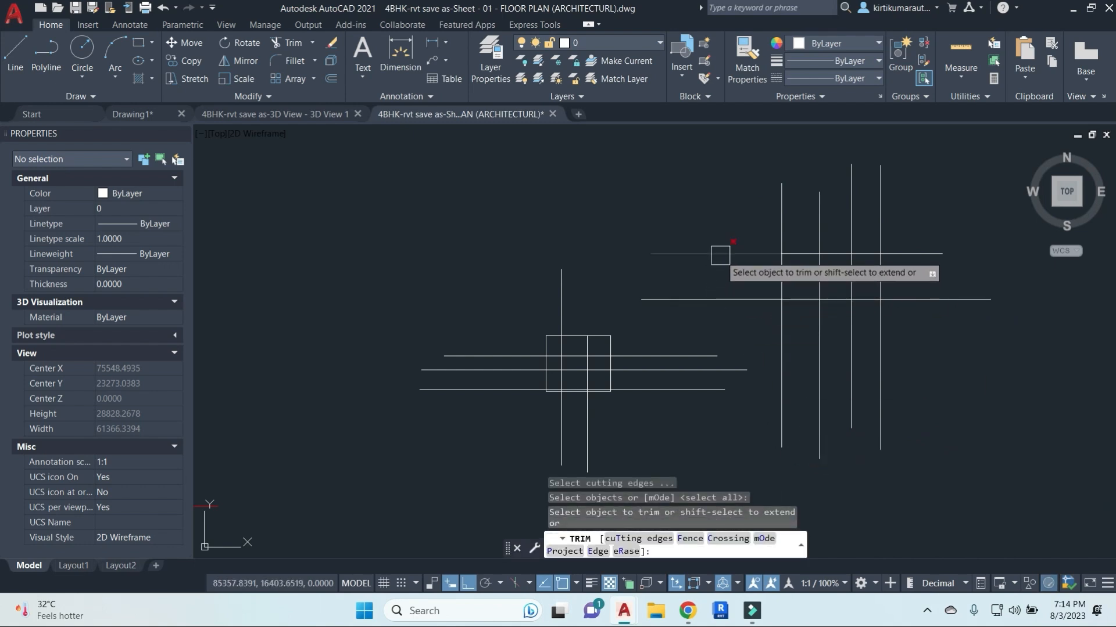
key("Escape")
key("Escape")
key("Escape")
key("Escape")
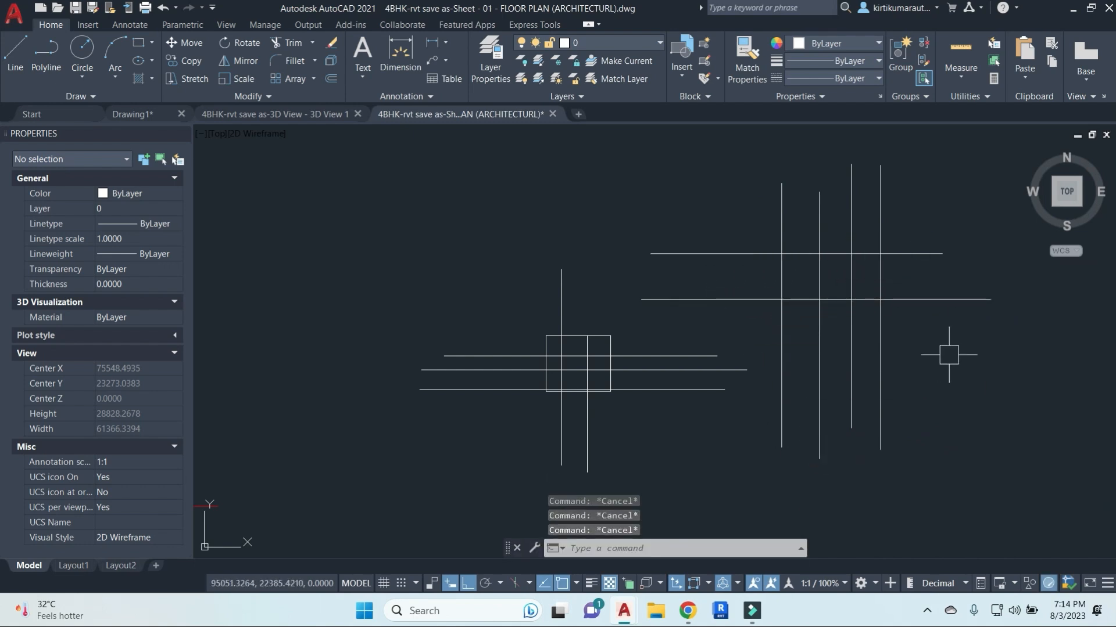
Trim the upper horizontal line's left part, using only the third vertical line from the left as the cutting edge.
scroll(782, 259, "up", 2)
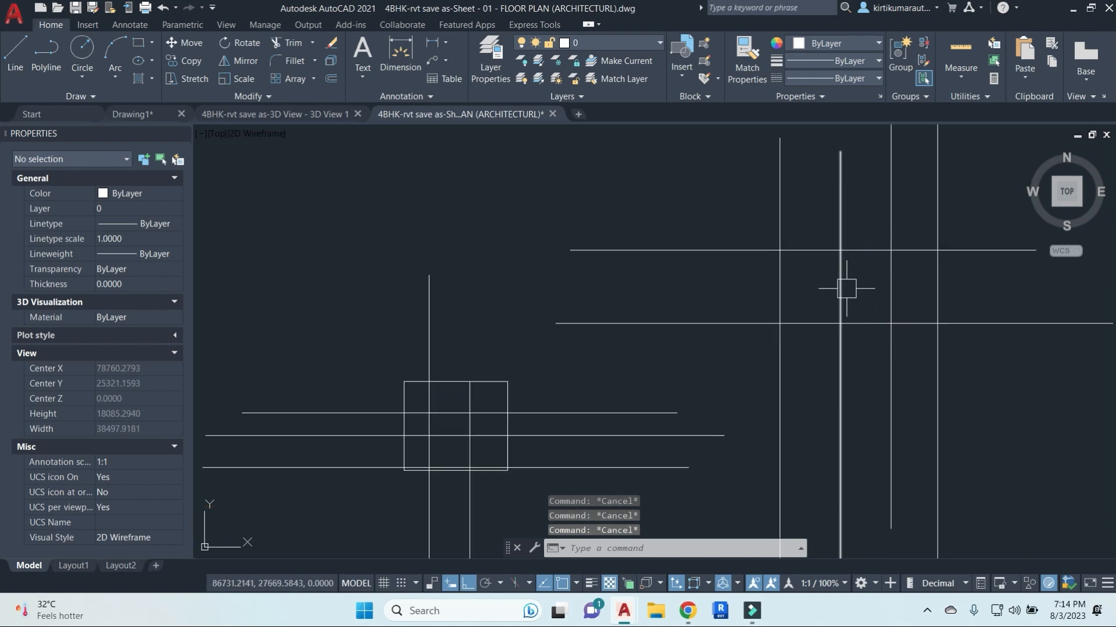
key("Return")
scroll(906, 360, "down", 2)
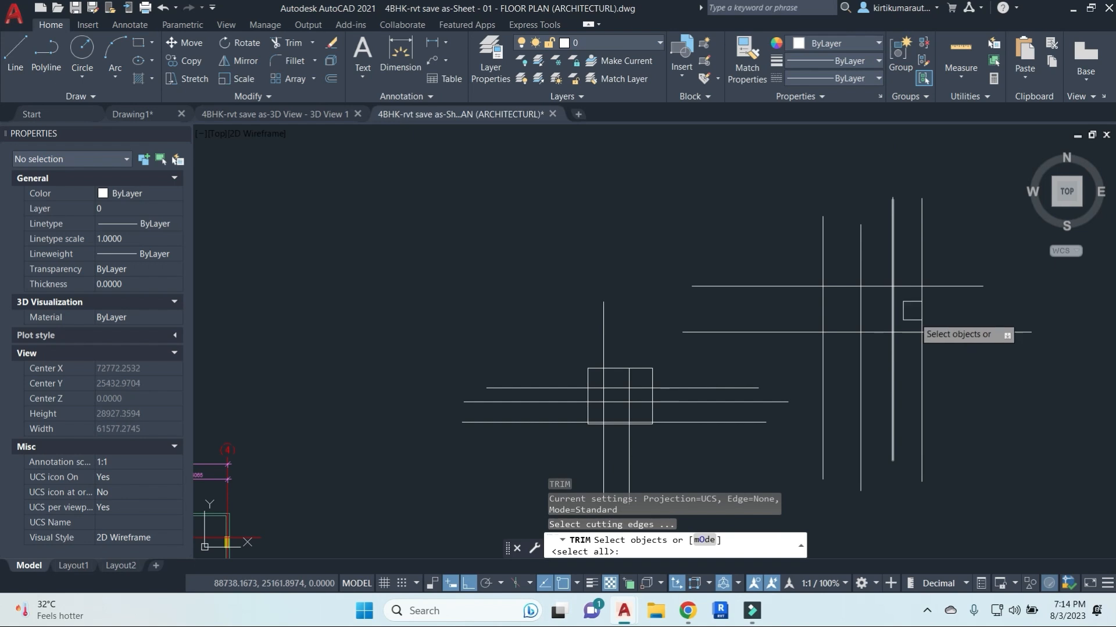
left_click(895, 256)
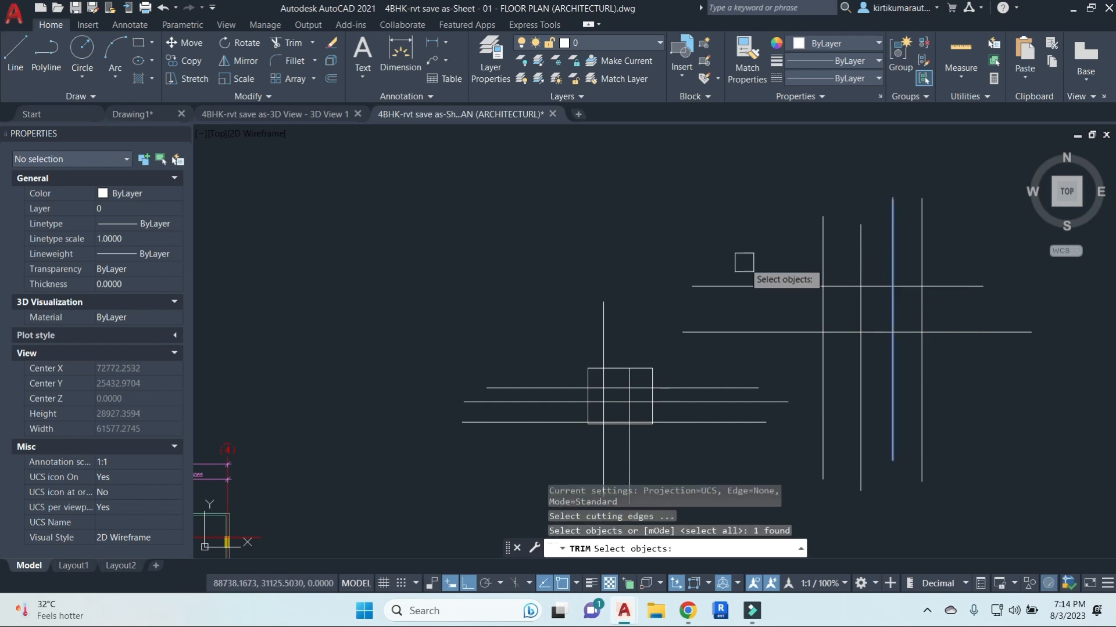
key("Return")
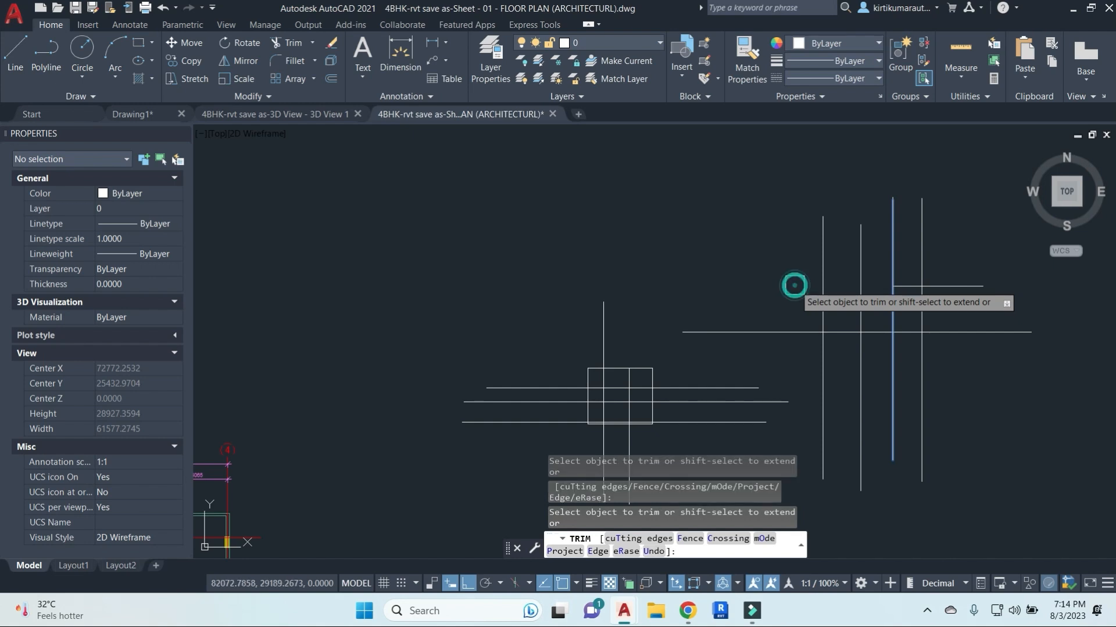
key("Escape")
key("Escape")
key("Escape")
middle_click_drag(898, 426, 767, 400)
type("ts or")
key("Return")
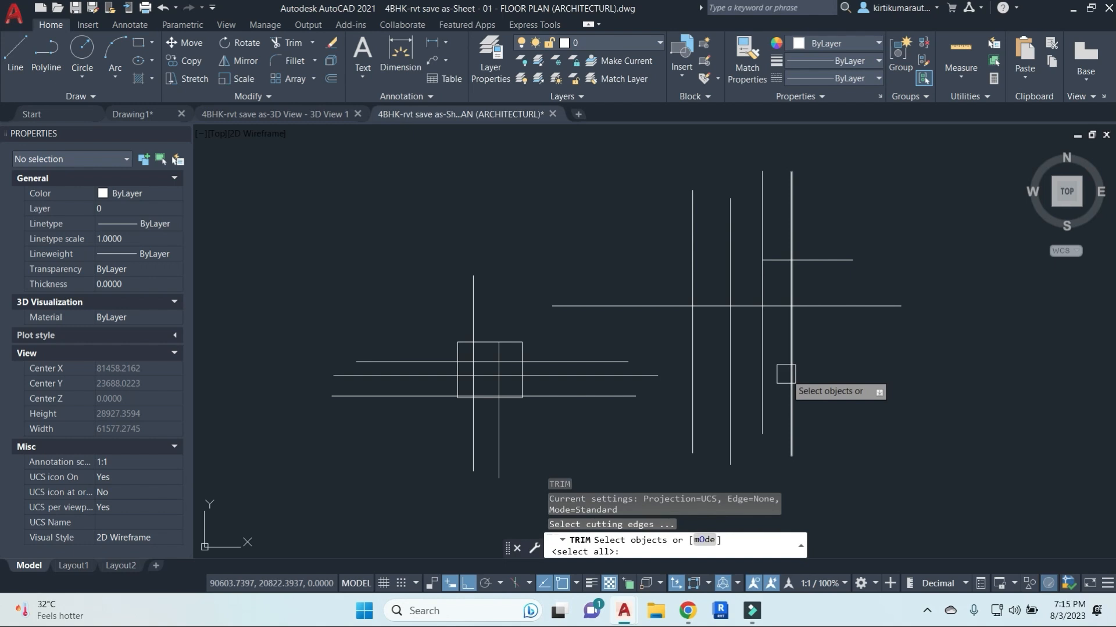
key("Escape")
Extend the upper horizontal line leftward one vertical at a time with all objects as boundaries, and undo both extensions.
type("ex")
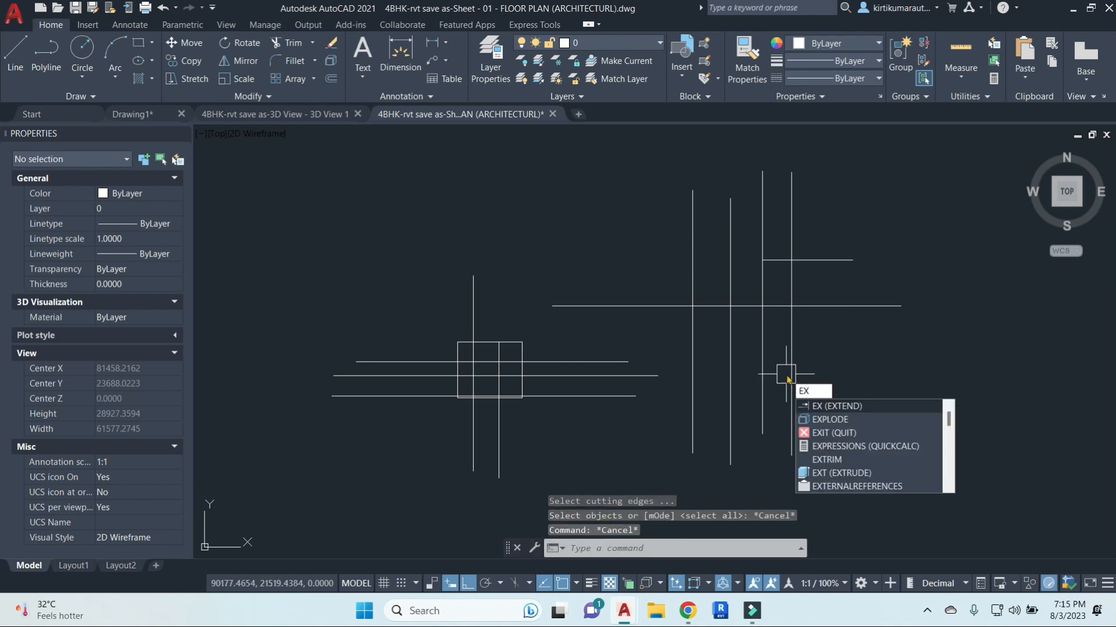
key("Return")
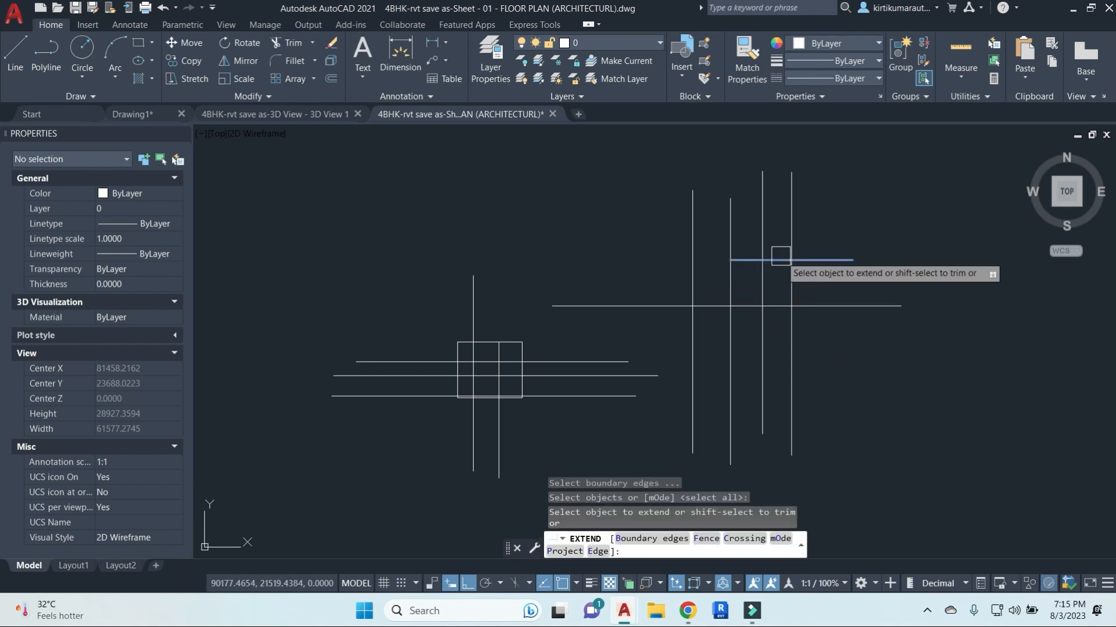
left_click(780, 256)
left_click(746, 259)
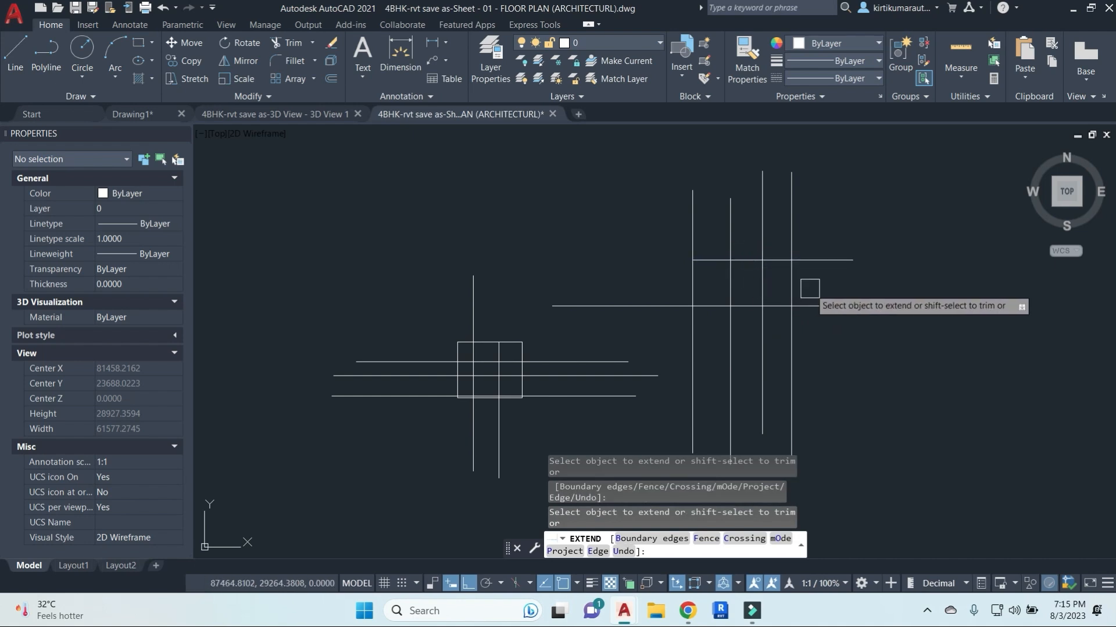
key("ctrl+z")
key("ctrl+z")
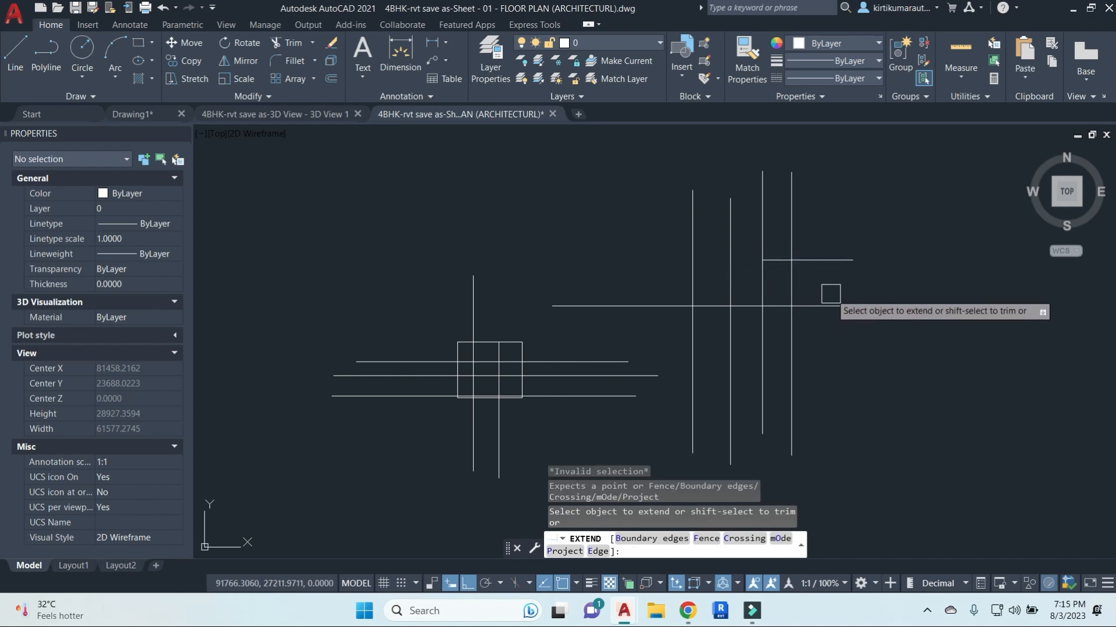
key("Escape")
Extend the shortened upper horizontal line to the leftmost vertical line, using only that vertical as the boundary edge.
type("ex")
key("Return")
left_click(698, 254)
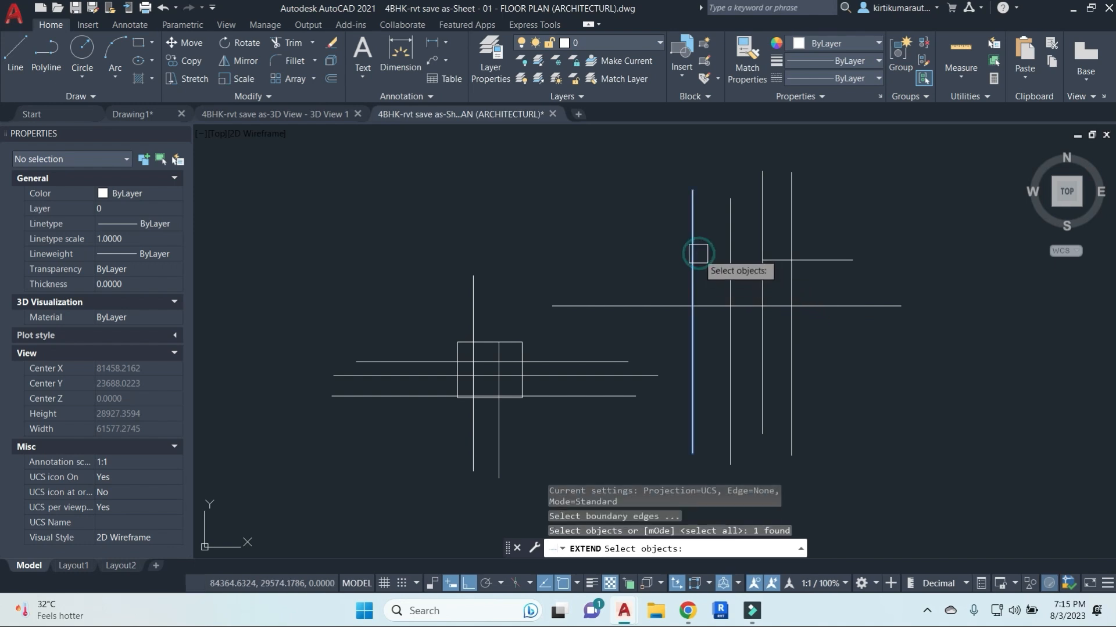
key("Return")
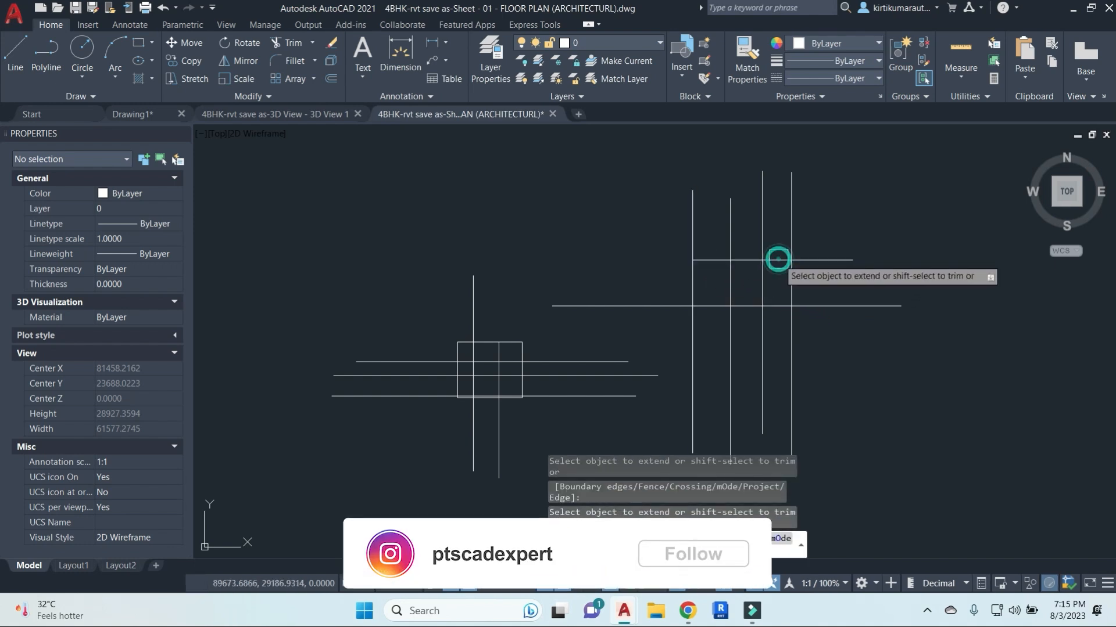
key("Escape")
key("Escape")
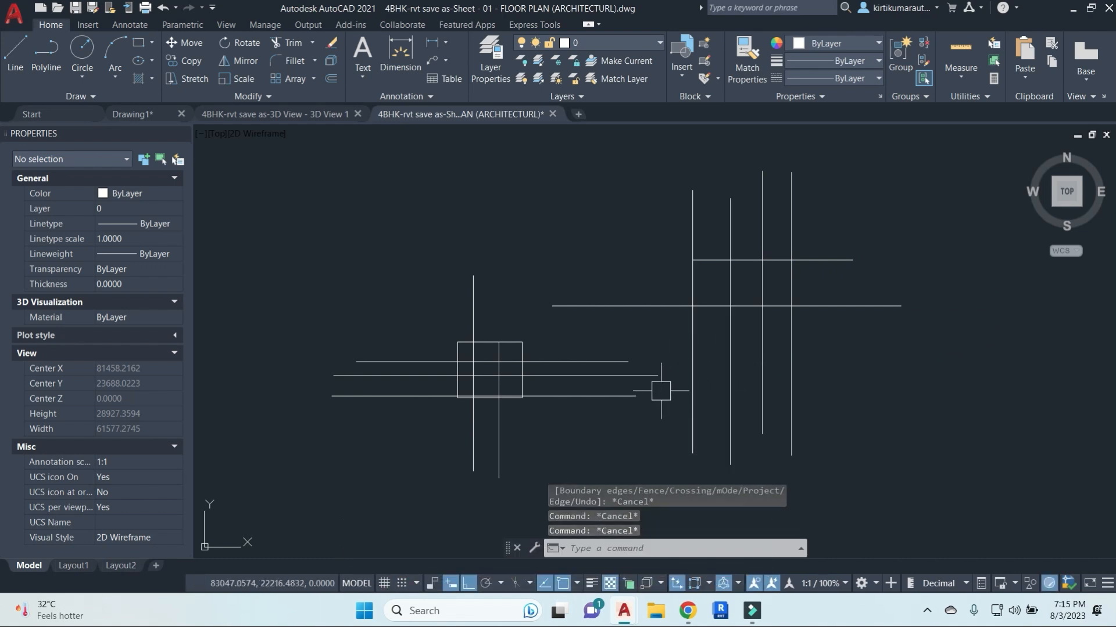
Start the Trim command on the right-hand grid of crossing lines, with all of its lines as cutting edges.
key("Escape")
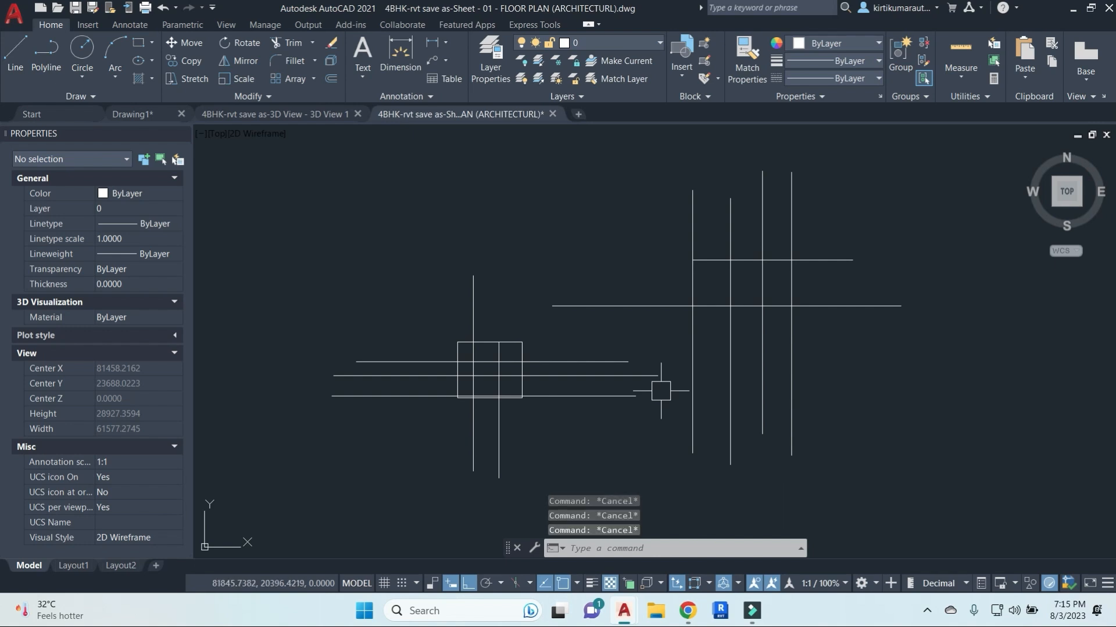
type("tr")
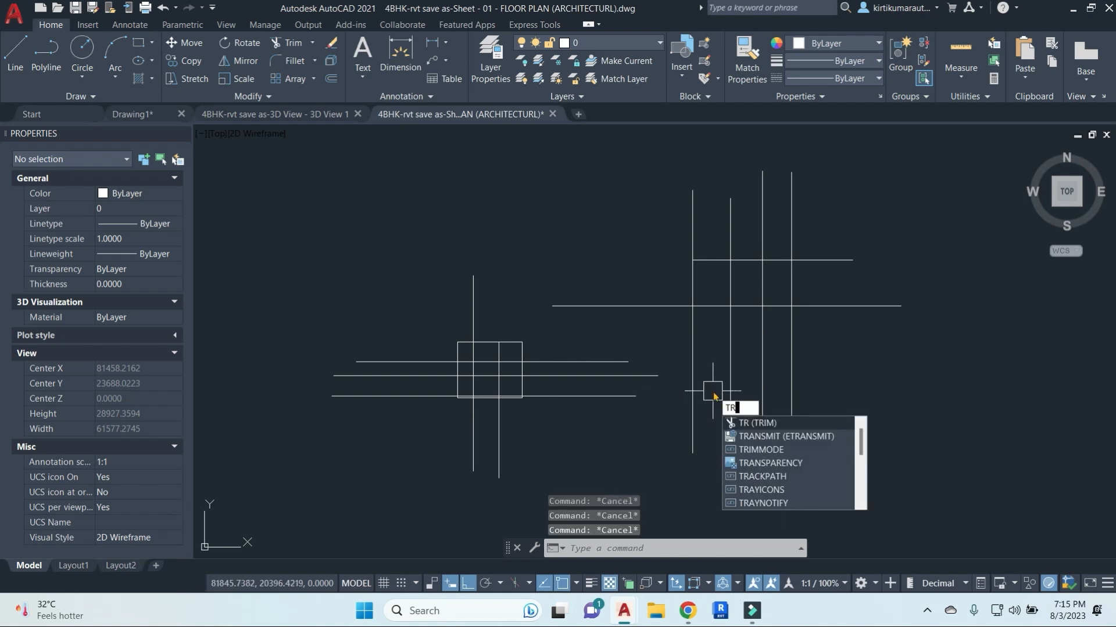
key("Return")
left_click(711, 256)
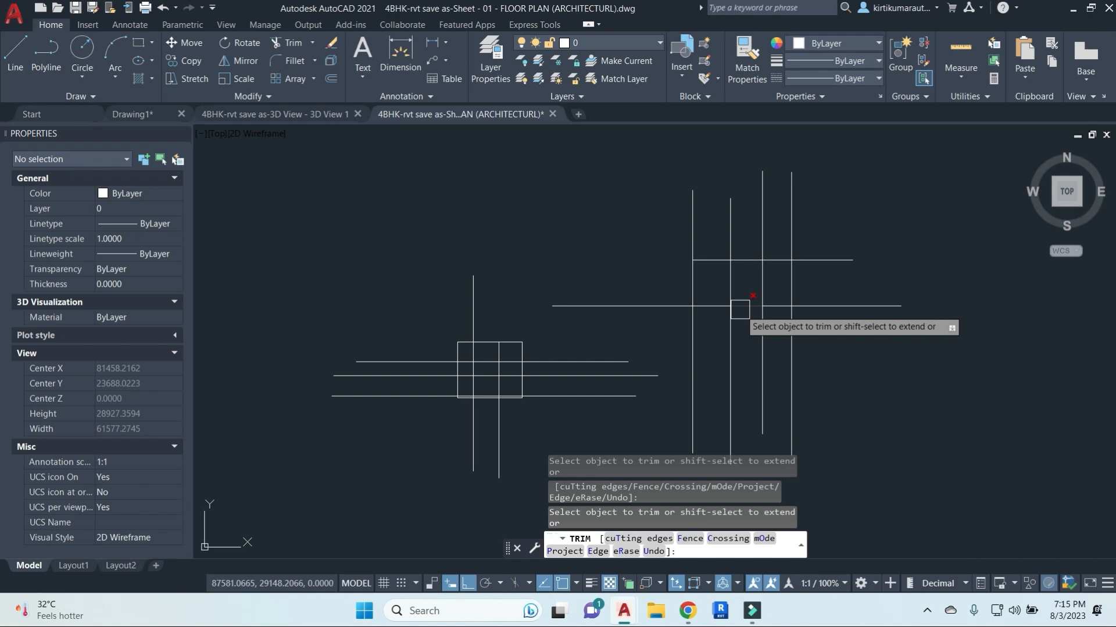
Switch to the Google Meet window to admit the waiting participant, and return to AutoCAD.
mouse_move(680, 614)
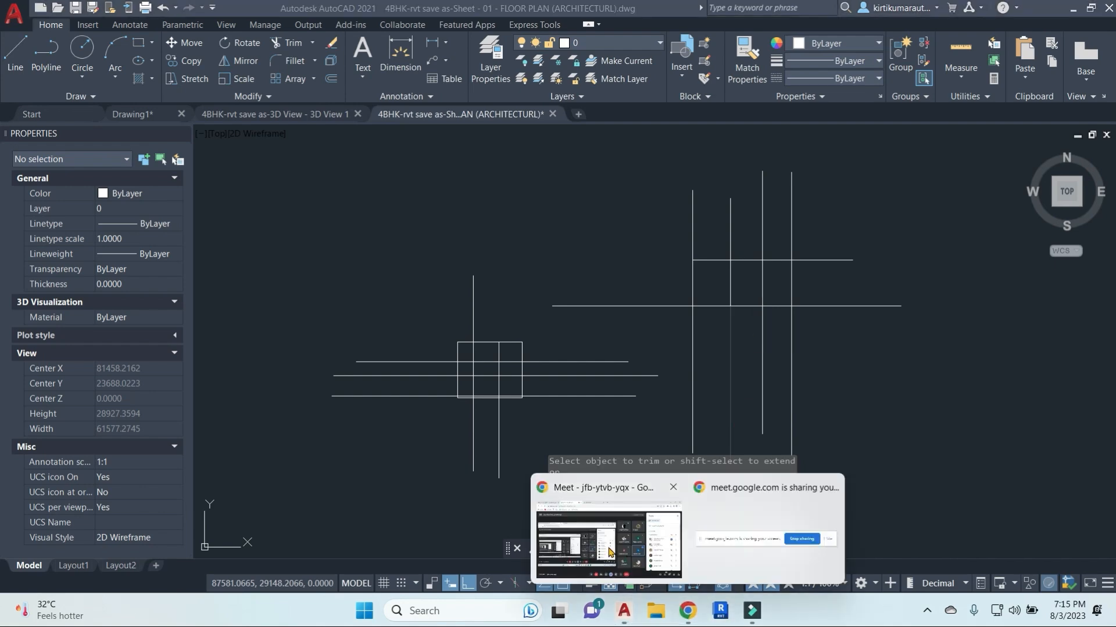
left_click(677, 537)
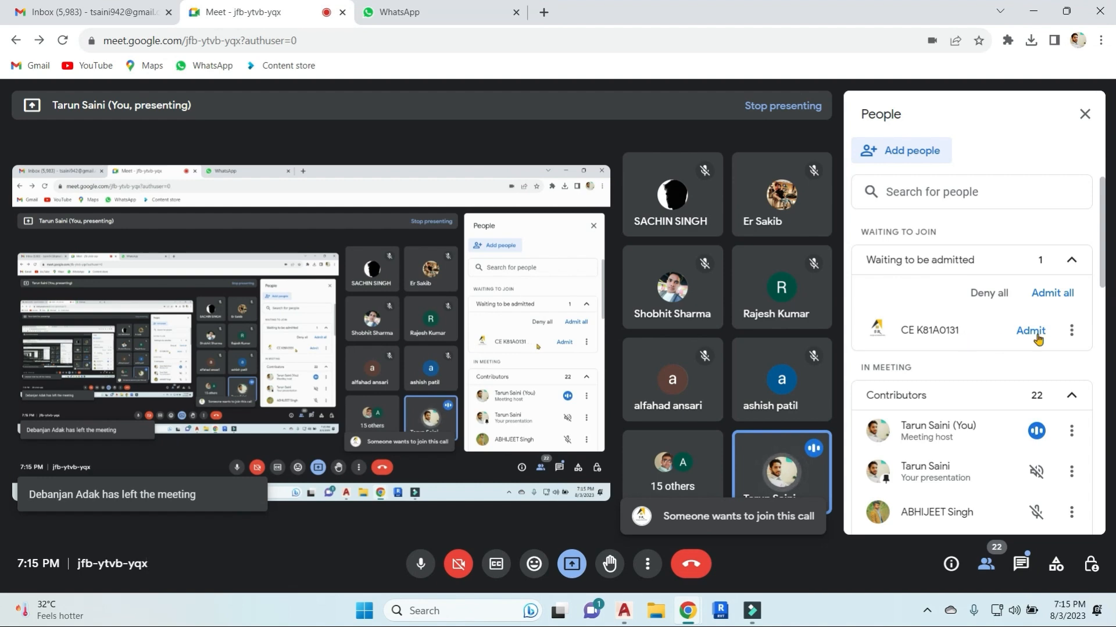
left_click(1033, 12)
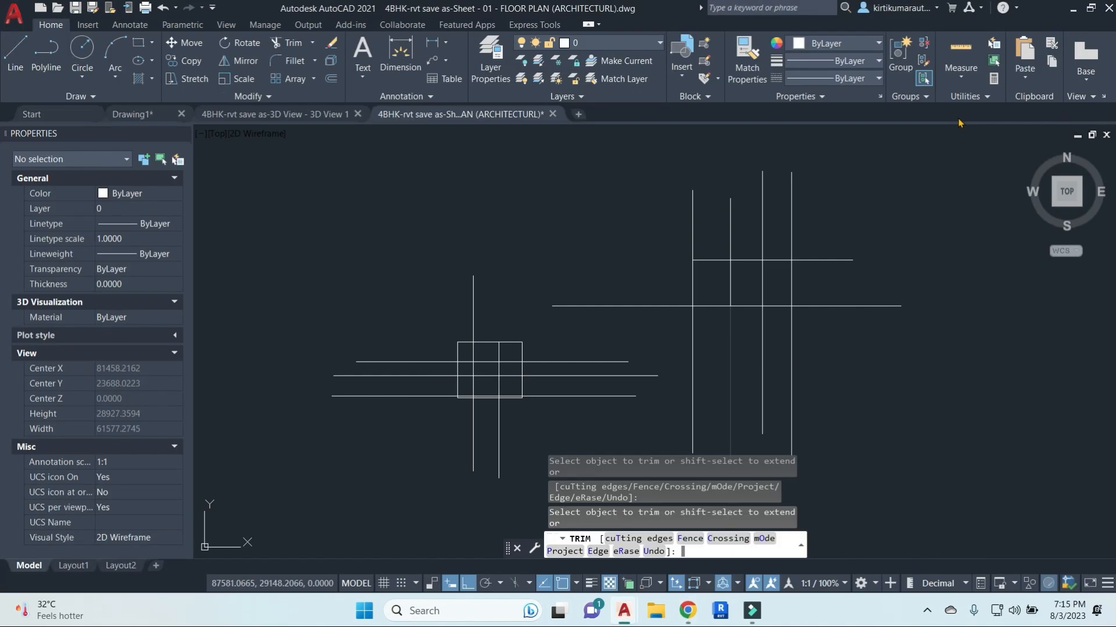
Trim all projecting line ends of the right-hand grid, leaving only the three closed cells between its two horizontal lines.
left_click(835, 260)
left_click(787, 225)
left_click(727, 234)
left_click(693, 227)
left_click(764, 225)
left_click(830, 306)
left_click(656, 306)
left_click(846, 327)
left_click(722, 351)
key("Escape")
key("Escape")
key("Escape")
Trim the left square and its inner vertical line above the upper horizontal line, using the three horizontal lines as cutting edges.
key("space")
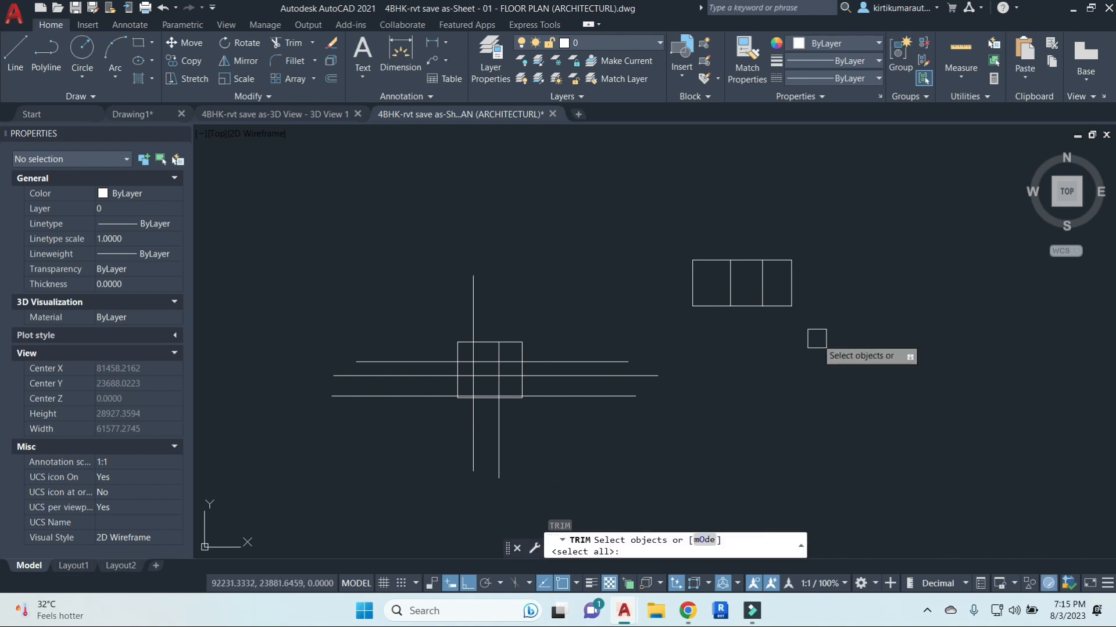
mouse_move(751, 610)
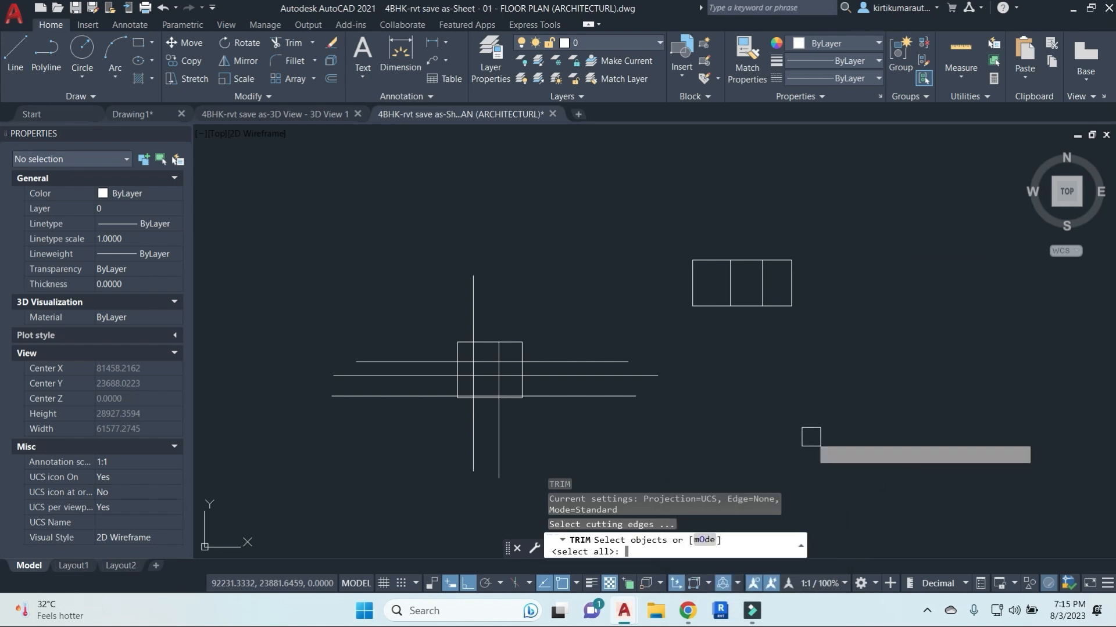
key("space")
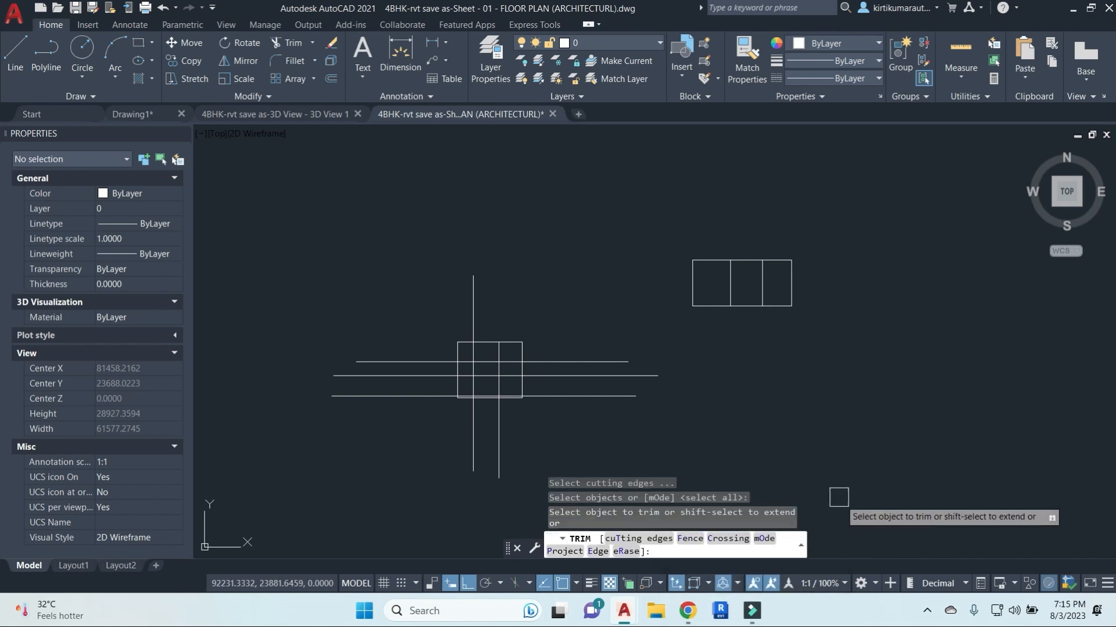
left_click(626, 545)
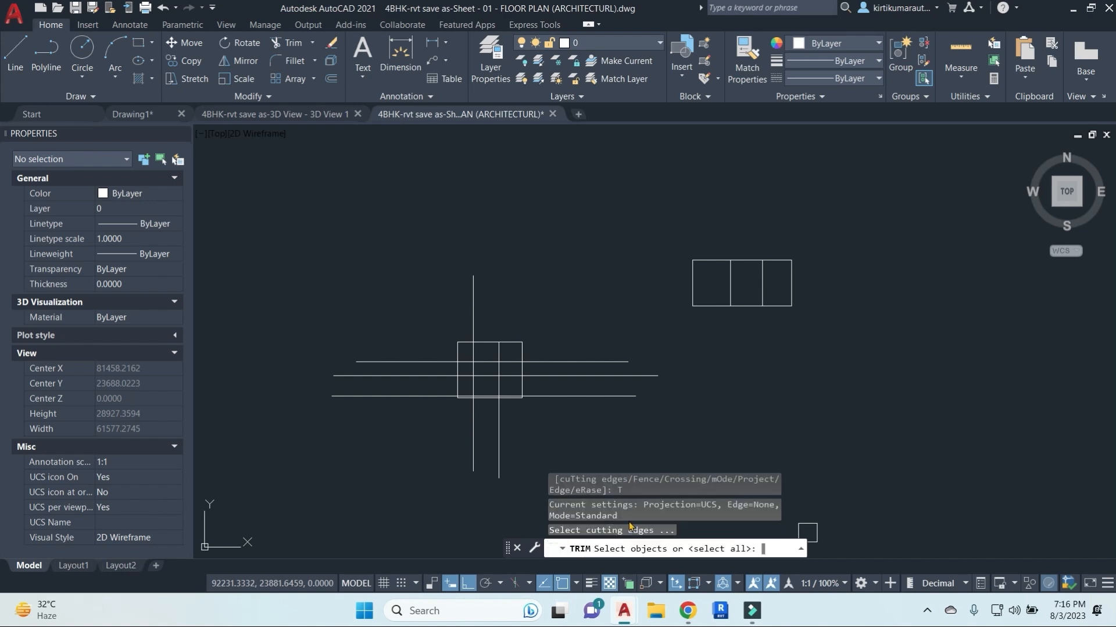
left_click(583, 418)
left_click(567, 337)
key("space")
left_click(578, 419)
left_click(544, 299)
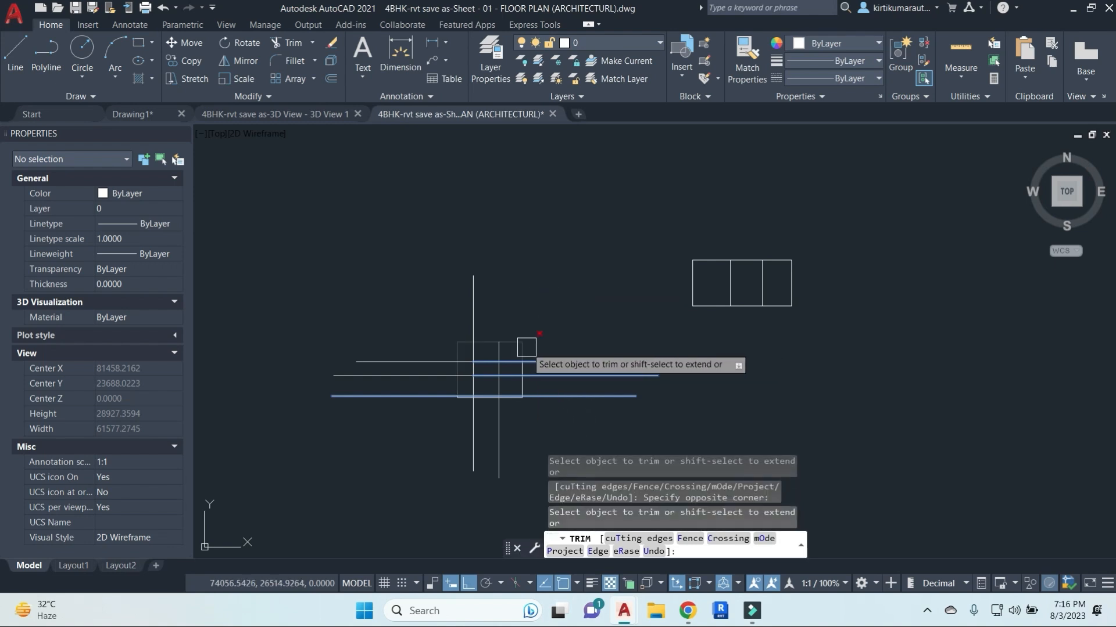
scroll(493, 341, "up", 2)
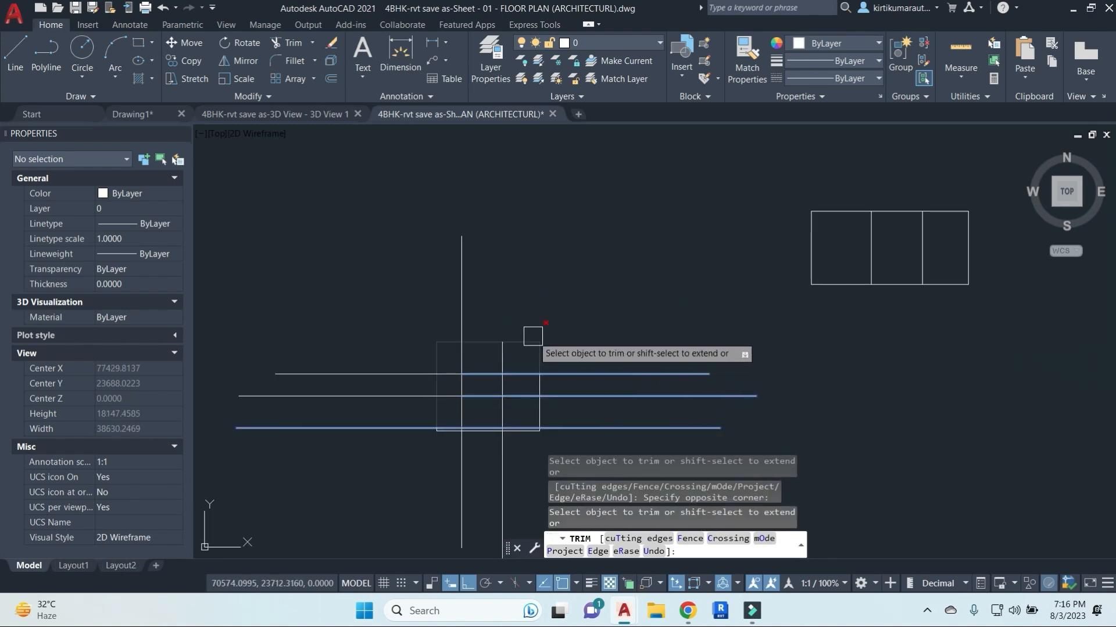
left_click(531, 336)
left_click(501, 347)
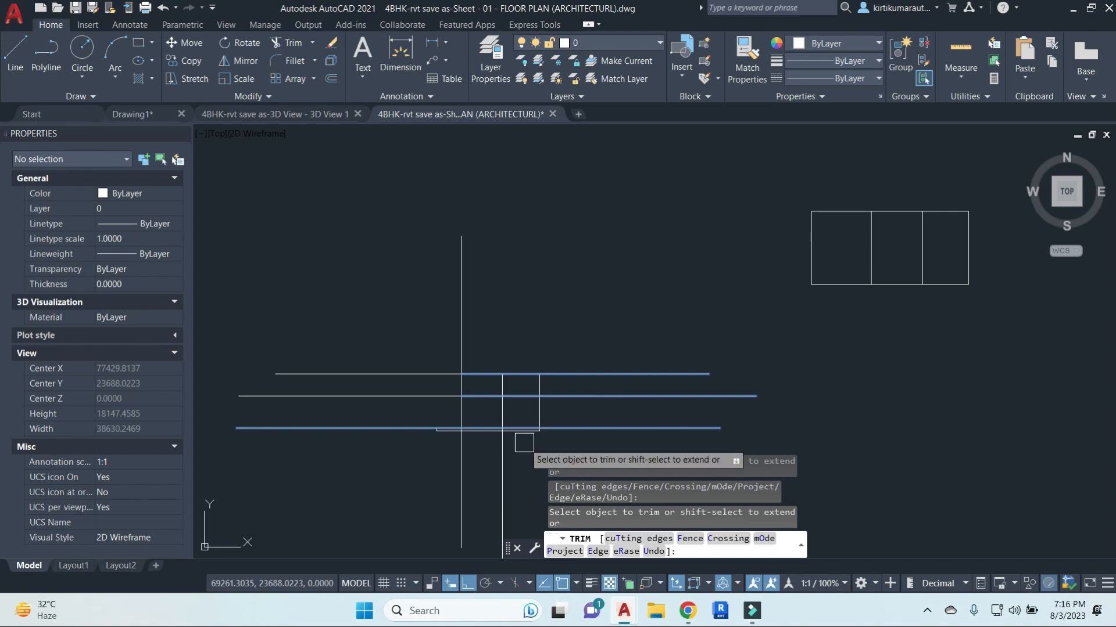
scroll(525, 439, "up", 5)
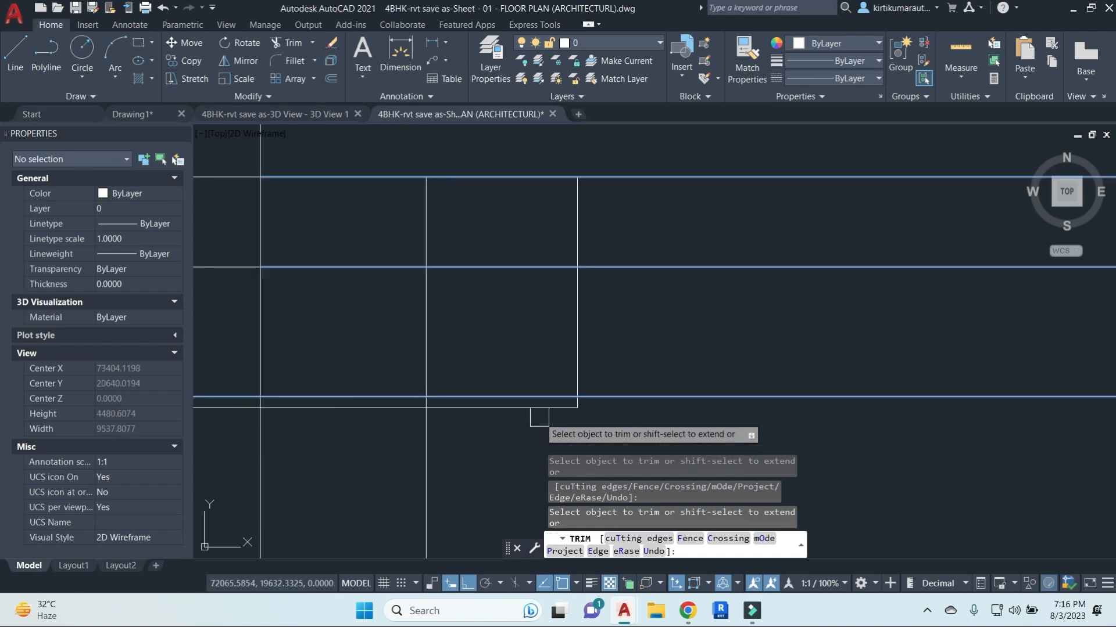
scroll(594, 316, "down", 6)
Undo the last two Trim operations on the left square and the right-hand grid.
key("ctrl+z")
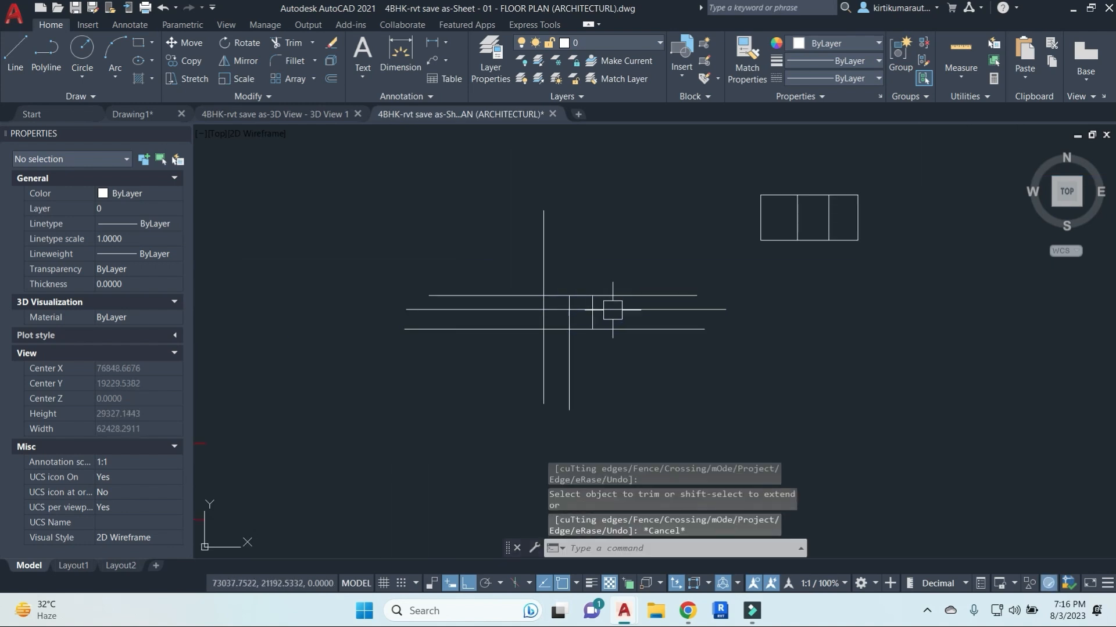
key("ctrl+z")
key("Escape")
key("Escape")
Trim all line ends projecting outside the left square with the Fence option, running the fence around it with all objects as cutting edges.
middle_click_drag(612, 310, 667, 292)
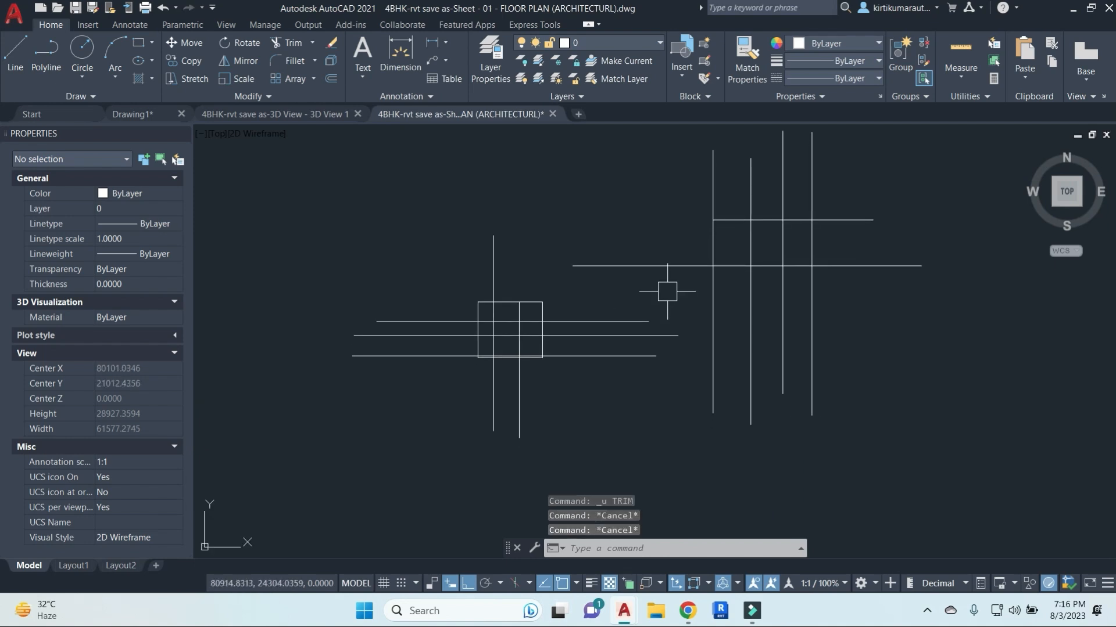
key("Return")
key("Return")
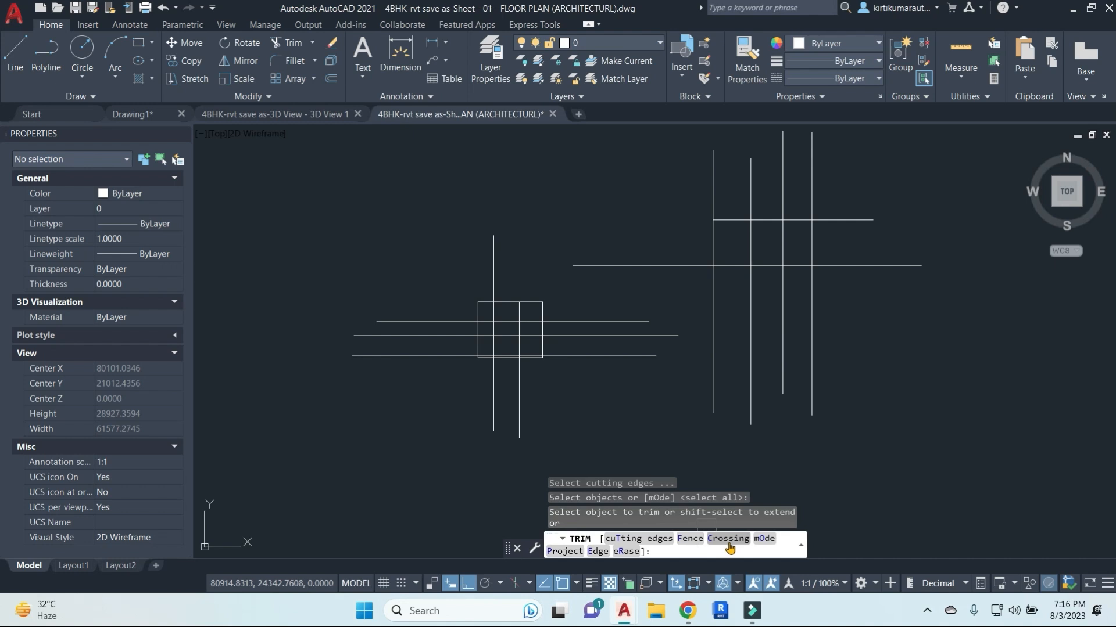
left_click(690, 538)
middle_click_drag(529, 423, 551, 421)
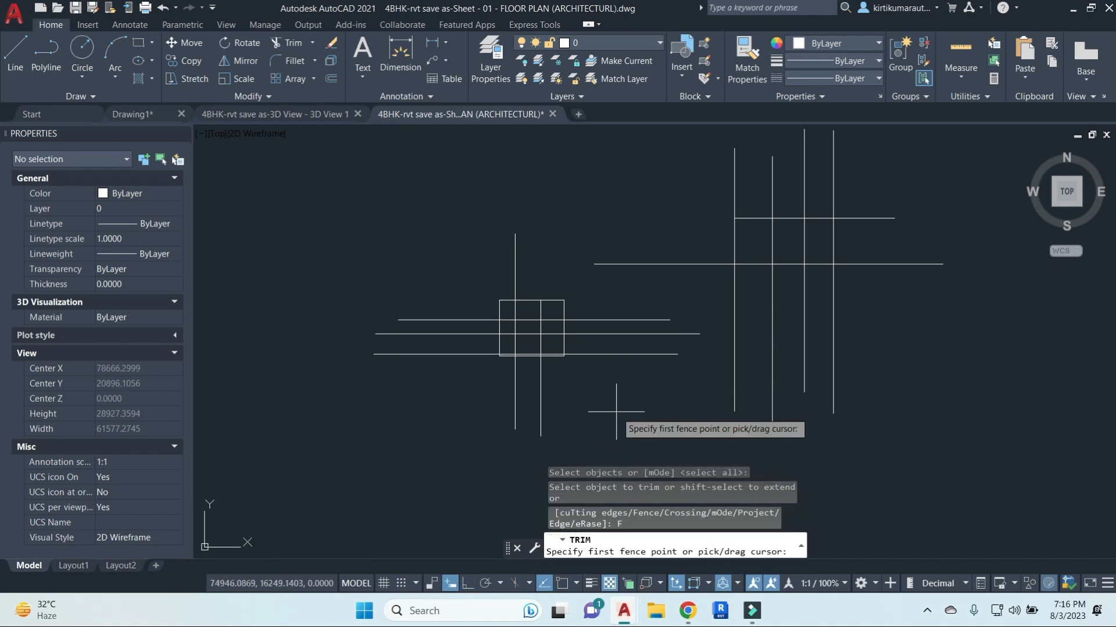
left_click(451, 377)
left_click(636, 367)
left_click(589, 283)
left_click(534, 271)
left_click(461, 278)
left_click(459, 429)
right_click(487, 428)
left_click(514, 436)
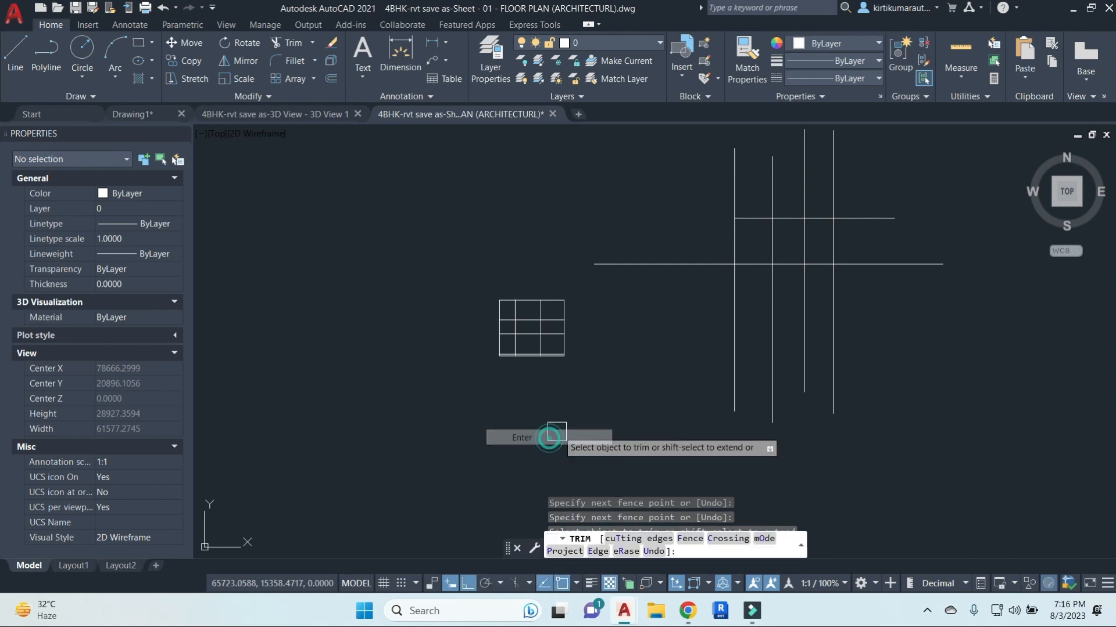
key("Return")
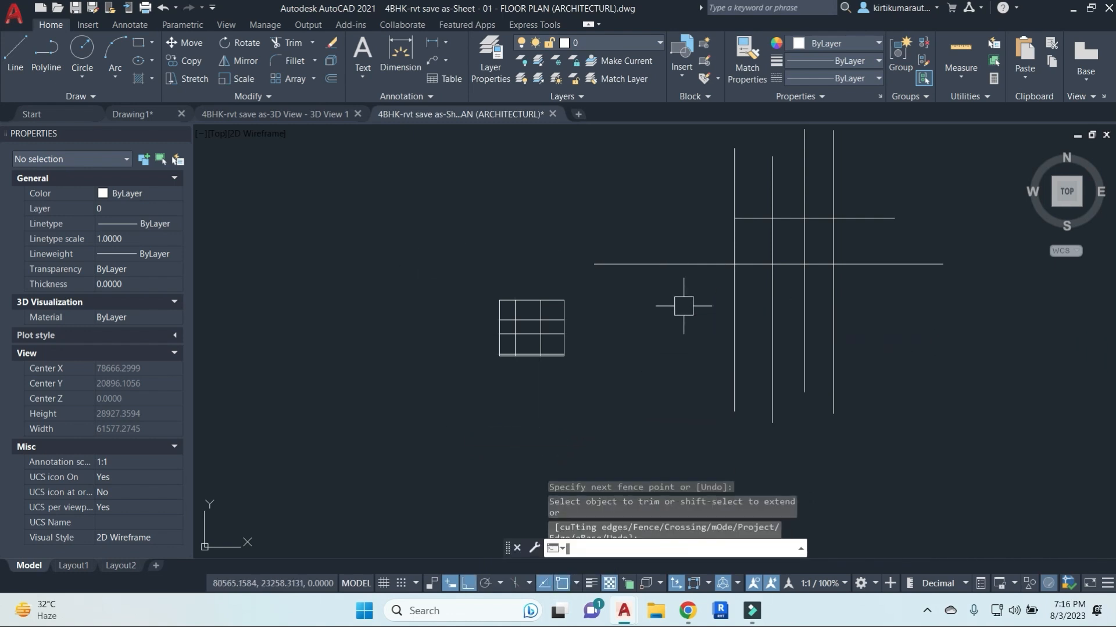
Trim the right-hand grid's projecting line ends with a four-point fence around its cells, and undo that fence trim.
key("Return")
key("Return")
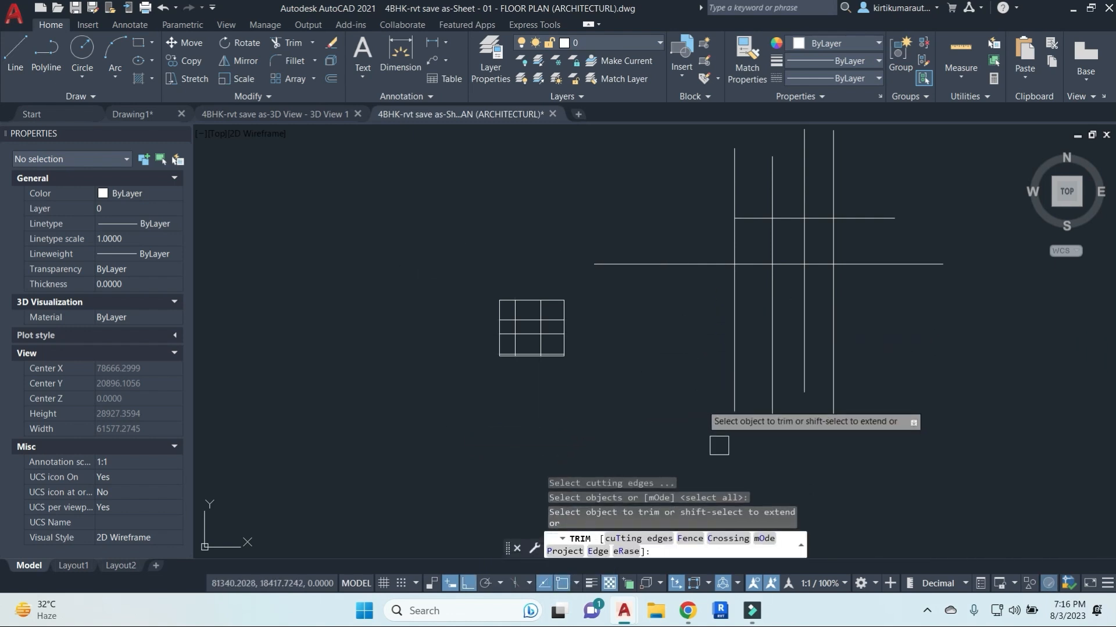
left_click(685, 539)
left_click(689, 317)
left_click(918, 316)
left_click(874, 190)
left_click(695, 186)
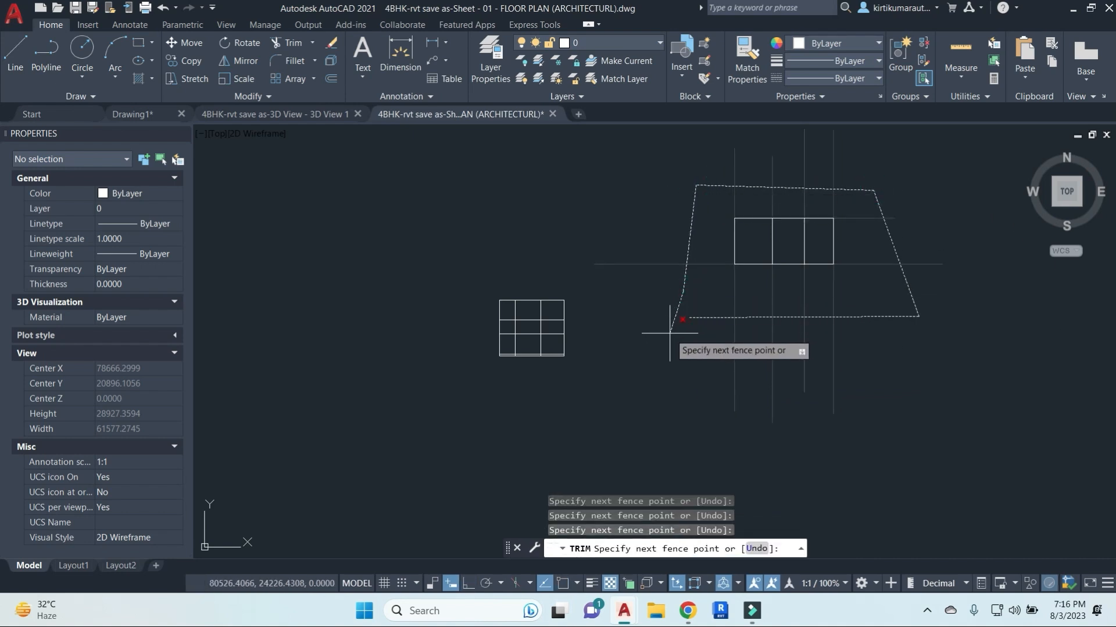
key("Return")
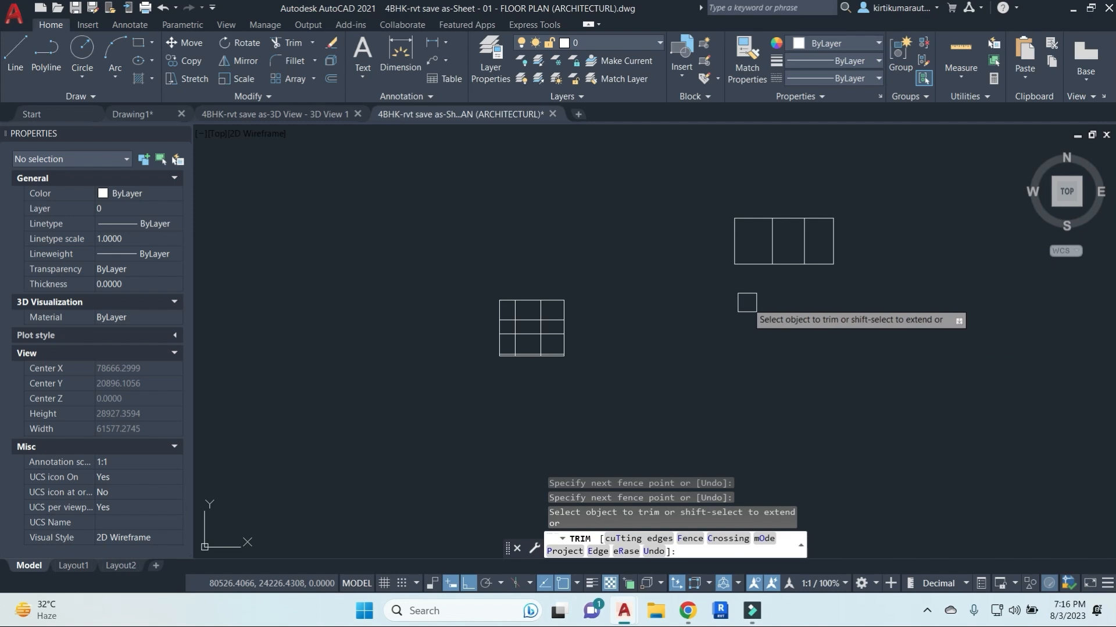
key("ctrl+z")
key("Escape")
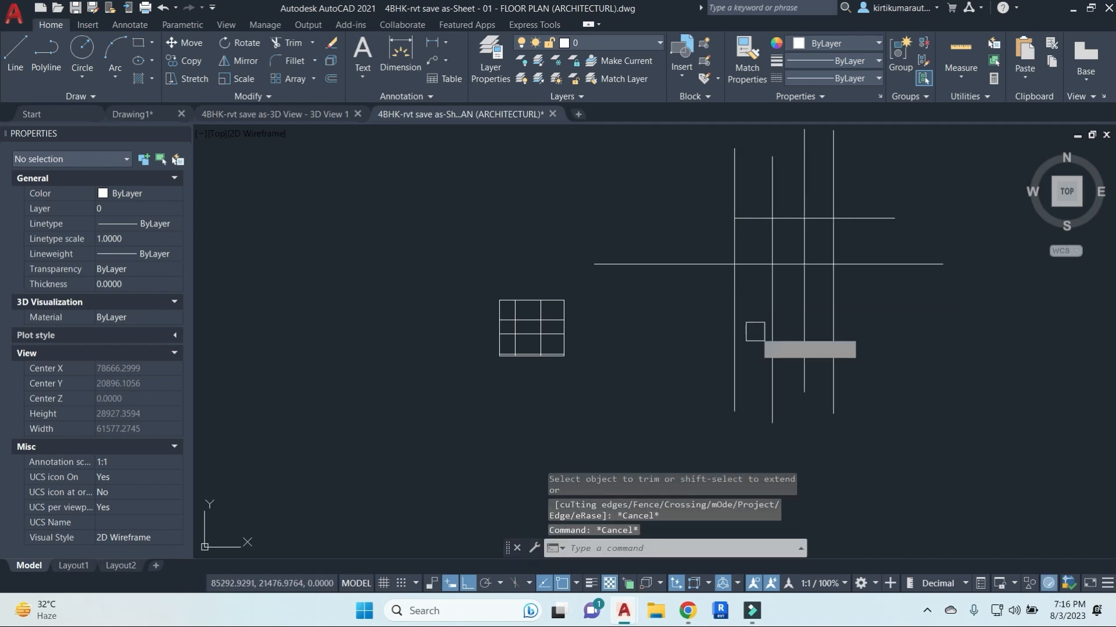
Trim the segments of the second, third and fourth vertical lines between the two horizontal lines of the right-hand grid.
key("Return")
left_click(776, 237)
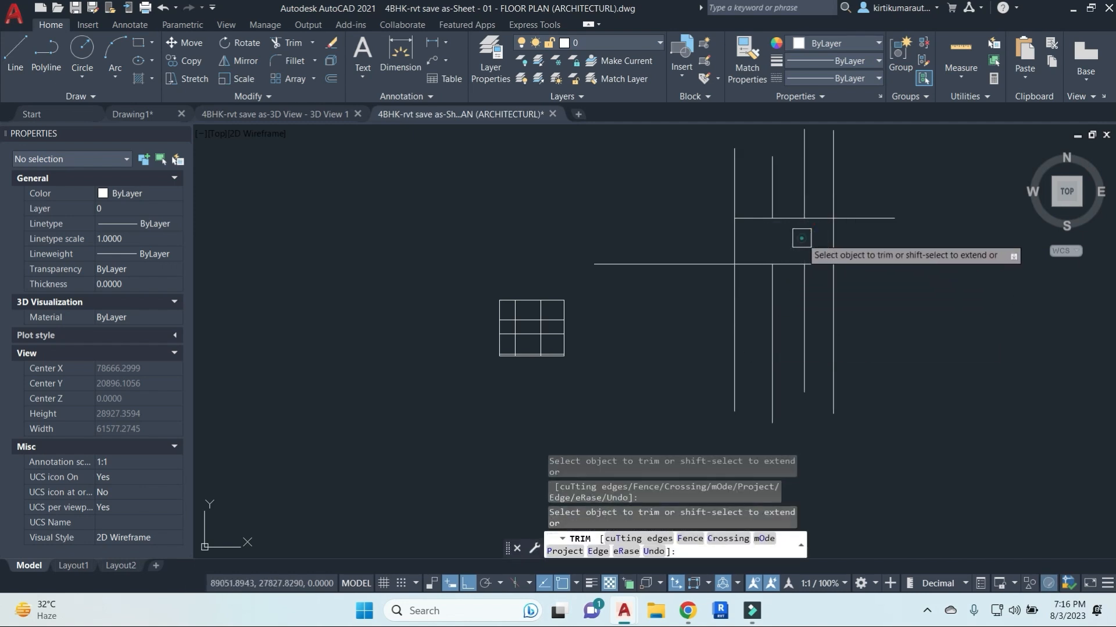
key("Escape")
key("Escape")
key("Escape")
key("Return")
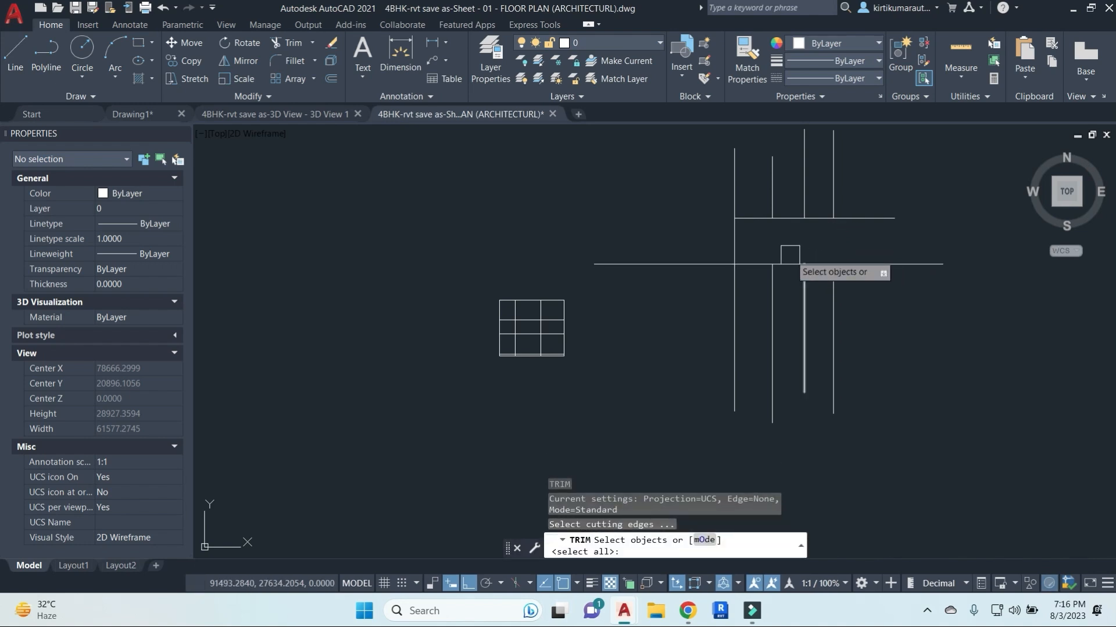
left_click(753, 264)
key("Return")
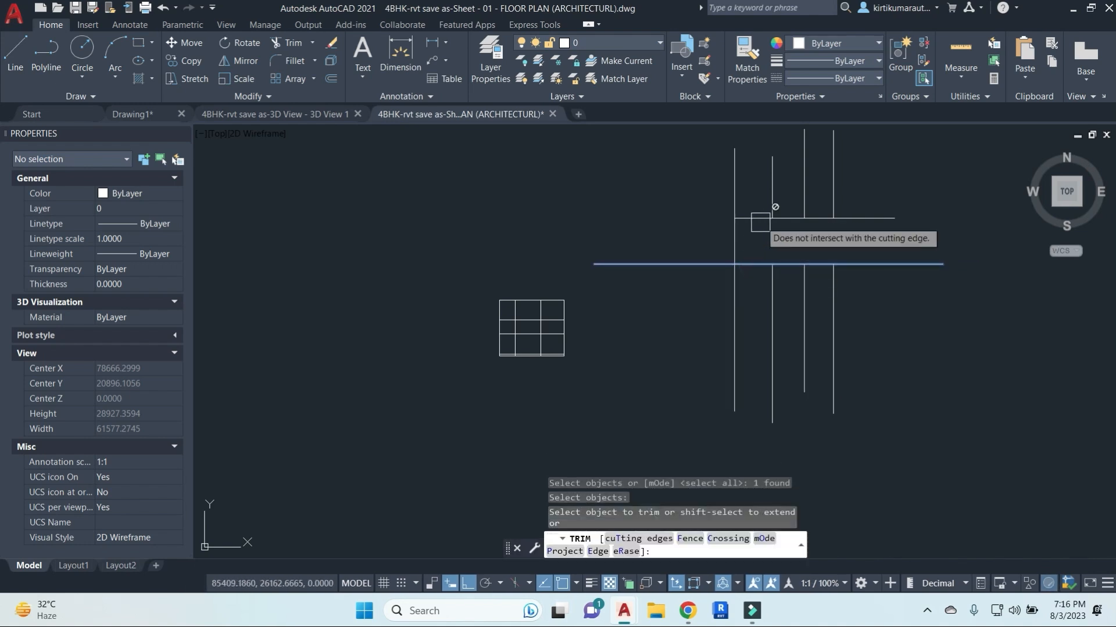
key("Escape")
key("Escape")
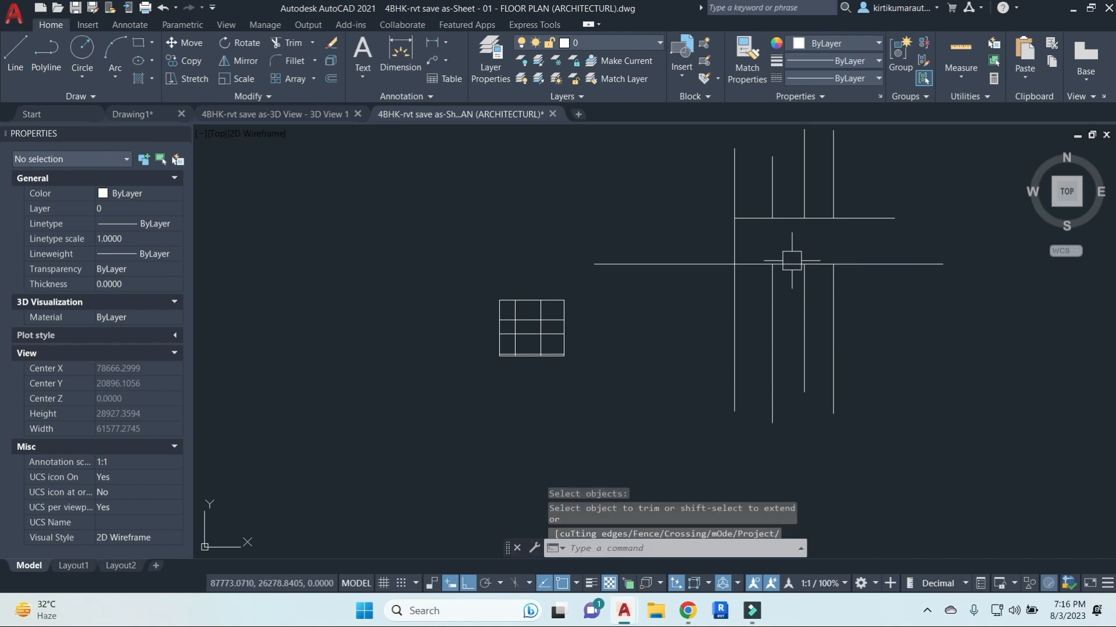
Trim the lower horizontal line to the right of the leftmost vertical, using only that vertical as the cutting edge.
type("tr")
key("Return")
left_click(734, 242)
key("Return")
left_click(816, 265)
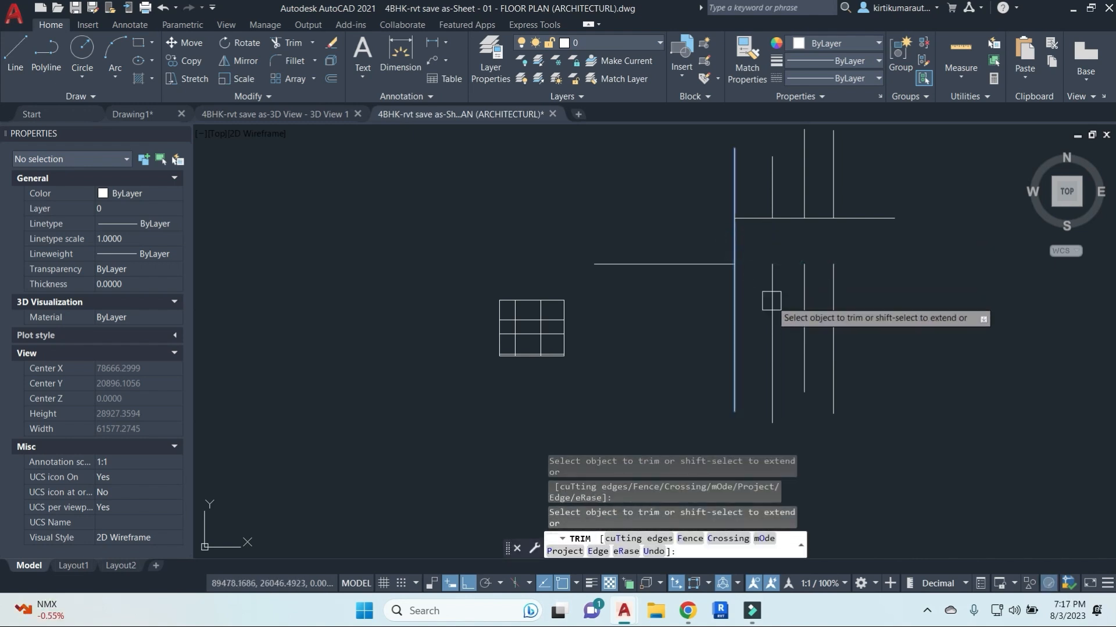
Switch to Google Meet, admit the next waiting participant to the call, and return to the AutoCAD drawing.
left_click(687, 611)
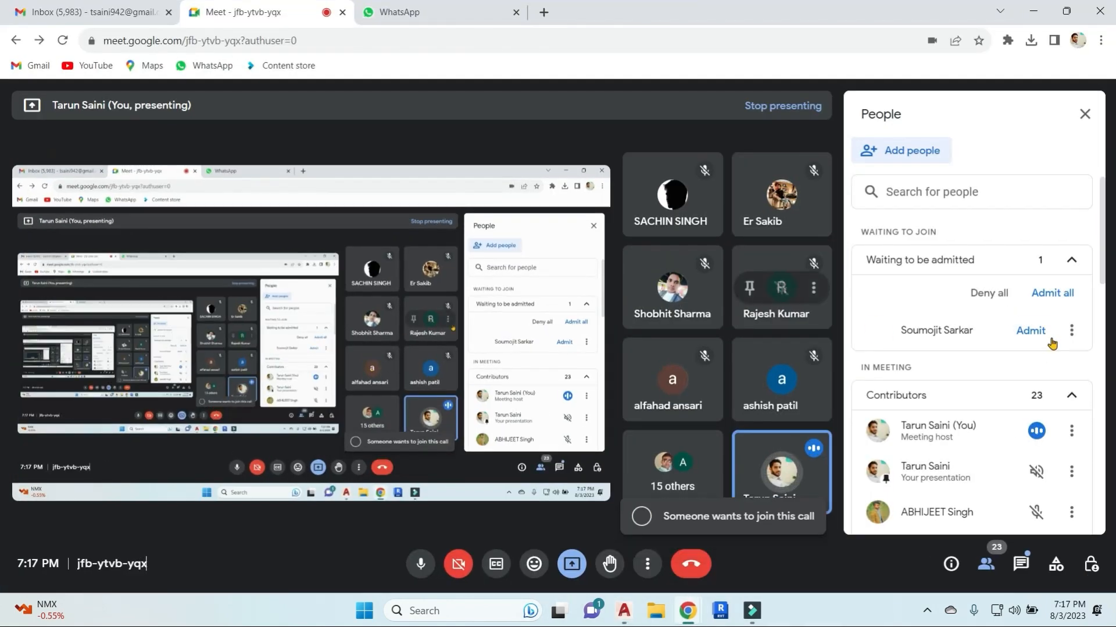
left_click(1030, 329)
left_click(1033, 11)
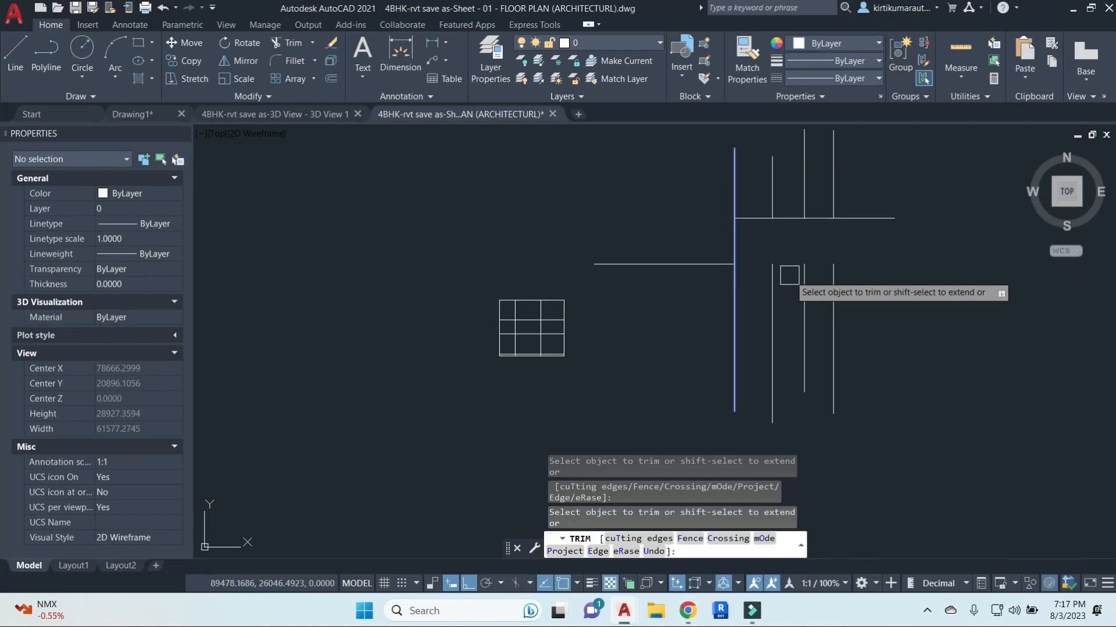
Trim the leftmost vertical's projecting ends and the upper horizontal's leftmost segment with Trim's Crossing option, using all objects as cutting edges.
key("Escape")
type("t")
key("Return")
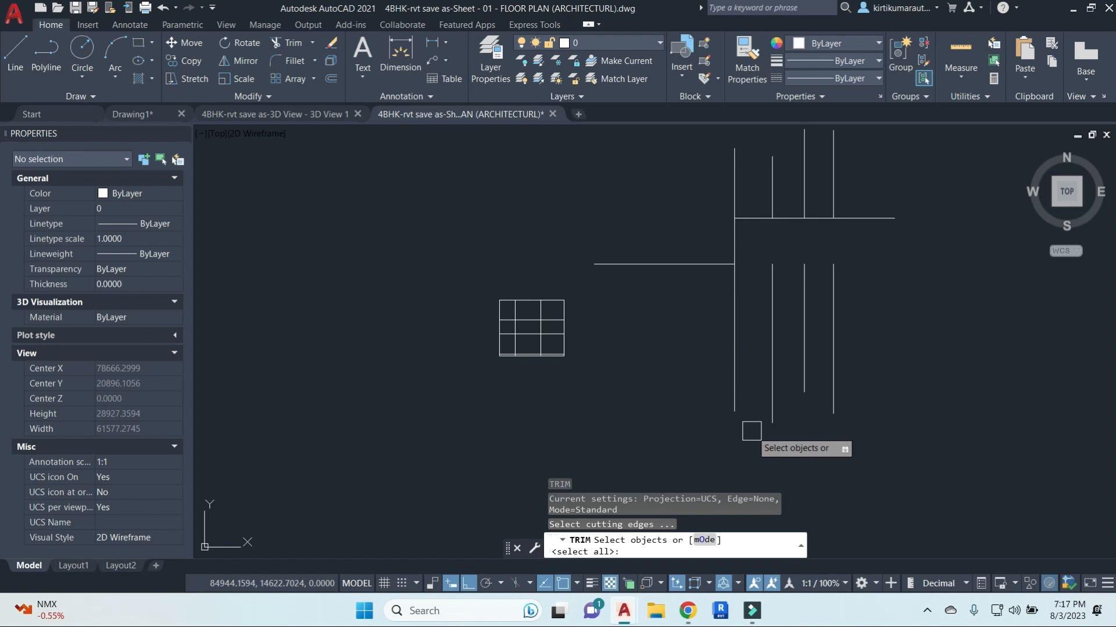
key("Return")
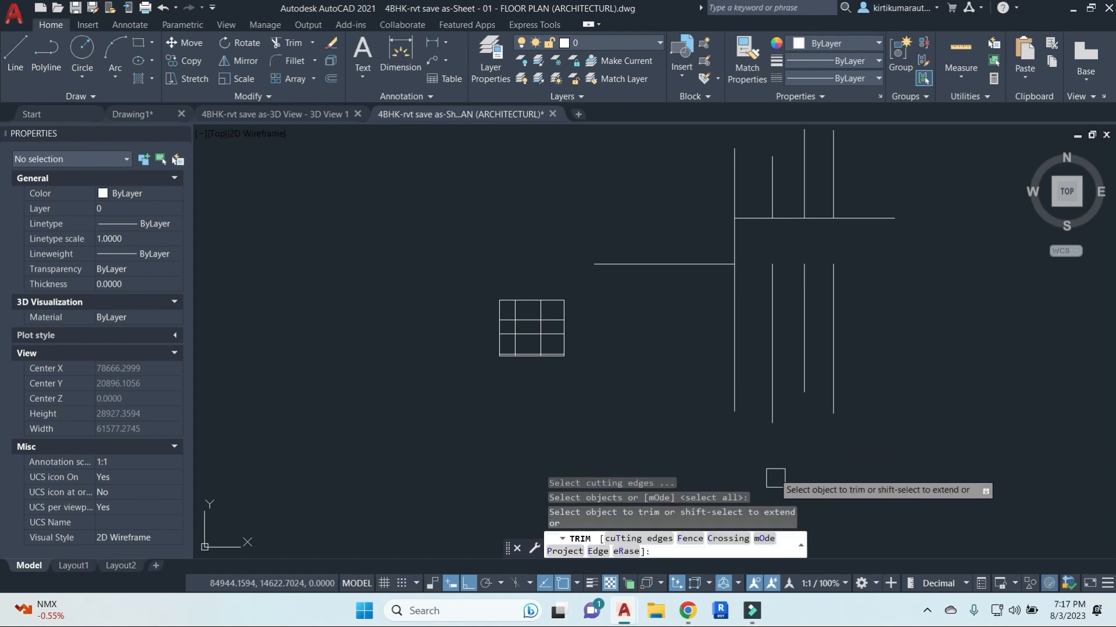
left_click(735, 540)
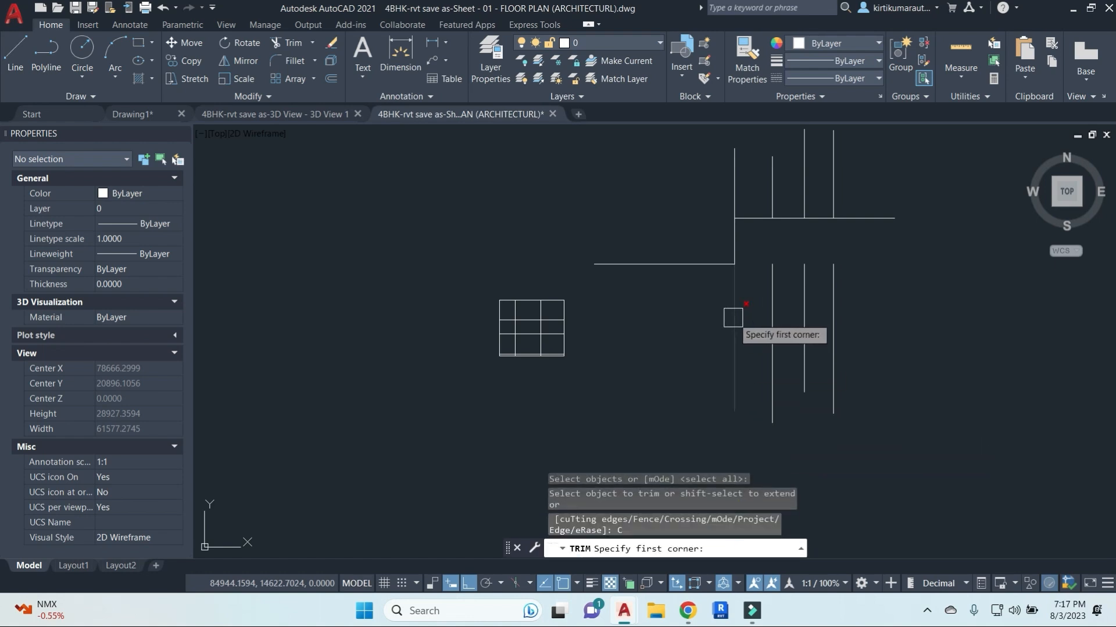
left_click(703, 254)
left_click(742, 164)
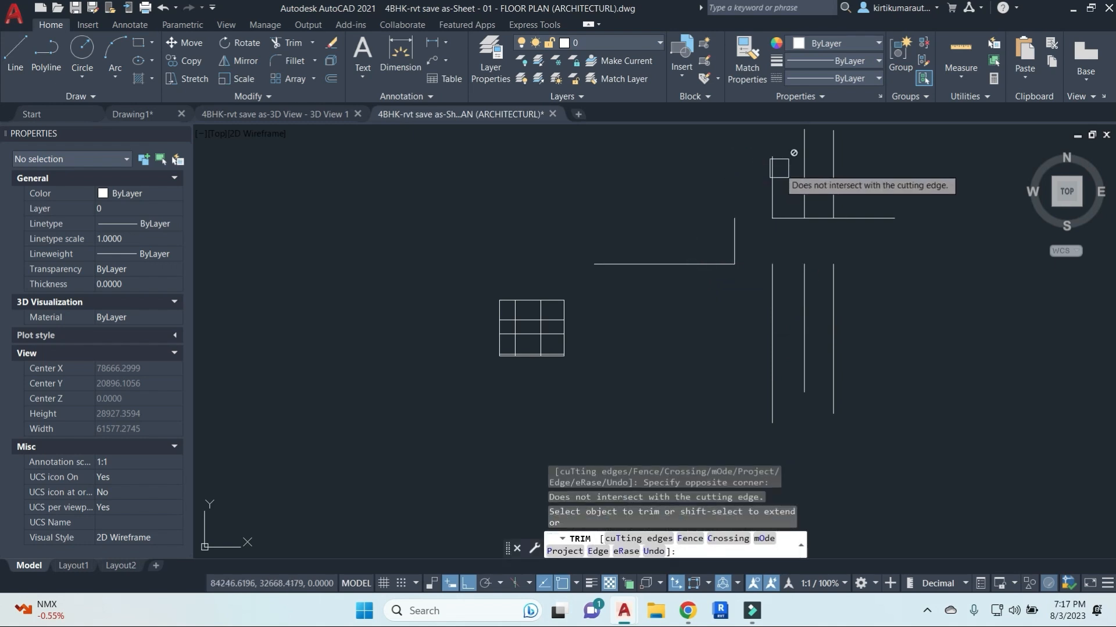
Try to trim the upper ends of the verticals above the upper horizontal line with crossing windows.
left_click(892, 177)
left_click(732, 164)
left_click(874, 177)
left_click(595, 140)
left_click(881, 184)
left_click(668, 154)
scroll(860, 209, "up", 4)
key("Escape")
Stretch the lower end of the rightmost upper vertical slightly below the upper horizontal line.
type("l")
key("Return")
key("Escape")
left_click(778, 205)
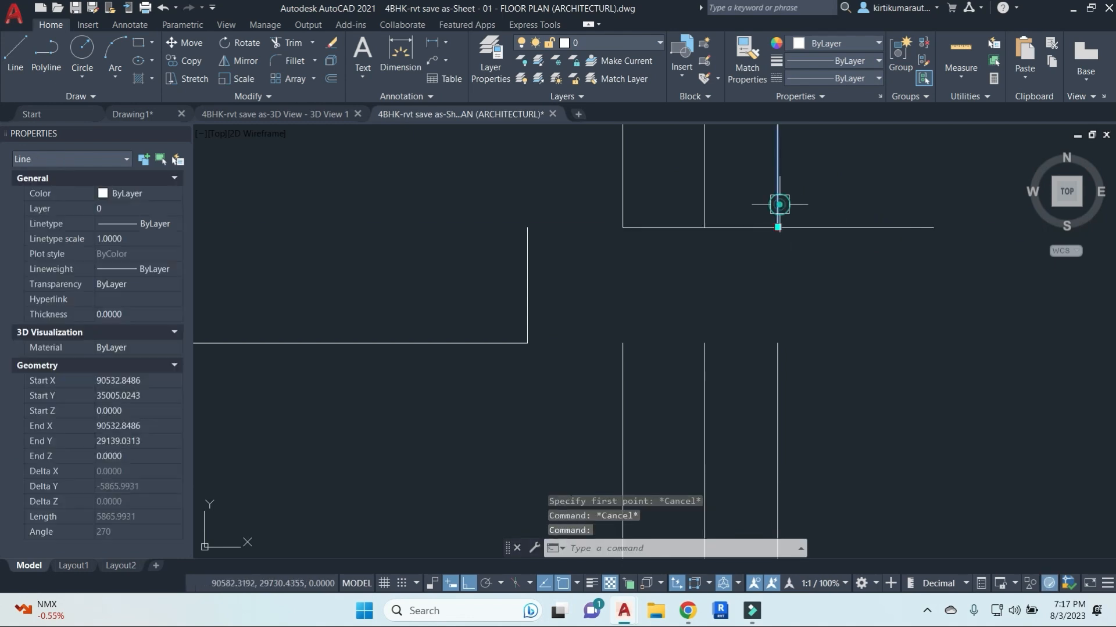
left_click(778, 227)
left_click(773, 251)
key("Escape")
key("Escape")
key("Escape")
Trim the part of the rightmost upper vertical above the horizontal line, using all objects as cutting edges.
type("tr")
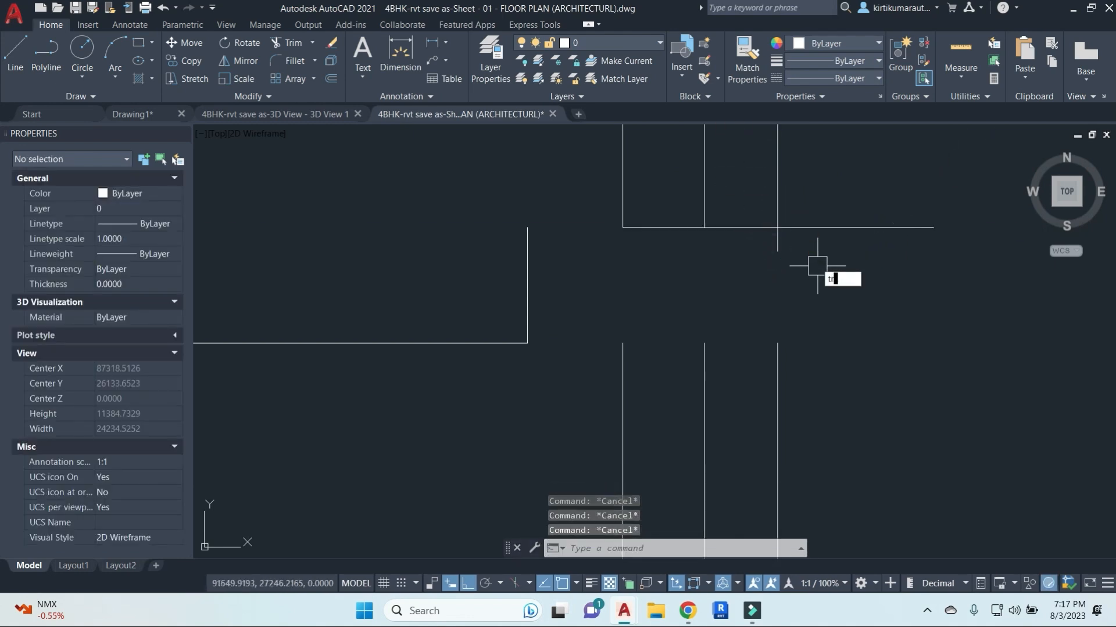
key("Return")
key("Return")
middle_click_drag(824, 194, 818, 279)
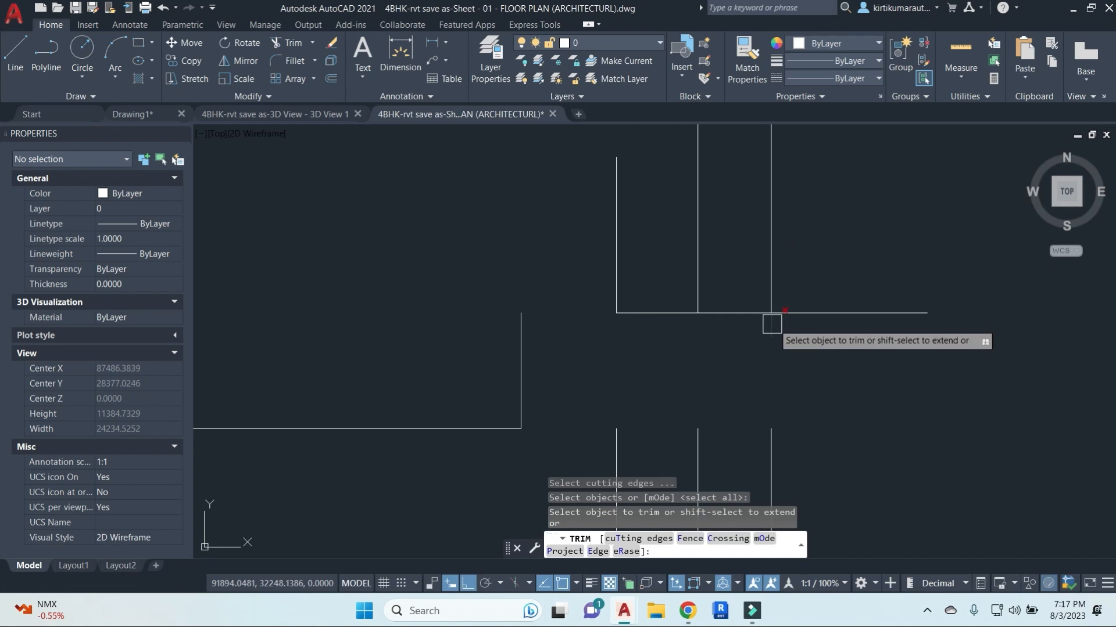
key("Escape")
key("Escape")
key("Escape")
scroll(823, 366, "down", 2)
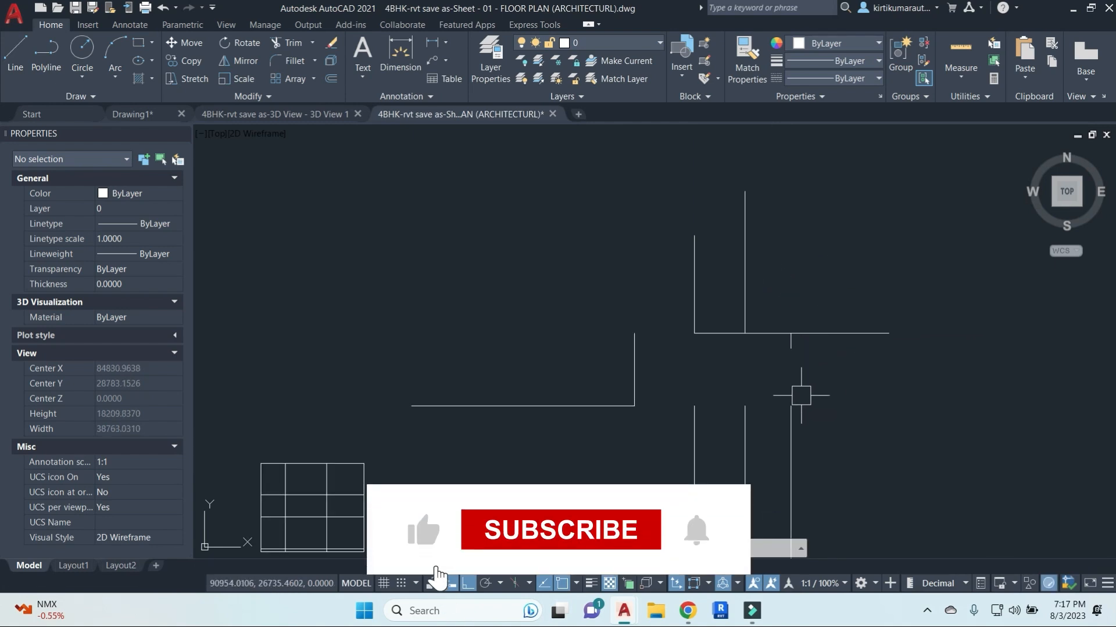
Extend the rightmost lower vertical up to the upper horizontal line, using that horizontal as the boundary edge.
key("Return")
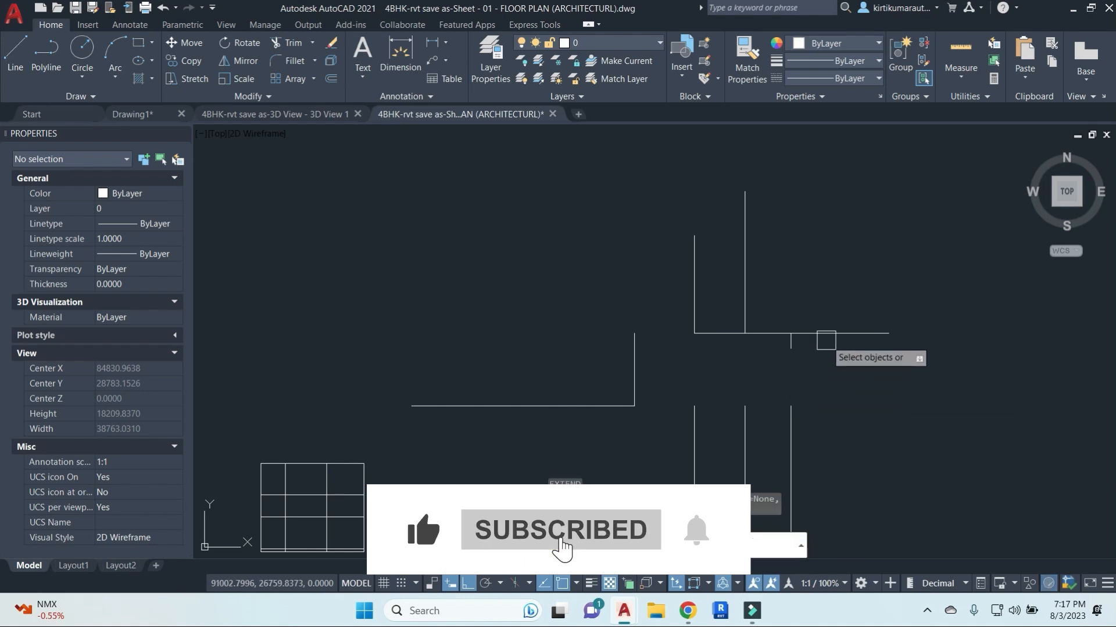
left_click(822, 333)
key("Return")
left_click(786, 428)
key("Escape")
type("tr")
key("Return")
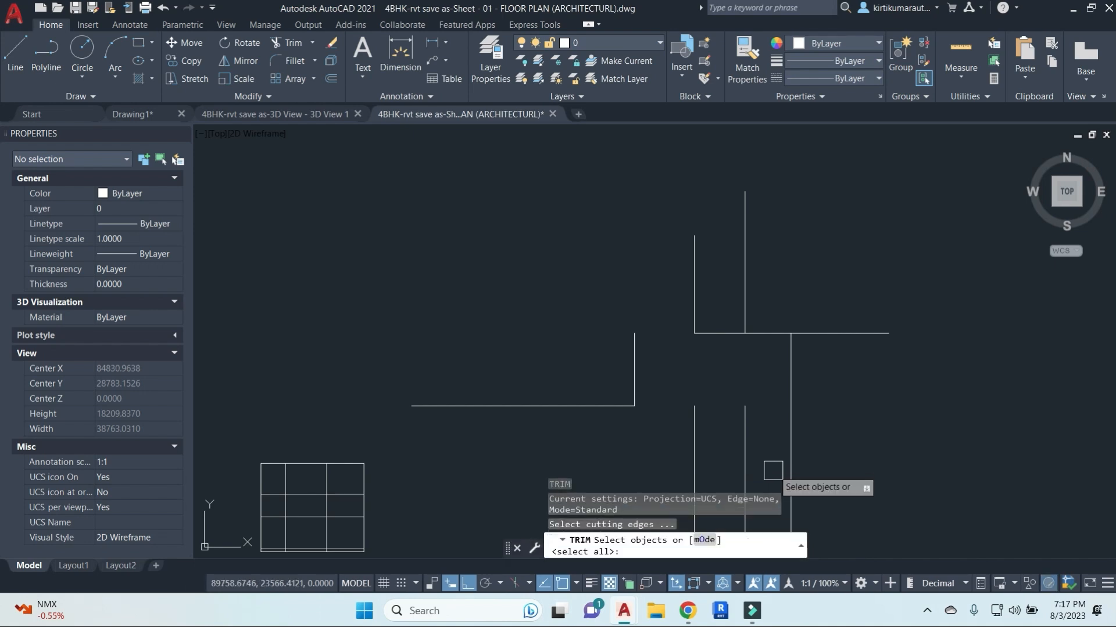
key("Return")
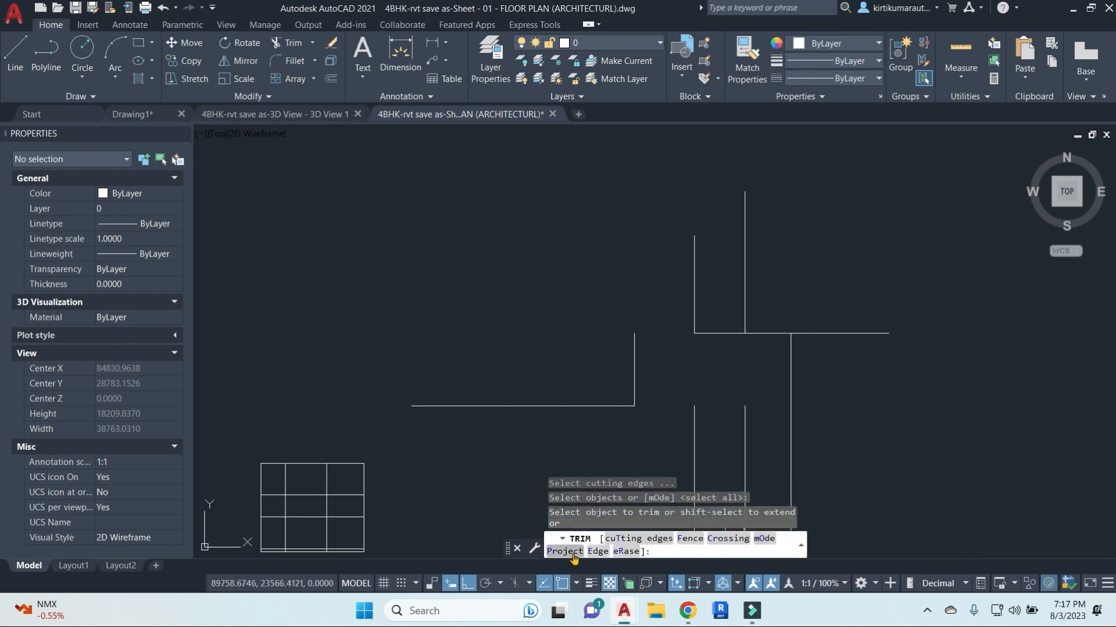
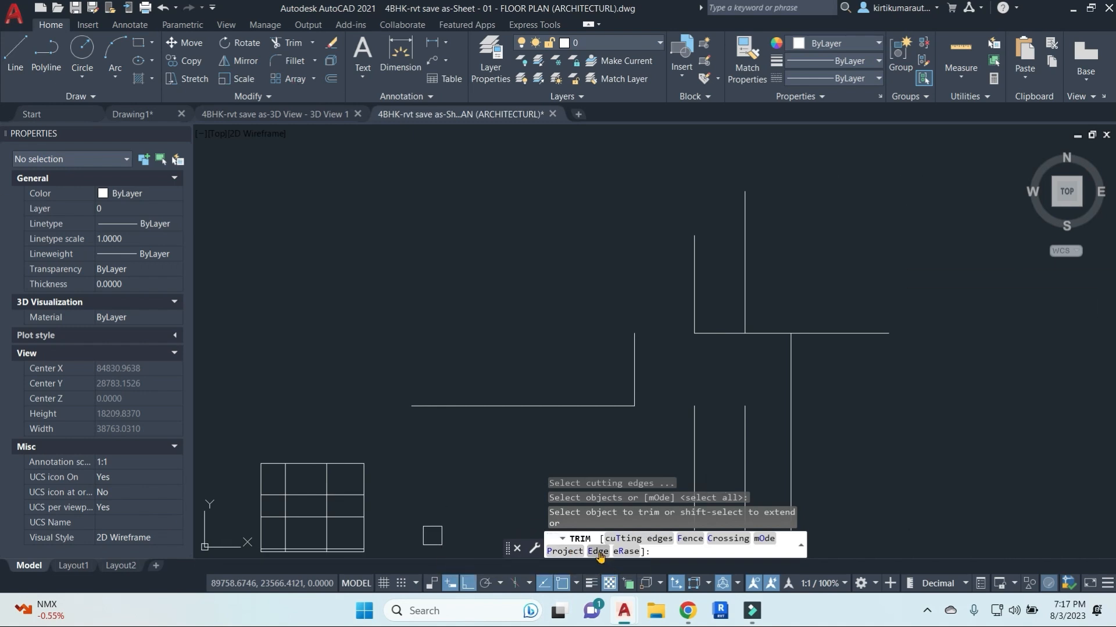
key("Escape")
key("Escape")
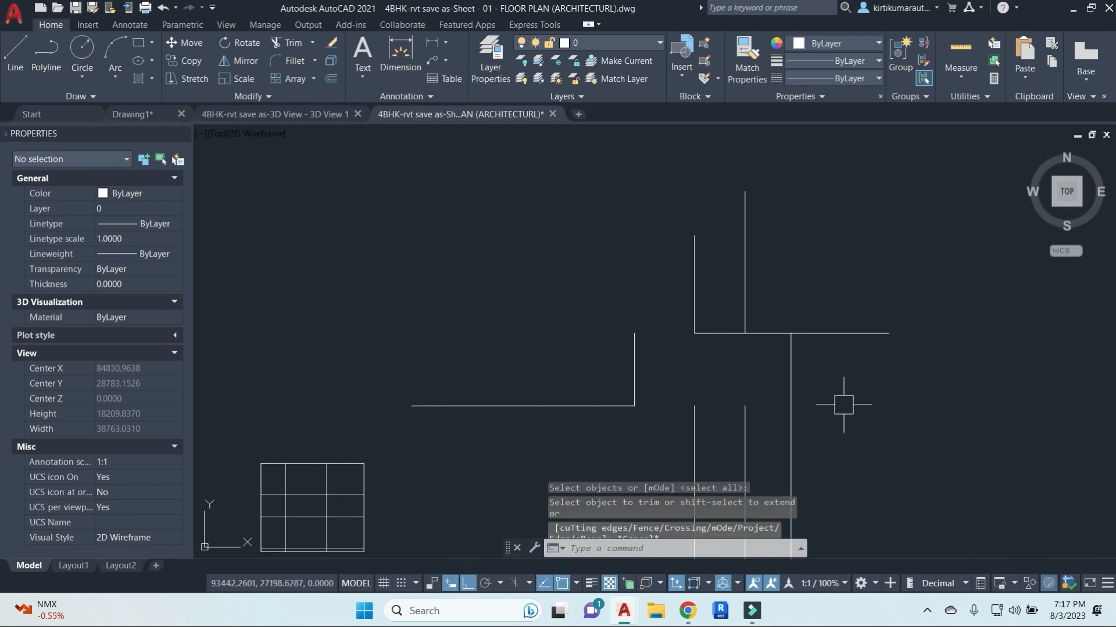
key("Return")
middle_click_drag(954, 345, 647, 317)
key("Escape")
key("Escape")
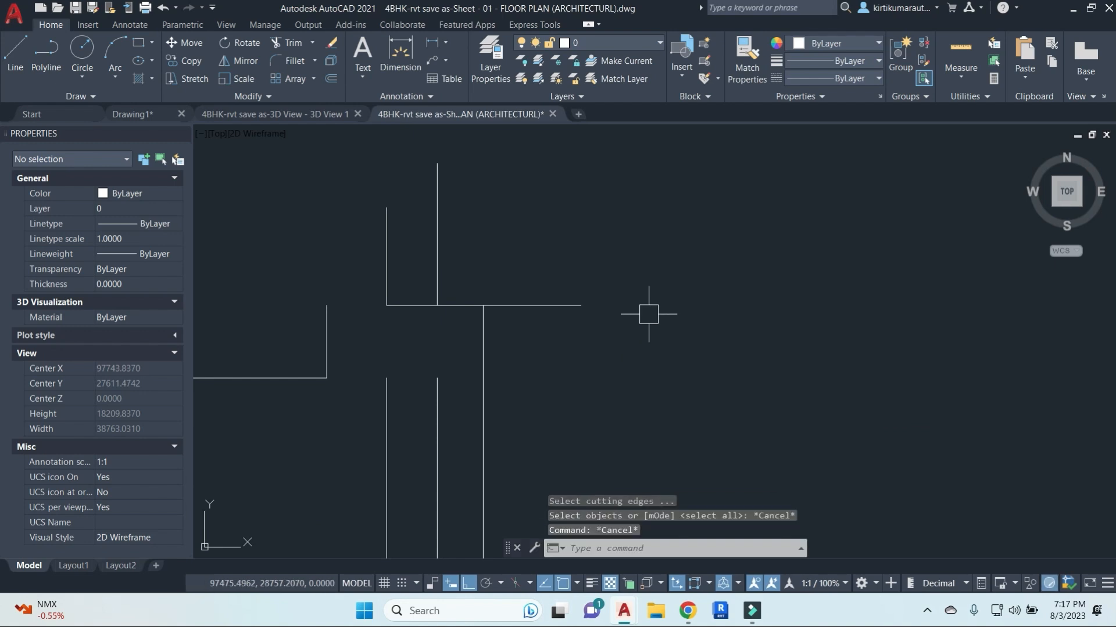
Draw a long horizontal line in the empty area to the right of the existing lines.
type("l")
key("Return")
left_click(645, 266)
left_click(954, 261)
key("Escape")
Draw four separate, spaced vertical lines below the new long horizontal line, leaving a gap beneath it.
key("Return")
left_click(689, 331)
left_click(702, 467)
key("Escape")
key("Return")
left_click(758, 335)
left_click(759, 446)
key("Escape")
key("Return")
left_click(834, 338)
left_click(834, 439)
key("Escape")
key("Return")
left_click(901, 327)
left_click(900, 455)
key("Escape")
Draw three short horizontal lines stacked to the left of the four verticals, the top one about 2635 units long.
key("Return")
left_click(506, 367)
left_click(569, 367)
key("Escape")
left_click(503, 455)
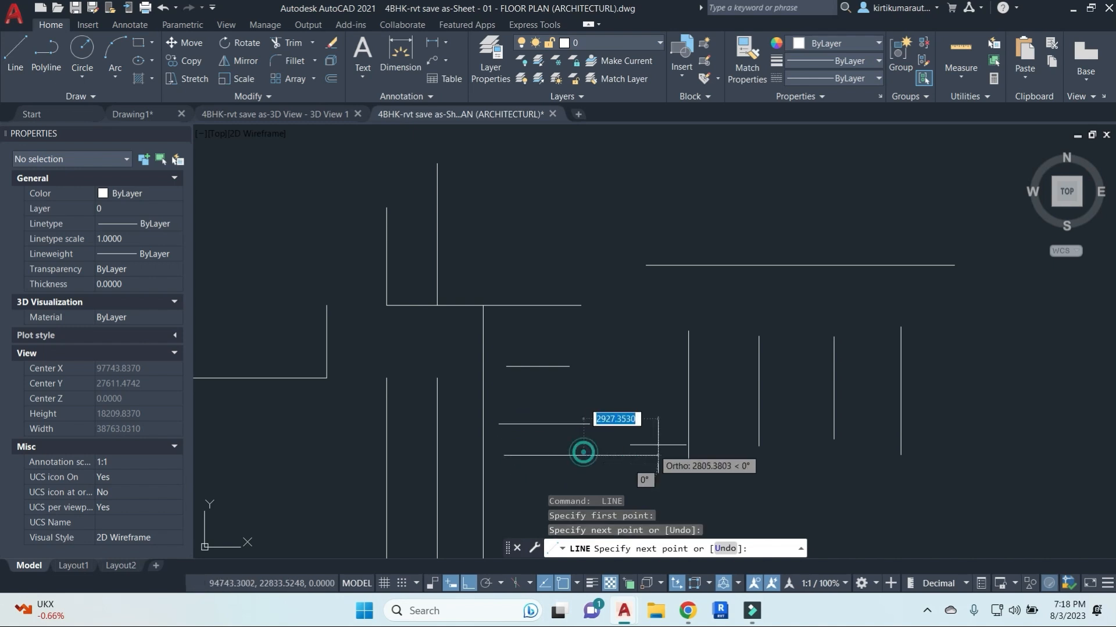
left_click(555, 375)
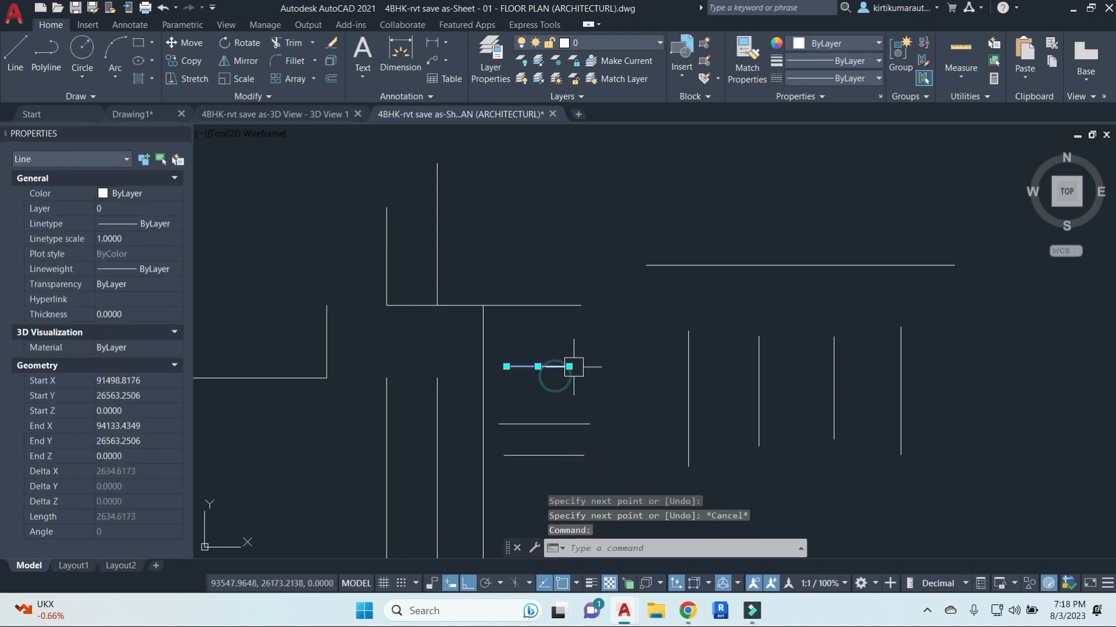
left_click(569, 367)
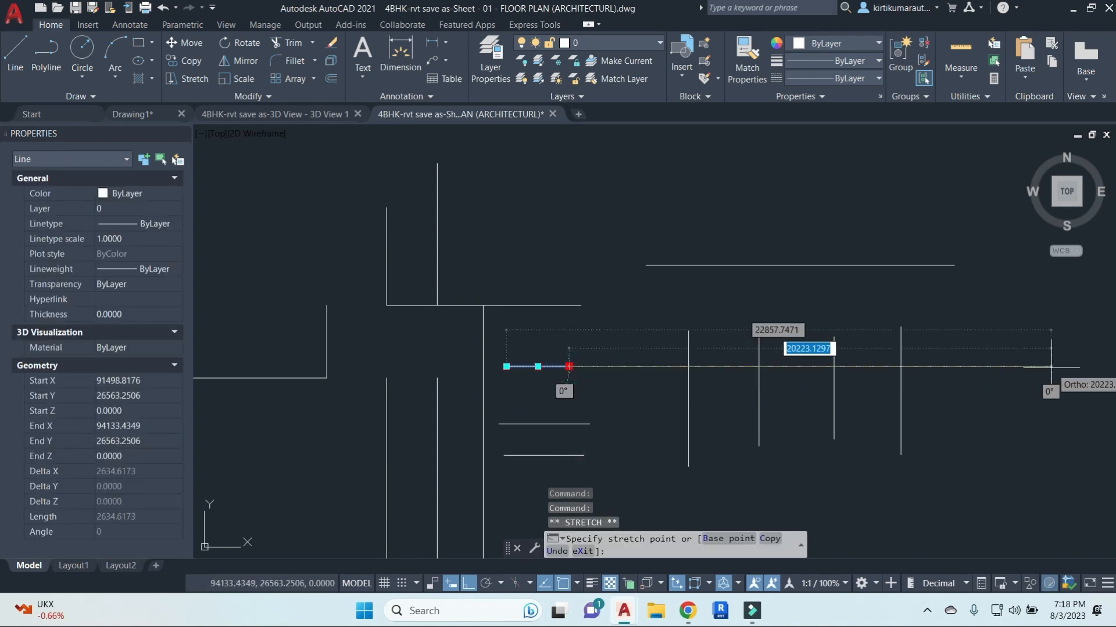
key("Escape")
left_click(563, 424)
left_click(589, 424)
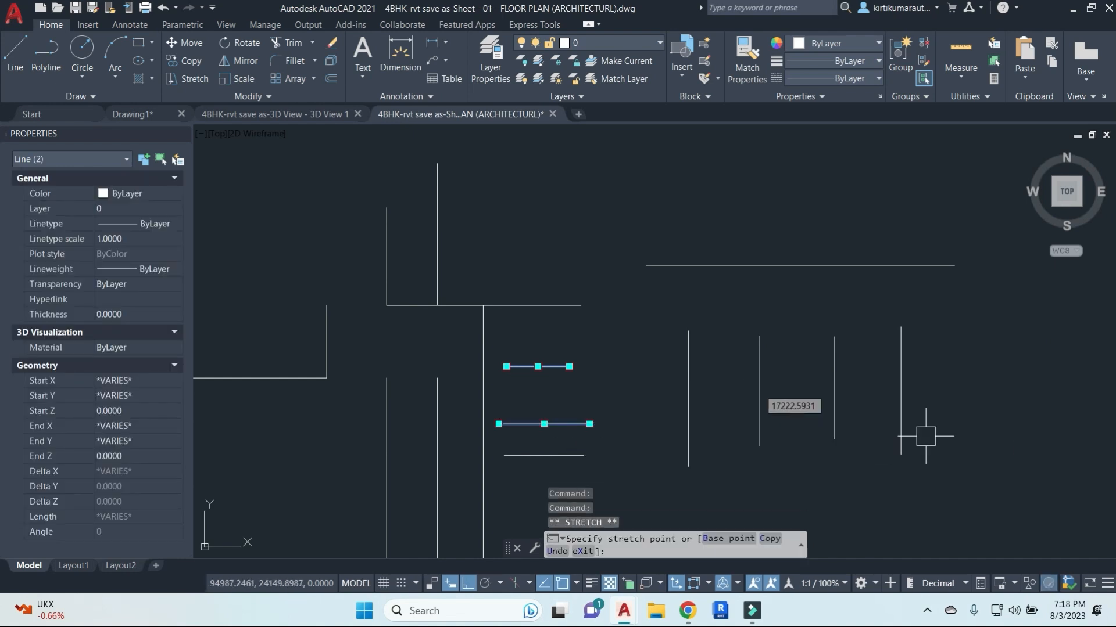
key("Escape")
left_click(572, 456)
left_click(583, 456)
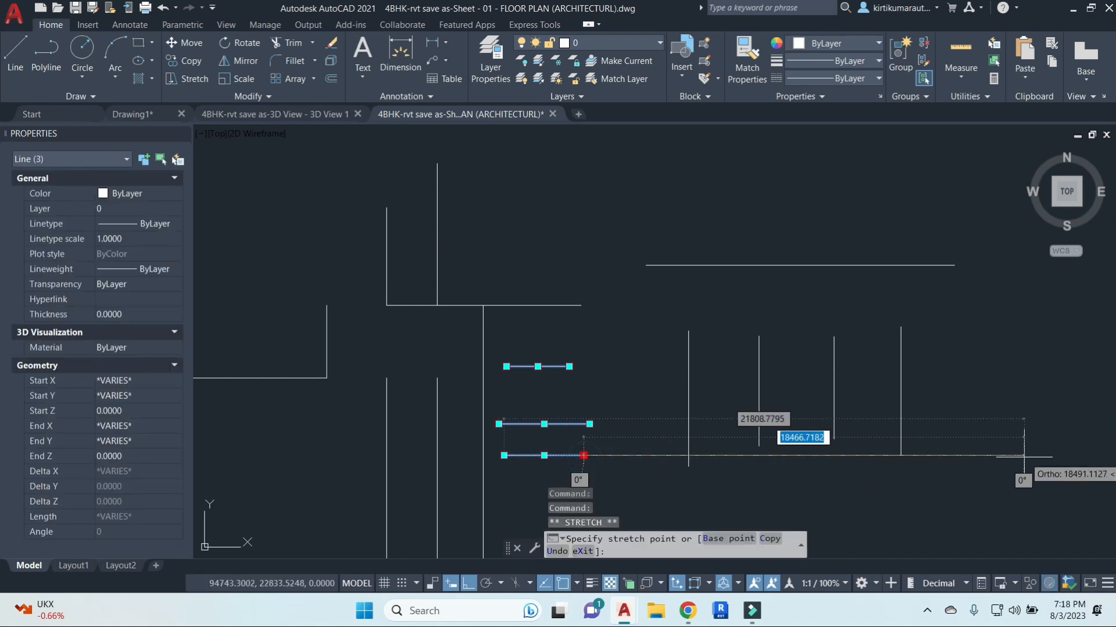
key("Escape")
key("Escape")
Stretch the lower ends of the four new vertical lines downward together.
scroll(889, 453, "down", 2)
middle_click_drag(895, 490, 882, 452)
type("s")
key("Return")
left_click(936, 480)
left_click(725, 405)
key("Return")
left_click(989, 430)
left_click(973, 473)
middle_click_drag(937, 485, 910, 400)
key("Escape")
key("Escape")
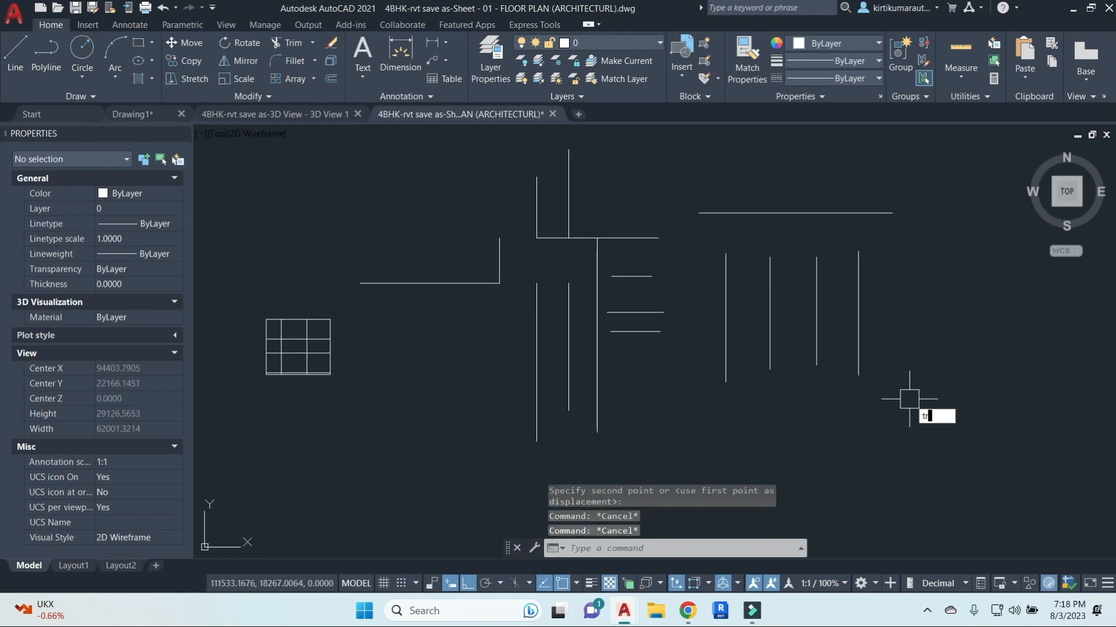
Set Trim's Edge mode to Extend and trim the upper part of the leftmost new vertical, using all objects as cutting edges.
key("Return")
key("Return")
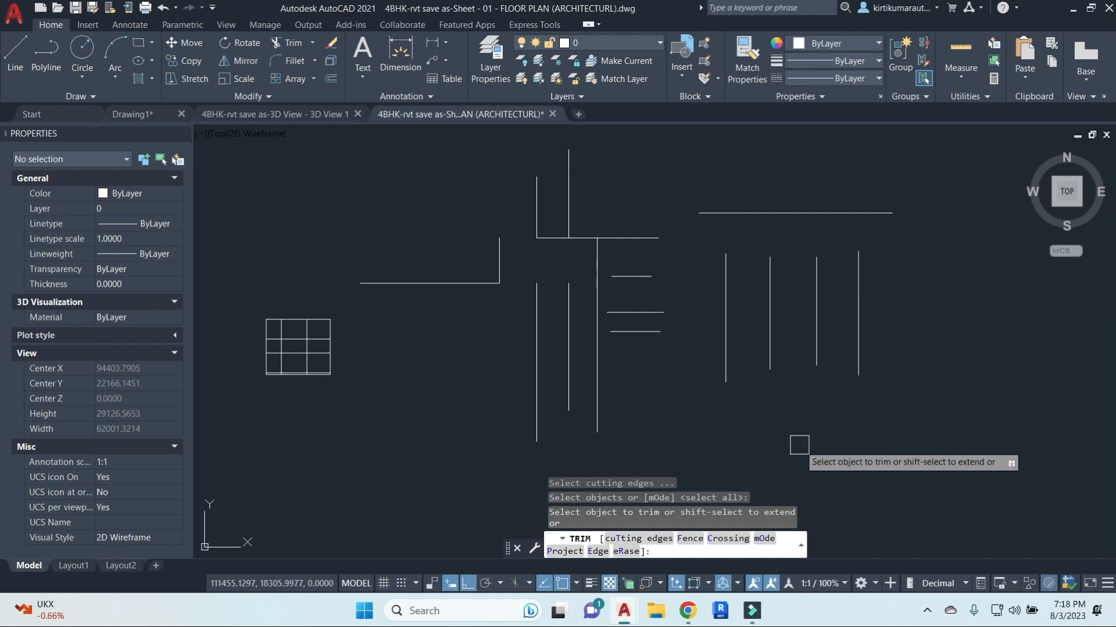
left_click(598, 551)
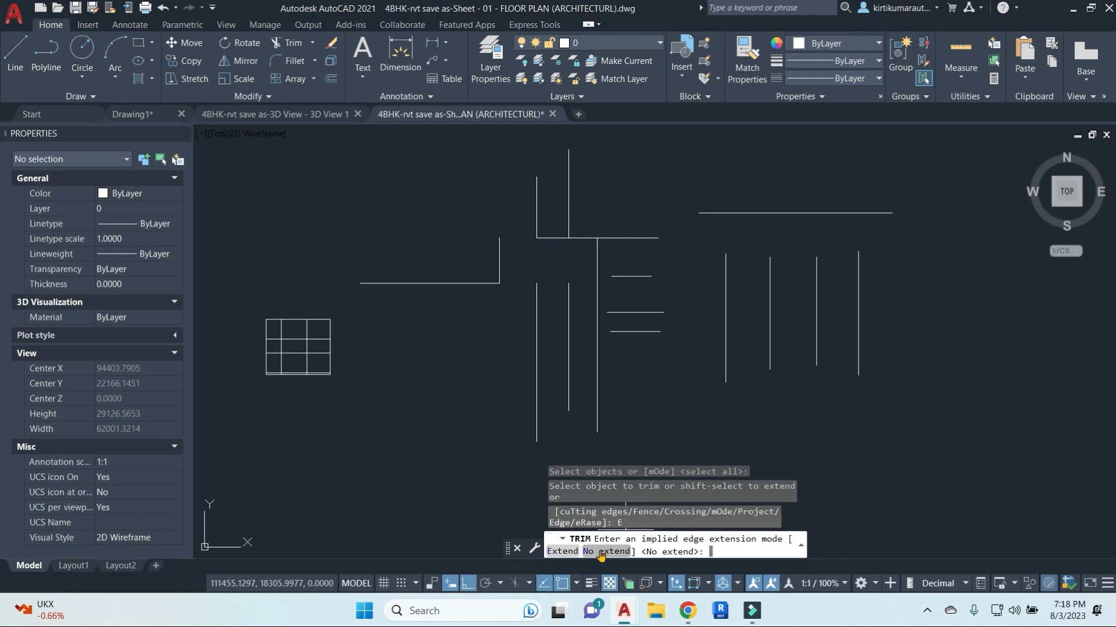
left_click(562, 552)
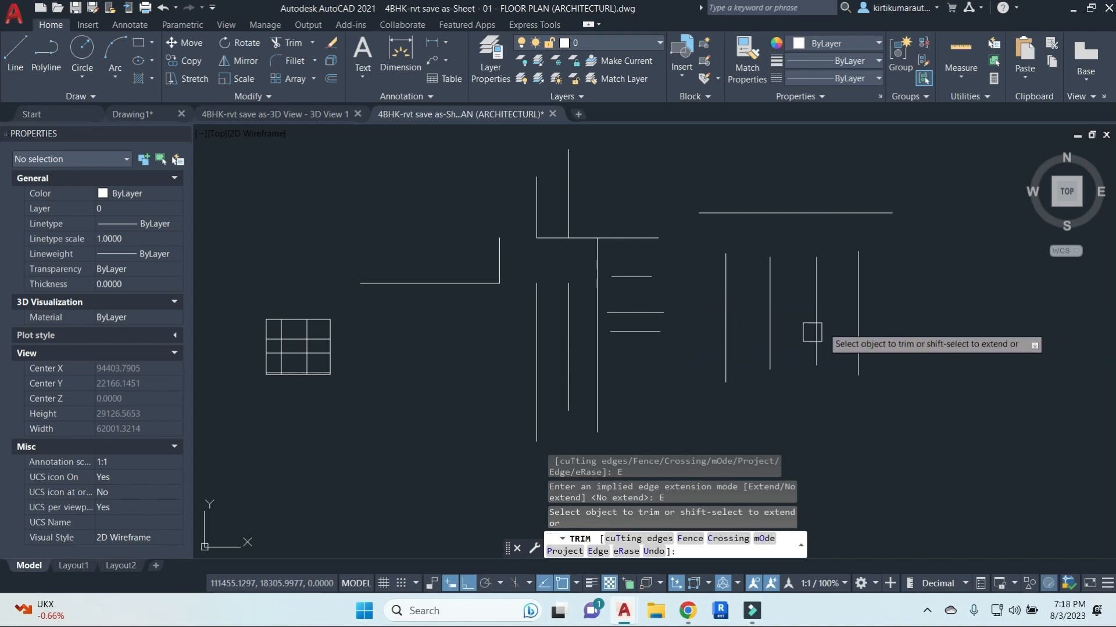
left_click(727, 255)
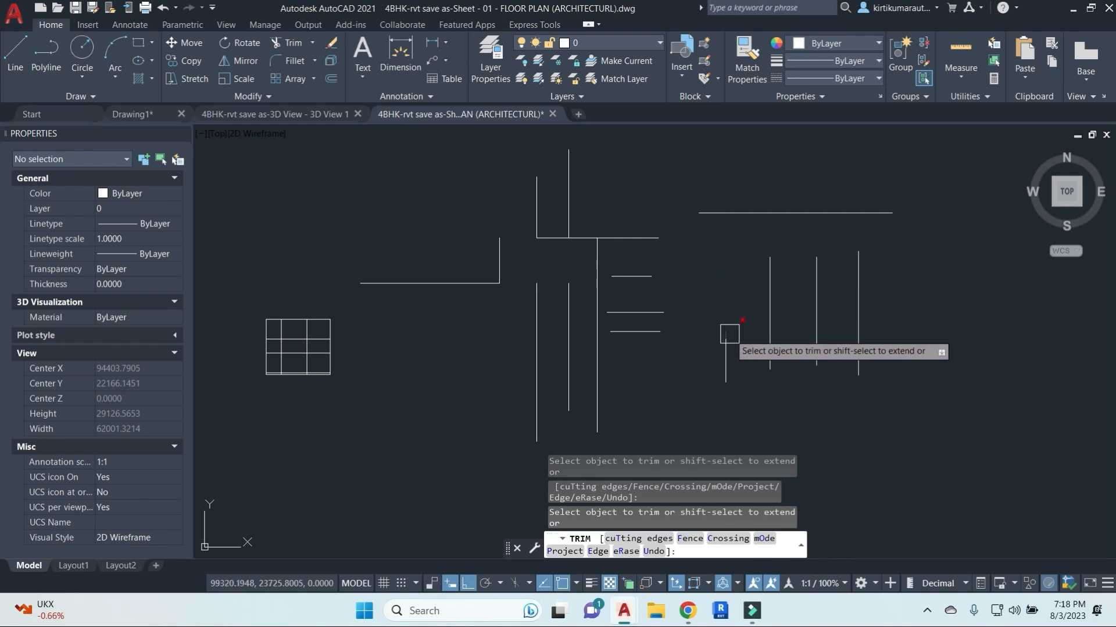
key("Escape")
key("Return")
key("Return")
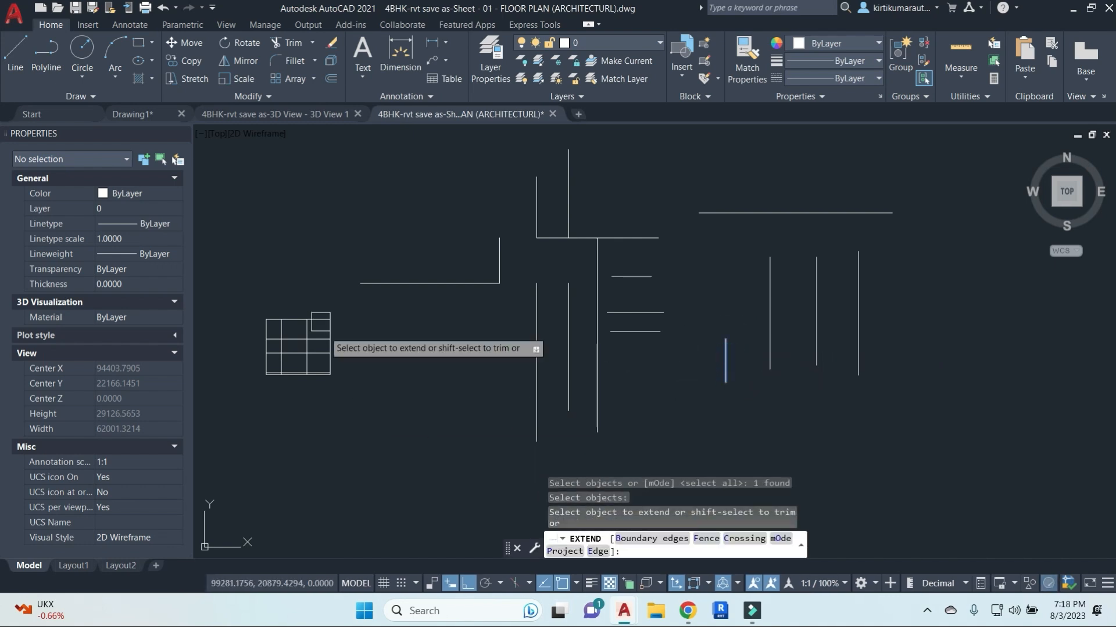
left_click(311, 249)
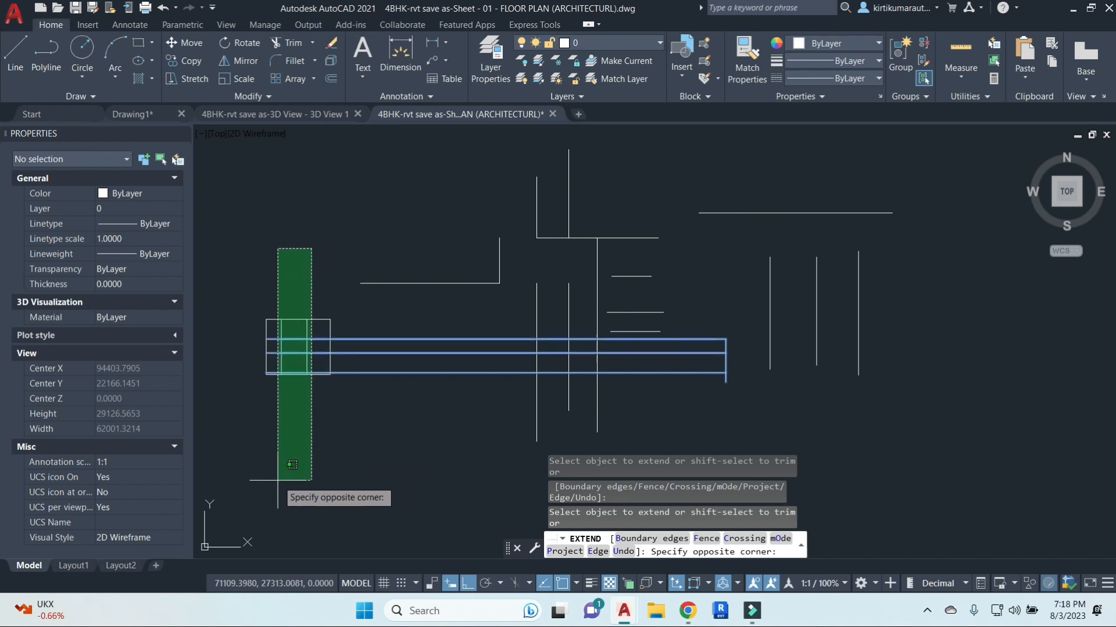
key("Escape")
key("Escape")
key("Escape")
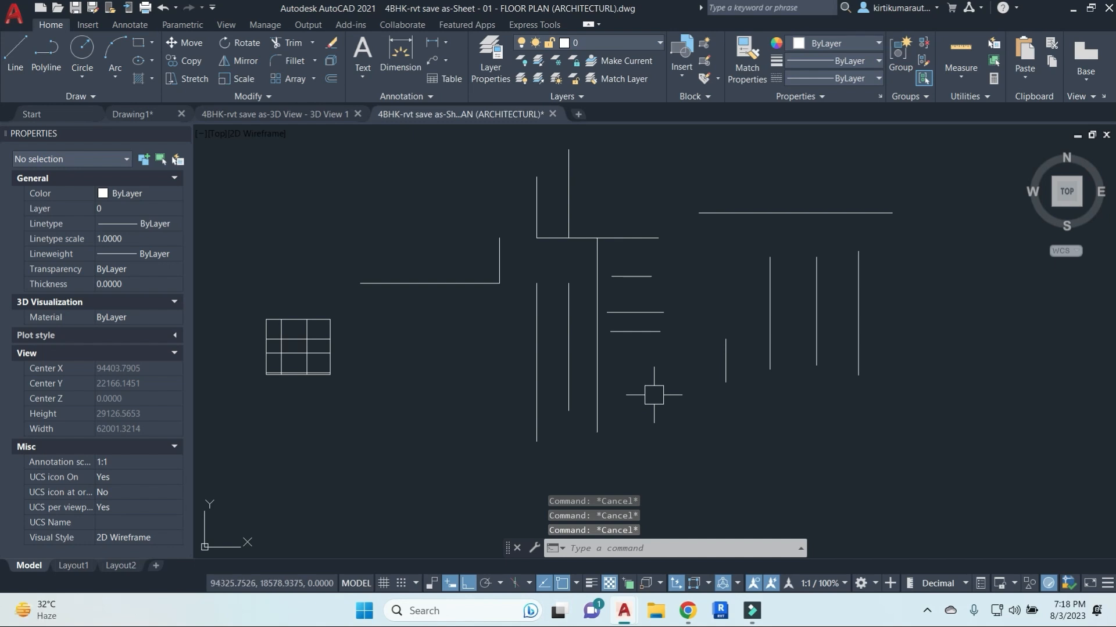
key("Return")
key("Escape")
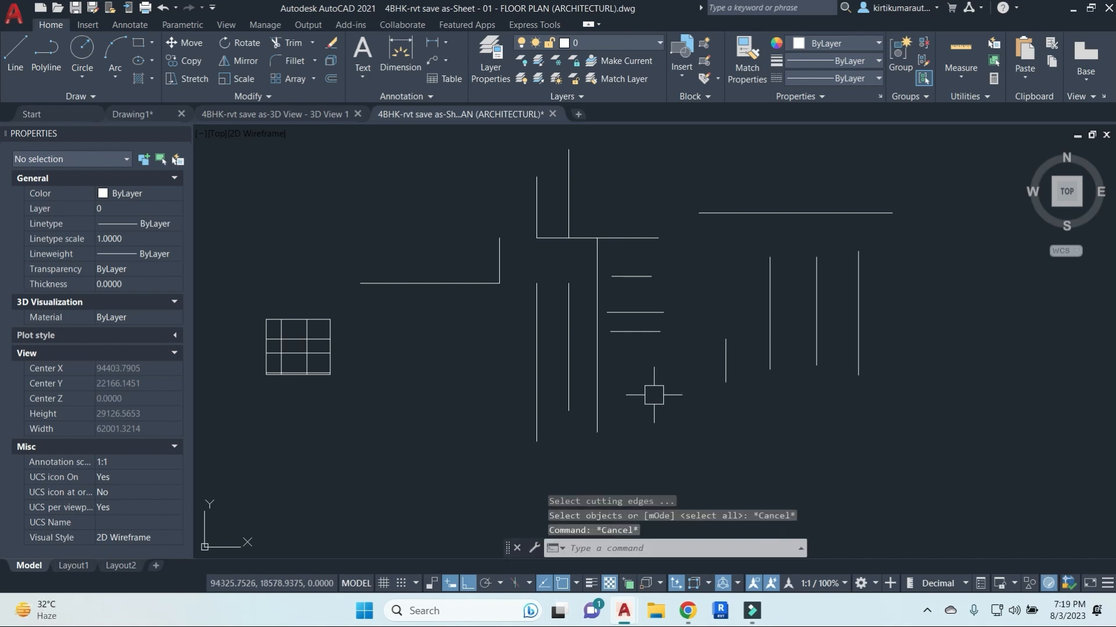
Extend the shortened leftmost vertical upward in stages to the long horizontal line, using all objects as boundary edges.
type("ex")
key("Return")
key("Return")
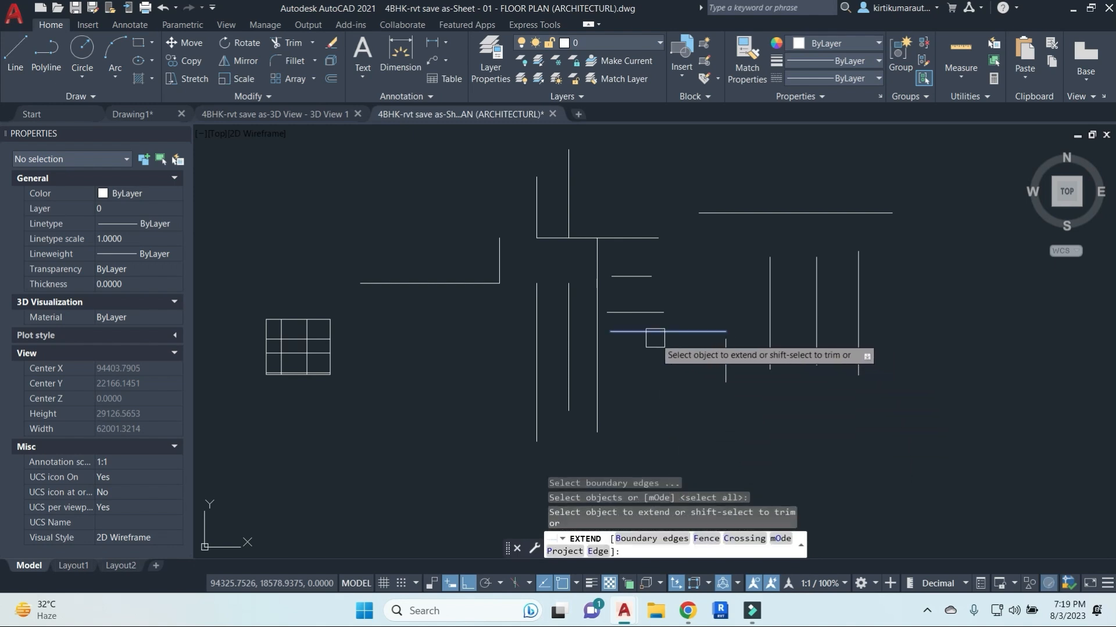
left_click(724, 342)
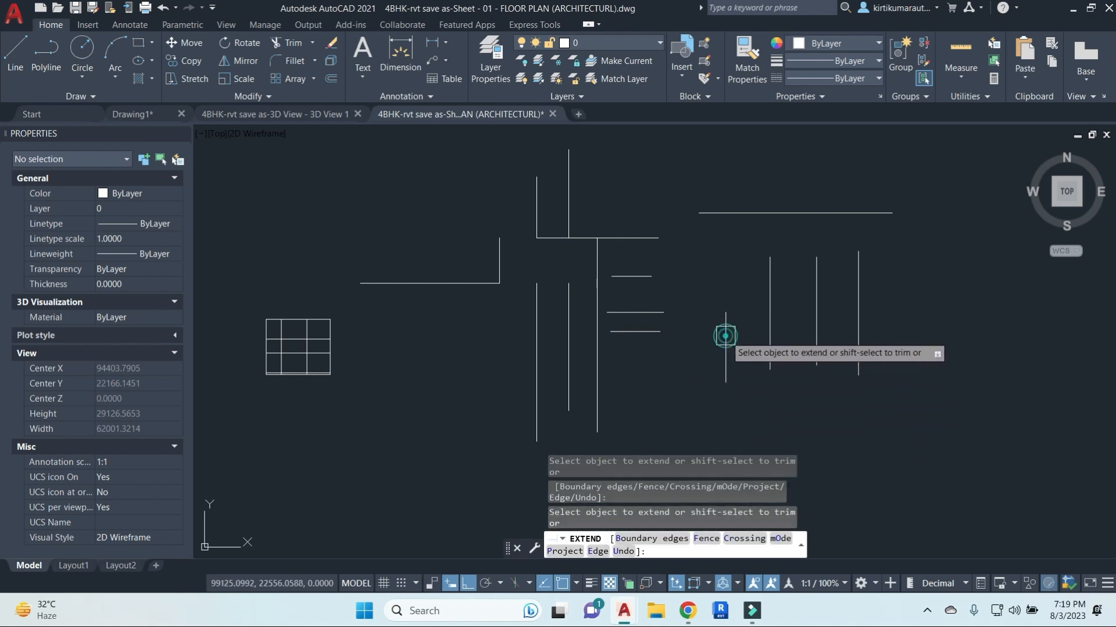
left_click(725, 259)
left_click(748, 265)
left_click(726, 277)
left_click(727, 250)
key("Escape")
Set Extend's Edge mode to No extend, using all objects as boundary edges.
key("Return")
key("Return")
left_click(600, 552)
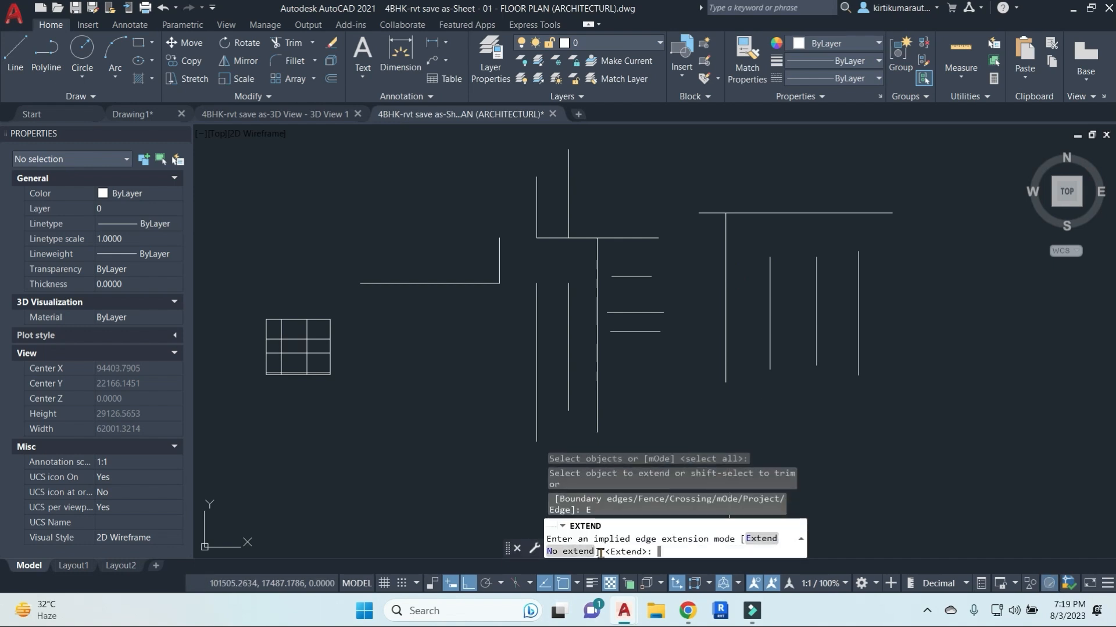
left_click(569, 552)
middle_click_drag(812, 416, 860, 419)
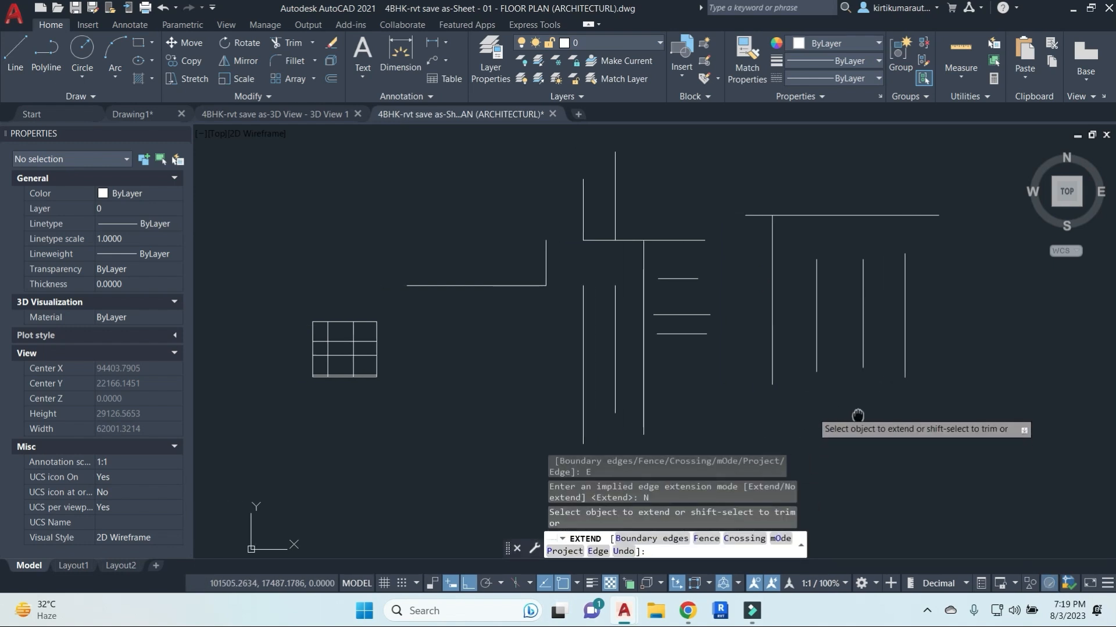
key("Escape")
key("Escape")
key("Escape")
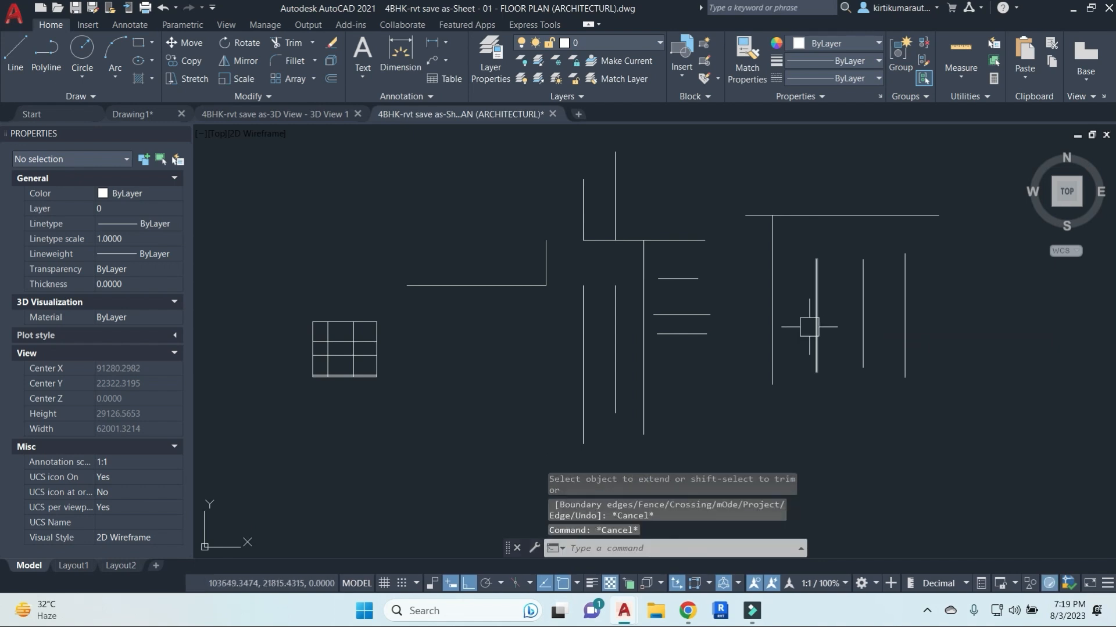
Stretch the upper end of the second new vertical downward, leaving only a short segment near its base.
type("s")
key("Return")
left_click(836, 278)
left_click(794, 244)
key("Return")
left_click(1008, 287)
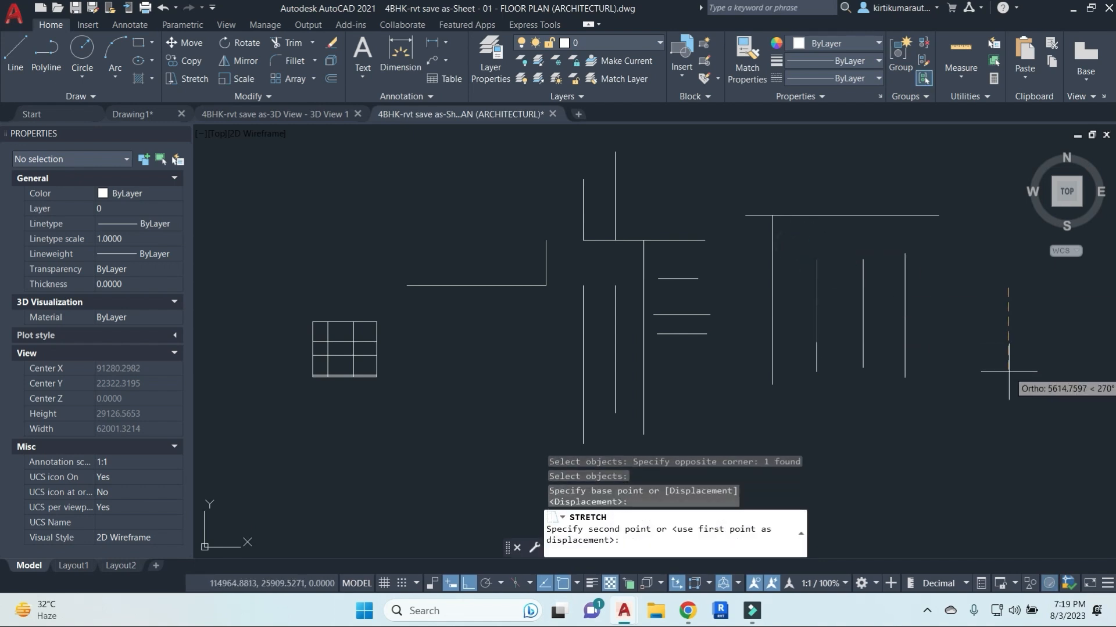
left_click(1008, 382)
key("Escape")
key("Escape")
key("Escape")
scroll(733, 351, "up", 2)
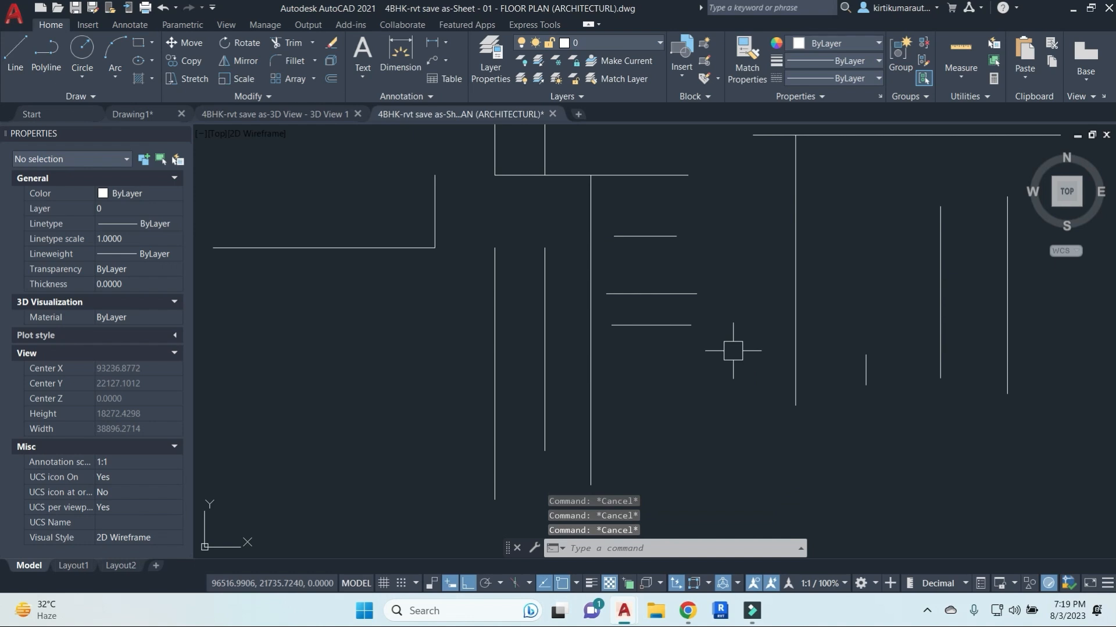
Set Extend's Edge mode to Extend and extend the short second vertical upward in stages, using all objects as boundary edges.
key("Return")
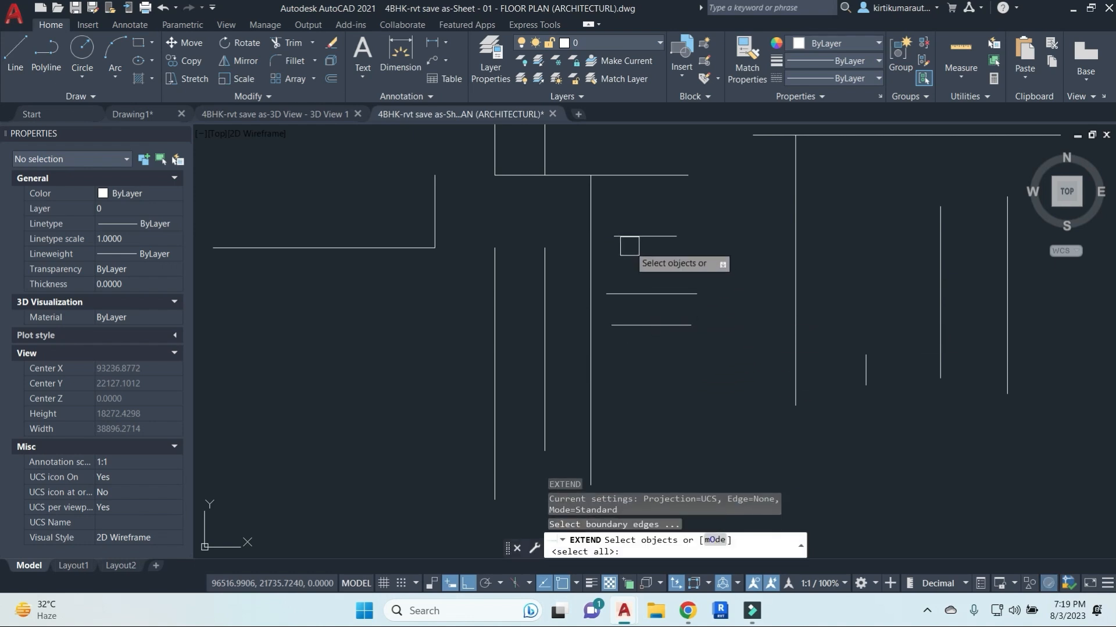
key("Return")
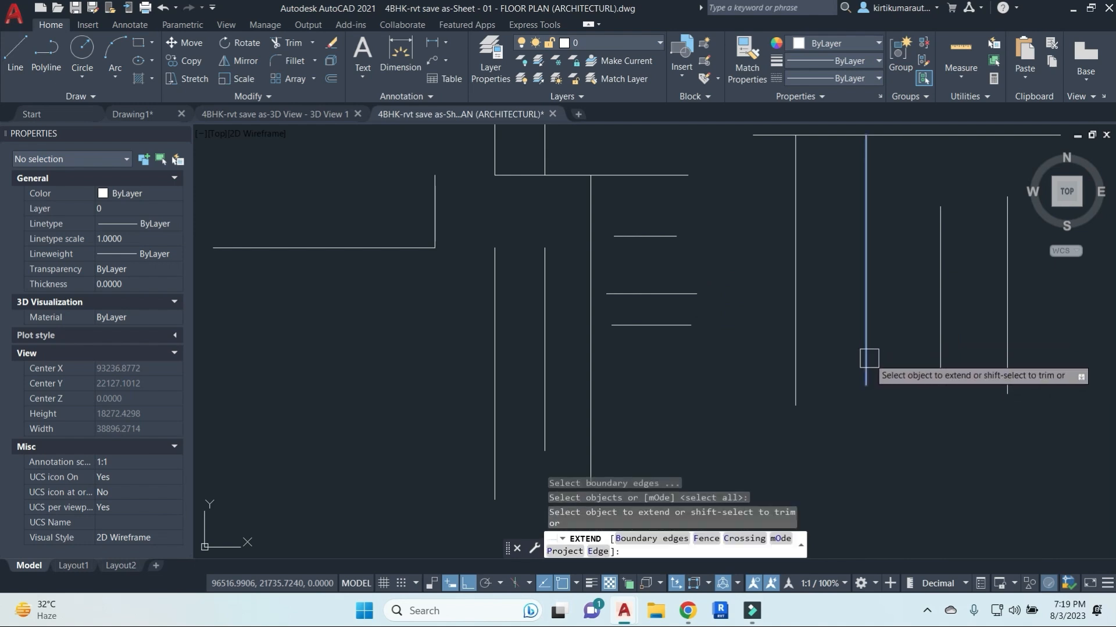
left_click(599, 551)
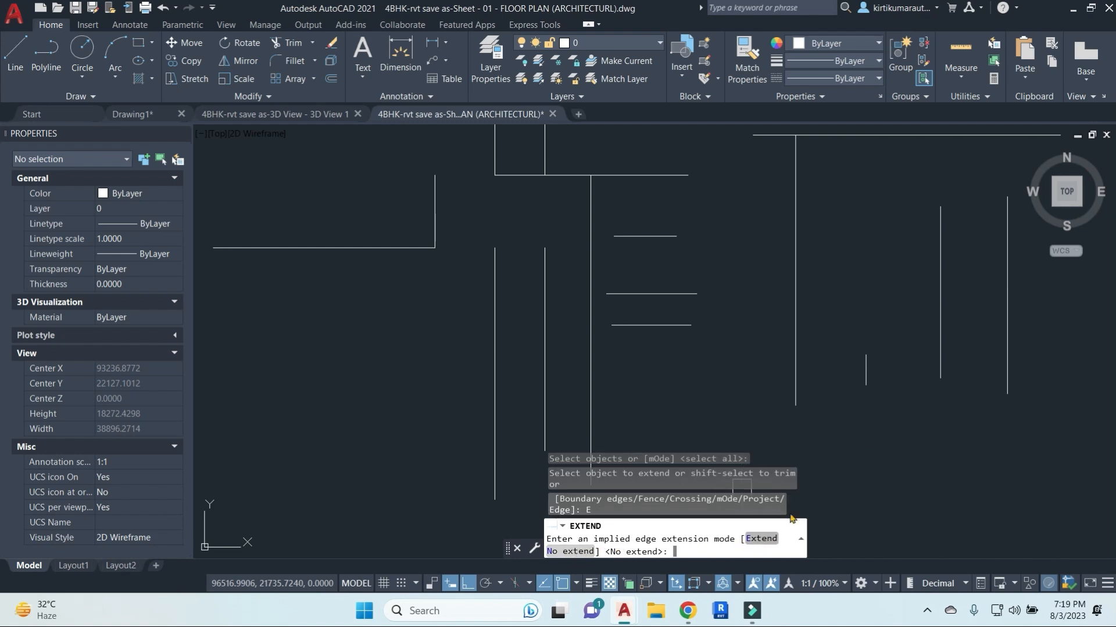
left_click(768, 539)
left_click(866, 357)
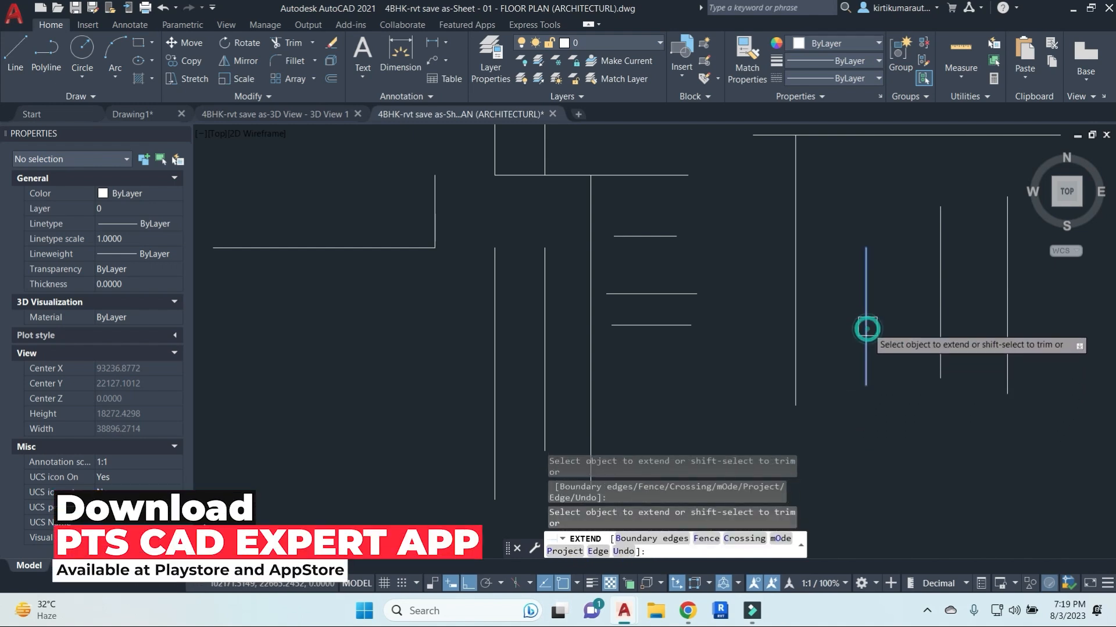
left_click(868, 269)
left_click(852, 344)
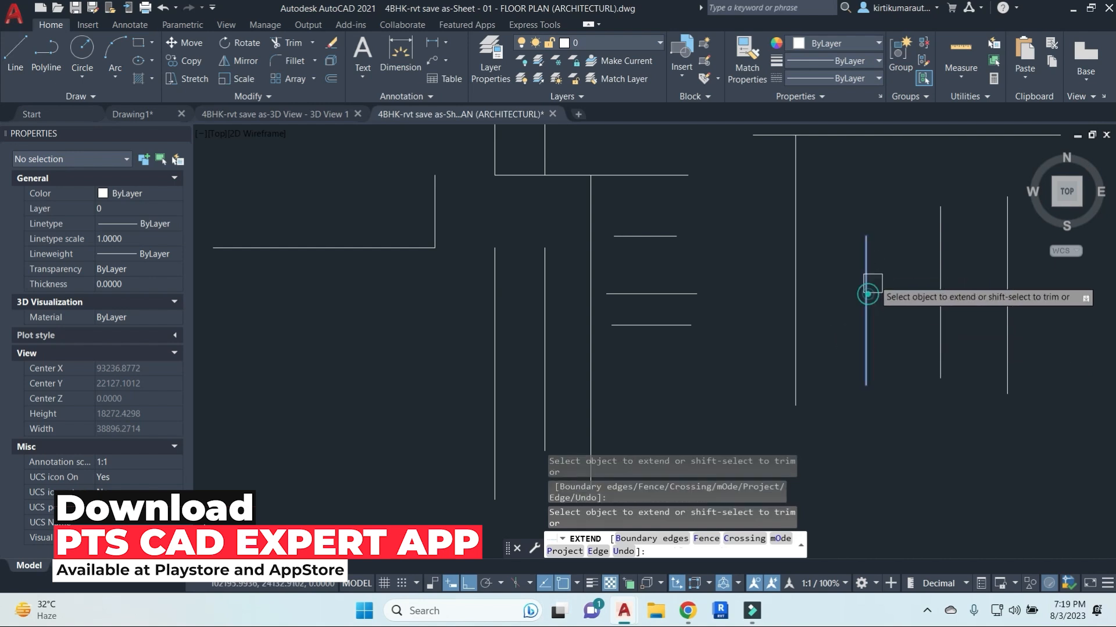
left_click(874, 264)
left_click(859, 293)
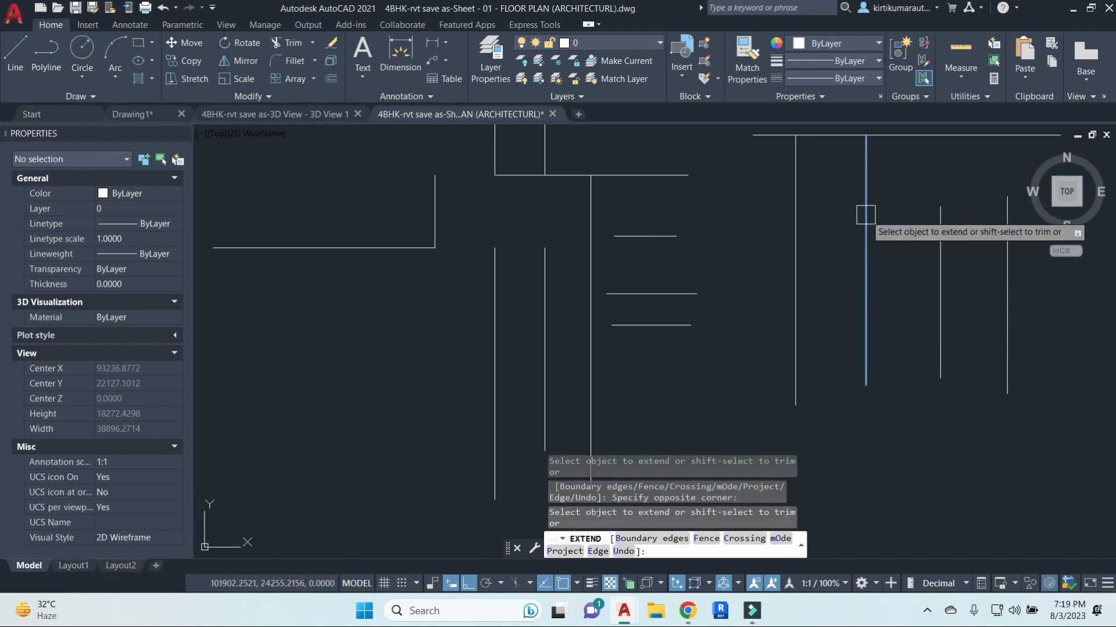
key("Escape")
key("Escape")
key("Escape")
scroll(825, 314, "down", 4)
left_click(958, 445)
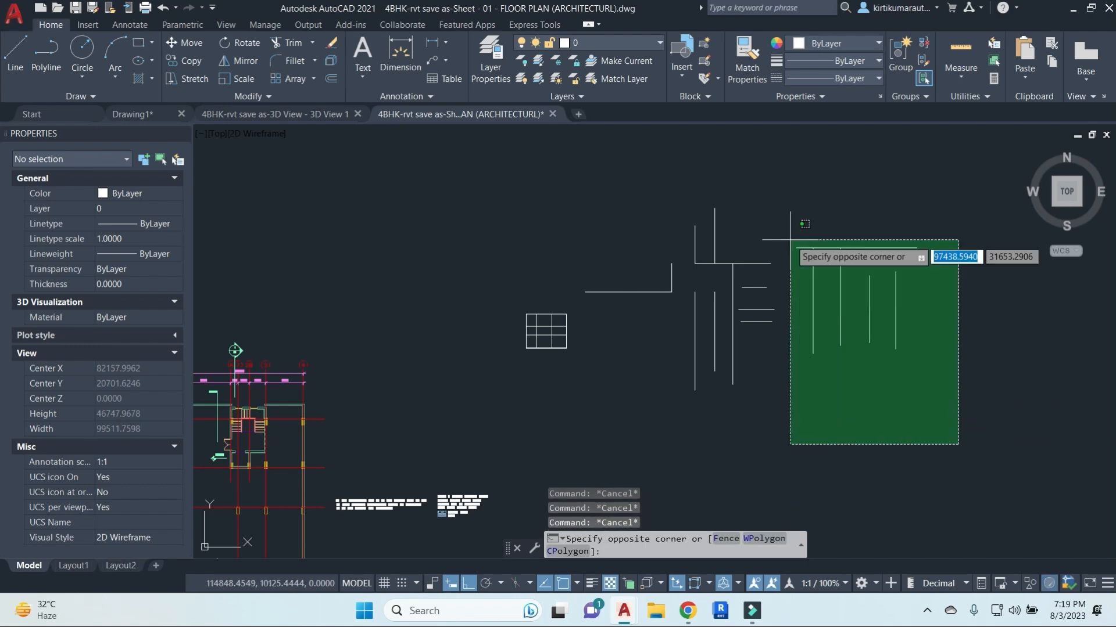
left_click(608, 170)
type("ex")
key("Return")
key("Escape")
key("Escape")
Erase all the practice lines beside the floor plans, keeping the small grid.
left_click(998, 468)
left_click(564, 171)
type("e")
key("Return")
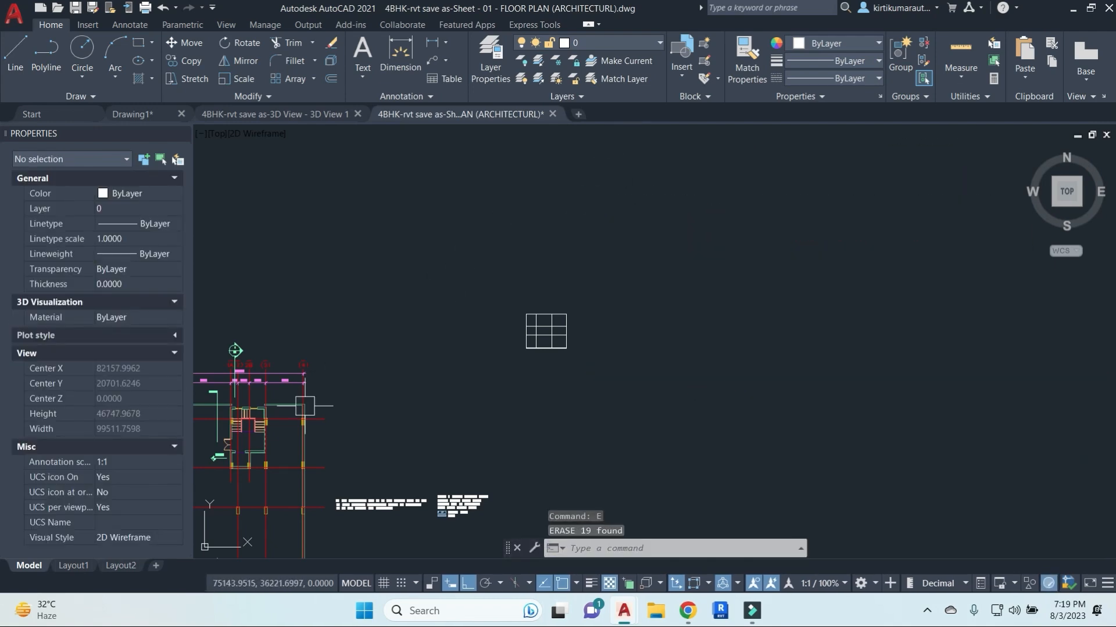
Trim the third plan's upper-left column outline above the red horizontal grid line, using all objects as cutting edges.
scroll(335, 375, "up", 8)
scroll(566, 362, "up", 8)
type("tr")
key("Return")
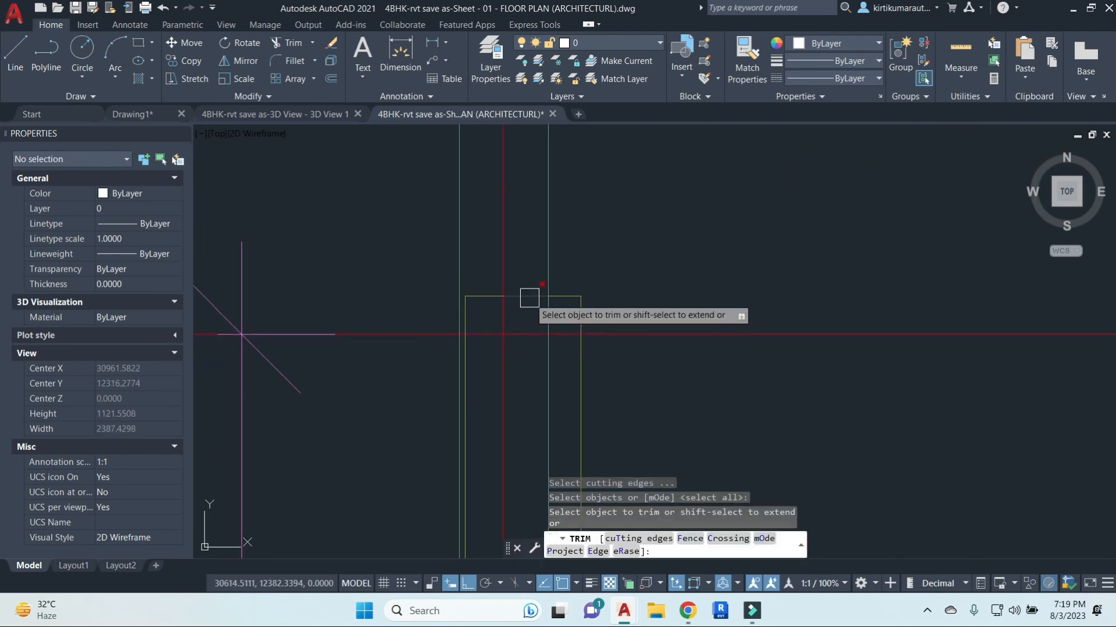
left_click(481, 292)
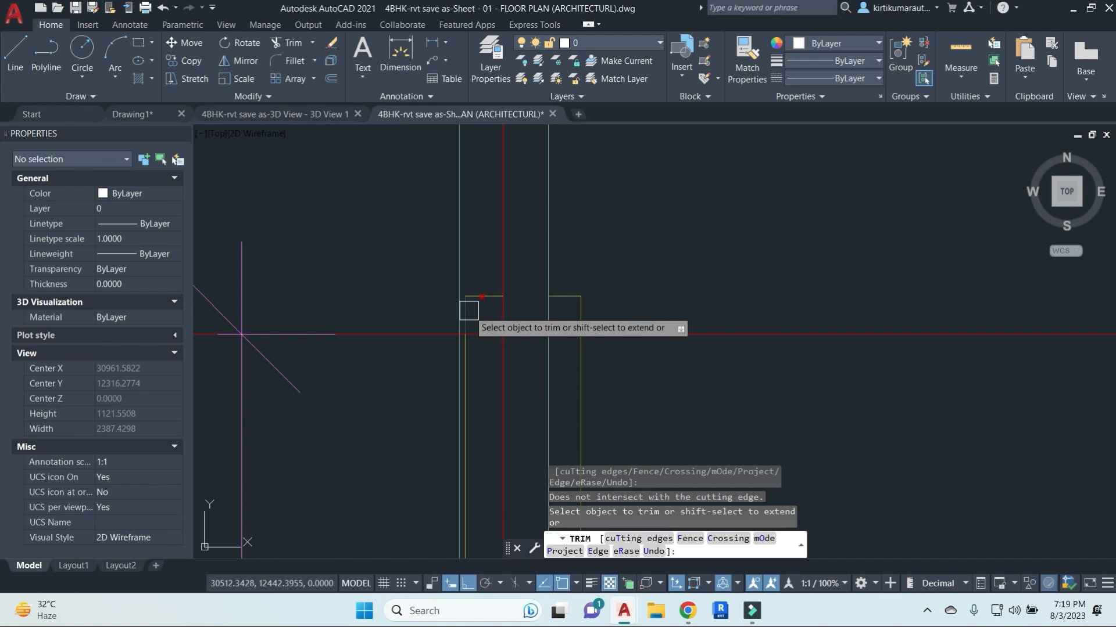
left_click(473, 313)
left_click(564, 292)
left_click(579, 314)
key("Escape")
key("Escape")
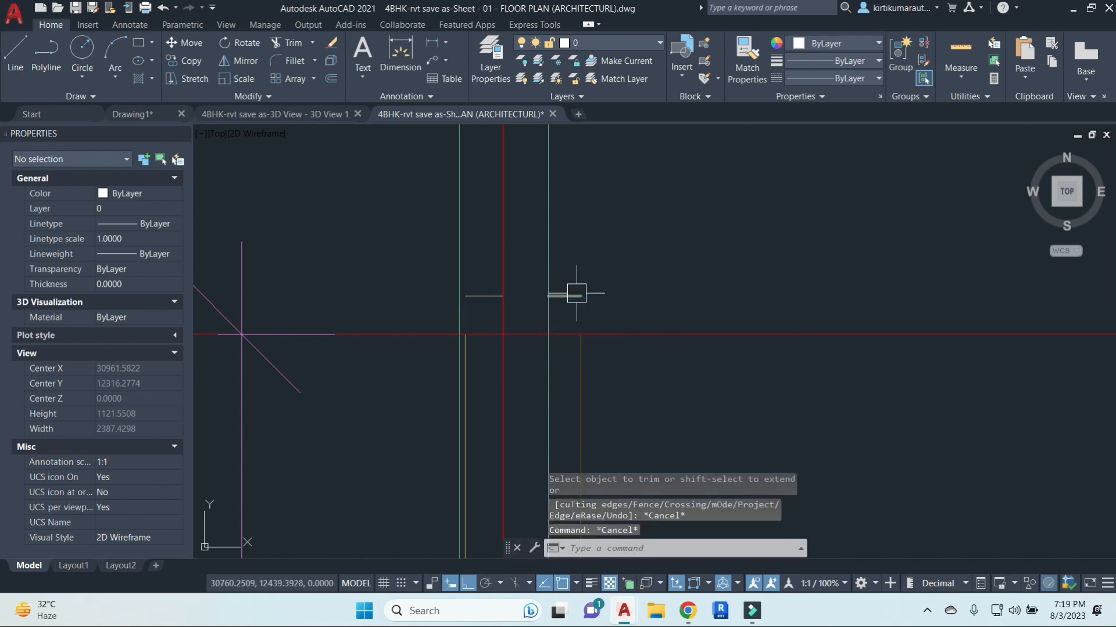
Erase the two short horizontal segments left above the trimmed column outline.
left_click(577, 295)
left_click(491, 295)
type("e")
key("Return")
scroll(593, 309, "down", 3)
scroll(582, 306, "down", 10)
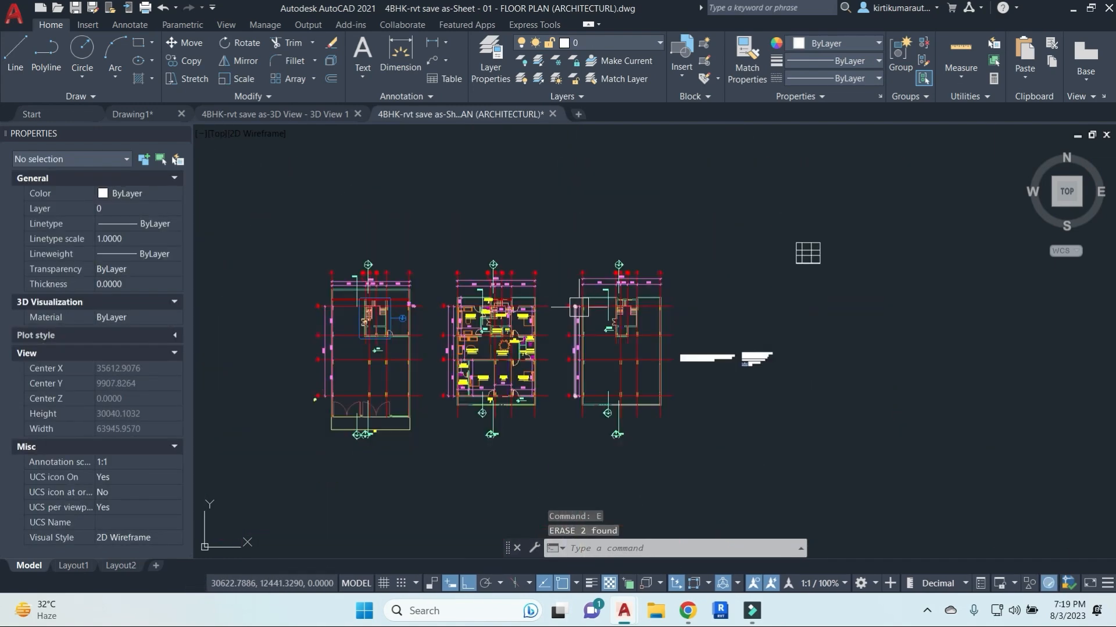
Try to trim the round dining table's edge under the upper-right chair.
scroll(494, 348, "up", 8)
scroll(555, 331, "up", 4)
left_click(579, 250)
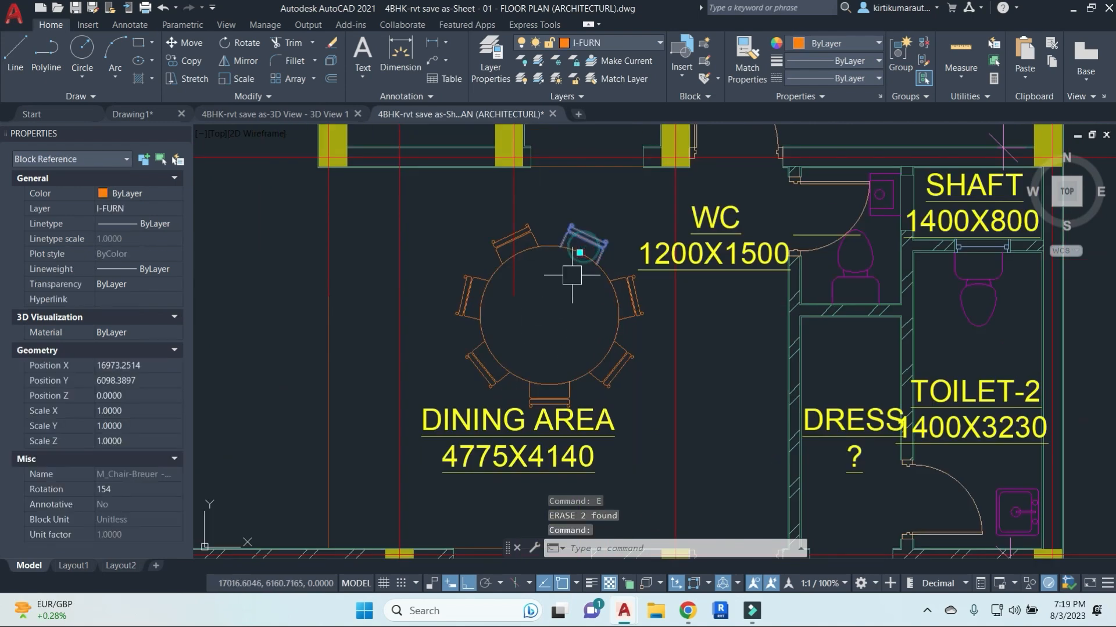
key("Escape")
scroll(572, 272, "up", 5)
scroll(572, 287, "down", 3)
type("tr")
key("Return")
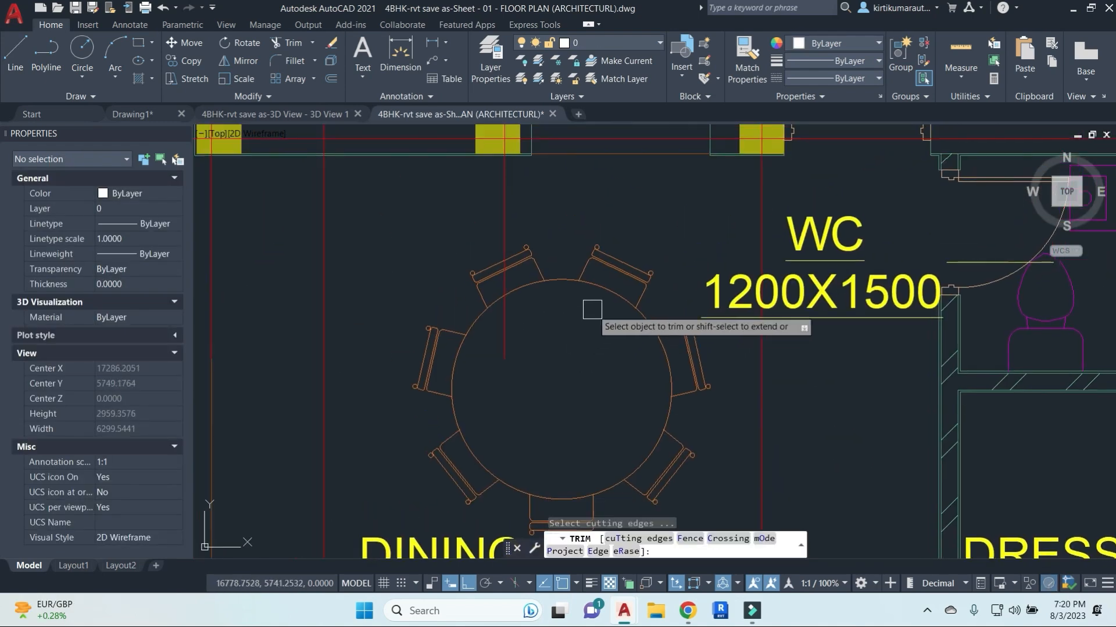
left_click(602, 298)
key("Escape")
Explode the round dining table block and check that its edge can be selected as a separate arc.
left_click(601, 302)
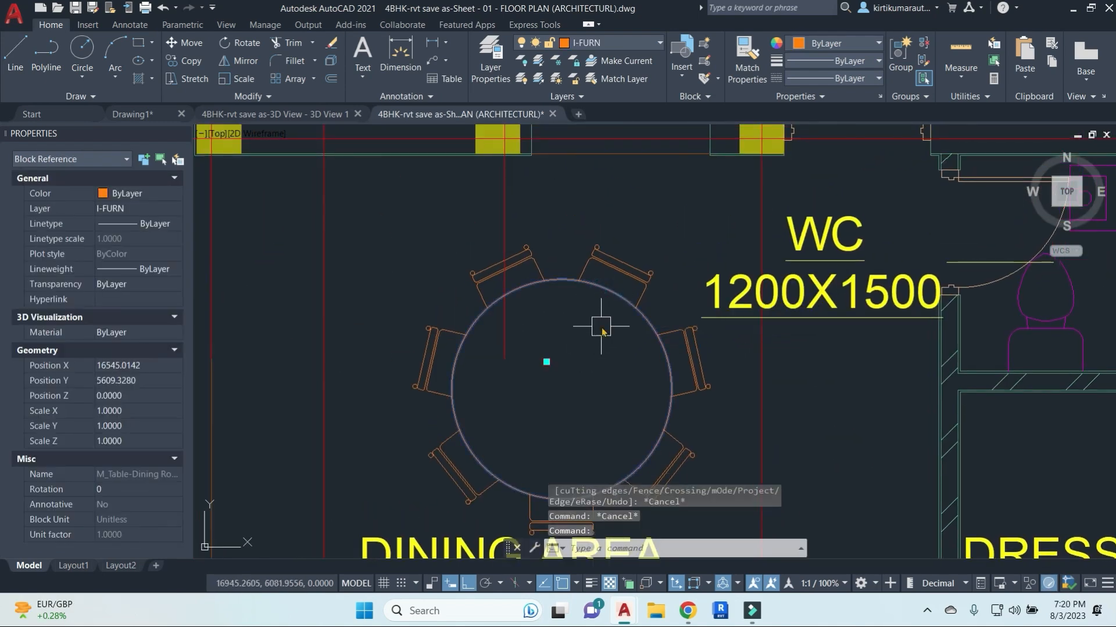
type("x")
key("Return")
key("Escape")
left_click(602, 290)
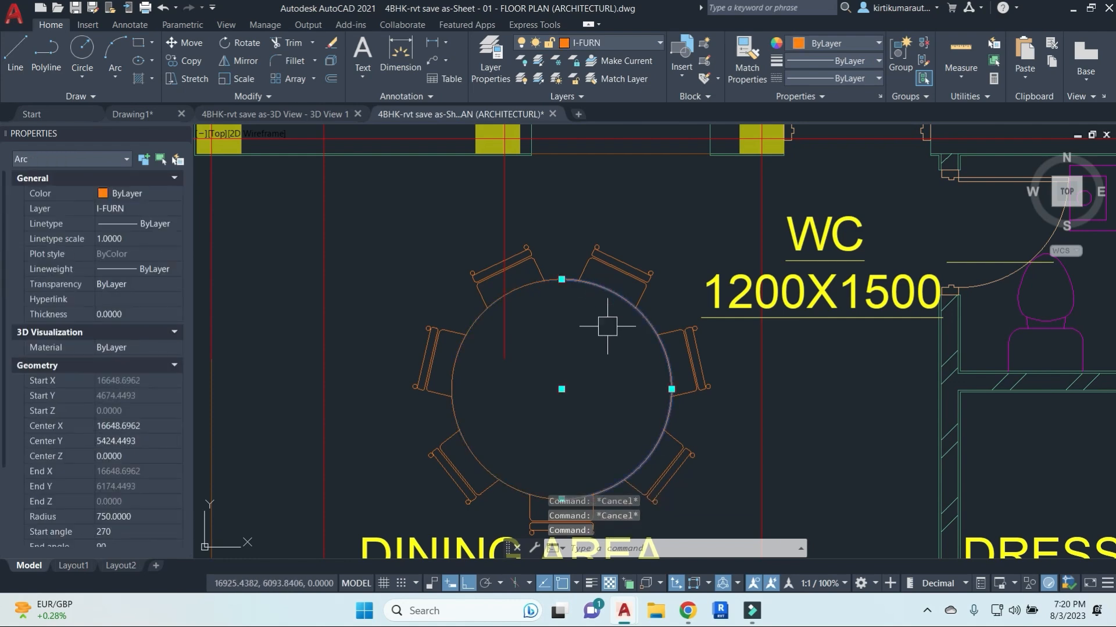
key("Escape")
Trim the dining table's edge under the upper-right chair, using all objects as cutting edges.
type("tr")
key("Return")
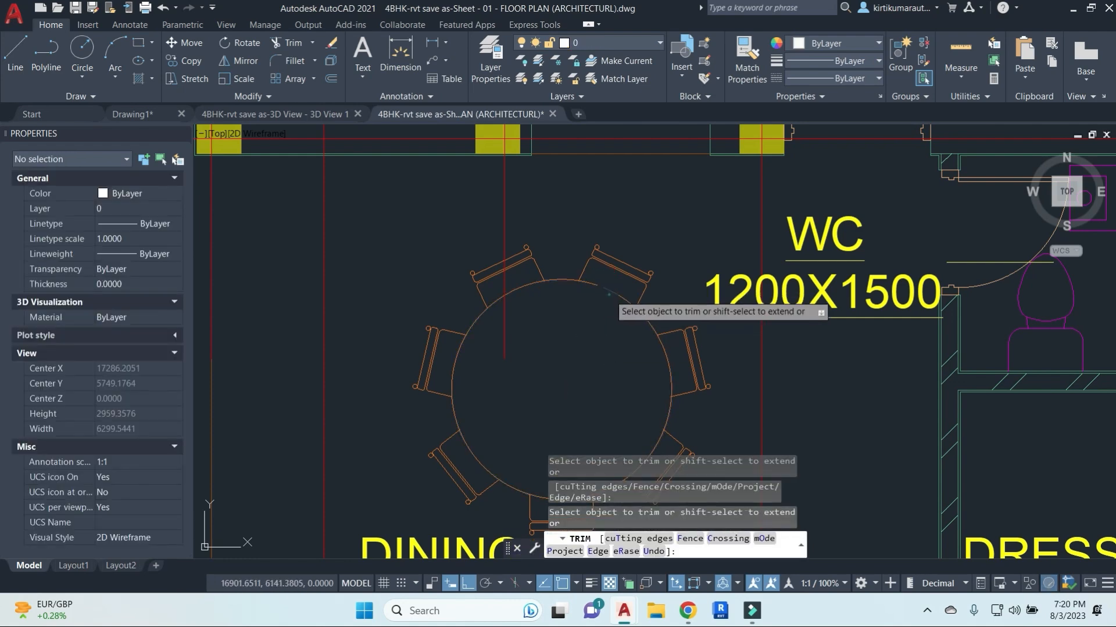
scroll(593, 290, "up", 4)
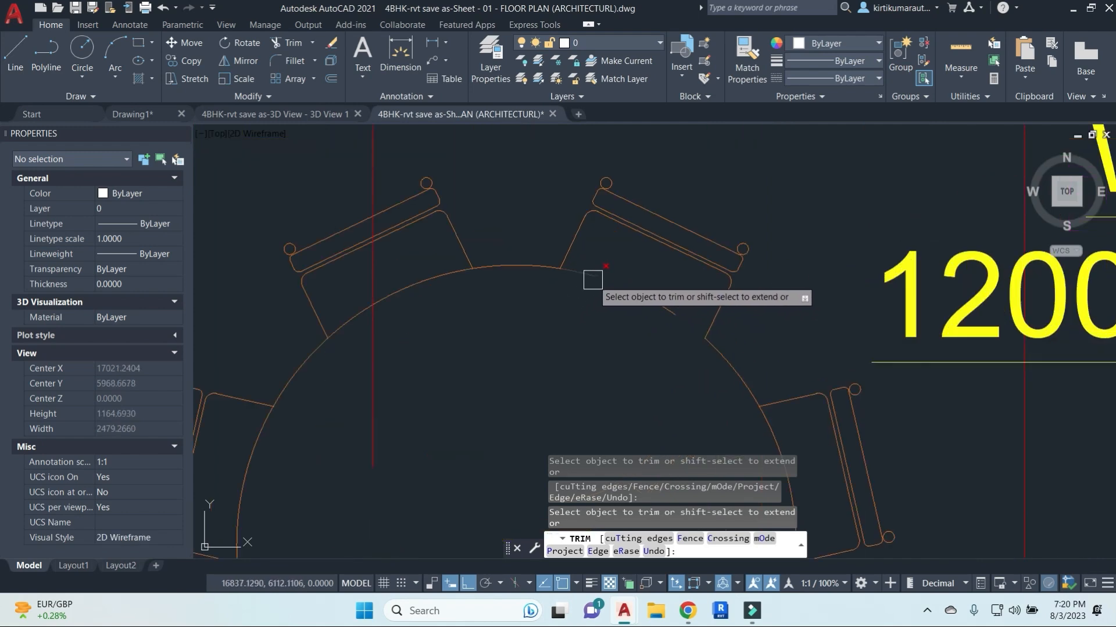
key("Escape")
key("Escape")
key("Escape")
key("Escape")
Set Trim's Edge mode to No extend, using all objects as cutting edges.
type("tr")
key("Return")
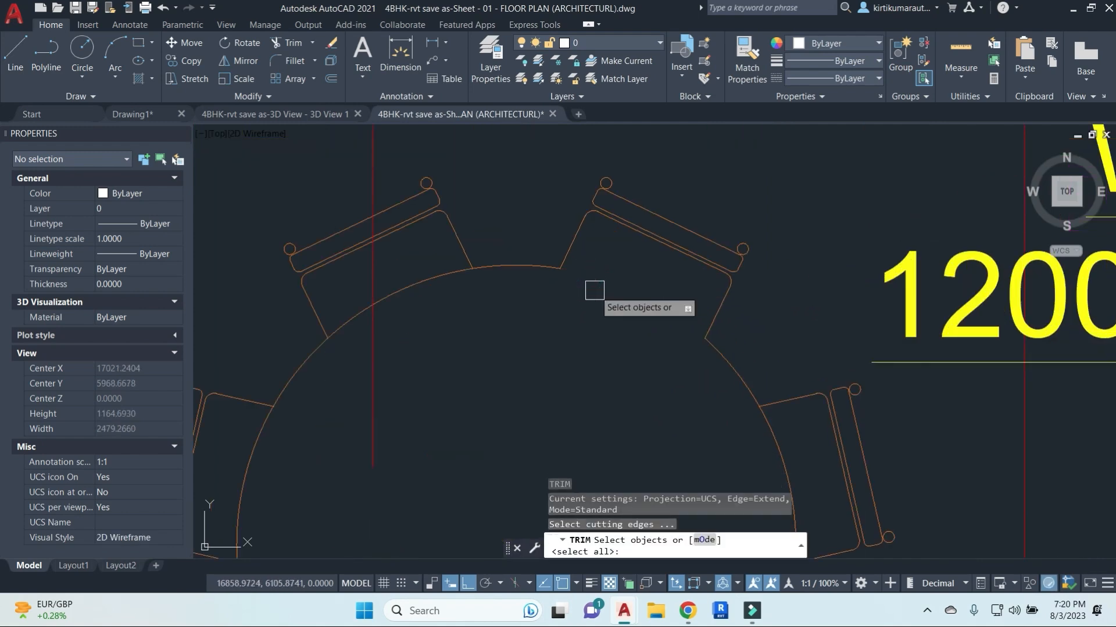
key("Return")
type("E")
key("Return")
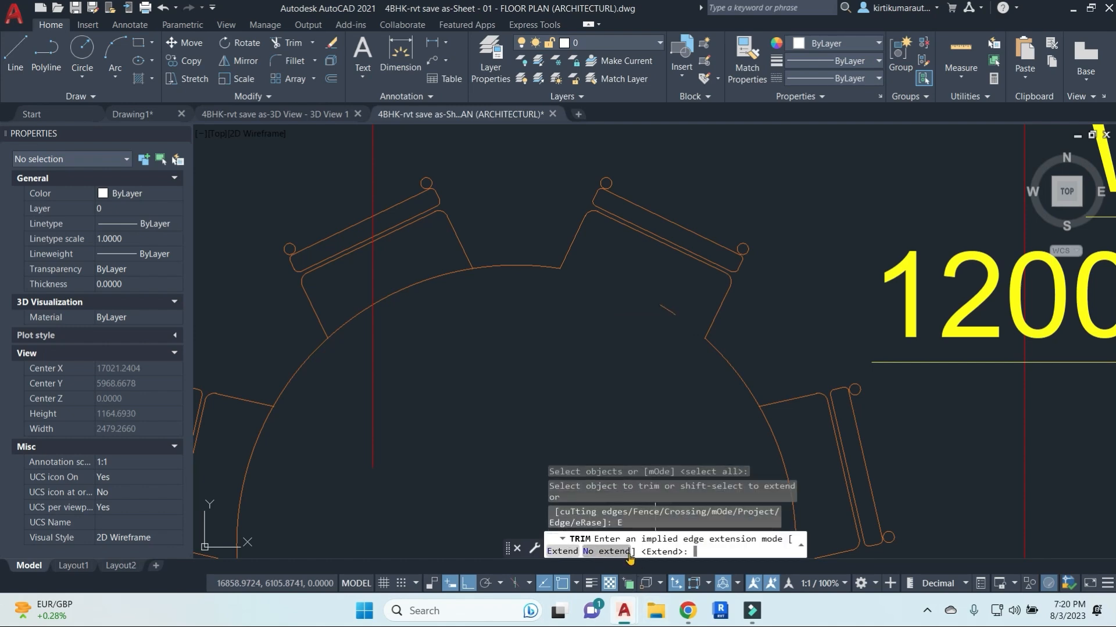
left_click(608, 556)
Trim the dining table's edge under the right, lower-right, bottom, lower-left and left chairs.
scroll(581, 192, "down", 4)
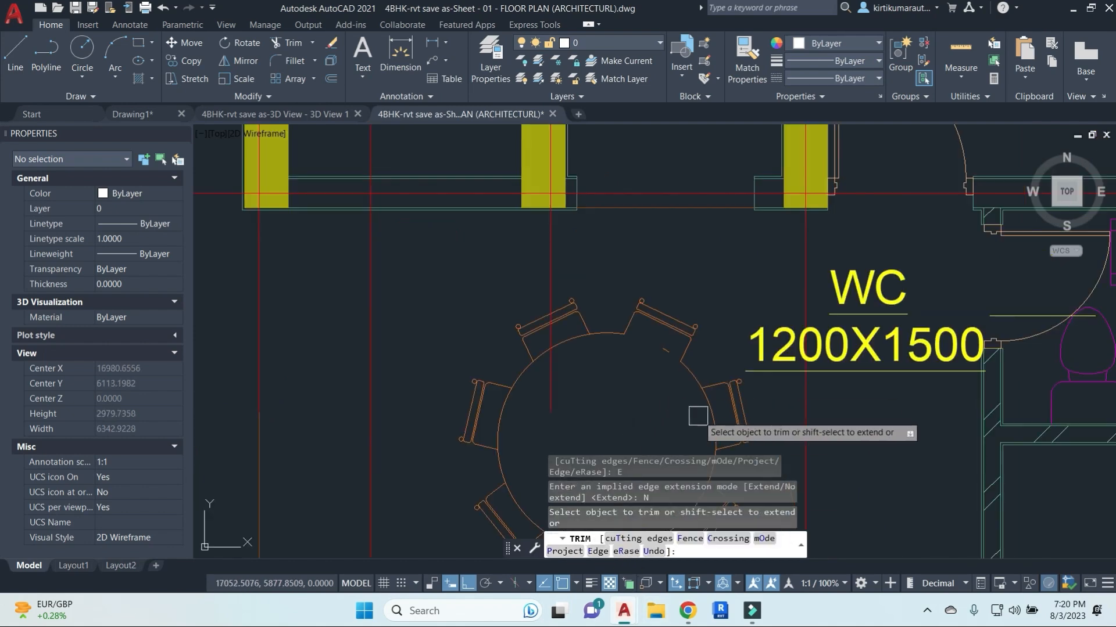
left_click(658, 301)
middle_click_drag(659, 349, 660, 224)
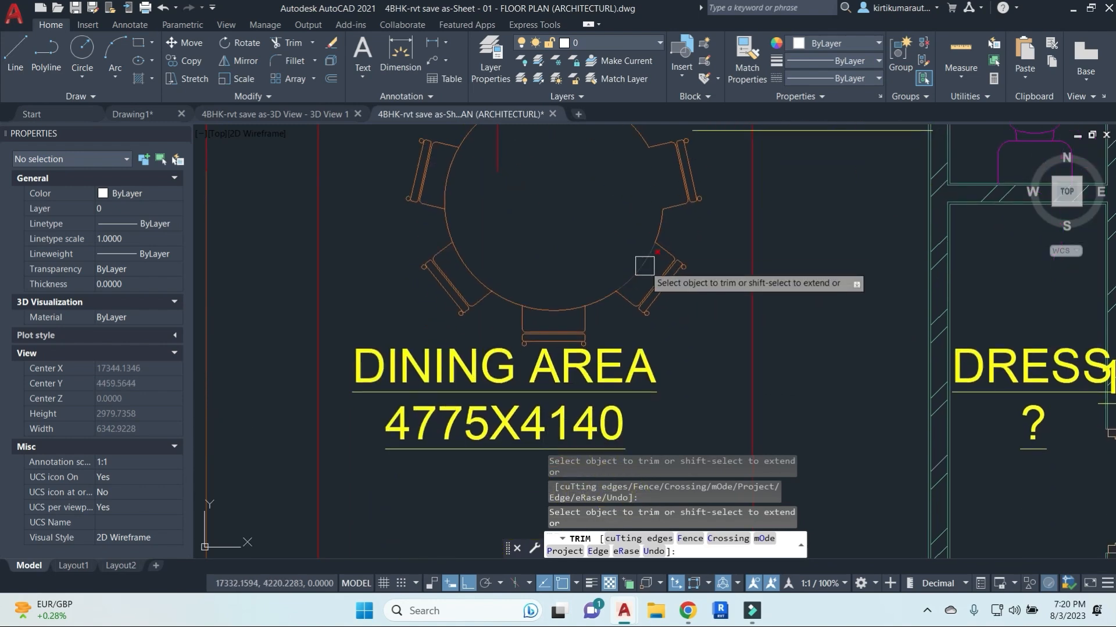
left_click(549, 302)
left_click(539, 310)
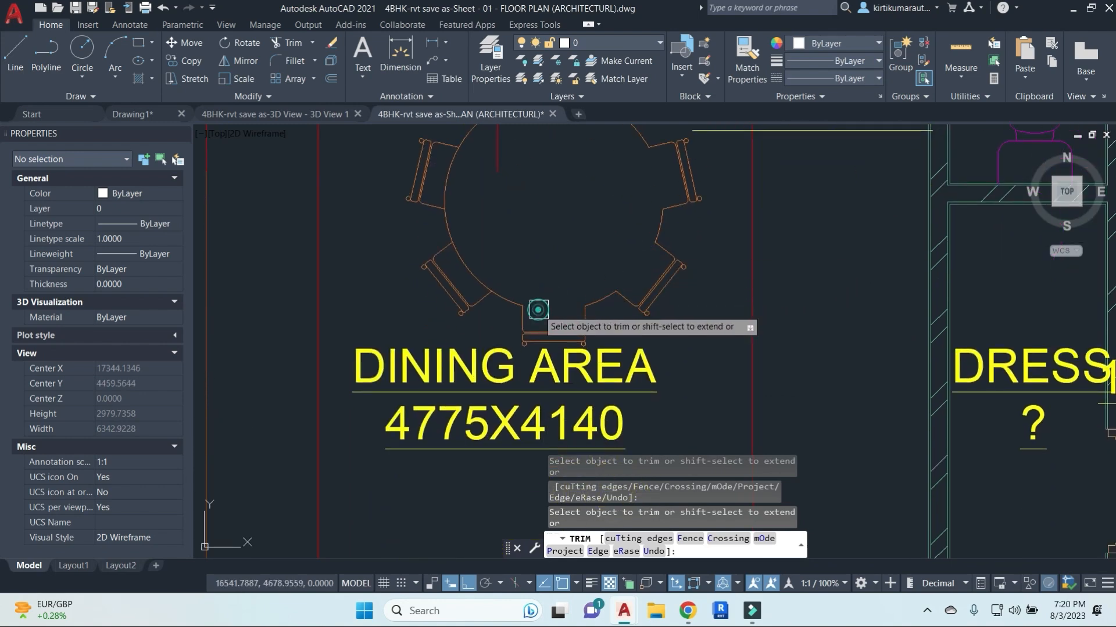
left_click(471, 266)
middle_click_drag(515, 156, 570, 289)
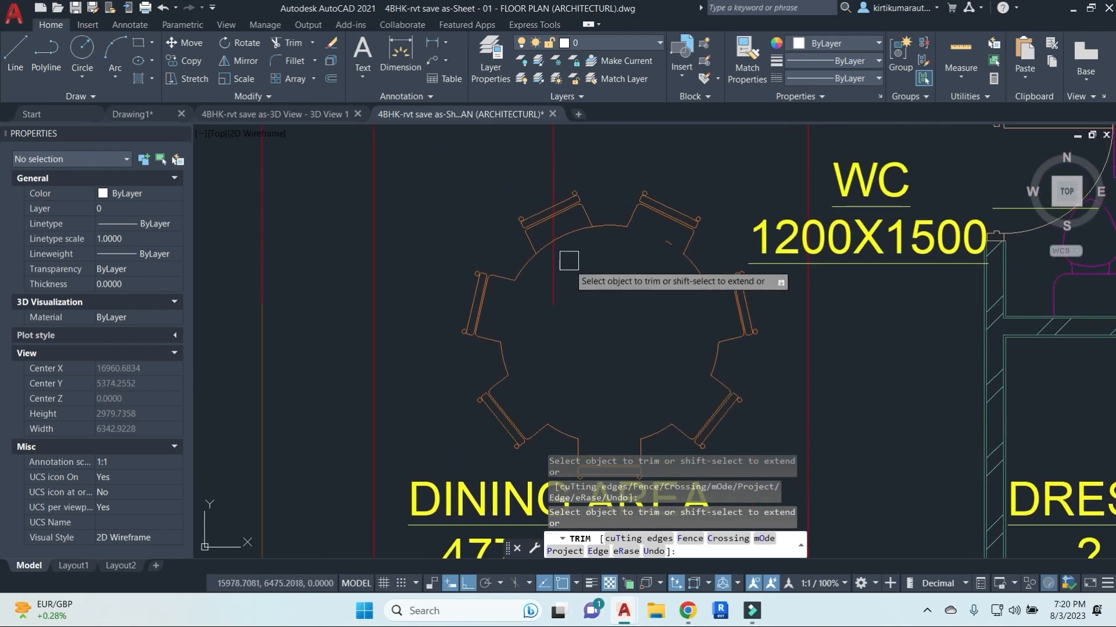
scroll(578, 241, "up", 4)
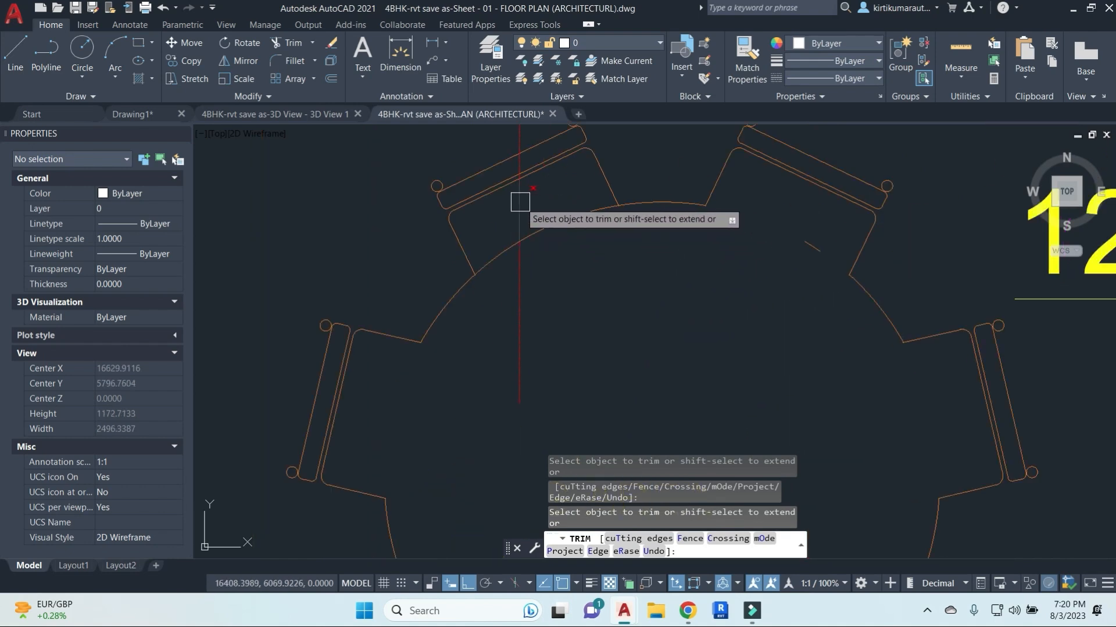
scroll(552, 313, "down", 4)
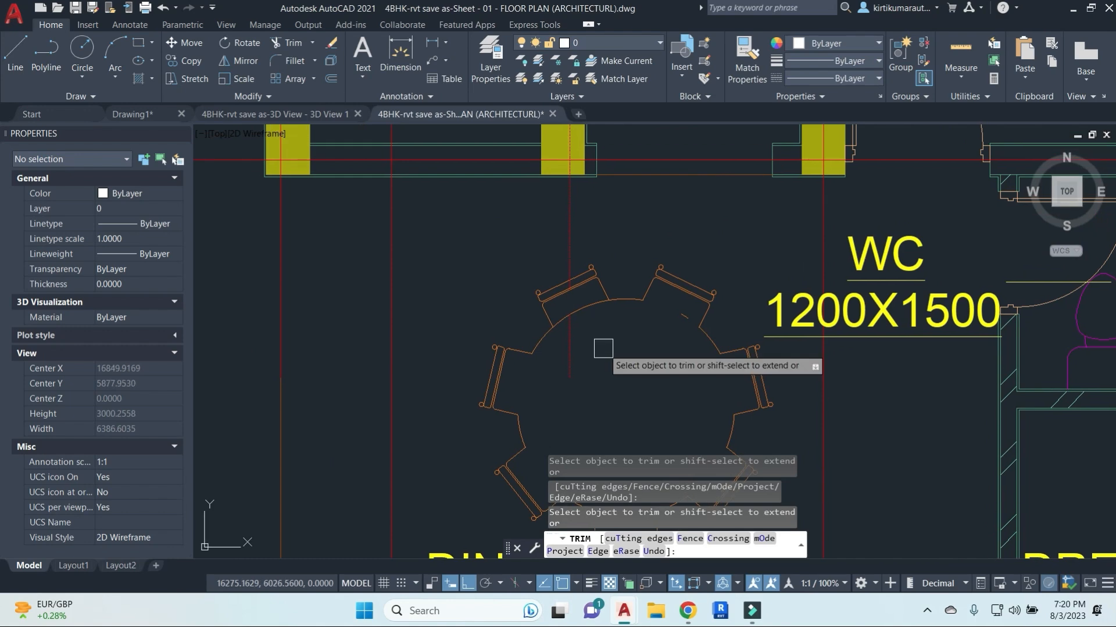
key("Escape")
key("Escape")
key("Escape")
Erase a single object from the middle floor plan and undo the erasure.
scroll(610, 343, "down", 8)
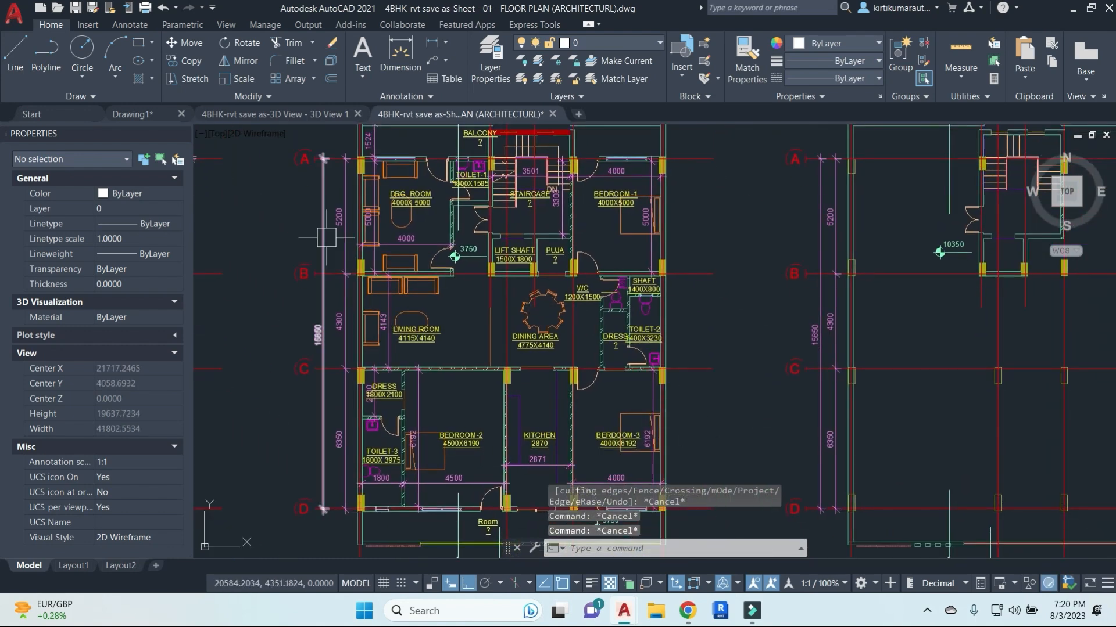
left_click(333, 45)
middle_click_drag(700, 209, 750, 218)
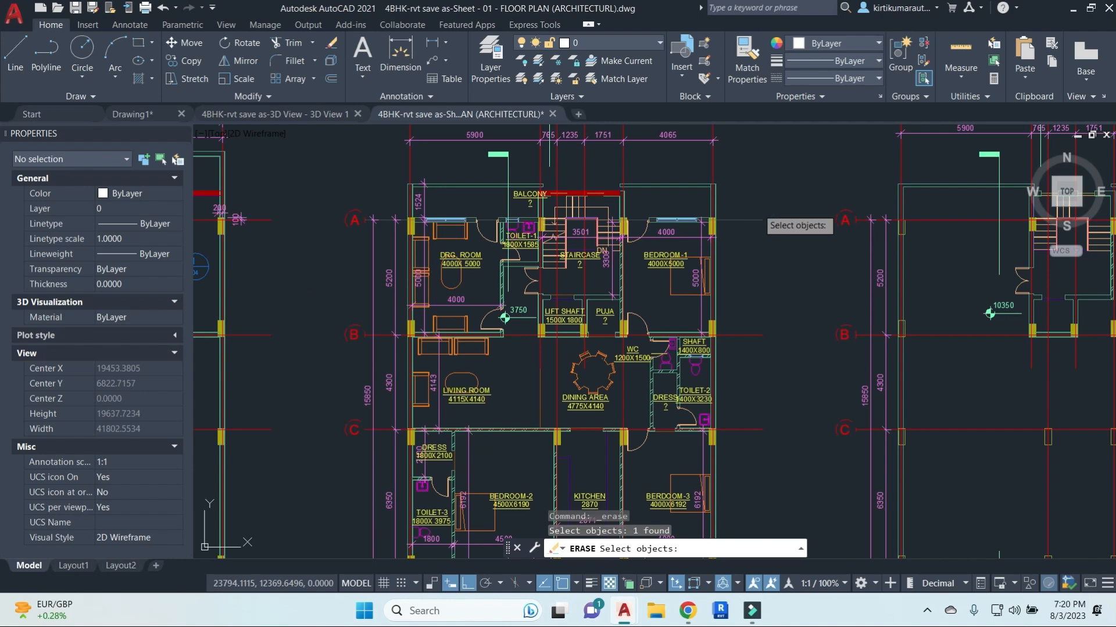
key("Return")
key("ctrl+z")
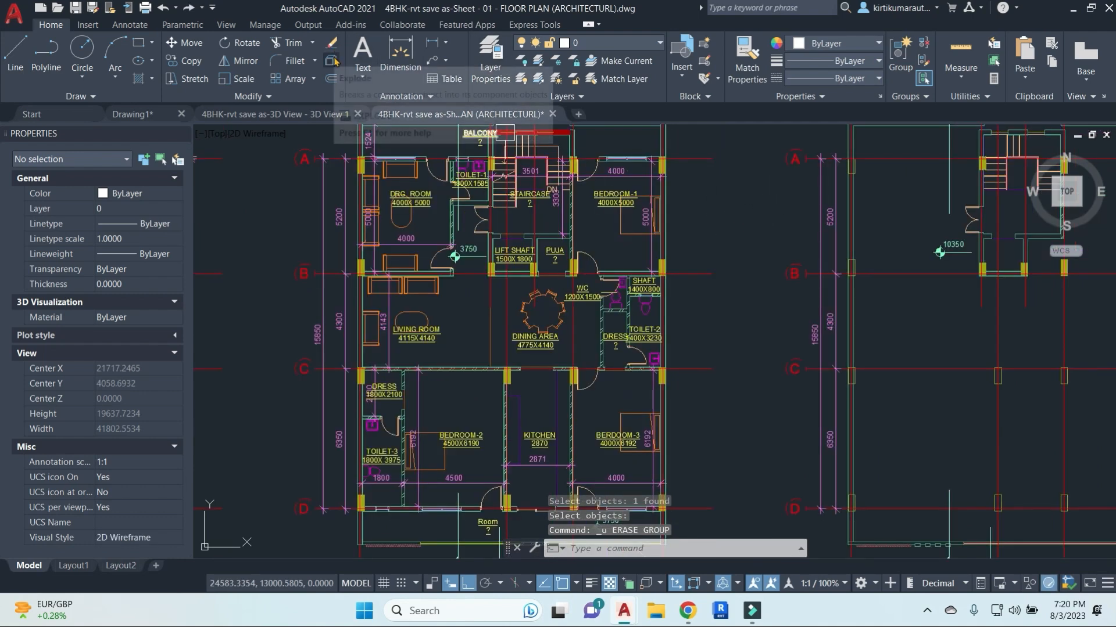
Copy an armchair block from the living room and paste it into the empty area above the floor plans.
scroll(702, 232, "down", 6)
key("Escape")
scroll(654, 212, "up", 6)
scroll(667, 240, "up", 2)
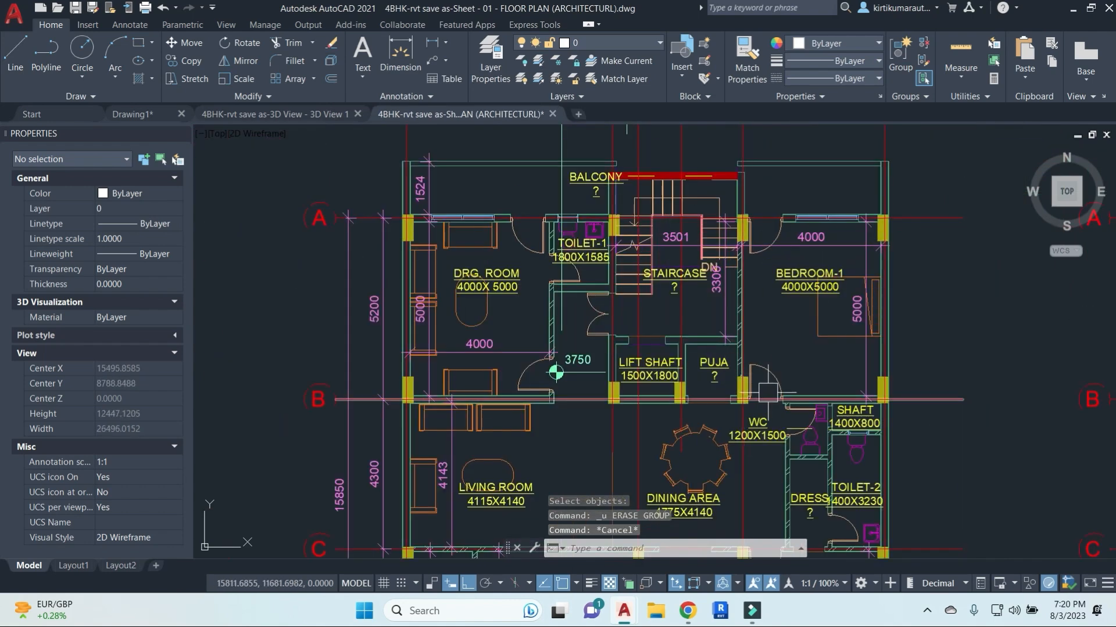
middle_click_drag(713, 434, 773, 308)
left_click(560, 285)
key("ctrl+c")
key("ctrl+v")
scroll(627, 326, "down", 8)
middle_click_drag(669, 219, 665, 323)
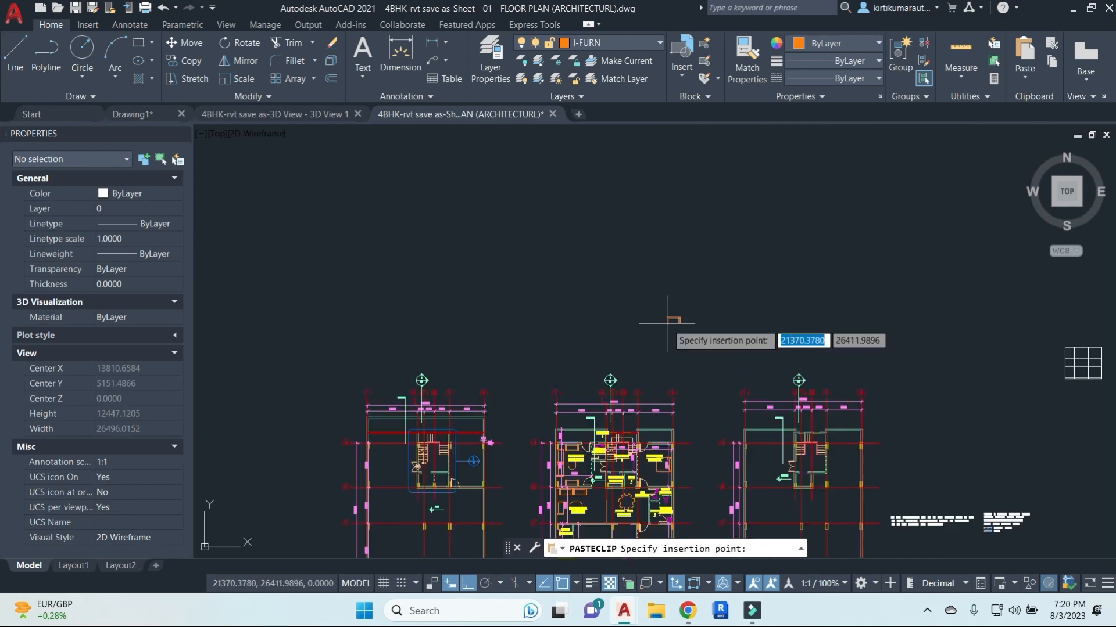
scroll(666, 324, "up", 8)
left_click(683, 336)
Explode the pasted armchair block into separate objects.
scroll(723, 325, "up", 6)
left_click(750, 290)
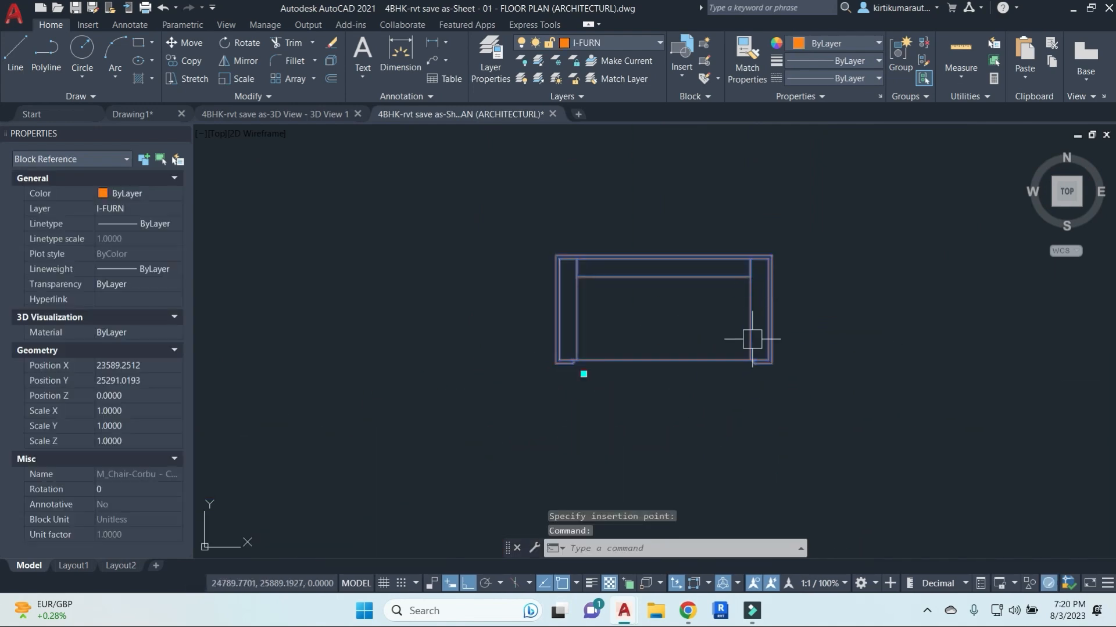
key("Escape")
Erase the exploded armchair's inner right, inner left and upper seat lines.
left_click(750, 313)
left_click(710, 277)
type("e")
key("Return")
left_click(576, 302)
key("Delete")
left_click(749, 272)
key("Escape")
key("Escape")
Select all remaining pieces of the exploded armchair to examine them as separate objects.
left_click(842, 409)
left_click(488, 212)
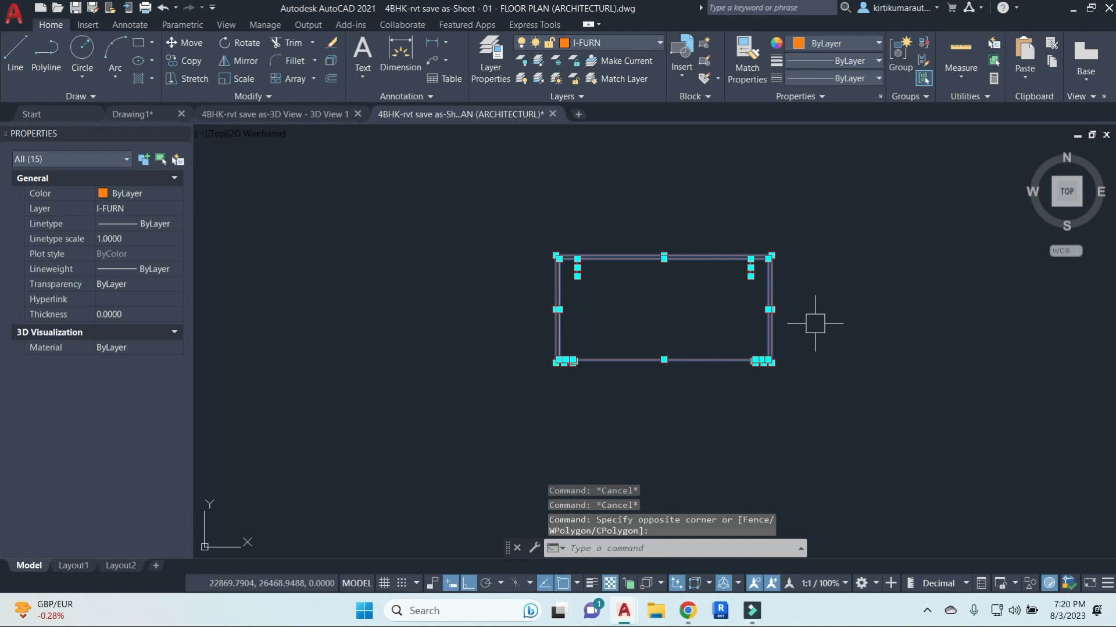
key("Escape")
key("Escape")
key("Escape")
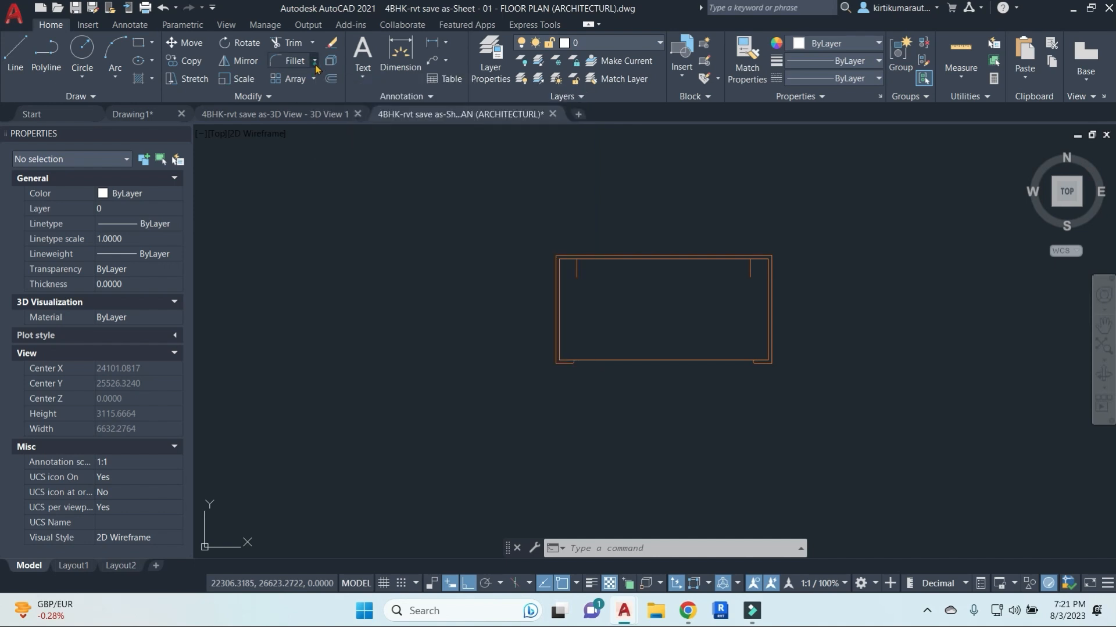
left_click(314, 60)
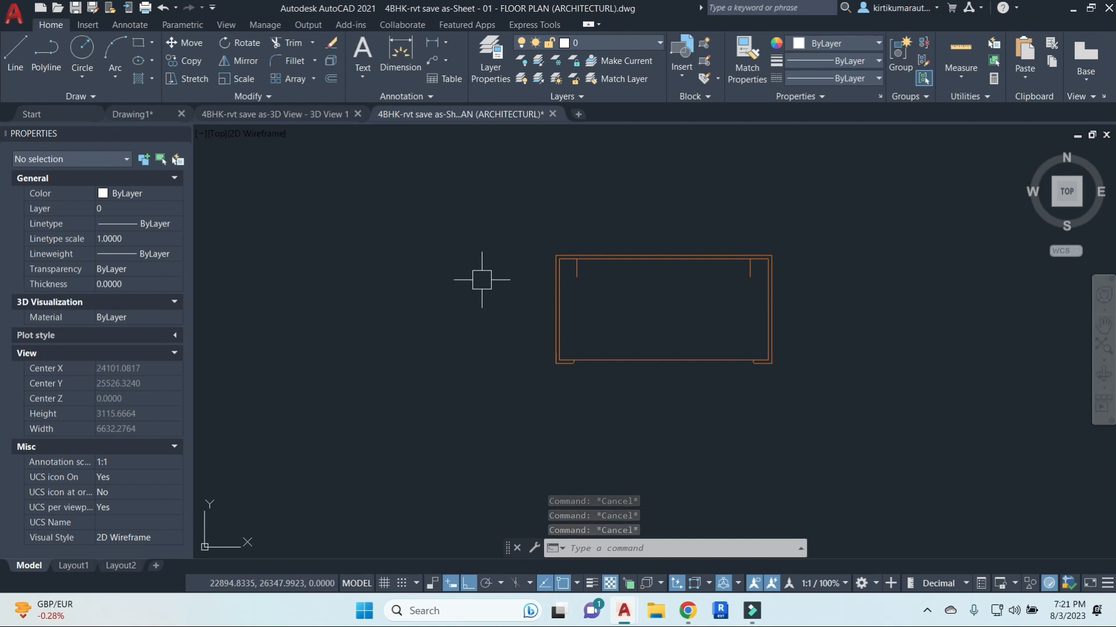
Draw a horizontal line 150 units long in the empty area above and beside the exploded armchair.
key("Escape")
key("Escape")
key("Escape")
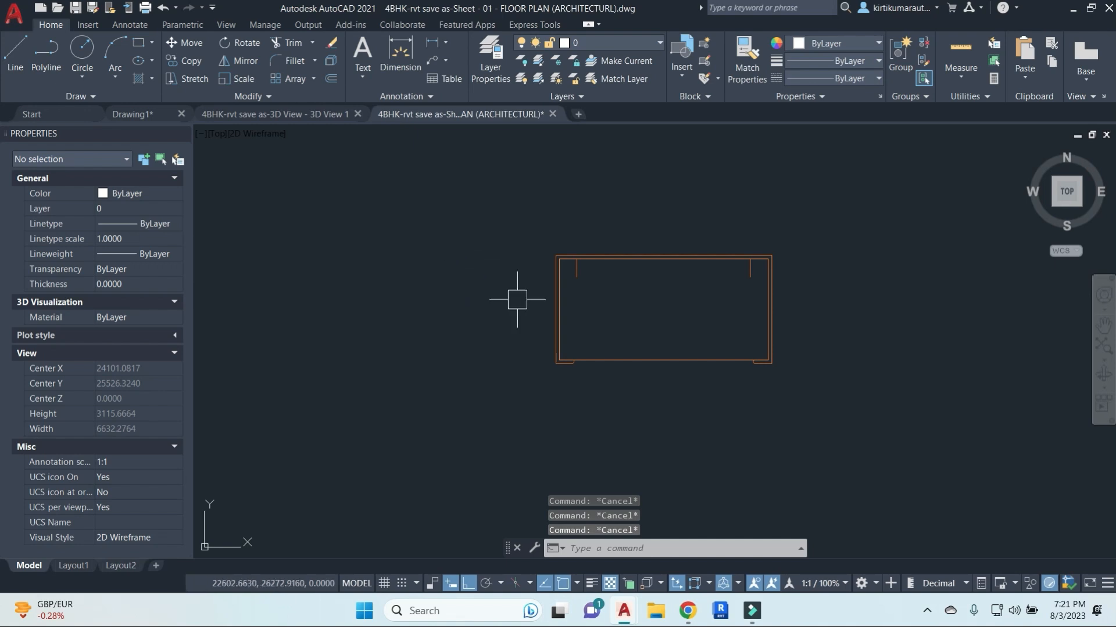
middle_click_drag(707, 374, 521, 423)
type("l")
key("Return")
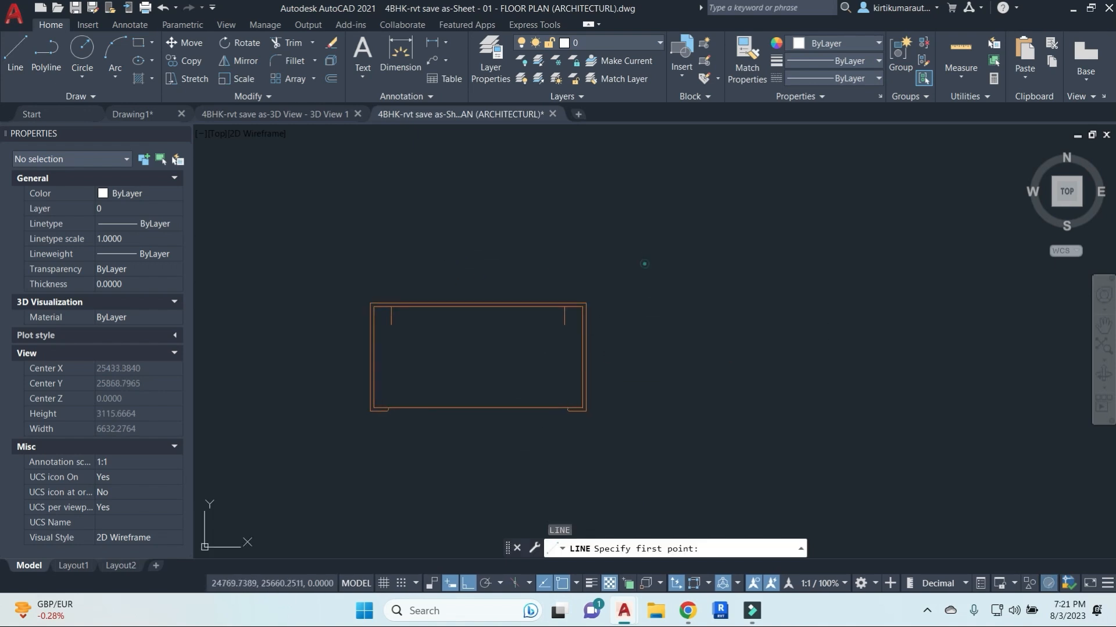
left_click(645, 263)
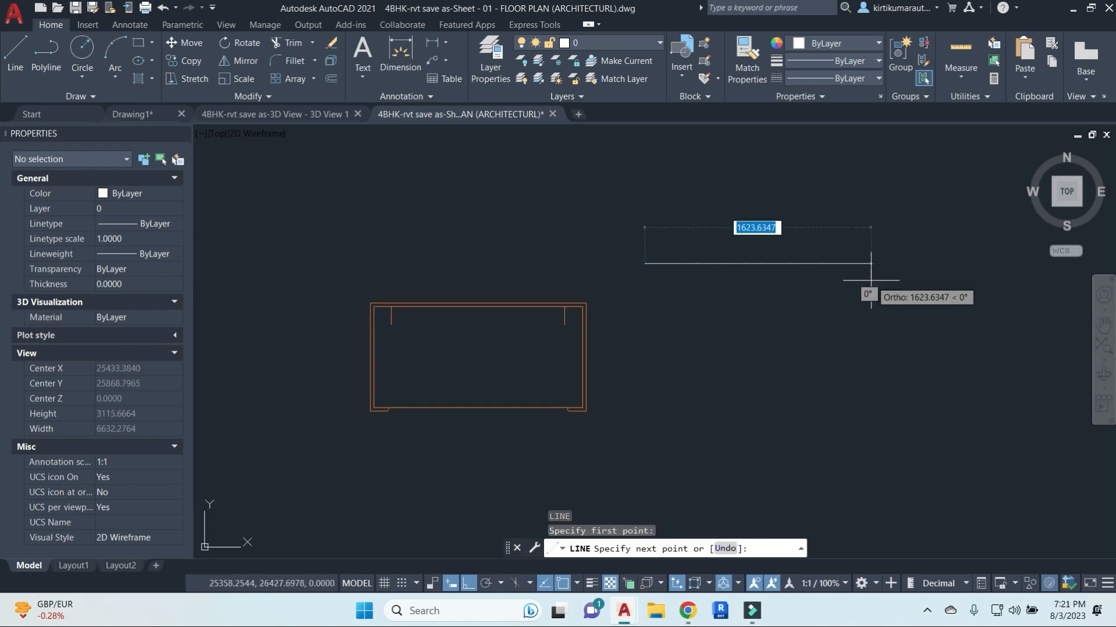
type("15")
key("Return")
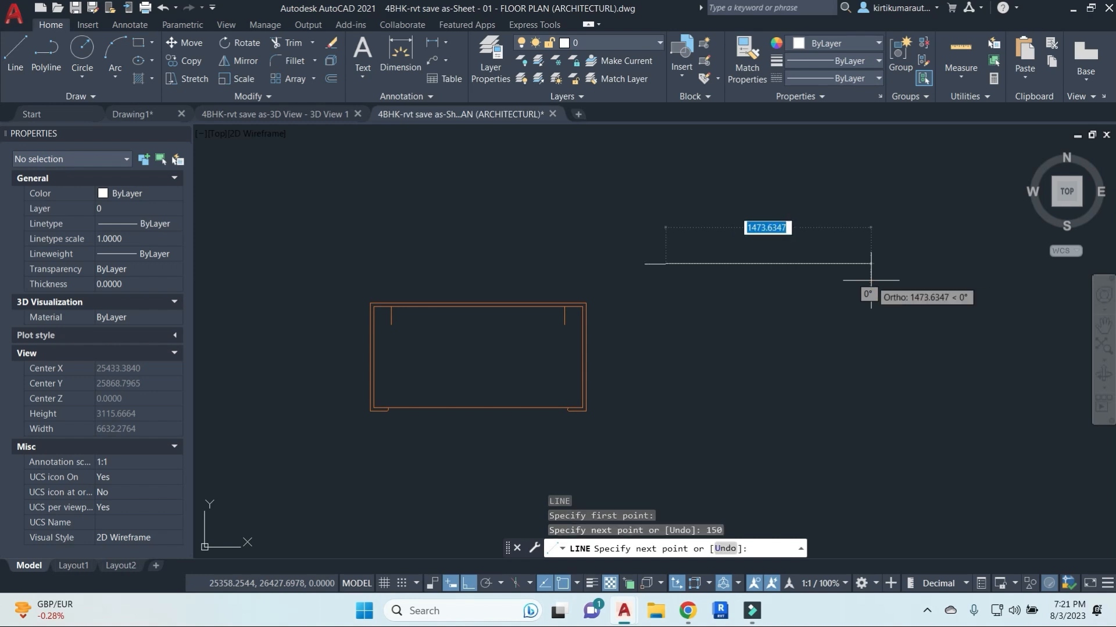
key("Escape")
Copy the horizontal line 50 units straight down.
scroll(643, 259, "up", 10)
key("Escape")
key("Escape")
type("d")
key("Escape")
left_click(751, 246)
type("co")
key("Return")
left_click(846, 264)
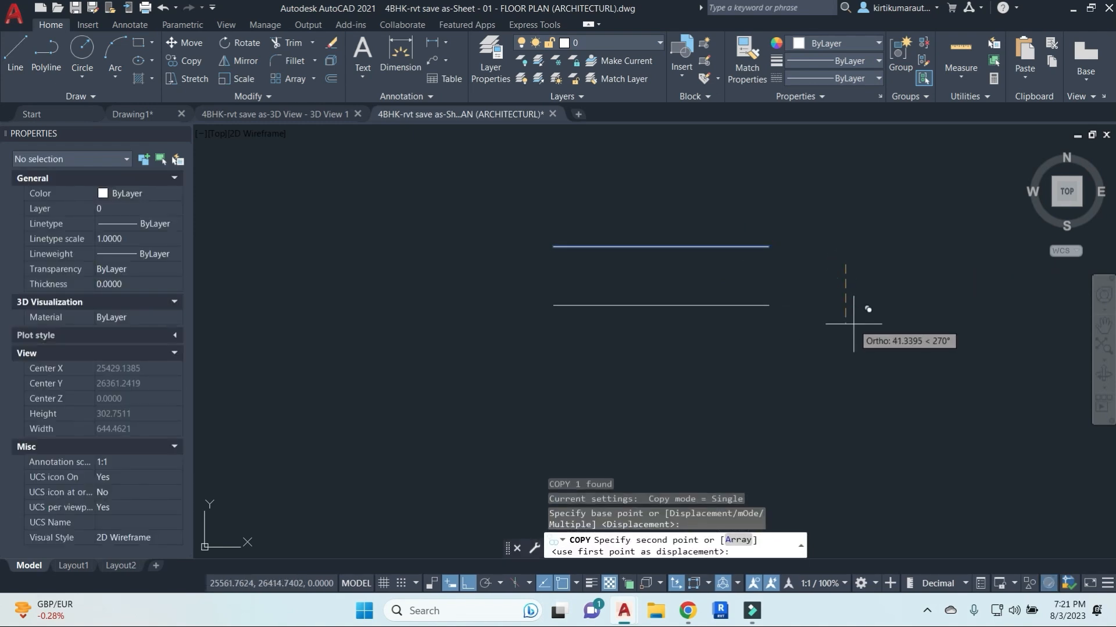
type("50")
key("Return")
key("Escape")
key("Escape")
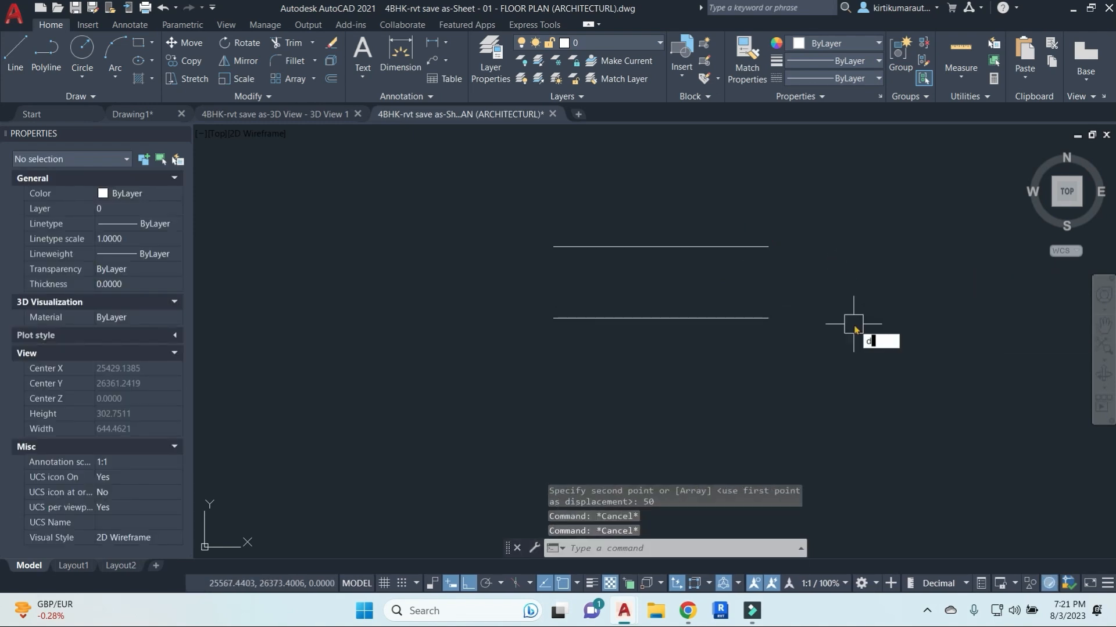
Check the vertical spacing between the two parallel lines with a linear dimension, without placing it.
type("dli")
key("Return")
left_click(758, 247)
left_click(758, 318)
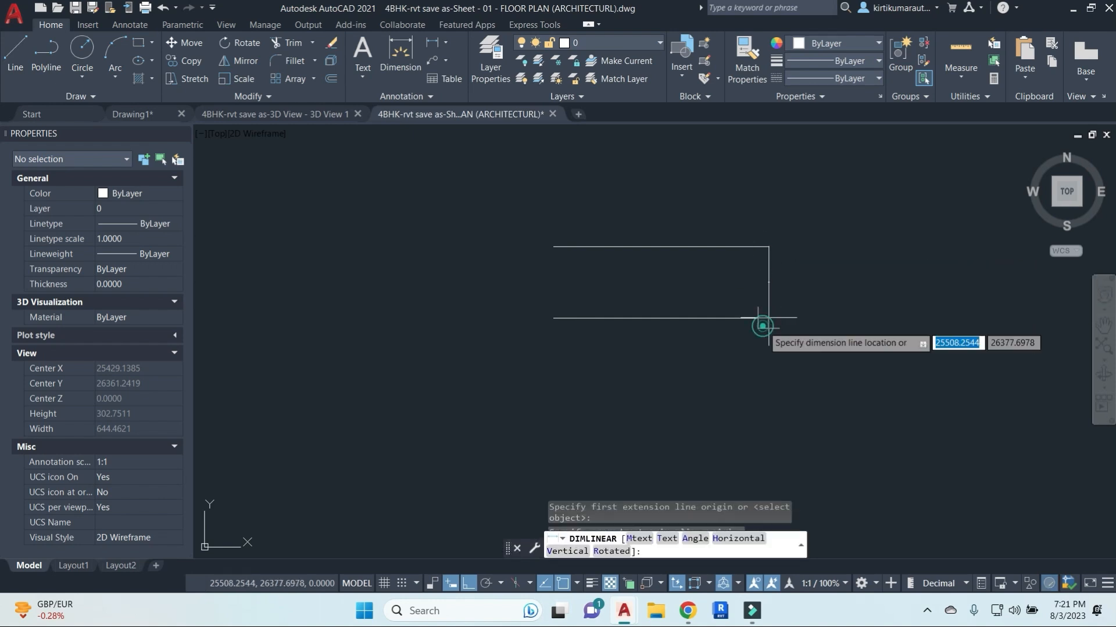
scroll(757, 289, "up", 2)
scroll(749, 279, "up", 3)
scroll(741, 261, "down", 8)
key("Escape")
key("Escape")
Erase one of the two parallel lines so that a single horizontal line remains.
left_click(750, 280)
type("e")
key("Return")
middle_click_drag(773, 323, 772, 349)
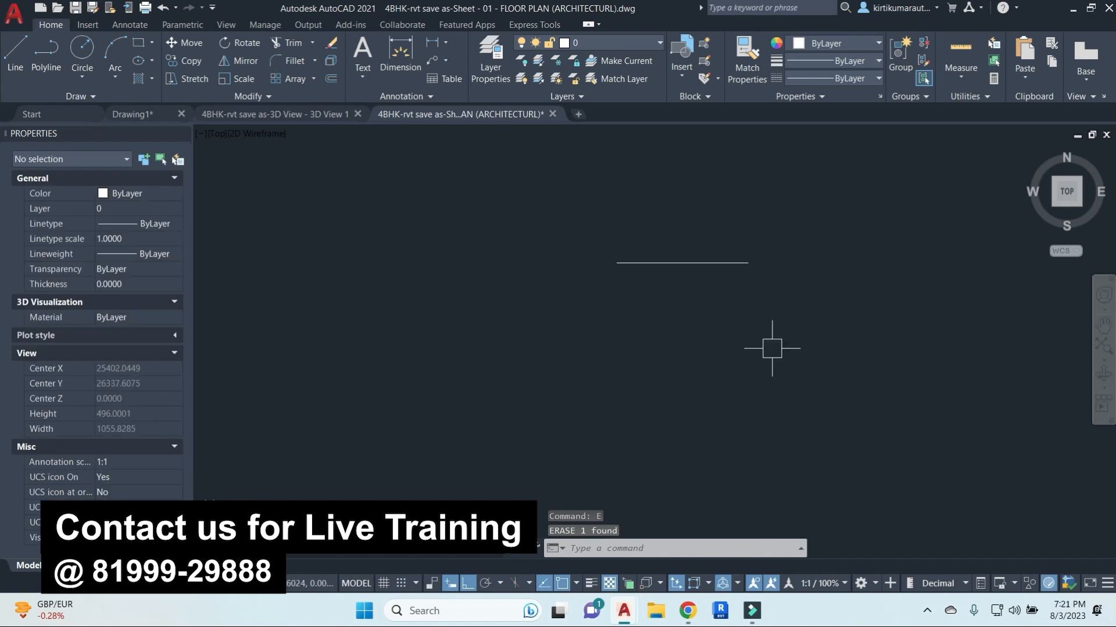
Offset the horizontal line downward five times at a distance of 50, each time from the newest line.
type("o")
key("Return")
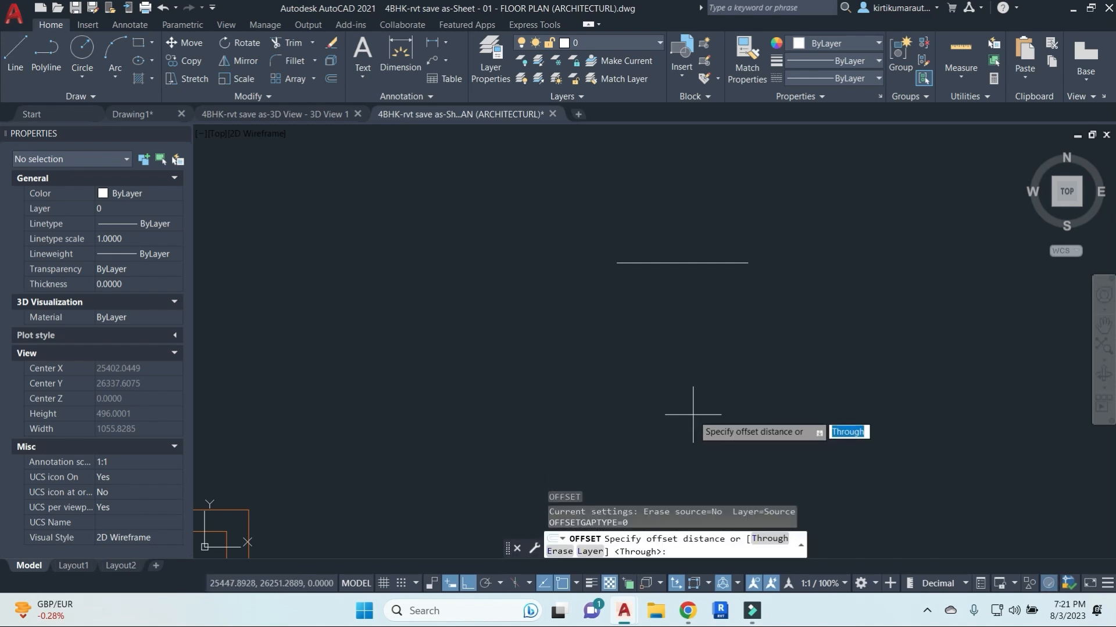
type("50")
key("Return")
left_click(710, 263)
left_click(715, 300)
left_click(714, 306)
left_click(714, 352)
left_click(715, 352)
left_click(719, 413)
left_click(719, 395)
left_click(721, 438)
middle_click_drag(751, 440, 738, 415)
left_click(736, 415)
left_click(722, 458)
middle_click_drag(803, 448, 810, 413)
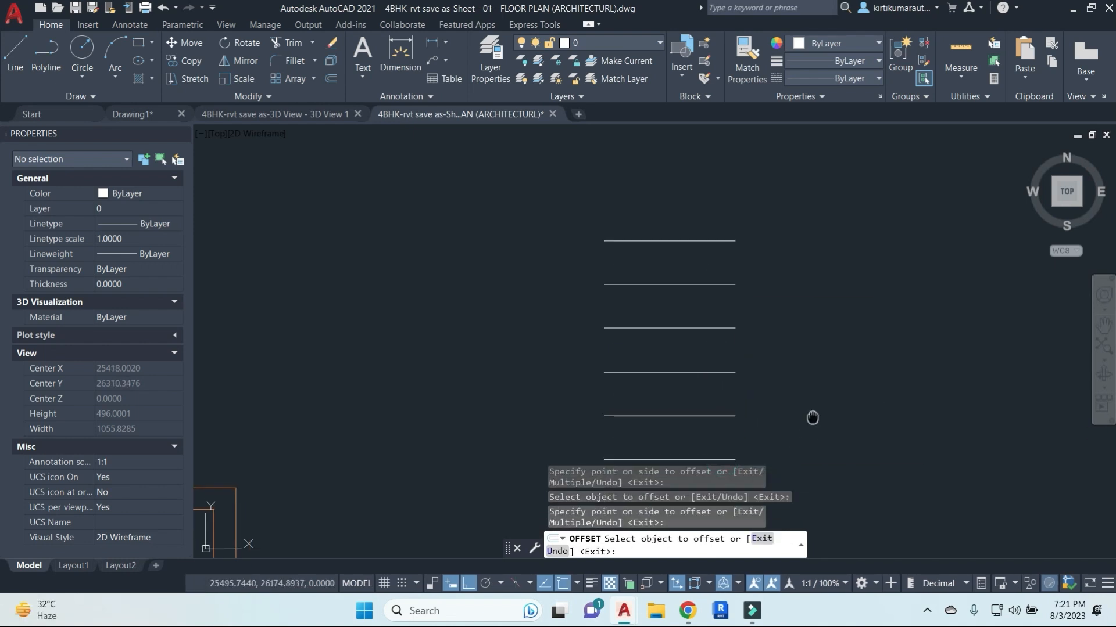
Continue the offset upward from the topmost line, adding several parallel lines at the same 50 spacing.
left_click(709, 198)
left_click(717, 179)
left_click(729, 163)
left_click(742, 135)
scroll(812, 231, "down", 2)
middle_click_drag(811, 256, 781, 346)
left_click(735, 286)
left_click(750, 218)
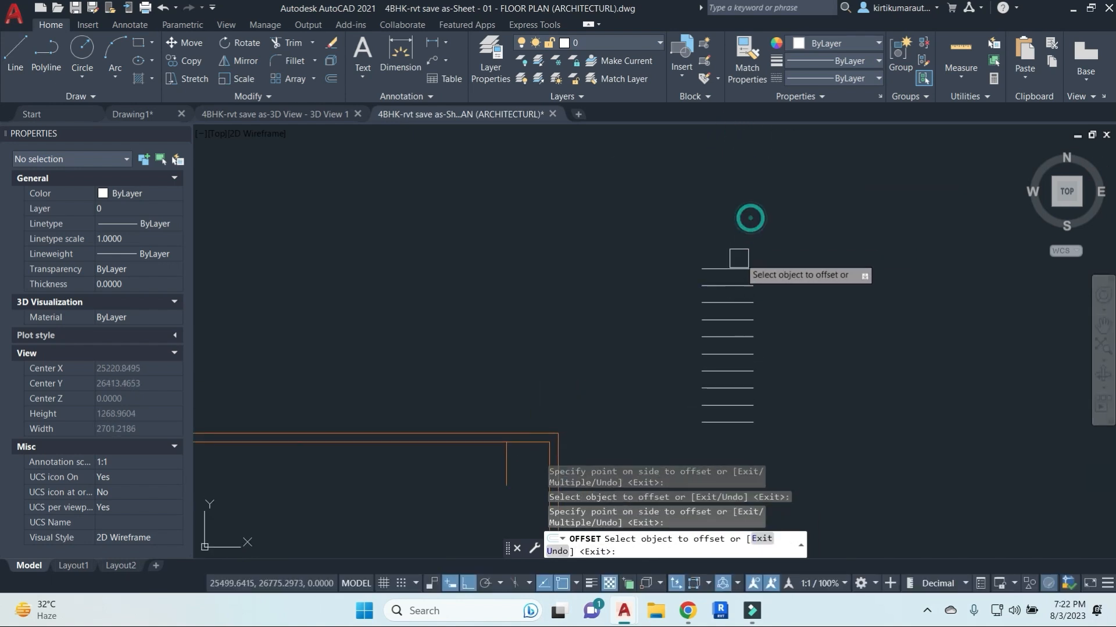
left_click(733, 251)
left_click(747, 192)
Offset the topmost line upward repeatedly at 50 using the Multiple option, extending the stack of parallel lines.
left_click(739, 235)
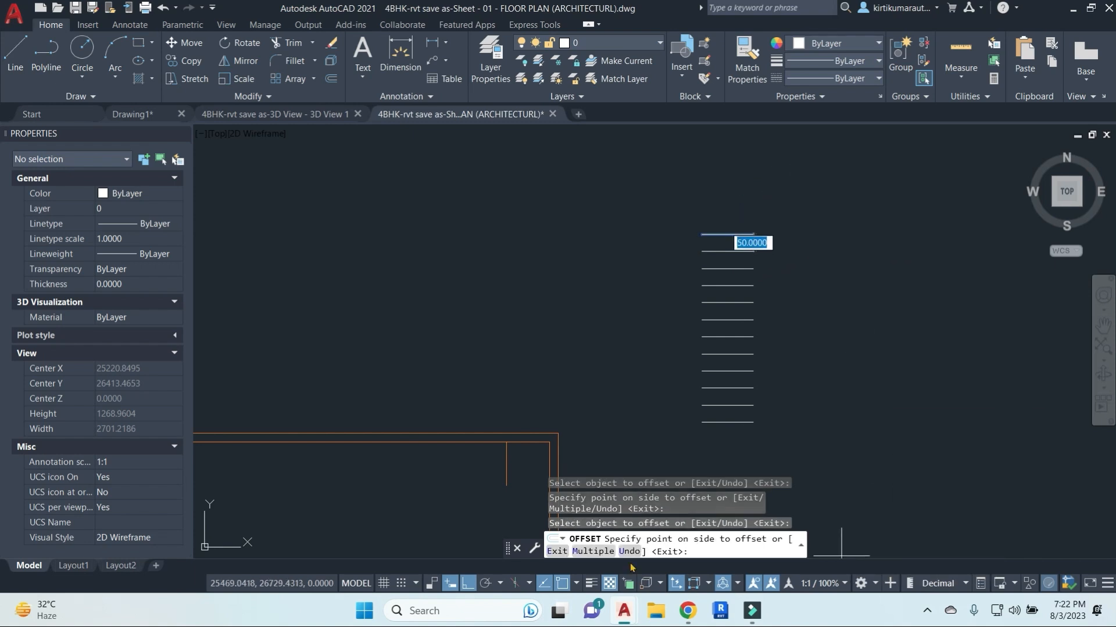
left_click(597, 556)
scroll(822, 226, "down", 2)
middle_click_drag(822, 226, 759, 372)
left_click(791, 255)
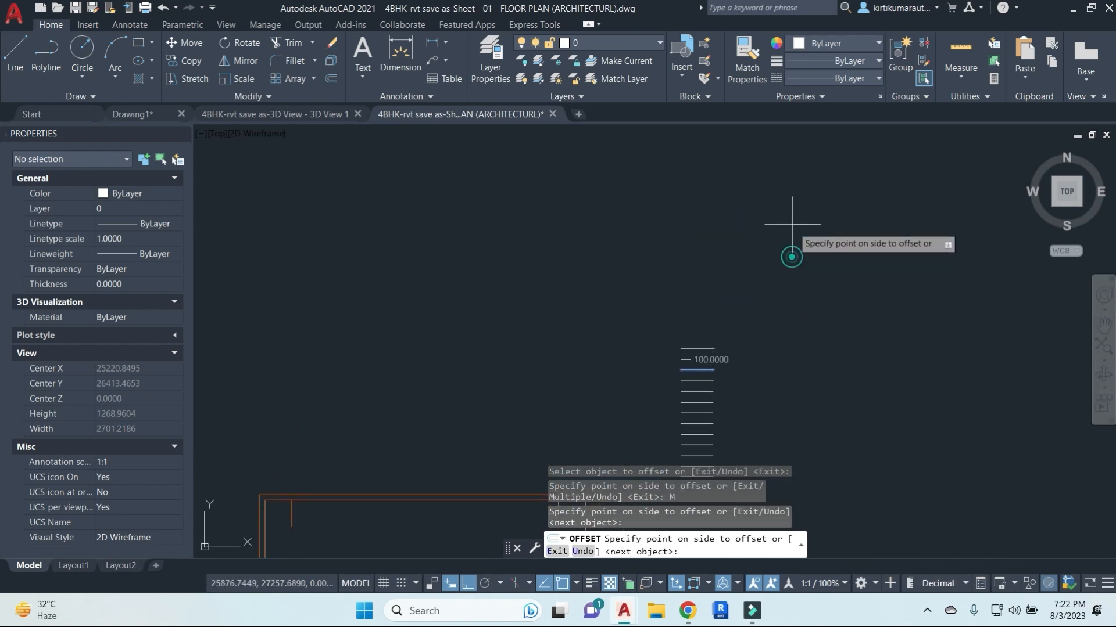
left_click(791, 233)
left_click(792, 208)
left_click(791, 188)
left_click(791, 187)
left_click(791, 177)
left_click(791, 169)
left_click(791, 166)
left_click(791, 159)
left_click(790, 155)
left_click(790, 152)
left_click(790, 151)
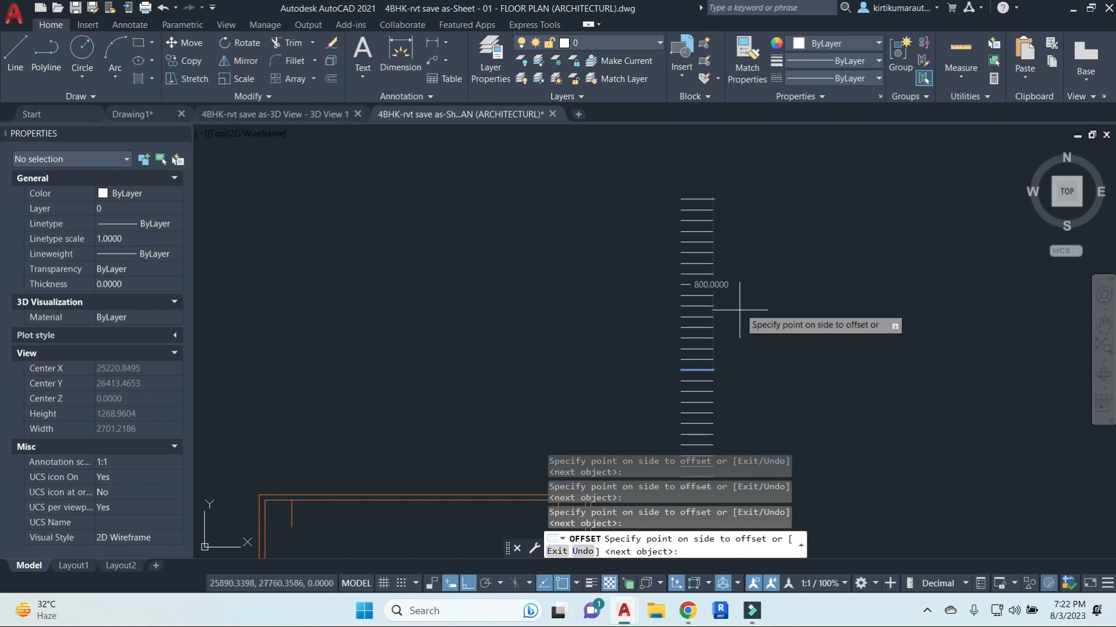
scroll(790, 371, "down", 2)
middle_click_drag(789, 371, 736, 288)
key("Escape")
key("Escape")
key("Escape")
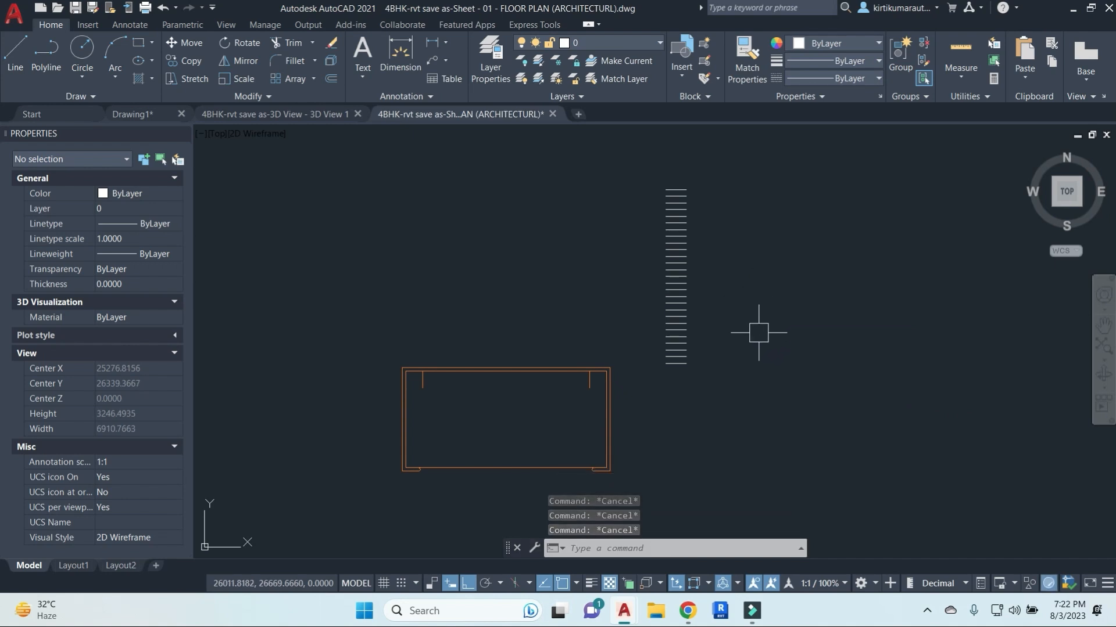
Offset the topmost line of the stack with the Through option, through a freely picked point above it.
type("o")
key("Return")
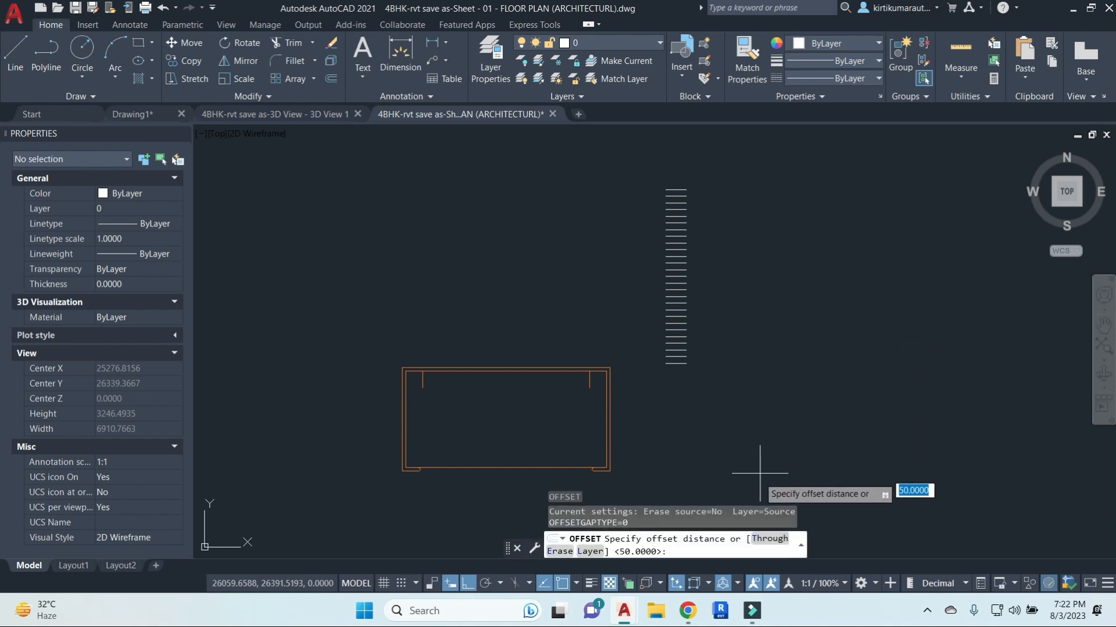
left_click(775, 543)
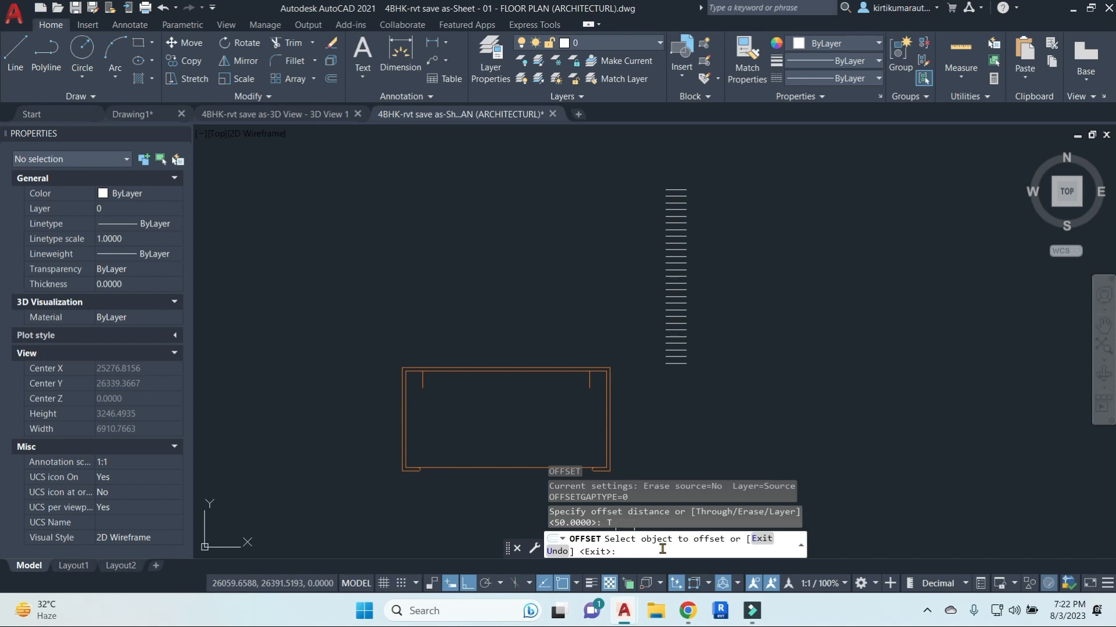
key("Return")
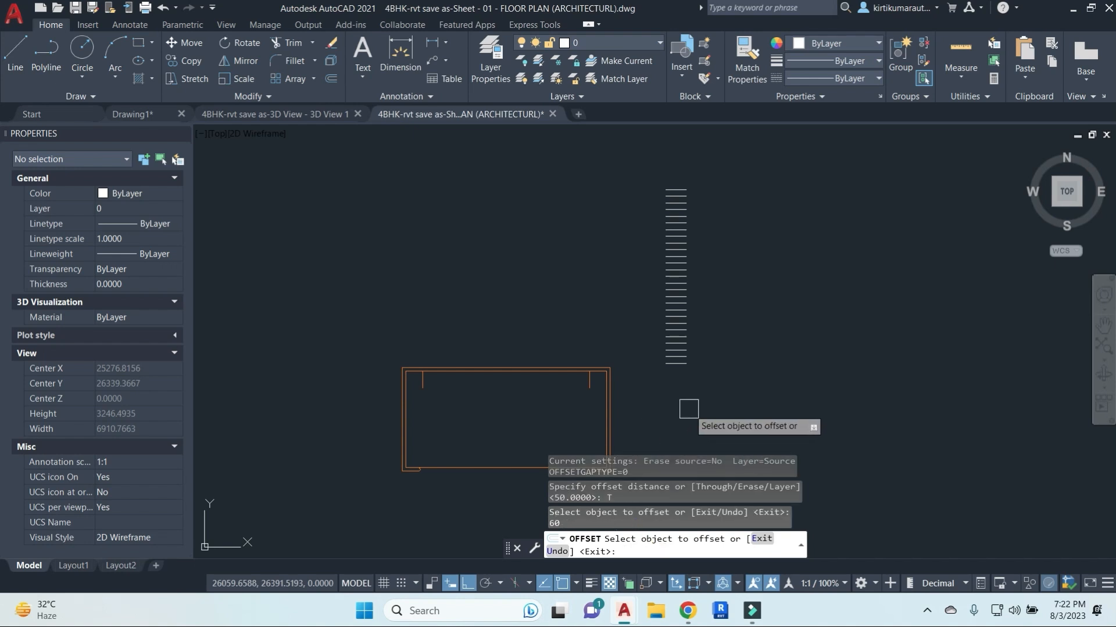
scroll(676, 178, "up", 5)
left_click(668, 221)
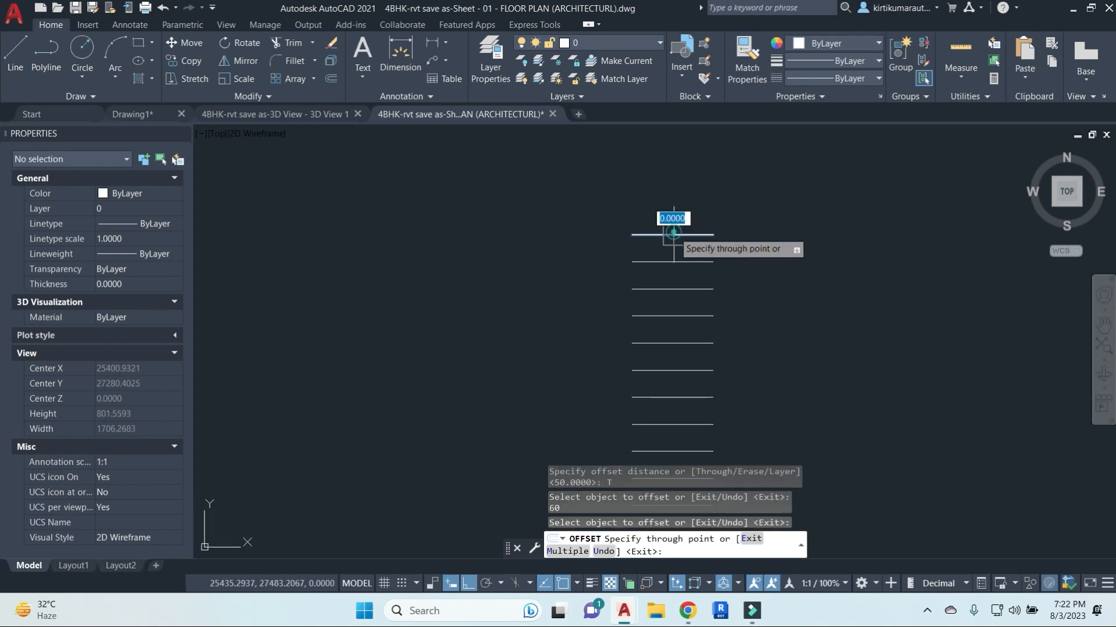
left_click(753, 159)
Offset the stack's former top line upward by 60, and offset the resulting line upward by another 60.
left_click(705, 235)
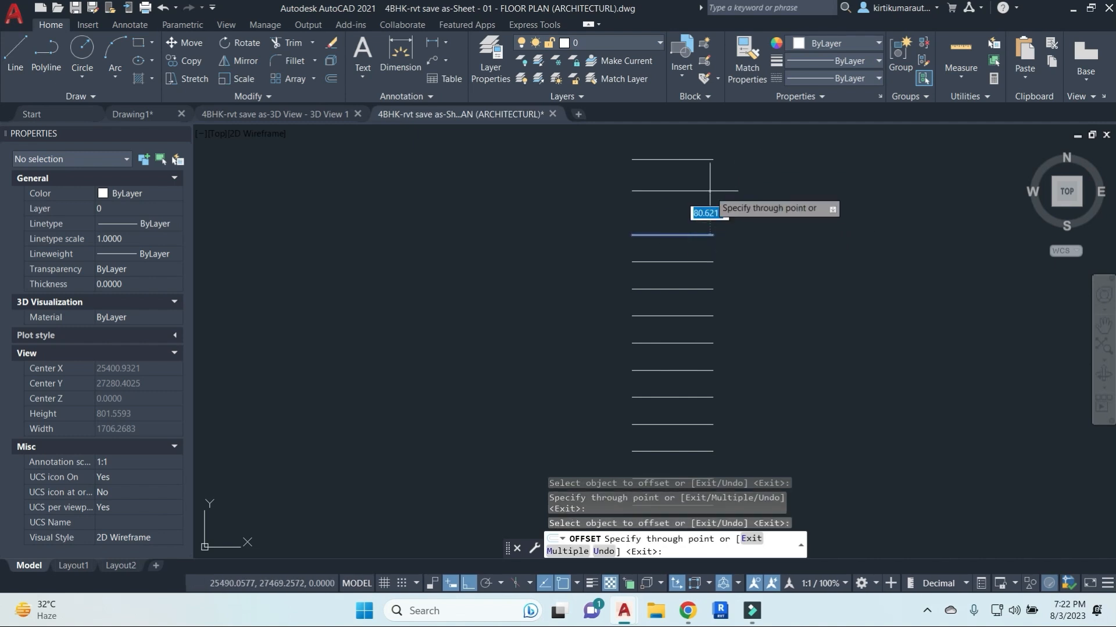
type("60")
key("Return")
left_click(704, 201)
middle_click_drag(730, 157, 714, 296)
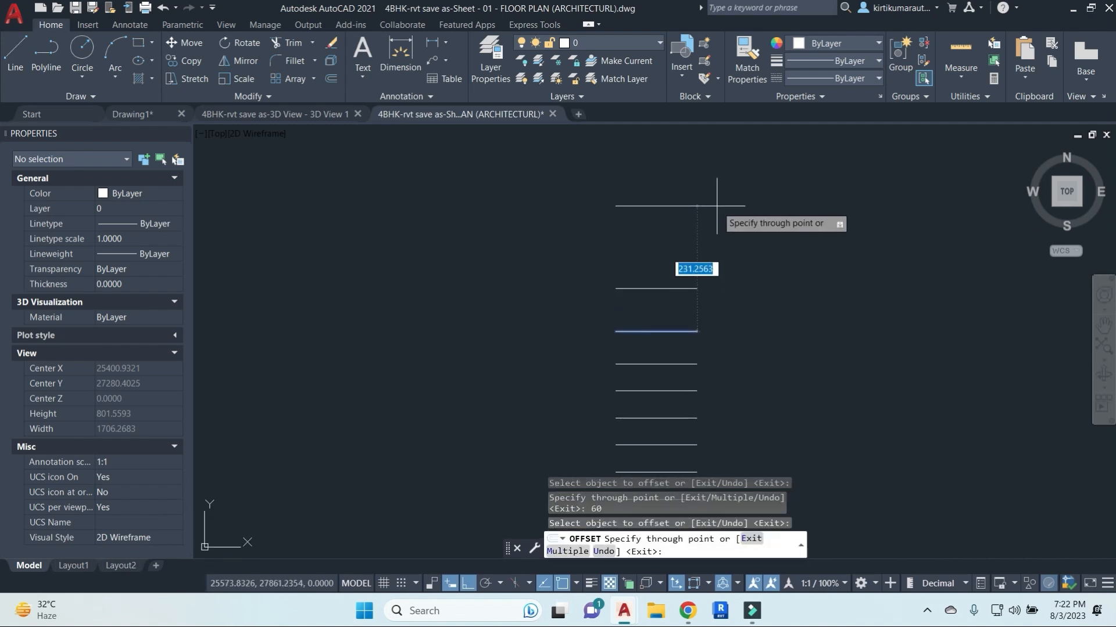
type("60")
key("Return")
middle_click_drag(756, 370, 750, 263)
key("Escape")
key("Escape")
Check the gap between the exploded armchair's two upper horizontal lines with a linear dimension, without placing it.
type("dli")
key("Return")
scroll(760, 302, "down", 2)
scroll(653, 391, "up", 2)
key("Escape")
key("Escape")
key("Escape")
type("dli")
key("Return")
left_click(542, 262)
left_click(541, 273)
scroll(540, 269, "up", 3)
key("Escape")
scroll(545, 230, "down", 10)
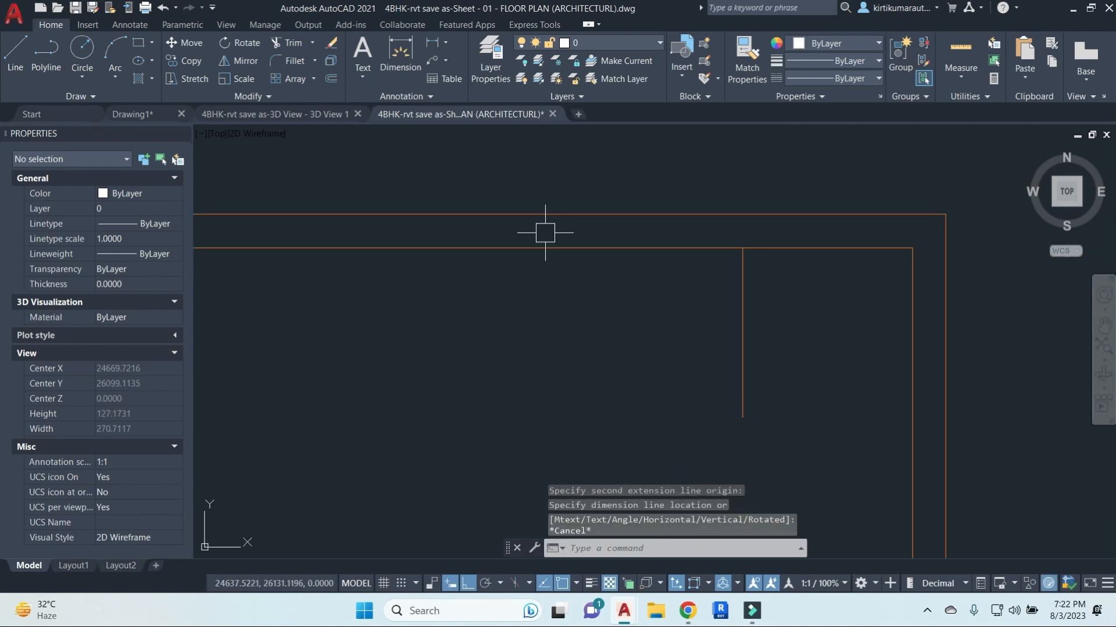
middle_click_drag(555, 326, 576, 334)
key("Escape")
key("Escape")
key("Escape")
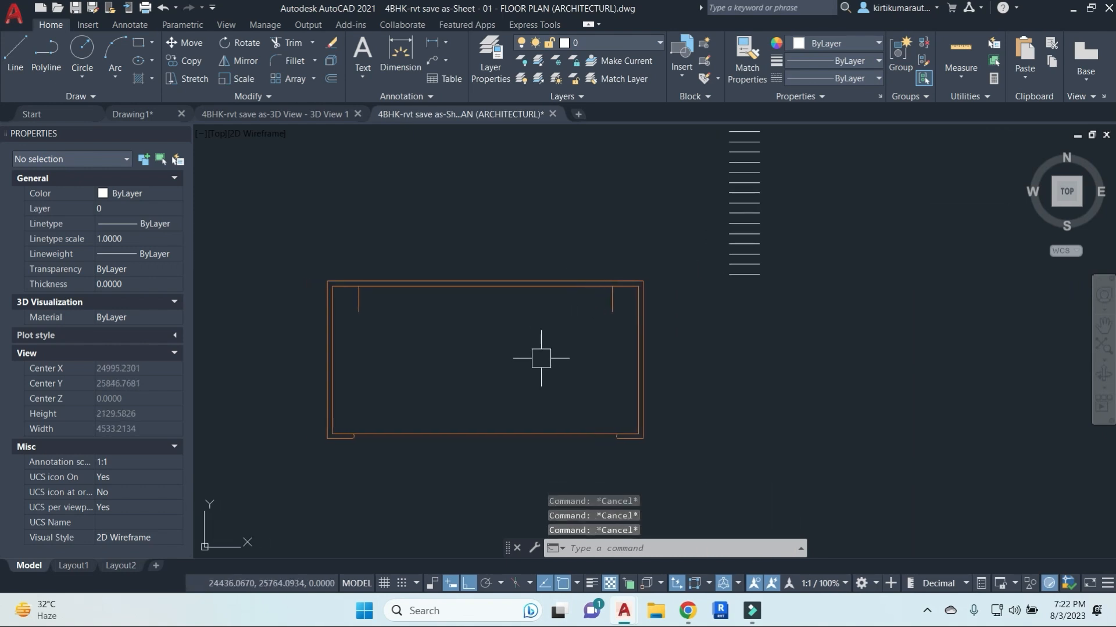
type("o")
key("Return")
scroll(570, 278, "up", 5)
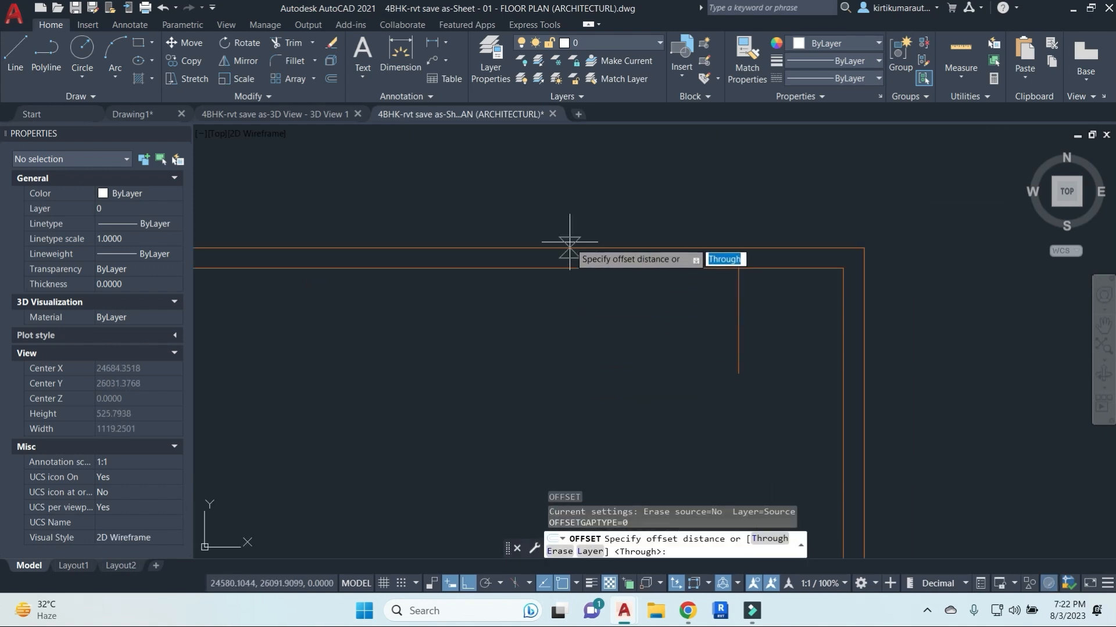
key("Escape")
key("Escape")
Offset the armchair's inner upper line downward six times in succession, picking the gap between its two upper lines as the offset distance.
type("o")
key("Return")
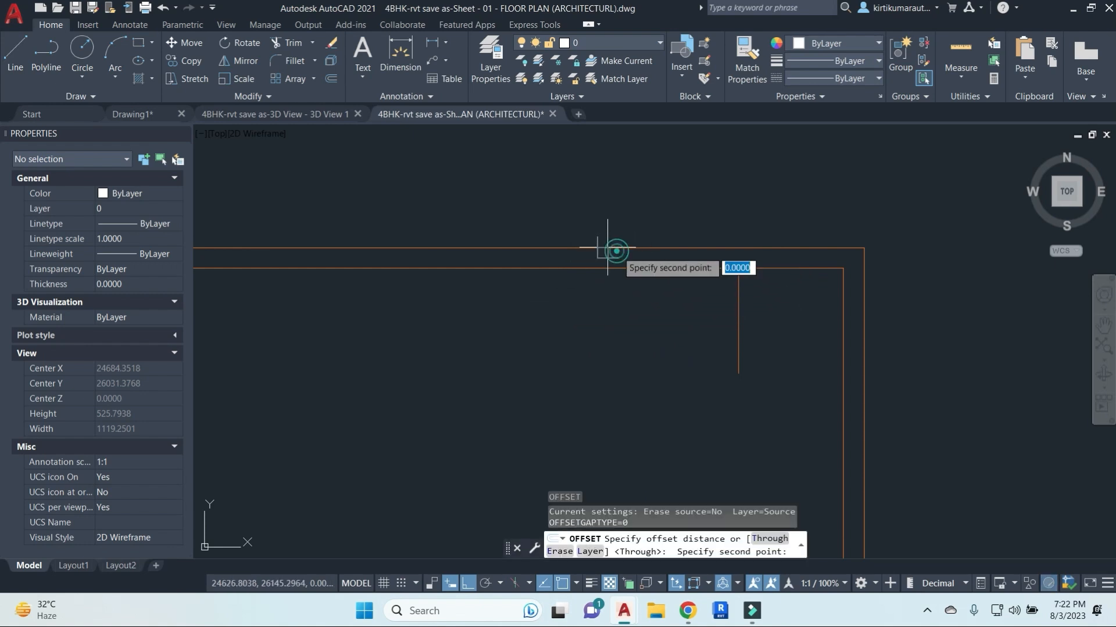
left_click(607, 268)
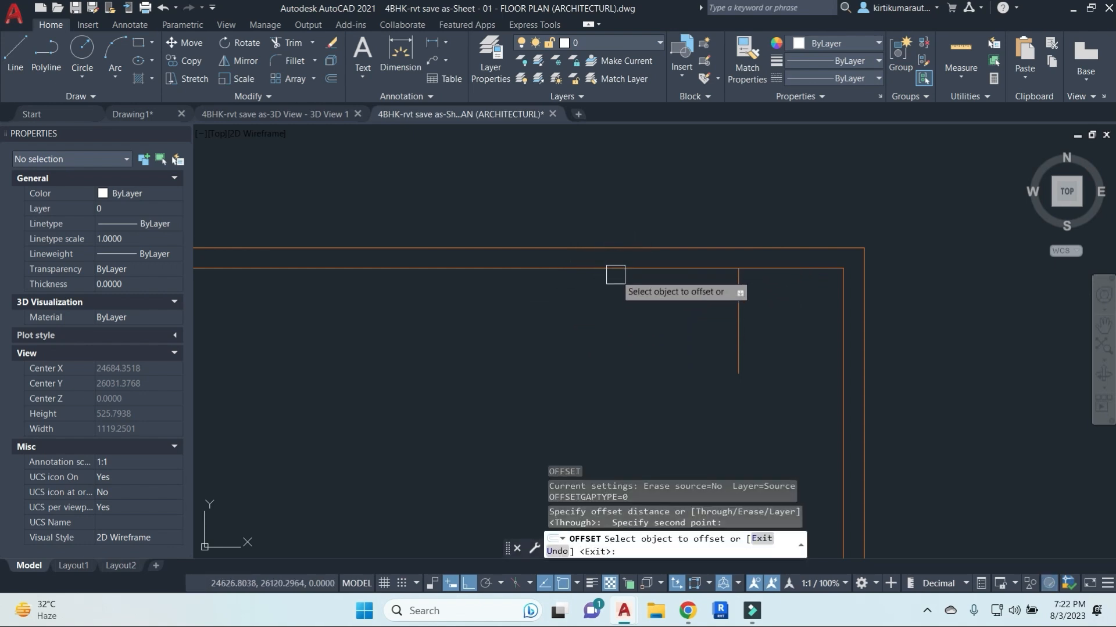
left_click(607, 269)
left_click(601, 337)
left_click(610, 291)
left_click(608, 372)
left_click(605, 319)
left_click(603, 316)
left_click(613, 376)
left_click(609, 332)
left_click(607, 399)
left_click(601, 352)
left_click(597, 418)
left_click(597, 376)
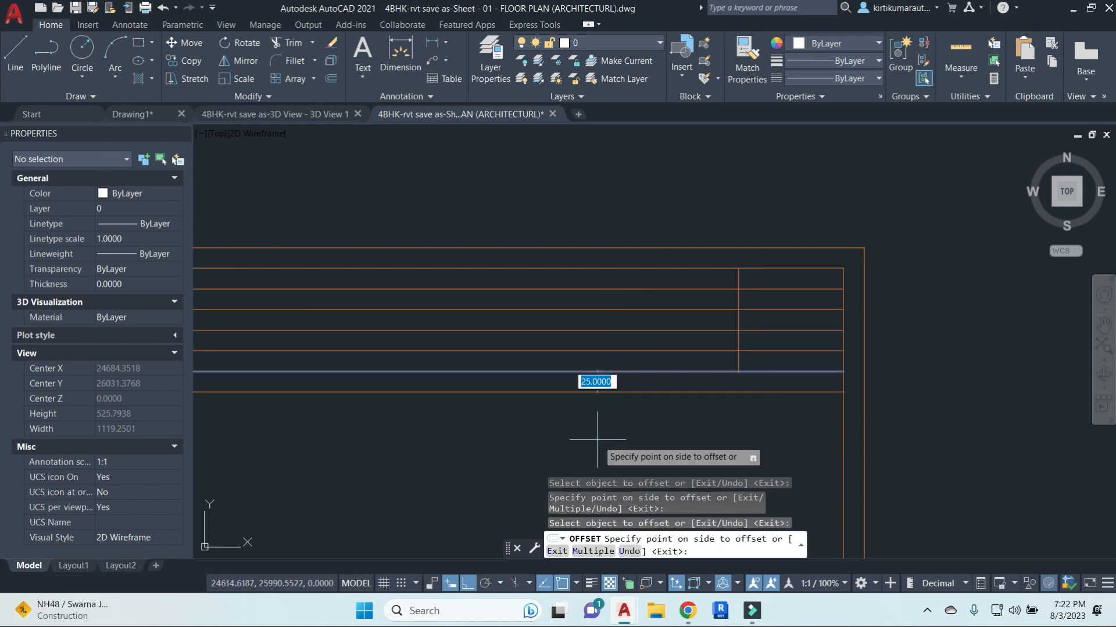
left_click(598, 425)
key("Escape")
key("Escape")
Check the spacing between the lowest two offset lines inside the armchair with a linear dimension, without placing it.
type("dli")
key("Return")
left_click(618, 393)
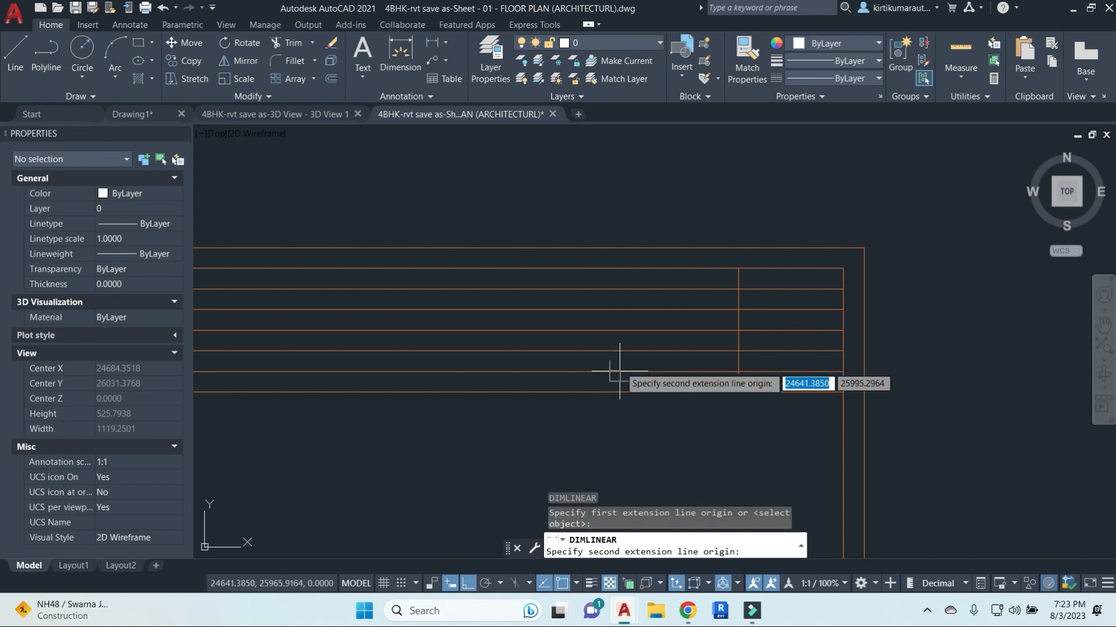
left_click(616, 373)
scroll(616, 375, "up", 8)
key("Escape")
key("Escape")
key("Escape")
scroll(618, 348, "down", 8)
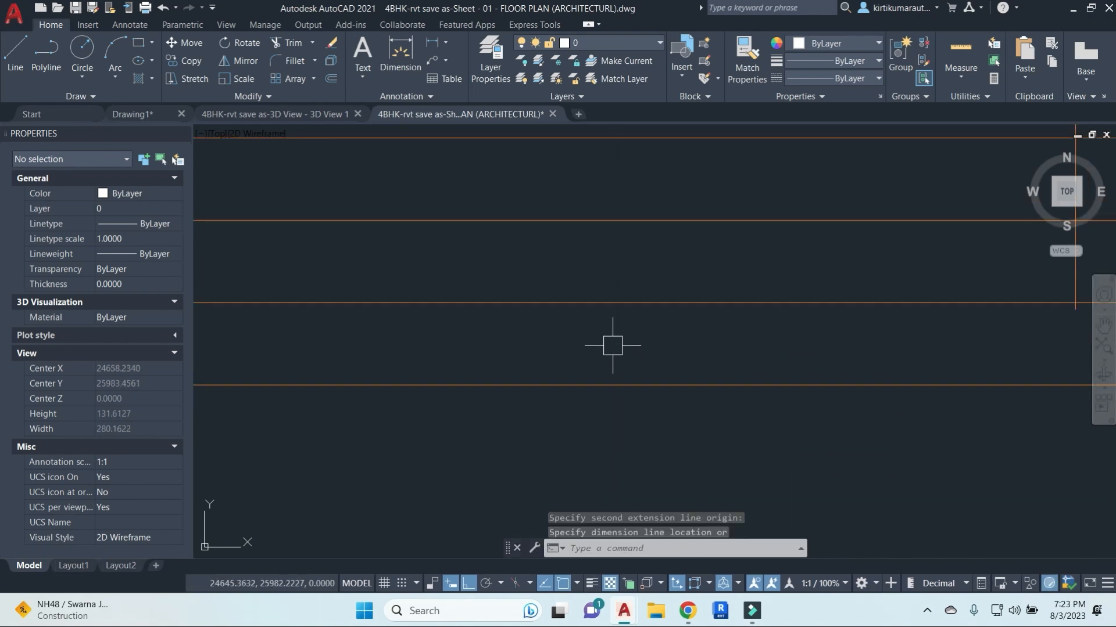
Erase the armchair with its offset lines and the stack of parallel lines beside it.
left_click(696, 427)
left_click(405, 254)
type("e")
key("Return")
left_click(724, 290)
left_click(612, 169)
type("e")
key("Return")
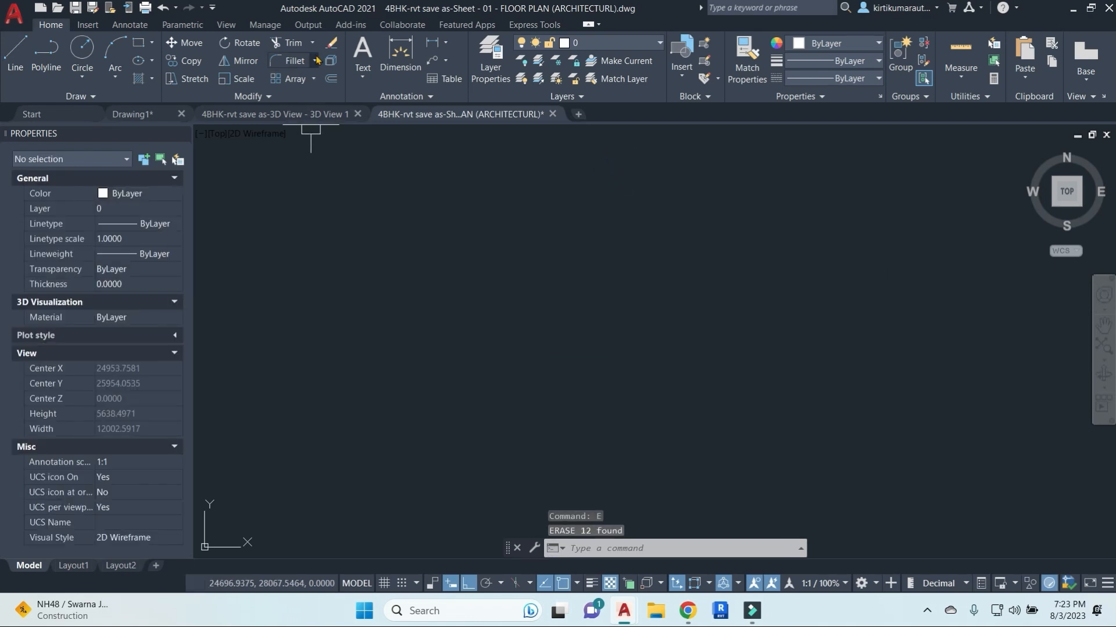
left_click(316, 61)
key("Escape")
key("Escape")
key("Escape")
type("rec")
key("Return")
left_click(505, 241)
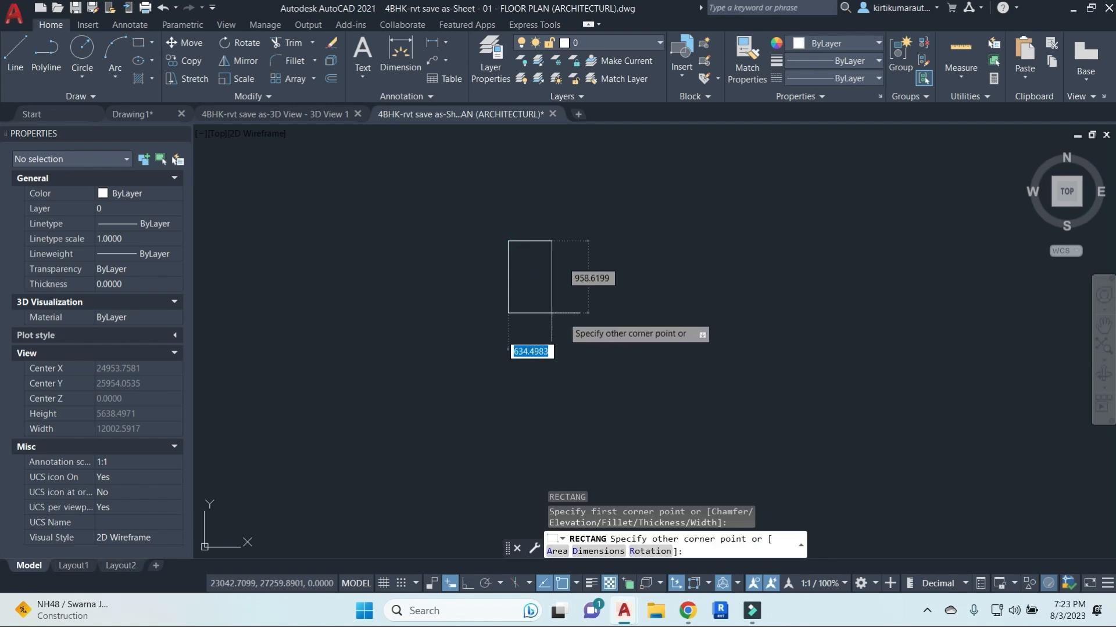
scroll(527, 277, "down", 12)
key("Escape")
Draw a large, nearly square rectangle in the empty area above the floor plans.
scroll(607, 328, "up", 8)
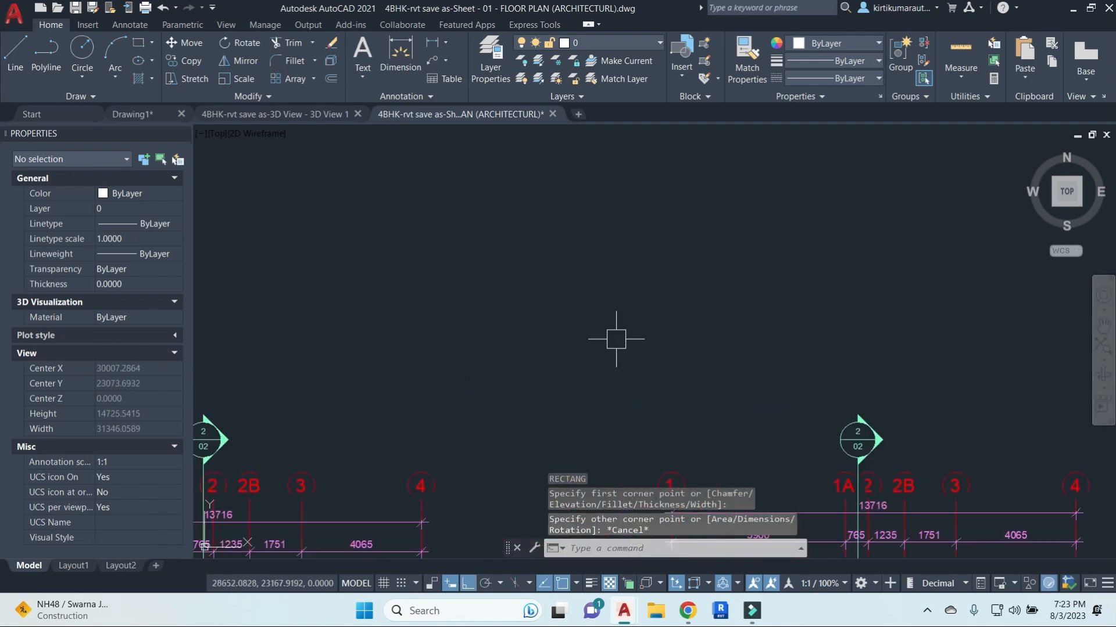
key("Return")
left_click(498, 260)
left_click(653, 398)
middle_click_drag(730, 310, 622, 299)
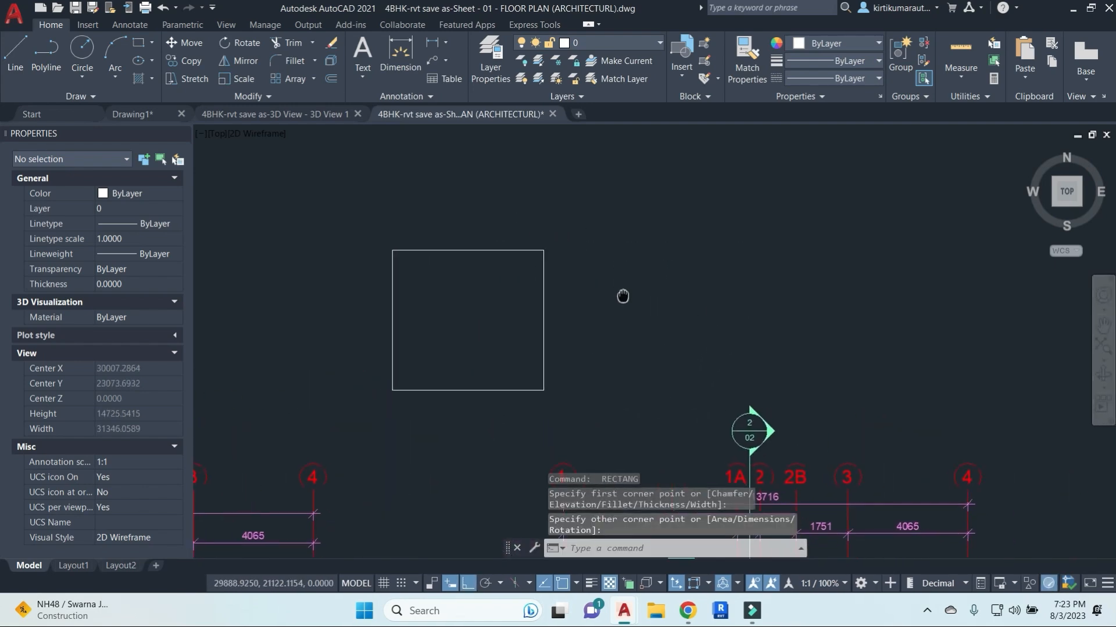
key("Escape")
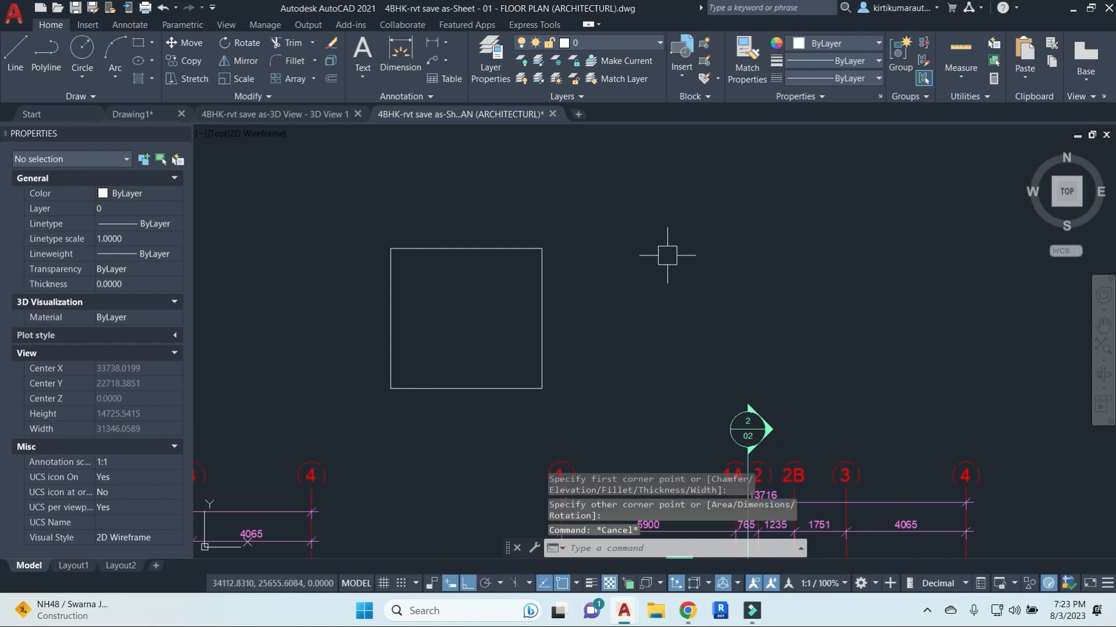
Draw a smaller rectangle, about 3500 units square, to the right of the large one.
type("rec")
key("Return")
left_click(646, 260)
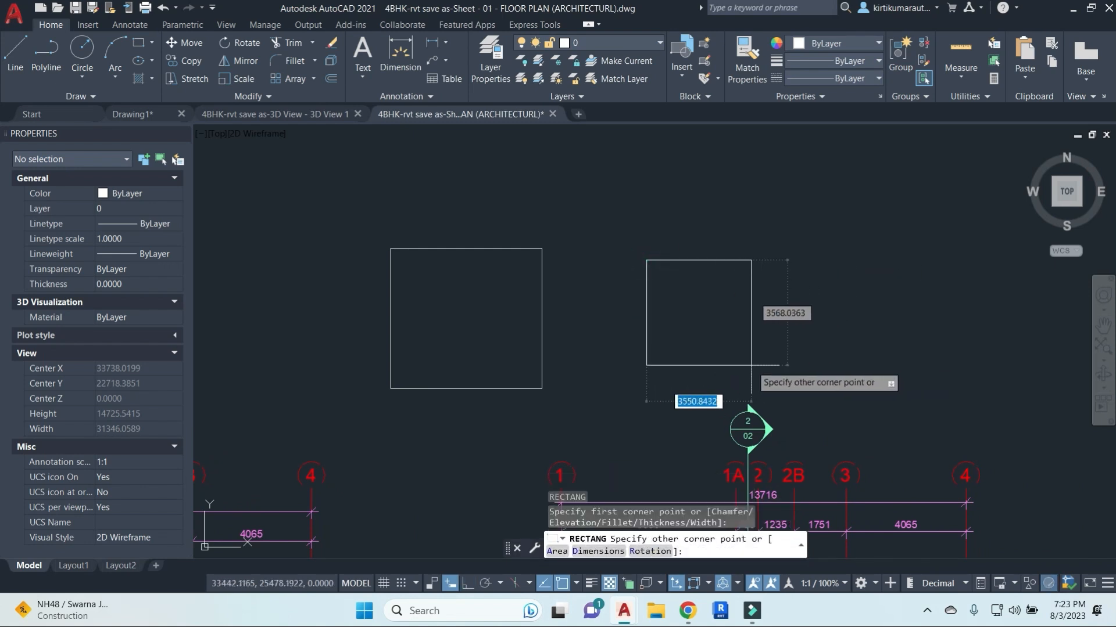
left_click(748, 367)
middle_click_drag(809, 342, 782, 334)
scroll(618, 261, "up", 2)
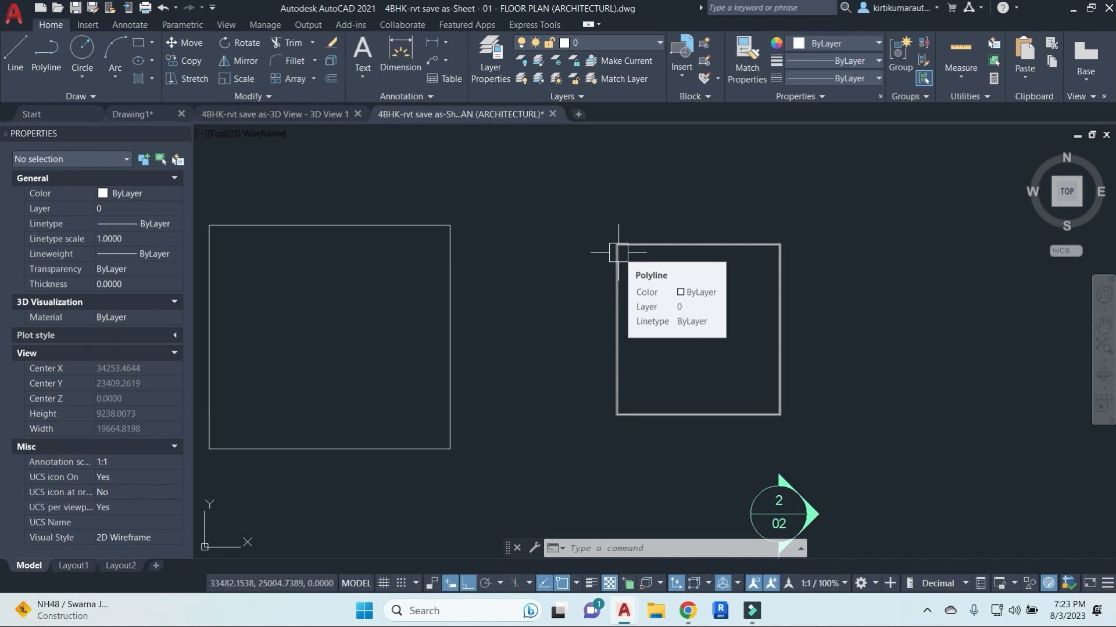
key("Escape")
key("Escape")
key("Escape")
Draw a vertical line right of the rectangles and a separate horizontal line beyond it, near the vertical line's lower end.
scroll(717, 336, "down", 4)
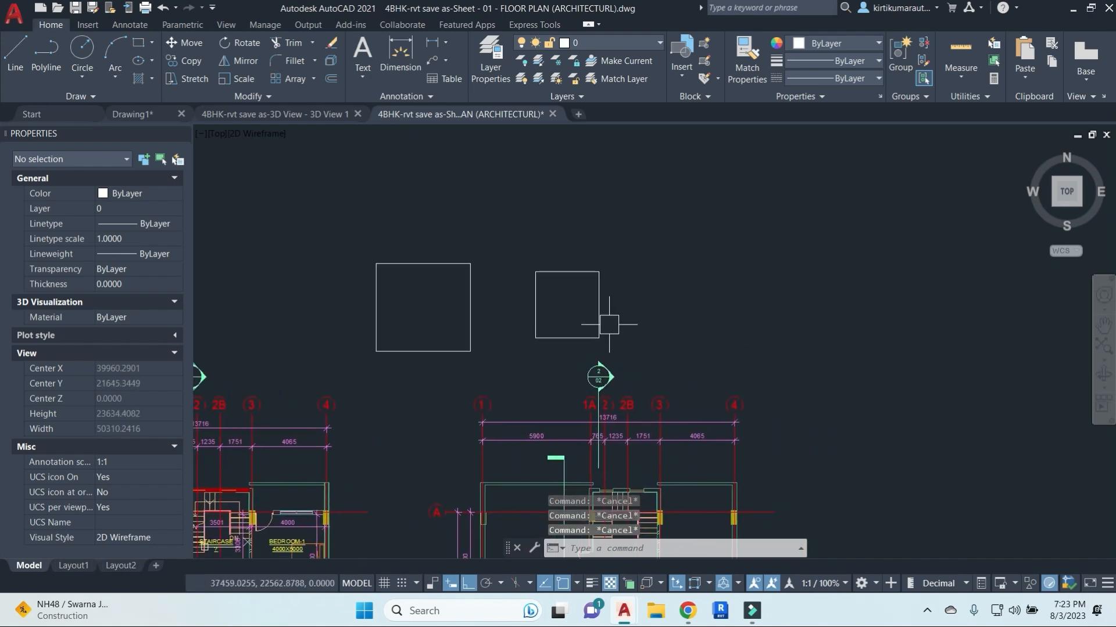
key("l")
key("Return")
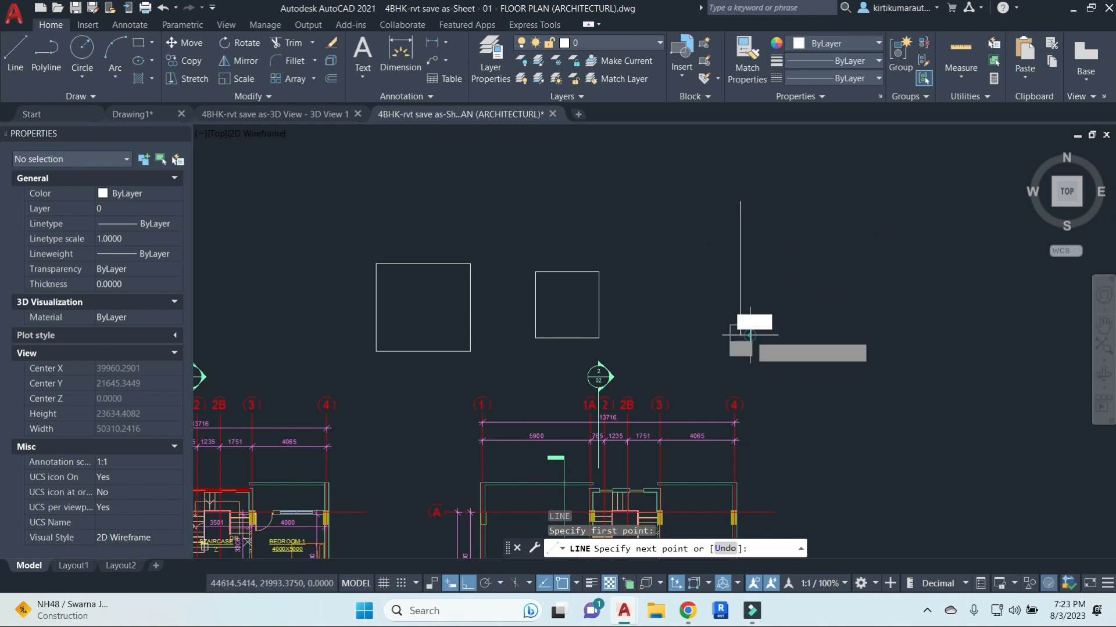
left_click(797, 323)
left_click(996, 323)
key("Escape")
key("Escape")
key("Escape")
key("Escape")
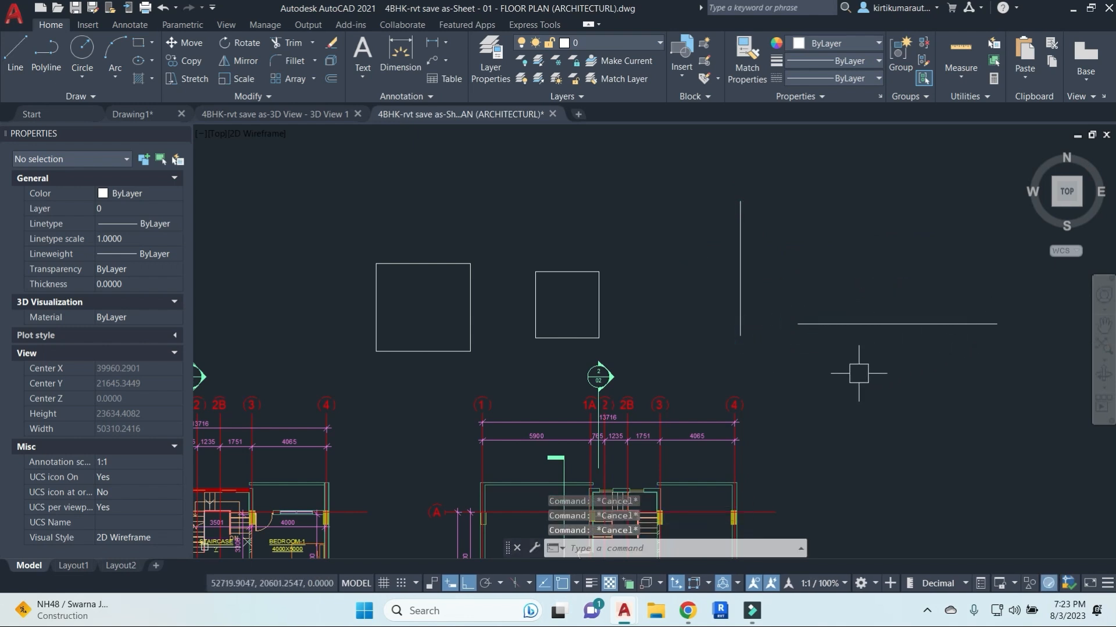
Extend the horizontal line leftward to the vertical line, using the vertical line as the boundary edge.
scroll(790, 338, "up", 2)
scroll(748, 397, "down", 3)
type("e")
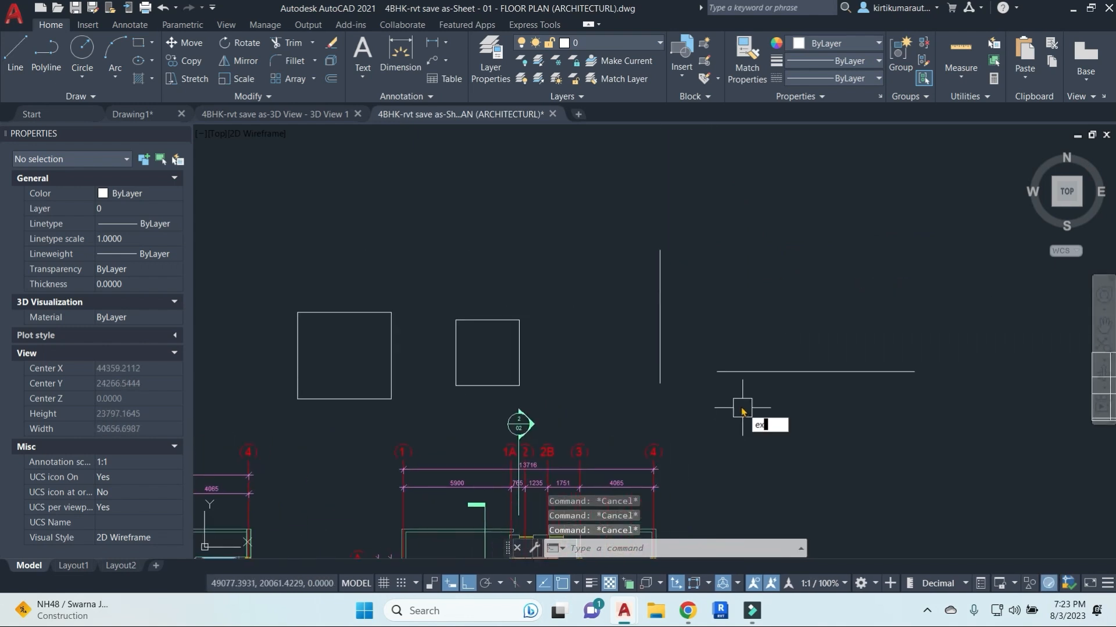
type("x")
key("Return")
left_click(656, 334)
key("Return")
left_click(735, 372)
scroll(687, 382, "up", 4)
key("Escape")
key("Escape")
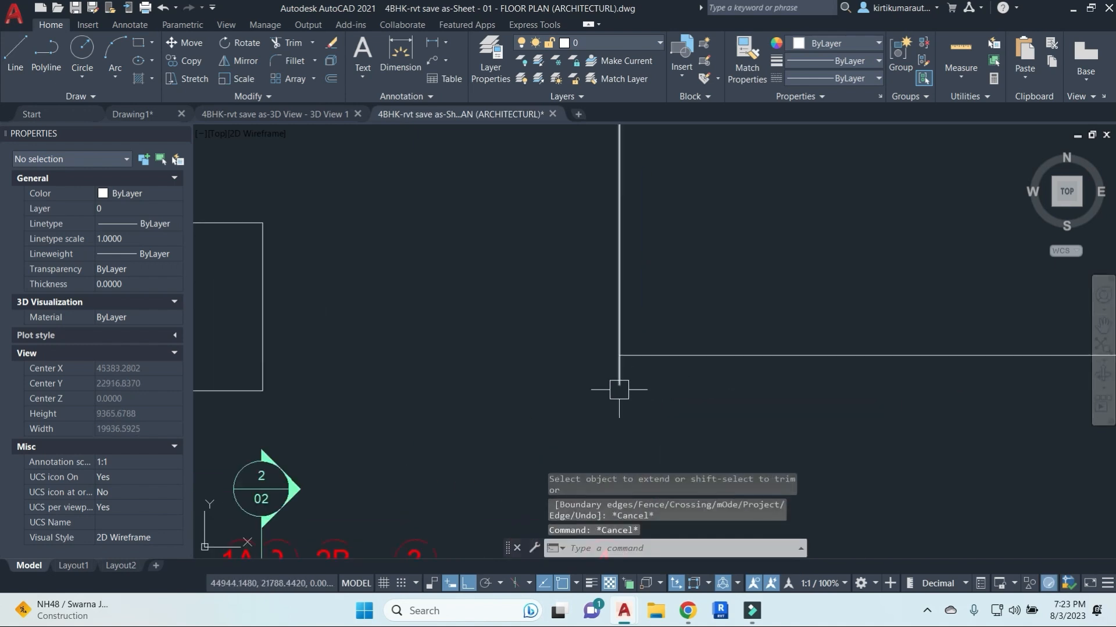
Try trimming the vertical line's overhang below the horizontal line, and undo both the trim and the extension.
type("tr")
key("Return")
key("Escape")
key("ctrl+z")
key("ctrl+z")
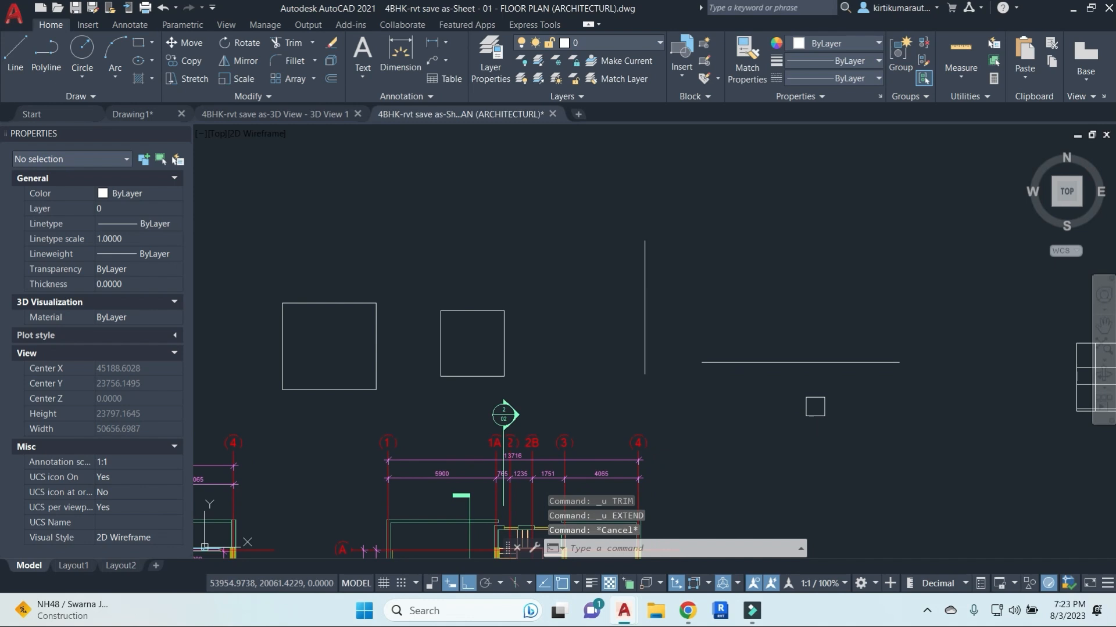
Fillet the horizontal and vertical lines with radius 0 so they meet in a sharp corner.
key("Return")
left_click(735, 363)
left_click(644, 325)
scroll(620, 373, "up", 2)
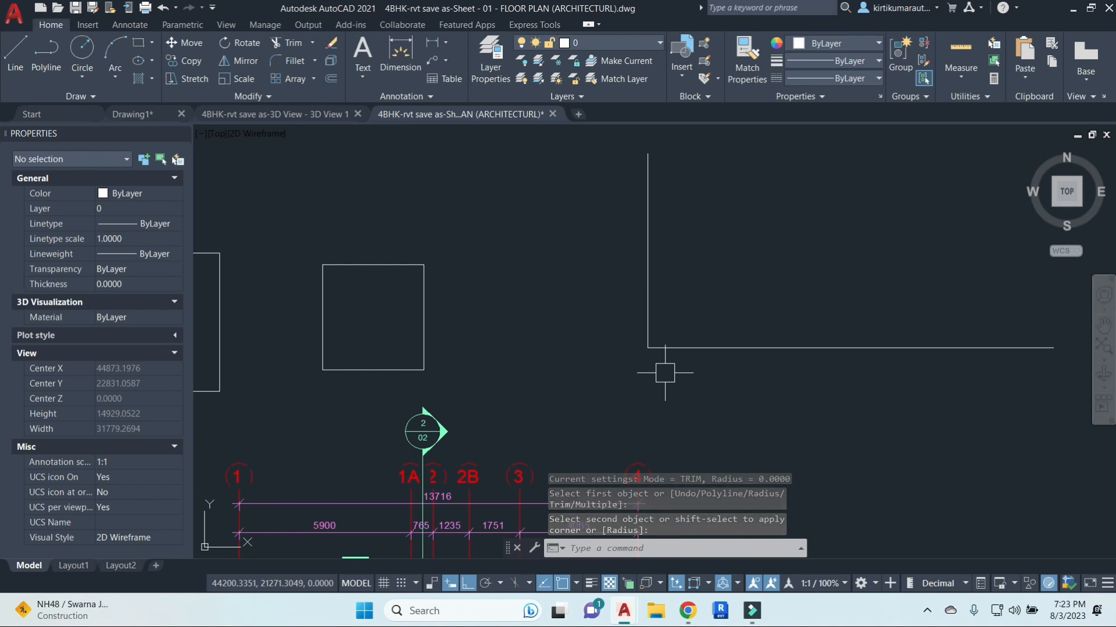
middle_click_drag(664, 373, 610, 373)
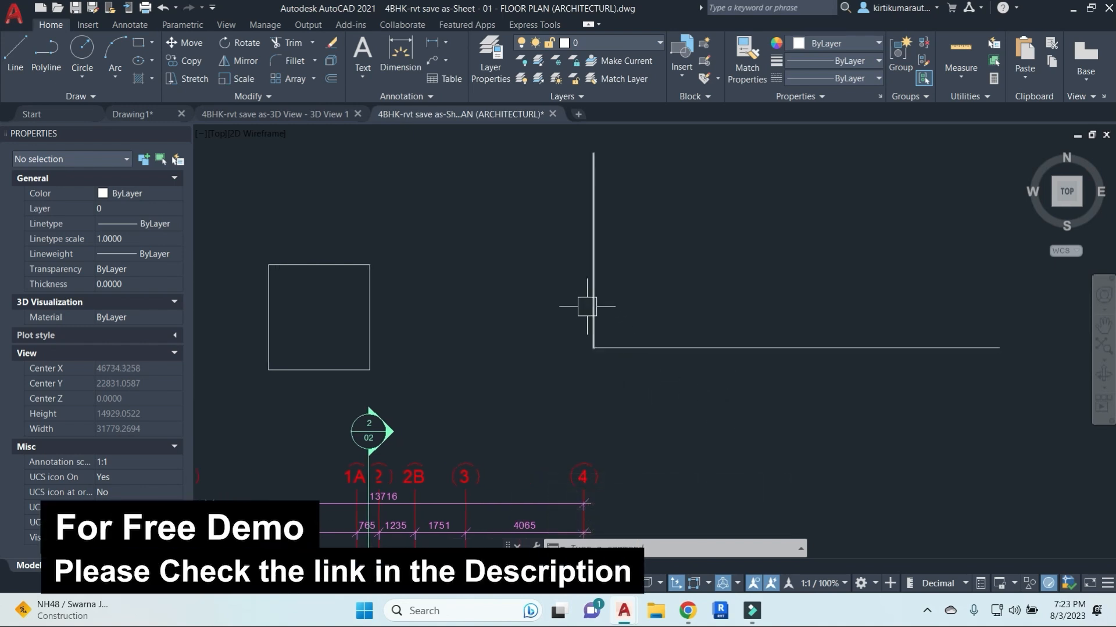
Fillet the large rectangle's lower-left corner with a radius of 10.
scroll(554, 343, "down", 4)
mouse_move(537, 349)
middle_mouse_down()
mouse_move(588, 364)
mouse_move(736, 363)
middle_mouse_up()
scroll(592, 342, "up", 4)
key("Escape")
key("Escape")
key("Return")
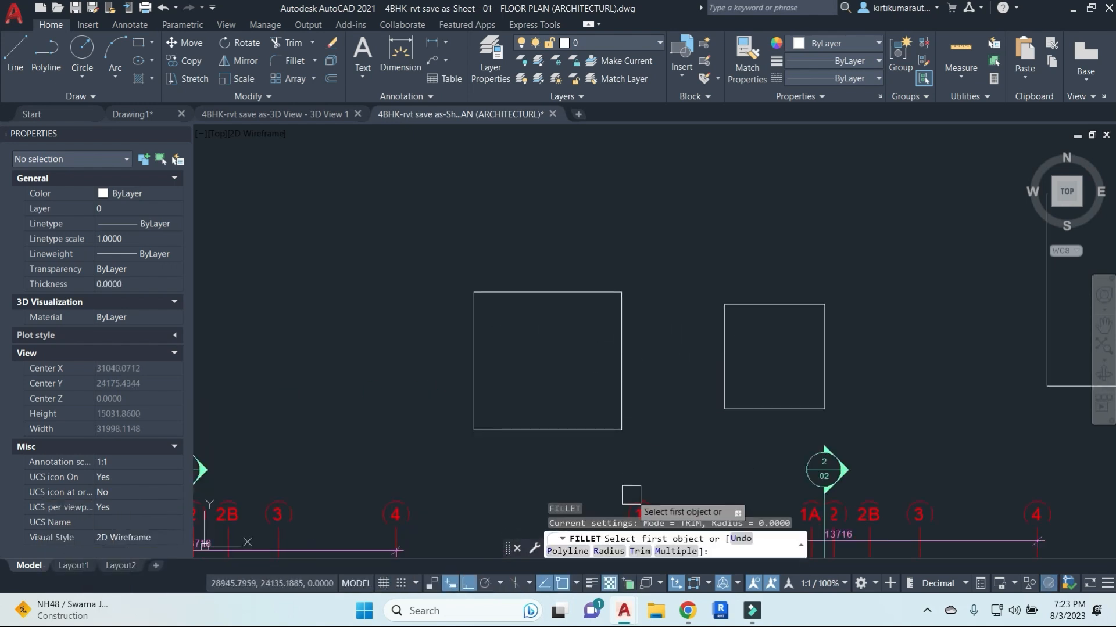
left_click(609, 551)
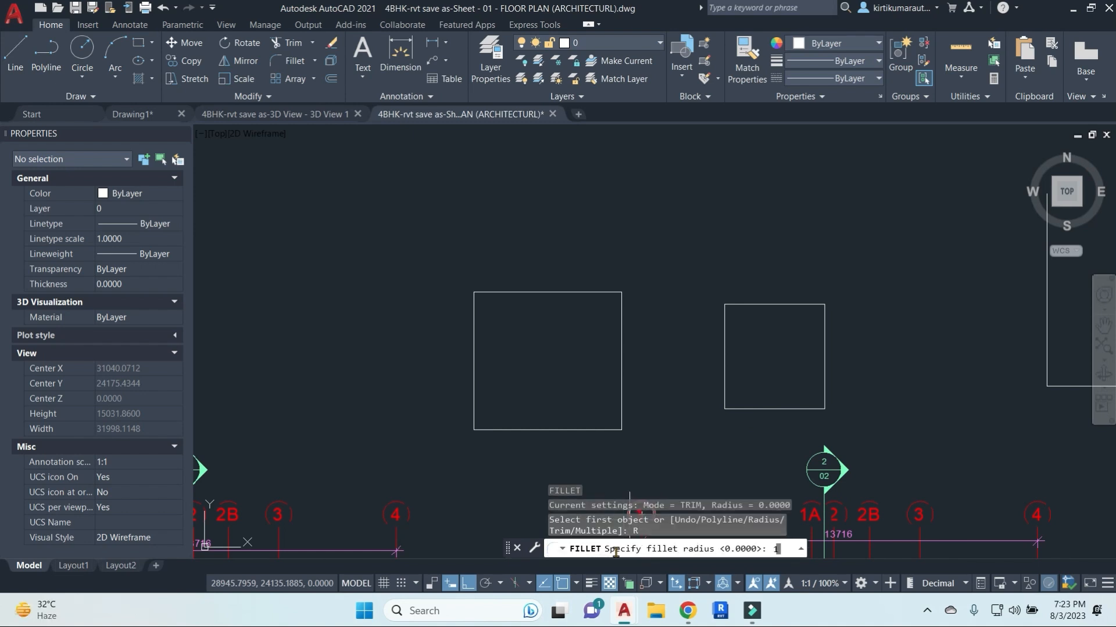
type("1'")
key("Return")
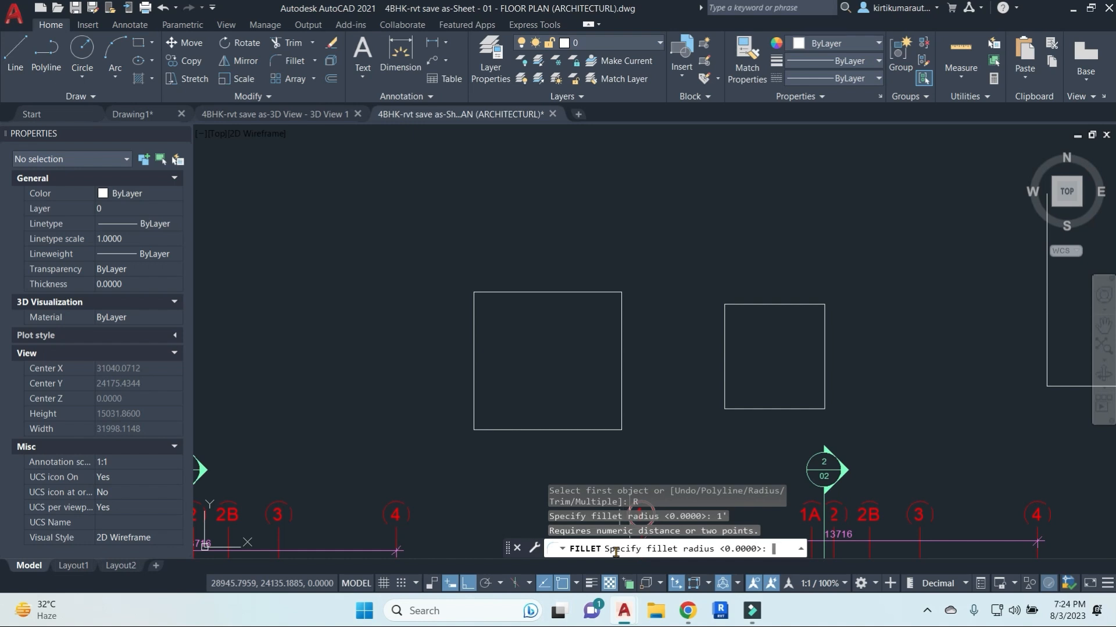
key("Return")
left_click(481, 430)
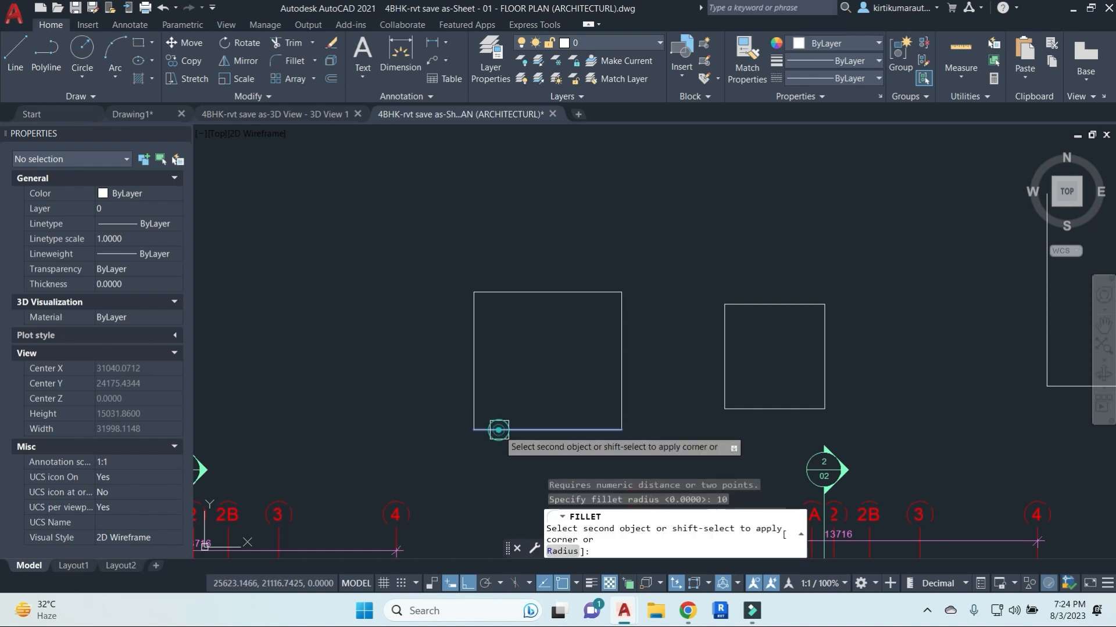
left_click(479, 410)
scroll(465, 428, "up", 15)
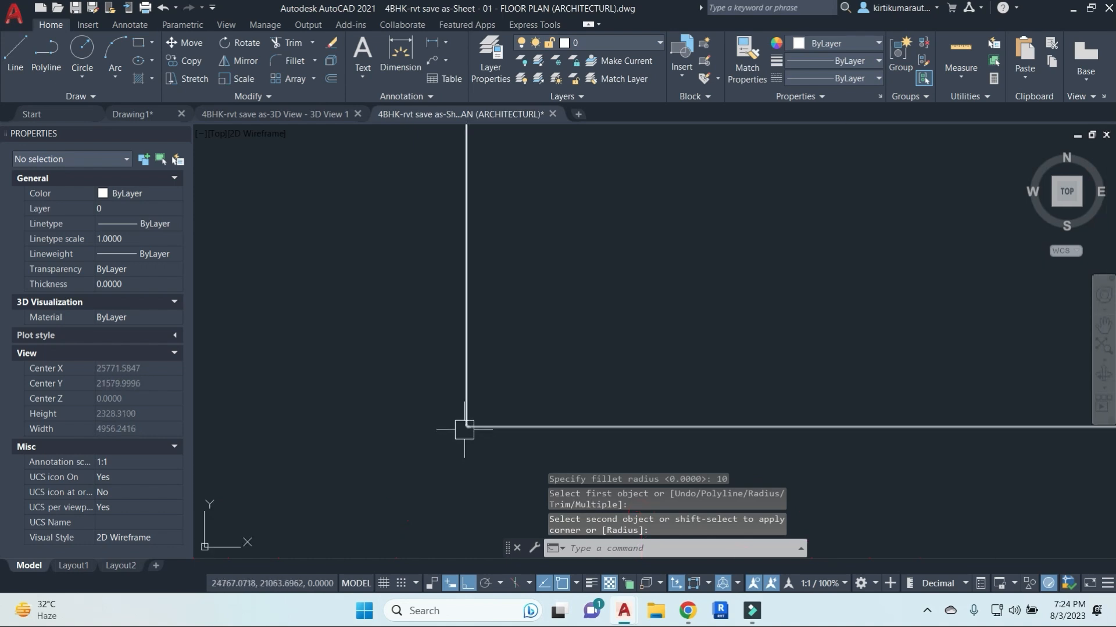
scroll(472, 415, "up", 6)
scroll(620, 362, "down", 2)
key("Escape")
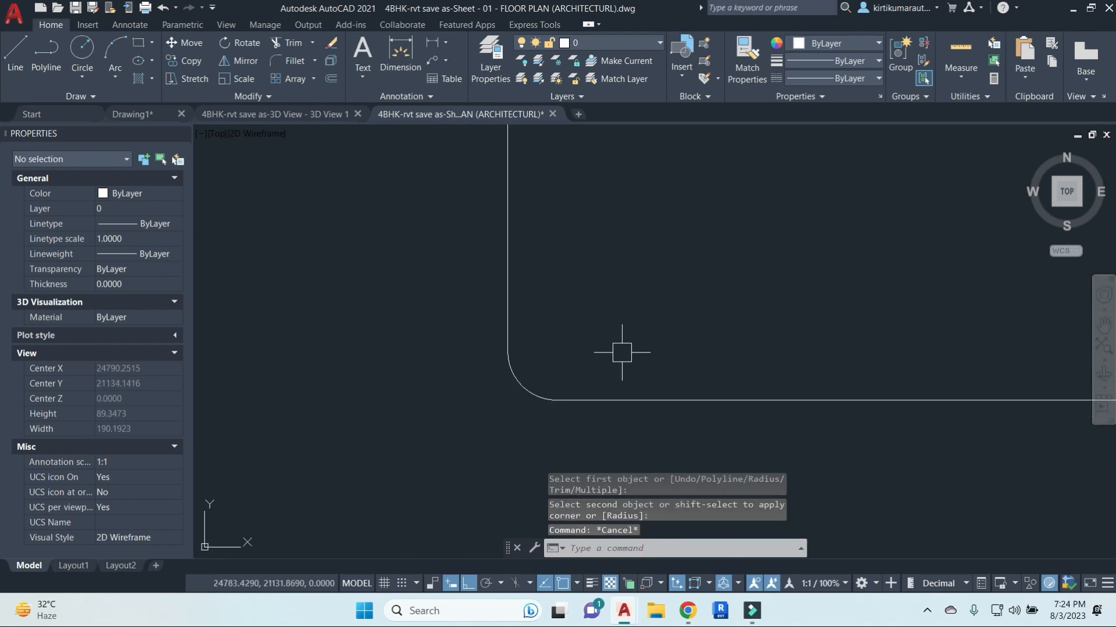
Draw a small horizontal rectangle inside the large rectangle, near its rounded lower-left corner.
key("Escape")
type("rec")
key("Return")
scroll(678, 197, "down", 4)
middle_click_drag(680, 194, 441, 405)
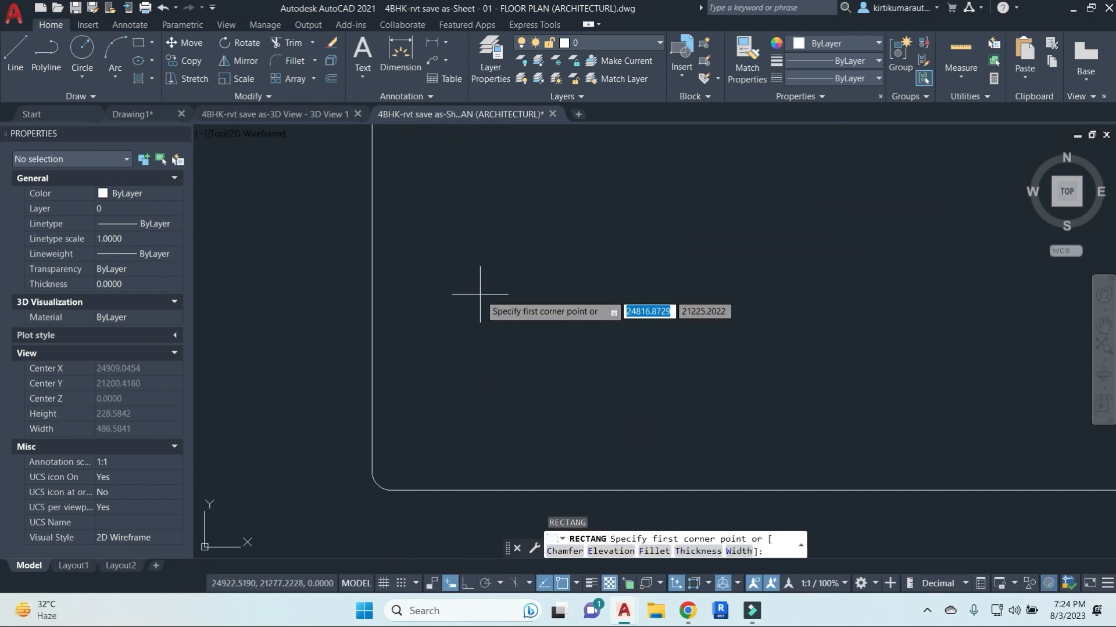
left_click(480, 294)
left_click(772, 449)
middle_click_drag(829, 443, 805, 406)
key("Escape")
key("Escape")
type("rec")
key("Return")
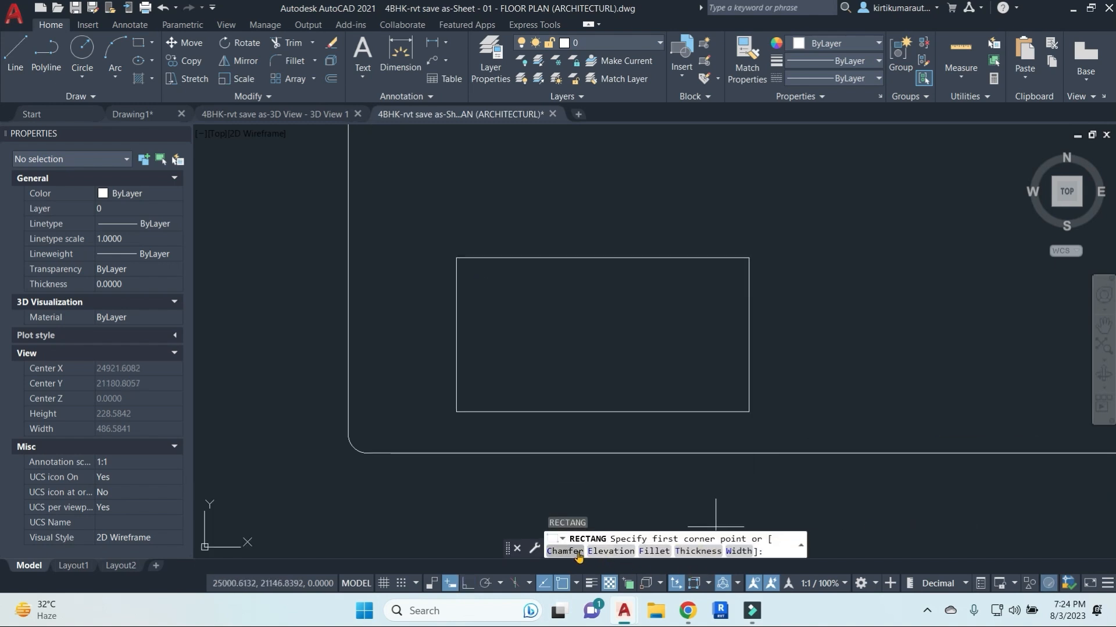
key("Escape")
key("Escape")
key("Escape")
Fillet the small inner rectangle's upper-left corner with a radius of 10.
type("f")
key("Return")
type("r")
key("Return")
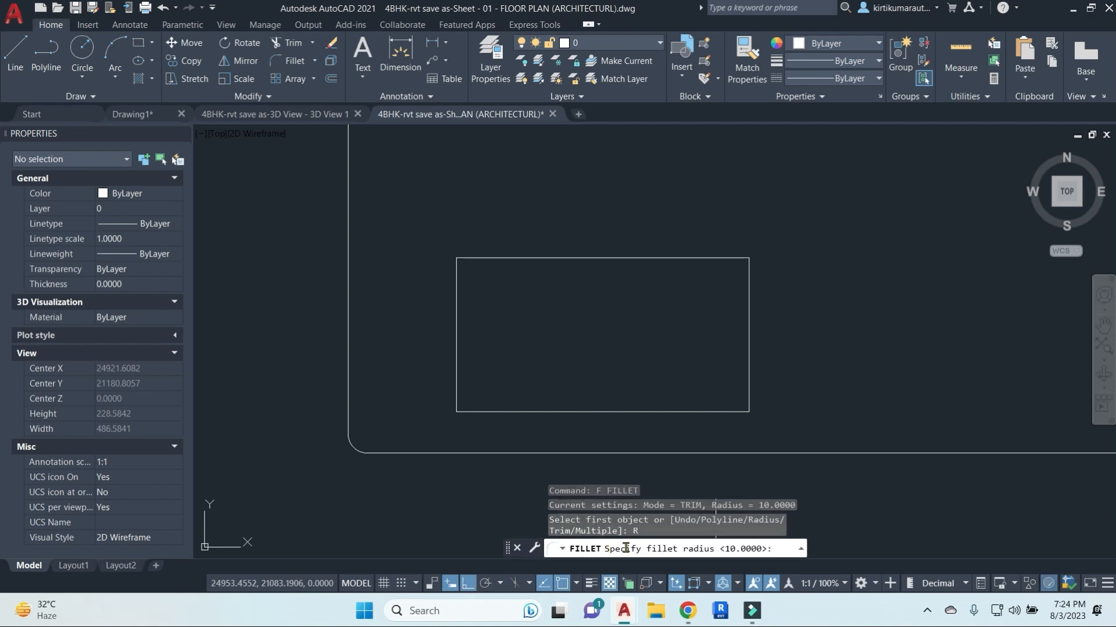
type("10")
key("Return")
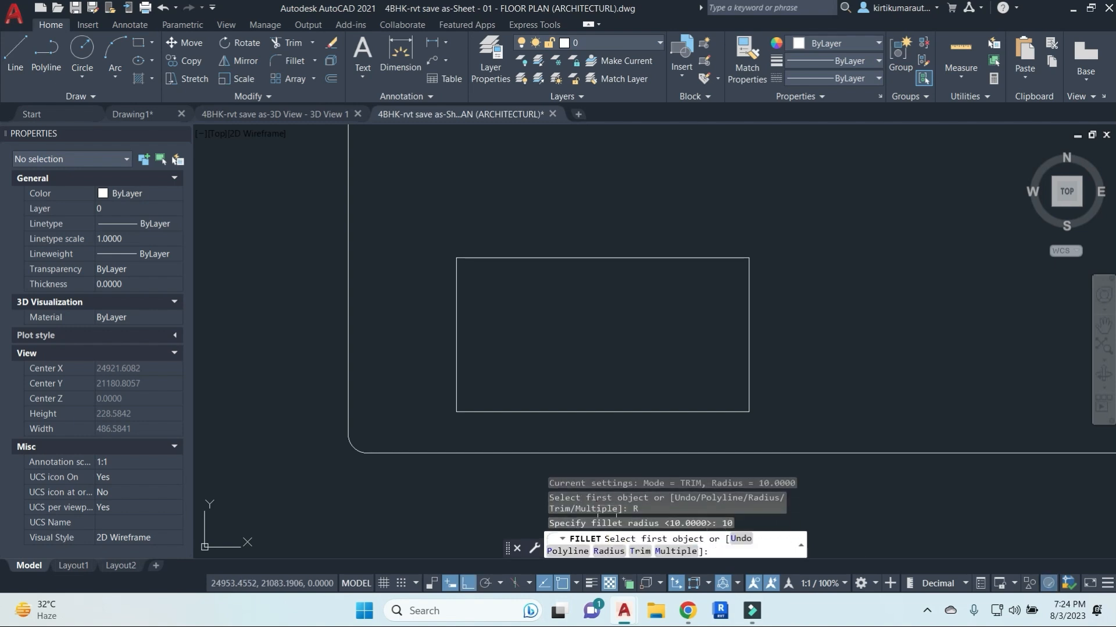
left_click(472, 257)
left_click(459, 296)
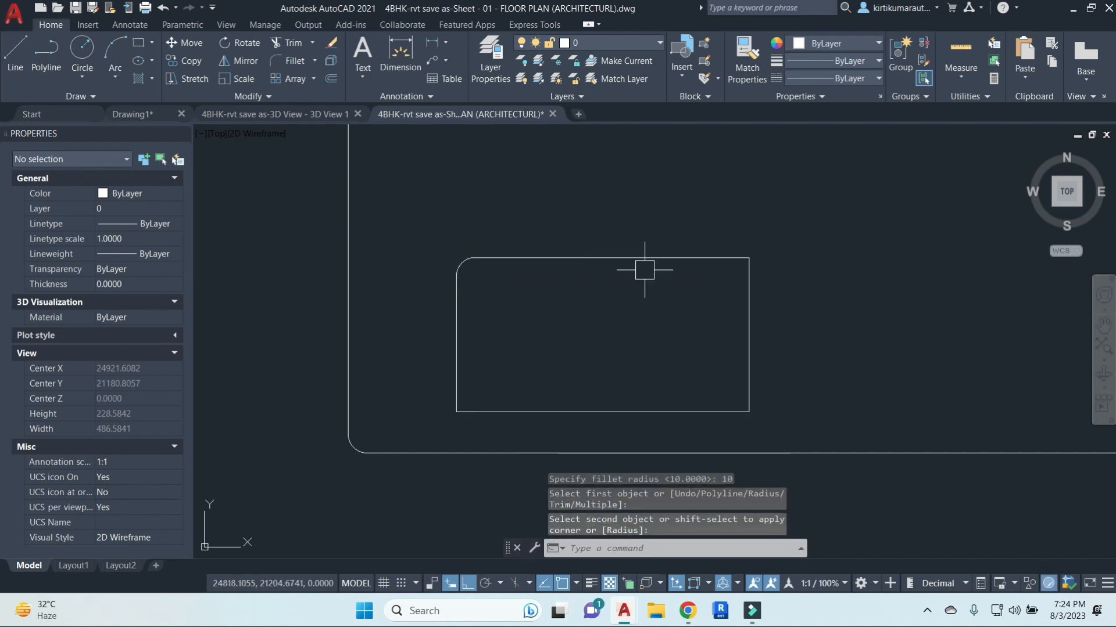
Round the small inner rectangle's remaining three corners with the same fillet radius.
key("Return")
left_click(678, 257)
left_click(753, 319)
key("Return")
left_click(749, 357)
left_click(730, 412)
key("Return")
left_click(476, 412)
left_click(456, 386)
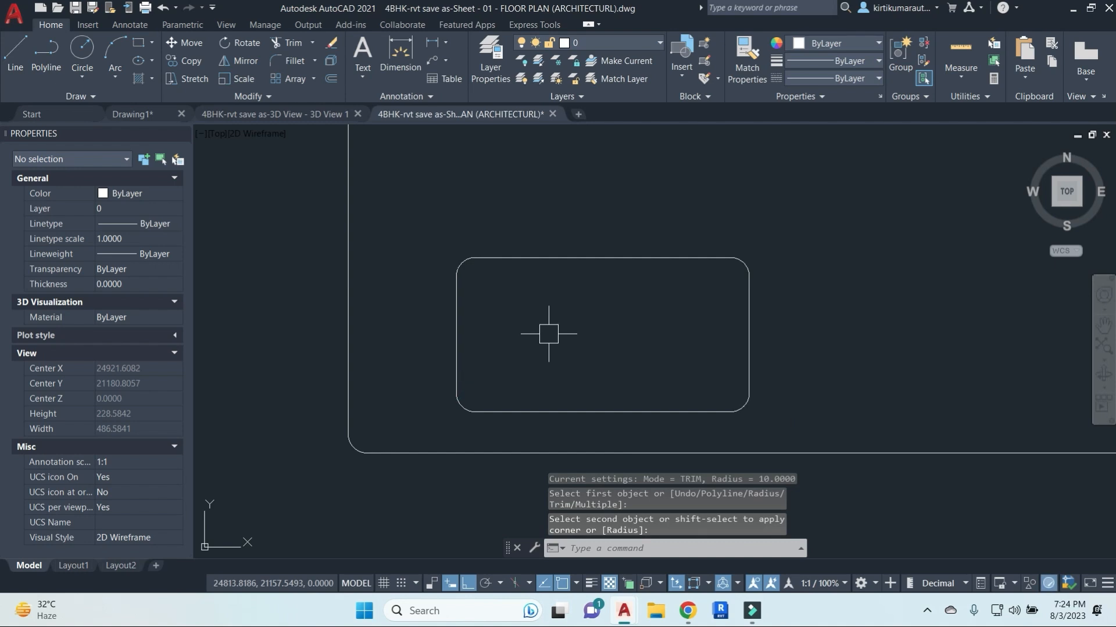
key("Escape")
key("Escape")
key("Escape")
Draw a nearly square rectangle to the upper right of the fully rounded rectangle.
middle_click_drag(661, 325, 548, 358)
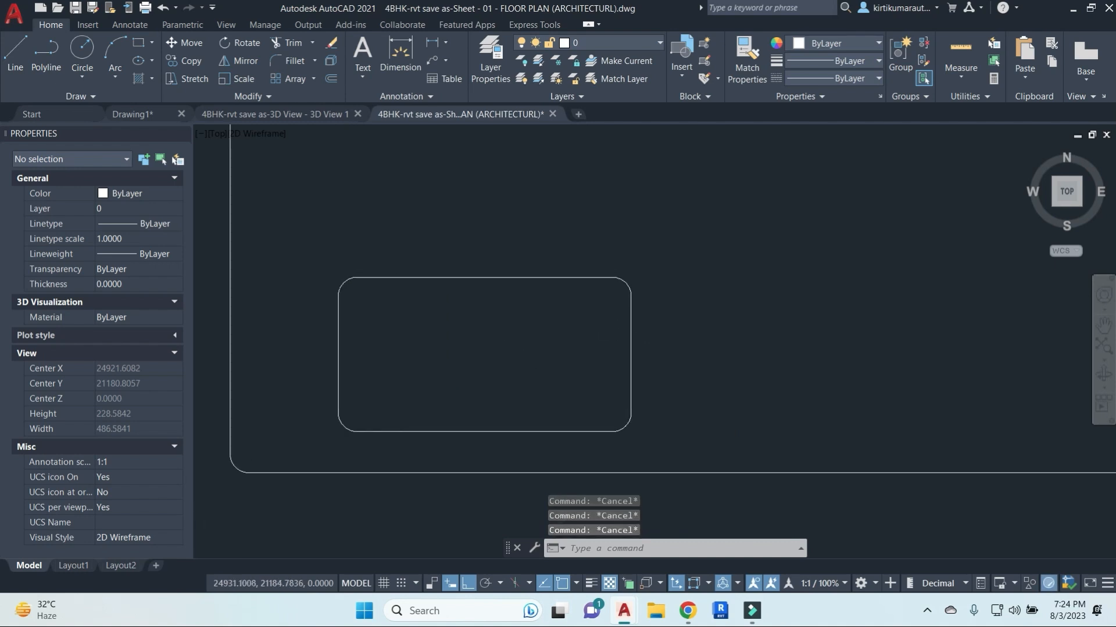
type("rec")
key("Return")
left_click(705, 197)
left_click(874, 368)
Fillet the new square's upper-left and lower-right corners with a radius of 20.
type("f")
key("Return")
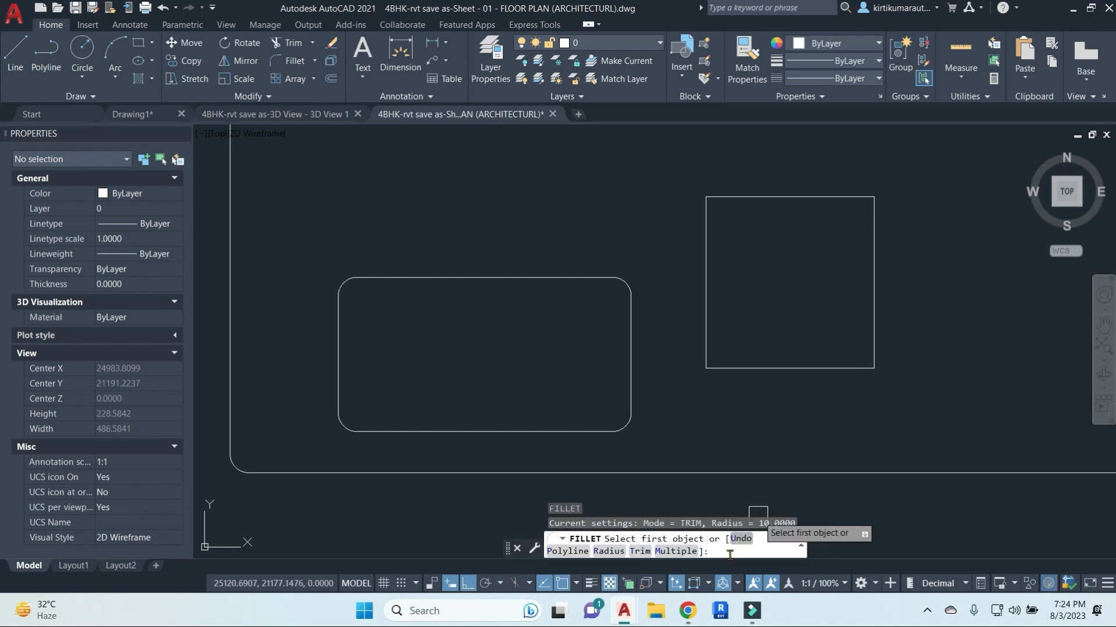
left_click(609, 551)
key("Return")
left_click(754, 197)
left_click(706, 235)
key("Return")
left_click(871, 336)
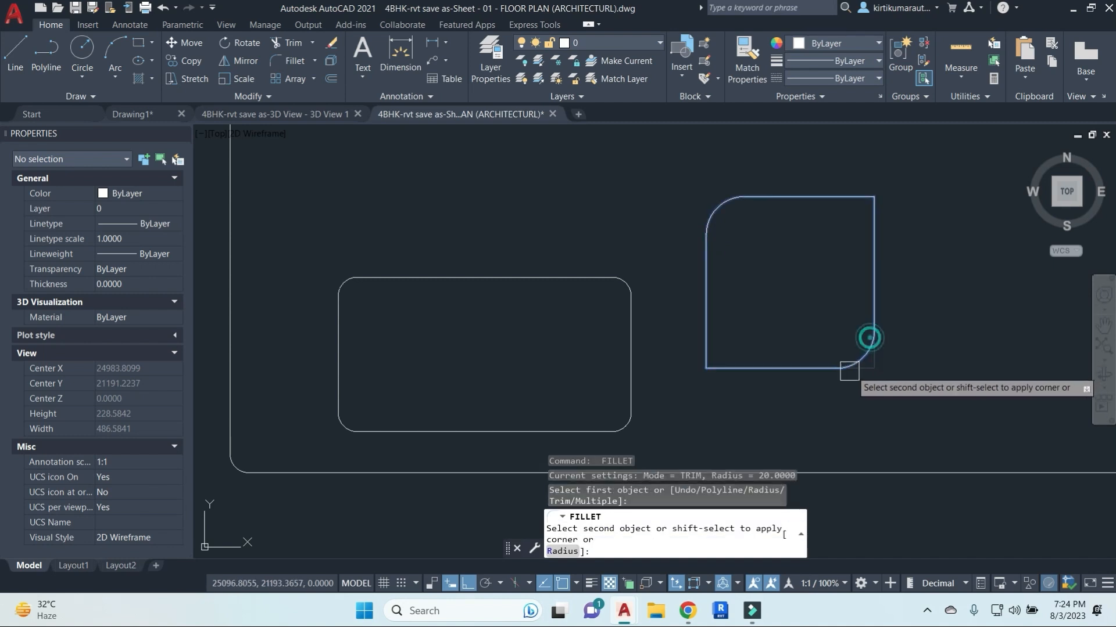
left_click(846, 369)
key("Escape")
key("Escape")
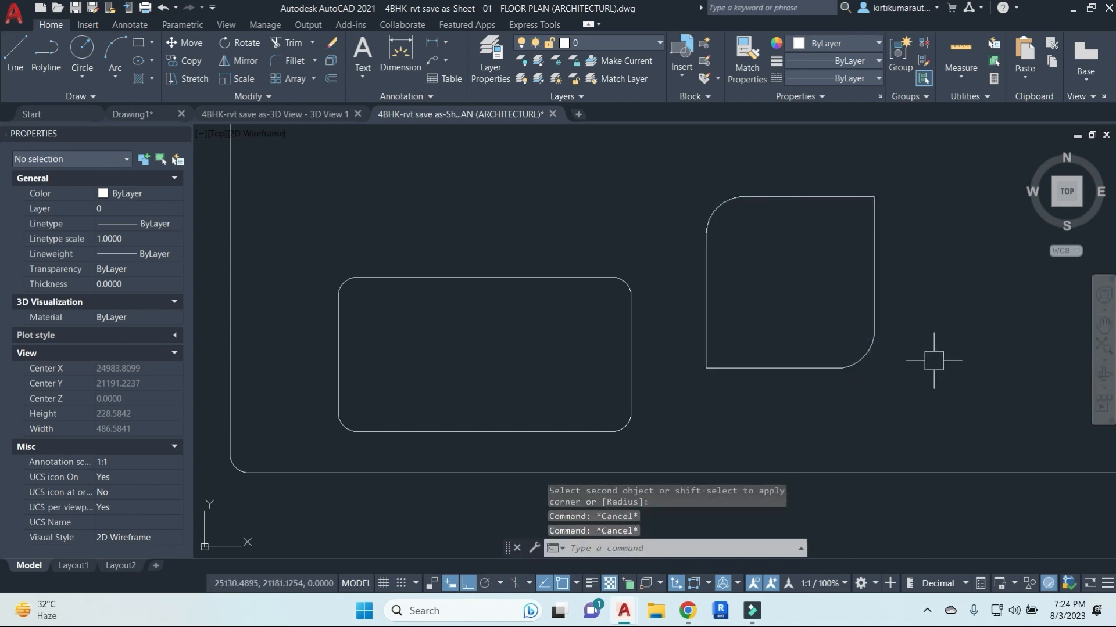
Fillet the square's upper-right corner with a radius of 50.
key("Return")
left_click(609, 551)
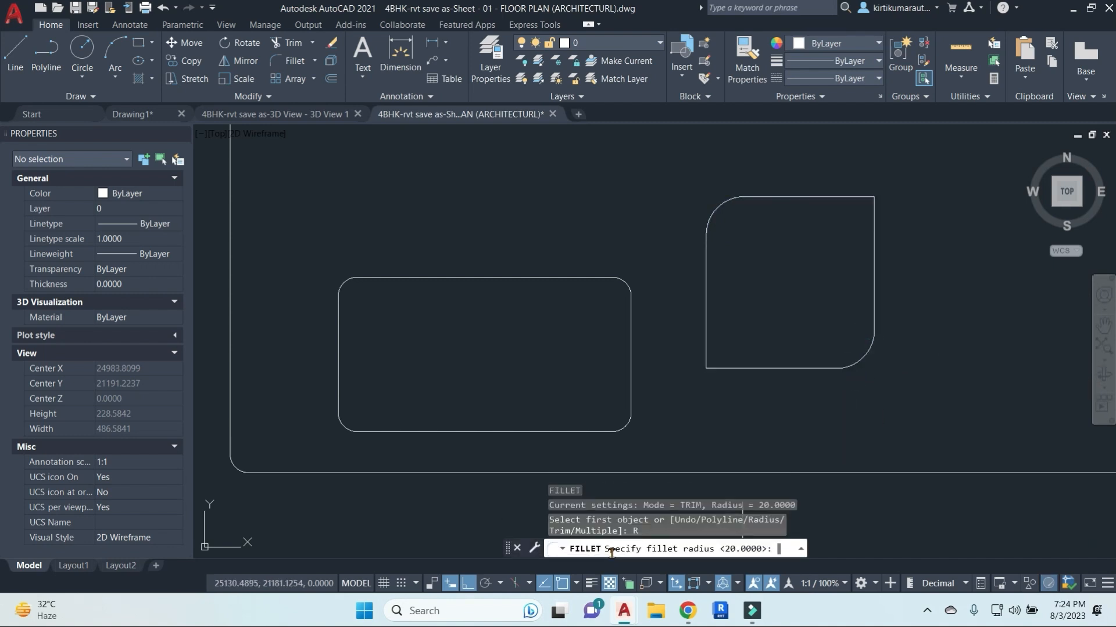
type("50")
key("Return")
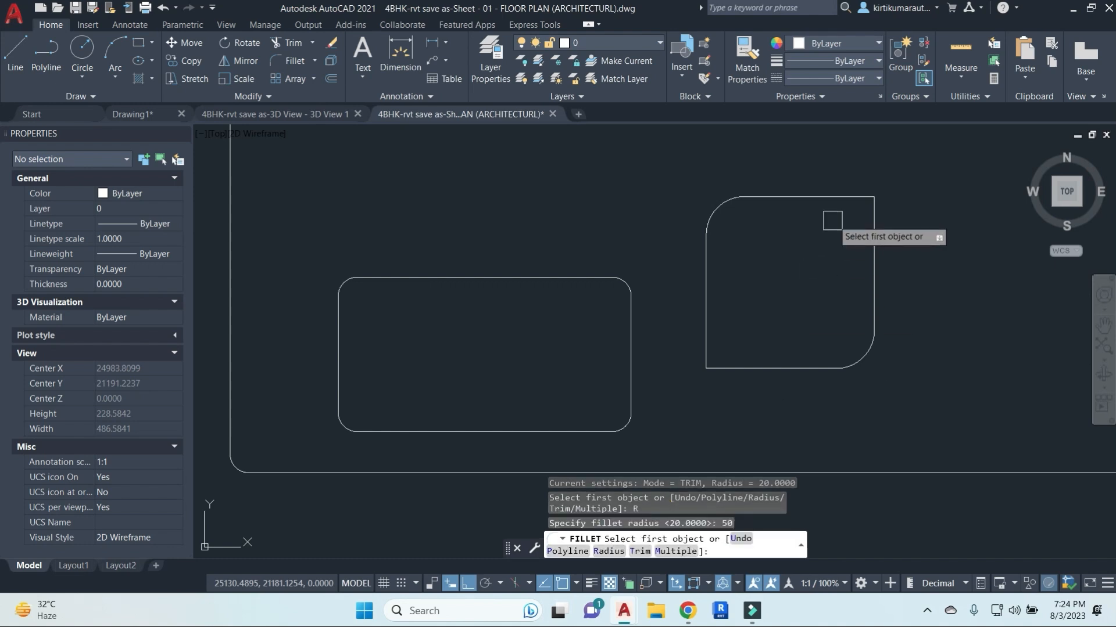
left_click(830, 197)
left_click(867, 249)
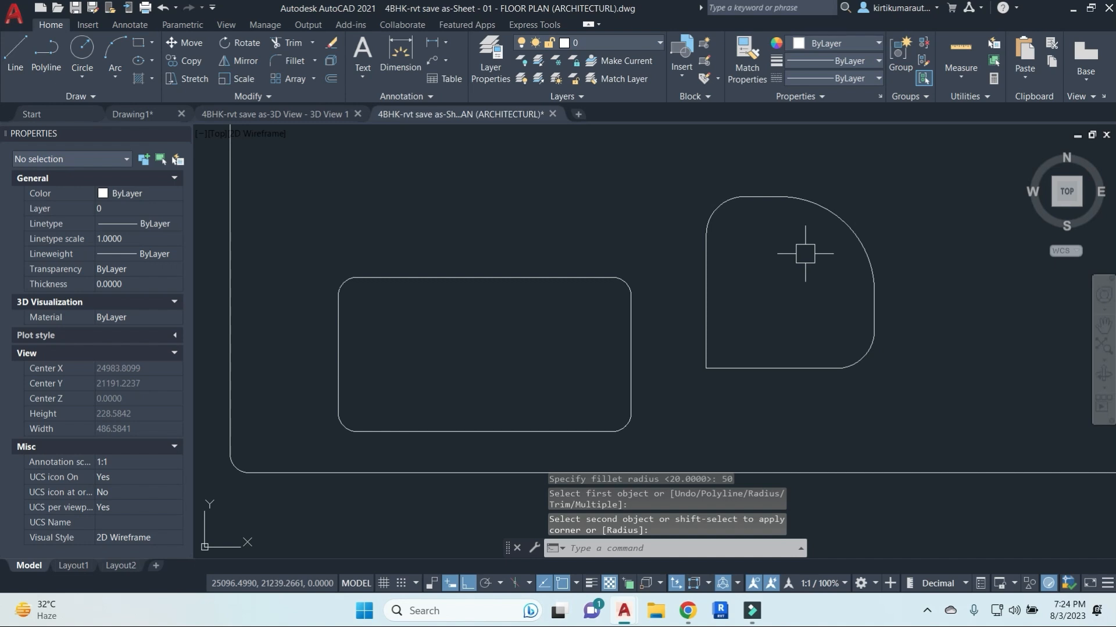
Draw another rectangle to the upper right of the partly rounded square, inside the large rectangle.
scroll(842, 265, "down", 8)
scroll(709, 334, "up", 6)
scroll(646, 269, "down", 2)
key("Escape")
key("Escape")
key("Escape")
type("rec")
key("Return")
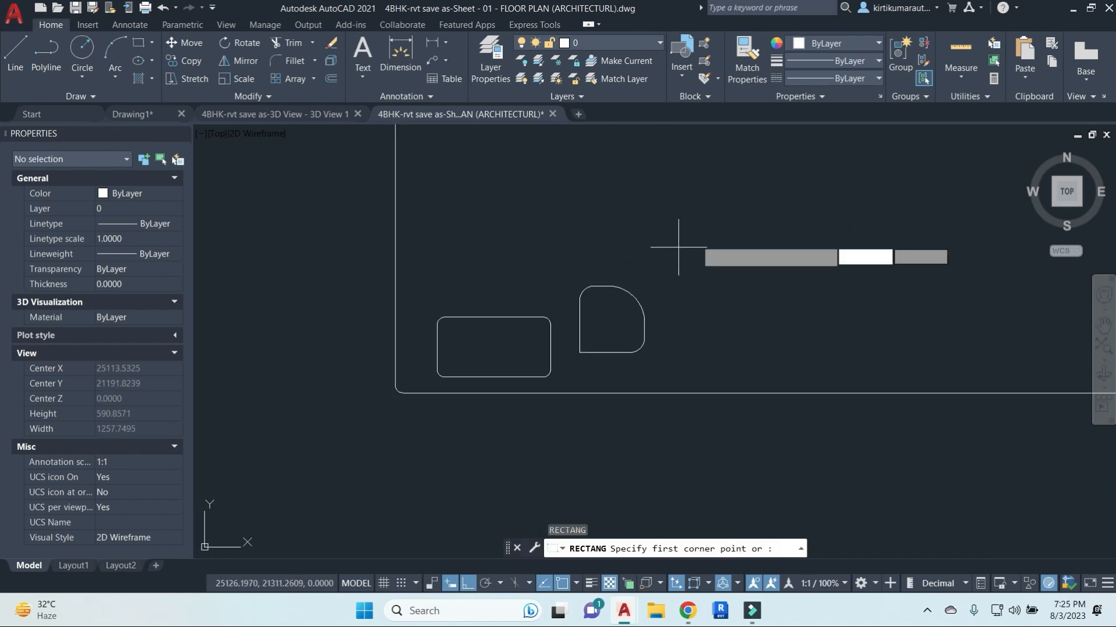
left_click(726, 225)
left_click(855, 325)
scroll(825, 254, "up", 4)
middle_click_drag(799, 277, 690, 291)
key("Escape")
key("Escape")
type("f")
key("Return")
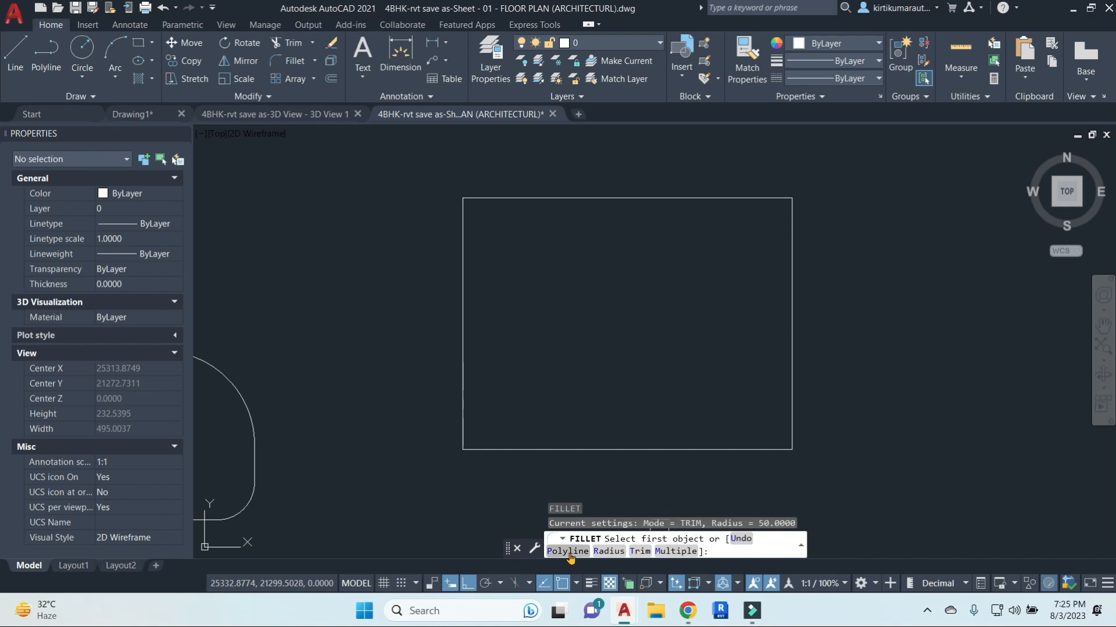
key("Escape")
left_click(590, 197)
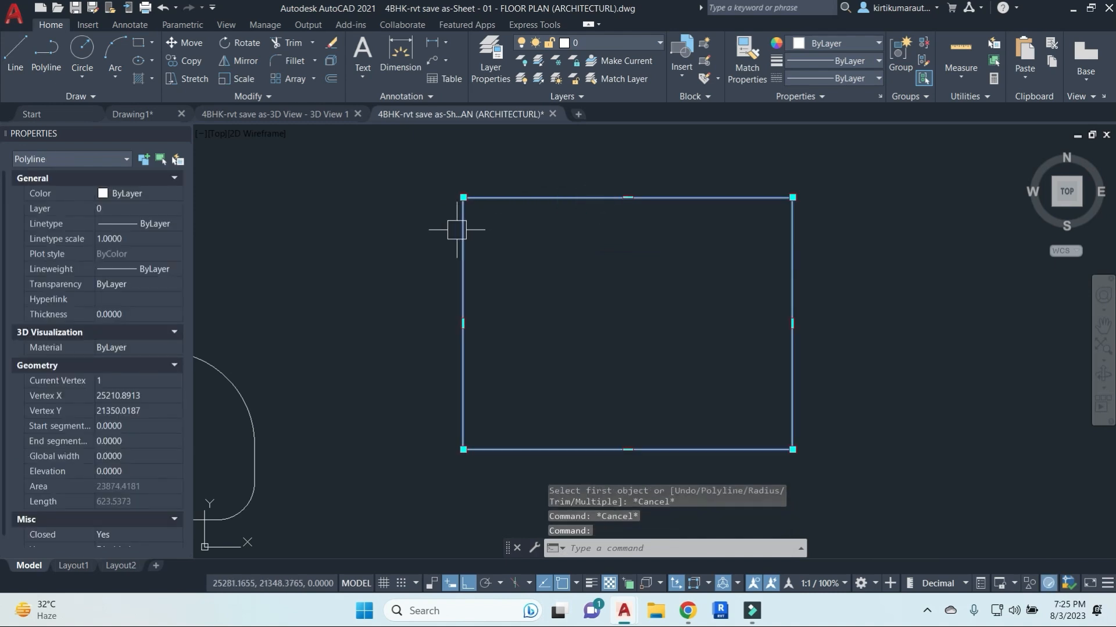
key("Escape")
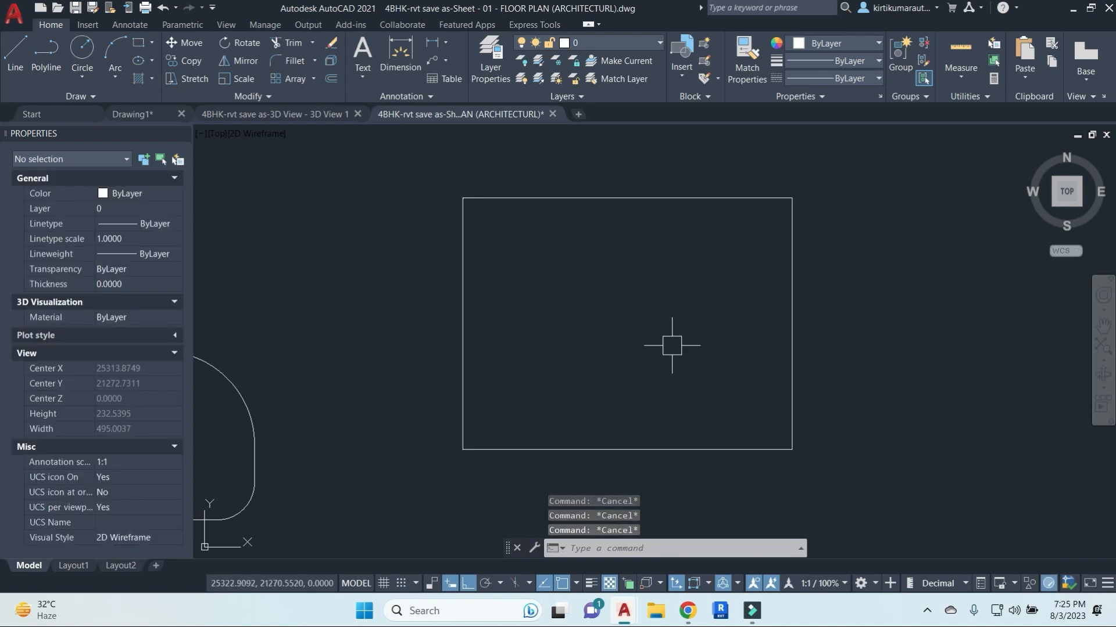
Fillet all four corners of the new rectangle at once with the Polyline option and a radius of 20.
type("f")
key("Return")
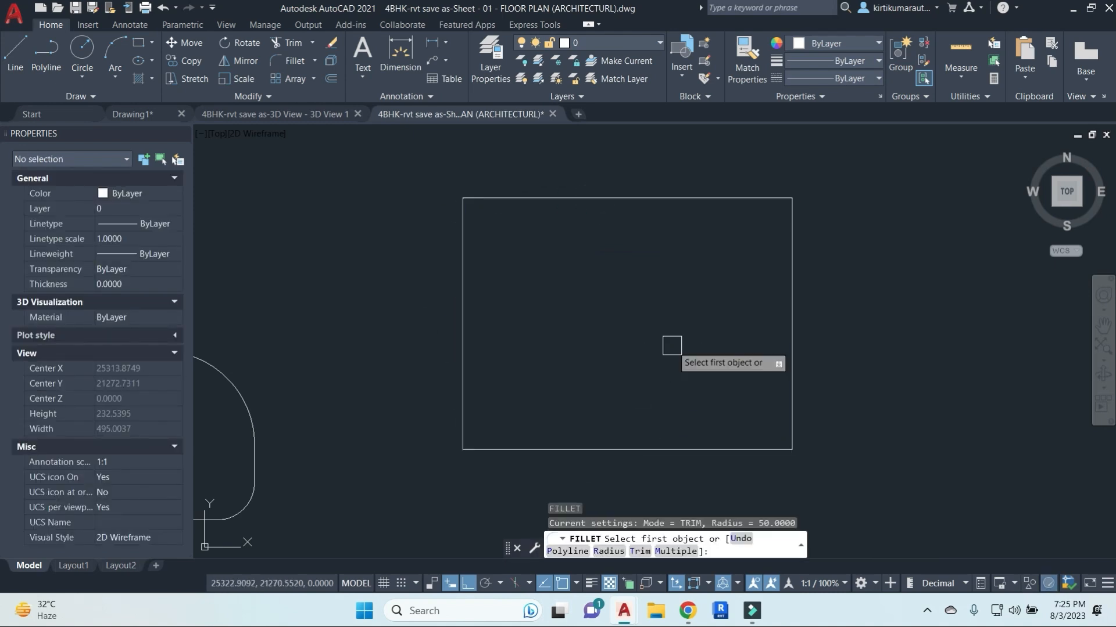
left_click(610, 551)
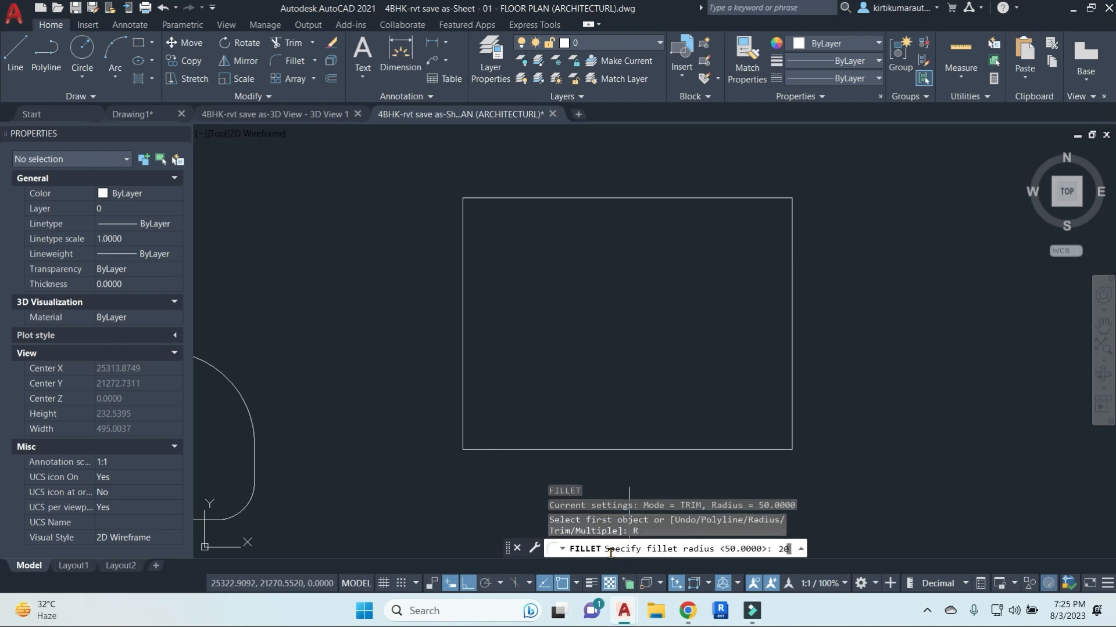
type("20")
key("Return")
left_click(581, 550)
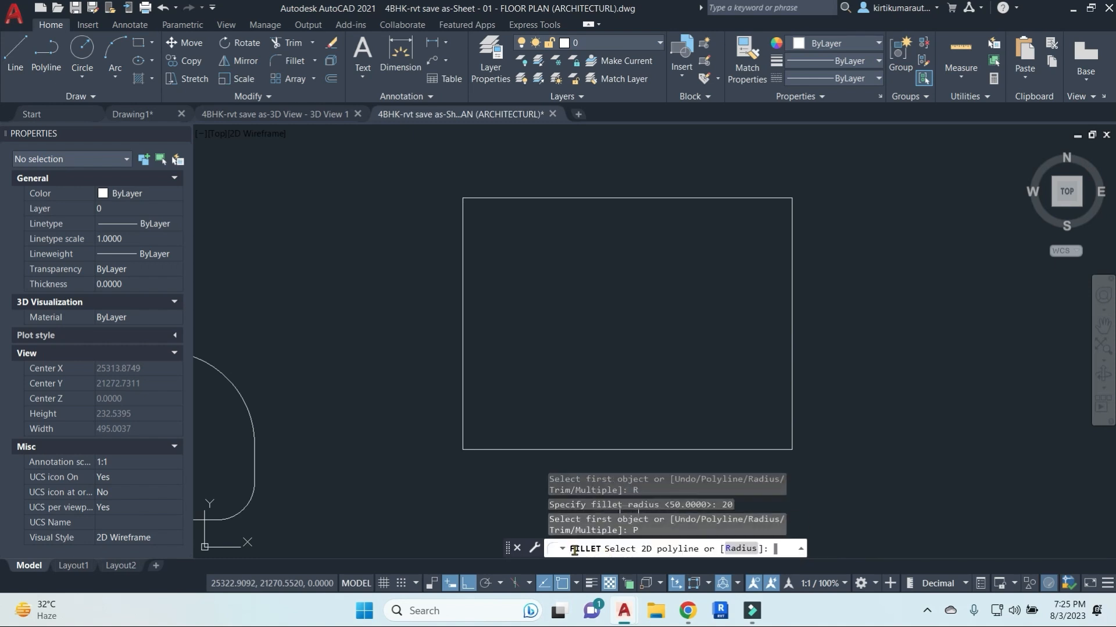
left_click(495, 450)
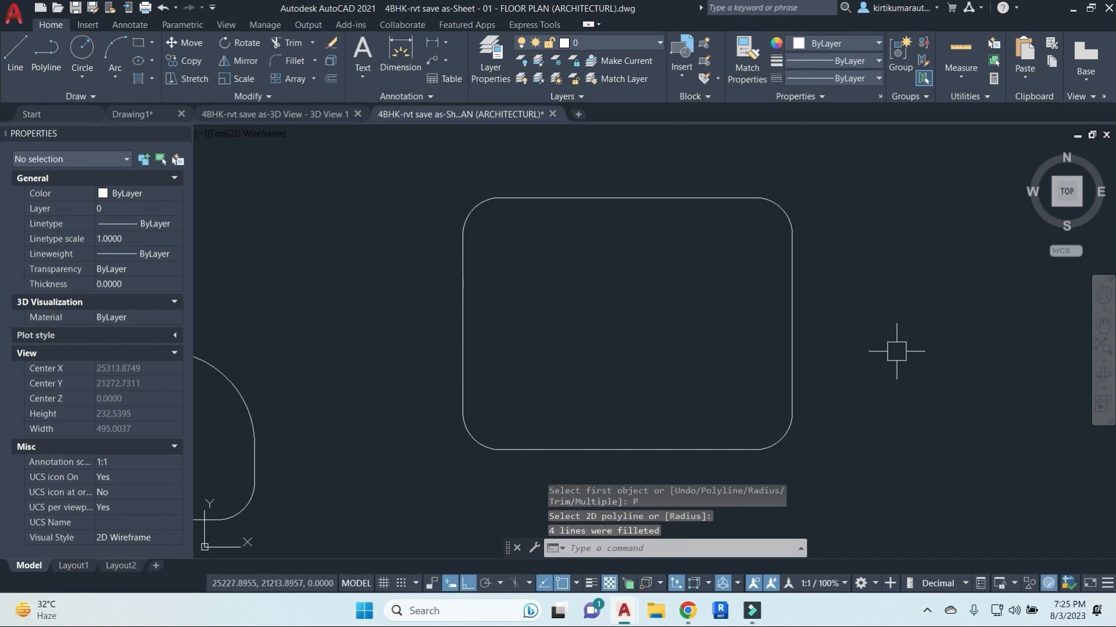
Draw a staircase-shaped polyline of nine horizontal and vertical segments descending to the right of the newly rounded rectangle.
scroll(499, 343, "down", 2)
middle_click_drag(632, 323, 456, 336)
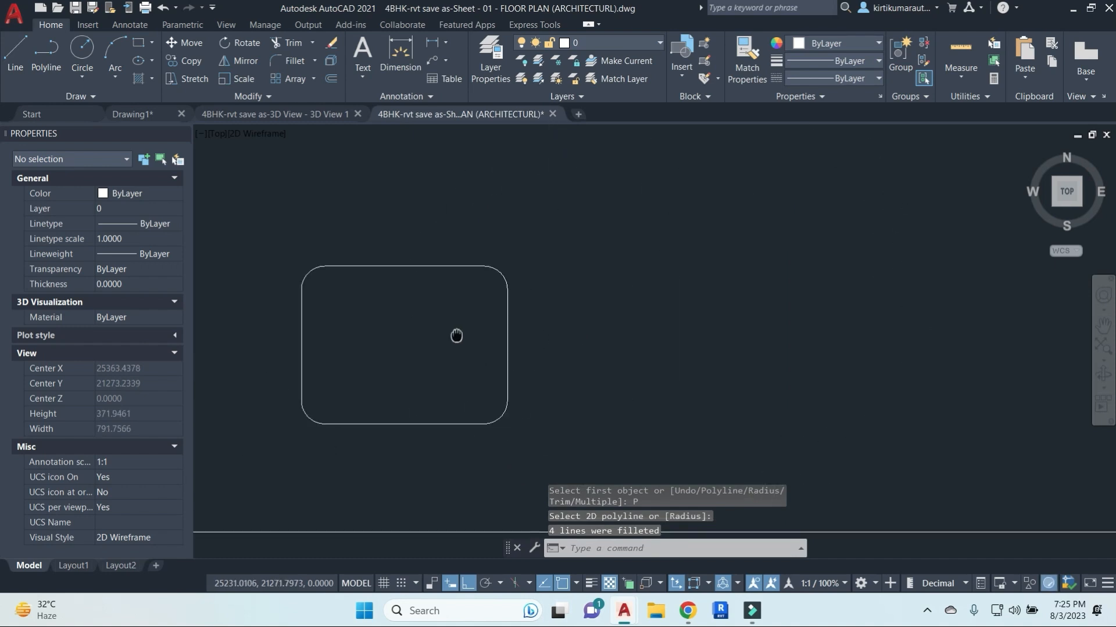
key("Escape")
key("Escape")
type("pl")
key("Return")
left_click(572, 209)
left_click(651, 210)
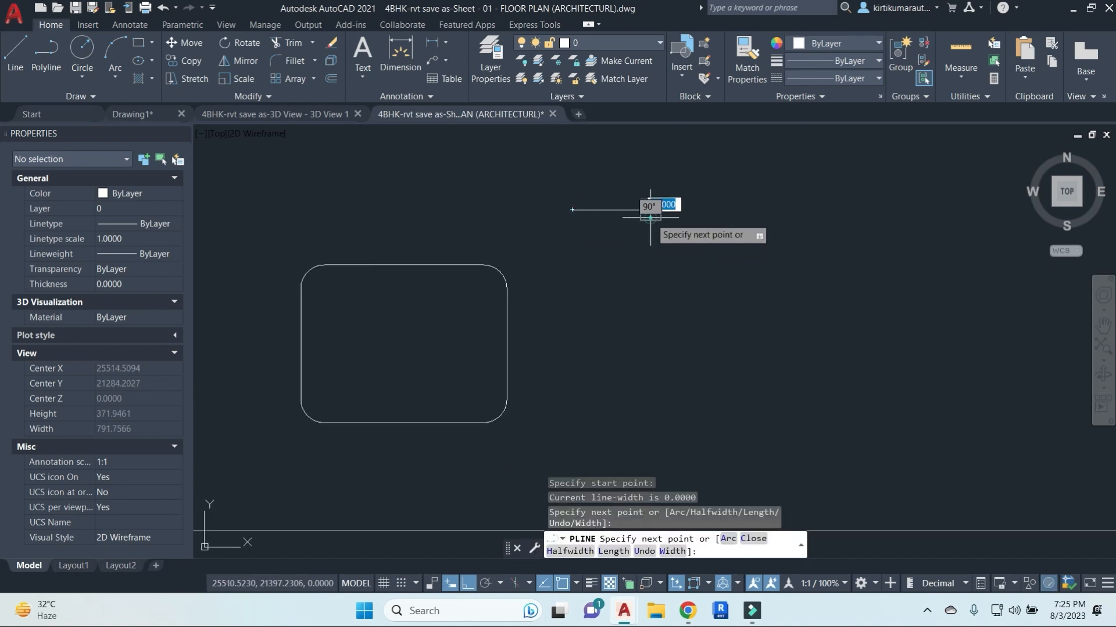
left_click(650, 319)
left_click(744, 319)
left_click(744, 396)
left_click(833, 396)
left_click(833, 439)
left_click(943, 439)
key("Escape")
key("Escape")
left_click(947, 461)
middle_click_drag(888, 333, 771, 303)
key("Escape")
Fillet every corner of the stepped polyline at once with the Polyline option and a radius of 10.
key("Return")
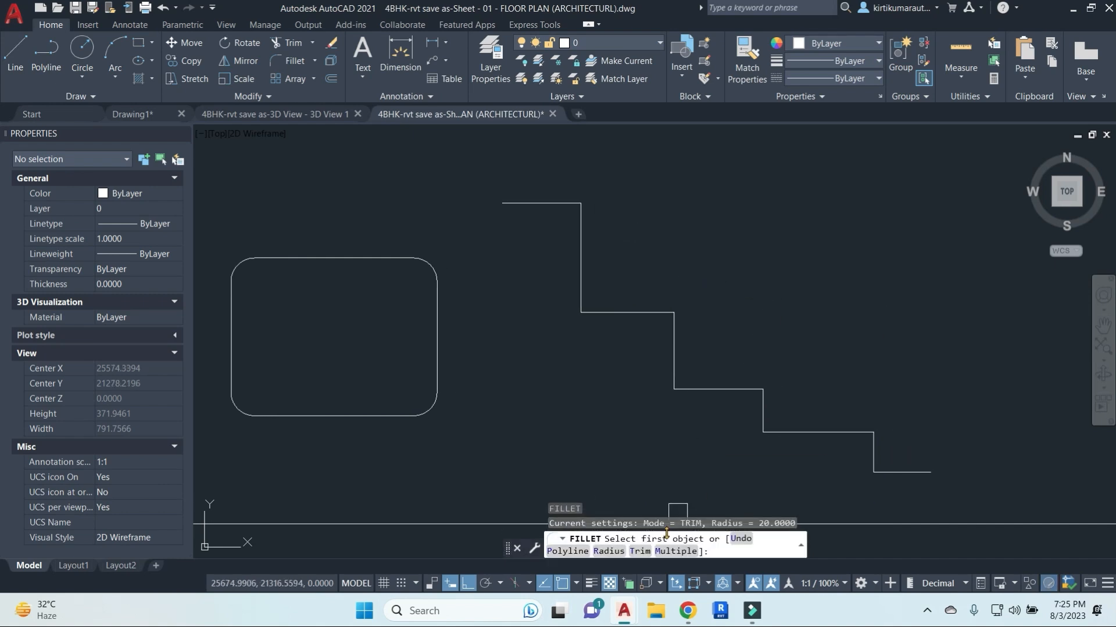
left_click(611, 552)
type("1")
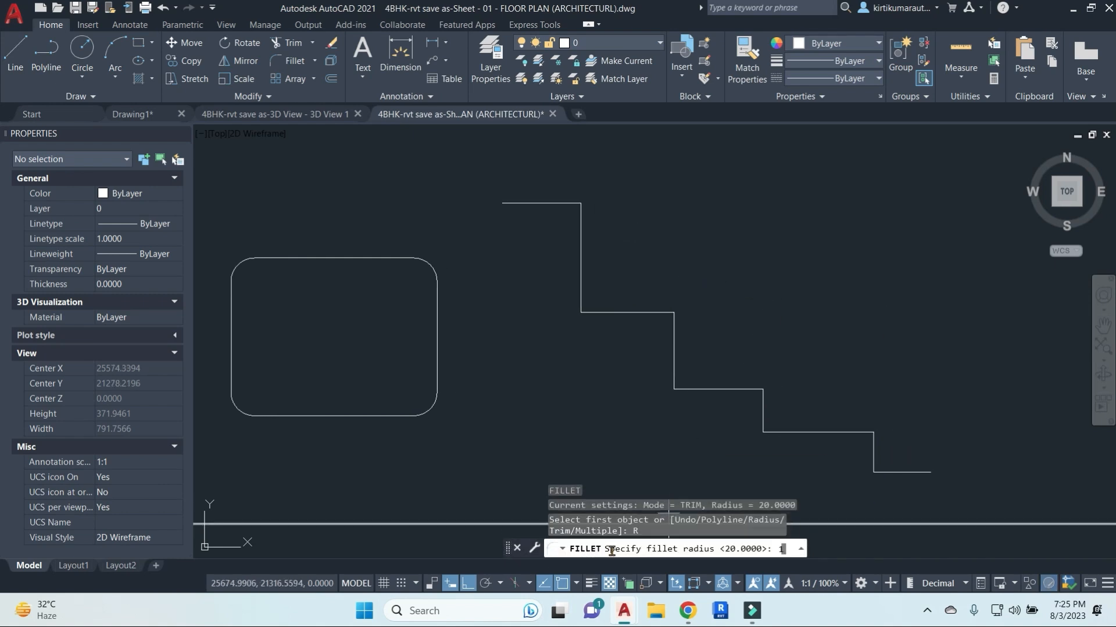
type("0")
key("Return")
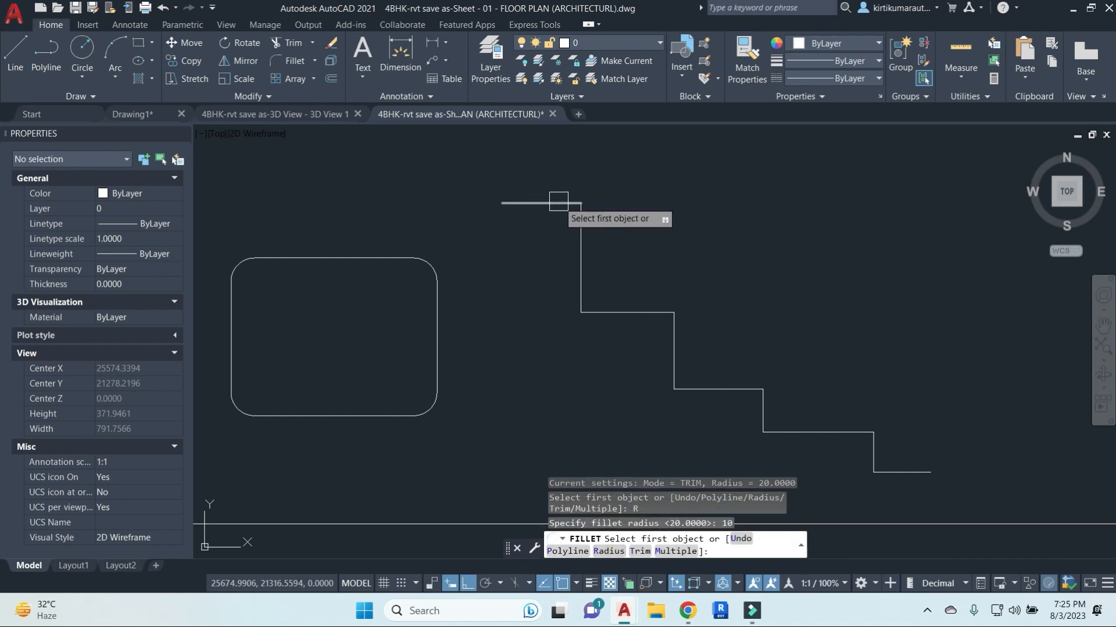
left_click(609, 552)
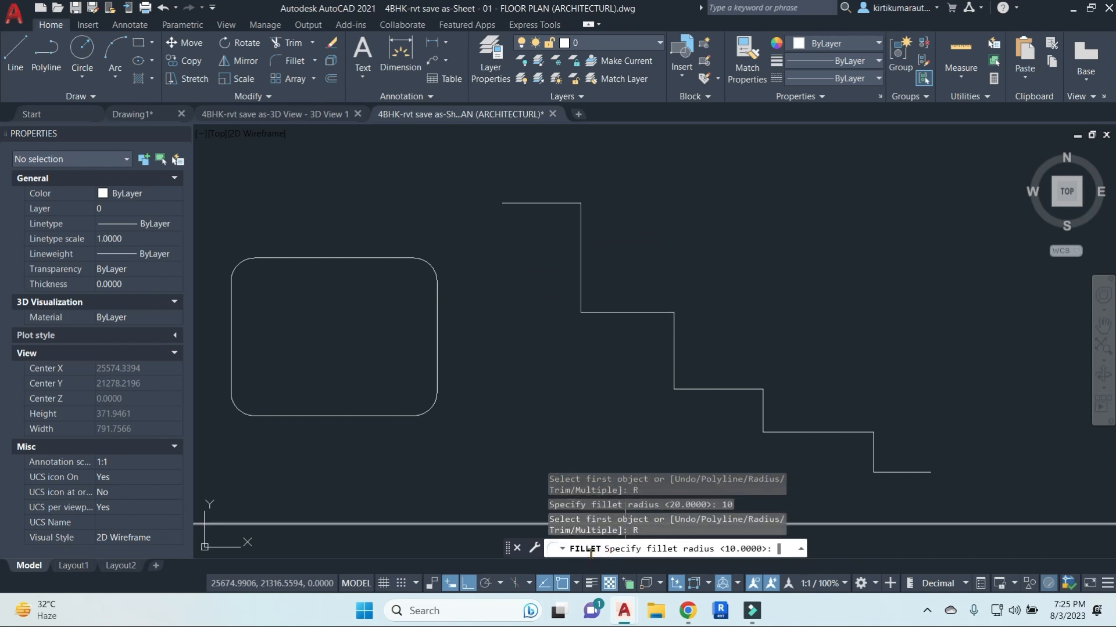
key("Return")
type("P")
key("Return")
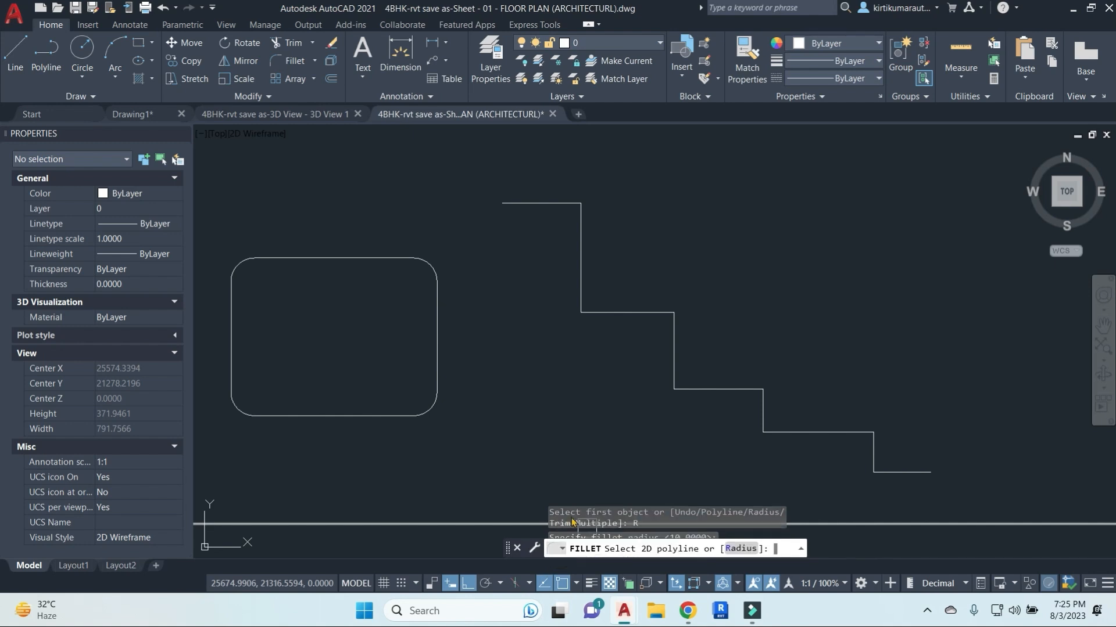
left_click(561, 205)
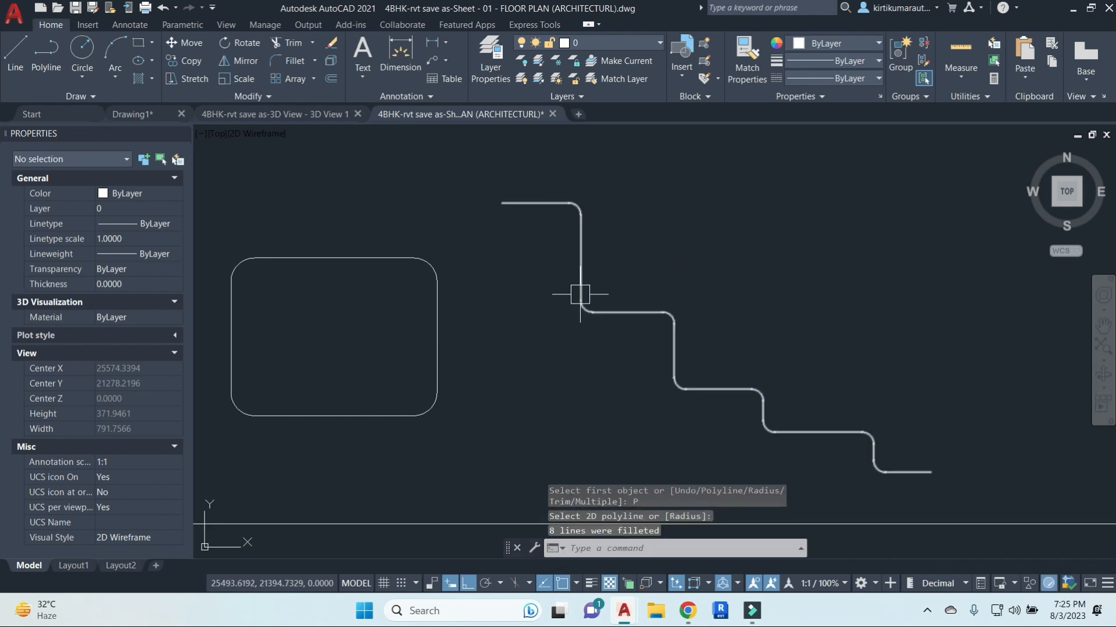
Undo the radius-10 fillet on the stepped polyline.
middle_click_drag(933, 465, 873, 424)
key("Escape")
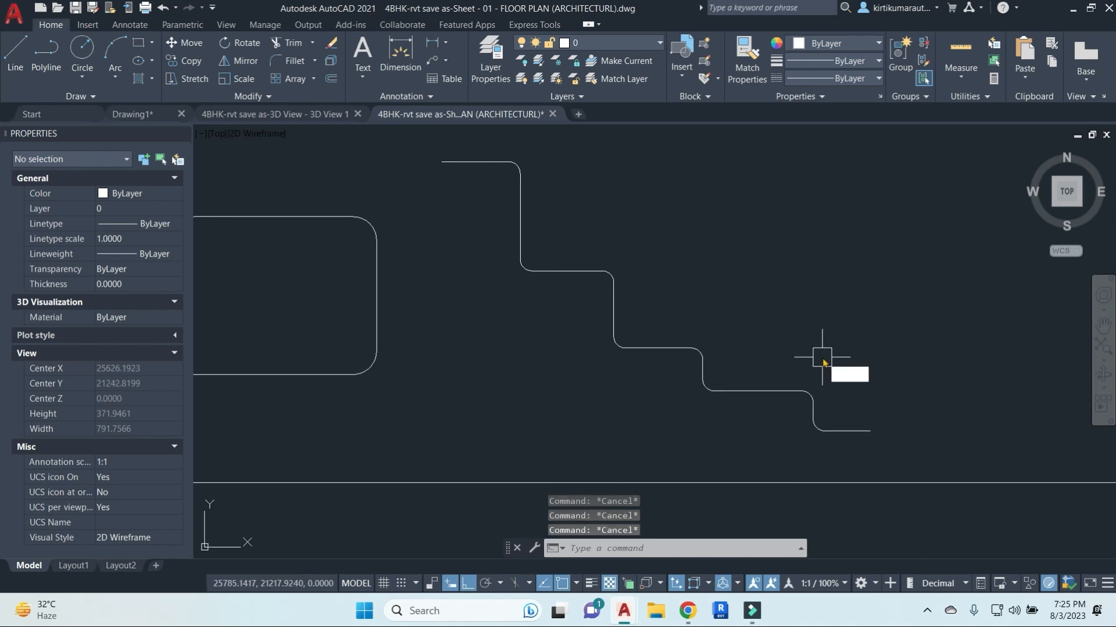
key("Return")
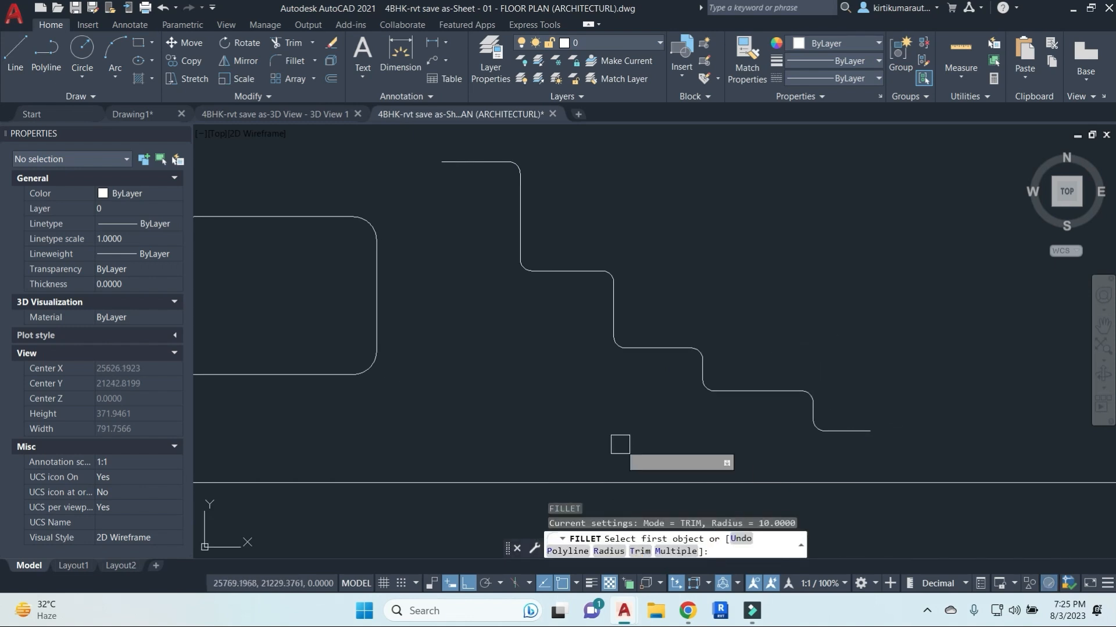
key("Escape")
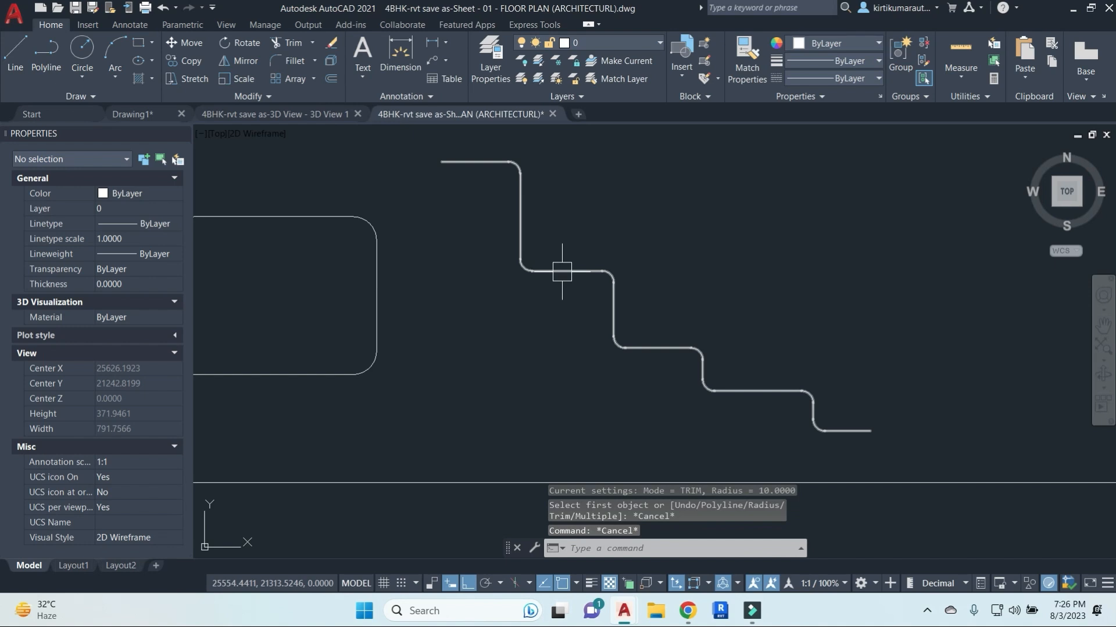
key("ctrl+z")
key("ctrl+z")
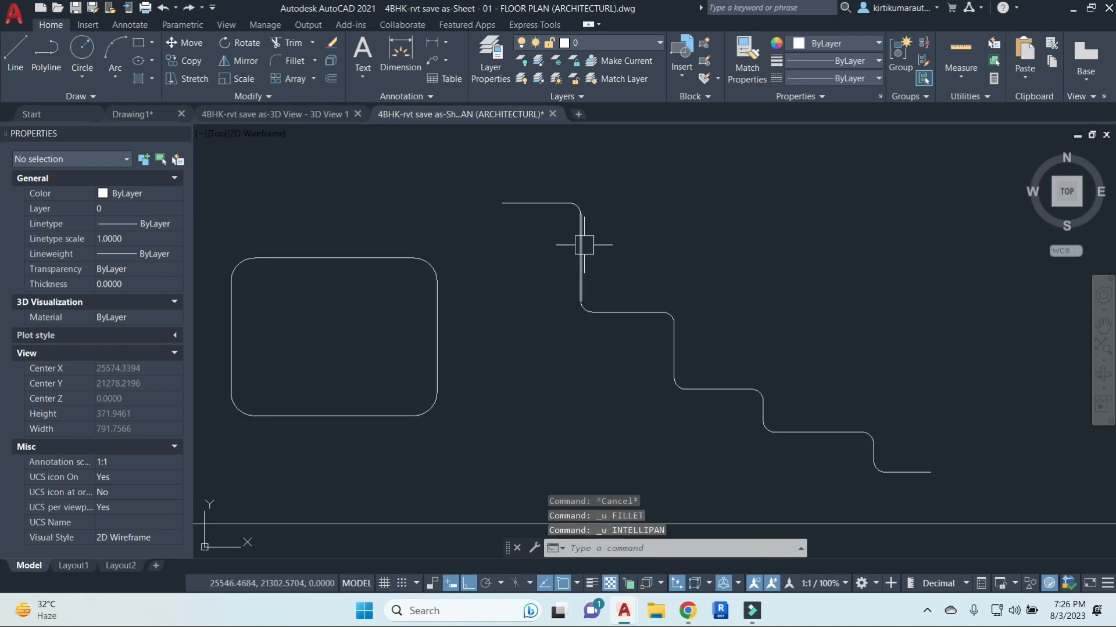
key("ctrl+z")
Fillet all corners of the stepped polyline with the Polyline option in No trim mode.
scroll(563, 215, "up", 4)
scroll(570, 203, "up", 2)
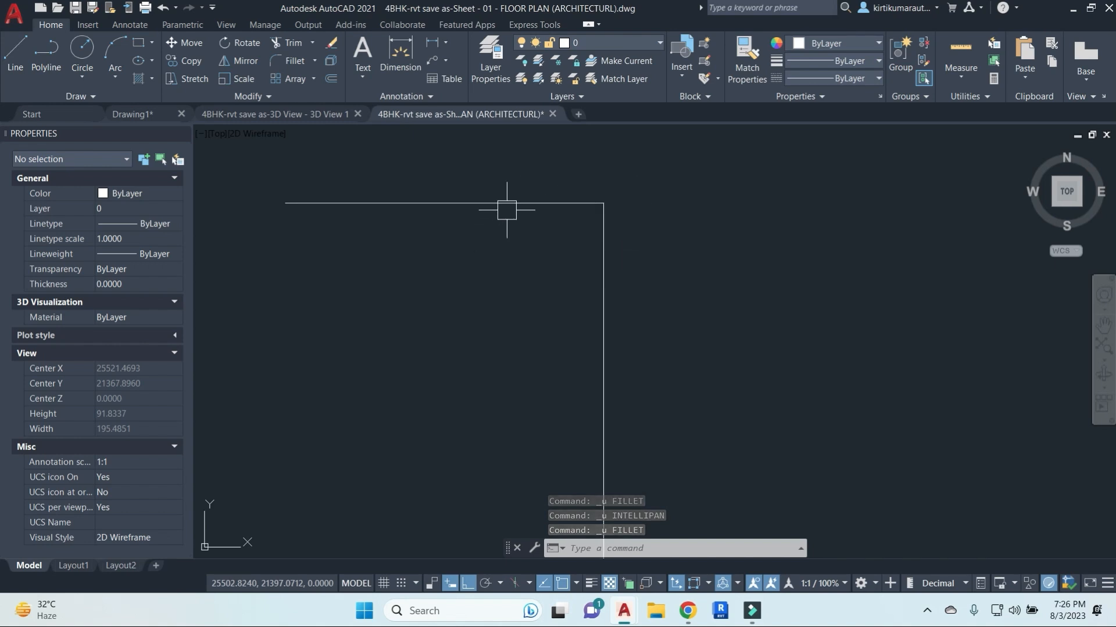
scroll(595, 261, "down", 4)
middle_click_drag(684, 346, 523, 269)
scroll(570, 269, "down", 2)
key("Escape")
key("Escape")
key("Escape")
type("f")
key("Return")
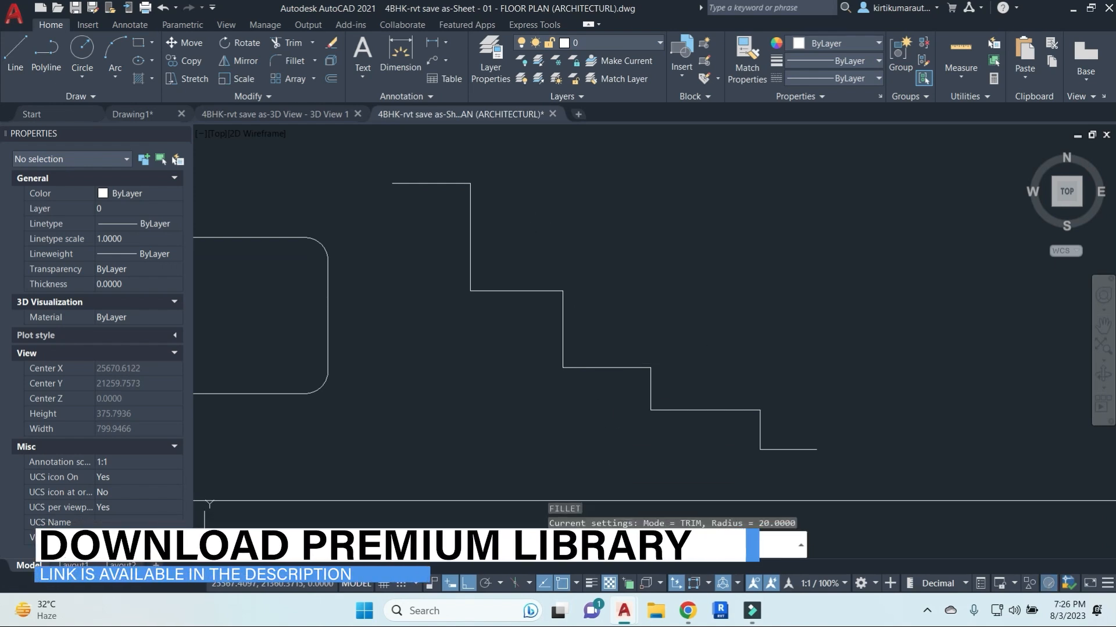
type("t")
key("Return")
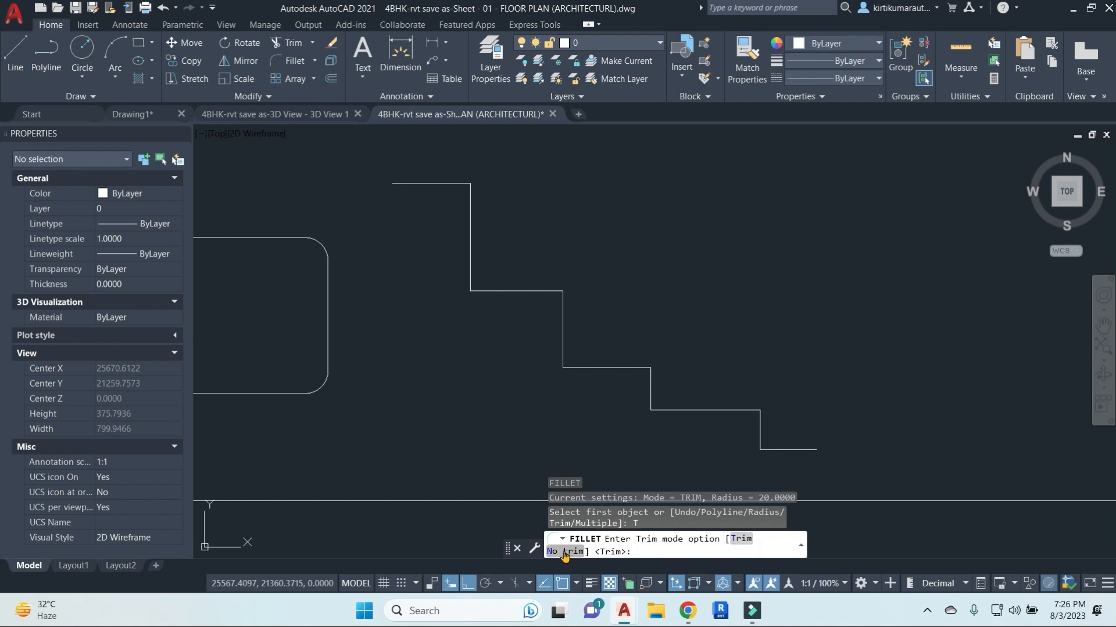
left_click(563, 552)
left_click(565, 552)
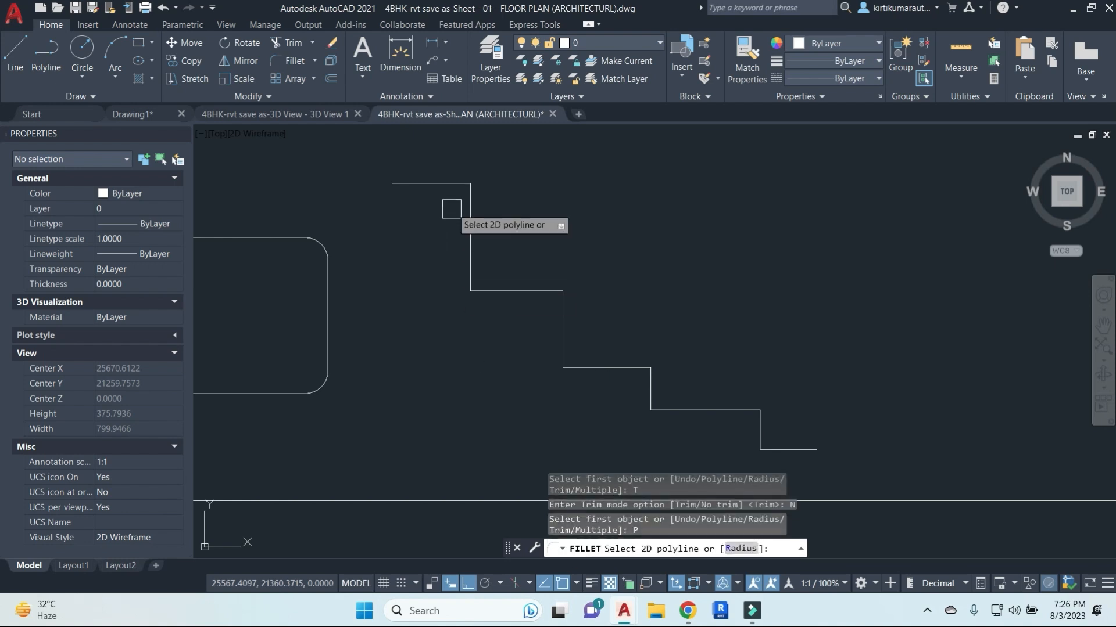
left_click(437, 183)
scroll(426, 174, "up", 4)
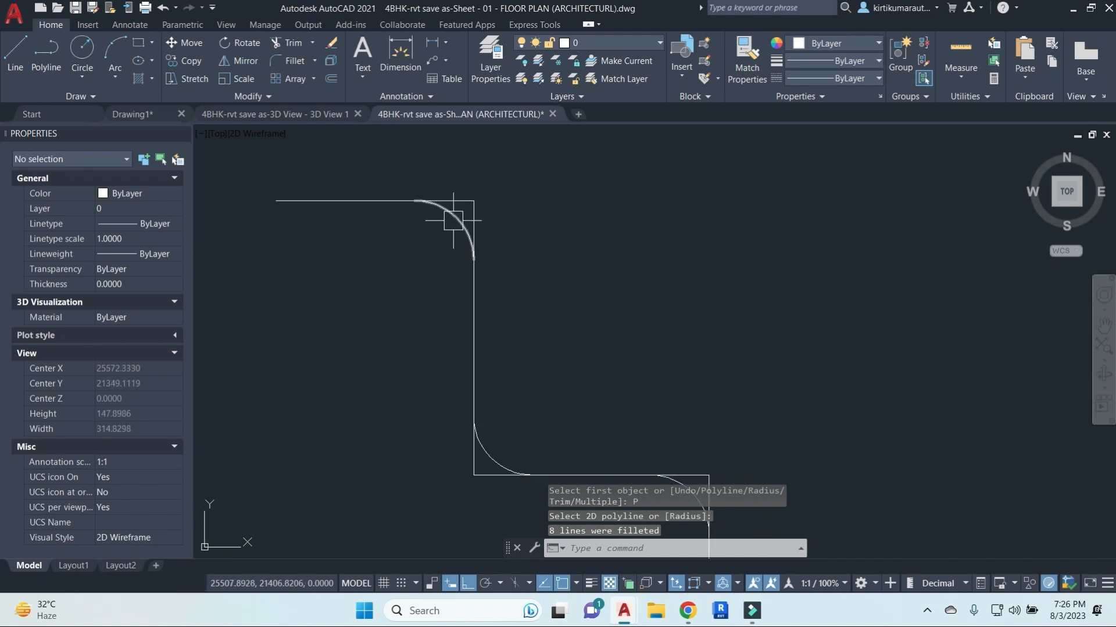
key("Escape")
key("Escape")
key("Escape")
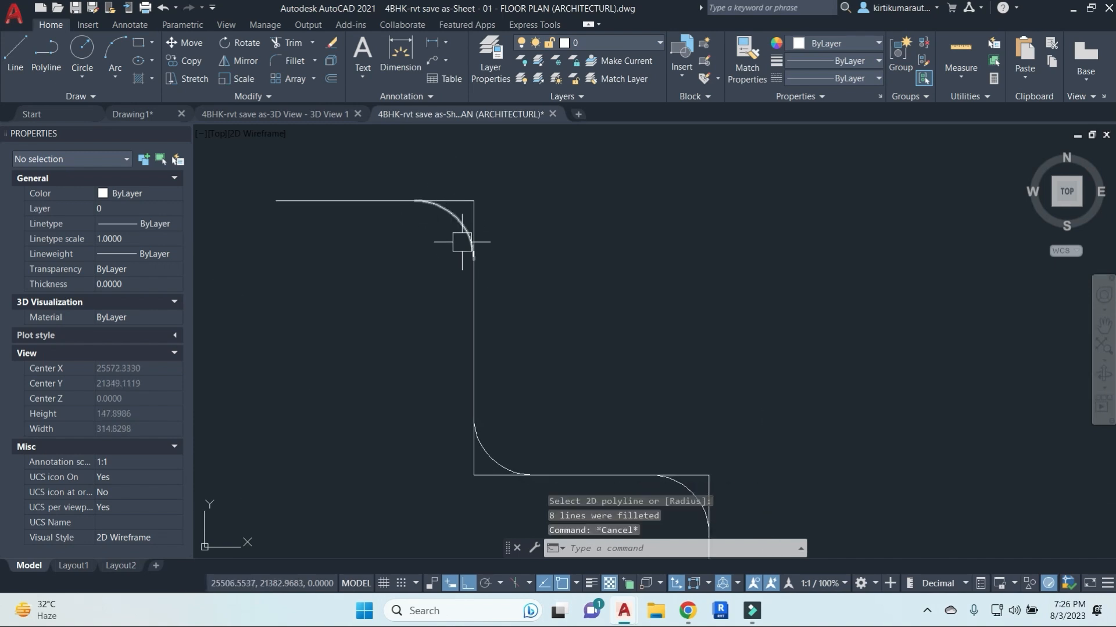
Trim away the leftover square corners outside the fillet arcs at the stepped polyline's first two bends.
type("tr")
key("Return")
key("Return")
left_click(458, 191)
left_click(473, 212)
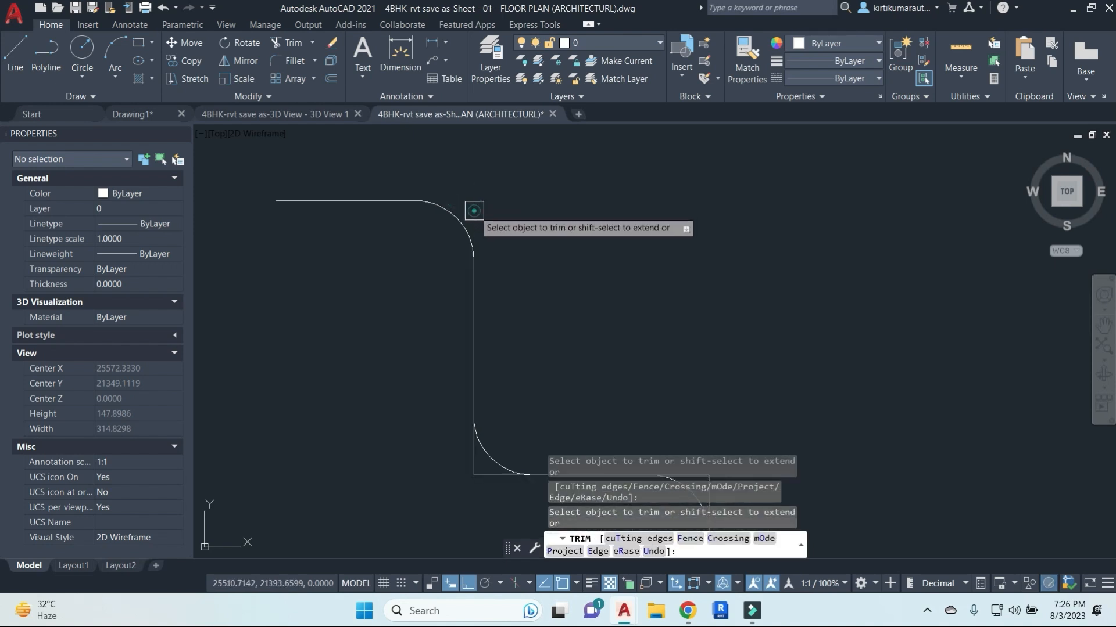
middle_click_drag(568, 341, 479, 216)
left_click(401, 358)
left_click(382, 344)
scroll(536, 233, "down", 8)
scroll(511, 228, "up", 4)
scroll(610, 268, "down", 4)
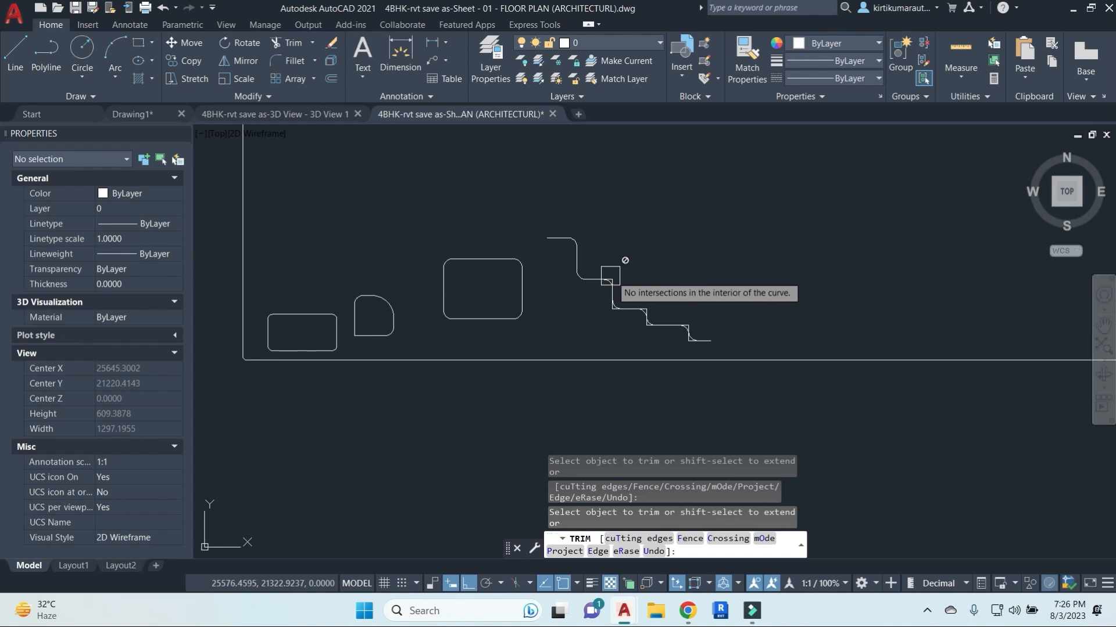
key("Escape")
type("f")
key("Return")
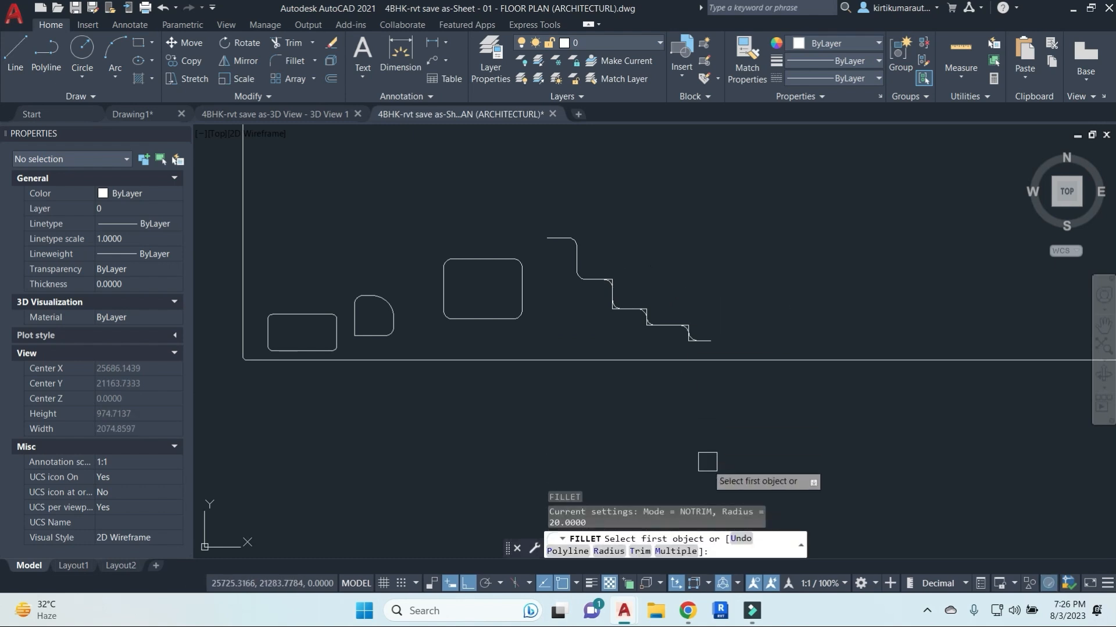
key("Escape")
key("Escape")
key("Escape")
Draw a rectangle from four separate lines to the right of the stepped polyline, its top edge slightly below the left line's end.
mouse_move(715, 298)
middle_mouse_down()
mouse_move(635, 279)
mouse_move(618, 255)
middle_mouse_up()
type("l")
key("Return")
left_click(693, 182)
left_click(693, 239)
left_click(790, 240)
left_click(789, 188)
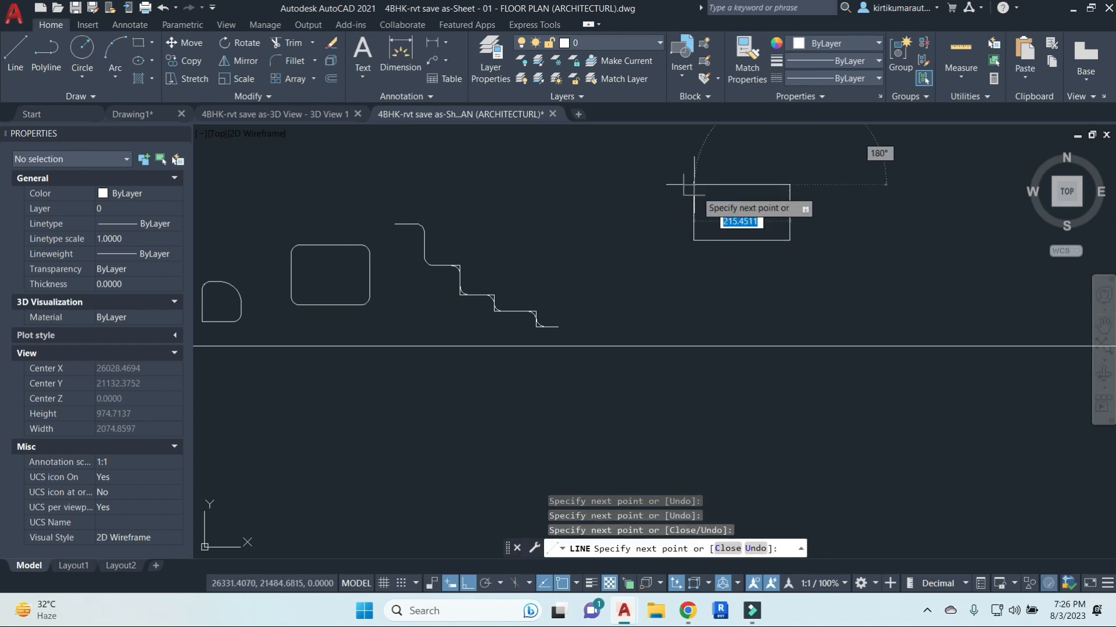
key("Escape")
key("Escape")
key("Escape")
Fillet the upper-left and upper-right corners of the line-drawn rectangle in No trim mode.
scroll(713, 190, "up", 5)
type("f")
key("Return")
left_click(667, 169)
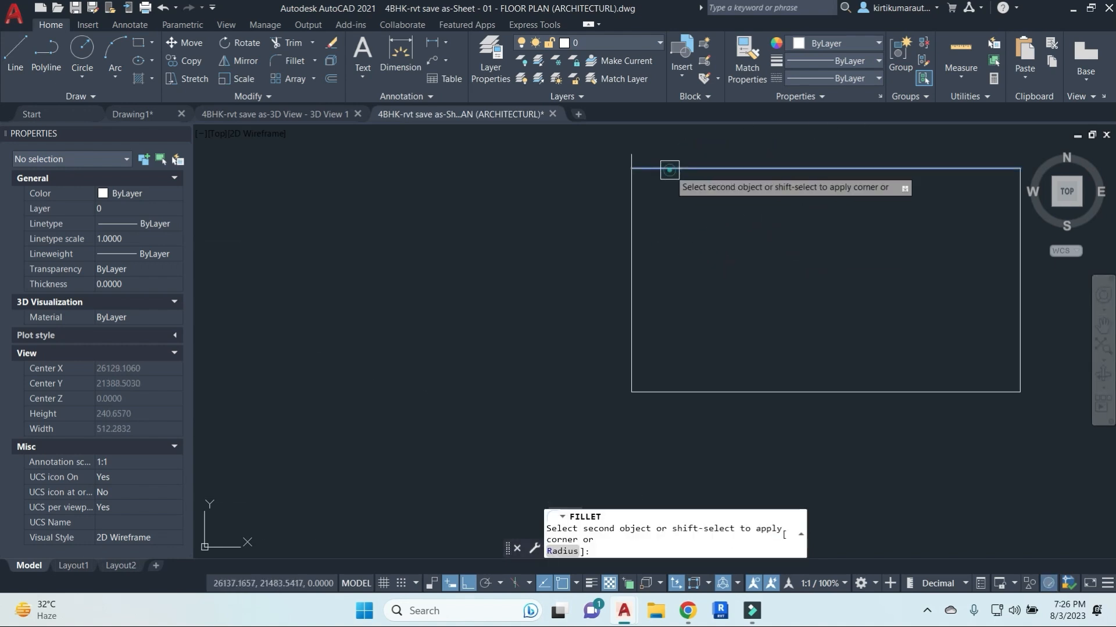
left_click(630, 196)
key("Return")
left_click(959, 169)
left_click(1019, 223)
middle_click_drag(1013, 229, 716, 211)
key("Escape")
key("Escape")
key("Escape")
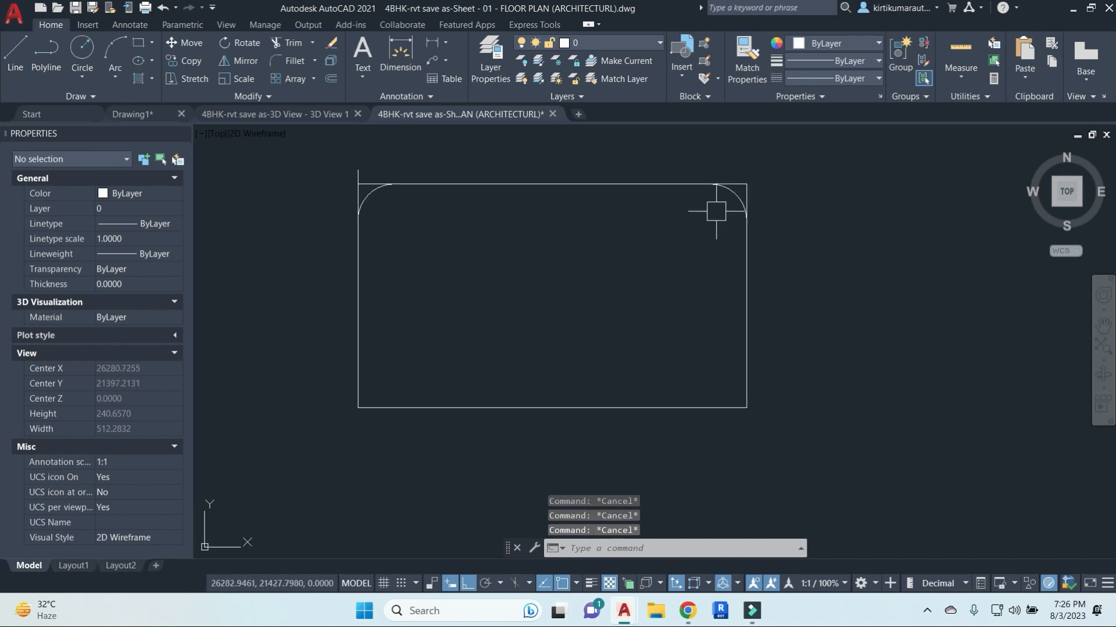
Erase the two fillet arcs at the upper corners of the line-drawn rectangle.
left_click(734, 198)
type("e")
key("Return")
left_click(378, 194)
type("e")
key("Return")
key("Escape")
key("Escape")
Fillet all four corners of the line-drawn rectangle in one run, using Trim mode and the Multiple option.
type("f")
key("Return")
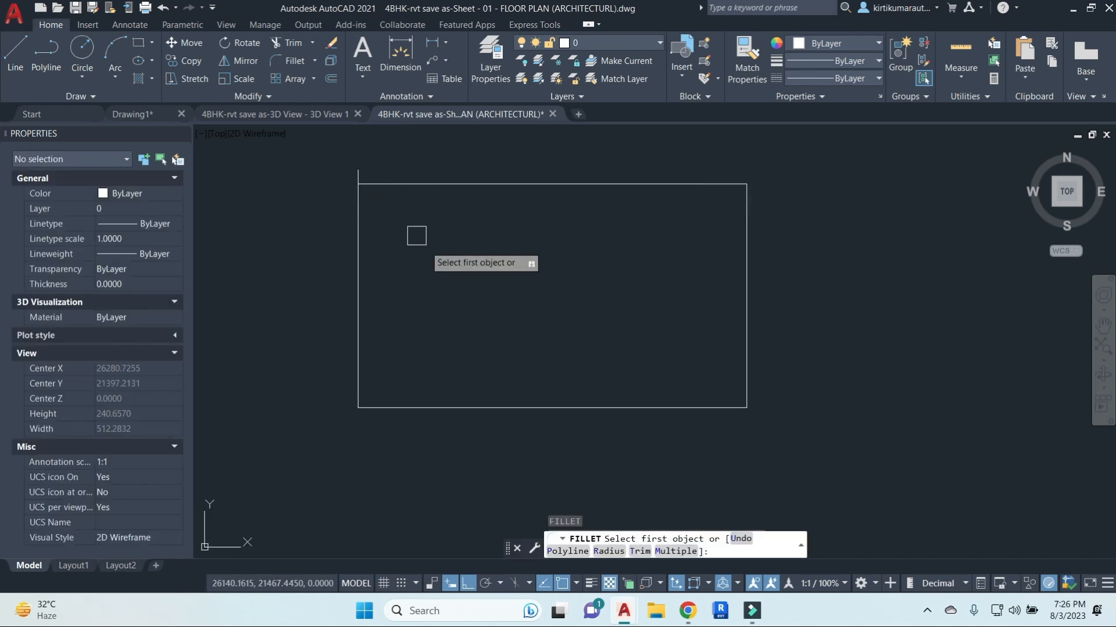
left_click(640, 550)
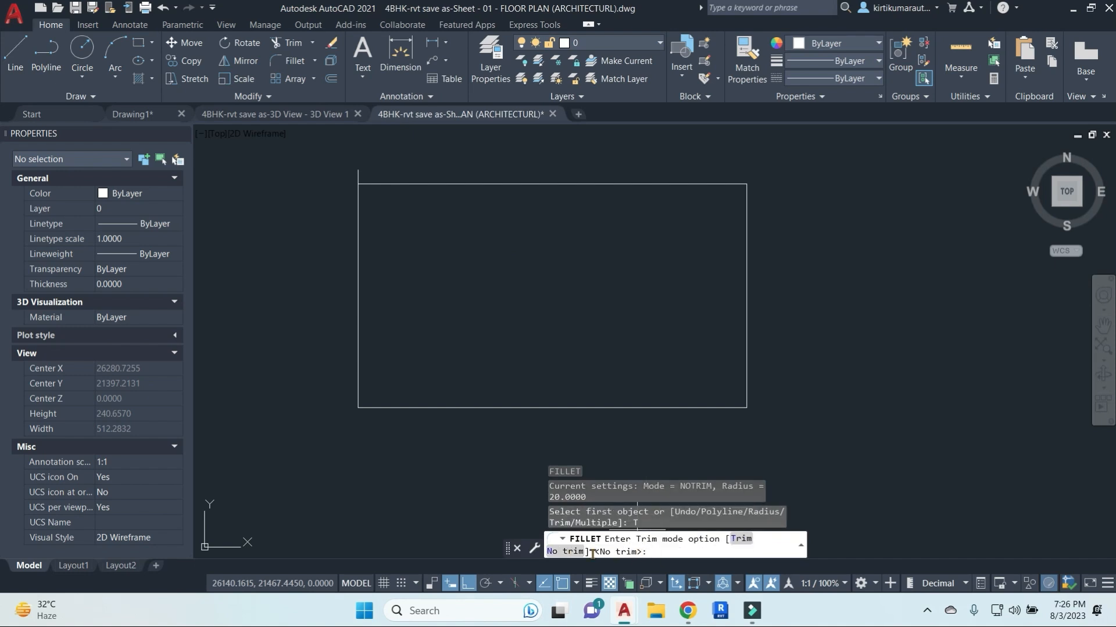
left_click(741, 540)
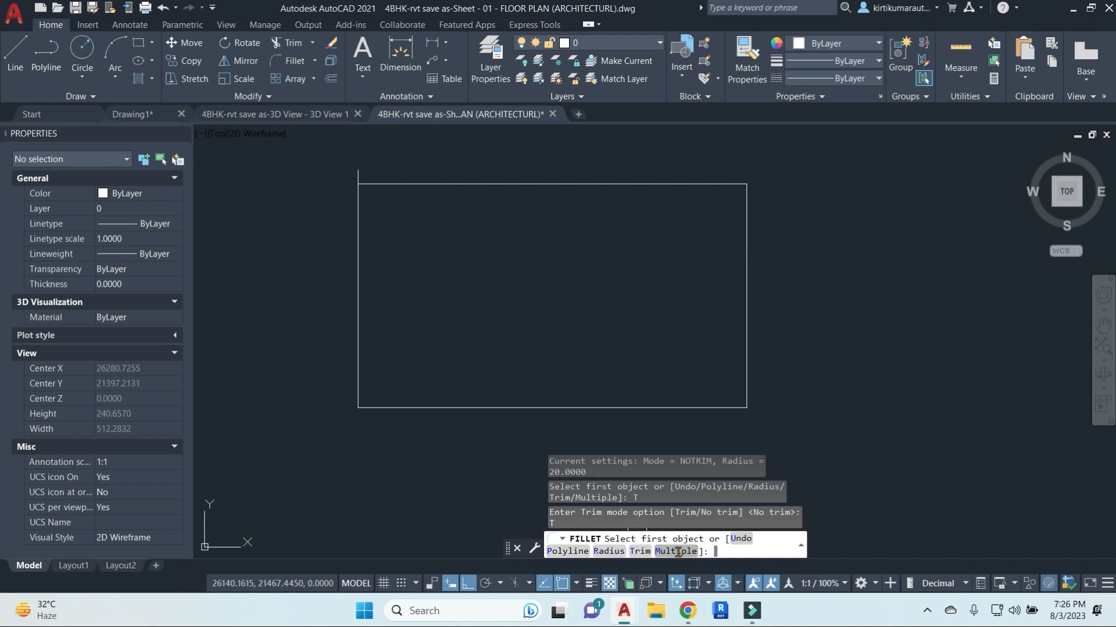
left_click(719, 184)
left_click(743, 285)
left_click(740, 367)
left_click(716, 401)
left_click(456, 407)
left_click(360, 371)
left_click(361, 219)
left_click(386, 184)
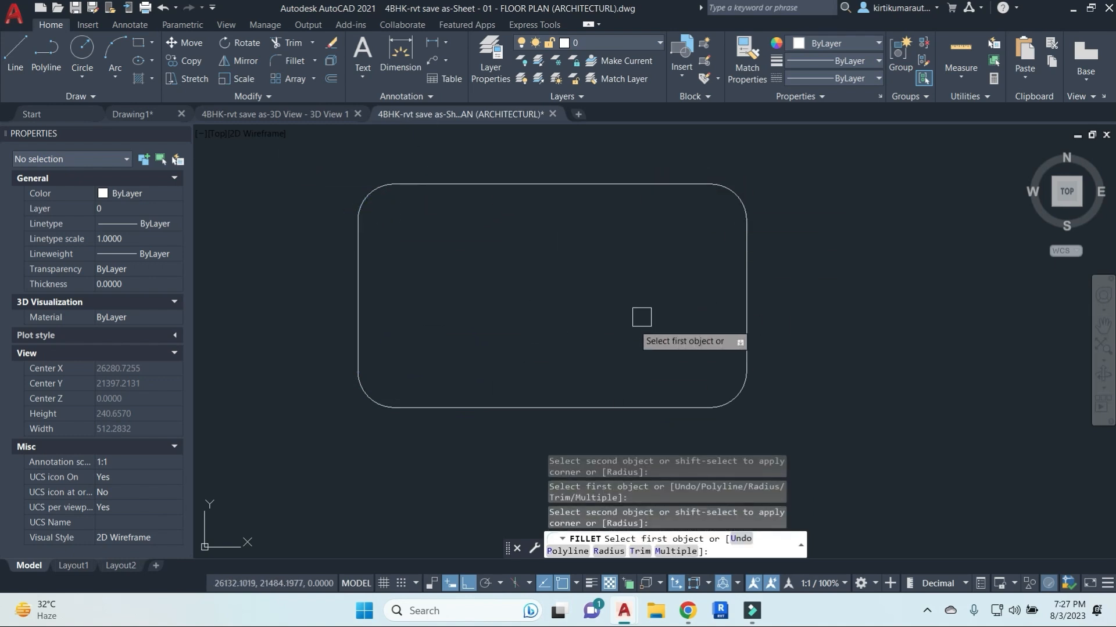
key("Escape")
key("Escape")
key("Escape")
scroll(593, 249, "down", 5)
middle_click_drag(584, 241, 478, 297)
scroll(475, 298, "up", 6)
key("Escape")
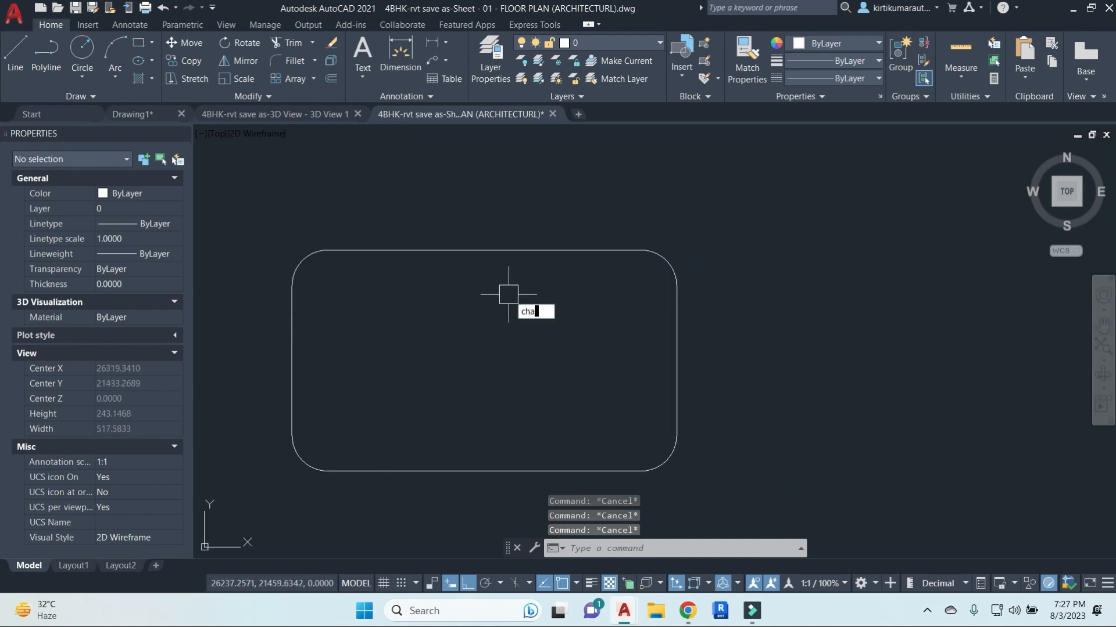
key("Return")
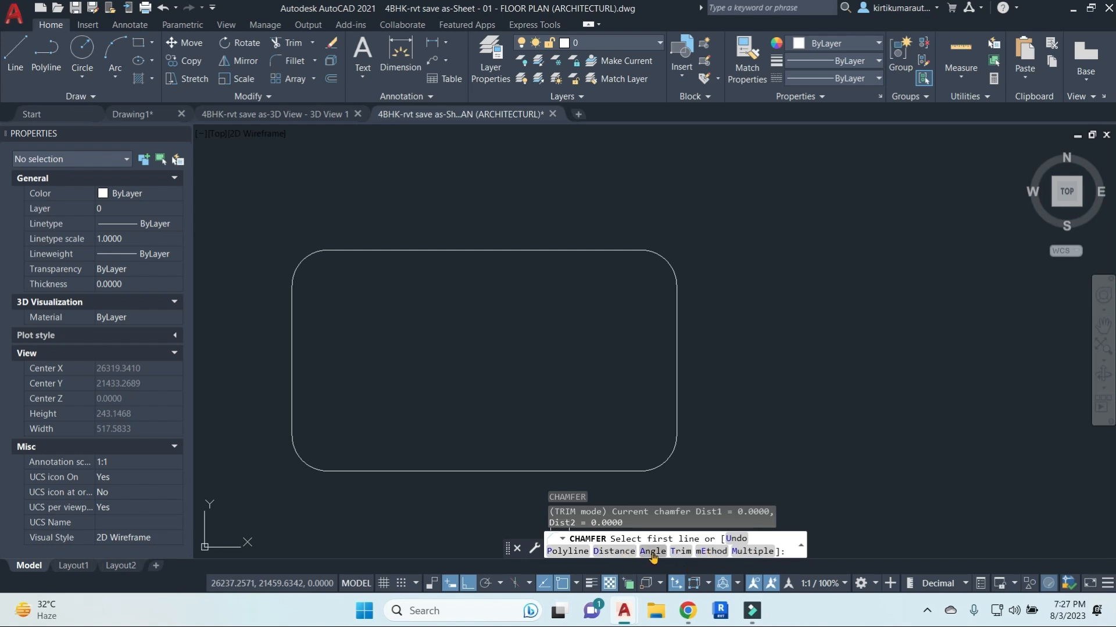
scroll(535, 291, "down", 2)
key("Escape")
scroll(532, 343, "up", 5)
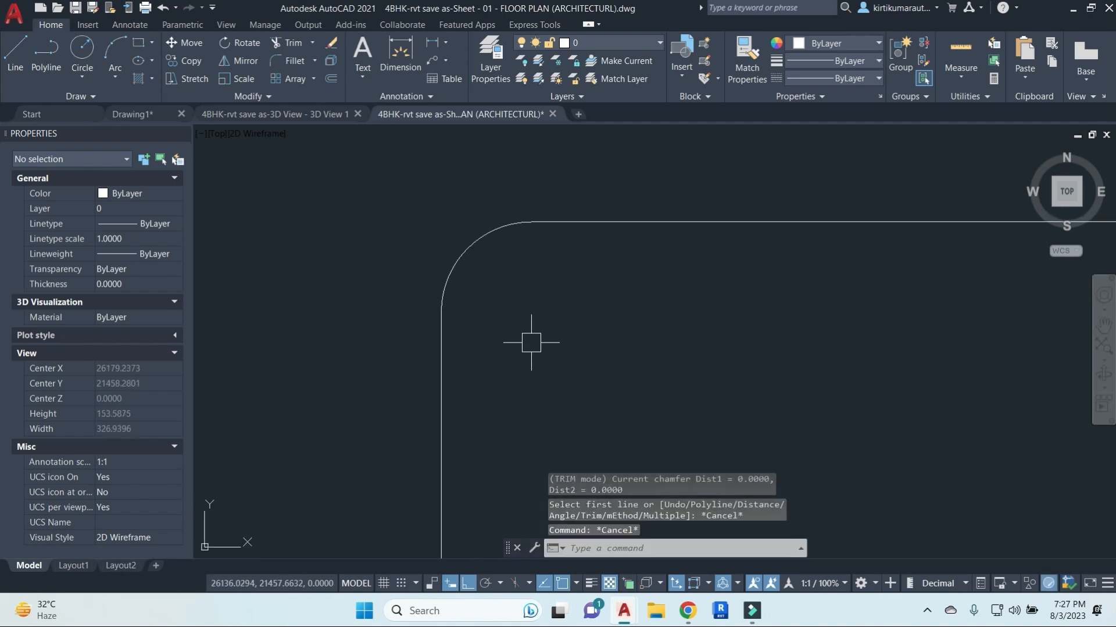
scroll(569, 228, "down", 4)
middle_click_drag(546, 226, 440, 334)
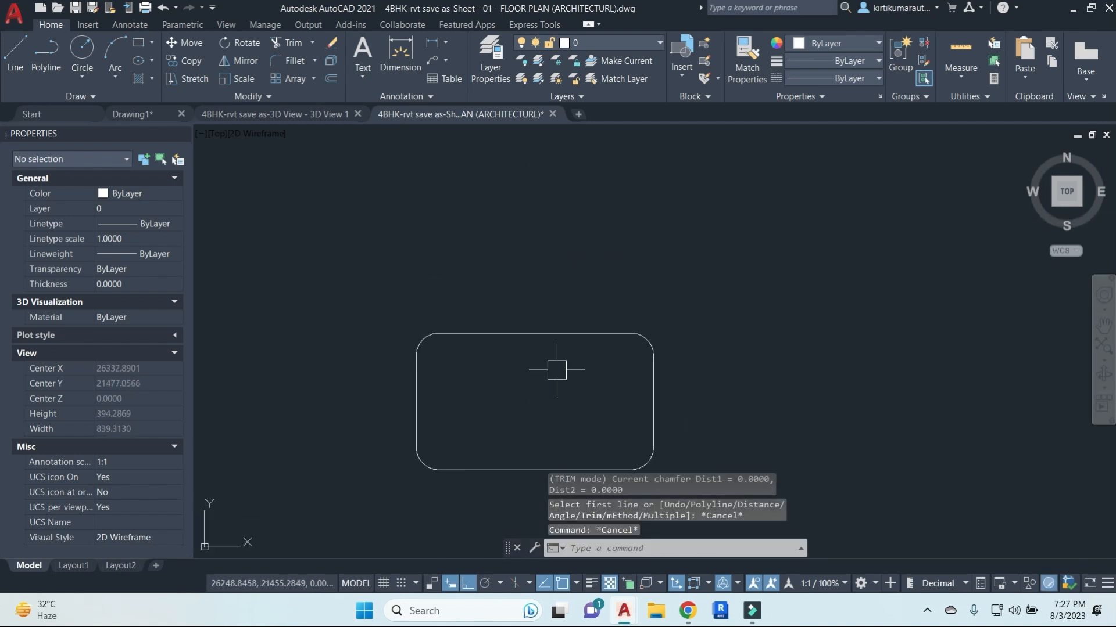
key("Escape")
key("Escape")
Draw a rectangle above the filleted, line-drawn rectangle.
scroll(550, 333, "down", 2)
type("re")
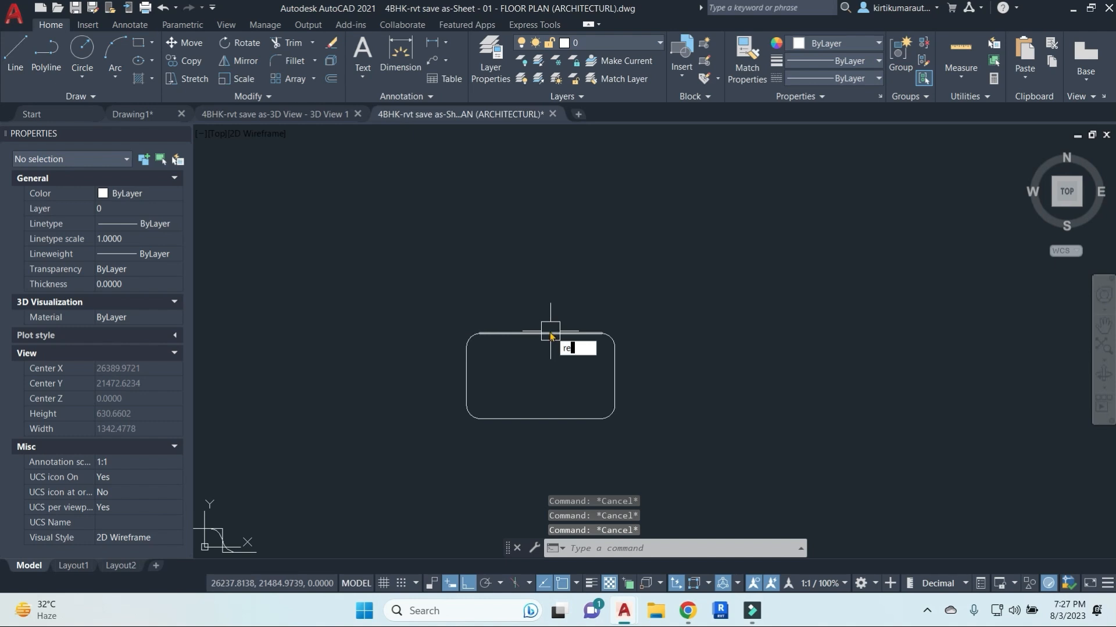
type("c")
key("Return")
middle_click_drag(515, 236, 521, 285)
scroll(519, 283, "up", 4)
left_click(470, 200)
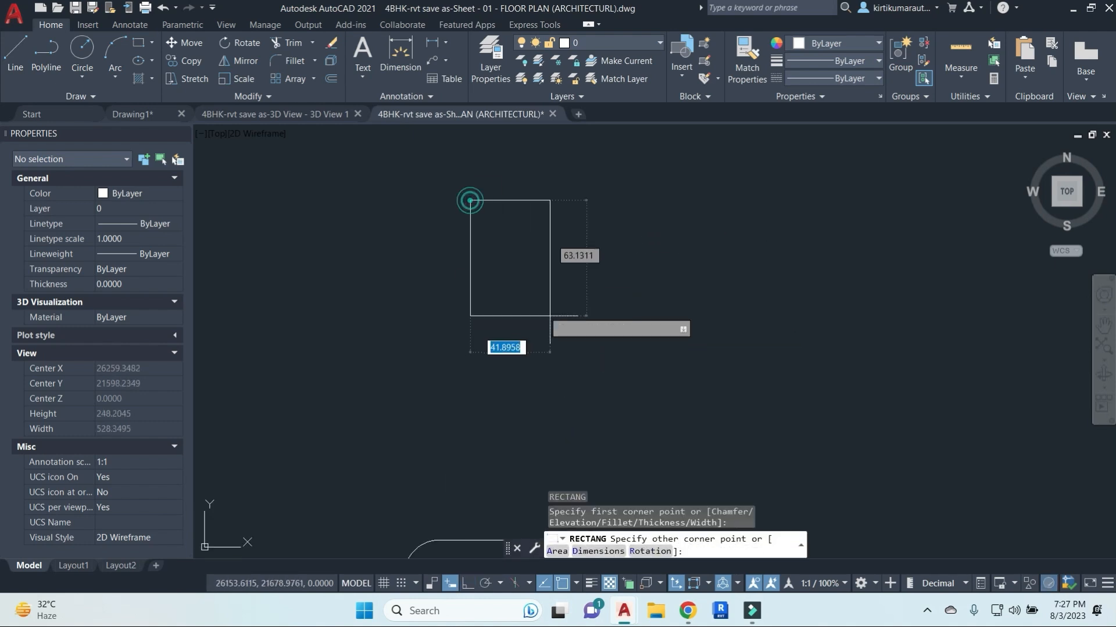
left_click(738, 402)
middle_click_drag(593, 294, 579, 280)
scroll(510, 170, "up", 2)
middle_click_drag(491, 282, 492, 257)
scroll(474, 247, "down", 2)
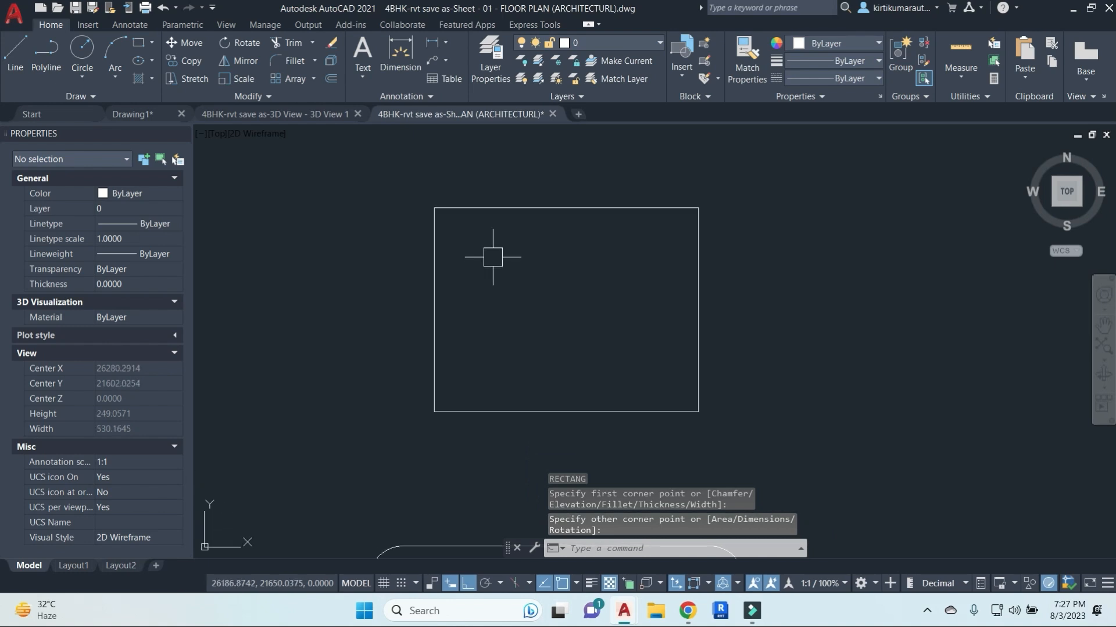
key("Escape")
key("Escape")
key("Escape")
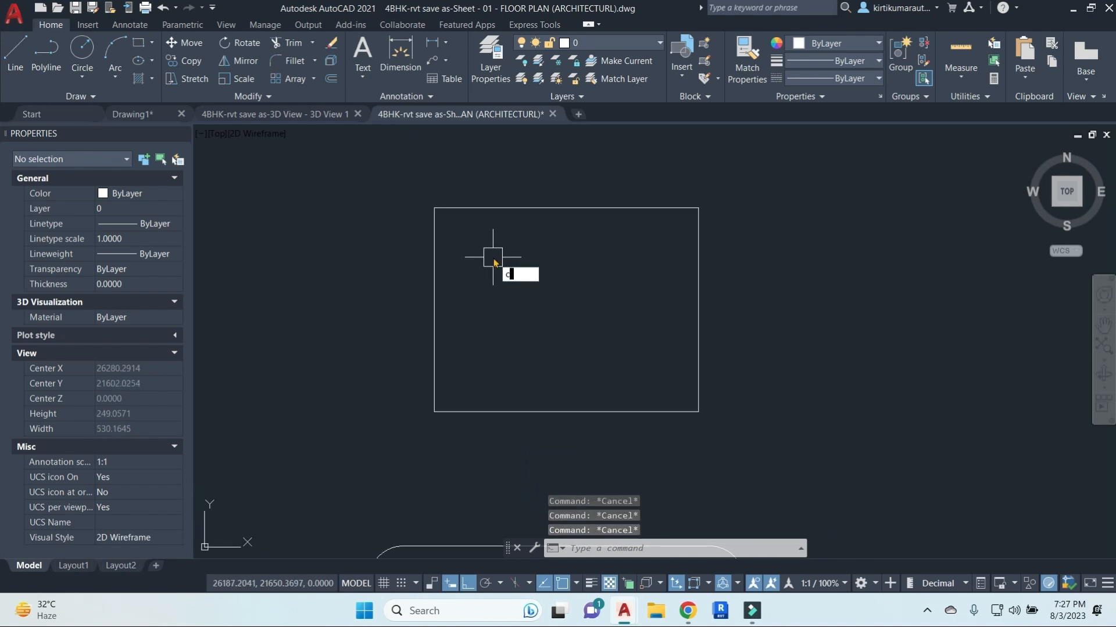
Chamfer the new rectangle's upper-left corner with first and second distances of 10.
type("cha")
key("Return")
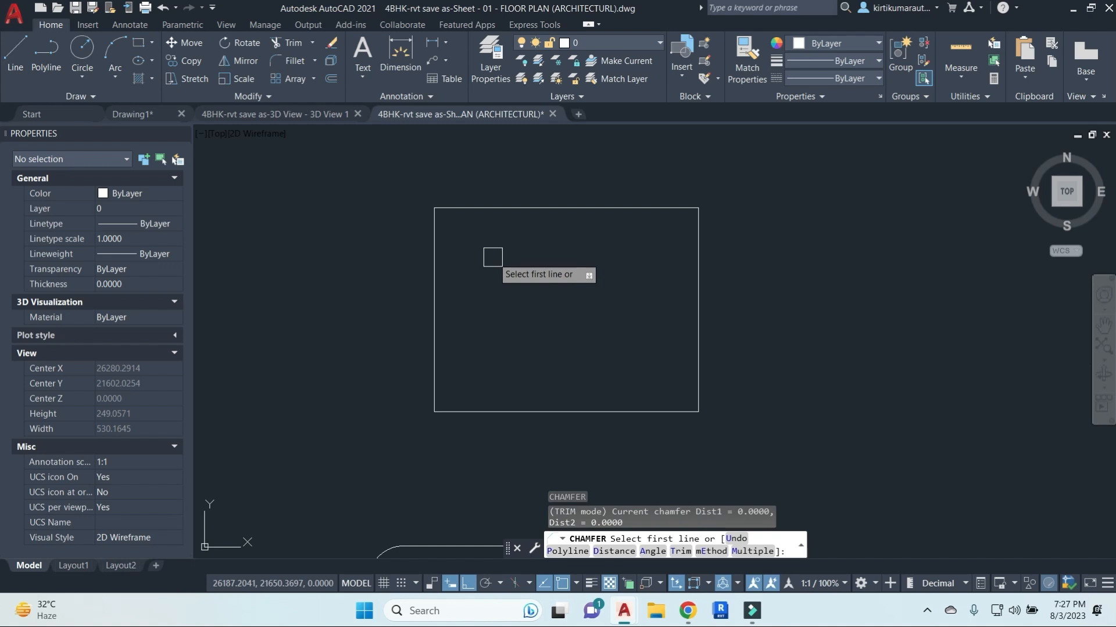
left_click(608, 553)
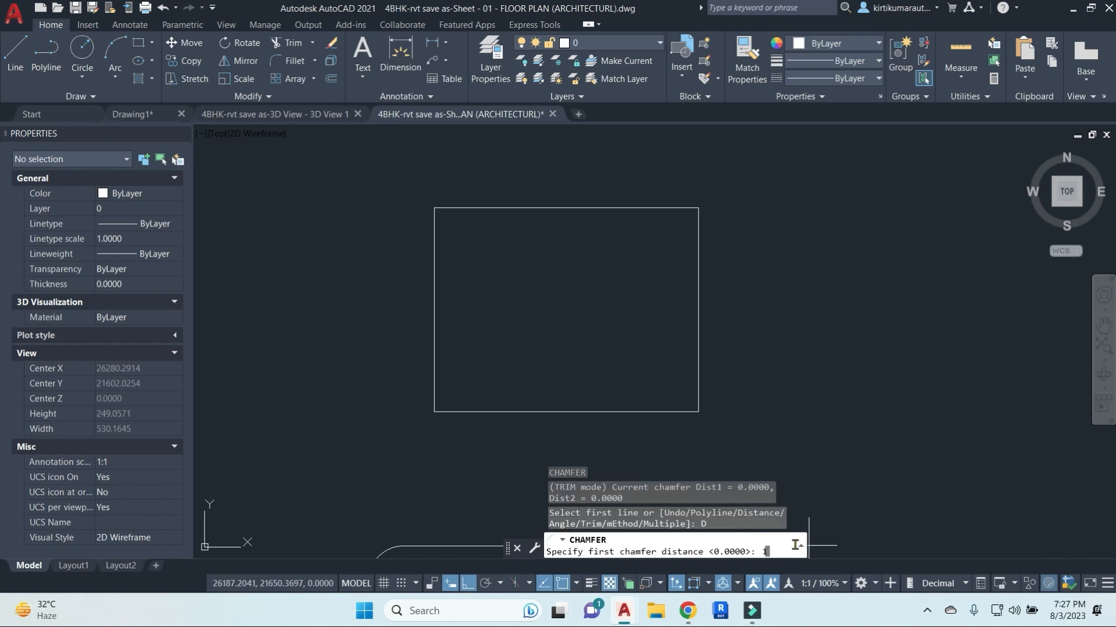
key("Return")
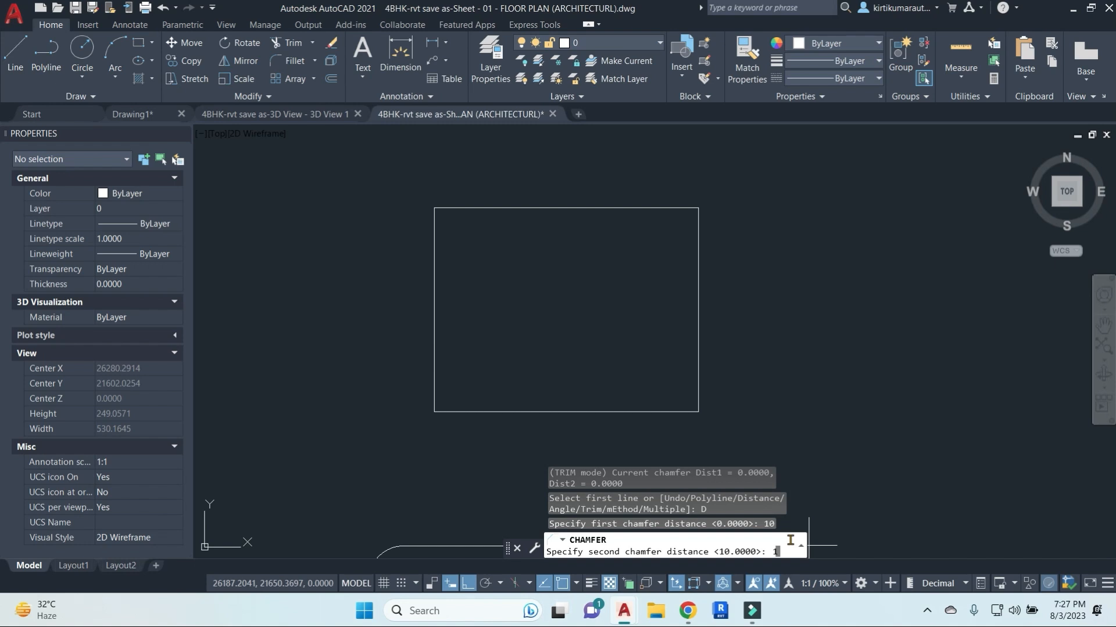
type("10")
key("Return")
scroll(511, 302, "up", 2)
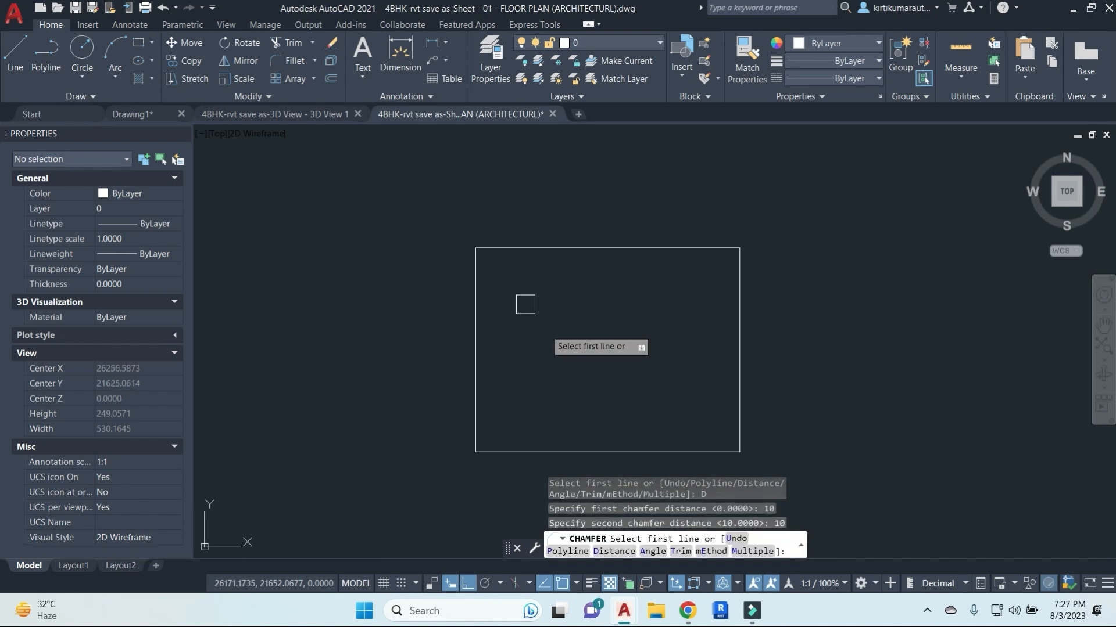
scroll(506, 282, "up", 2)
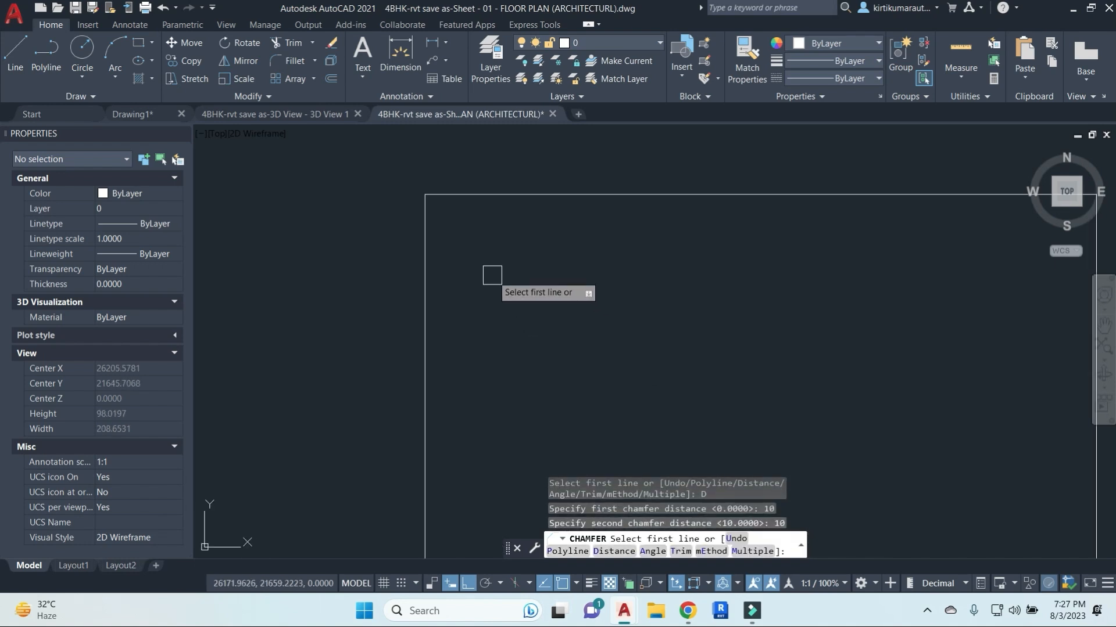
left_click(456, 195)
left_click(429, 236)
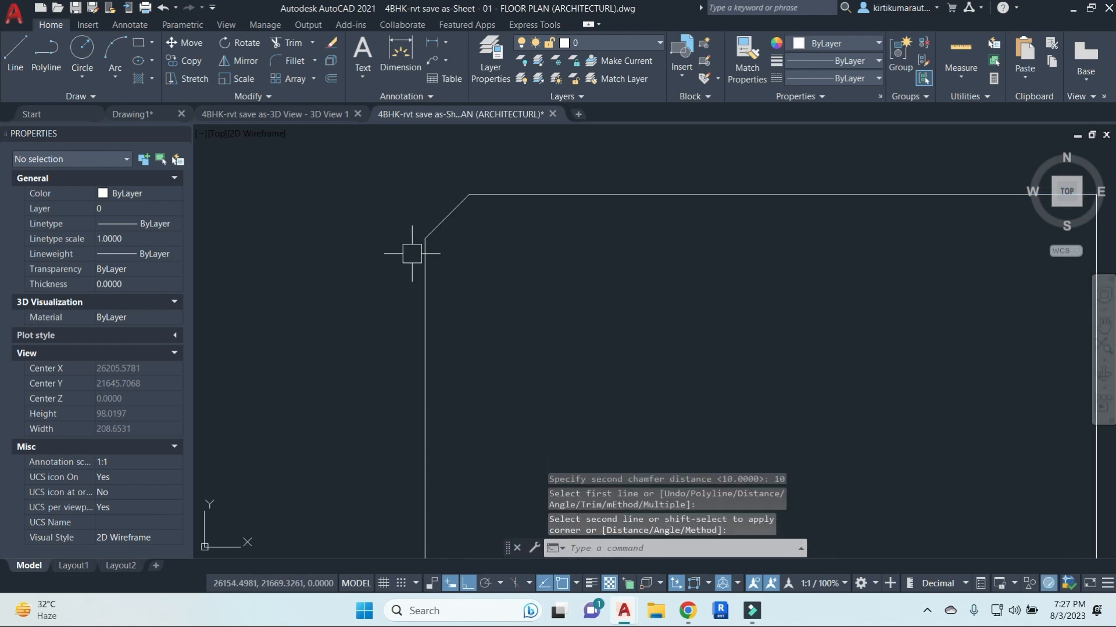
key("Escape")
key("Escape")
Add a vertical linear dimension to the left of the upper-left chamfer.
type("dli")
key("Return")
left_click(425, 236)
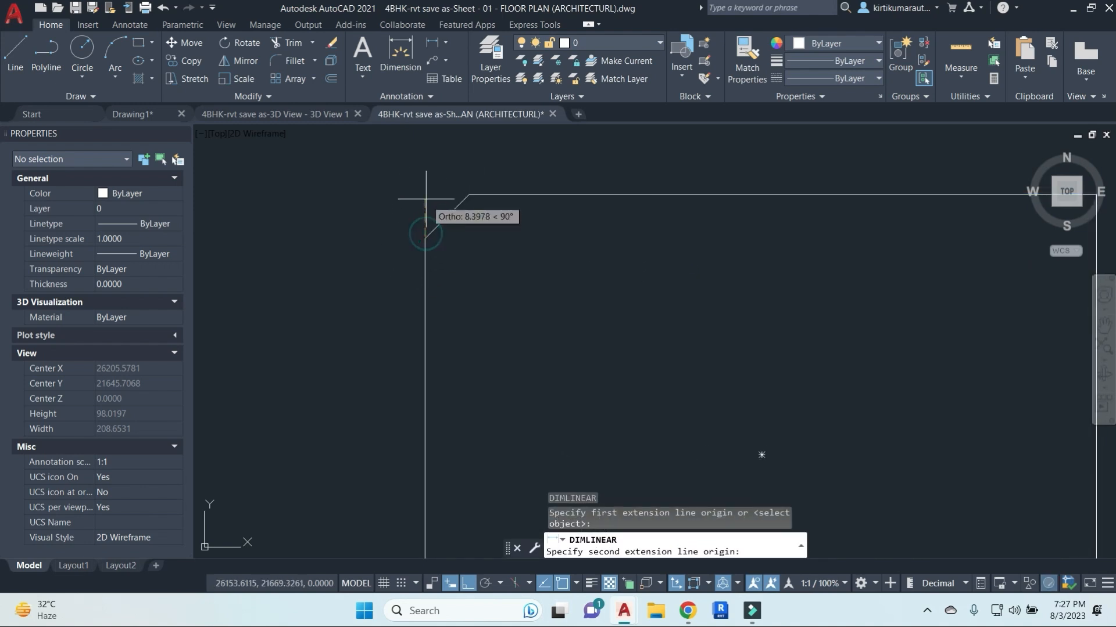
left_click(465, 195)
scroll(416, 196, "up", 4)
left_click(427, 223)
Add a horizontal linear dimension above the upper-left chamfer, between the chamfer's two endpoints.
key("Return")
left_click(550, 191)
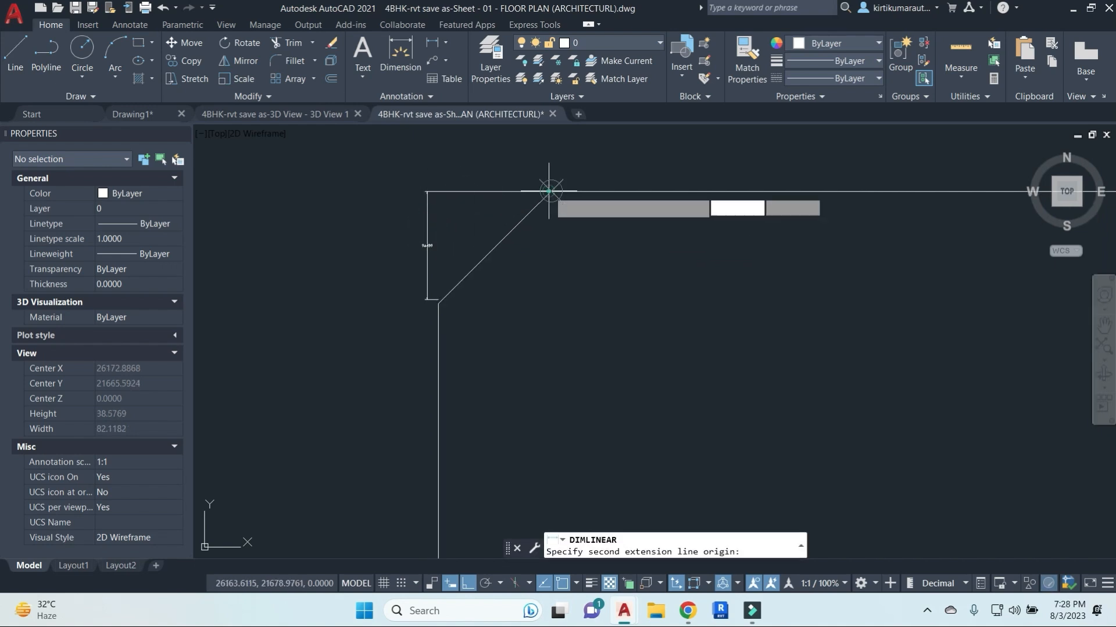
left_click(439, 301)
left_click(461, 169)
scroll(473, 217, "up", 3)
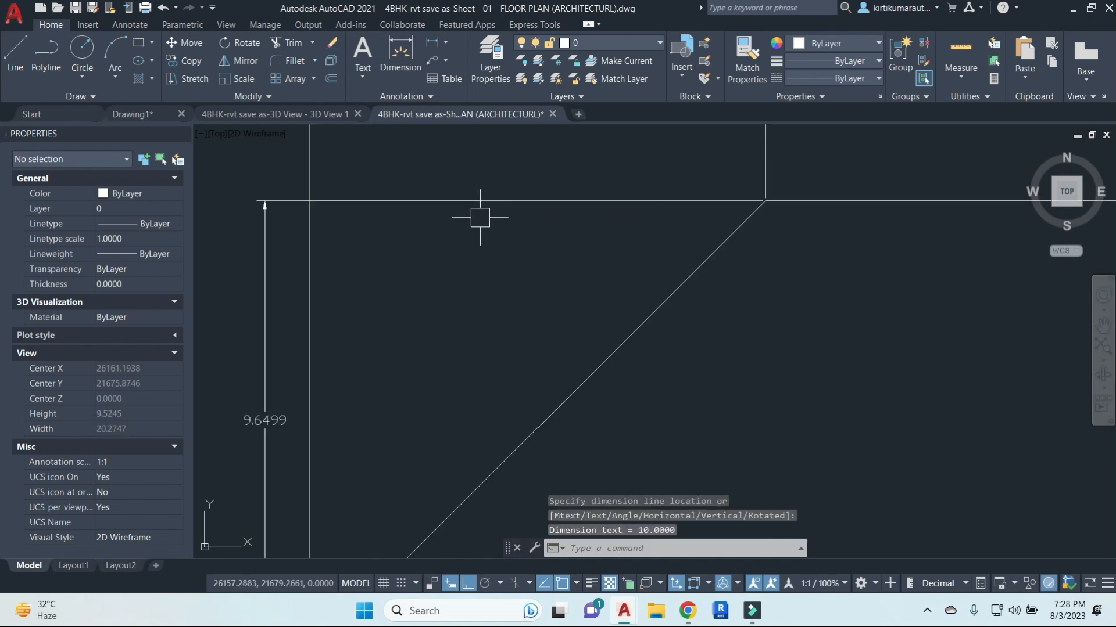
Erase the vertical dimension beside the upper-left chamfer and dimension its height again from endpoint to endpoint.
left_click(327, 294)
key("Delete")
type("dli")
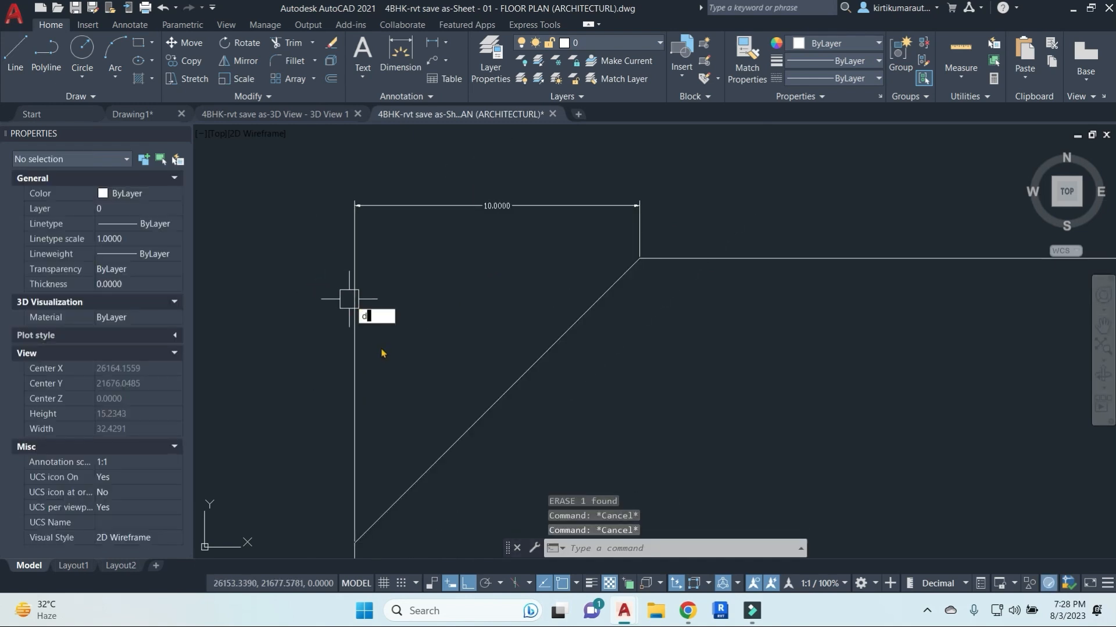
key("Return")
left_click(355, 542)
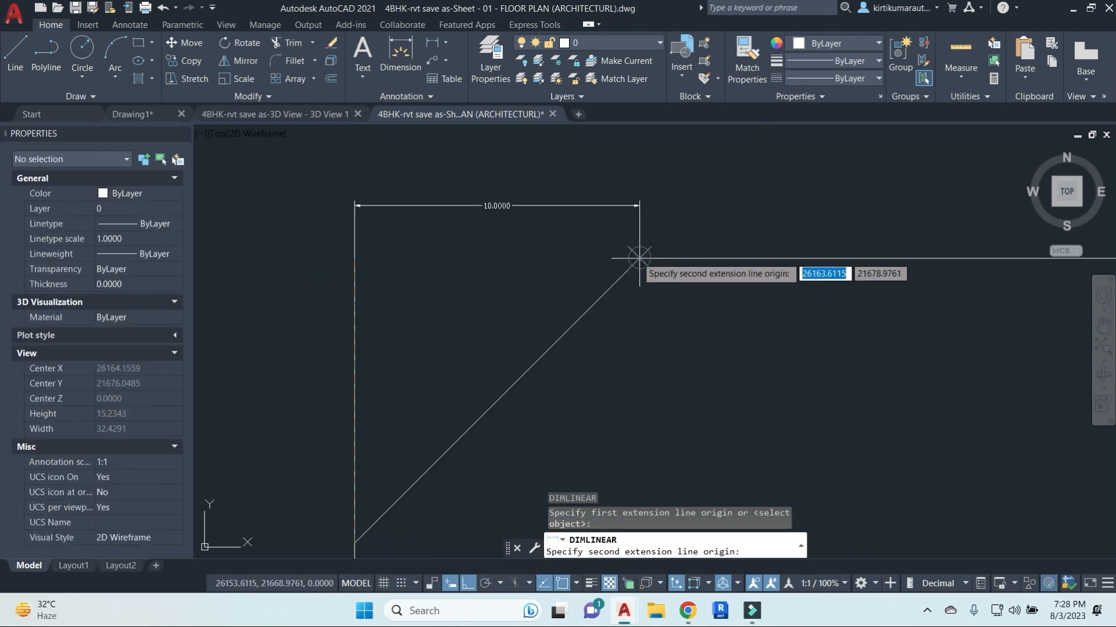
left_click(636, 257)
left_click(293, 331)
scroll(443, 249, "down", 5)
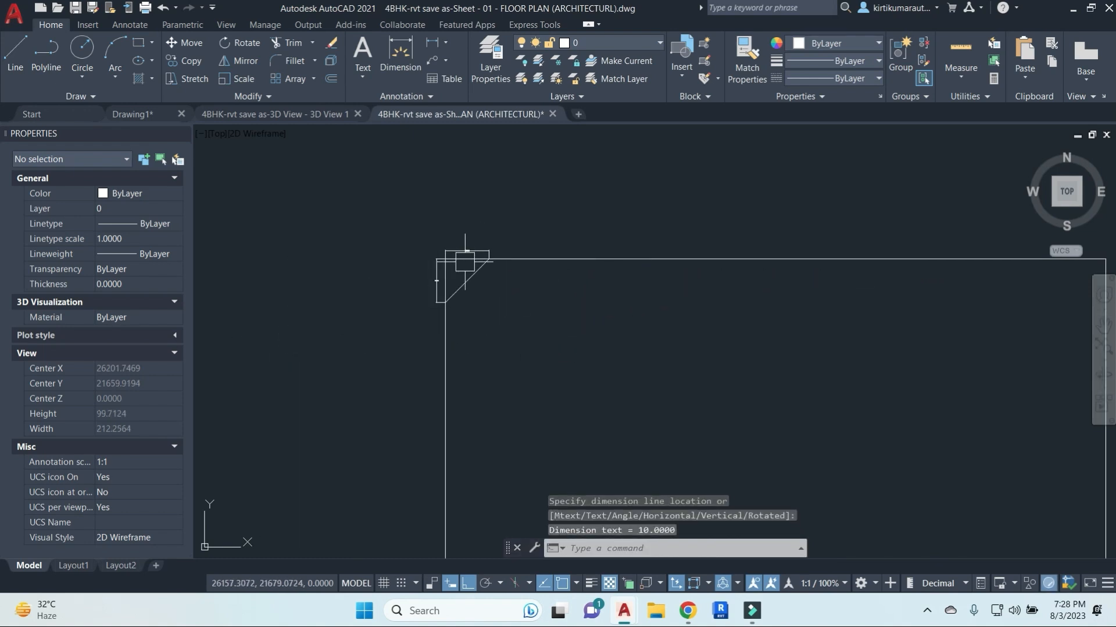
middle_click_drag(498, 289, 448, 219)
scroll(448, 221, "up", 4)
key("Escape")
key("Escape")
Chamfer the rectangle's upper-right corner with distances of 40 along the top edge and 80 along the right edge.
type("d")
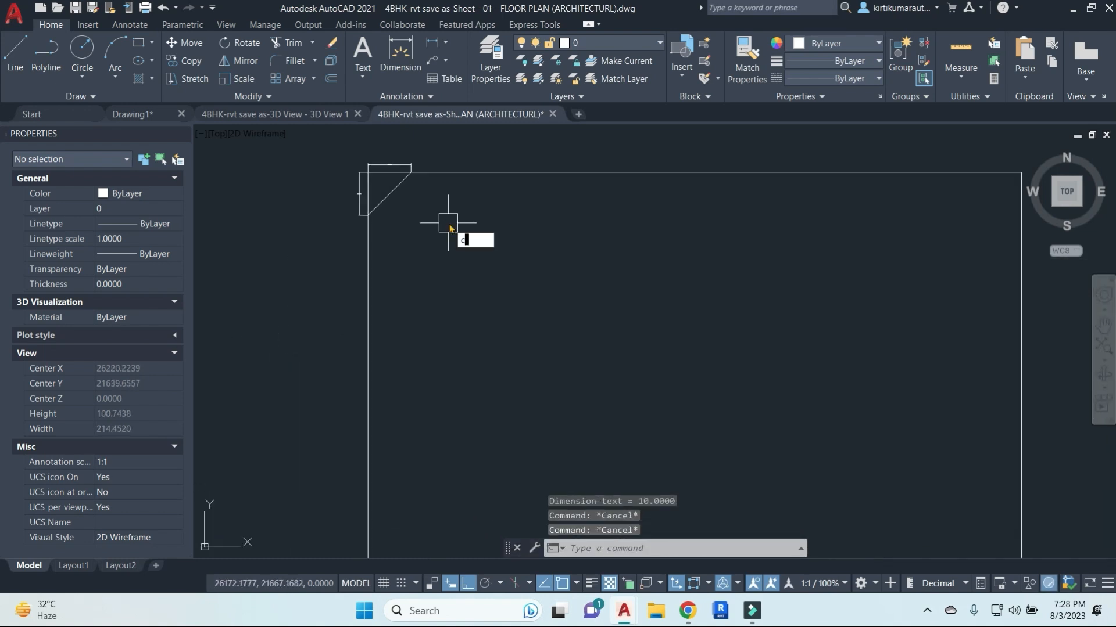
type("ha")
key("Return")
left_click(614, 551)
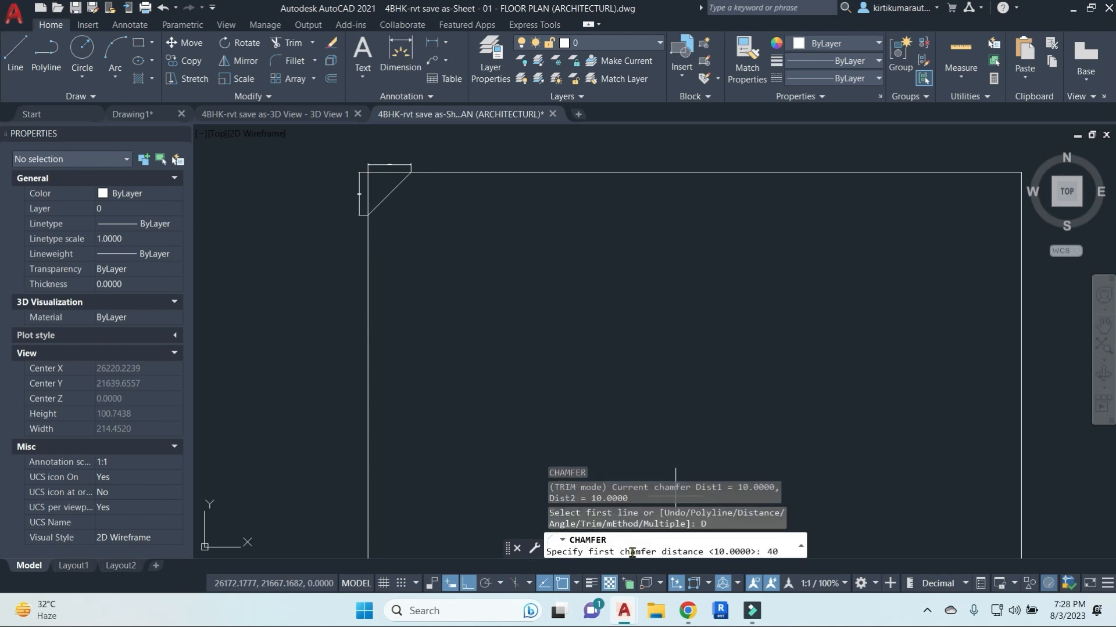
key("Return")
type("80")
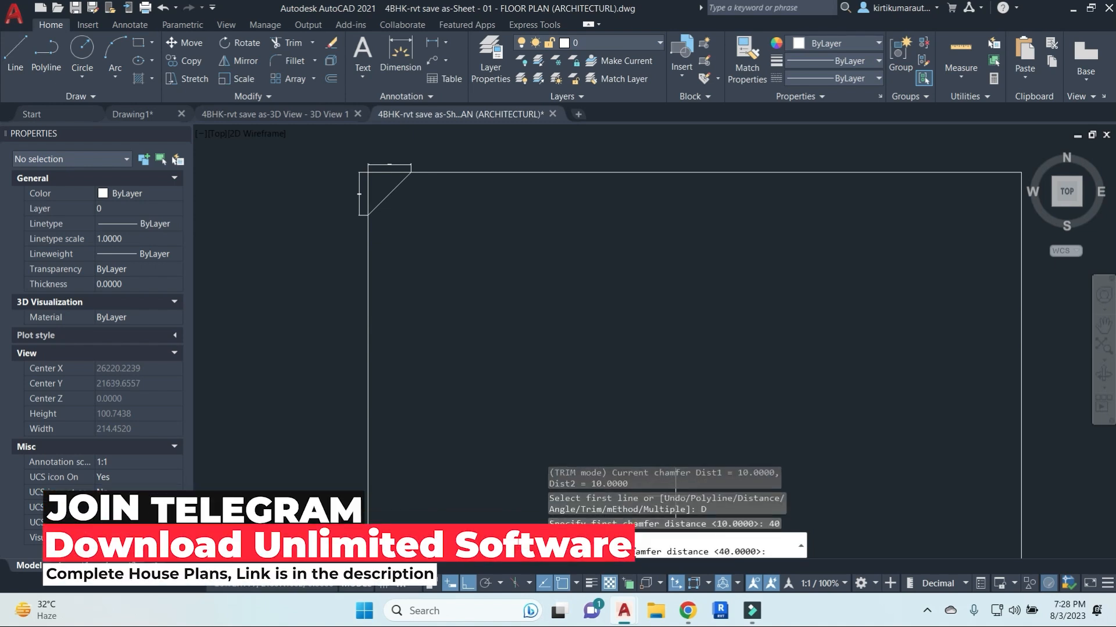
key("Return")
scroll(779, 360, "down", 3)
scroll(645, 226, "up", 2)
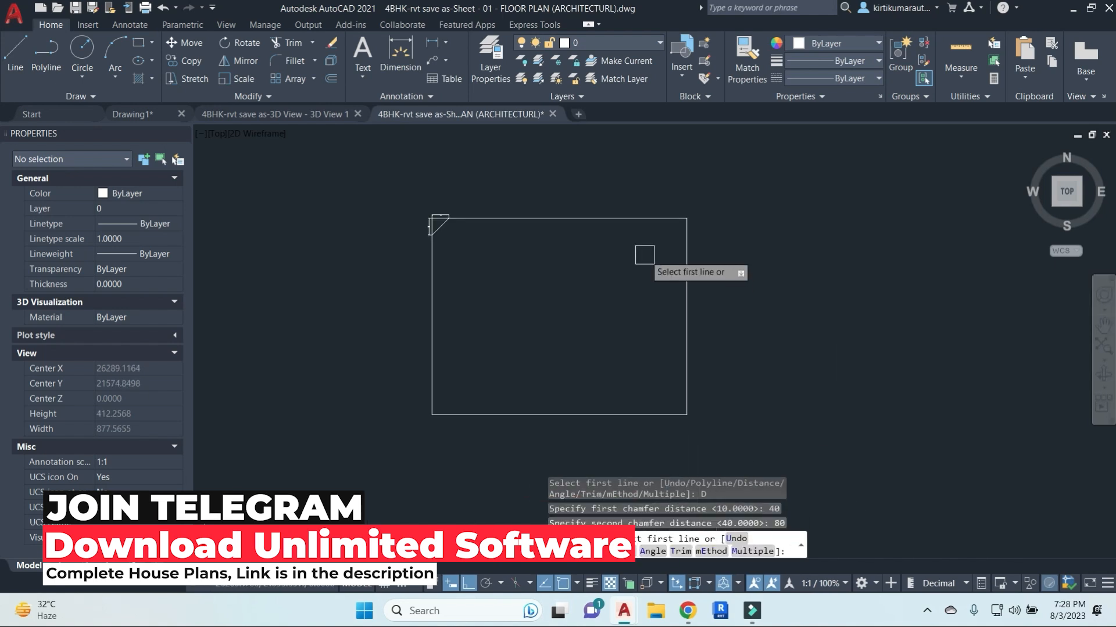
left_click(661, 200)
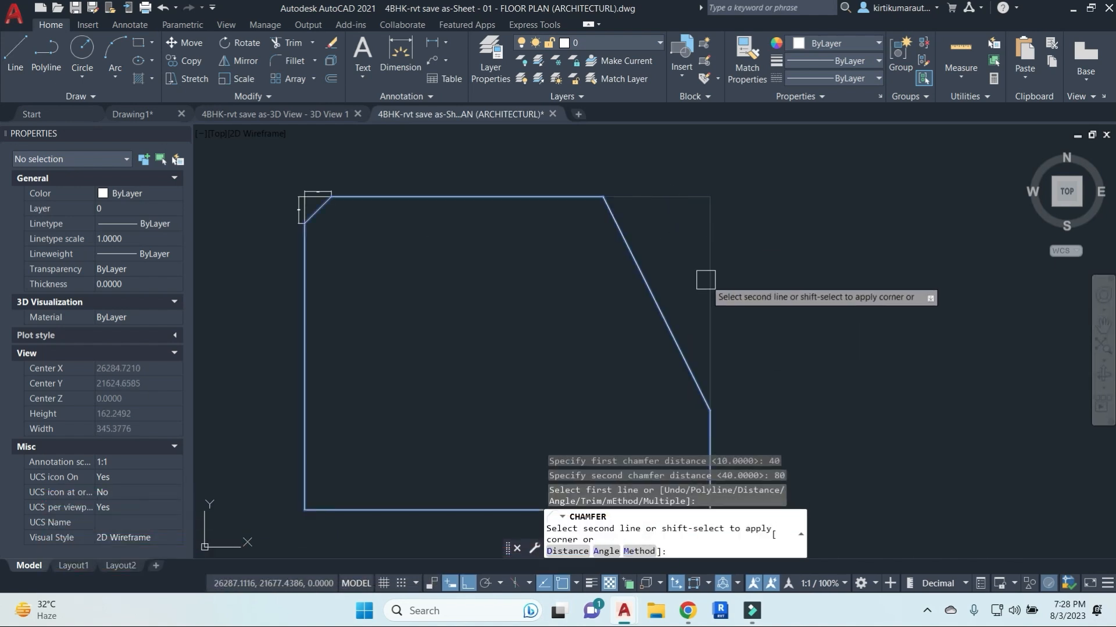
left_click(706, 280)
key("Escape")
key("Escape")
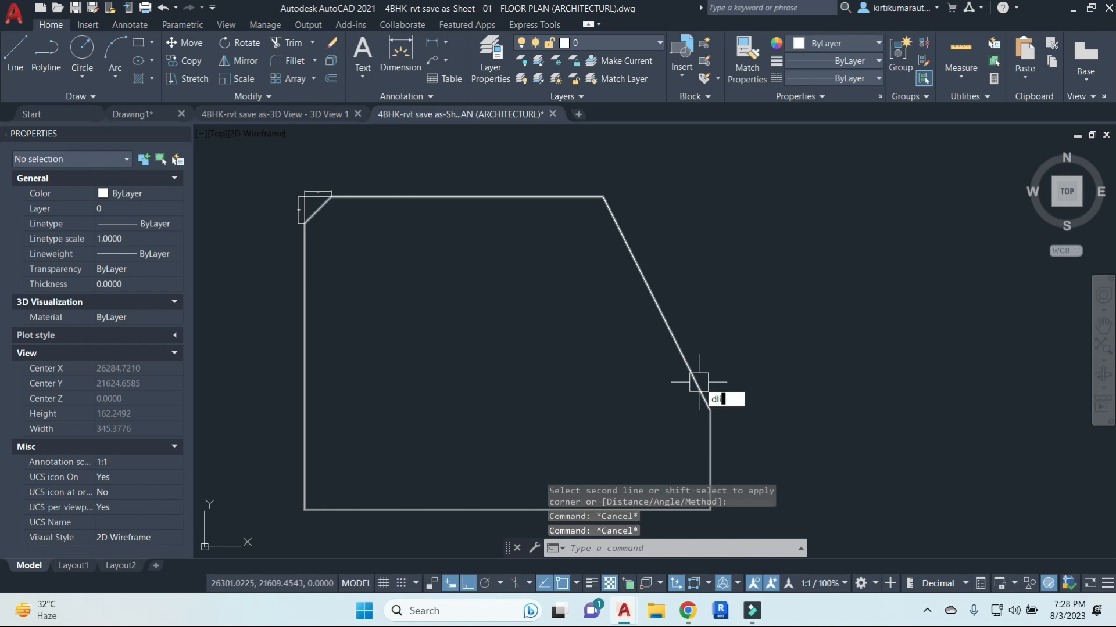
type("dli")
key("Return")
key("Escape")
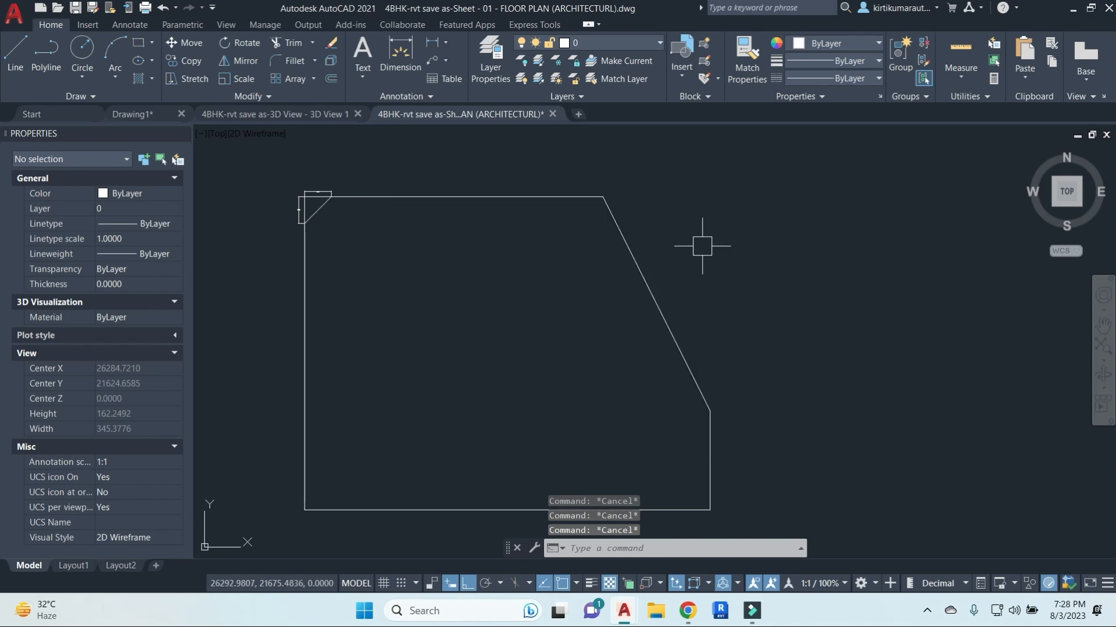
Add an aligned dimension along the sloped edge of the upper-right chamfer, placed just outside it.
left_click(446, 43)
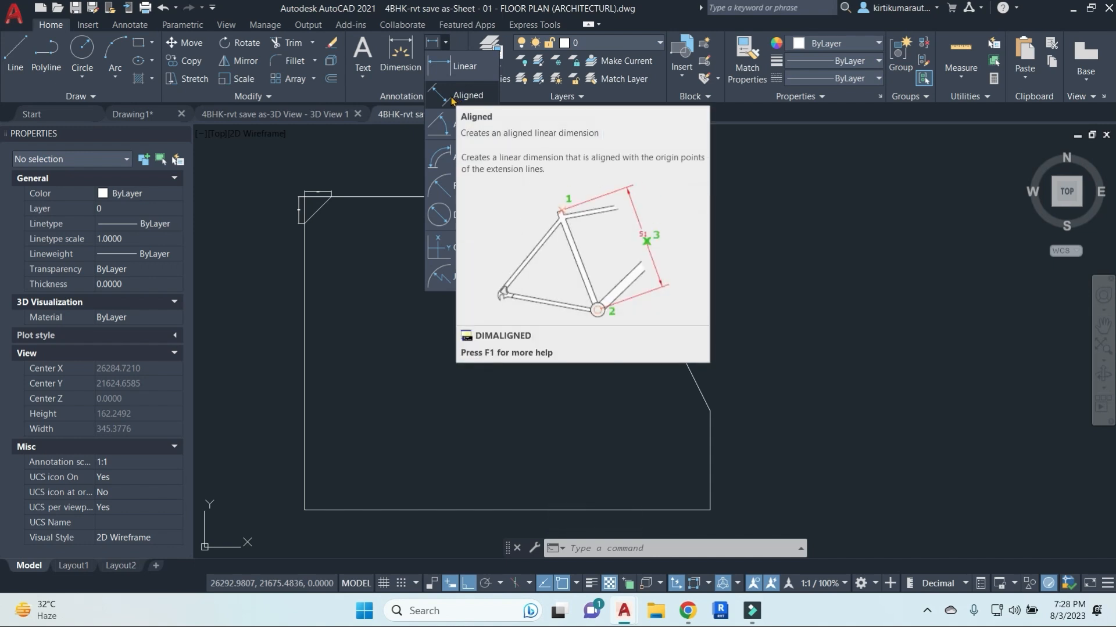
left_click(453, 96)
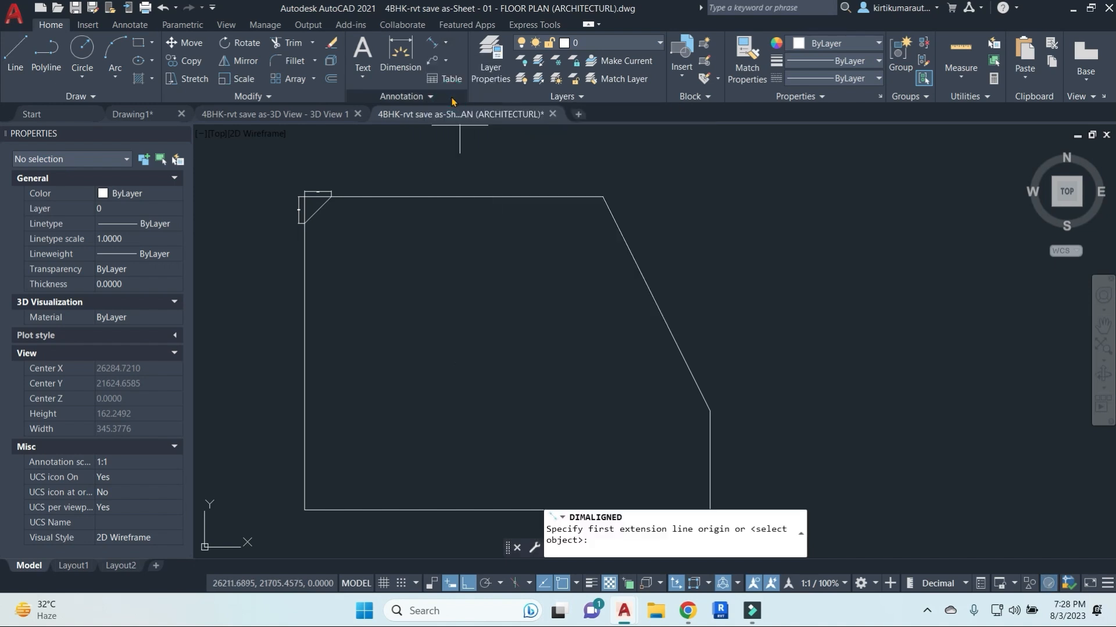
left_click(603, 197)
left_click(709, 411)
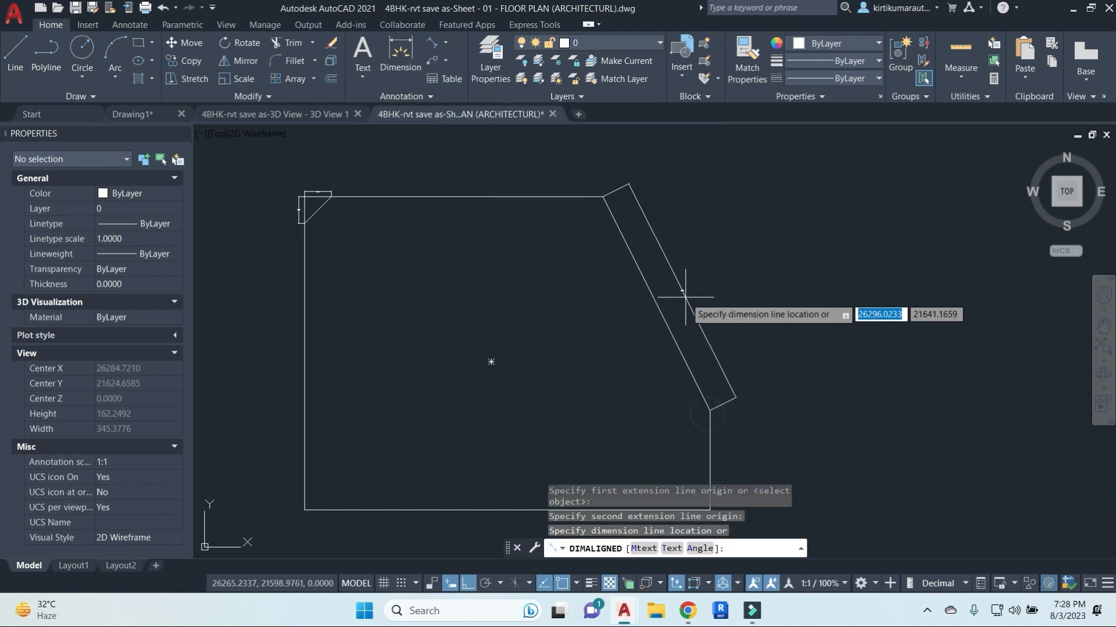
left_click(683, 298)
scroll(703, 413, "up", 8)
scroll(771, 392, "up", 7)
Add a second aligned dimension for the upper-right chamfer's sloped edge, farther out than the first.
key("space")
left_click(645, 348)
scroll(567, 225, "down", 10)
scroll(567, 230, "down", 6)
left_click(622, 201)
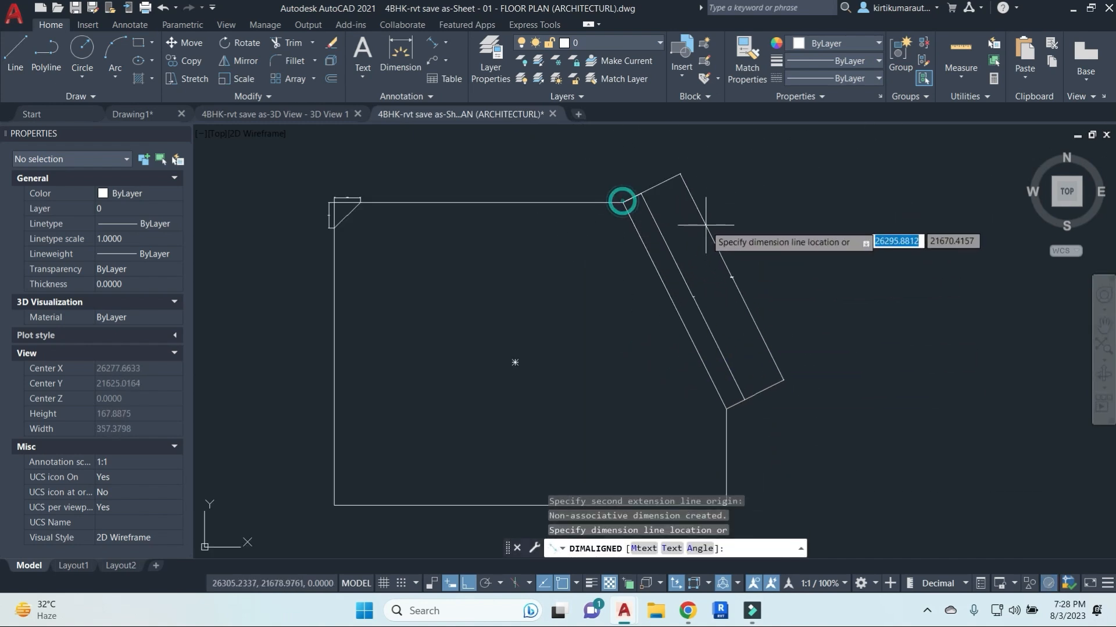
left_click(701, 243)
key("Escape")
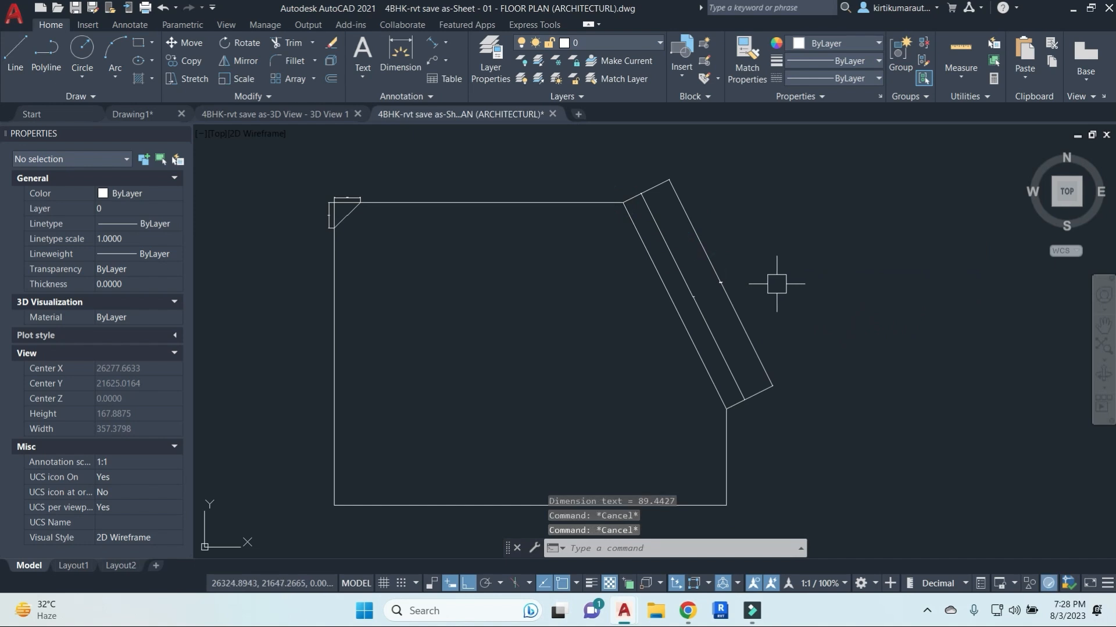
Add an aligned dimension above the rectangle's top edge by selecting the edge as the object to dimension.
type("dal")
key("Return")
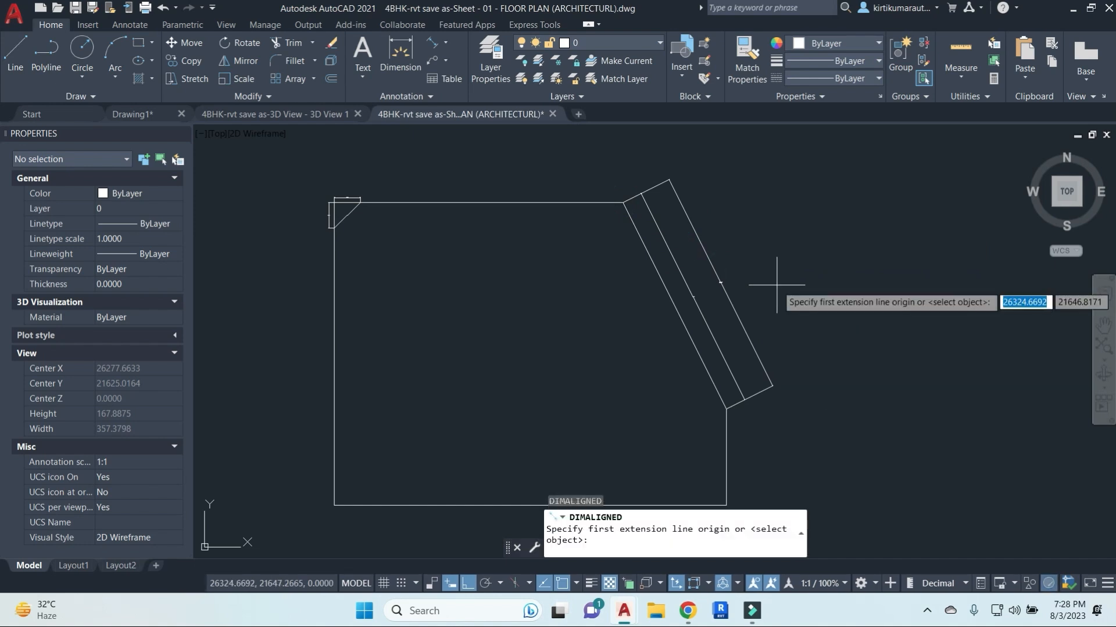
key("Return")
left_click(543, 202)
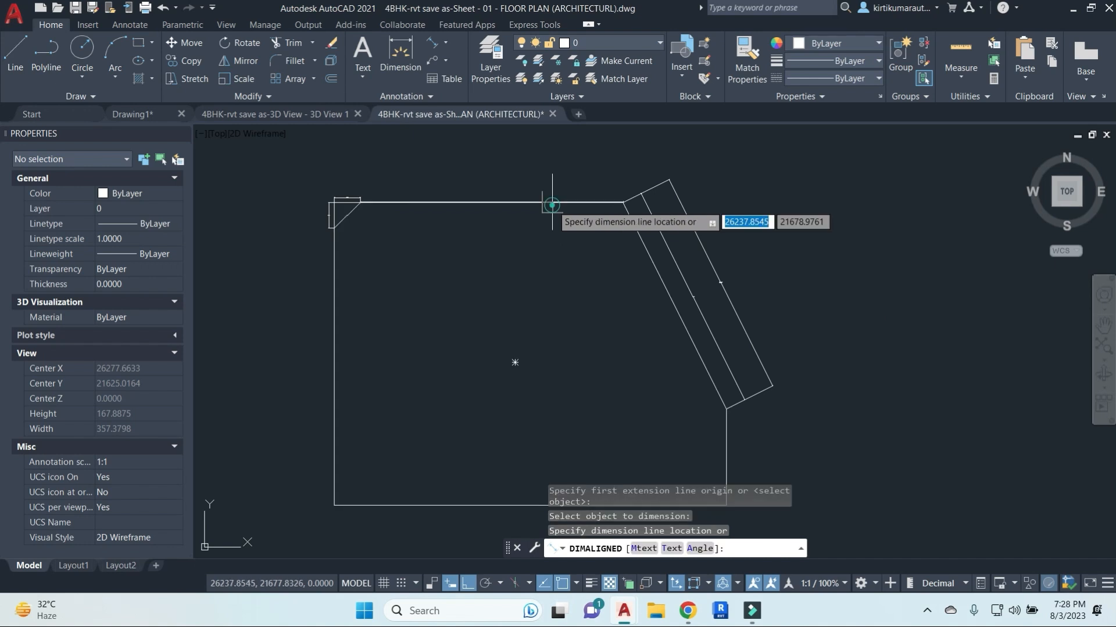
left_click(542, 167)
scroll(364, 192, "up", 5)
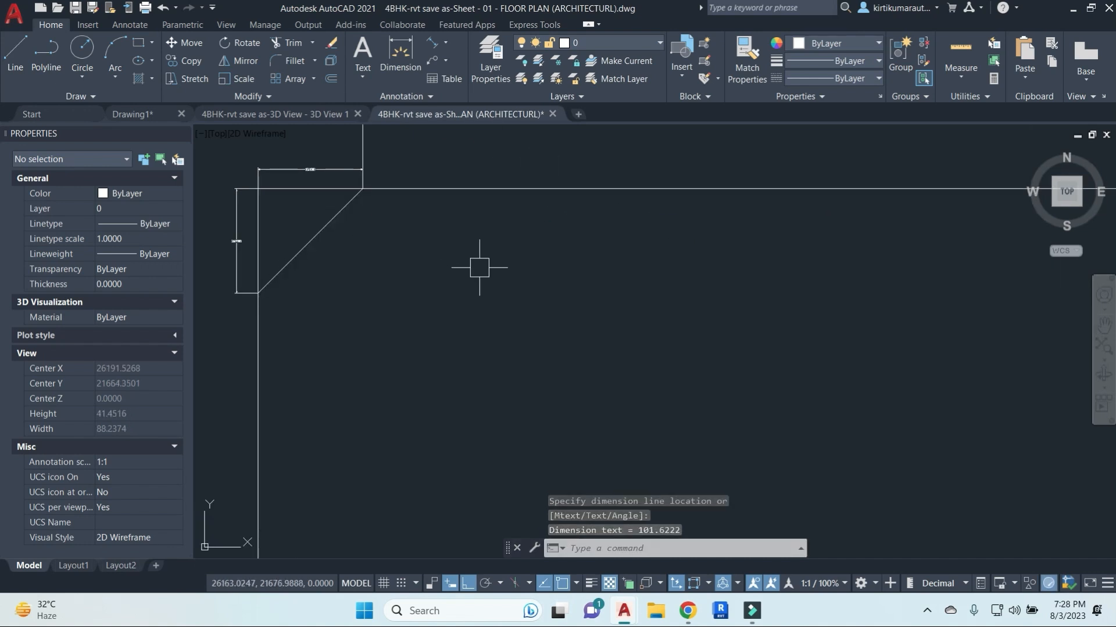
Add a linear dimension below the chamfered rectangle's bottom edge by selecting the edge as the object to dimension.
scroll(726, 321, "down", 4)
key("Escape")
key("Escape")
type("d")
key("Return")
left_click(724, 273)
left_click(465, 145)
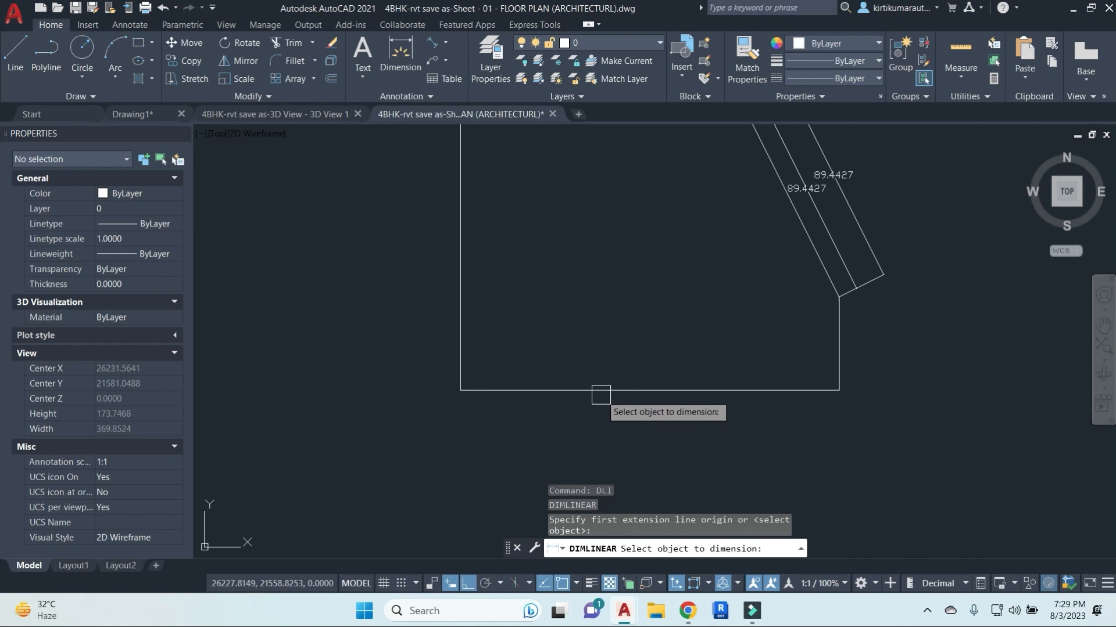
left_click(600, 391)
left_click(600, 431)
Try to add a linear dimension to the chamfered rectangle's left edge by selecting it as the object to dimension.
key("Return")
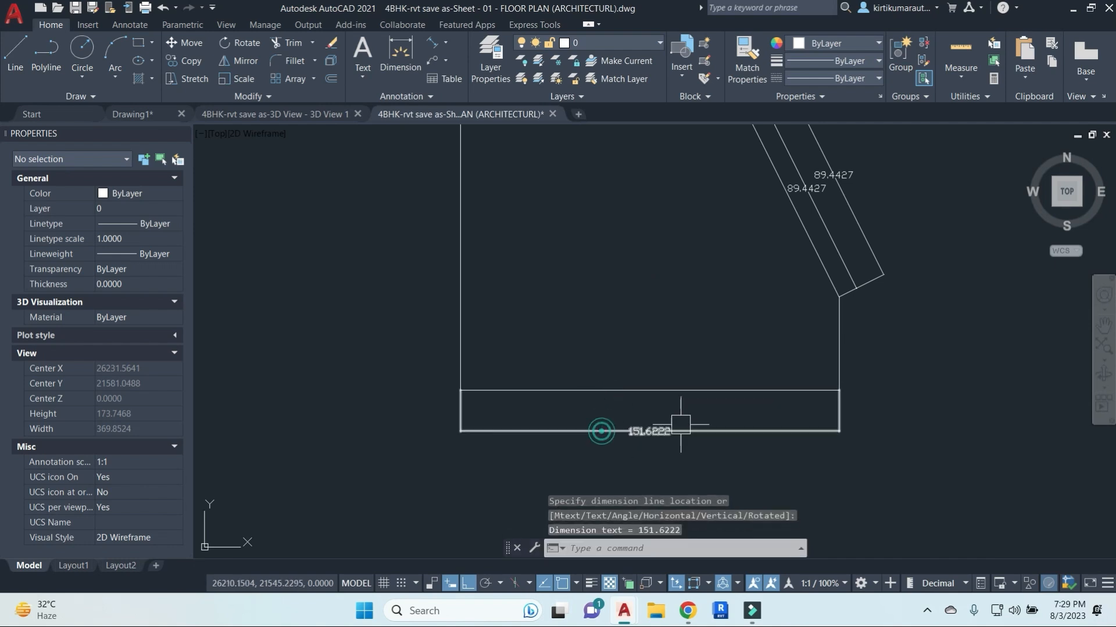
left_click(461, 331)
left_click(454, 259)
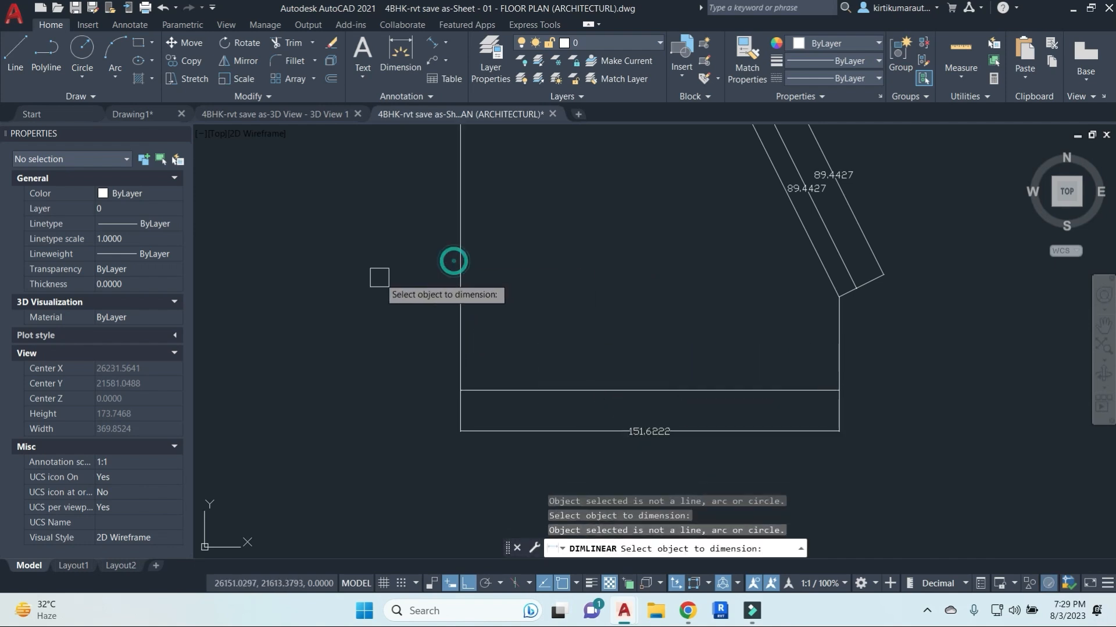
key("Escape")
key("Escape")
type("dli")
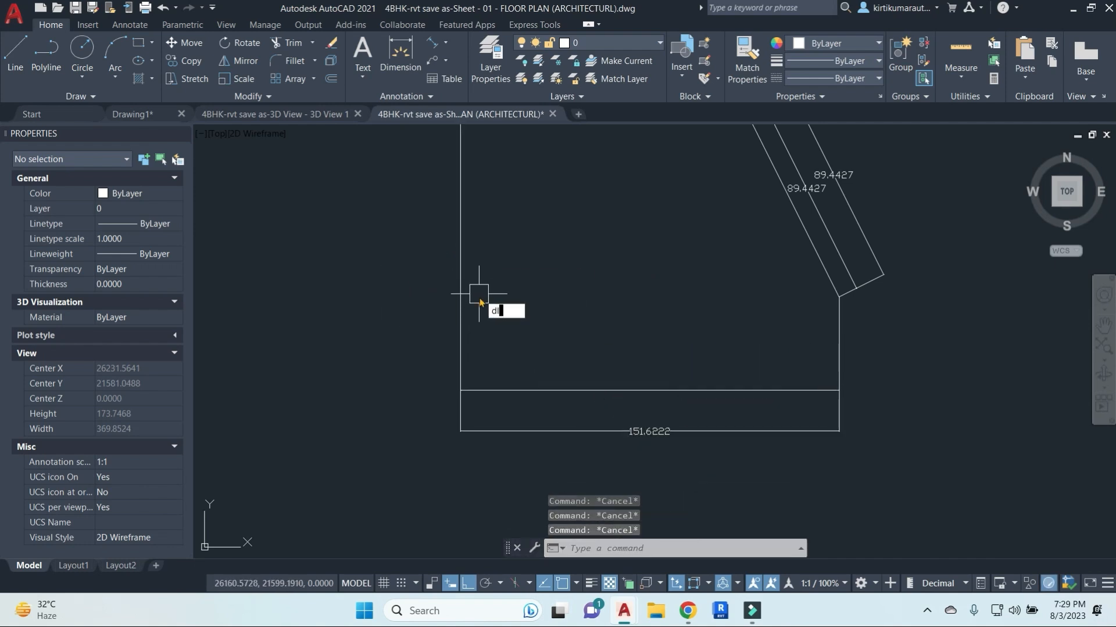
key("Return")
left_click(472, 331)
left_click(460, 331)
scroll(490, 327, "down", 5)
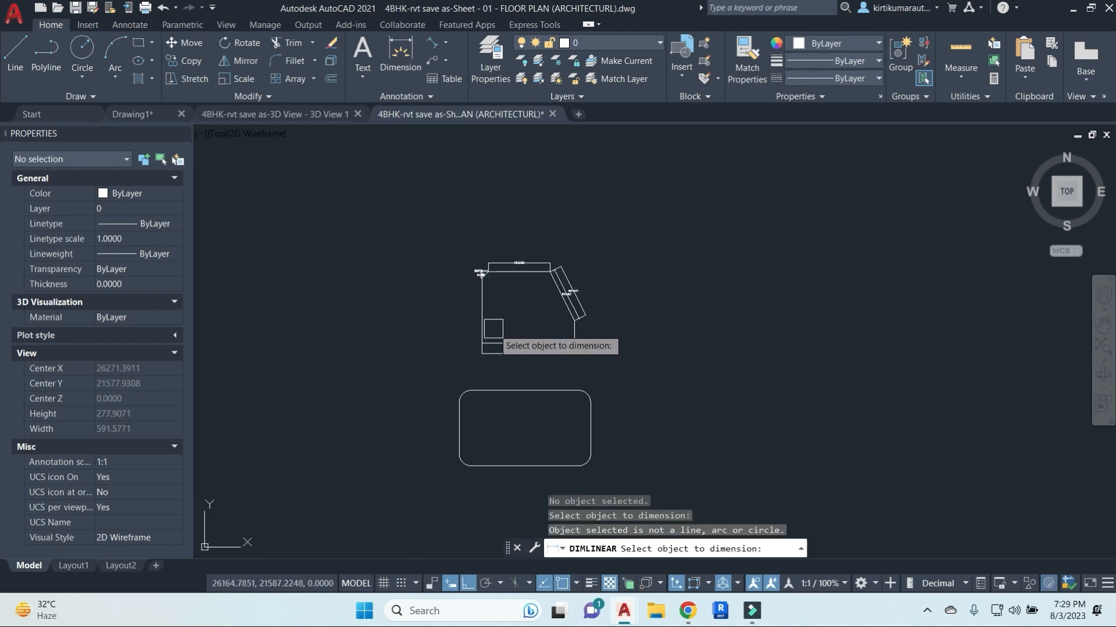
middle_click_drag(490, 326, 540, 351)
key("Escape")
key("Escape")
key("Escape")
key("Escape")
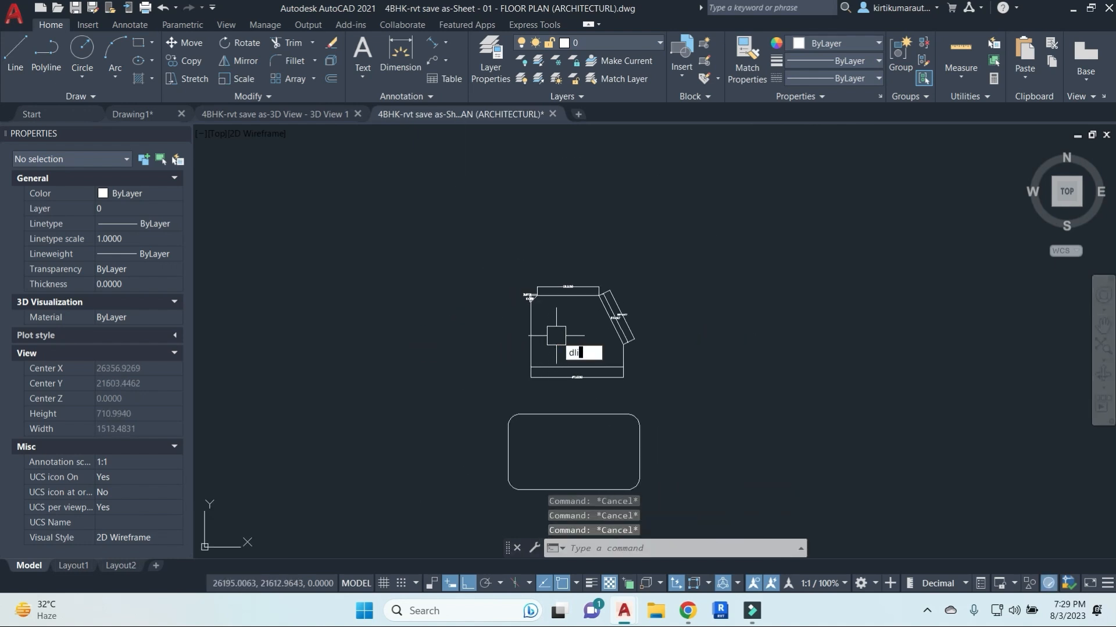
Add a second linear dimension between the bottom edge's two corners, placed above the edge inside the shape.
type("dli")
key("Return")
scroll(549, 366, "up", 4)
left_click(503, 370)
left_click(731, 370)
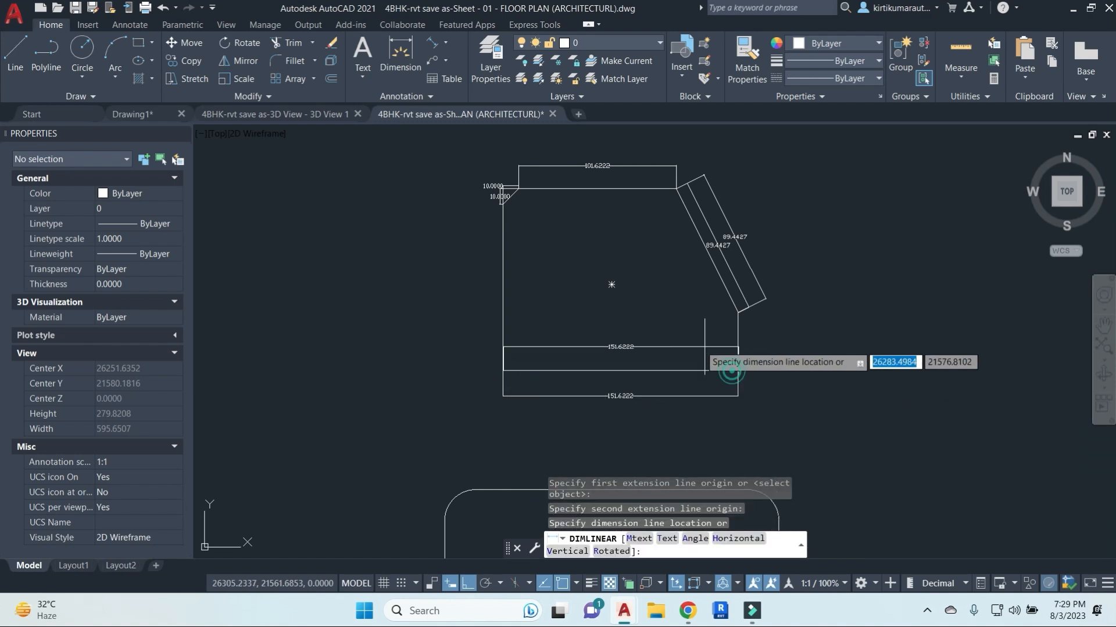
left_click(678, 336)
key("Escape")
key("Escape")
key("Escape")
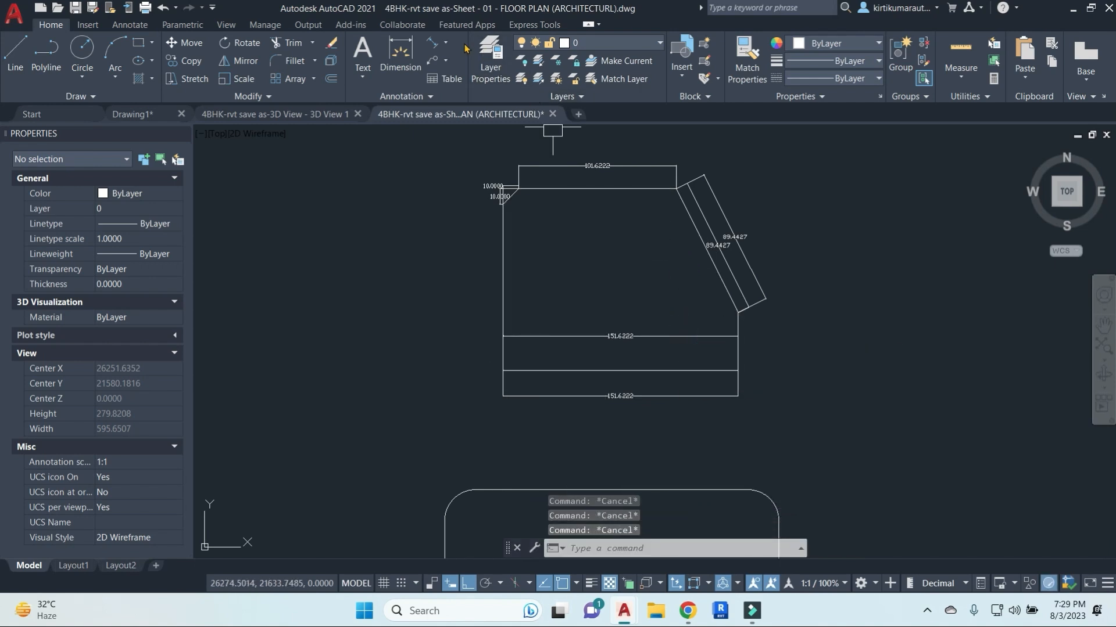
left_click(446, 44)
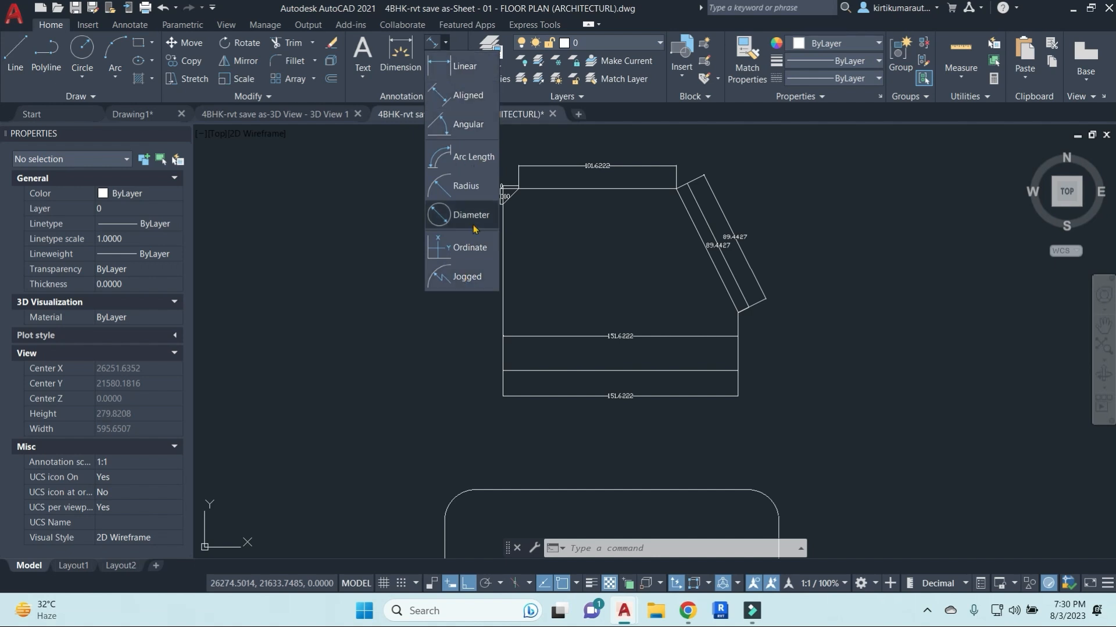
key("Escape")
key("Escape")
key("Escape")
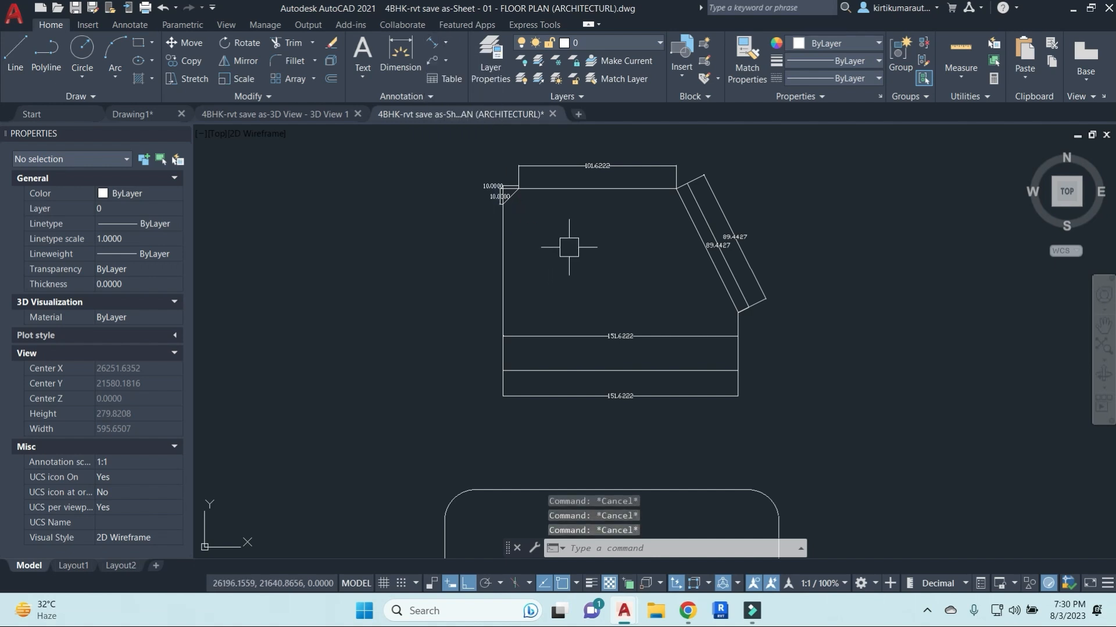
Draw a new rectangle about 30 units high in the empty area to the right of the dimensioned shape.
type("rec")
key("Return")
middle_click_drag(749, 270, 492, 280)
left_click(637, 248)
scroll(701, 296, "up", 4)
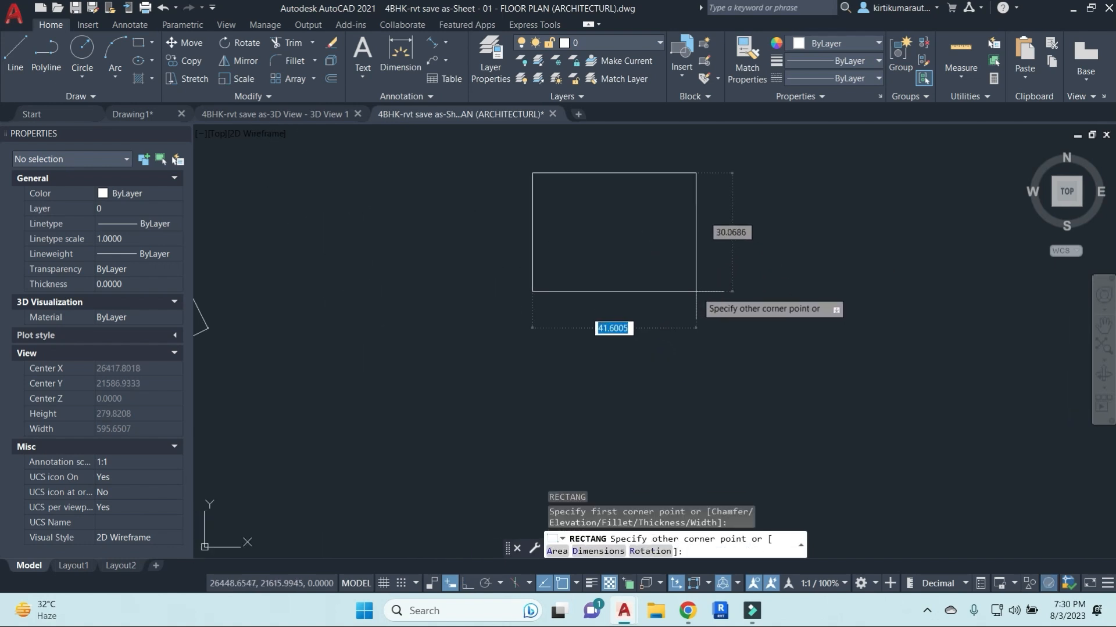
left_click(722, 293)
key("Escape")
key("Escape")
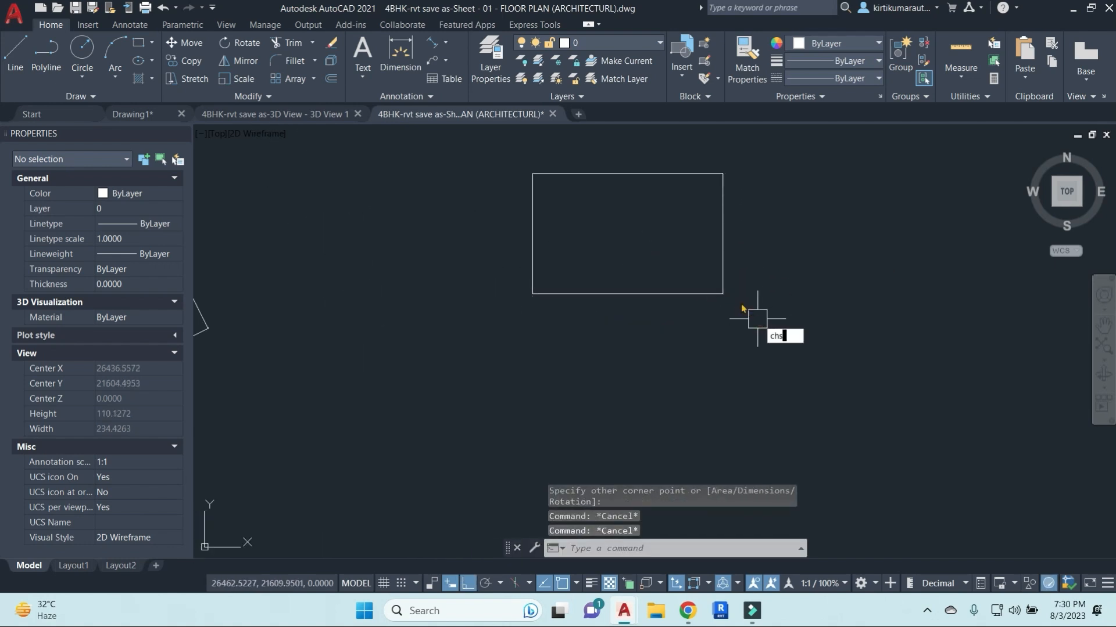
Chamfer the new rectangle's upper-left corner by angle, with length 5 on the top edge and an angle of 10 degrees.
type("a")
key("Return")
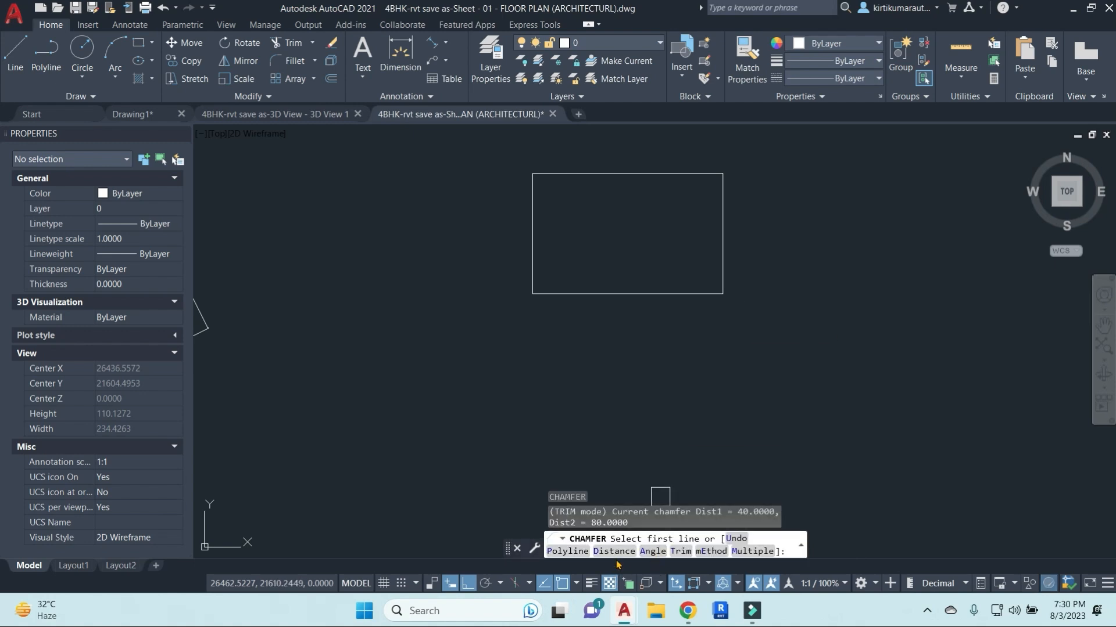
left_click(652, 551)
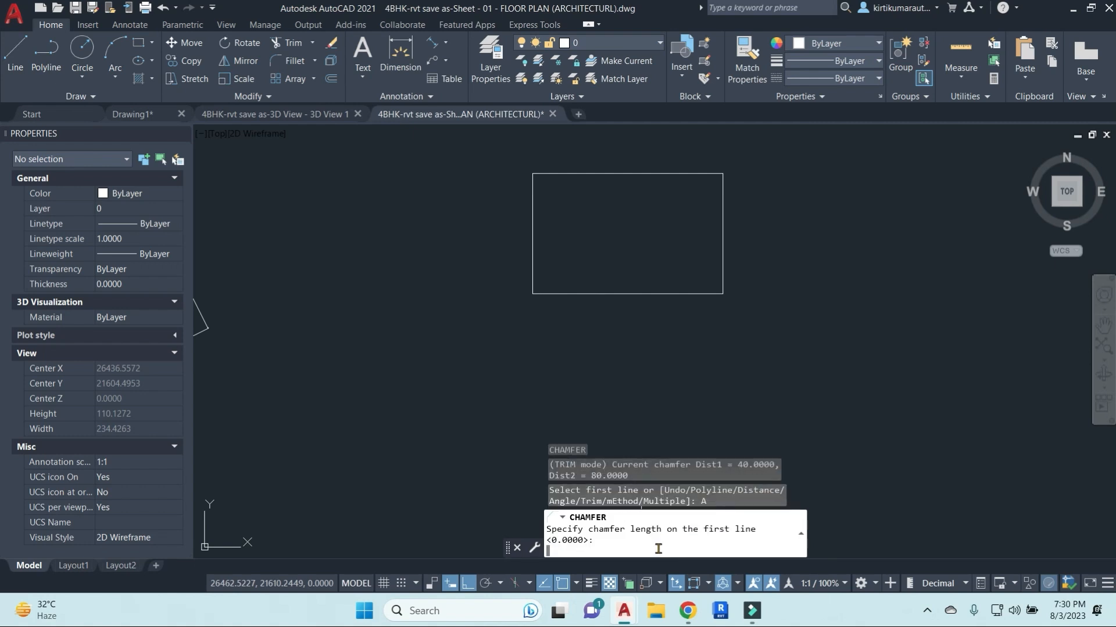
type("5")
key("Return")
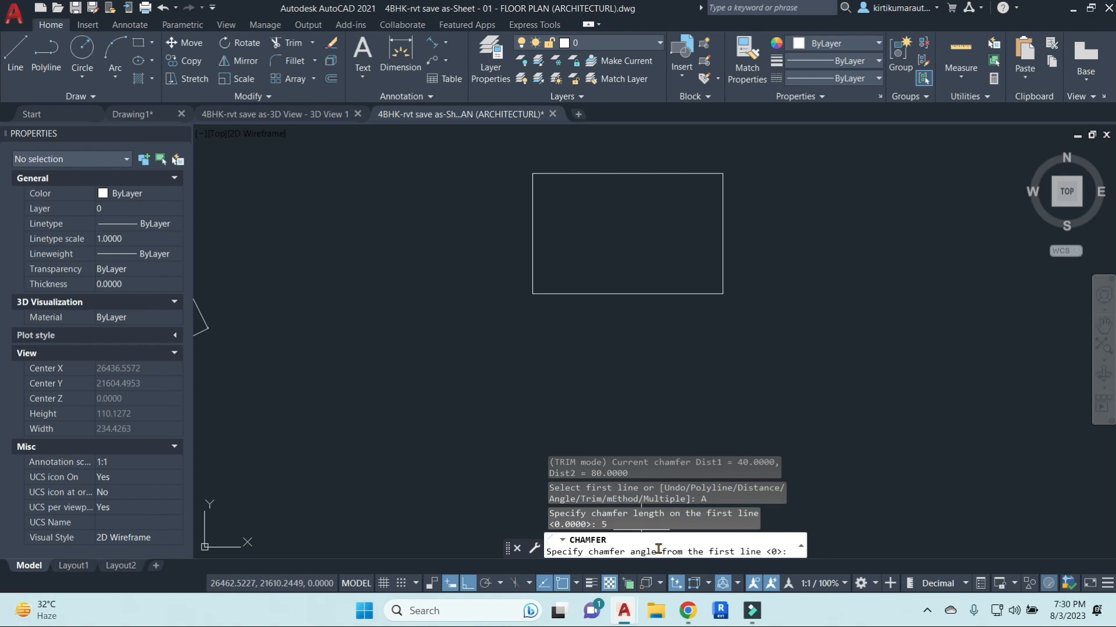
type("10")
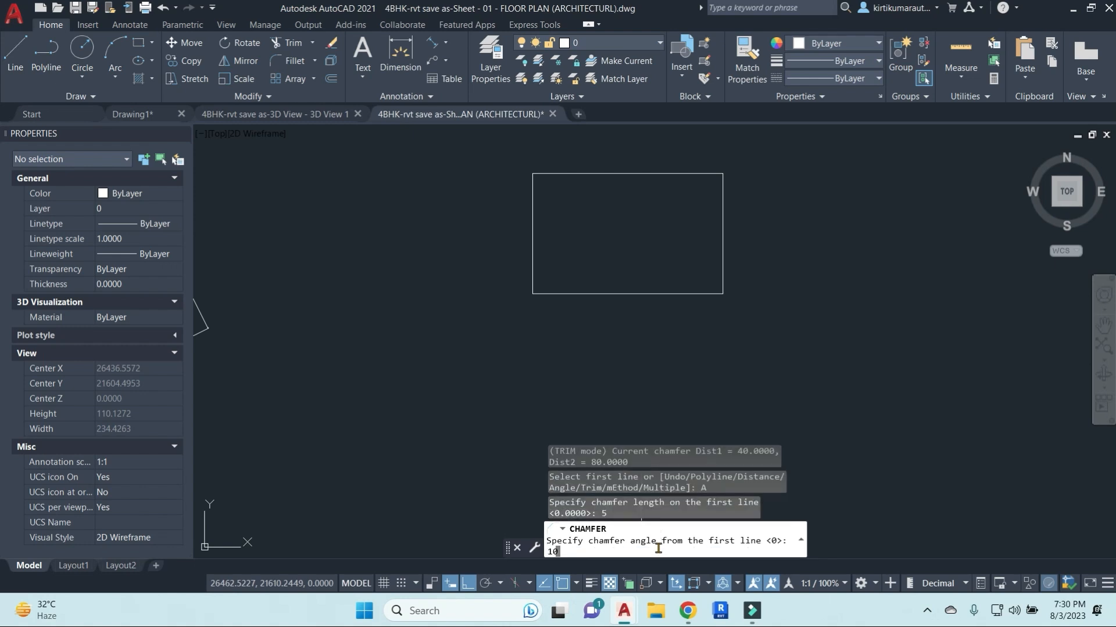
key("Return")
scroll(558, 176, "up", 6)
left_click(488, 176)
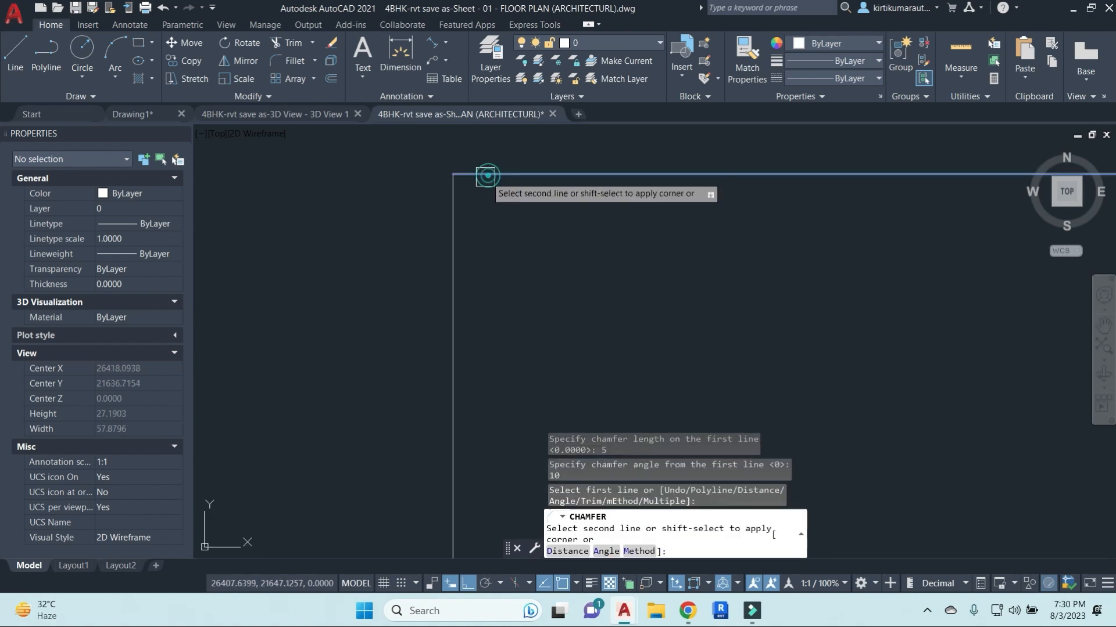
left_click(453, 216)
scroll(523, 286, "up", 4)
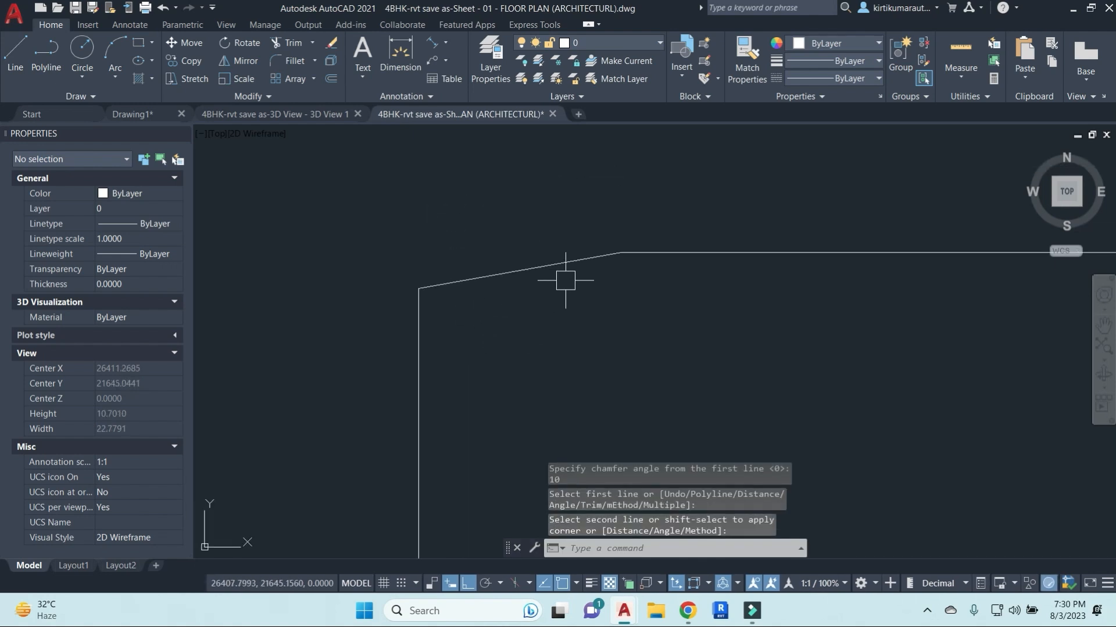
Add an angular dimension between the chamfer's sloped edge and the top edge, placed just right of their meeting point.
left_click(445, 42)
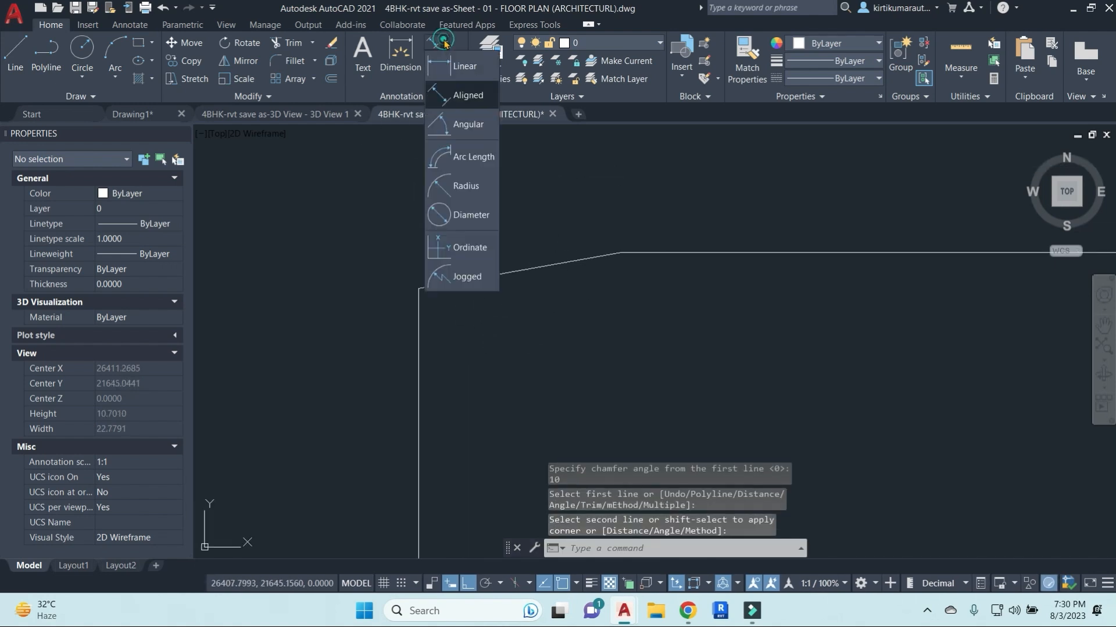
left_click(471, 132)
left_click(599, 257)
left_click(639, 253)
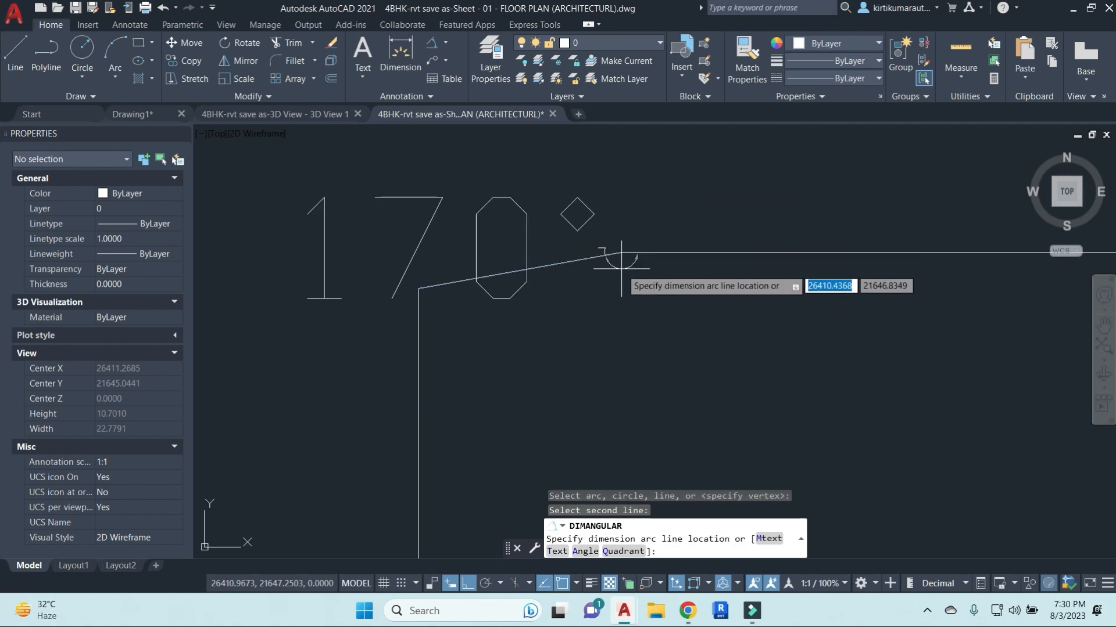
middle_click_drag(619, 233, 620, 320)
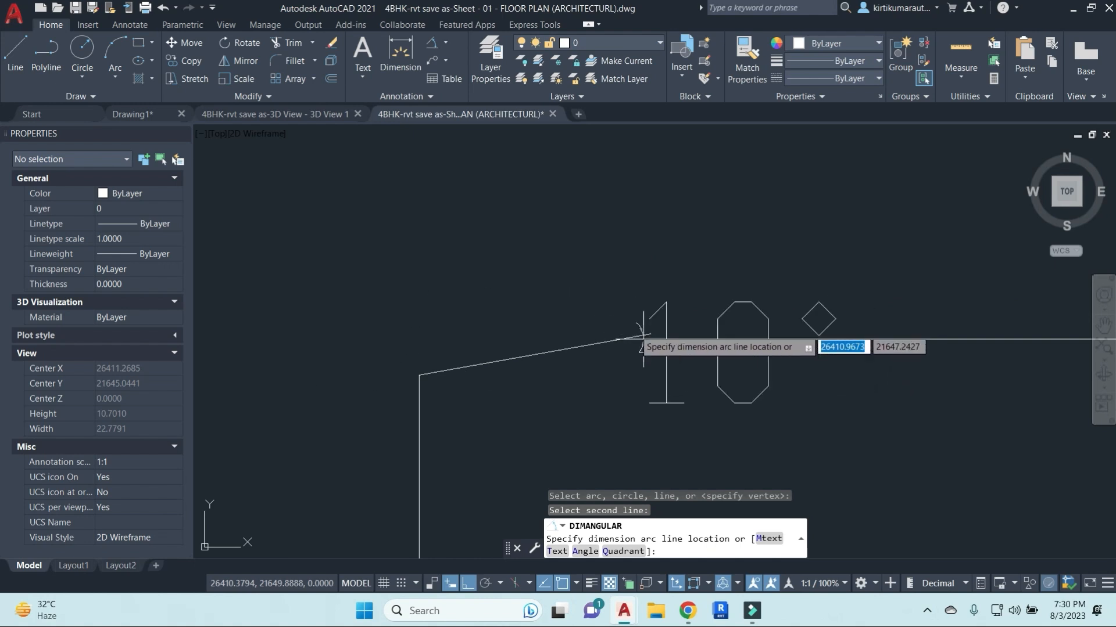
left_click(639, 342)
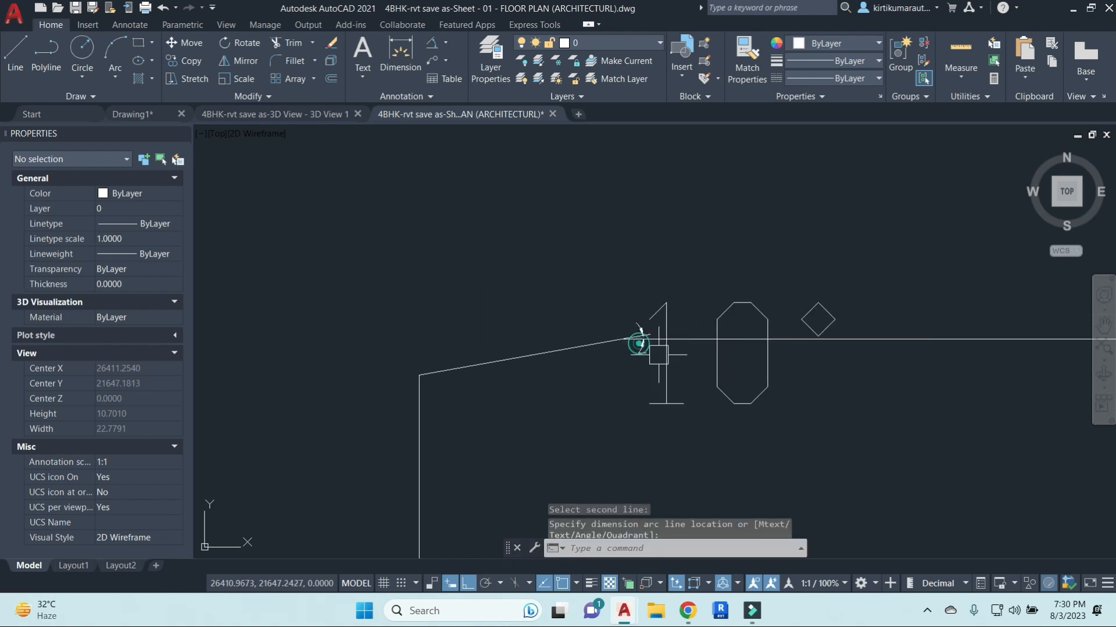
key("space")
key("Escape")
key("Escape")
type("dal")
key("Return")
key("Return")
left_click(515, 359)
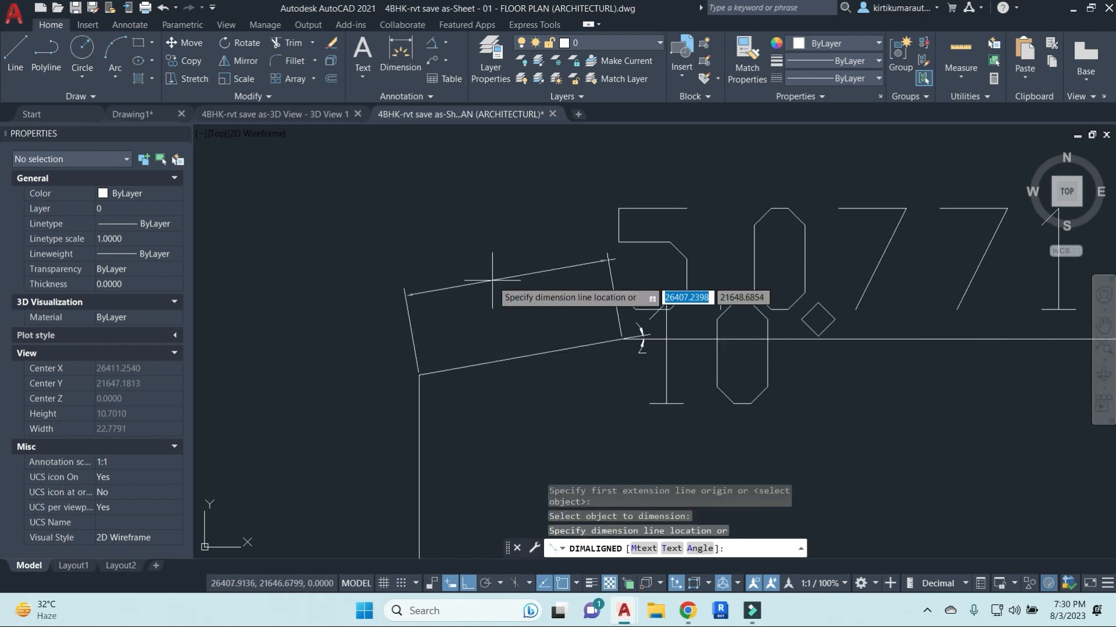
scroll(478, 207, "down", 4)
key("Escape")
scroll(449, 272, "up", 8)
key("space")
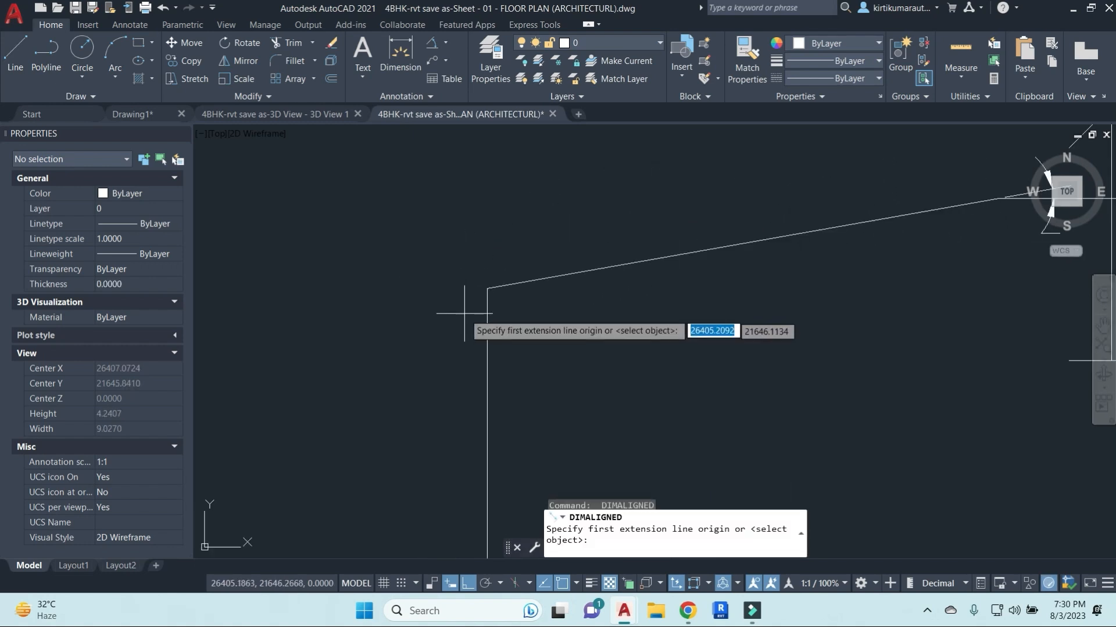
left_click(487, 288)
middle_click_drag(656, 299, 428, 420)
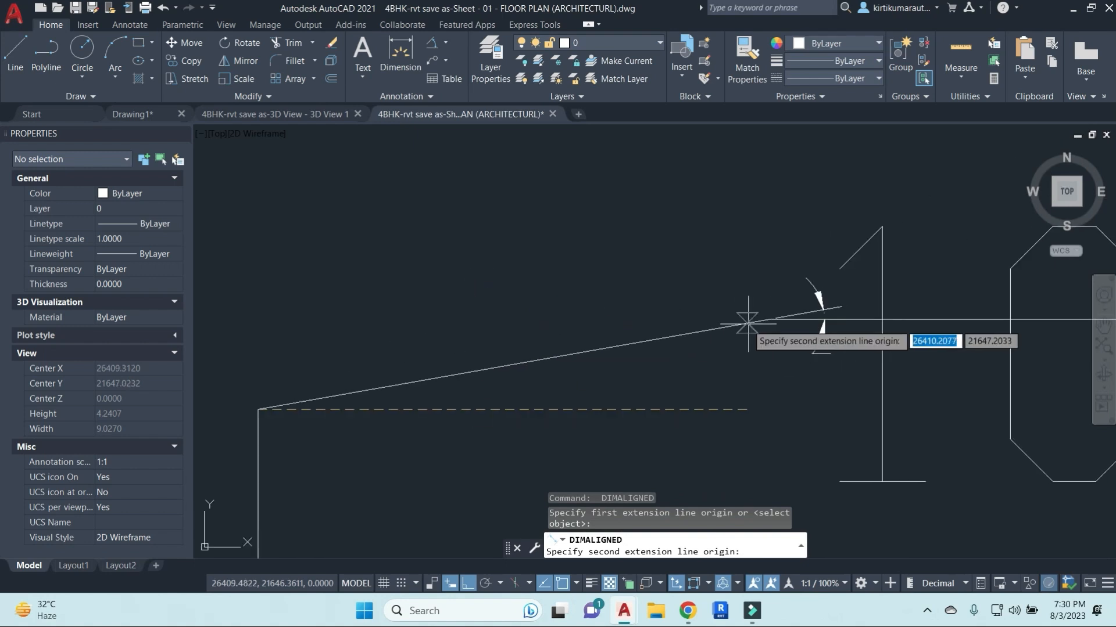
left_click(776, 318)
scroll(767, 316, "down", 6)
scroll(544, 287, "up", 8)
key("Escape")
key("space")
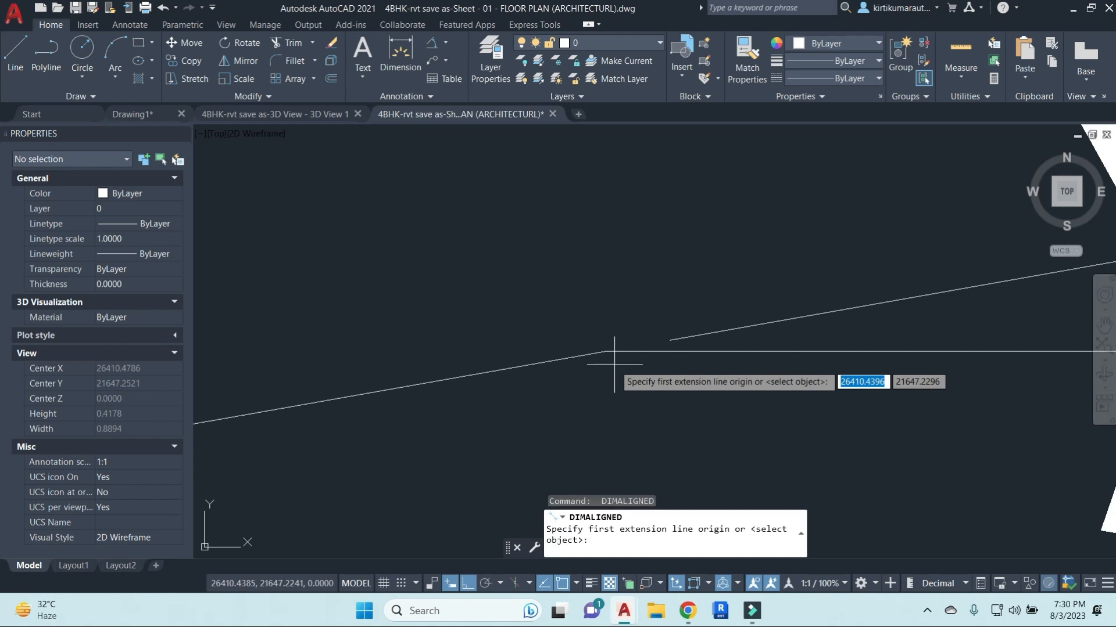
key("Escape")
Add an aligned dimension between the two ends of the chamfer's sloped edge, placed above it.
type("d")
key("Return")
scroll(779, 219, "up", 5)
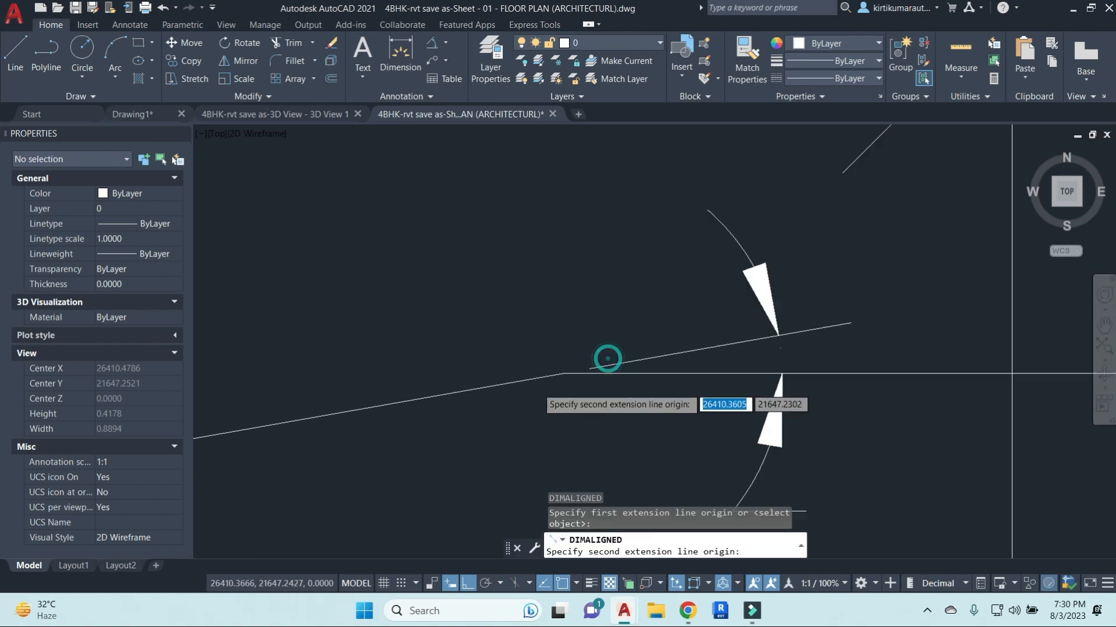
middle_click_drag(394, 308, 769, 274)
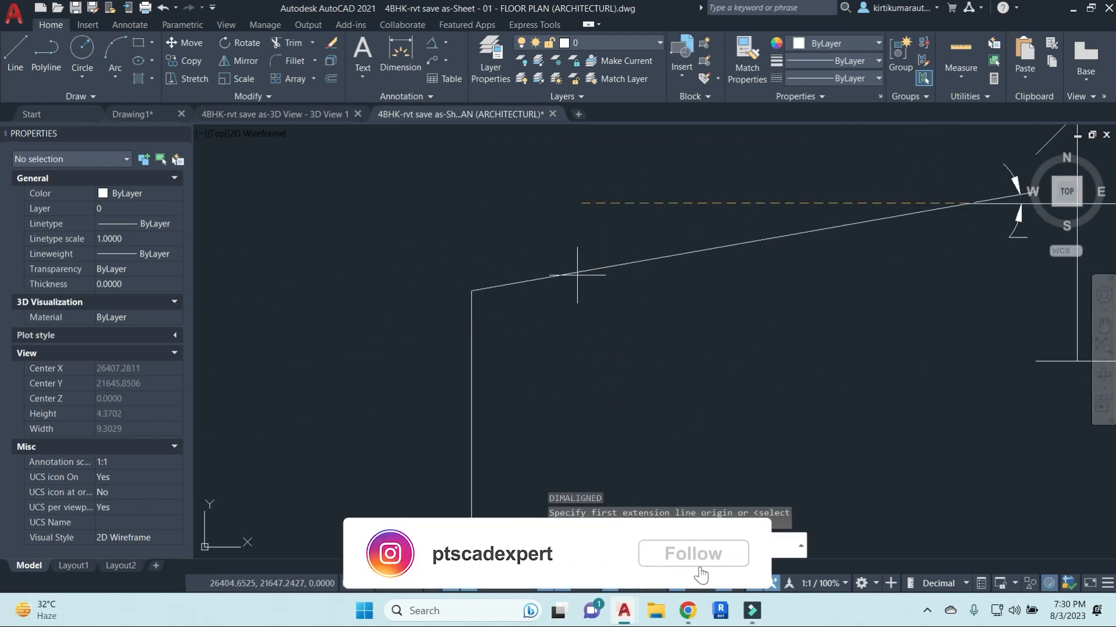
left_click(473, 291)
scroll(480, 223, "down", 3)
middle_click_drag(480, 224, 539, 336)
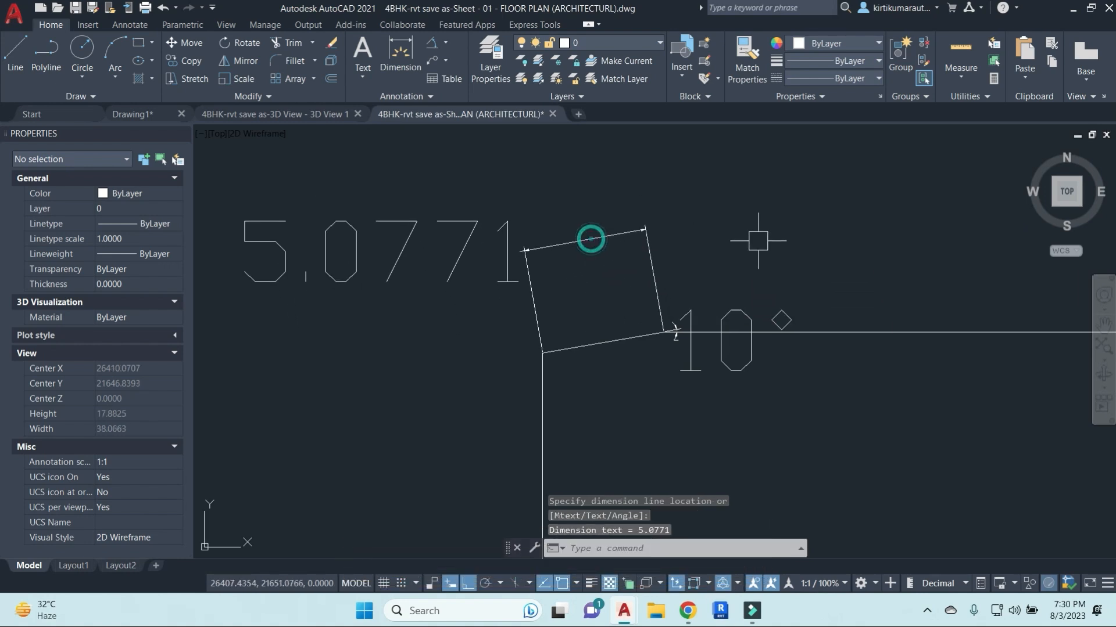
middle_click_drag(636, 335, 514, 317)
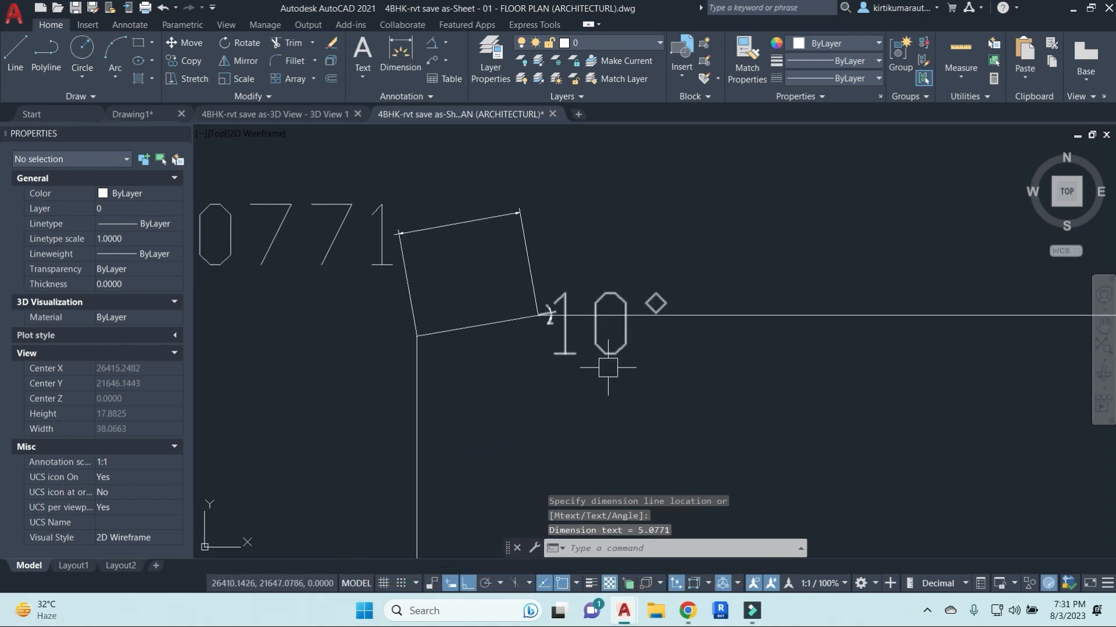
key("Escape")
key("Escape")
left_click(529, 262)
scroll(544, 338, "up", 5)
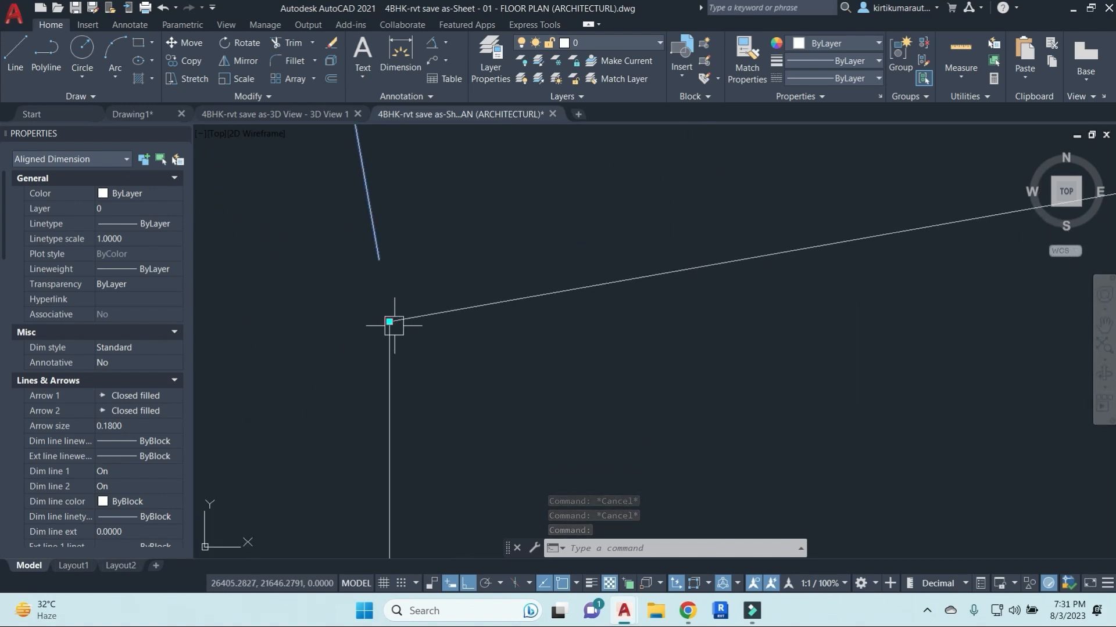
left_click(389, 321)
scroll(383, 297, "down", 5)
middle_click_drag(378, 264, 418, 405)
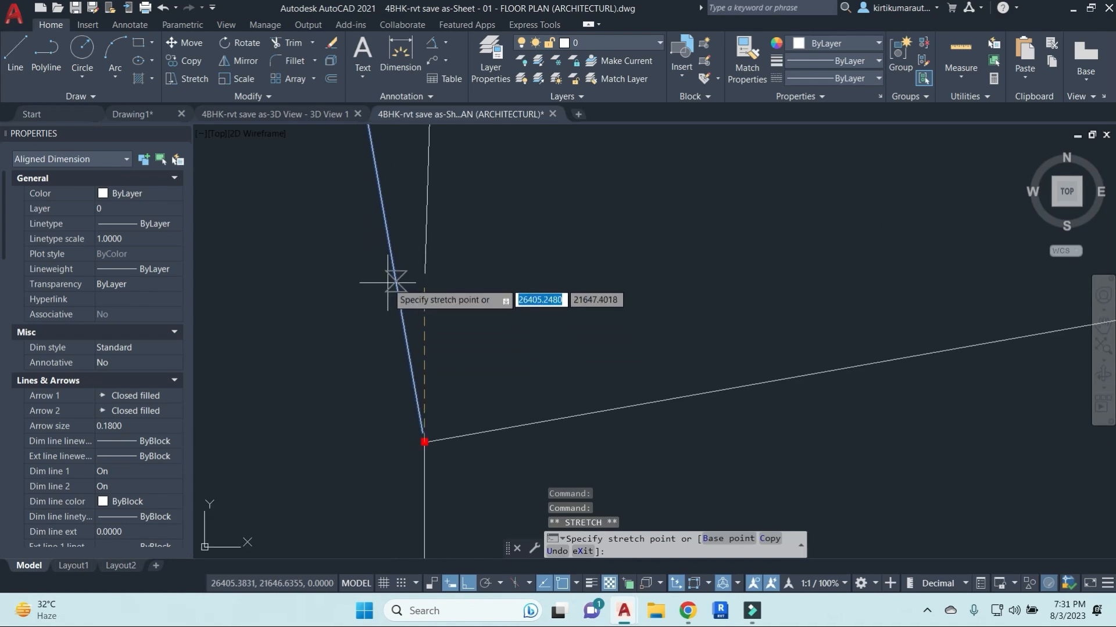
key("Escape")
scroll(536, 386, "down", 5)
key("Escape")
key("Escape")
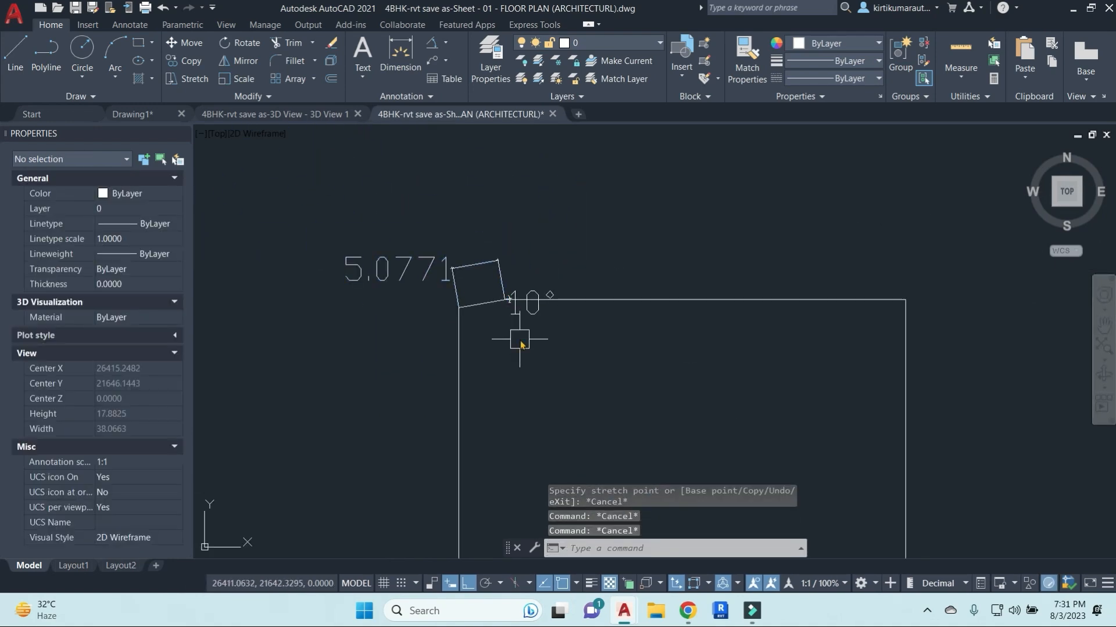
Open the Dimension Style Manager.
type("D")
key("Return")
Switch to the Google Meet call to check for people waiting to join, and return to AutoCAD.
mouse_move(687, 611)
left_click(590, 533)
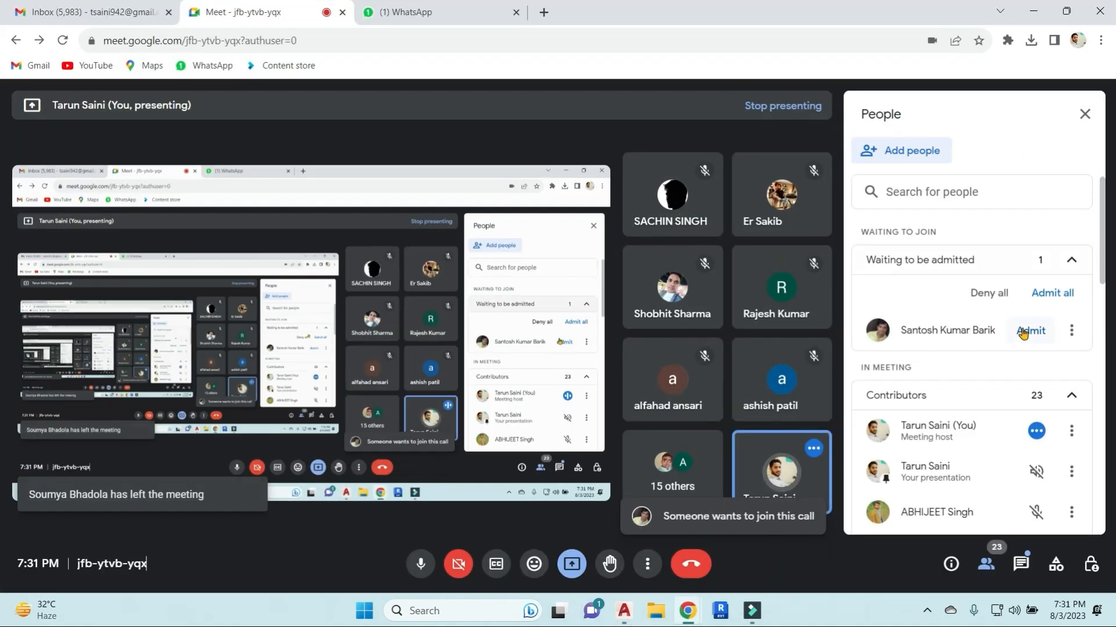
key("alt+Tab")
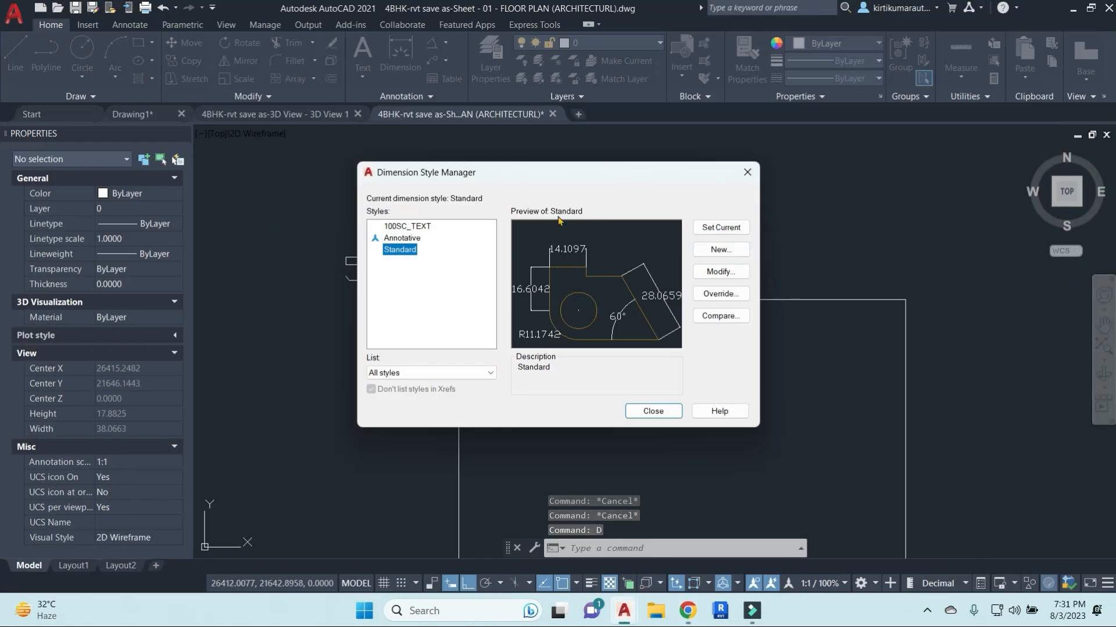
Modify the Standard dimension style so extension lines extend 2 beyond the dimension lines and are offset 3 from the origin.
left_click(719, 271)
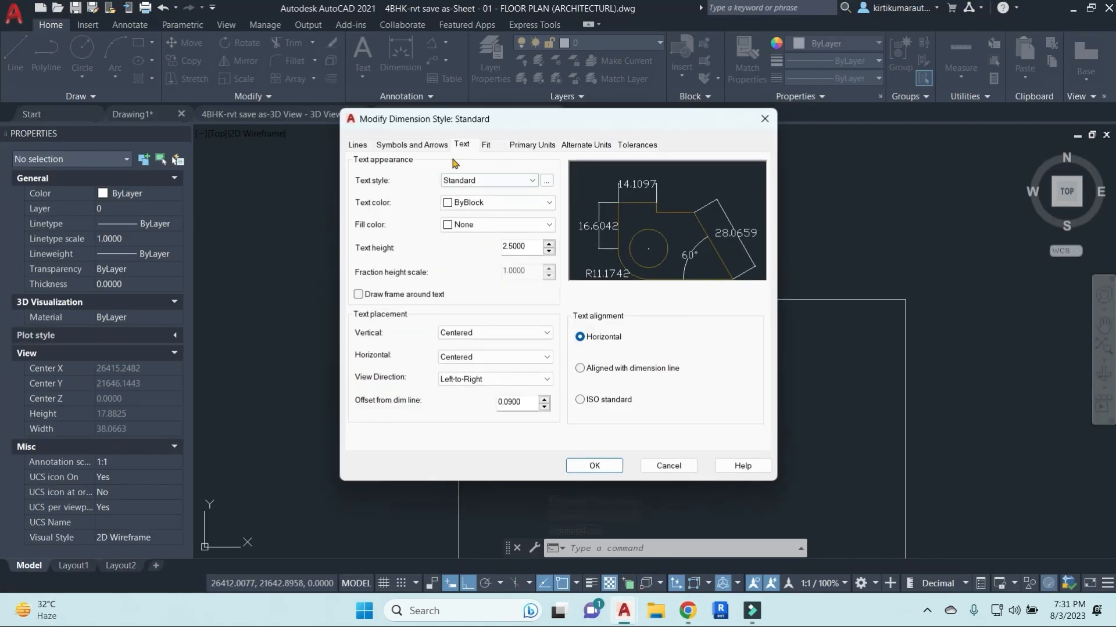
left_click(358, 145)
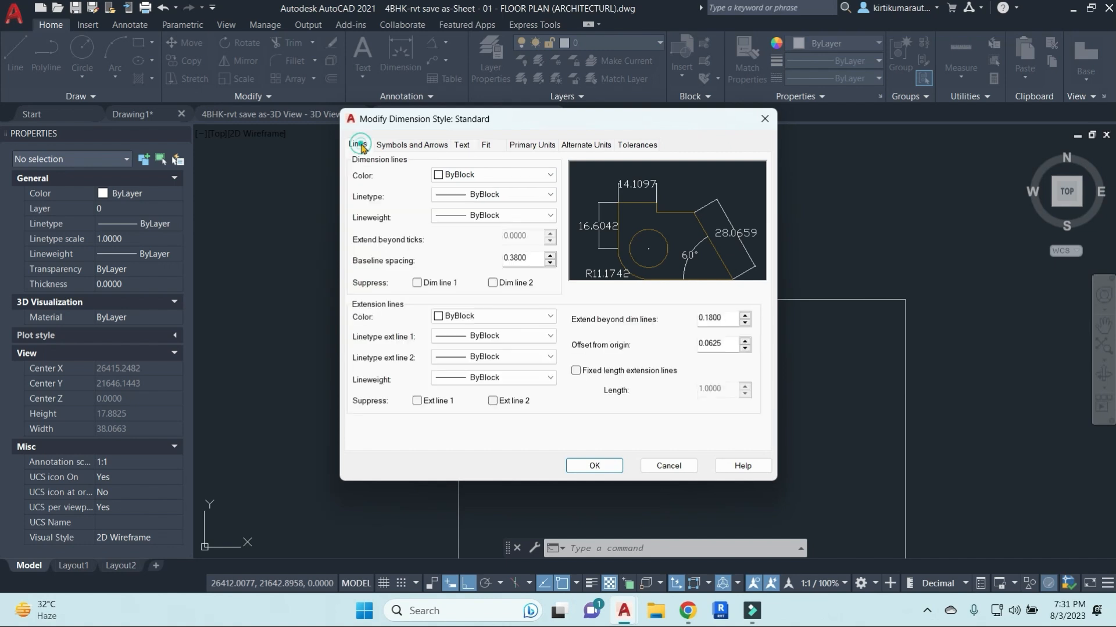
double_click(739, 319)
left_click(722, 343)
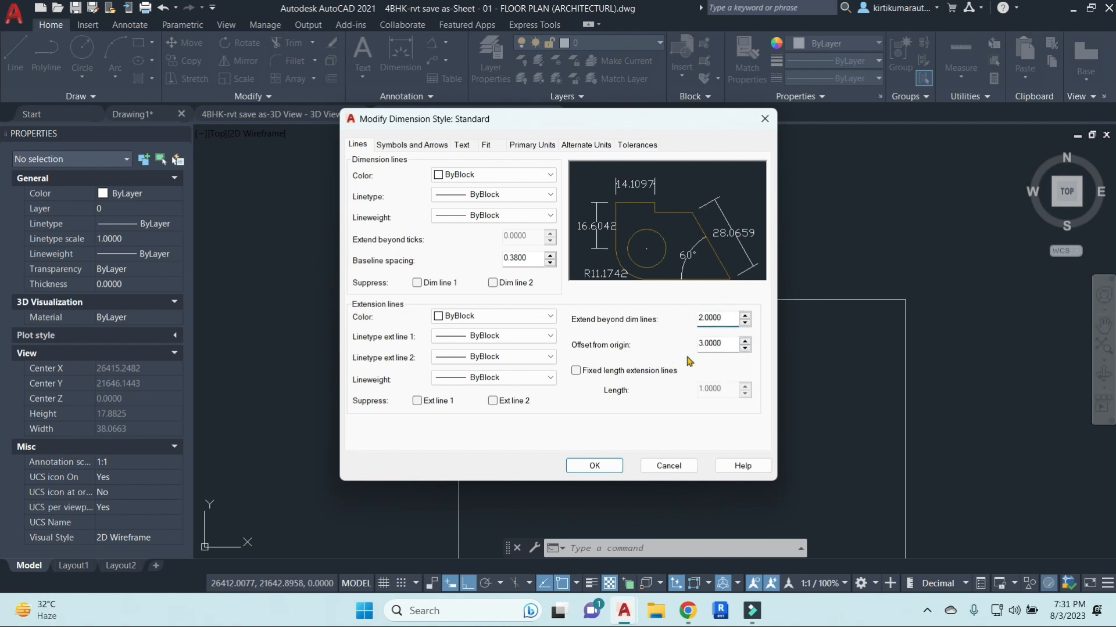
left_click(594, 466)
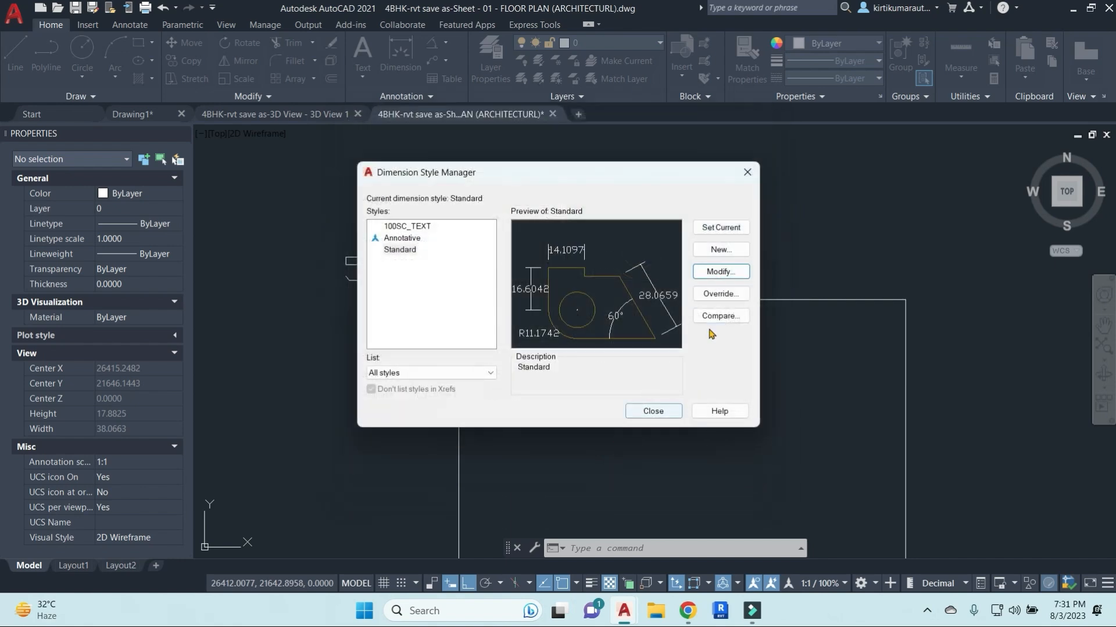
left_click(654, 411)
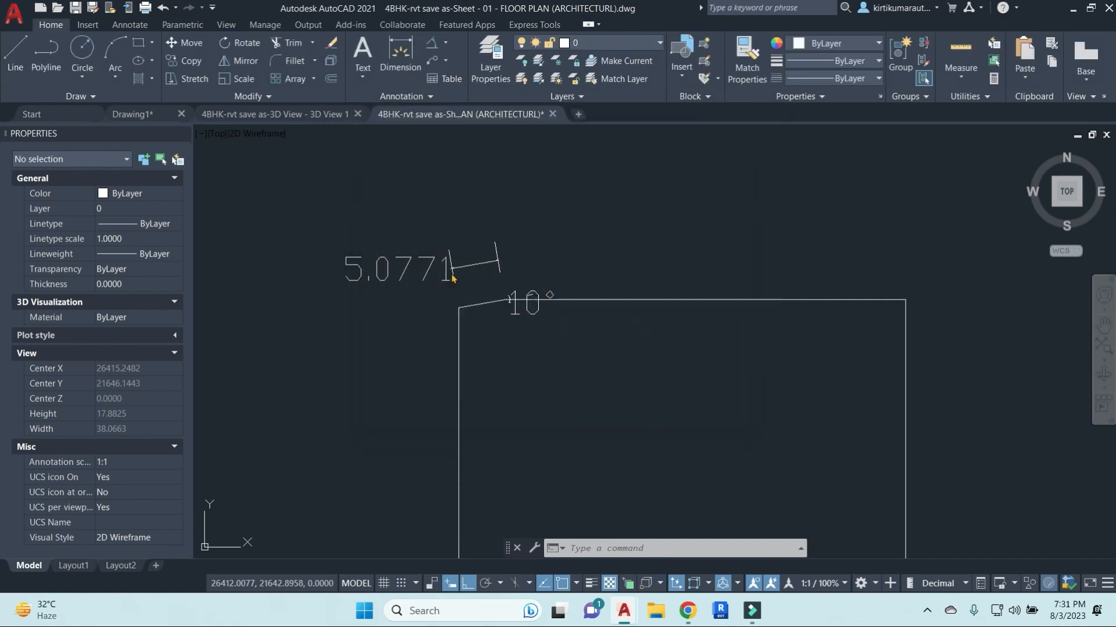
key("Escape")
key("Escape")
type("ch")
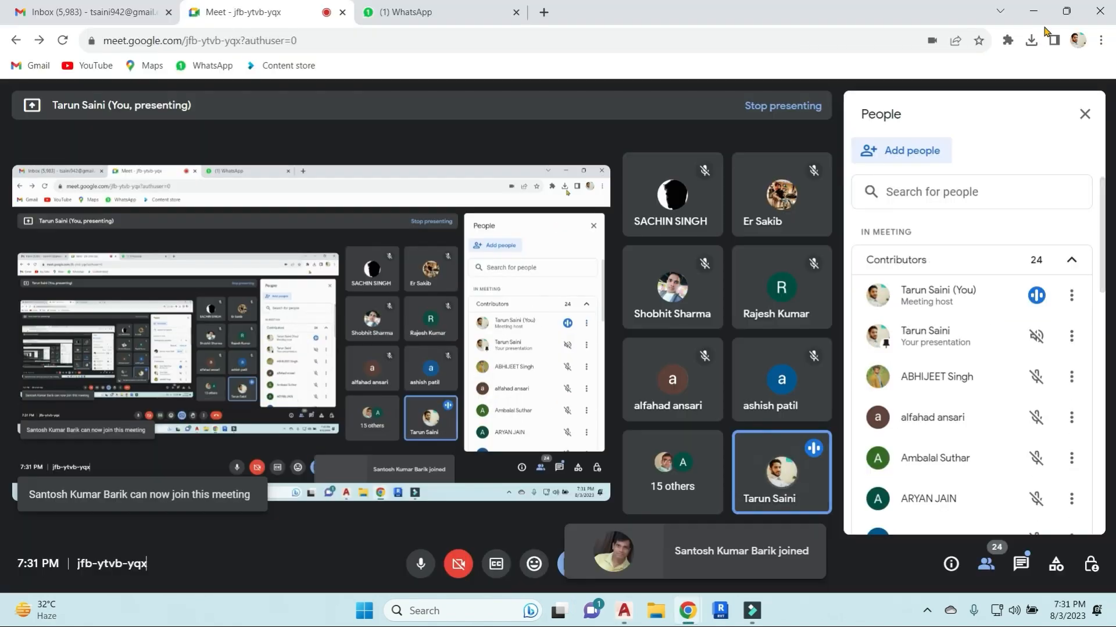
left_click(1037, 15)
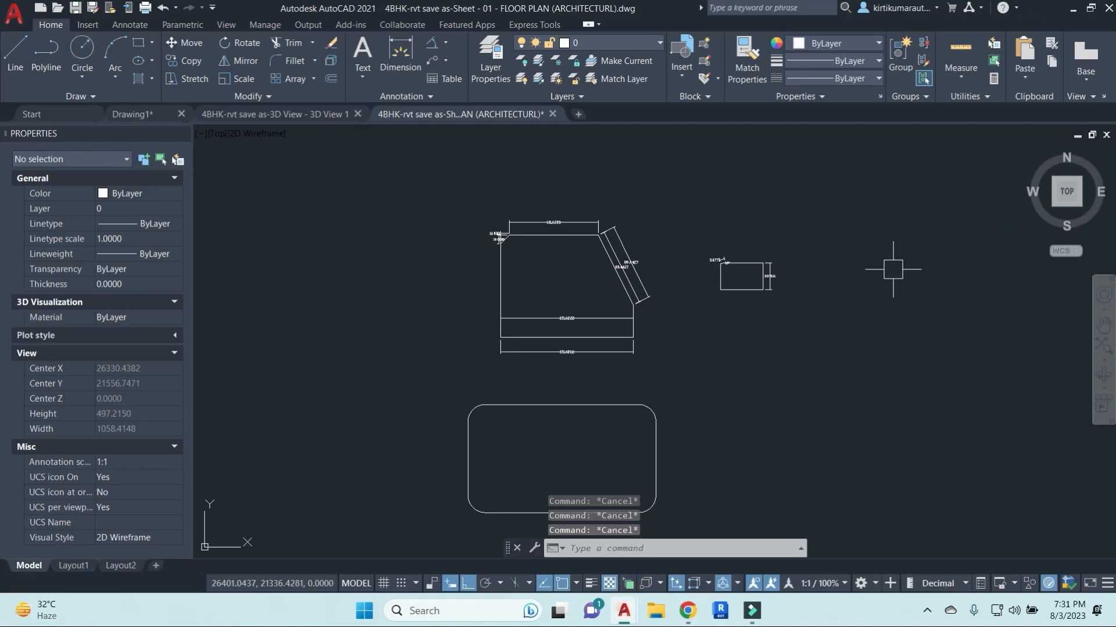
key("Return")
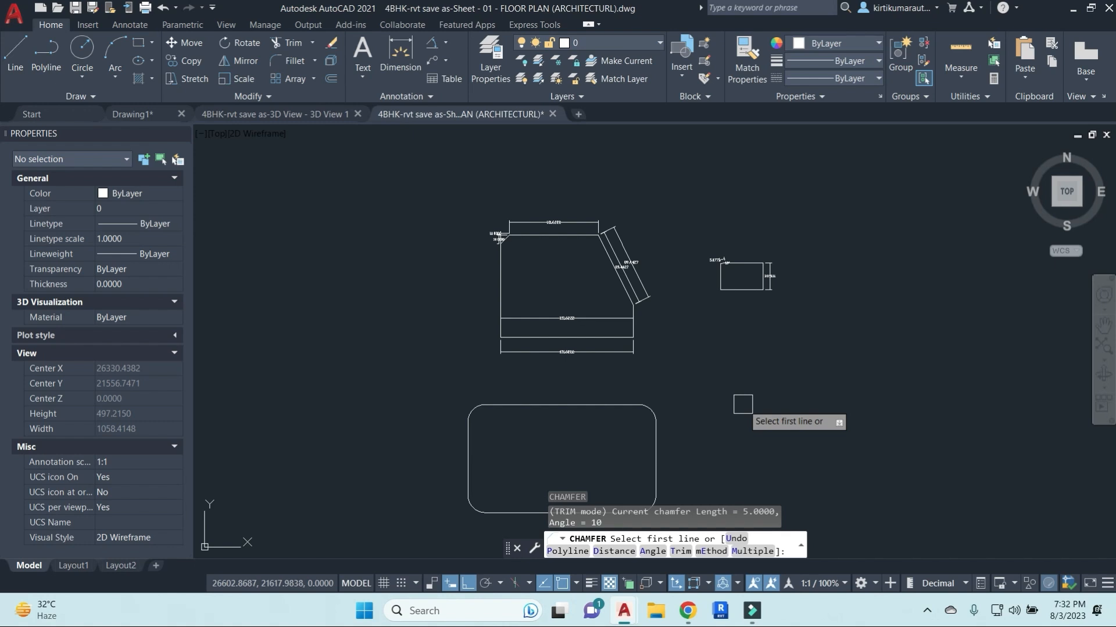
key("Escape")
key("Escape")
key("Escape")
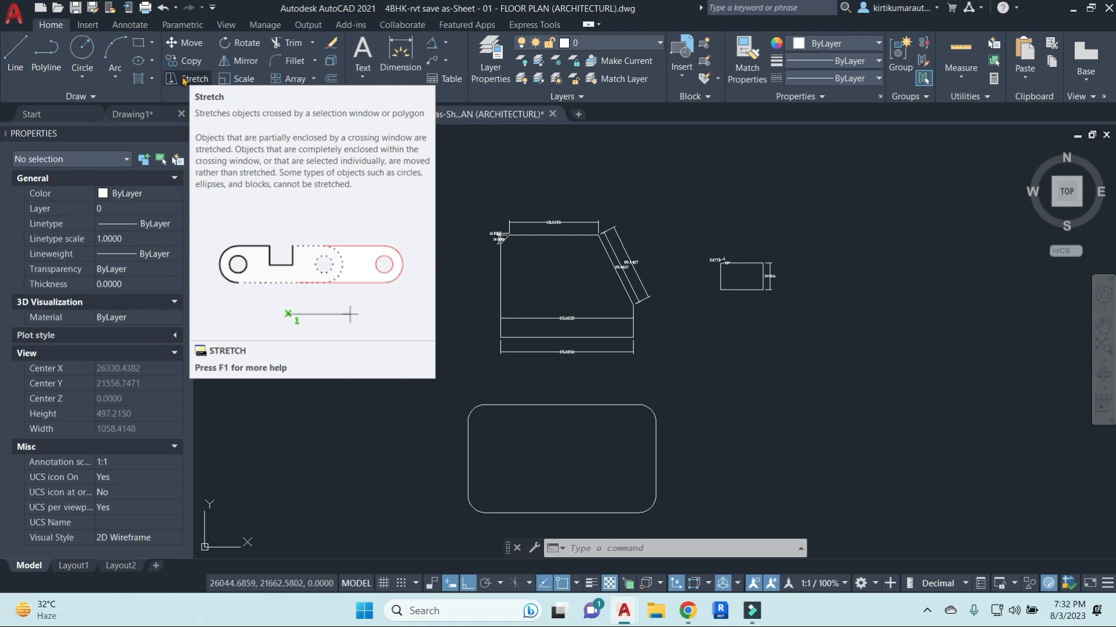
Explode the sofa block against the wall beside the living room table in the floor plan.
scroll(450, 254, "down", 4)
scroll(429, 416, "down", 3)
middle_click_drag(502, 468, 629, 256)
middle_click_drag(839, 430, 595, 266)
middle_click_drag(752, 478, 879, 258)
scroll(771, 328, "down", 4)
middle_click_drag(468, 323, 624, 304)
scroll(624, 294, "up", 5)
left_click(352, 328)
type("m")
key("Escape")
scroll(354, 336, "up", 4)
middle_click_drag(355, 319, 612, 203)
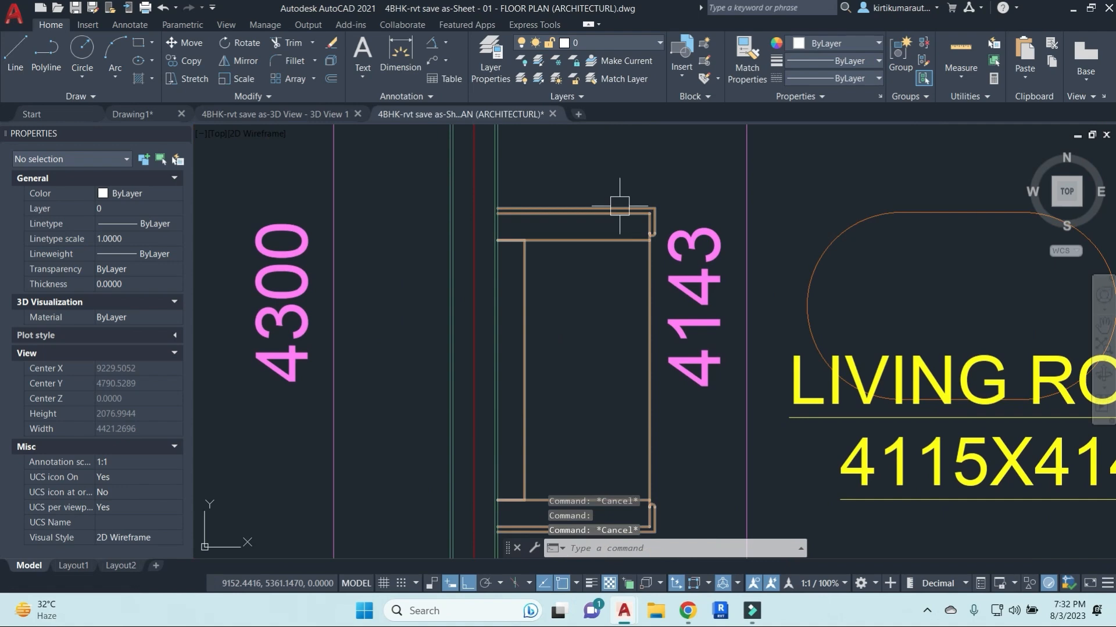
left_click(612, 204)
right_click(614, 167)
key("Escape")
key("Escape")
left_click(607, 213)
key("Escape")
scroll(606, 217, "up", 4)
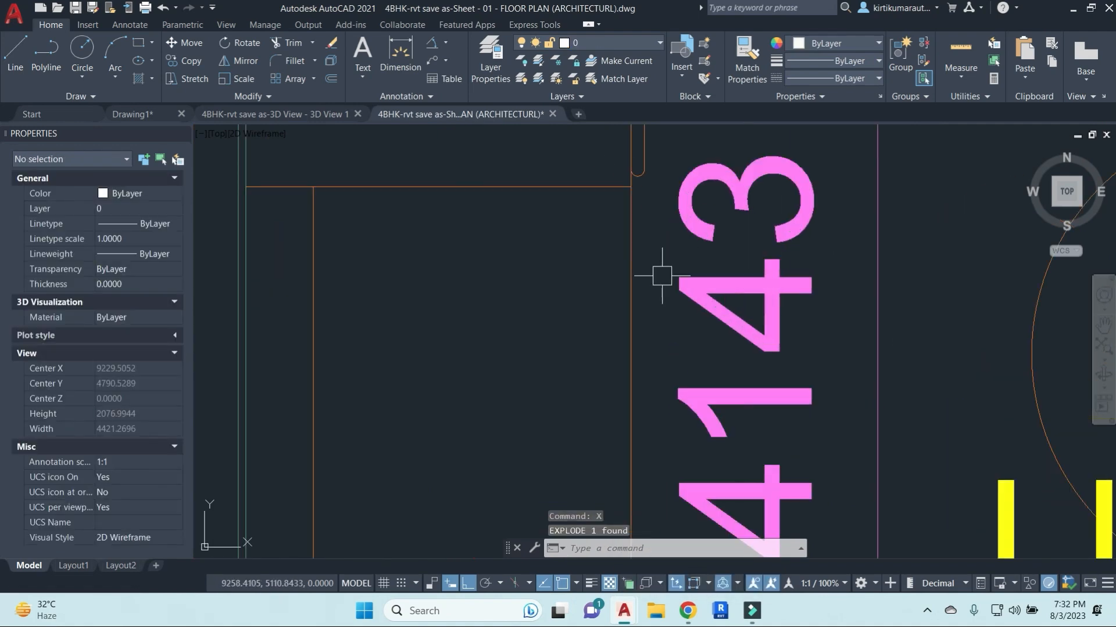
Stretch the upper end of the exploded living room sofa straight up by about 500 mm, using a crossing window.
type("s")
key("Return")
left_click(812, 361)
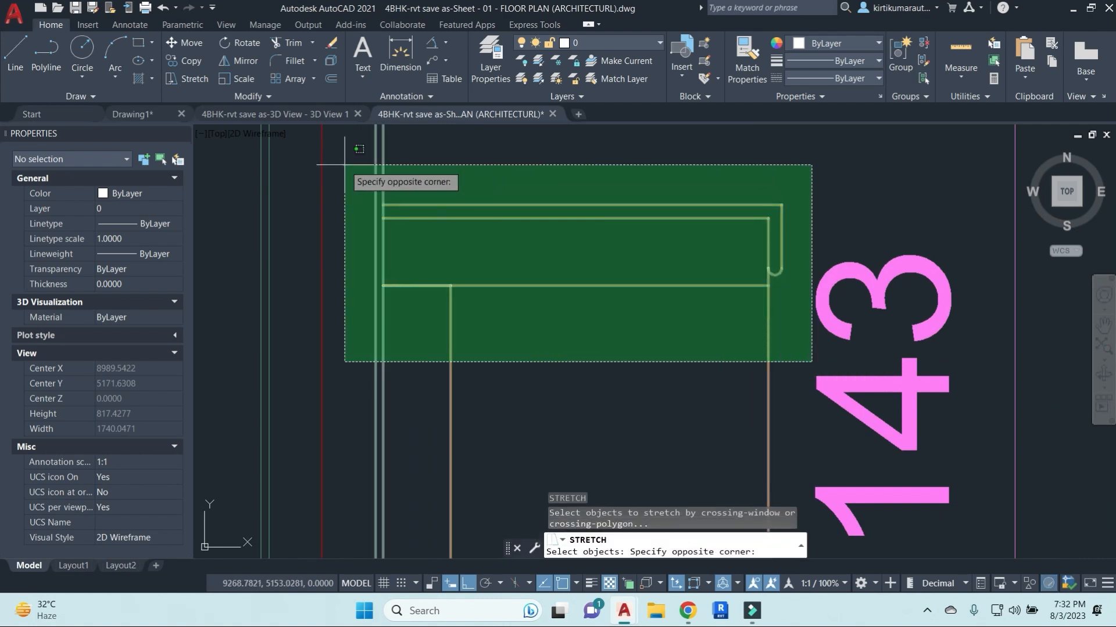
left_click(346, 171)
scroll(576, 264, "down", 4)
key("Return")
left_click(763, 277)
scroll(761, 224, "down", 4)
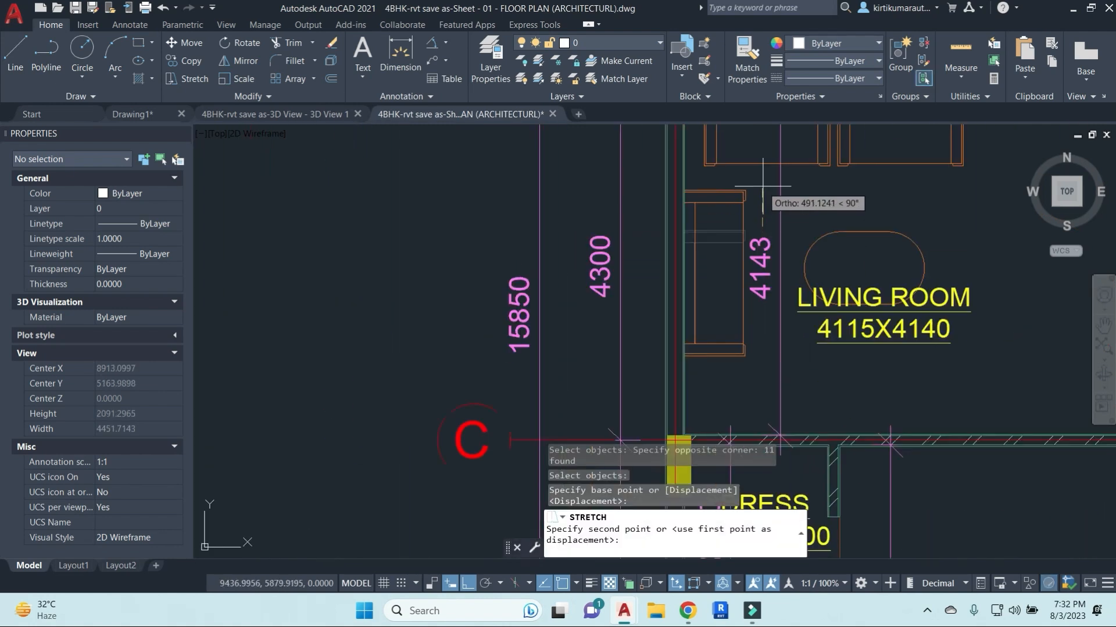
left_click(766, 180)
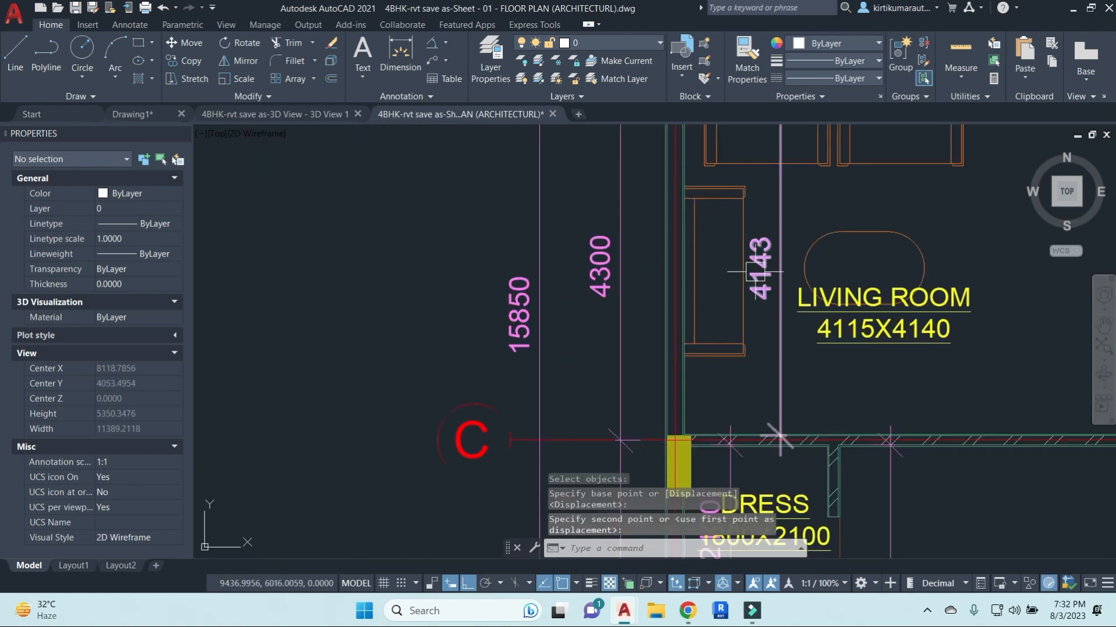
Review the available array types: Rectangular Array, Path Array and Polar Array.
scroll(632, 292, "down", 8)
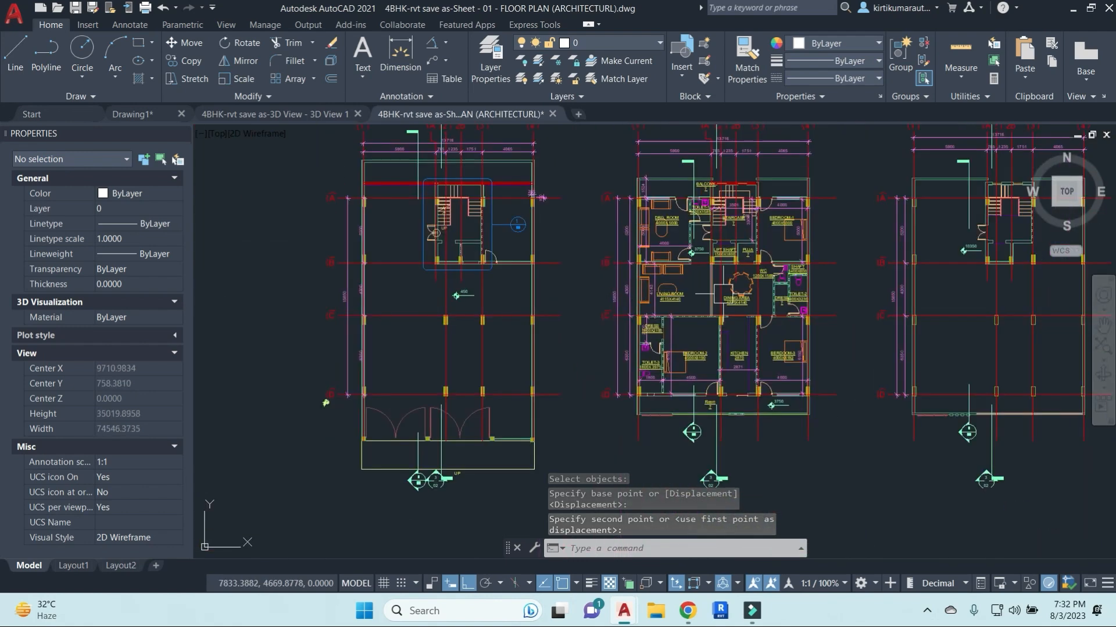
scroll(620, 263, "down", 3)
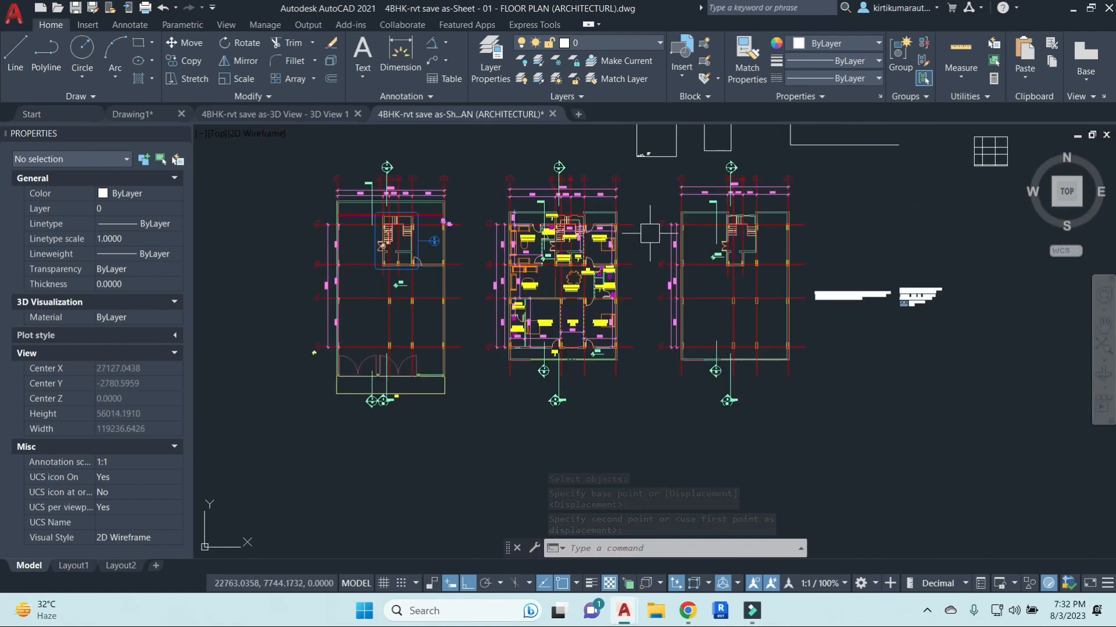
key("Escape")
key("Escape")
key("Escape")
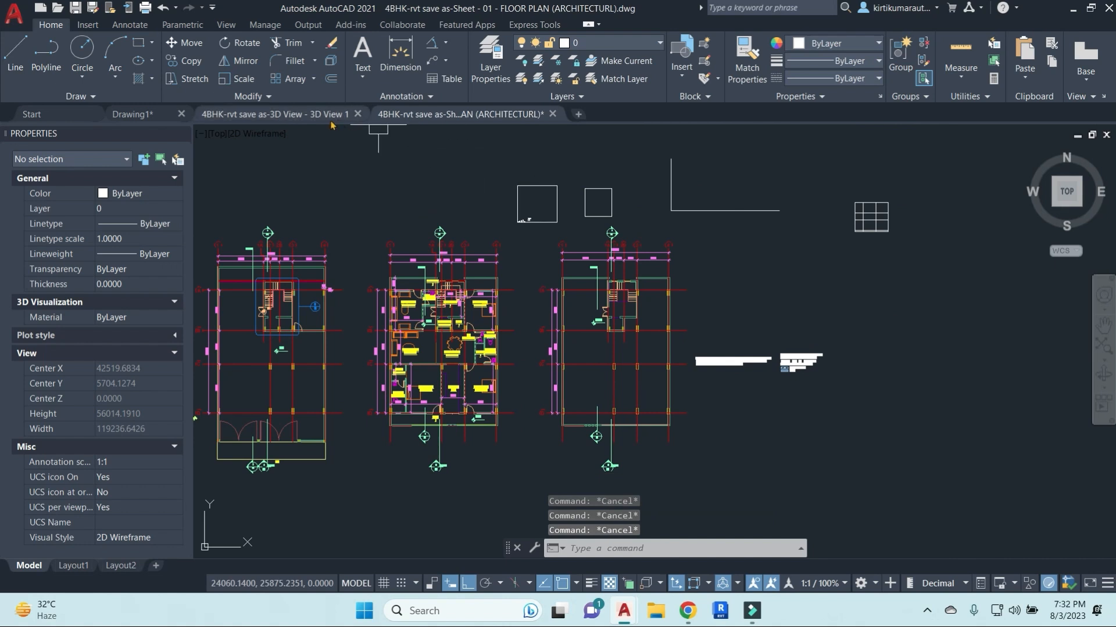
left_click(313, 79)
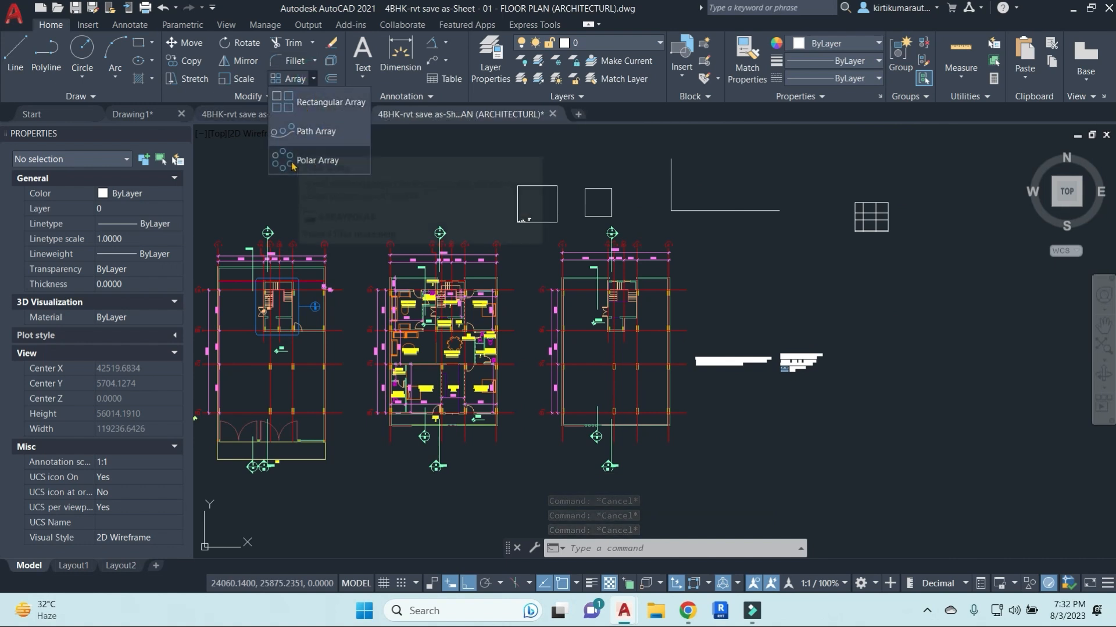
left_click(405, 168)
key("Escape")
key("Escape")
key("Escape")
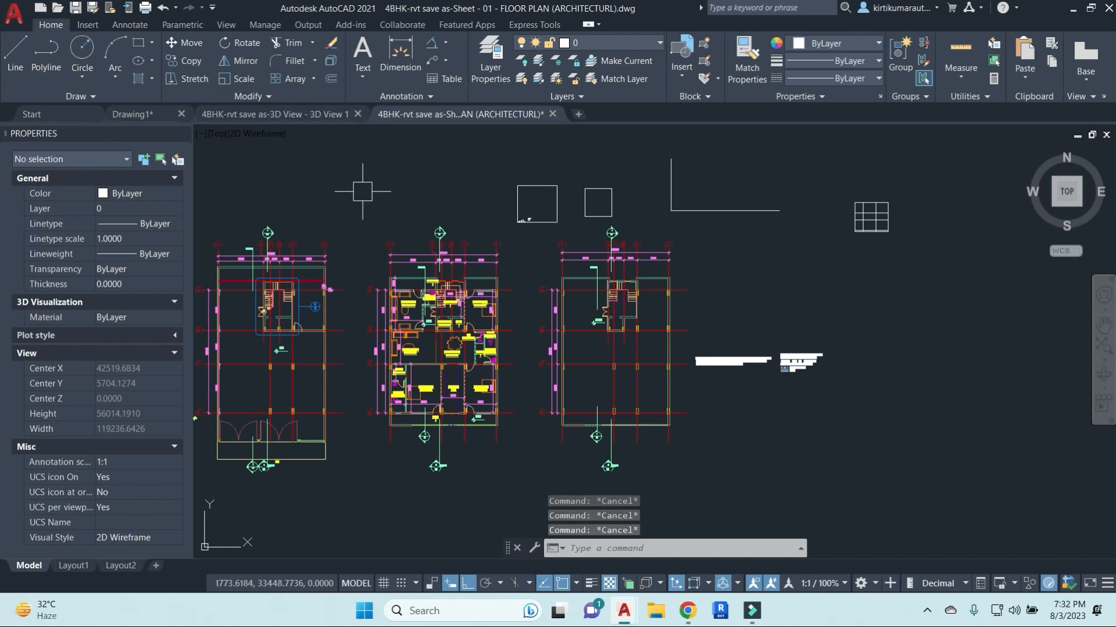
scroll(478, 294, "down", 5)
scroll(461, 294, "up", 7)
scroll(443, 252, "up", 8)
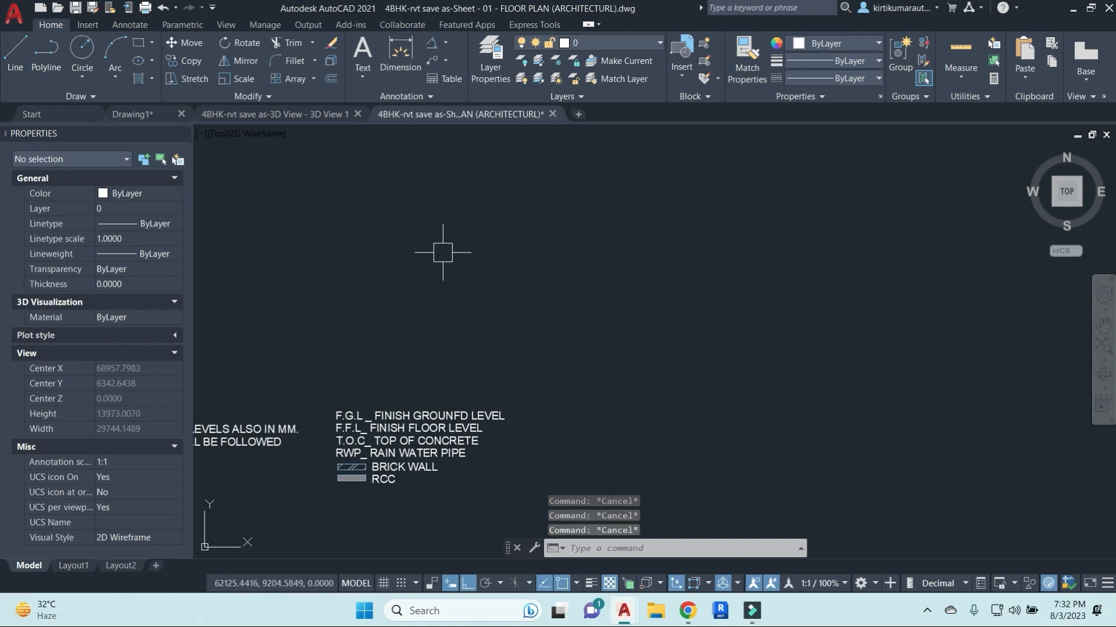
scroll(473, 339, "down", 3)
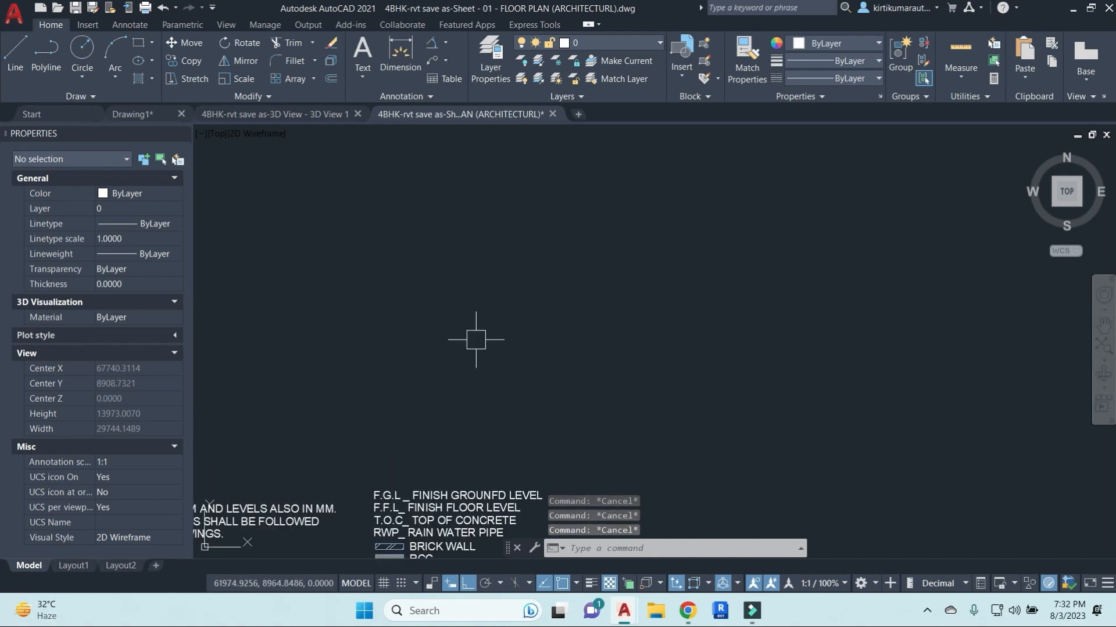
scroll(502, 391, "down", 2)
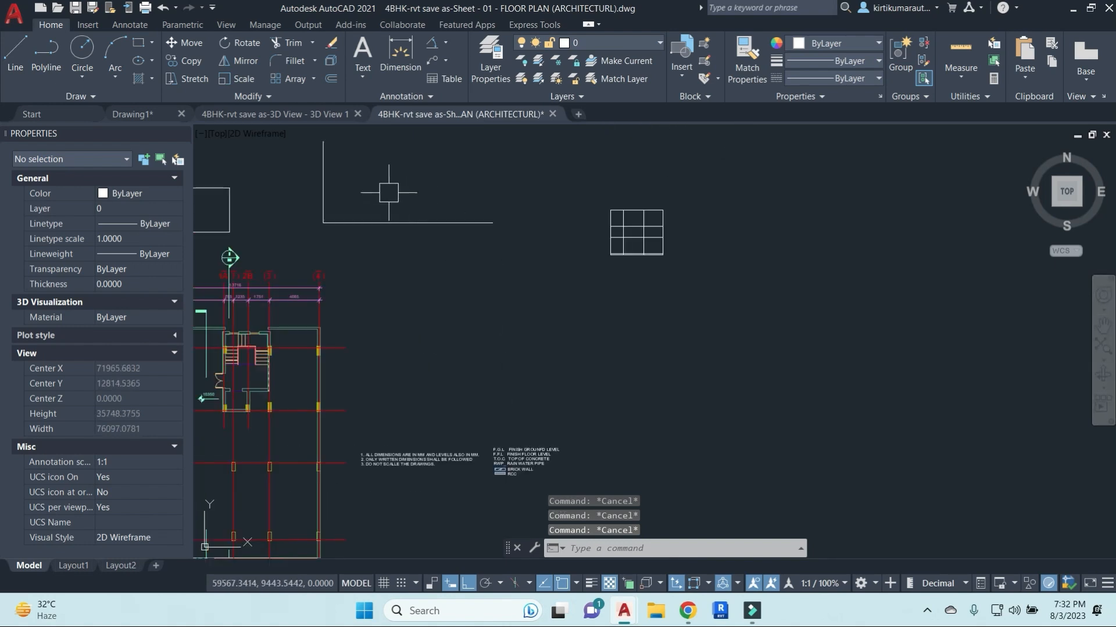
left_click(315, 80)
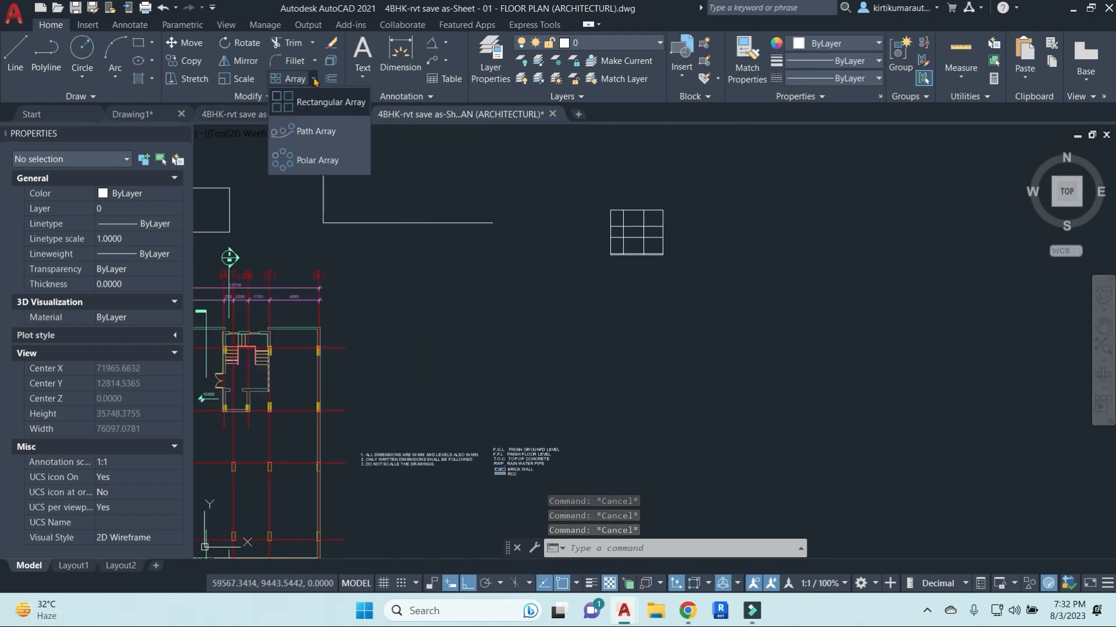
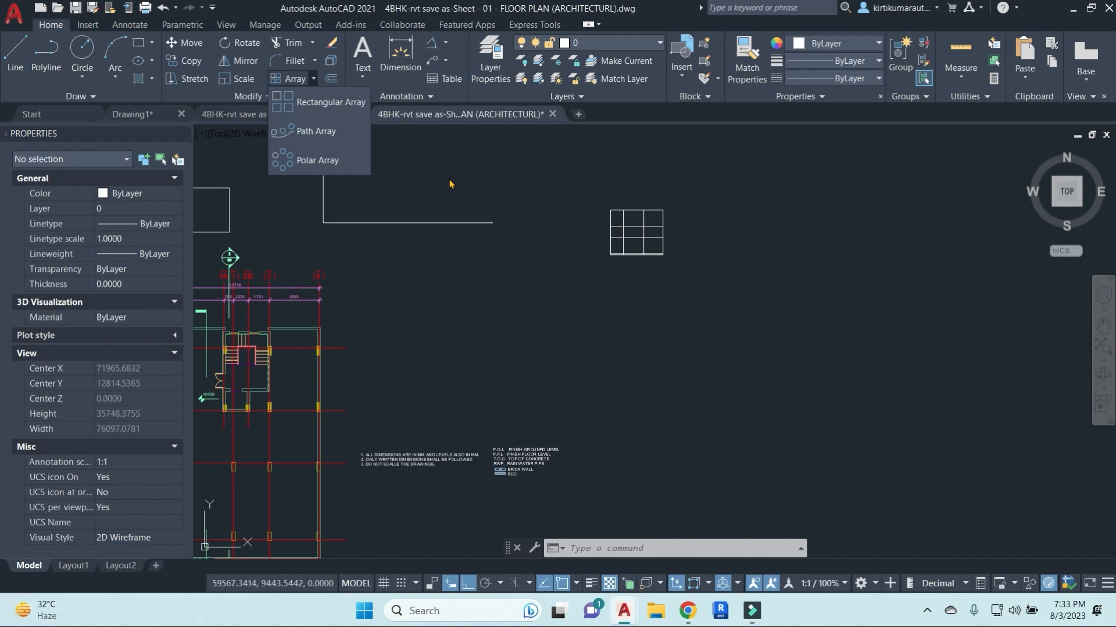
key("Escape")
key("Escape")
key("Escape")
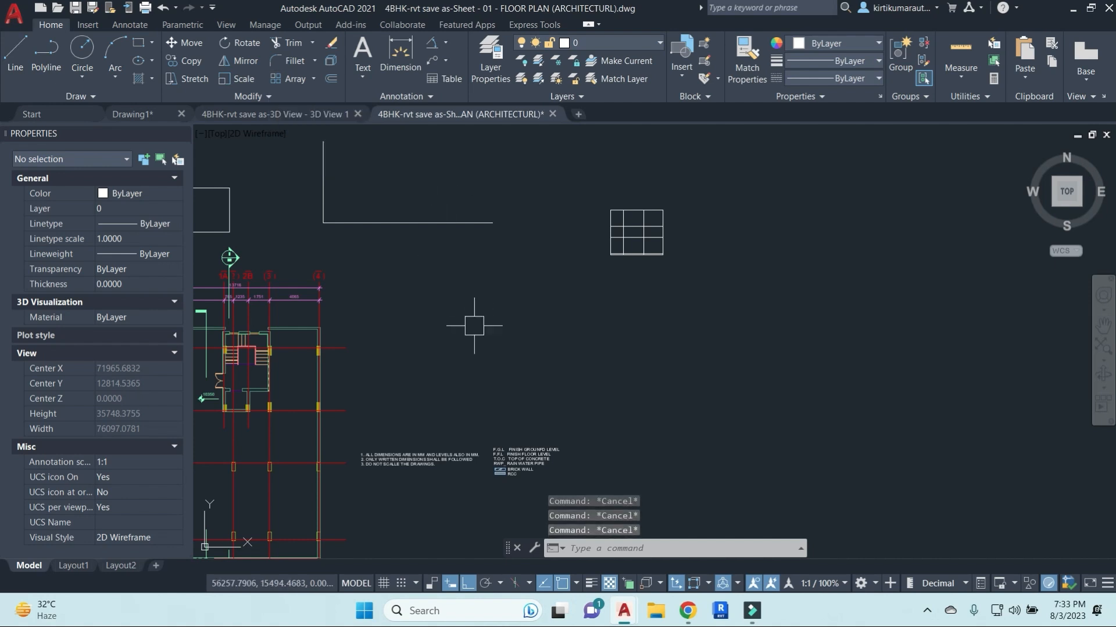
scroll(474, 326, "down", 3)
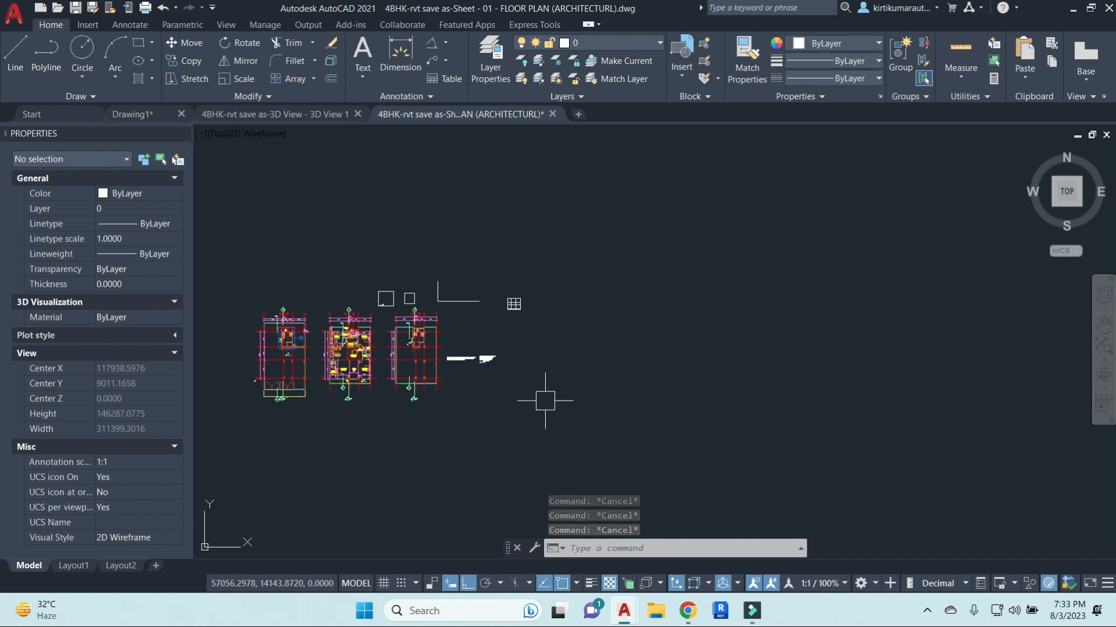
left_click(581, 405)
key("Escape")
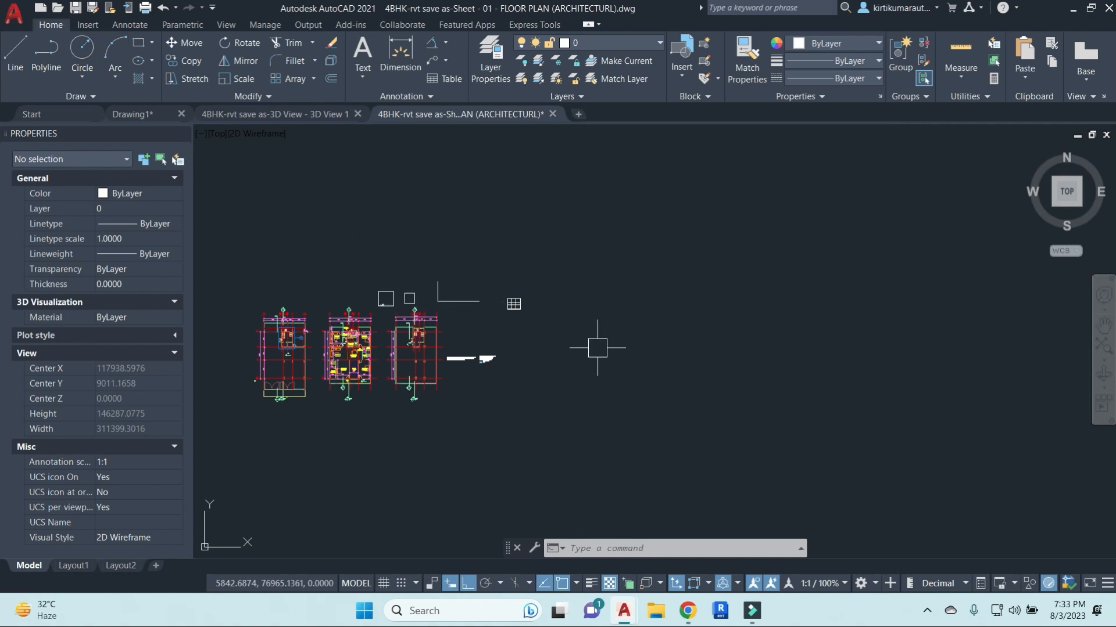
key("Escape")
key("Escape")
key("Escape")
type("un")
key("Return")
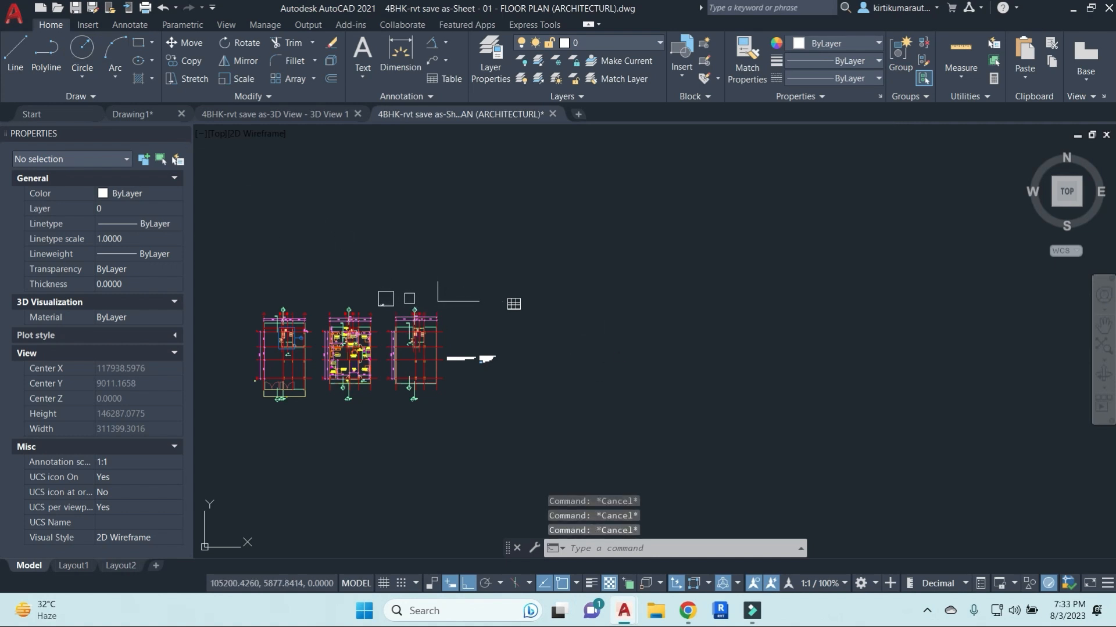
key("Escape")
key("Escape")
key("Escape")
key("Escape")
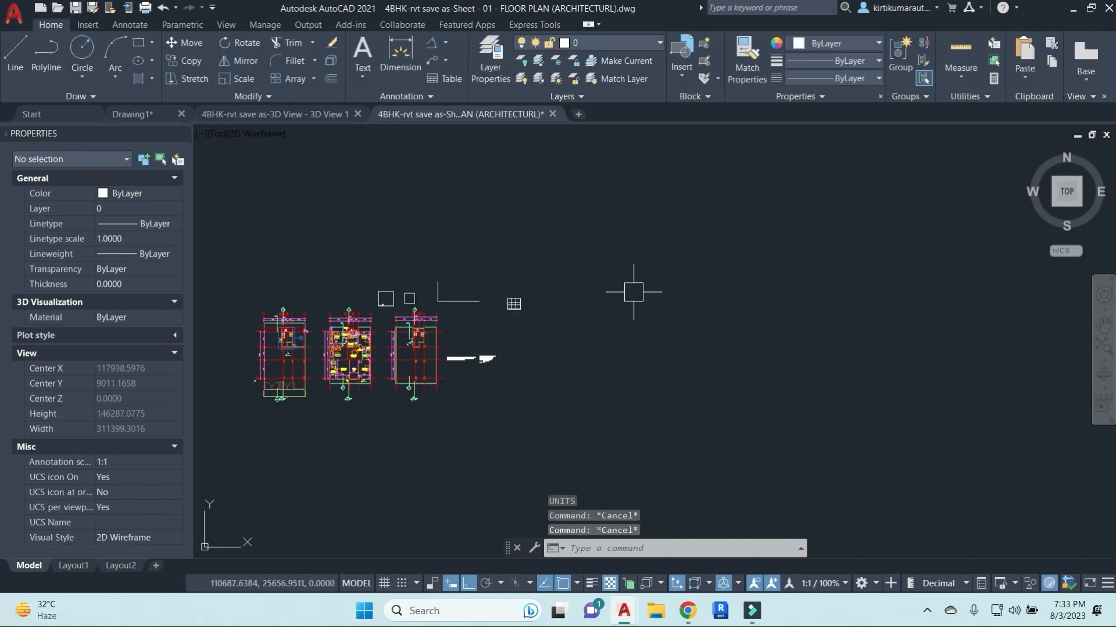
Set the drawing units to Architectural length with 0'-0 1/2" precision and the insertion scale to Inches.
type("un")
key("Return")
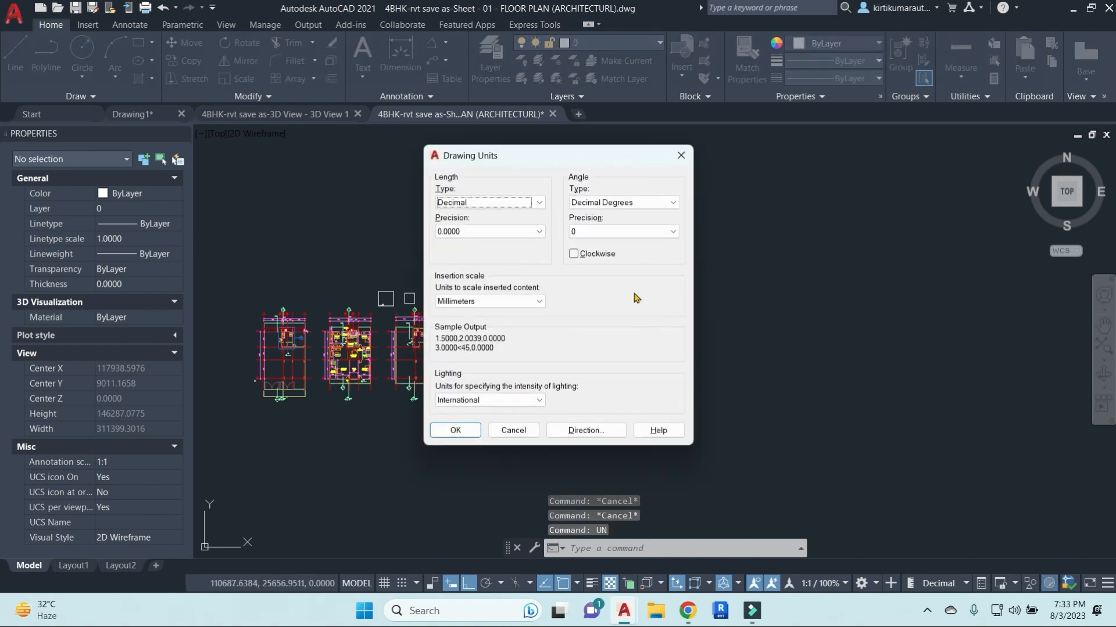
left_click(541, 203)
left_click(471, 216)
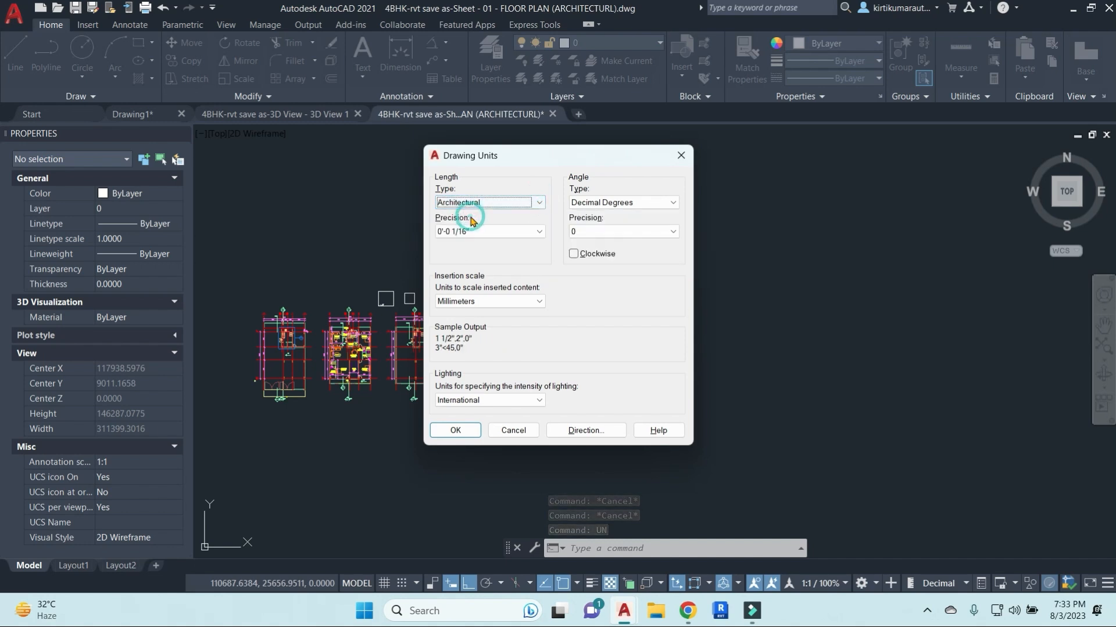
left_click(531, 232)
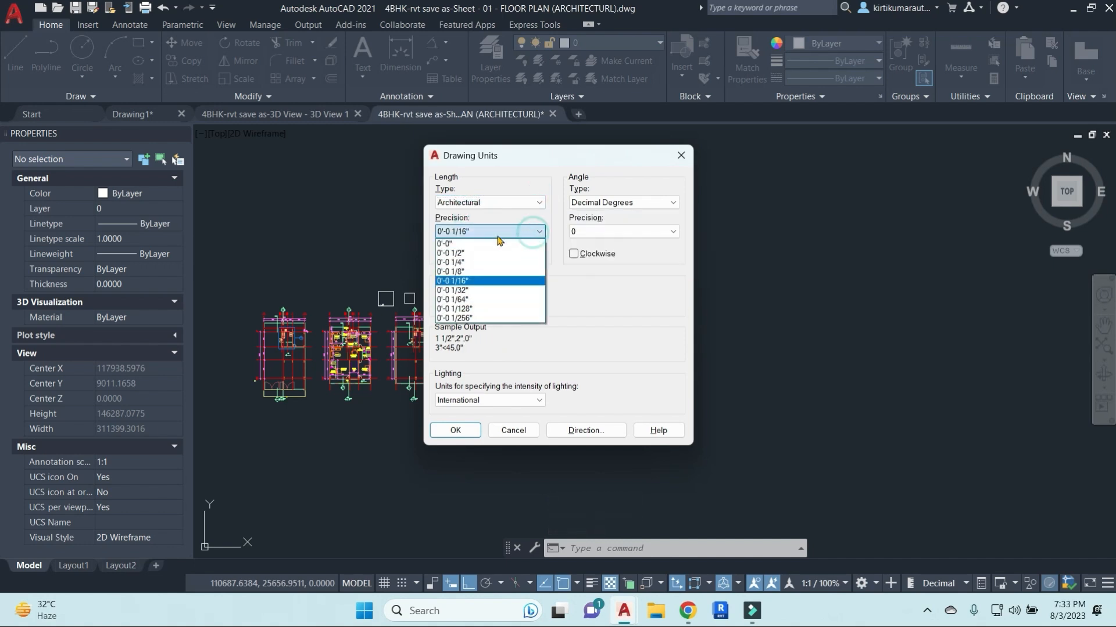
left_click(458, 253)
left_click(539, 300)
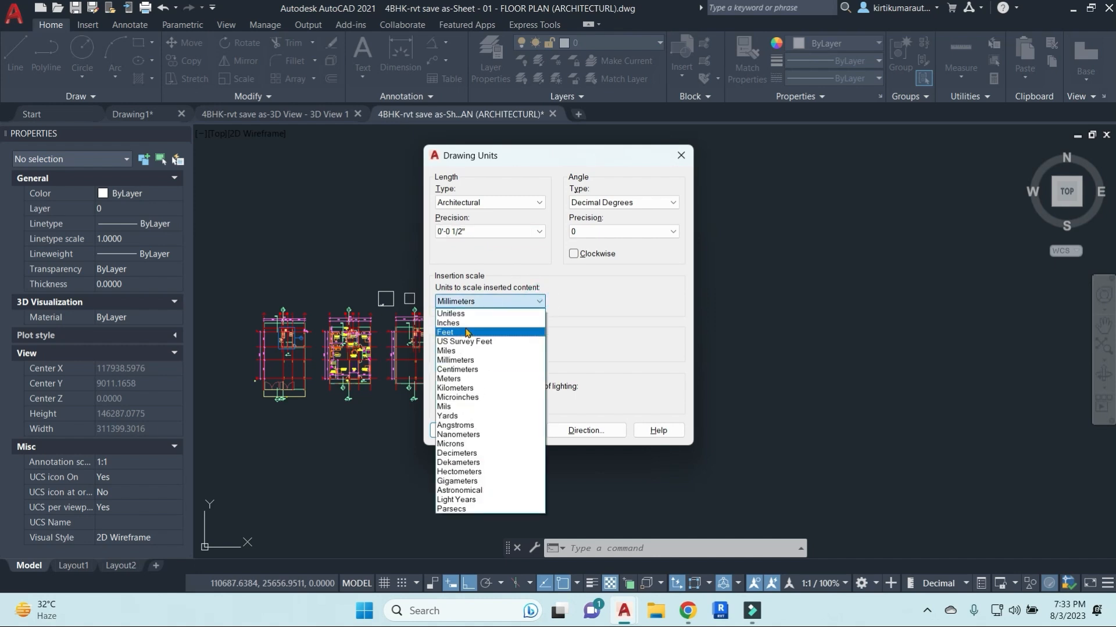
left_click(468, 323)
left_click(456, 430)
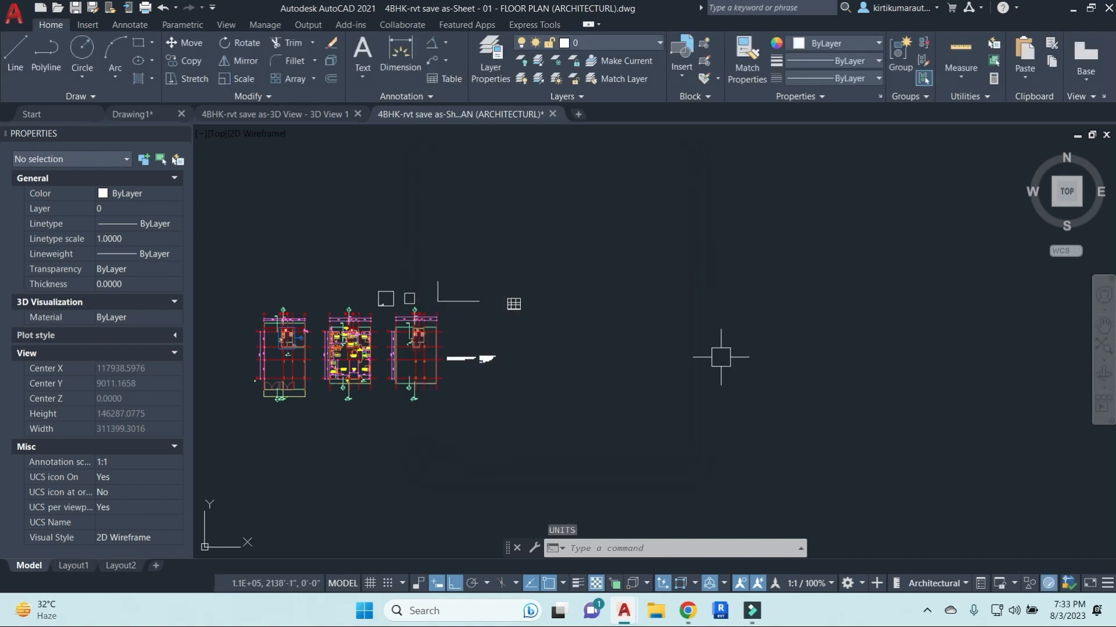
Create a new dimension style named "feet inches 100sc" based on Standard.
type("d")
key("Return")
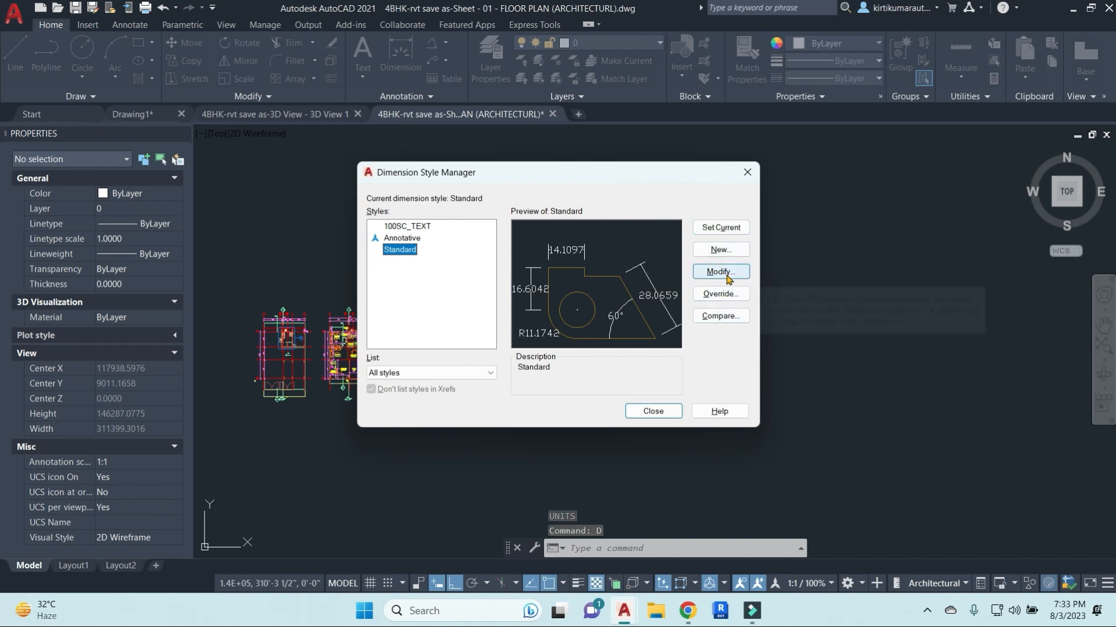
left_click(721, 249)
left_click(504, 260)
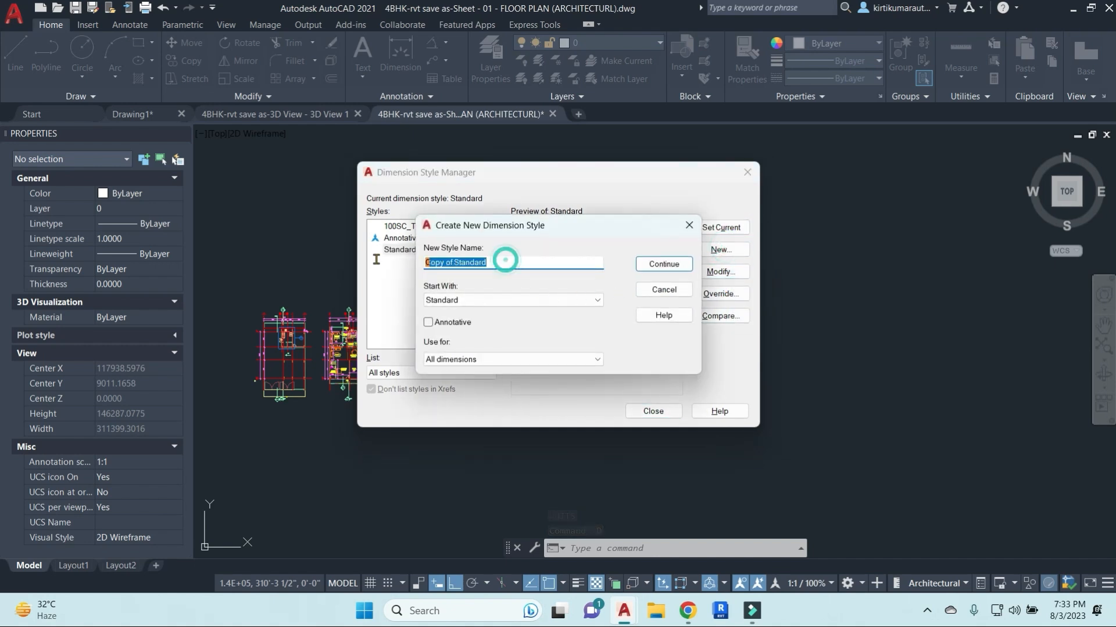
type("feet inches 100sc")
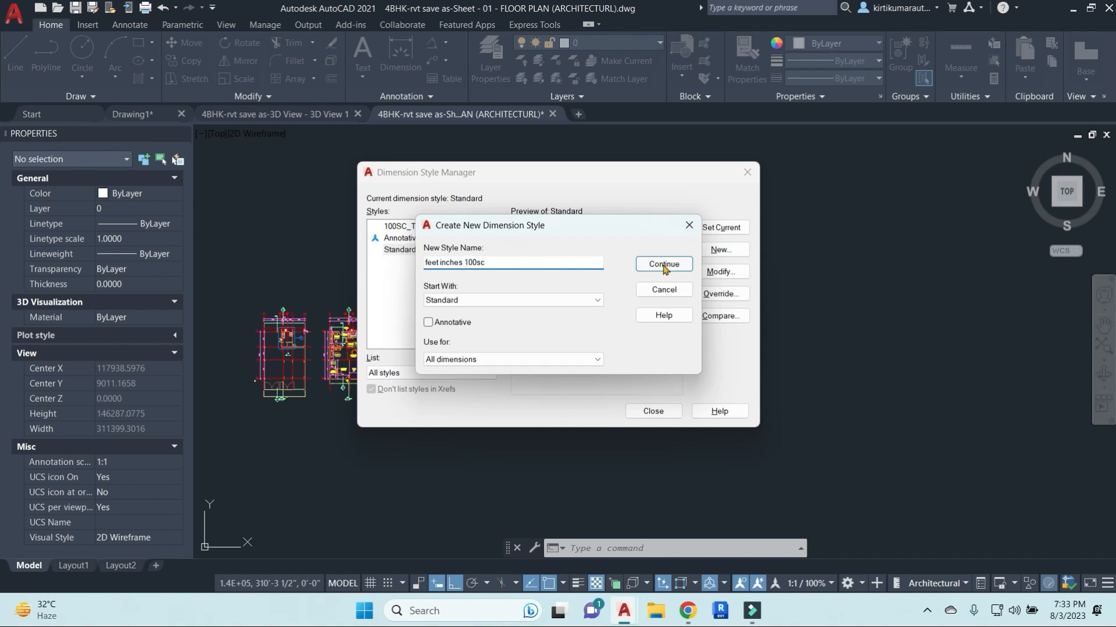
left_click(664, 266)
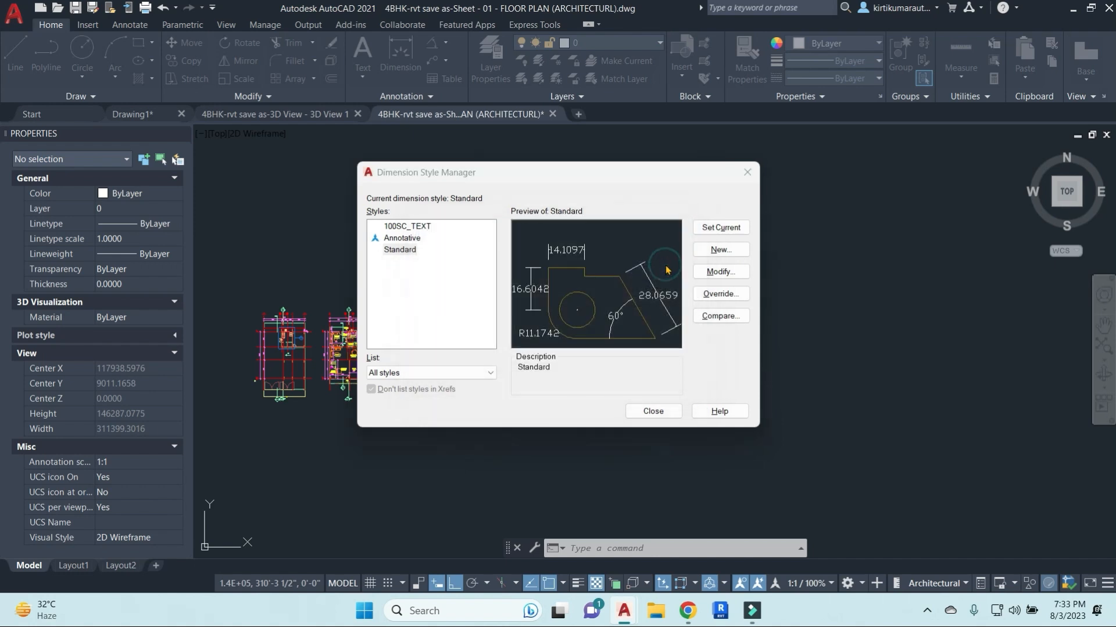
Set the new style's linear units to Architectural with 0'-0 1/2" precision and its text height to 6".
left_click(531, 144)
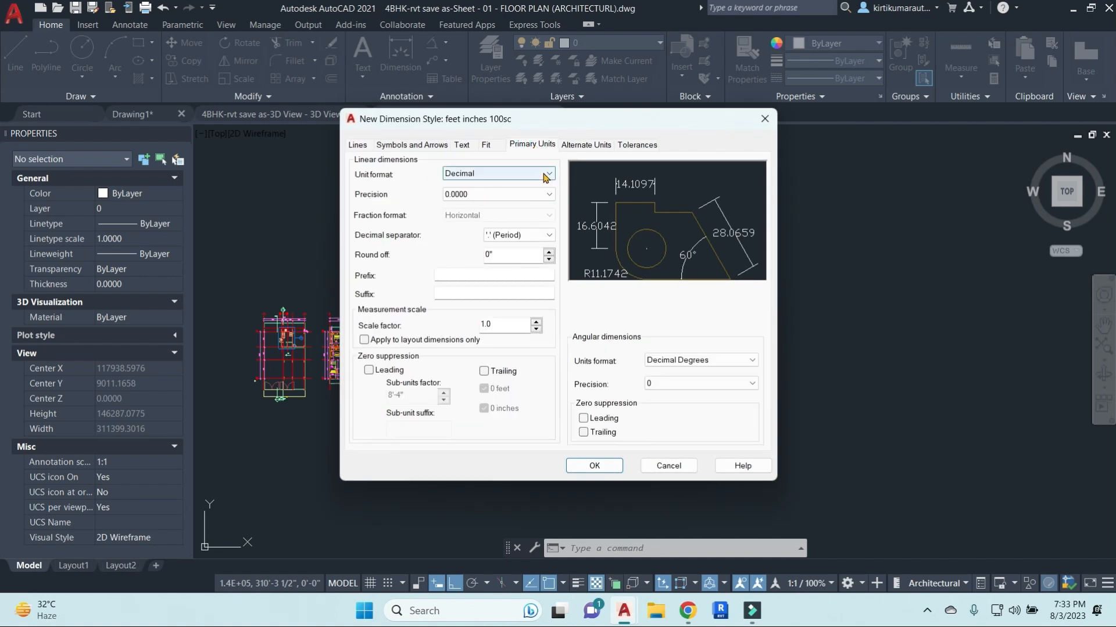
left_click(523, 173)
left_click(474, 213)
left_click(494, 194)
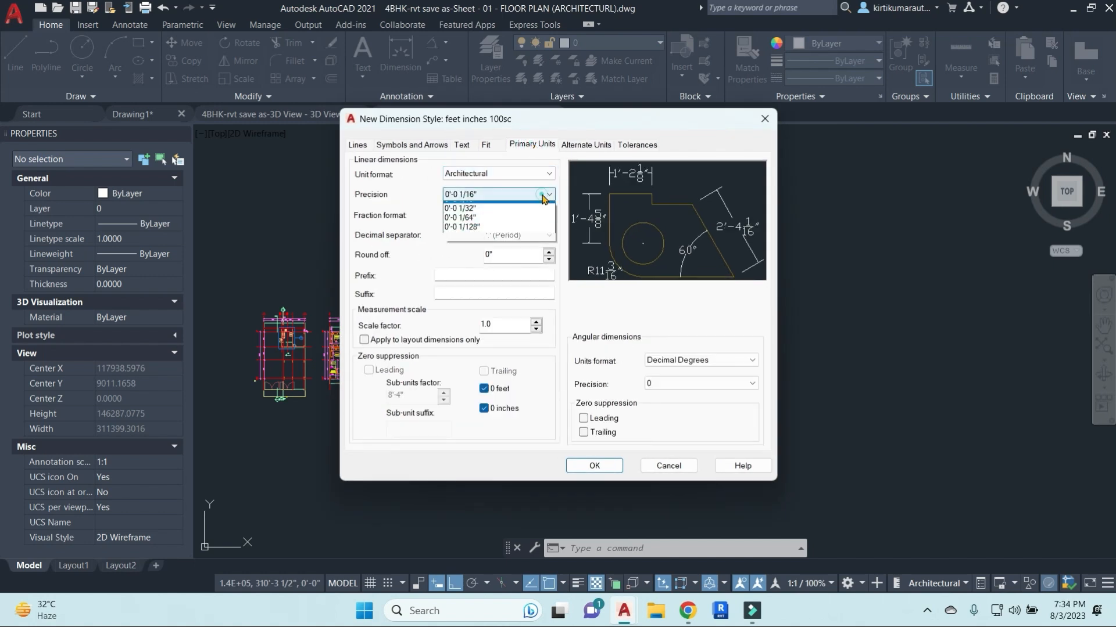
left_click(481, 216)
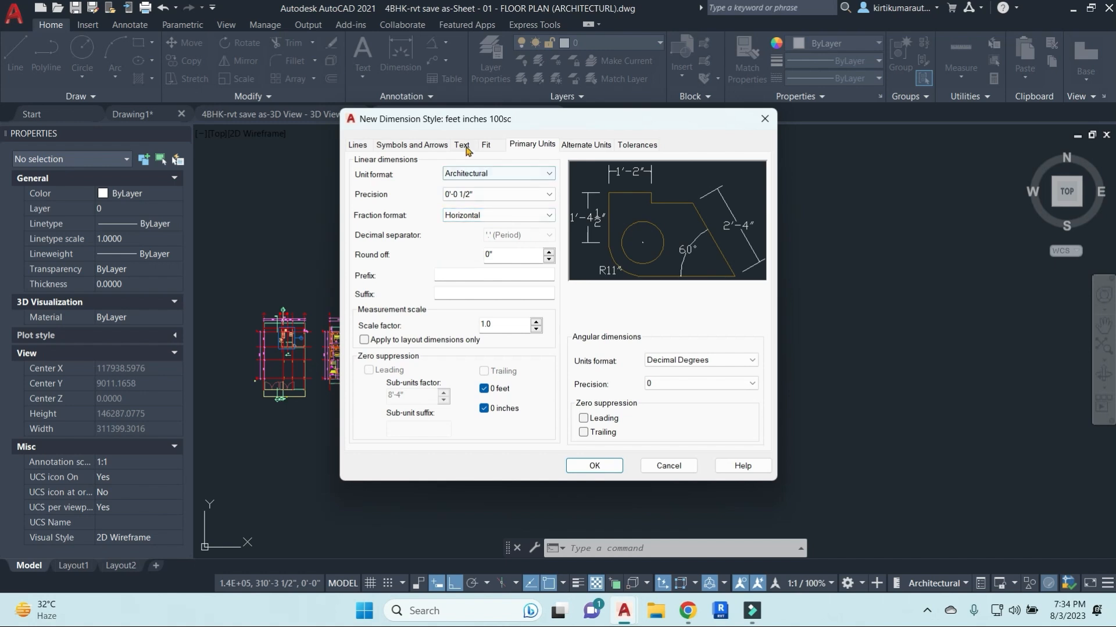
left_click(462, 144)
left_click_drag(532, 247, 481, 251)
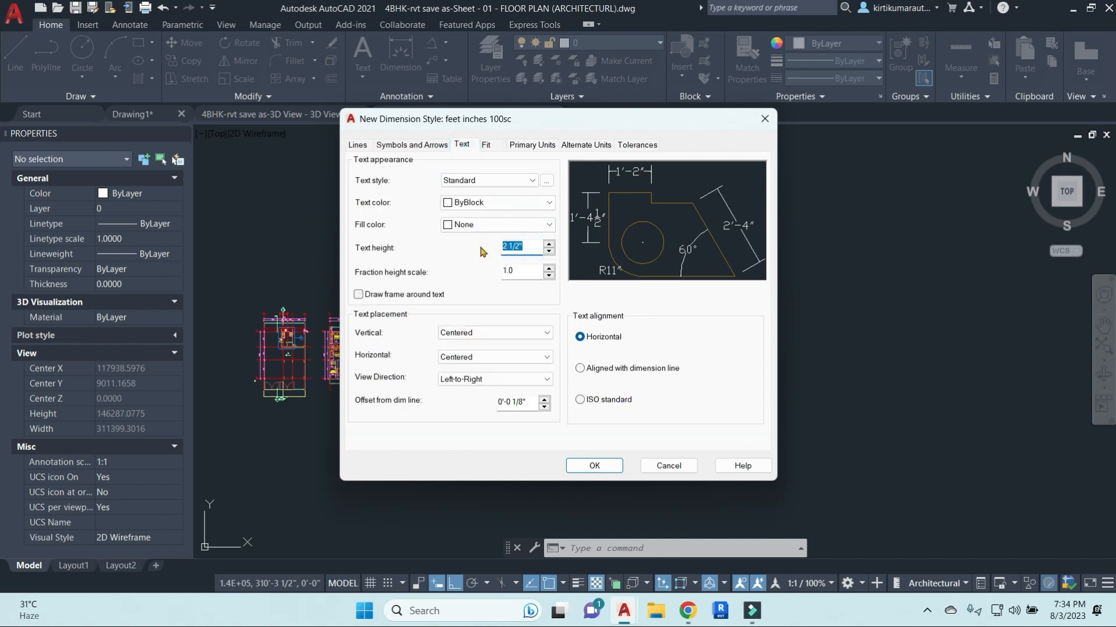
Set the color of both the dimension lines and the extension lines to Red in the new style.
left_click(358, 145)
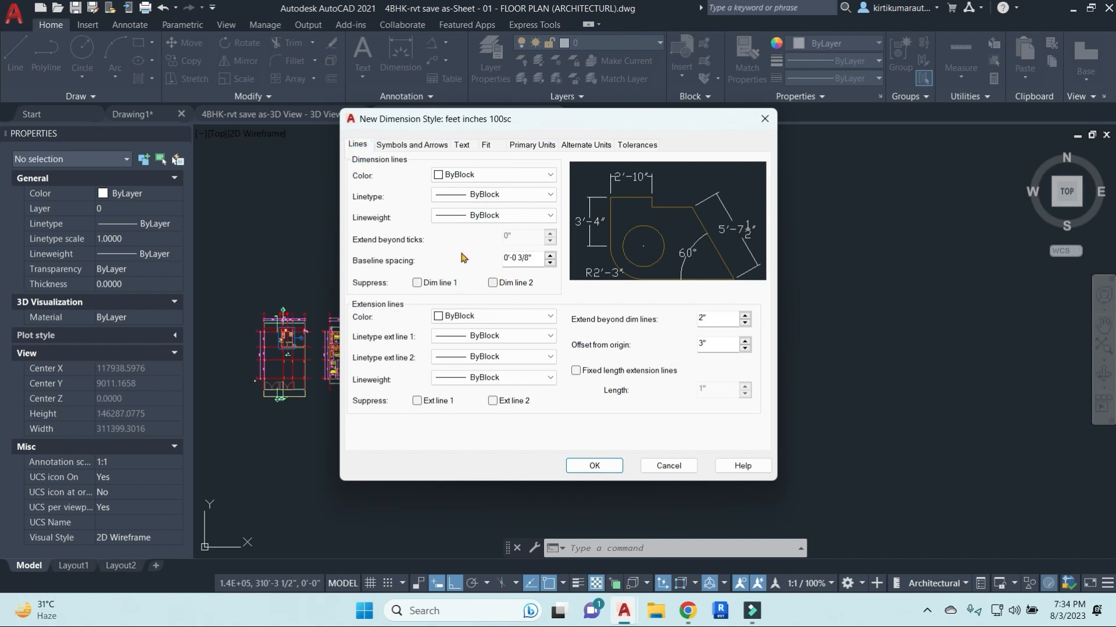
left_click(443, 177)
left_click(459, 207)
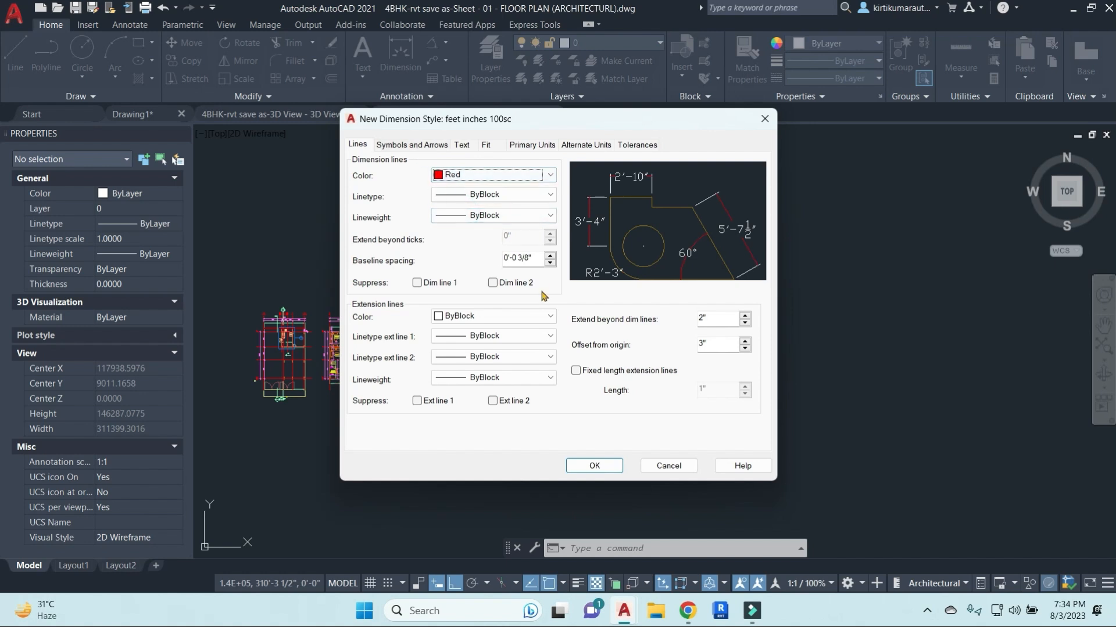
left_click(456, 317)
left_click(459, 349)
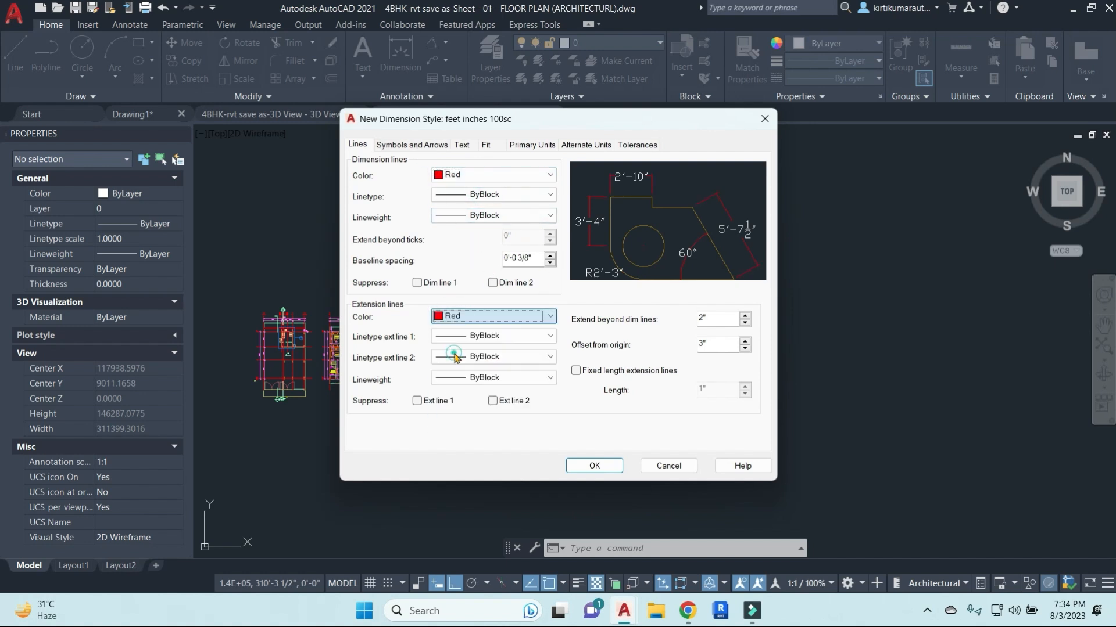
Set the arrow size to 4" and the dimension text color to Green, then save the style and close the Dimension Style Manager.
left_click(410, 146)
left_click_drag(329, 298, 314, 306)
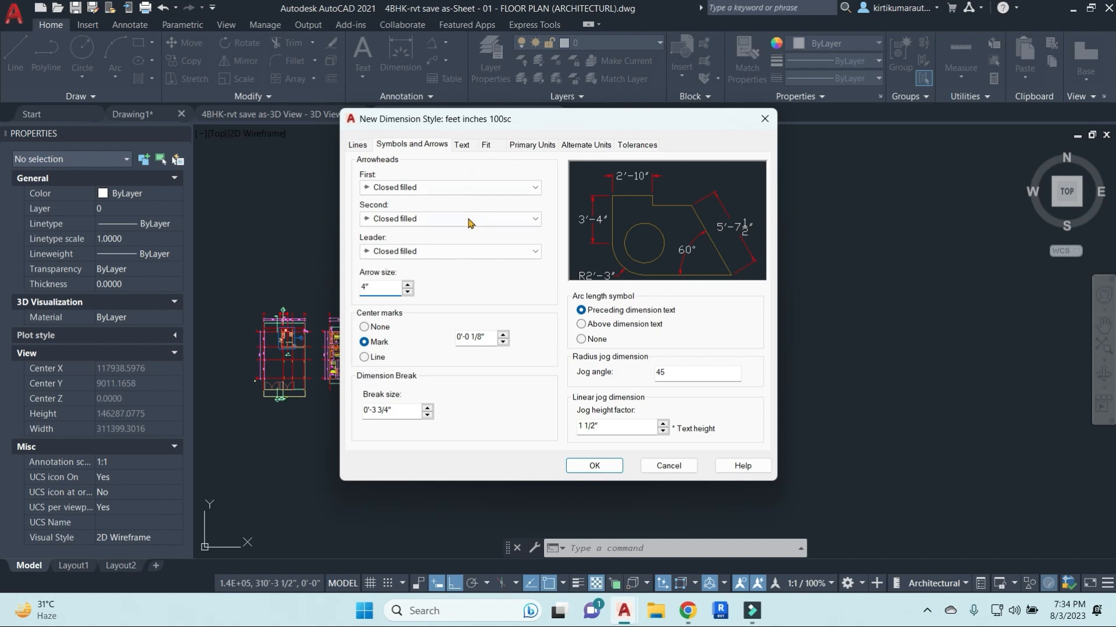
left_click(461, 145)
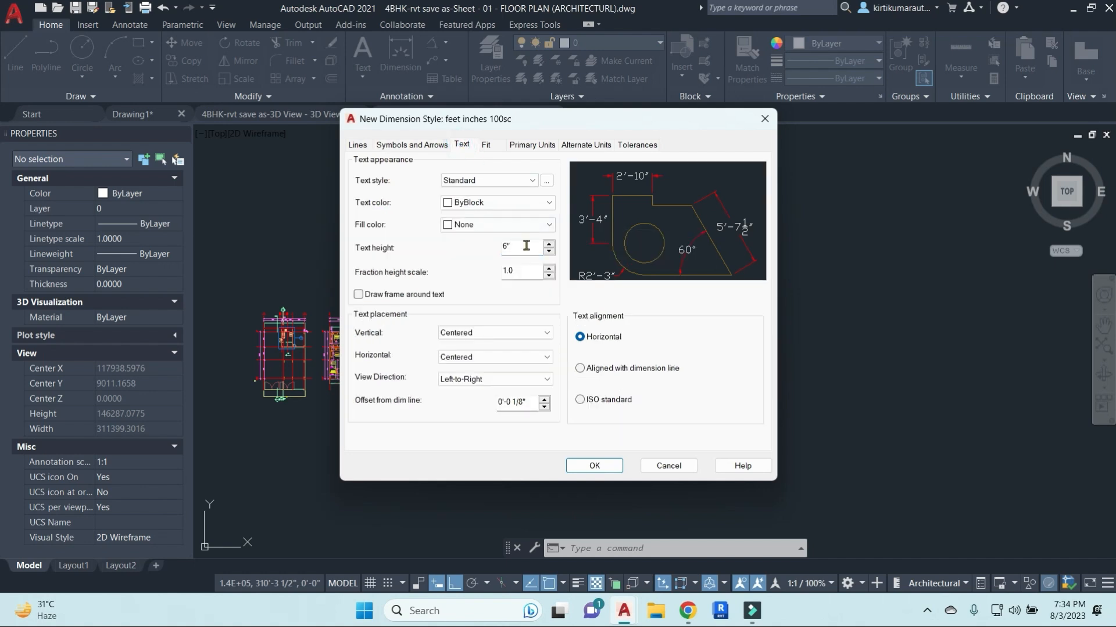
left_click(465, 208)
left_click(468, 259)
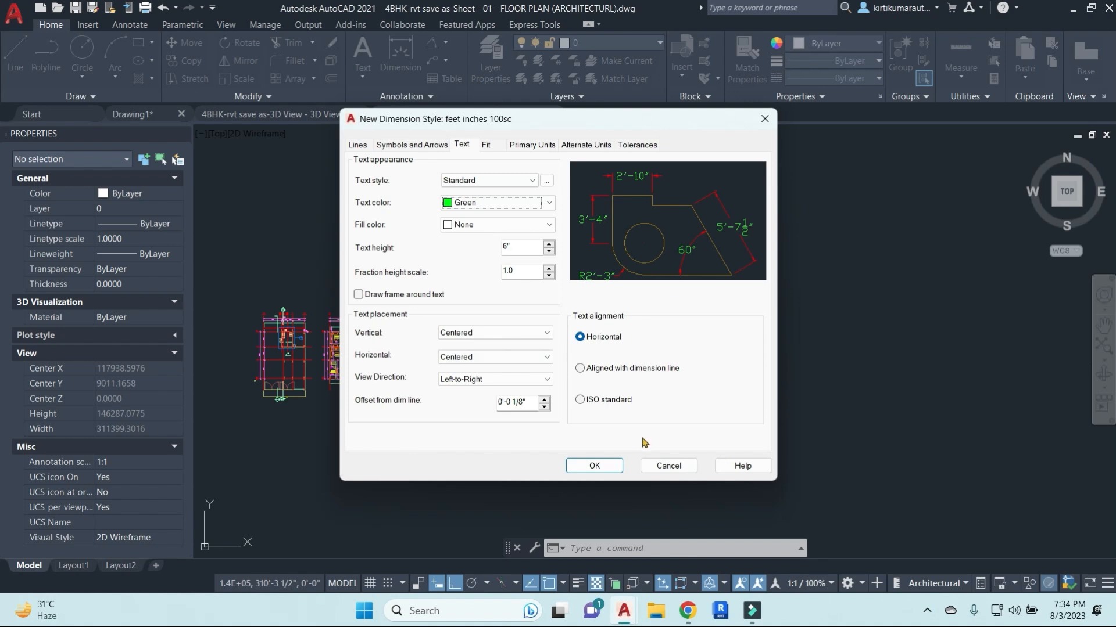
left_click(594, 466)
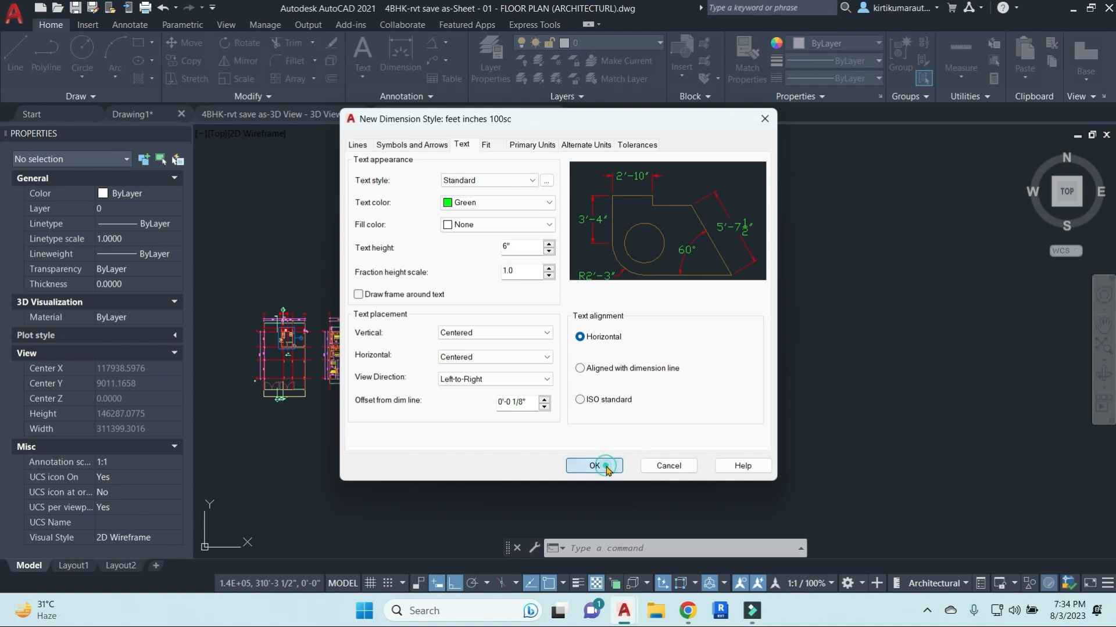
left_click(655, 412)
key("Escape")
key("Escape")
key("Escape")
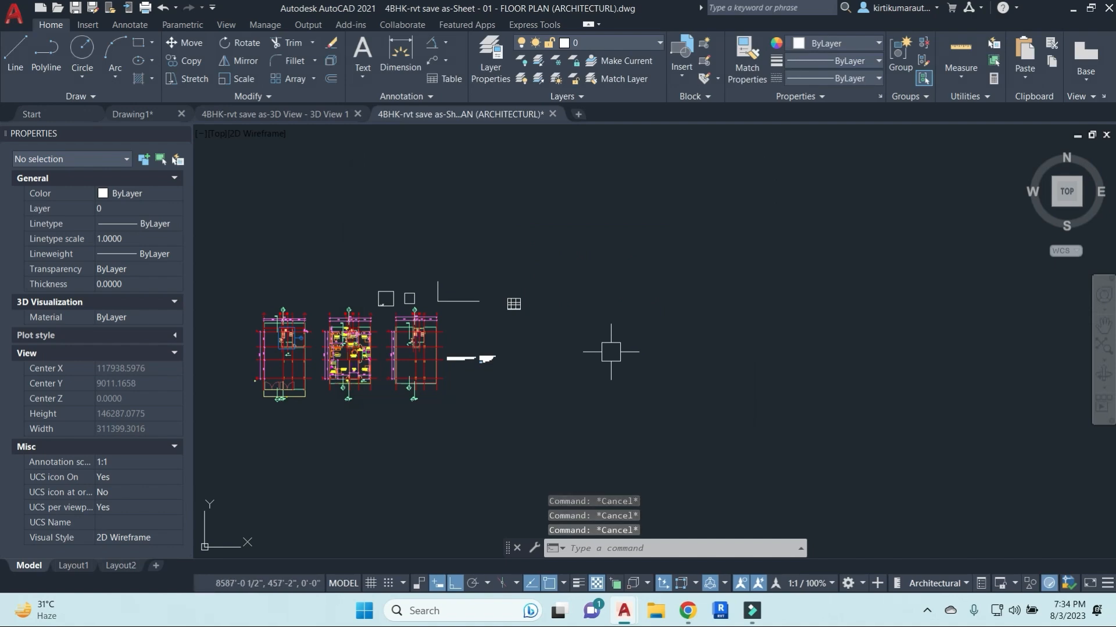
Start a line in the empty area to the right of the three-by-three grid.
scroll(312, 367, "up", 5)
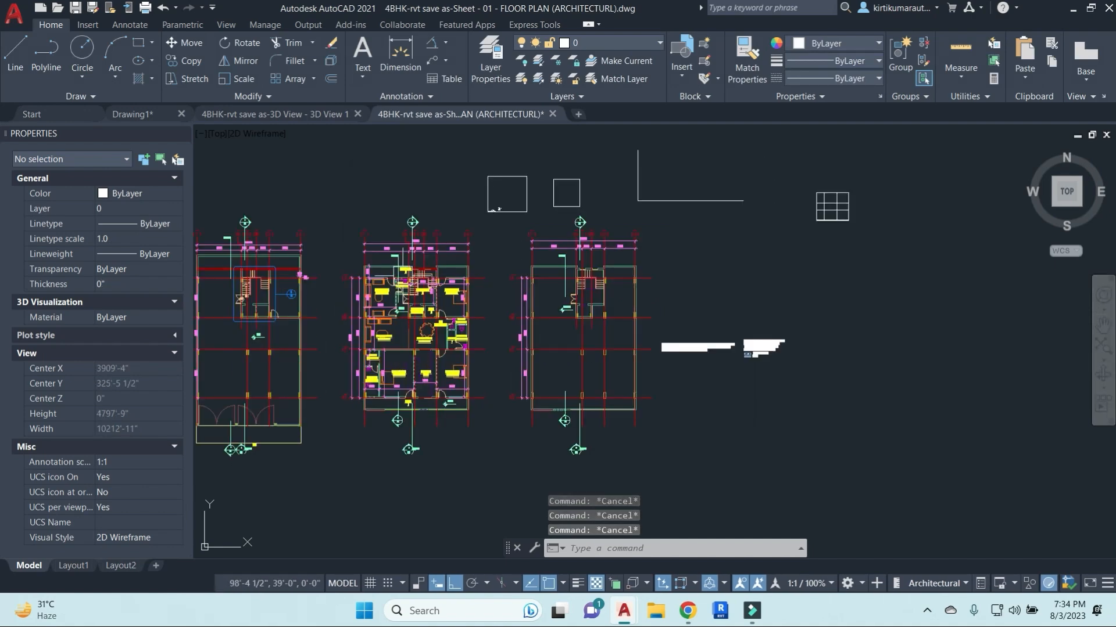
scroll(514, 307, "down", 4)
middle_click_drag(770, 360, 500, 354)
scroll(446, 316, "up", 4)
mouse_move(568, 322)
middle_mouse_down()
mouse_move(510, 333)
mouse_move(535, 385)
middle_mouse_up()
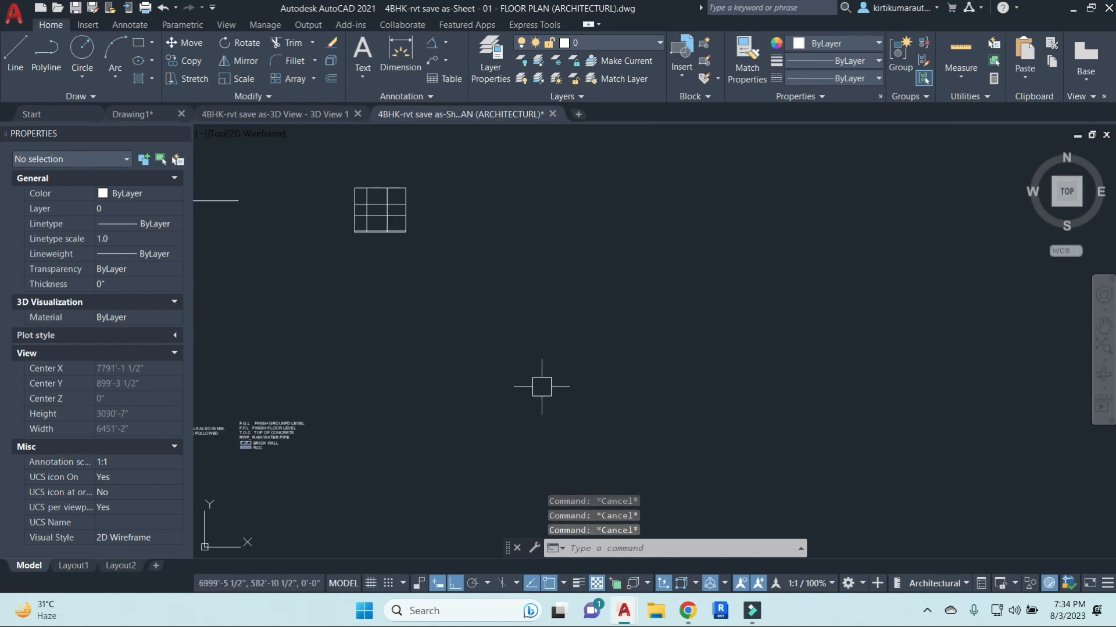
type("l")
key("Return")
left_click(571, 240)
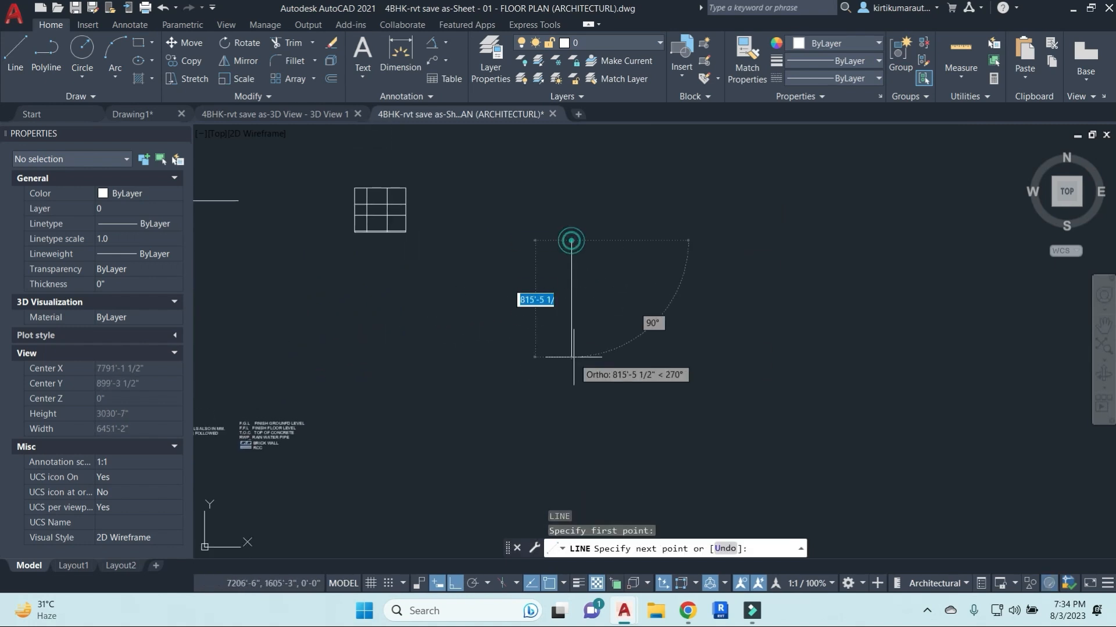
Draw a vertical line 40' long downward from the chosen start point.
type("40'")
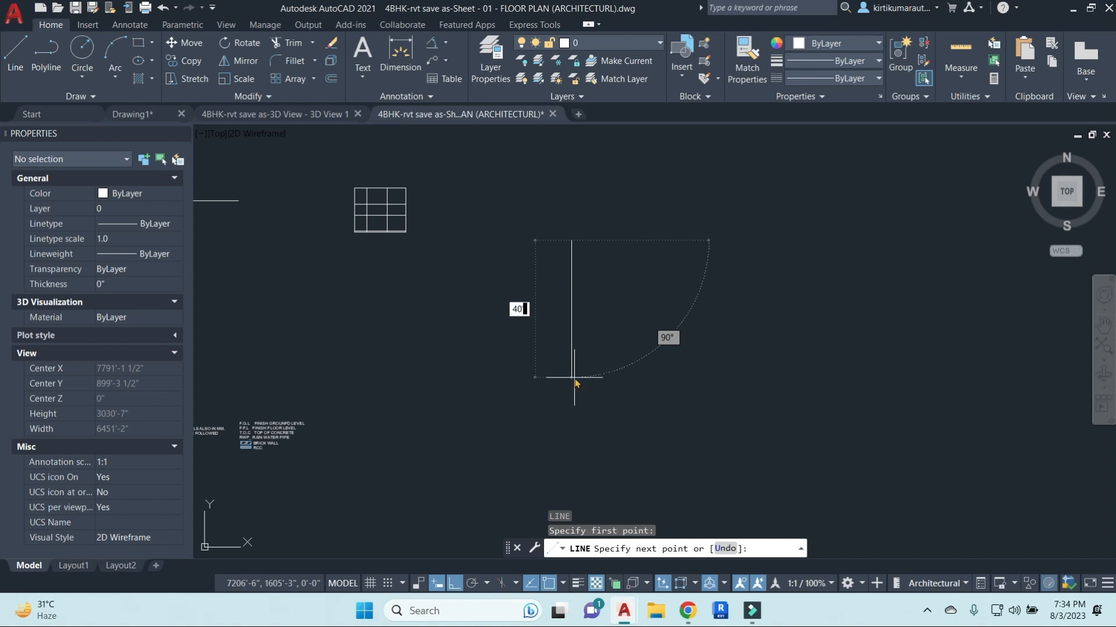
key("Return")
key("Escape")
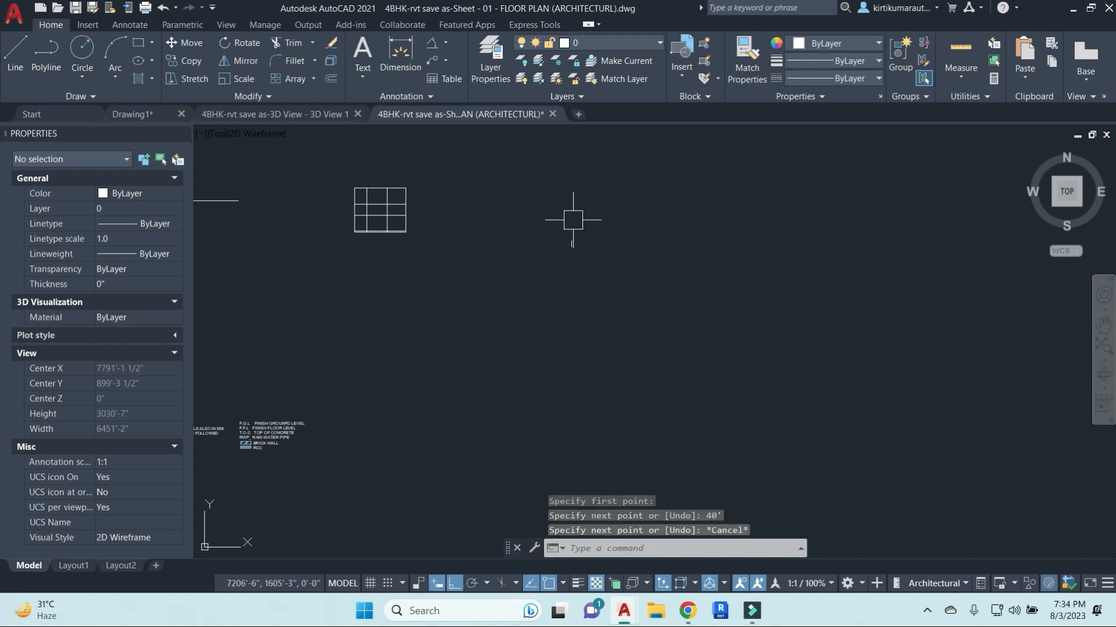
scroll(552, 256, "up", 8)
scroll(637, 319, "up", 3)
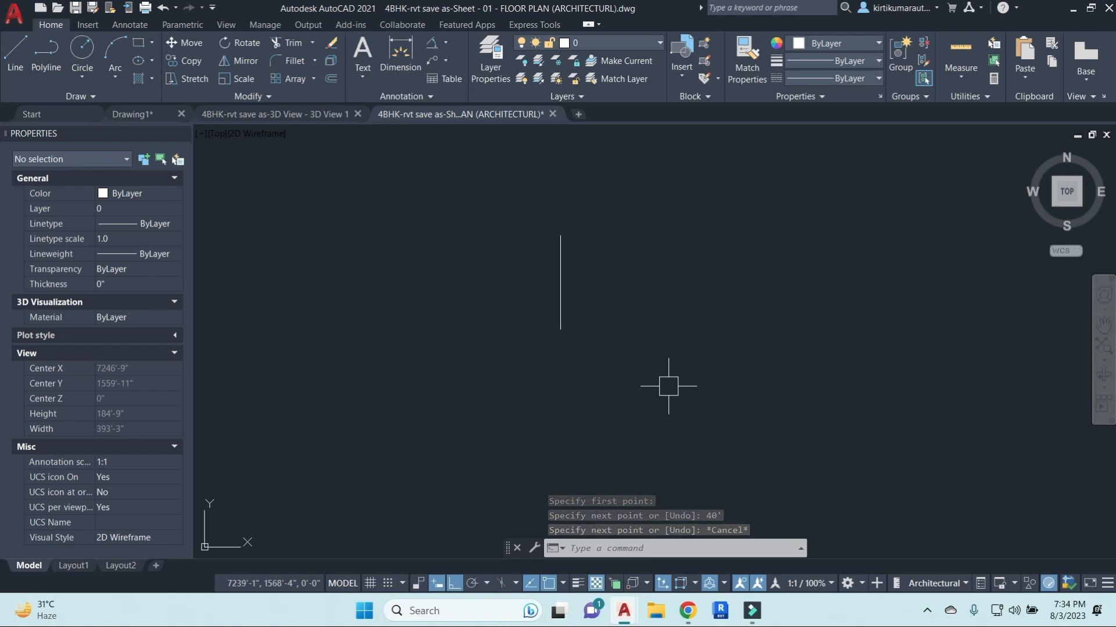
key("Escape")
key("Escape")
key("Escape")
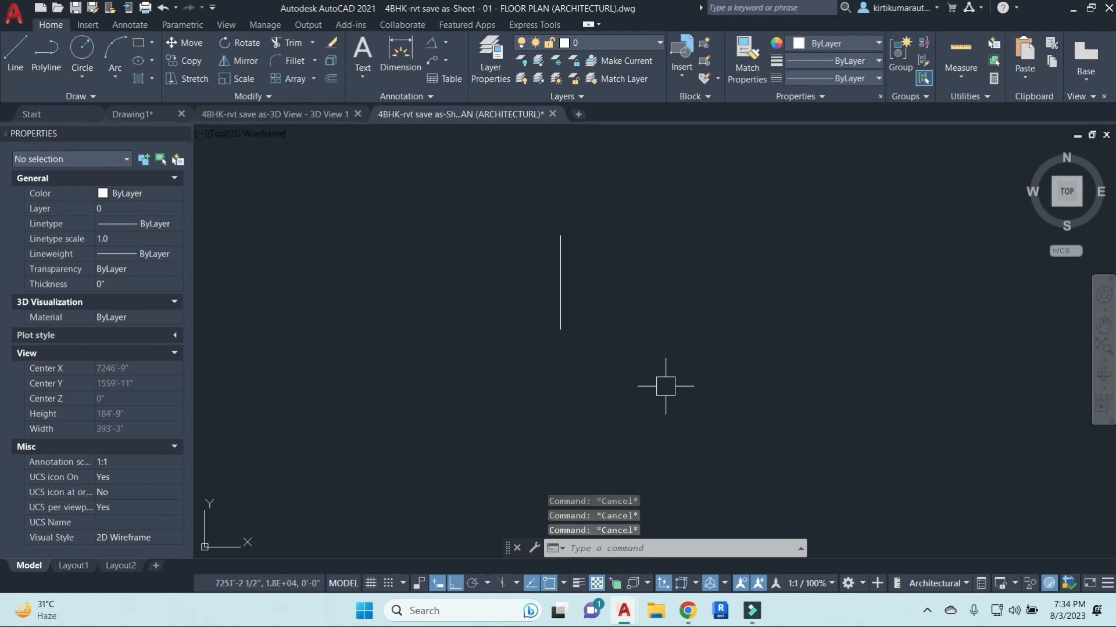
Add a linear dimension to the vertical line, placed on its left side.
type("DLI")
key("Return")
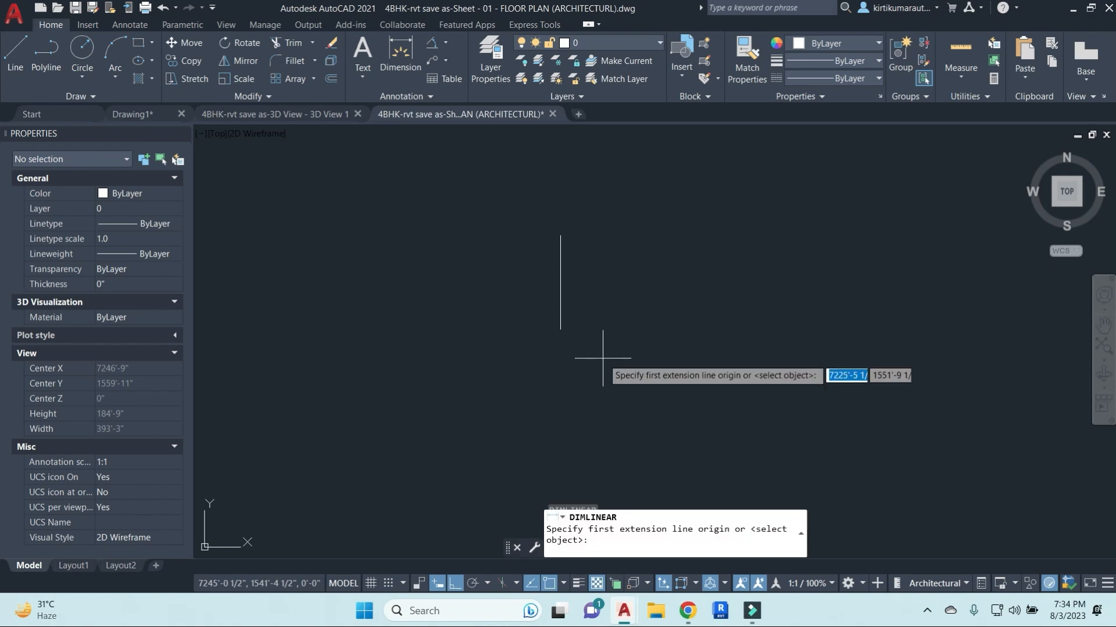
key("Return")
left_click(559, 279)
scroll(550, 279, "up", 2)
left_click(544, 293)
middle_click_drag(656, 361, 658, 377)
key("Escape")
key("Escape")
key("Escape")
Set the text height of the feet inches 100sc dimension style to 7" and make that style current.
scroll(558, 308, "up", 3)
type("d")
key("Return")
left_click(722, 272)
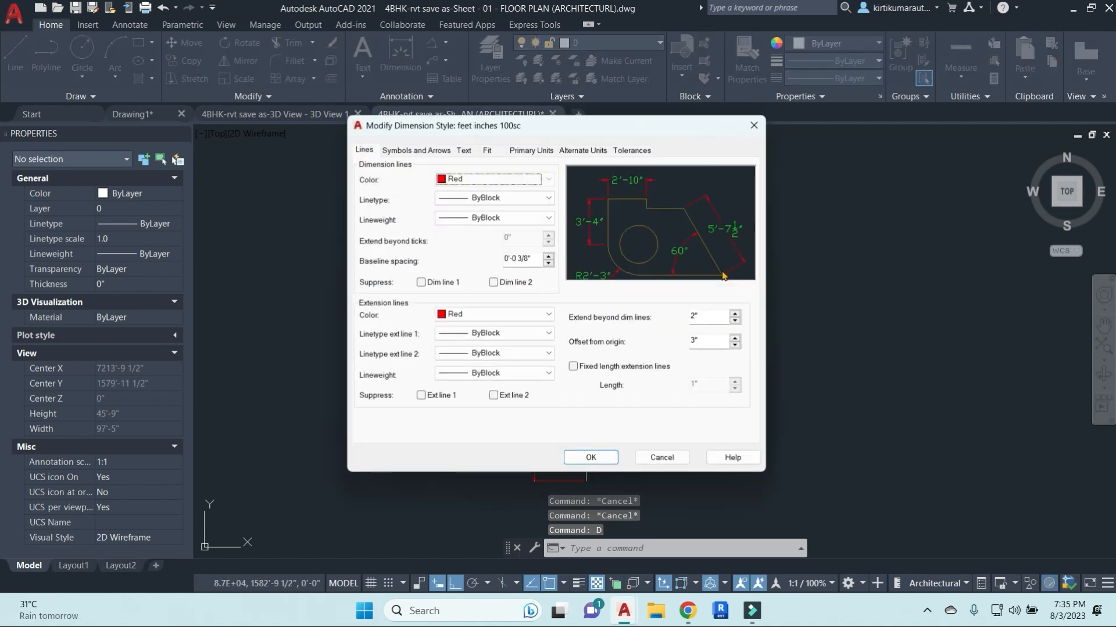
left_click(460, 145)
double_click(511, 246)
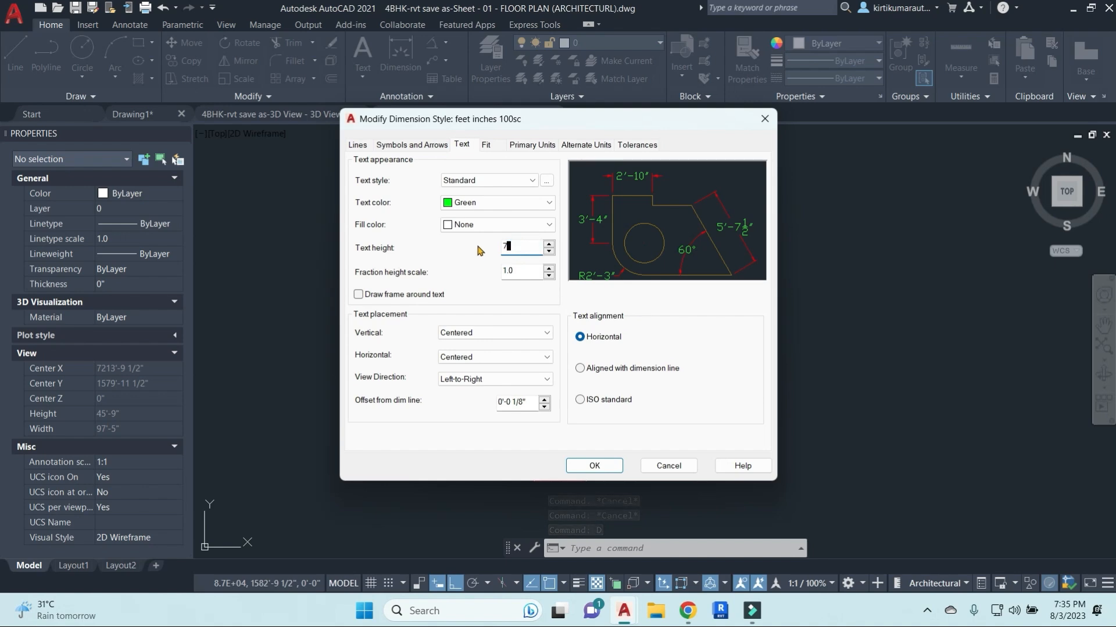
left_click(581, 465)
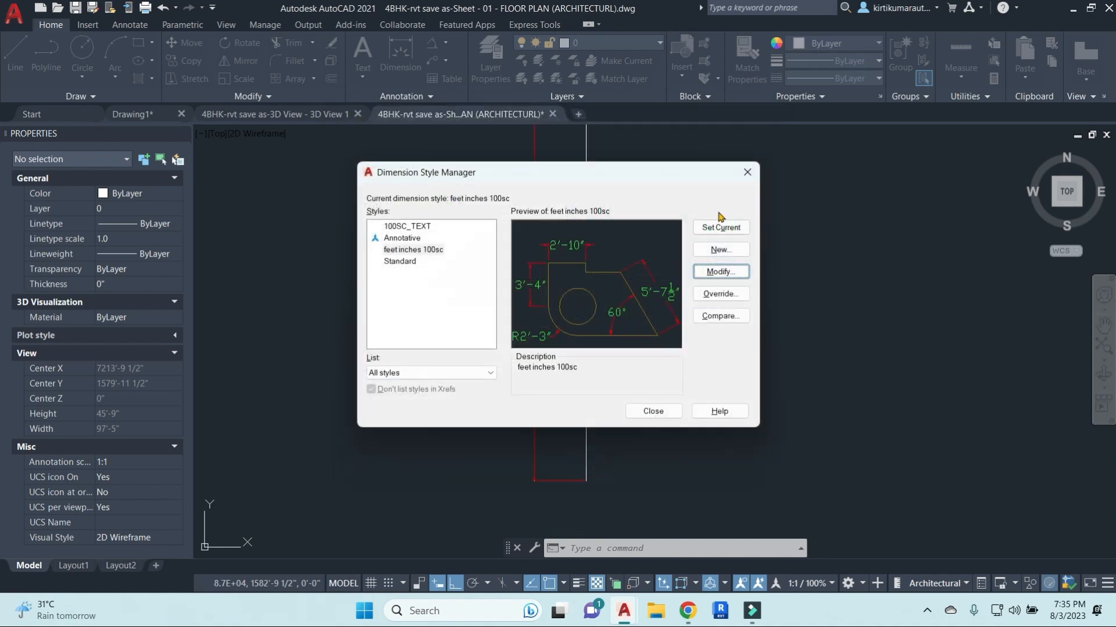
left_click(719, 227)
left_click(652, 411)
scroll(641, 311, "down", 4)
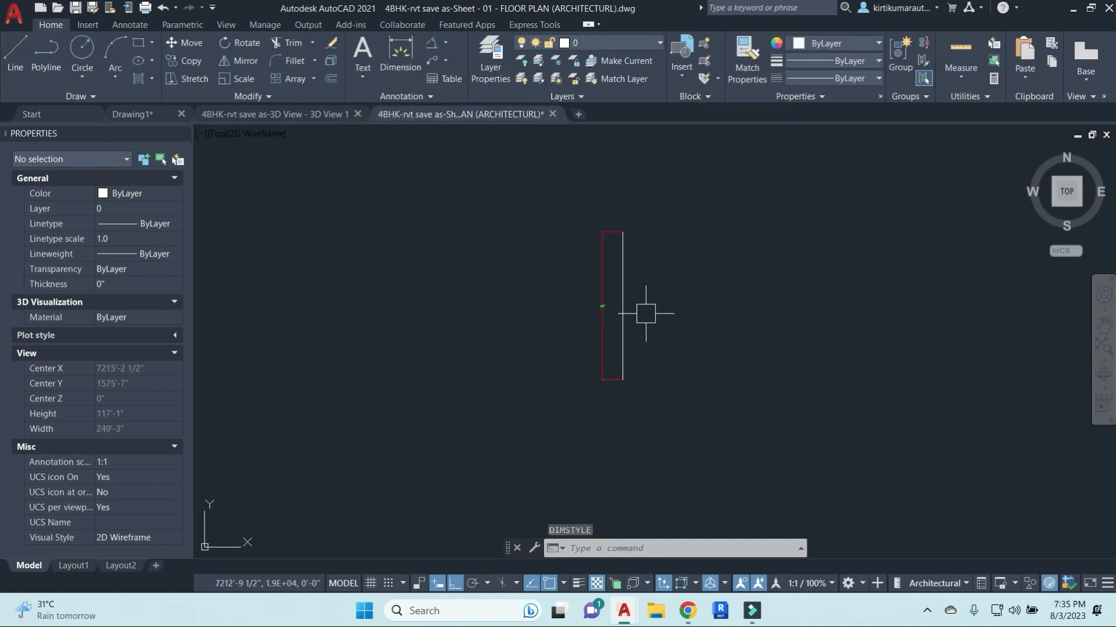
Complete the rectangular outline from the line's upper end with a 30' top line, a 40' right line and a closing bottom line.
scroll(568, 289, "up", 3)
key("Escape")
type("l")
key("Return")
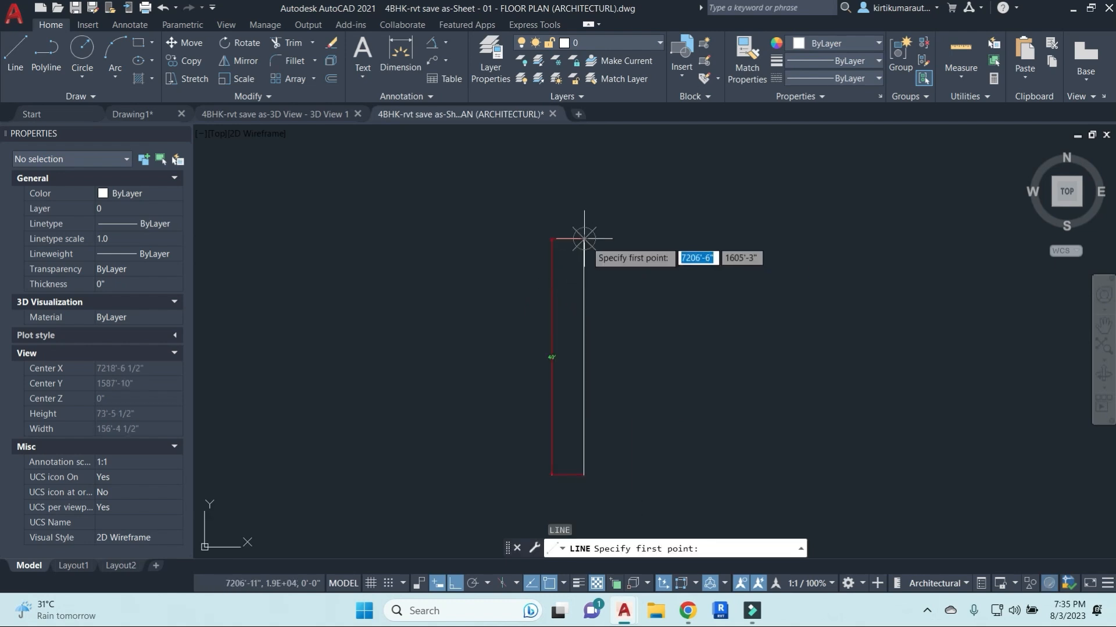
left_click(584, 239)
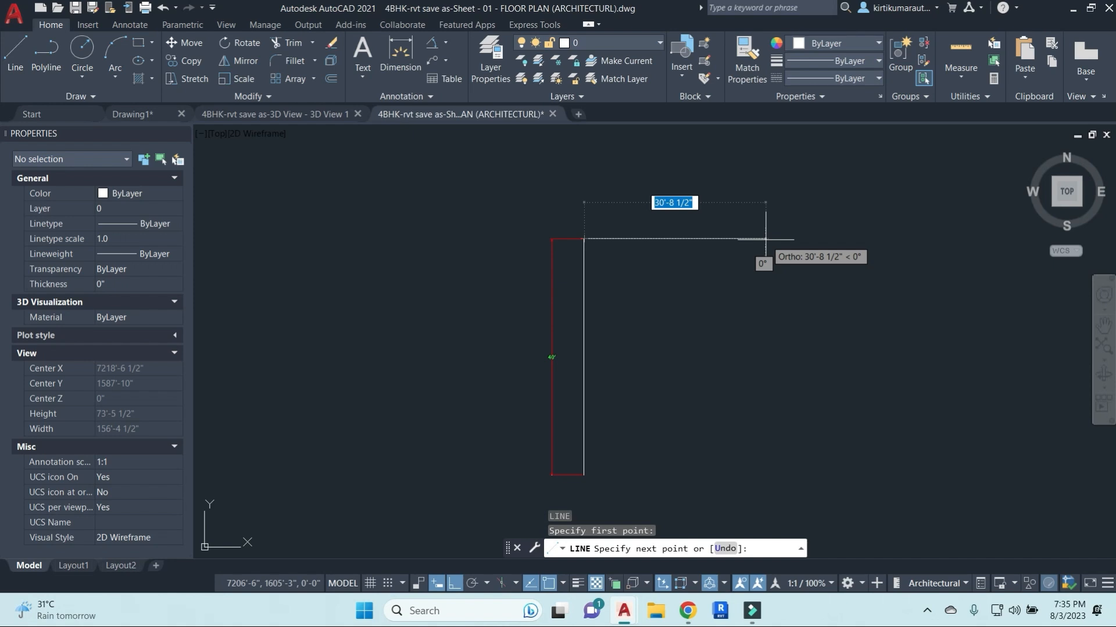
type("30")
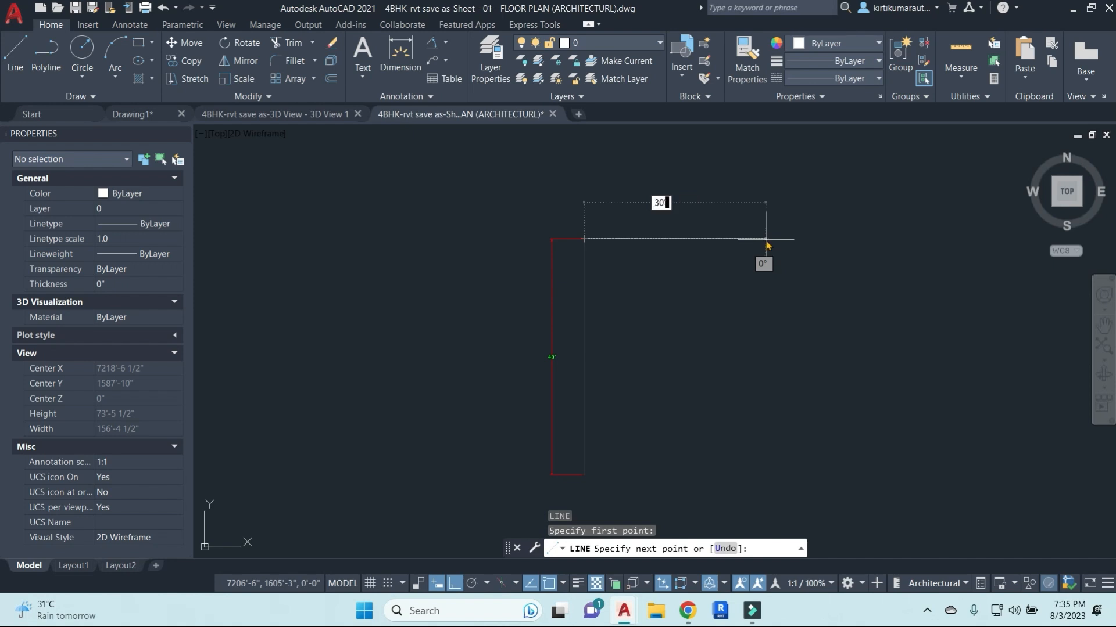
type("'")
key("Return")
type("40")
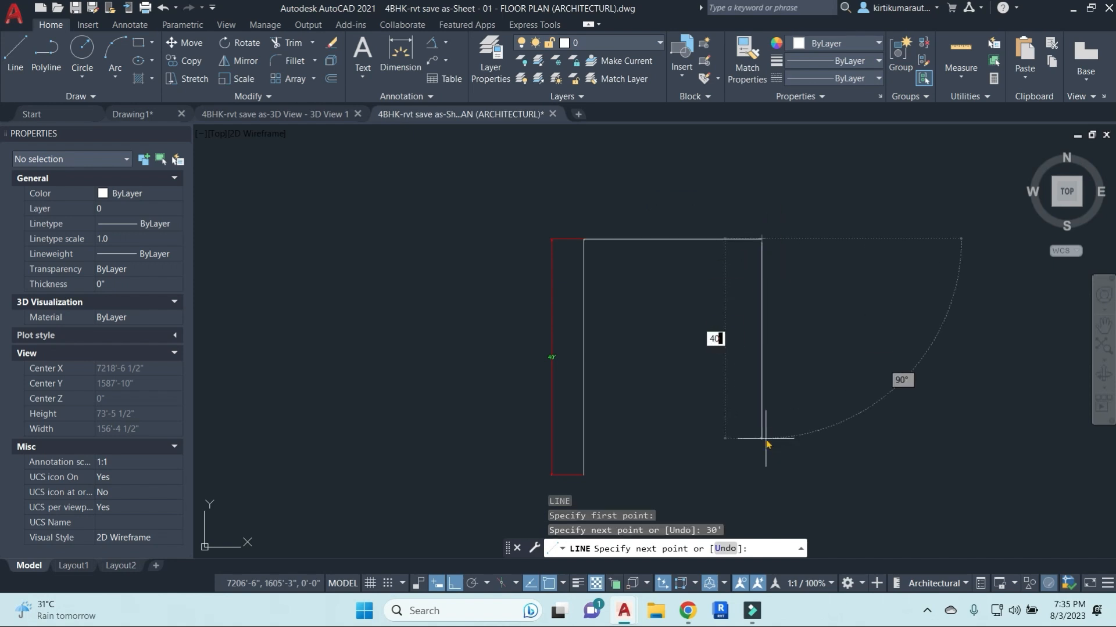
key("Return")
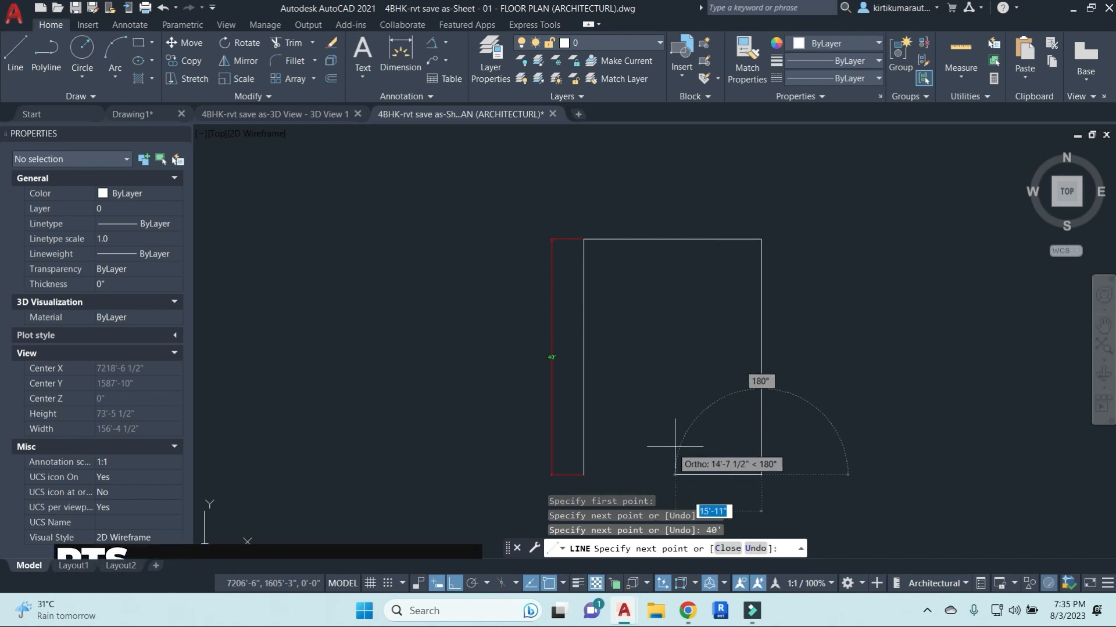
left_click(583, 475)
key("Escape")
key("Escape")
key("Escape")
middle_click_drag(680, 423, 694, 368)
Add linear dimensions above the outline's top line and beside its right line.
type("dli")
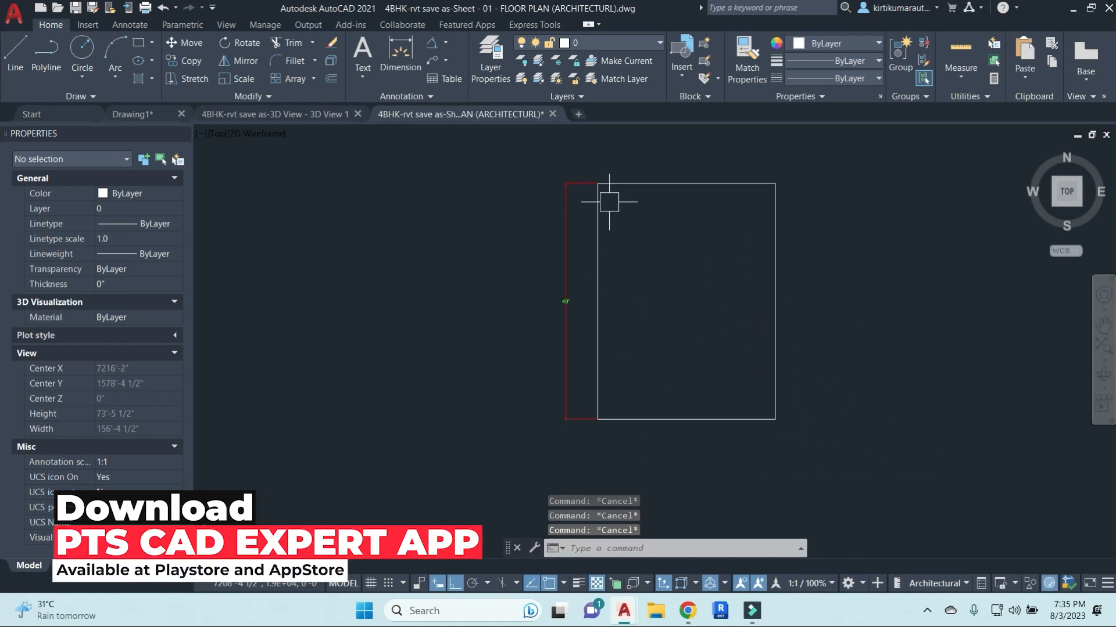
key("Return")
key("Return")
left_click(650, 183)
left_click(665, 156)
key("Return")
key("Return")
left_click(777, 259)
left_click(811, 302)
key("Escape")
key("Escape")
Set the extension lines' offset from origin to 7" in the feet inches 100sc dimension style and make it current.
type("d")
key("Return")
left_click(720, 272)
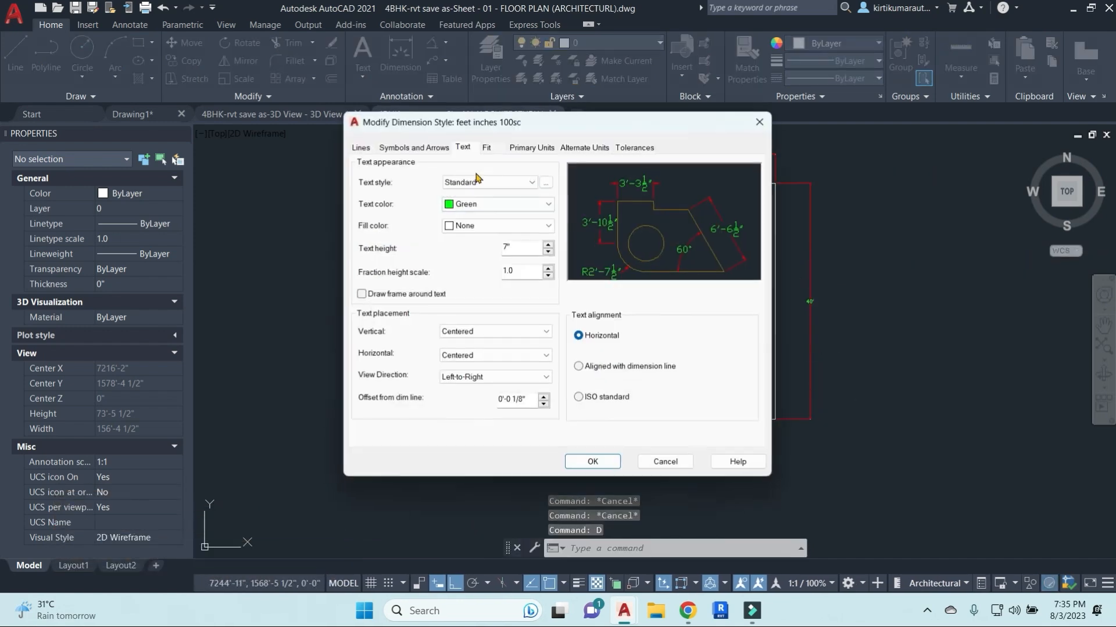
left_click(357, 144)
double_click(716, 345)
type("3")
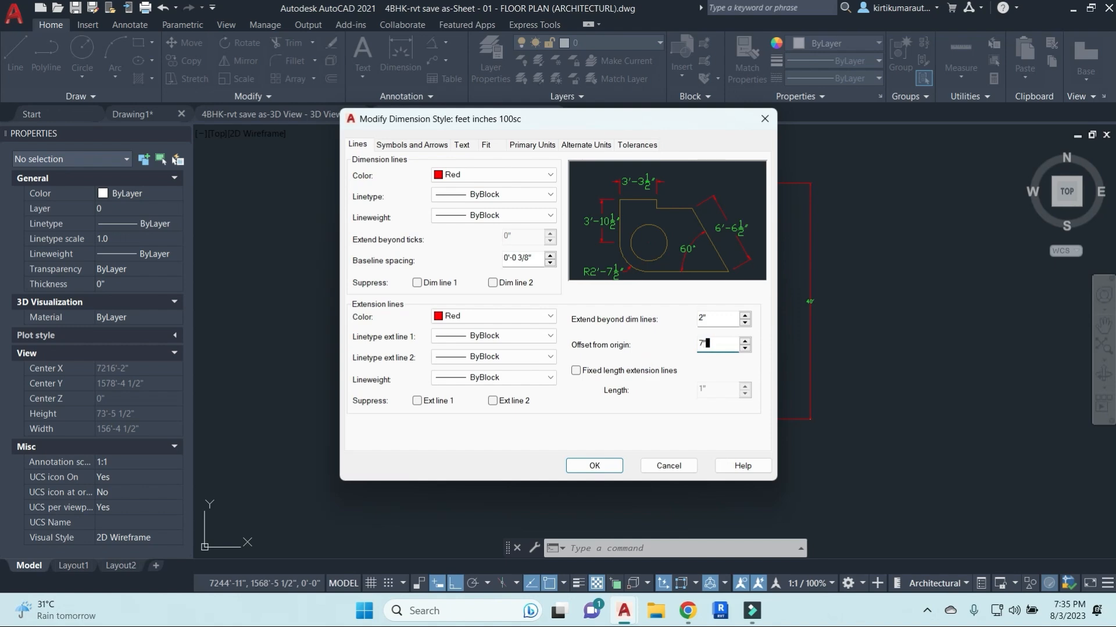
left_click(595, 465)
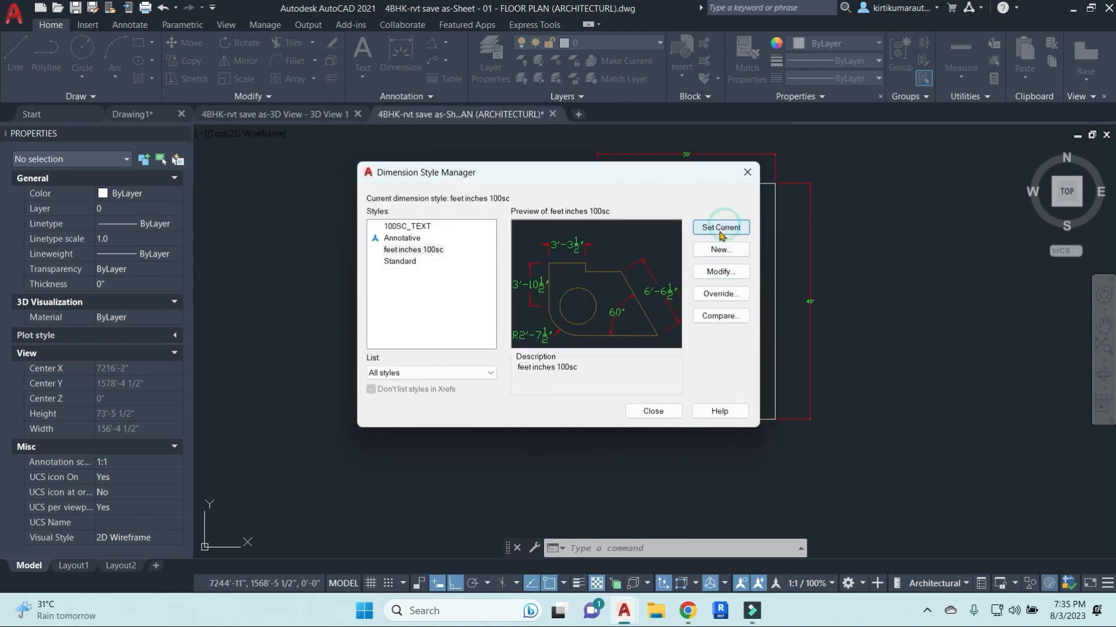
left_click(653, 411)
scroll(756, 195, "up", 2)
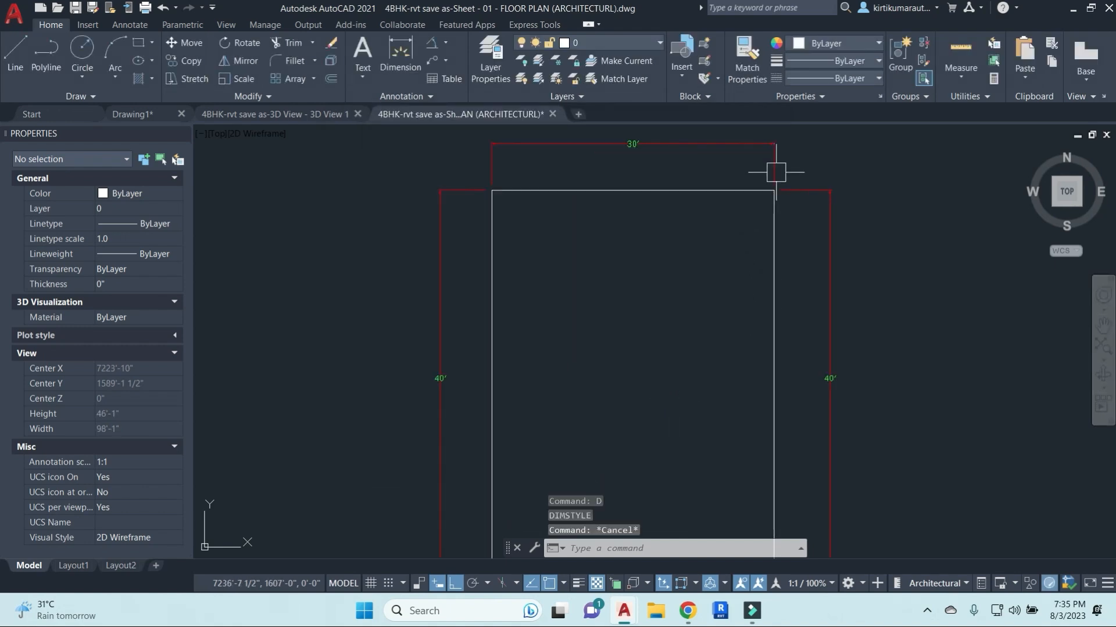
left_click(775, 172)
key("Escape")
scroll(735, 303, "down", 3)
scroll(729, 315, "up", 2)
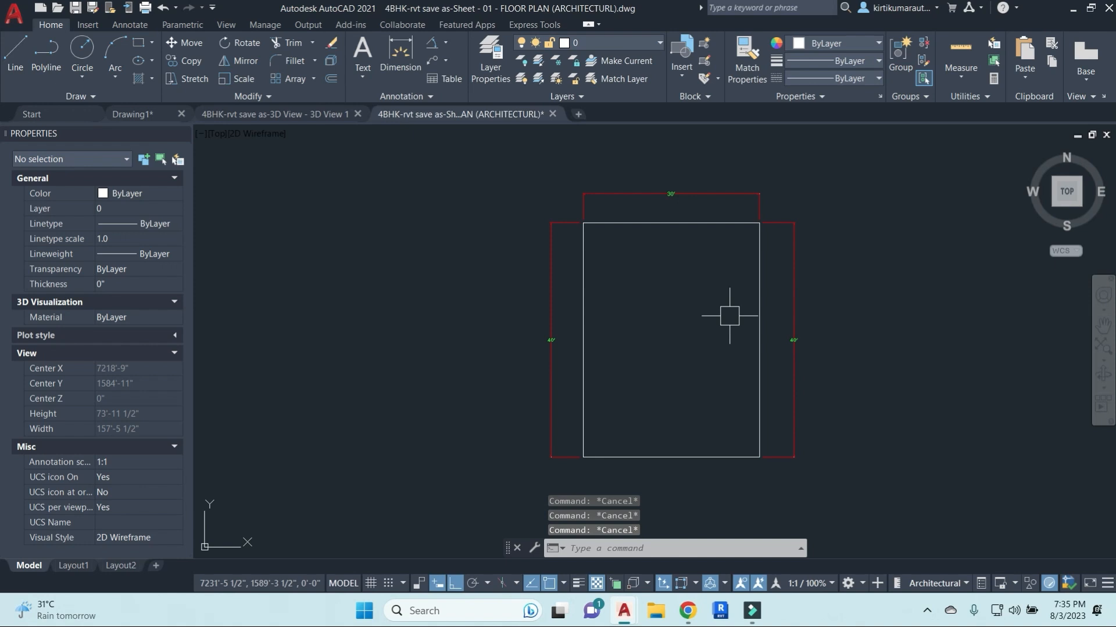
Offset the outline's top and left lines 9" inward for the outer wall thickness.
type("o")
key("Return")
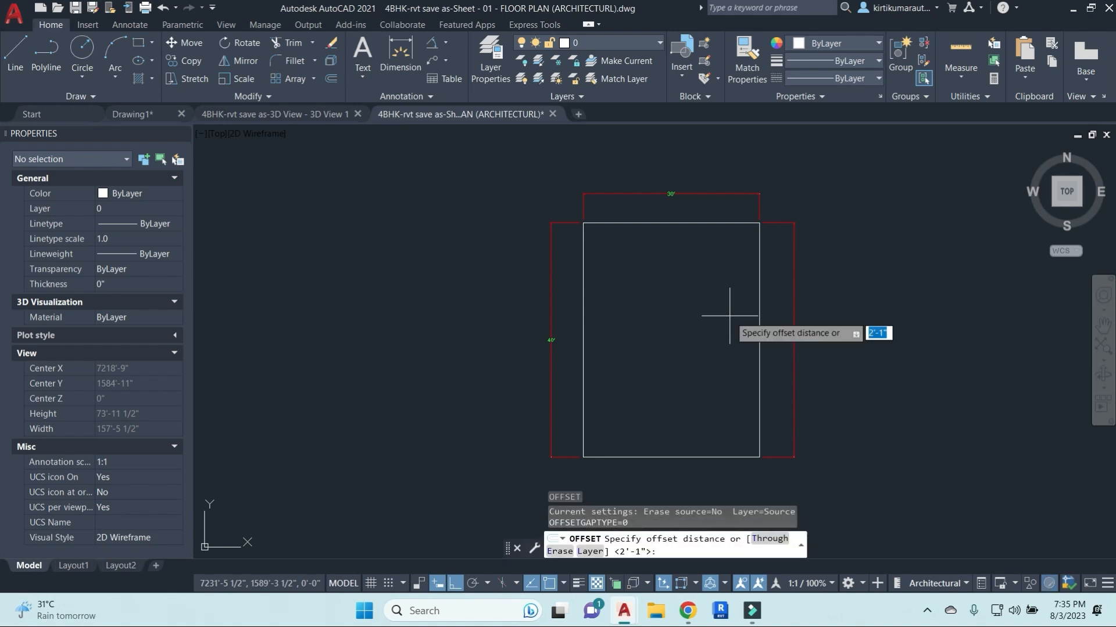
type("9\"")
key("Return")
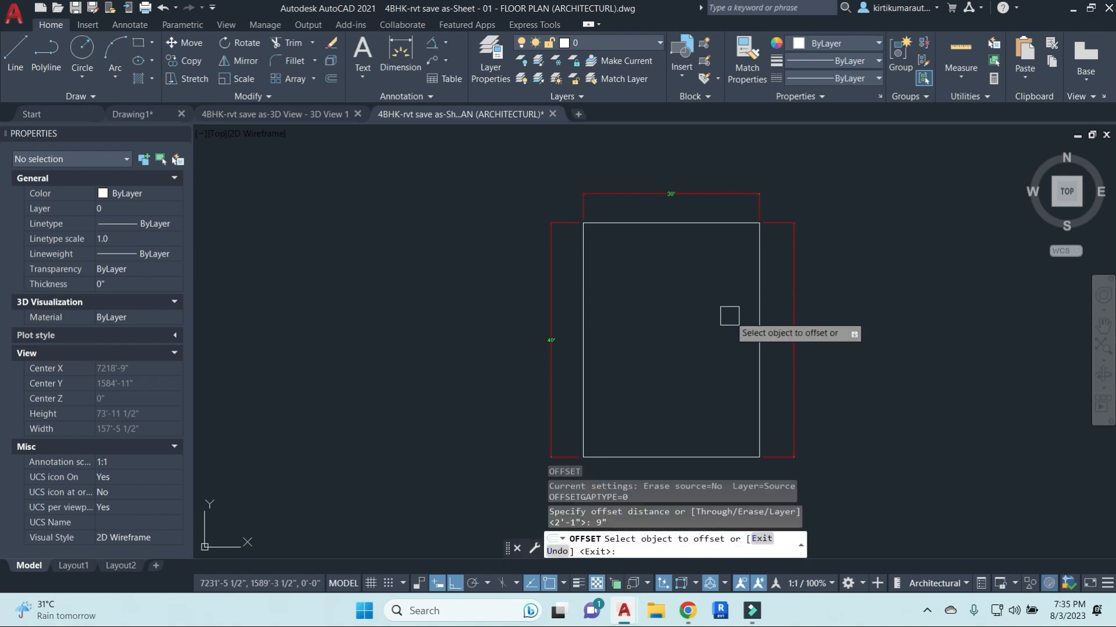
left_click(713, 223)
left_click(704, 329)
left_click(583, 310)
left_click(707, 307)
Check the Google Meet call window and return to the AutoCAD drawing.
mouse_move(687, 611)
left_click(605, 526)
left_click(1030, 331)
key("alt+Tab")
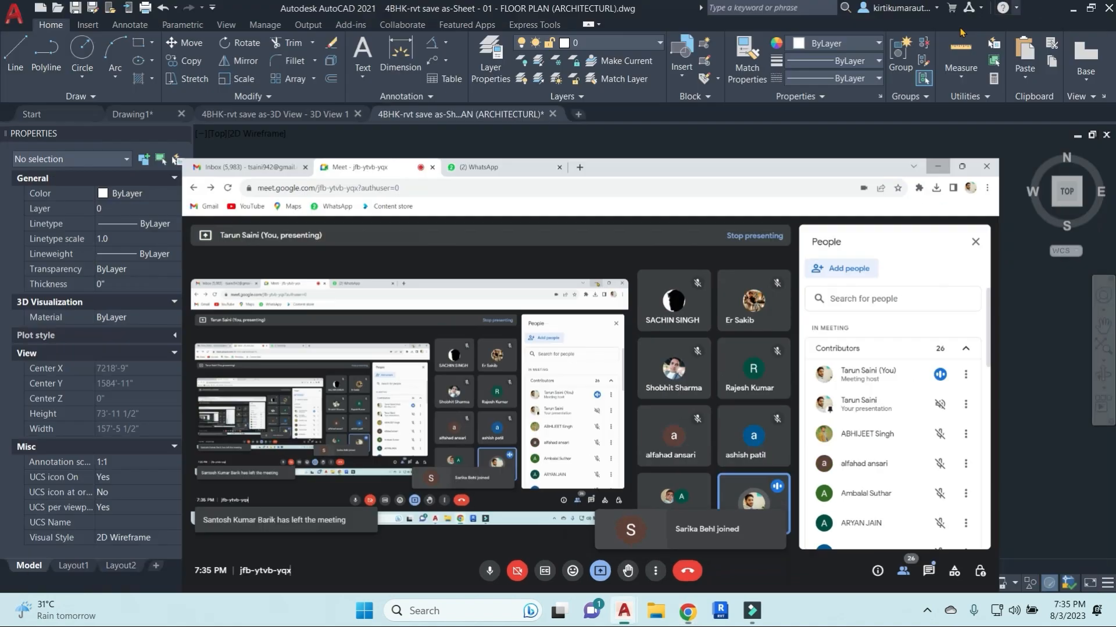
Offset the remaining outline lines 9" inward to complete the outer walls.
middle_click_drag(667, 456, 659, 418)
left_click(683, 413)
left_click(684, 317)
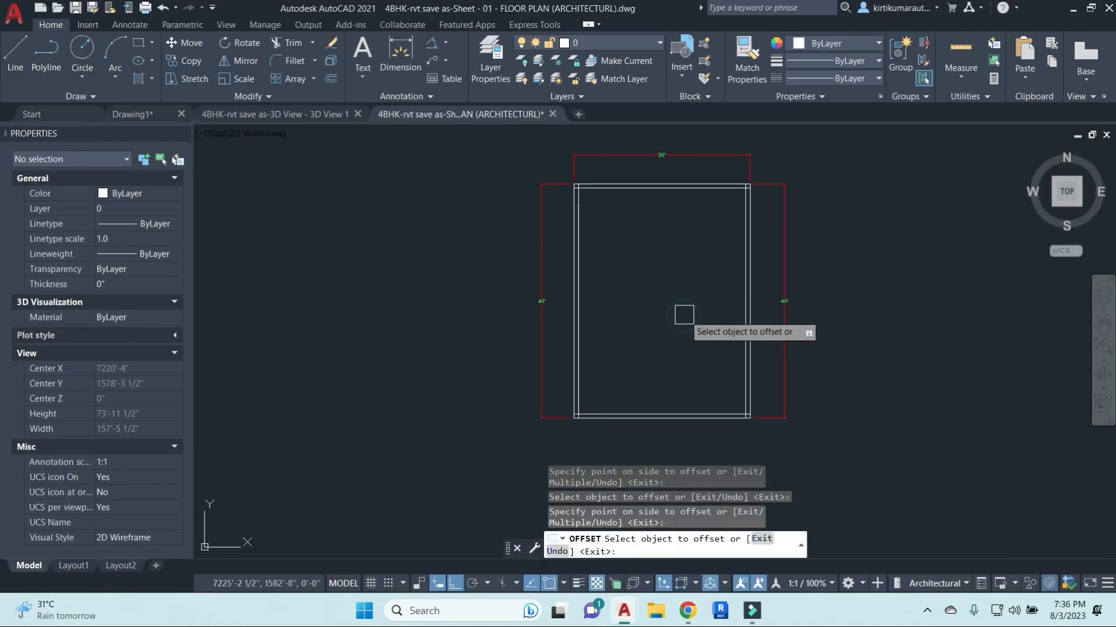
key("Escape")
key("Escape")
key("Escape")
key("Escape")
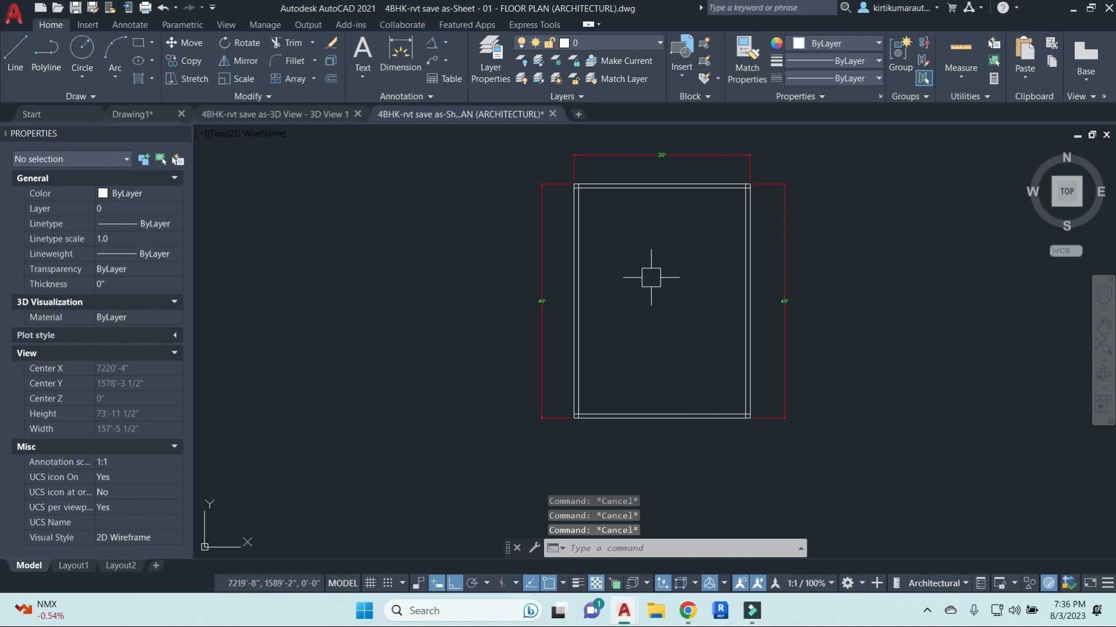
Offset the inner line of the top wall 11' downward to start a horizontal partition.
key("Return")
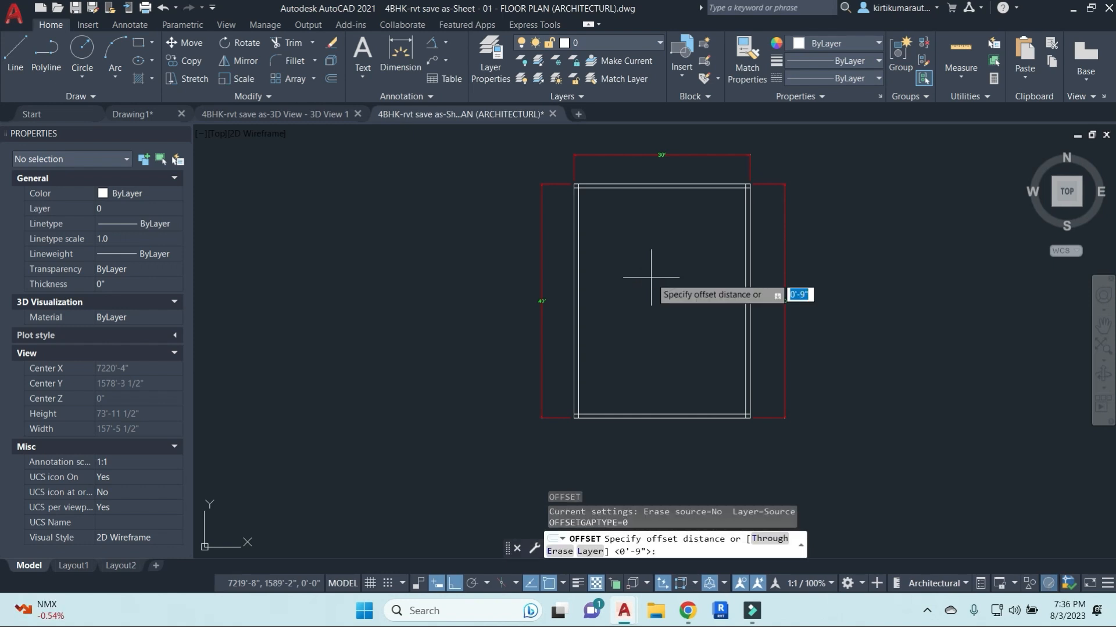
type("11'")
key("Return")
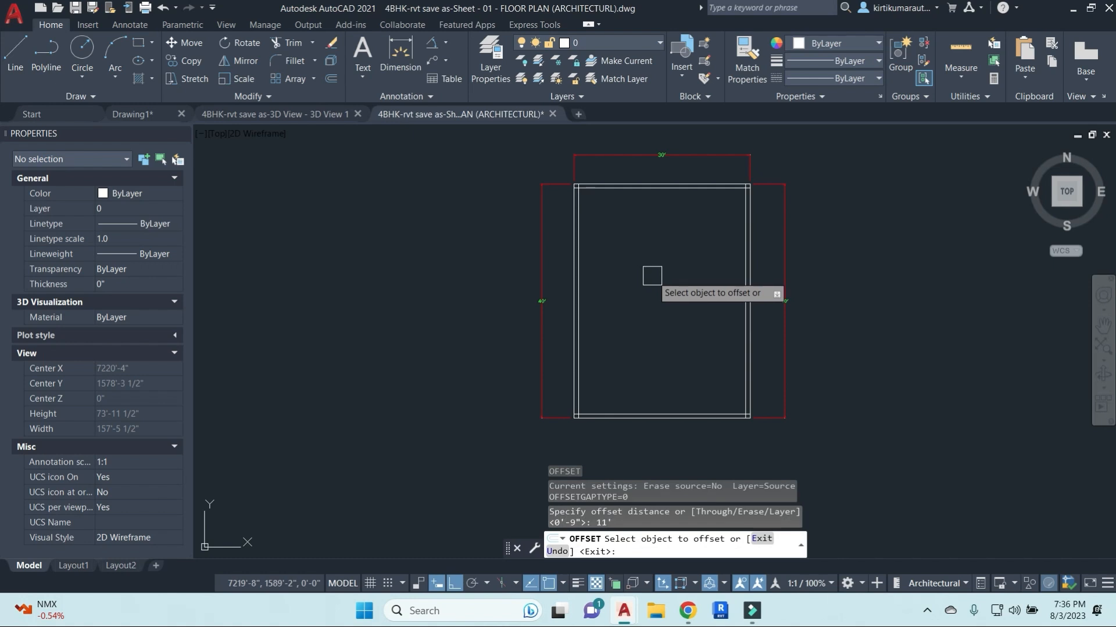
left_click(644, 193)
key("Escape")
key("Escape")
key("Escape")
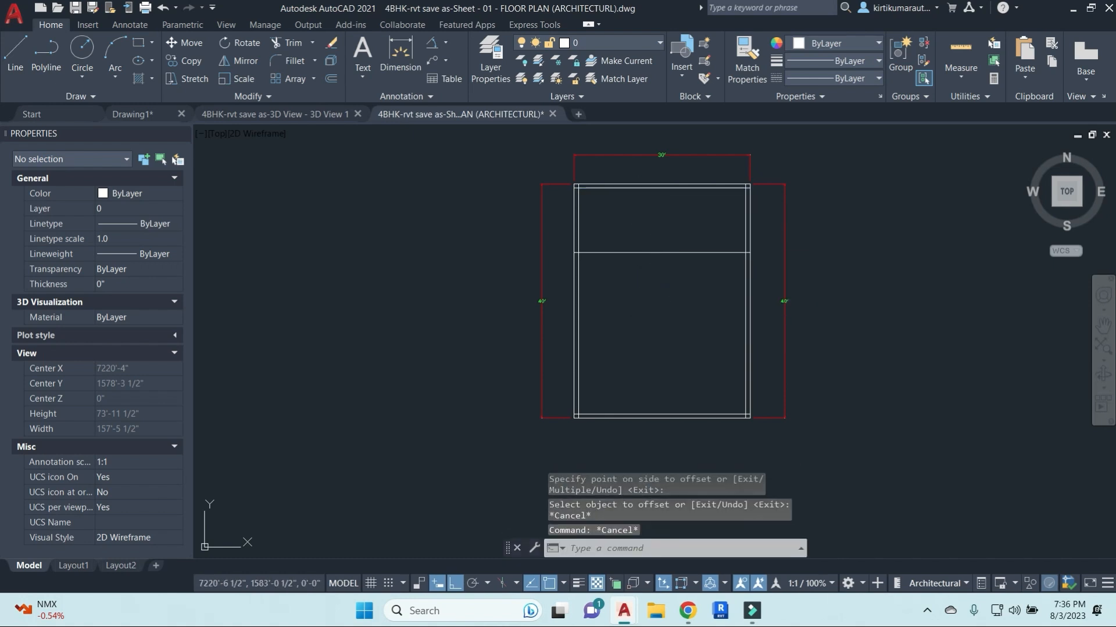
Offset the horizontal partition line 4 1/2" downward for the partition's thickness.
scroll(667, 265, "up", 2)
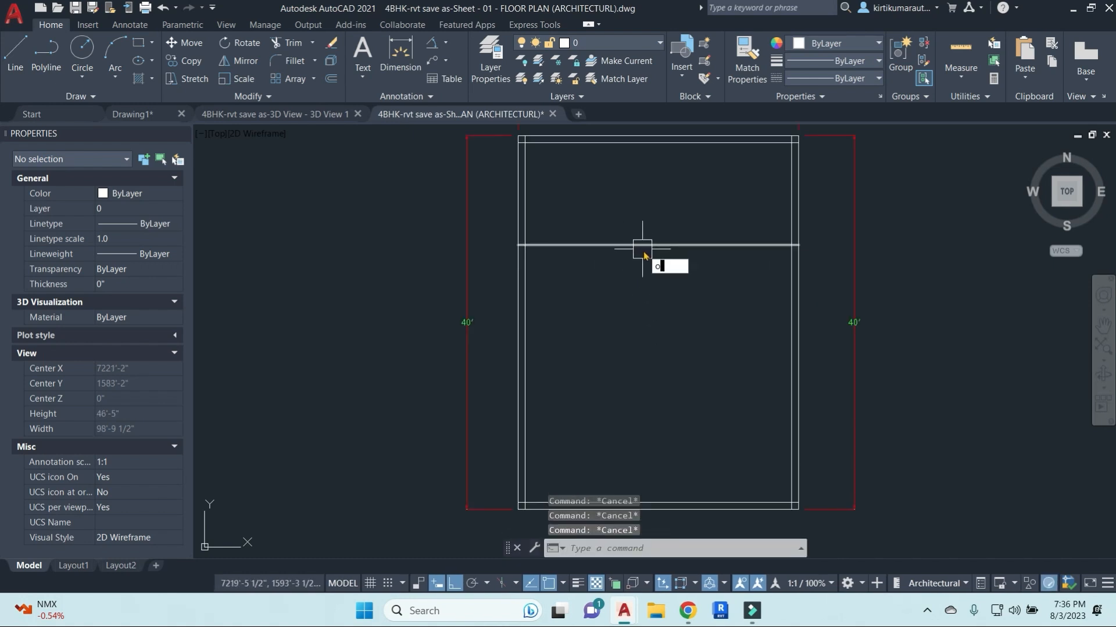
key("Return")
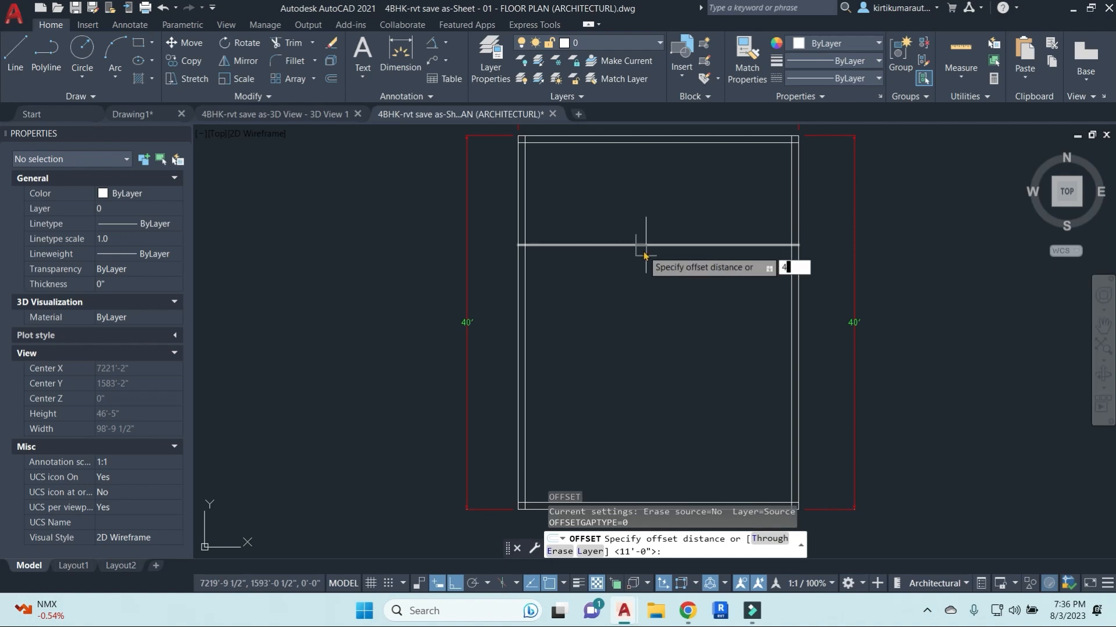
key("Return")
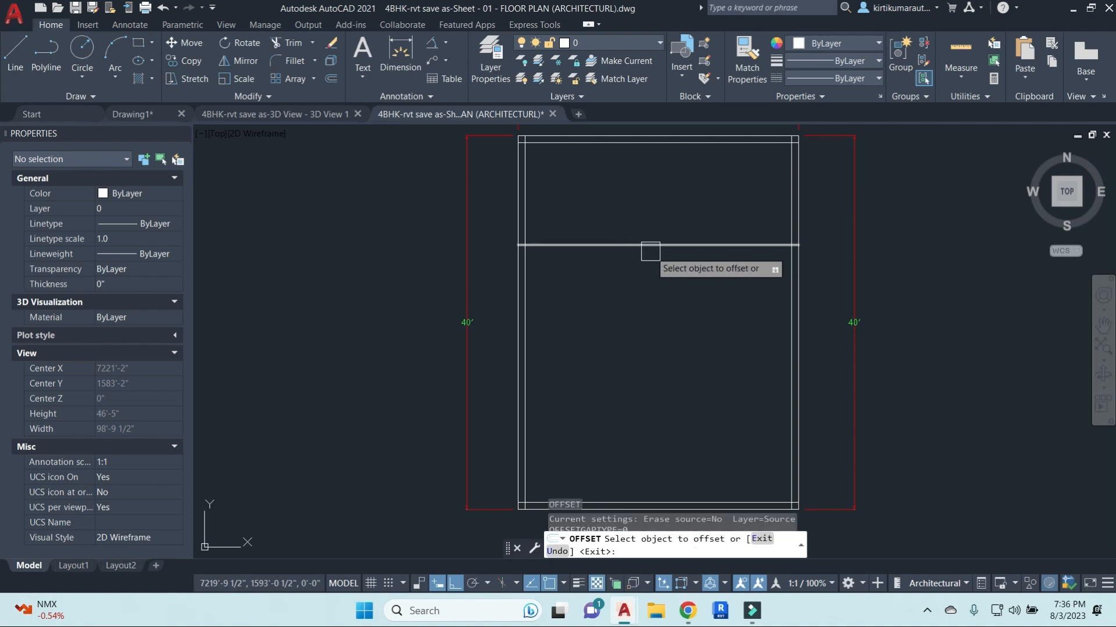
left_click(651, 245)
left_click(672, 304)
Look at the Google Meet participants panel and go back to the AutoCAD drawing.
mouse_move(688, 610)
left_click(645, 580)
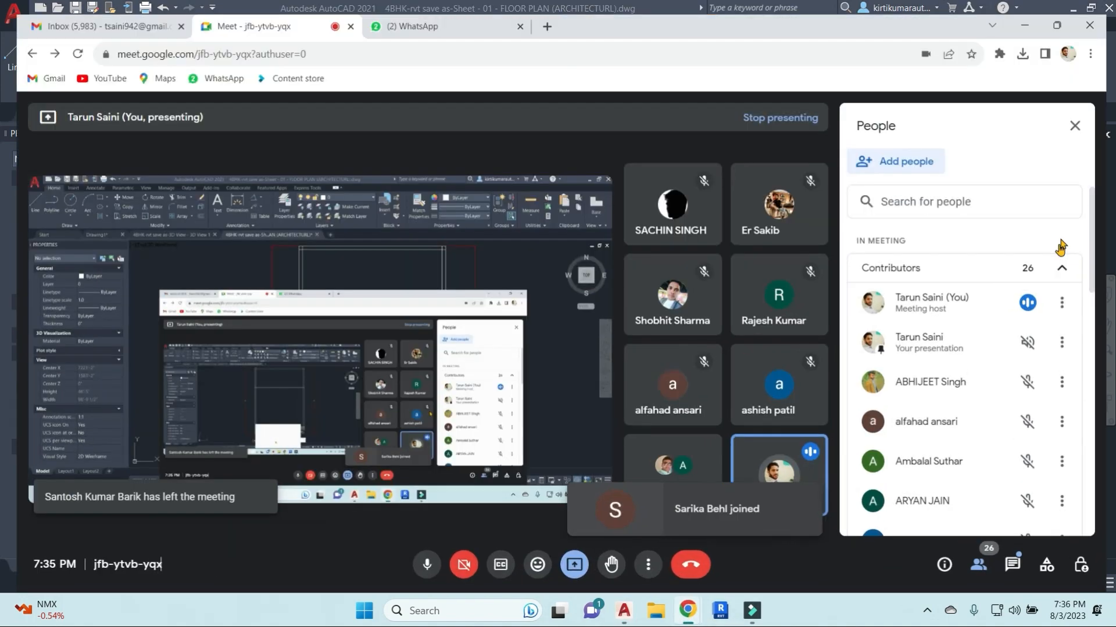
left_click(1034, 11)
key("Escape")
key("Escape")
key("Escape")
key("Escape")
type("dli")
key("Return")
key("Escape")
Offset the inner line of the left wall 6' to the right to start a vertical partition.
scroll(576, 226, "up", 2)
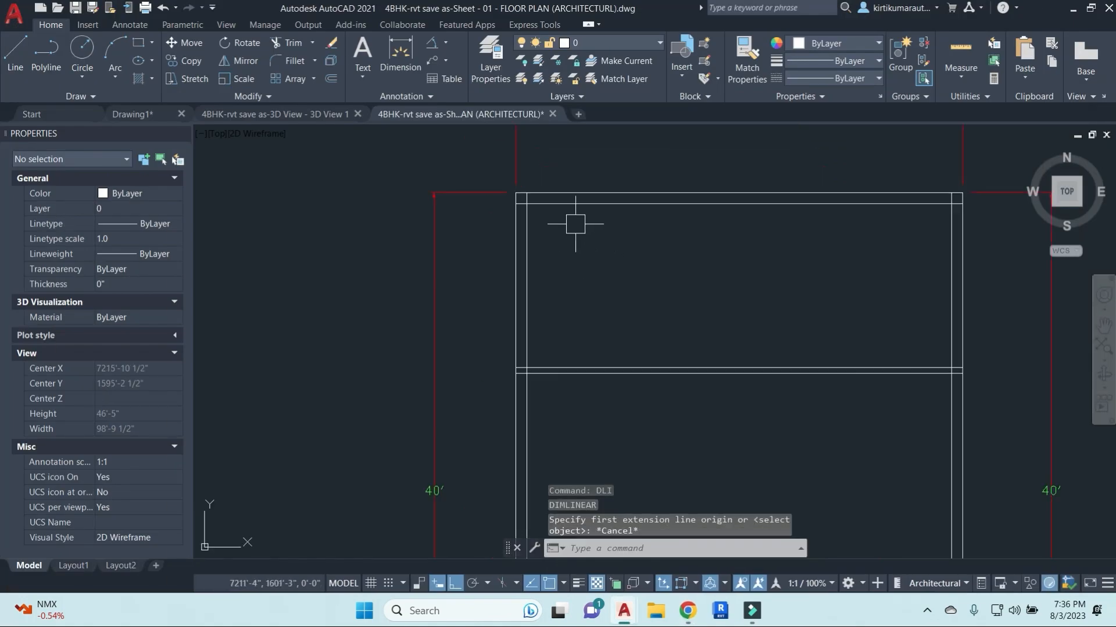
middle_click_drag(690, 306, 668, 302)
key("Escape")
key("Escape")
key("Escape")
type("o")
key("Return")
type("6'")
key("Return")
left_click(507, 316)
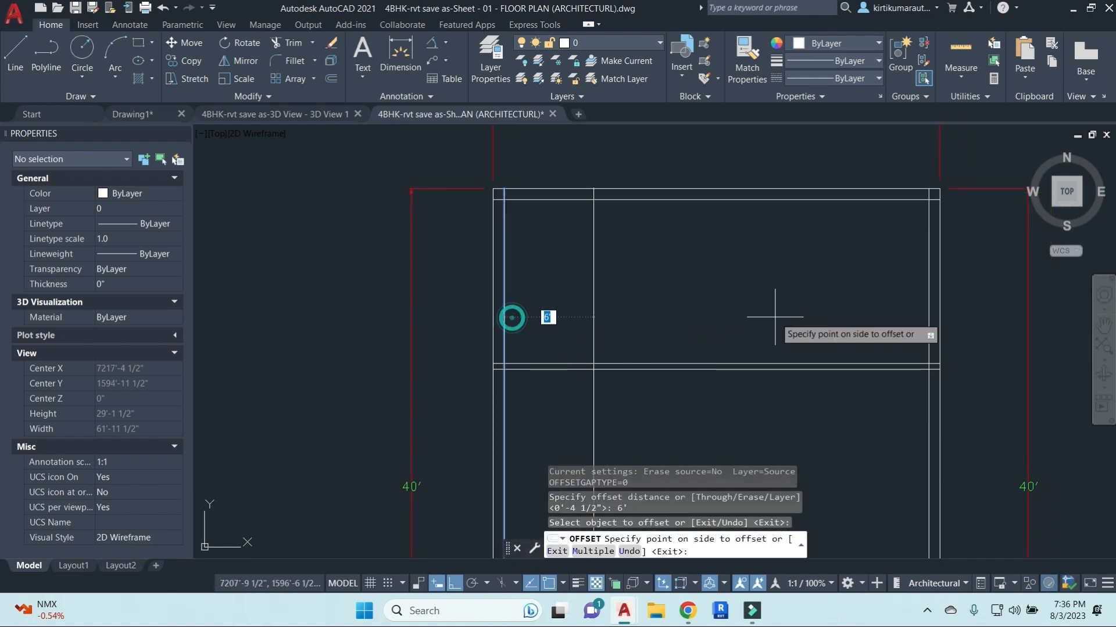
left_click(778, 317)
key("Escape")
key("Escape")
key("Escape")
Offset the vertical partition line 4 1/2" to the right for the partition's thickness.
type("o")
key("Return")
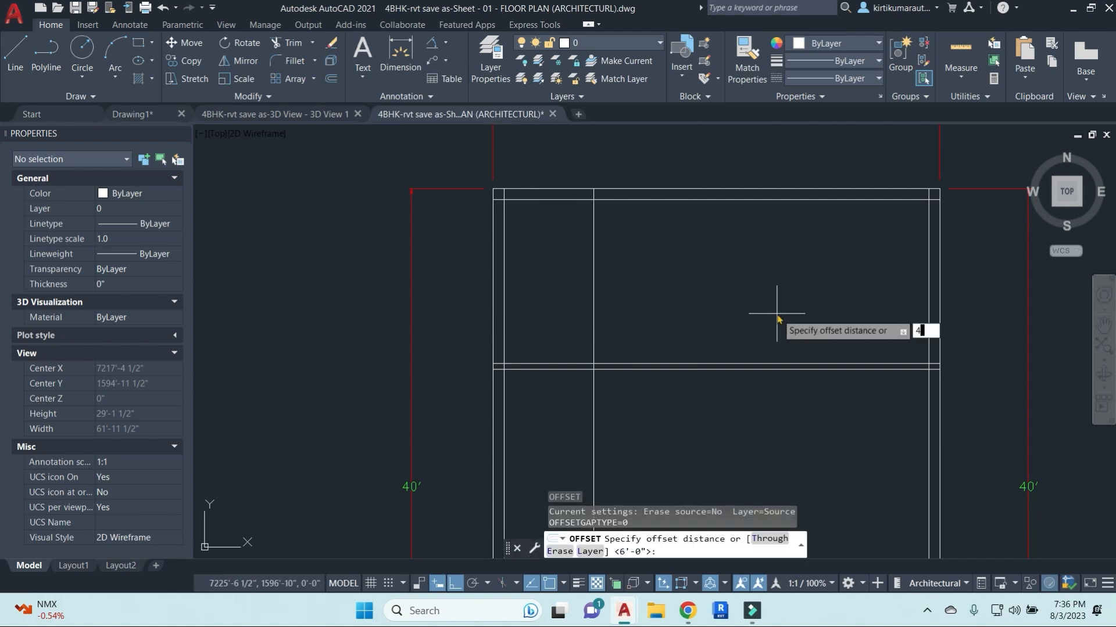
type("4.5")
key("Return")
left_click(593, 313)
left_click(747, 312)
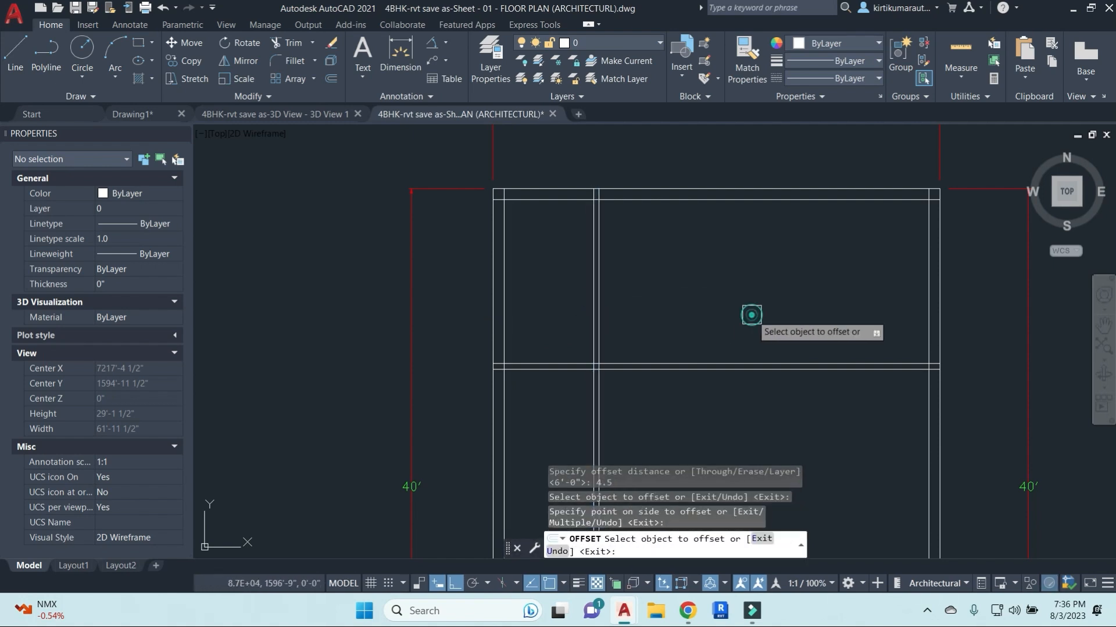
key("Escape")
key("Escape")
key("Escape")
Trim both vertical partition lines below the horizontal partition.
type("tr")
key("Return")
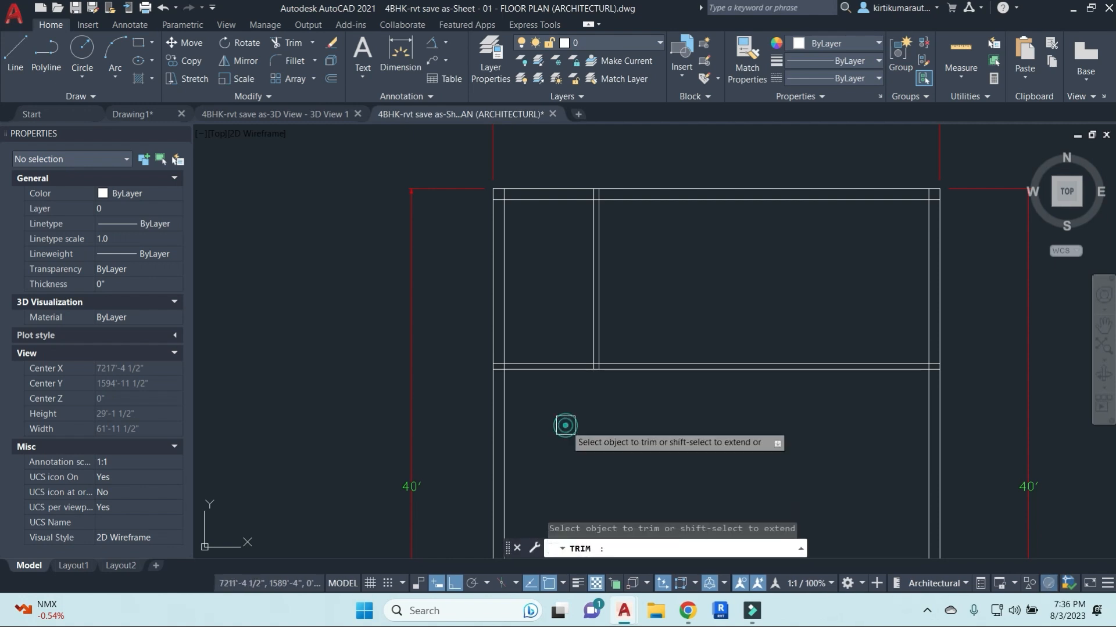
middle_click_drag(654, 417, 700, 391)
key("Escape")
key("Escape")
Measure the height between the top wall's inner line and the horizontal partition without placing a dimension.
type("dl")
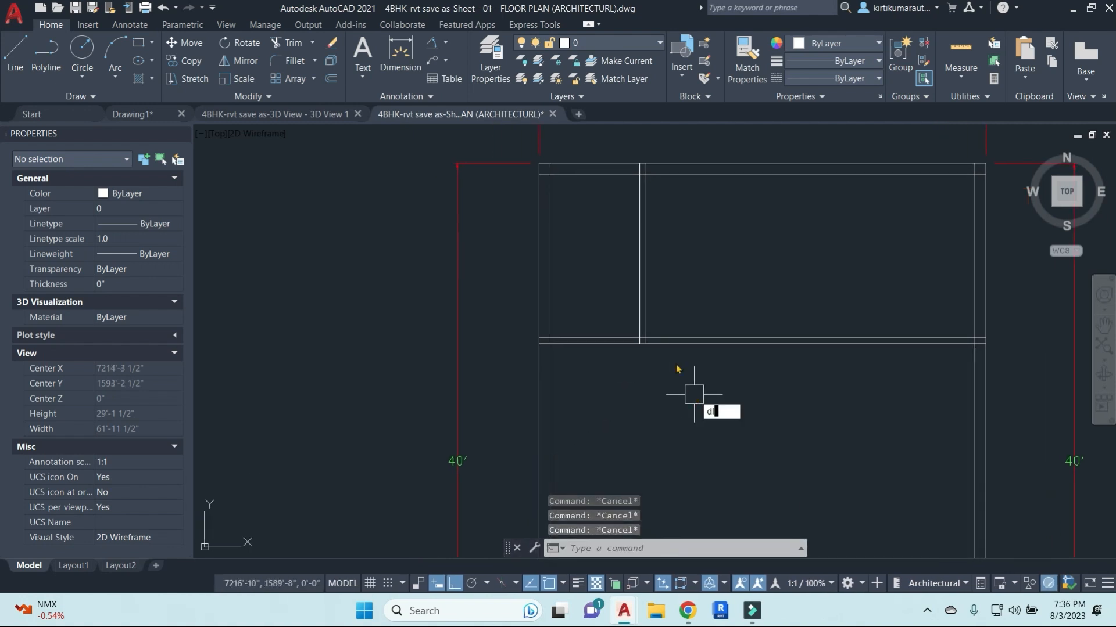
type("i")
key("Return")
left_click(597, 175)
left_click(597, 338)
scroll(604, 269, "up", 4)
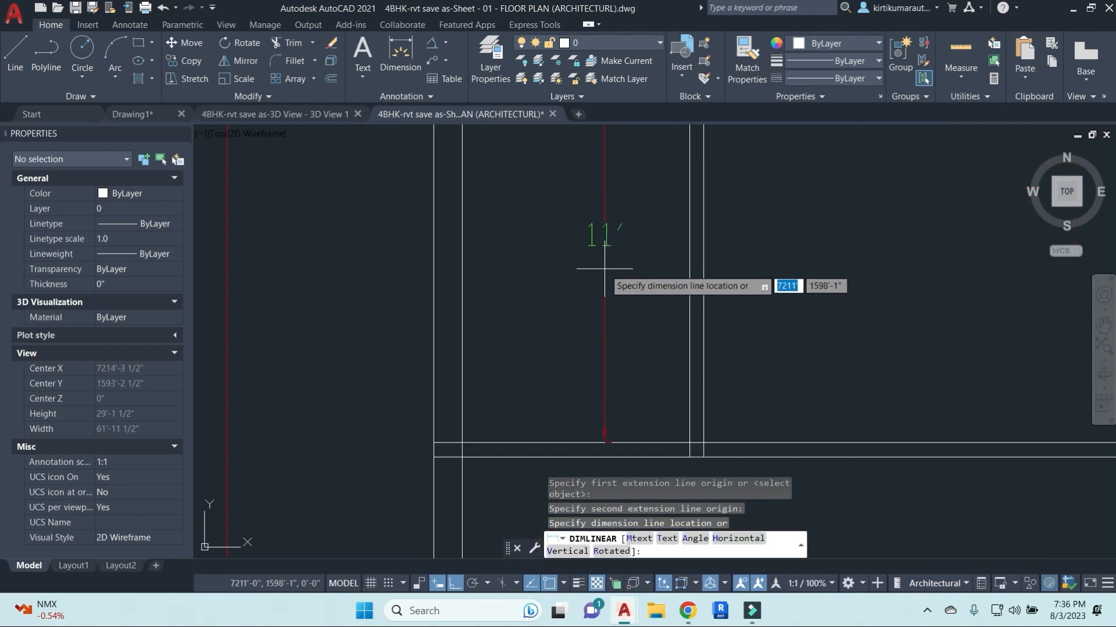
key("Escape")
middle_click_drag(620, 296, 647, 336)
type("o")
key("Return")
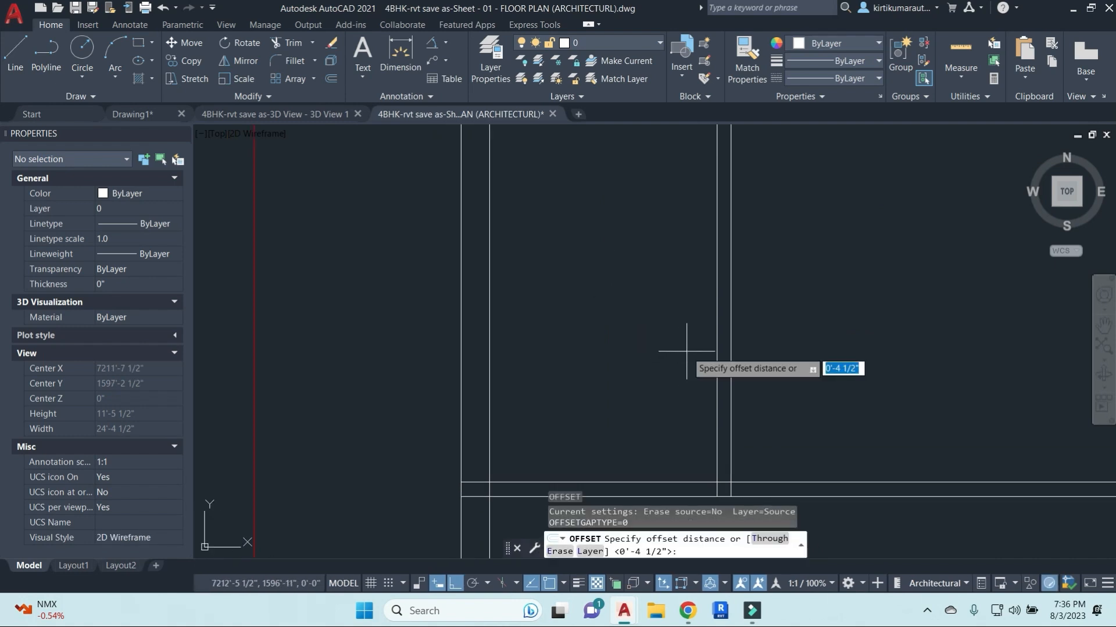
key("Return")
middle_click_drag(639, 256, 685, 365)
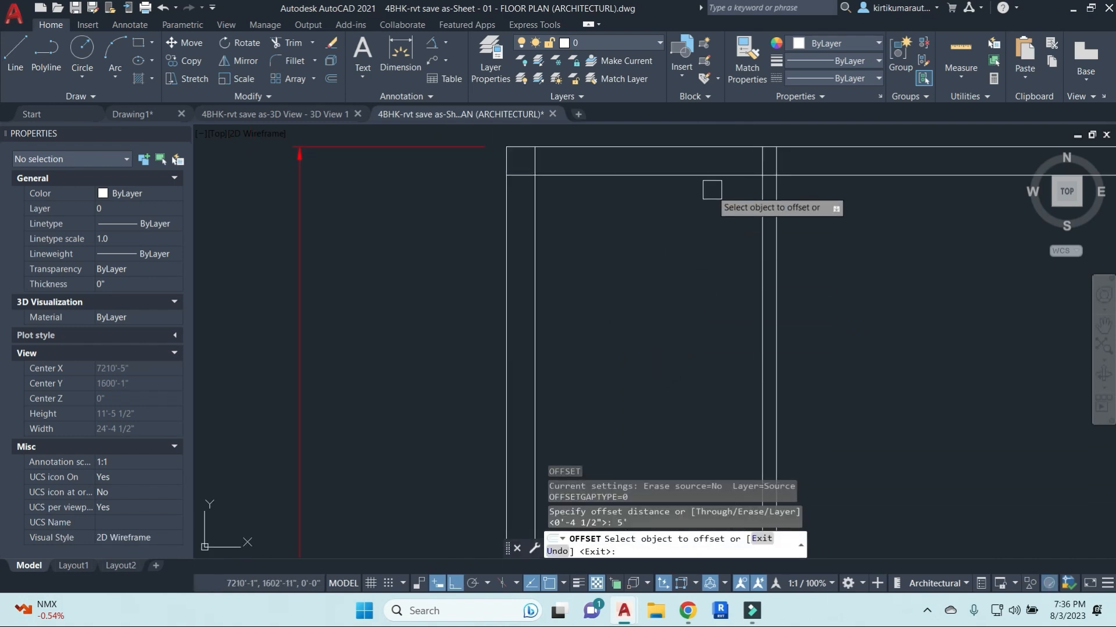
key("Escape")
key("Escape")
type("o")
key("Return")
type("4")
scroll(733, 261, "down", 5)
key("Escape")
key("Escape")
key("Escape")
scroll(792, 319, "up", 3)
key("Escape")
Stretch the horizontal partition 1'6" downward together with the lower ends of the vertical partition.
type("s")
key("Return")
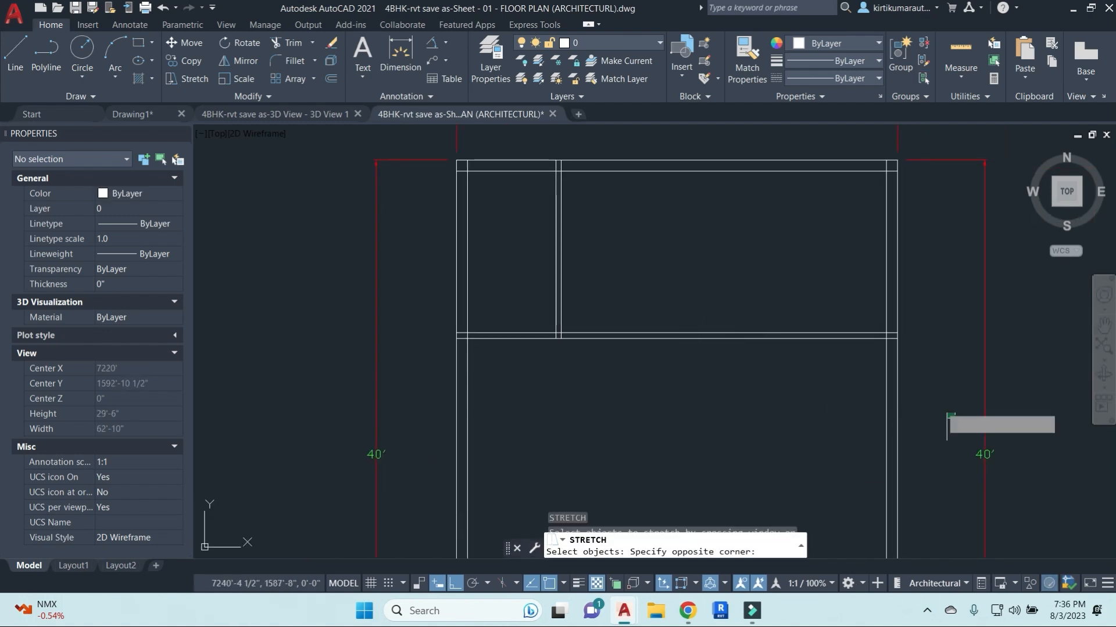
left_click(953, 415)
left_click(408, 293)
key("Return")
left_click(406, 239)
type("1")
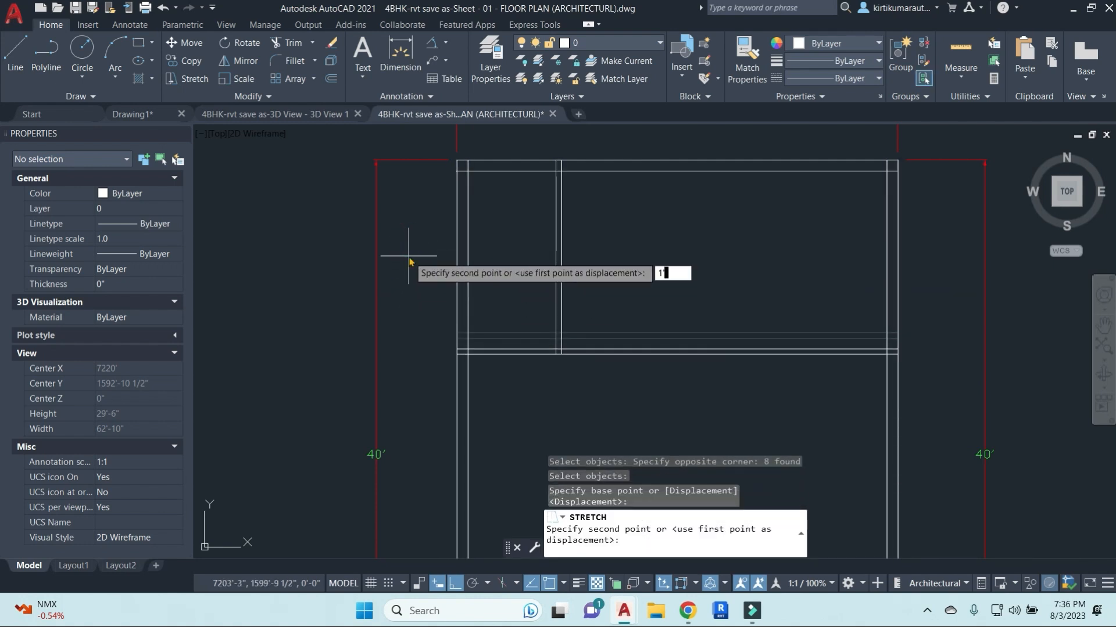
type("'6\"")
key("Return")
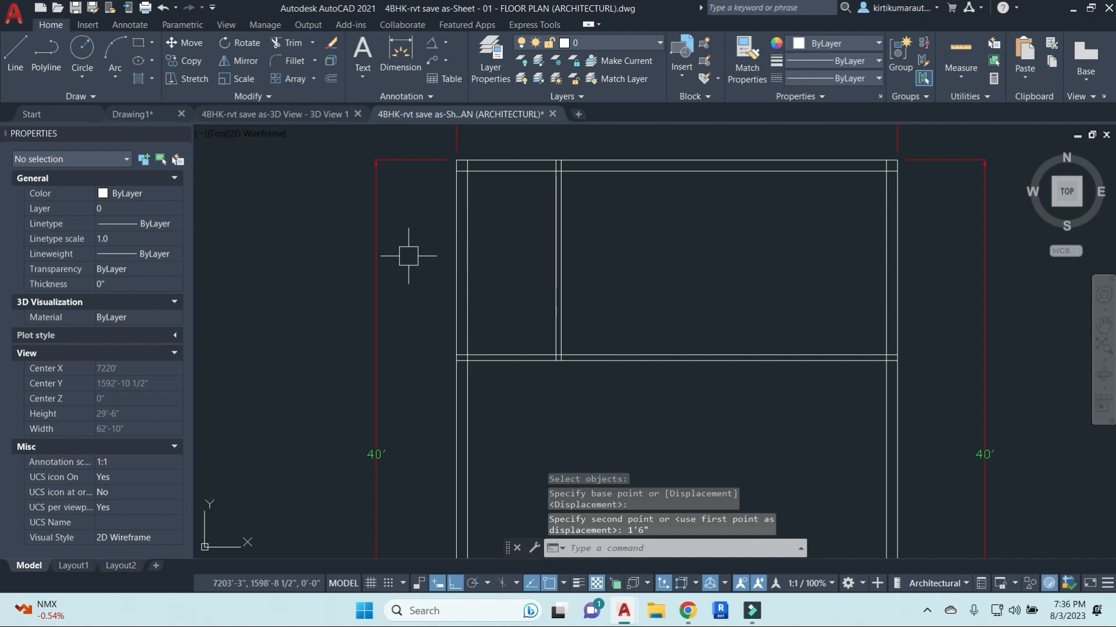
Measure the height from the top wall's inner line to the moved horizontal partition without placing a dimension.
key("Escape")
key("Escape")
type("dli")
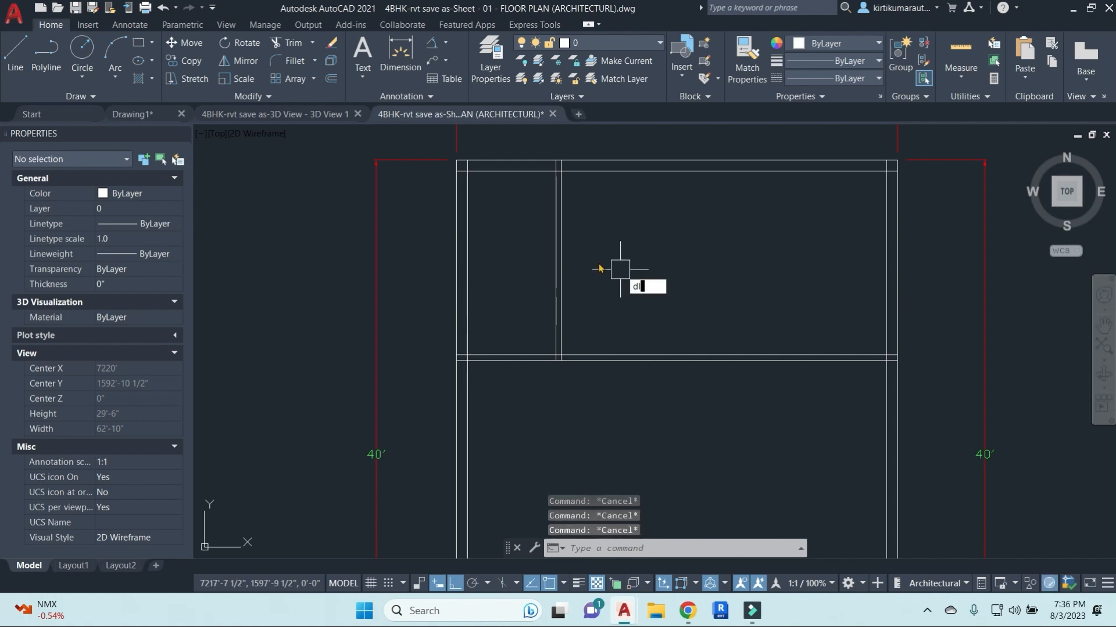
key("Return")
left_click(513, 177)
left_click(514, 355)
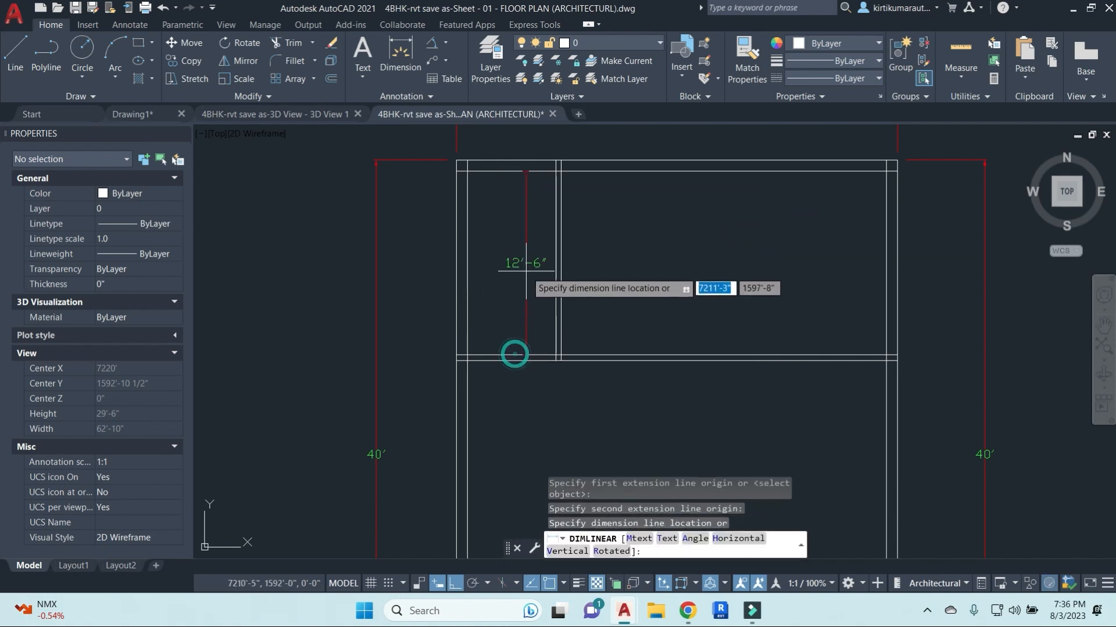
key("Escape")
key("Escape")
key("Escape")
Offset the inner line of the top wall 5' downward to start a second horizontal partition.
type("o")
key("Return")
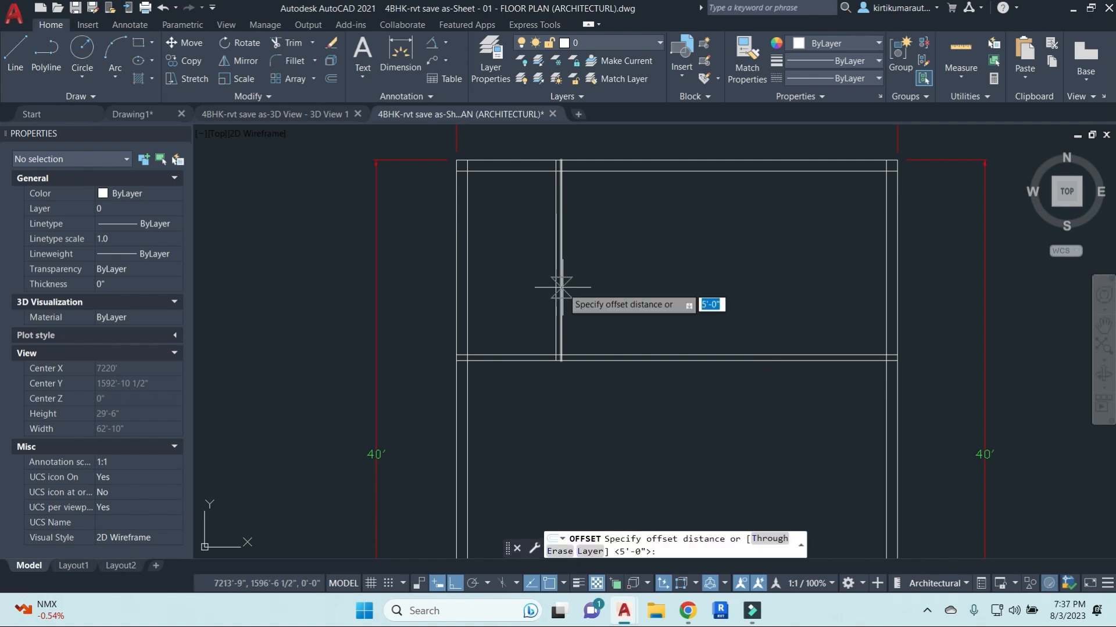
type("5")
key("Return")
left_click(513, 174)
left_click(517, 284)
key("Escape")
key("Escape")
key("Escape")
Offset the new horizontal line 4 1/2" downward for the second partition's thickness.
key("Return")
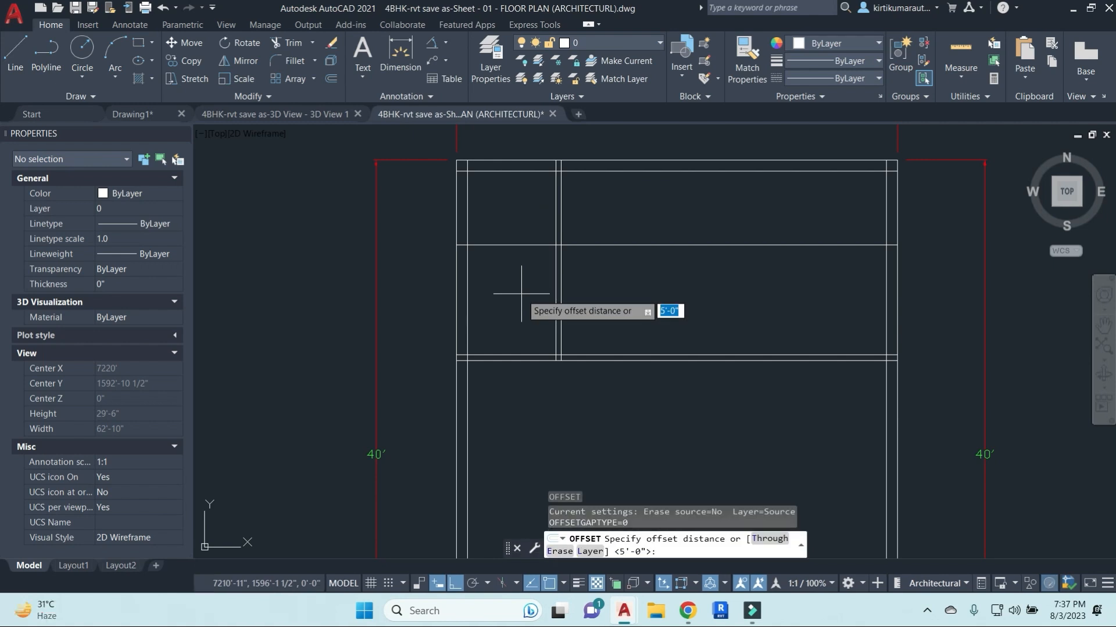
type("4.5")
key("Return")
left_click(523, 244)
left_click(515, 331)
key("Escape")
key("Escape")
key("Escape")
Trim both lines of the second horizontal partition across the large room to the right of the vertical partition.
type("tr")
key("Return")
key("Return")
left_click(661, 288)
left_click(631, 193)
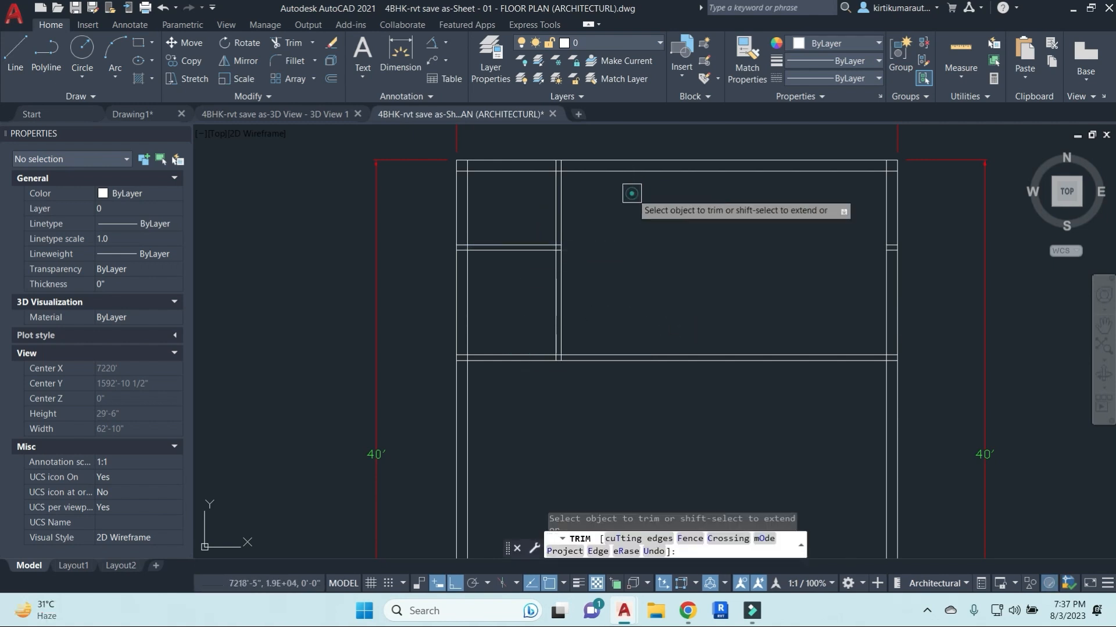
key("Escape")
key("Escape")
Erase the two leftover line pieces of the second horizontal partition inside the right wall.
left_click(795, 222)
left_click(973, 298)
key("e")
key("Return")
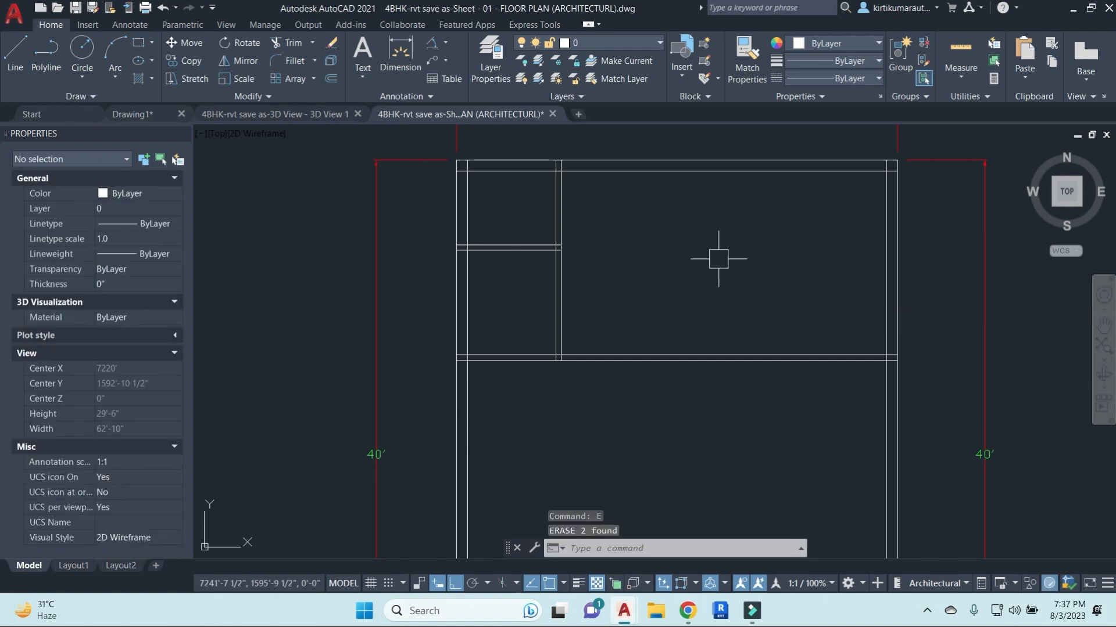
Look at the Google Meet participants panel, return to AutoCAD and review the upper part of the plan.
middle_click_drag(663, 318, 697, 311)
left_click(688, 611)
left_click(633, 552)
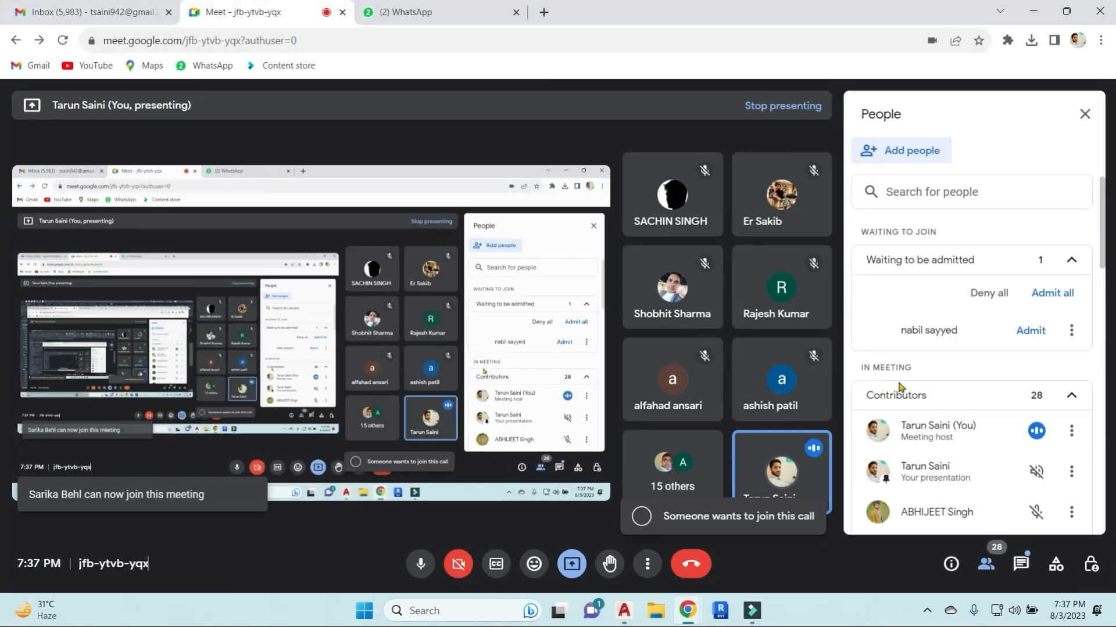
key("alt+Tab")
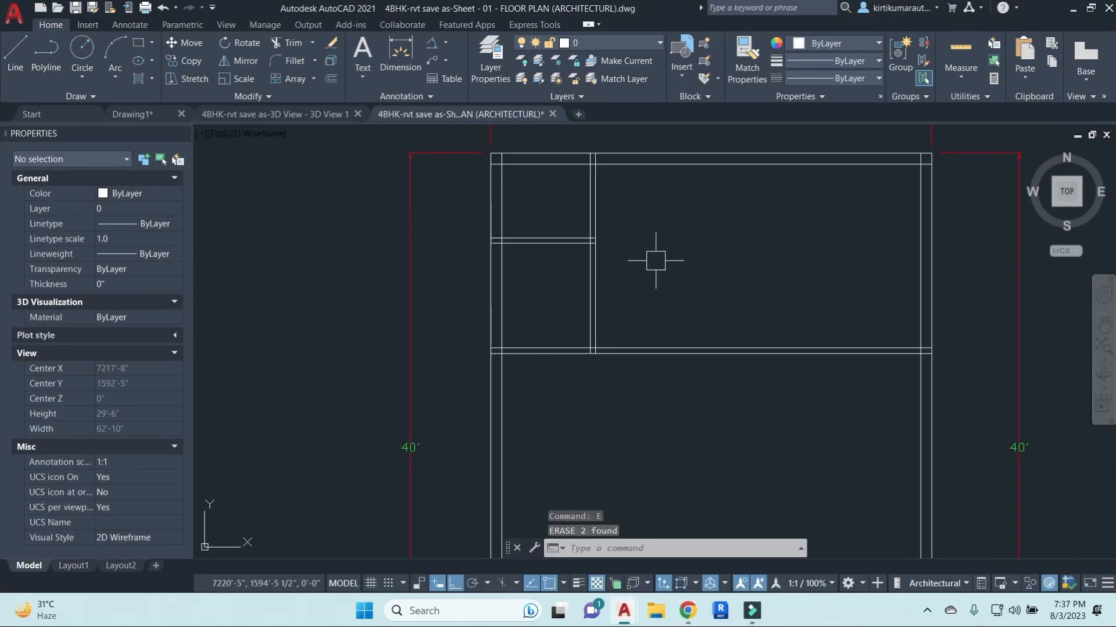
scroll(640, 345, "up", 2)
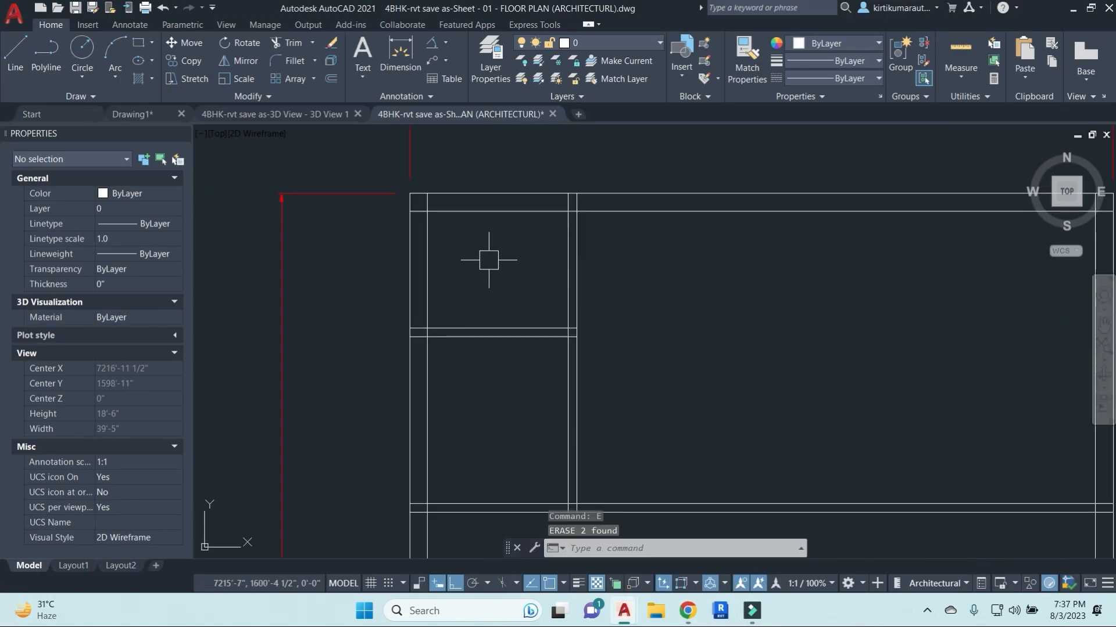
middle_click_drag(638, 416, 658, 299)
scroll(546, 292, "down", 2)
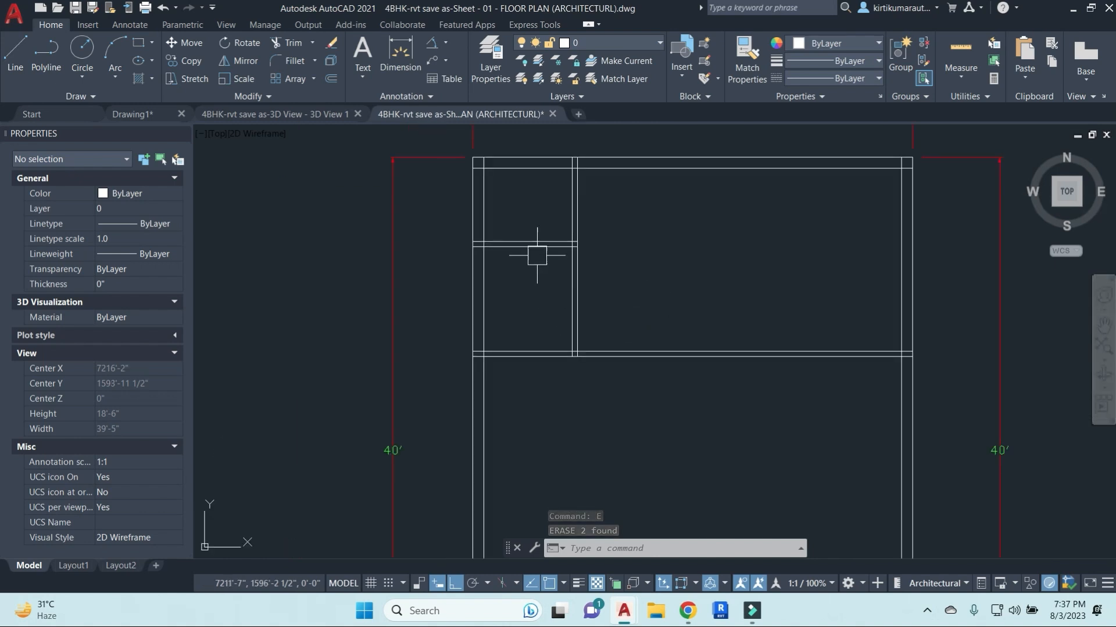
Measure the width from the vertical partition to the right wall's inner line without placing a dimension.
middle_click_drag(630, 417, 609, 420)
key("Escape")
key("Escape")
key("Escape")
type("d")
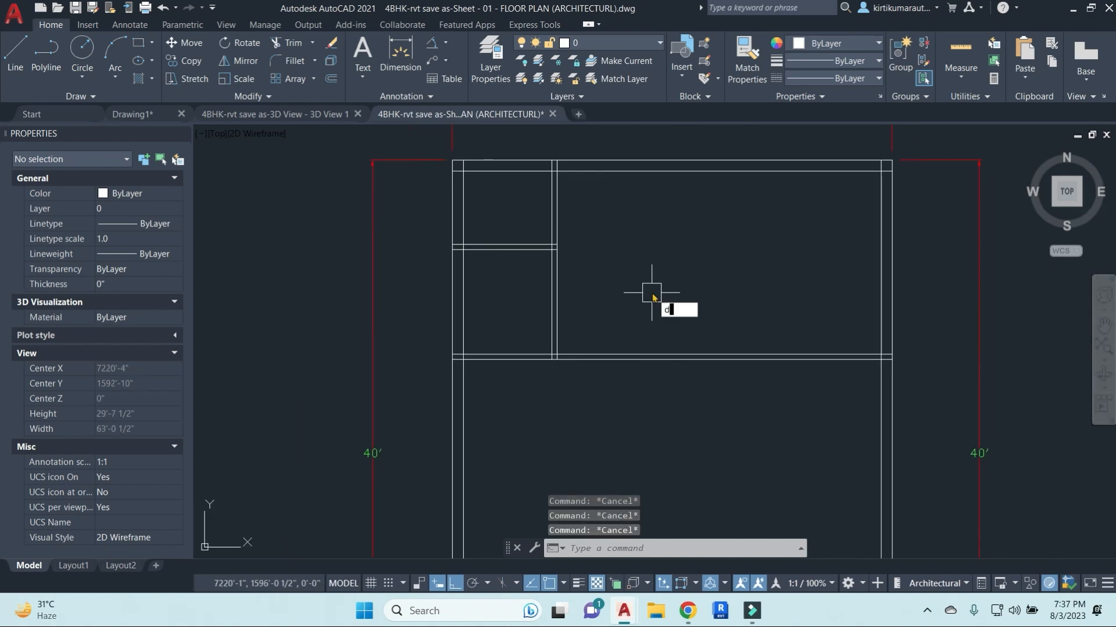
type("li")
key("Return")
left_click(556, 284)
left_click(881, 284)
key("Escape")
key("Escape")
key("Escape")
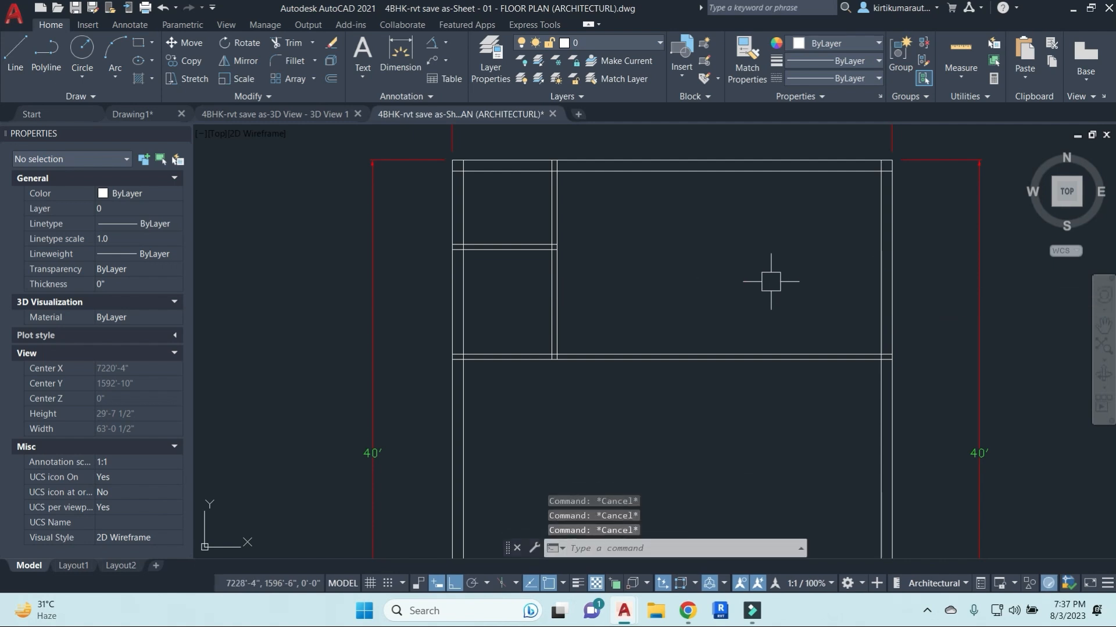
Offset the right line of the vertical partition 13' to the right to start a second vertical partition.
type("o")
key("Return")
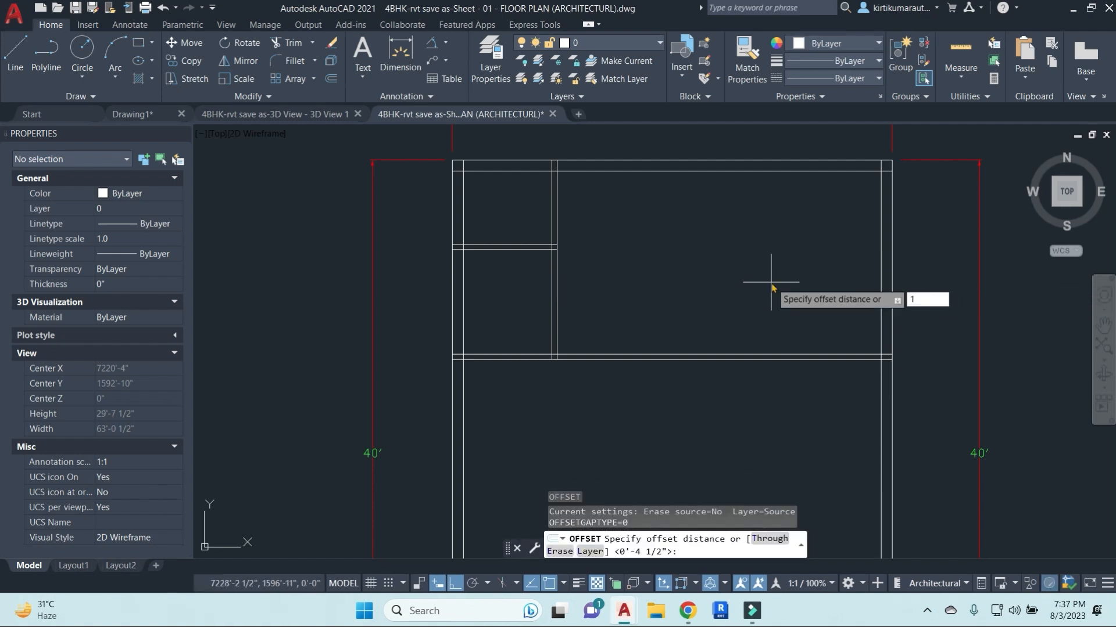
type("13")
key("Return")
left_click(554, 311)
left_click(834, 298)
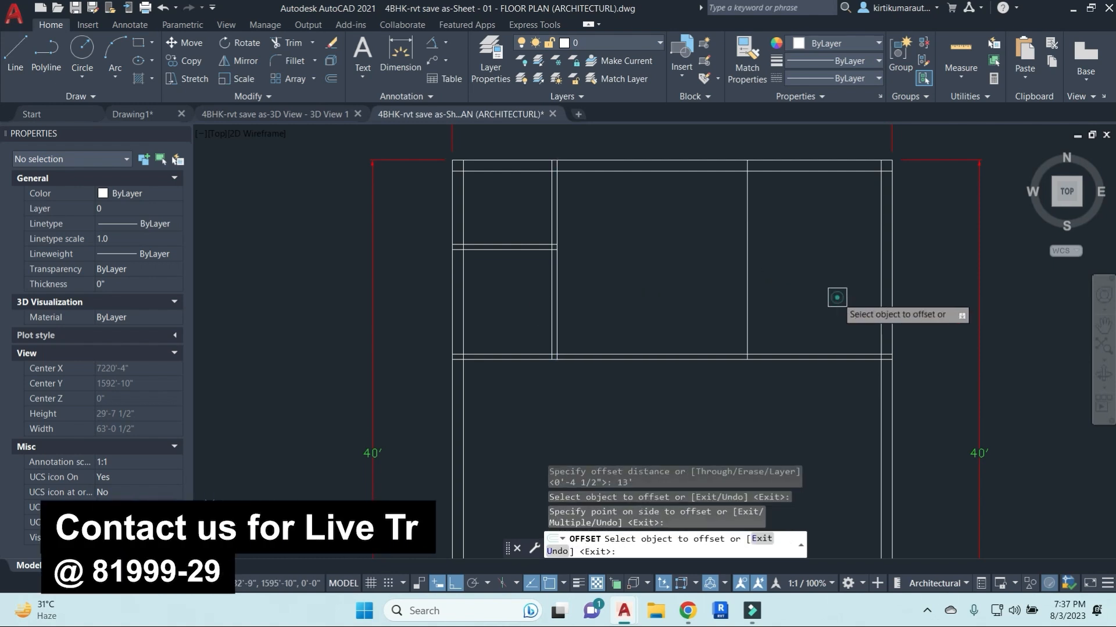
key("Escape")
key("Escape")
Offset the second vertical partition line 9" to the right for the wall's thickness.
type("o")
key("Return")
type("9\"")
key("Return")
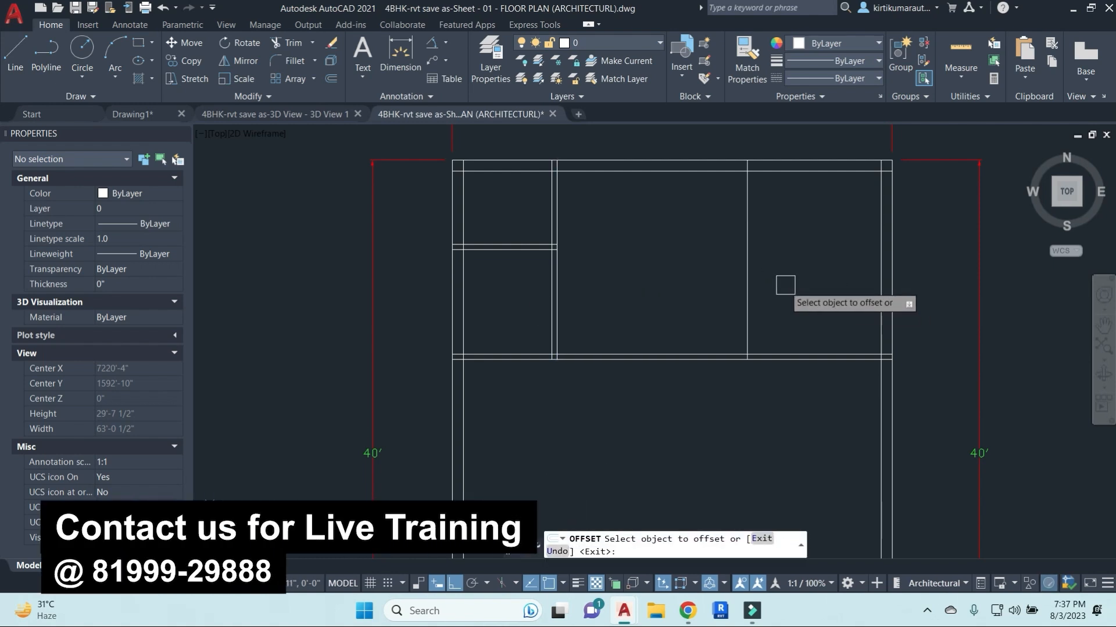
key("Escape")
key("Escape")
key("Escape")
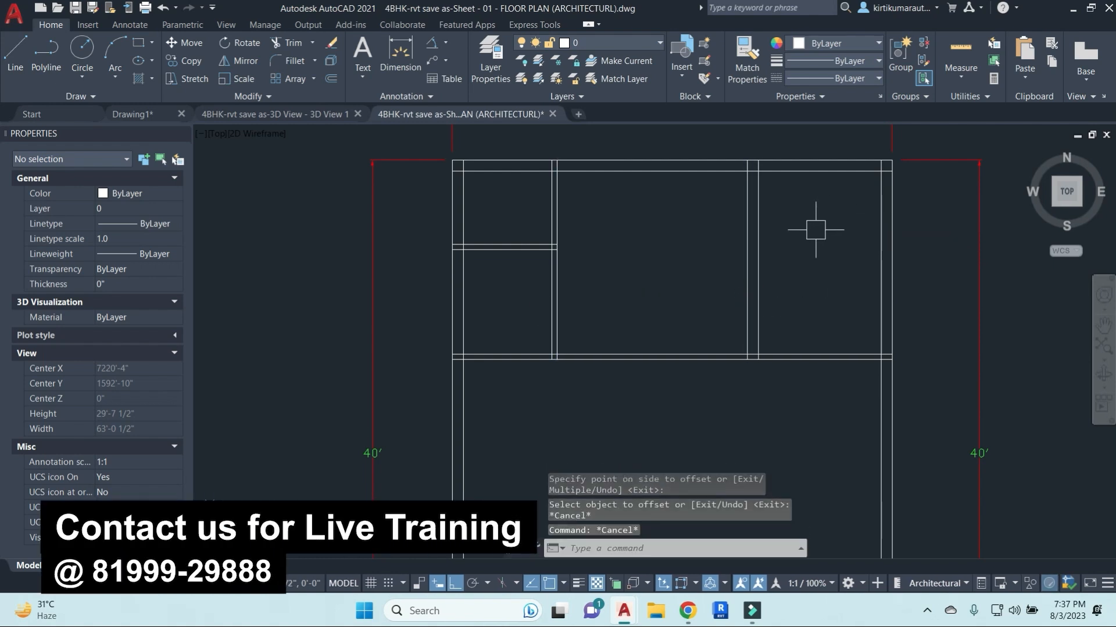
middle_click_drag(814, 229, 778, 263)
key("Escape")
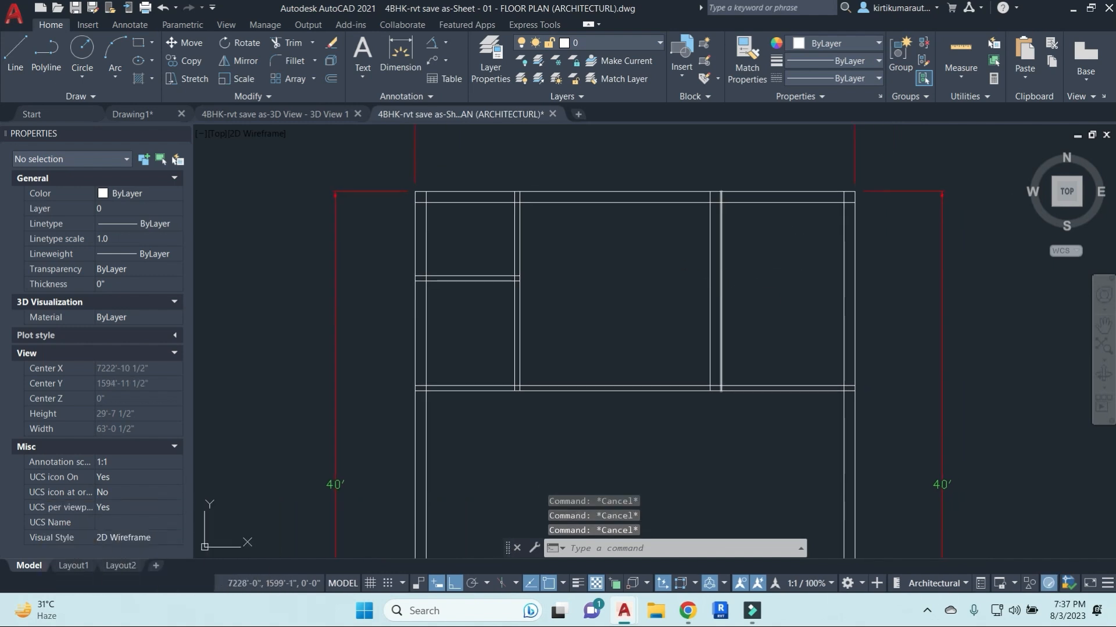
Add linear dimensions for the width and height of the middle room between the two vertical partitions.
type("dli")
key("Return")
left_click(709, 225)
left_click(521, 227)
left_click(557, 228)
key("Return")
left_click(557, 203)
left_click(556, 384)
left_click(557, 361)
Add linear dimensions for the width and height of the small room in the plan's upper left corner.
key("Return")
left_click(513, 227)
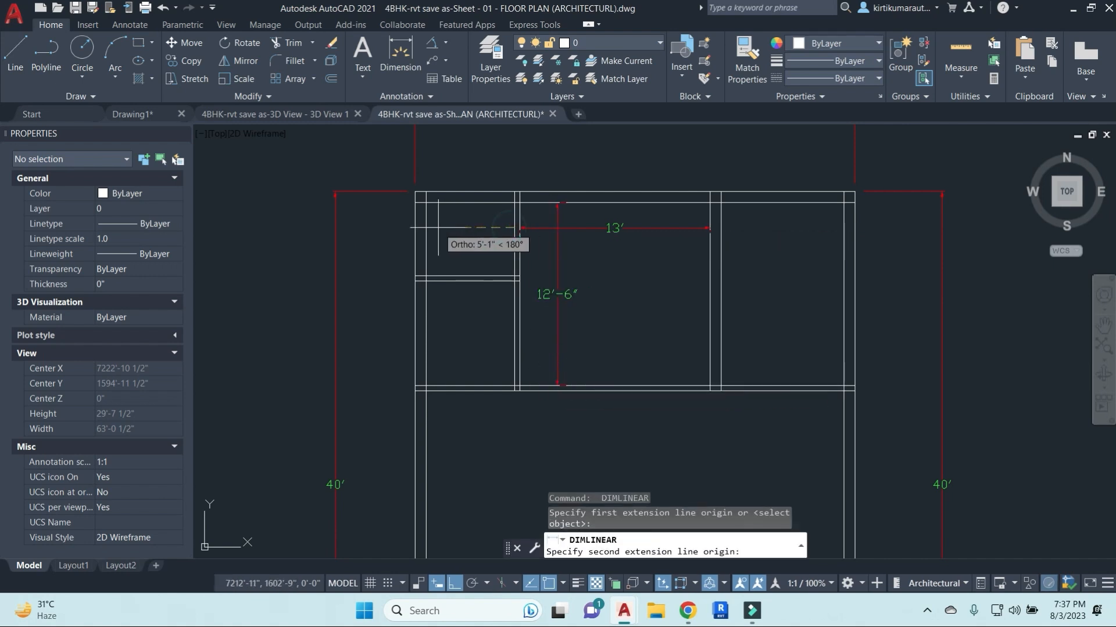
left_click(547, 229)
key("Return")
left_click(494, 203)
left_click(493, 278)
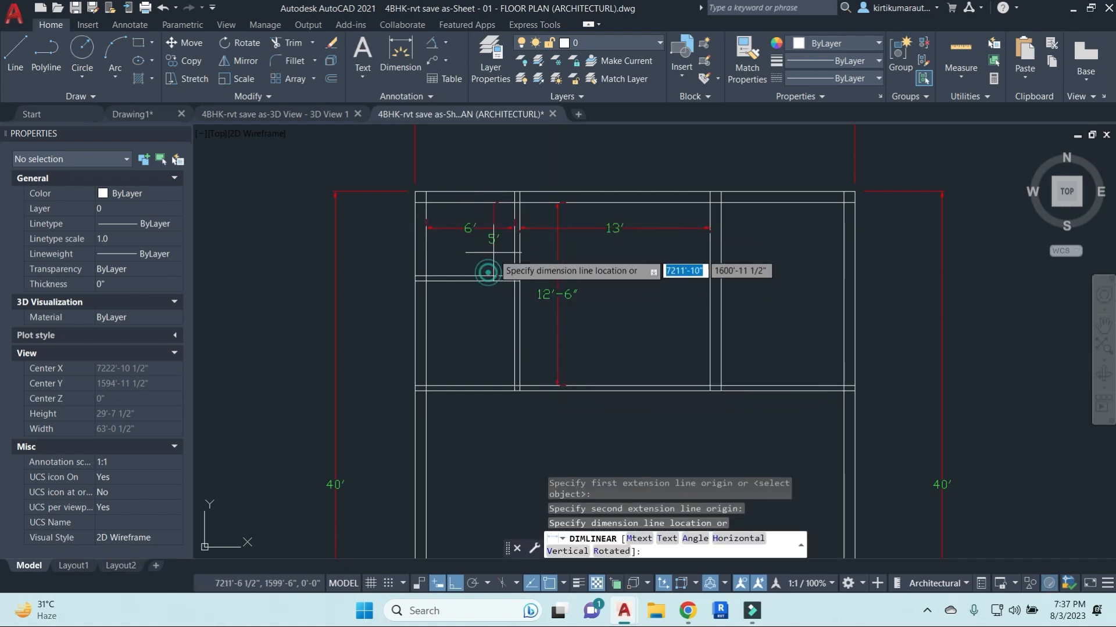
left_click(494, 251)
Add linear dimensions for the height and width of the small room below the corner room.
key("Return")
left_click(498, 282)
left_click(499, 385)
left_click(493, 251)
key("Return")
left_click(427, 306)
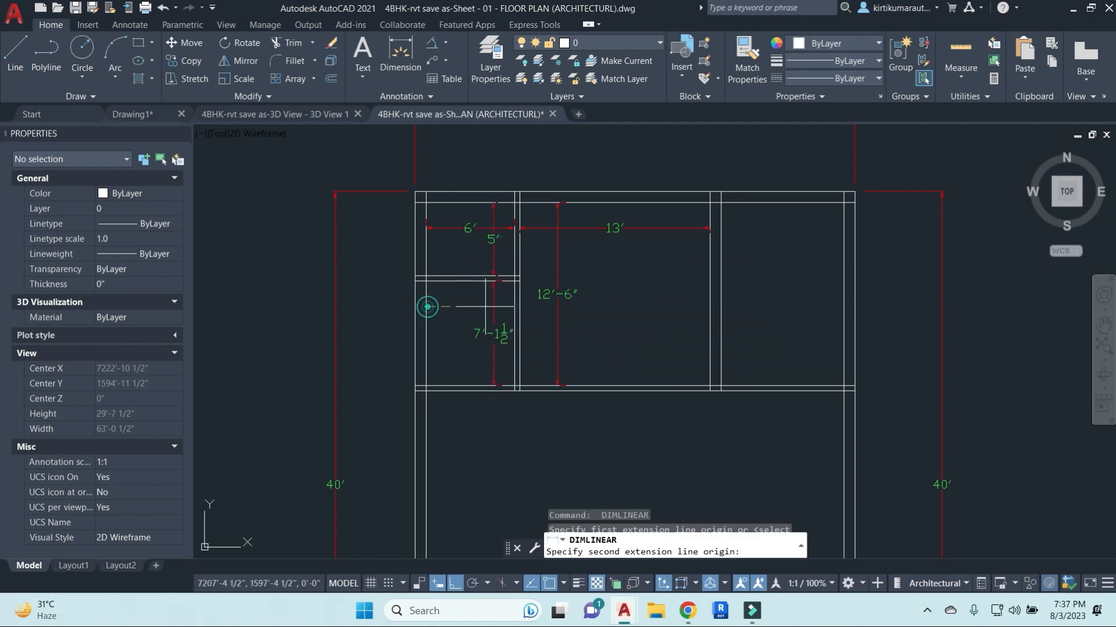
left_click(514, 302)
left_click(470, 302)
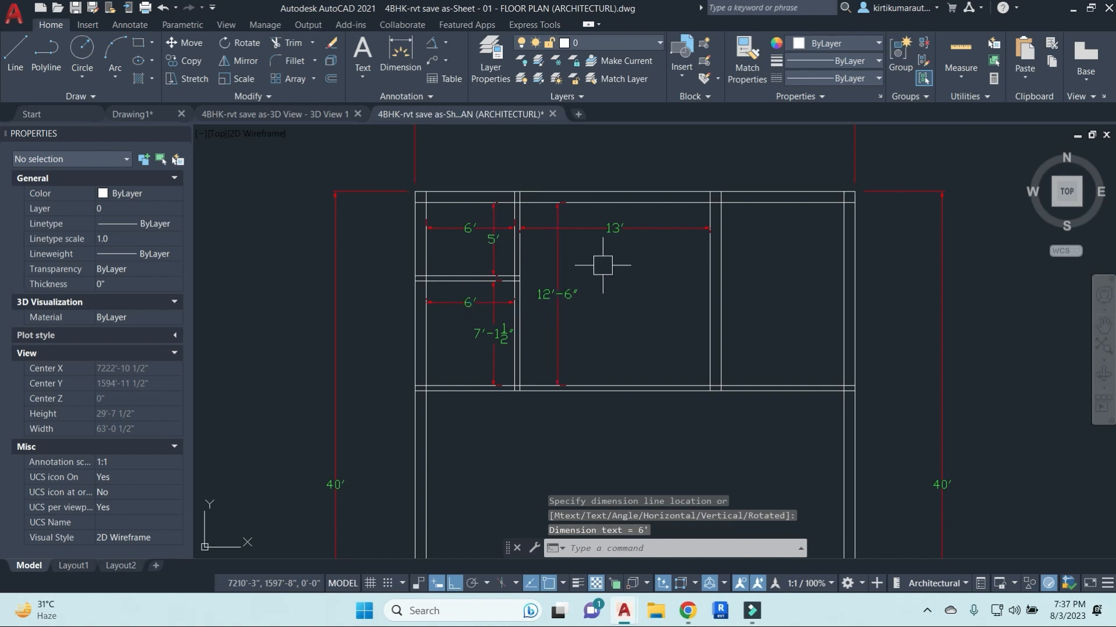
Add a linear dimension for the width of the room to the right of the second partition wall.
left_click(558, 285)
key("Escape")
key("Escape")
type("dli")
key("Return")
left_click(718, 230)
key("Escape")
key("Return")
left_click(718, 230)
left_click(841, 230)
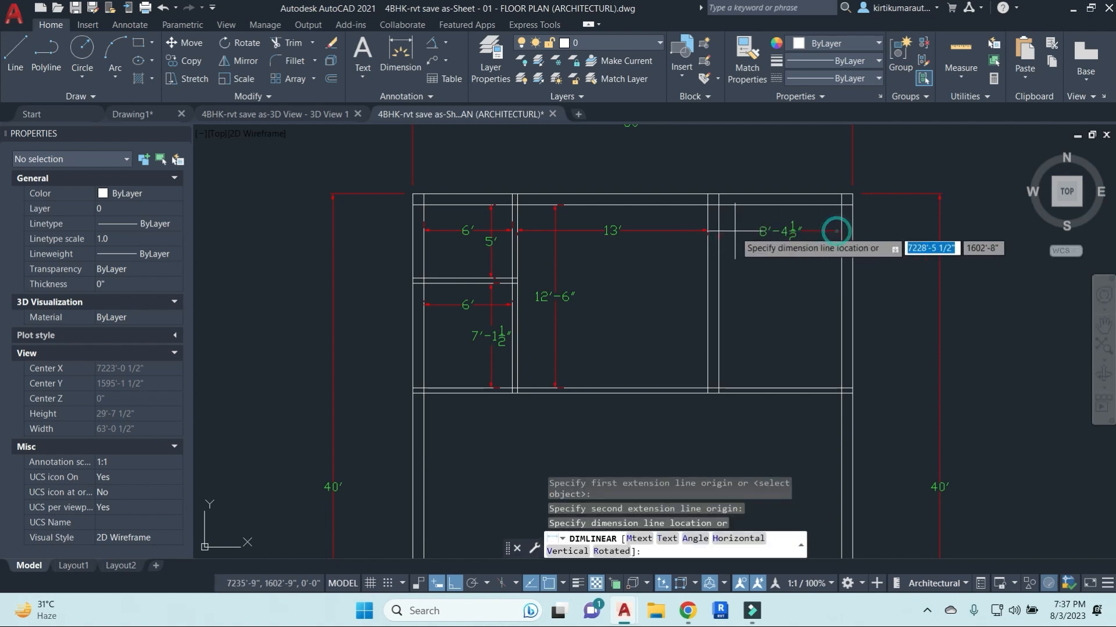
left_click(668, 230)
Add a linear dimension for the height of the upper right room.
key("Return")
left_click(817, 207)
left_click(816, 385)
left_click(816, 343)
Stretch the partition wall between the middle and right rooms 4 1/2" to the right, making the right room 8' wide.
type("s")
key("Return")
left_click(736, 453)
left_click(694, 169)
key("Return")
left_click(721, 157)
type("4")
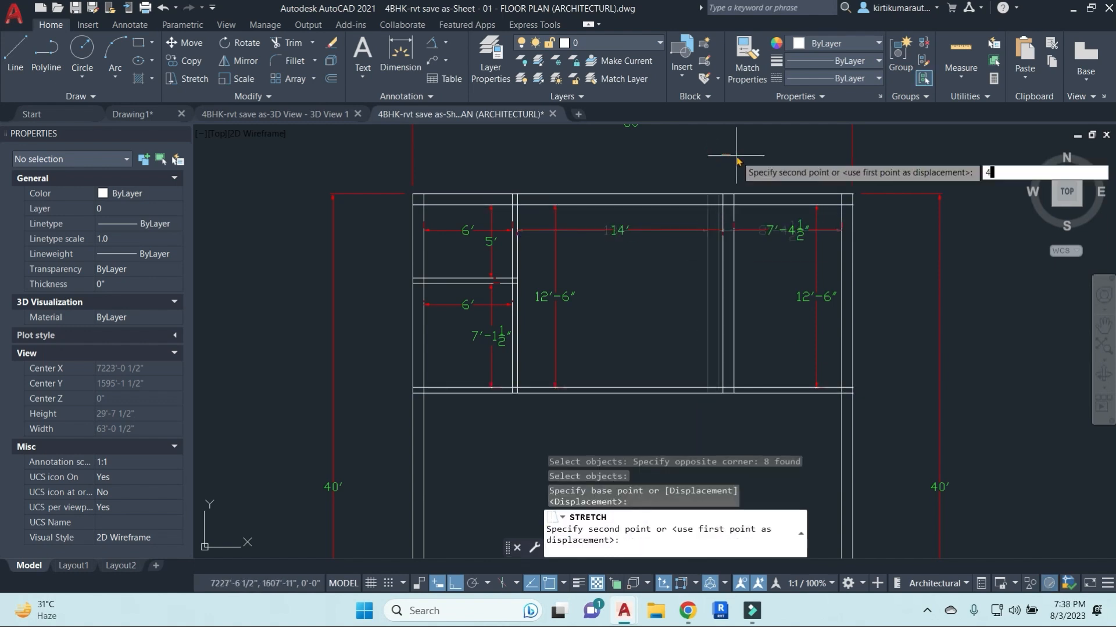
key("Return")
key("Escape")
key("Escape")
key("Escape")
Offset the inner faces of the top and right outer walls 2' into the upper right room.
middle_click_drag(753, 334, 724, 351)
middle_click_drag(741, 271, 718, 274)
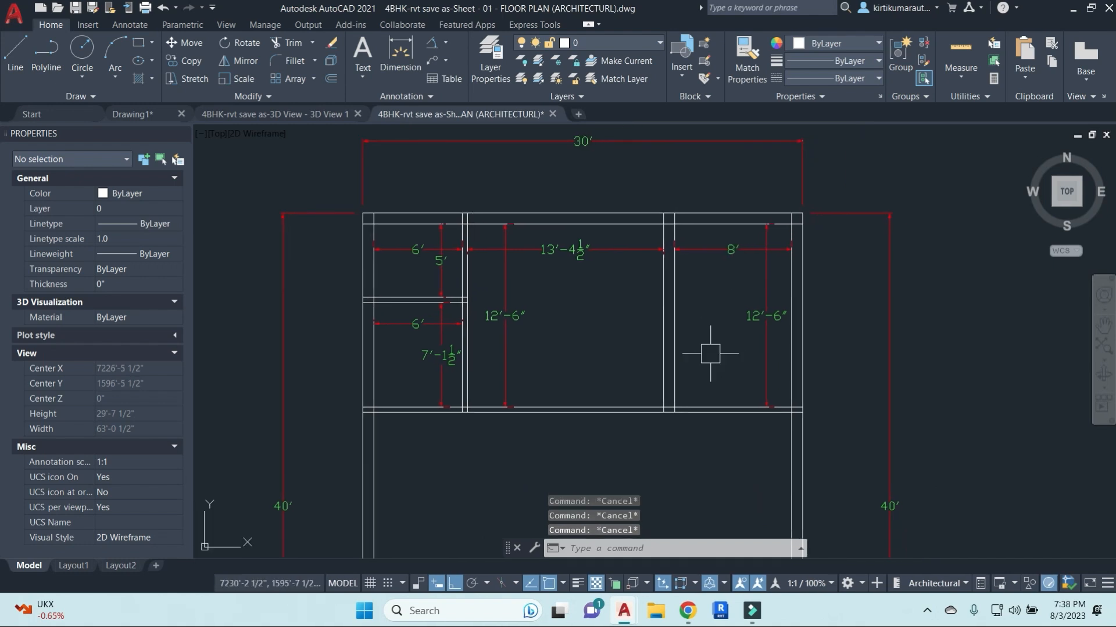
scroll(717, 312, "up", 3)
scroll(715, 296, "down", 3)
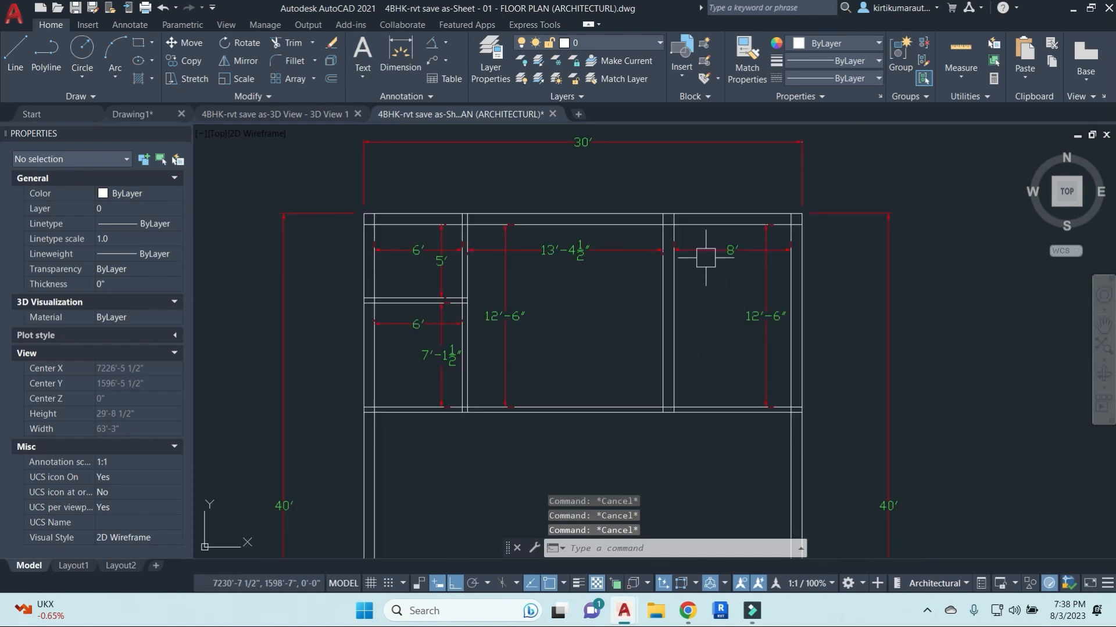
scroll(692, 244, "up", 2)
middle_click_drag(835, 463, 792, 448)
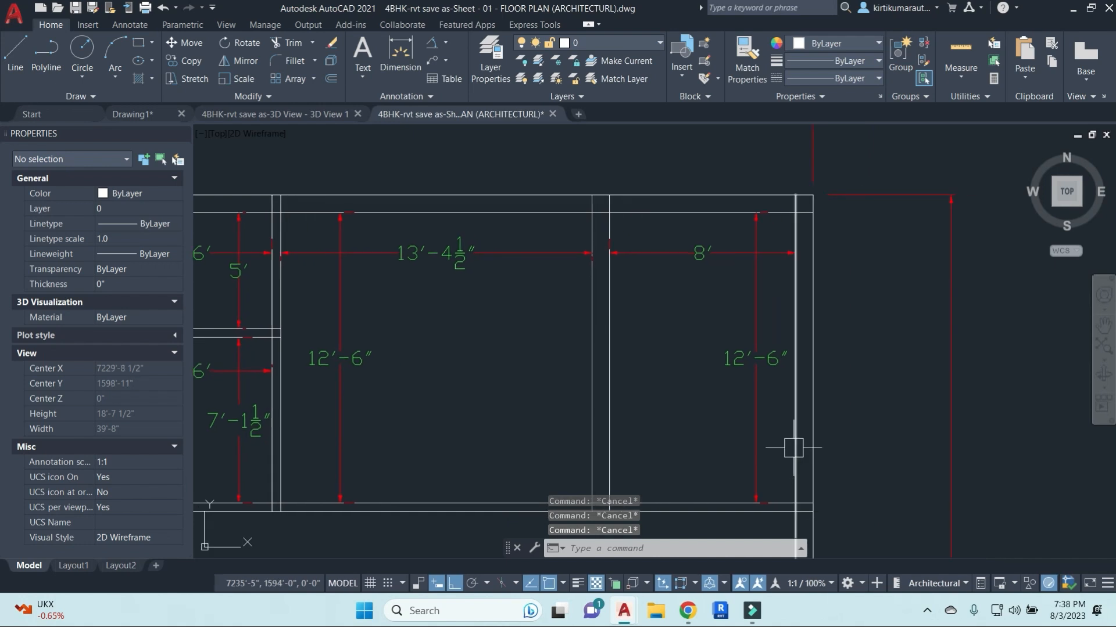
type("o")
key("Return")
type("2")
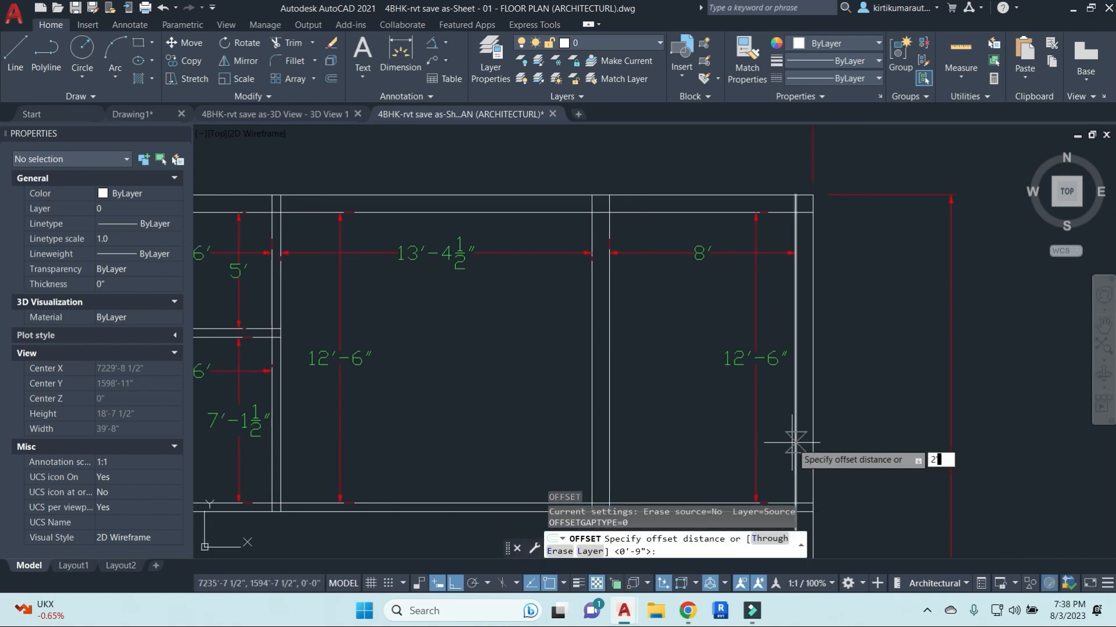
type("'")
key("Return")
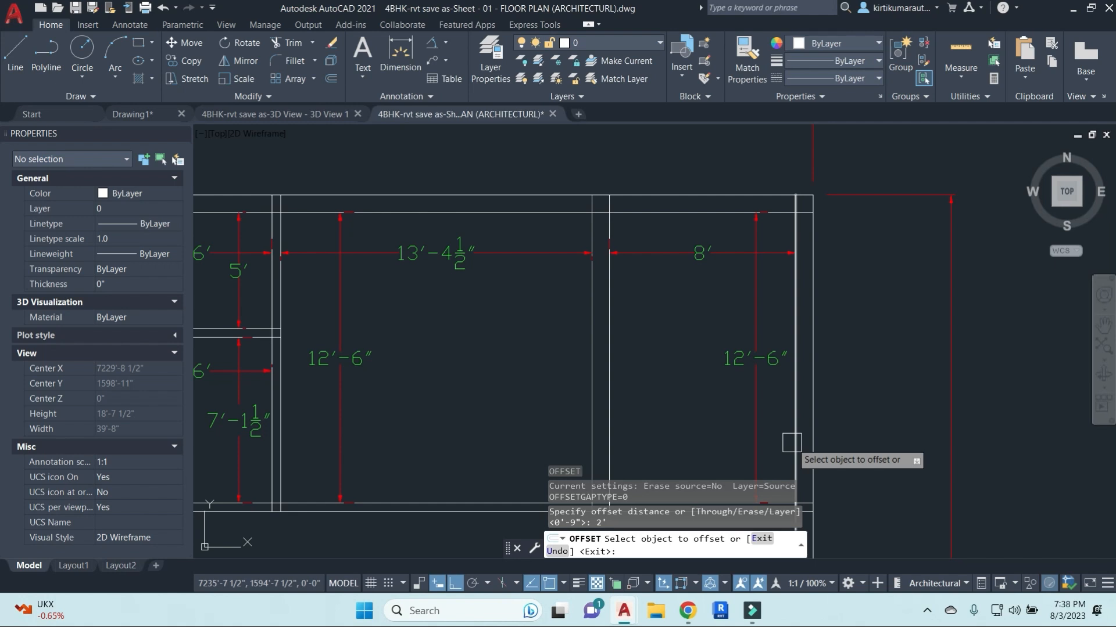
left_click(720, 217)
left_click(720, 379)
left_click(793, 306)
left_click(682, 308)
scroll(682, 308, "down", 5)
key("Escape")
key("Escape")
scroll(779, 269, "up", 10)
key("Escape")
key("Escape")
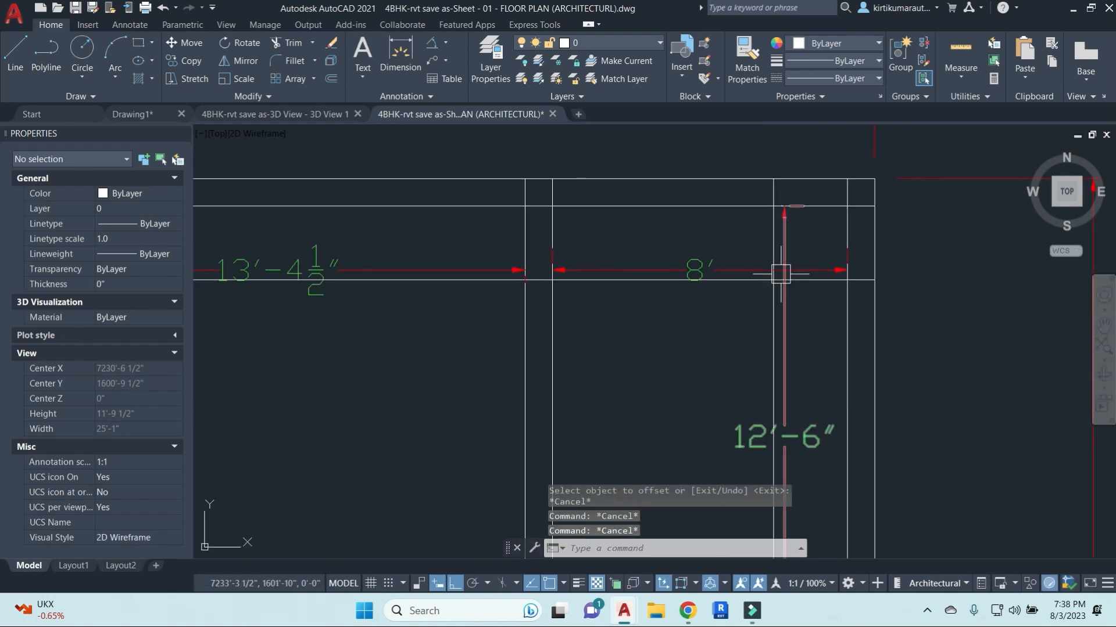
Try to trim and erase the excess ends of the two 2' offset lines beyond their crossing, and undo it.
type("tr")
key("space")
key("space")
scroll(760, 217, "down", 5)
left_click(760, 209)
left_click(804, 248)
key("Escape")
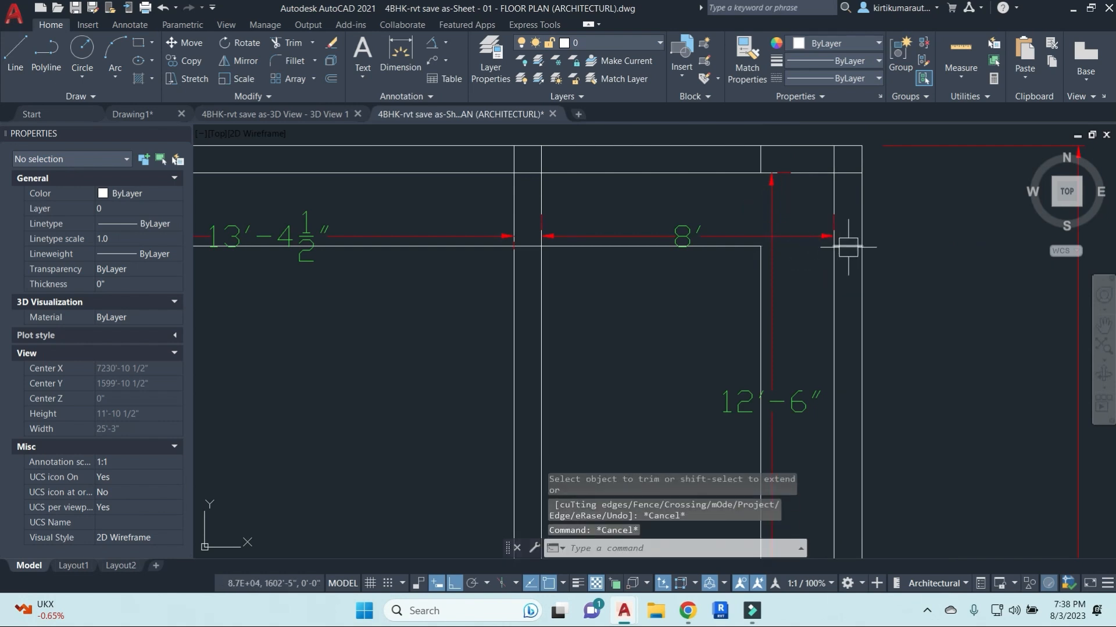
left_click(852, 247)
type("e")
key("space")
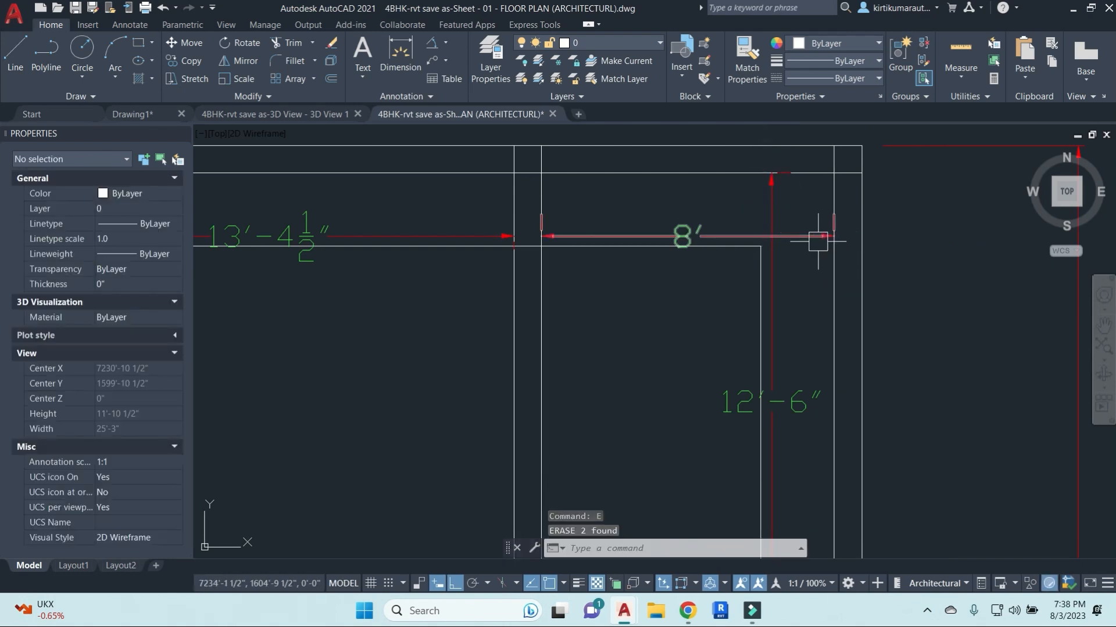
key("ctrl+z")
scroll(807, 312, "down", 2)
key("Escape")
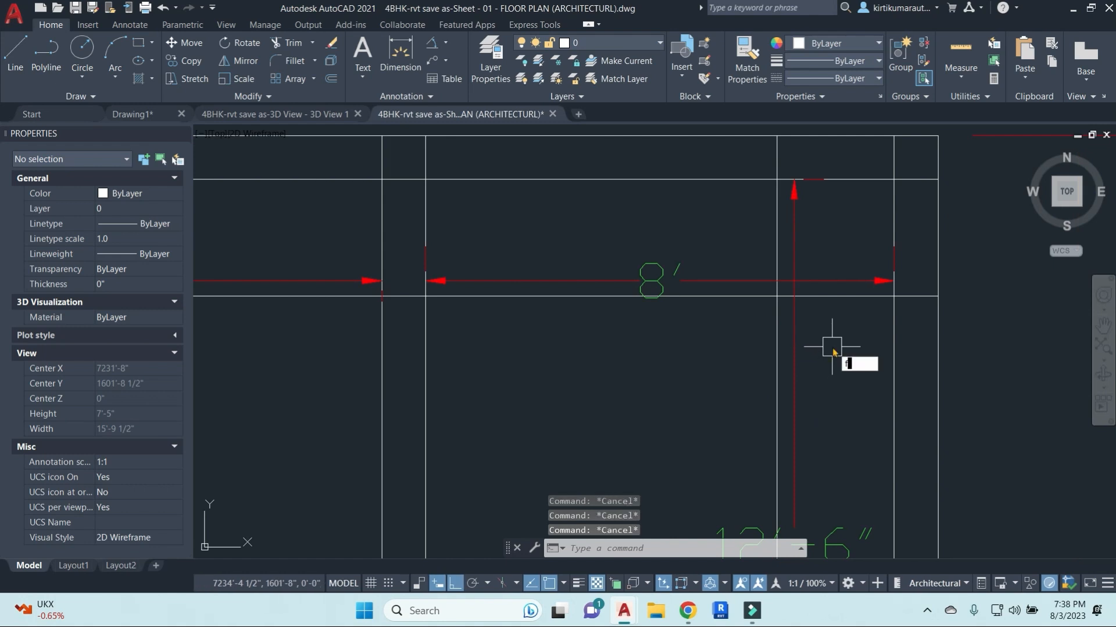
type("f")
key("space")
key("Escape")
key("Escape")
type("f")
key("space")
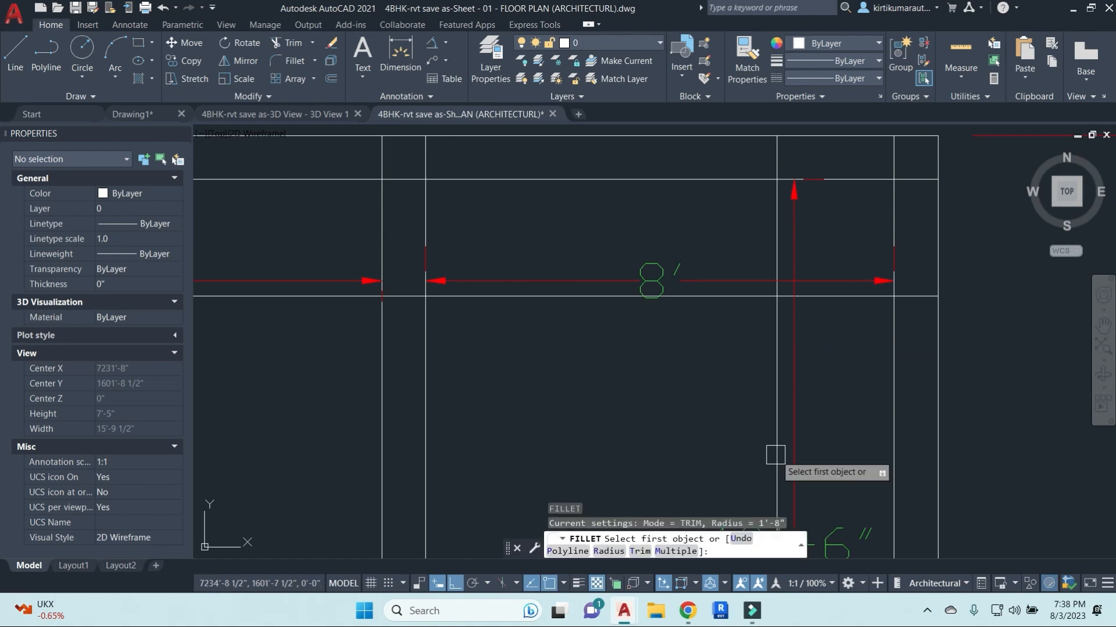
left_click(608, 552)
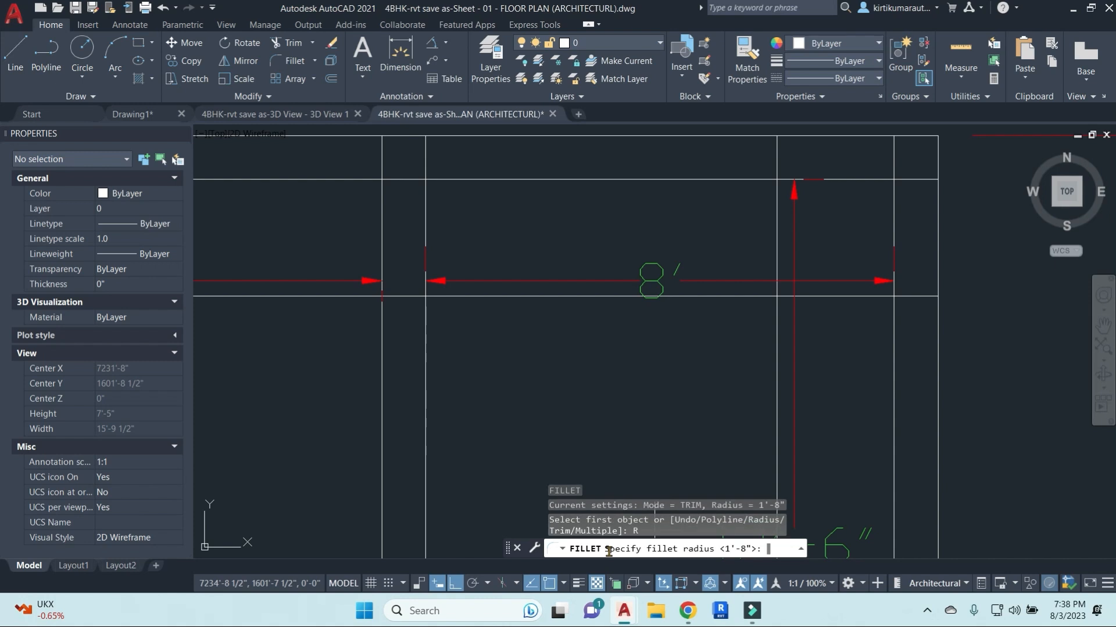
type("o")
key("space")
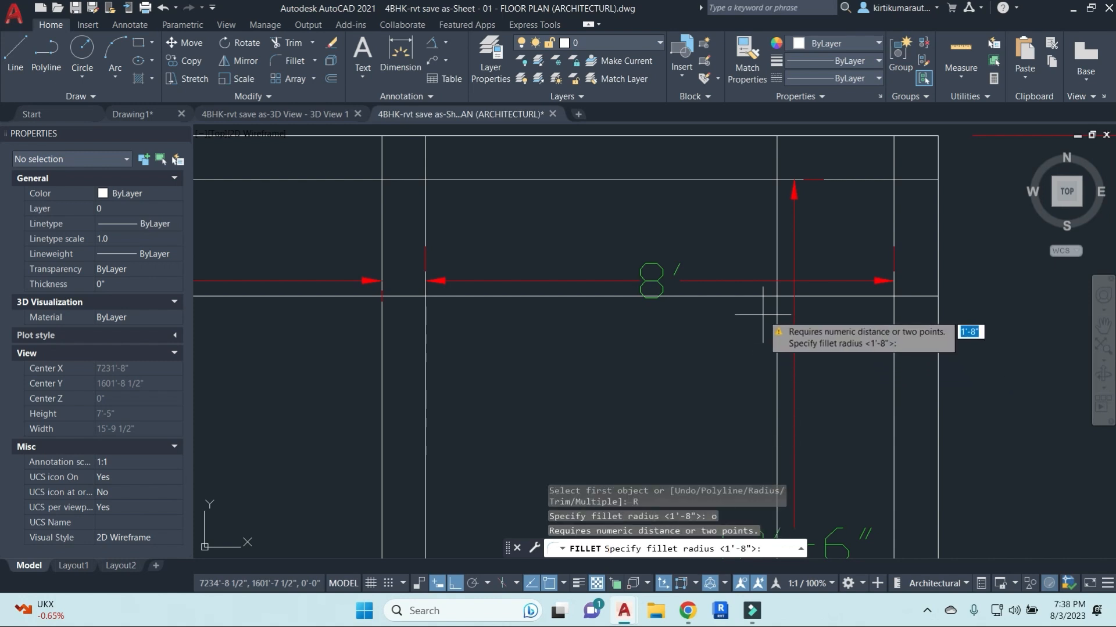
key("Escape")
key("Escape")
Fillet the two 2' offset lines with radius 0 into a sharp corner in the upper right room.
type("f")
key("space")
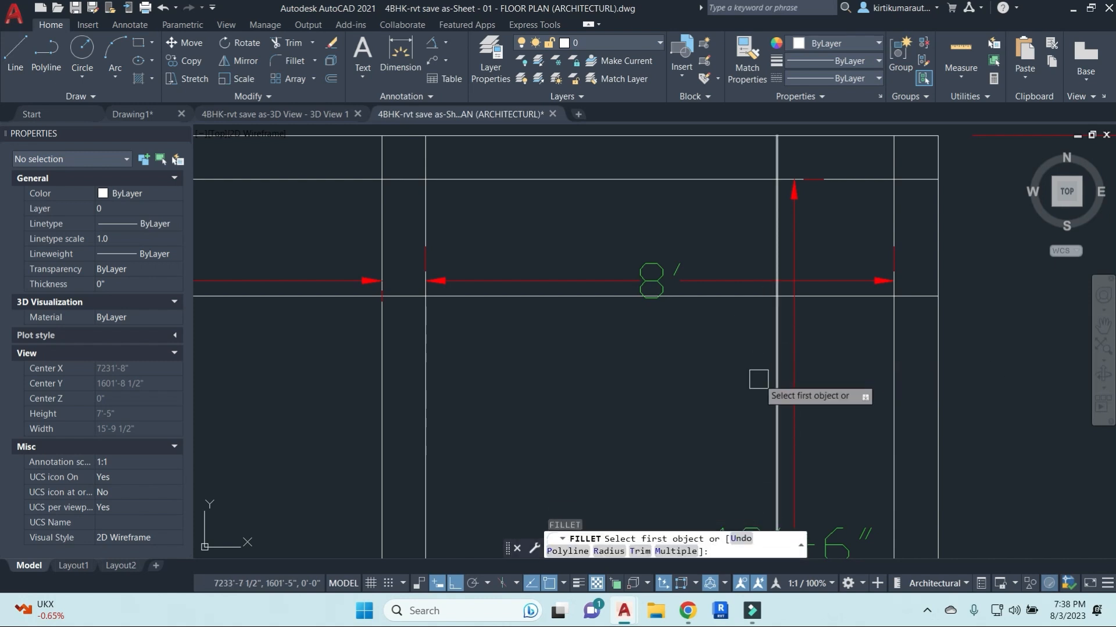
left_click(608, 552)
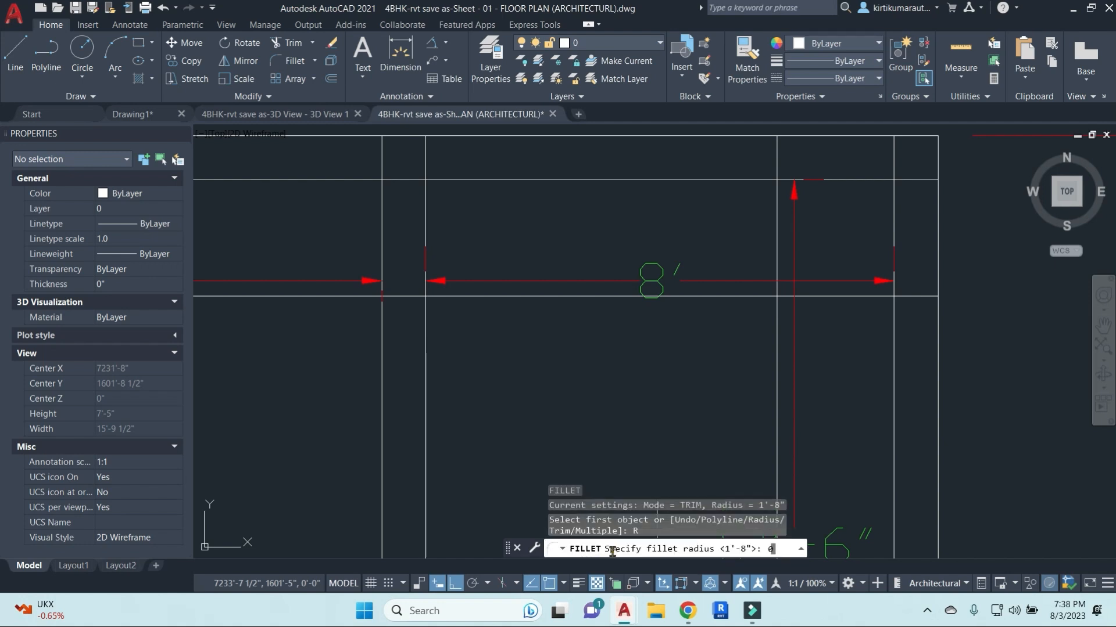
key("space")
left_click(736, 295)
scroll(755, 325, "down", 2)
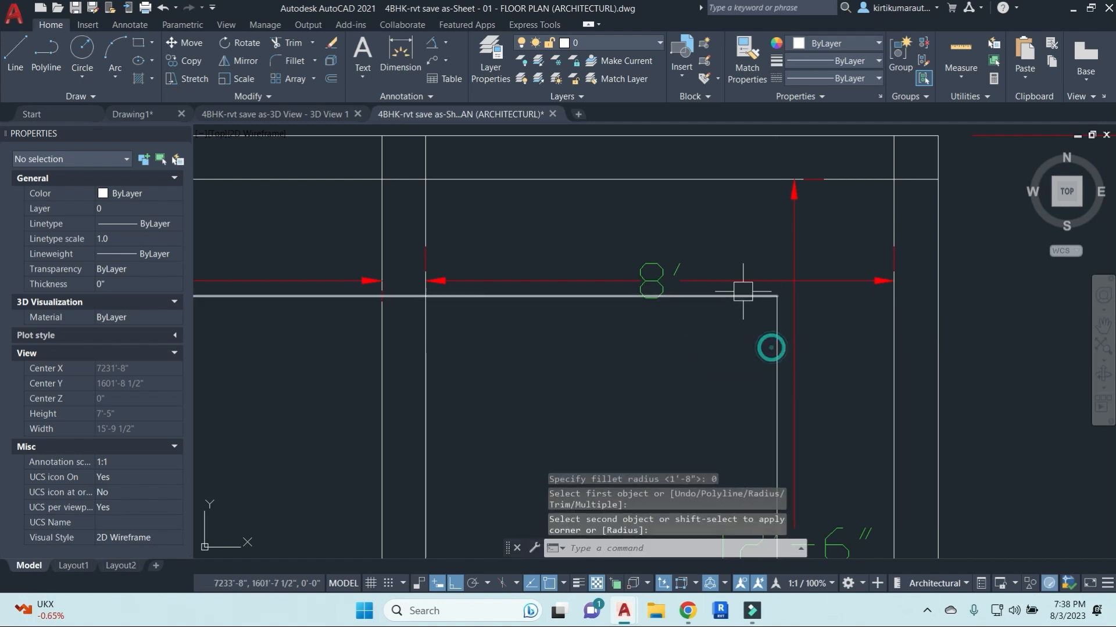
key("Escape")
key("Escape")
key("Escape")
key("Escape")
Trim the horizontal 2' offset line out of the partition wall and erase its remainder left of that wall.
scroll(584, 324, "up", 4)
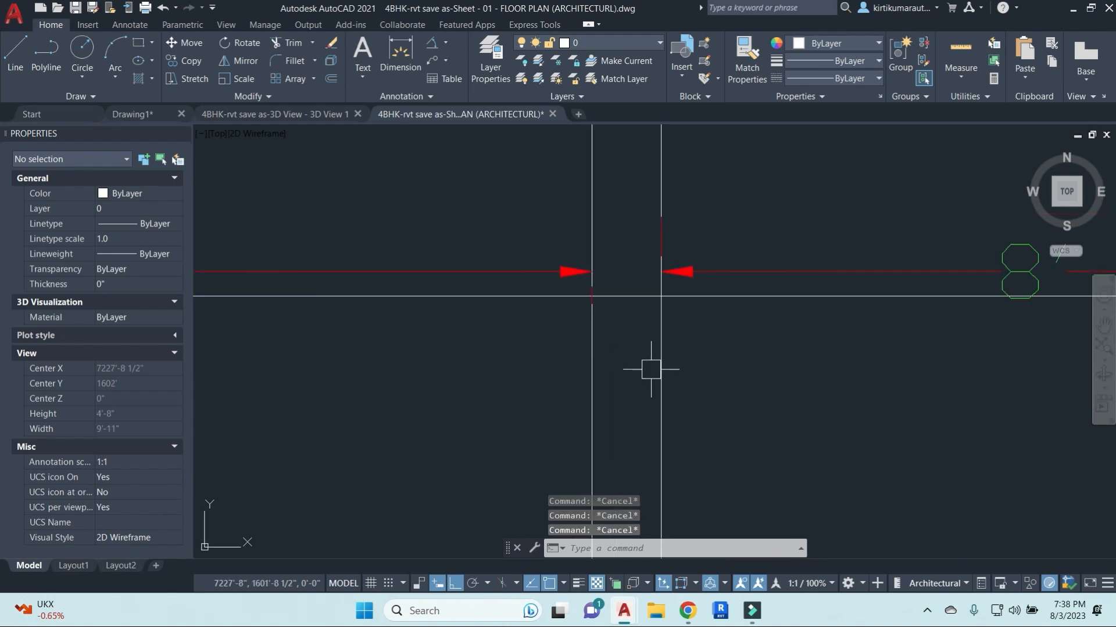
key("Return")
left_click(625, 296)
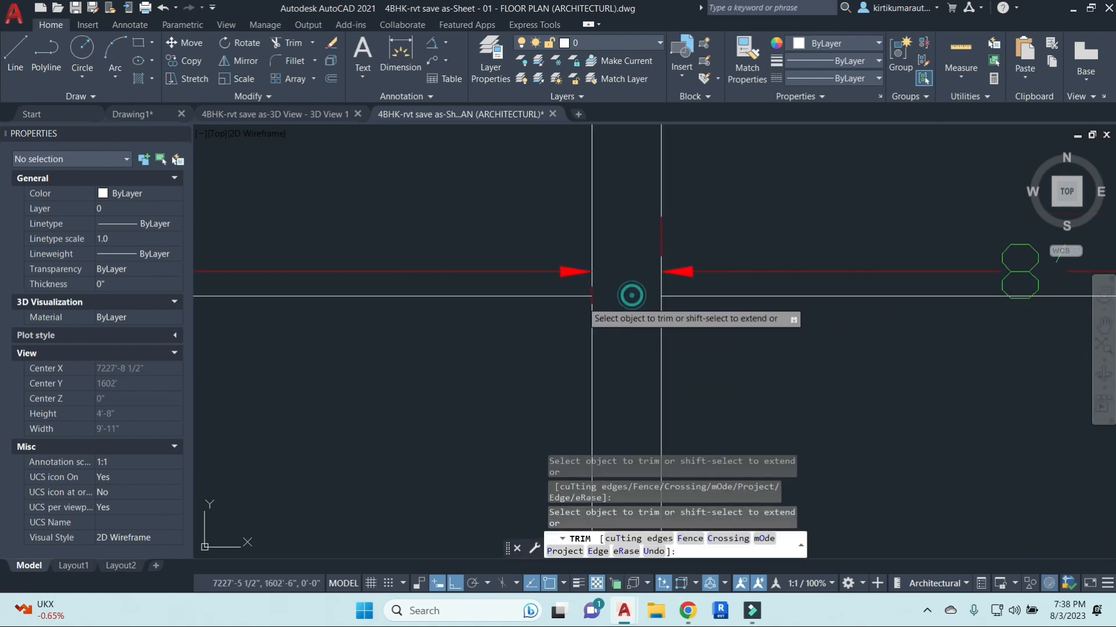
key("Escape")
left_click(527, 297)
key("Escape")
key("Escape")
Trim the vertical 2' offset line below the upper face of the horizontal partition wall.
scroll(639, 325, "down", 3)
scroll(719, 320, "up", 3)
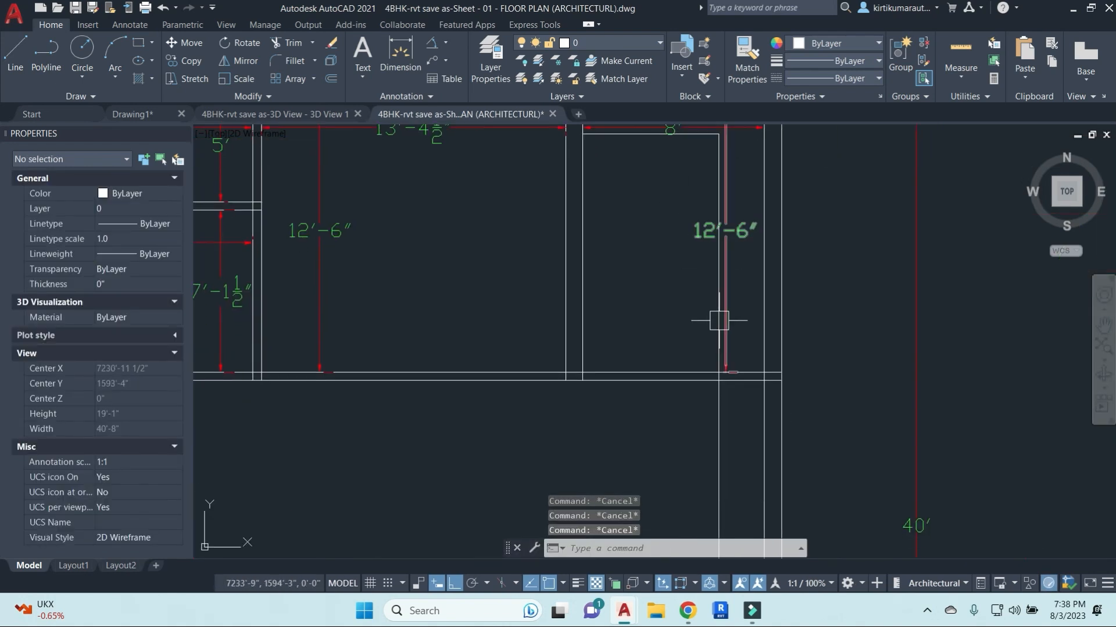
type("tr")
key("Return")
scroll(721, 372, "up", 5)
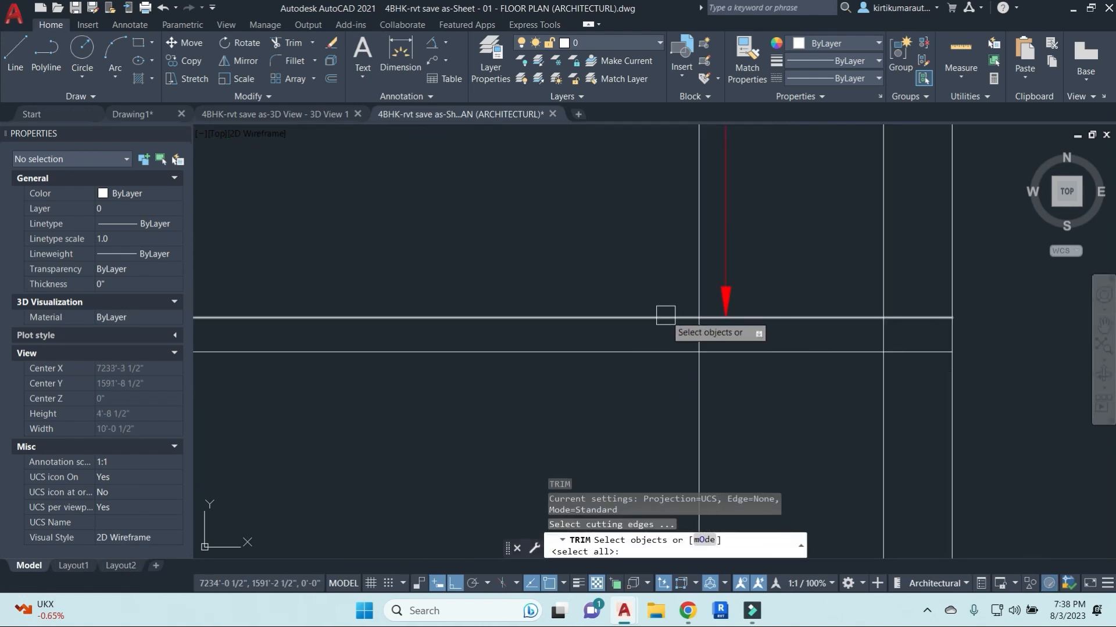
left_click(664, 317)
scroll(585, 299, "down", 3)
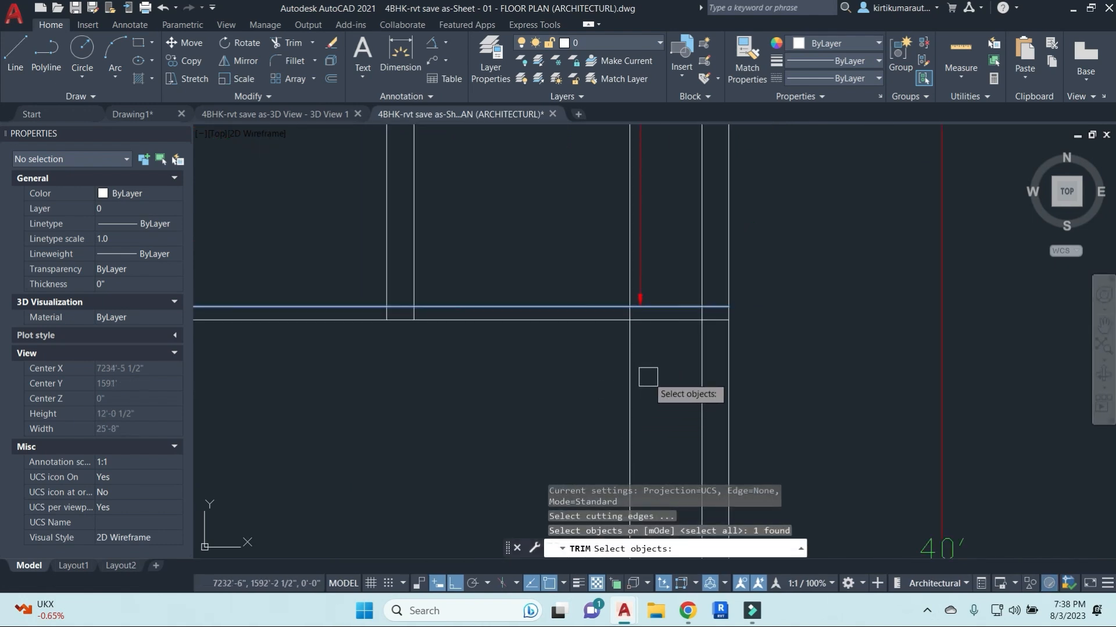
key("Return")
scroll(633, 394, "down", 4)
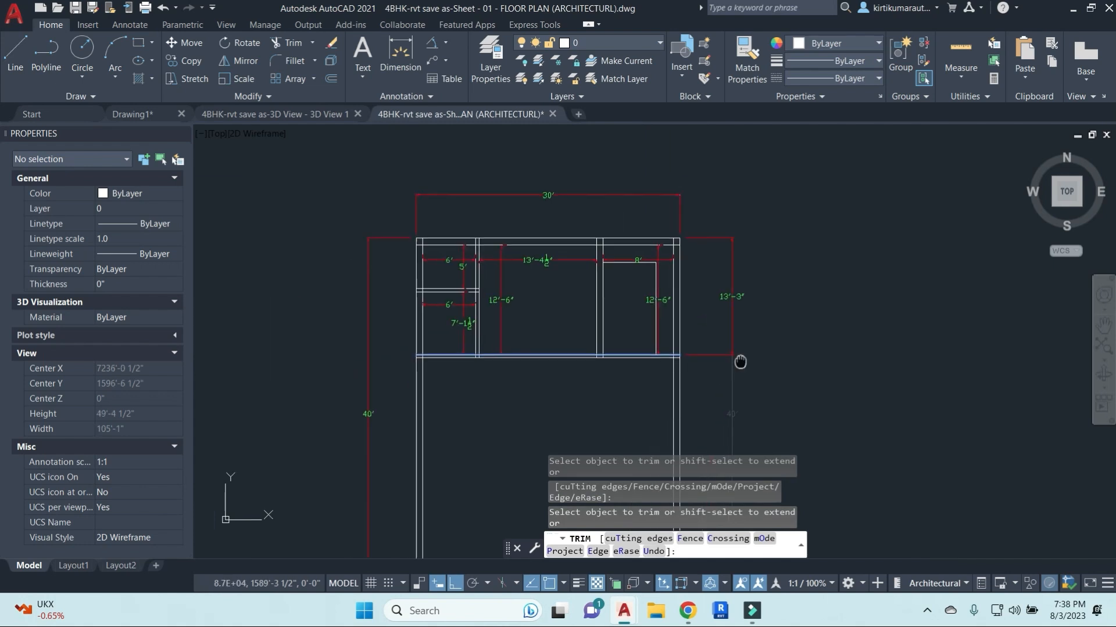
scroll(613, 349, "up", 5)
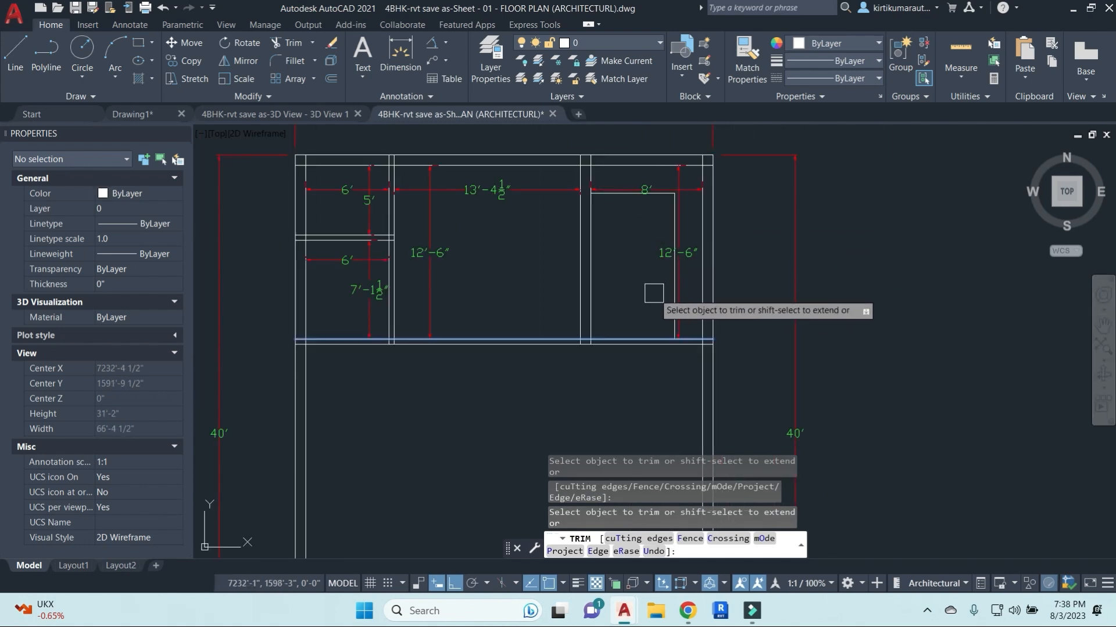
key("Escape")
key("Escape")
key("Escape")
Offset the lower line of the horizontal partition wall 12' downward.
scroll(649, 351, "down", 3)
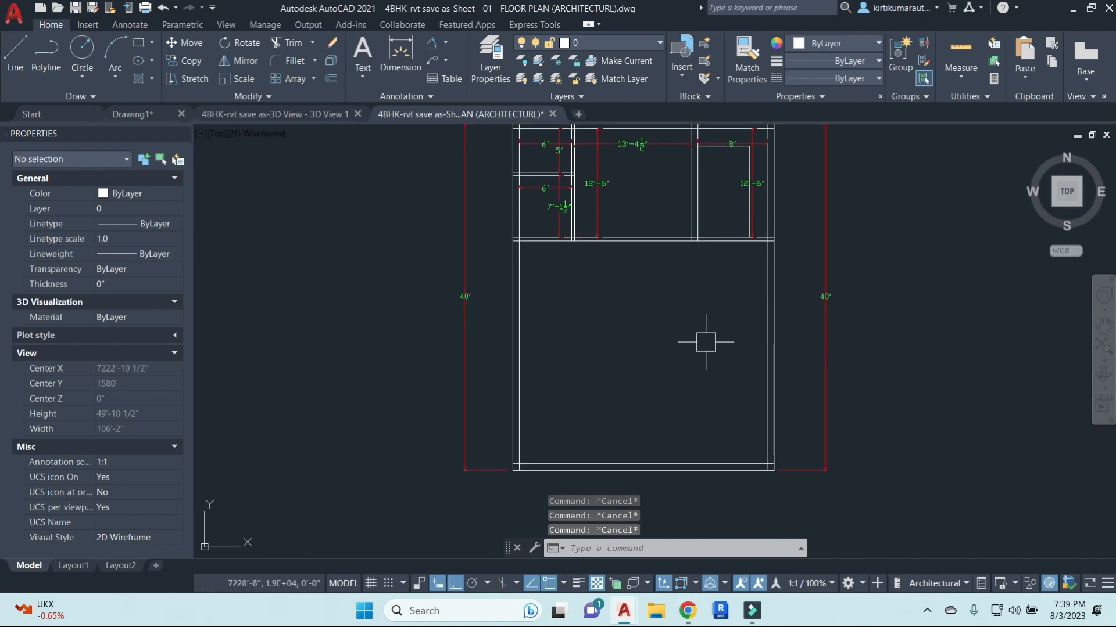
type("o")
key("Return")
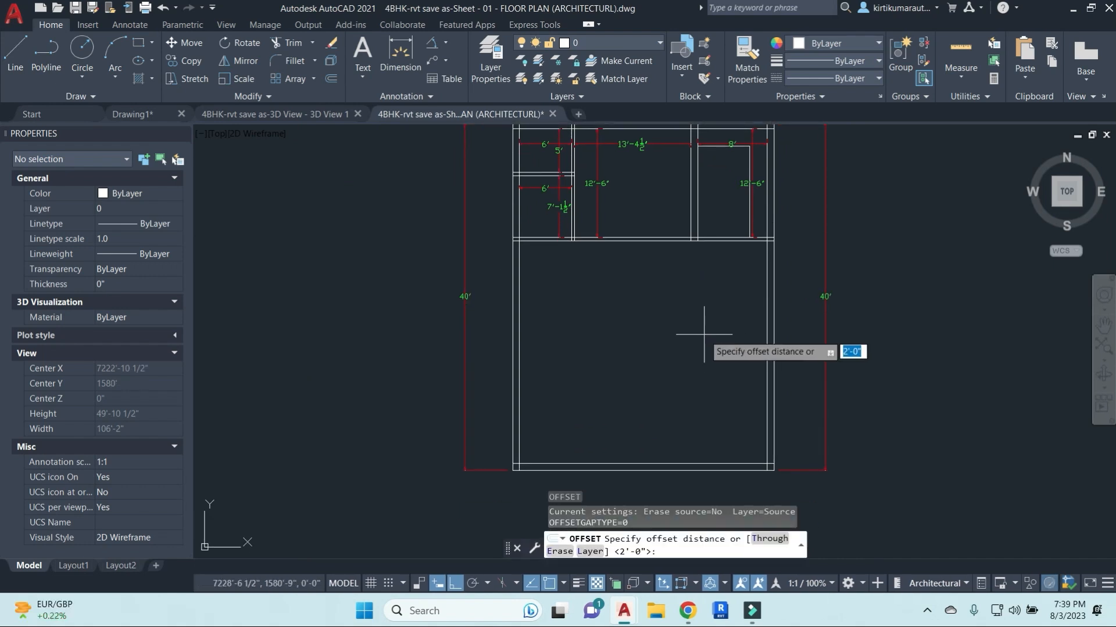
key("Escape")
type("o")
key("Return")
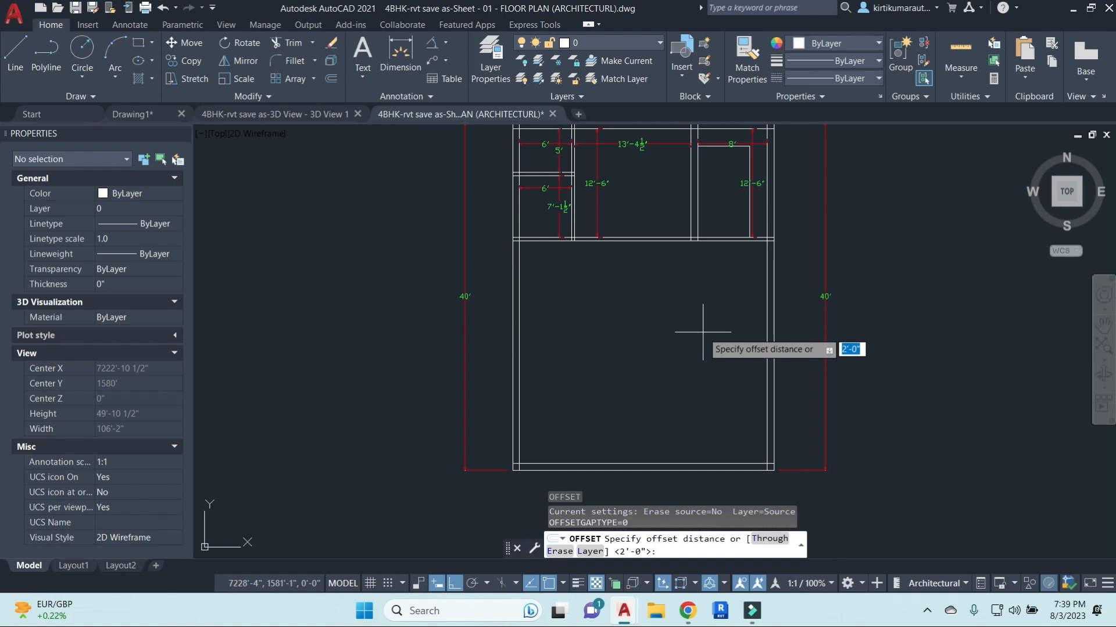
type("12'")
key("Return")
left_click(648, 241)
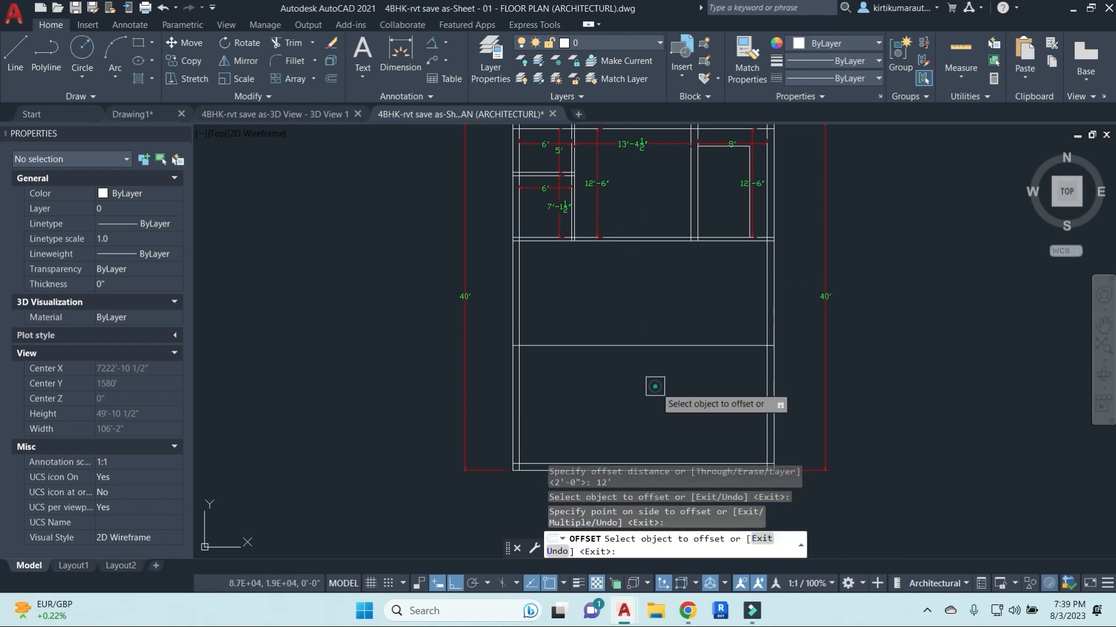
left_click(652, 386)
key("Escape")
Offset the new horizontal partition line 9" downward for the wall's thickness.
type("o")
key("Return")
type("9\"")
key("Return")
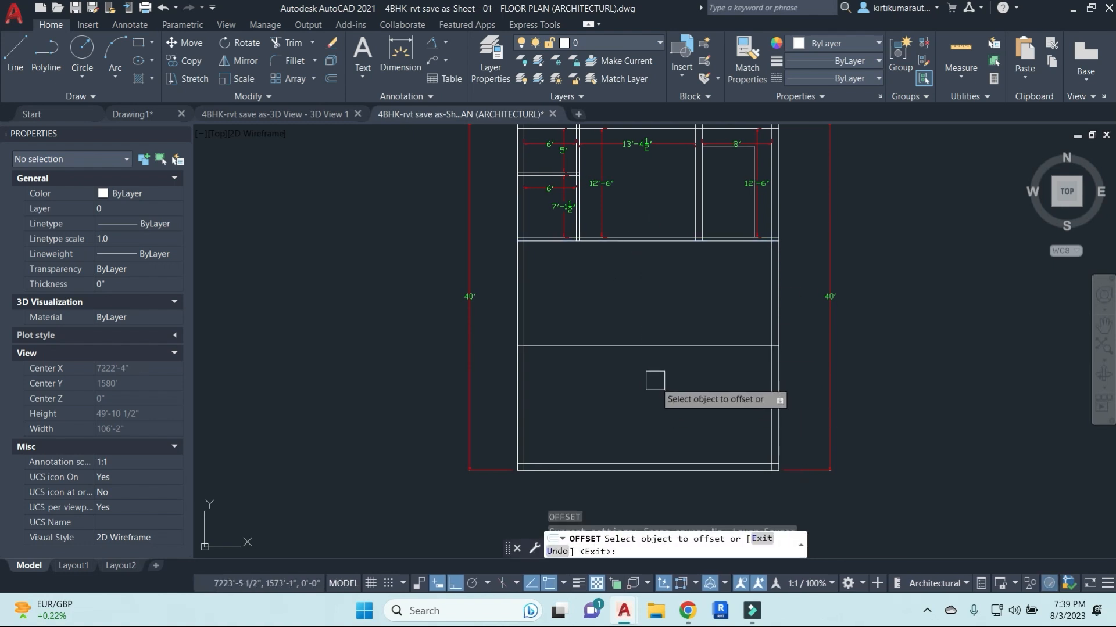
left_click(645, 346)
left_click(643, 372)
middle_click_drag(643, 372, 667, 373)
key("Escape")
key("Escape")
key("Escape")
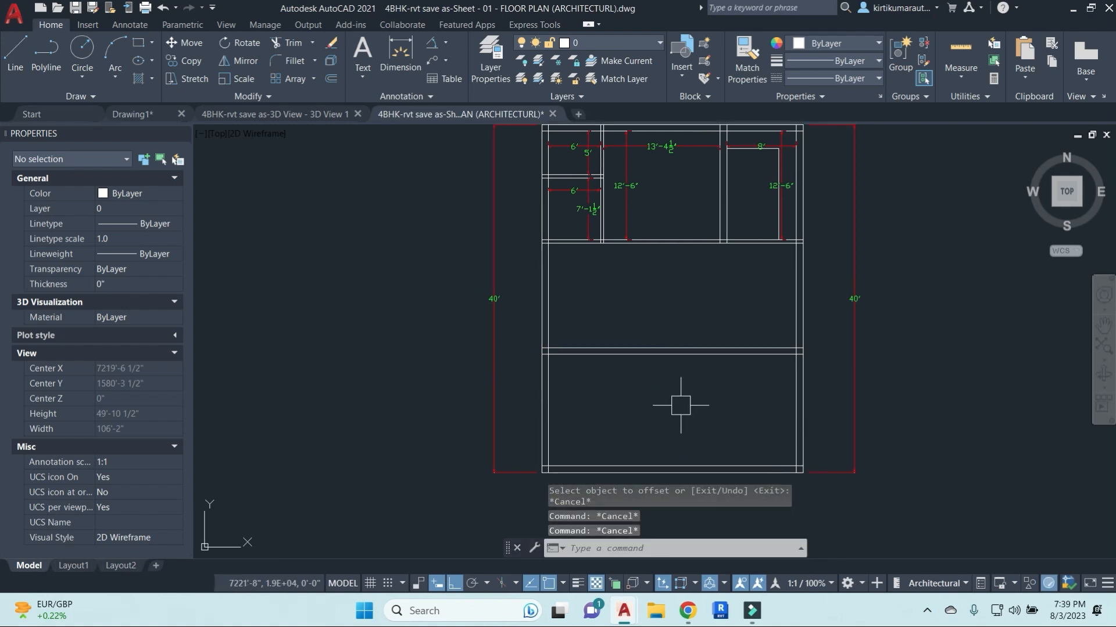
Offset the inner face of the left outer wall 14' to the right.
middle_click_drag(668, 330, 643, 333)
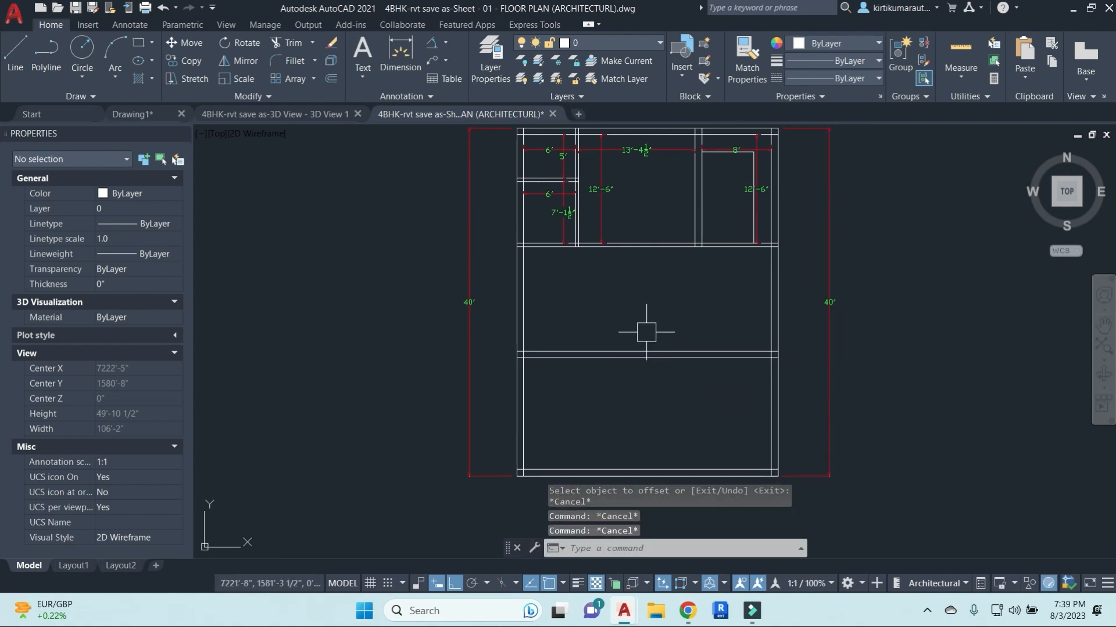
scroll(581, 308, "up", 2)
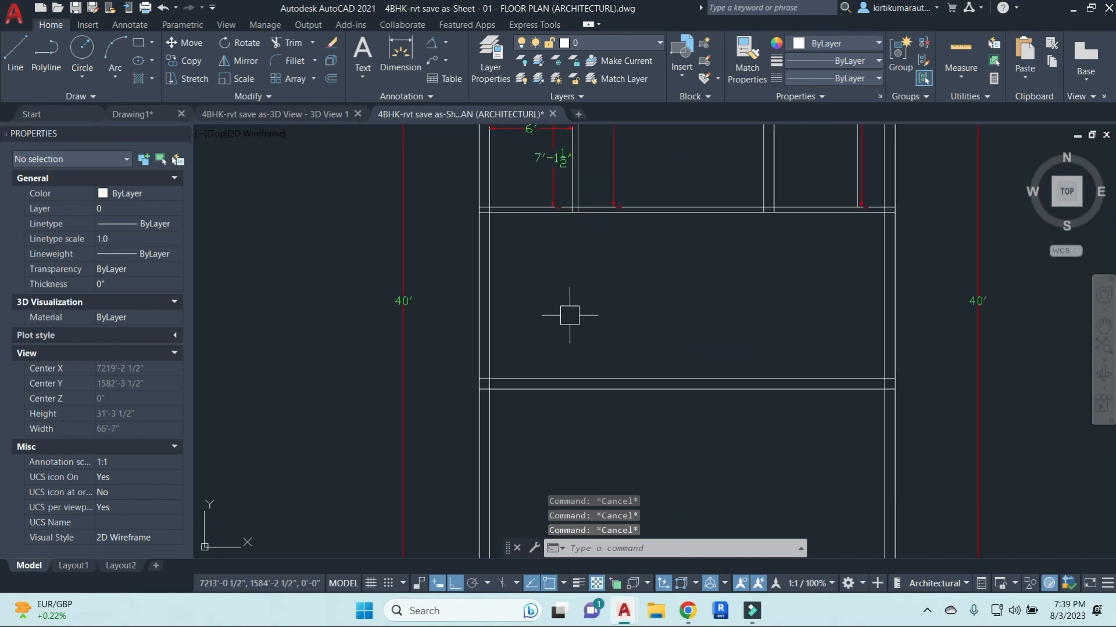
scroll(634, 329, "down", 2)
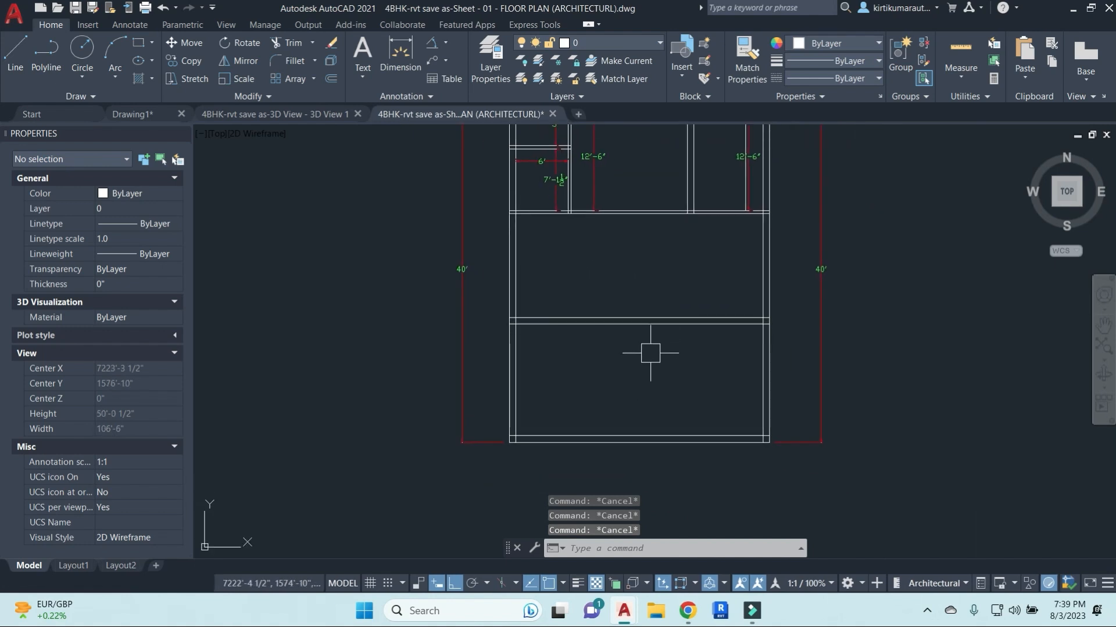
type("o")
key("Return")
type("14")
key("Return")
left_click(513, 395)
left_click(663, 396)
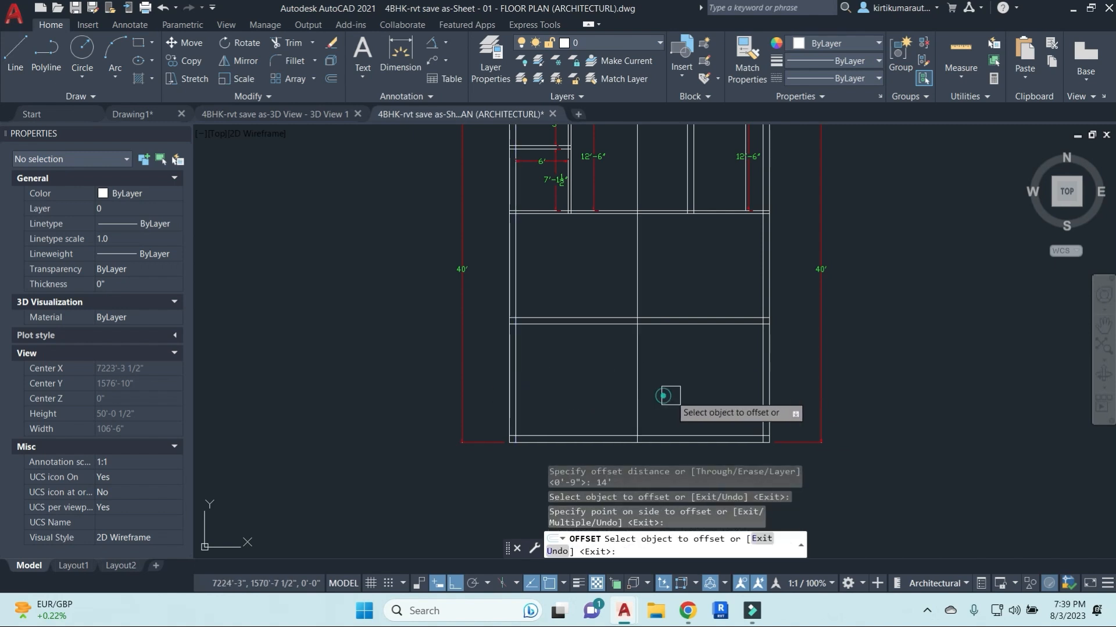
key("Escape")
key("Escape")
key("Escape")
Offset the new vertical line in the lower area 9" to the right for the partition wall's thickness.
type("o")
key("Return")
type("9")
key("Return")
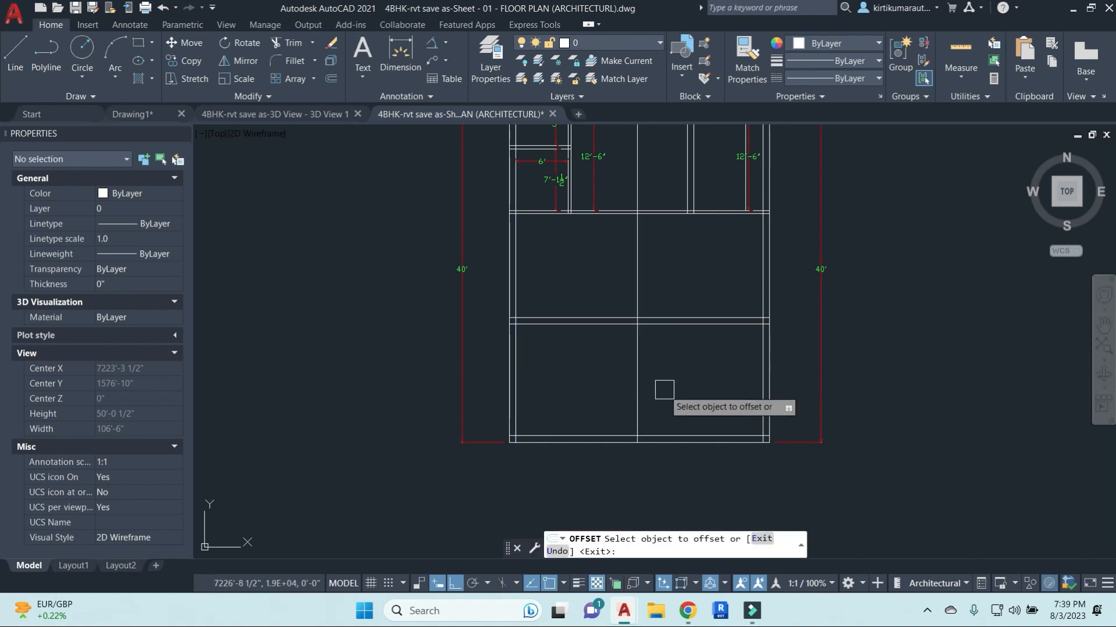
left_click(639, 396)
left_click(674, 388)
key("Escape")
key("Escape")
Trim both lines of the vertical partition above the upper face of the lower horizontal partition wall.
type("tr")
key("Return")
scroll(670, 346, "up", 4)
key("Escape")
key("Escape")
type("tr")
key("Return")
key("Return")
left_click(678, 225)
left_click(533, 221)
key("Escape")
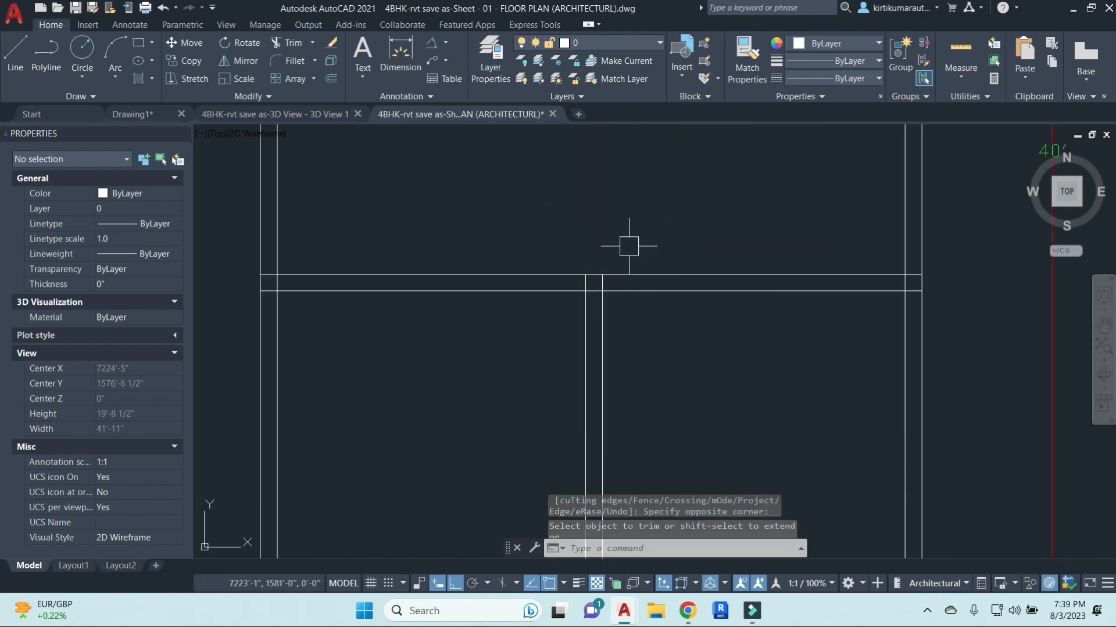
Trim both vertical partition lines where they cross inside the thickness of the lower horizontal wall.
scroll(655, 428, "down", 3)
key("Escape")
key("Escape")
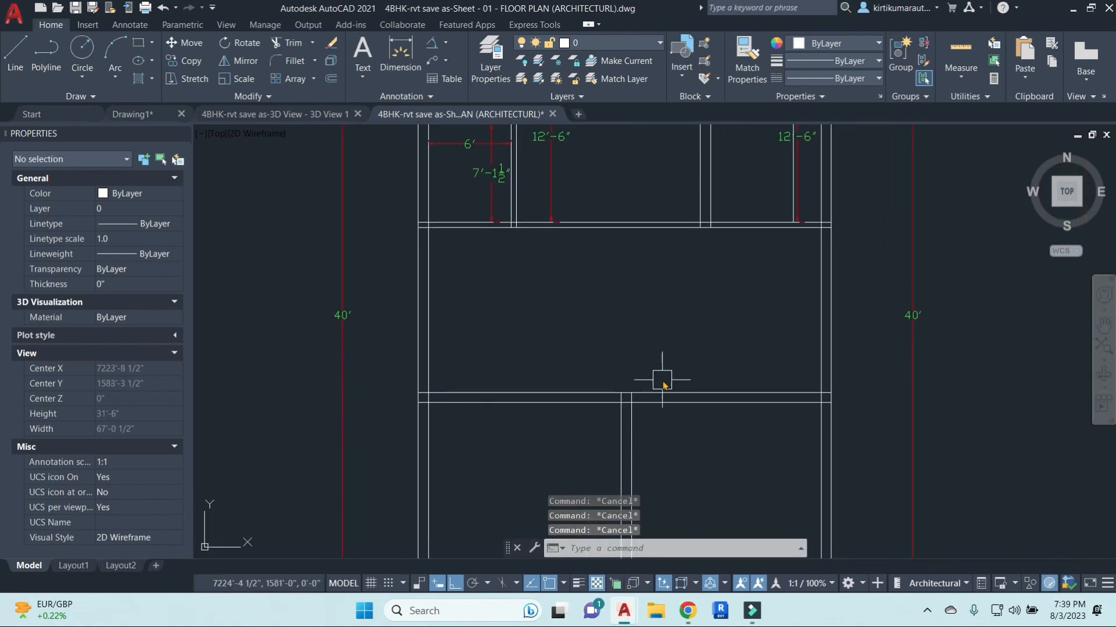
type("tr")
key("Return")
key("Return")
scroll(649, 397, "up", 3)
left_click(625, 399)
left_click(555, 399)
scroll(695, 359, "down", 5)
middle_click_drag(715, 409, 679, 340)
key("Escape")
key("Escape")
Extend the left line of the vertical partition up to the upper line of the lower horizontal wall.
middle_click_drag(606, 332, 606, 392)
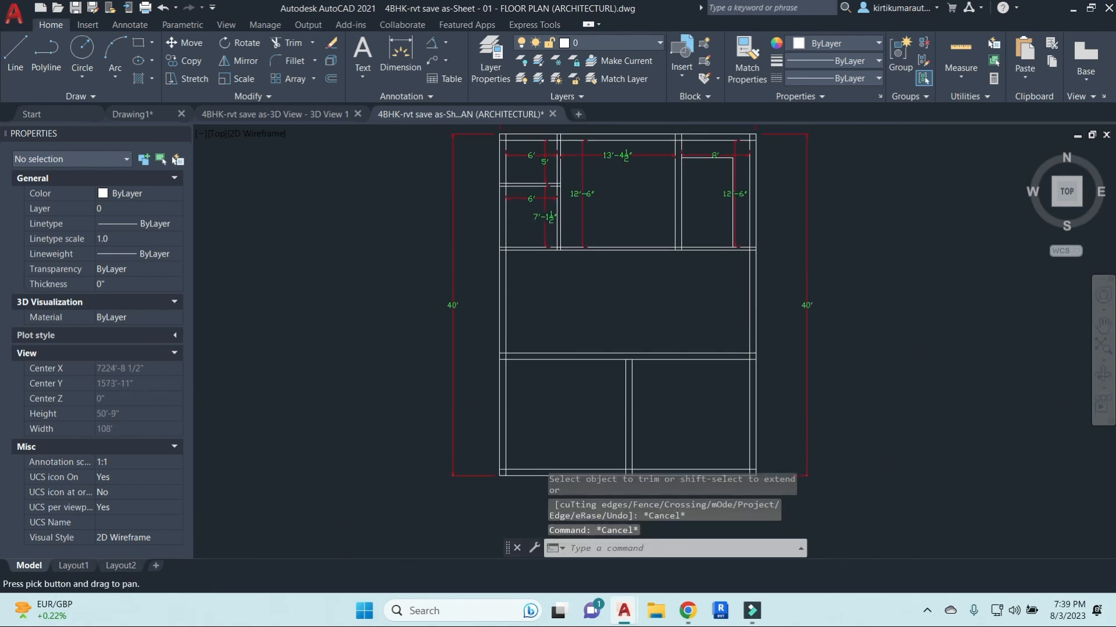
middle_click_drag(596, 302, 634, 287)
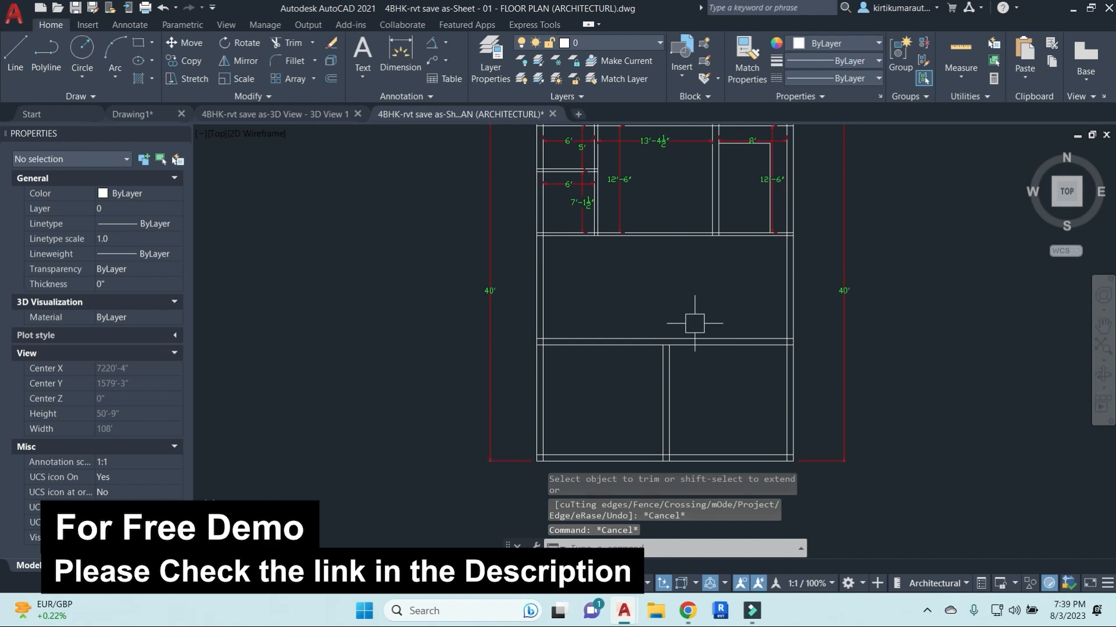
key("Escape")
key("Escape")
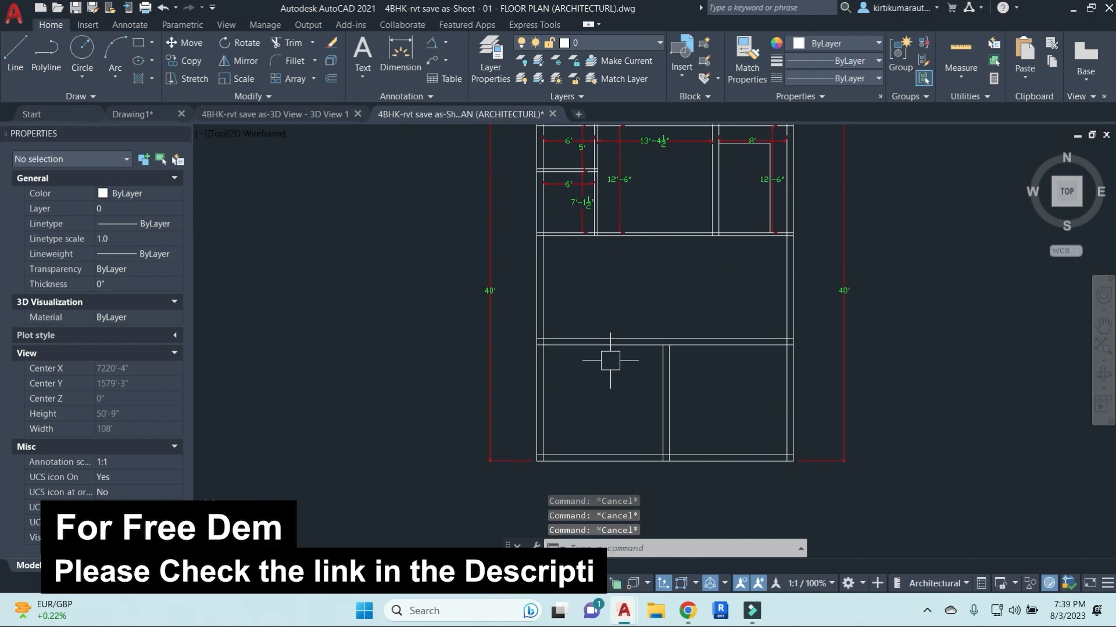
scroll(627, 364, "up", 2)
type("ex")
key("Return")
left_click(677, 323)
key("Return")
key("Escape")
key("Escape")
scroll(567, 323, "up", 2)
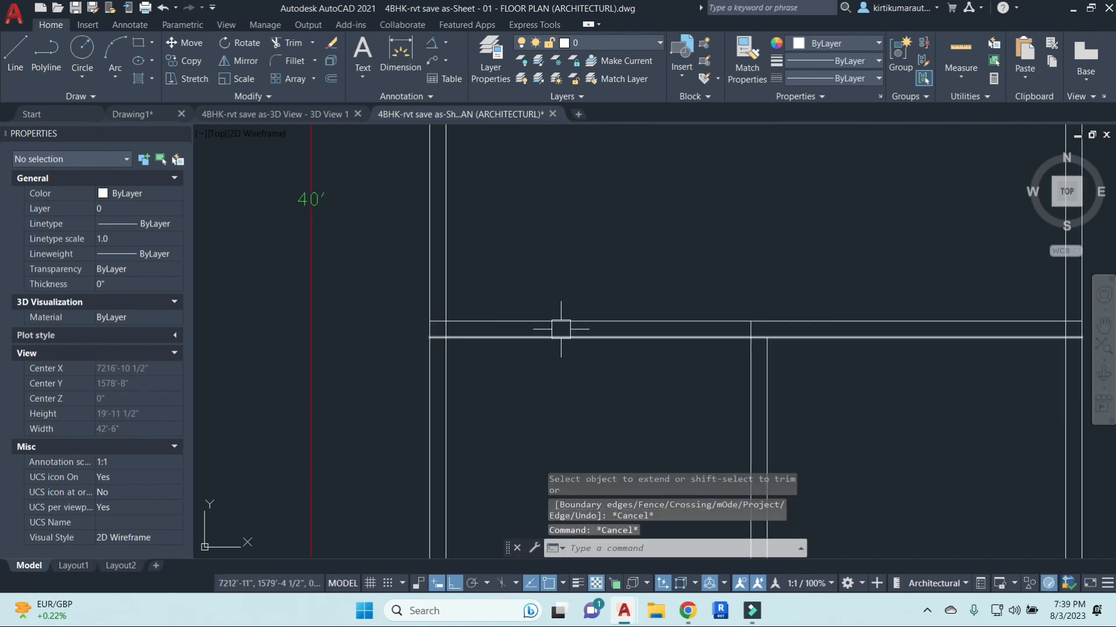
Add a horizontal linear dimension across the lower-left room between the outer wall's inner face and the vertical partition.
key("Escape")
key("Escape")
type("dli")
key("Return")
left_click(749, 395)
left_click(446, 396)
left_click(450, 397)
key("Escape")
key("Escape")
key("Escape")
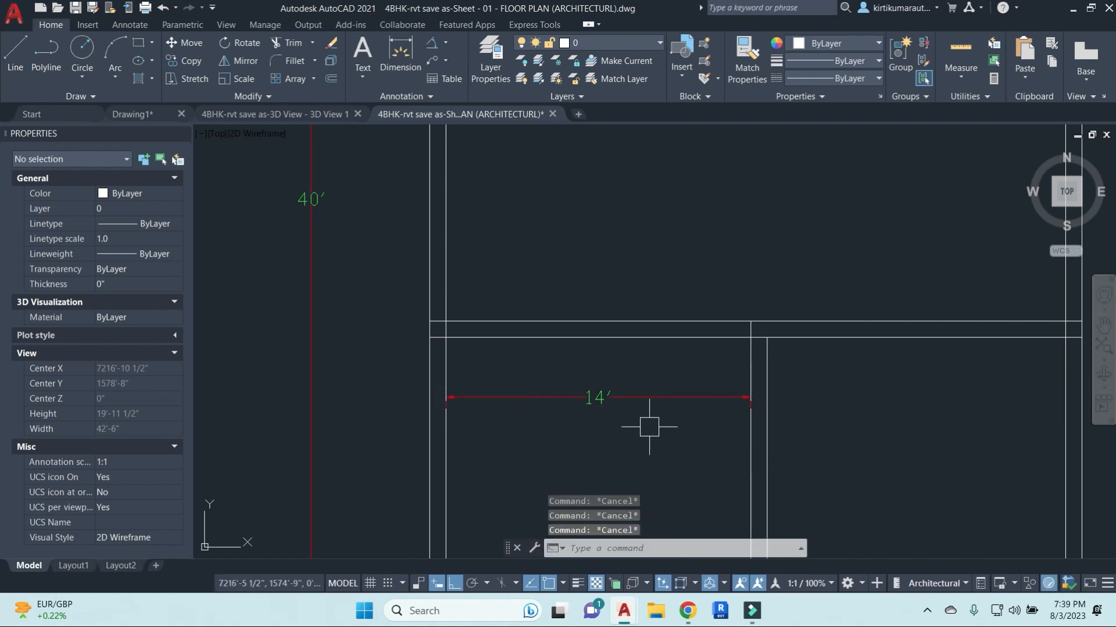
Try to offset the left line of the vertical partition 3.6" to the left and delete the copy.
type("o")
key("Return")
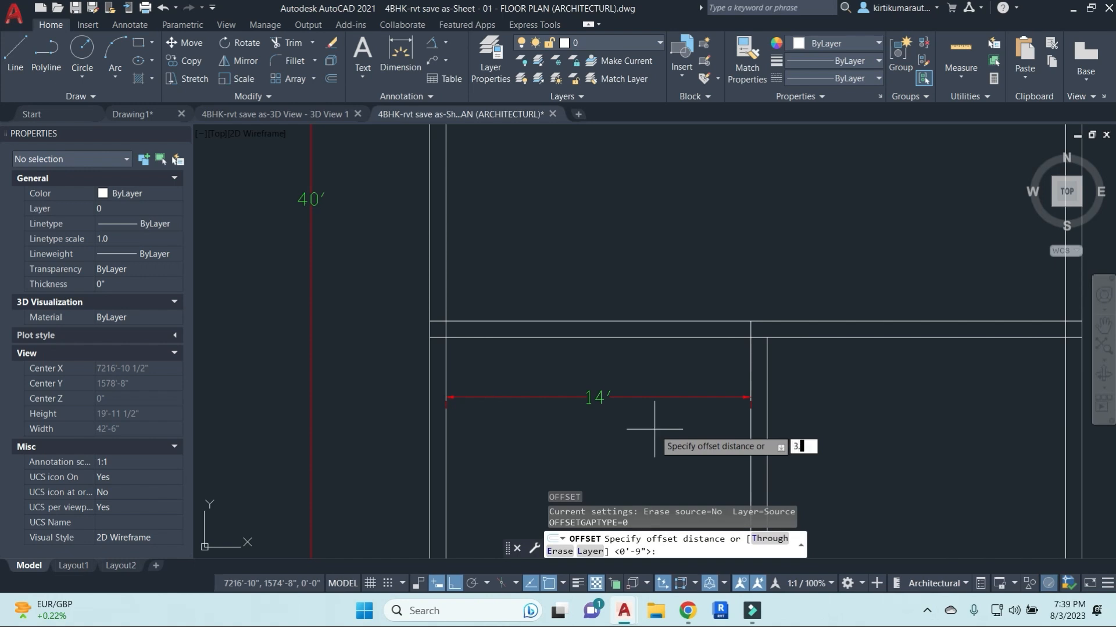
type("3.6\"")
key("Return")
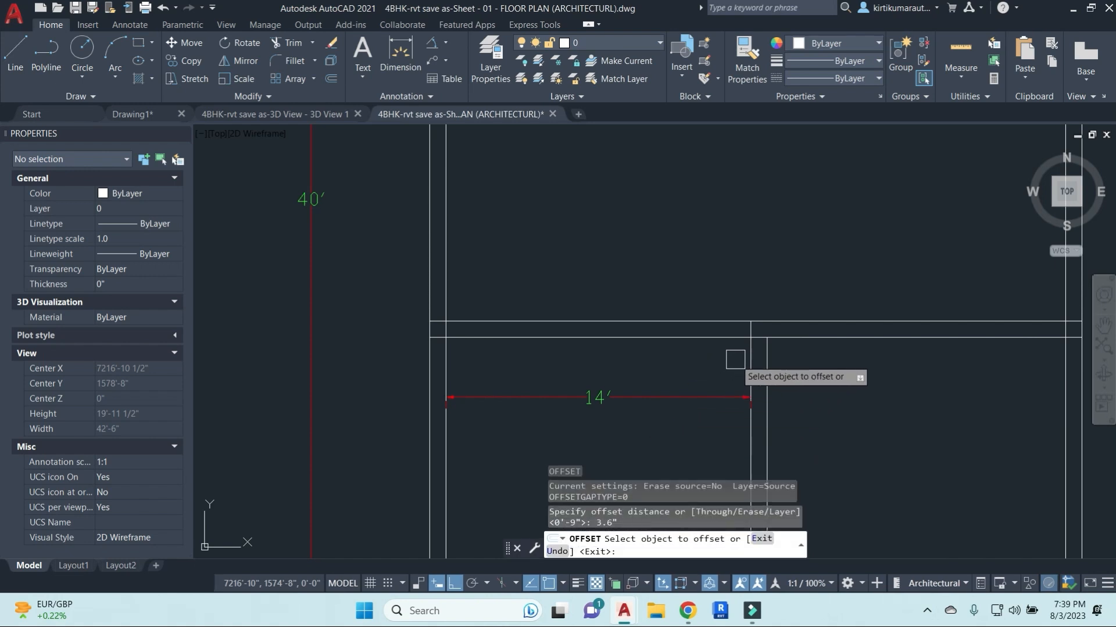
left_click(750, 364)
left_click(598, 383)
key("Escape")
key("Escape")
key("Escape")
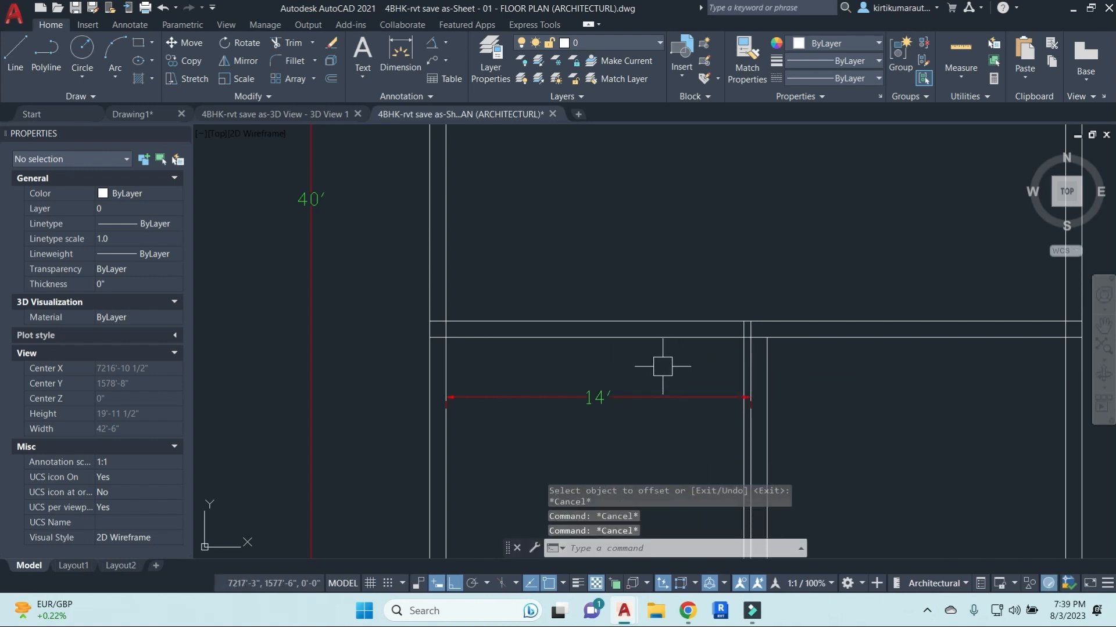
left_click(744, 358)
key("Delete")
Offset the vertical partition's left line and the left outer wall's inner face 3'-6" into the lower-left room.
type("o")
key("Return")
type("3")
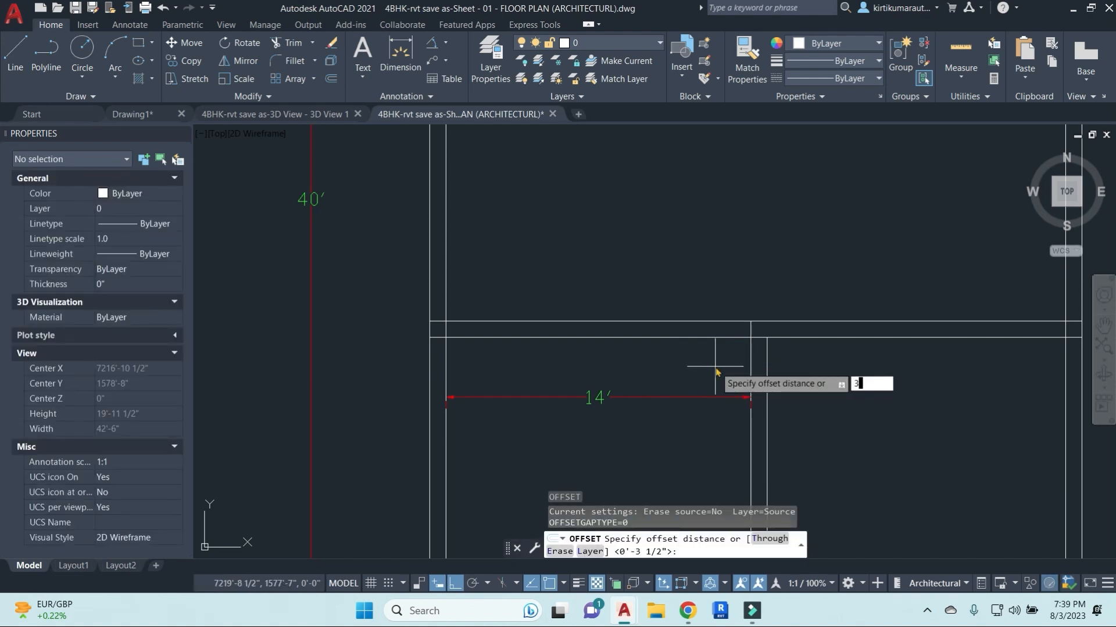
type("'-6\"")
key("Return")
left_click(750, 368)
left_click(668, 372)
left_click(446, 363)
left_click(583, 364)
key("Escape")
key("Escape")
type("dli")
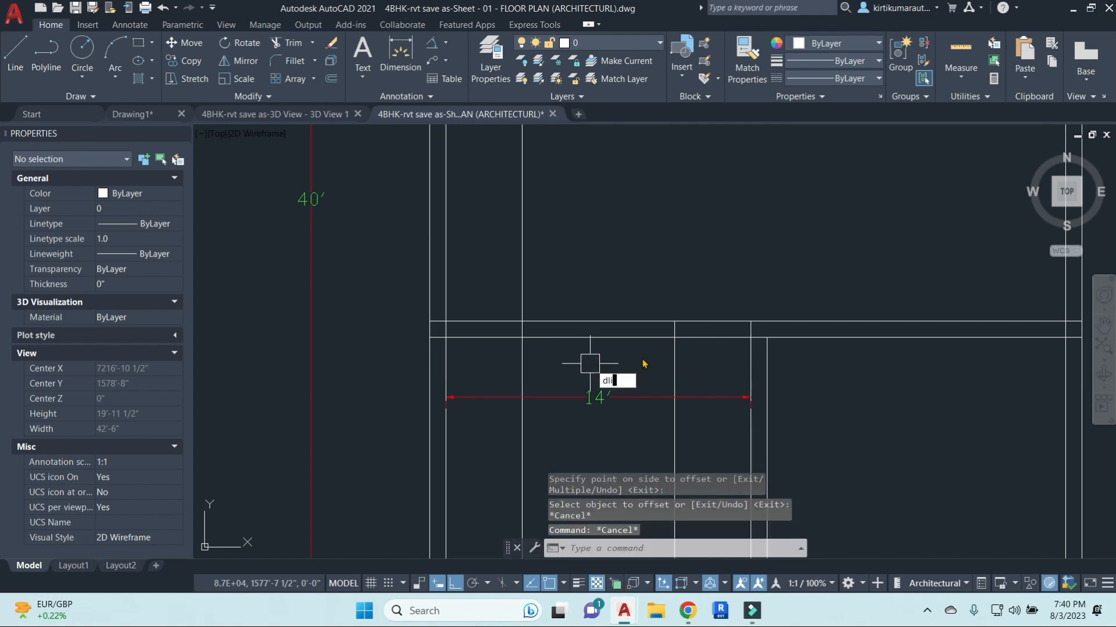
key("Return")
left_click(673, 338)
left_click(522, 337)
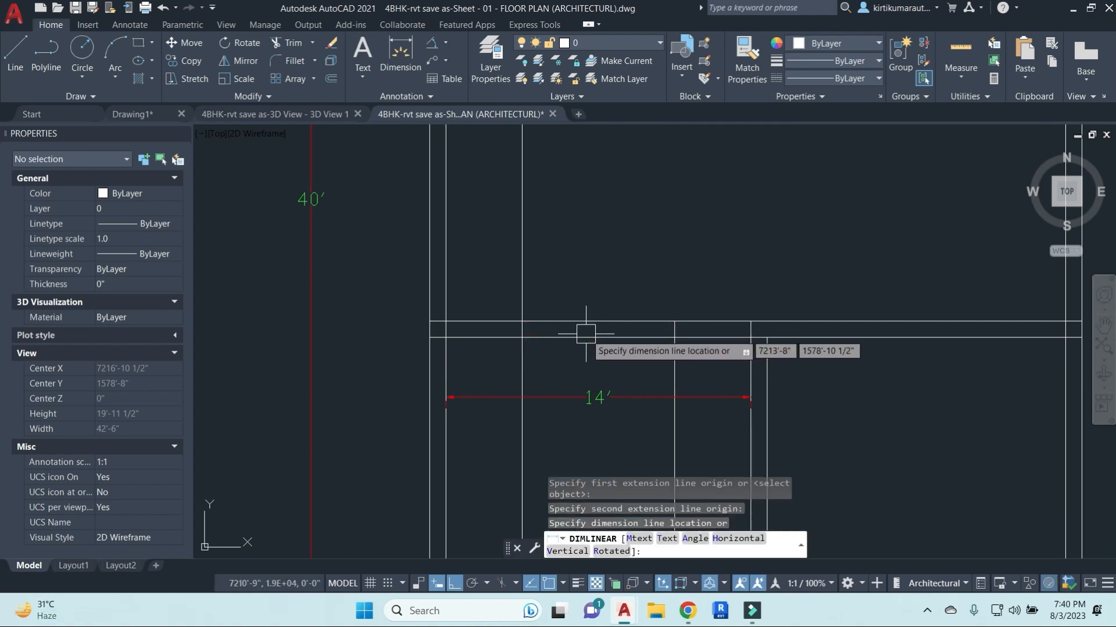
key("Escape")
key("Escape")
key("Escape")
Trim the two lower horizontal wall lines between the 3'-6" offset lines to open the wall.
middle_click_drag(608, 371, 643, 406)
type("tr")
key("Return")
left_click_drag(660, 391, 618, 304)
key("Escape")
Fillet the ends of the cut horizontal wall lines with the vertical offset line, using radius 0, to close the opening's jamb.
type("f")
key("Return")
left_click(517, 352)
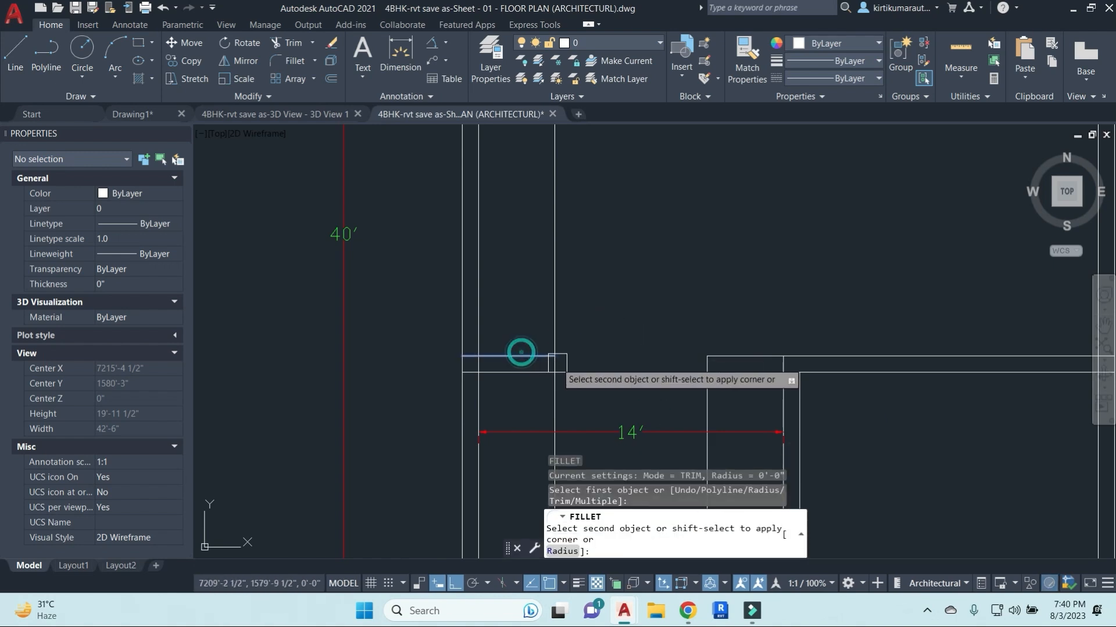
scroll(535, 360, "up", 4)
key("Return")
left_click(509, 385)
left_click(545, 367)
scroll(699, 372, "down", 5)
middle_click_drag(767, 367, 580, 318)
scroll(609, 330, "up", 5)
scroll(686, 372, "down", 2)
key("Escape")
key("Escape")
type("m")
key("Return")
key("Escape")
key("Escape")
Draw two crossing diagonal lines between the opposite jamb corners of the opening in the lower horizontal wall.
type("l")
key("Return")
left_click(712, 308)
left_click(472, 334)
key("Return")
key("Return")
left_click(473, 309)
left_click(712, 334)
key("Escape")
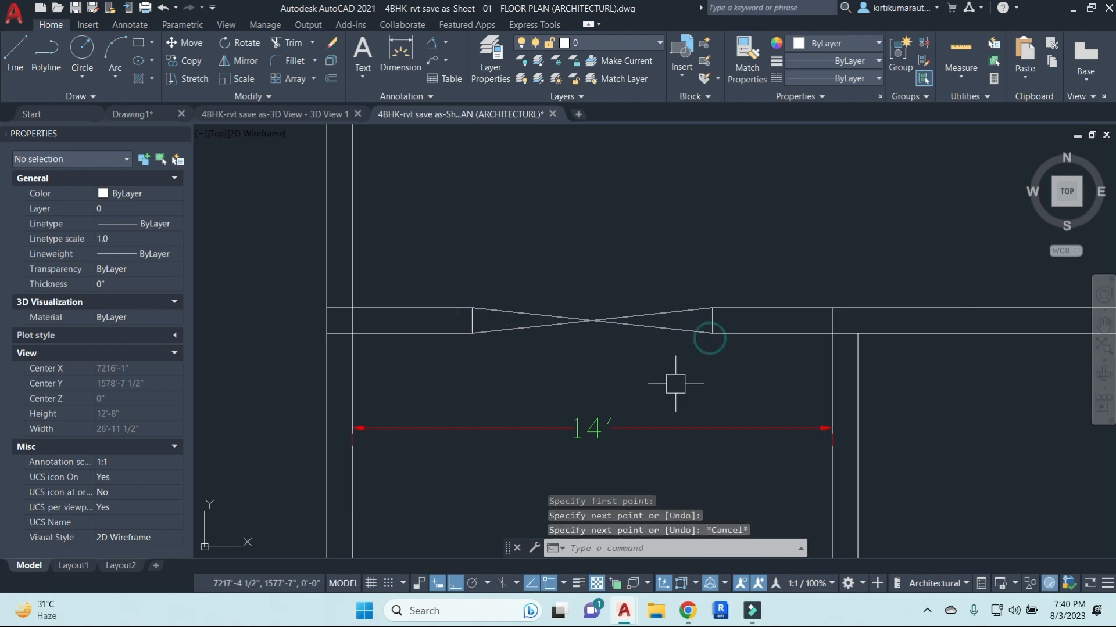
Extend the right line of the vertical partition up to the upper line of the lower horizontal wall.
scroll(671, 385, "down", 4)
key("Escape")
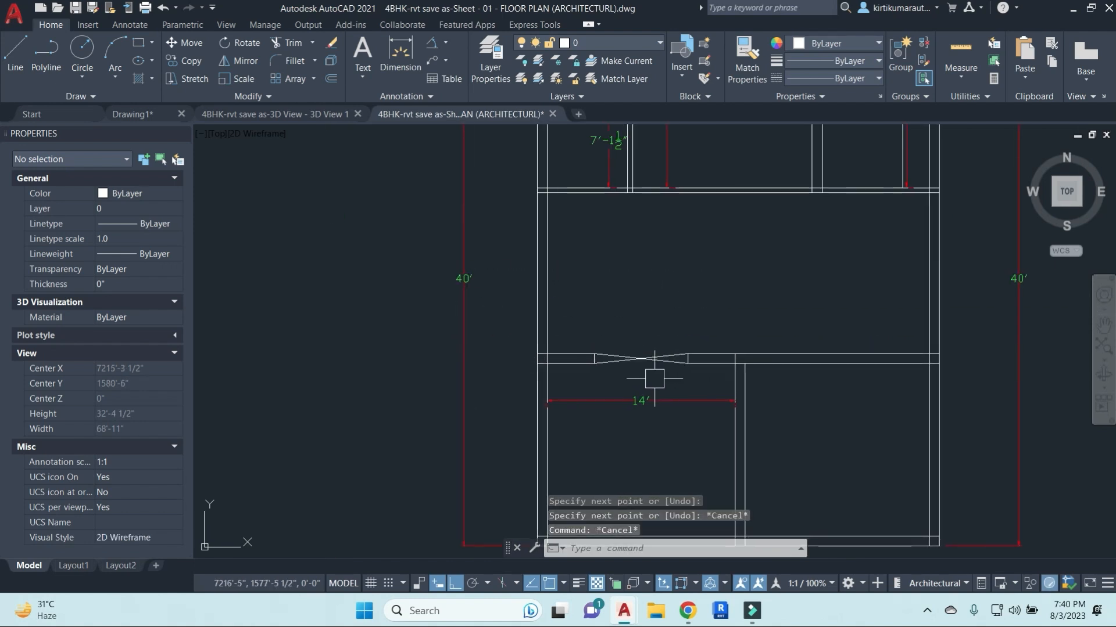
middle_click_drag(725, 378, 561, 372)
key("Escape")
key("Escape")
middle_click_drag(630, 373, 627, 339)
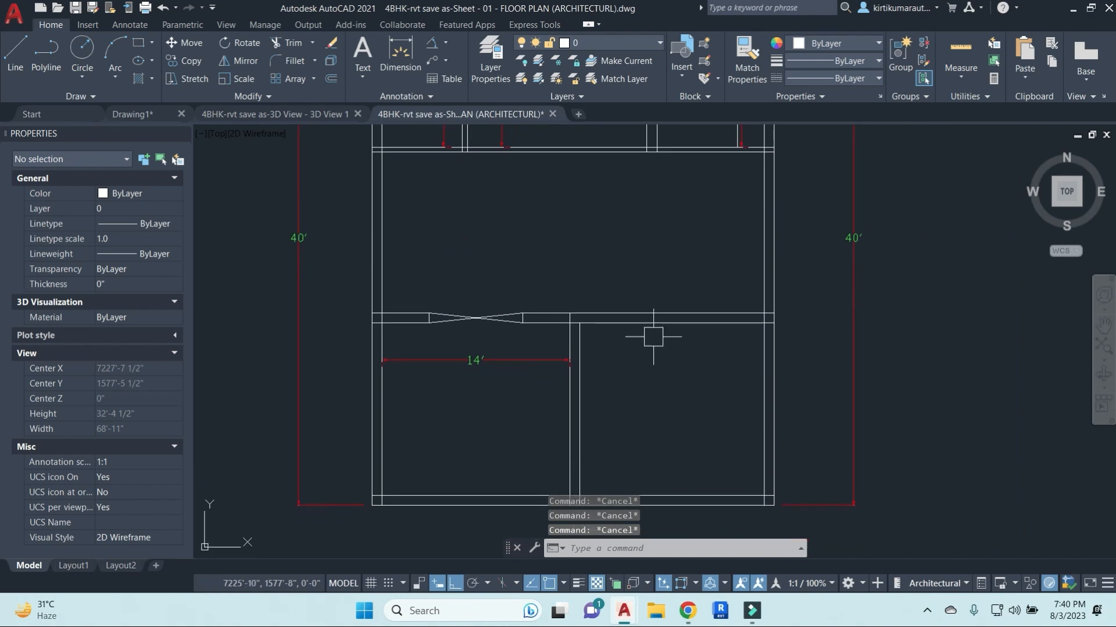
middle_click_drag(649, 440, 636, 332)
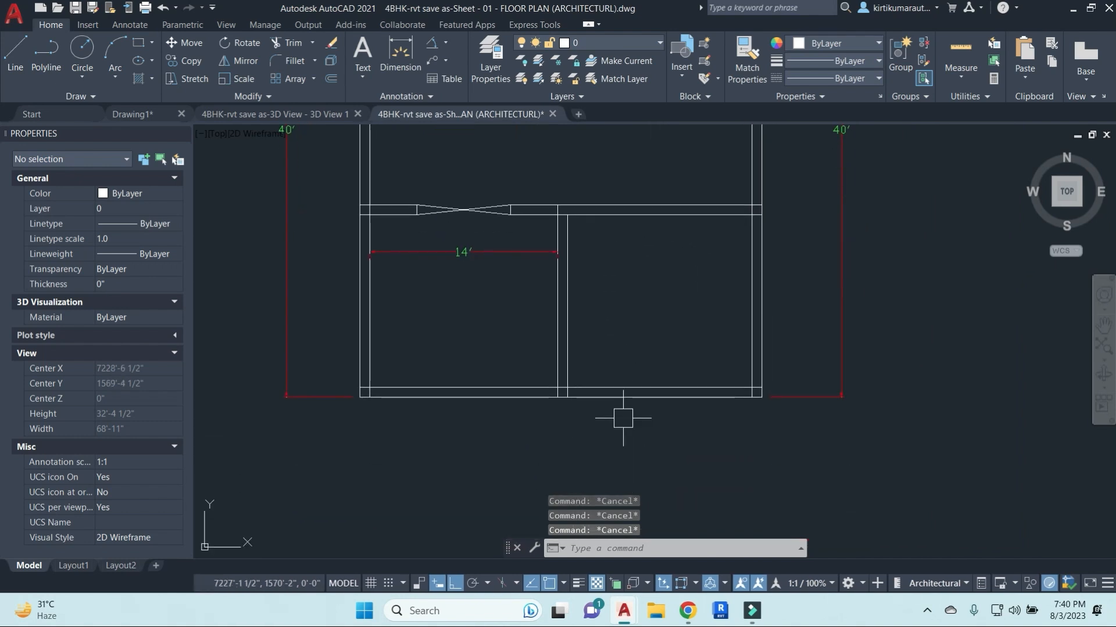
middle_click_drag(661, 278, 693, 388)
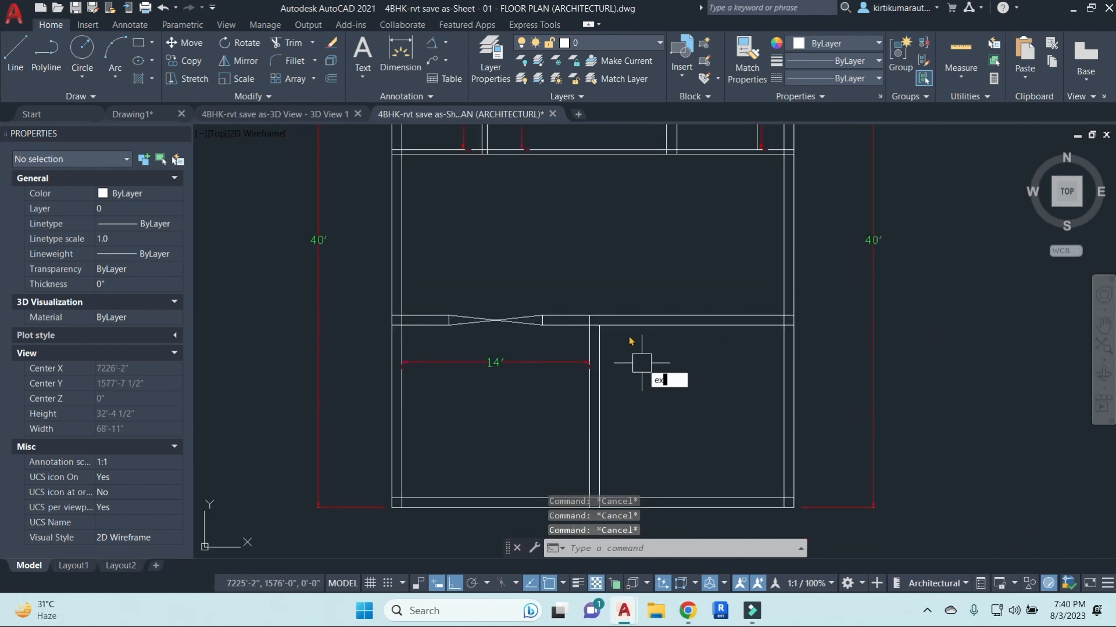
key("Return")
key("Return")
key("Escape")
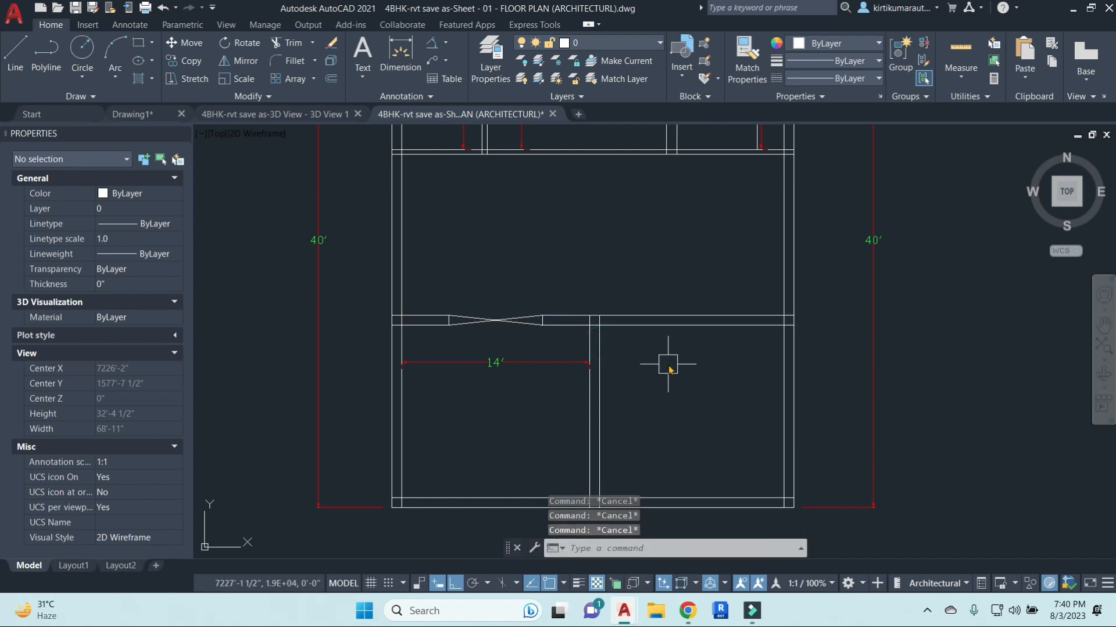
type("o")
key("Return")
key("Return")
key("Escape")
key("Escape")
key("Escape")
Offset the right line of the vertical partition 4' to the right into the lower-right room.
scroll(604, 340, "up", 3)
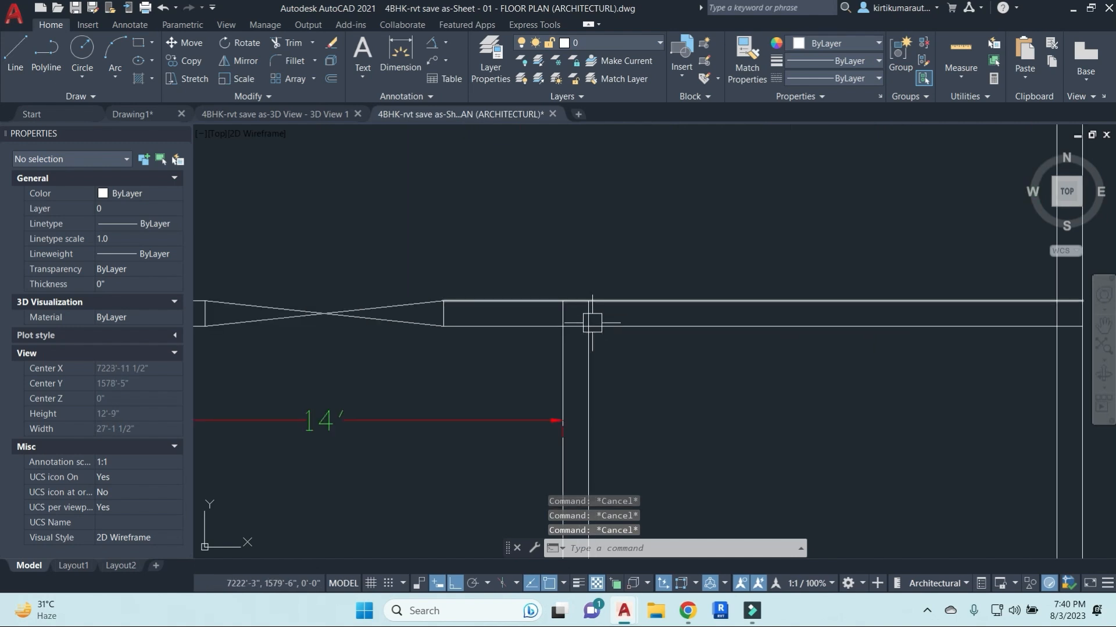
scroll(611, 354, "down", 1)
scroll(620, 366, "down", 4)
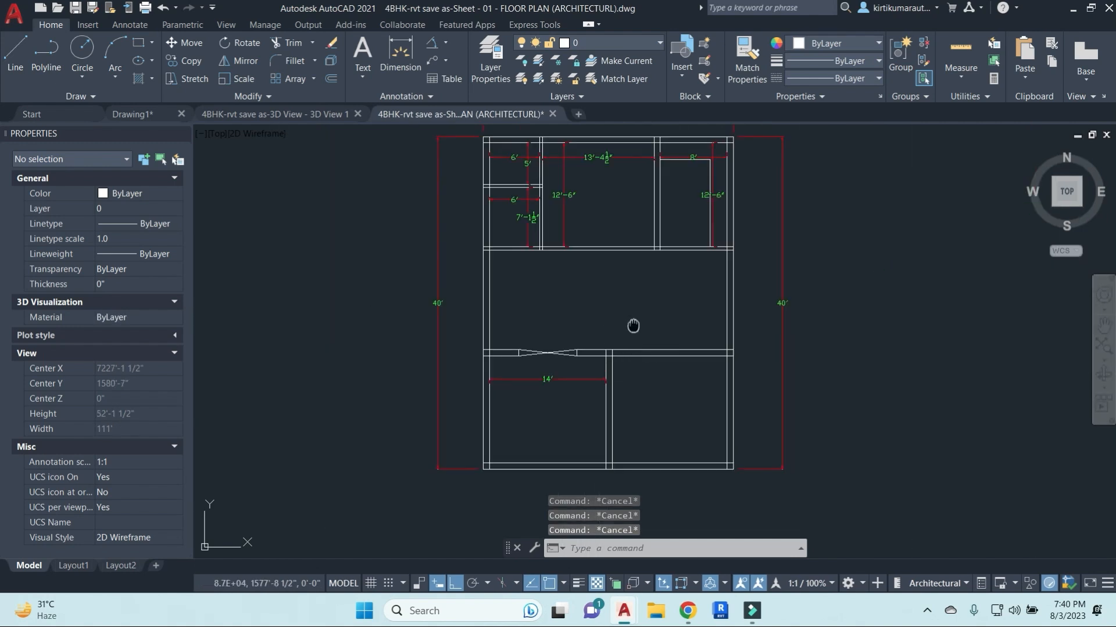
middle_click_drag(632, 326, 638, 340)
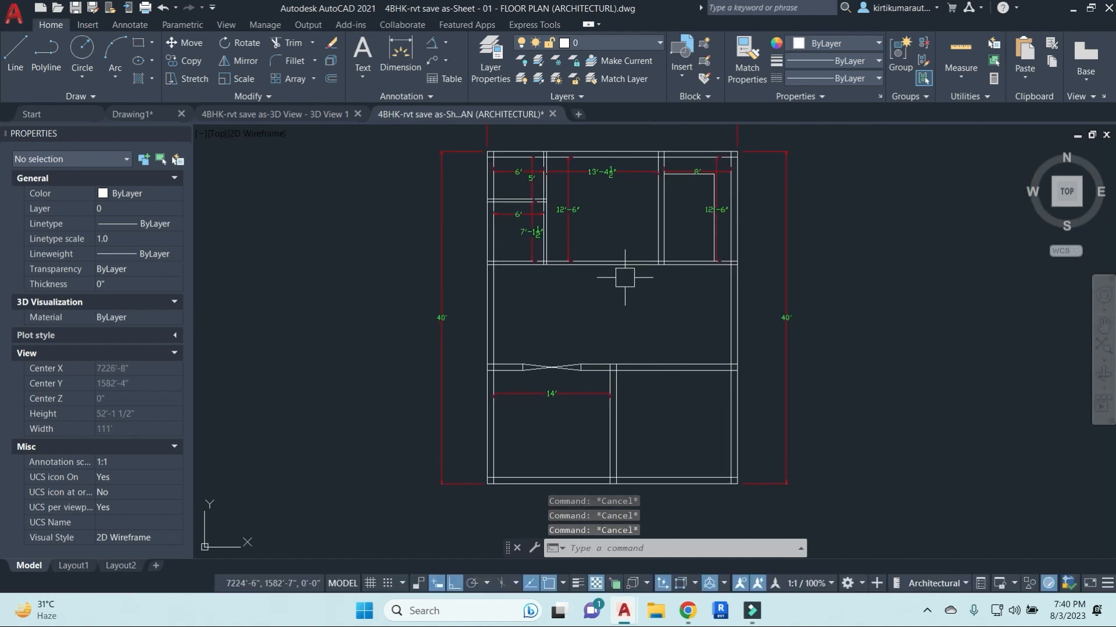
middle_click_drag(656, 329, 676, 343)
type("o")
key("Return")
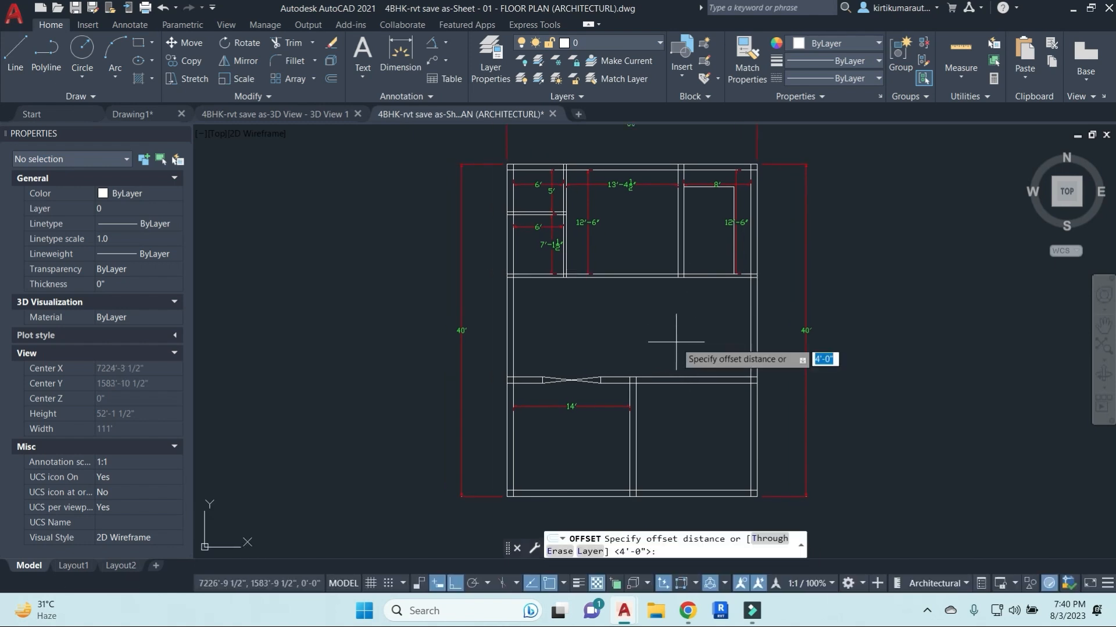
type("4'")
key("Return")
scroll(647, 402, "up", 4)
left_click(620, 414)
left_click(787, 417)
middle_click_drag(753, 417, 713, 321)
scroll(713, 320, "down", 2)
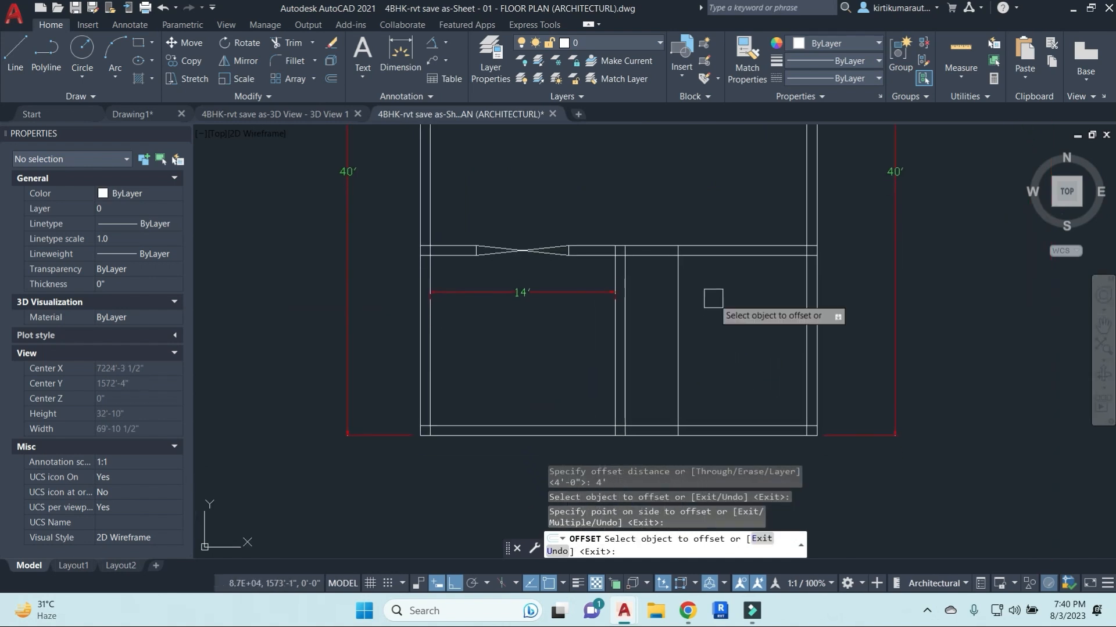
key("Escape")
key("Escape")
key("Escape")
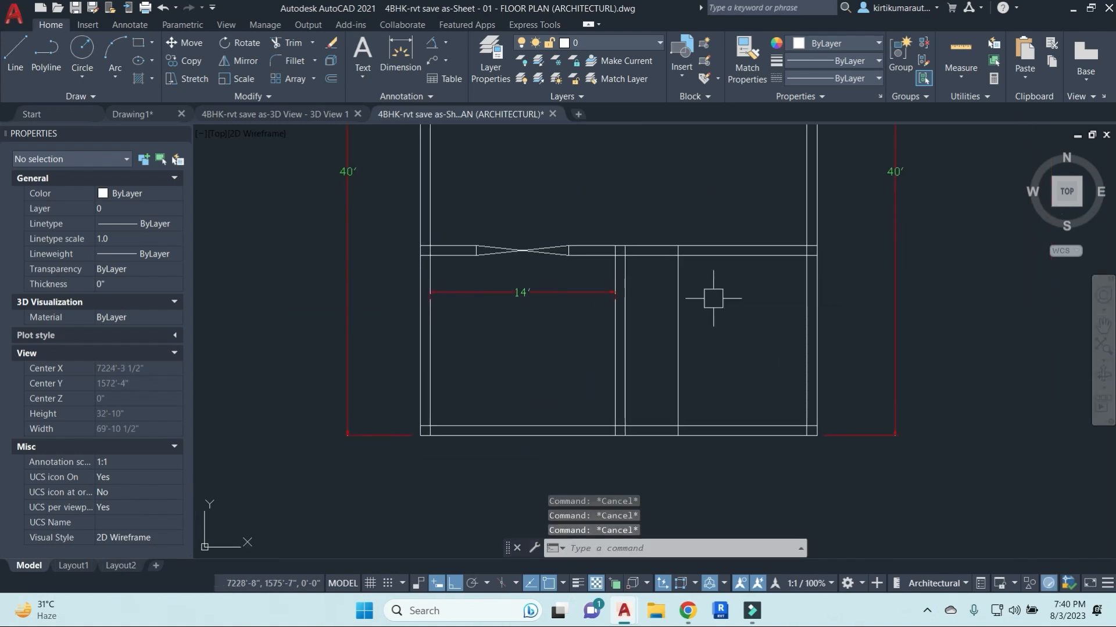
Offset the lower line of the lower horizontal wall 4' downward into the lower rooms.
type("o")
key("Return")
type("4'")
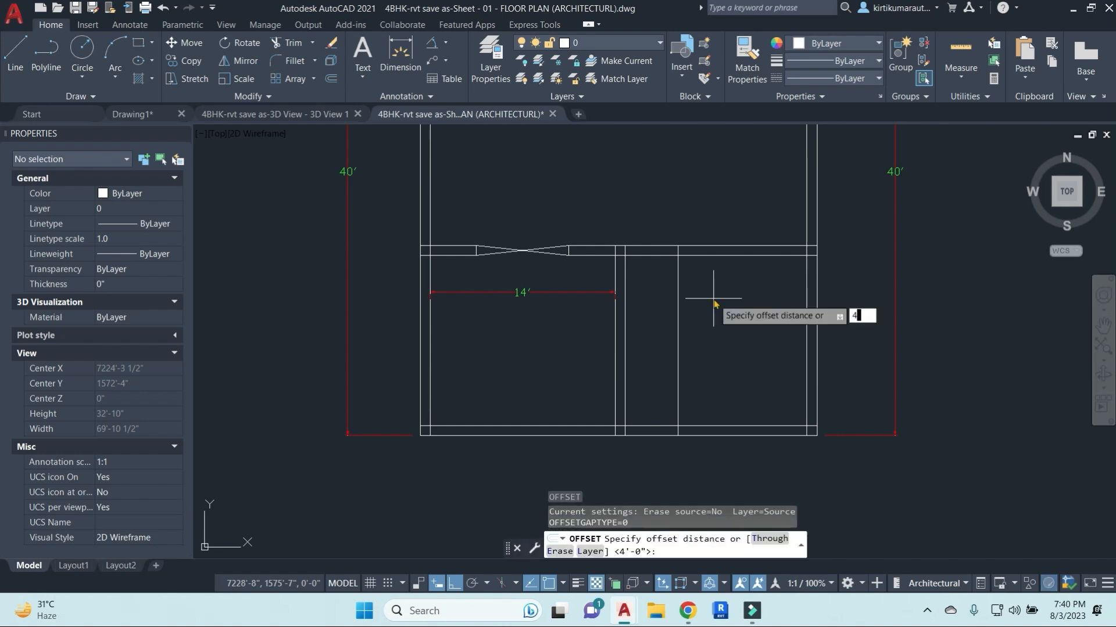
key("Return")
left_click(729, 254)
left_click(729, 275)
key("Escape")
key("Escape")
Trim the offset horizontal line at the vertical partition and erase its leftover piece in the lower-left room.
type("tr")
key("Return")
scroll(622, 317, "up", 3)
left_click(619, 305)
key("Escape")
key("Escape")
left_click(536, 303)
type("e")
key("Return")
Trim the vertical offset line in the lower-right room below the new horizontal line.
scroll(745, 366, "down", 2)
middle_click_drag(823, 375, 766, 355)
key("Escape")
key("Escape")
left_click(727, 376)
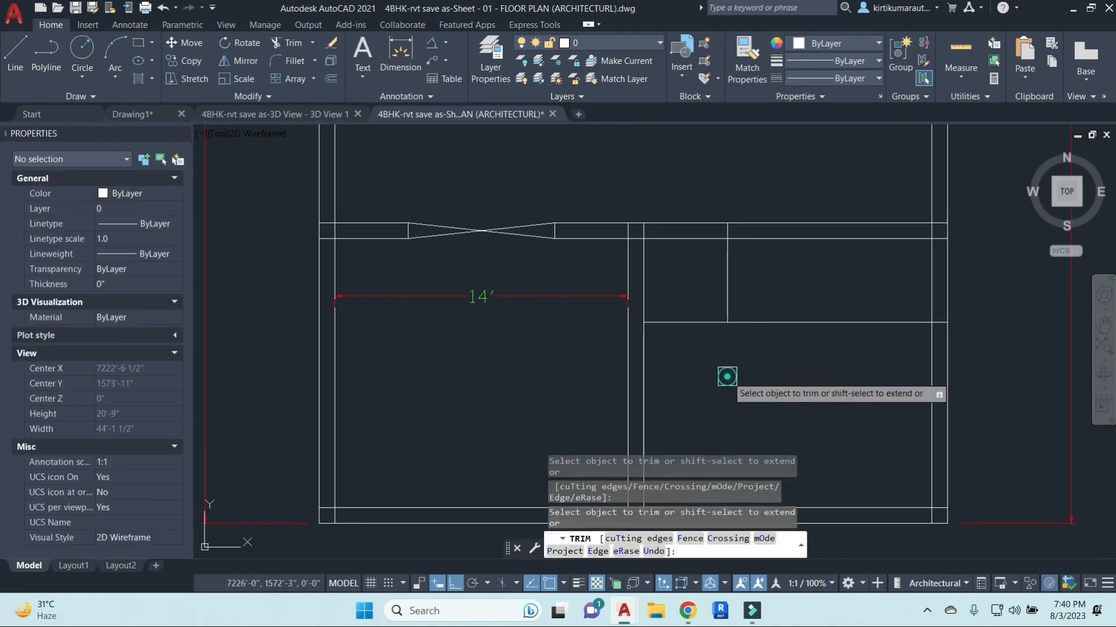
middle_click_drag(748, 393, 744, 386)
key("Escape")
key("Escape")
key("Escape")
key("Escape")
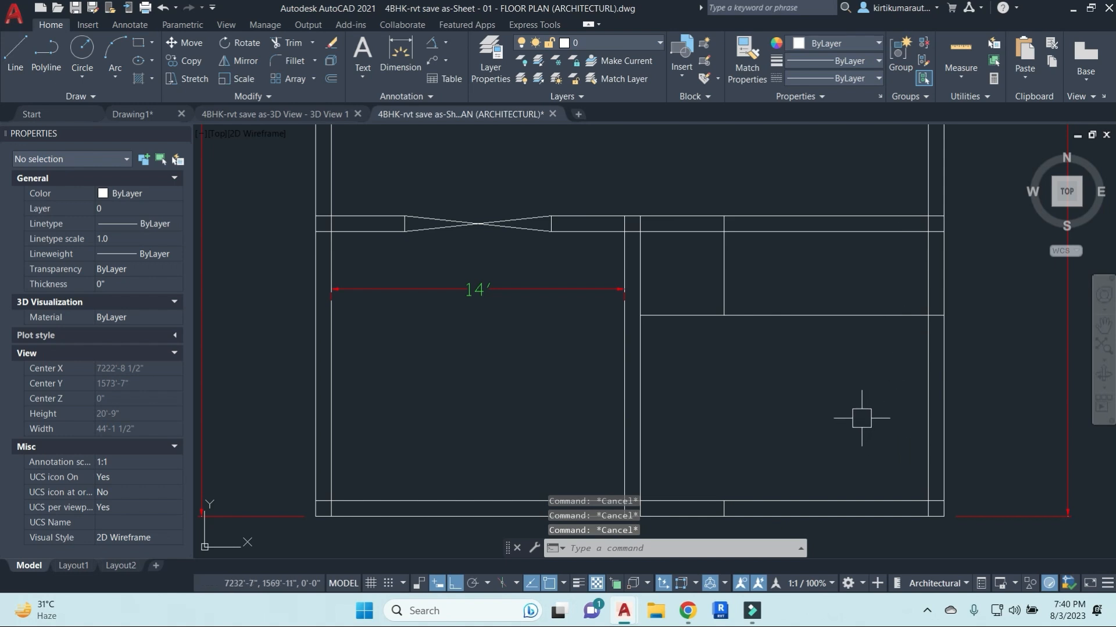
Offset the inner line of the right outer wall 3'6" inward to mark the stair width.
type("o")
key("Return")
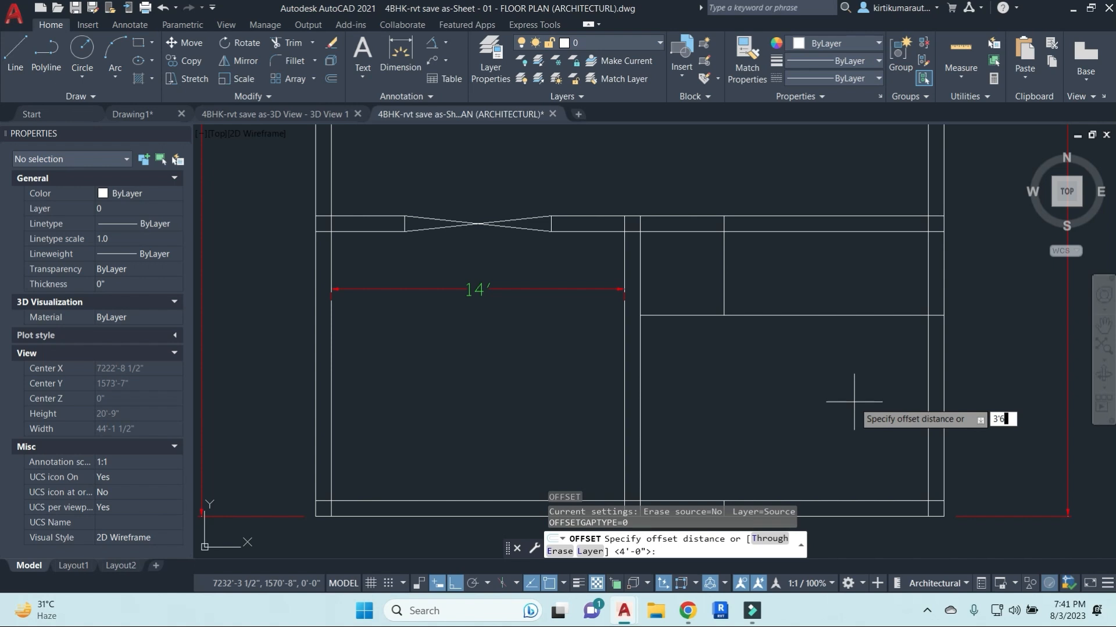
key("Return")
left_click(928, 302)
left_click(918, 251)
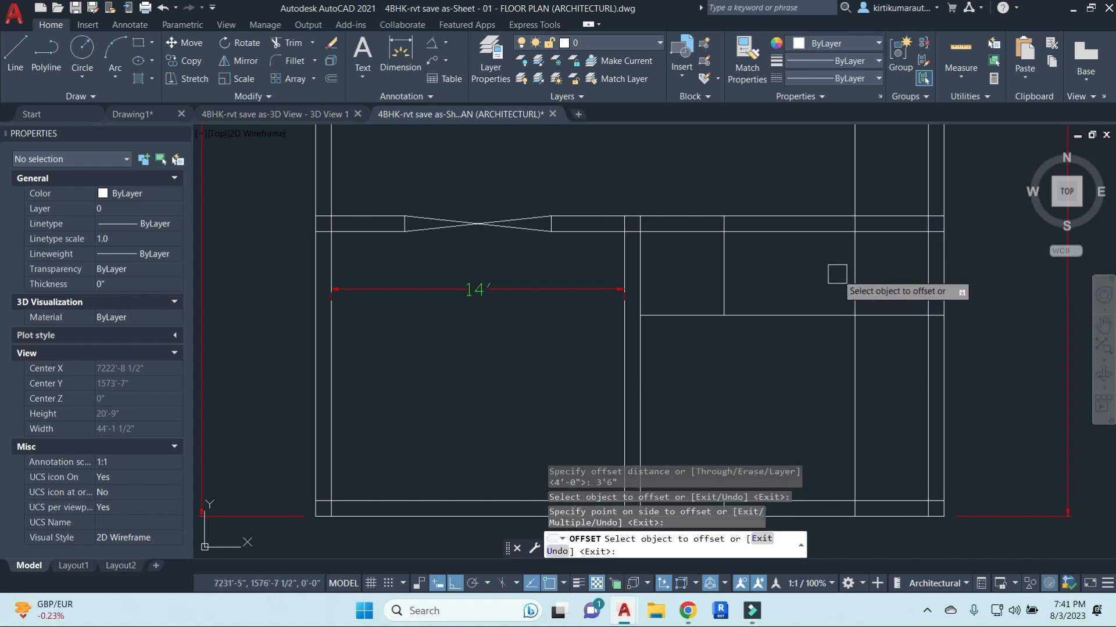
key("Escape")
key("Escape")
key("Escape")
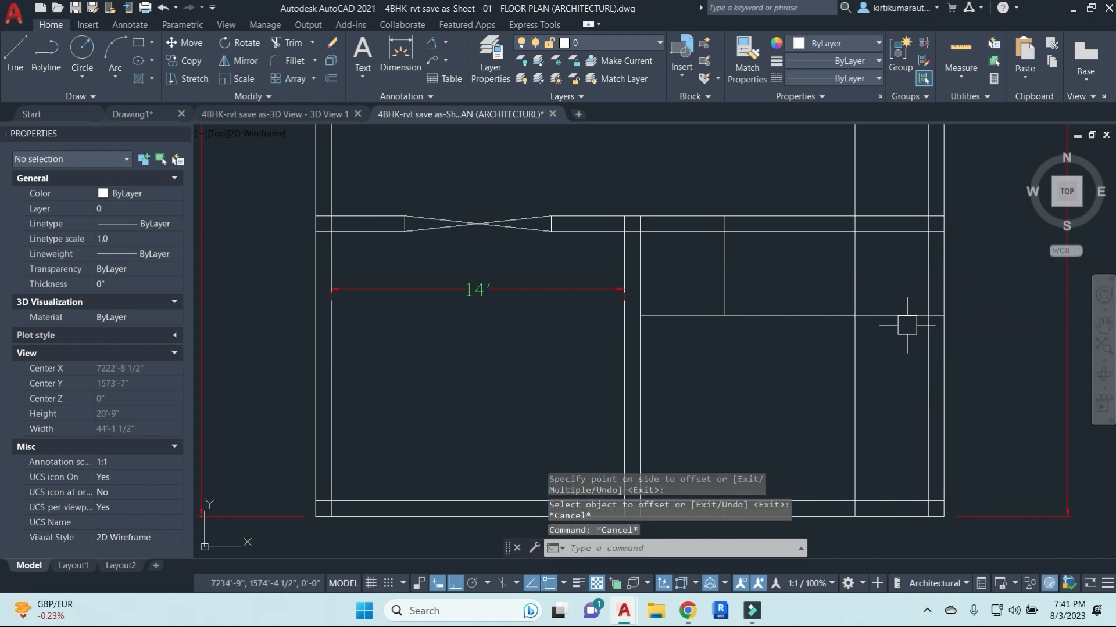
Trim the new vertical line at the underside of the lower horizontal wall and erase its remainder above the wall.
key("Return")
key("Return")
scroll(857, 227, "up", 4)
left_click(852, 219)
key("Escape")
key("Escape")
left_click(848, 165)
type("e")
scroll(873, 300, "down", 4)
middle_click_drag(891, 336, 880, 331)
key("Escape")
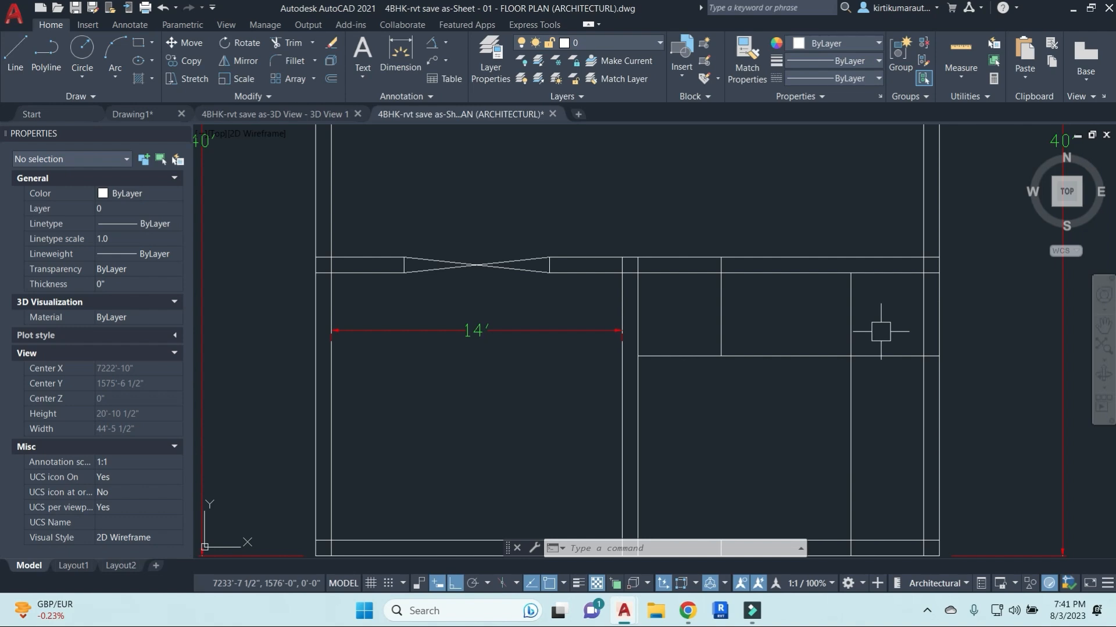
Switch to the Chrome browser, search Google for staircase, and look through the staircase pages for reference.
mouse_move(692, 608)
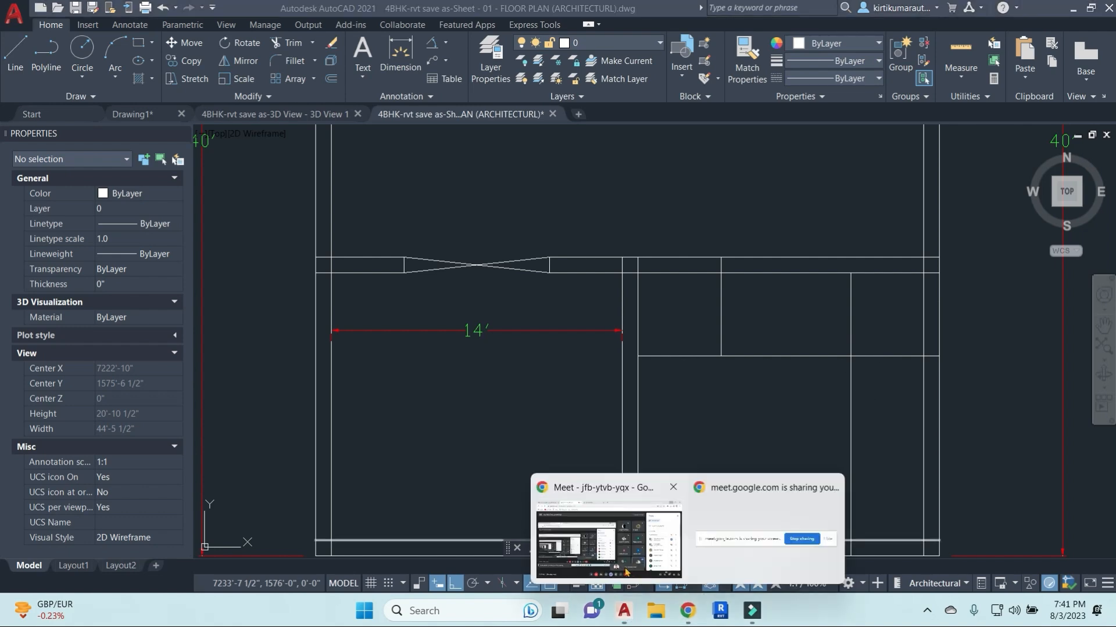
left_click(604, 476)
left_click(543, 12)
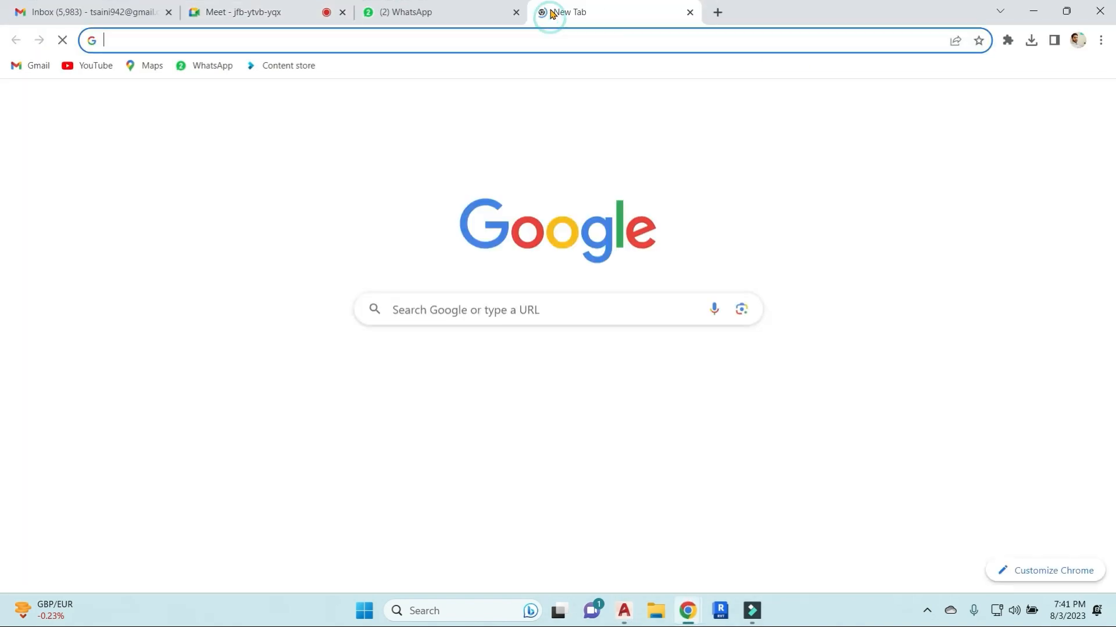
left_click(459, 312)
type("staircase")
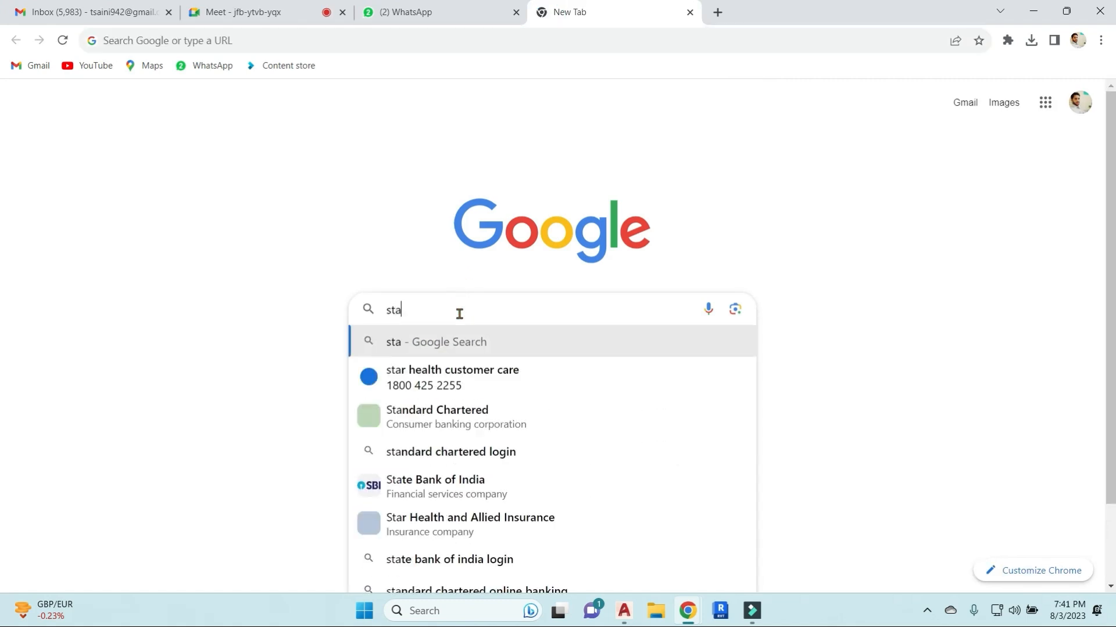
key("Return")
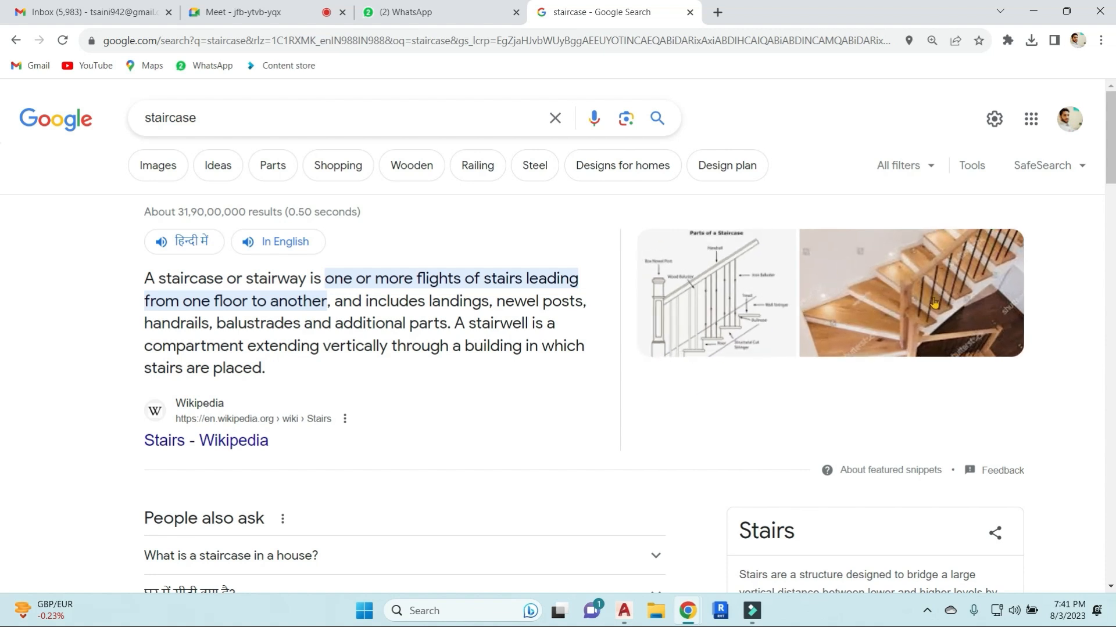
scroll(809, 355, "down", 9)
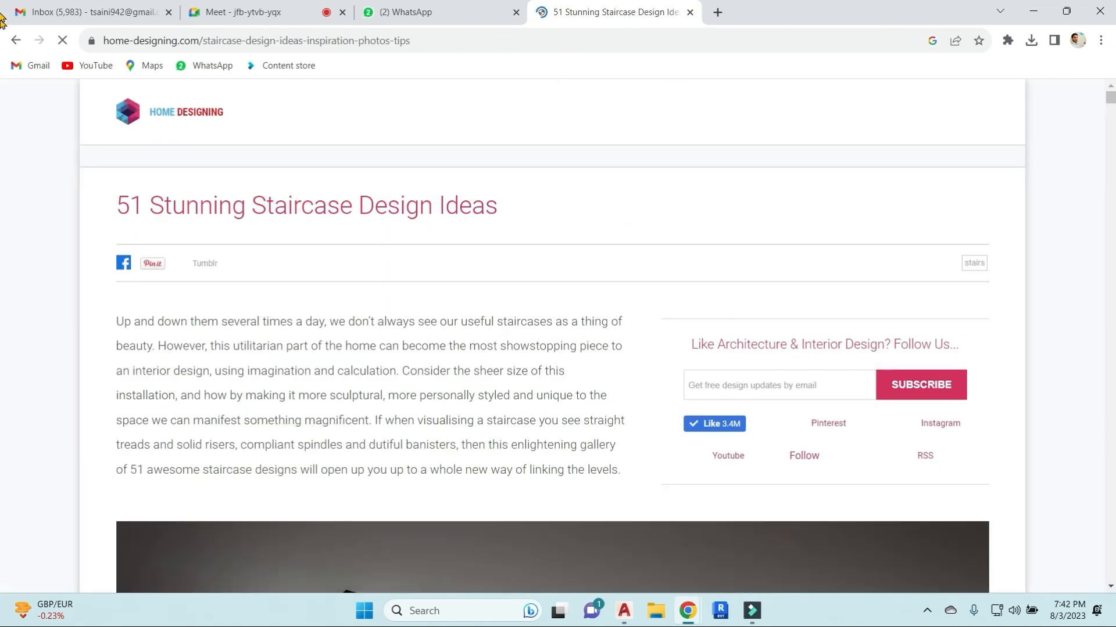
left_click(1033, 10)
Back in AutoCAD, trim the short vertical line near the partition between the lower horizontal wall and the stair's horizontal line.
scroll(703, 318, "up", 6)
key("Escape")
key("Escape")
left_click(659, 286)
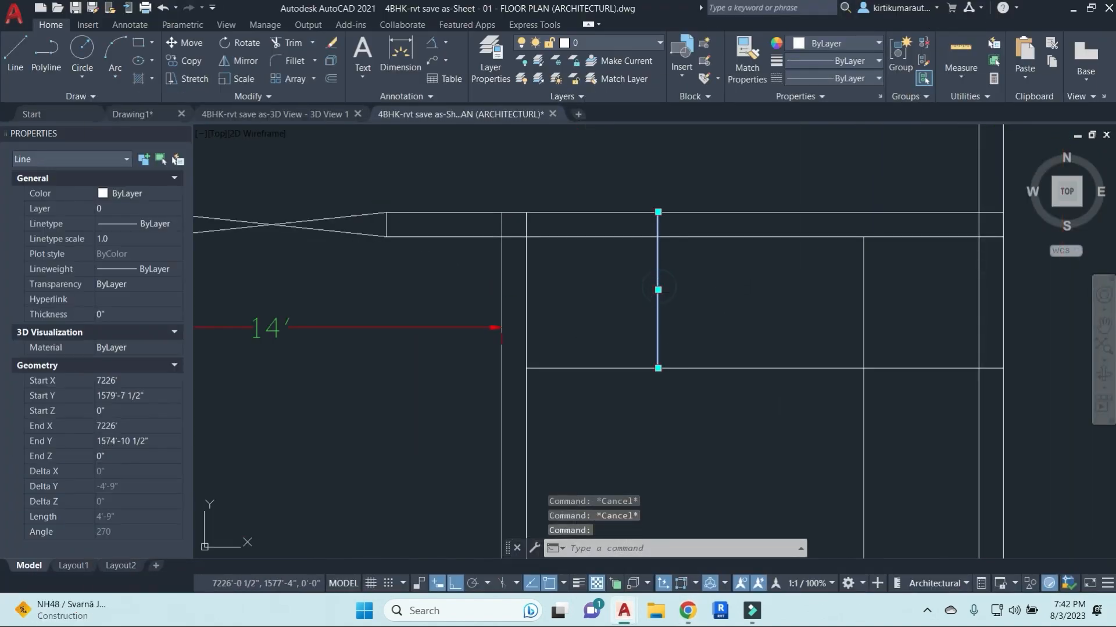
key("Escape")
type("tr")
key("Return")
left_click_drag(696, 317, 643, 295)
key("Escape")
key("Escape")
middle_click_drag(718, 313, 672, 296)
key("Escape")
key("Escape")
Offset the stair's vertical line 10" to the left five times in succession to form the upper flight's treads.
type("o")
key("Return")
type("10")
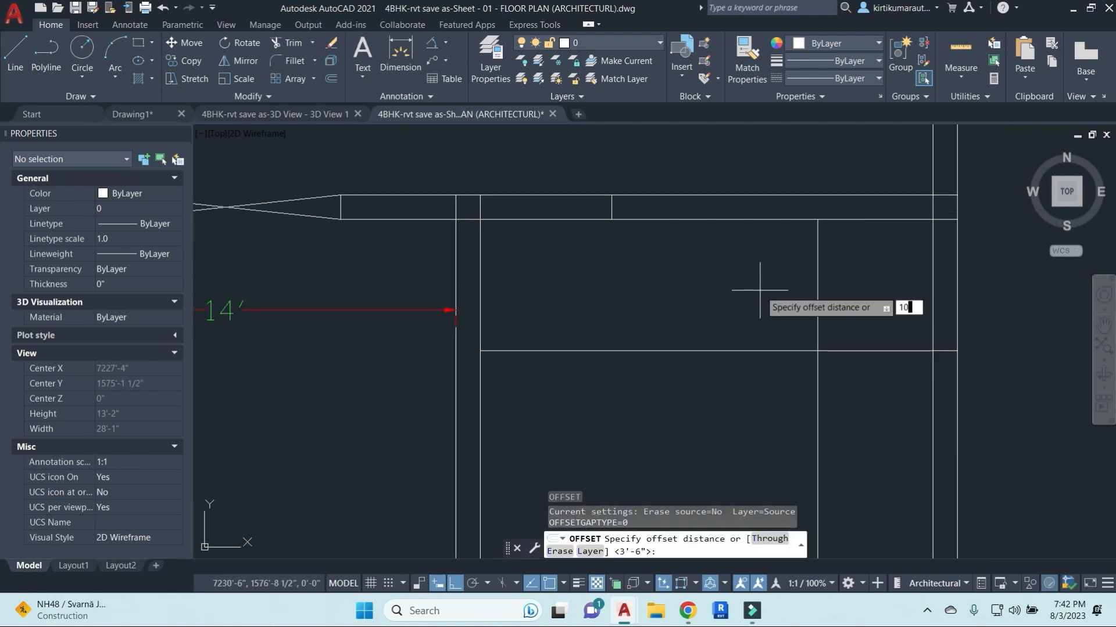
key("Return")
left_click(818, 291)
left_click(731, 291)
left_click(790, 291)
left_click(775, 291)
left_click(762, 291)
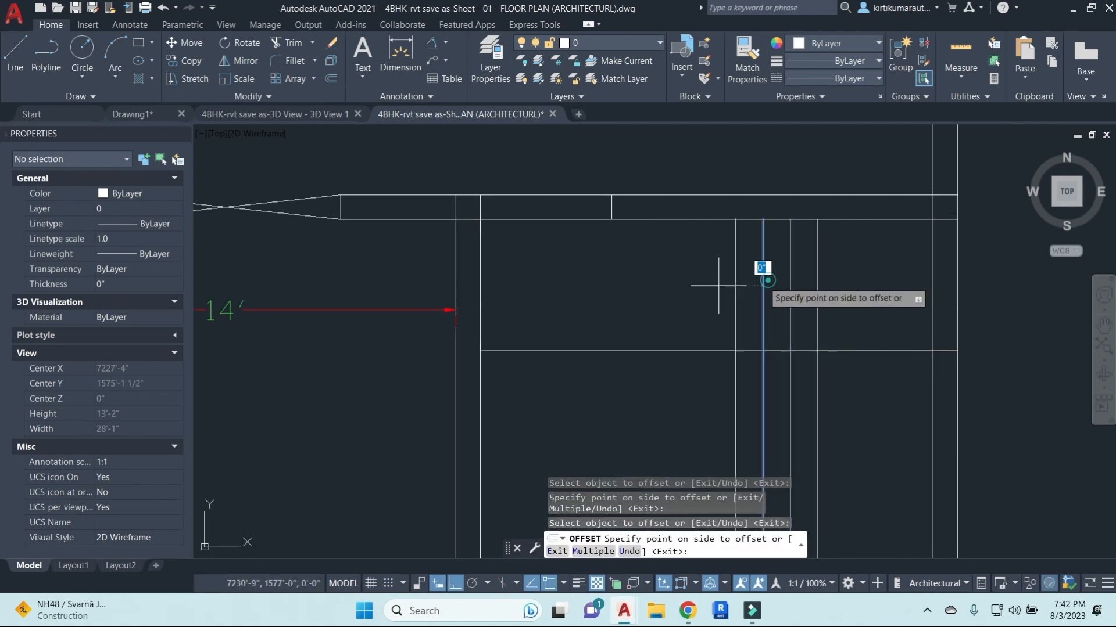
left_click(750, 291)
left_click(735, 290)
left_click(721, 290)
left_click(705, 287)
left_click(691, 290)
key("Escape")
Trim the upper flight's tread lines below the stair's horizontal line.
type("tr")
key("Return")
key("Return")
scroll(802, 390, "up", 1)
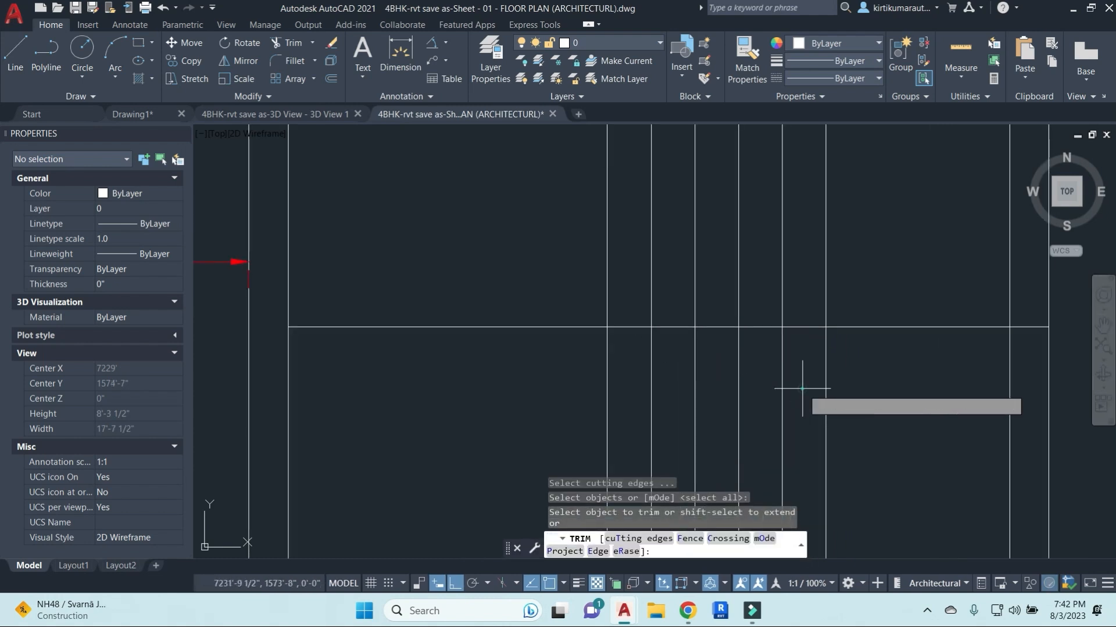
left_click(804, 396)
left_click(508, 350)
scroll(561, 377, "down", 3)
key("Escape")
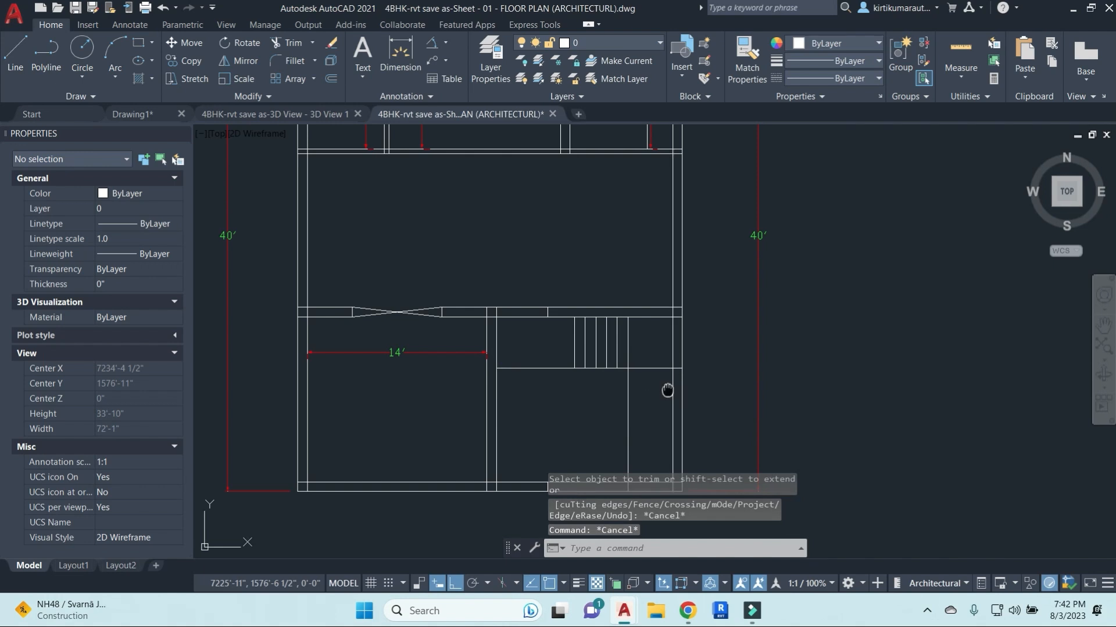
Offset the stair's horizontal line 10" downward eight times in succession to form the lower flight's treads.
scroll(668, 389, "up", 2)
type("o")
key("Return")
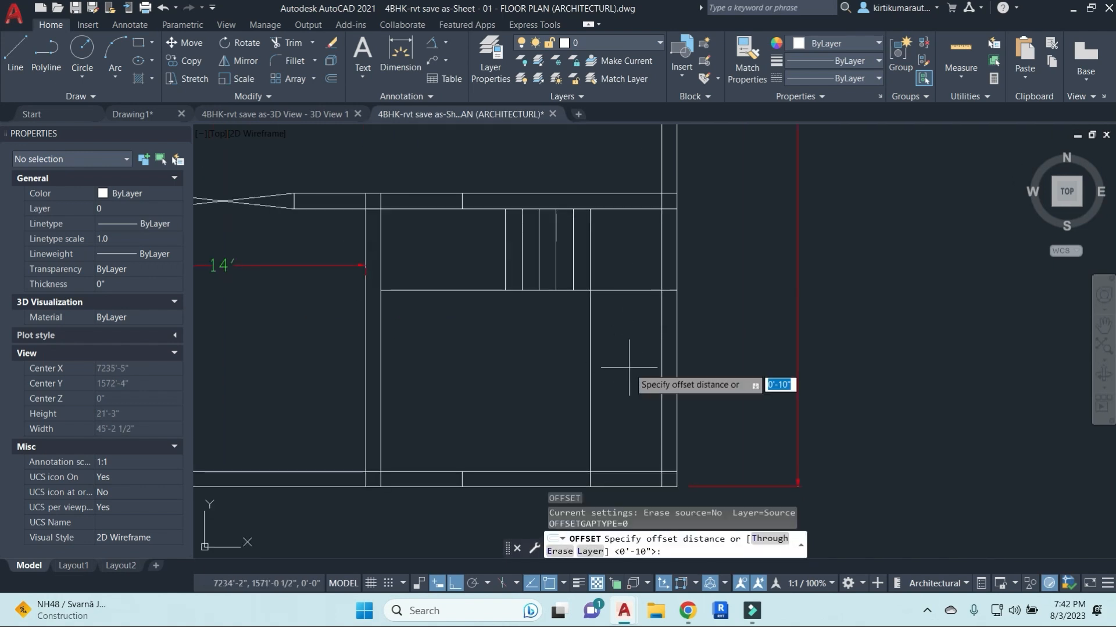
key("Return")
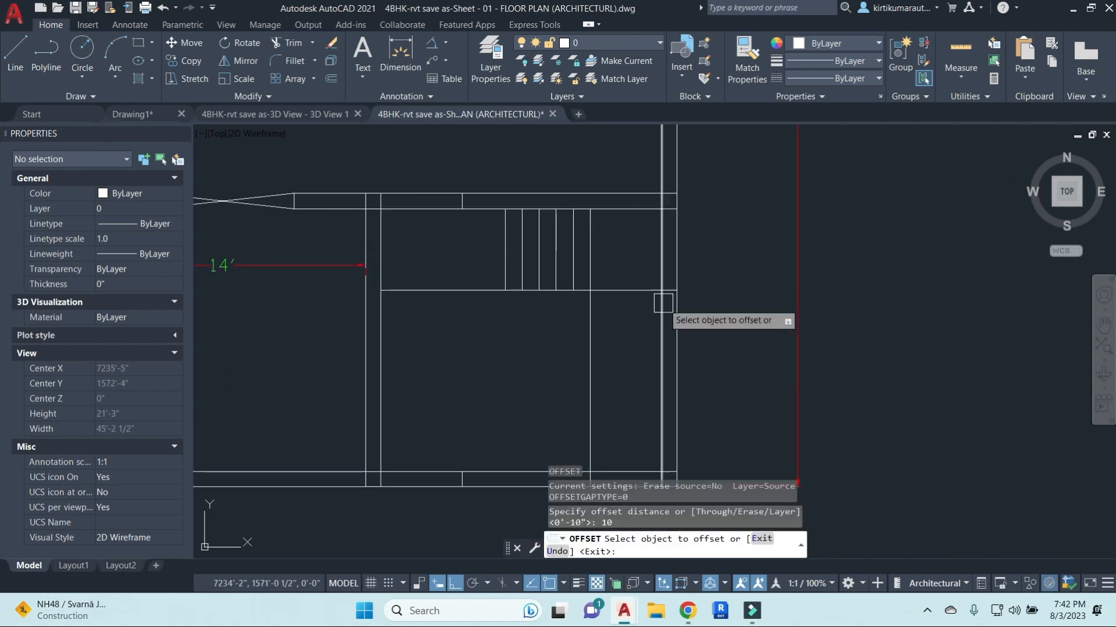
left_click(636, 290)
left_click(629, 372)
left_click(634, 307)
left_click(628, 382)
left_click(632, 325)
left_click(642, 409)
left_click(637, 342)
left_click(635, 414)
left_click(631, 359)
left_click(633, 421)
left_click(635, 394)
left_click(637, 432)
mouse_move(642, 432)
middle_mouse_down()
mouse_move(715, 303)
mouse_move(735, 402)
mouse_move(720, 314)
middle_mouse_up()
key("Escape")
Trim the lower flight's tread lines on the room side of the stair's vertical line.
type("tr")
key("Return")
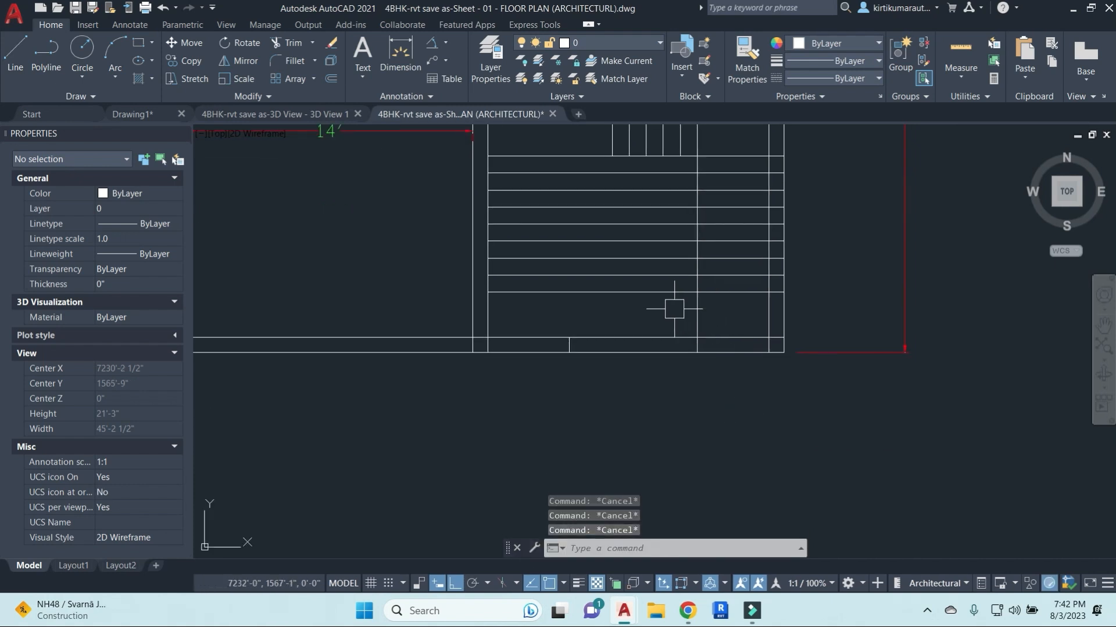
key("Return")
left_click(667, 312)
key("Escape")
key("Escape")
key("Escape")
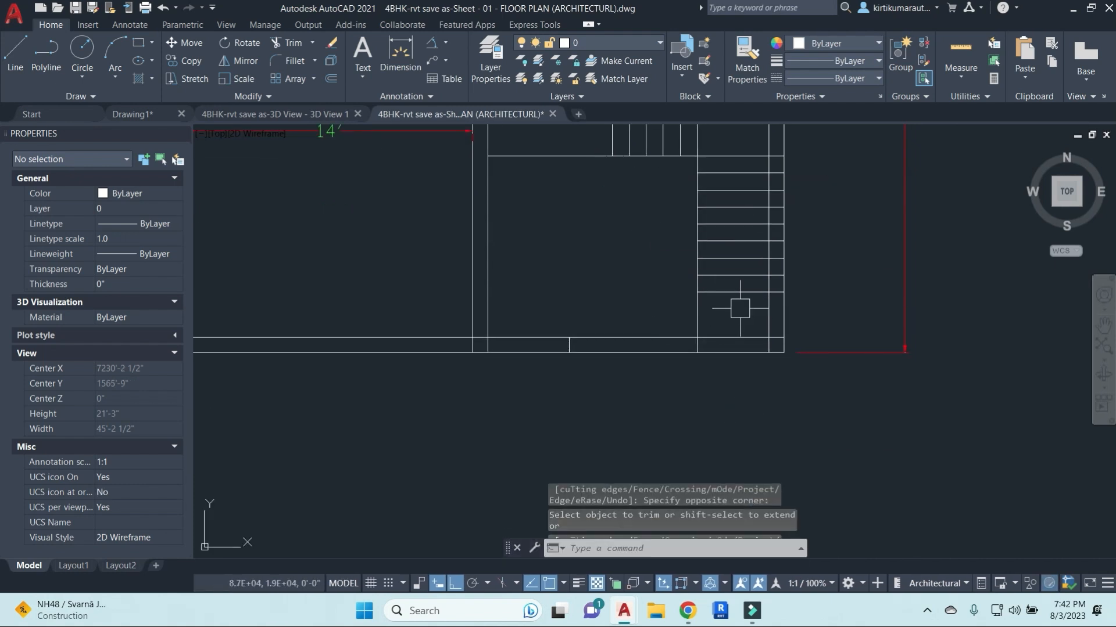
Measure the distance from the lowest tread to the outer line of the bottom wall with a linear dimension.
middle_click_drag(739, 337, 745, 335)
type("dli")
key("Return")
left_click(740, 293)
left_click(744, 351)
key("Escape")
key("Escape")
key("Escape")
Offset the lowest tread line downward to a position outside the bottom outer wall.
scroll(759, 384, "up", 2)
type("o")
key("Return")
key("Return")
left_click(744, 267)
left_click(738, 423)
middle_click_drag(774, 433, 830, 360)
key("Escape")
key("Escape")
Draw a vertical line down from the bottom wall at the partition's right line and fillet it to the outside offset line.
type("l")
key("Return")
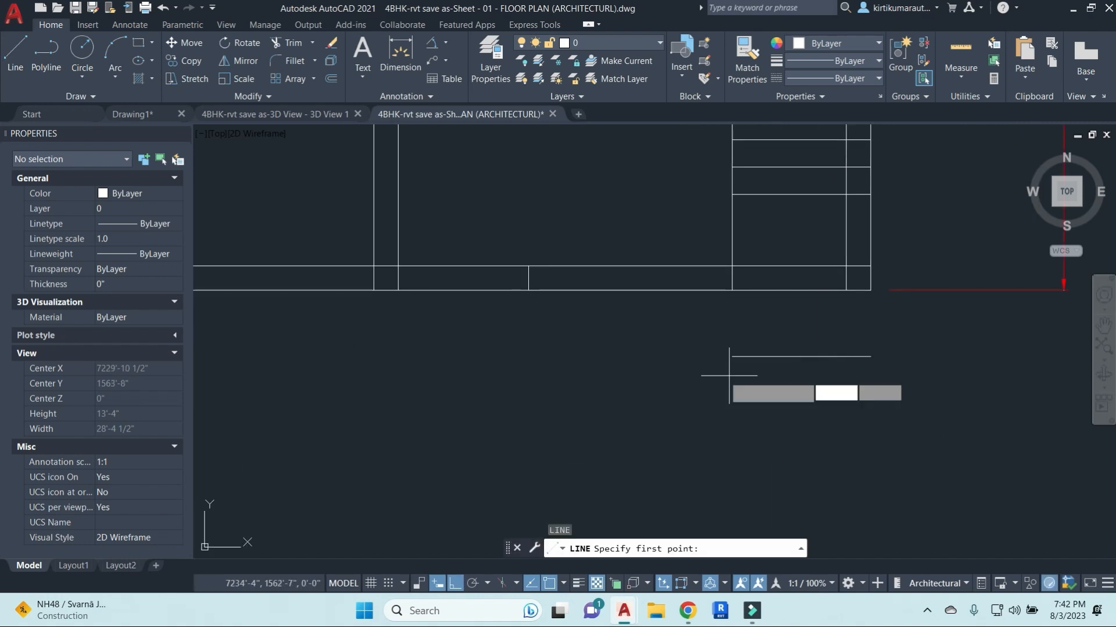
left_click(398, 290)
left_click(398, 382)
key("Escape")
type("f")
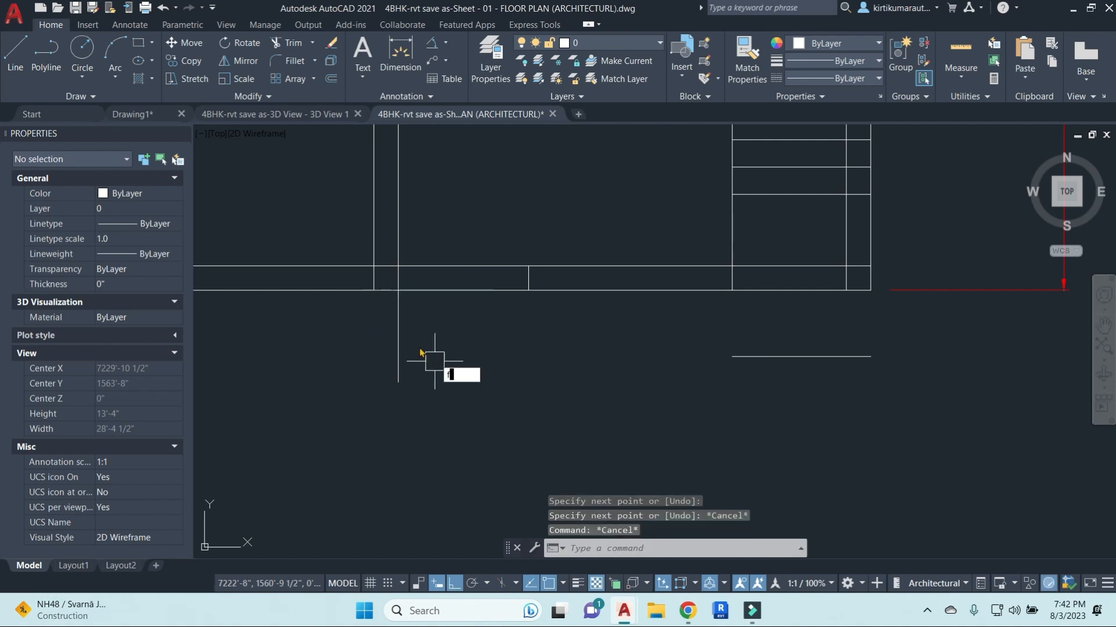
key("Return")
left_click(399, 316)
left_click(760, 355)
key("Escape")
Draw a vertical line from the building's lower-right outer corner to the outside line, closing the projection.
type("l")
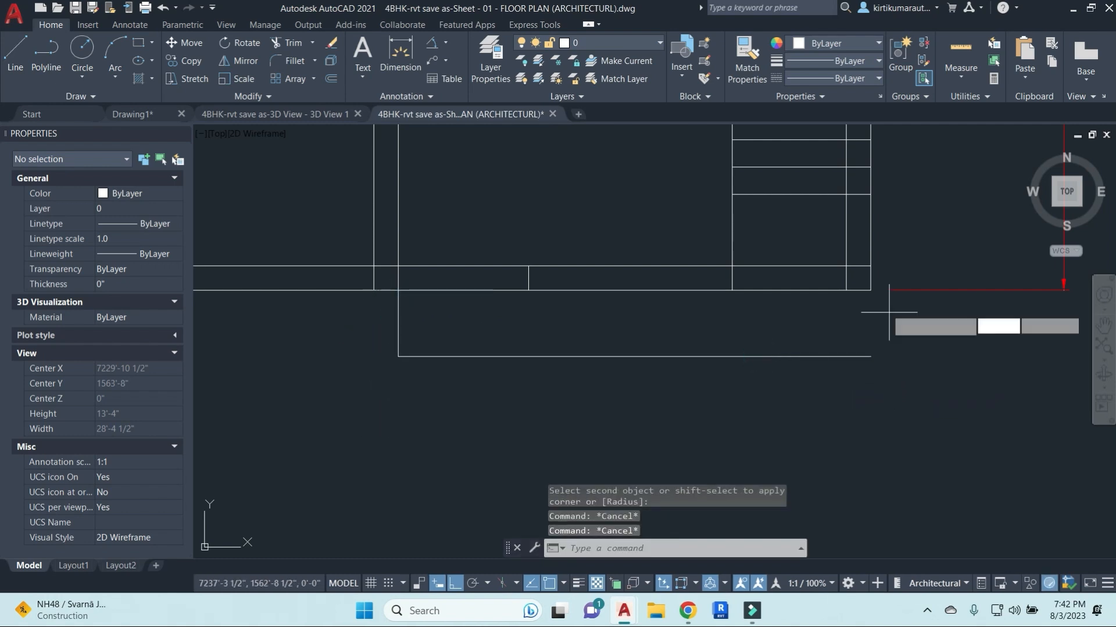
key("Return")
left_click(870, 291)
key("Escape")
key("Escape")
key("Escape")
middle_click_drag(775, 317, 846, 426)
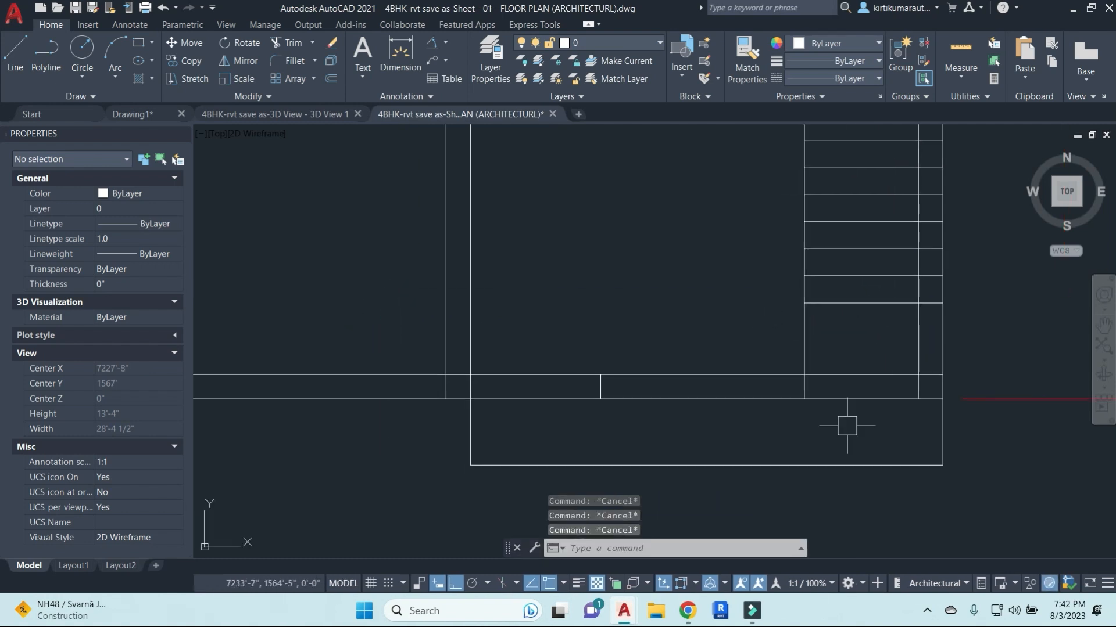
Trim the bottom wall lines across the stair and the lower-right room, along with the stair's vertical line below the lowest tread.
type("tr")
key("Return")
key("Return")
left_click(879, 437)
left_click(854, 347)
left_click(842, 429)
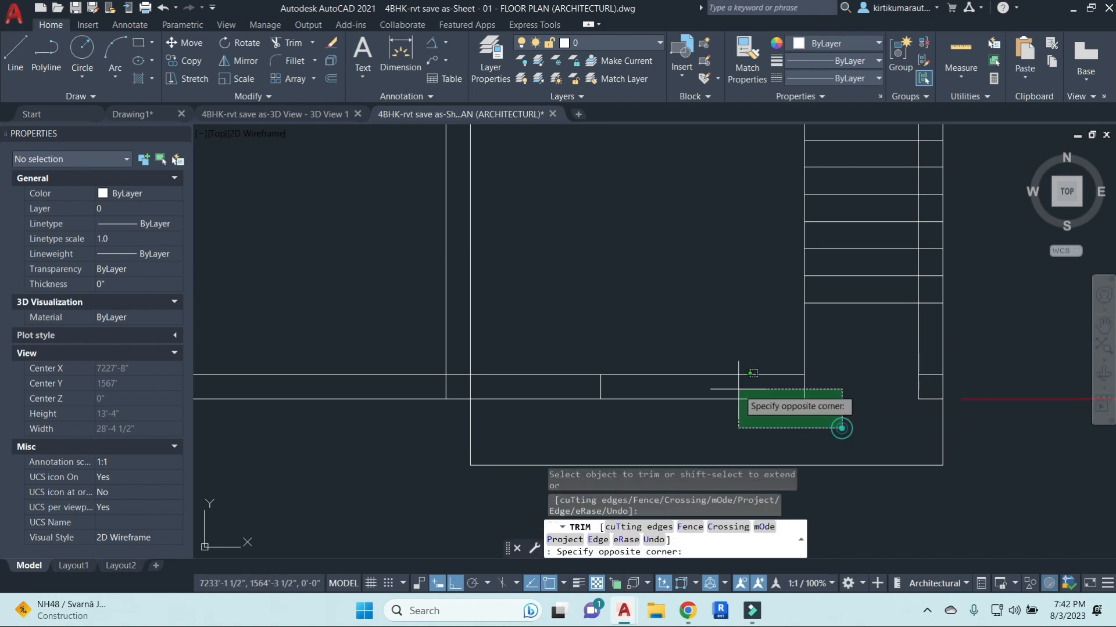
left_click(505, 348)
key("Escape")
Erase the leftover bottom wall segment inside the staircase projection.
left_click(553, 343)
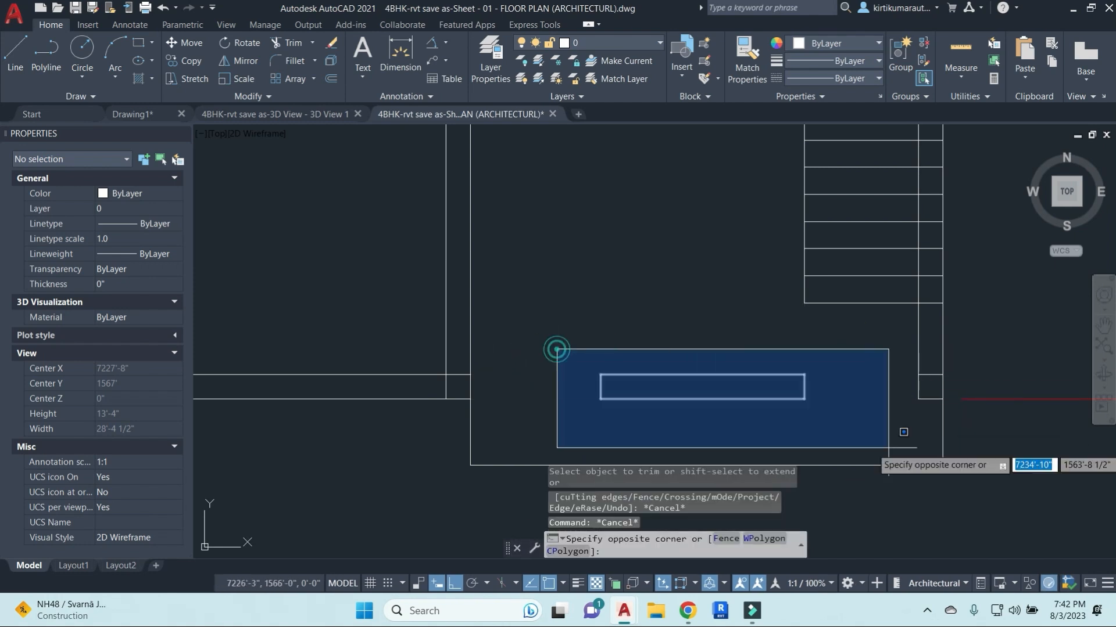
left_click(871, 433)
type("e")
key("Return")
key("Escape")
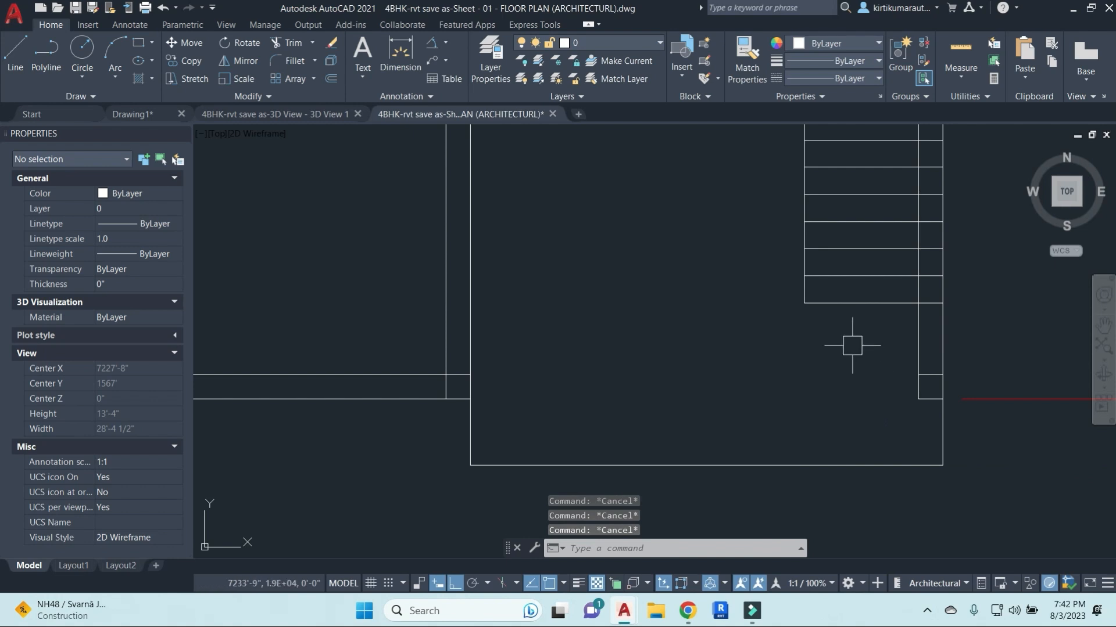
Mirror the right flight's lowest five tread lines about a vertical axis through the midpoint of the projection's outer line.
middle_click_drag(849, 351, 848, 363)
left_click(886, 368)
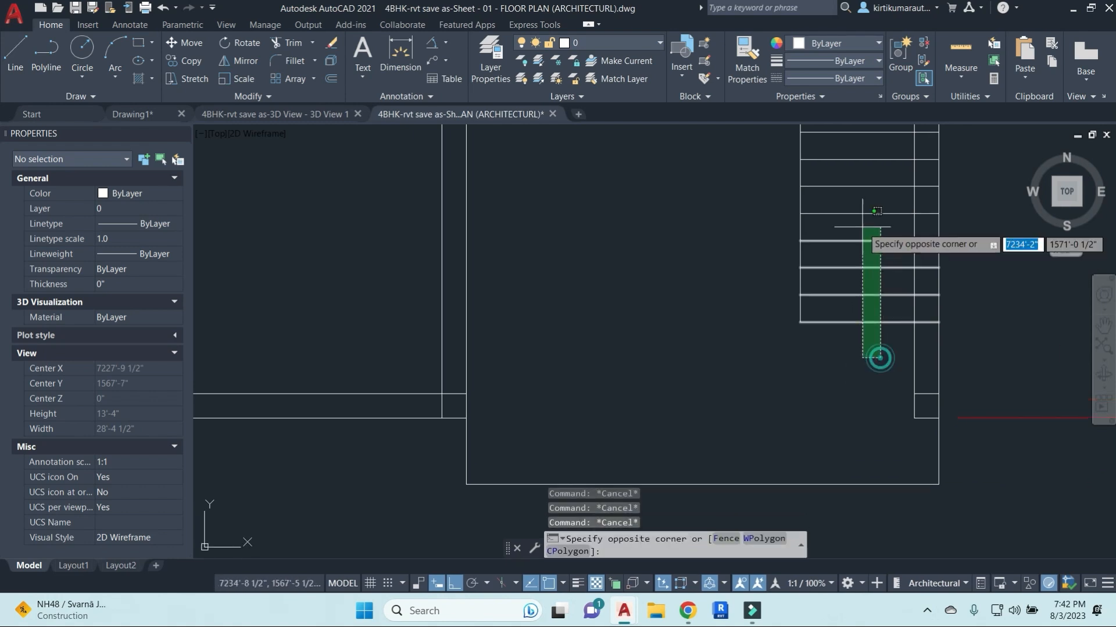
key("Escape")
left_click(861, 346)
left_click(835, 205)
type("mi")
key("Return")
middle_click_drag(795, 431, 790, 355)
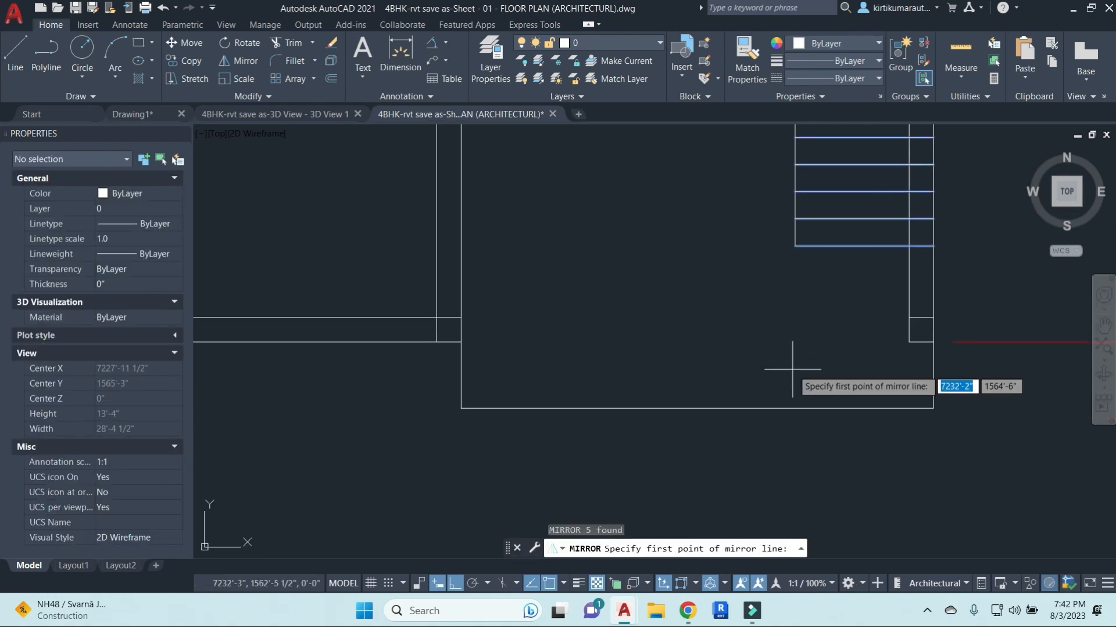
left_click(697, 408)
left_click(700, 467)
key("Return")
Draw a line from the right flight's lower inner corner across to the mirrored treads and up along their inner ends.
middle_click_drag(670, 298, 715, 360)
type("l")
key("Return")
left_click(836, 320)
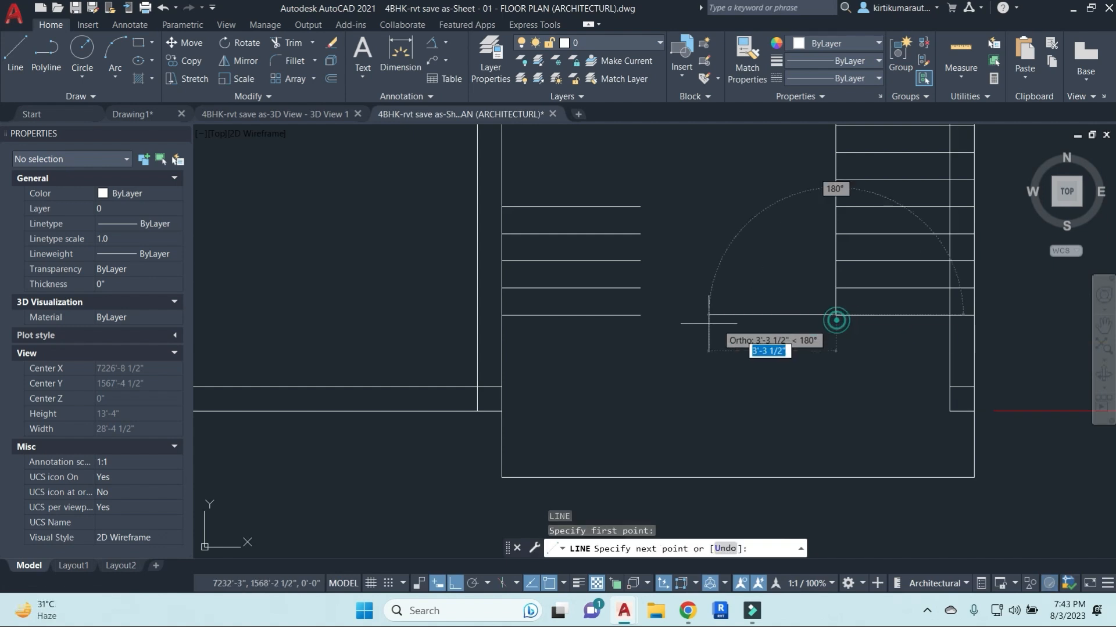
left_click(640, 316)
left_click(640, 205)
key("Escape")
scroll(715, 341, "down", 2)
middle_click_drag(750, 376, 767, 386)
key("Escape")
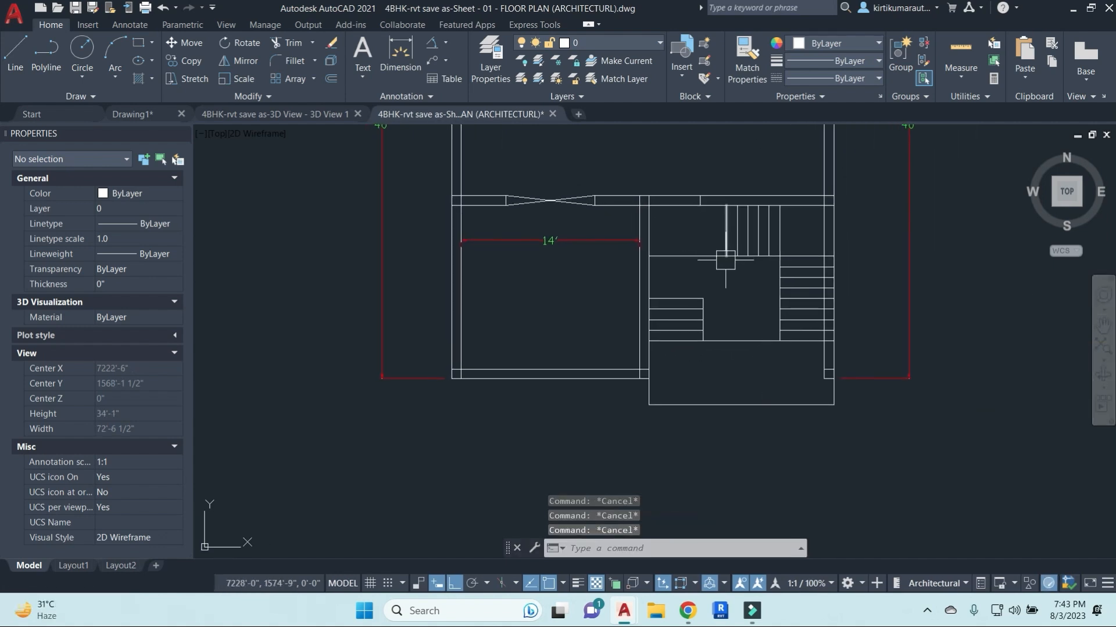
Draw the stair direction polyline from the upper flight's first riser through the right flight and lower landing to the third mirrored tread.
key("Return")
left_click(726, 231)
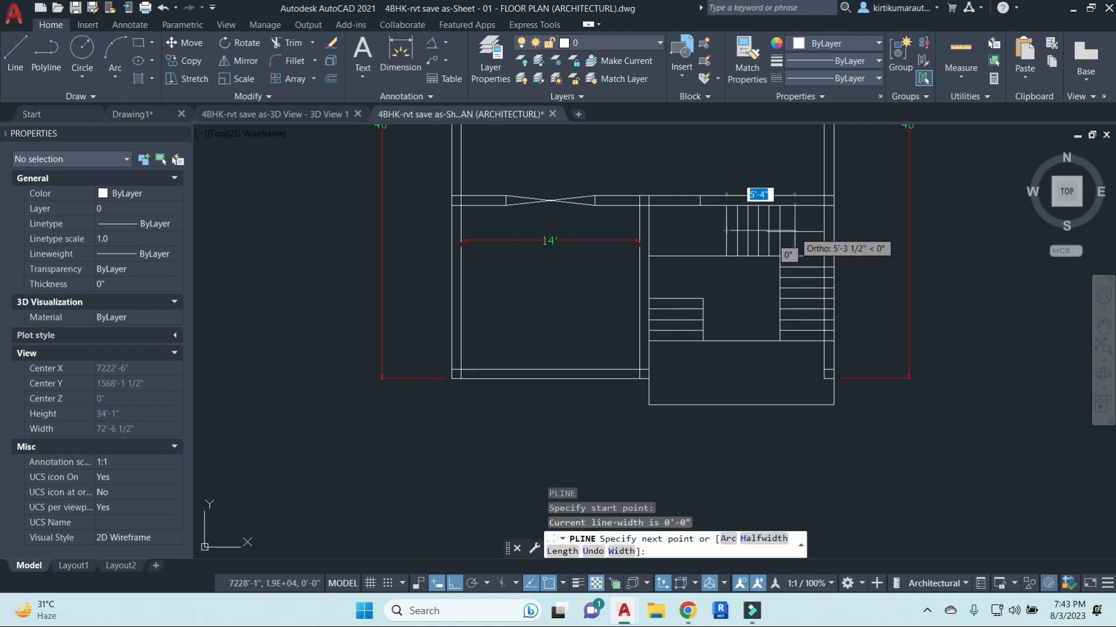
left_click(791, 371)
left_click(673, 374)
scroll(670, 313, "up", 6)
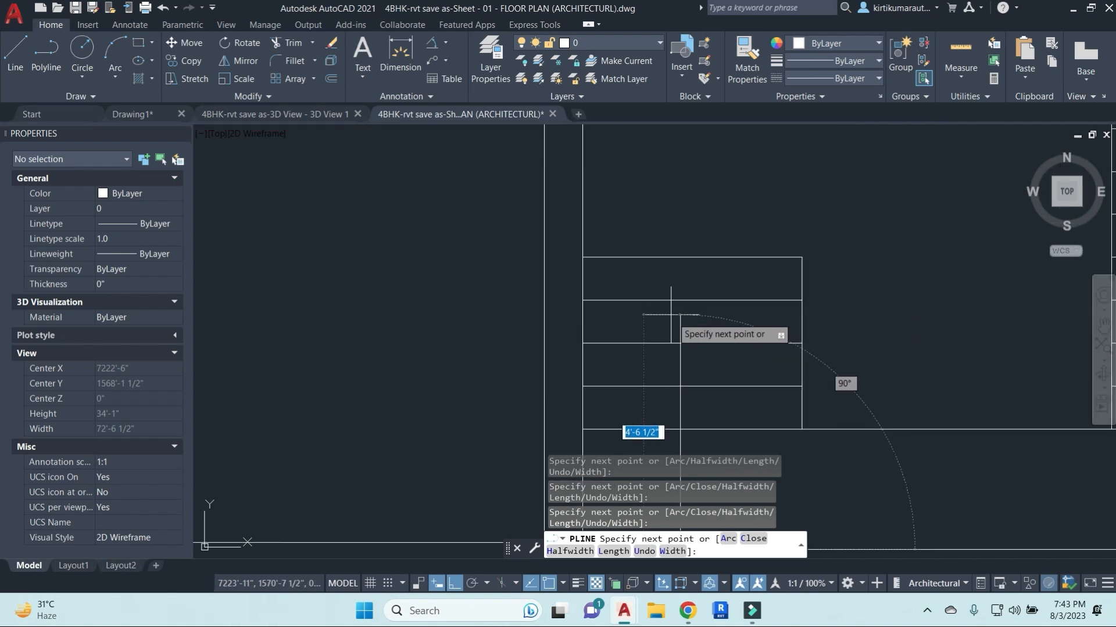
left_click(681, 343)
key("Escape")
Draw a short diagonal line from the direction polyline's end as one half of an arrowhead, with Ortho off.
type("l")
key("Return")
left_click(680, 343)
key("F8")
left_click(652, 372)
key("Escape")
Mirror the diagonal arrowhead line about the vertical direction line, keeping the source line.
left_click(655, 368)
type("mi")
key("Return")
left_click(680, 343)
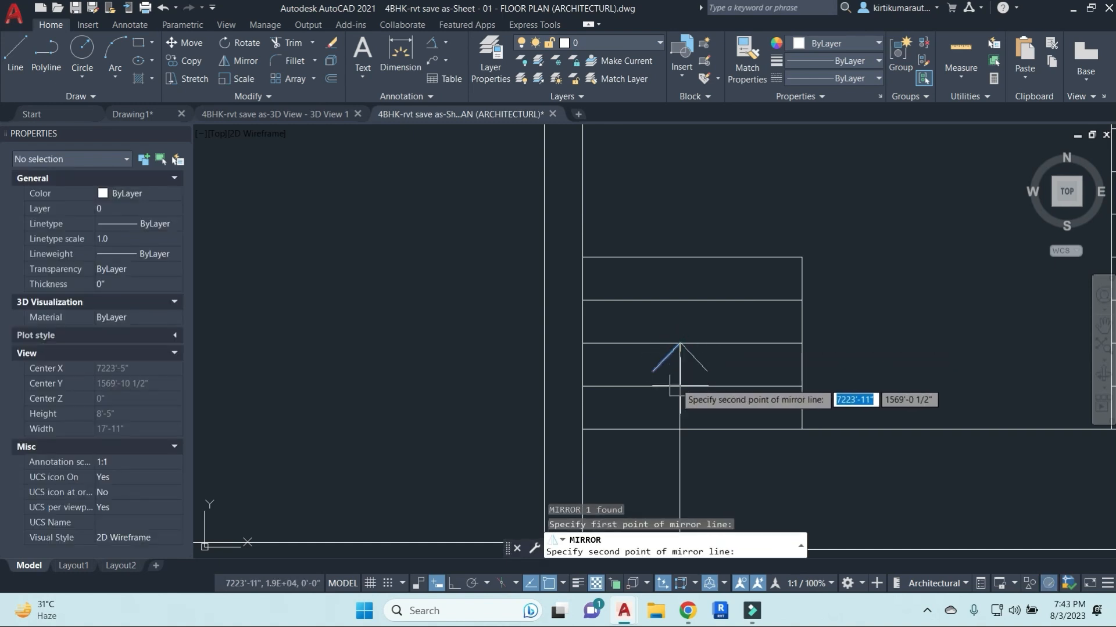
left_click(677, 386)
key("Return")
scroll(675, 340, "down", 6)
scroll(674, 349, "up", 8)
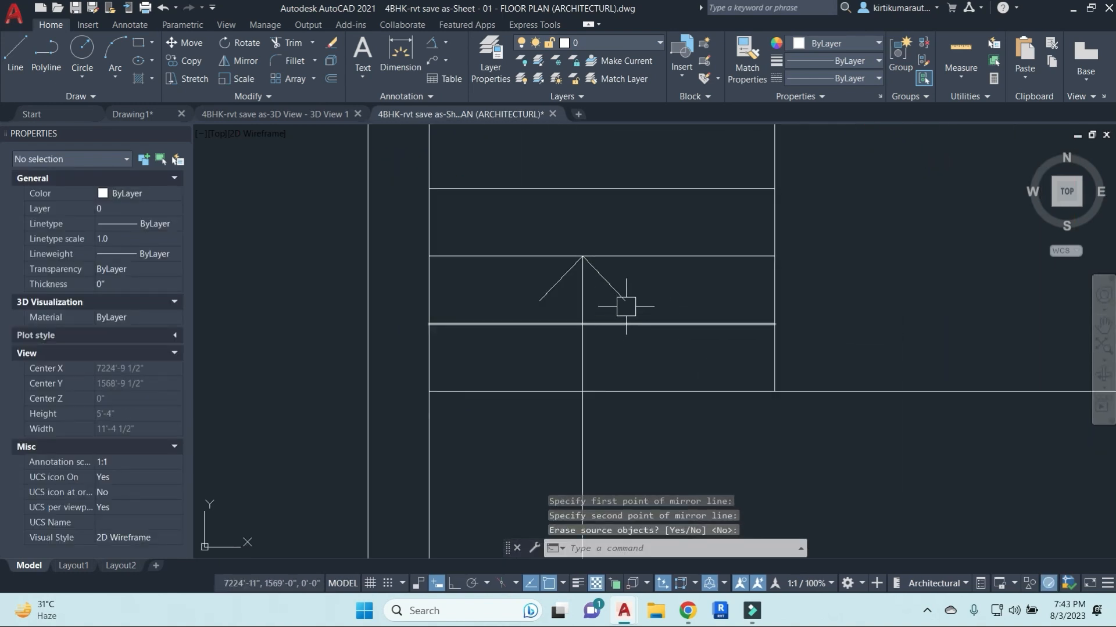
Join the two diagonal arrowhead lines into a single polyline.
left_click(609, 284)
left_click(561, 279)
type("j")
key("Return")
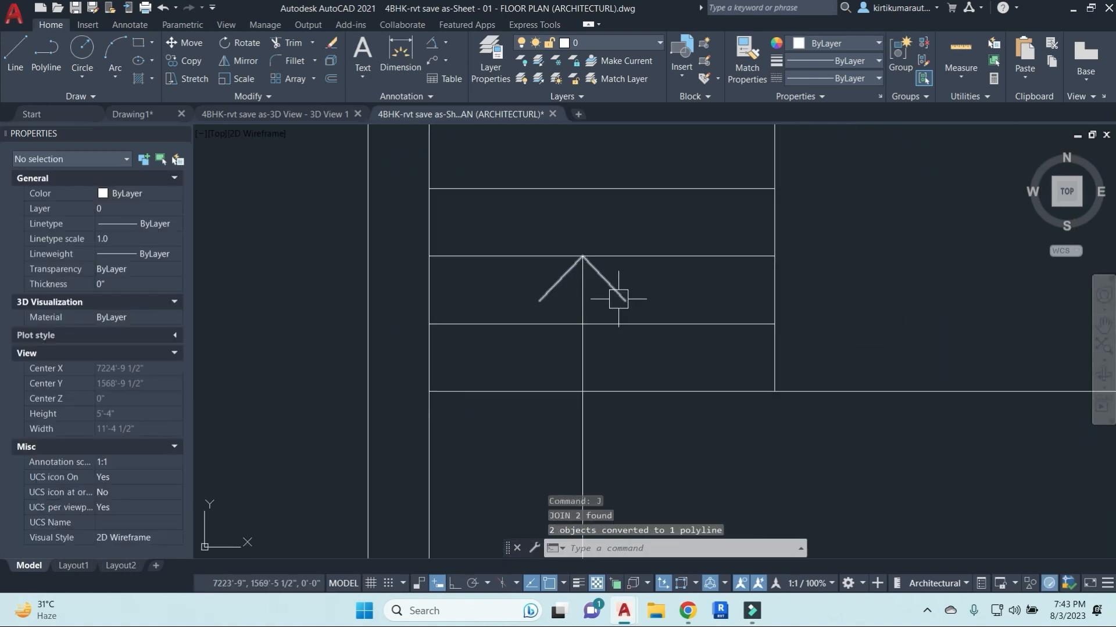
Inspect the staircase flights, landings and direction arrow in the lower-right room.
left_click(585, 291)
scroll(734, 303, "down", 8)
middle_click_drag(764, 357, 700, 363)
key("Escape")
key("Escape")
key("Escape")
scroll(743, 353, "up", 2)
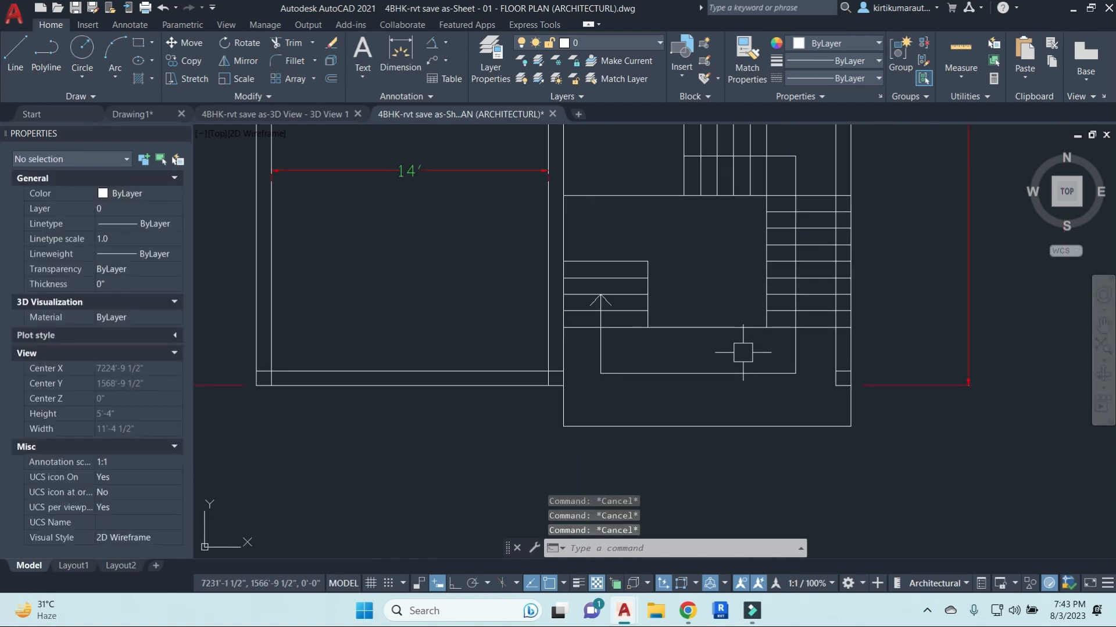
scroll(754, 349, "down", 3)
middle_click_drag(734, 311, 731, 319)
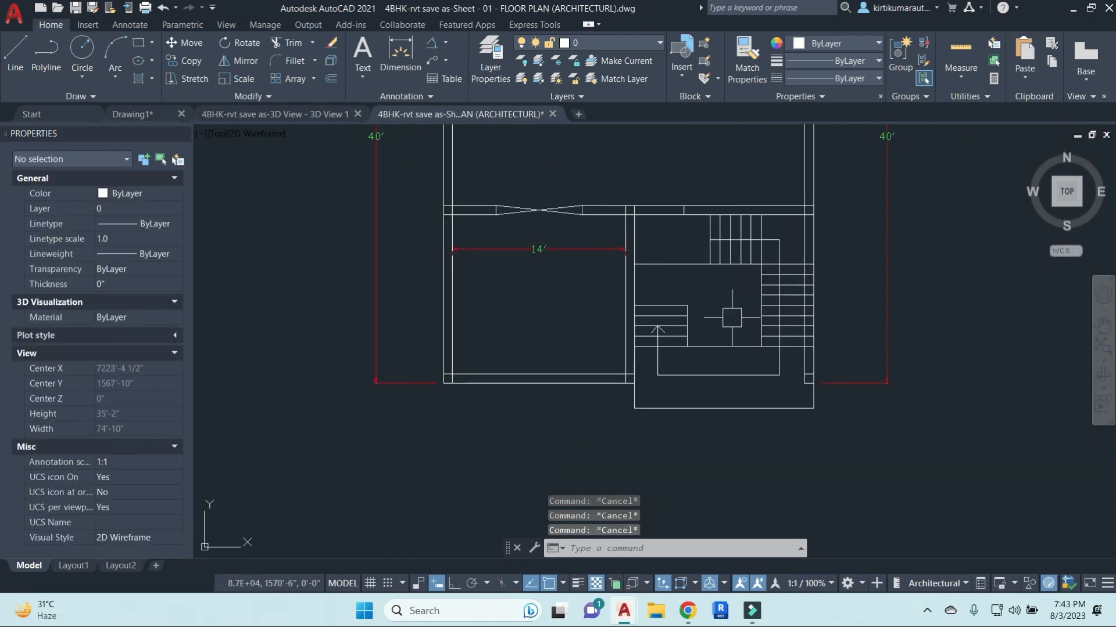
scroll(735, 278, "up", 2)
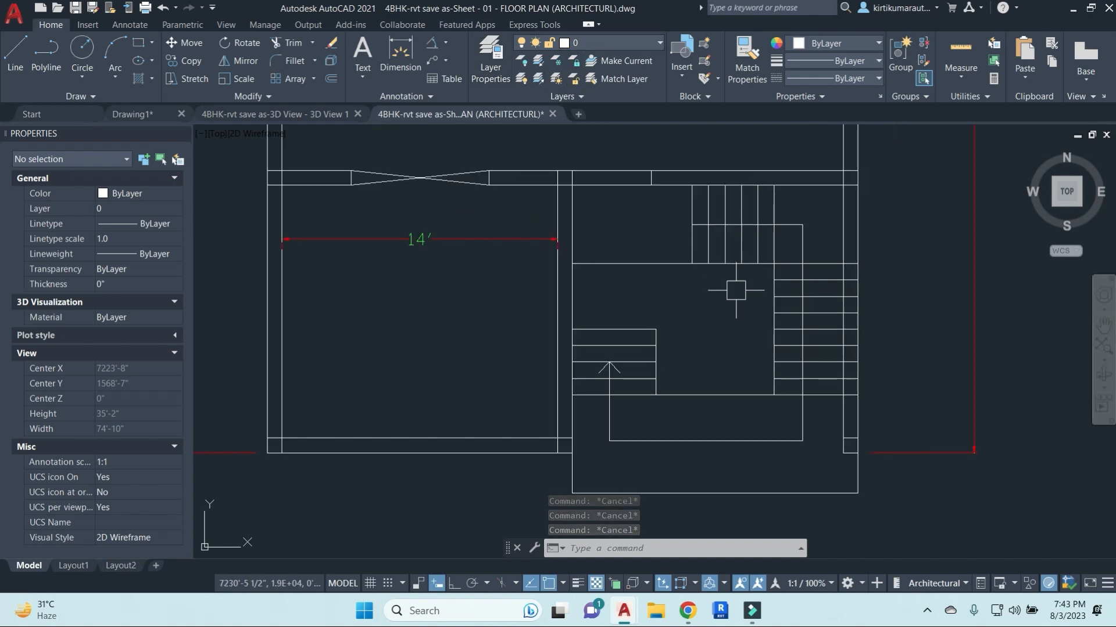
scroll(783, 294, "up", 4)
scroll(602, 283, "down", 1)
middle_click_drag(602, 283, 720, 363)
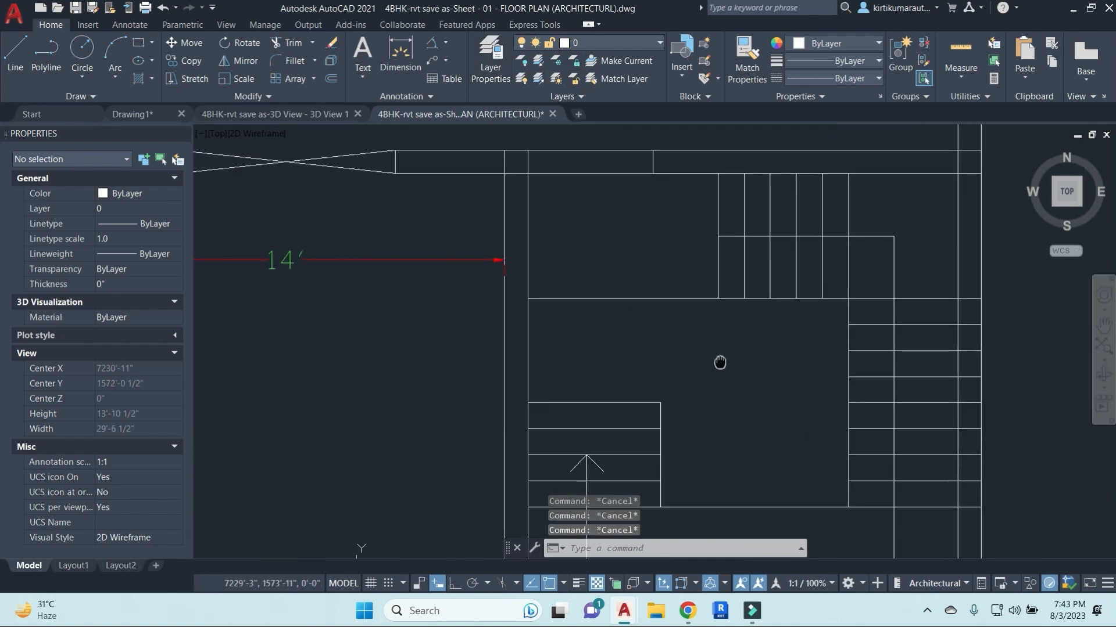
middle_click_drag(615, 329, 732, 362)
scroll(708, 359, "down", 1)
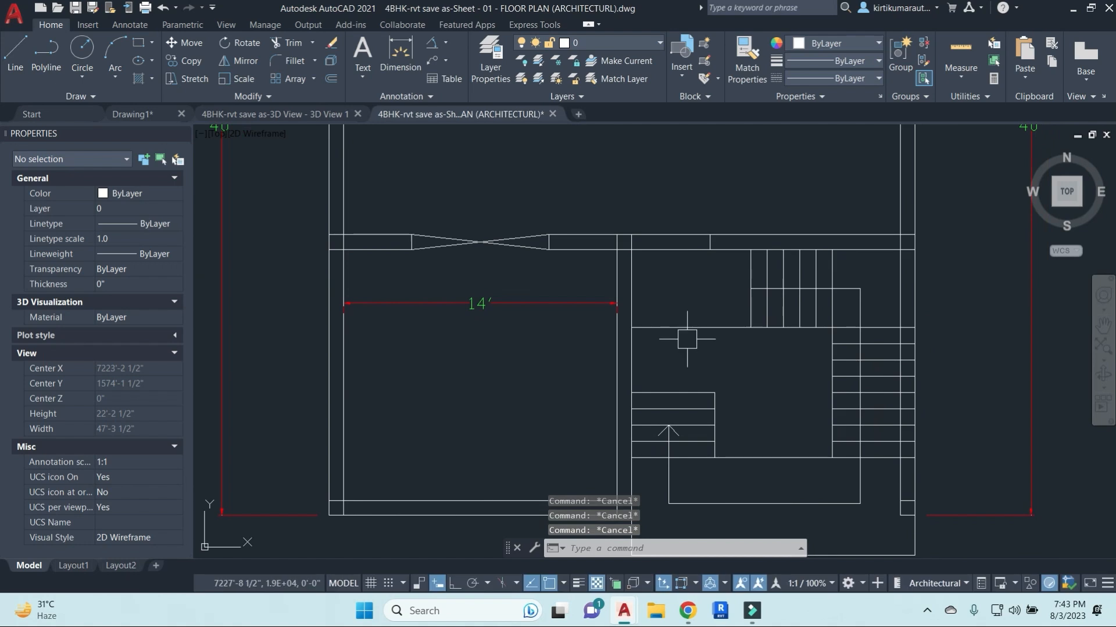
Offset the horizontal line below the upper flight downward by 10".
scroll(684, 340, "up", 1)
type("o")
key("Return")
type("10")
key("Return")
left_click(721, 319)
left_click(704, 366)
key("Escape")
type("ex")
key("Return")
key("Escape")
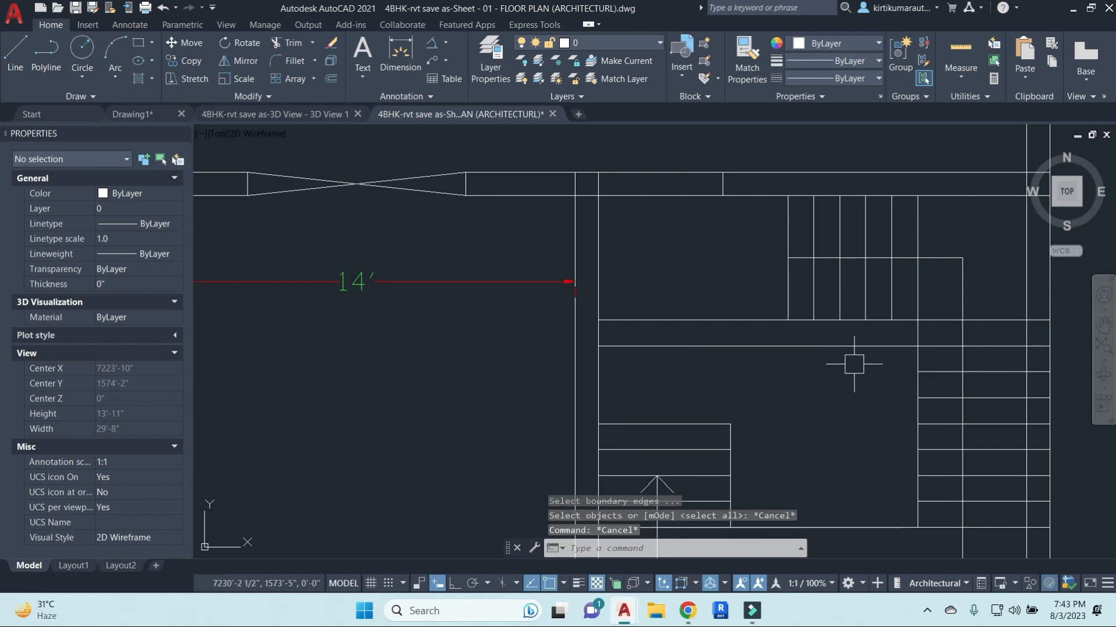
Draw a vertical line from the lower end of the upper flight's first riser down to the 10" offset line.
type("l")
key("Return")
left_click(788, 320)
left_click(787, 345)
key("Escape")
key("Escape")
key("Escape")
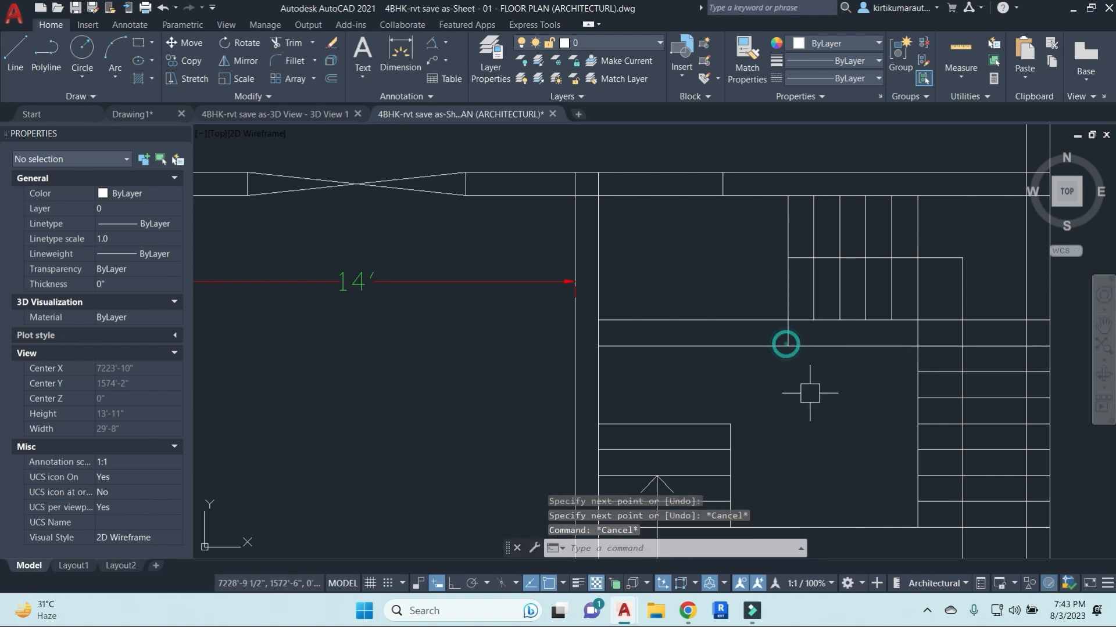
Trim the offset line beyond the new vertical line and erase its leftover segment over the right flight.
type("tr")
key("Return")
left_click(847, 347)
key("Escape")
key("Escape")
left_click(932, 351)
type("e")
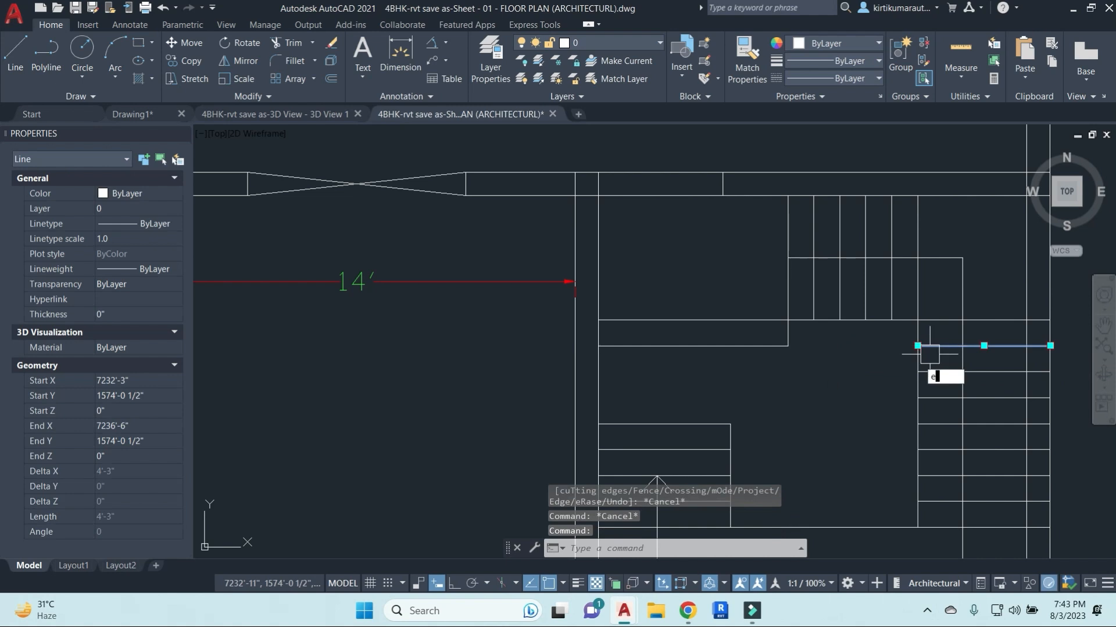
key("Return")
scroll(816, 385, "down", 4)
scroll(731, 330, "up", 3)
key("Escape")
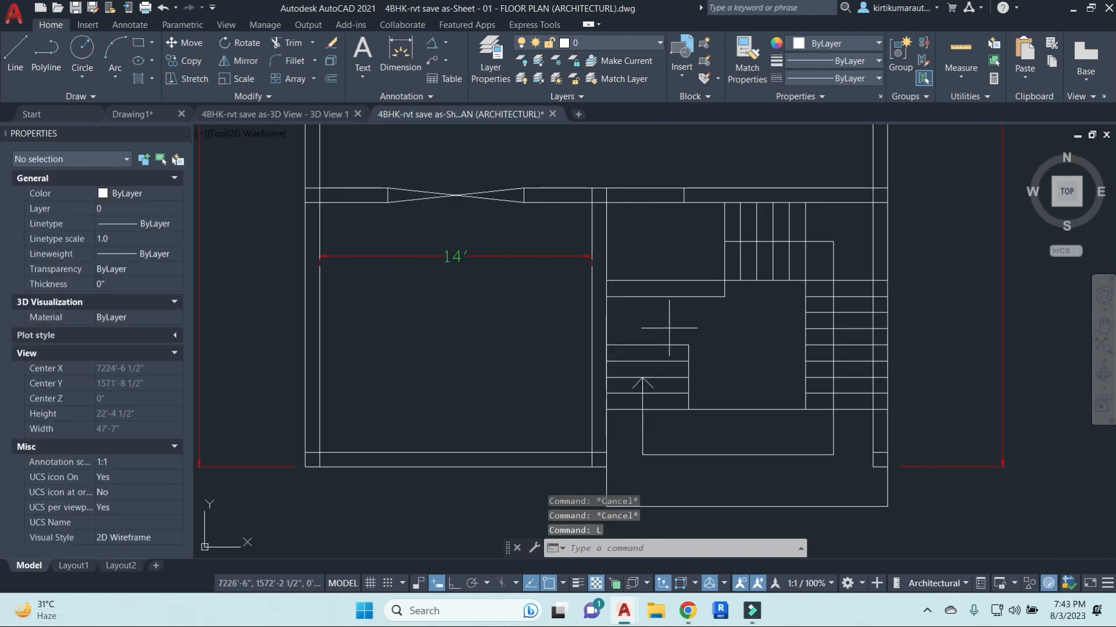
type("l")
key("Return")
scroll(646, 386, "up", 4)
key("Escape")
key("Escape")
left_click(588, 336)
scroll(668, 469, "down", 4)
middle_click_drag(669, 471, 672, 399)
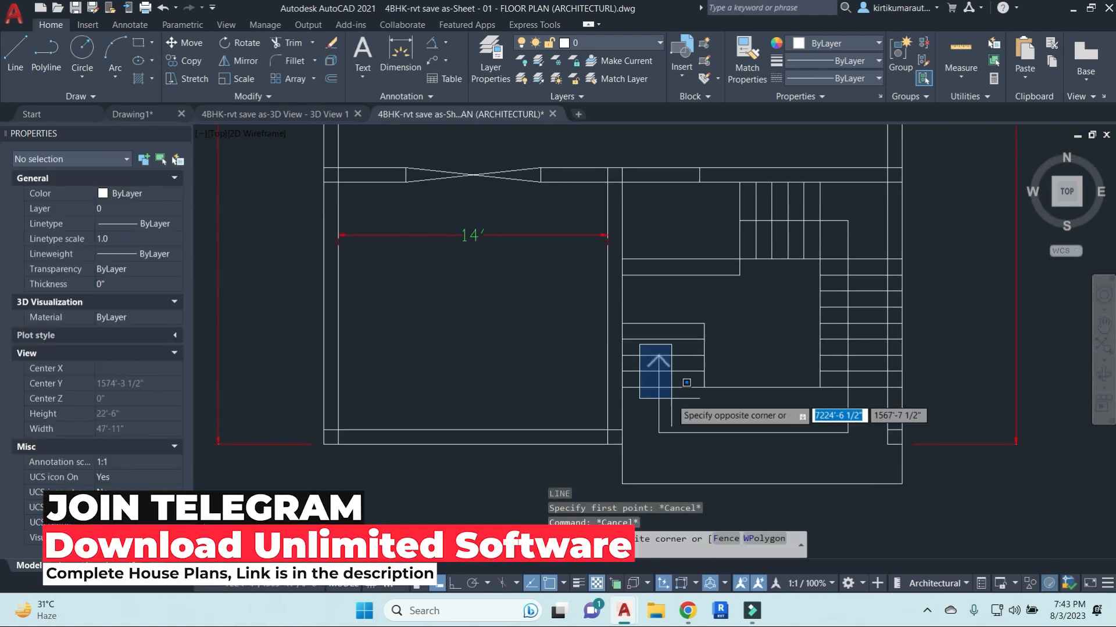
left_click(690, 450)
type("c")
key("Escape")
left_click(662, 409)
key("Escape")
Copy the arrowhead straight up so its tip sits on the horizontal line below the upper flight.
scroll(662, 383, "up", 3)
left_click(663, 360)
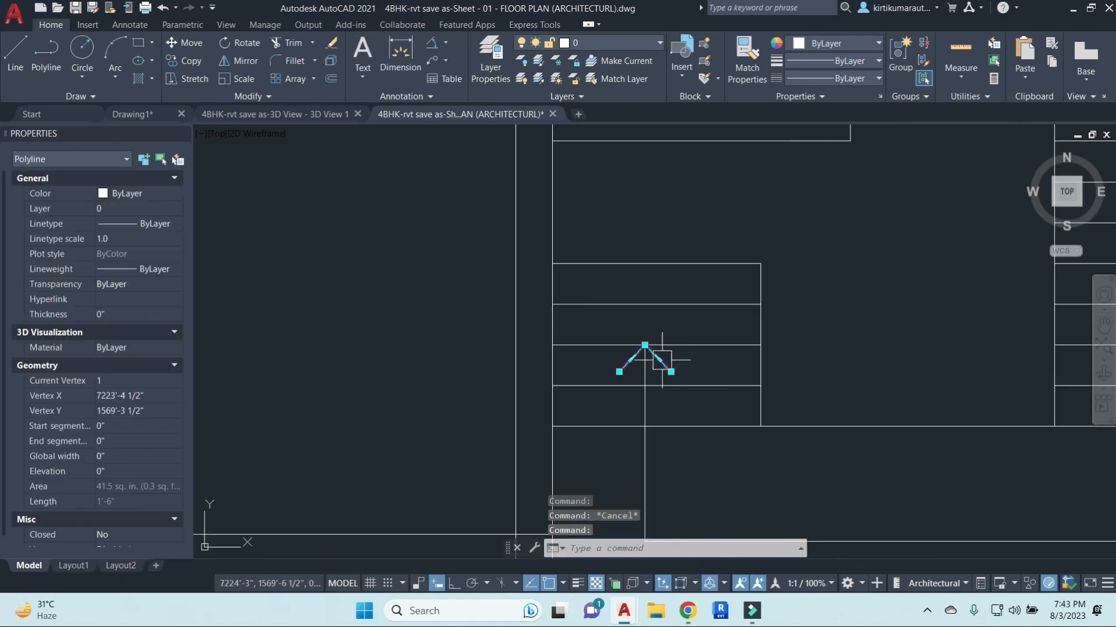
key("Return")
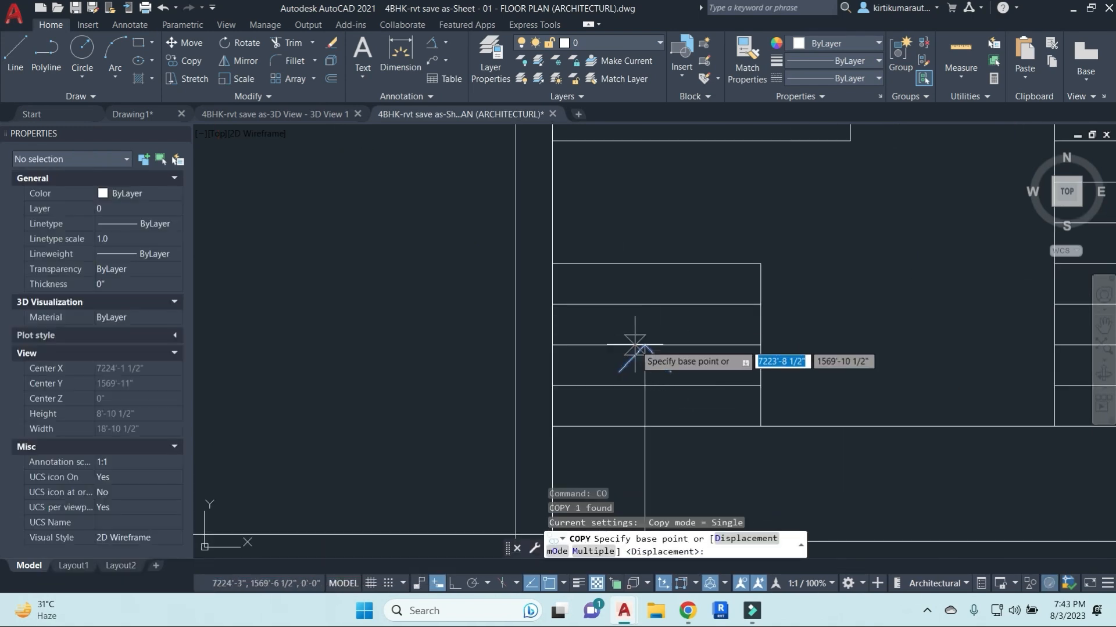
left_click(761, 344)
scroll(773, 279, "down", 2)
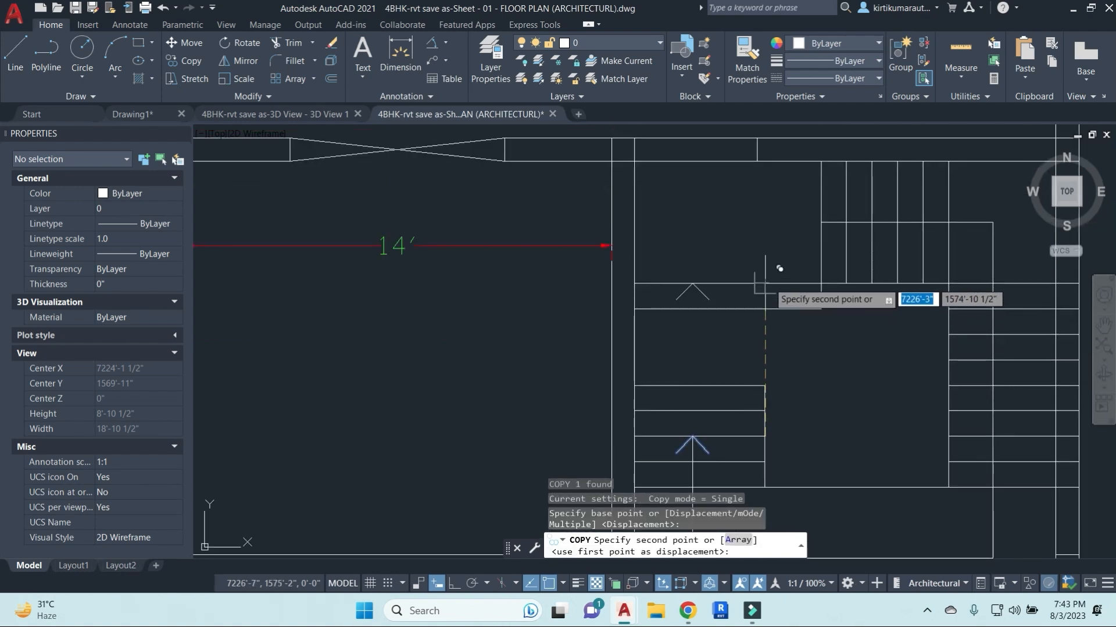
key("Escape")
Draw a vertical arrow shaft about 1'-6" long down from the copied arrowhead's tip.
type("l")
key("Return")
left_click(692, 284)
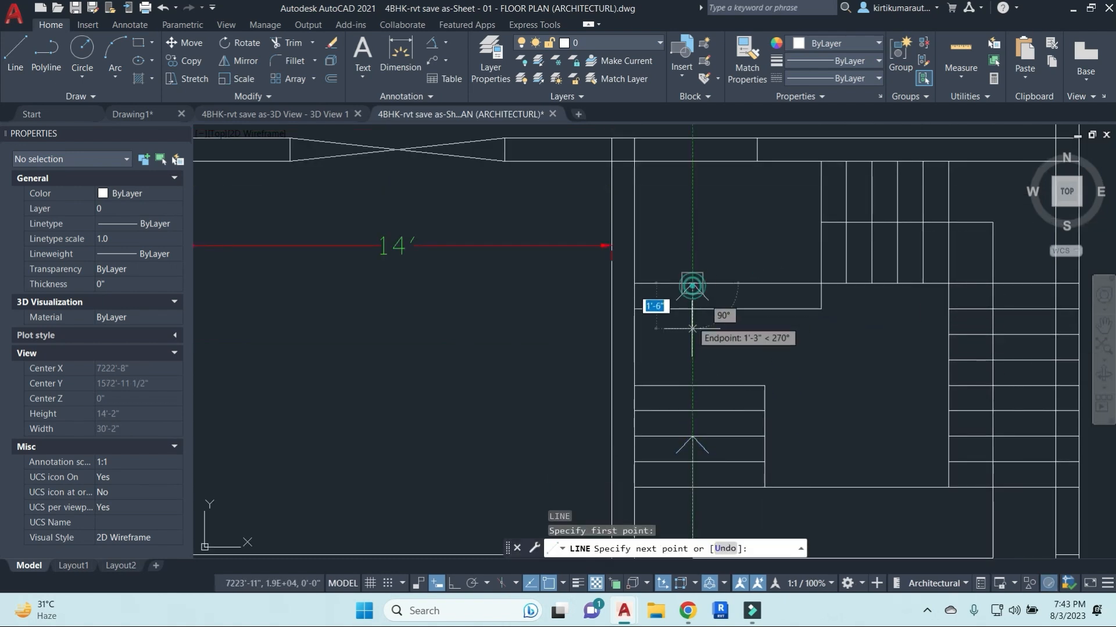
key("Escape")
key("Escape")
key("Escape")
scroll(742, 342, "down", 4)
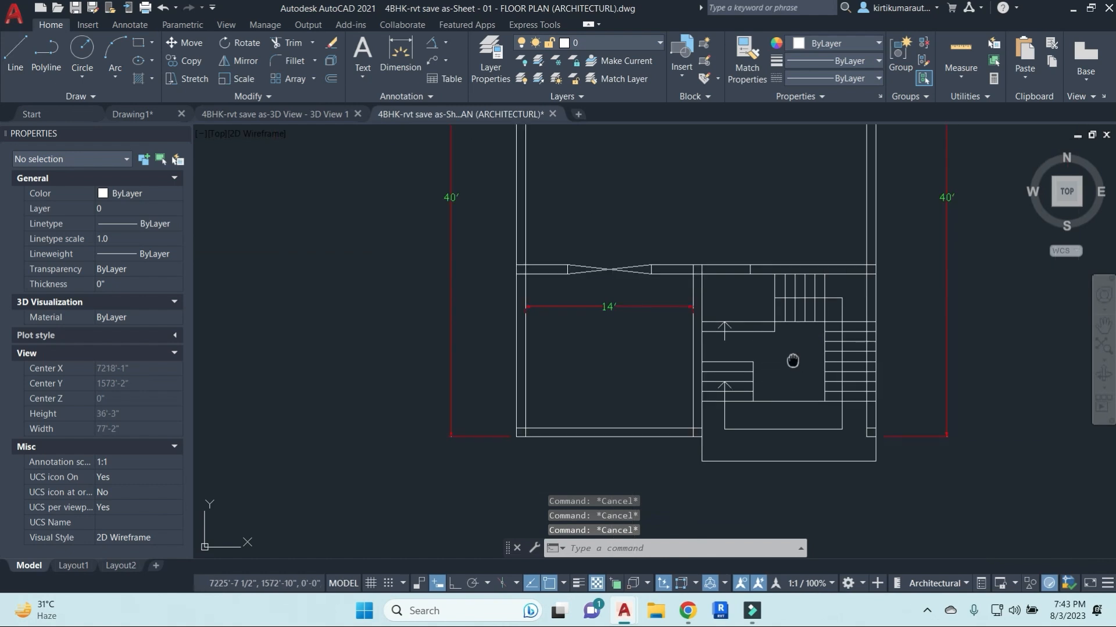
scroll(793, 361, "up", 2)
left_click(725, 176)
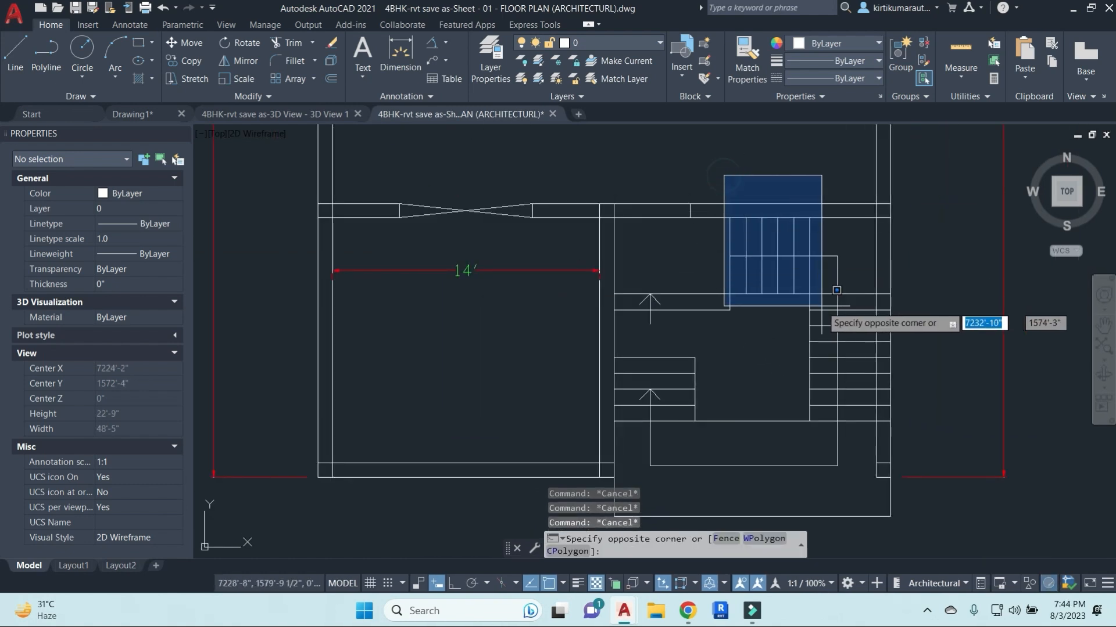
left_click(822, 317)
scroll(808, 297, "up", 2)
left_click(793, 273)
scroll(906, 433, "down", 2)
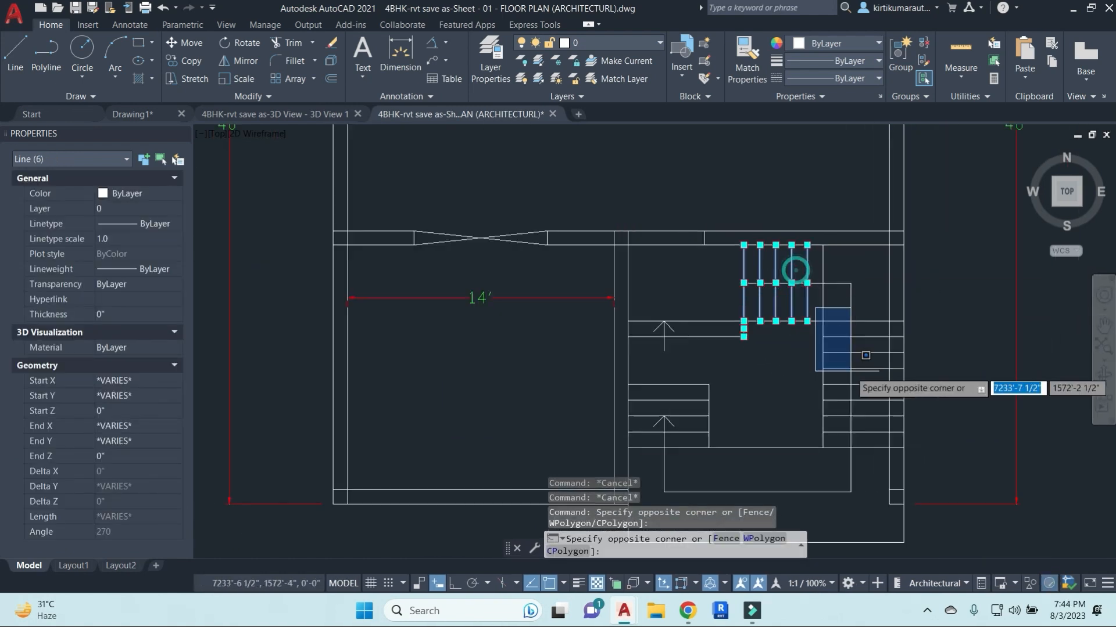
key("Escape")
key("Escape")
key("Escape")
Trim the right flight's tread lines where they cross the thickness of the building's right outer wall.
type("tr")
key("Return")
scroll(906, 429, "up", 3)
mouse_move(898, 409)
left_mouse_down()
mouse_move(890, 79)
mouse_move(891, 148)
left_mouse_up()
scroll(894, 296, "down", 5)
key("Escape")
key("Escape")
Change the color of the stair tread, flight edge, landing and projection outline lines to red 237,31,36.
scroll(874, 344, "up", 4)
middle_click_drag(893, 466, 870, 354)
left_click(871, 396)
left_click(678, 339)
left_click(491, 336)
left_click(925, 325)
middle_click_drag(867, 283, 910, 500)
left_click(911, 480)
left_click(904, 239)
left_click(867, 169)
left_click(664, 164)
middle_click_drag(695, 401, 730, 260)
scroll(730, 260, "down", 2)
left_click(731, 314)
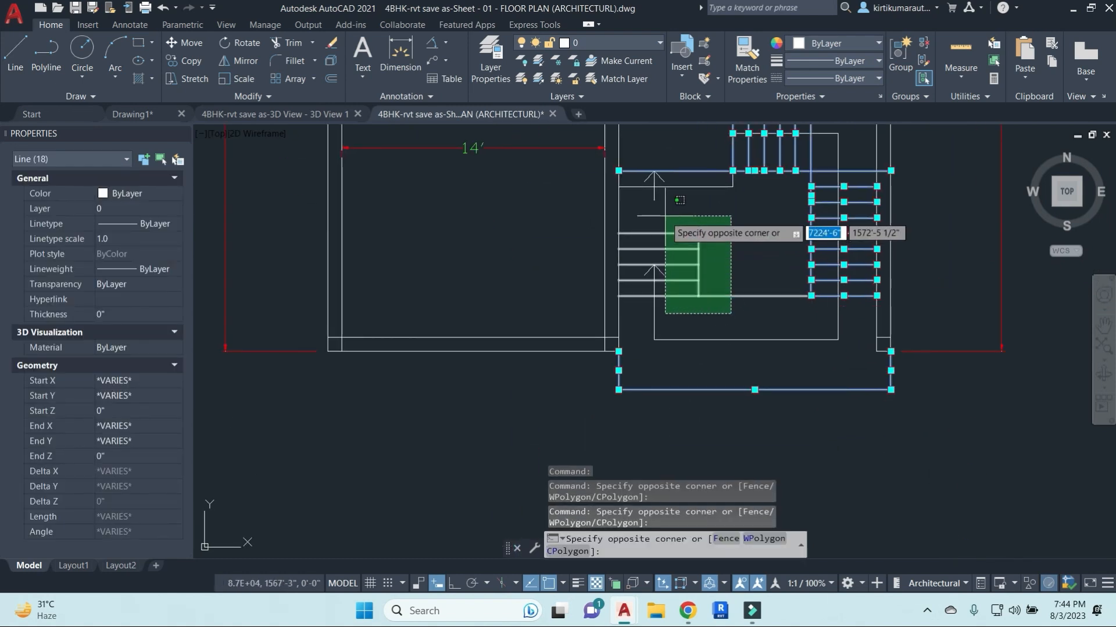
left_click(660, 236)
left_click(870, 44)
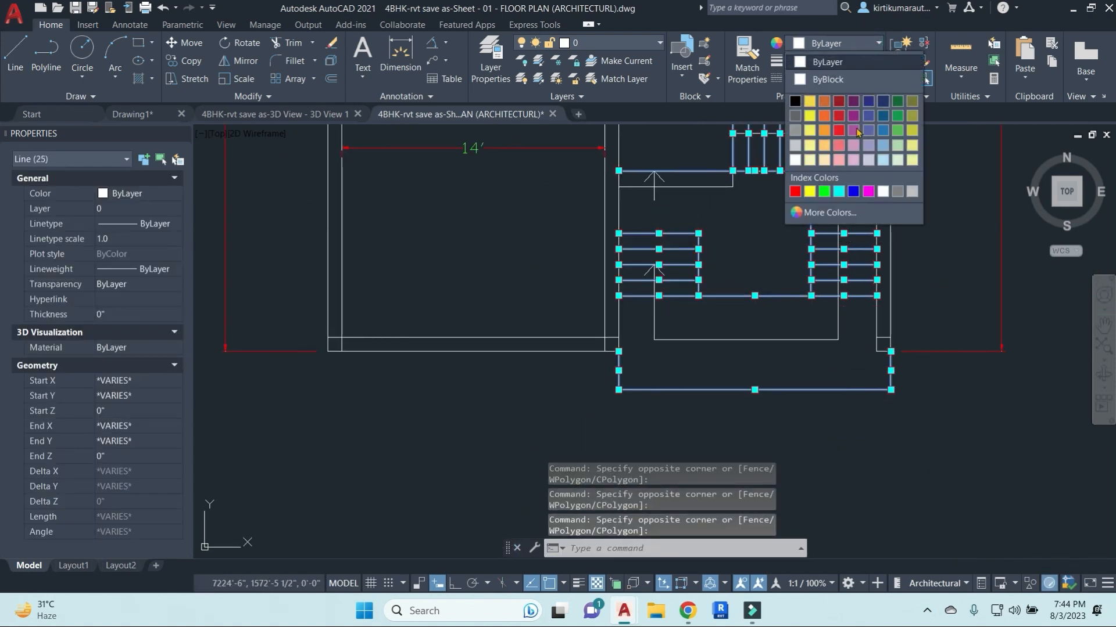
left_click(838, 133)
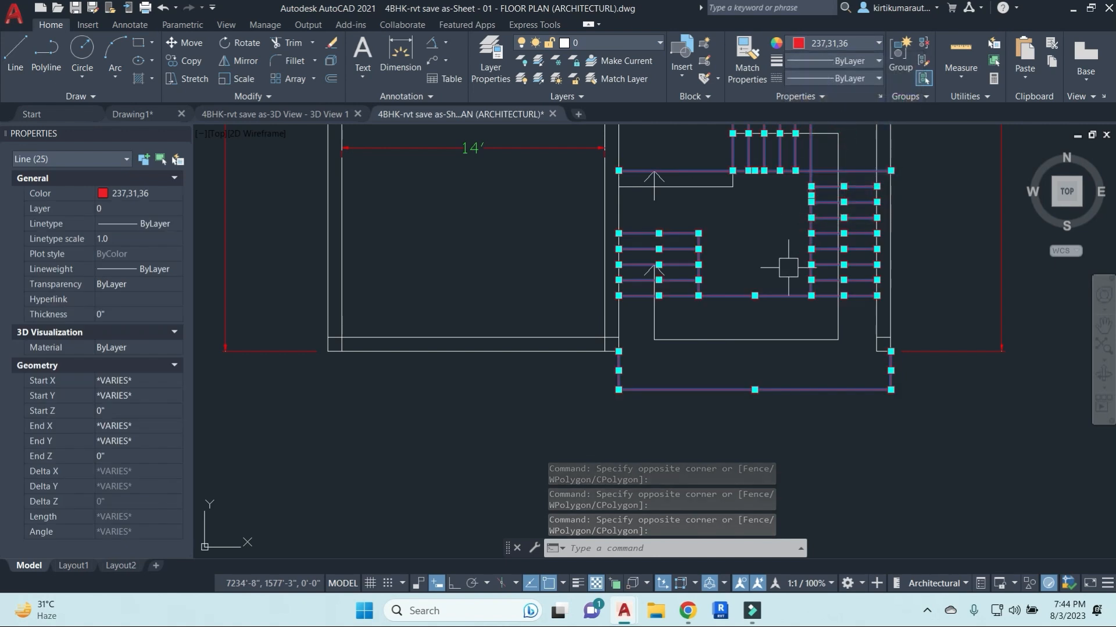
key("Escape")
middle_click_drag(750, 251, 740, 313)
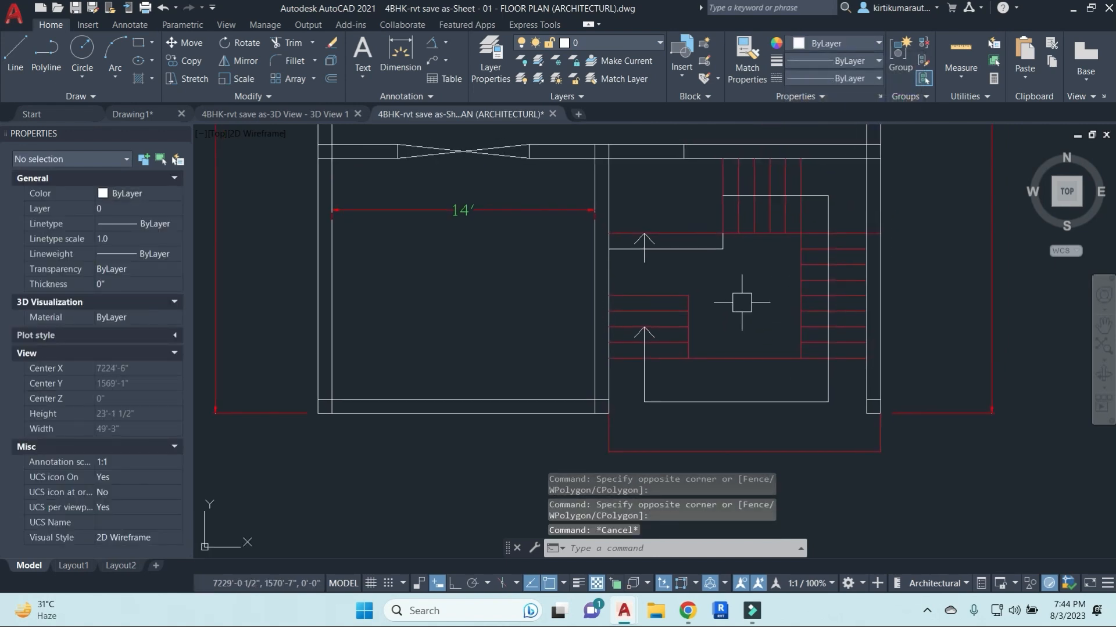
key("Escape")
key("Escape")
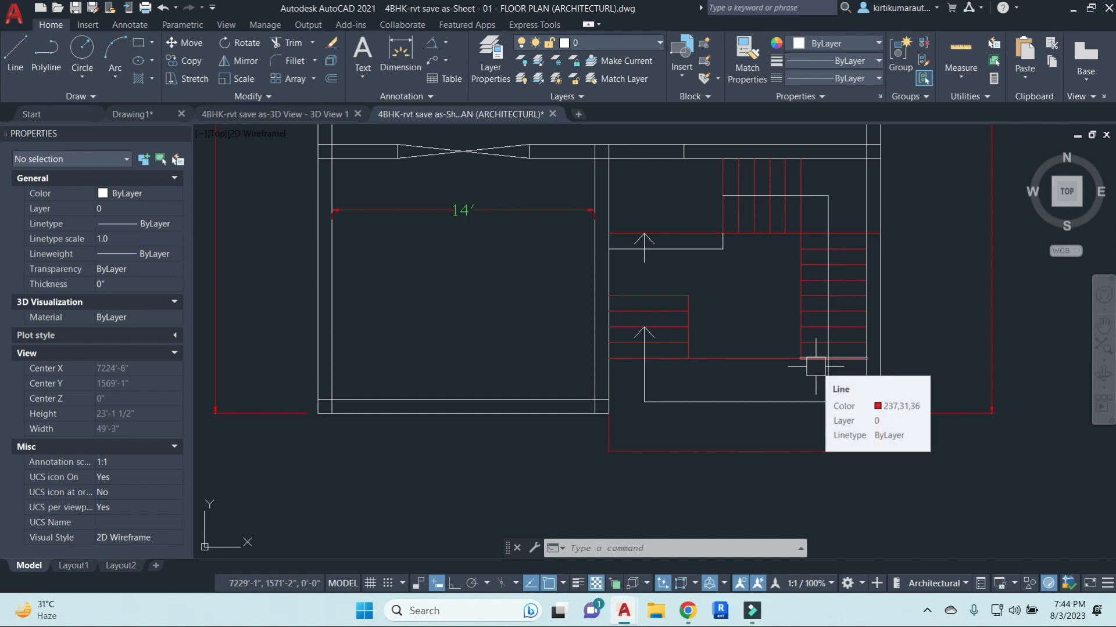
Divide 91.5 by 12 in the Windows Calculator, close it and return to the drawing.
key("Escape")
key("Escape")
left_click(454, 610)
type("calculator")
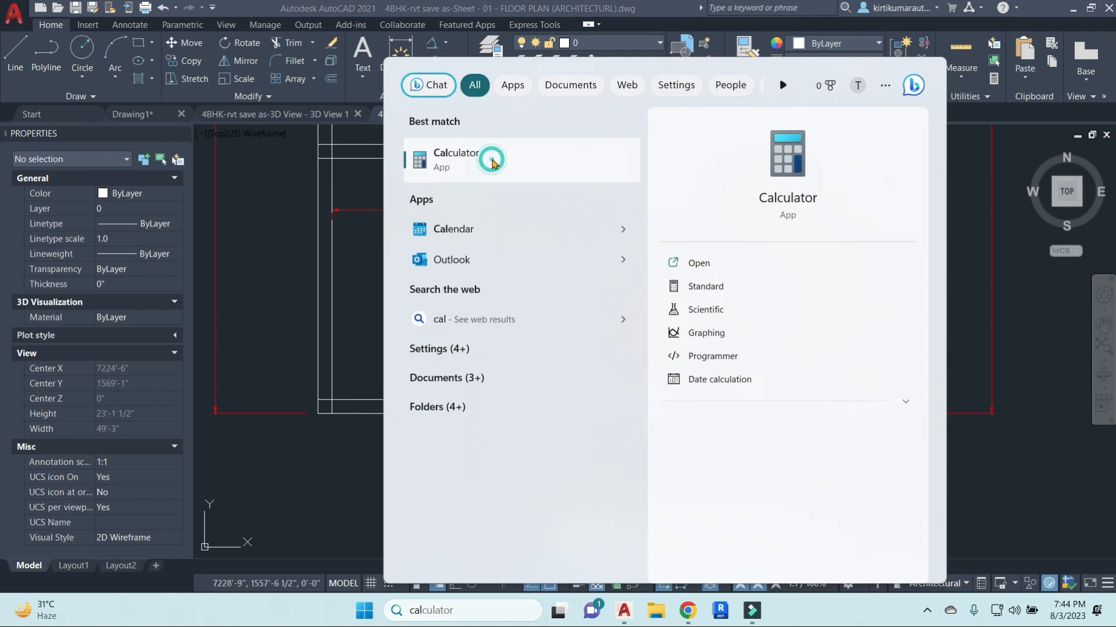
left_click(491, 157)
left_click_drag(432, 118, 543, 95)
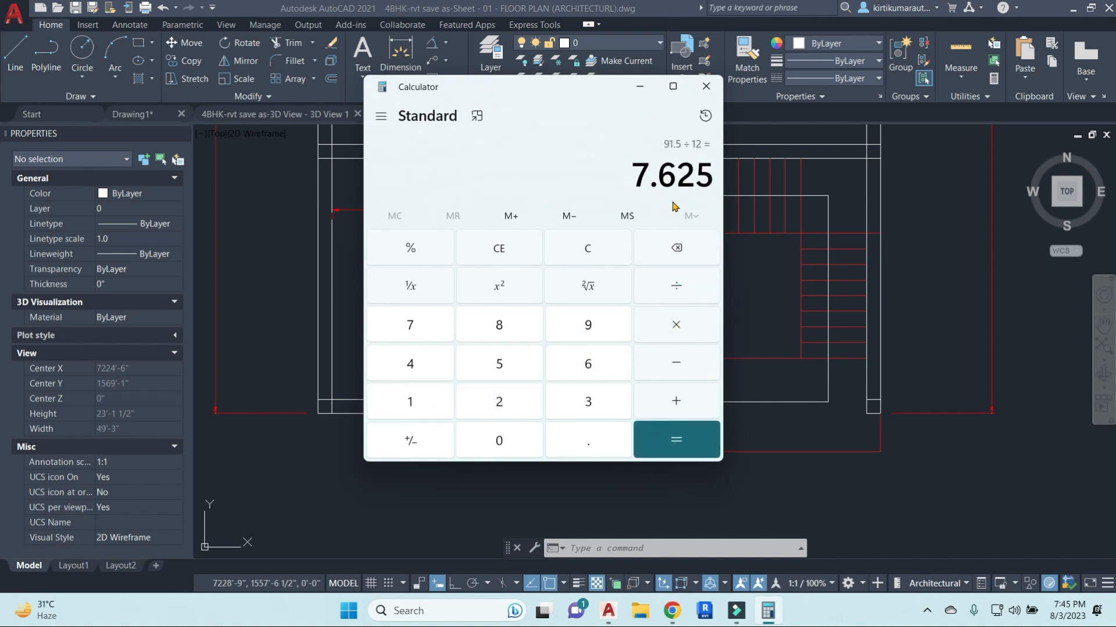
left_click(706, 87)
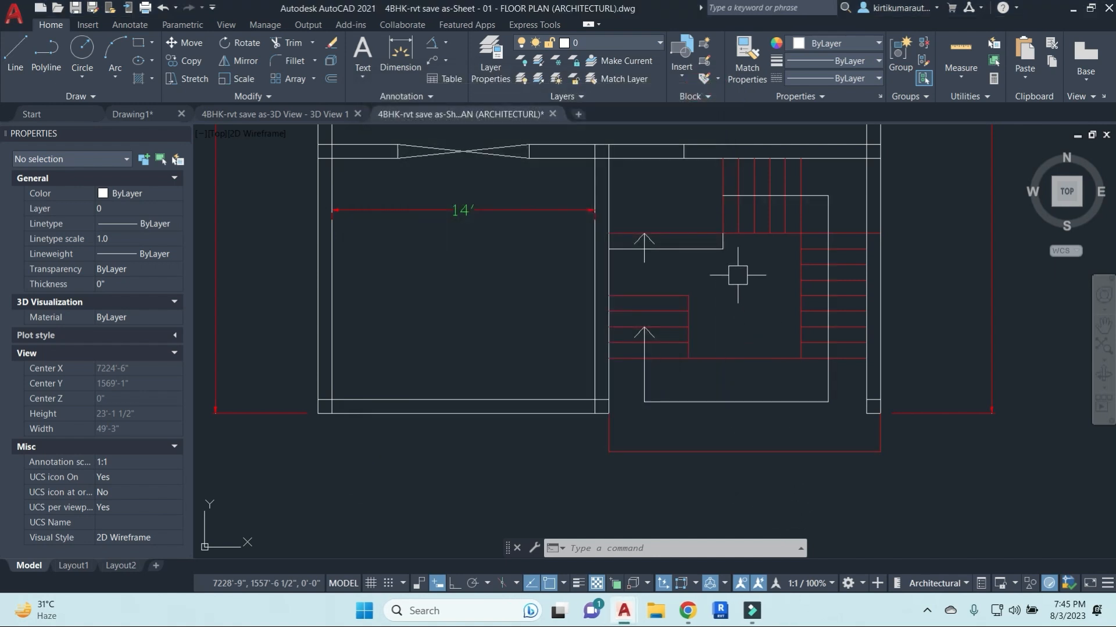
Draw a diagonal line across the stair's upper corner landing, from its inner corner to the inside corner of the walls.
key("Return")
scroll(735, 274, "up", 5)
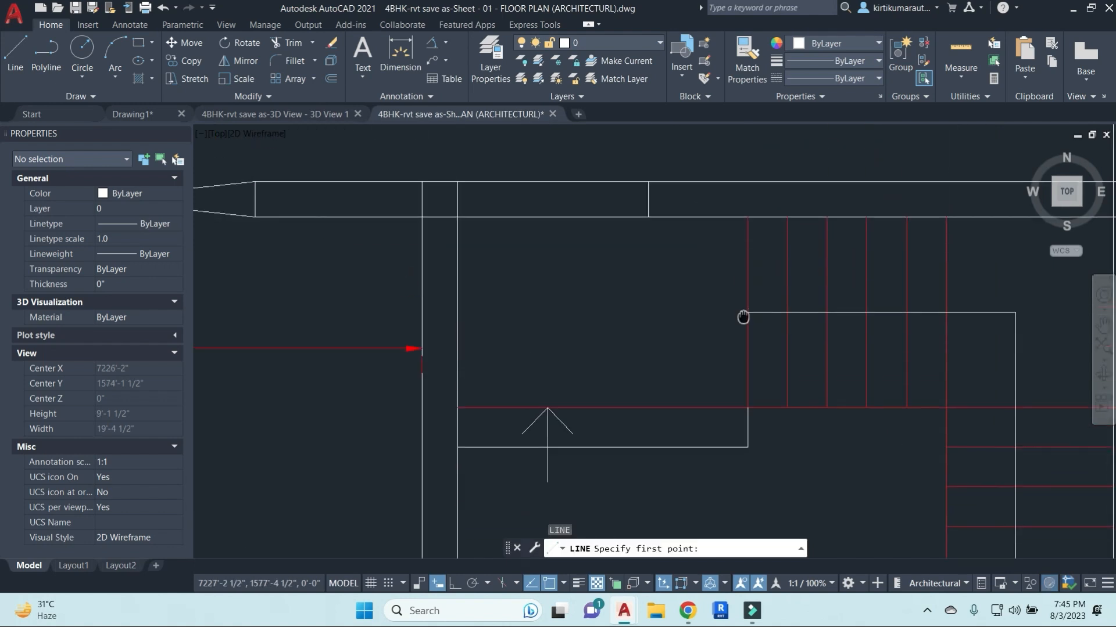
middle_click_drag(866, 357, 655, 381)
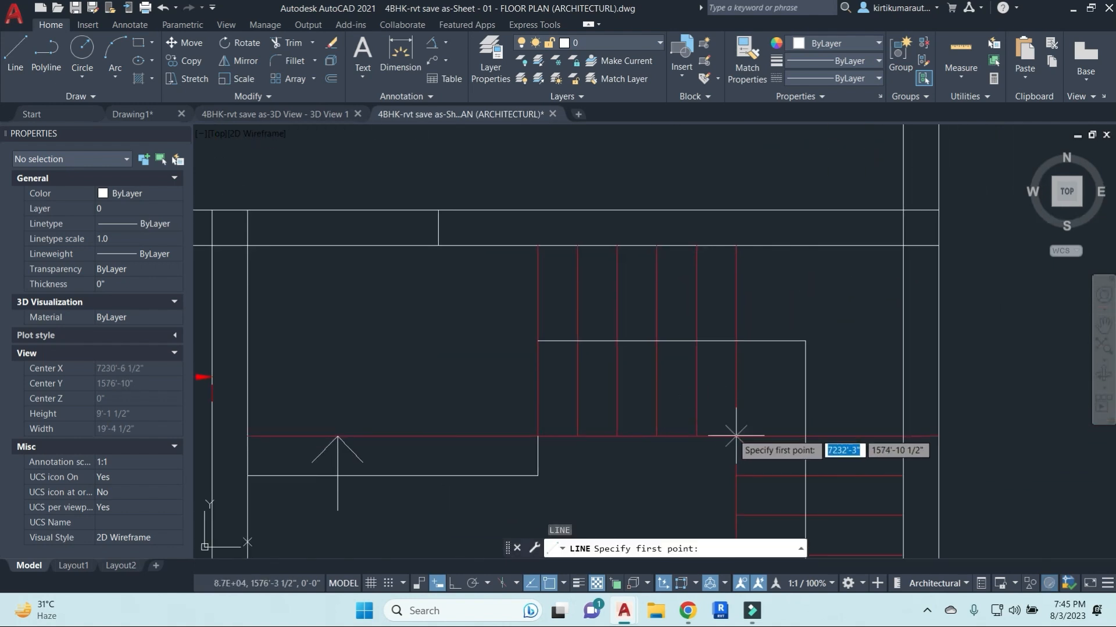
left_click(735, 436)
key("Escape")
key("Escape")
key("Escape")
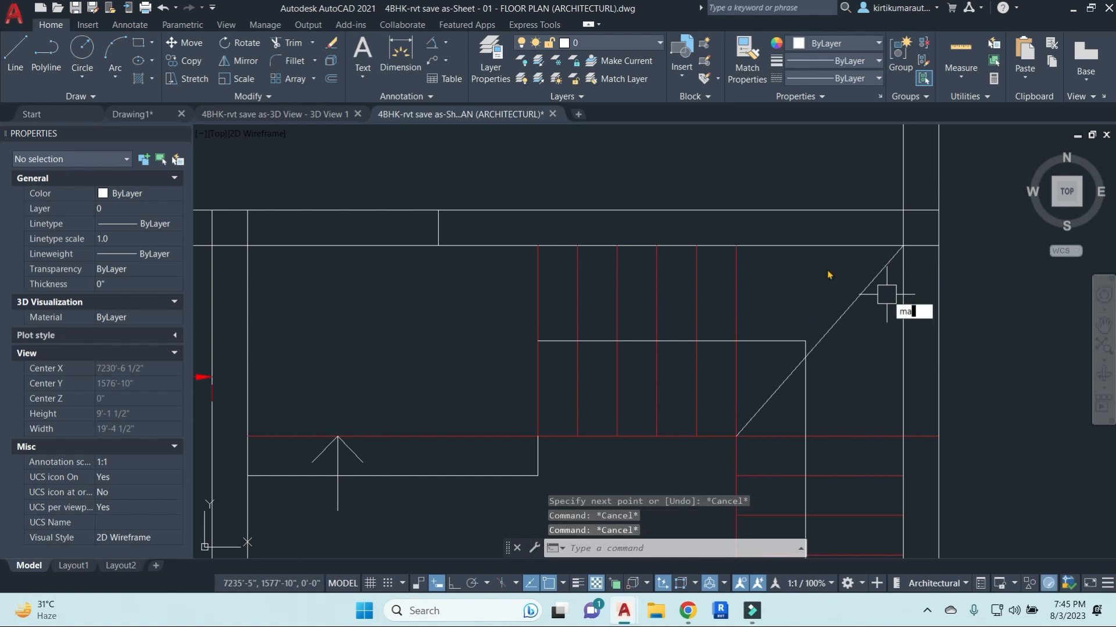
Match the diagonal landing line's properties to the red stair lines.
type("ma")
key("Return")
left_click(736, 286)
scroll(853, 308, "down", 4)
middle_click_drag(912, 311, 911, 298)
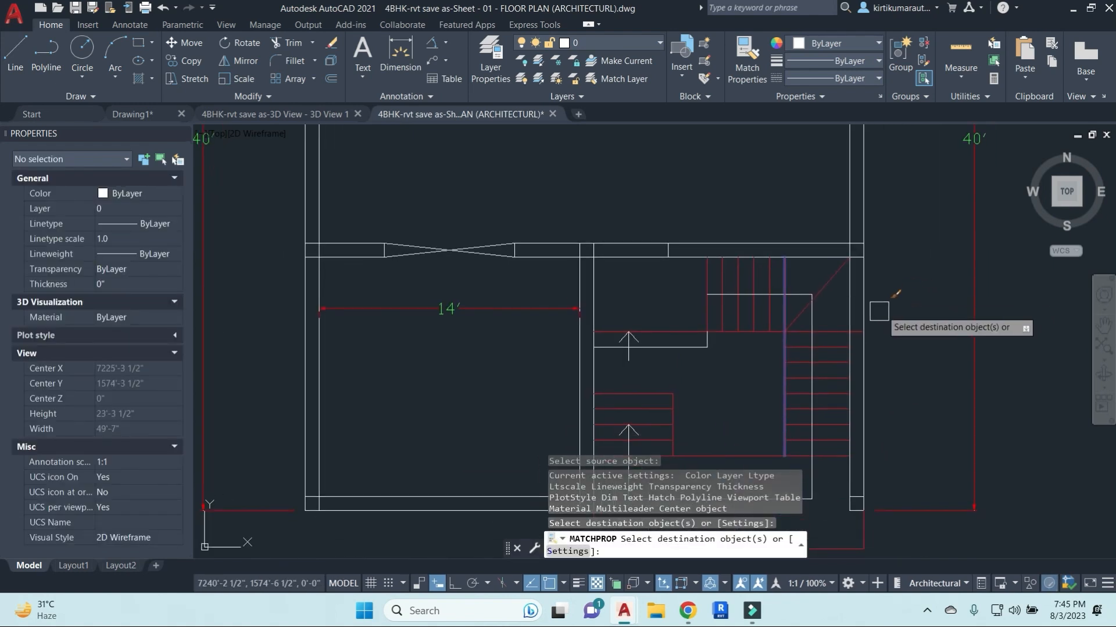
left_click(842, 322)
key("Escape")
Trim the horizontal wall lines above the stair's exit landing to open the wall between the partition and the short jamb line.
middle_click_drag(664, 298, 672, 304)
type("tr")
key("Return")
key("Return")
left_click(642, 310)
left_click(610, 171)
scroll(647, 204, "down", 2)
scroll(663, 226, "down", 3)
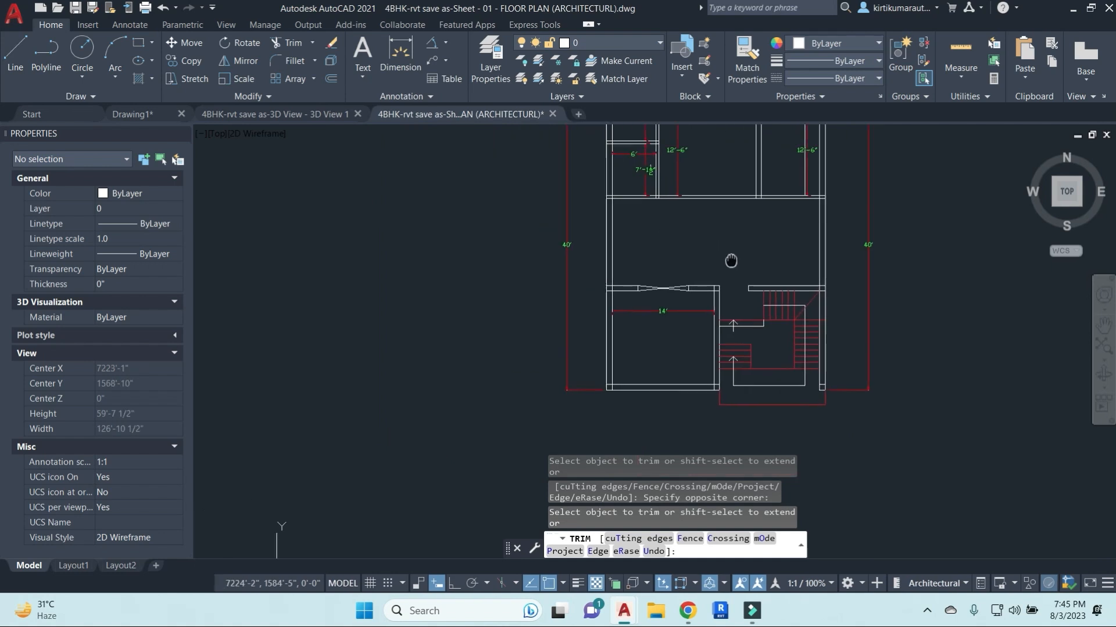
middle_click_drag(663, 233, 747, 266)
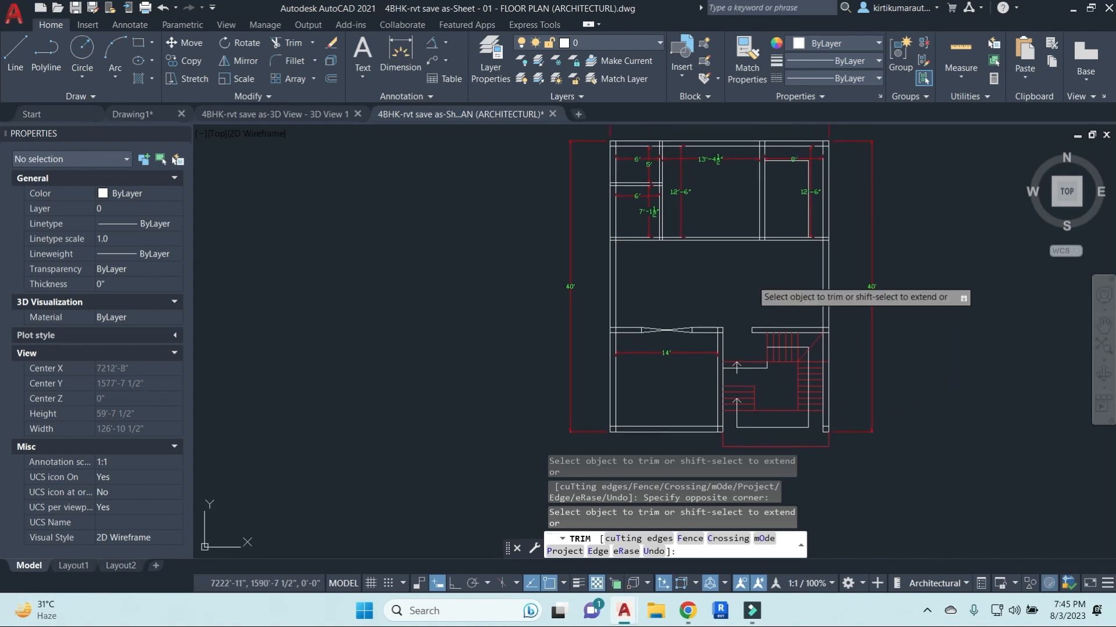
key("Escape")
key("Escape")
key("Escape")
Draw a vertical 9" line in the empty area above the plan's 30' dimension, with ortho on.
scroll(717, 386, "up", 1)
scroll(748, 319, "up", 1)
scroll(717, 194, "up", 1)
scroll(709, 196, "up", 1)
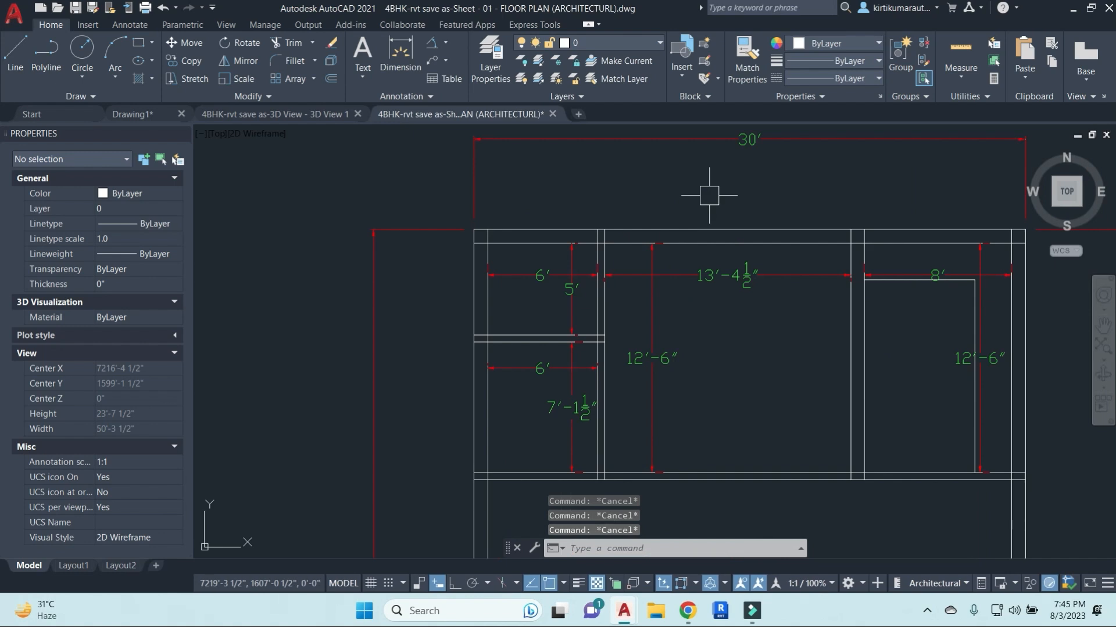
middle_click_drag(745, 203, 682, 320)
scroll(717, 224, "up", 2)
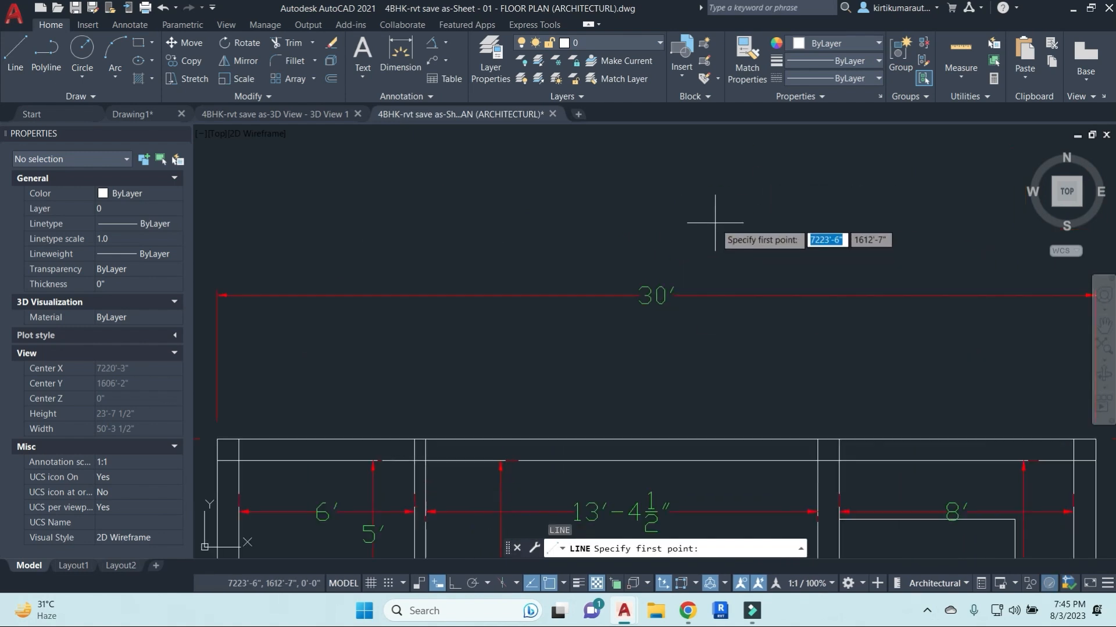
left_click(739, 174)
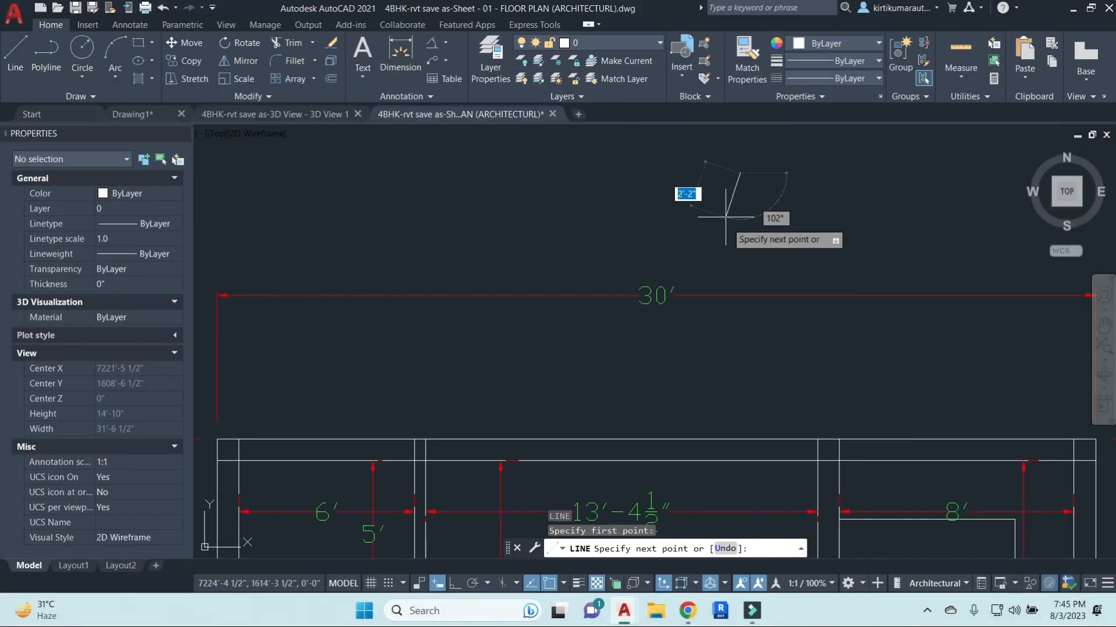
key("F8")
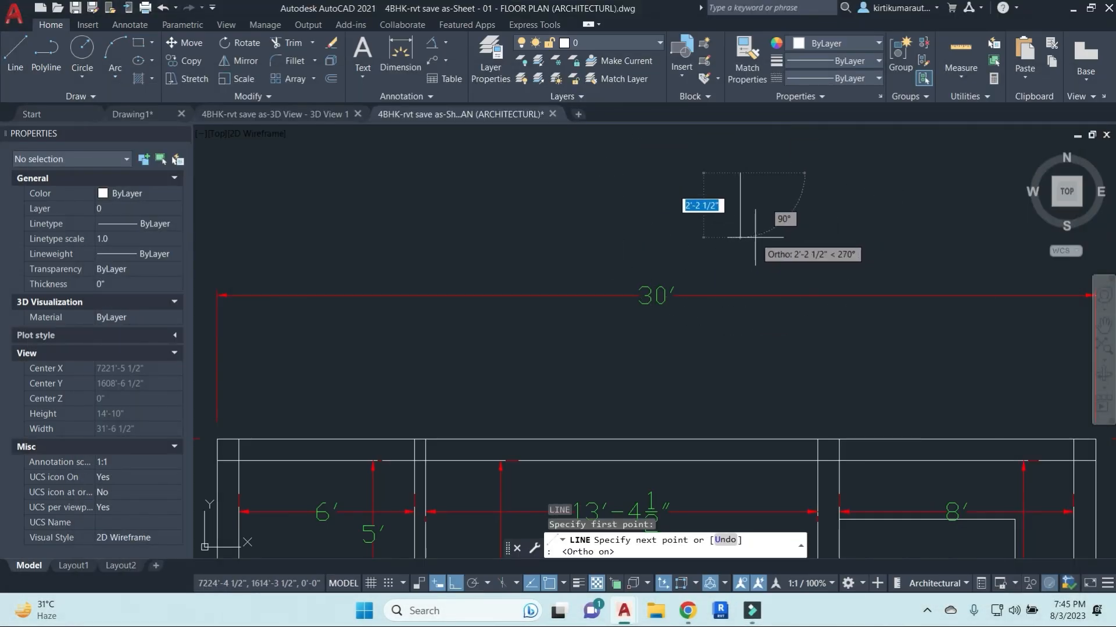
key("Return")
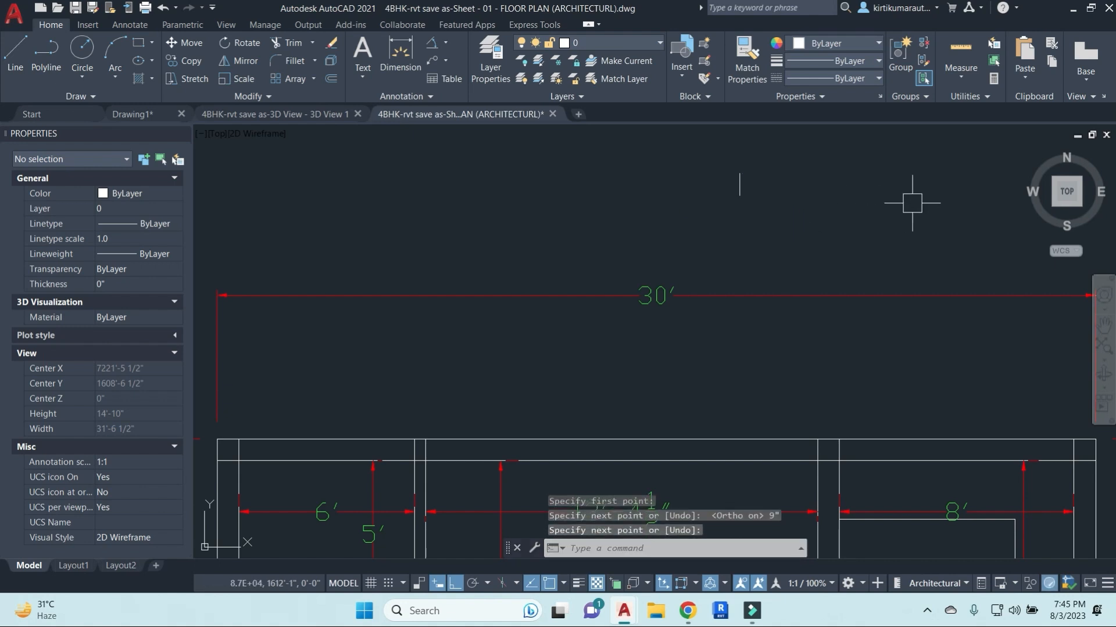
Complete a 4' by 9" rectangle from the lower end of the short vertical line.
key("Escape")
key("Return")
left_click(740, 195)
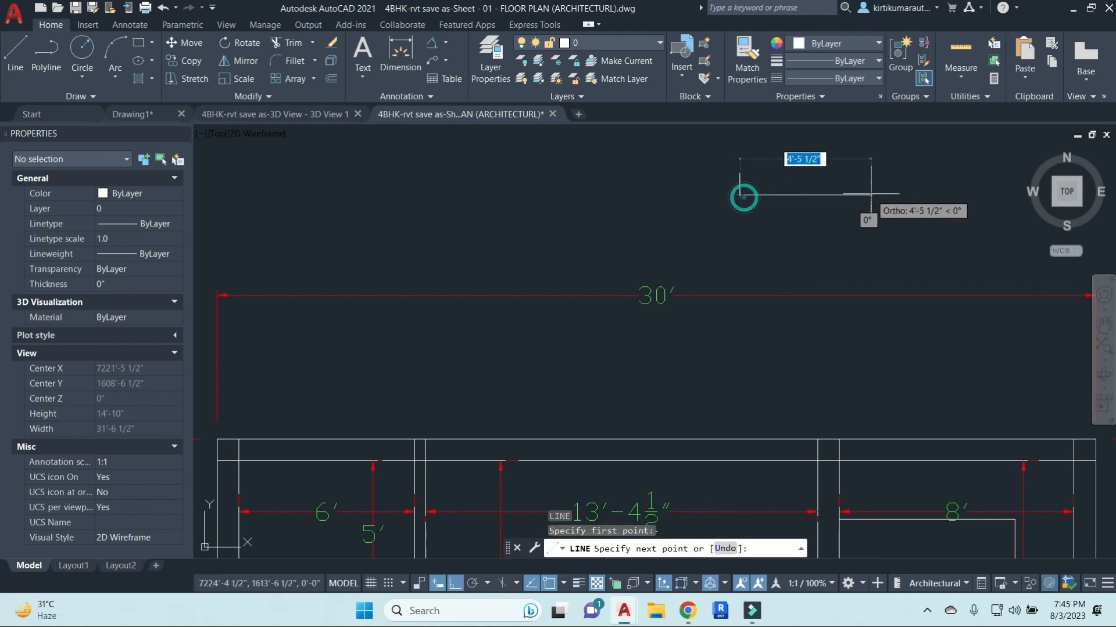
type("4")
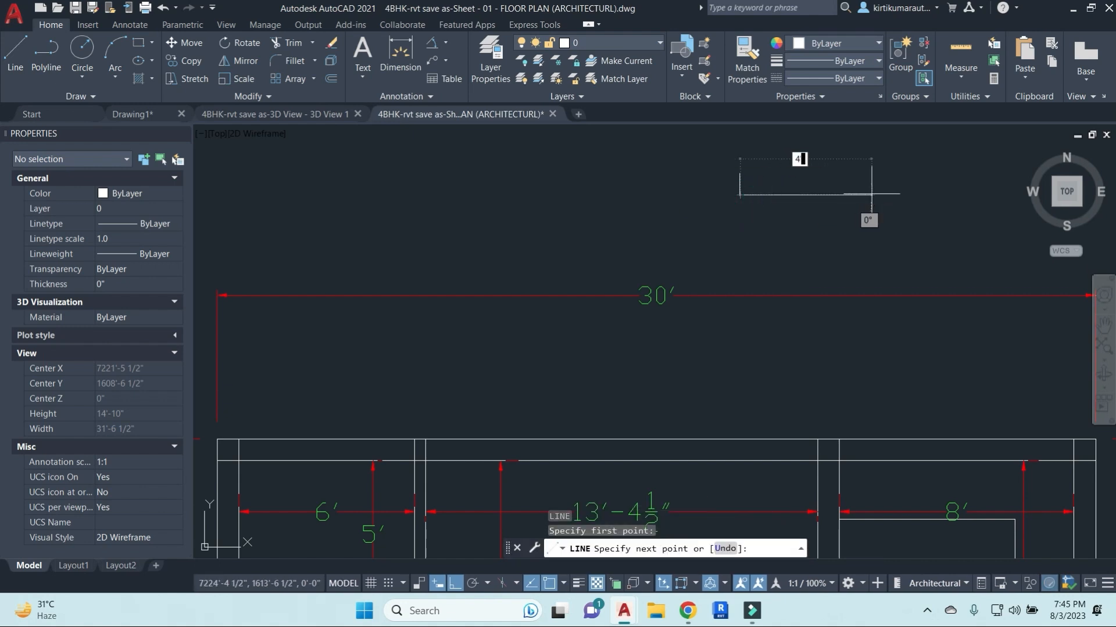
type("'")
key("Return")
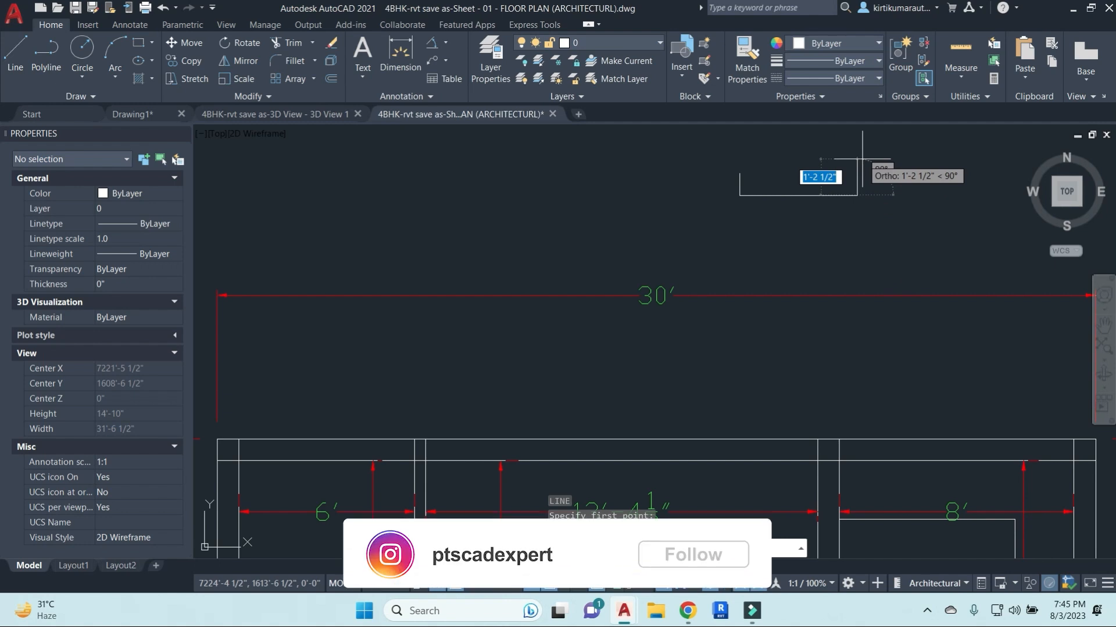
type("9")
key("Return")
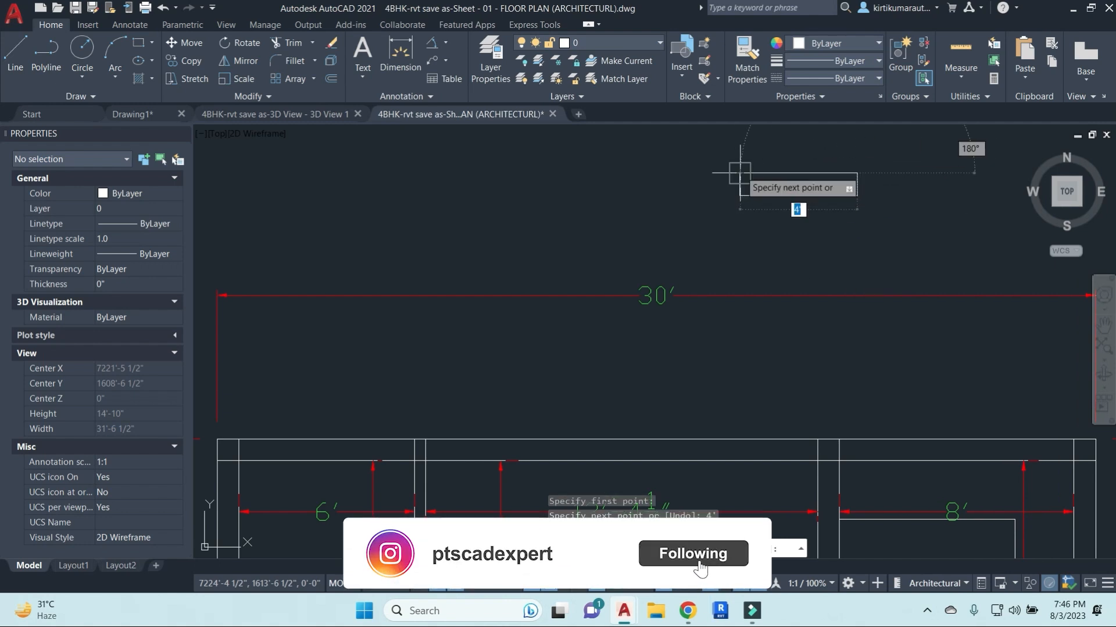
key("Escape")
key("Escape")
key("Escape")
Offset both short end lines of the 4' by 9" rectangle 2" inward.
scroll(755, 192, "up", 3)
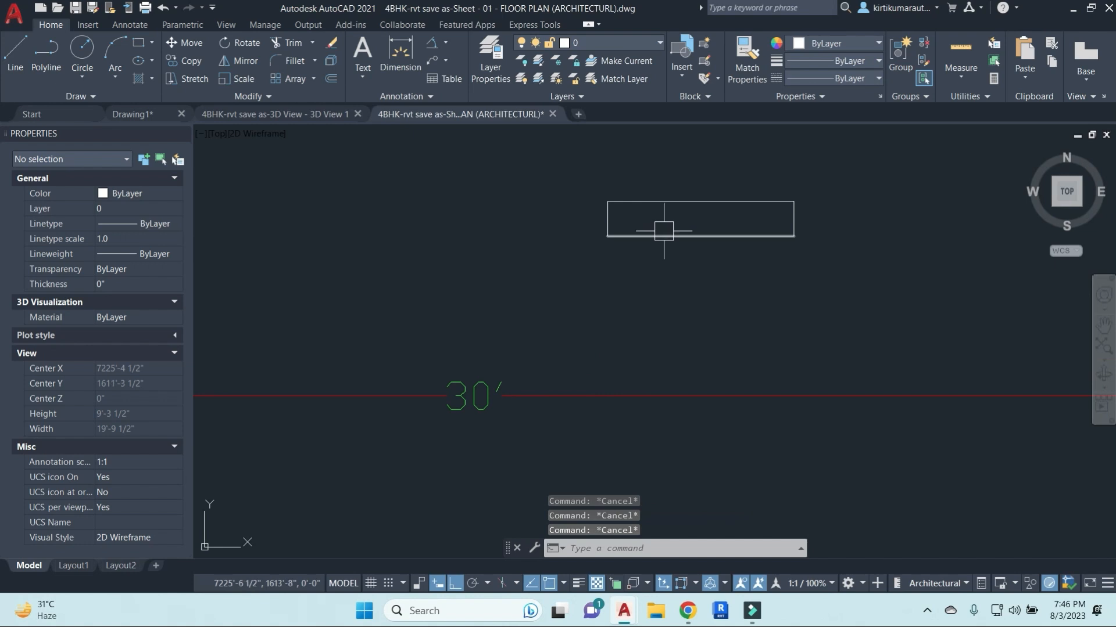
type("o")
key("Return")
type("2")
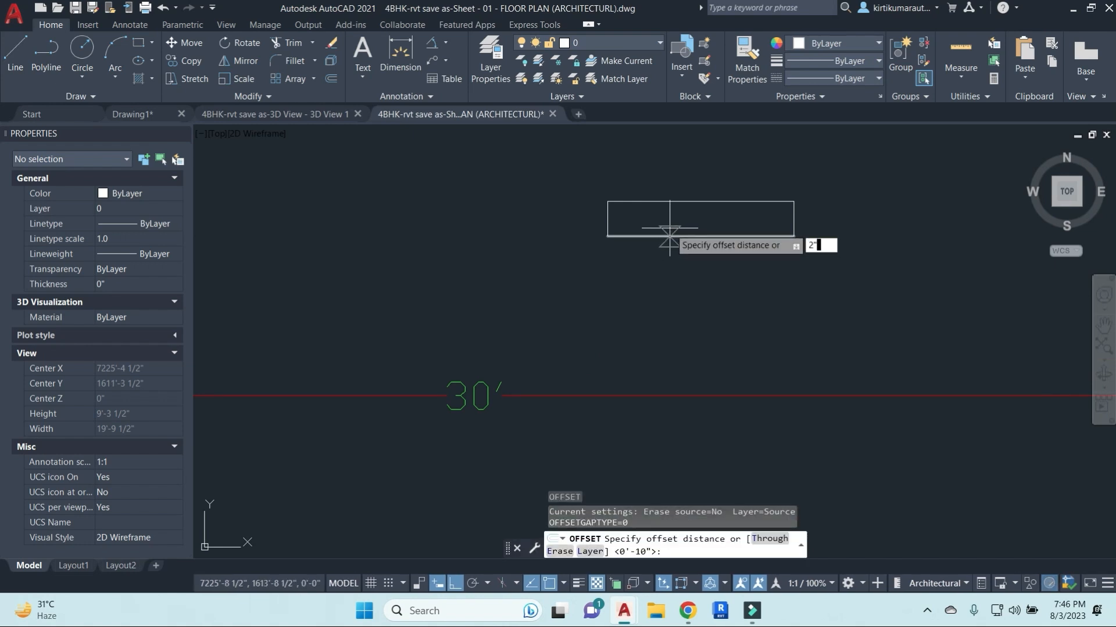
key("Return")
left_click(611, 217)
left_click(671, 216)
left_click(789, 215)
left_click(694, 216)
key("Return")
Draw a horizontal center line between the midpoints of the two inner jamb lines.
type("l")
key("Return")
left_click(786, 219)
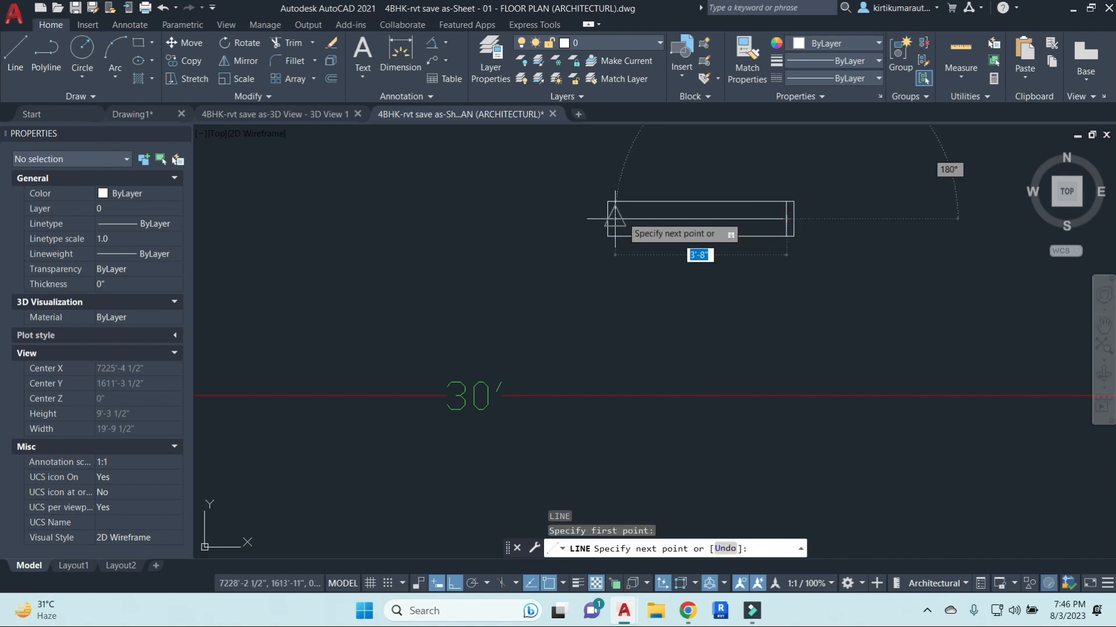
left_click(615, 219)
key("Escape")
key("Escape")
key("Escape")
Erase the horizontal center line inside the window frame.
type("o")
key("Return")
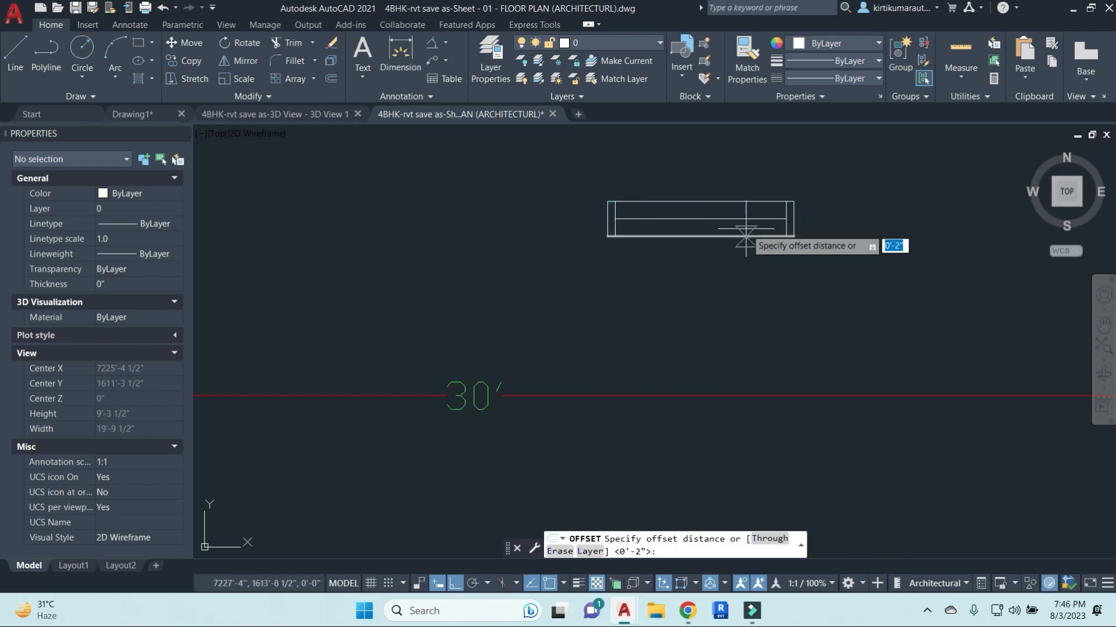
key("Escape")
left_click(736, 220)
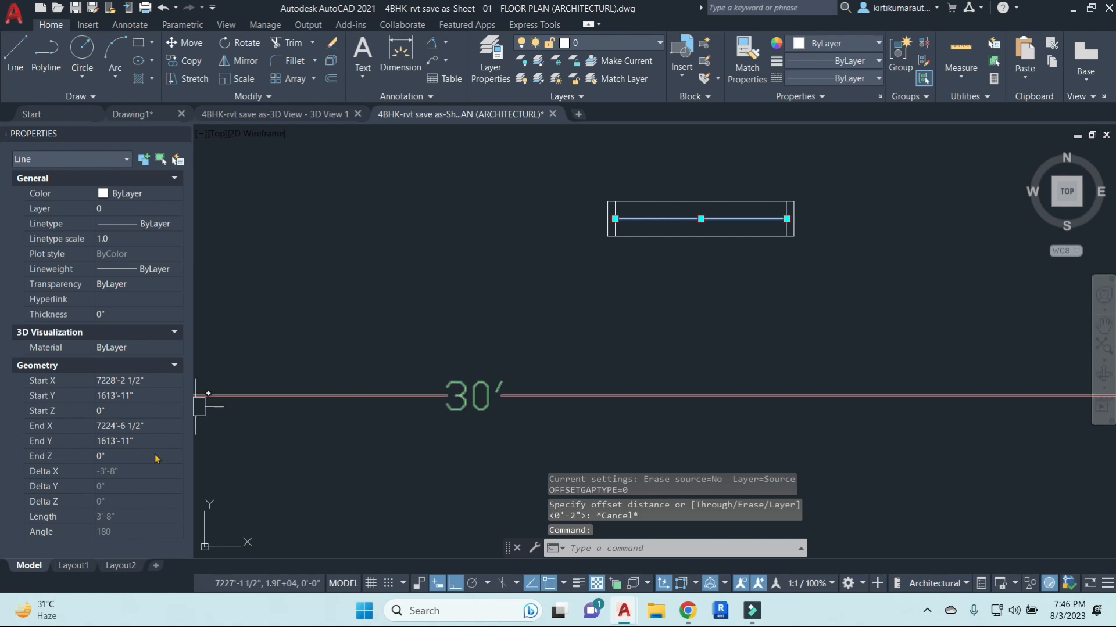
key("Delete")
key("Escape")
key("Escape")
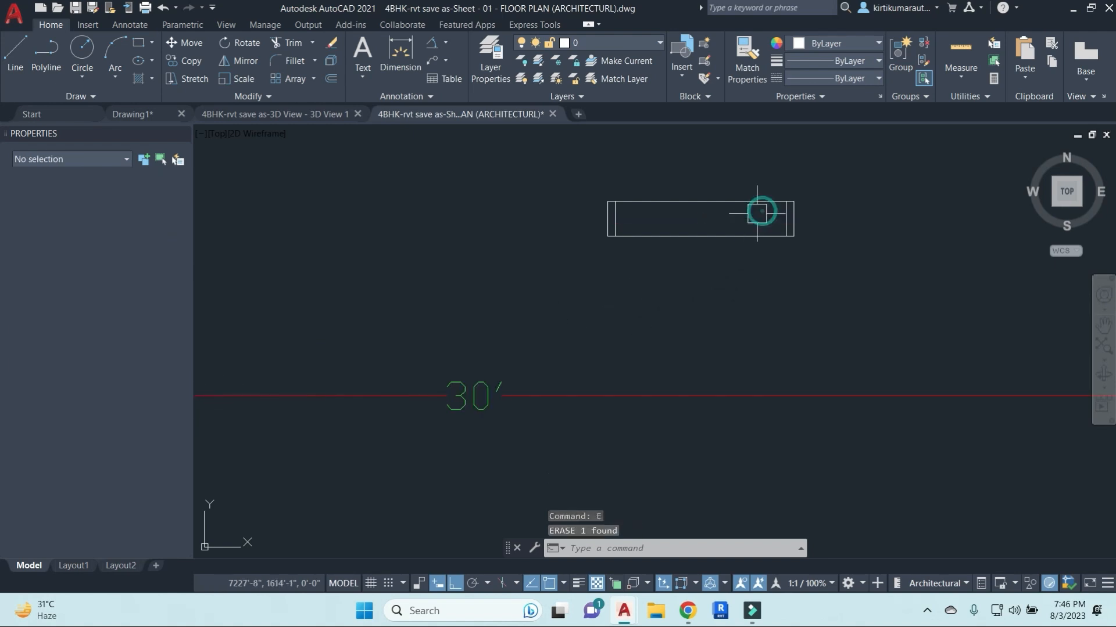
Draw a horizontal polyline between the midpoints of the two inner jamb lines.
type("pl")
key("Return")
left_click(786, 219)
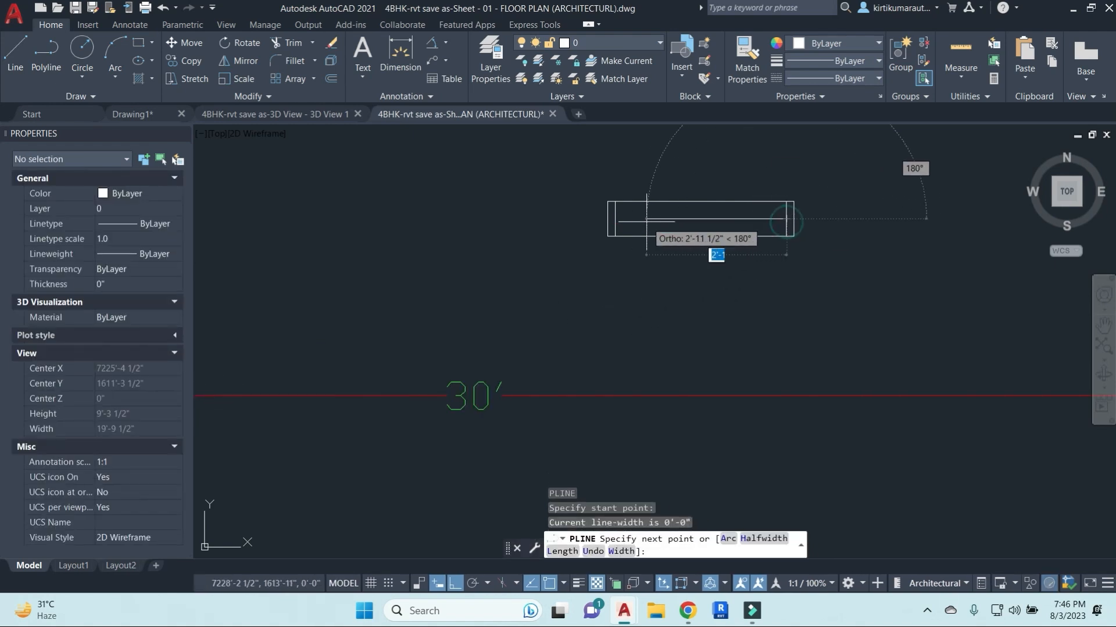
left_click(615, 219)
key("Escape")
Set the center polyline's global width to 1/2".
left_click(690, 221)
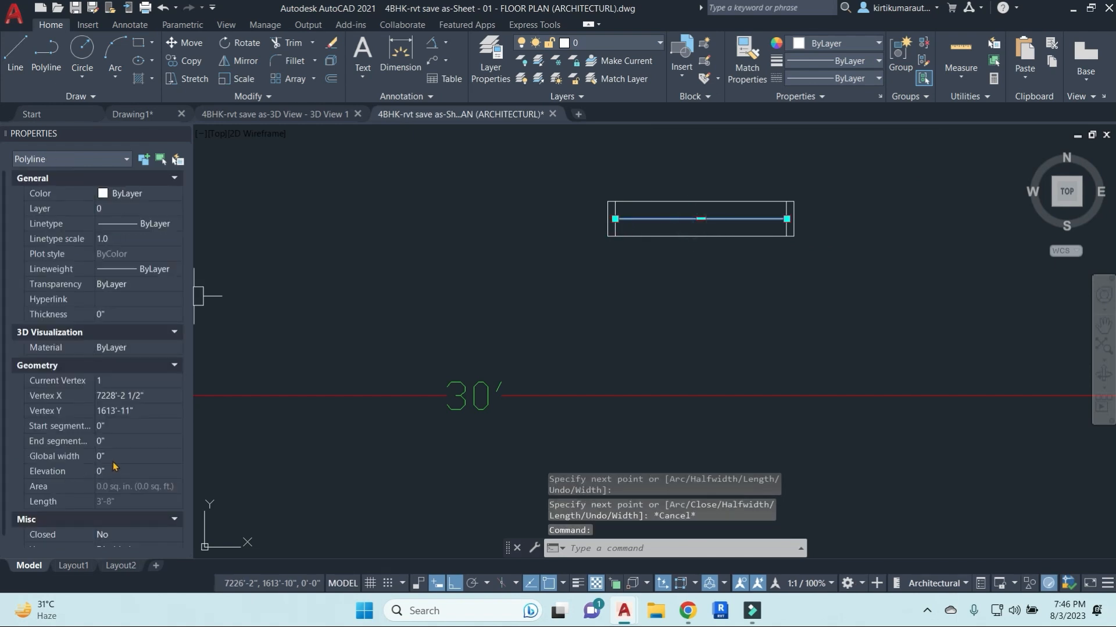
key("Return")
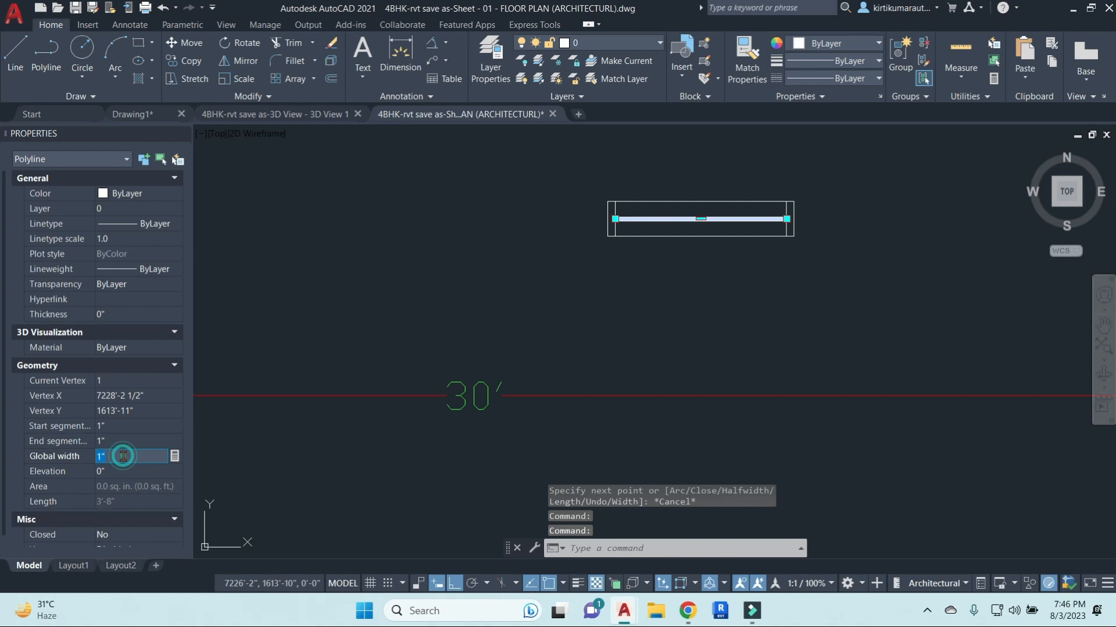
type(".5")
key("Return")
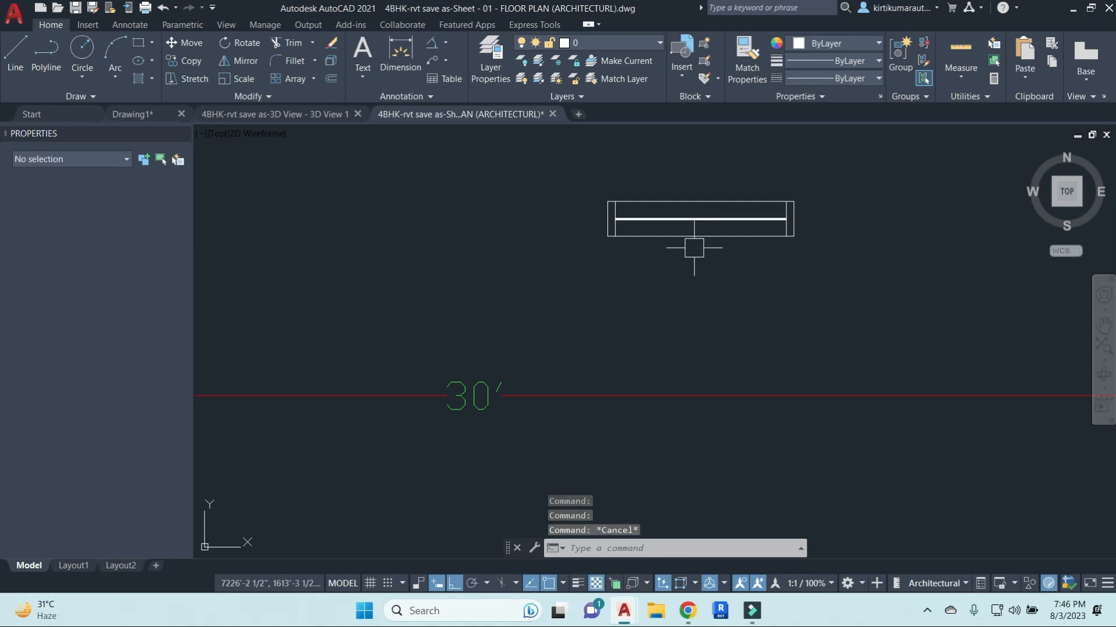
key("Escape")
key("Escape")
Change the center polyline's color to cyan.
left_click(737, 220)
left_click(871, 43)
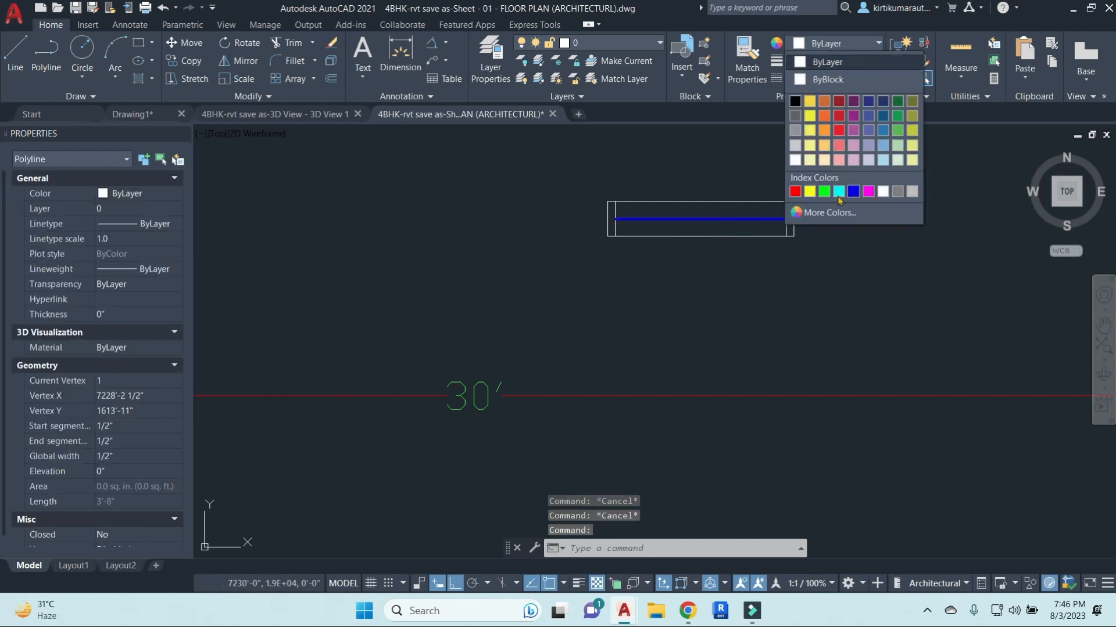
key("Escape")
key("Escape")
Offset the cyan center polyline 2" to both sides within the window frame.
scroll(722, 224, "up", 5)
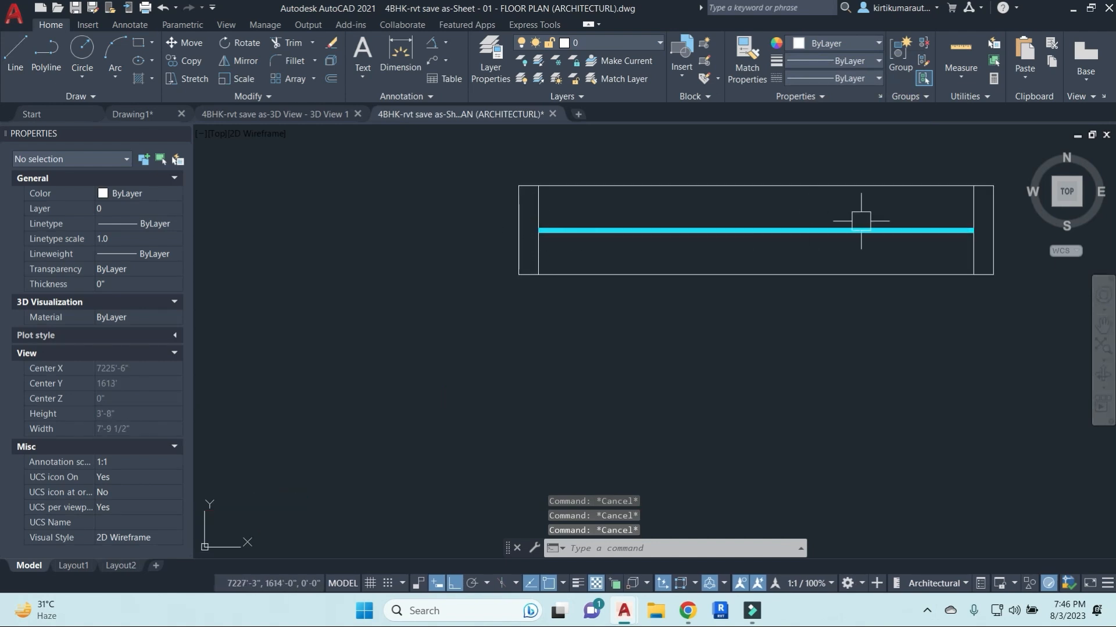
key("Return")
left_click(876, 230)
left_click(846, 200)
left_click(851, 231)
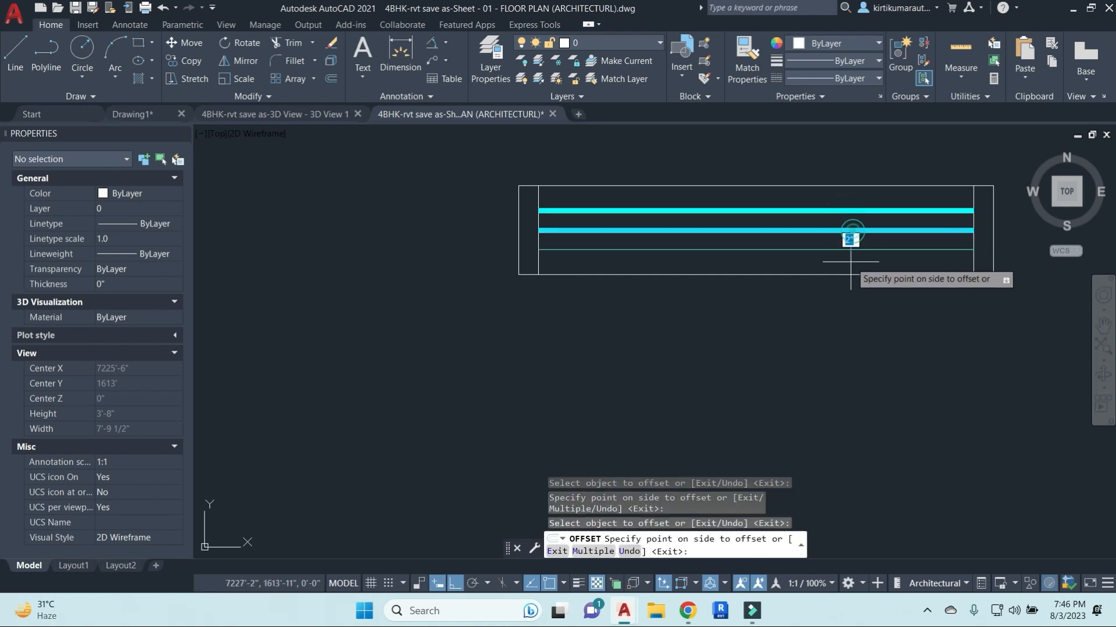
left_click(850, 261)
key("Escape")
key("Escape")
key("Escape")
Match the two offset polylines' properties to the window frame's white outline.
type("ma")
key("Return")
left_click(904, 278)
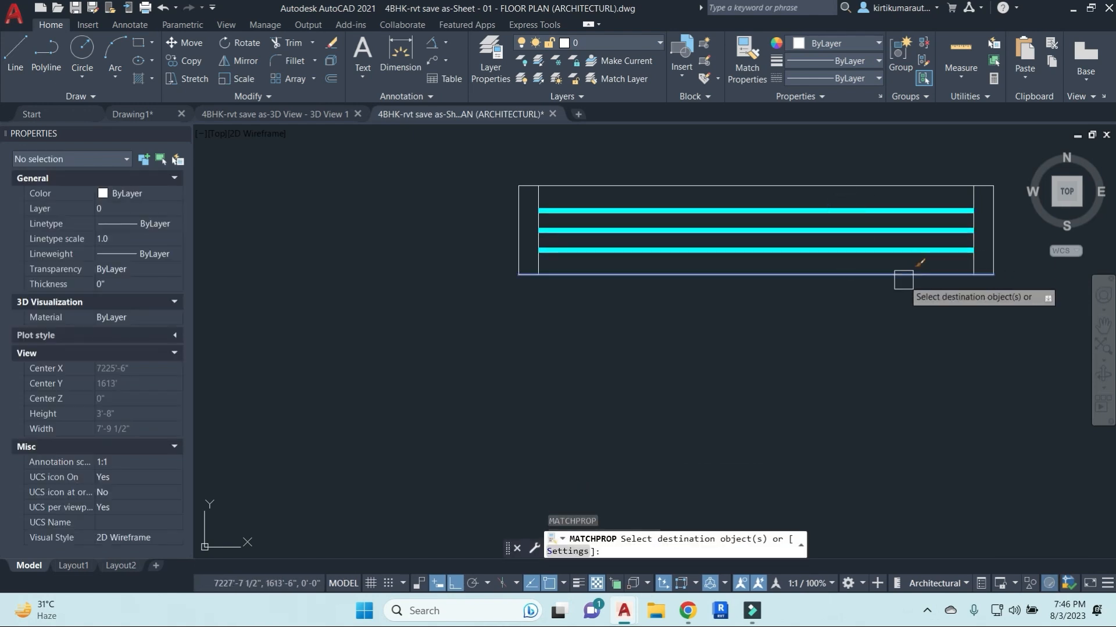
left_click(900, 256)
left_click(901, 215)
key("Return")
key("Escape")
Set the global width of the two outer polylines to 0.
left_click(883, 250)
left_click(889, 210)
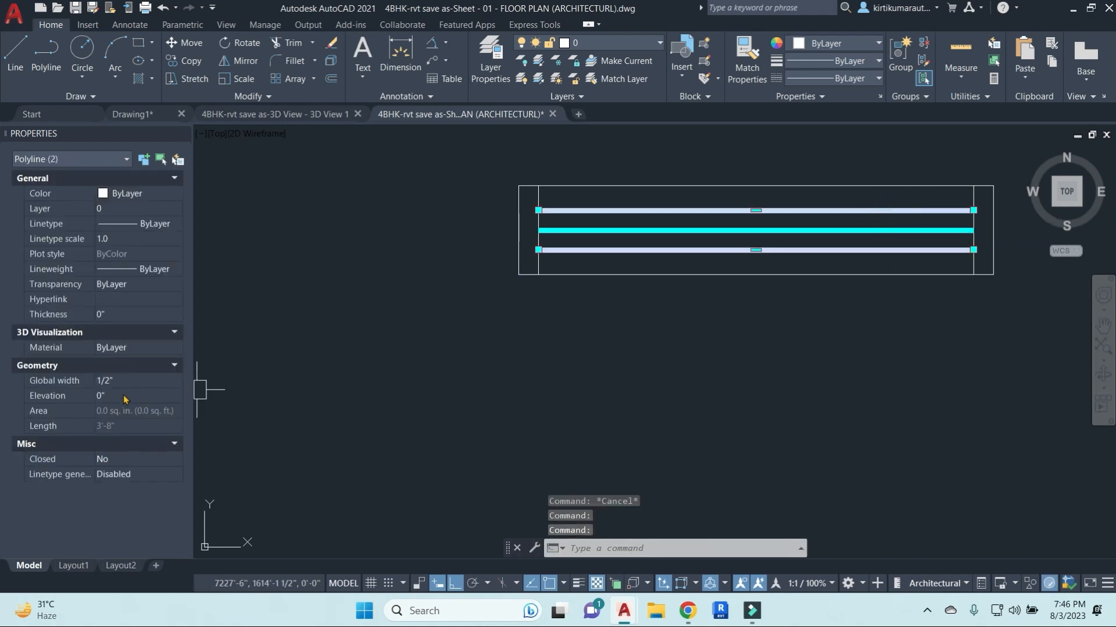
type("0")
left_click(142, 389)
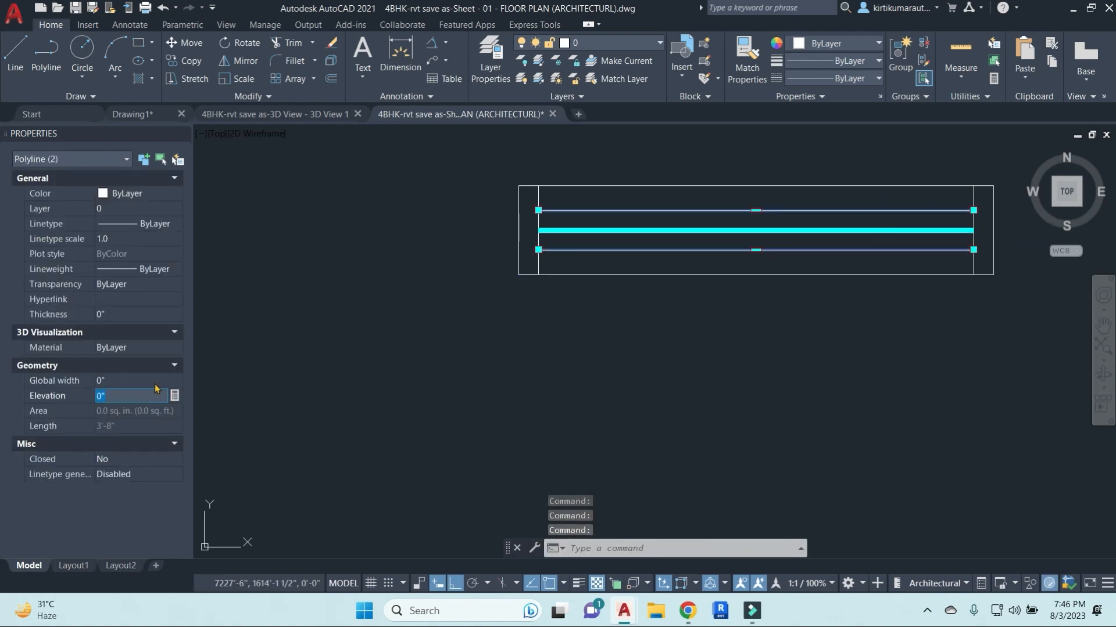
key("Escape")
key("Escape")
middle_click_drag(873, 347, 741, 363)
key("Escape")
scroll(910, 360, "down", 2)
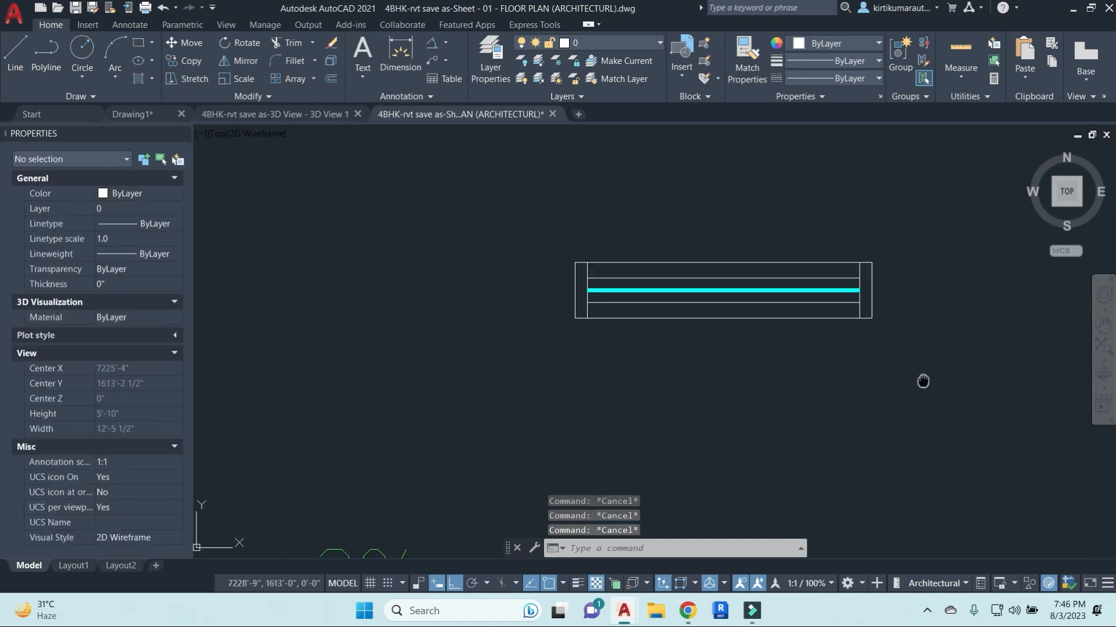
Begin a block definition named w1 from the window symbol, with the frame's lower-right corner as base point.
middle_click_drag(929, 380, 890, 382)
left_click(890, 381)
left_click(486, 211)
key("Escape")
left_click(877, 374)
left_click(459, 184)
key("Return")
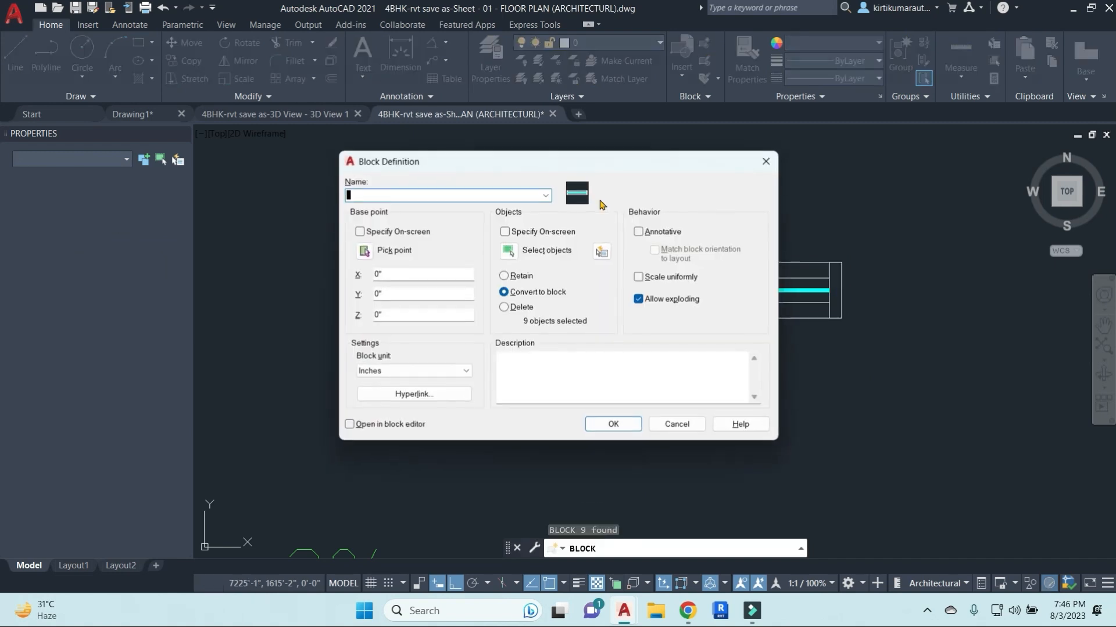
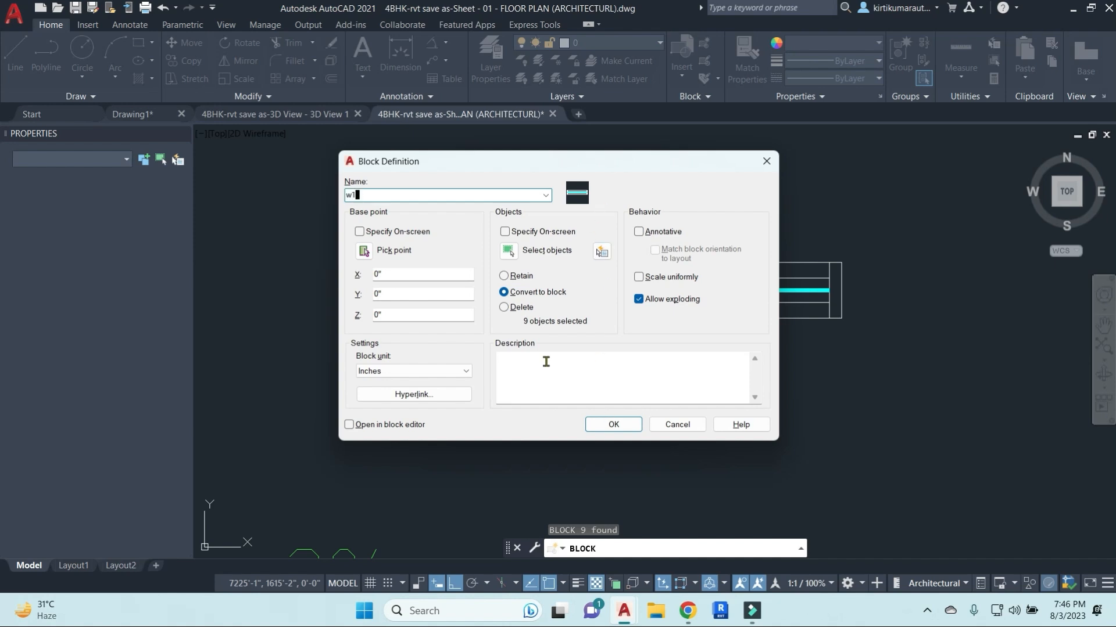
left_click(365, 251)
left_click(837, 320)
Reselect all of the window's objects for the w1 definition and create the block.
left_click(509, 251)
left_click(877, 376)
left_click(468, 209)
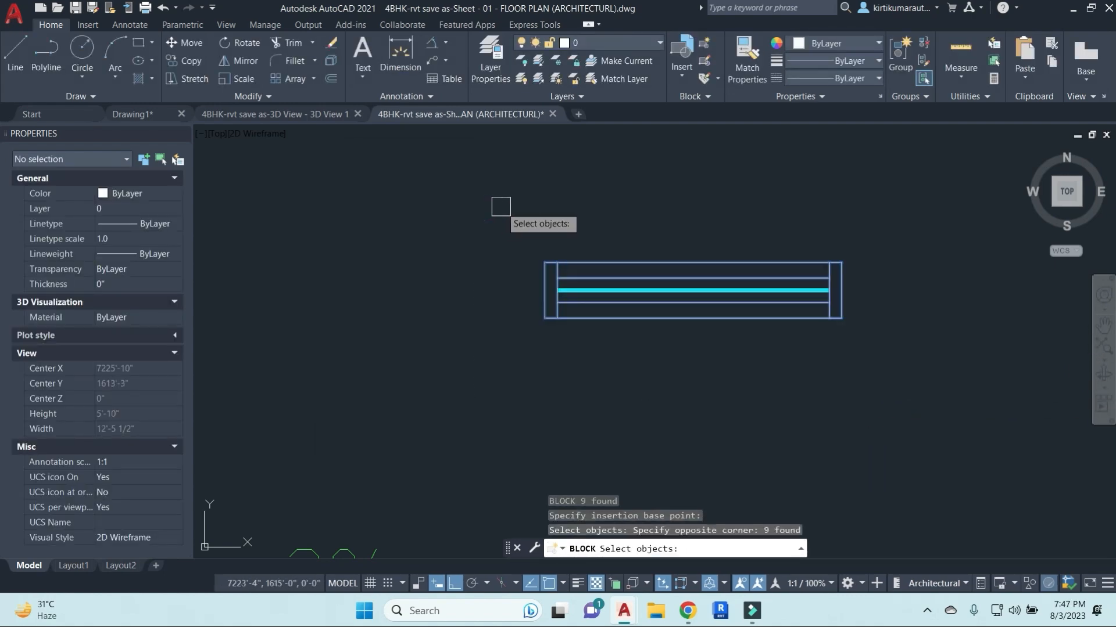
key("Return")
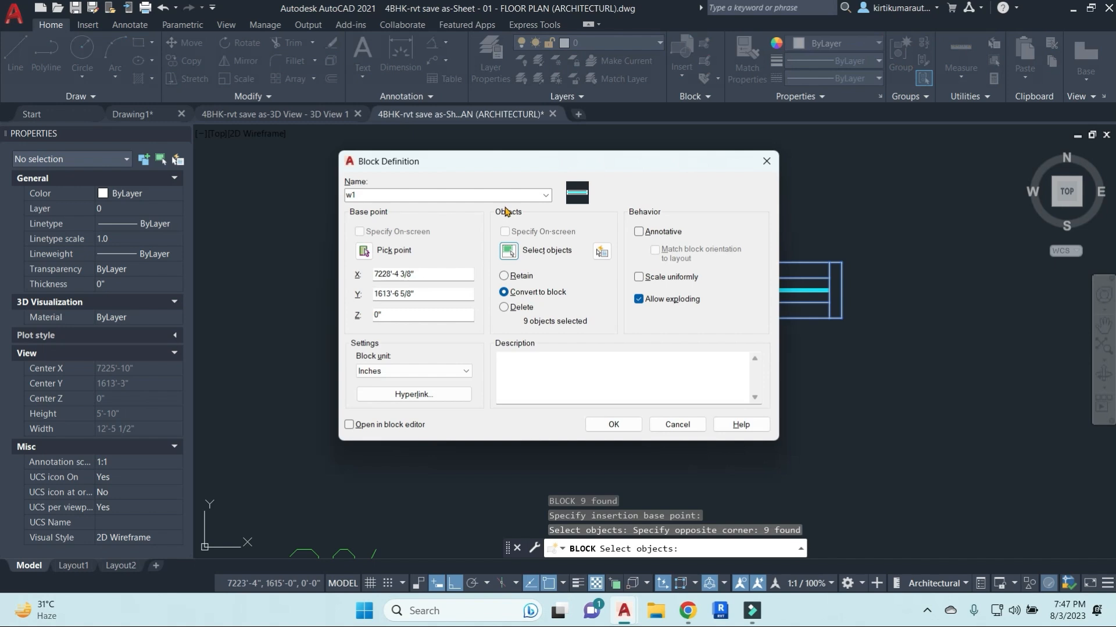
left_click(608, 425)
Copy the w1 window block by its upper-right corner into the top exterior wall above the 8' wide room.
left_click(832, 318)
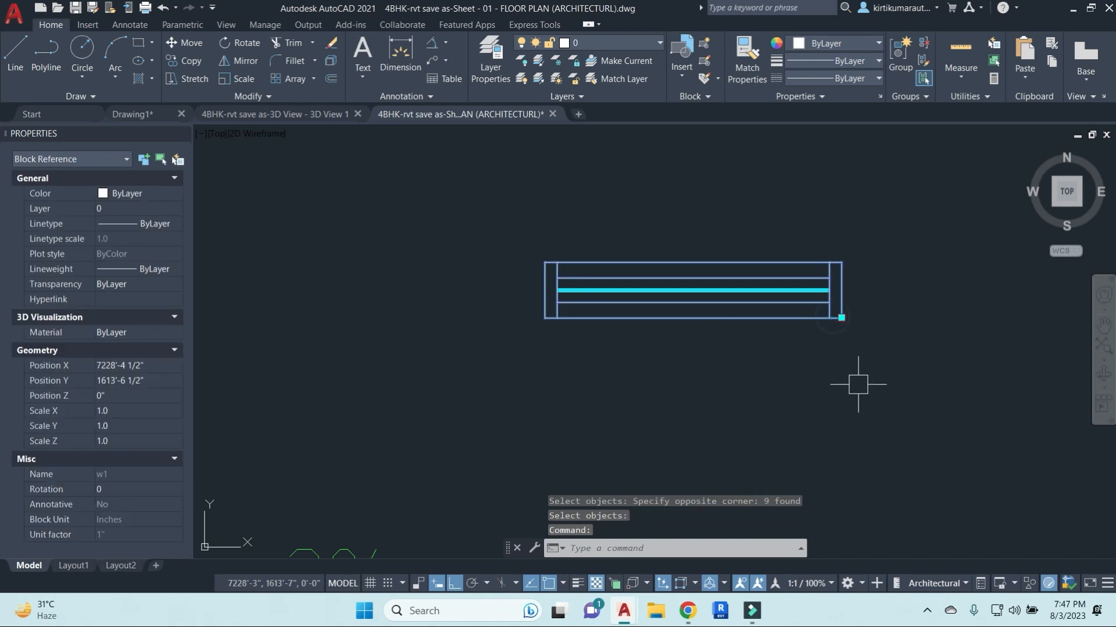
type("o")
key("Return")
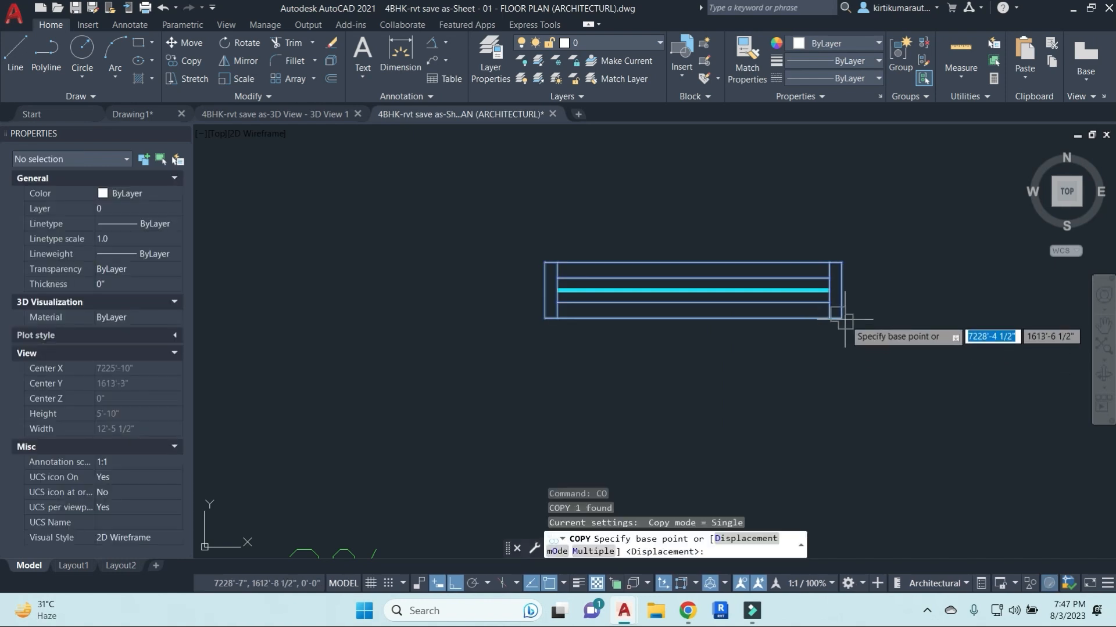
left_click(841, 263)
scroll(840, 263, "down", 6)
scroll(929, 351, "up", 4)
left_click(930, 352)
scroll(930, 355, "down", 5)
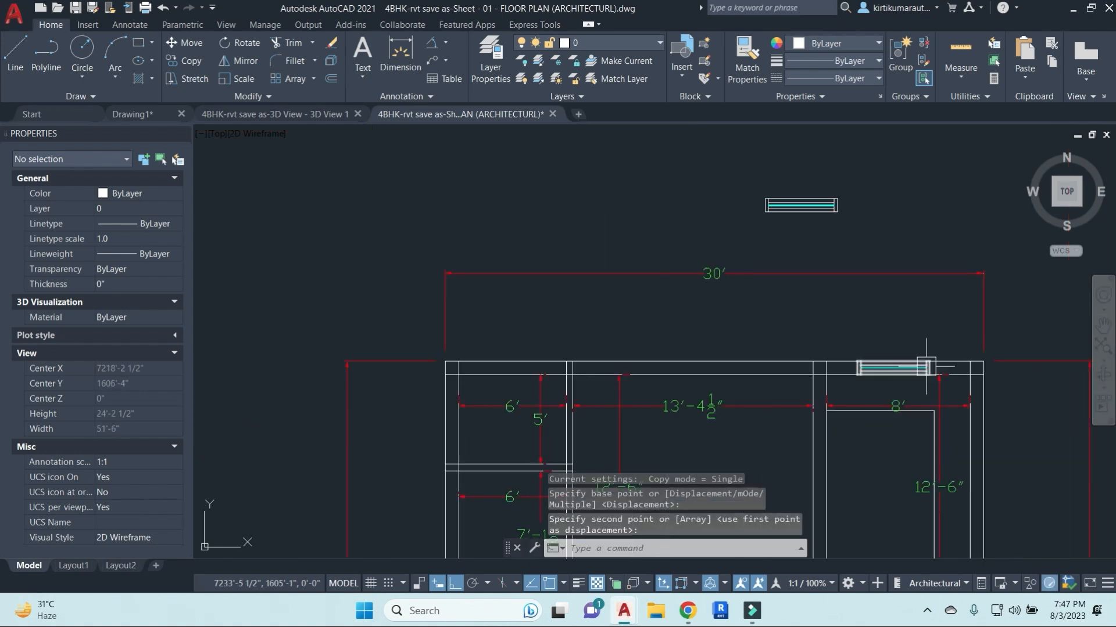
Copy the placed window along the top exterior wall to the 13'-4 1/2" wide room.
left_click(926, 366)
key("Return")
scroll(935, 357, "up", 5)
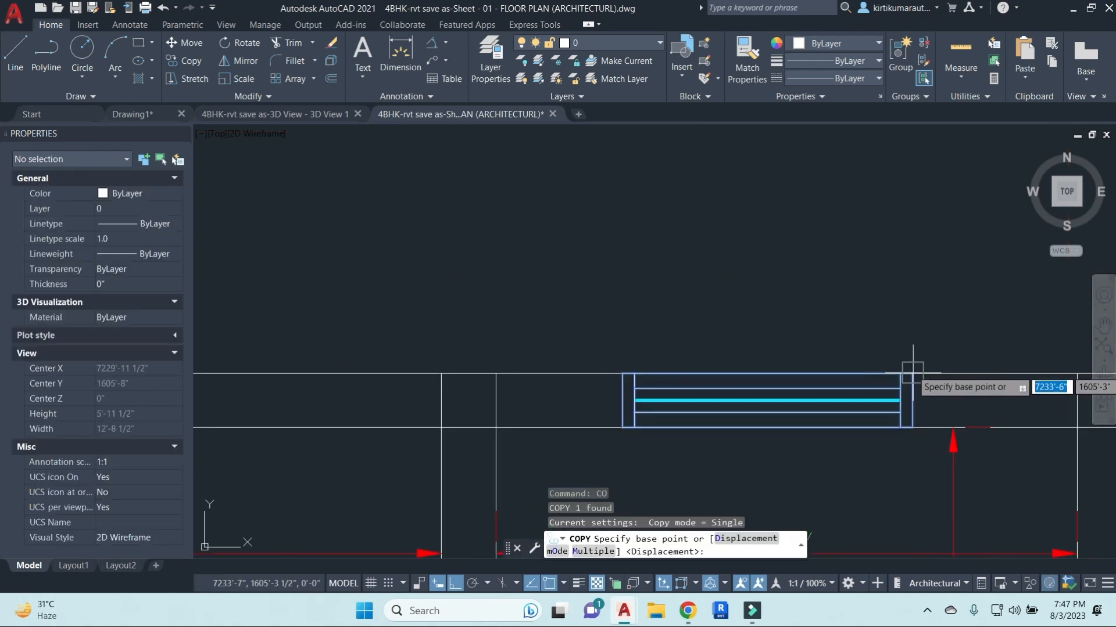
left_click(912, 373)
scroll(829, 375, "down", 7)
left_click(739, 370)
middle_click_drag(703, 376, 818, 331)
Copy the middle room's window along the top wall to the 6' wide room at the upper-left corner.
left_click(944, 287)
type("co")
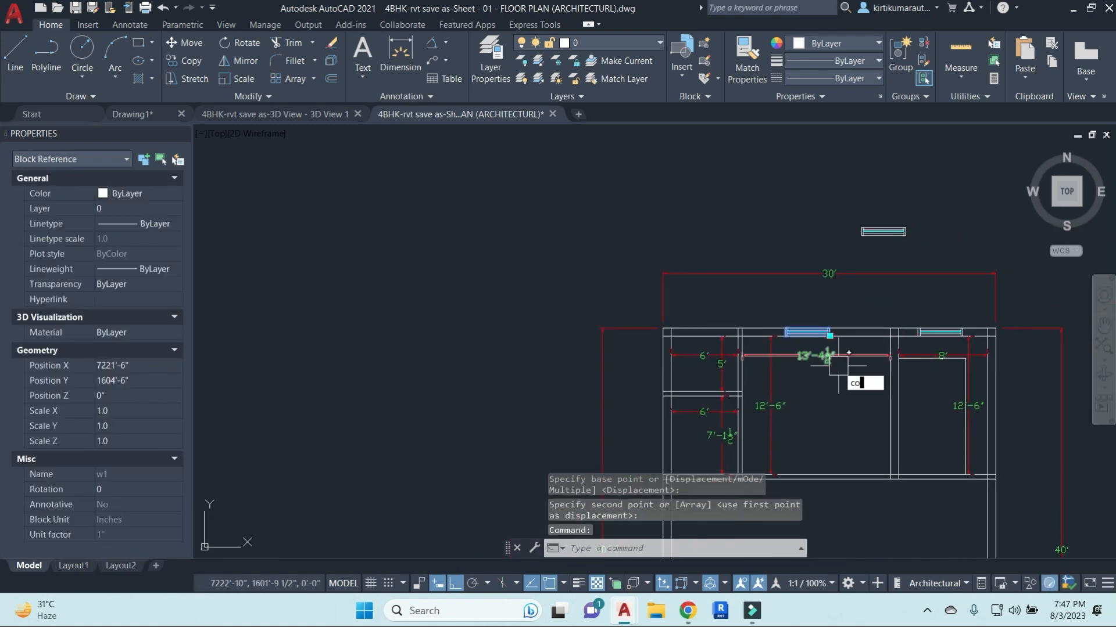
key("Return")
scroll(827, 337, "up", 5)
left_click(895, 316)
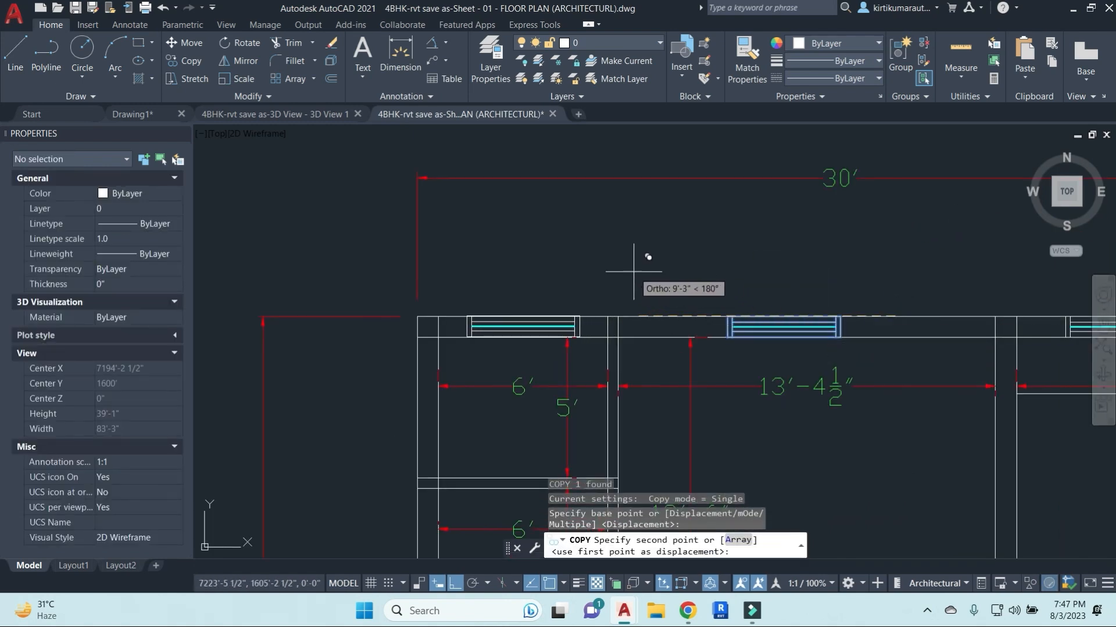
key("Escape")
key("Escape")
Explode the window block in the 6' wide room's top wall.
scroll(579, 325, "up", 4)
left_click(571, 316)
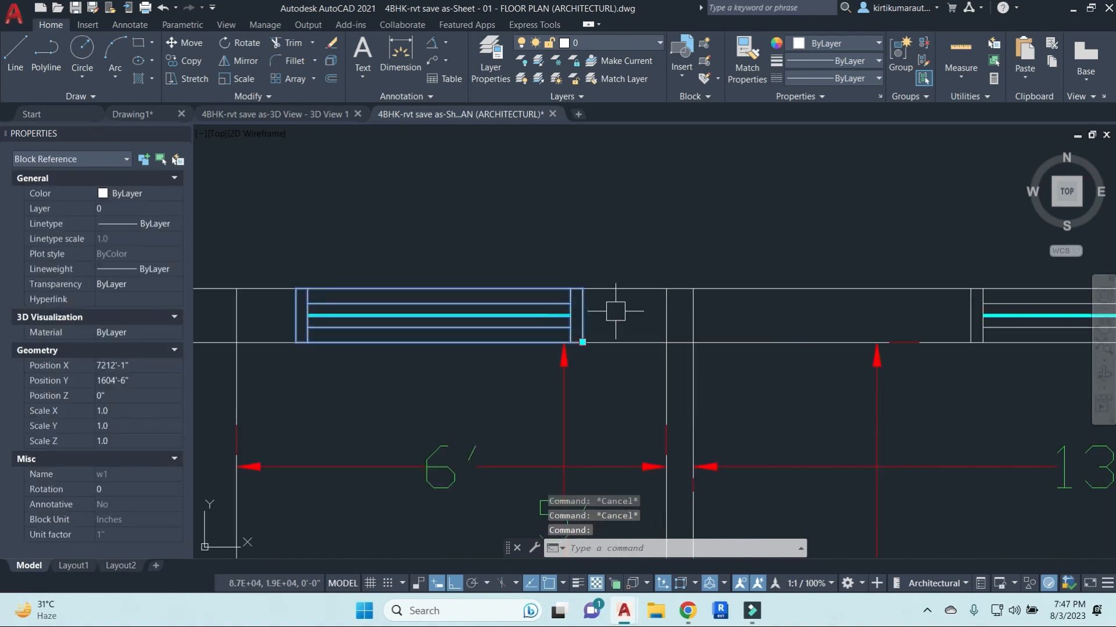
key("Return")
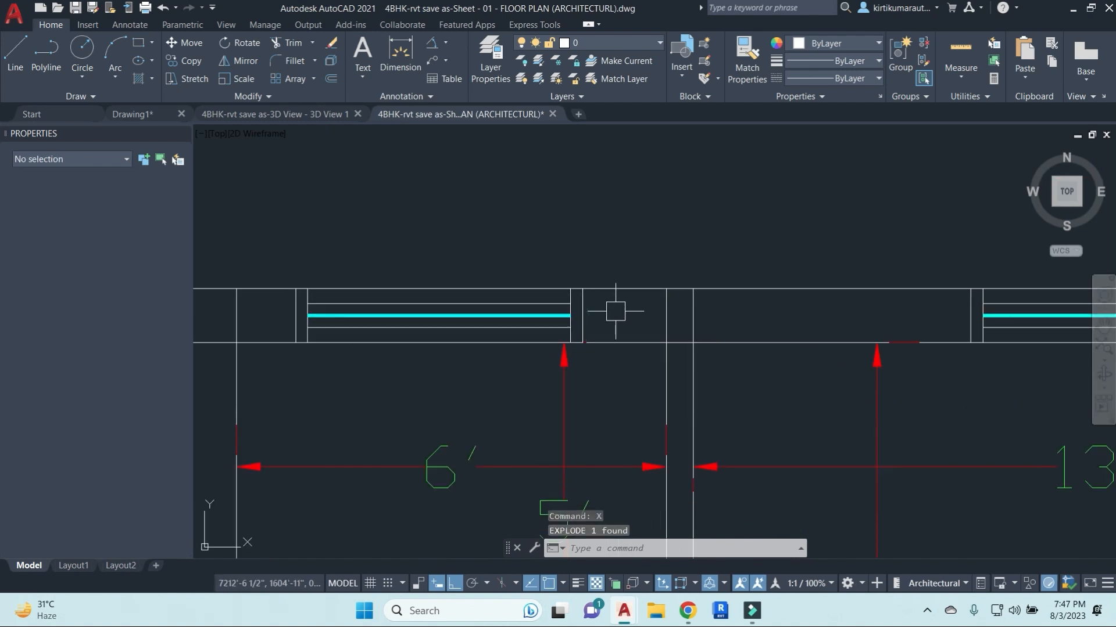
key("Escape")
Stretch the right end of the exploded window 2' to the left to shorten it.
type("s")
key("Return")
left_click(566, 269)
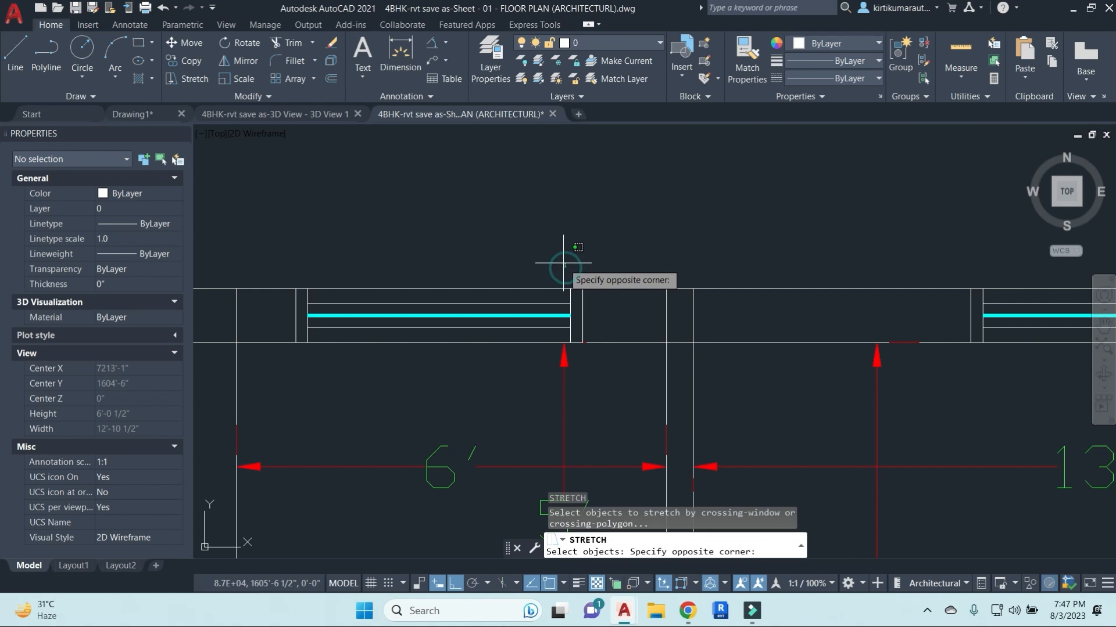
left_click(614, 401)
left_click(603, 391)
left_click(486, 162)
key("Return")
left_click(606, 204)
type("2")
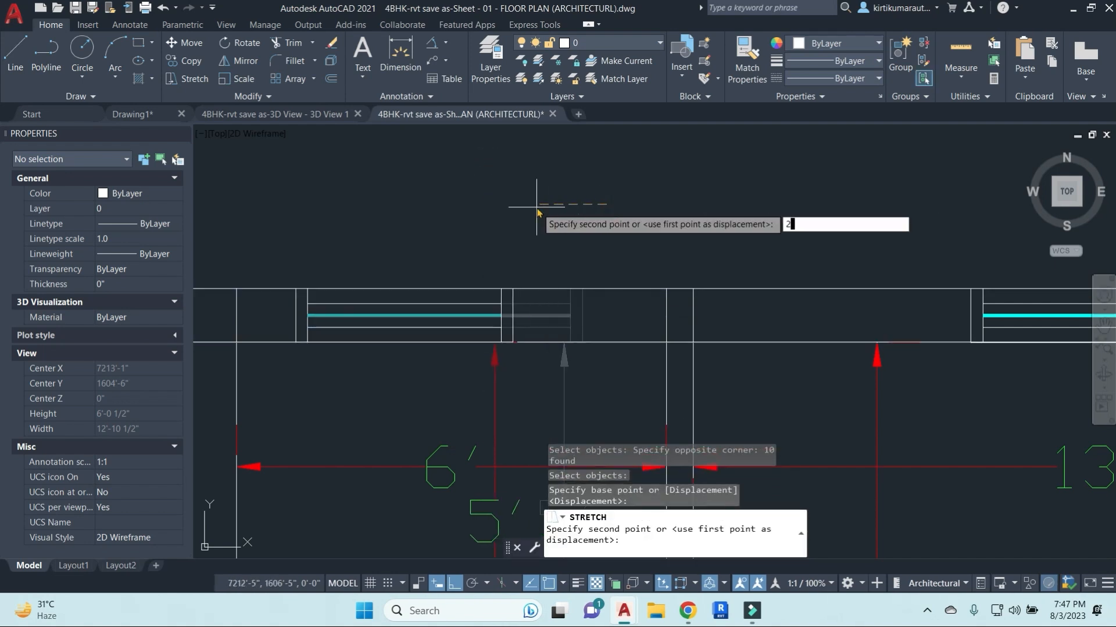
key("Return")
scroll(522, 244, "up", 3)
key("Escape")
key("Escape")
Change the linetype of all the shortened window's lines to Overhead.
left_click(434, 239)
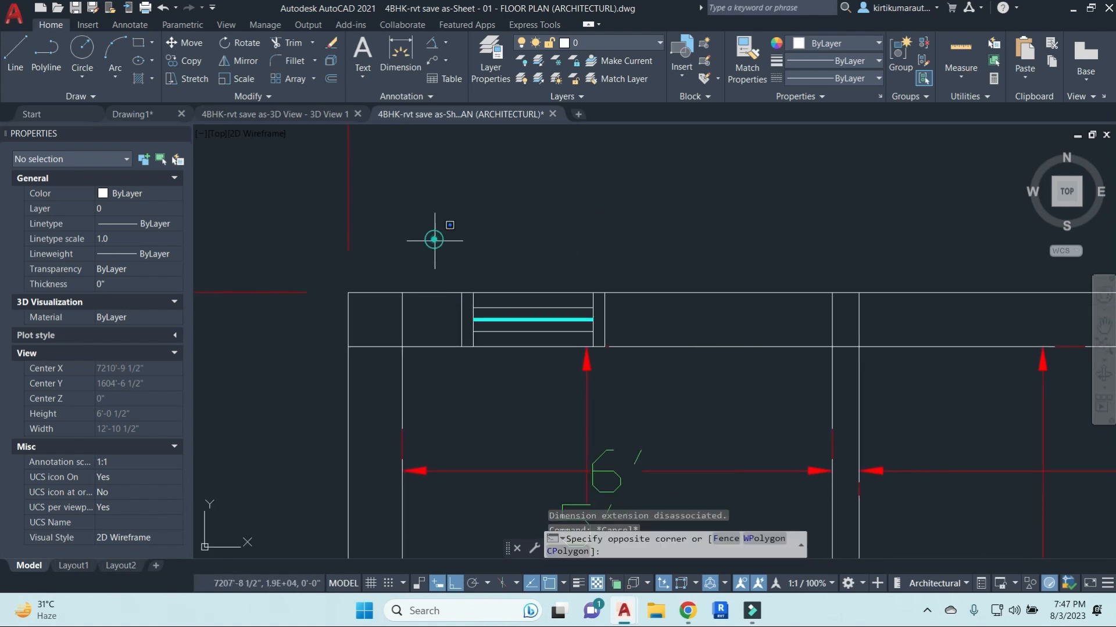
left_click(651, 358)
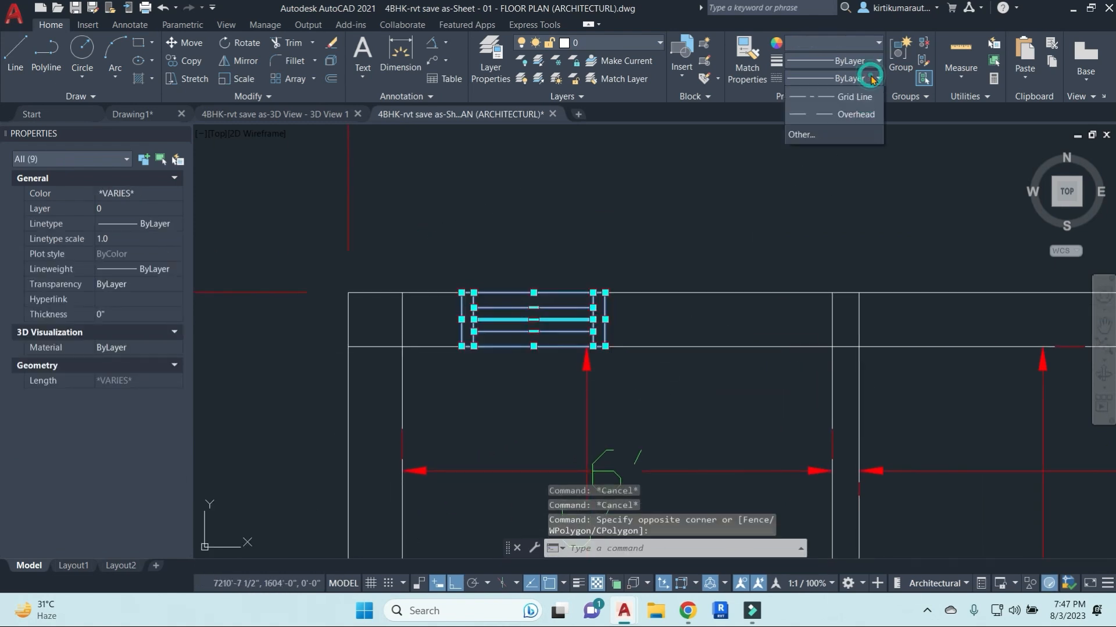
left_click(813, 166)
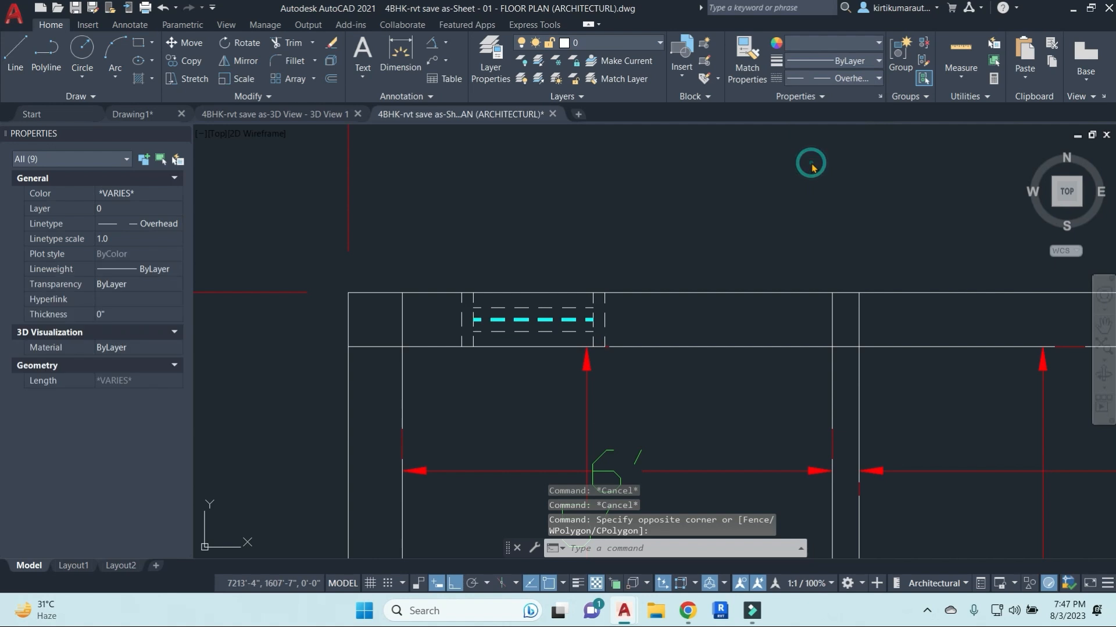
key("Escape")
key("Escape")
Set the Overhead linetype on the lower-left flight, the lower landing edges and the red outline projecting below the stair.
scroll(839, 237, "down", 4)
middle_click_drag(803, 267, 637, 241)
scroll(631, 392, "down", 4)
middle_click_drag(800, 439, 604, 193)
middle_click_drag(679, 450, 711, 293)
scroll(710, 294, "up", 3)
left_click(655, 358)
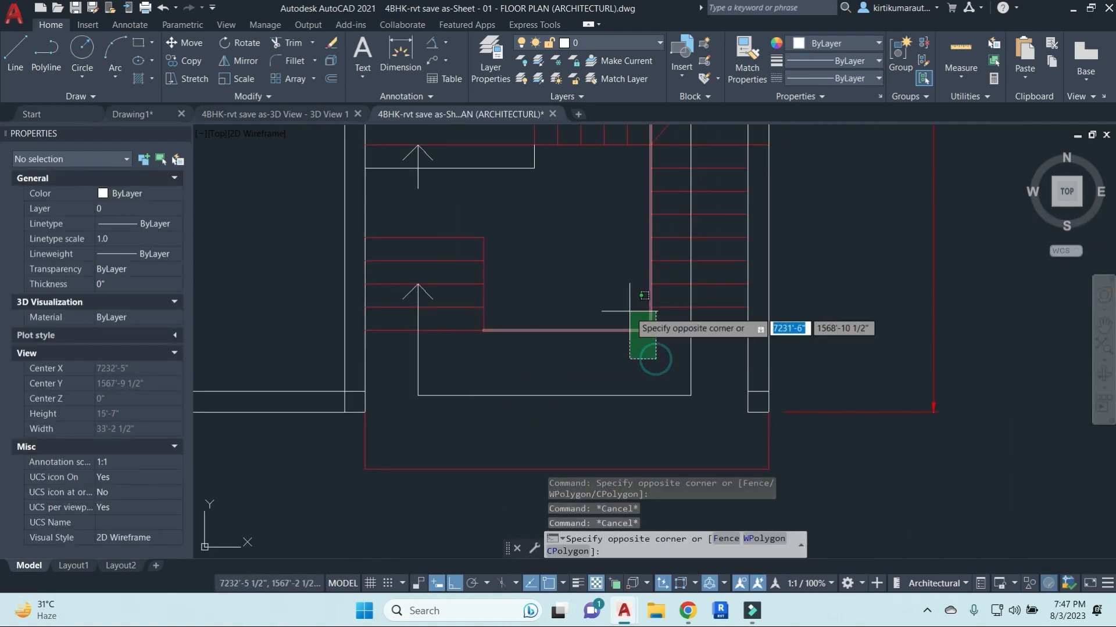
left_click(633, 301)
left_click(566, 351)
left_click(464, 232)
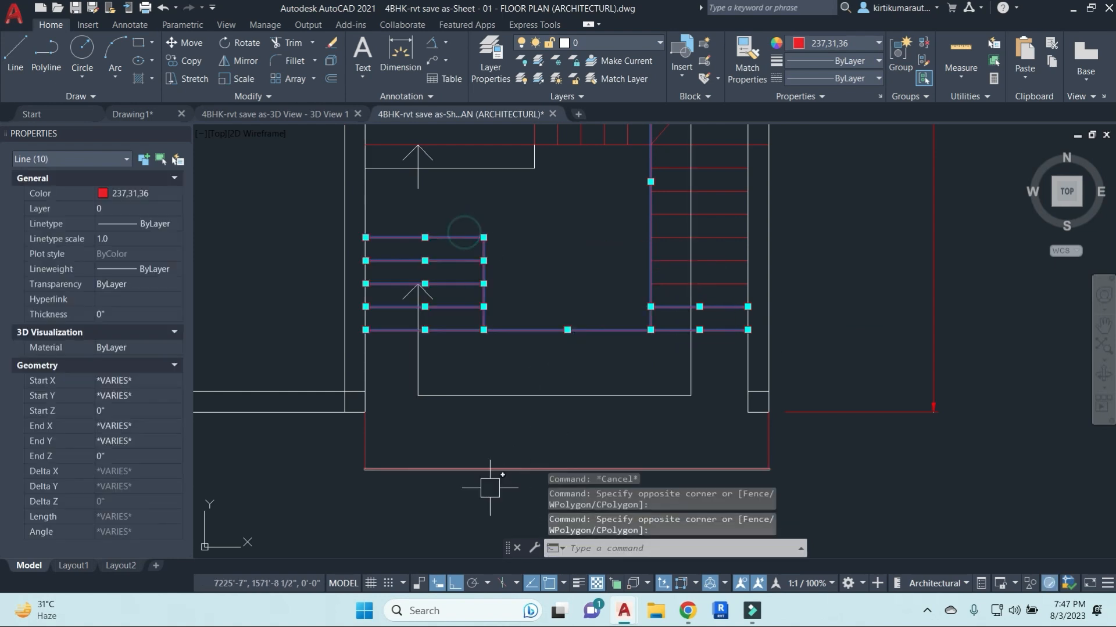
left_click(362, 452)
left_click(415, 473)
left_click(770, 437)
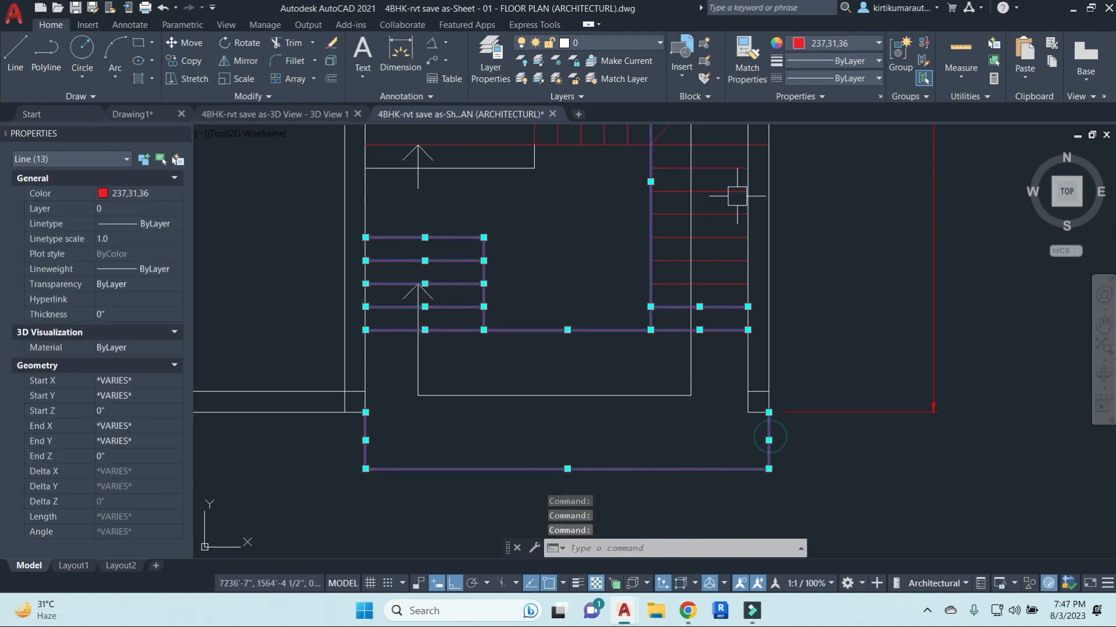
left_click(852, 78)
left_click(822, 166)
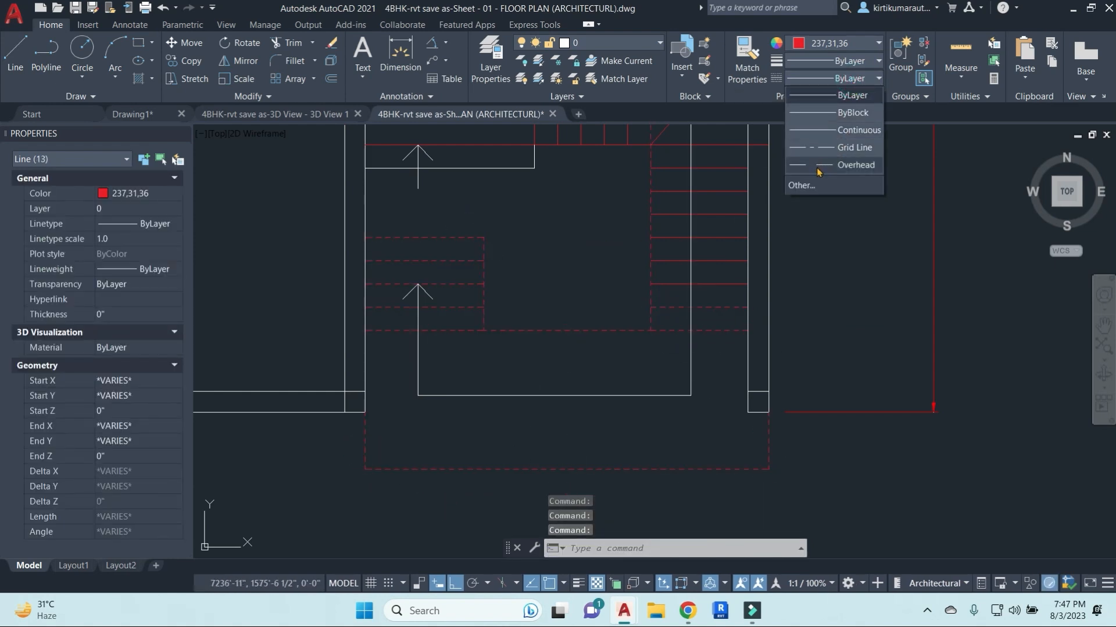
left_click(819, 167)
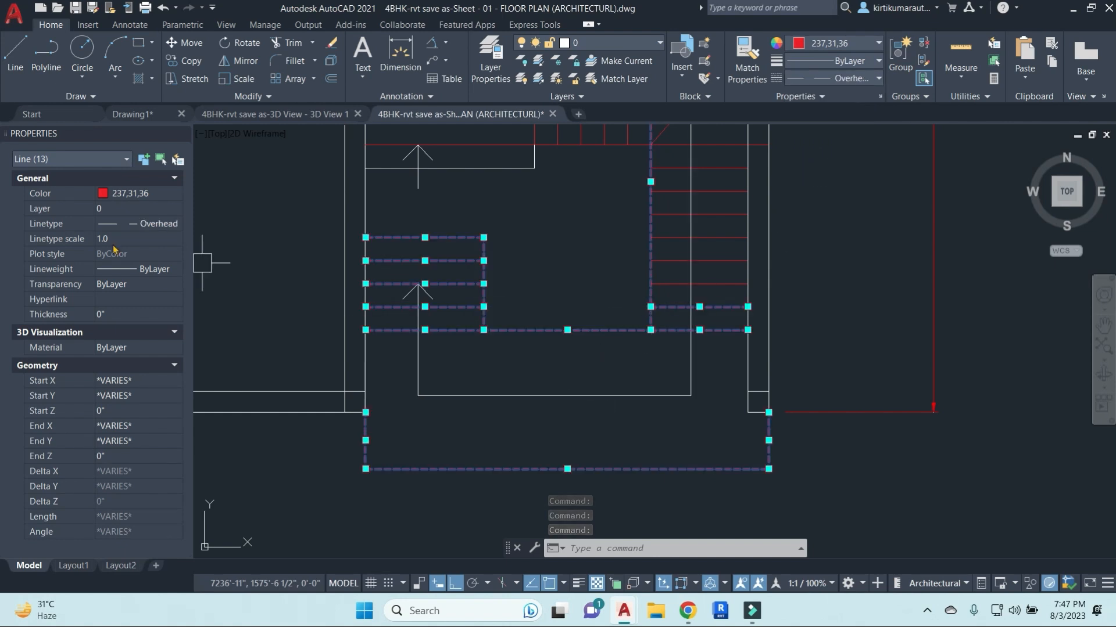
Set the linetype scale of the selected overhead stair lines to 5.
type("5")
key("Return")
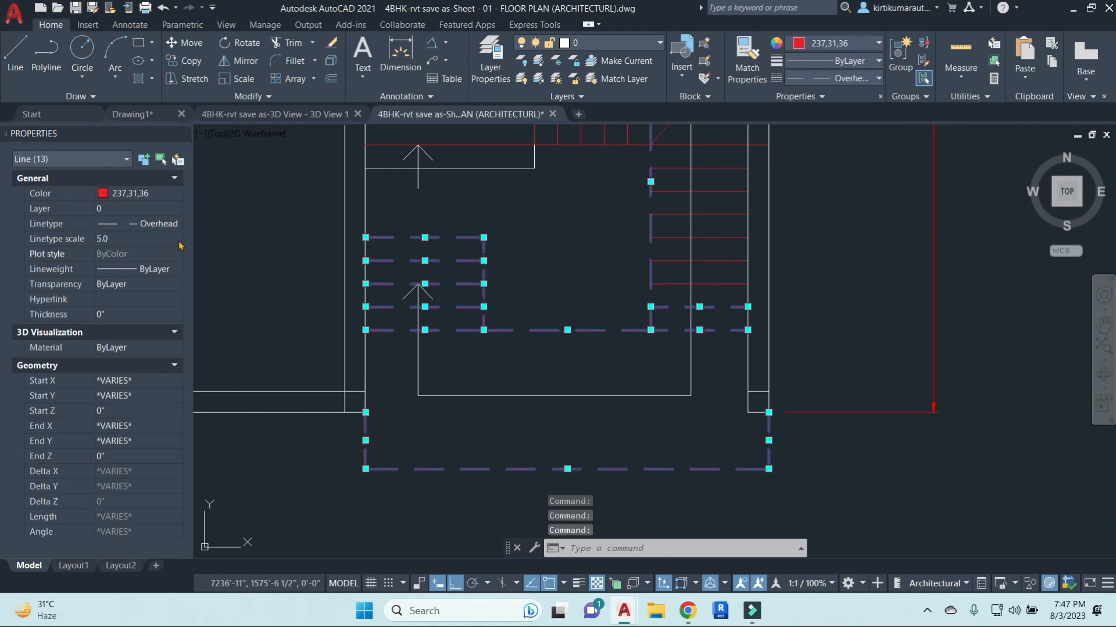
key("Escape")
key("Escape")
Copy the original w1 window from above the plan into the wall behind the upper stair flight.
scroll(667, 361, "down", 3)
middle_click_drag(699, 367, 772, 403)
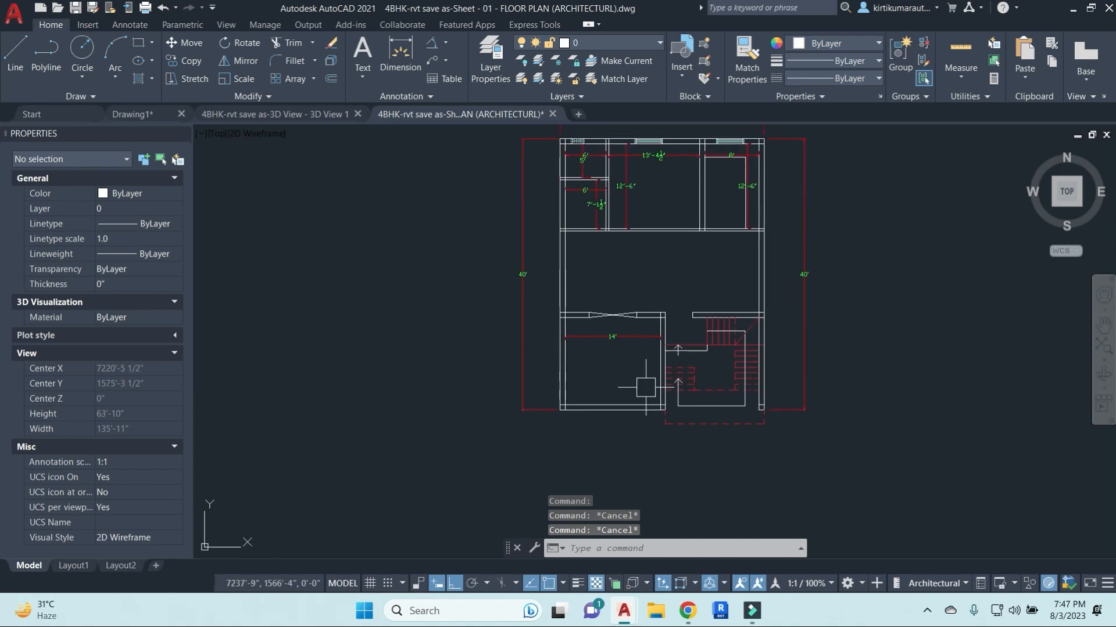
middle_click_drag(686, 337, 736, 372)
middle_click_drag(713, 452, 725, 407)
middle_click_drag(755, 279, 730, 391)
scroll(717, 247, "up", 2)
left_click(770, 153)
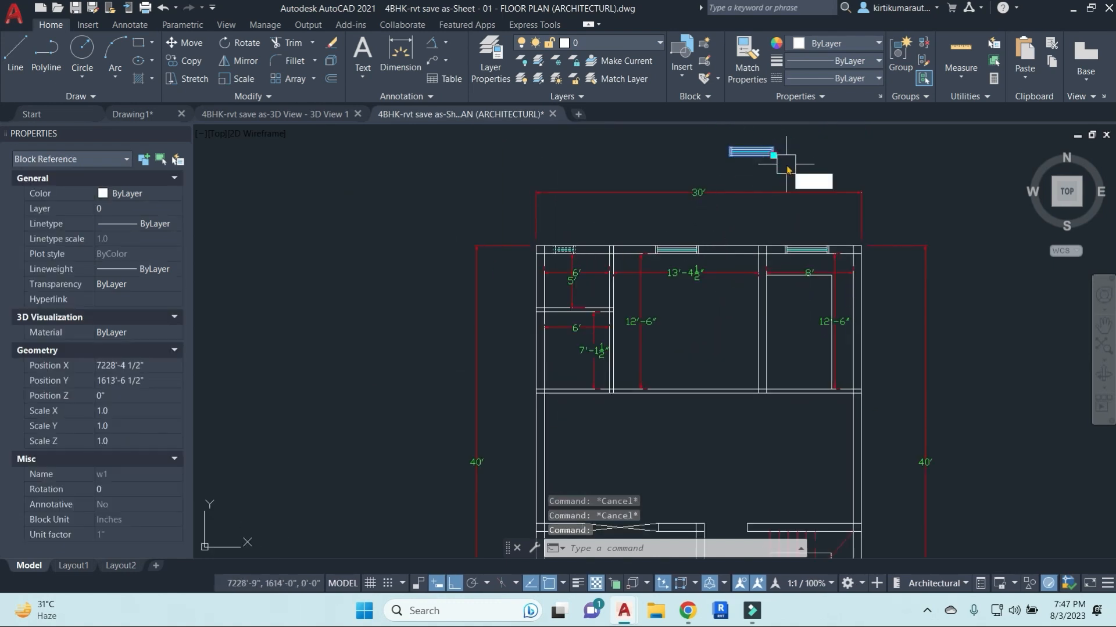
type("co")
key("Return")
scroll(798, 166, "up", 4)
left_click(738, 138)
scroll(732, 264, "down", 6)
middle_click_drag(738, 431, 709, 252)
scroll(718, 277, "up", 4)
left_click(735, 297)
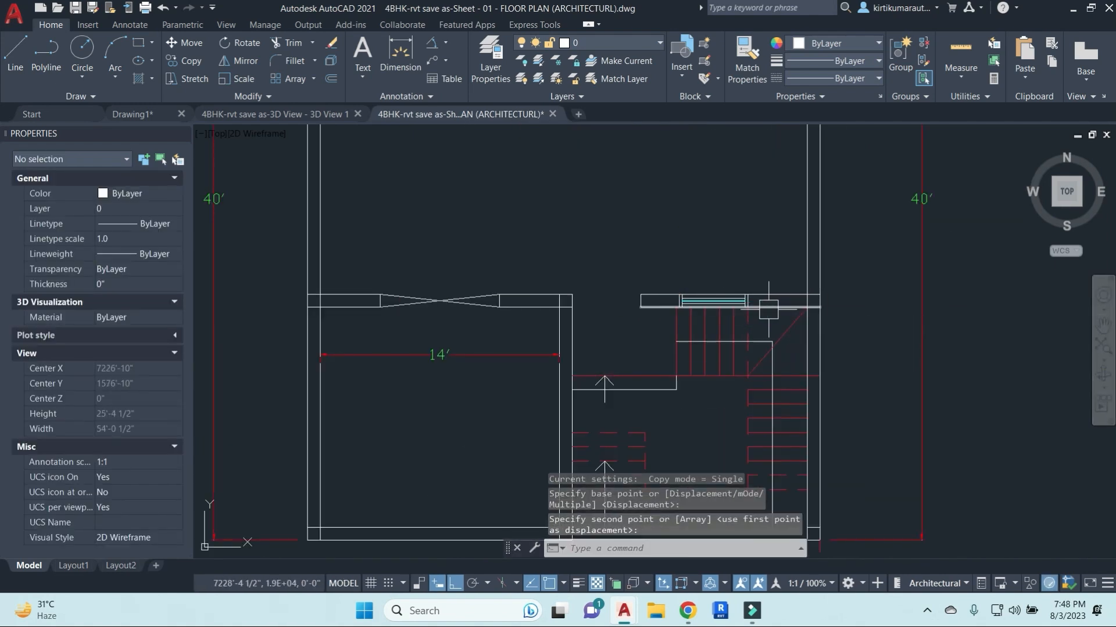
Copy the stair wall's window into the bottom exterior wall of the 14' wide room.
type("co")
key("Return")
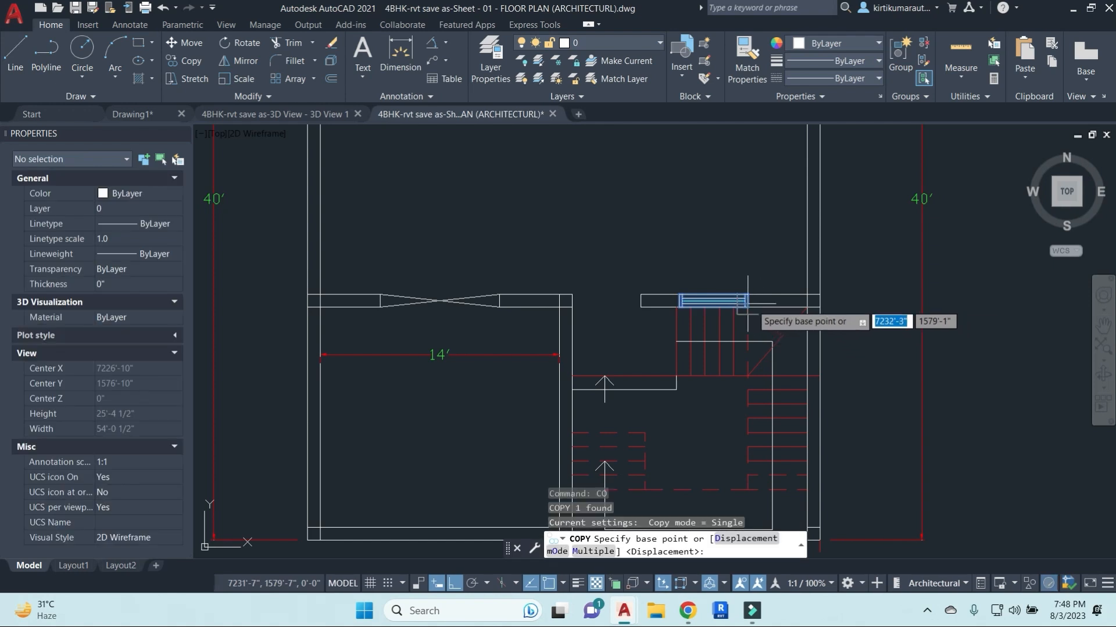
scroll(752, 298, "up", 5)
left_click(729, 246)
scroll(704, 337, "down", 4)
middle_click_drag(442, 514, 691, 281)
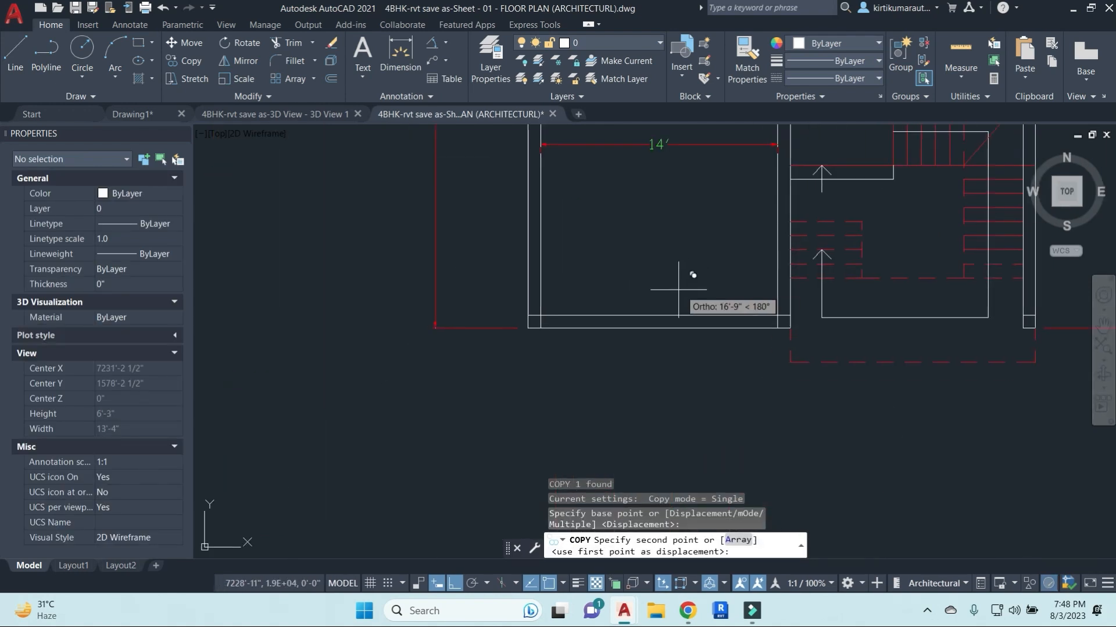
left_click(659, 317)
key("Escape")
key("Escape")
key("Escape")
Match the white landing edge lines beside the upper stair arrow to the red stair line's properties.
middle_click_drag(758, 360, 735, 371)
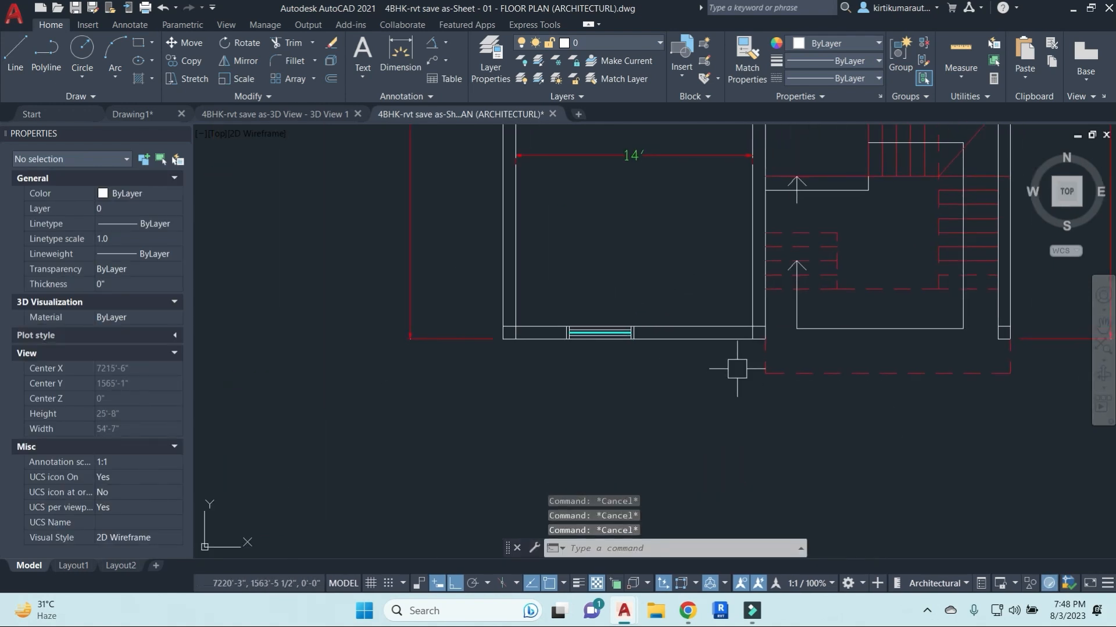
middle_click_drag(799, 219, 769, 304)
scroll(812, 266, "up", 3)
type("ma")
key("Return")
left_click(817, 258)
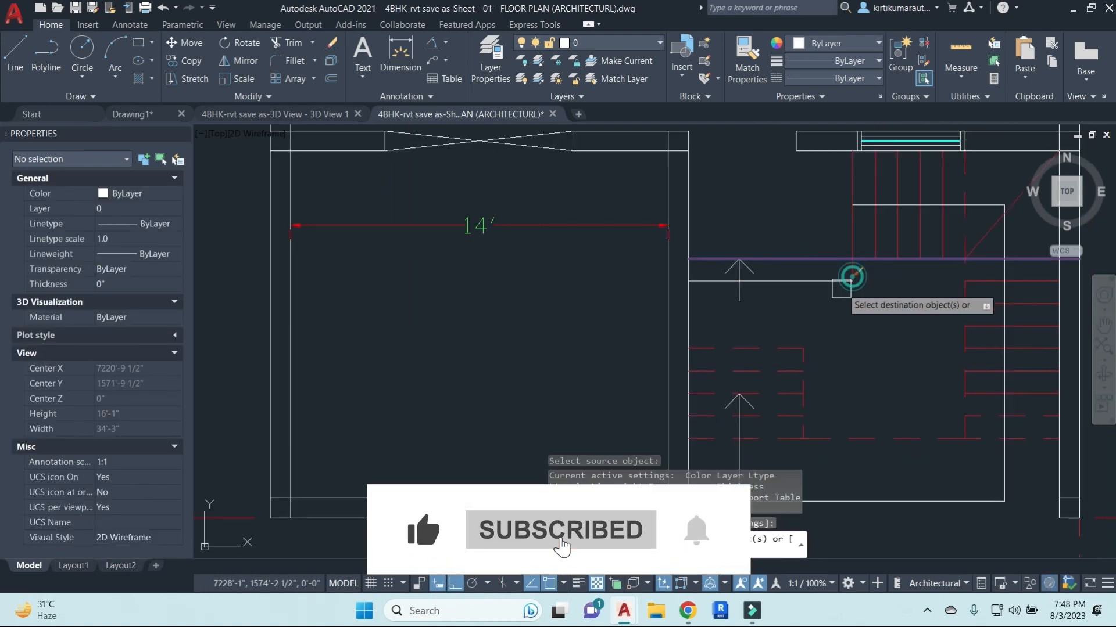
middle_click_drag(804, 330, 833, 177)
key("Escape")
key("Escape")
middle_click_drag(675, 396, 747, 366)
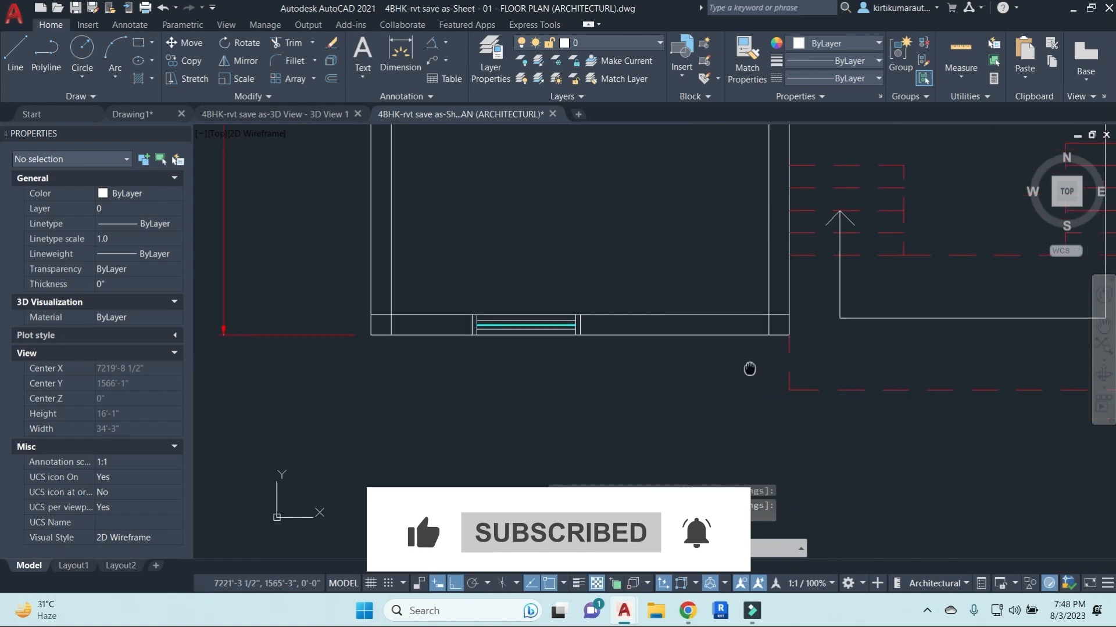
middle_click_drag(696, 267, 608, 304)
scroll(616, 292, "down", 4)
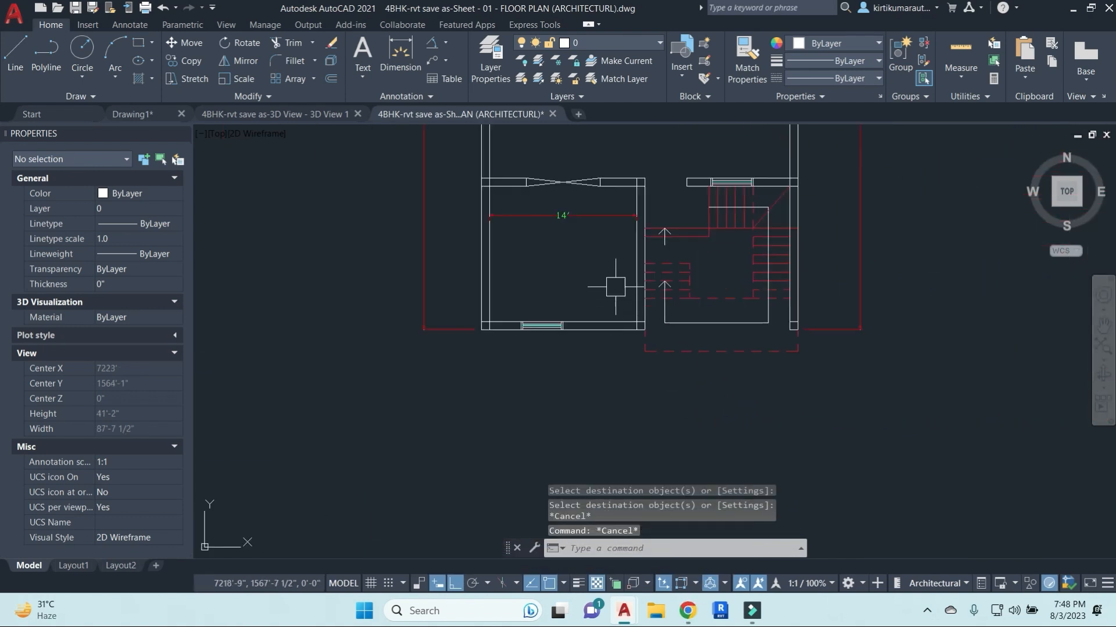
scroll(547, 264, "up", 3)
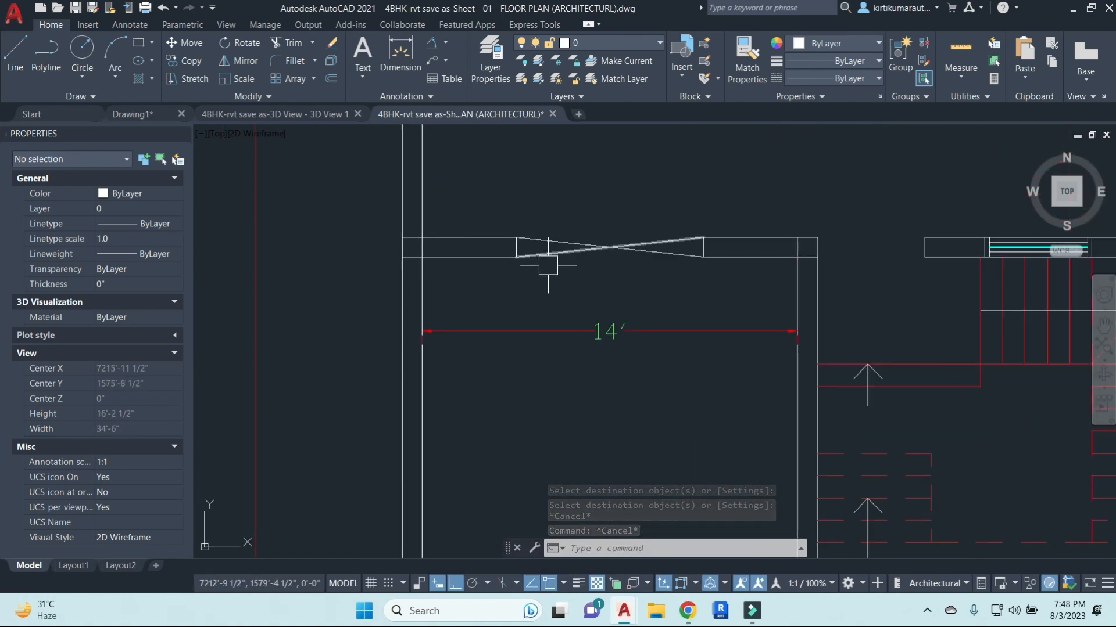
scroll(695, 274, "down", 3)
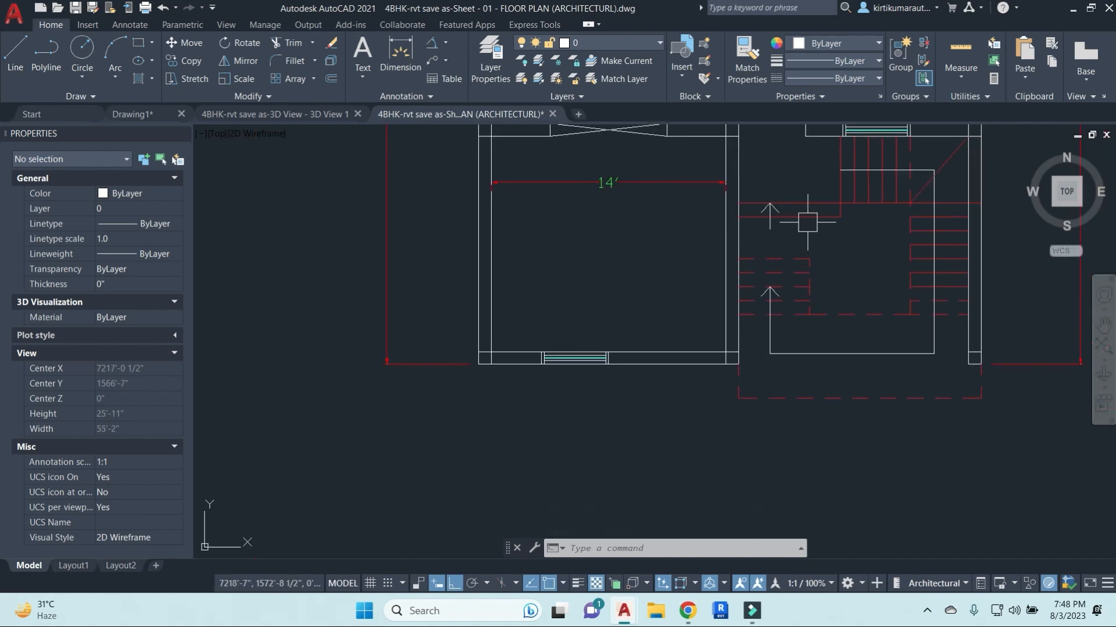
Draw an entrance step outline from the 14' room's outer wall corner, 10" outward, 5' along the wall and back to the wall.
key("Escape")
key("Escape")
type("l")
key("Return")
scroll(756, 395, "up", 4)
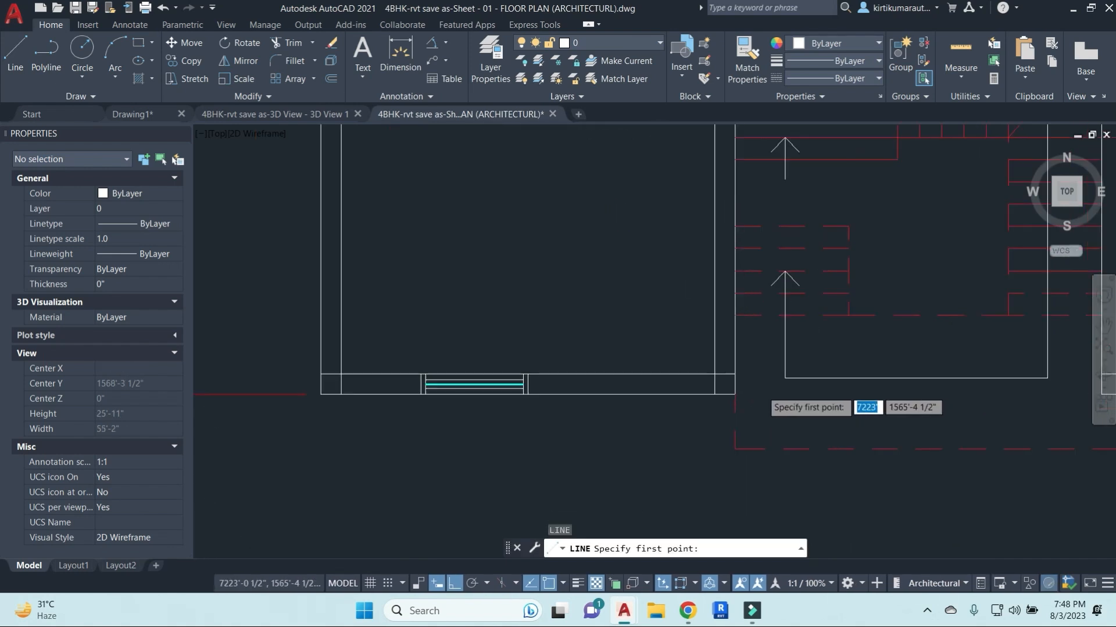
left_click(720, 394)
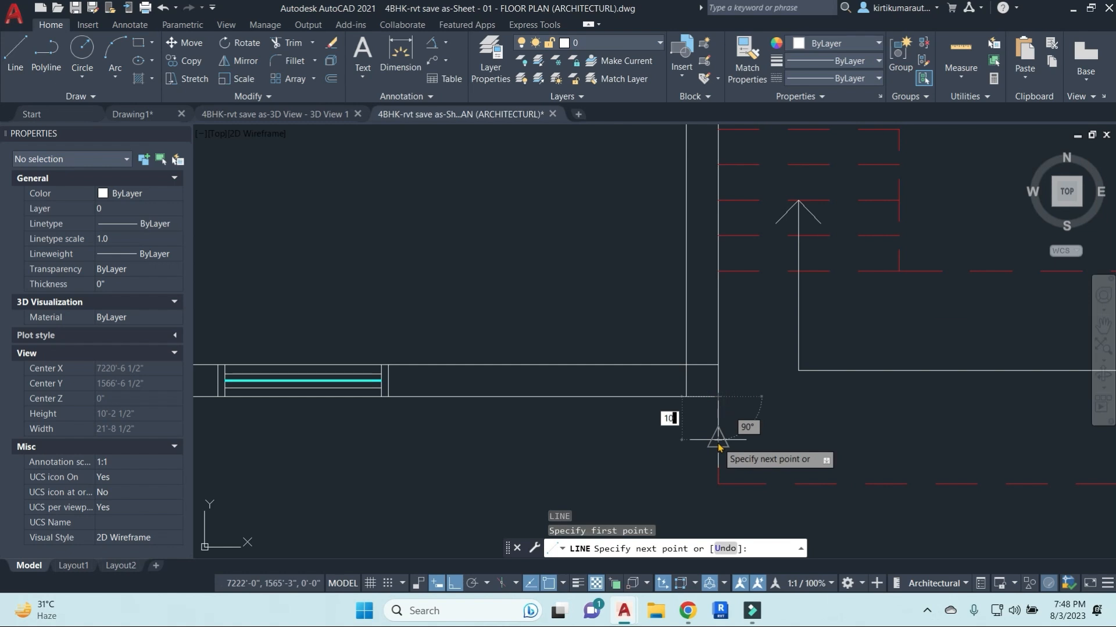
key("Return")
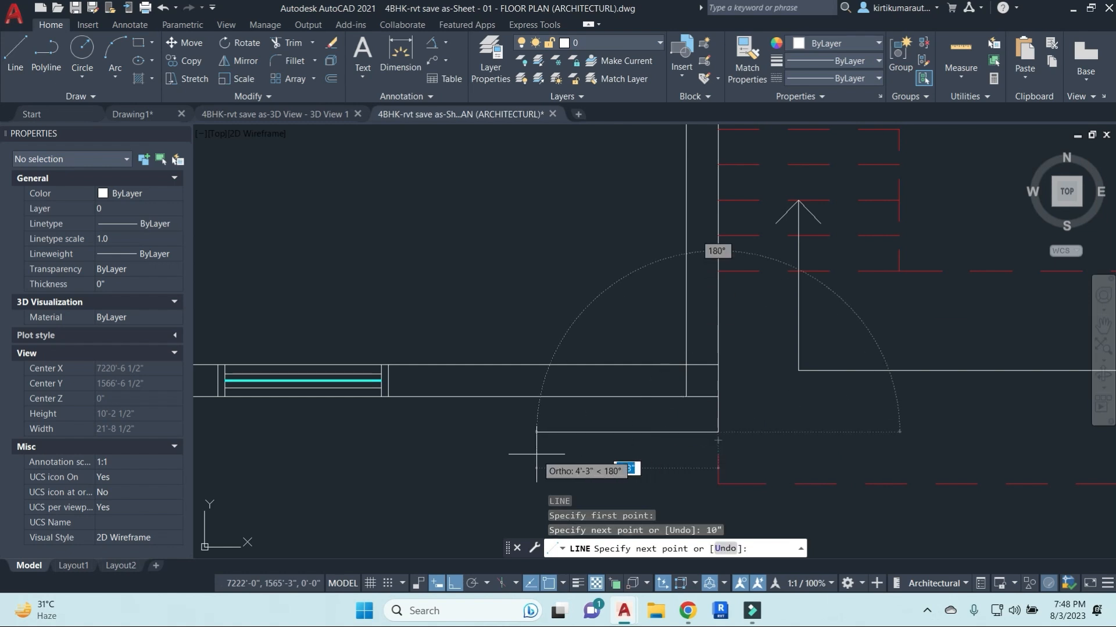
type("5'")
key("Return")
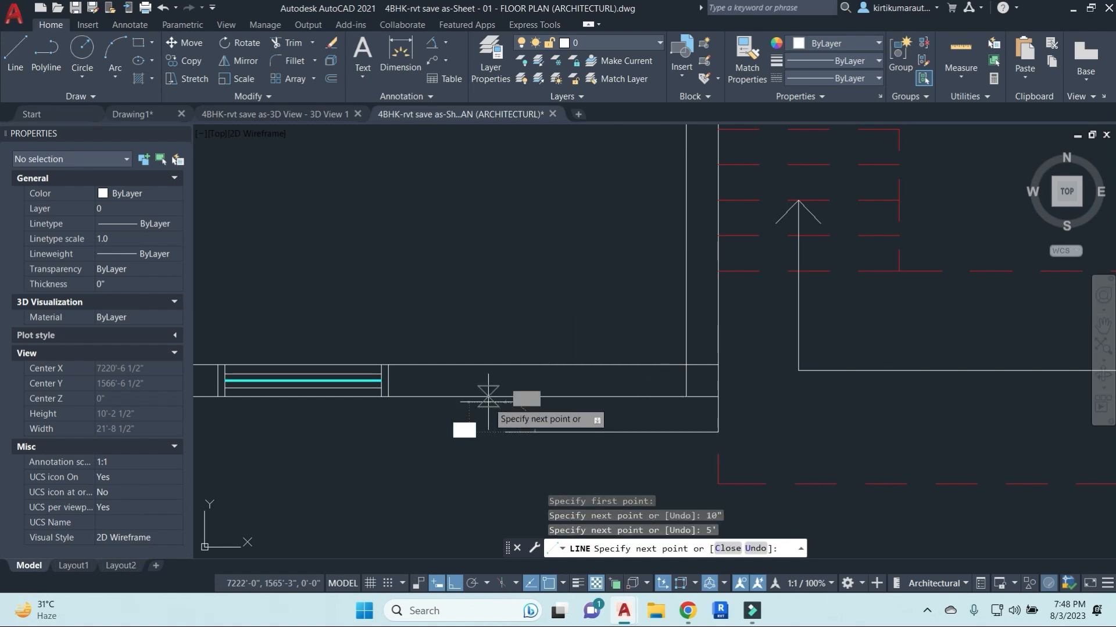
key("Escape")
key("Escape")
key("Escape")
Offset the entrance step's front line outward by 10" for a second tread.
type("o")
key("Return")
type("10")
key("Return")
left_click(556, 431)
left_click(641, 459)
middle_click_drag(640, 459, 630, 340)
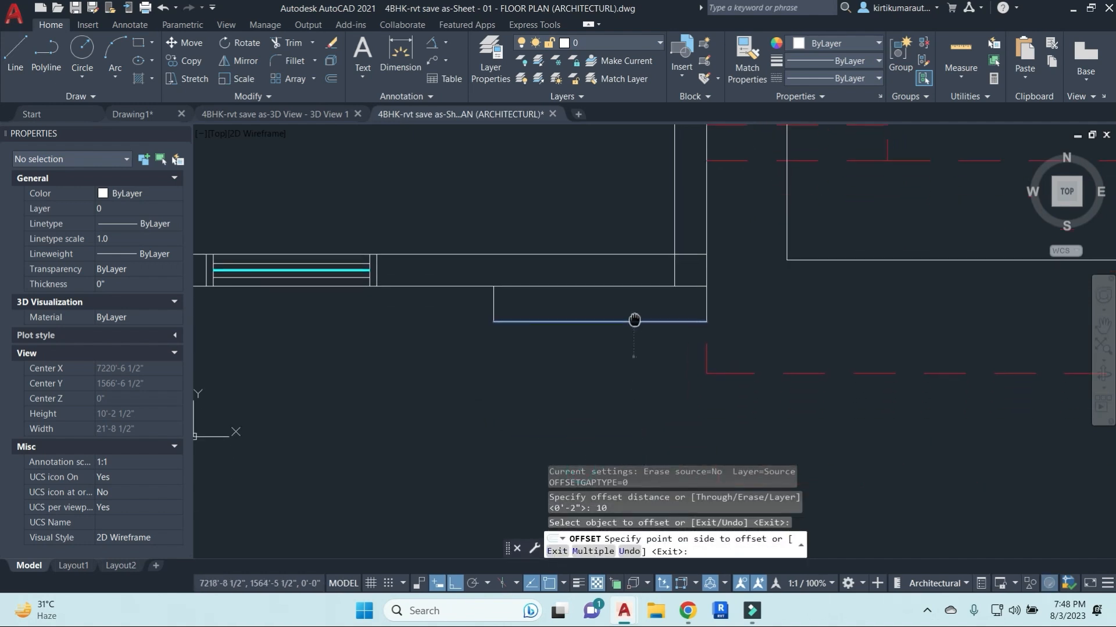
Close the second tread's corners by filleting the step's side lines to the offset front line.
key("Escape")
key("Escape")
type("f")
key("Return")
left_click(496, 291)
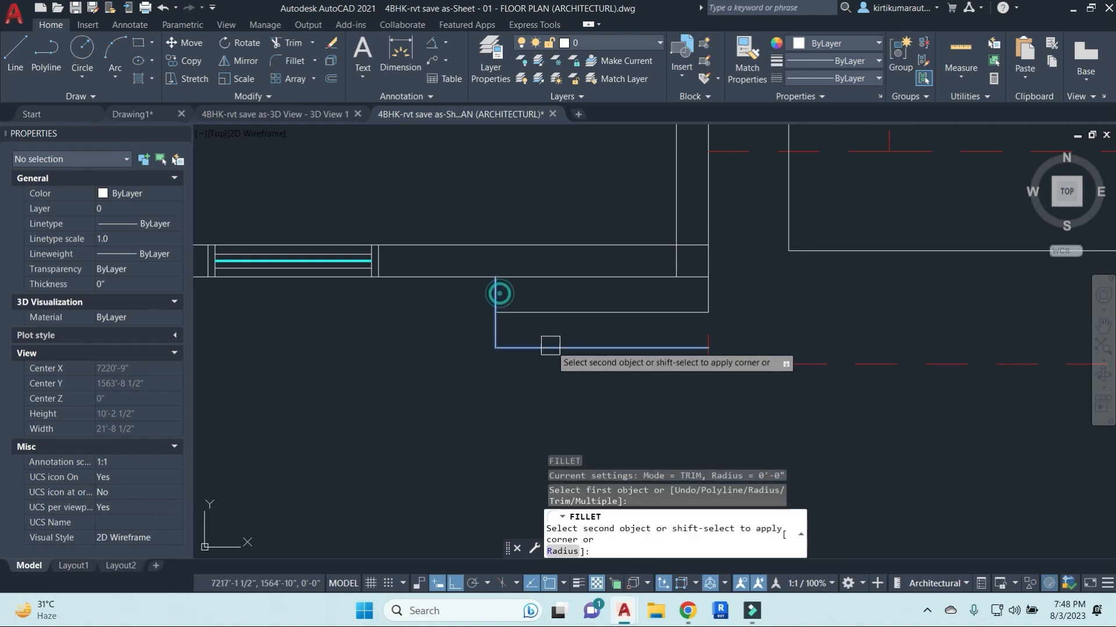
left_click(671, 349)
key("Escape")
key("Escape")
key("Escape")
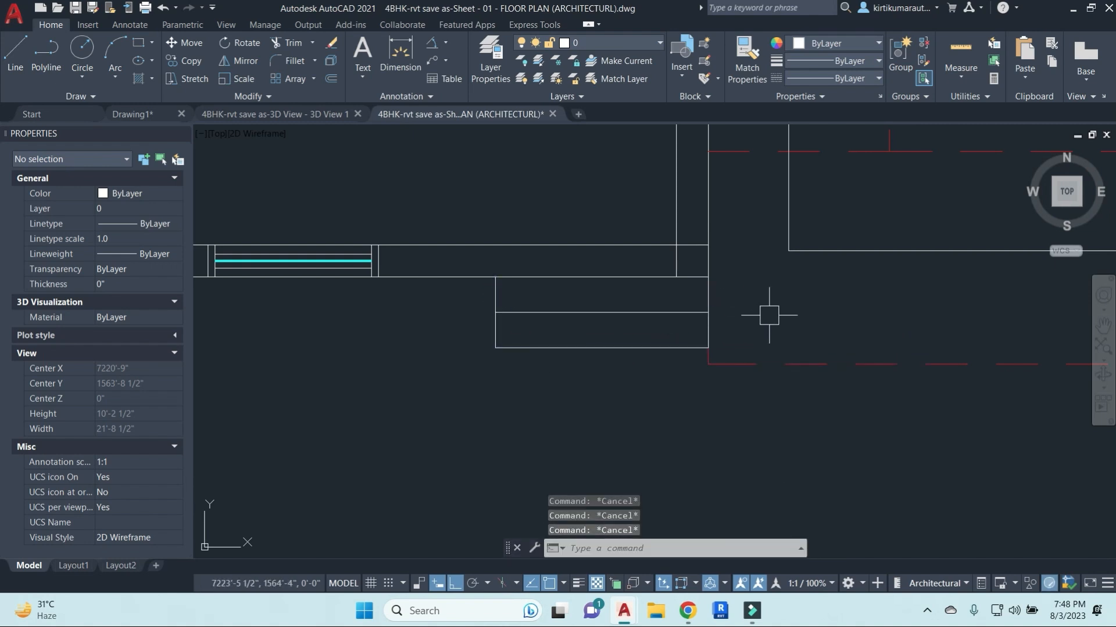
Change the color of the entrance step lines to Red.
left_click(470, 263)
left_click(722, 362)
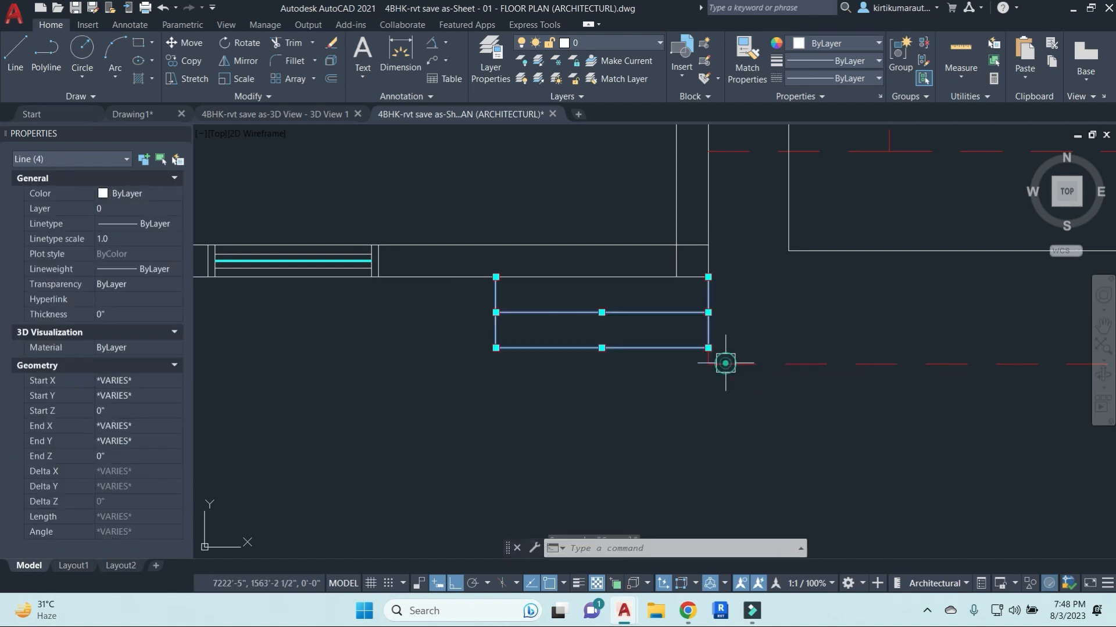
left_click(879, 43)
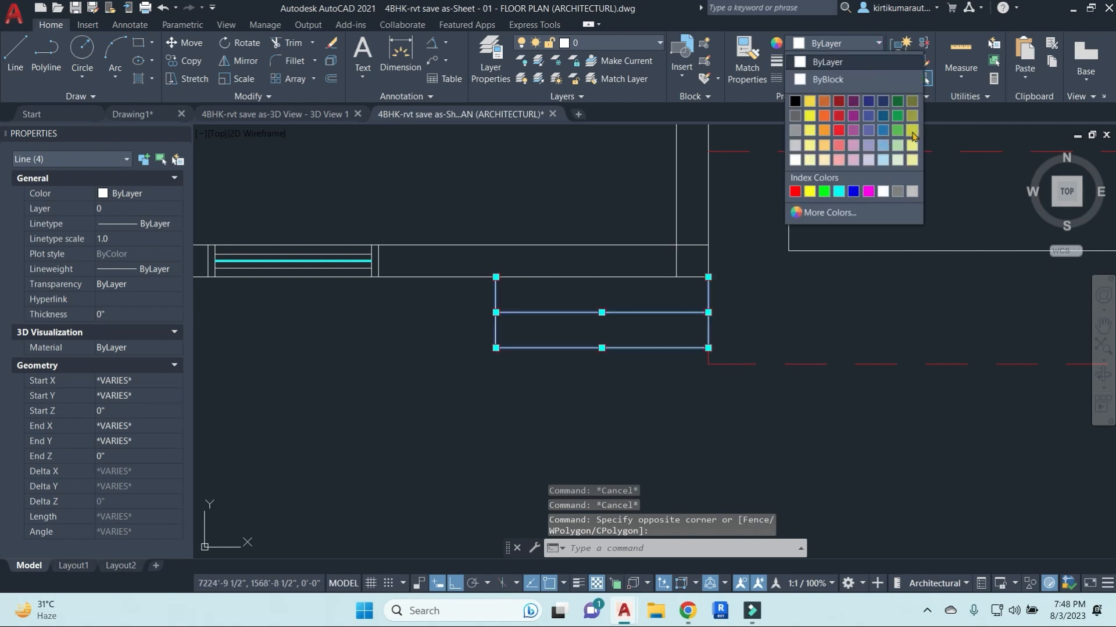
left_click(795, 192)
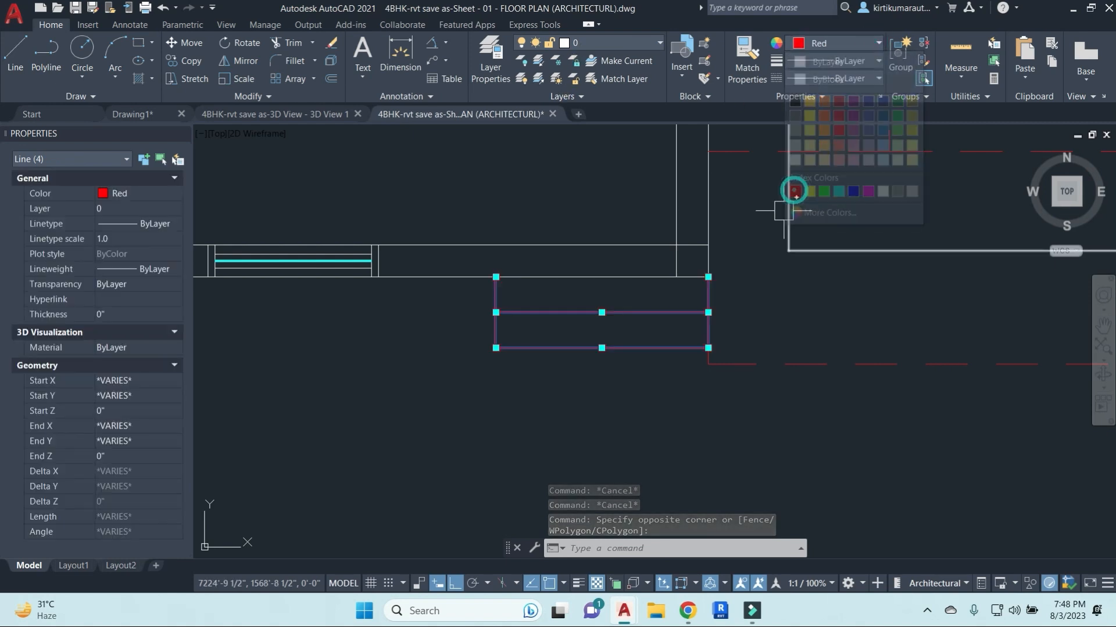
key("Escape")
key("Escape")
Copy the upper stair direction arrow onto the entrance steps outside the bottom exterior wall.
scroll(778, 295, "down", 2)
middle_click_drag(779, 296, 750, 480)
left_click(733, 180)
left_click(790, 276)
type("co")
key("Return")
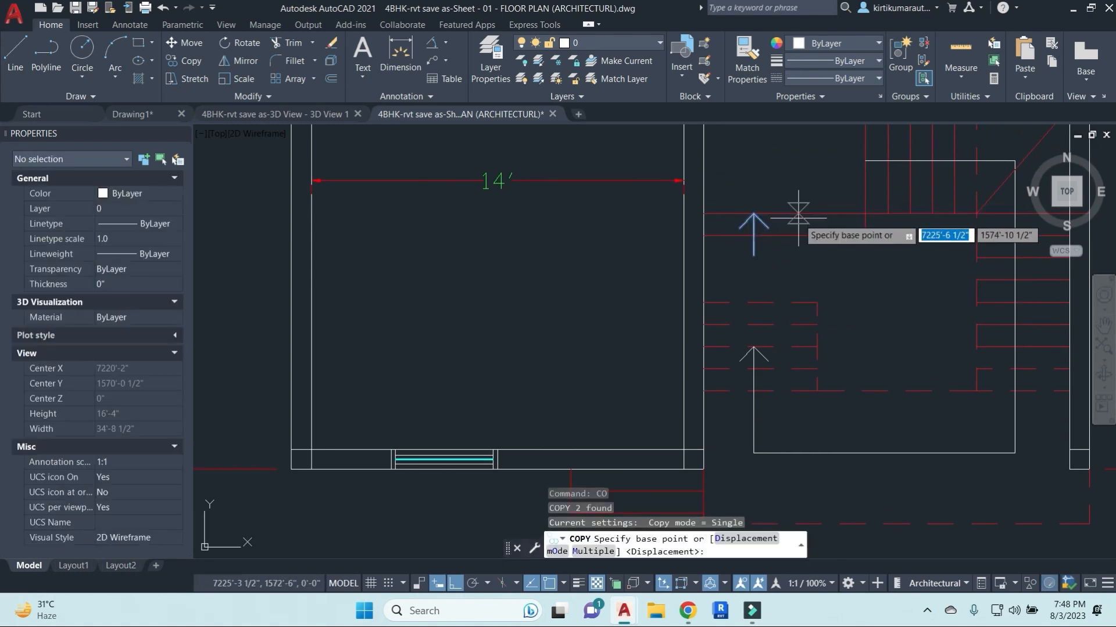
left_click(797, 218)
middle_click_drag(680, 487, 705, 328)
key("Escape")
key("Escape")
key("Escape")
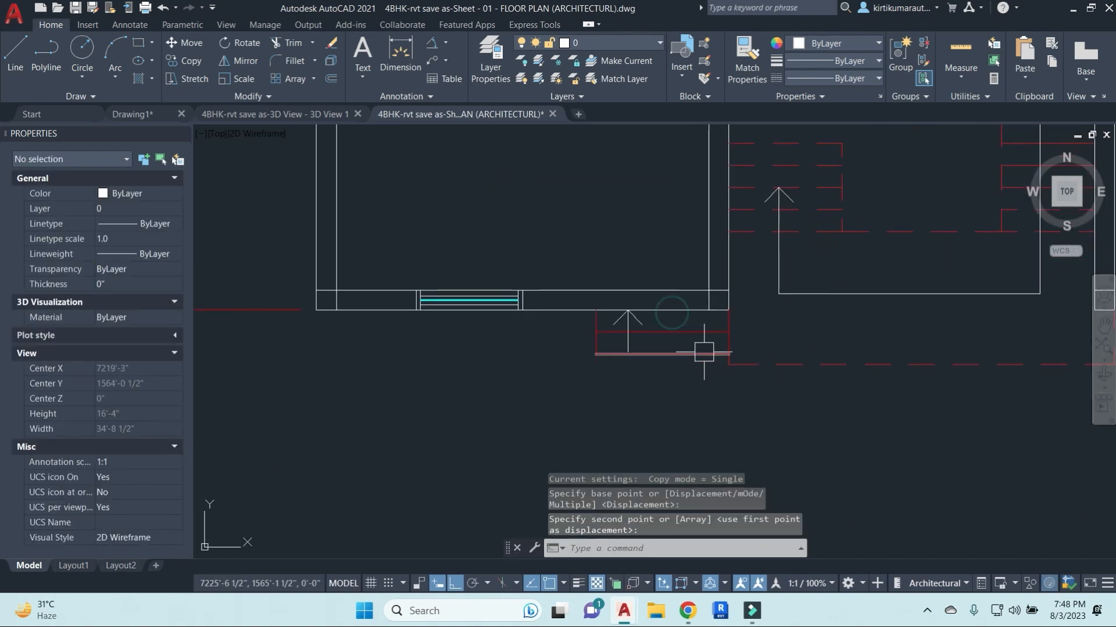
Move the copied arrow along the wall to the middle of the entrance steps.
scroll(618, 304, "up", 2)
left_click(605, 233)
left_click(687, 425)
type("m")
key("Return")
scroll(666, 330, "up", 2)
left_click(611, 412)
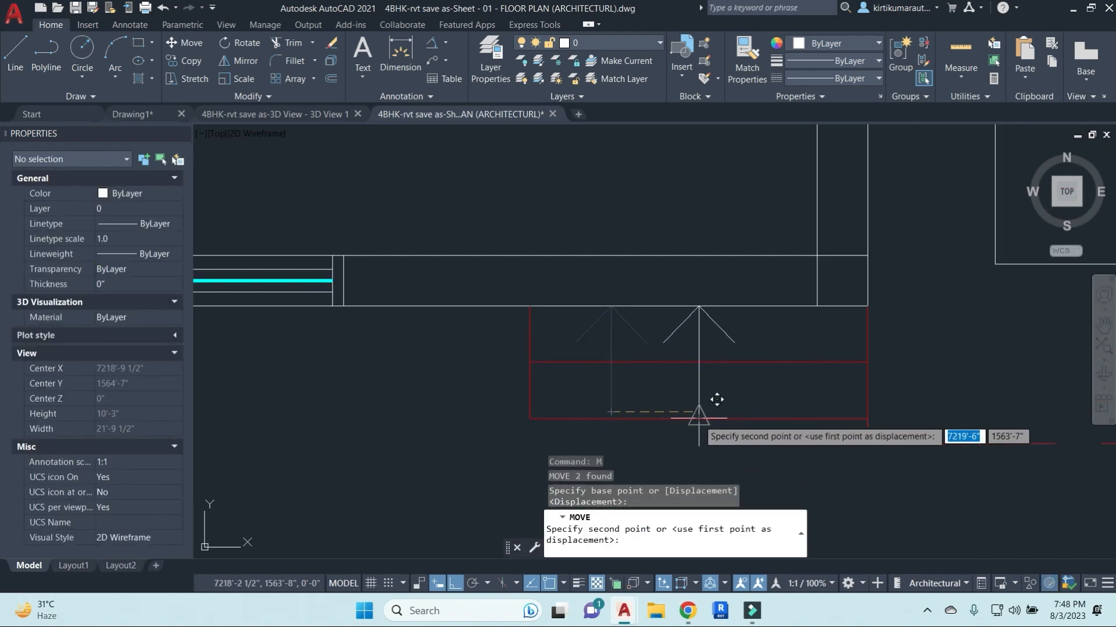
key("Escape")
key("Escape")
key("Escape")
Select a double door and the single door beside the PUJA room in the existing 4BHK plan for copying.
scroll(710, 366, "down", 2)
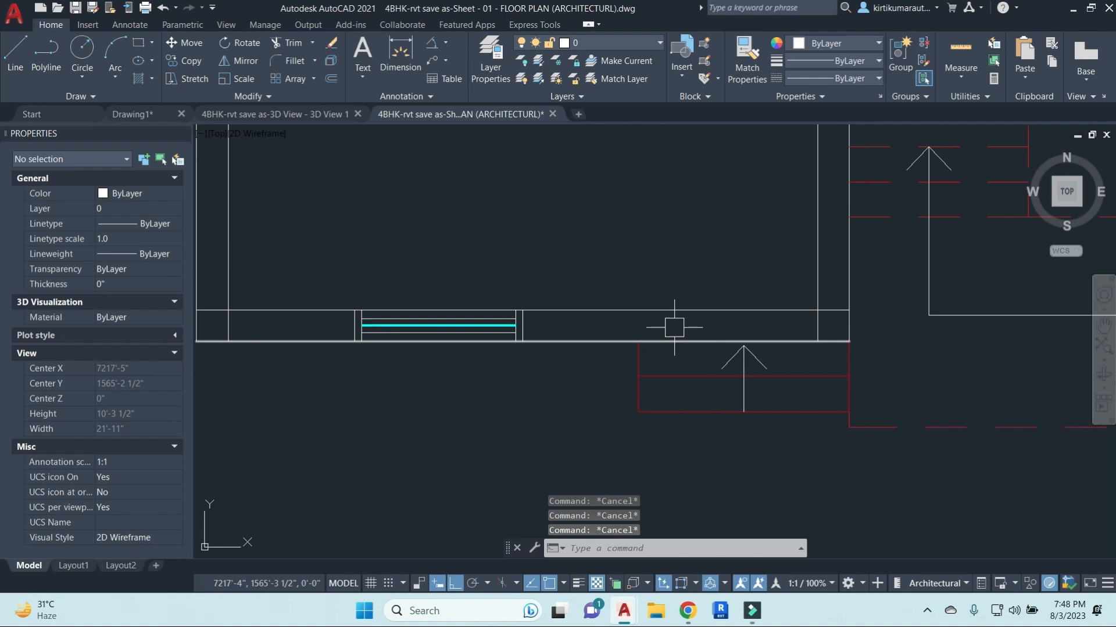
scroll(726, 270, "down", 3)
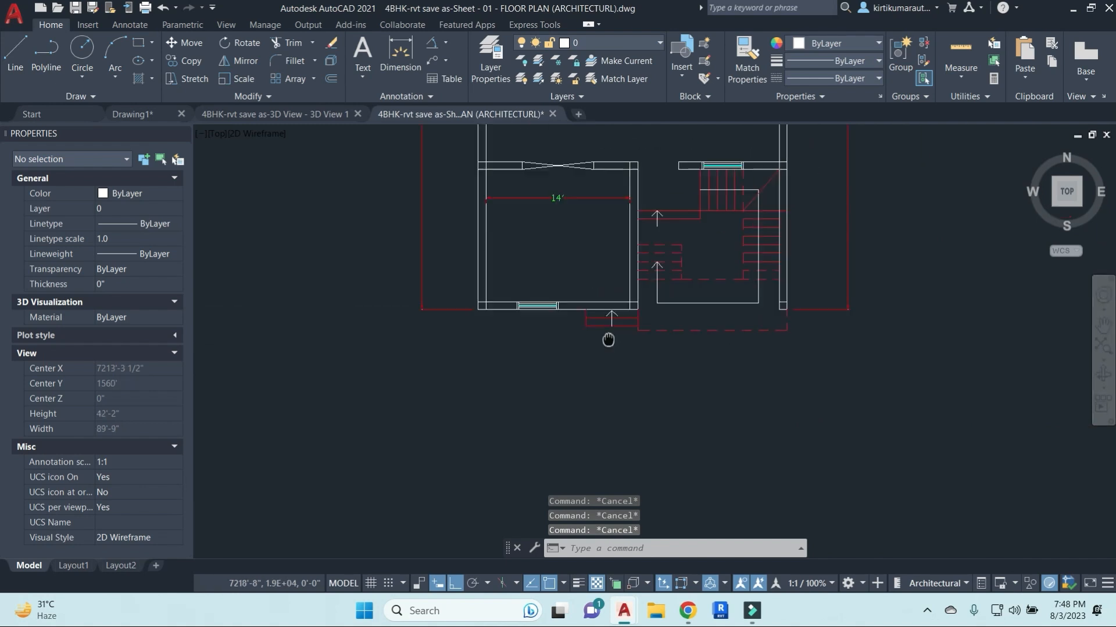
scroll(718, 374, "down", 3)
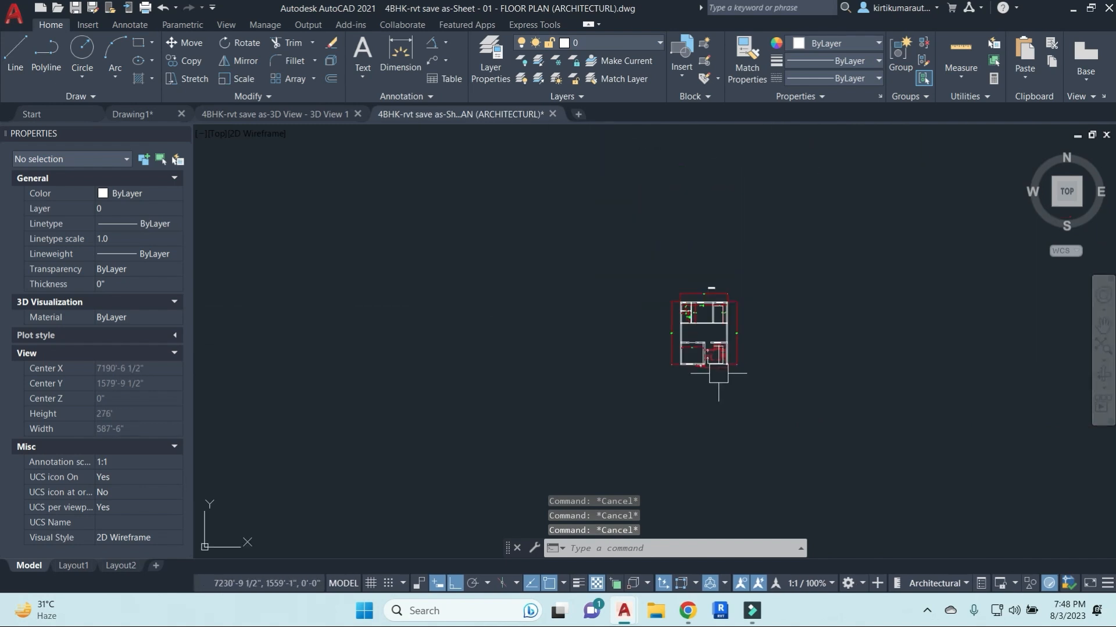
middle_click_drag(433, 375, 852, 344)
middle_click_drag(448, 375, 951, 366)
scroll(468, 344, "down", 1)
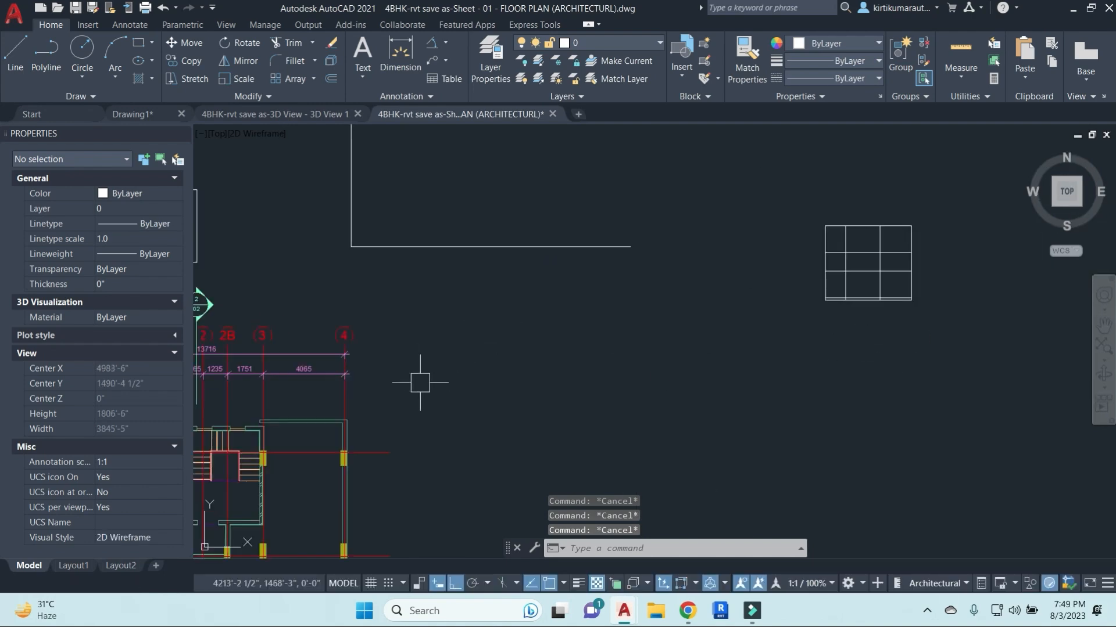
middle_click_drag(251, 466, 563, 254)
scroll(522, 298, "up", 3)
left_click(396, 309)
scroll(588, 291, "down", 3)
middle_click_drag(497, 336, 812, 245)
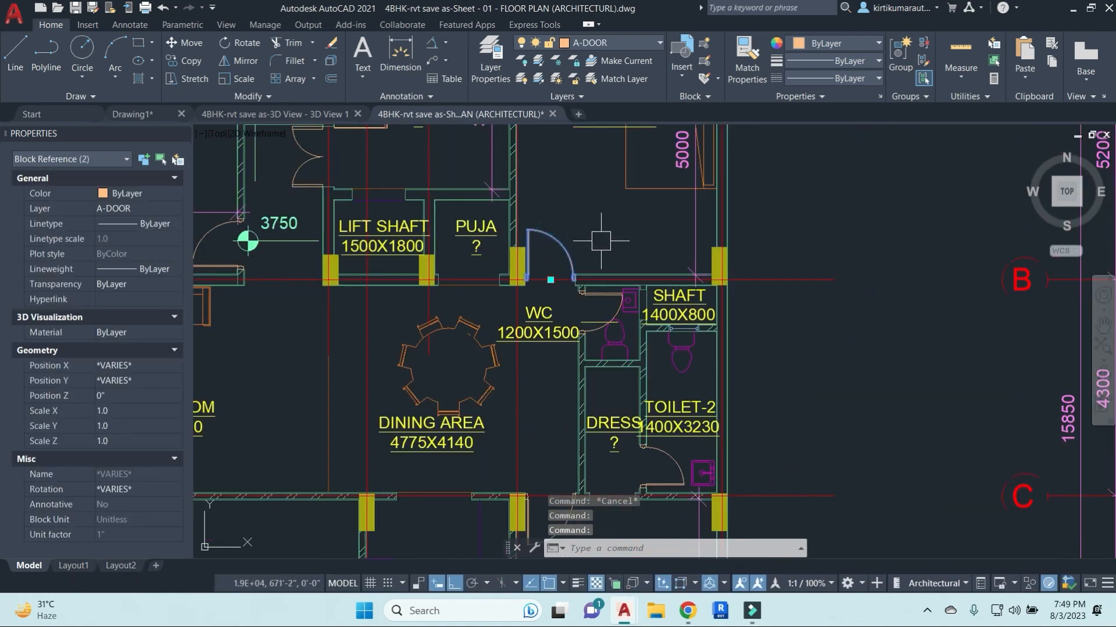
Paste the two copied door blocks near the 30' by 40' floor plan.
key("ctrl+v")
scroll(760, 304, "down", 6)
middle_click_drag(753, 301, 470, 334)
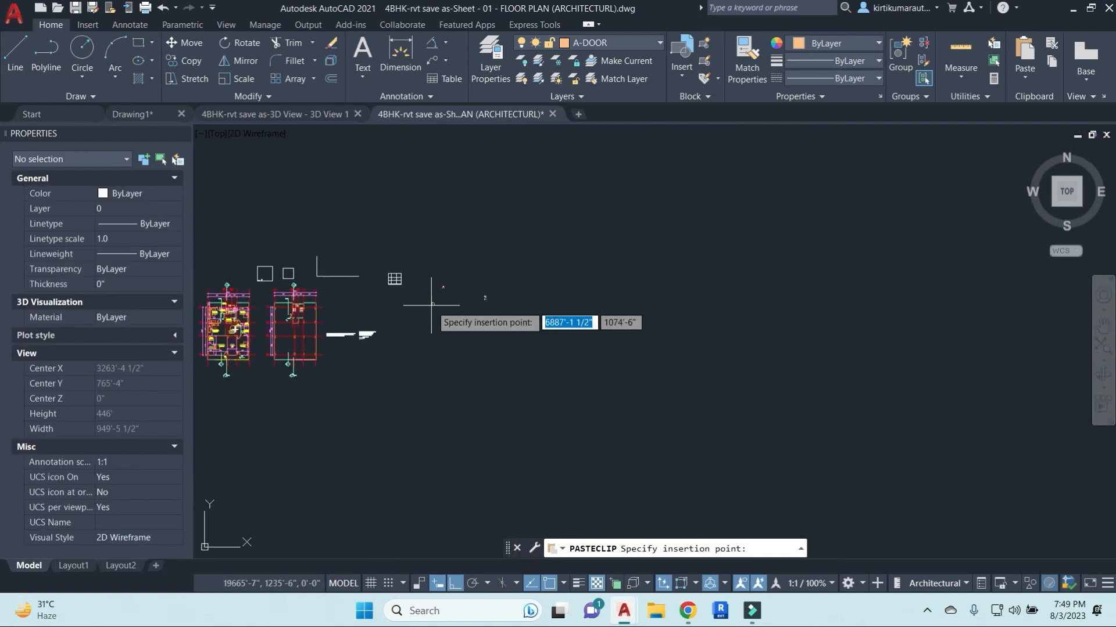
scroll(393, 290, "up", 6)
scroll(456, 291, "down", 2)
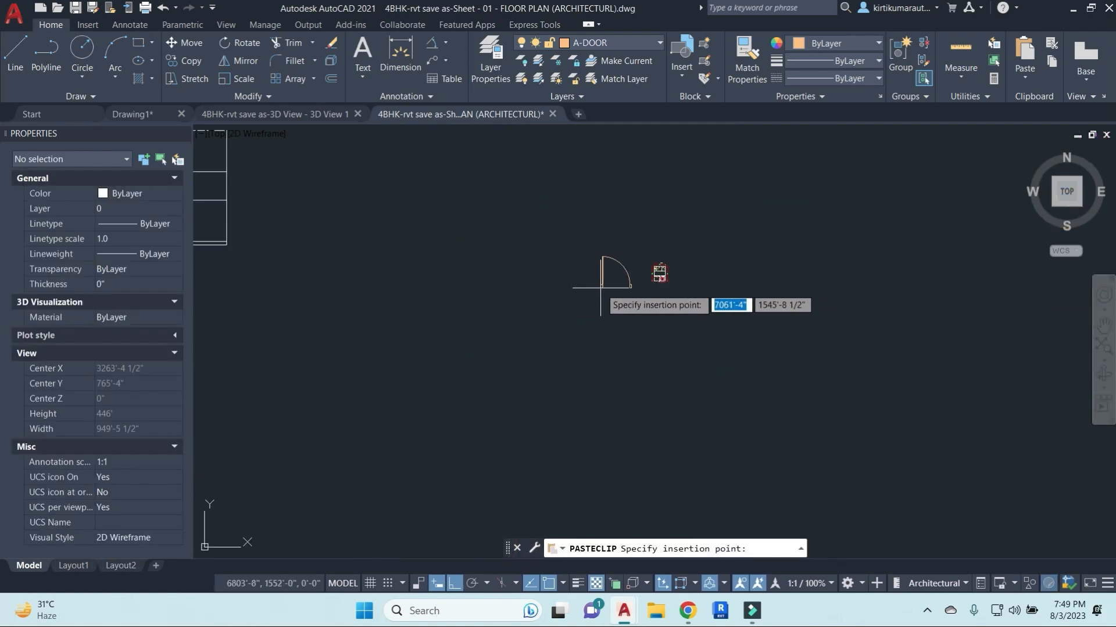
key("Escape")
scroll(668, 265, "down", 5)
Move the pasted double door block closer to the single door and the floor plan.
left_click(738, 254)
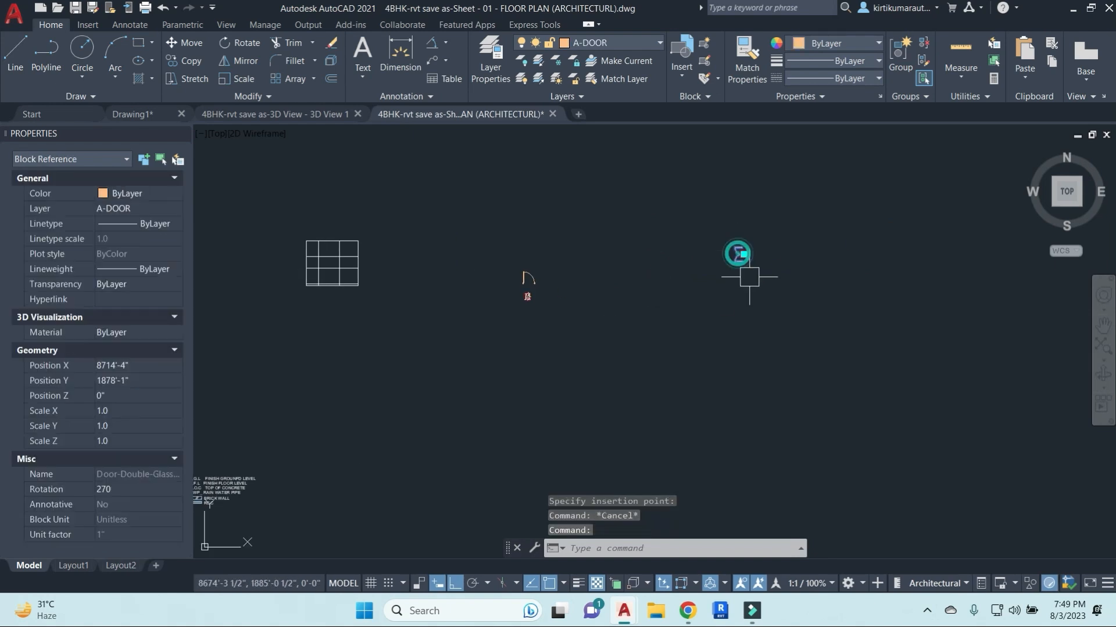
type("m")
key("space")
left_click(795, 310)
left_click(608, 350)
key("Escape")
scroll(556, 258, "up", 3)
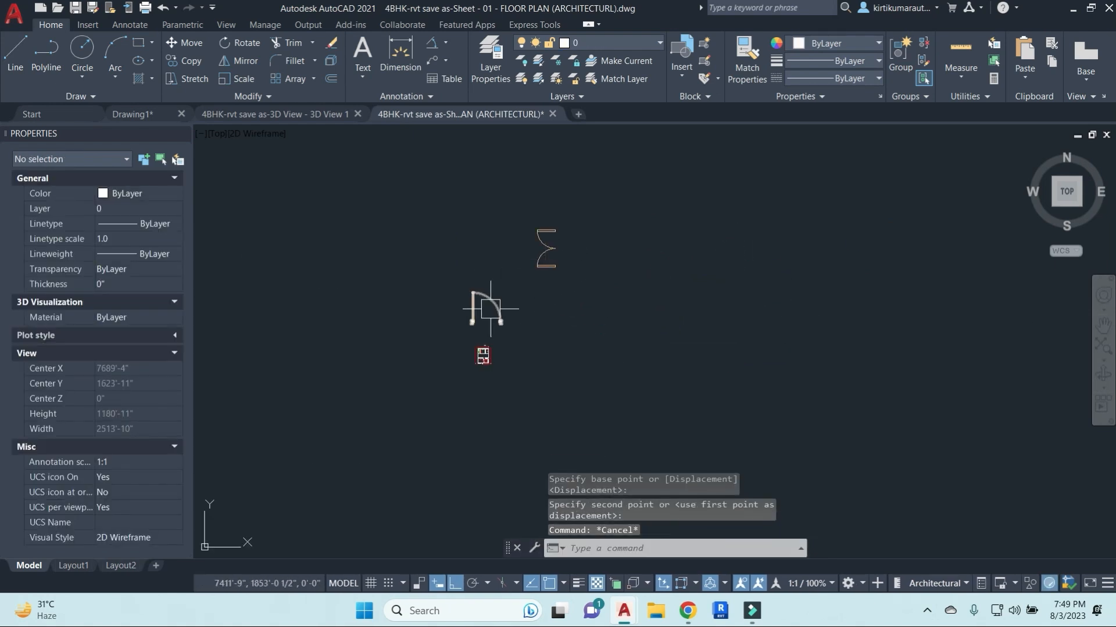
left_click(485, 309)
scroll(479, 315, "up", 4)
middle_click_drag(473, 319, 586, 314)
key("Escape")
left_click(549, 282)
key("Escape")
left_click(572, 273)
left_click(520, 312)
type("sc")
key("space")
key("space")
scroll(567, 376, "up", 5)
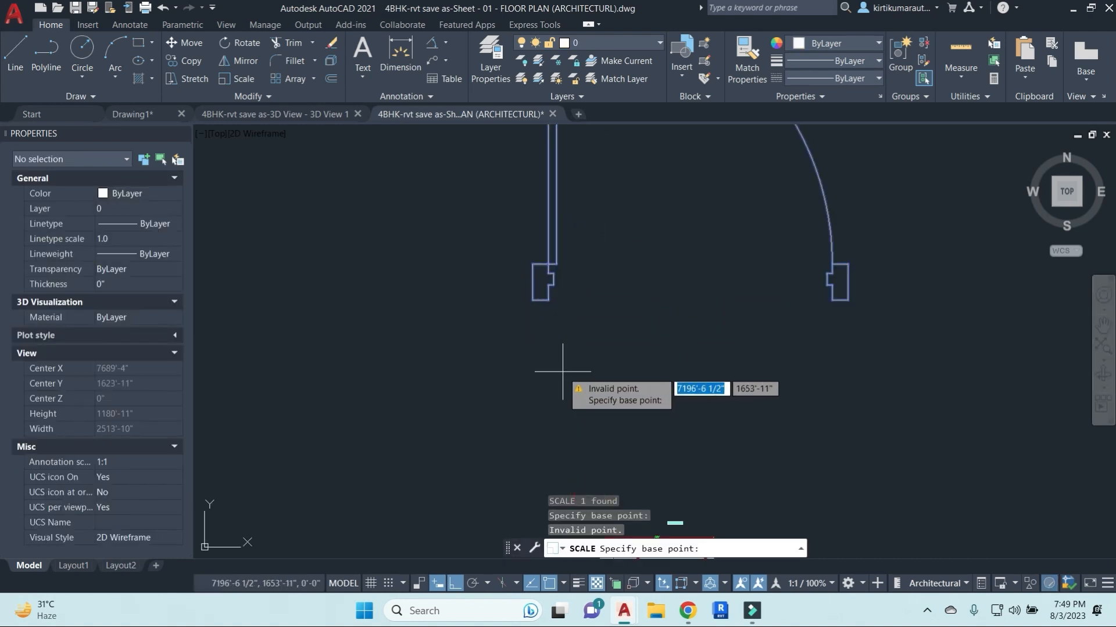
key("Escape")
key("Escape")
Scale the single door block by reference from its lower frame corner, using its full frame width, to 3'6".
left_click(551, 267)
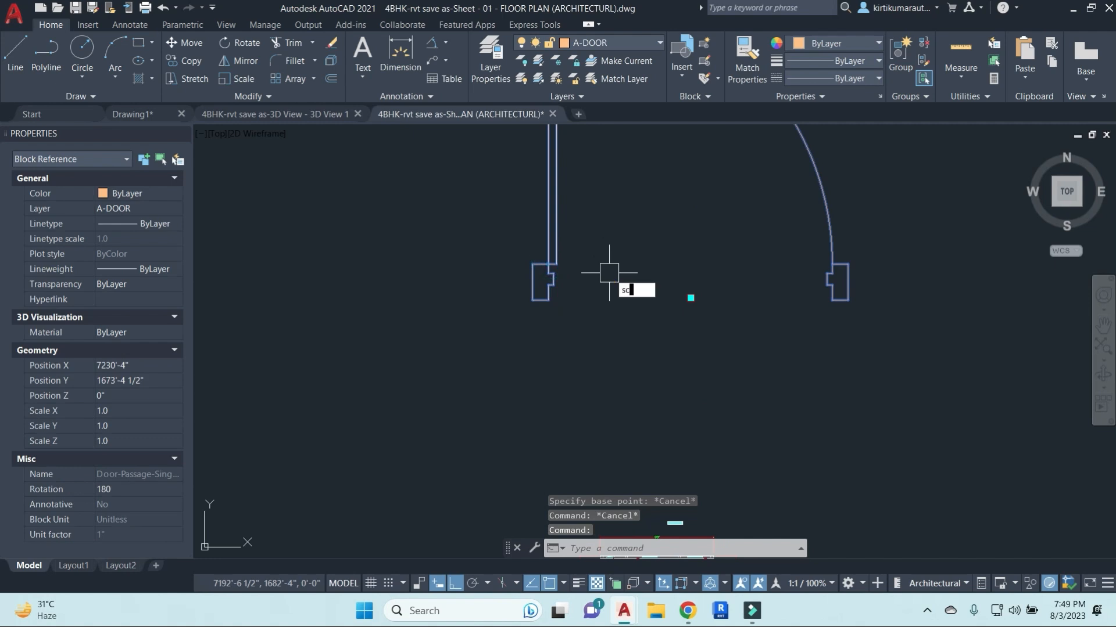
type("sc")
key("space")
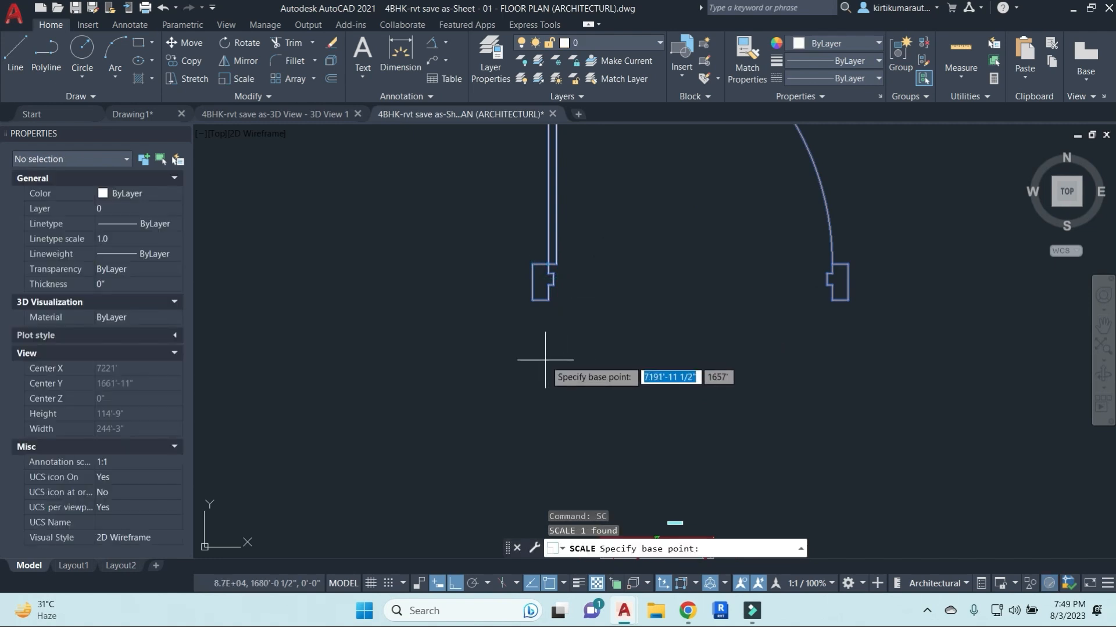
left_click(532, 300)
type("r")
key("Return")
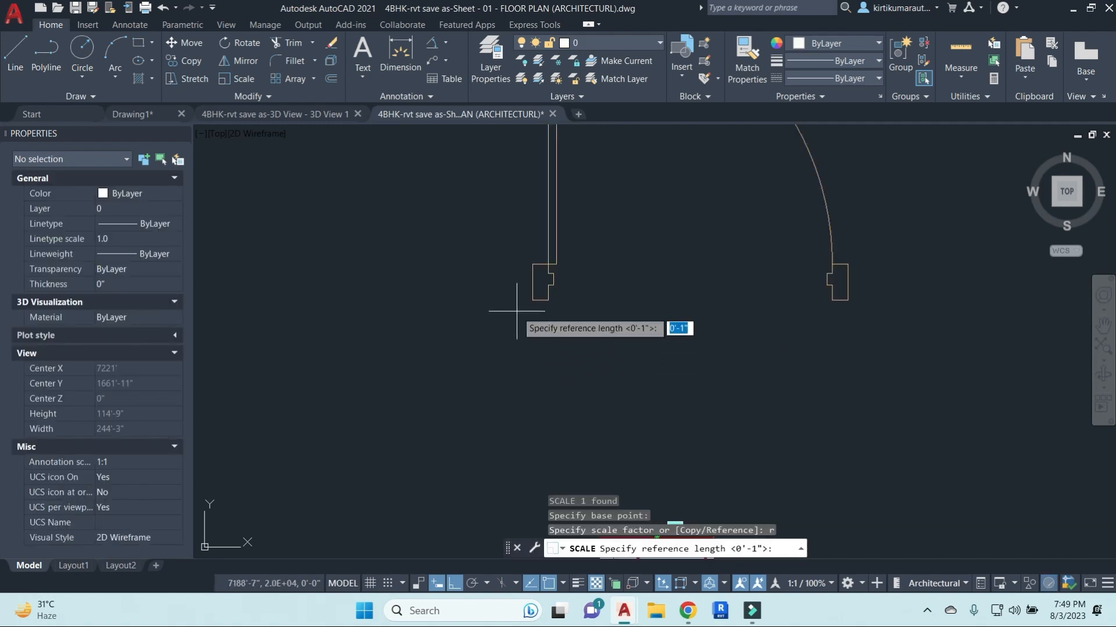
left_click(532, 300)
left_click(848, 301)
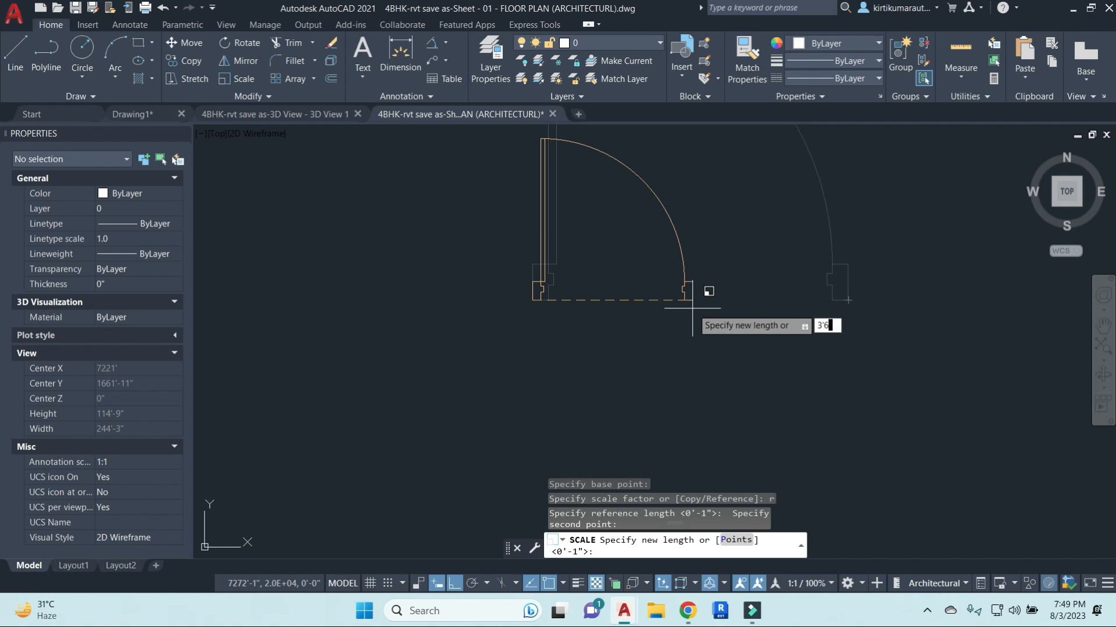
key("Return")
Copy the scaled single door and paste it inside the 14' wide room near the entrance steps.
left_click(540, 292)
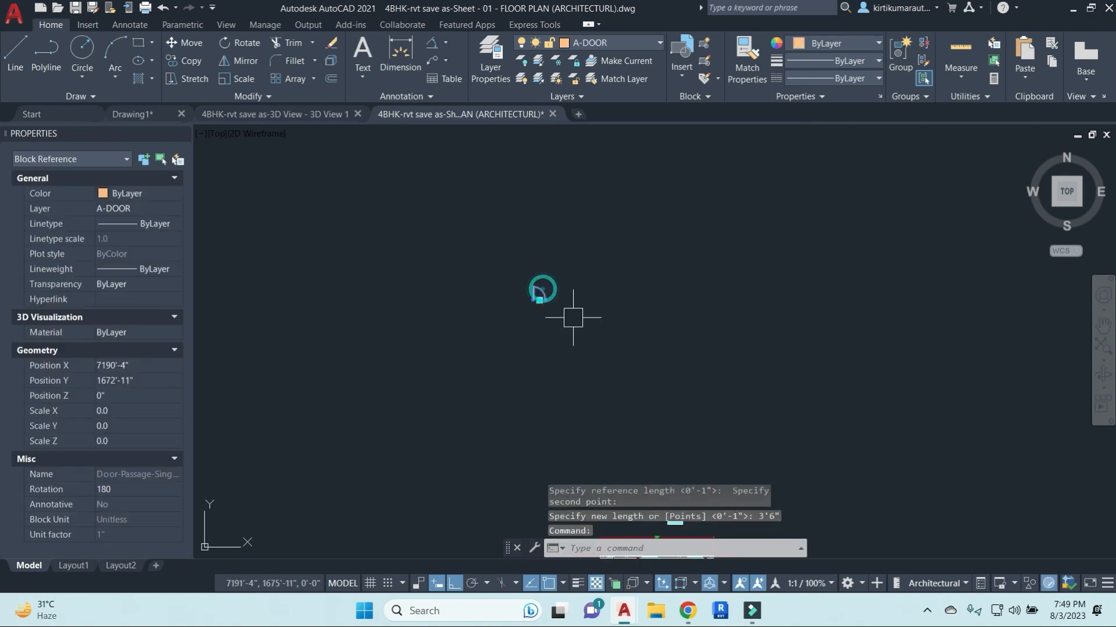
key("ctrl+v")
scroll(639, 326, "up", 6)
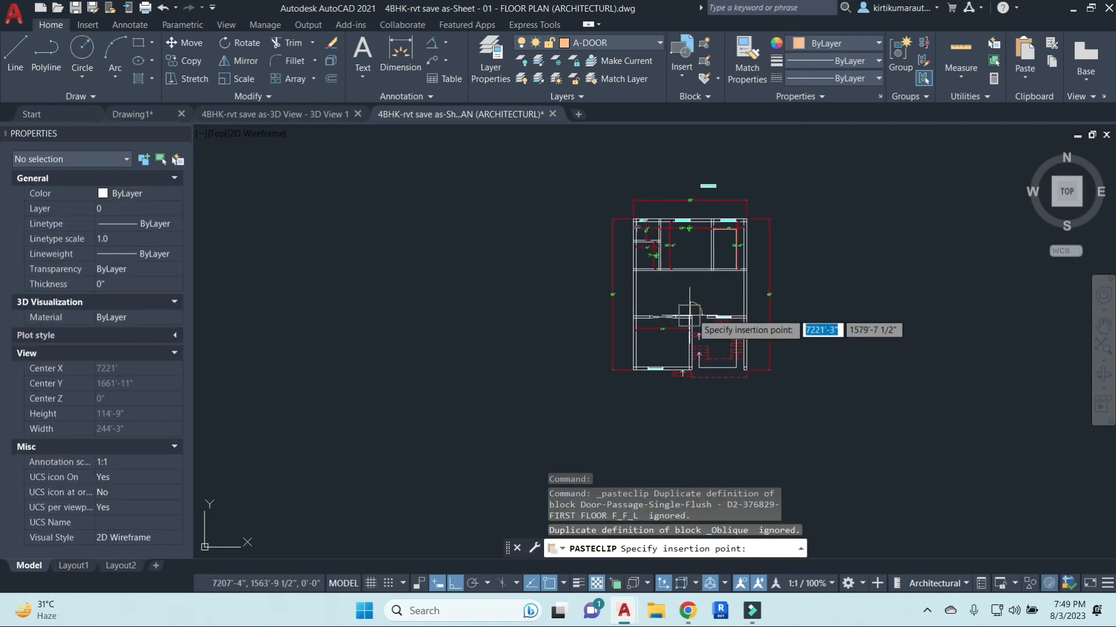
left_click(620, 339)
Mirror the pasted door about a vertical line so it swings the other way, erasing the source door.
scroll(645, 308, "up", 3)
left_click(660, 290)
type("mi")
key("Return")
left_click(626, 353)
left_click(627, 402)
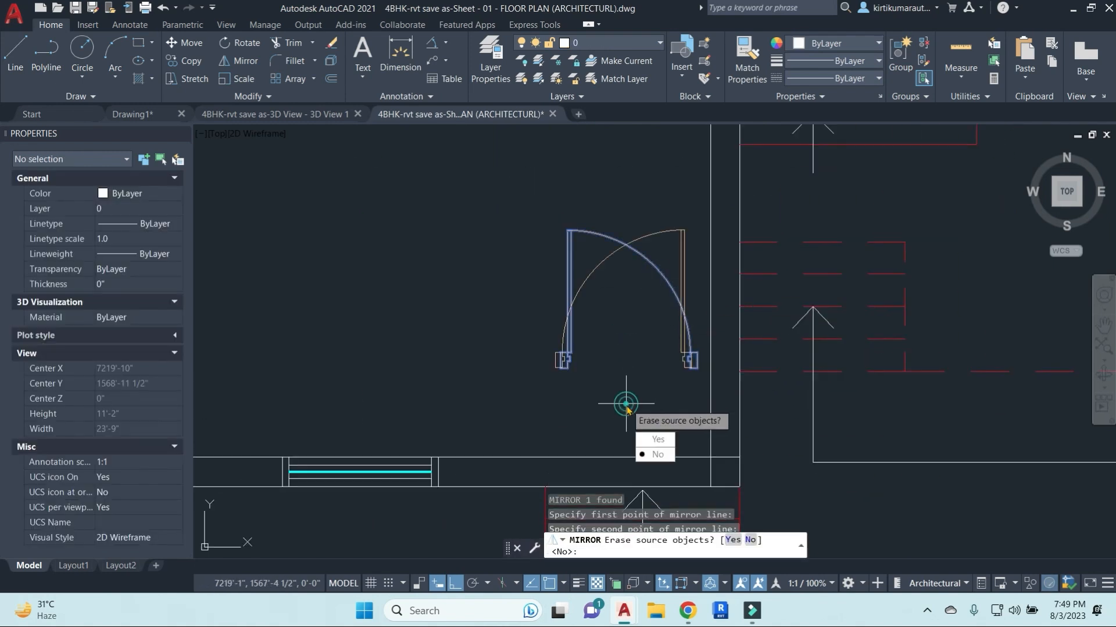
type("y")
key("Return")
Move the mirrored door from its lower hinge-side frame corner into the outer wall above the entrance steps, against the 14' room's side wall.
left_click(680, 342)
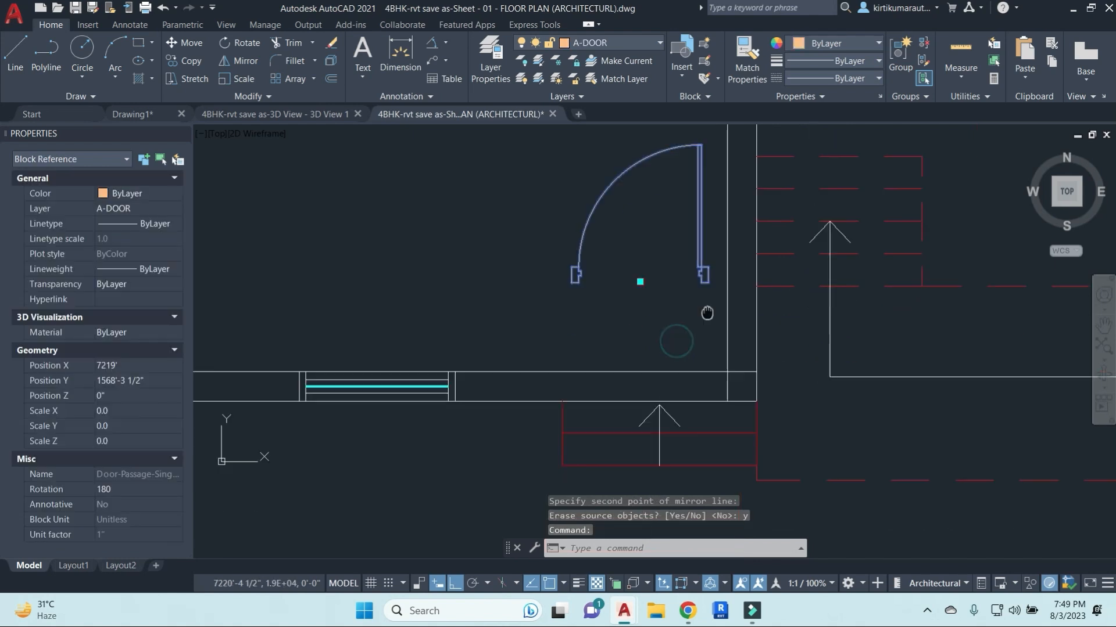
type("m")
key("Return")
scroll(706, 325, "up", 5)
left_click(704, 235)
scroll(705, 238, "down", 5)
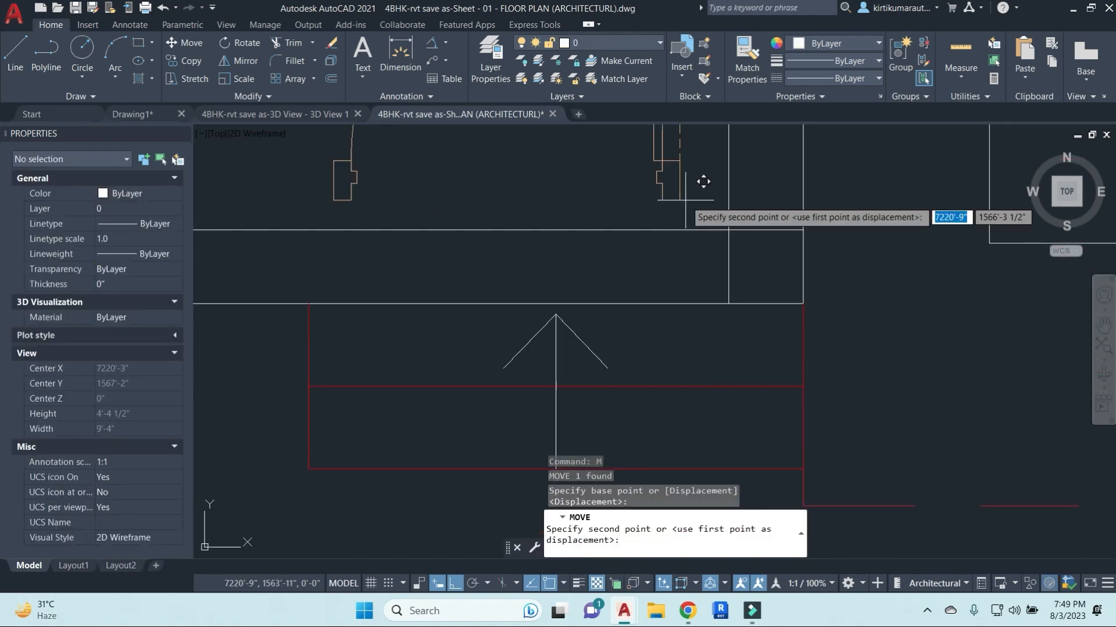
left_click(722, 293)
scroll(713, 323, "up", 2)
key("Escape")
key("Escape")
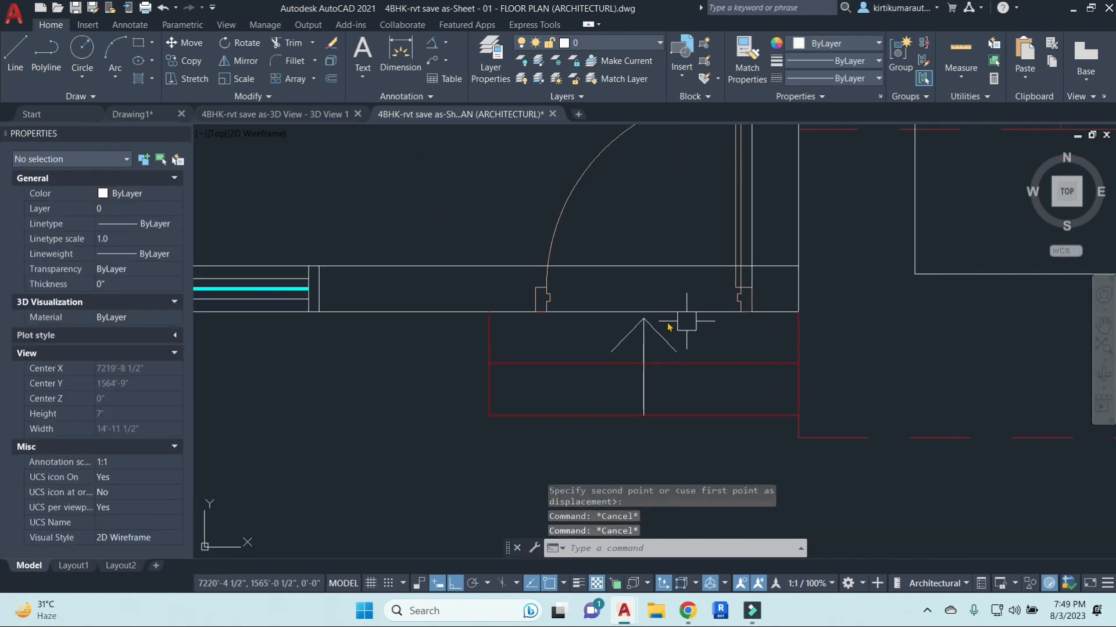
Draw a vertical line across the wall thickness along the outer edge of the entrance door's latch-side frame.
type("l")
key("Return")
scroll(566, 325, "up", 4)
left_click(487, 293)
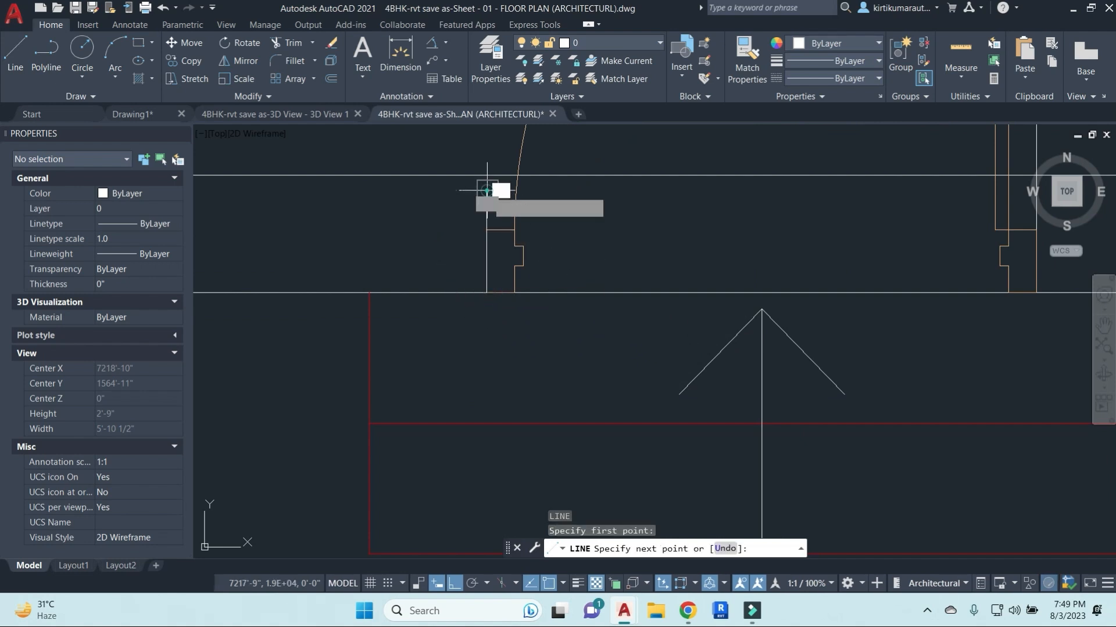
left_click(524, 221)
key("Escape")
type("ex")
key("Return")
key("Escape")
key("Escape")
key("Escape")
type("tr")
key("Return")
scroll(603, 288, "down", 4)
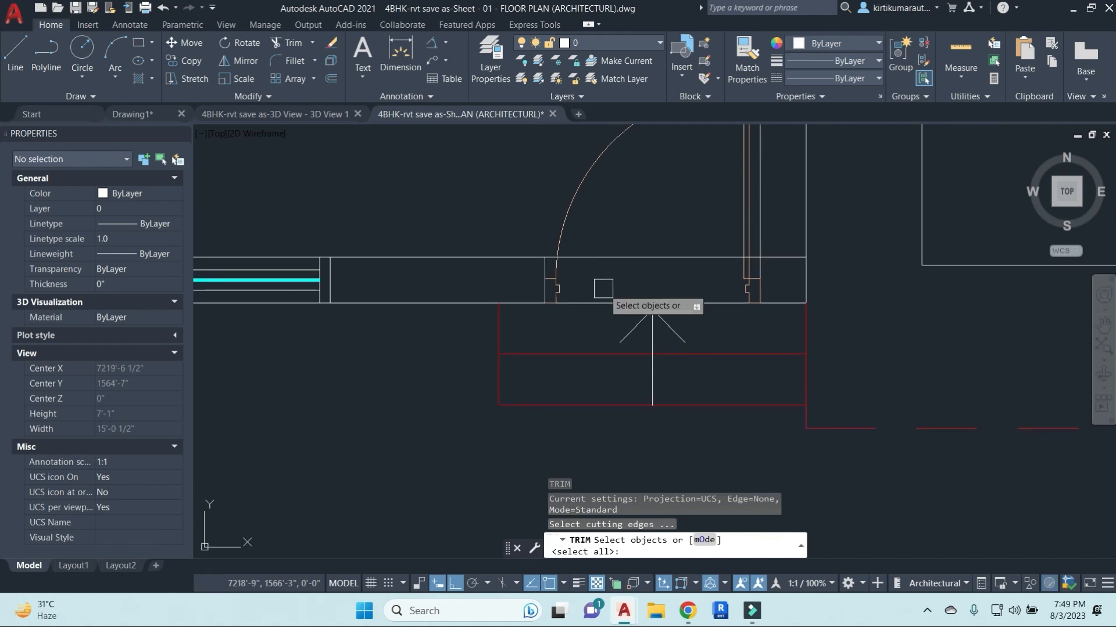
key("Escape")
key("Escape")
Trim the two wall lines between the entrance door's frames, using the new jamb line and the room's side wall line as cutting edges.
type("tr")
key("Return")
scroll(554, 287, "up", 5)
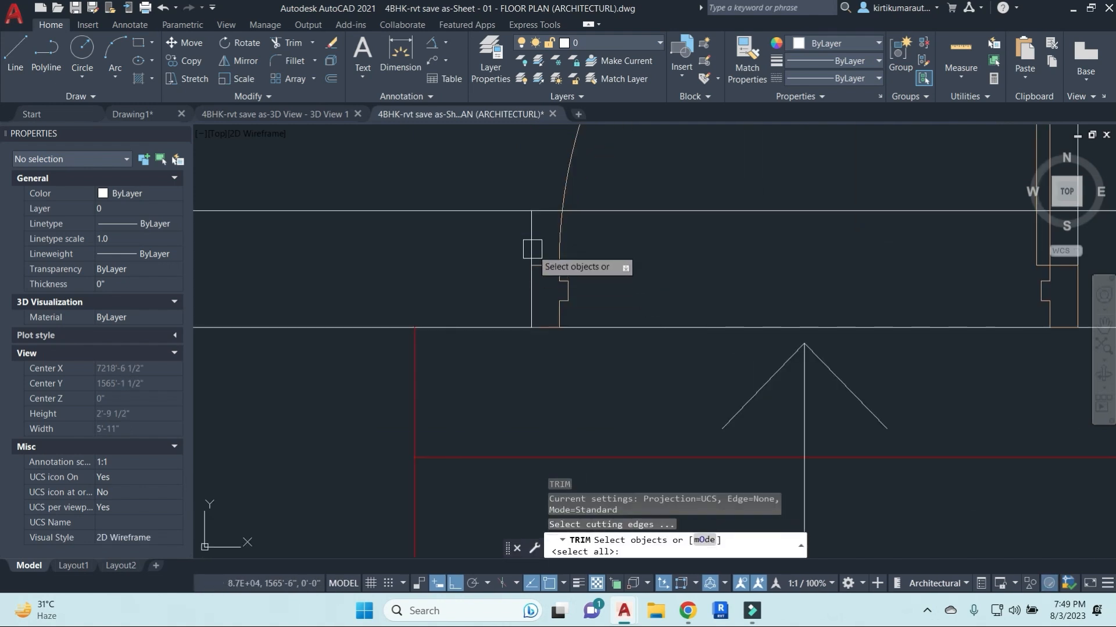
left_click(533, 232)
scroll(668, 249, "down", 5)
middle_click_drag(688, 262, 669, 275)
scroll(670, 269, "up", 4)
left_click(737, 246)
scroll(656, 271, "down", 2)
key("Return")
left_click(697, 340)
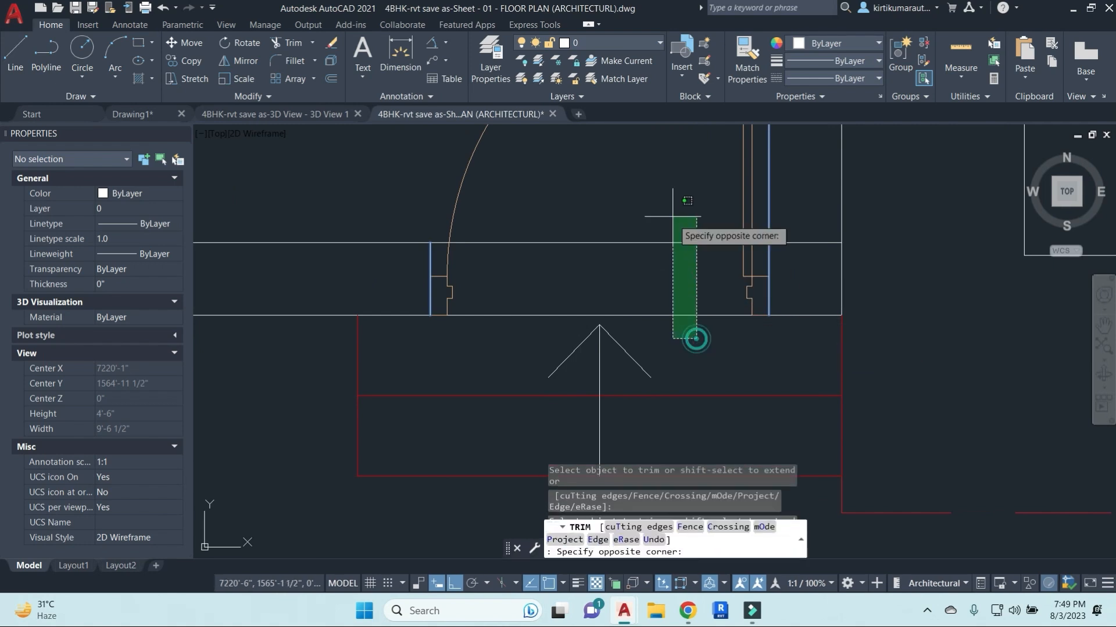
left_click(669, 189)
scroll(676, 249, "down", 4)
middle_click_drag(677, 252, 686, 345)
key("Escape")
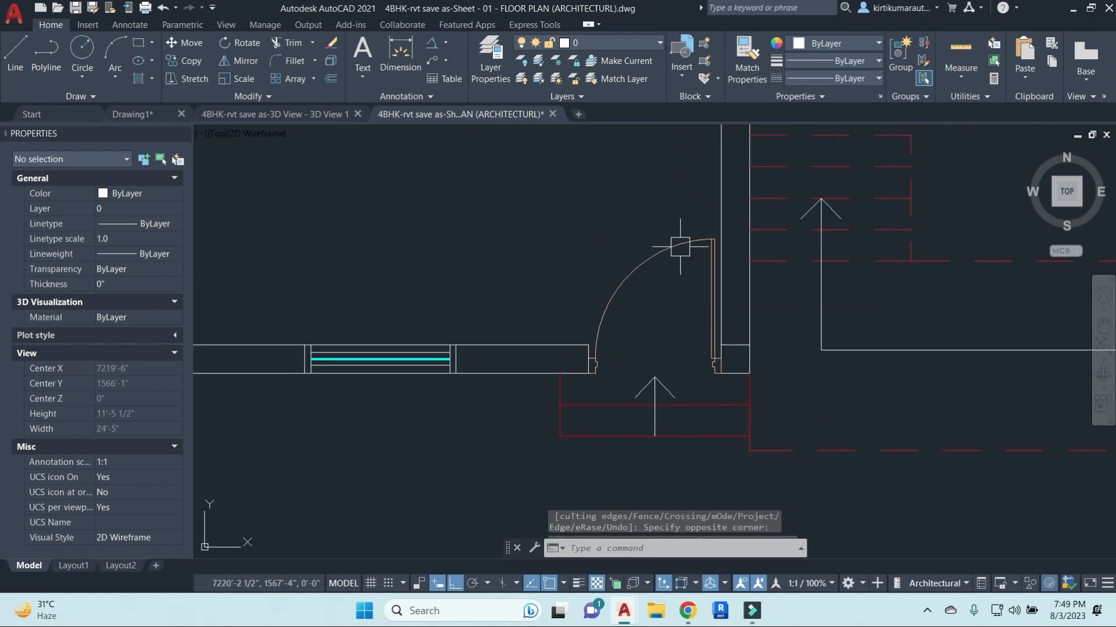
Copy the entrance door from its lower hinge-side corner into the wall below the 13'-4 1/2" room, against that room's side wall beside the 8' room.
left_click(683, 244)
type("co")
key("Return")
scroll(710, 375, "up", 4)
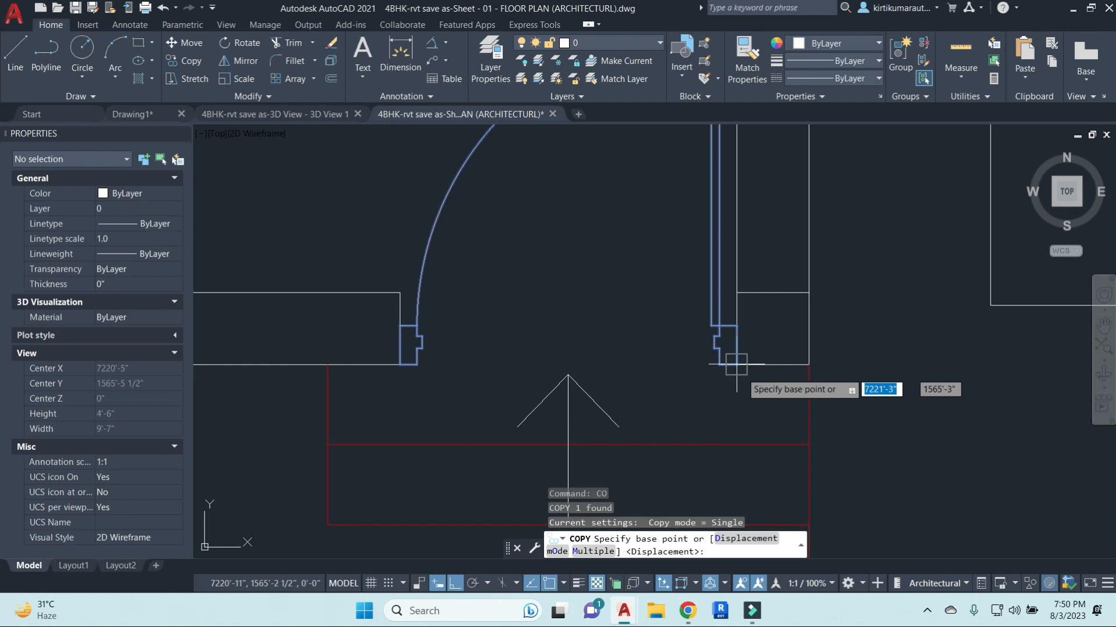
left_click(737, 367)
scroll(733, 271, "down", 12)
scroll(733, 270, "up", 10)
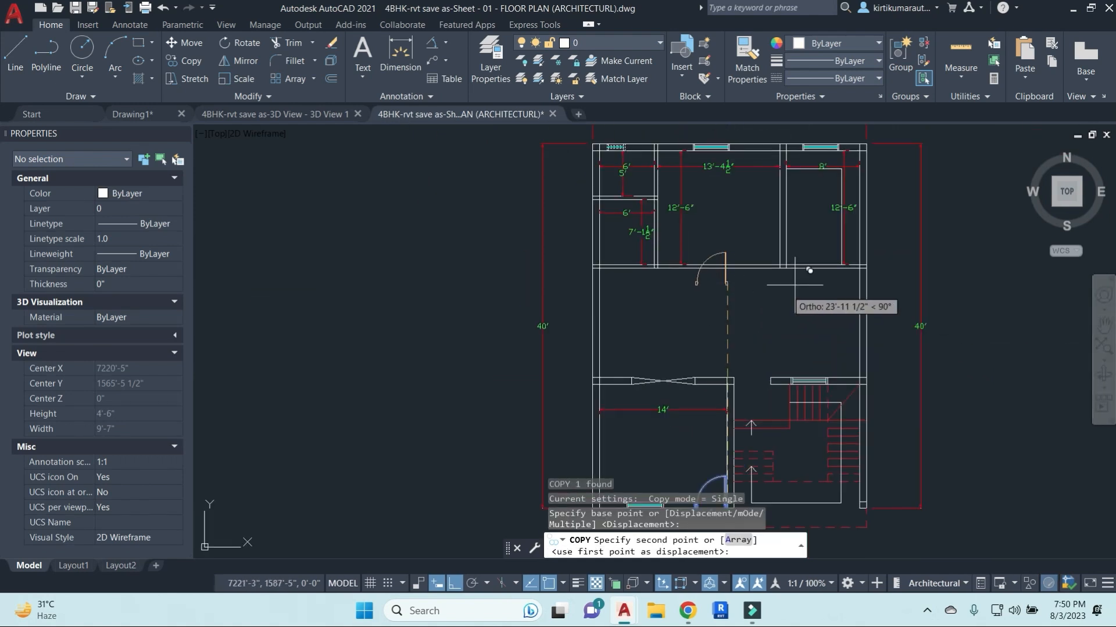
key("Escape")
key("Escape")
key("Escape")
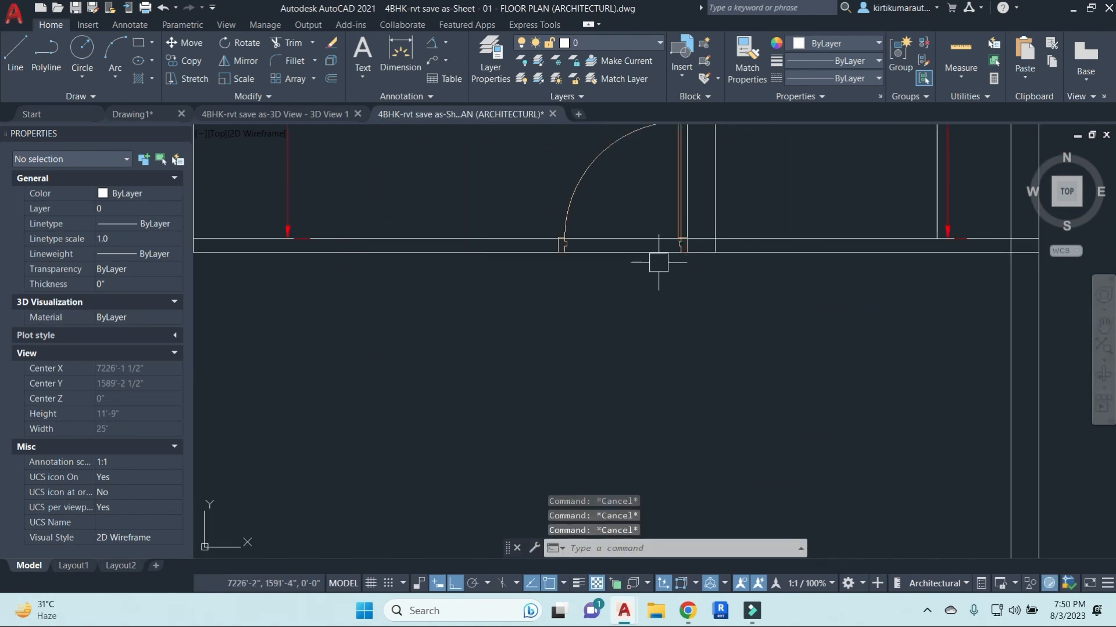
Draw a vertical jamb line across the wall at the outer edge of the copied door's latch-side frame.
key("Return")
scroll(562, 264, "up", 4)
left_click(552, 234)
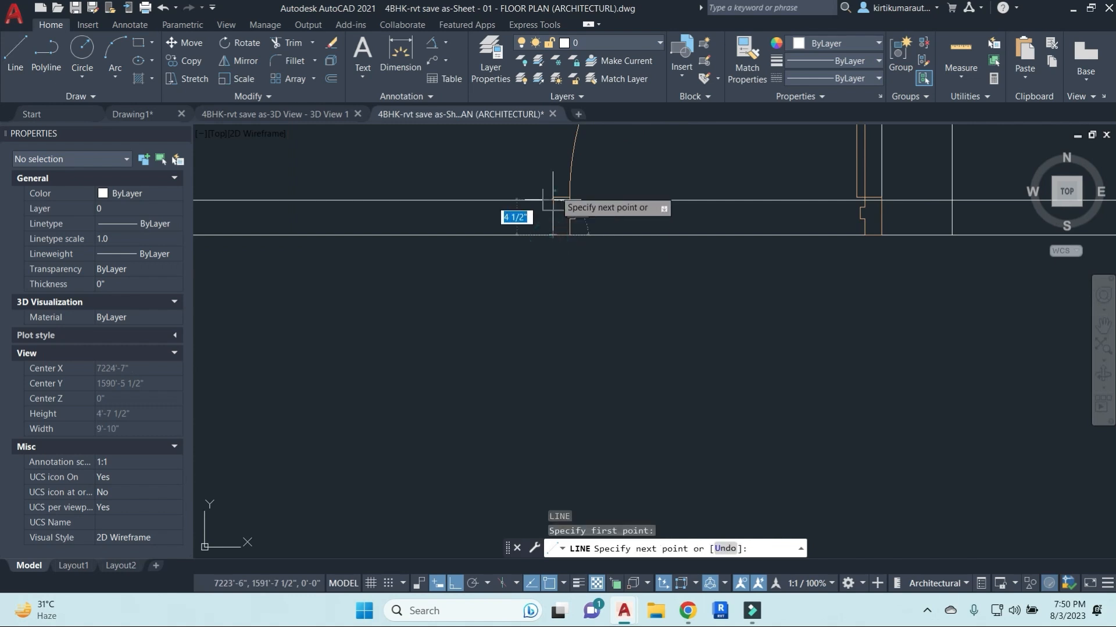
left_click(554, 193)
key("Escape")
Trim both wall lines between the copied door's jamb line and the room's side wall line to open the doorway.
type("tr")
key("Return")
left_click(551, 215)
left_click(882, 171)
key("Return")
left_click(728, 296)
left_click(720, 159)
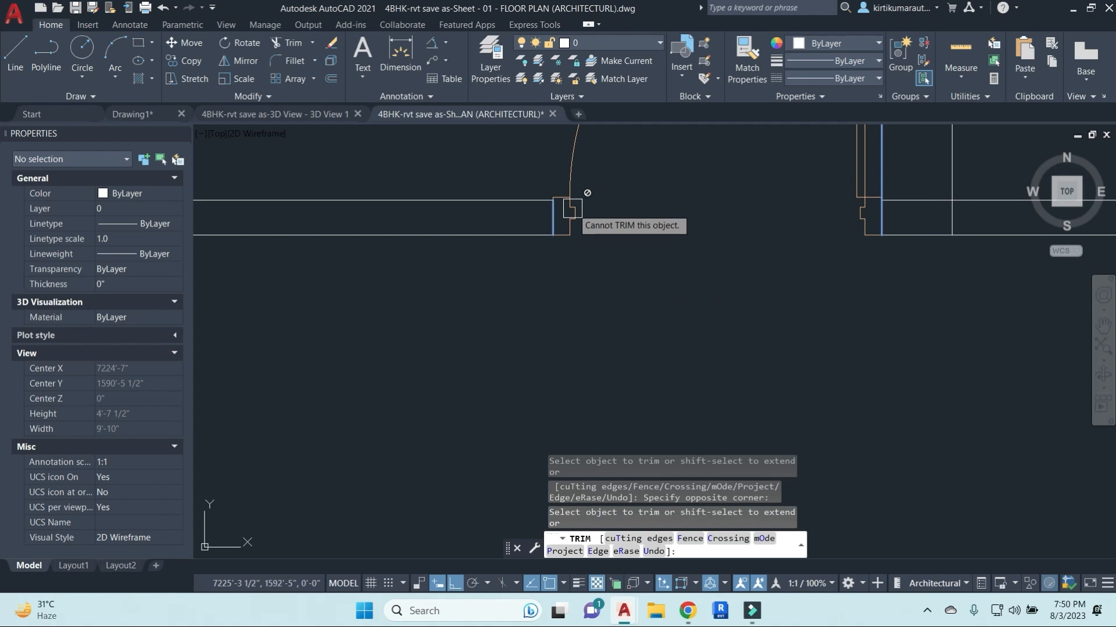
key("Escape")
scroll(598, 225, "down", 4)
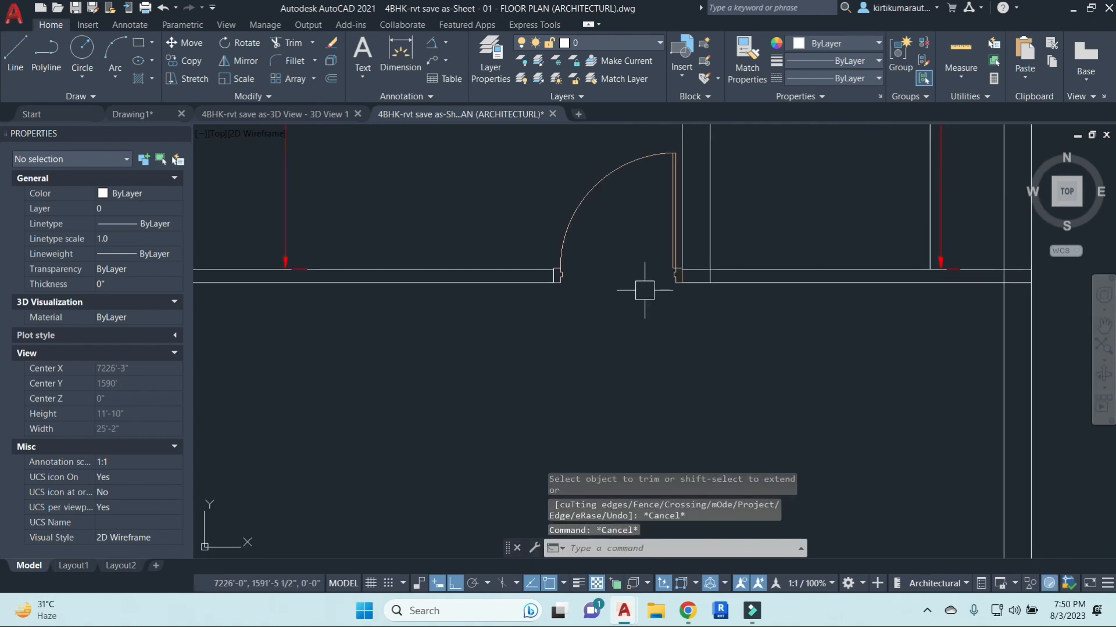
Offset the vertical inner line beside the 12'-6" dimension in the 8' room by 6" toward the middle of the room.
middle_click_drag(652, 285, 614, 370)
key("Escape")
middle_click_drag(791, 395, 676, 385)
key("Escape")
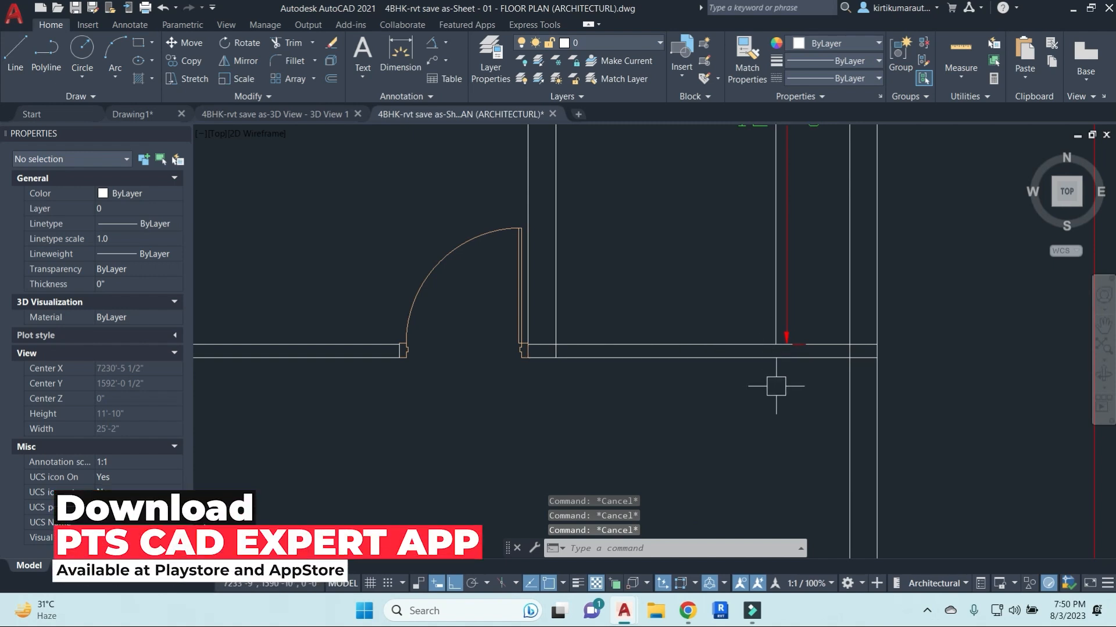
key("Return")
type("6")
key("Return")
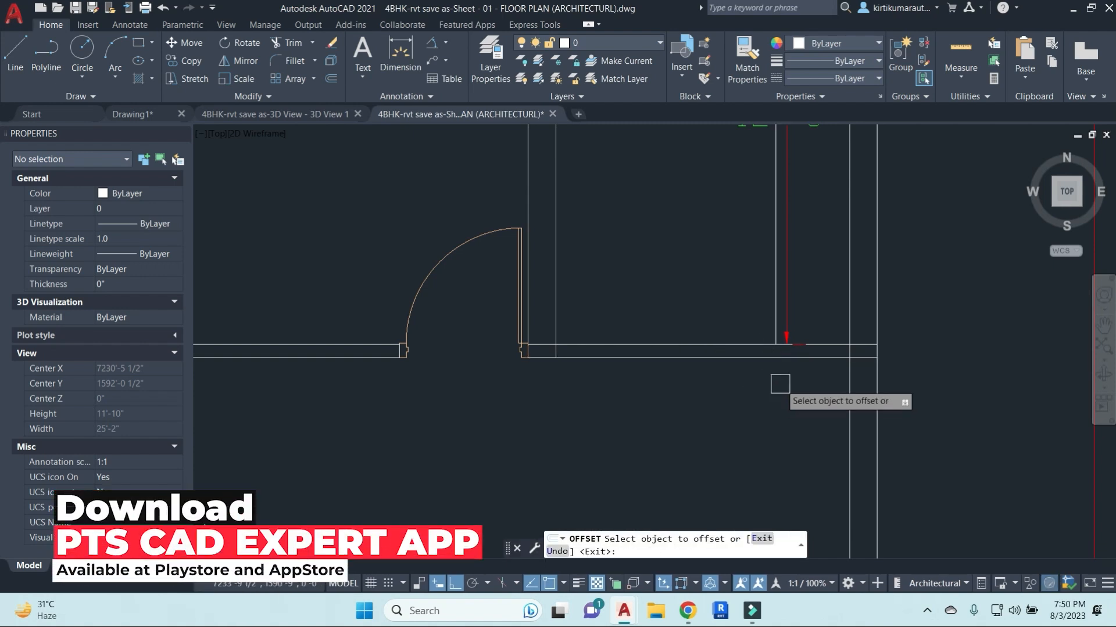
scroll(770, 328, "up", 2)
left_click(776, 322)
left_click(748, 323)
key("Escape")
key("Escape")
Extend the 6" offset line down to the lower face of the 8' room's bottom wall.
type("ex")
key("Return")
left_click(756, 379)
key("Return")
left_click(750, 334)
key("Escape")
key("Escape")
key("Escape")
Trim the 6" offset line above the wall so only a jamb across the wall thickness remains.
type("tr")
key("Return")
key("Return")
left_click(746, 315)
scroll(737, 315, "down", 4)
middle_click_drag(674, 331, 665, 358)
scroll(661, 357, "up", 4)
key("Escape")
key("Escape")
key("Escape")
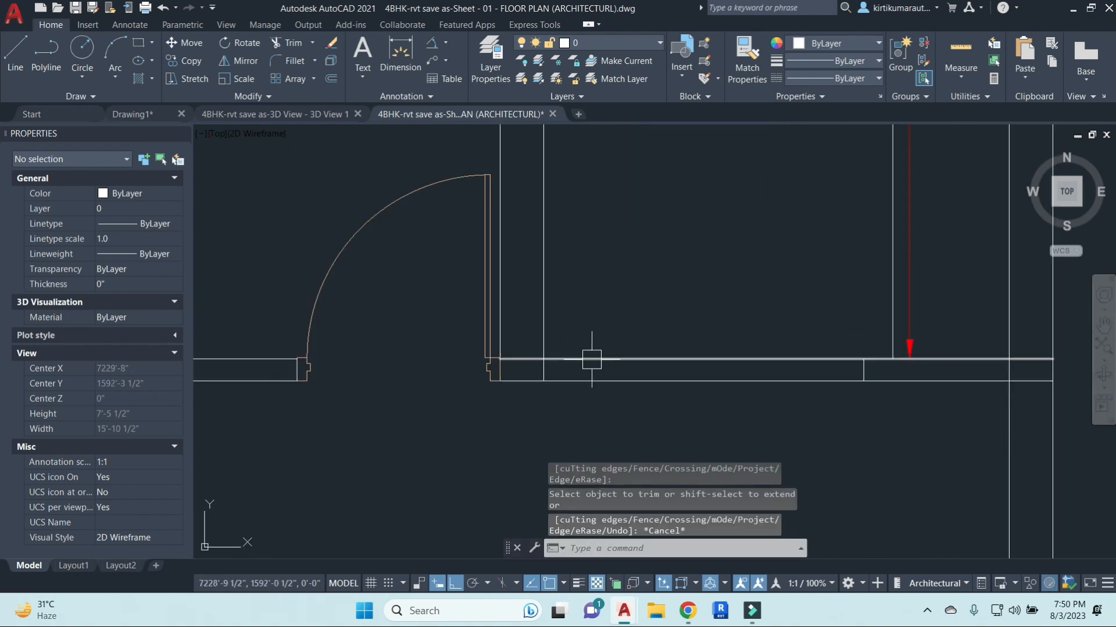
Measure the wall length between the new jamb and the 8' room's opposite side wall with a linear dimension.
type("dli")
key("Return")
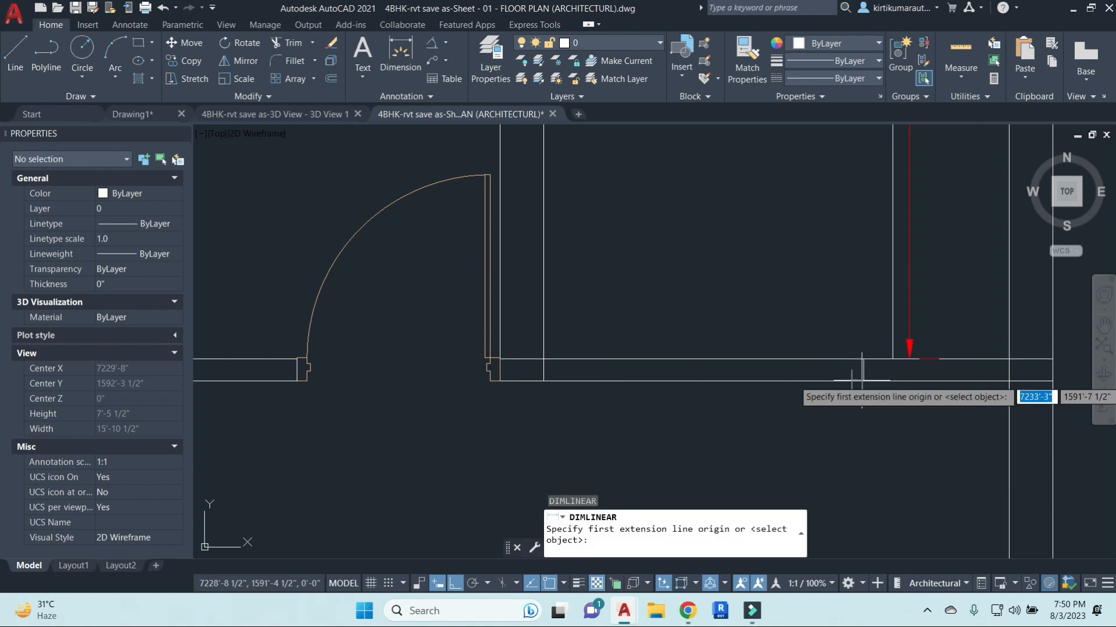
left_click(864, 380)
left_click(544, 380)
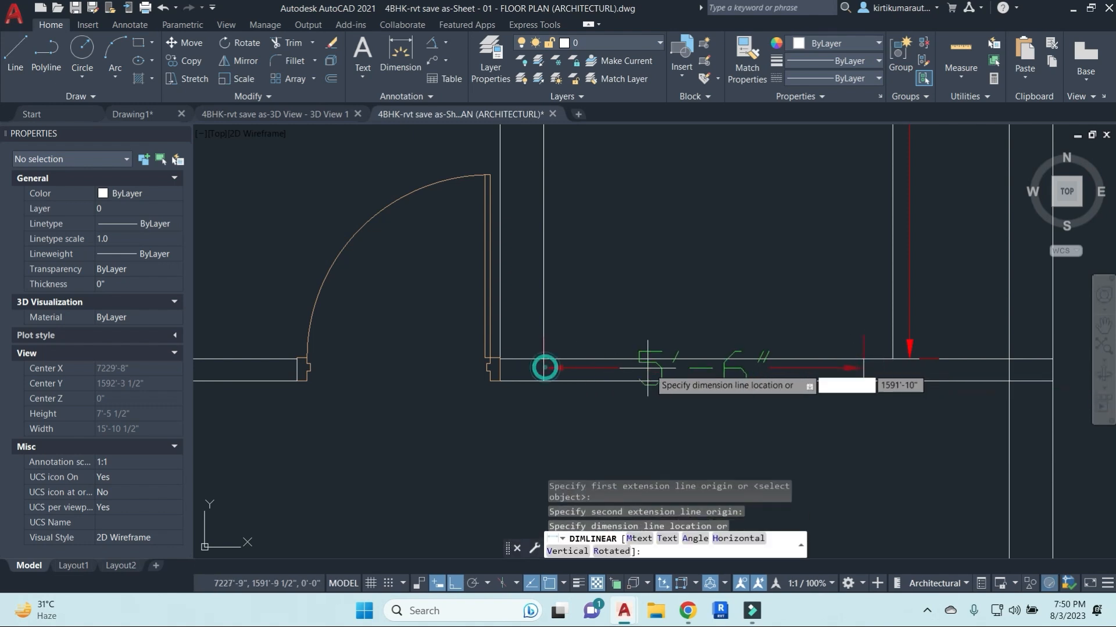
key("Escape")
key("Escape")
key("Escape")
middle_click_drag(585, 373, 623, 362)
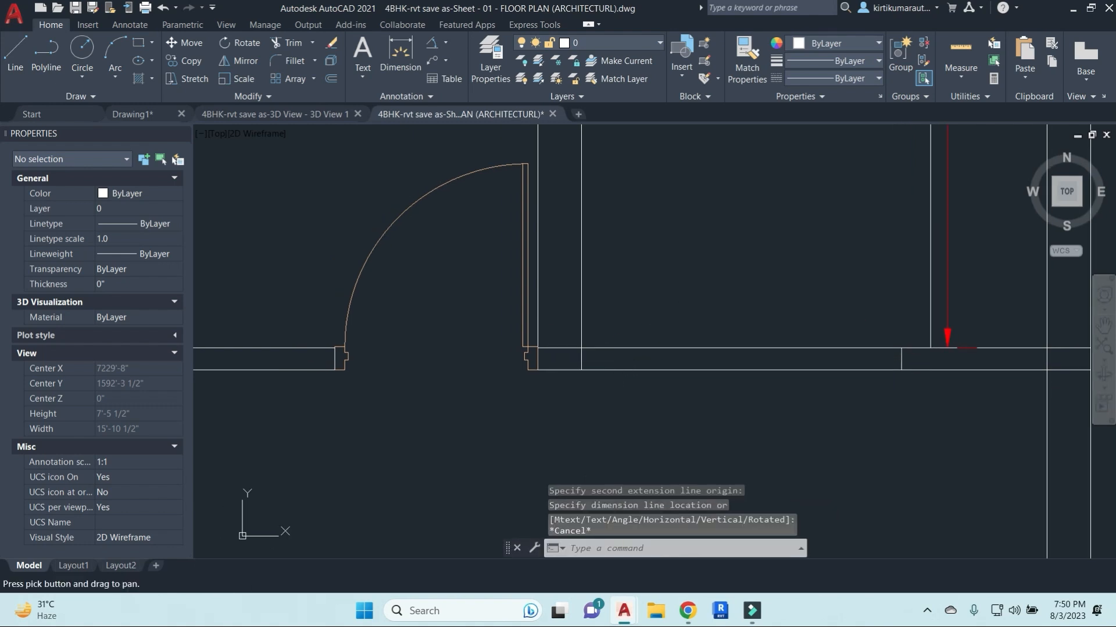
Offset the 8' room's side wall line nearest the bedroom door by 9" into the room.
type("o")
key("Return")
type("9")
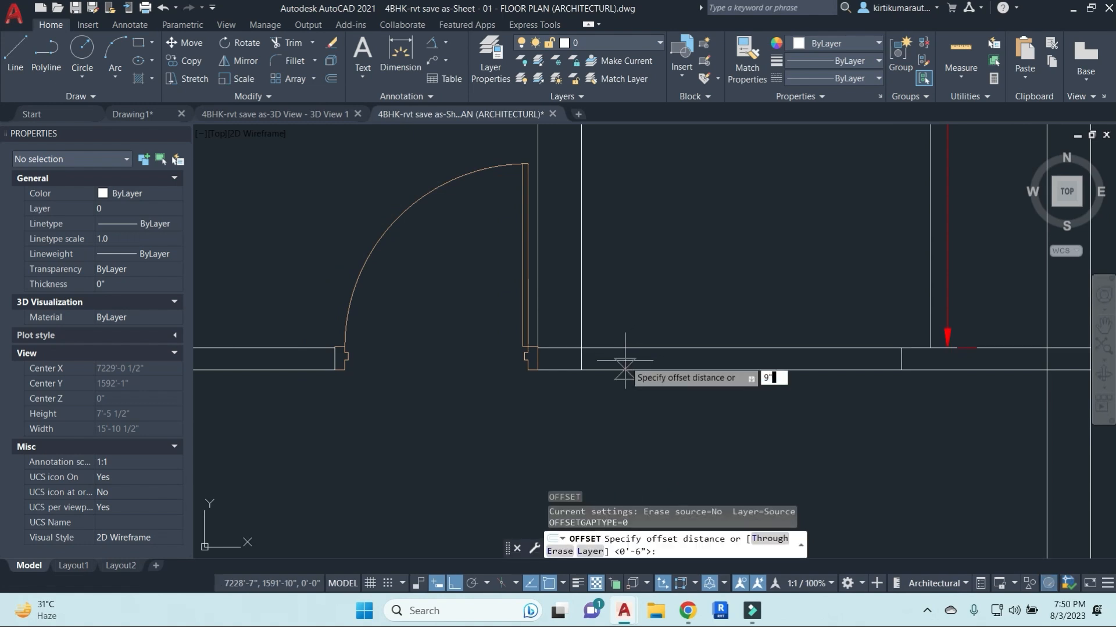
key("Return")
left_click(581, 324)
left_click(663, 319)
key("Escape")
Trim the 9" offset line above the wall, leaving a second jamb across the wall thickness.
type("tr")
key("Return")
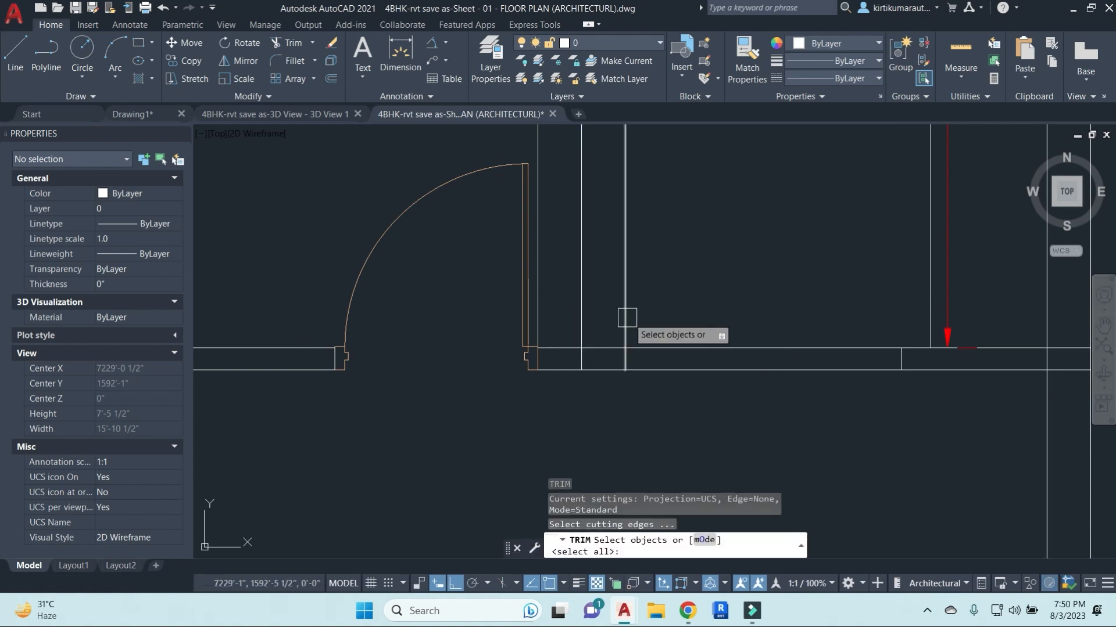
key("Return")
left_click(625, 313)
key("Escape")
key("Escape")
Draw two crossing diagonal lines between the opposite corners of the two jambs in the 8' room's wall.
type("l")
key("Return")
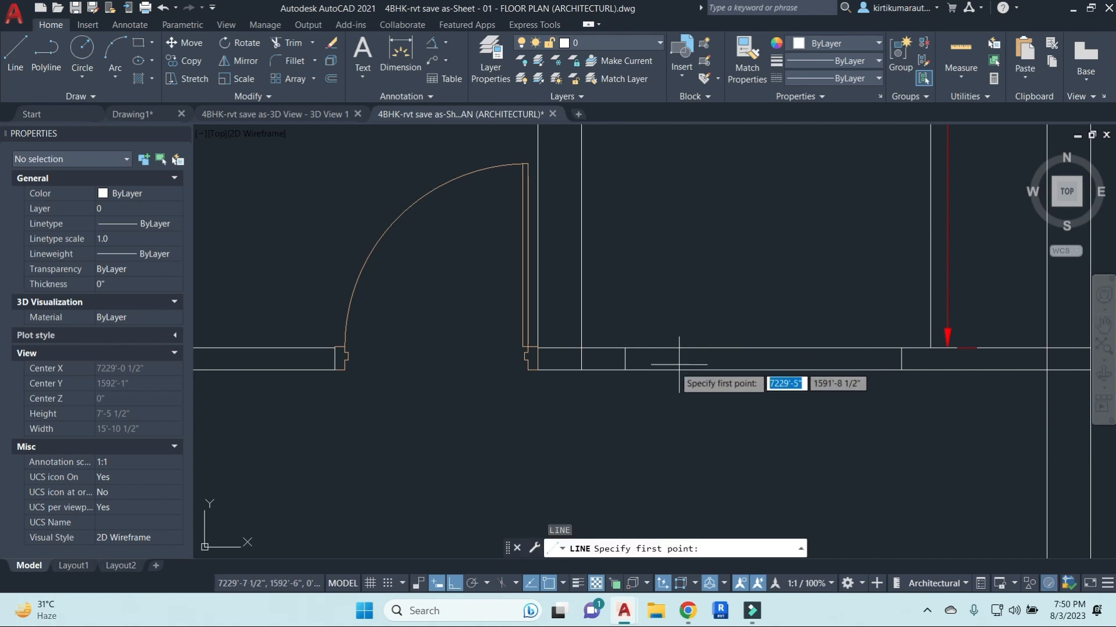
left_click(626, 370)
left_click(900, 349)
key("Return")
key("Return")
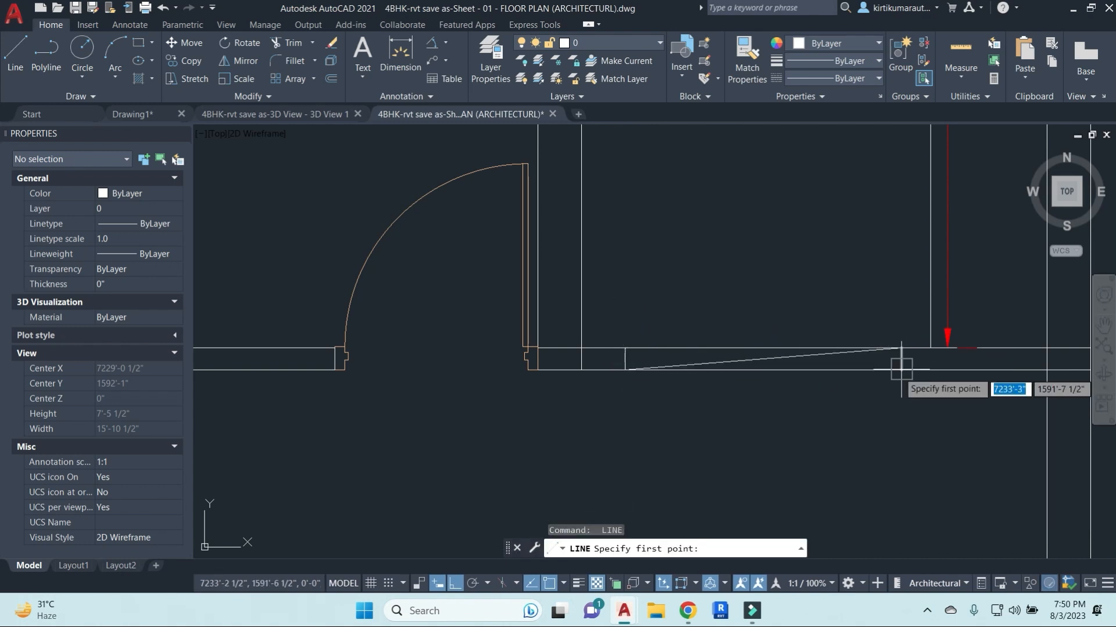
left_click(900, 370)
left_click(626, 349)
key("Escape")
key("Escape")
Trim the upper and lower wall lines between the two jambs to create the 8' room's opening.
type("t")
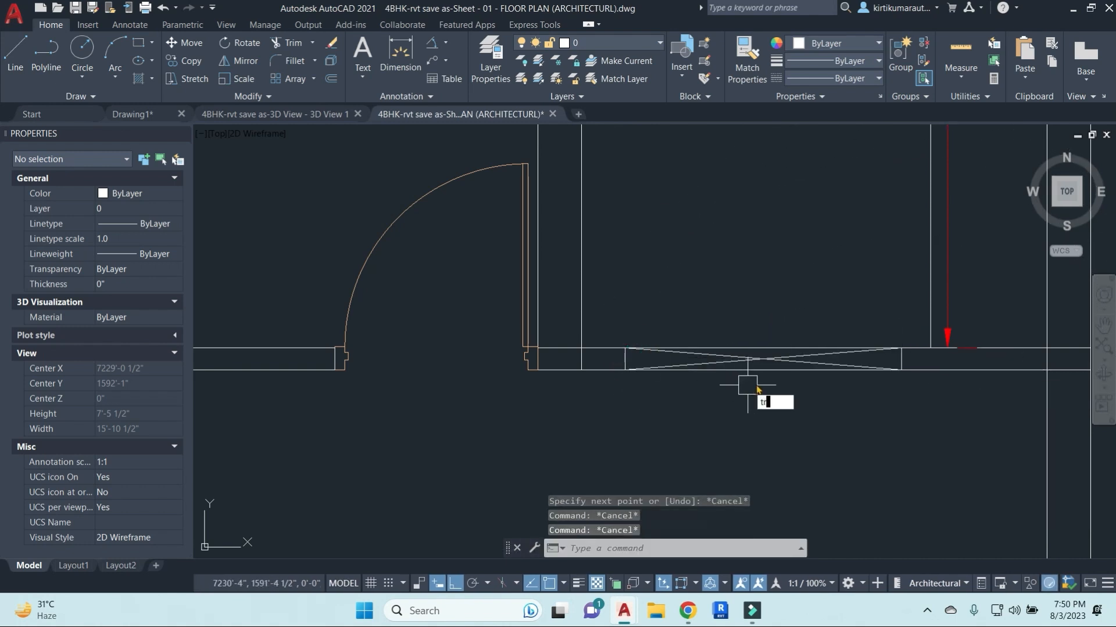
type("r")
key("Return")
key("Return")
left_click(767, 378)
left_click(770, 345)
key("Escape")
key("Escape")
Change the linetype of the opening's two crossing diagonals to Overhead.
left_click(793, 388)
left_click(704, 250)
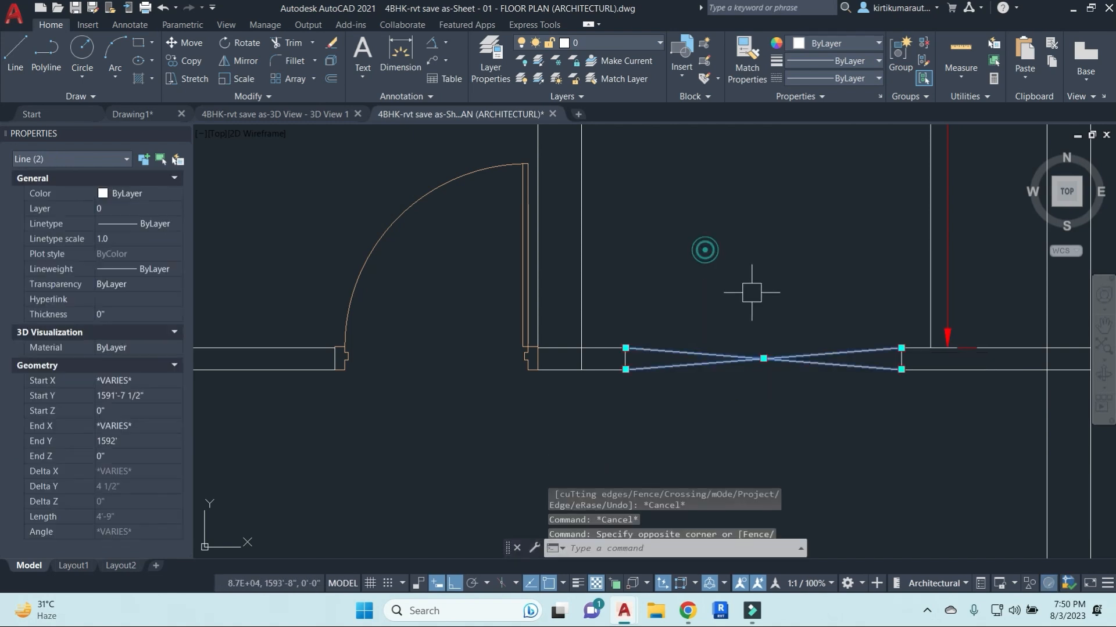
left_click(878, 77)
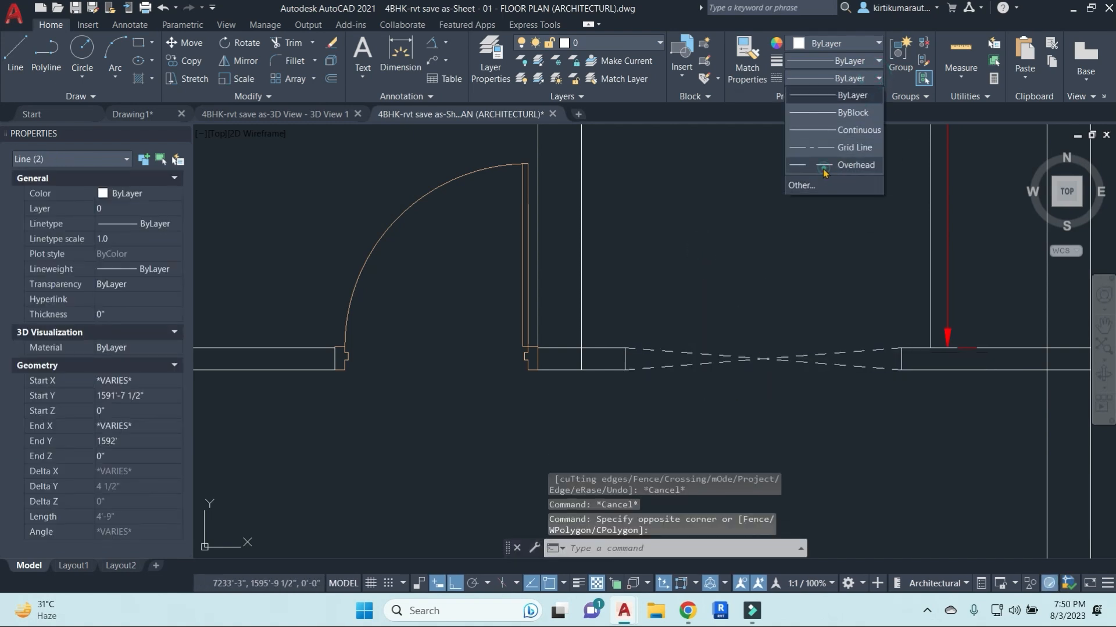
left_click(825, 169)
key("Escape")
Copy the large double door block located away from the plan to a spot directly below the original.
scroll(789, 267, "down", 8)
middle_click_drag(810, 301, 727, 285)
scroll(662, 266, "down", 2)
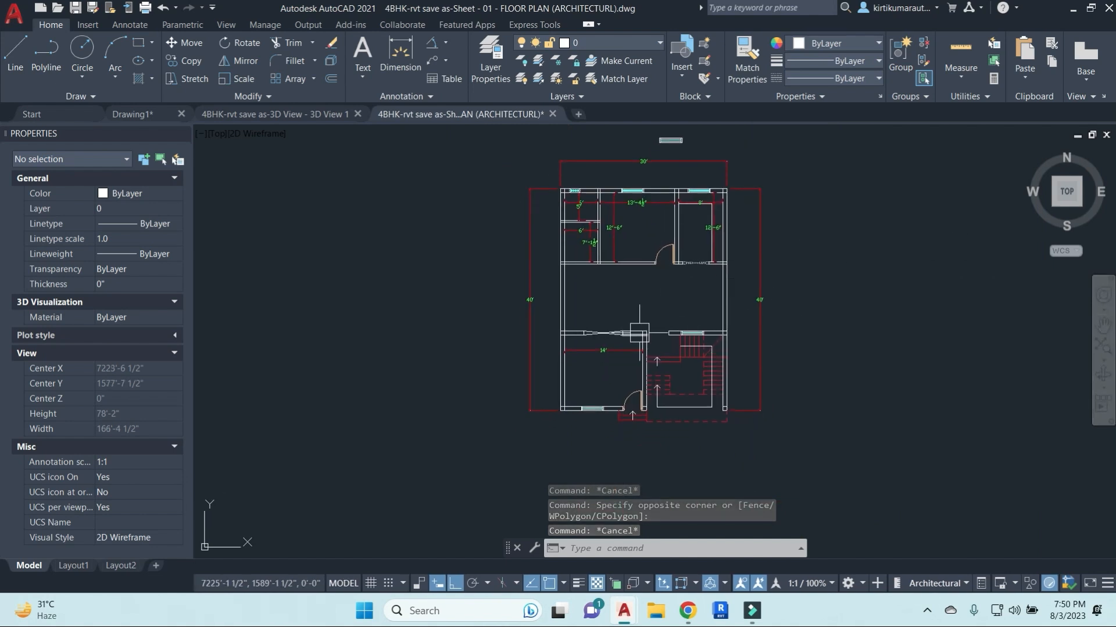
scroll(658, 335, "up", 4)
scroll(662, 325, "down", 8)
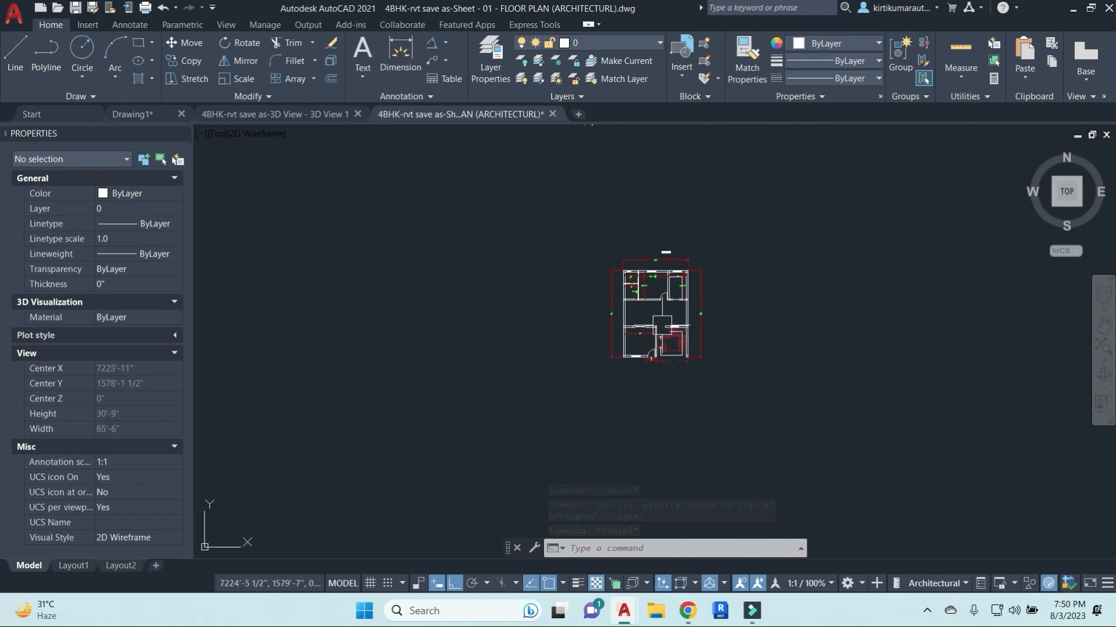
scroll(696, 230, "down", 4)
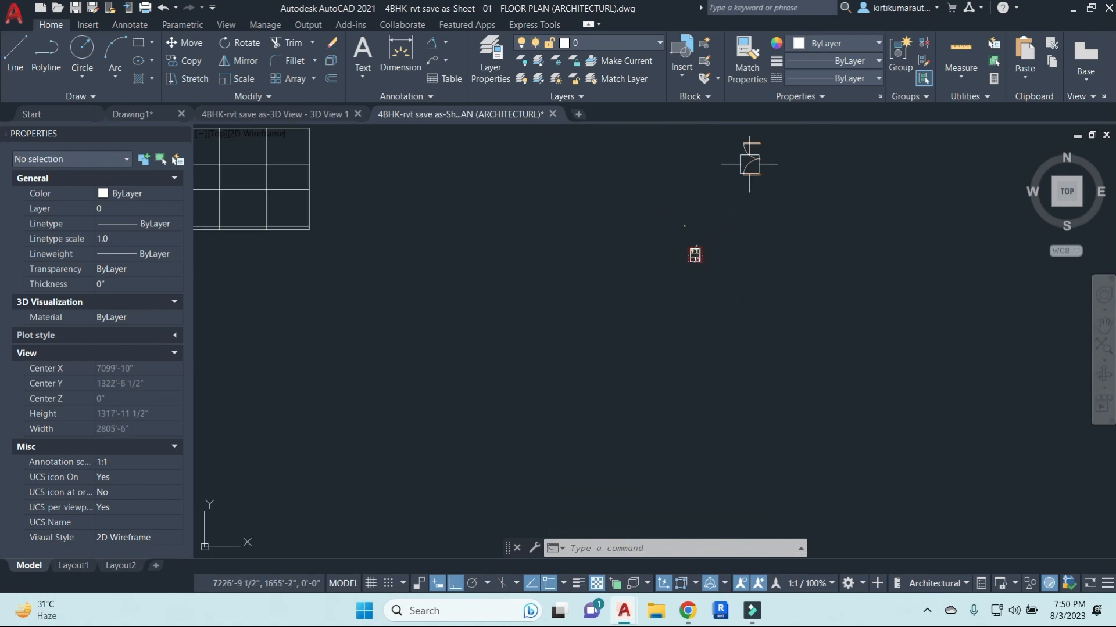
left_click(739, 176)
middle_click_drag(775, 204, 717, 302)
type("co")
key("Return")
left_click(755, 259)
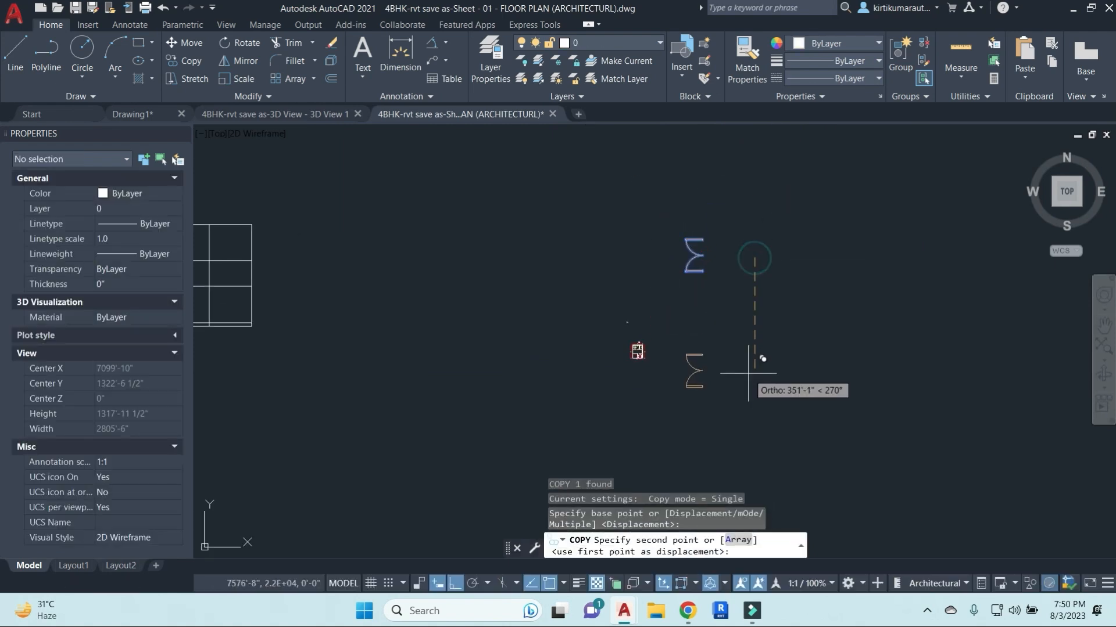
left_click(741, 350)
key("Escape")
left_click(696, 327)
type("sc")
key("Return")
scroll(709, 336, "up", 8)
key("Escape")
Measure the overall width of the copied double door between its outer corners with a linear dimension, without placing it.
type("dli")
key("Return")
left_click(619, 313)
middle_click_drag(622, 424, 630, 281)
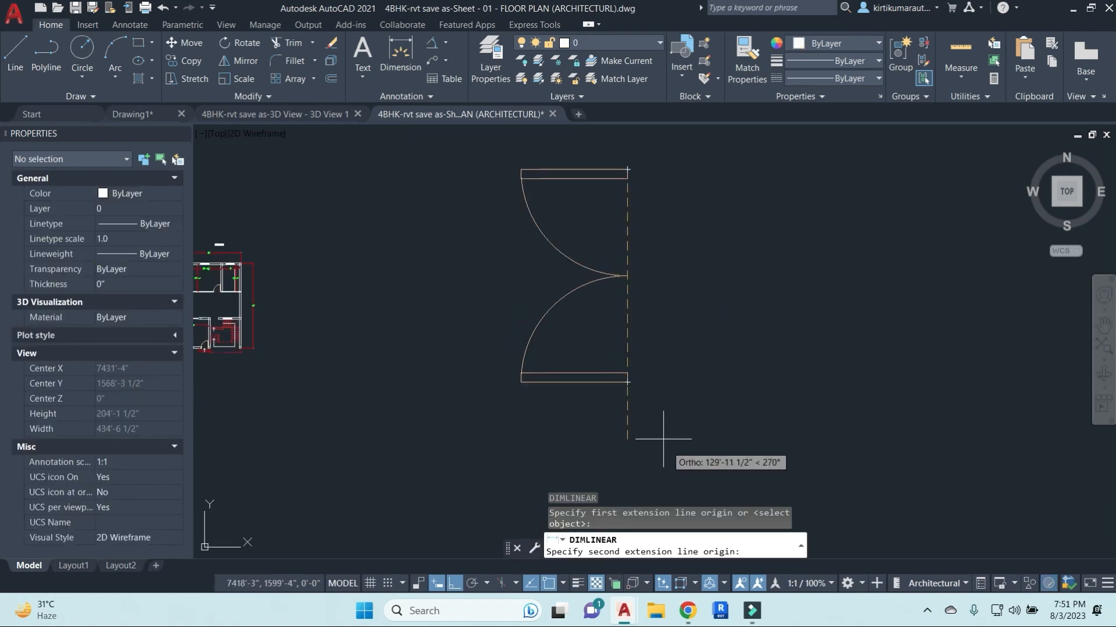
left_click(629, 383)
scroll(615, 314, "up", 6)
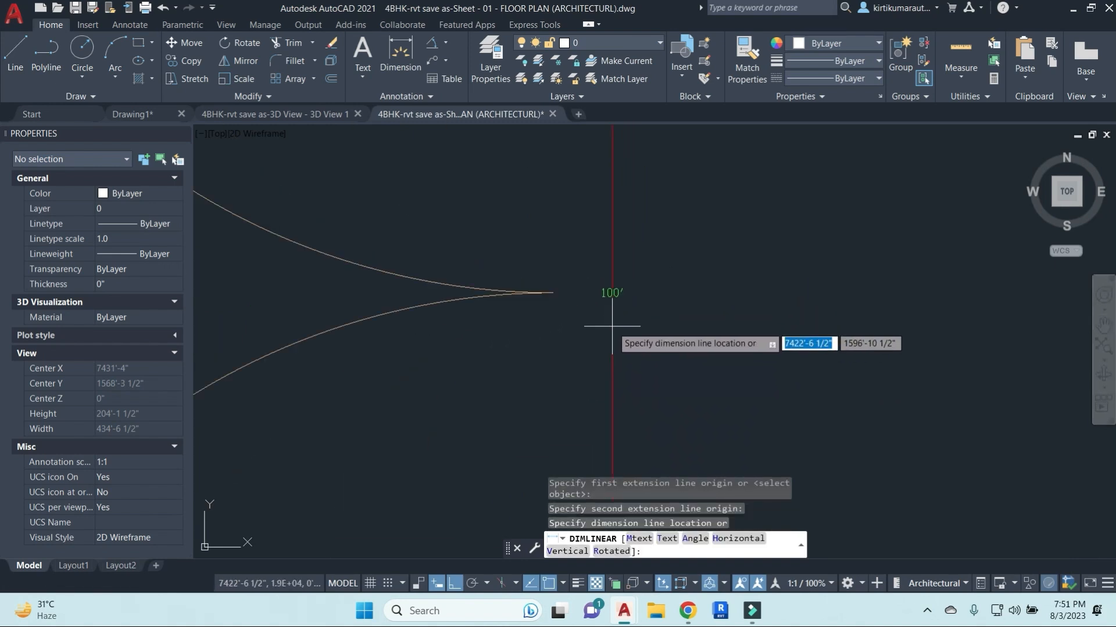
scroll(624, 324, "down", 5)
key("Escape")
key("Escape")
left_click(621, 219)
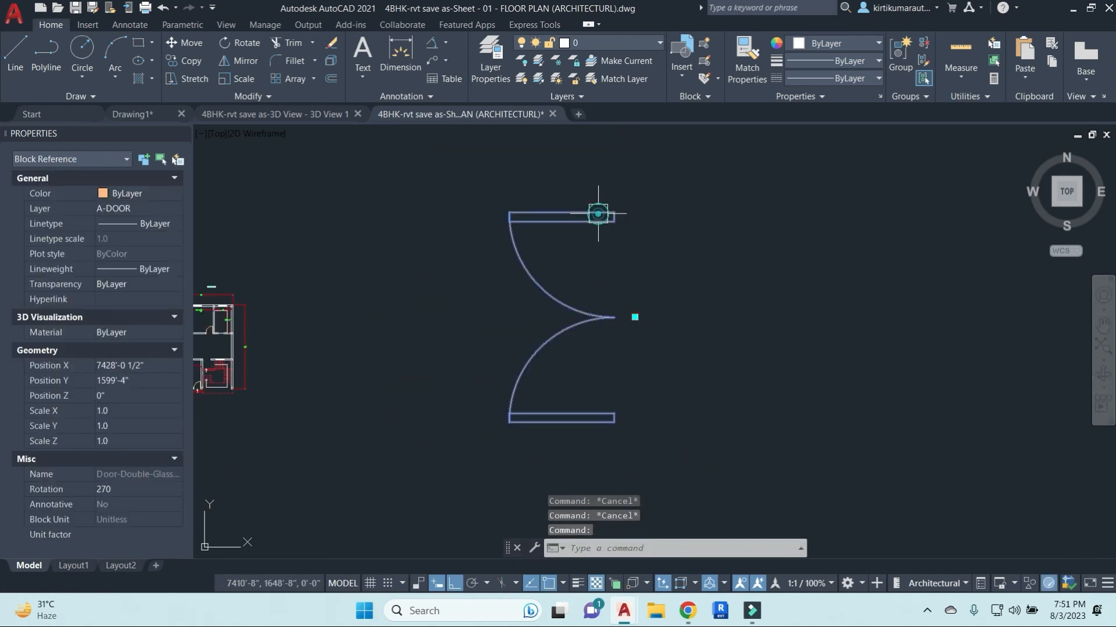
key("Return")
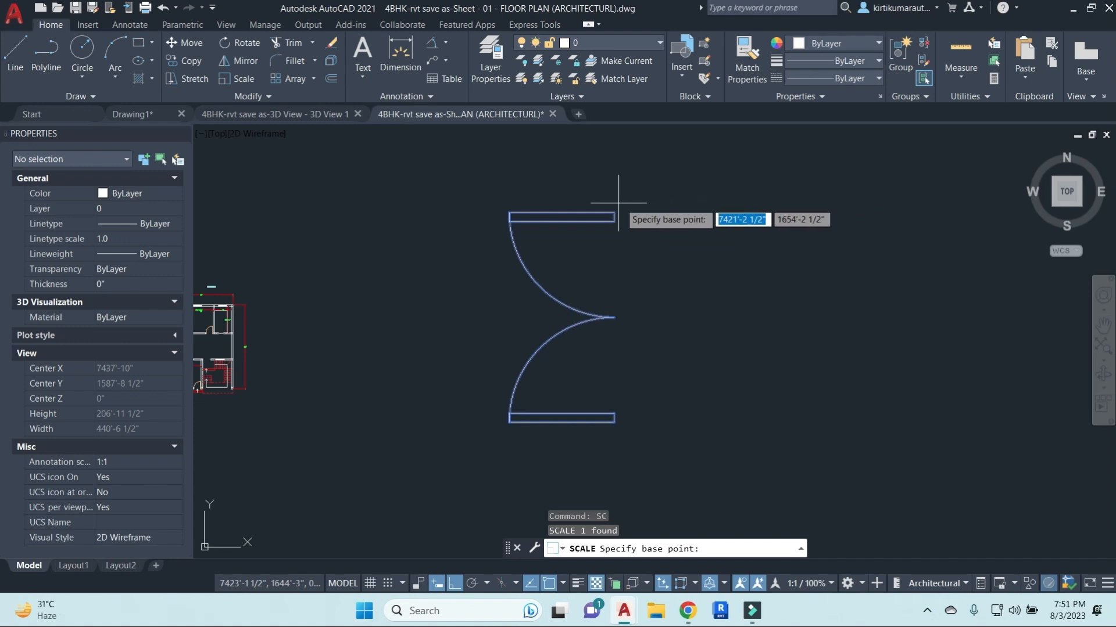
left_click(610, 212)
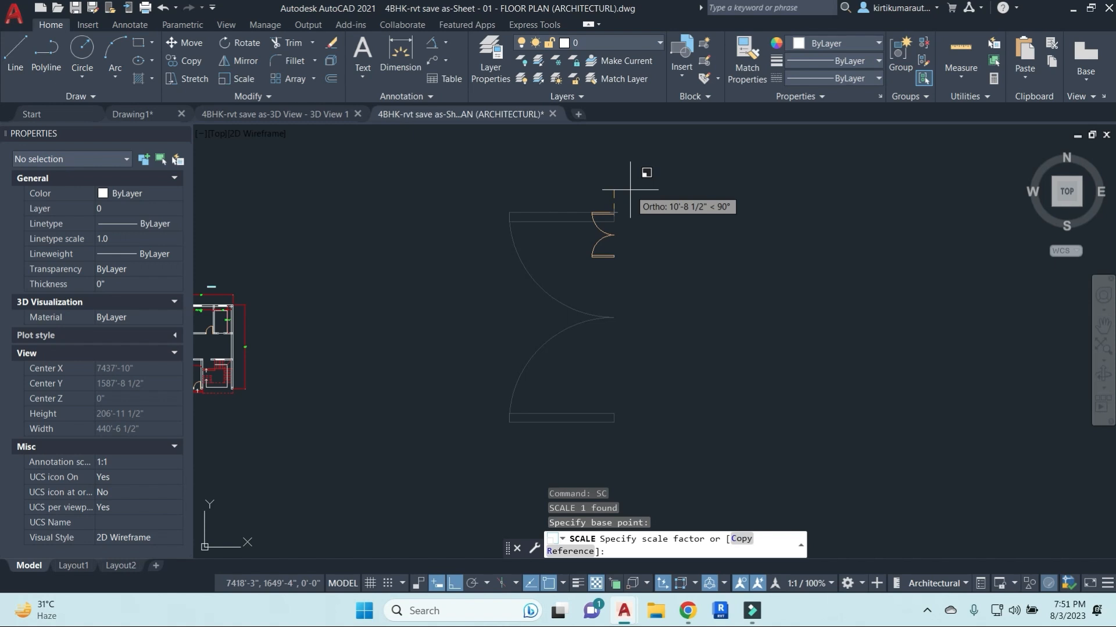
key("Escape")
Scale the copied double door from its upper corner by reference, using its overall width and a new length of 4'.
left_click(606, 219)
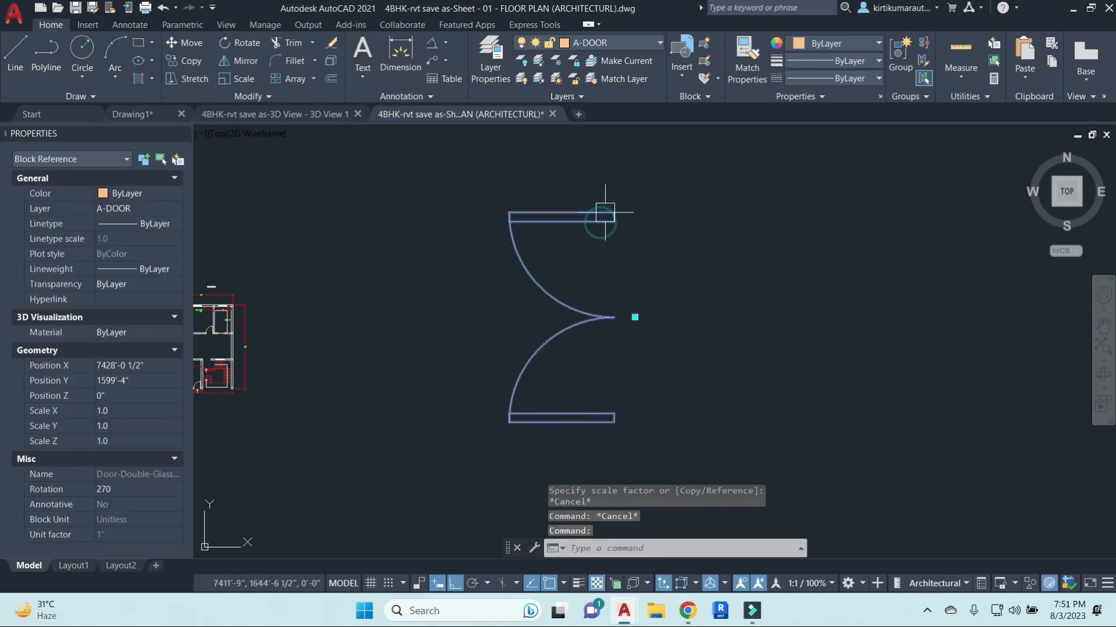
key("Return")
left_click(615, 213)
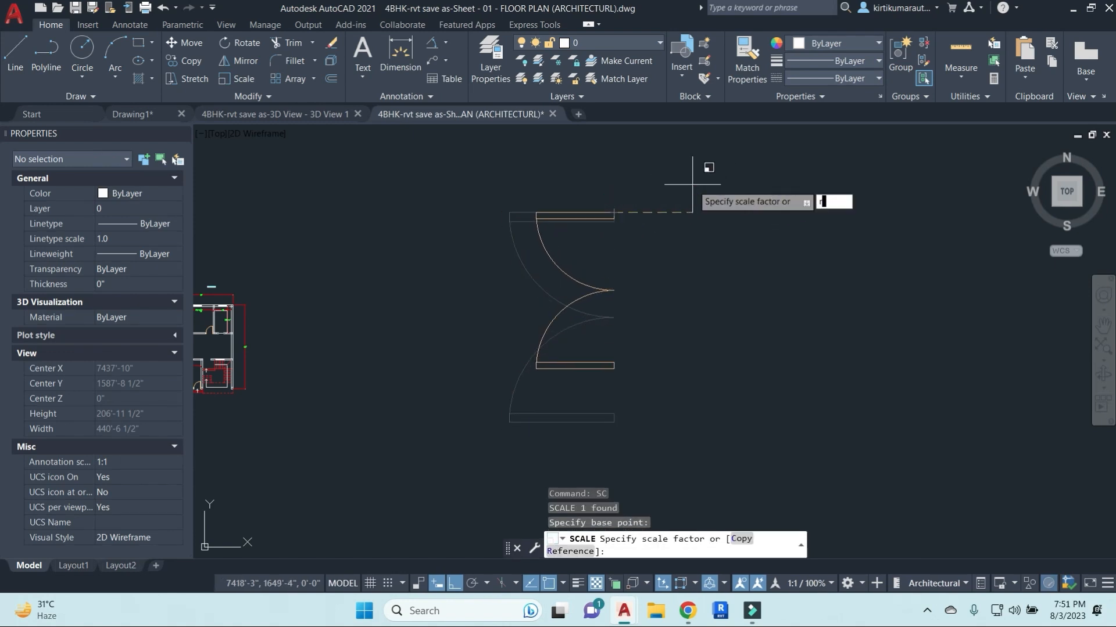
type("r")
key("Return")
left_click(614, 213)
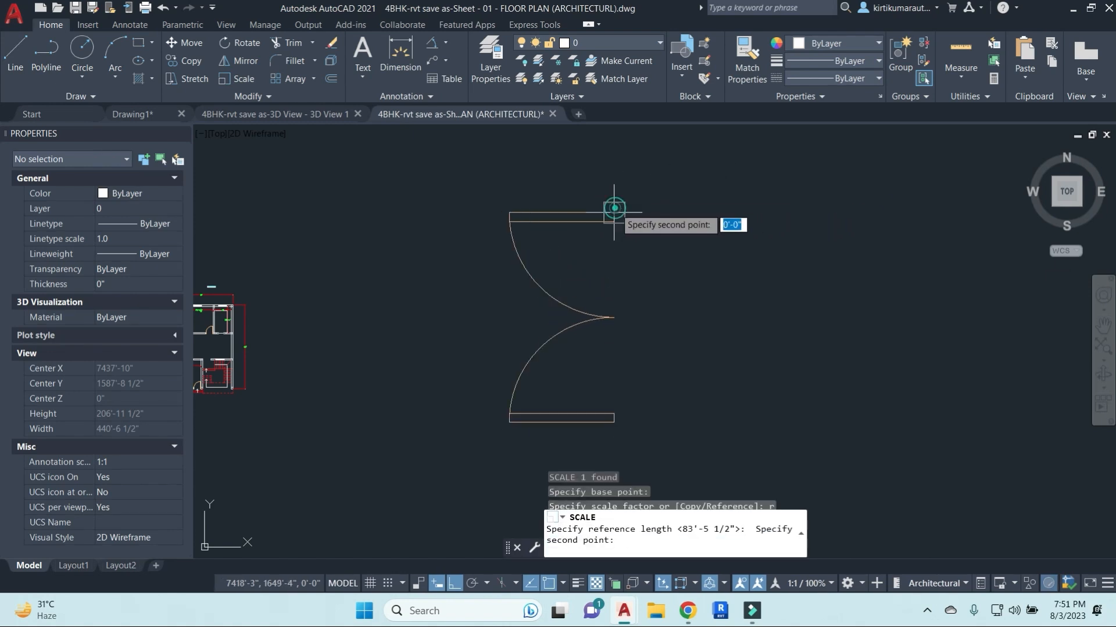
left_click(615, 423)
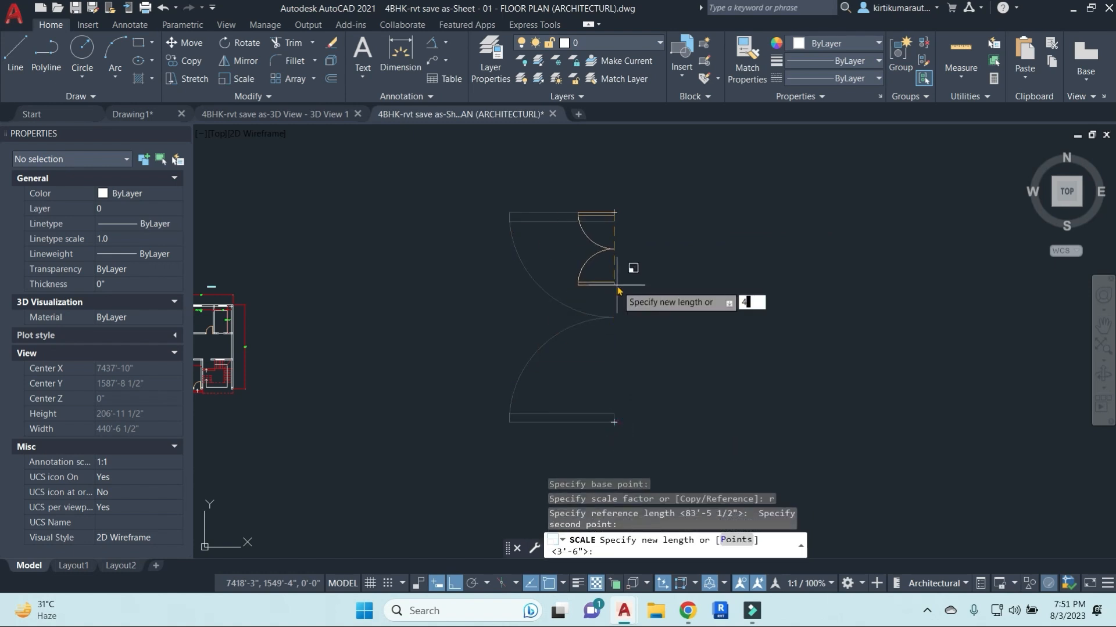
type("4'")
key("Return")
Copy the scaled double door to the clipboard and paste it near the wall gap above the staircase.
left_click(617, 230)
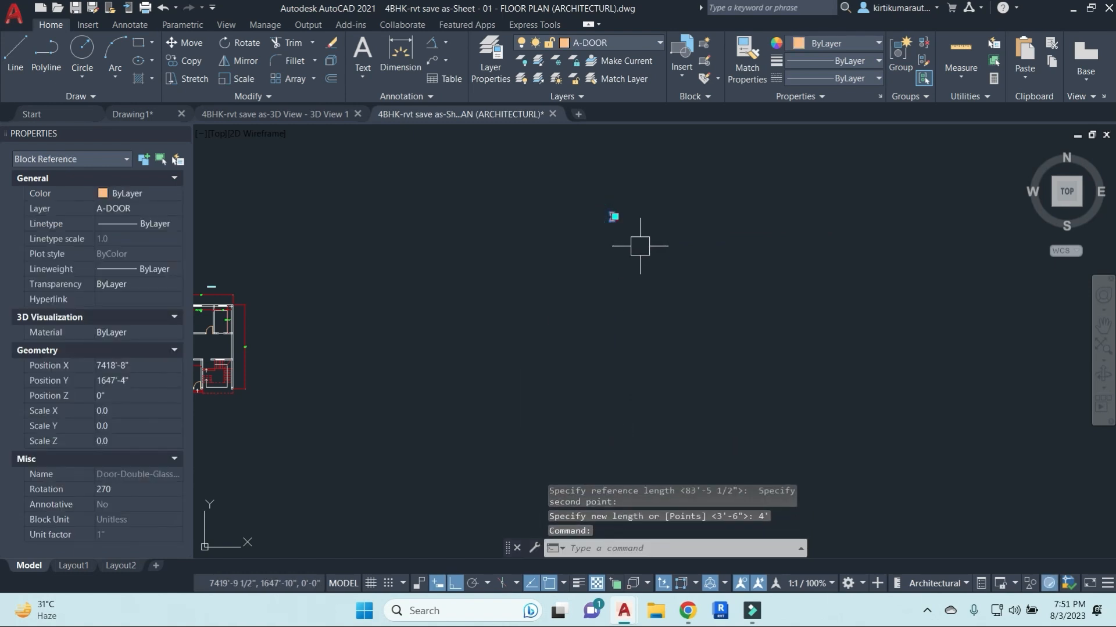
key("ctrl+c")
key("ctrl+v")
middle_click_drag(386, 348, 742, 349)
scroll(570, 375, "up", 10)
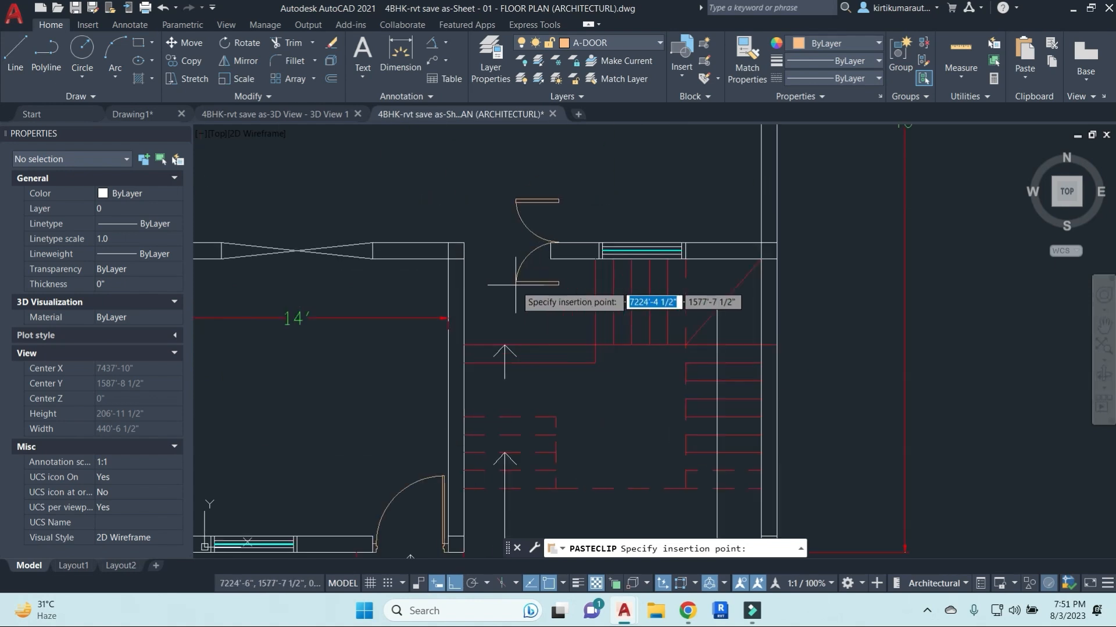
scroll(507, 296, "up", 2)
left_click(467, 324)
Rotate the pasted double door 90° clockwise about its lower outer corner so its leaves open upward.
left_click(523, 255)
type("r")
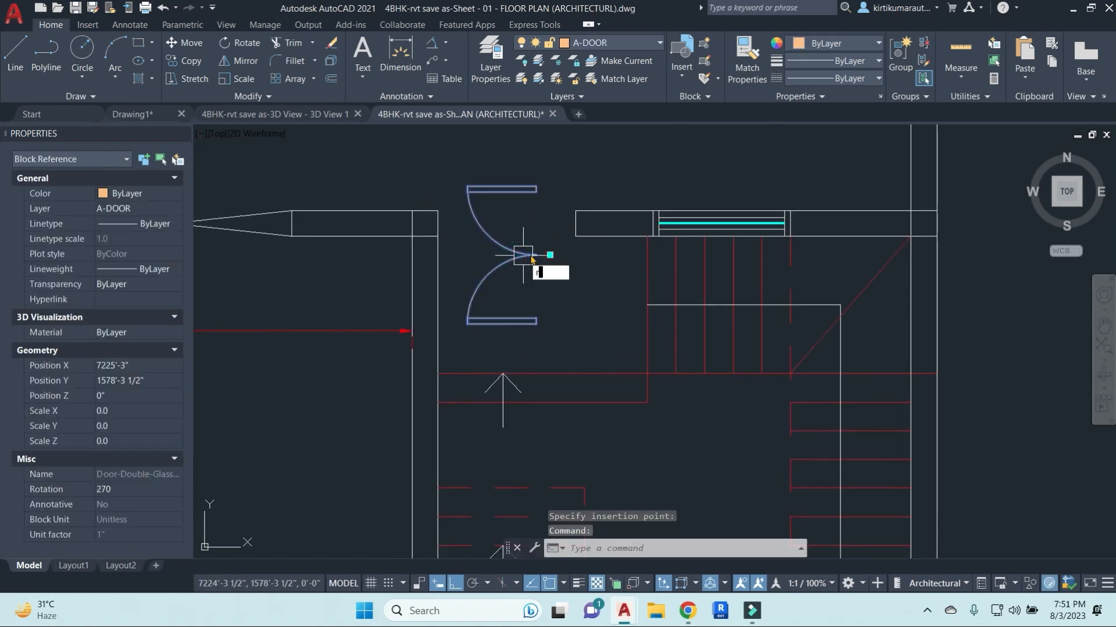
key("Return")
left_click(541, 325)
left_click(541, 317)
Move the double door by its lower outer corner onto the lower corner of the gap's right jamb and save the drawing.
type("m")
key("Return")
left_click(673, 324)
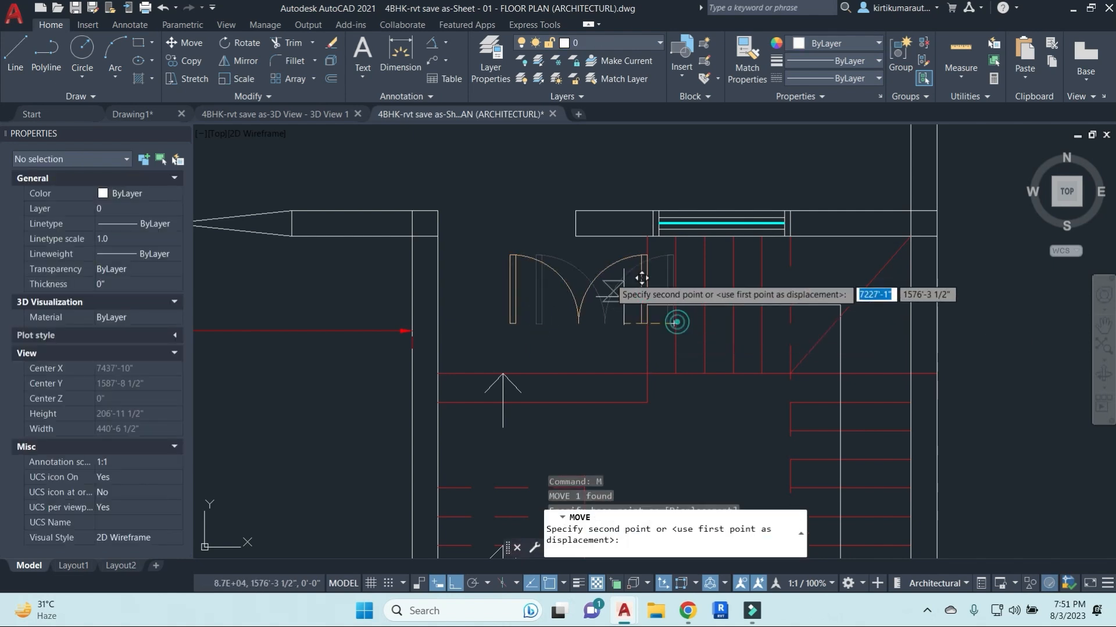
left_click(575, 235)
key("Escape")
scroll(668, 307, "down", 4)
key("ctrl+s")
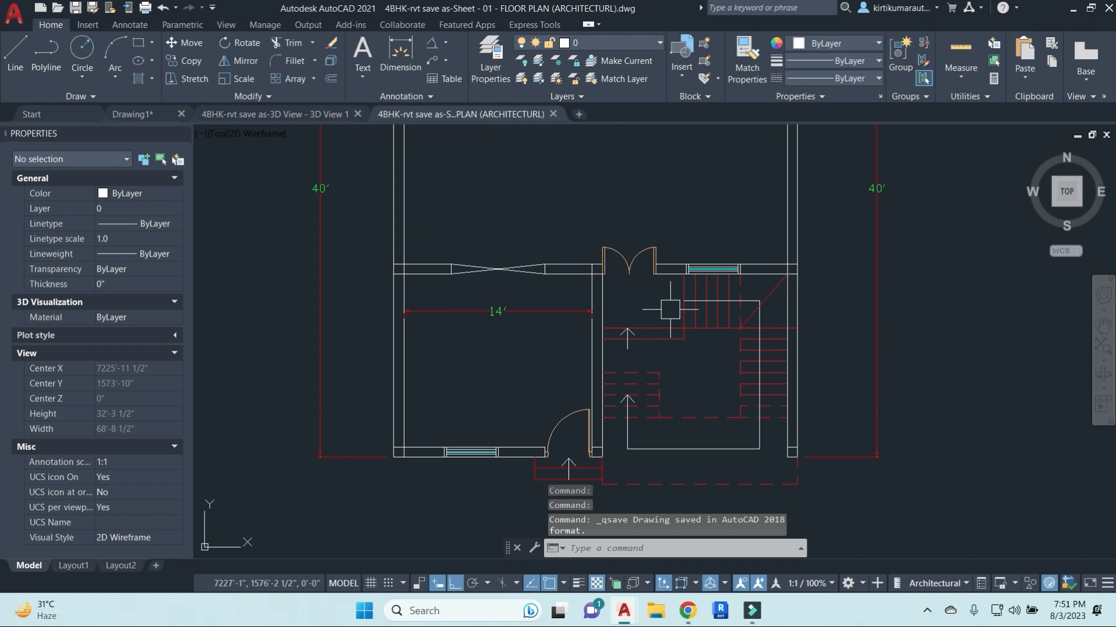
Create a multiline text box outside the plan's right side with a text height of 7" for the bedroom label.
scroll(670, 309, "down", 6)
scroll(655, 253, "up", 4)
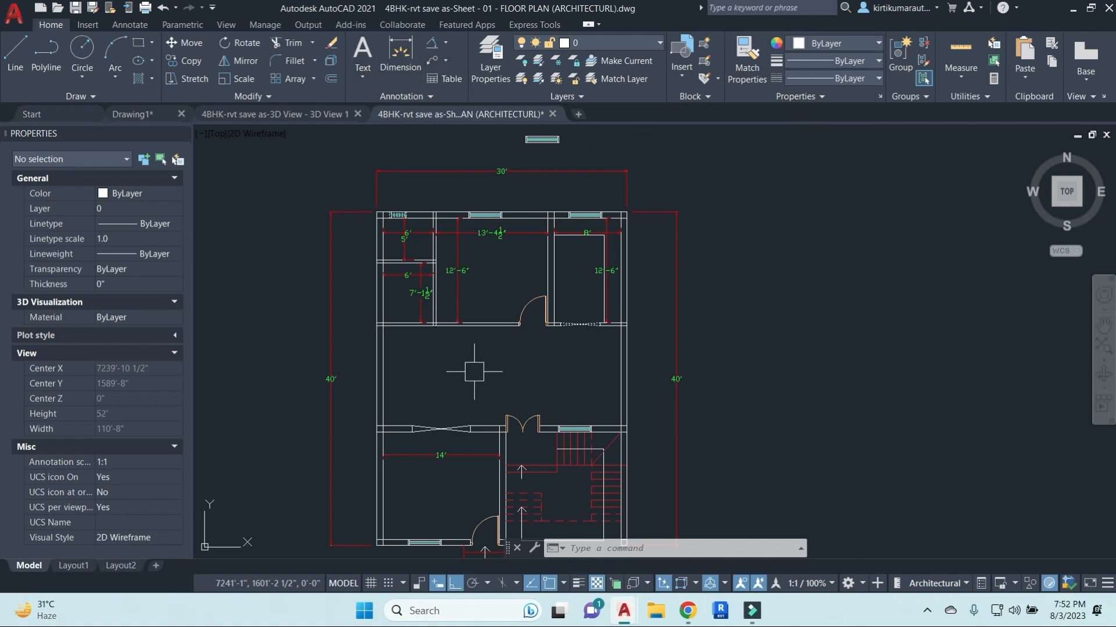
key("Escape")
key("Escape")
key("Escape")
type("t")
key("Return")
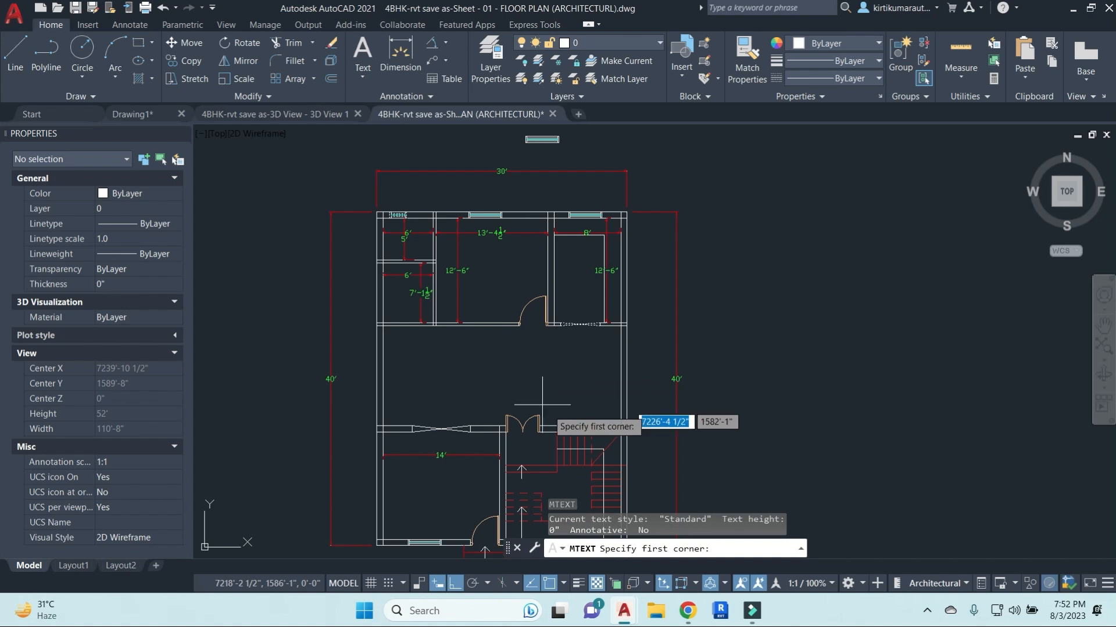
left_click(744, 278)
left_click(762, 527)
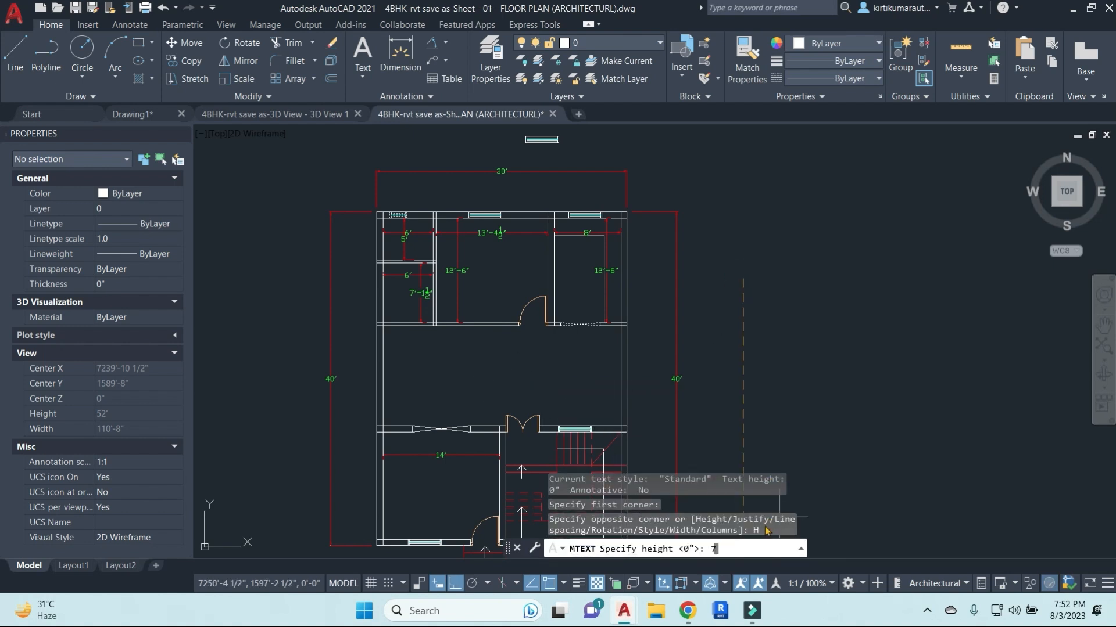
key("Return")
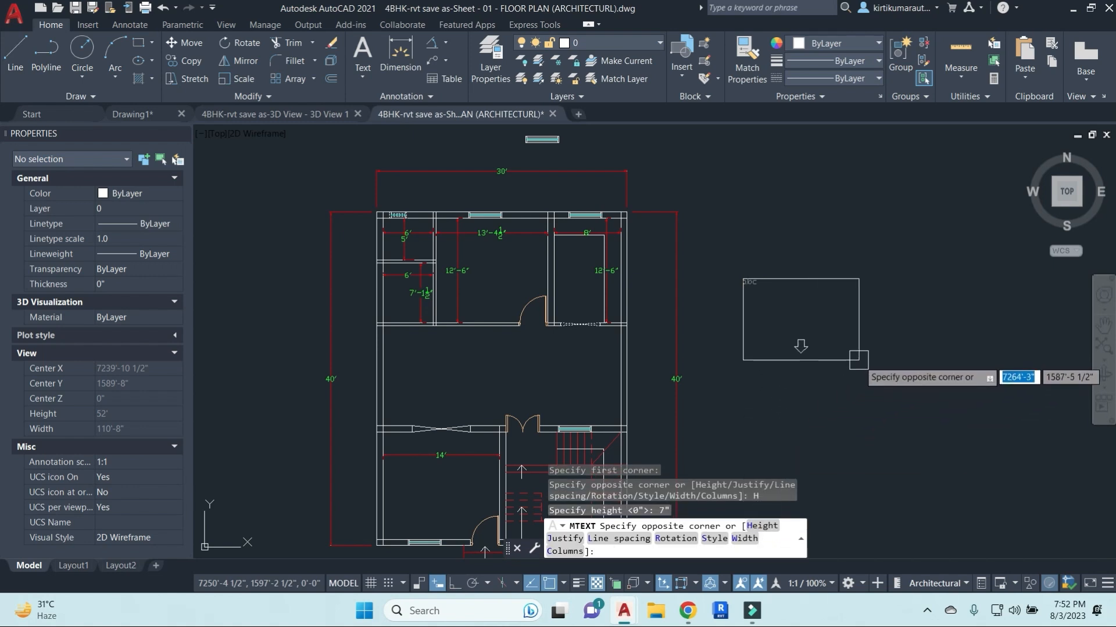
left_click(882, 341)
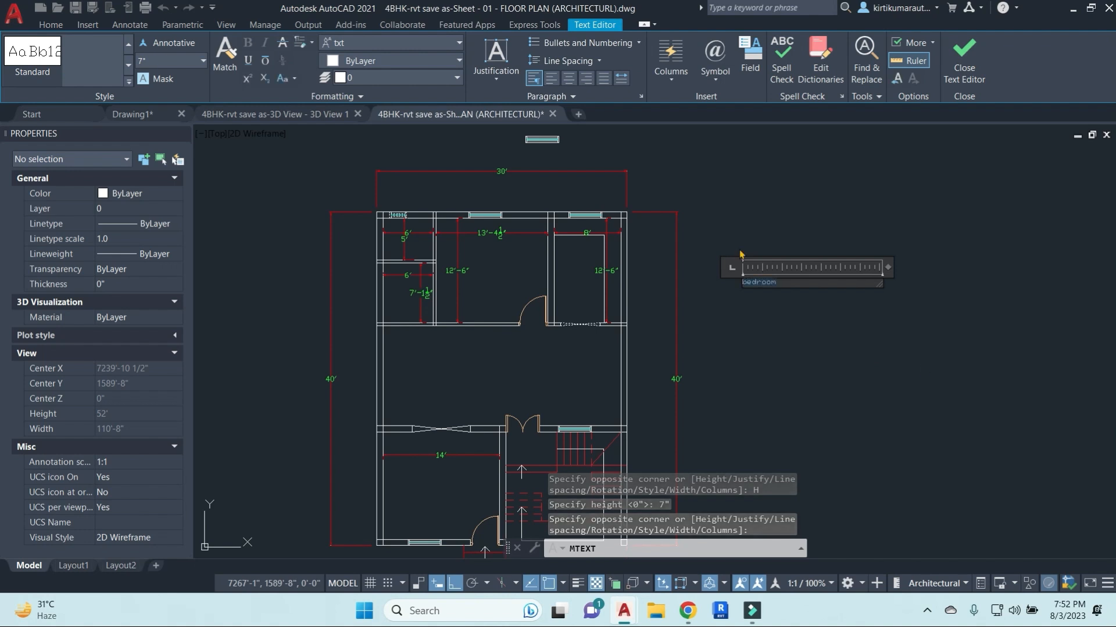
Change the label text to uppercase so it reads BEDROOM.
left_click(292, 78)
left_click(304, 101)
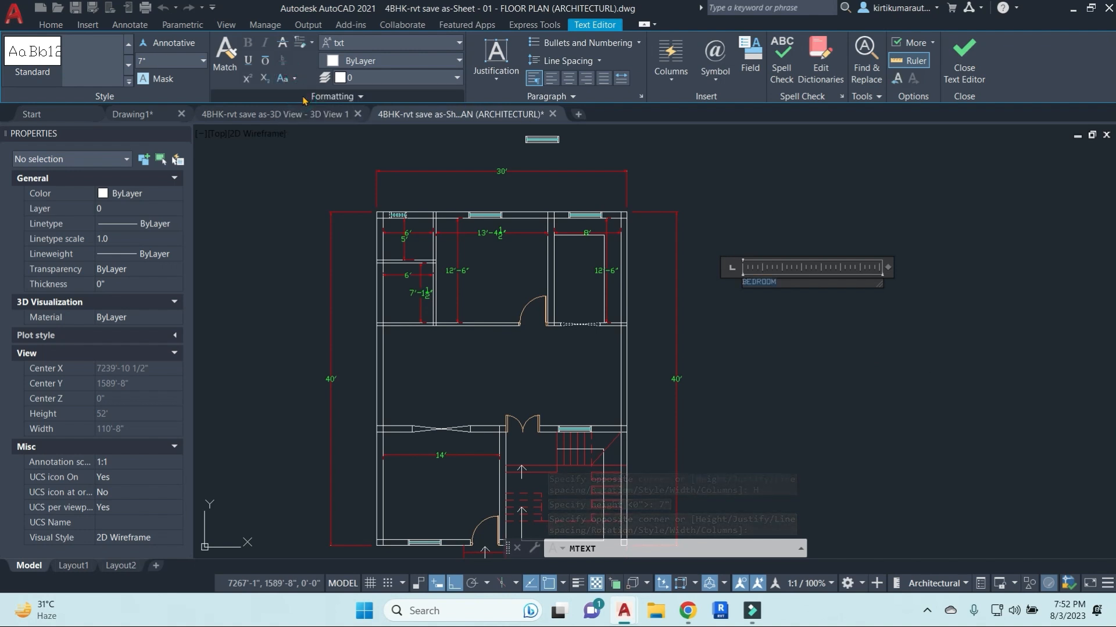
scroll(812, 283, "up", 5)
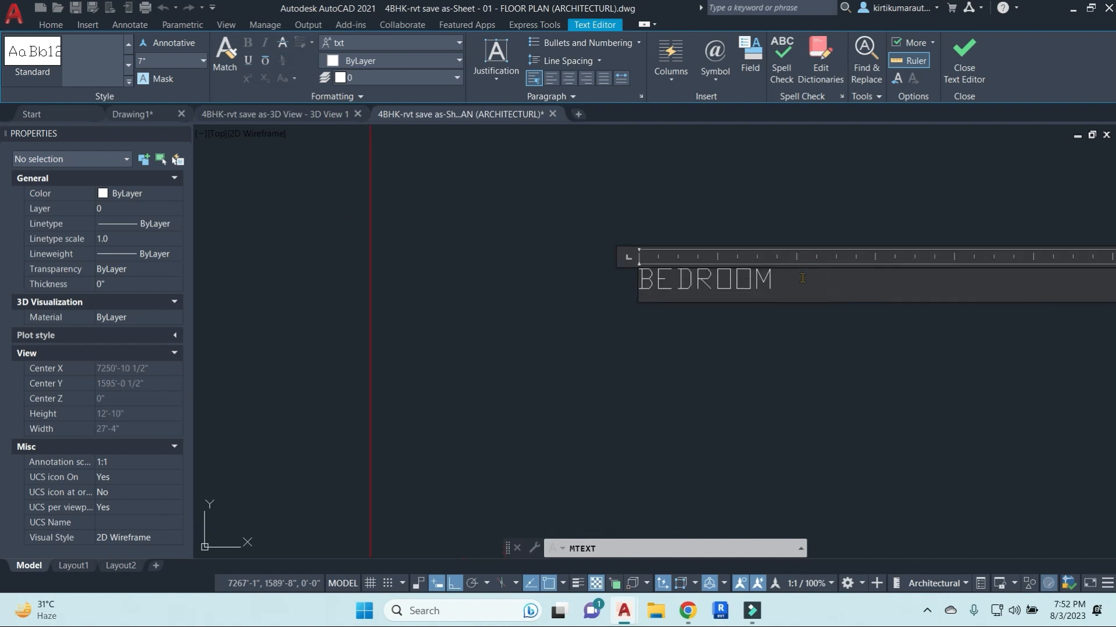
scroll(802, 284, "down", 5)
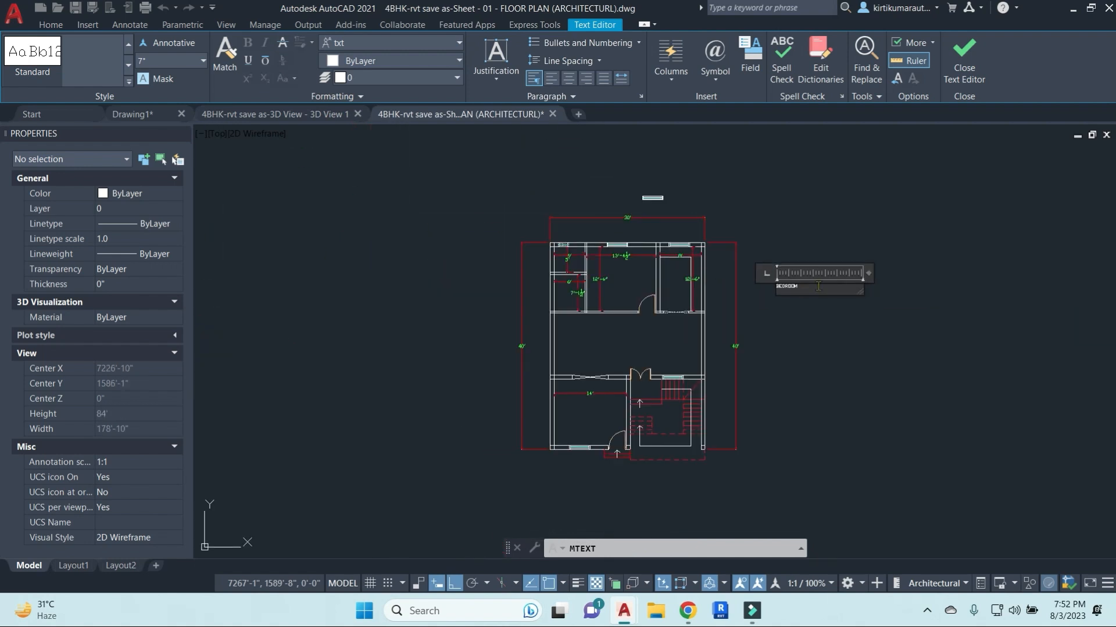
Add a second line reading 13'-4 1/2 under BEDROOM and format the 1/2 as a stacked fraction.
scroll(677, 275, "up", 5)
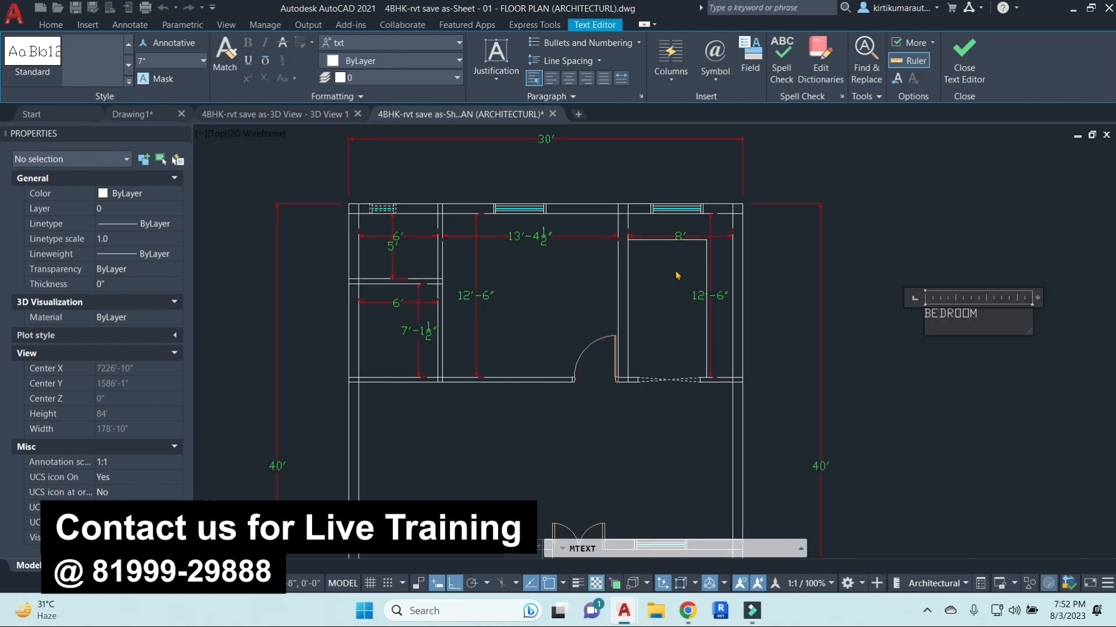
type("3")
type("'-1")
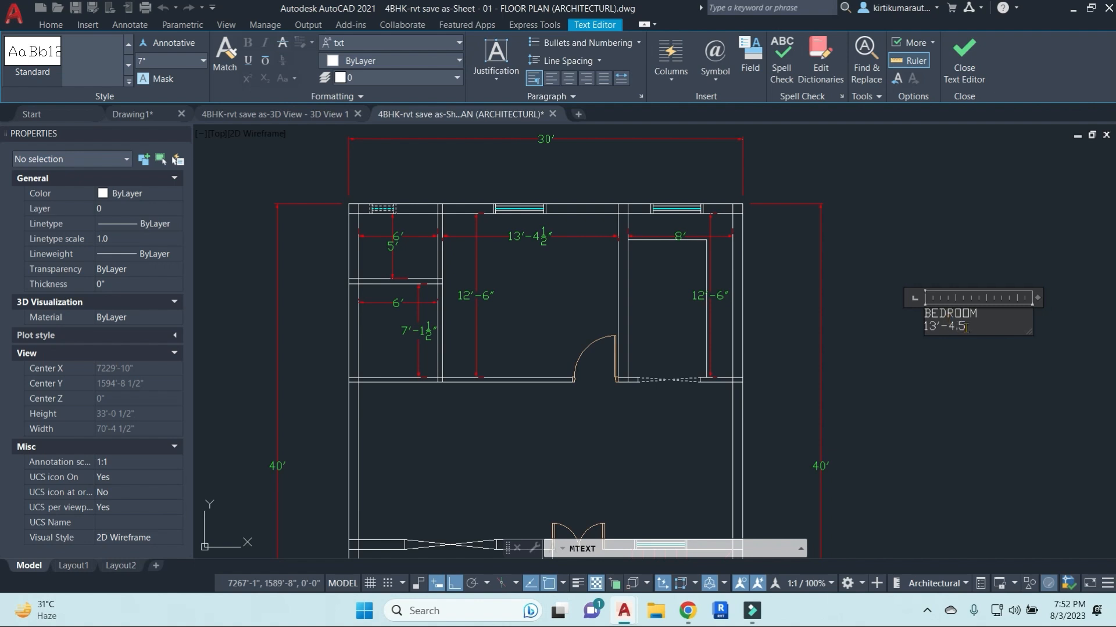
key("BackSpace")
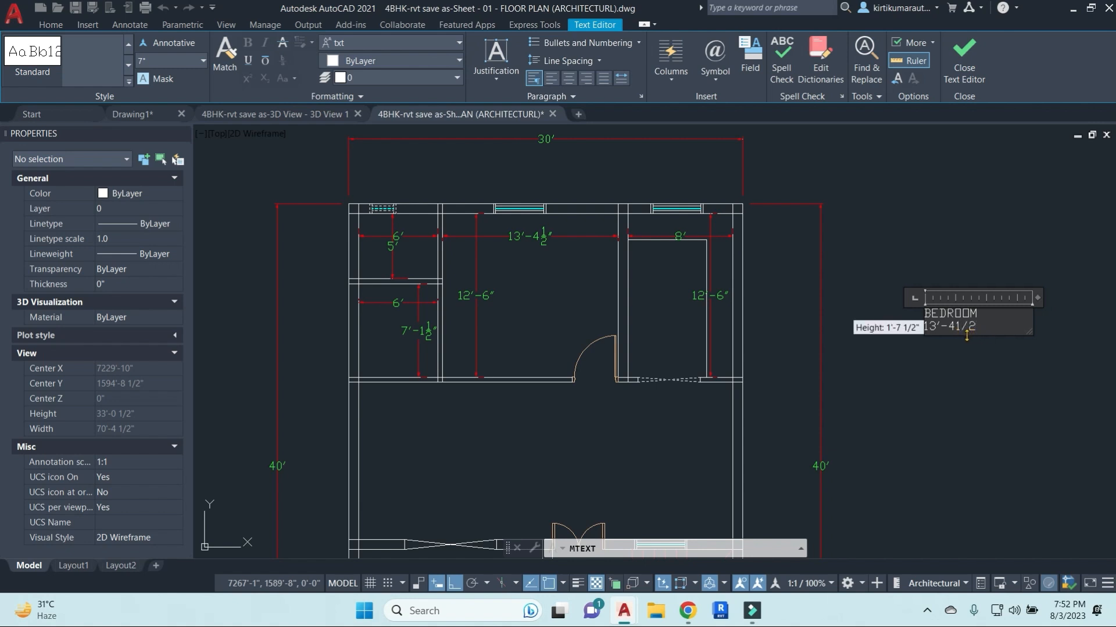
left_click_drag(982, 326, 958, 326)
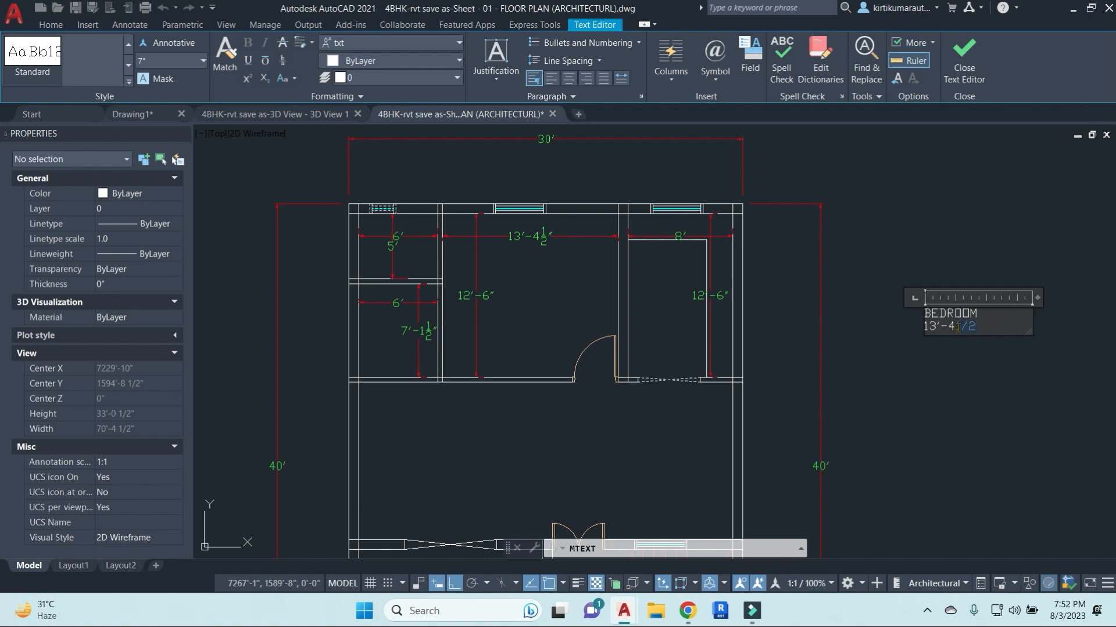
left_click(282, 60)
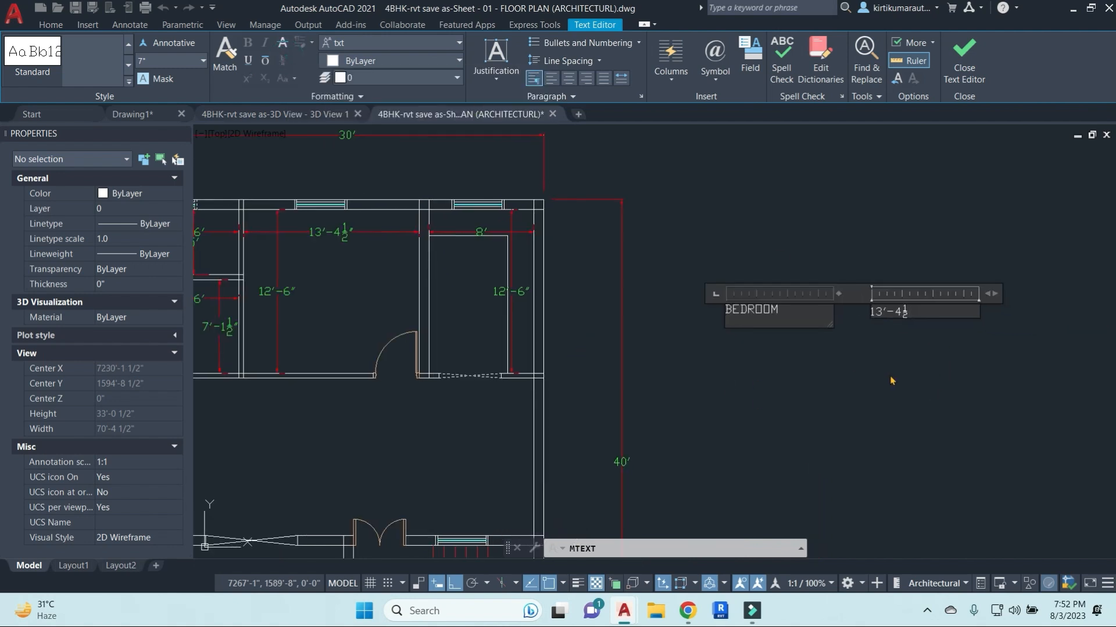
Adjust the label's text box so the size line sits directly under BEDROOM in a single column.
left_click_drag(986, 293, 941, 293)
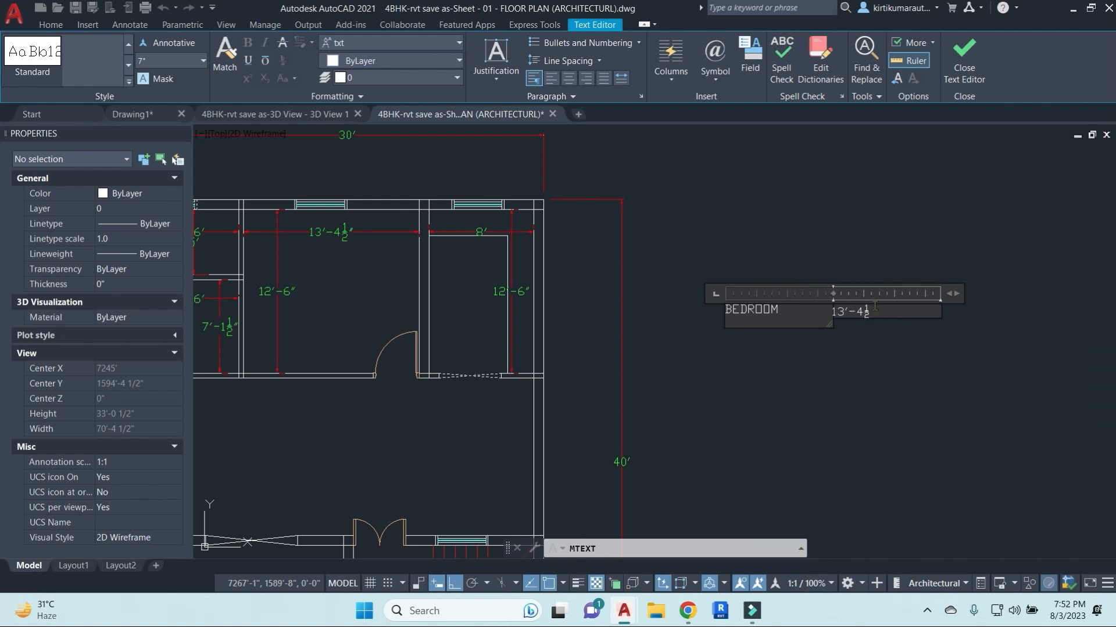
left_click_drag(871, 312, 829, 317)
key("ctrl+c")
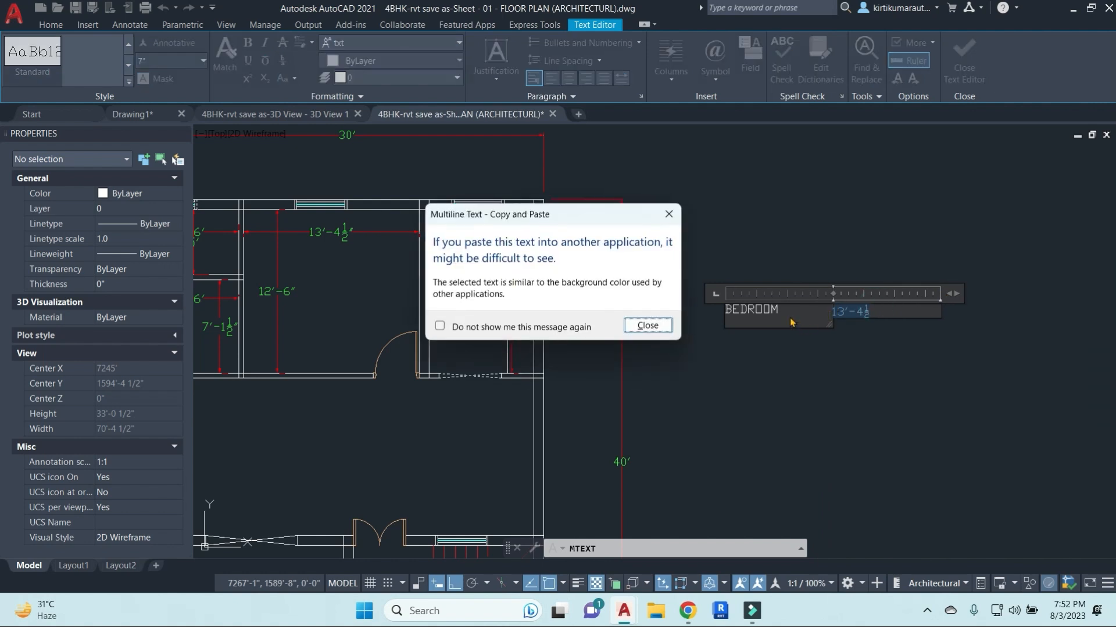
scroll(744, 330, "up", 2)
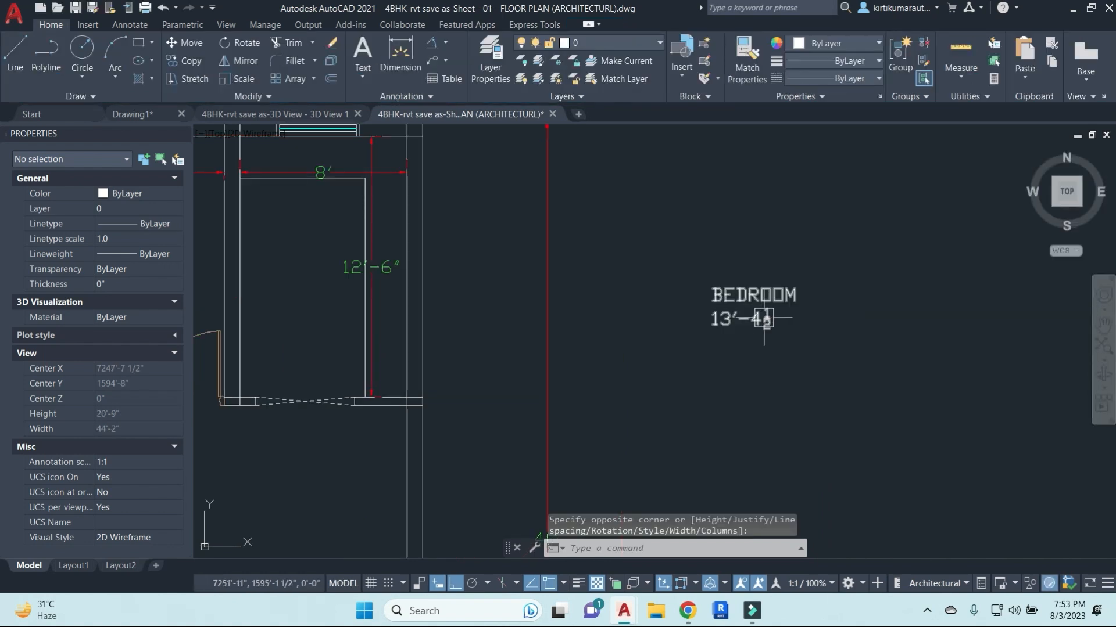
Complete the label's second line so it reads 13'-4 1/2x12'-6" with the 1/2 kept as a stacked fraction.
double_click(764, 319)
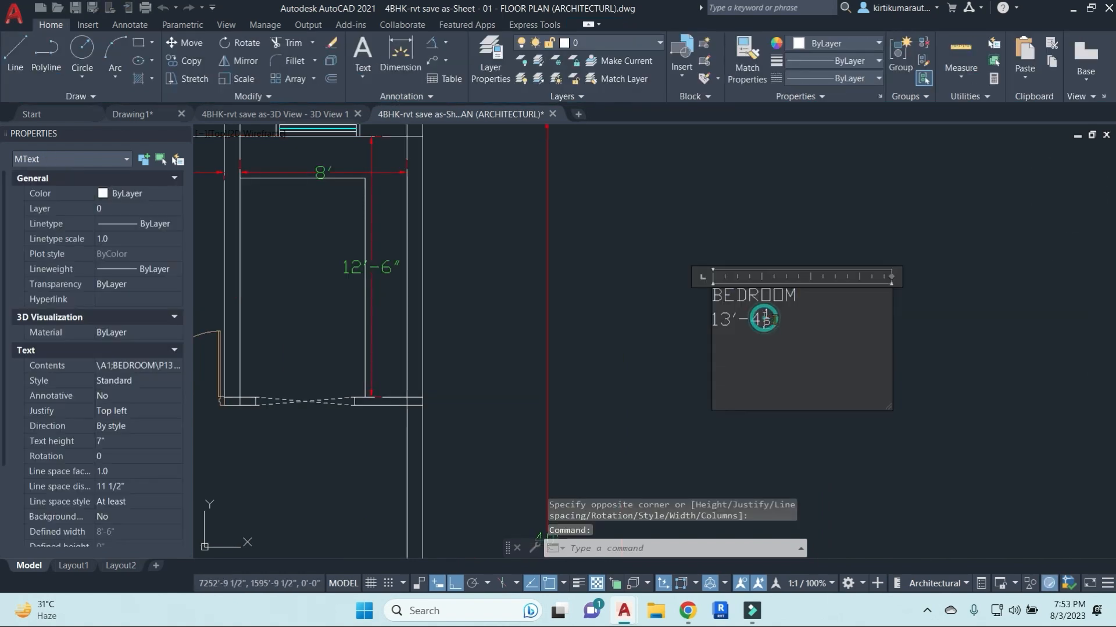
scroll(800, 367, "down", 2)
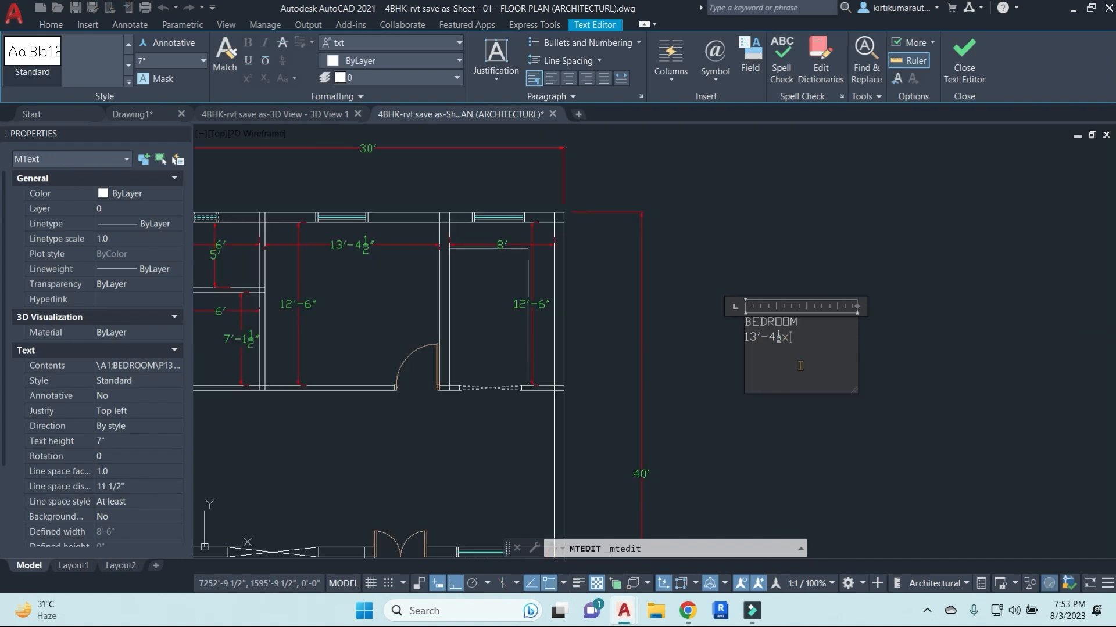
type("x")
type("12")
type("'-")
left_click(787, 232)
Remove the BEDROOM label from outside the plan and paste it inside the bedroom below the 13'-4 1/2" dimension.
left_click(798, 337)
key("Delete")
key("ctrl+v")
middle_click_drag(583, 352, 829, 350)
left_click(544, 302)
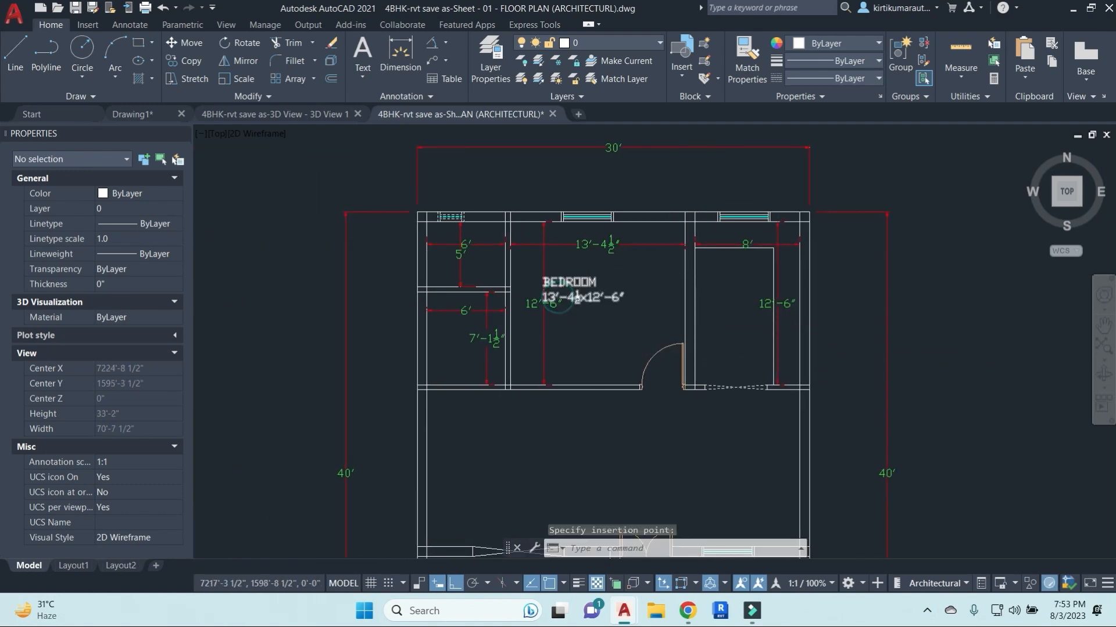
Change the font of both lines of the BEDROOM label to Arial and finish editing the text.
scroll(571, 281, "up", 5)
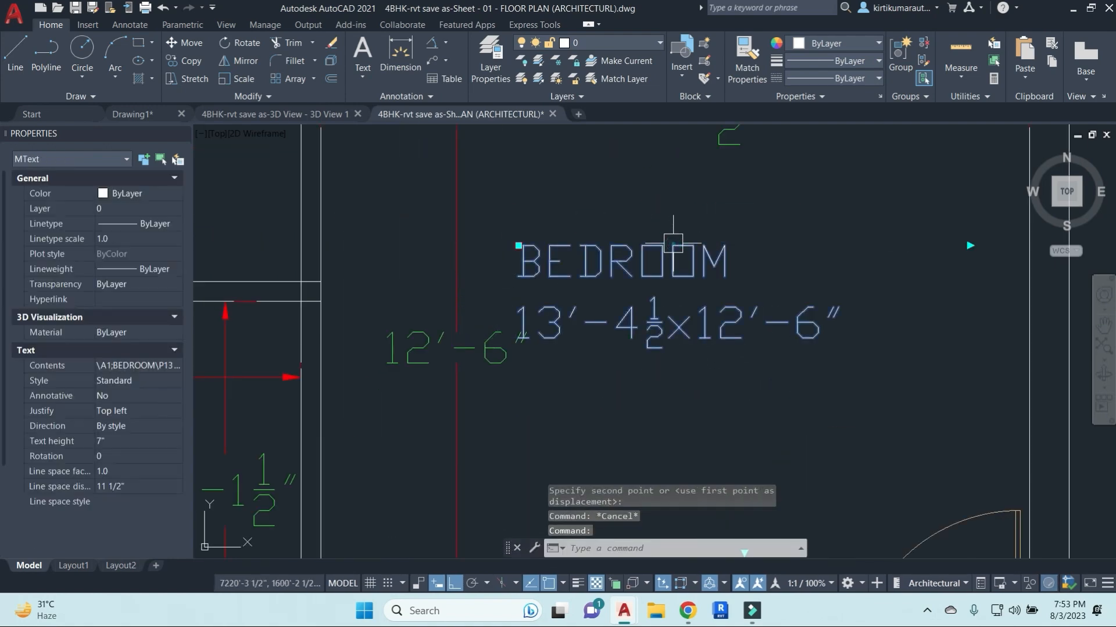
double_click(652, 261)
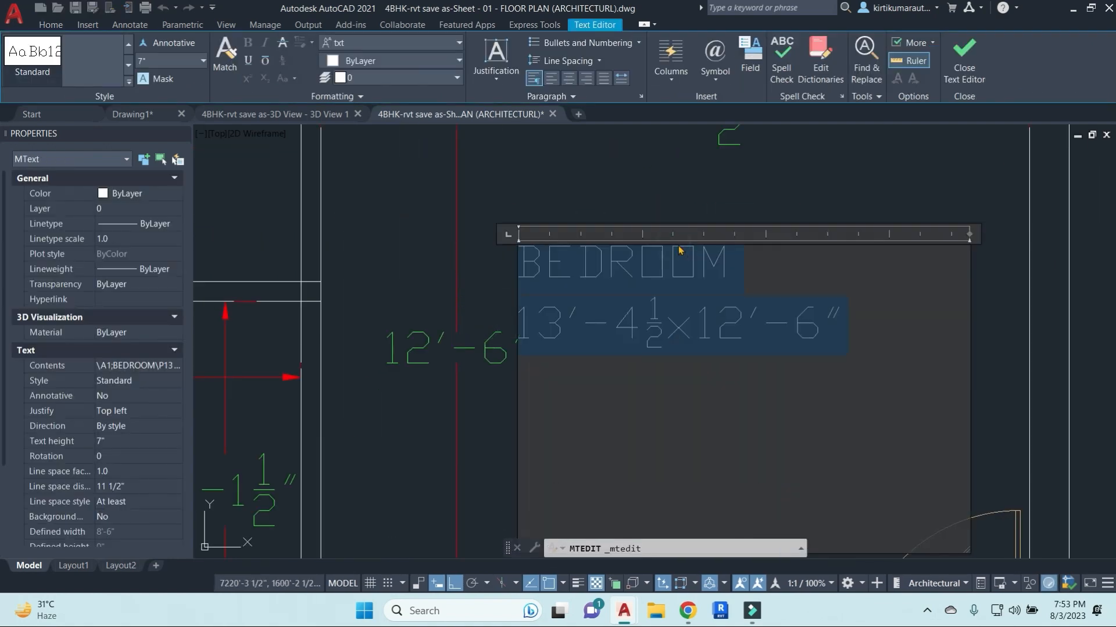
left_click(406, 42)
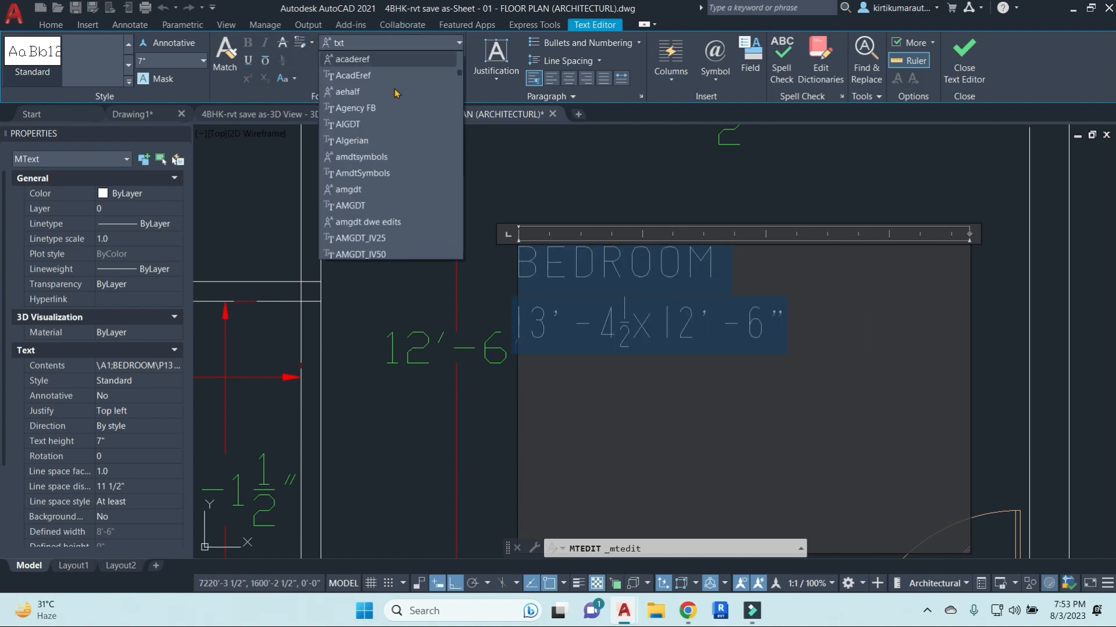
scroll(399, 97, "up", 2)
scroll(398, 116, "down", 1)
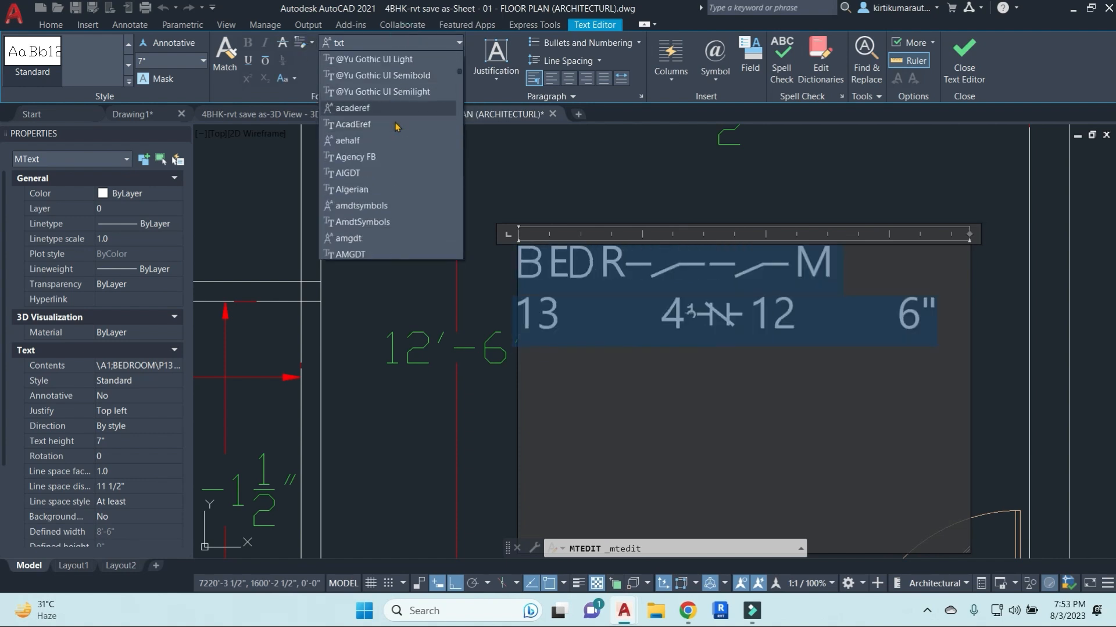
scroll(397, 127, "down", 4)
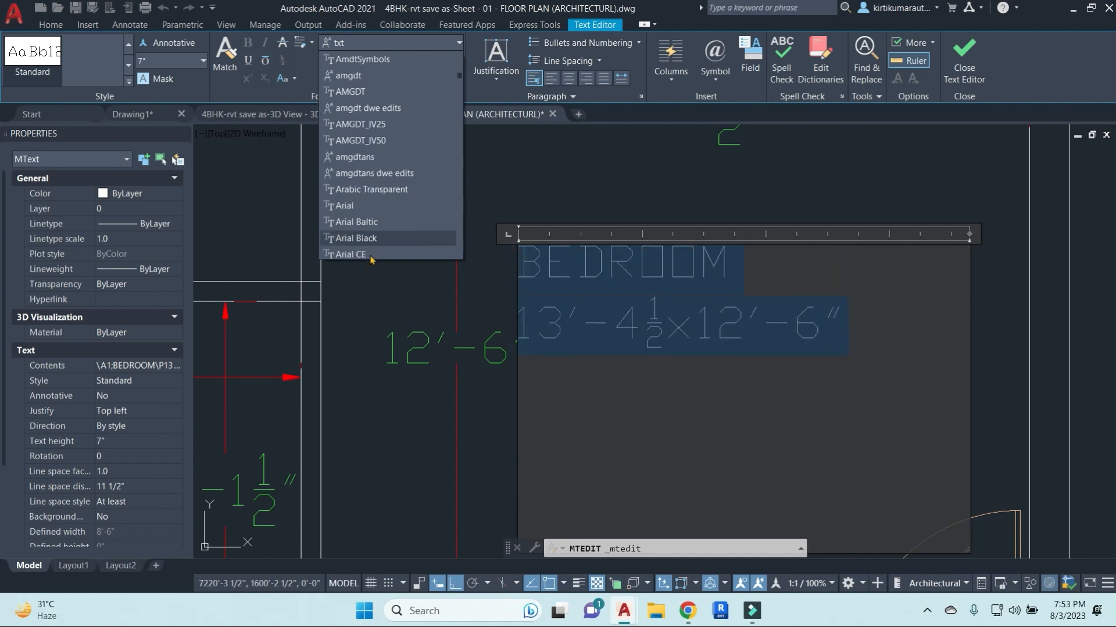
left_click(348, 91)
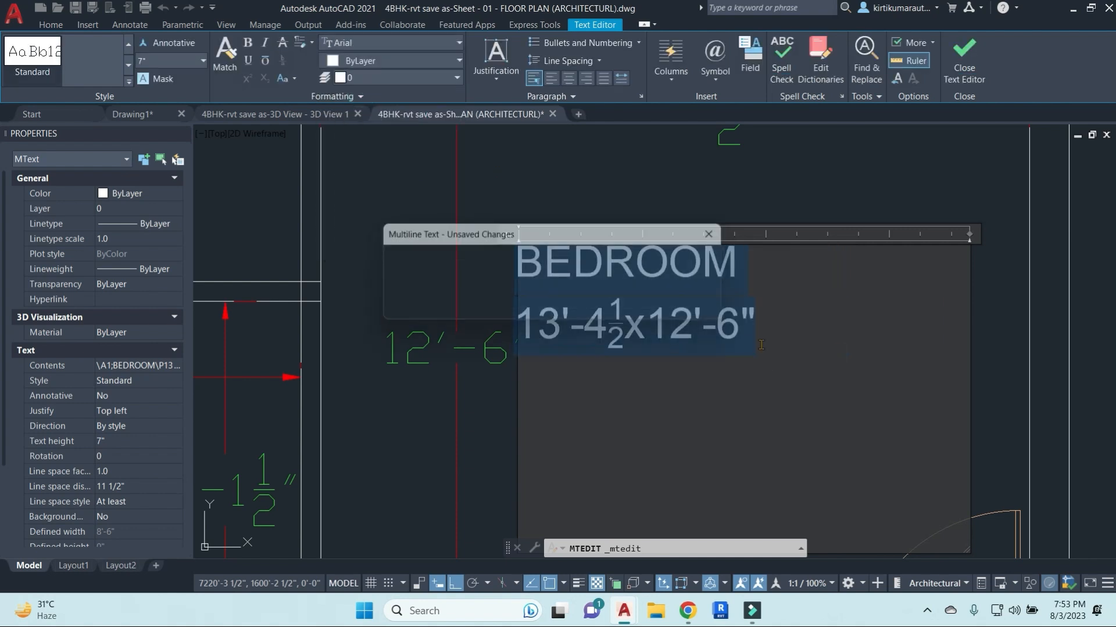
left_click(775, 194)
Move the BEDROOM label slightly toward the room's centre, clear of the vertical 12'-6" dimension, and save the drawing.
left_click(722, 260)
type("M")
key("Return")
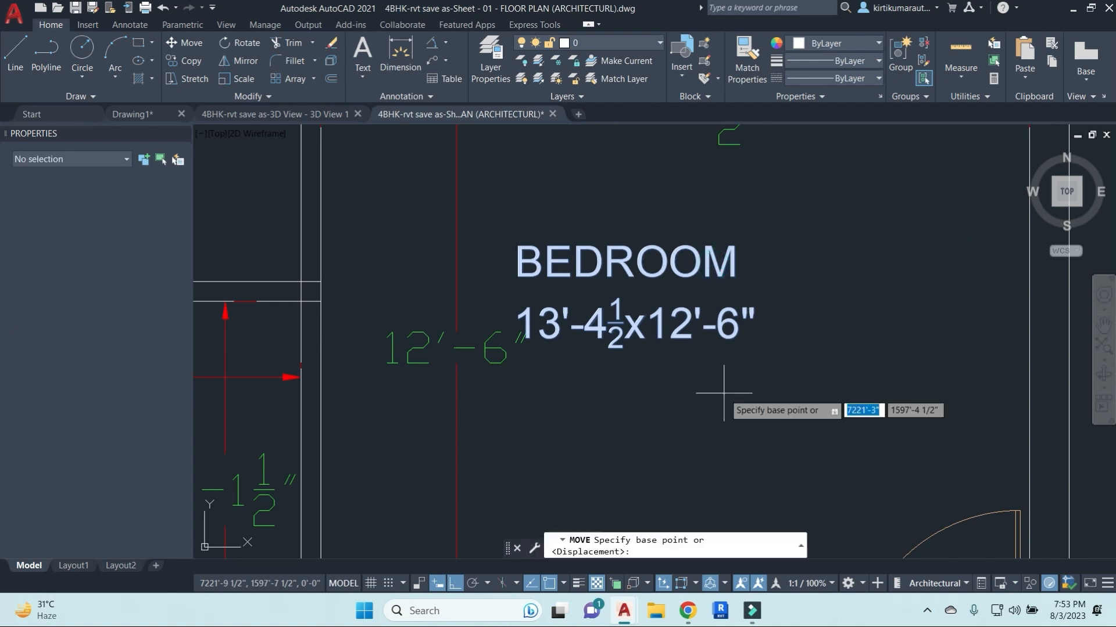
left_click(724, 394)
left_click(790, 384)
scroll(593, 273, "down", 8)
key("ctrl+s")
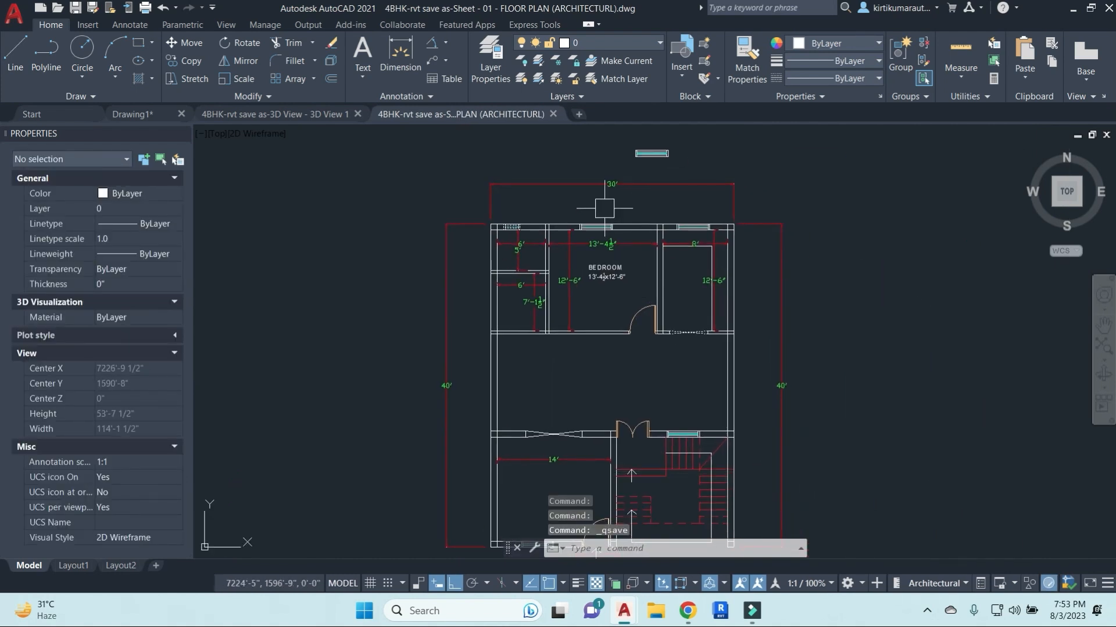
Erase the spare window lying outside the plan above the 30' dimension.
left_click(692, 161)
left_click(581, 142)
key("Escape")
left_click(717, 165)
left_click(604, 145)
type("E")
key("Return")
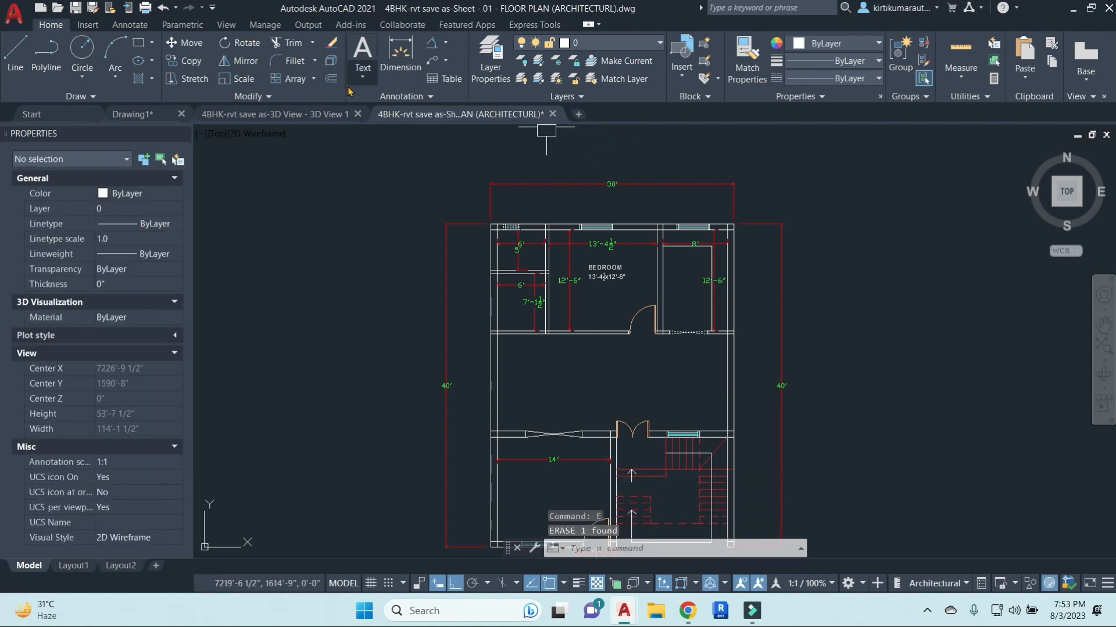
middle_click_drag(729, 365, 678, 349)
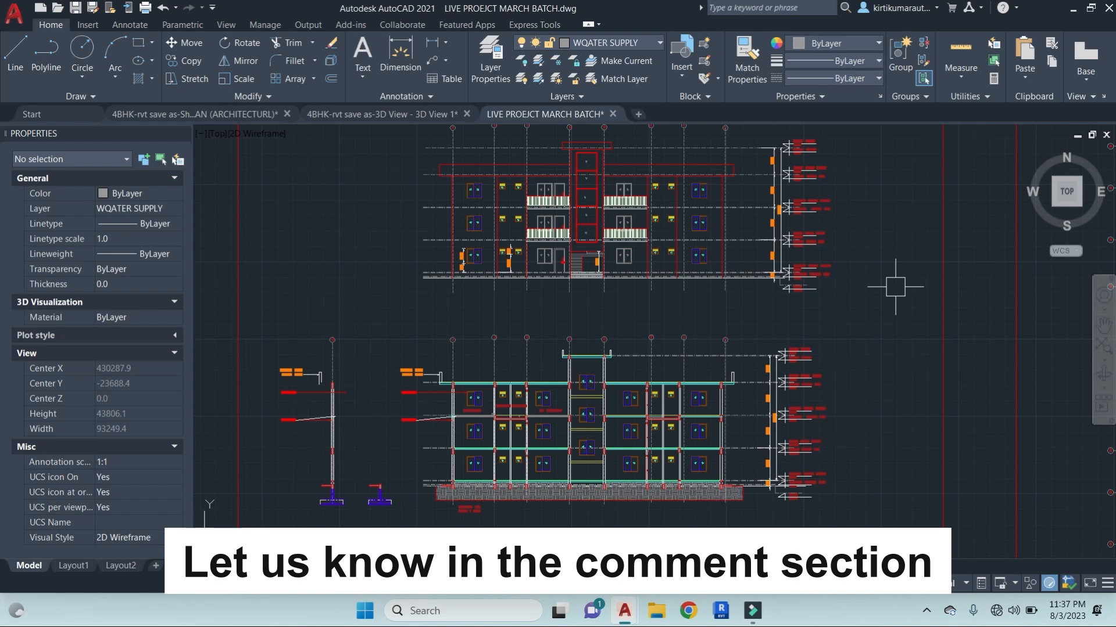
middle_click_drag(894, 289, 829, 331)
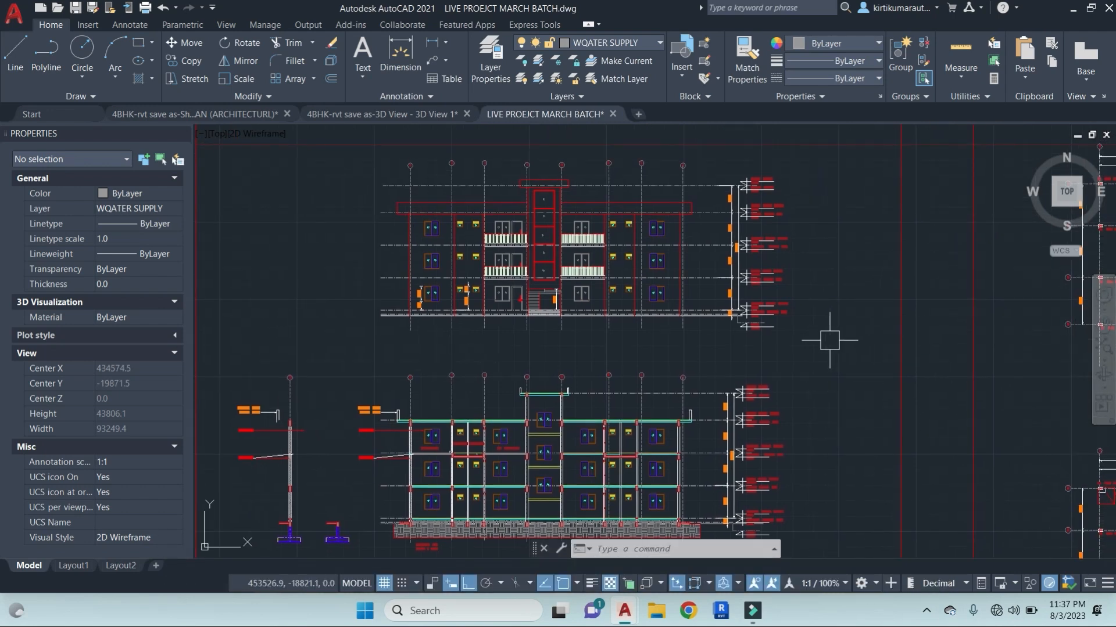